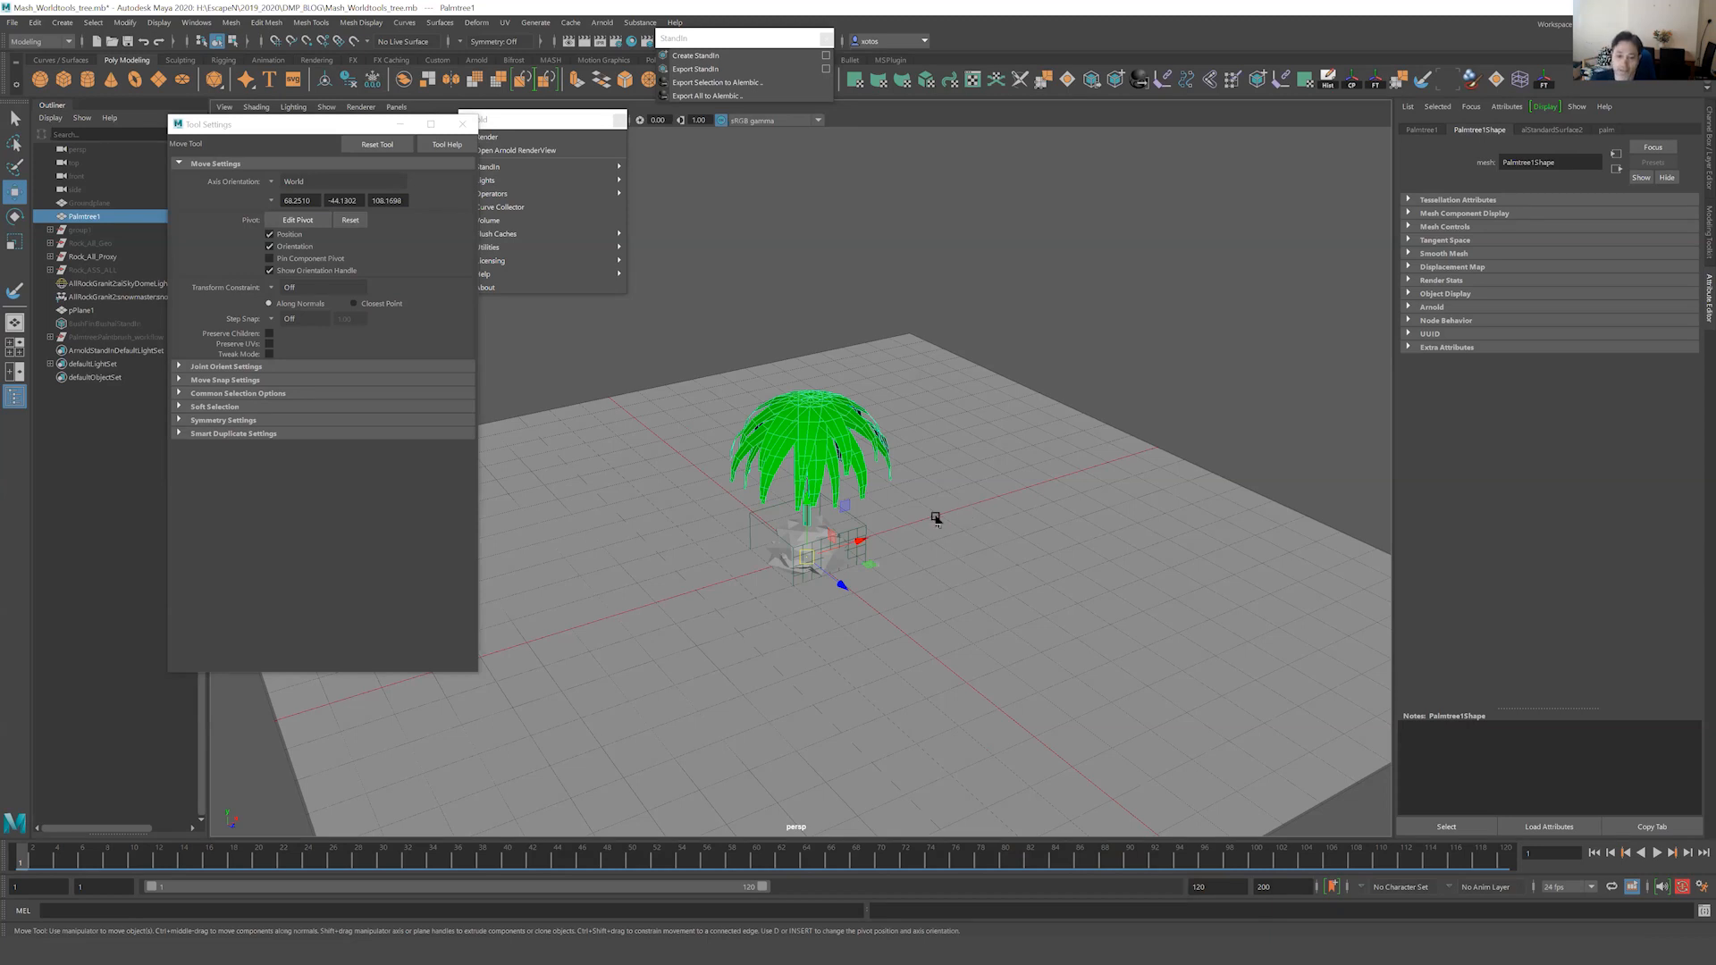
# Isolate the Palmtree1 mesh in the viewport and examine its canopy and trunk.
pyautogui.keyDown('alt'); pyautogui.moveTo(957, 505); pyautogui.dragTo(965, 485); pyautogui.keyUp('alt')
pyautogui.keyDown('alt'); pyautogui.moveTo(964, 485); pyautogui.dragTo(992, 487, button='right'); pyautogui.keyUp('alt')
pyautogui.keyDown('alt'); pyautogui.moveTo(947, 514); pyautogui.dragTo(913, 503); pyautogui.keyUp('alt')
pyautogui.hotkey('ctrl', 'z')
pyautogui.hotkey('ctrl', '1')
pyautogui.keyDown('alt'); pyautogui.moveTo(915, 497); pyautogui.dragTo(851, 314, button='right'); pyautogui.keyUp('alt')
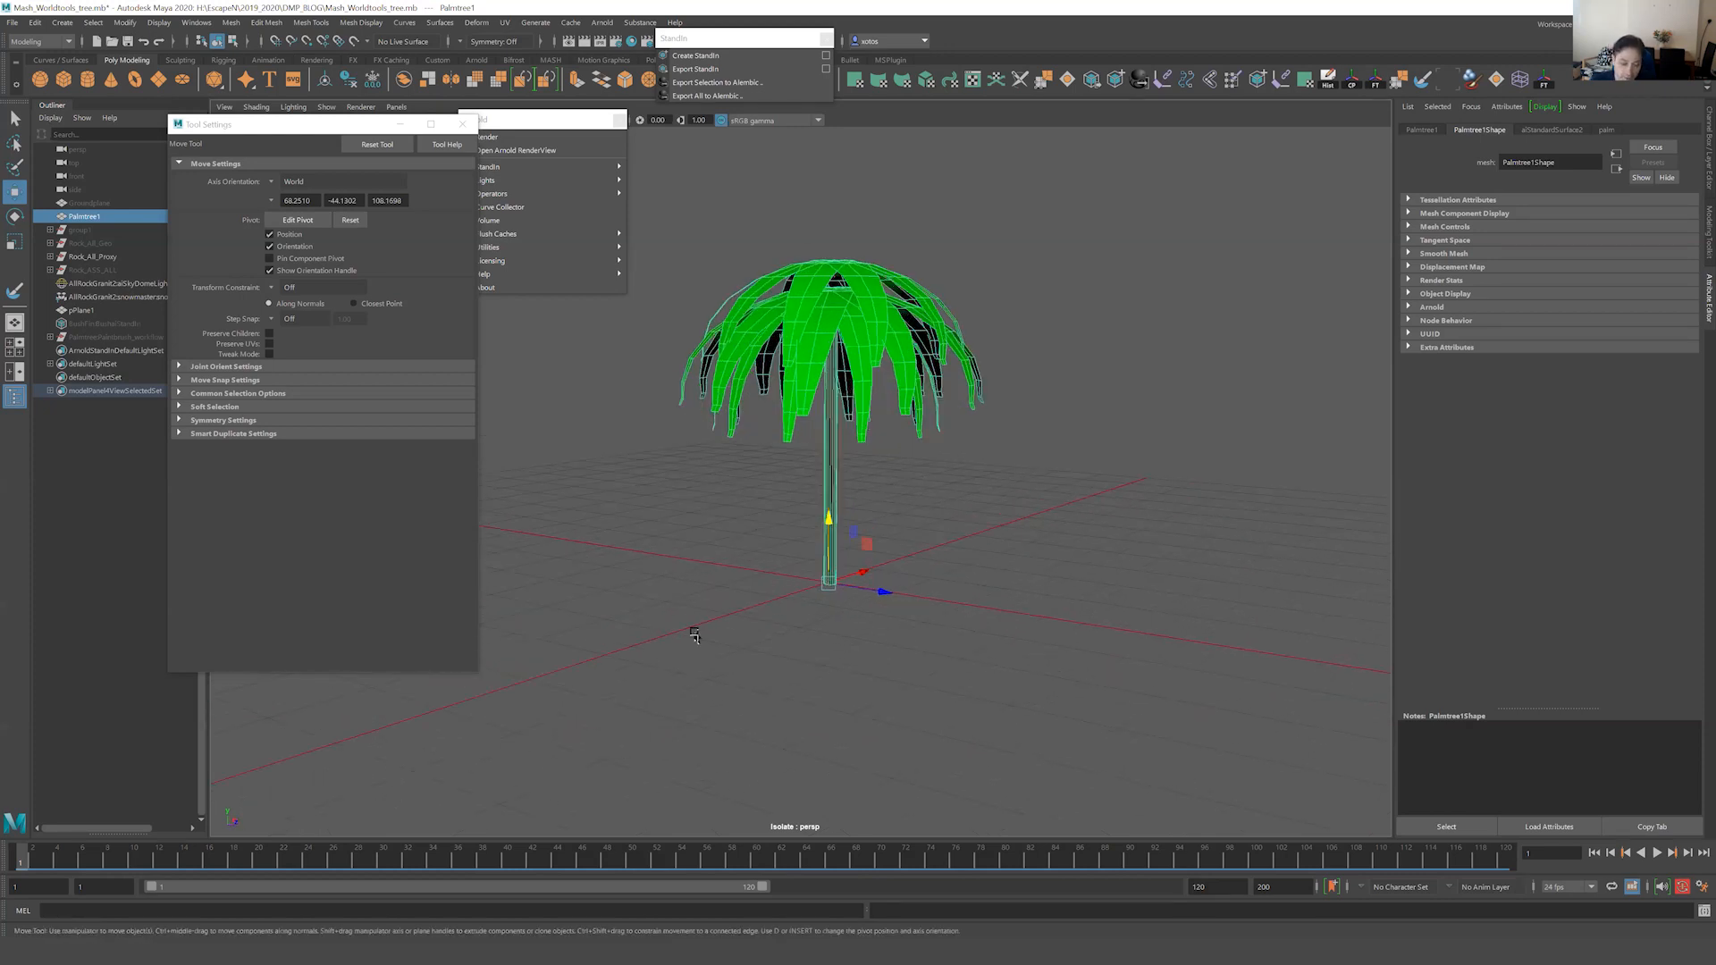
# Switch to the Palmtree_Paintbrush_convertedtoPoly scene, select the palm trunk and play the animation, returning to the first frame.
pyautogui.moveTo(816, 961)
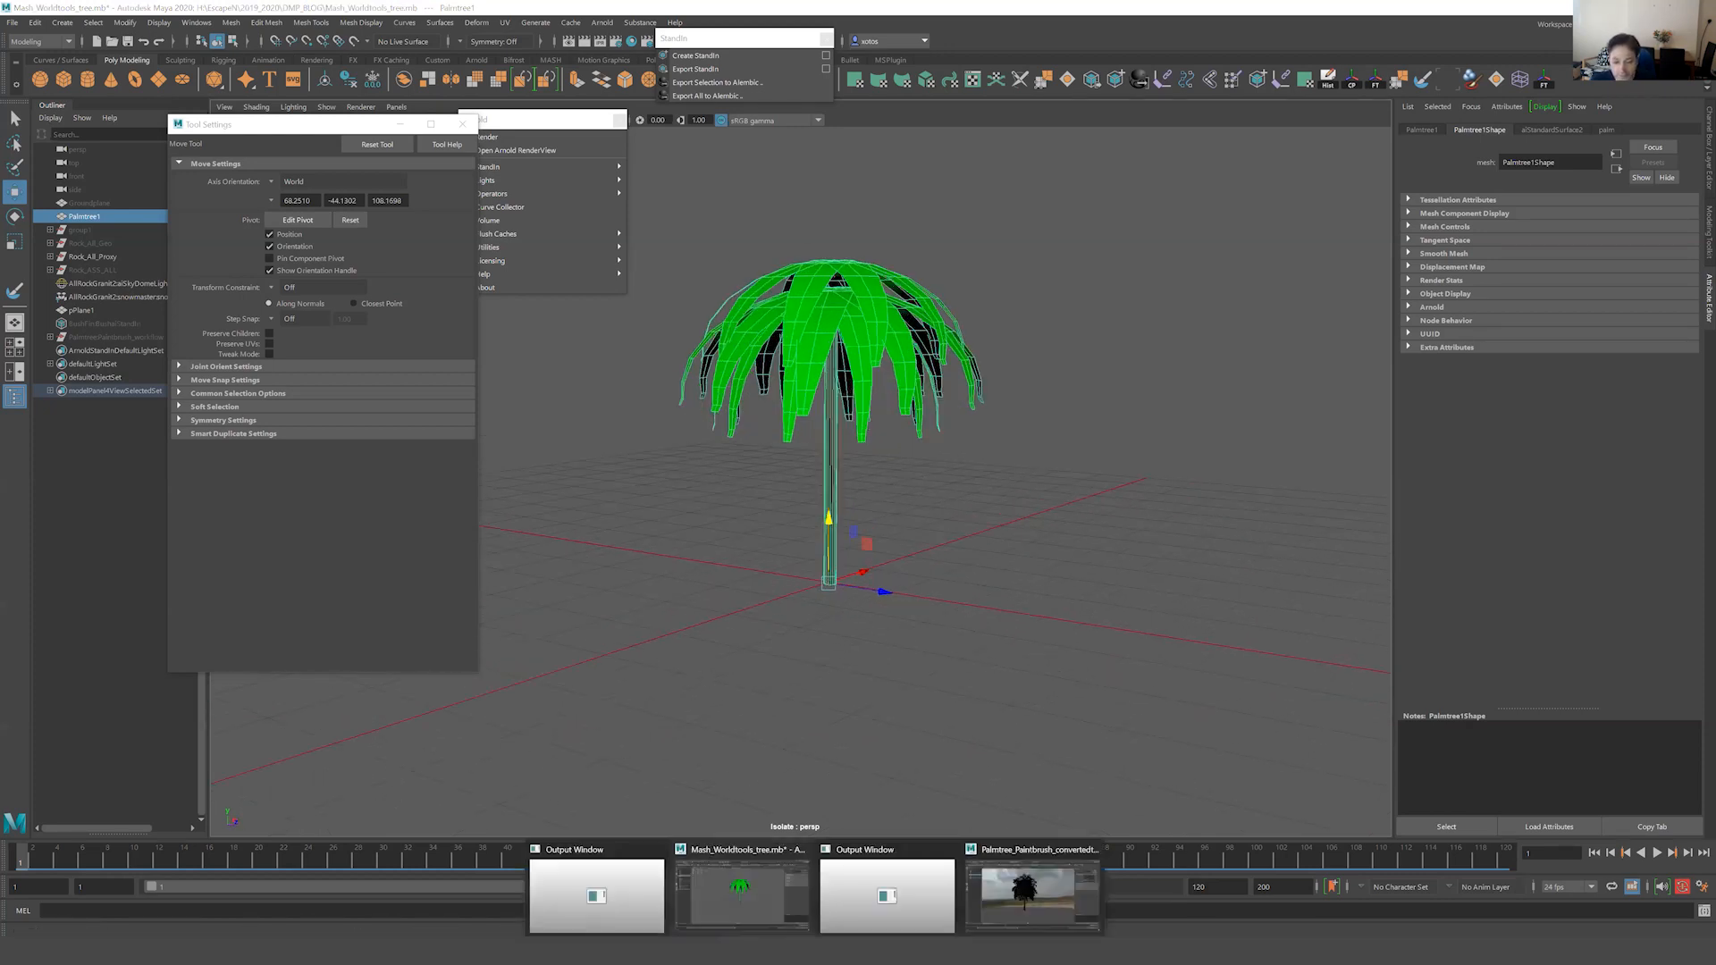
pyautogui.click(1032, 893)
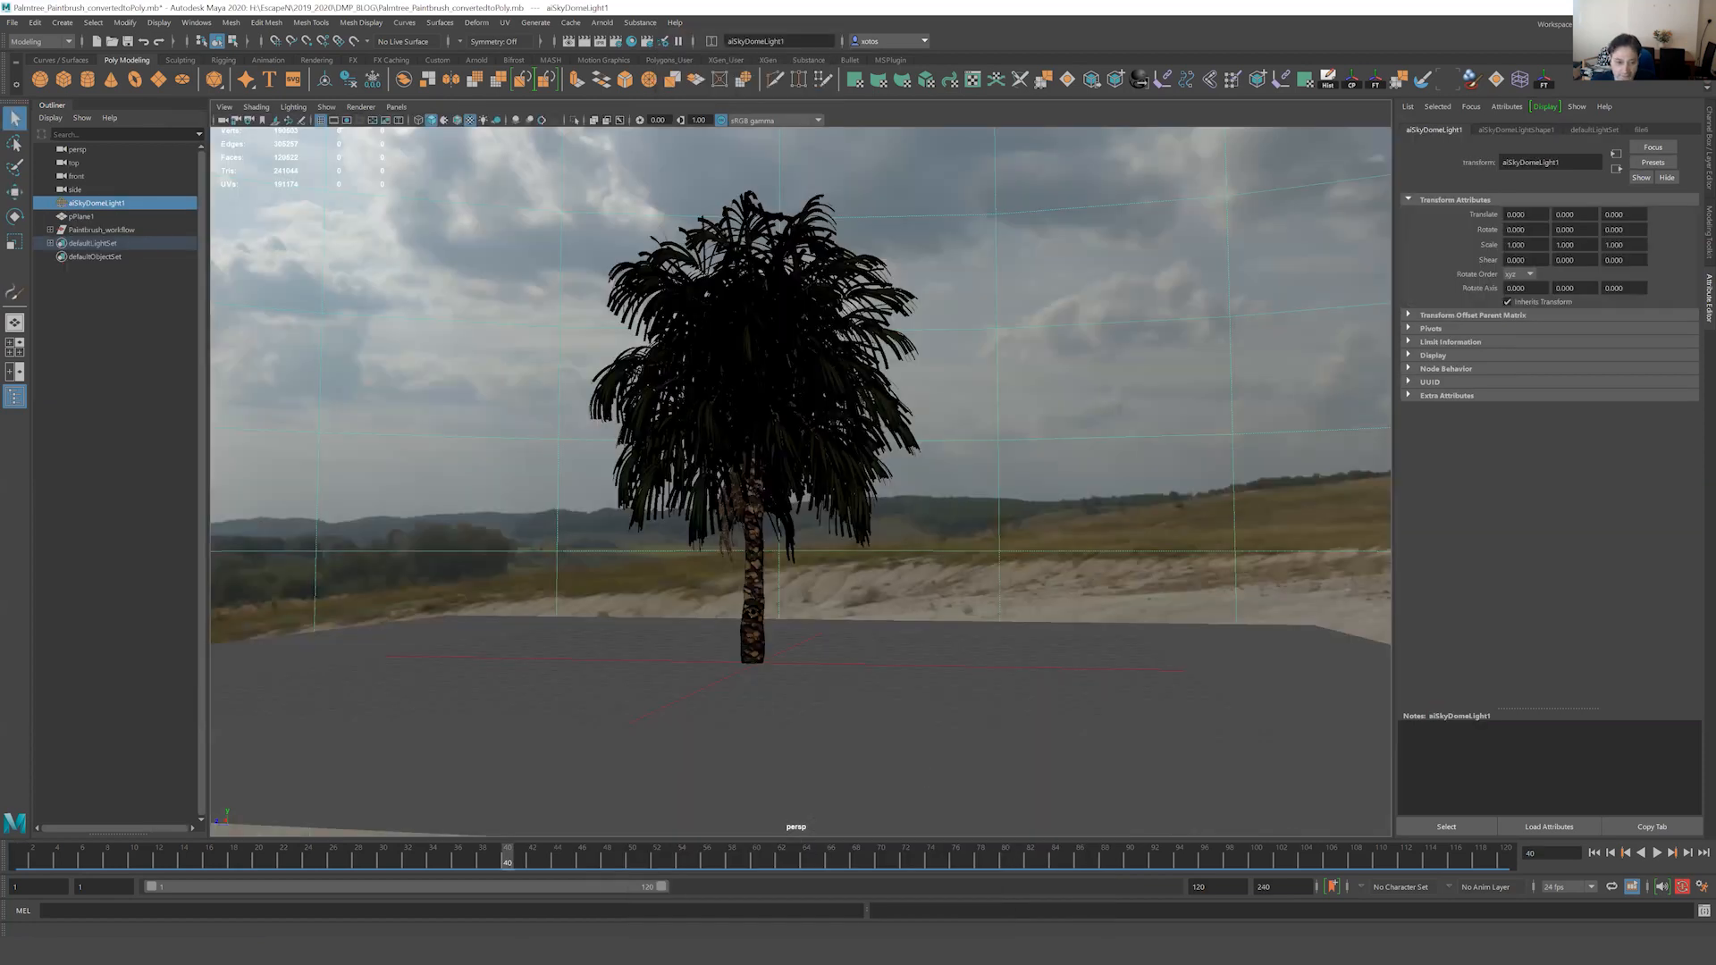
pyautogui.keyDown('alt'); pyautogui.moveTo(799, 616); pyautogui.dragTo(929, 617); pyautogui.keyUp('alt')
pyautogui.click(790, 616)
pyautogui.hotkey('alt', 'v')
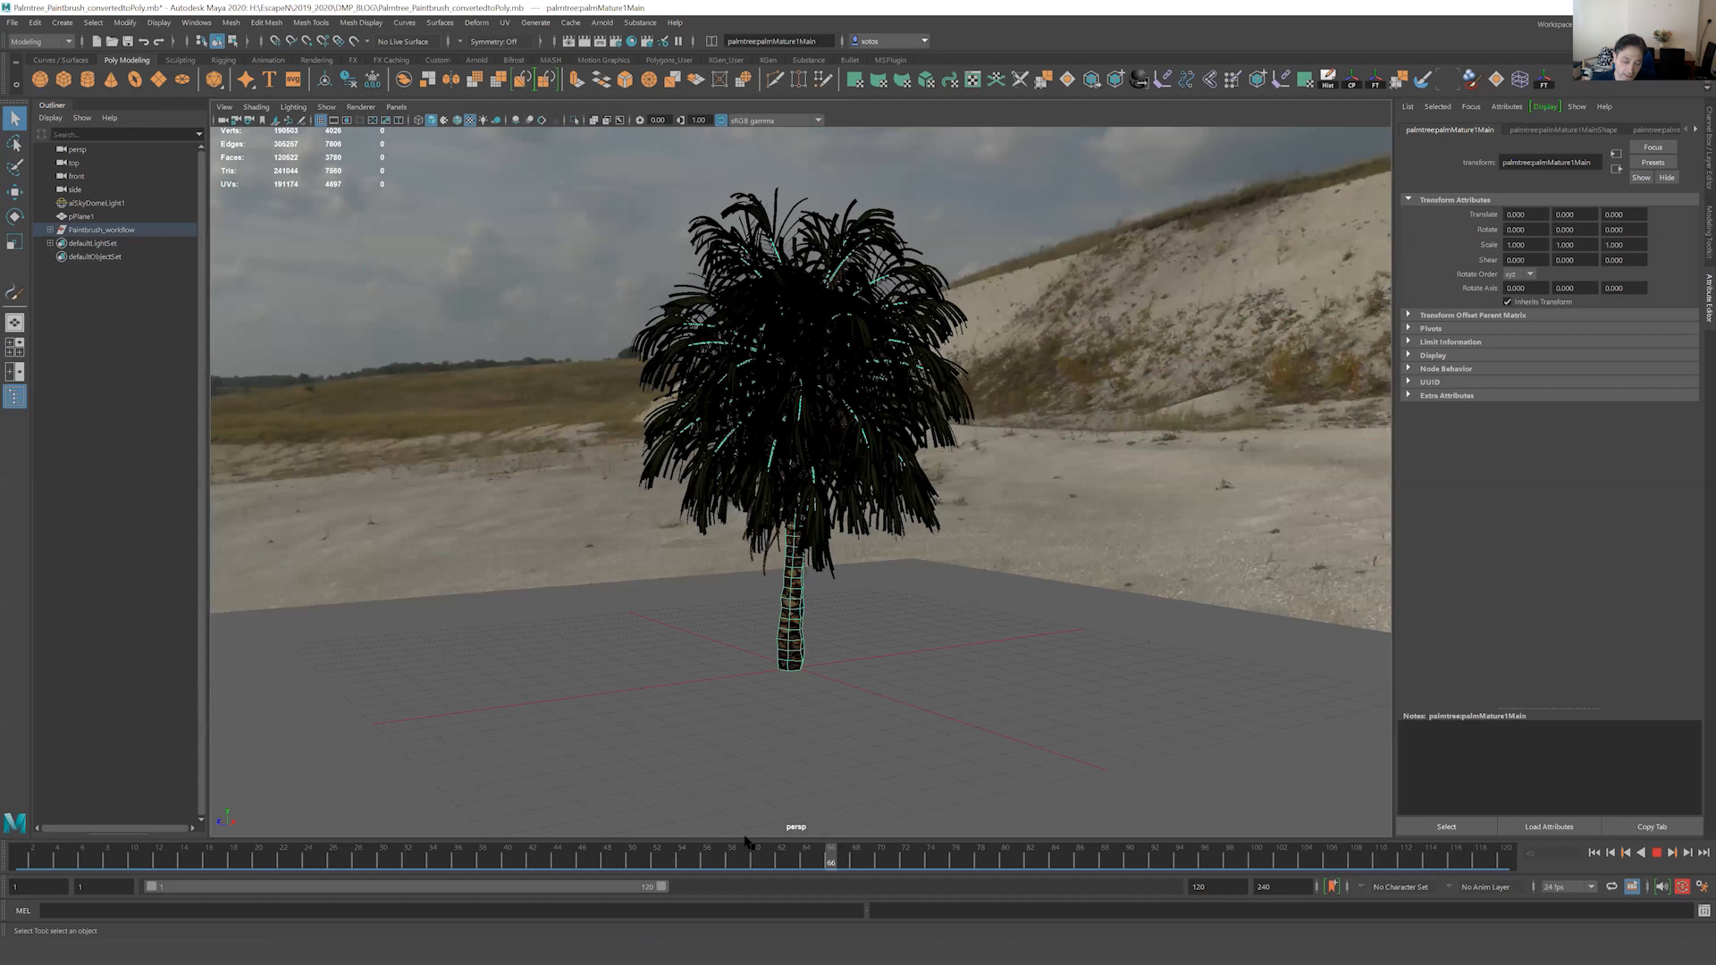
pyautogui.click(9, 863)
# Launch another Maya session and switch to its empty untitled scene.
pyautogui.press('super+s')
pyautogui.write('maya')
pyautogui.press('Return')
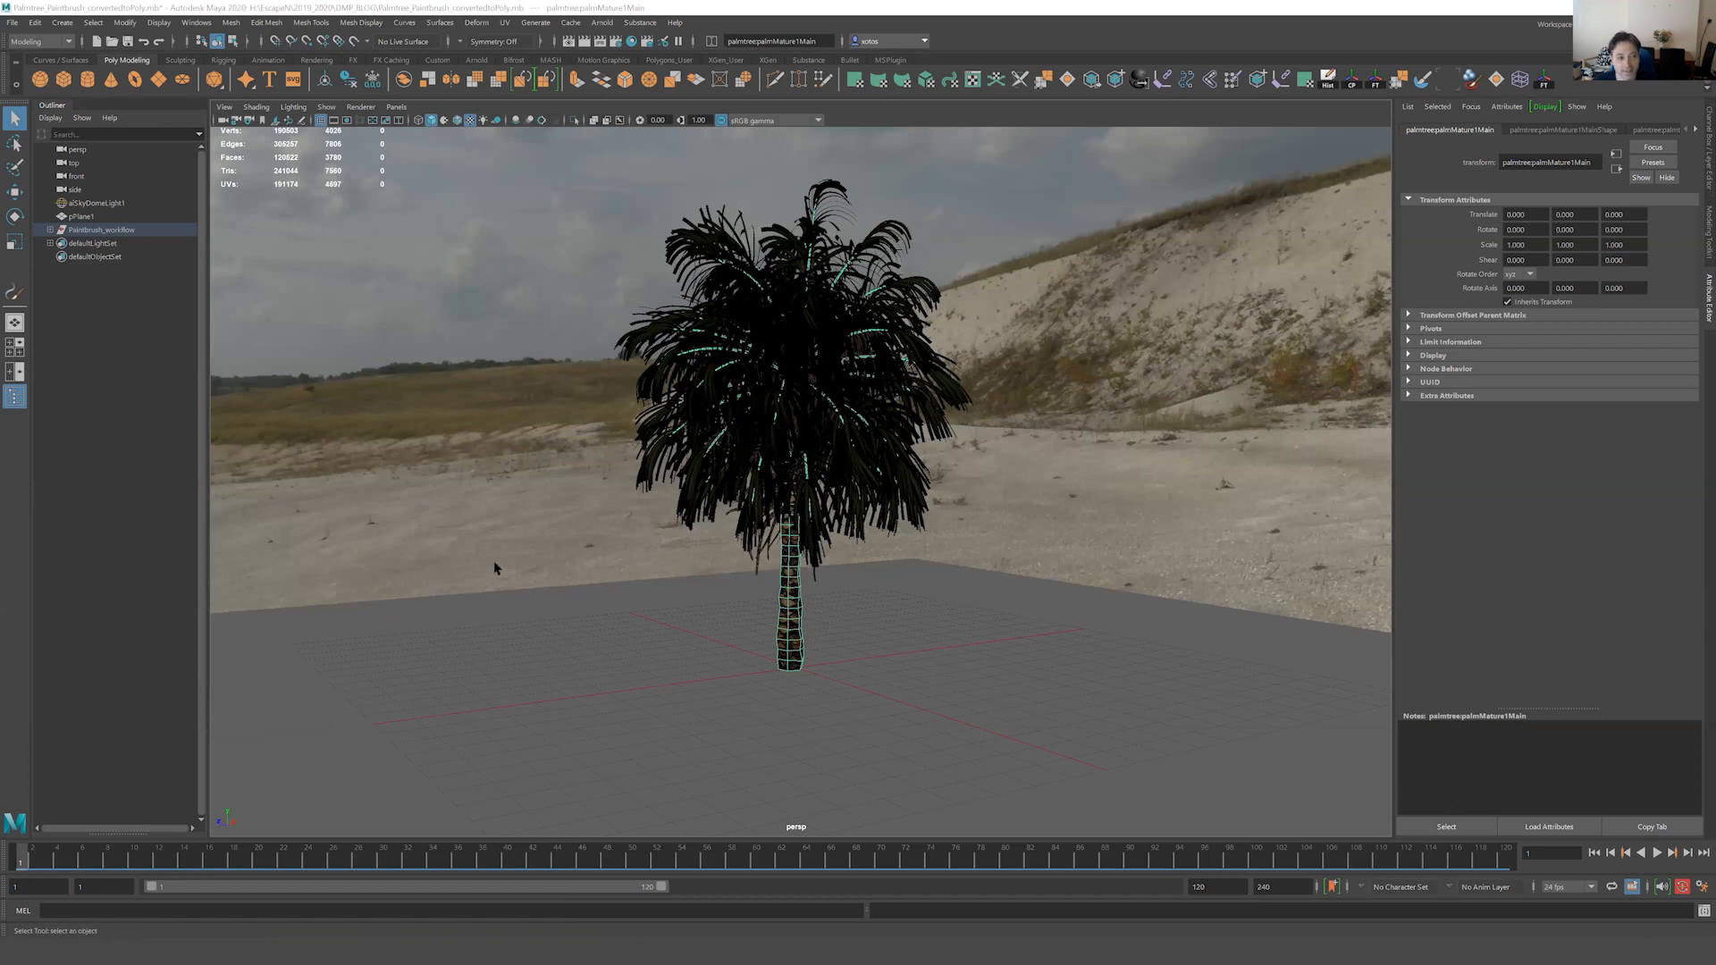
pyautogui.keyDown('alt'); pyautogui.moveTo(533, 384); pyautogui.dragTo(518, 375); pyautogui.keyUp('alt')
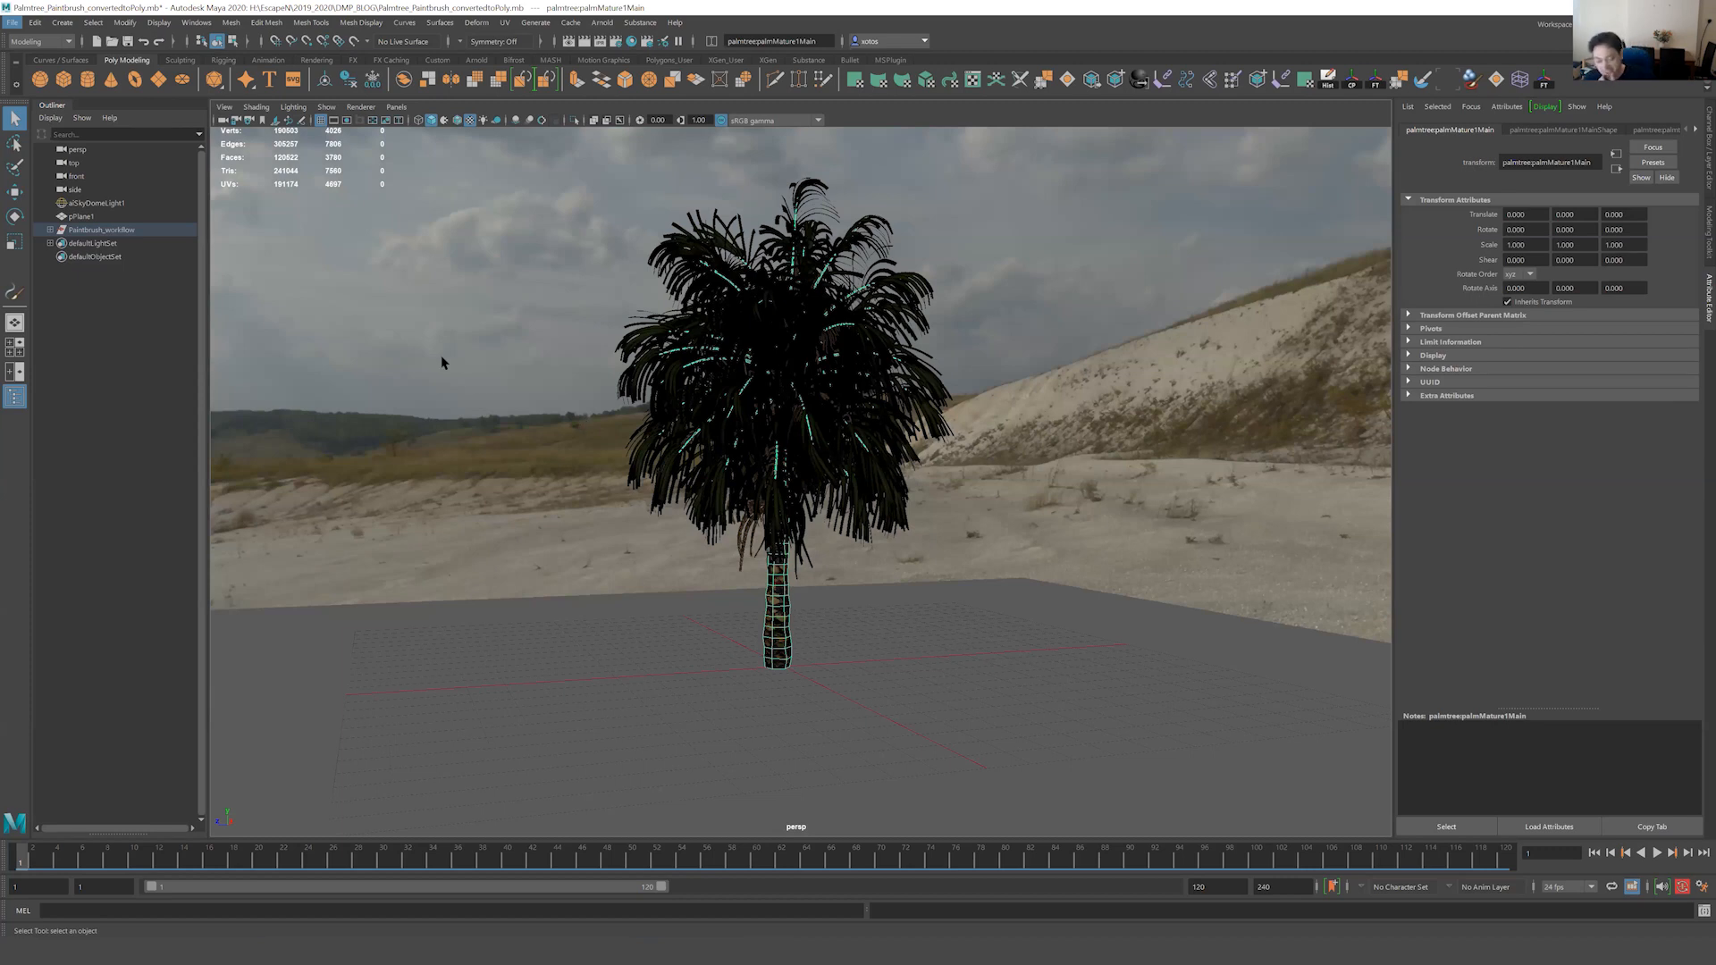
pyautogui.moveTo(815, 952)
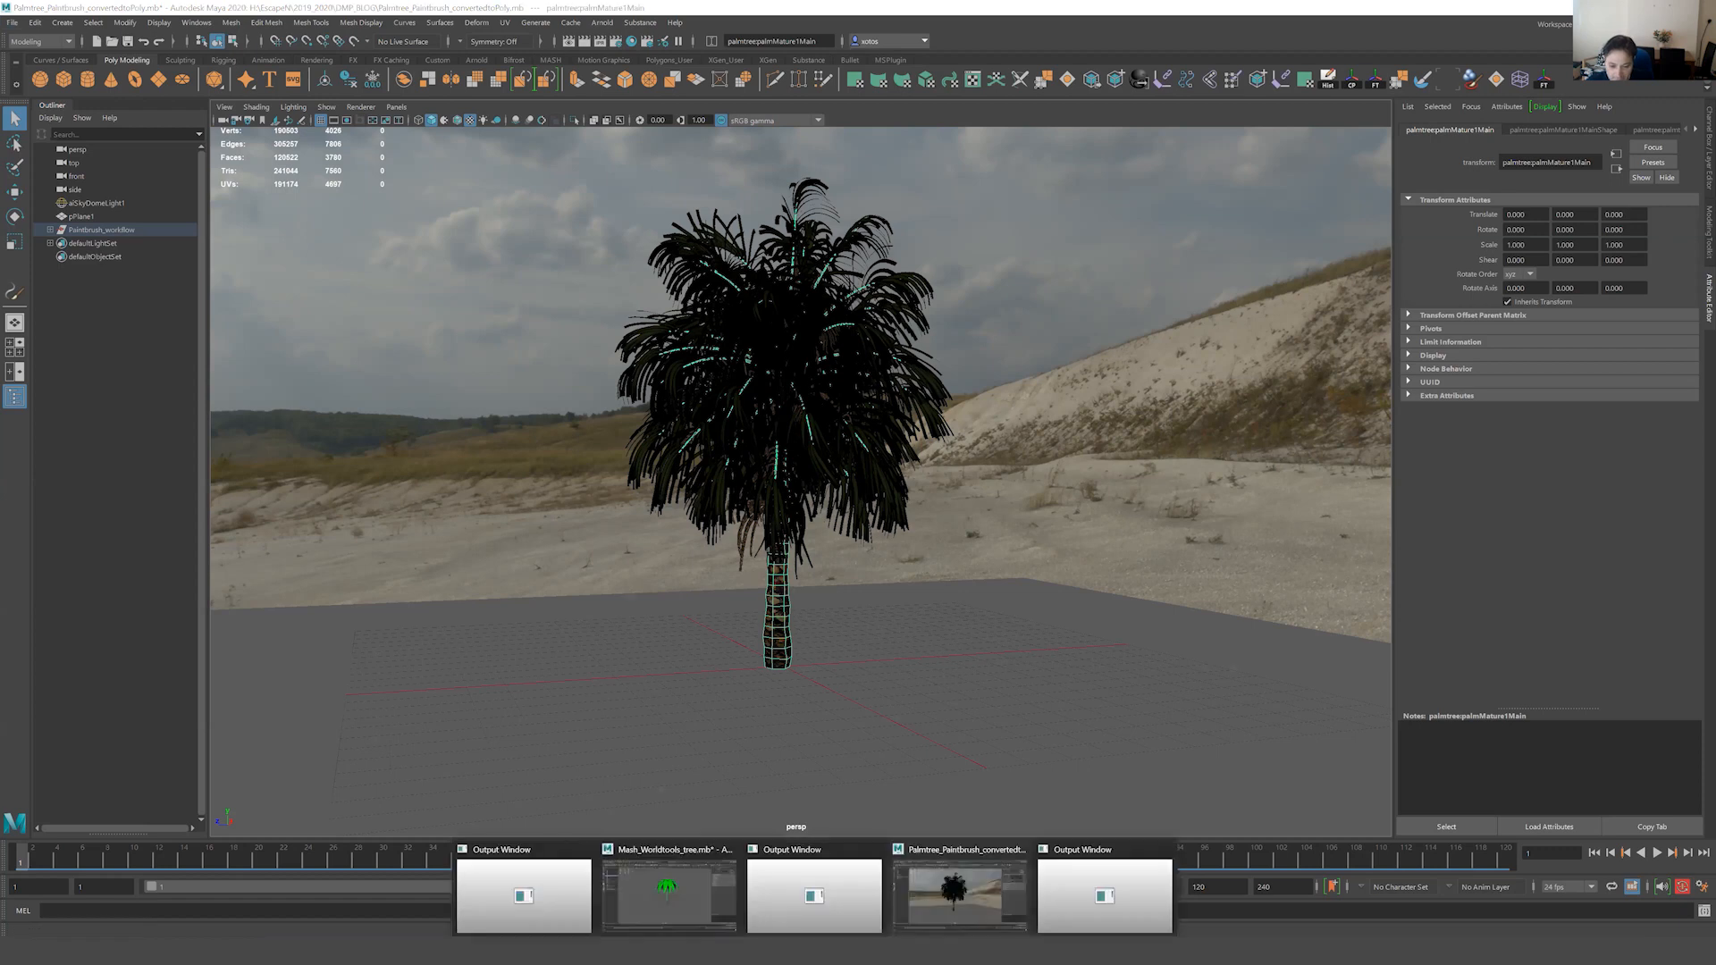
pyautogui.click(1162, 890)
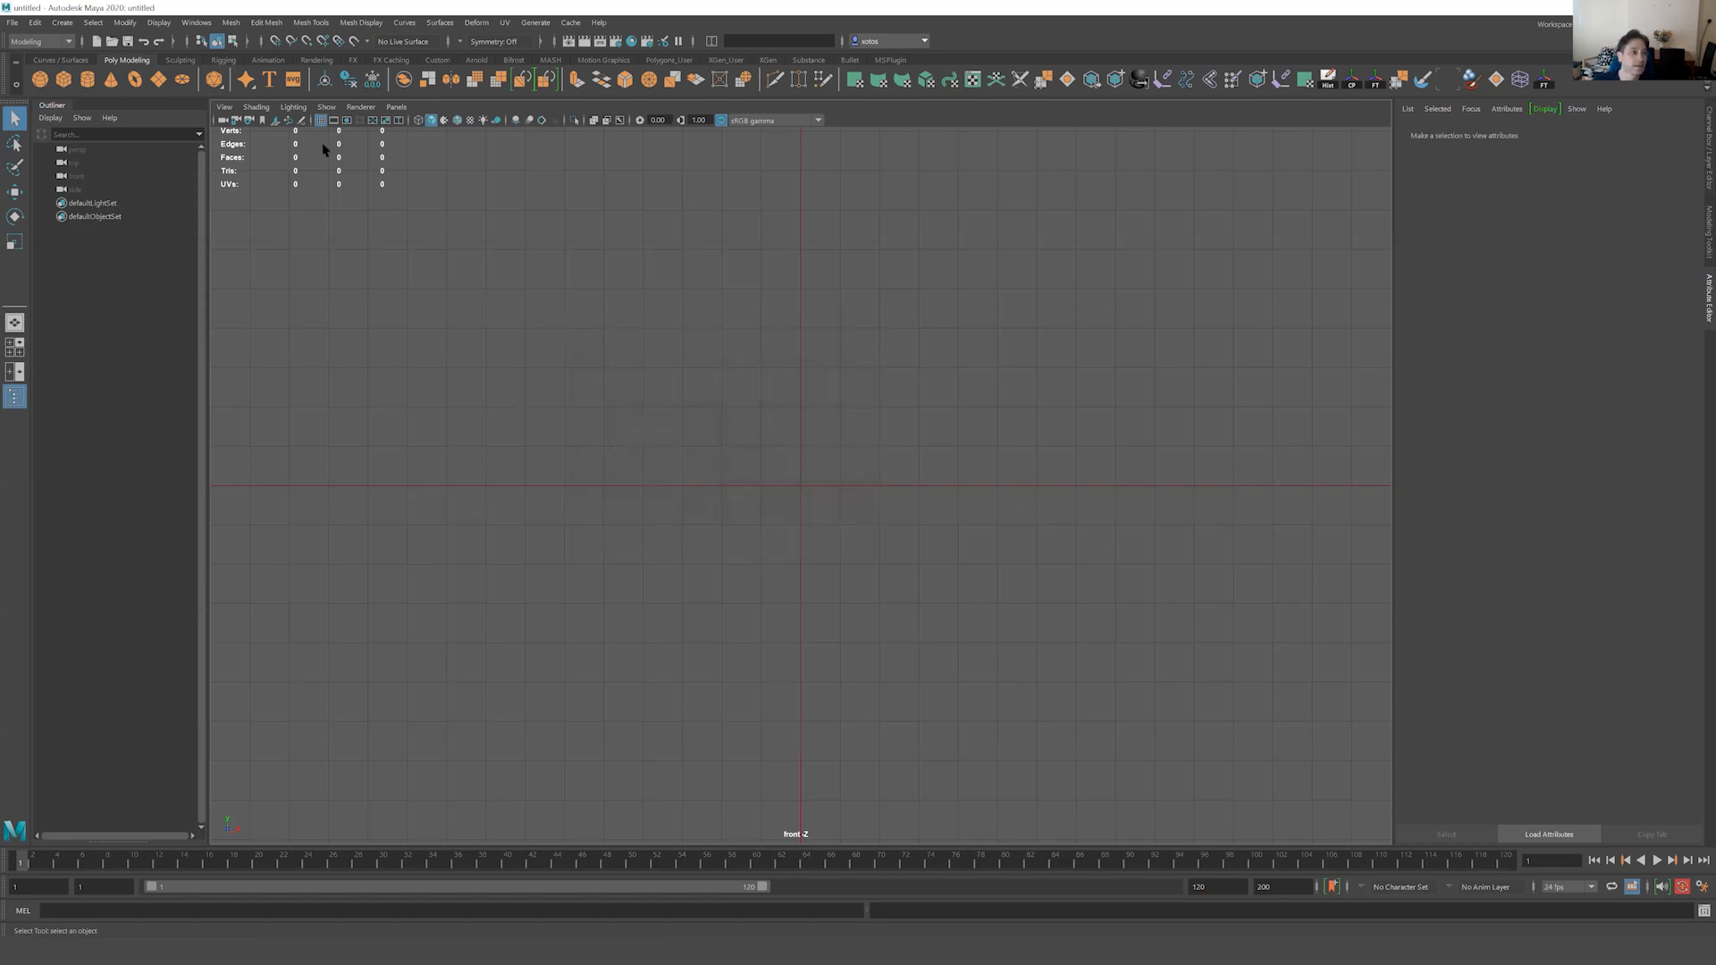
# Open the Content Browser and show the Trees folder of the Paint Effects examples.
pyautogui.click(197, 22)
pyautogui.moveTo(268, 71)
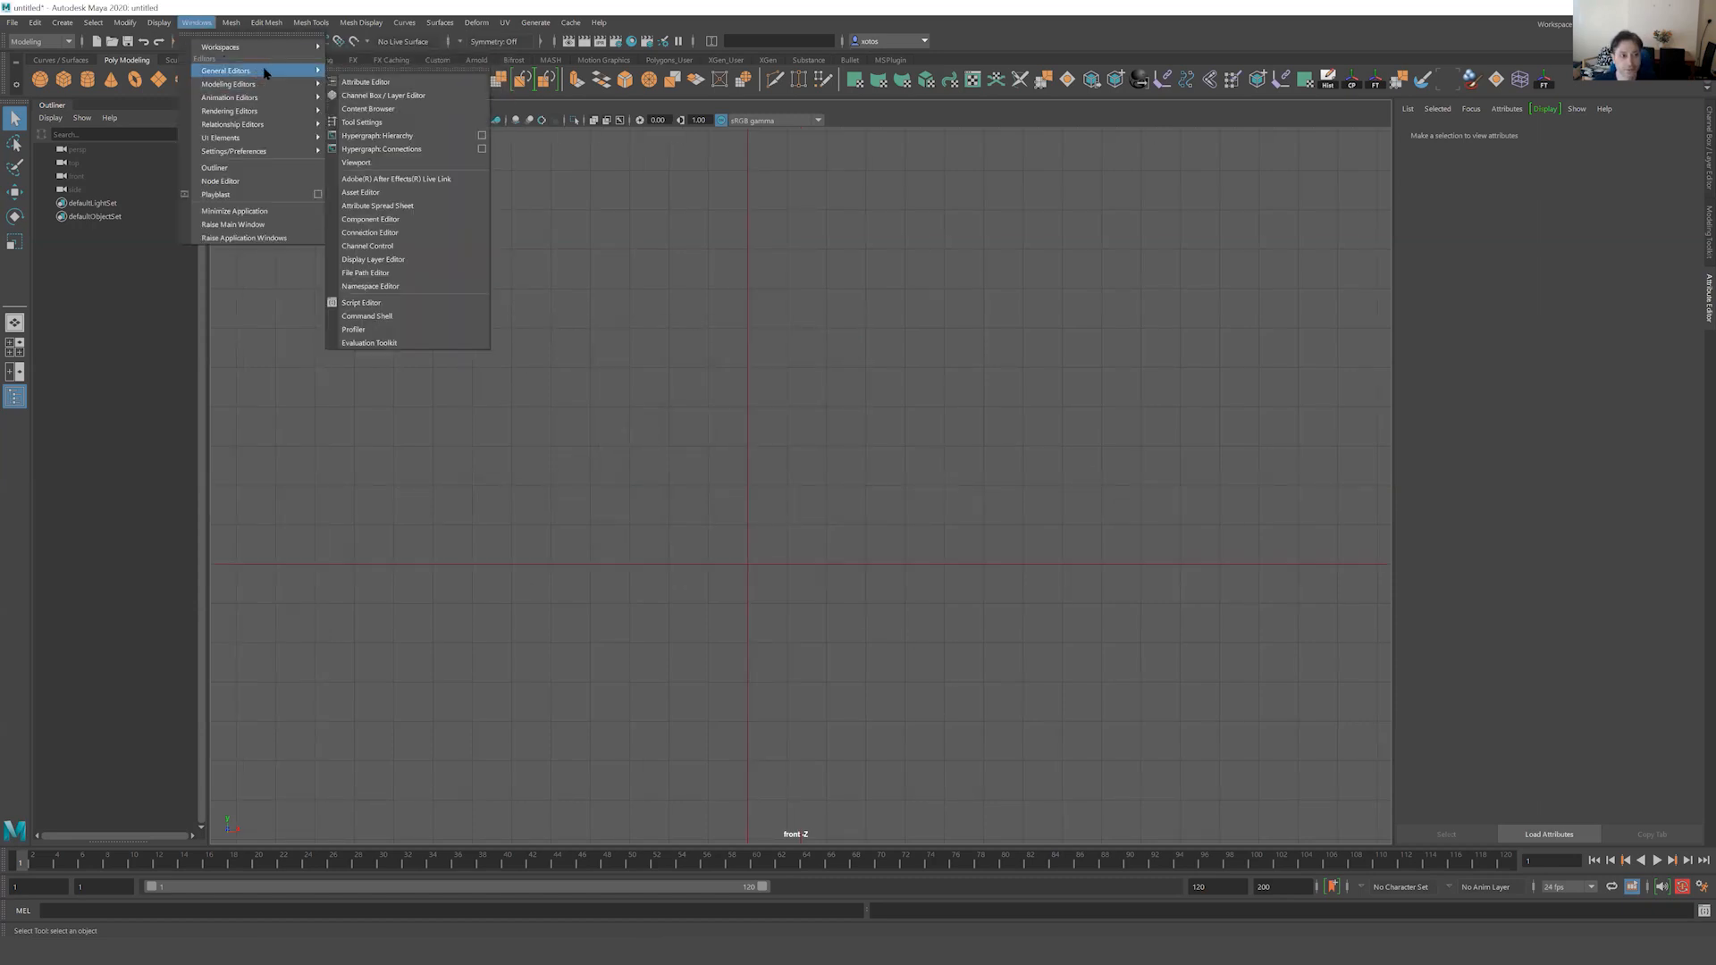
pyautogui.click(395, 108)
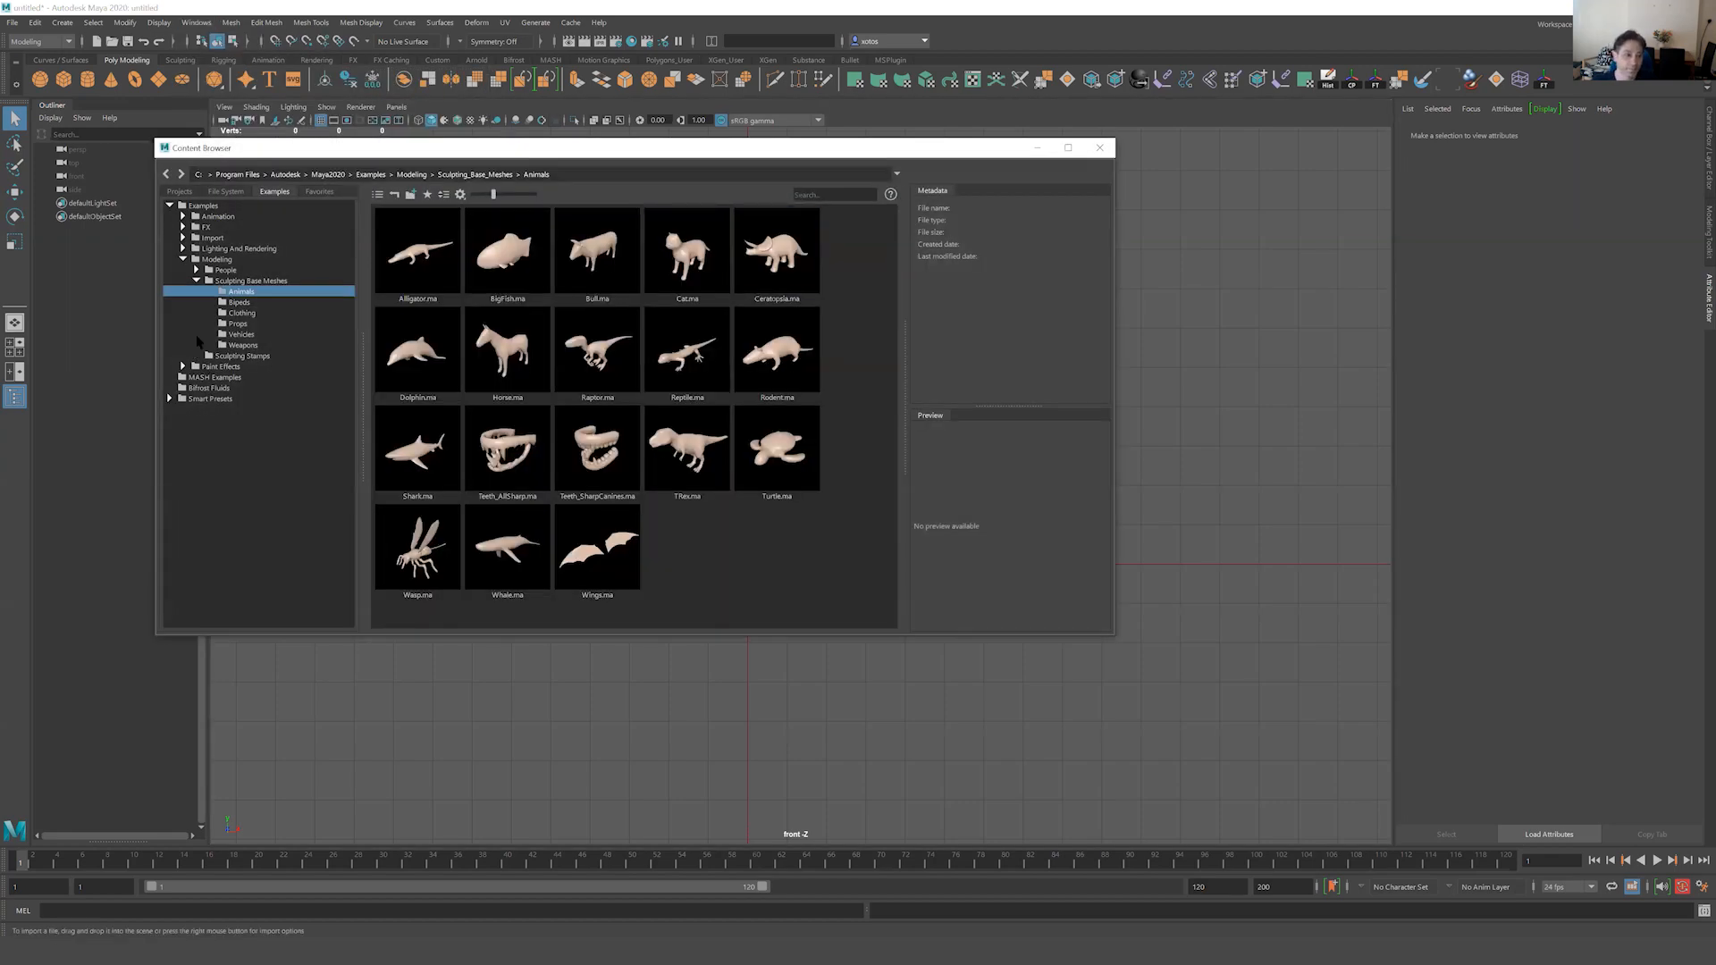
pyautogui.click(182, 366)
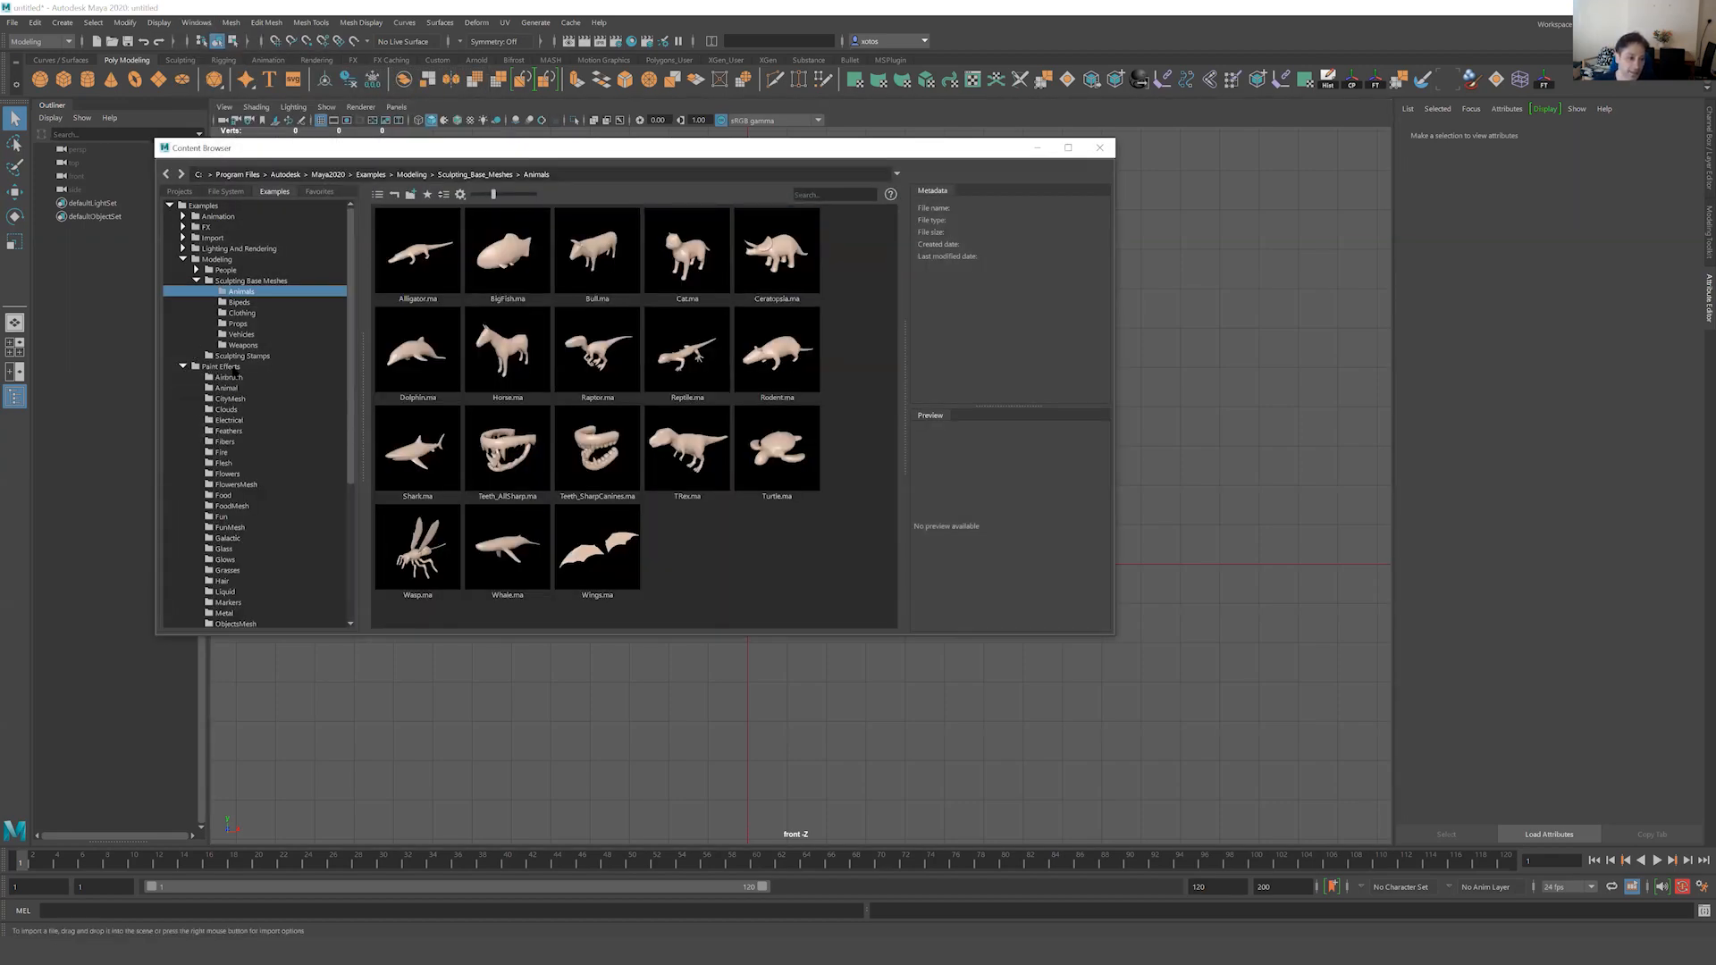
pyautogui.scroll(-5, 240, 416)
pyautogui.scroll(-2, 240, 509)
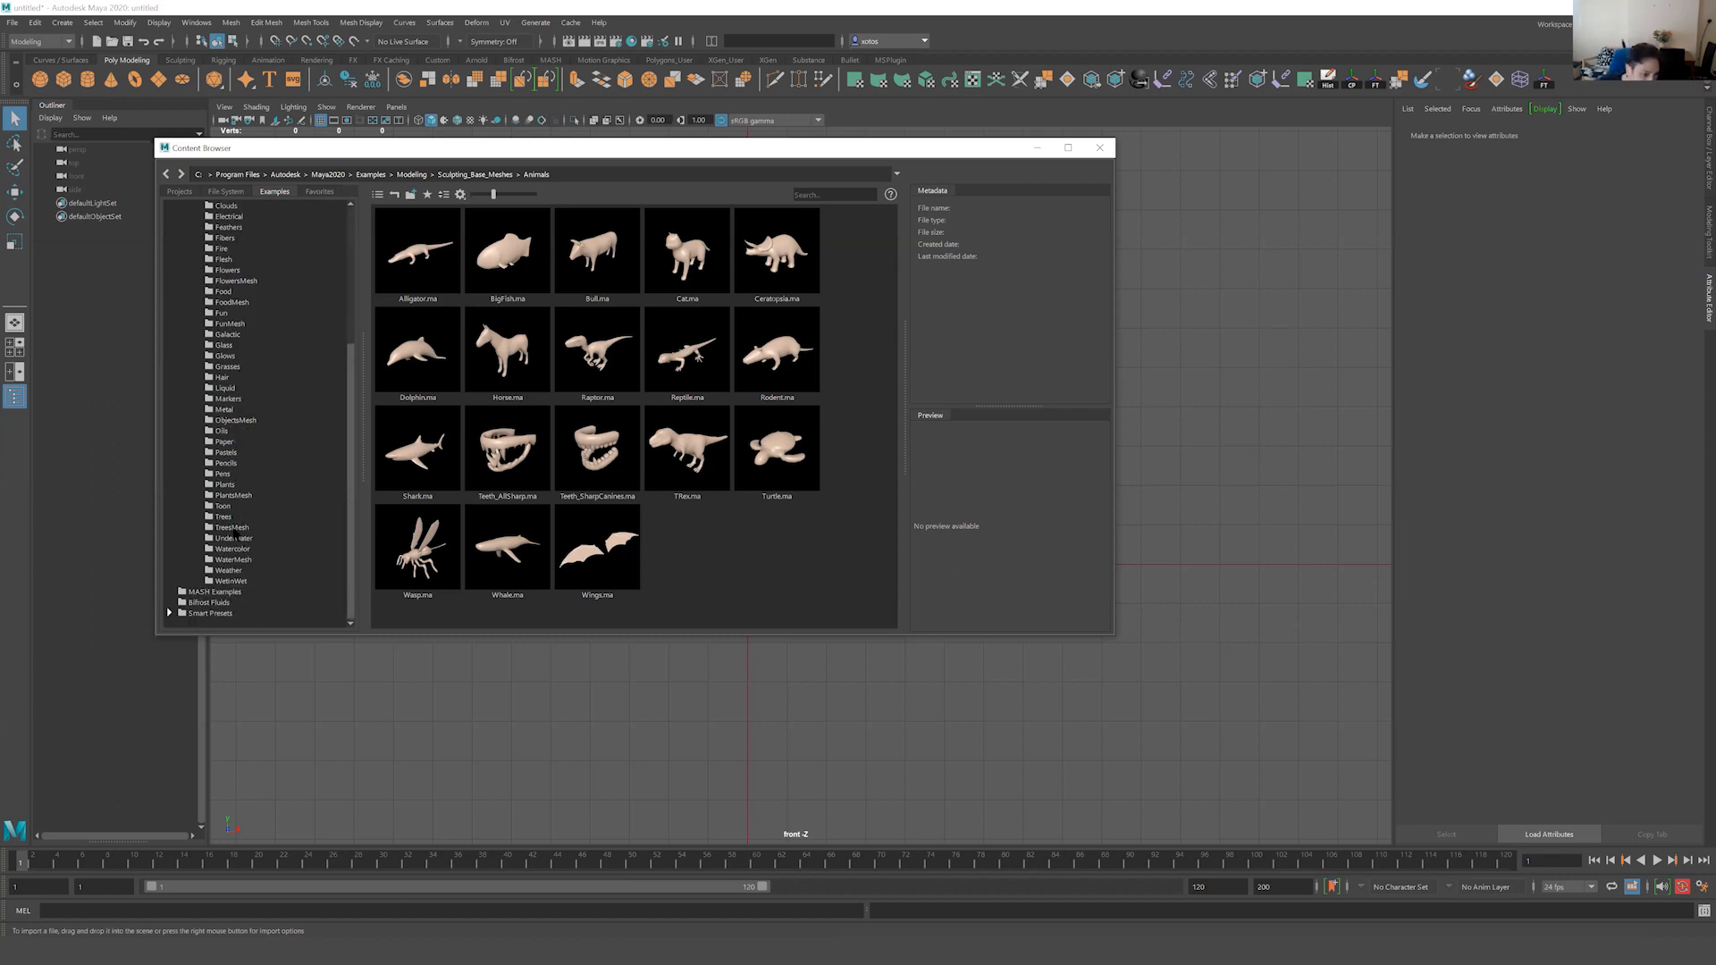
pyautogui.click(222, 517)
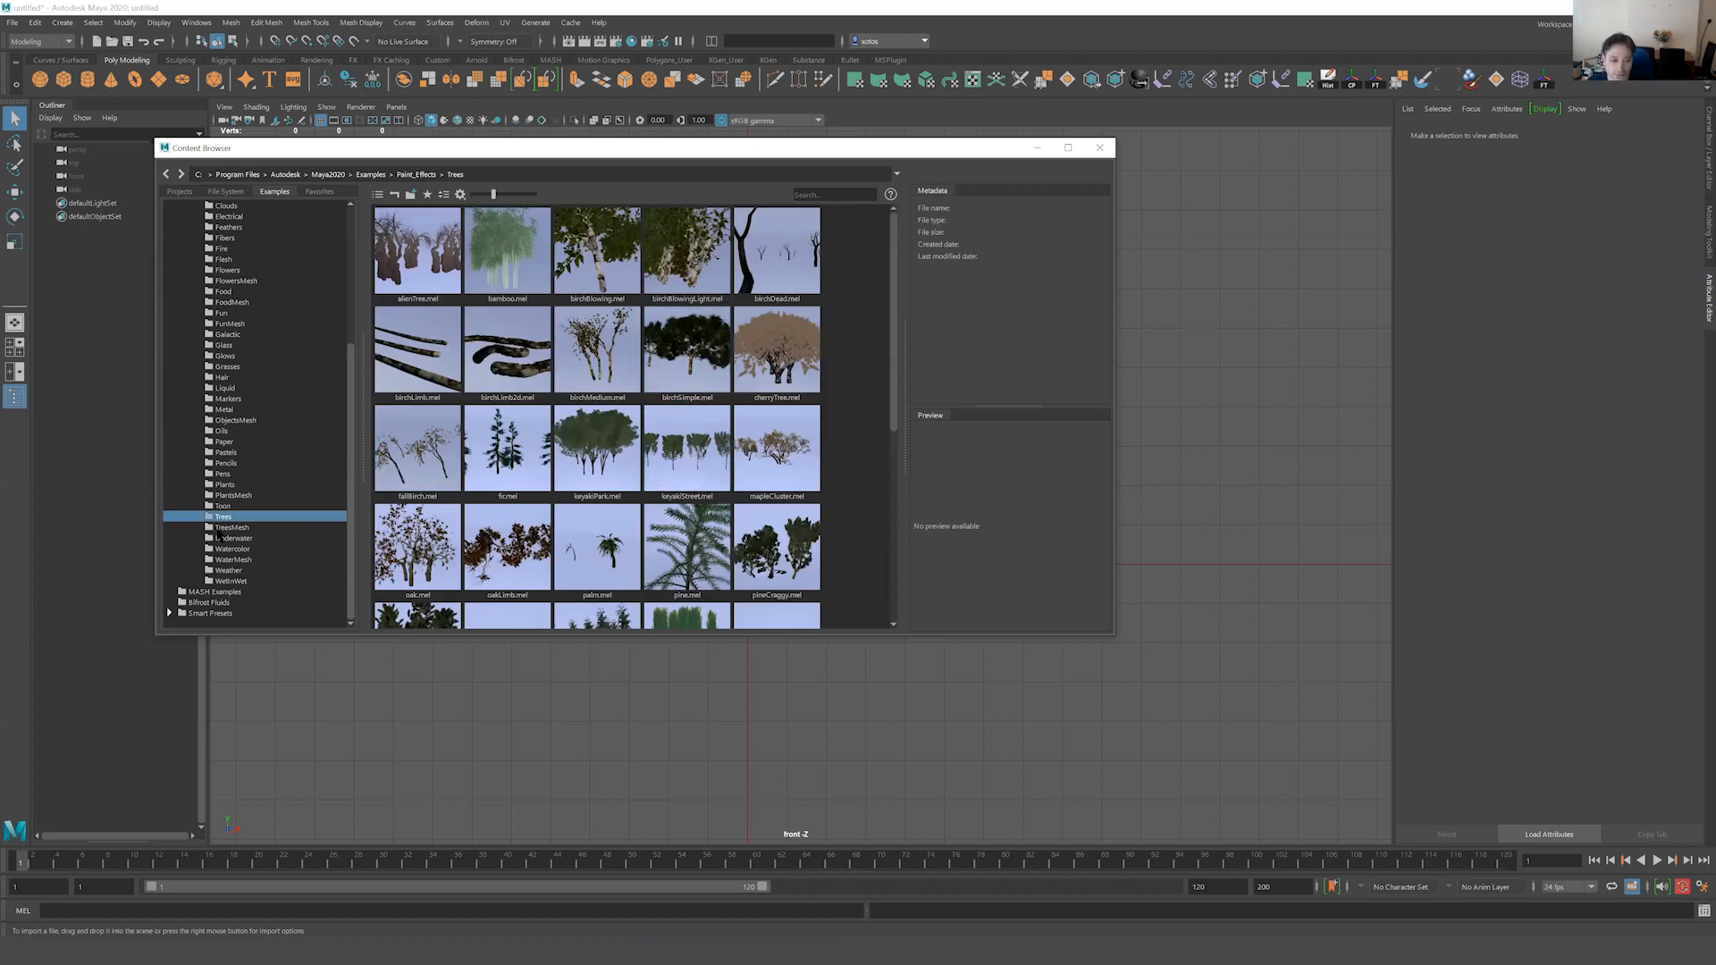
# Load the palmLight.mel brush from the Paint Effects TreesMesh folder.
pyautogui.click(237, 529)
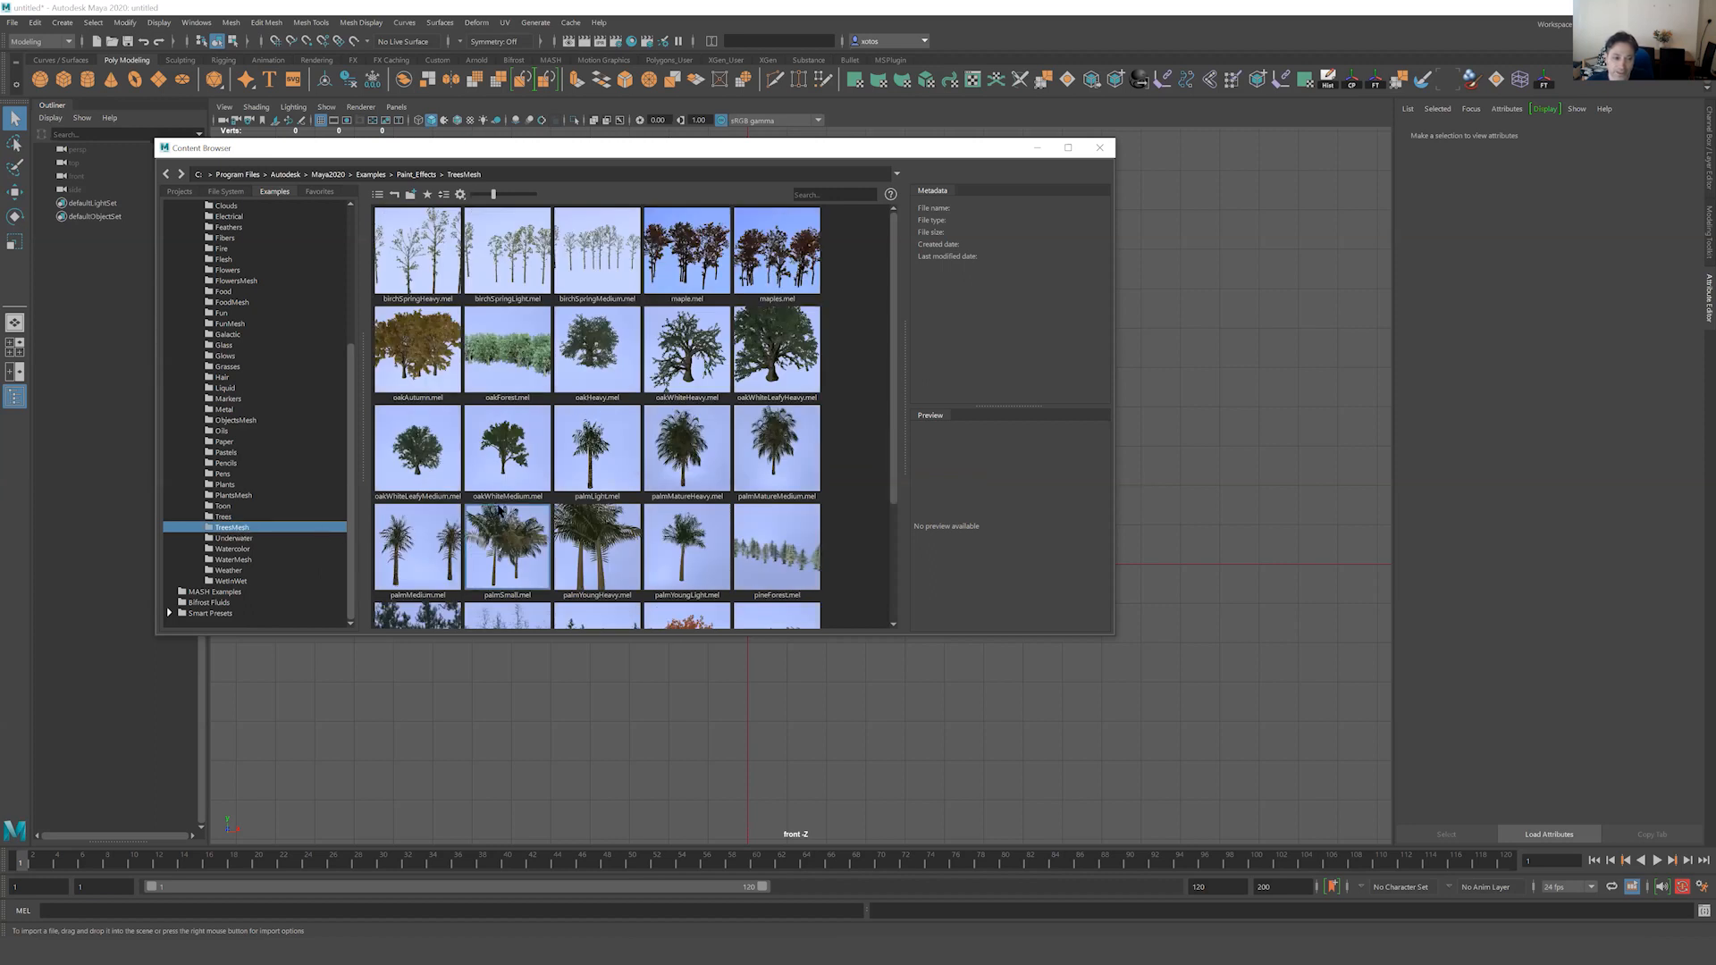
pyautogui.scroll(-3, 638, 440)
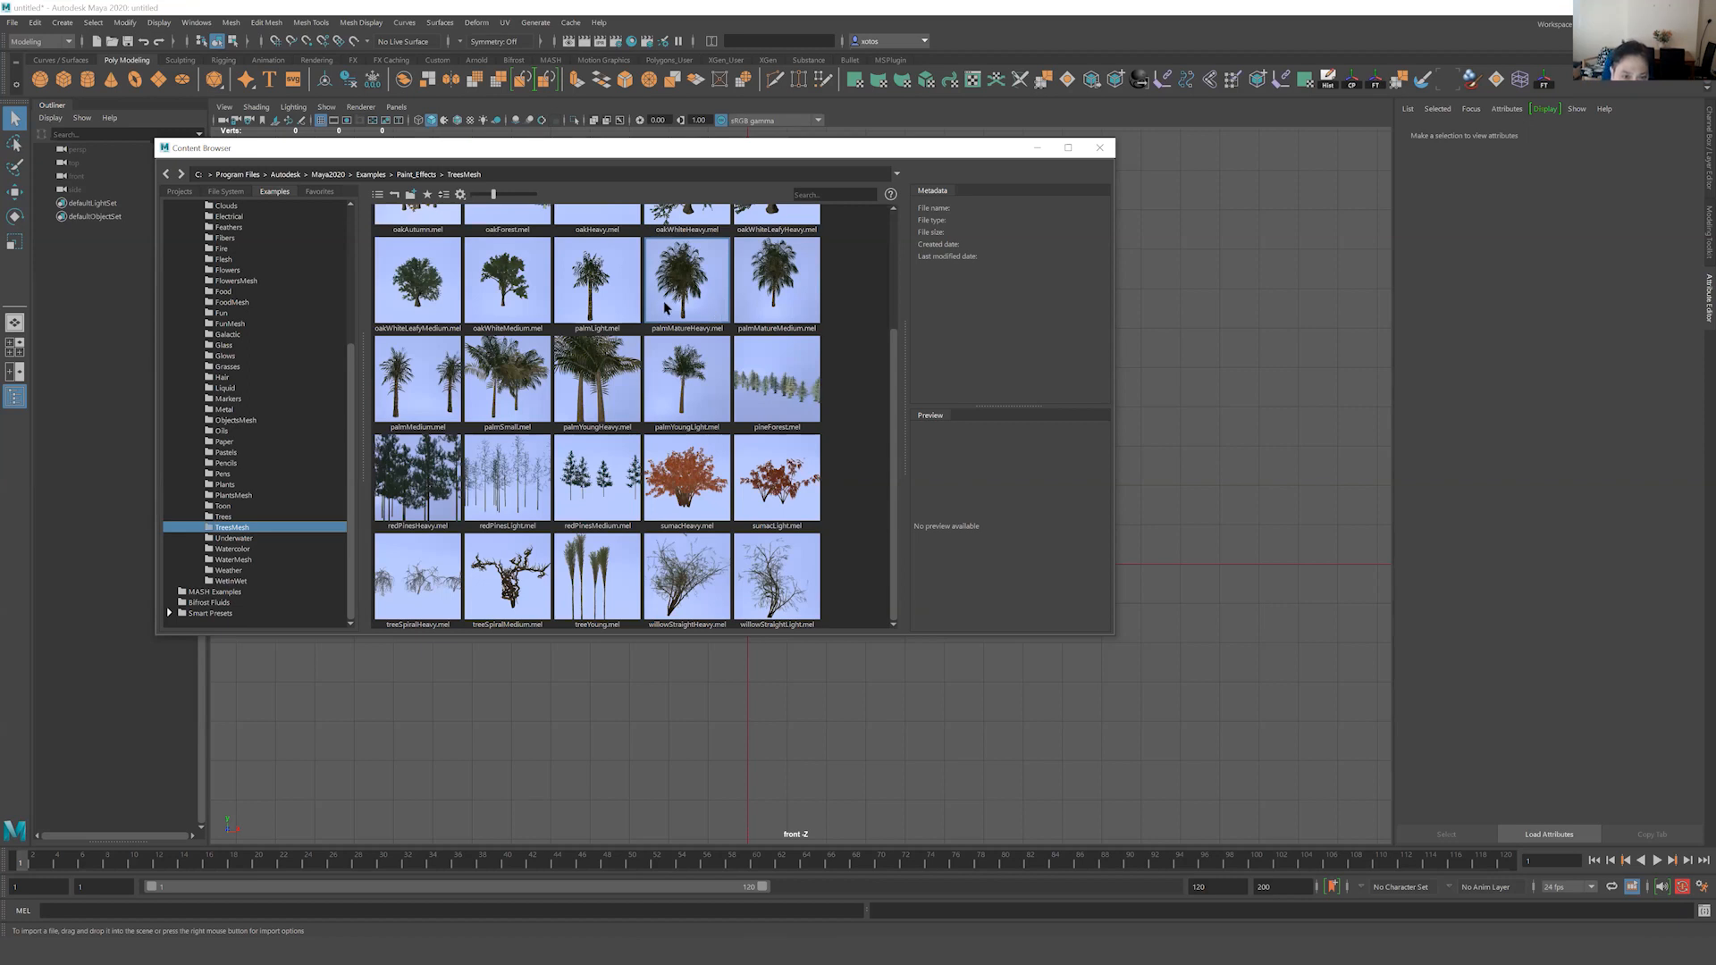
pyautogui.click(598, 295)
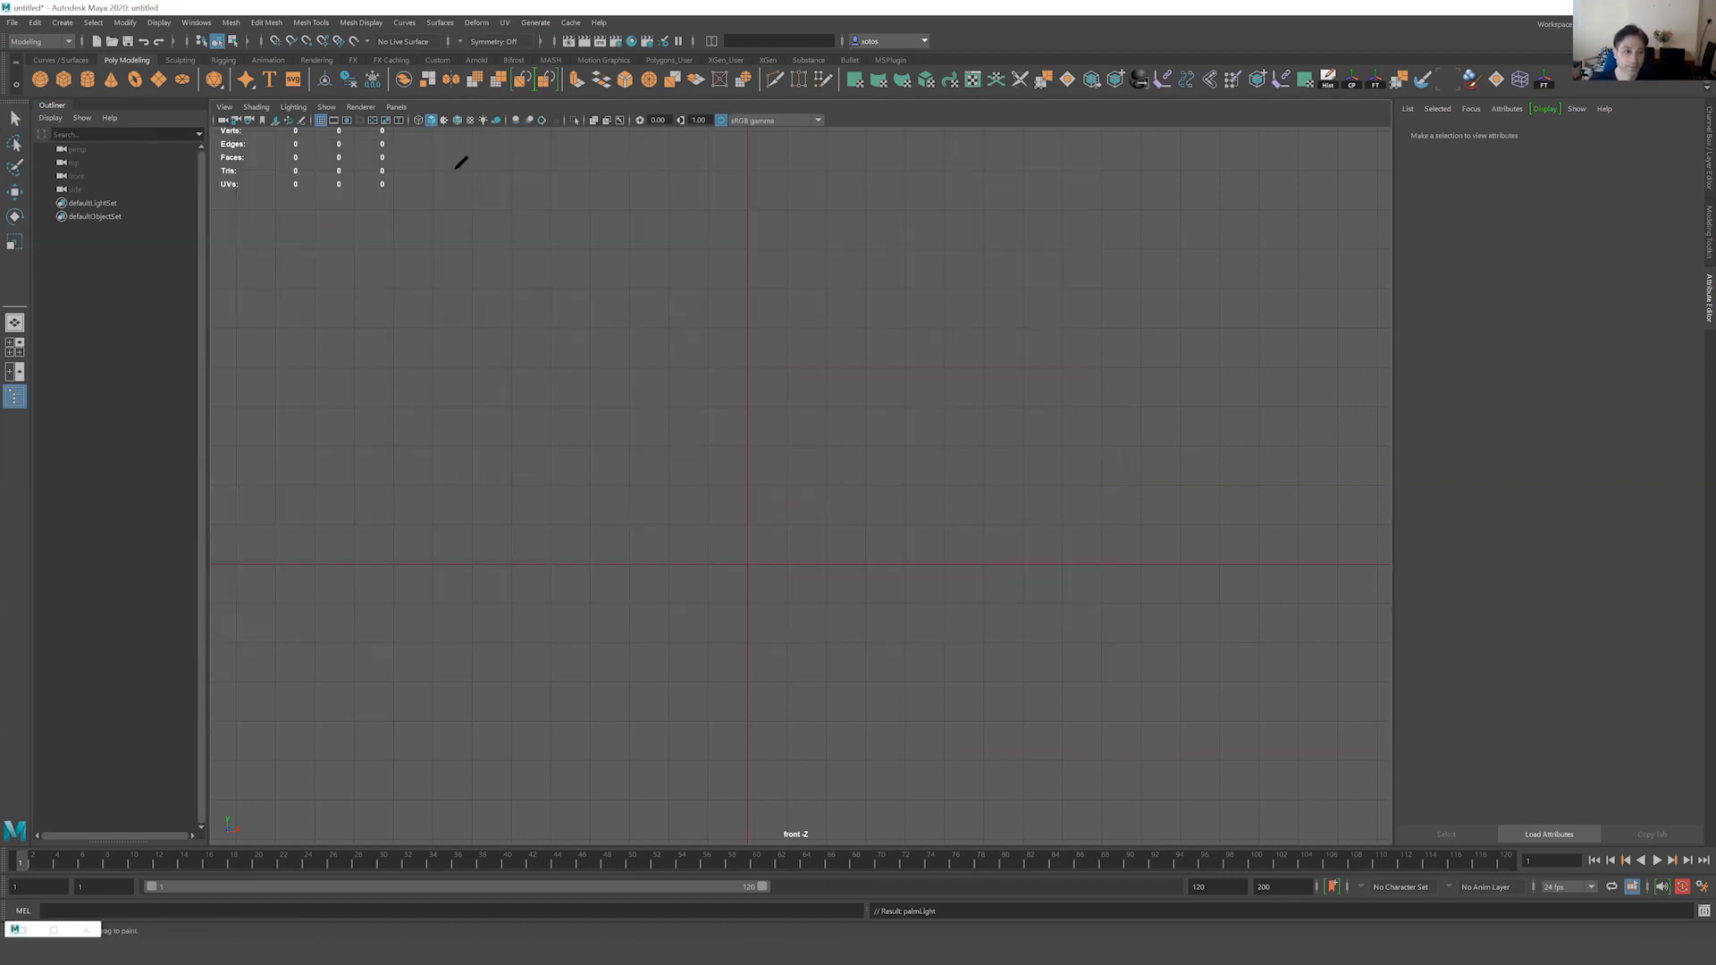
# Look through the persp camera and paint a short palmLight stroke on the grid near the origin, ending with the Move tool active.
pyautogui.click(396, 107)
pyautogui.moveTo(416, 122)
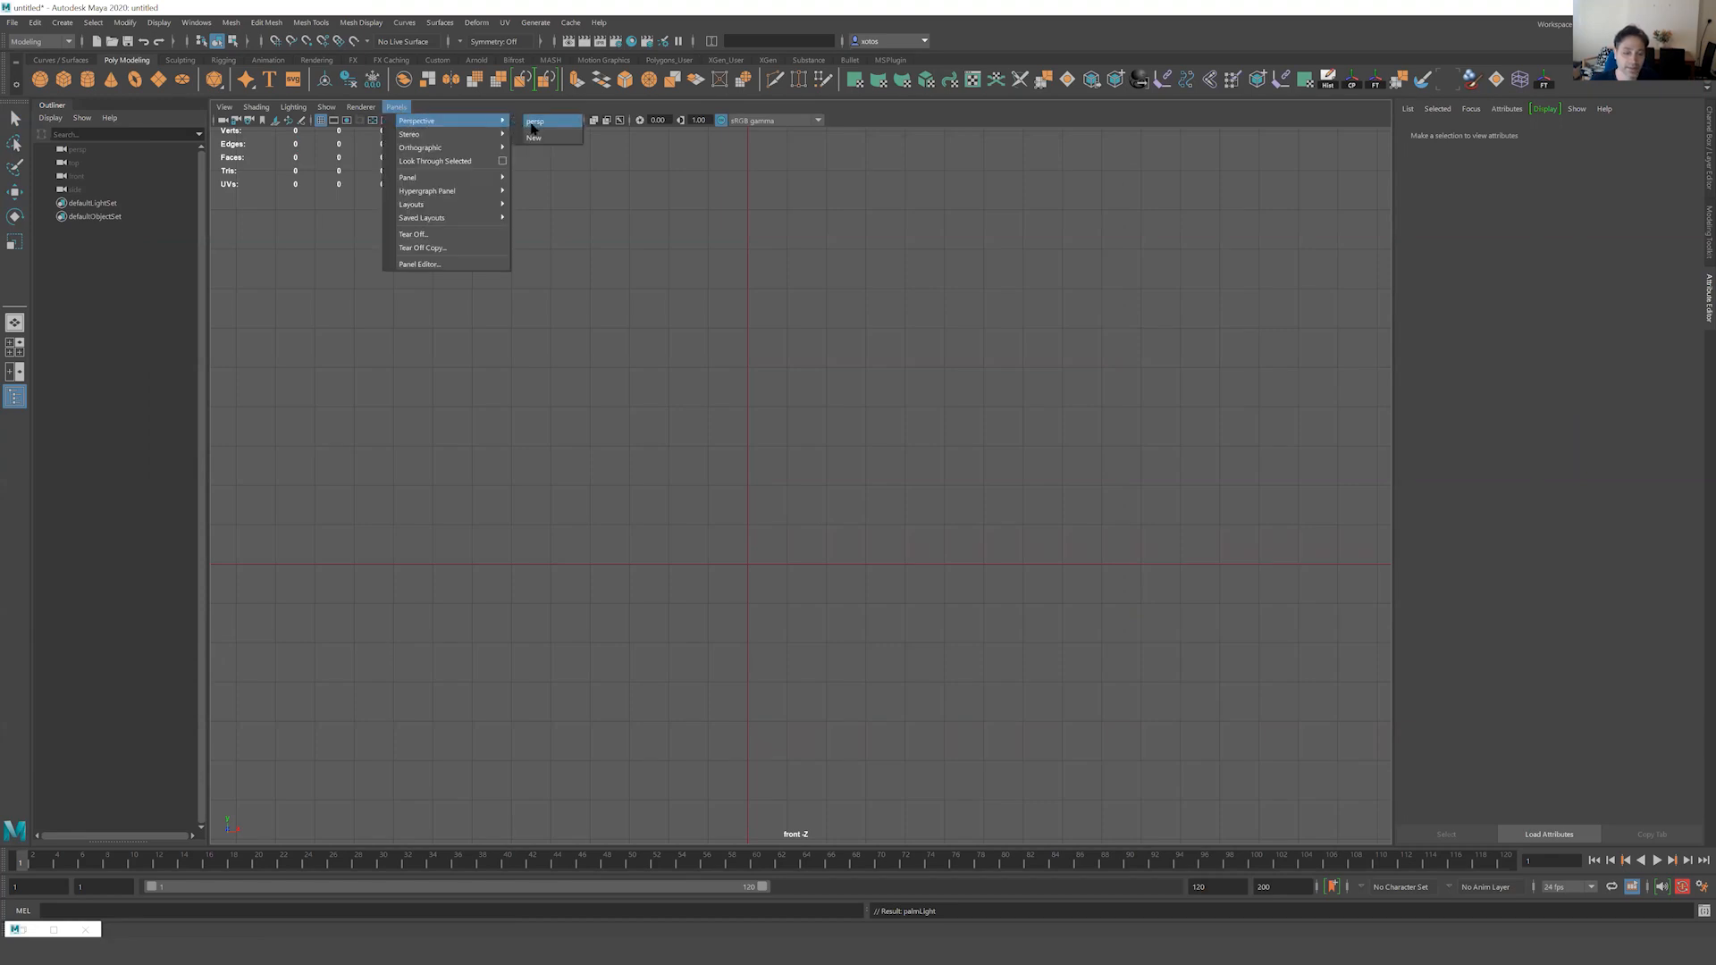
pyautogui.click(541, 123)
pyautogui.keyDown('alt'); pyautogui.moveTo(811, 481); pyautogui.dragTo(887, 494); pyautogui.keyUp('alt')
pyautogui.press('w')
pyautogui.keyDown('alt'); pyautogui.moveTo(888, 494); pyautogui.dragTo(938, 494, button='right'); pyautogui.keyUp('alt')
pyautogui.keyDown('alt'); pyautogui.moveTo(849, 402); pyautogui.dragTo(795, 563, button='middle'); pyautogui.keyUp('alt')
pyautogui.moveTo(804, 559)
pyautogui.keyDown('alt'); pyautogui.mouseDown()
pyautogui.moveTo(793, 502)
pyautogui.moveTo(853, 512)
pyautogui.mouseUp(); pyautogui.keyUp('alt')
pyautogui.keyDown('alt'); pyautogui.moveTo(823, 545); pyautogui.dragTo(820, 568, button='middle'); pyautogui.keyUp('alt')
pyautogui.keyDown('alt'); pyautogui.moveTo(843, 533); pyautogui.dragTo(888, 534); pyautogui.keyUp('alt')
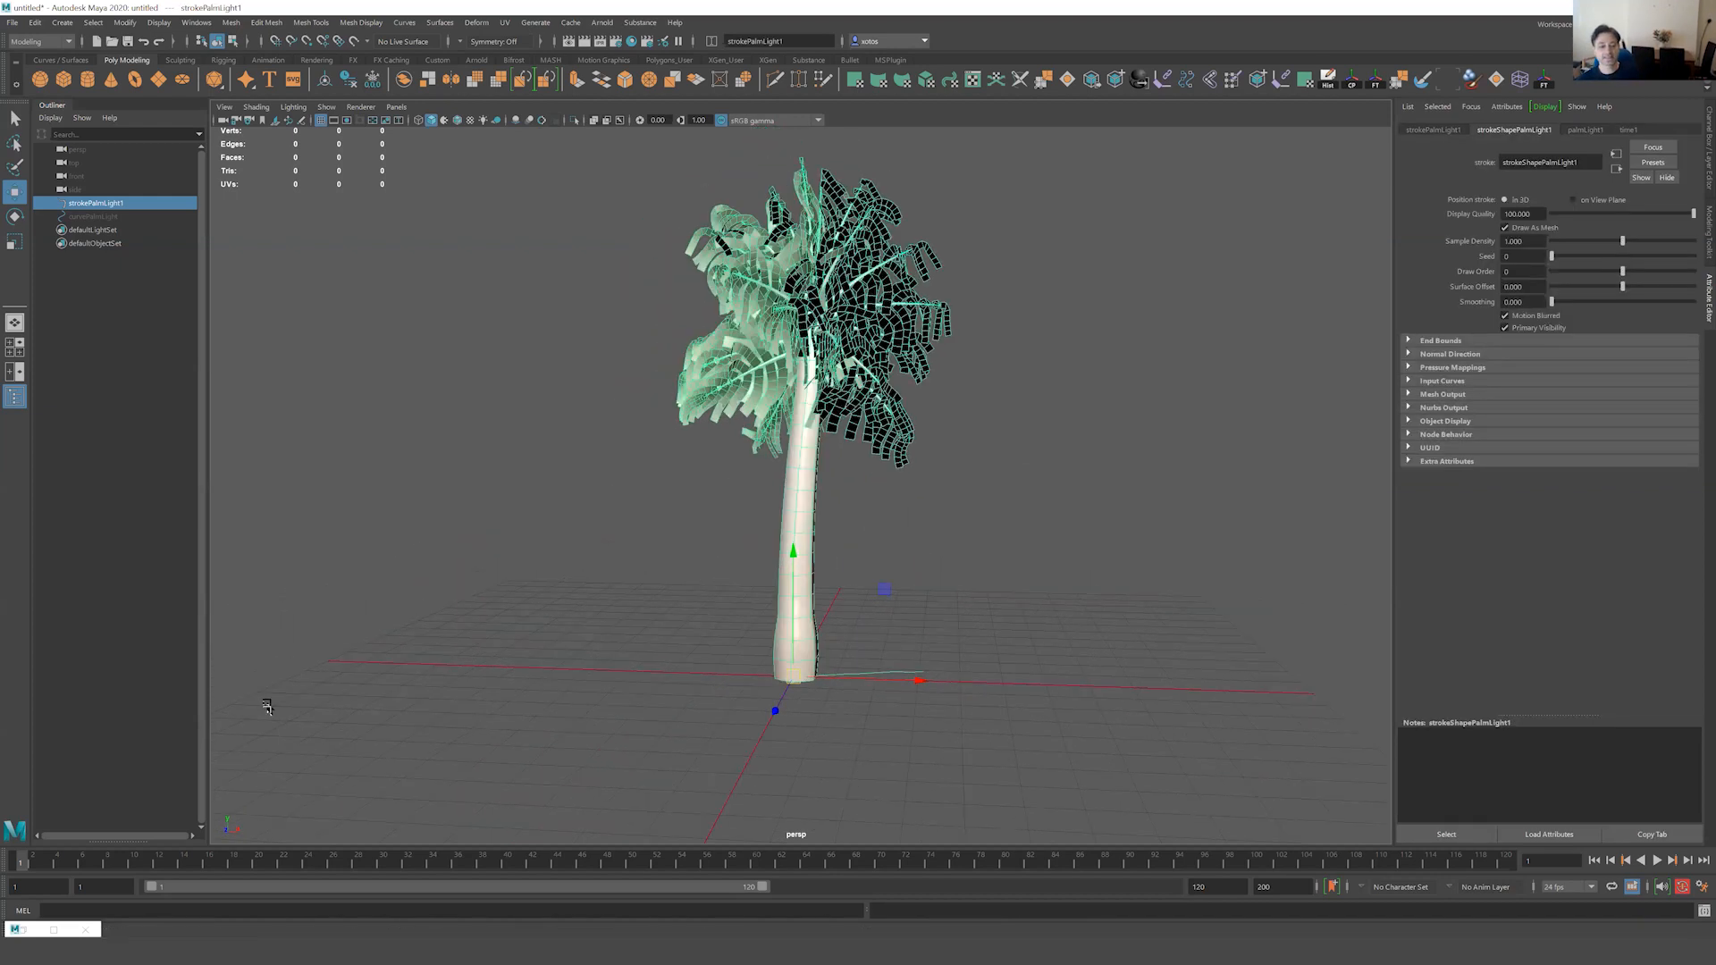
# Play the timeline to examine the painted palm's built-in movement, and stop playback.
pyautogui.hotkey('alt', 'v')
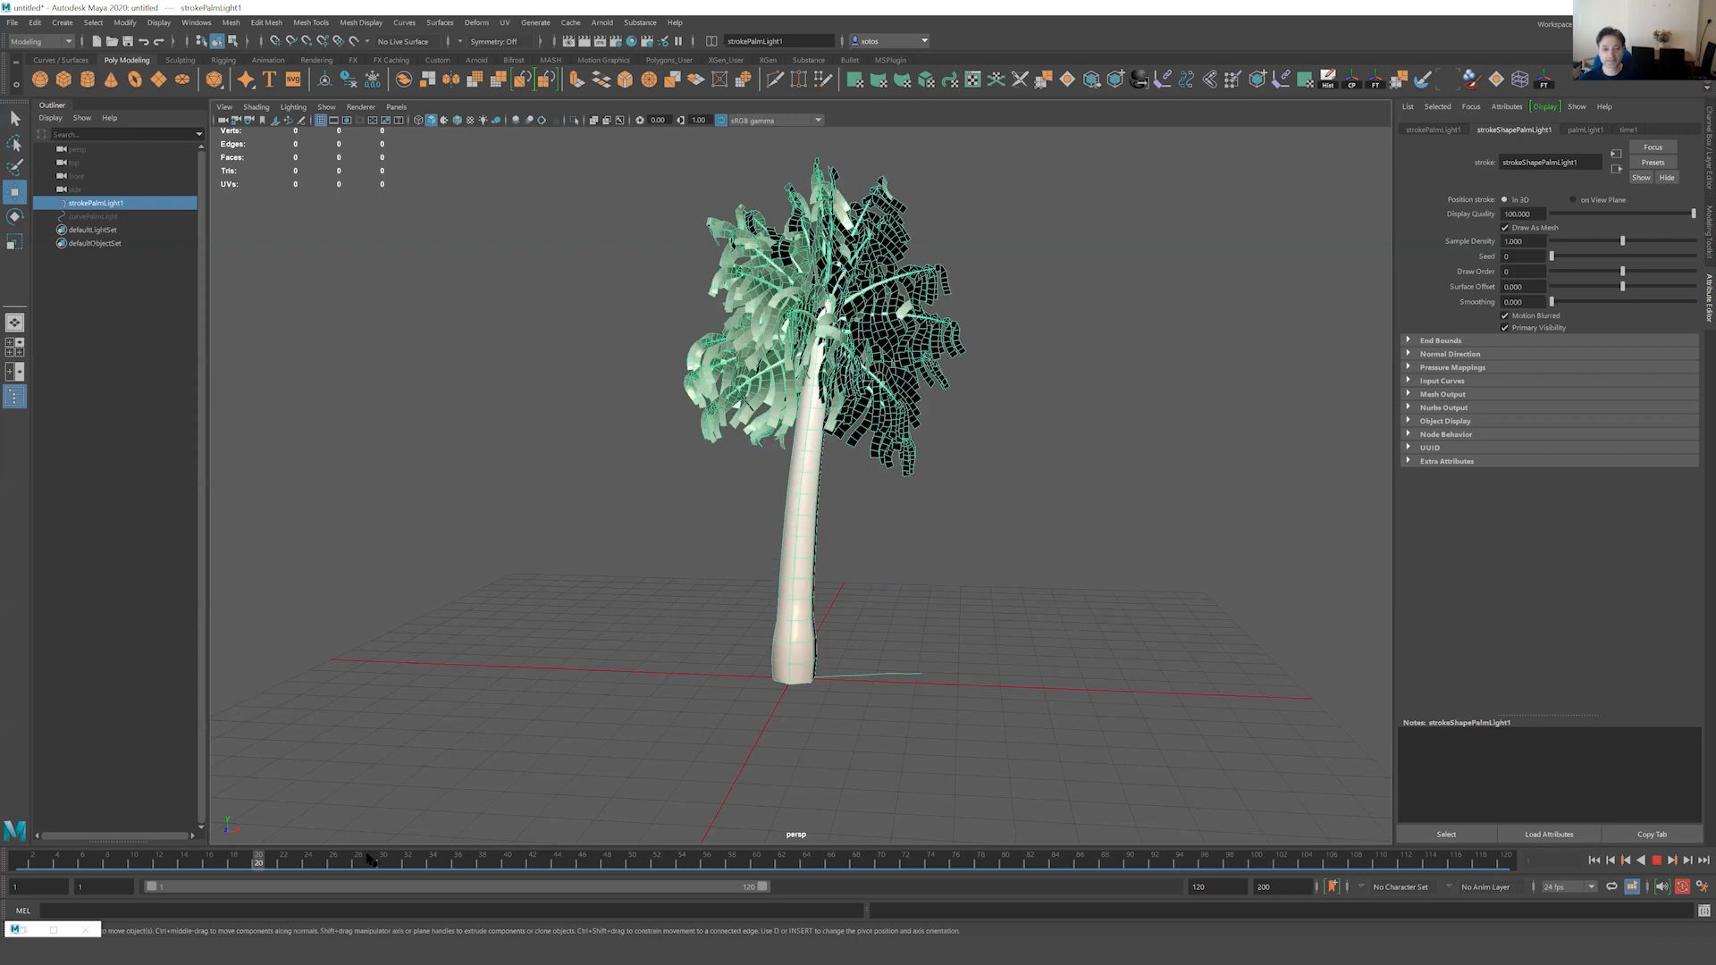
pyautogui.click(1656, 860)
pyautogui.click(1656, 860)
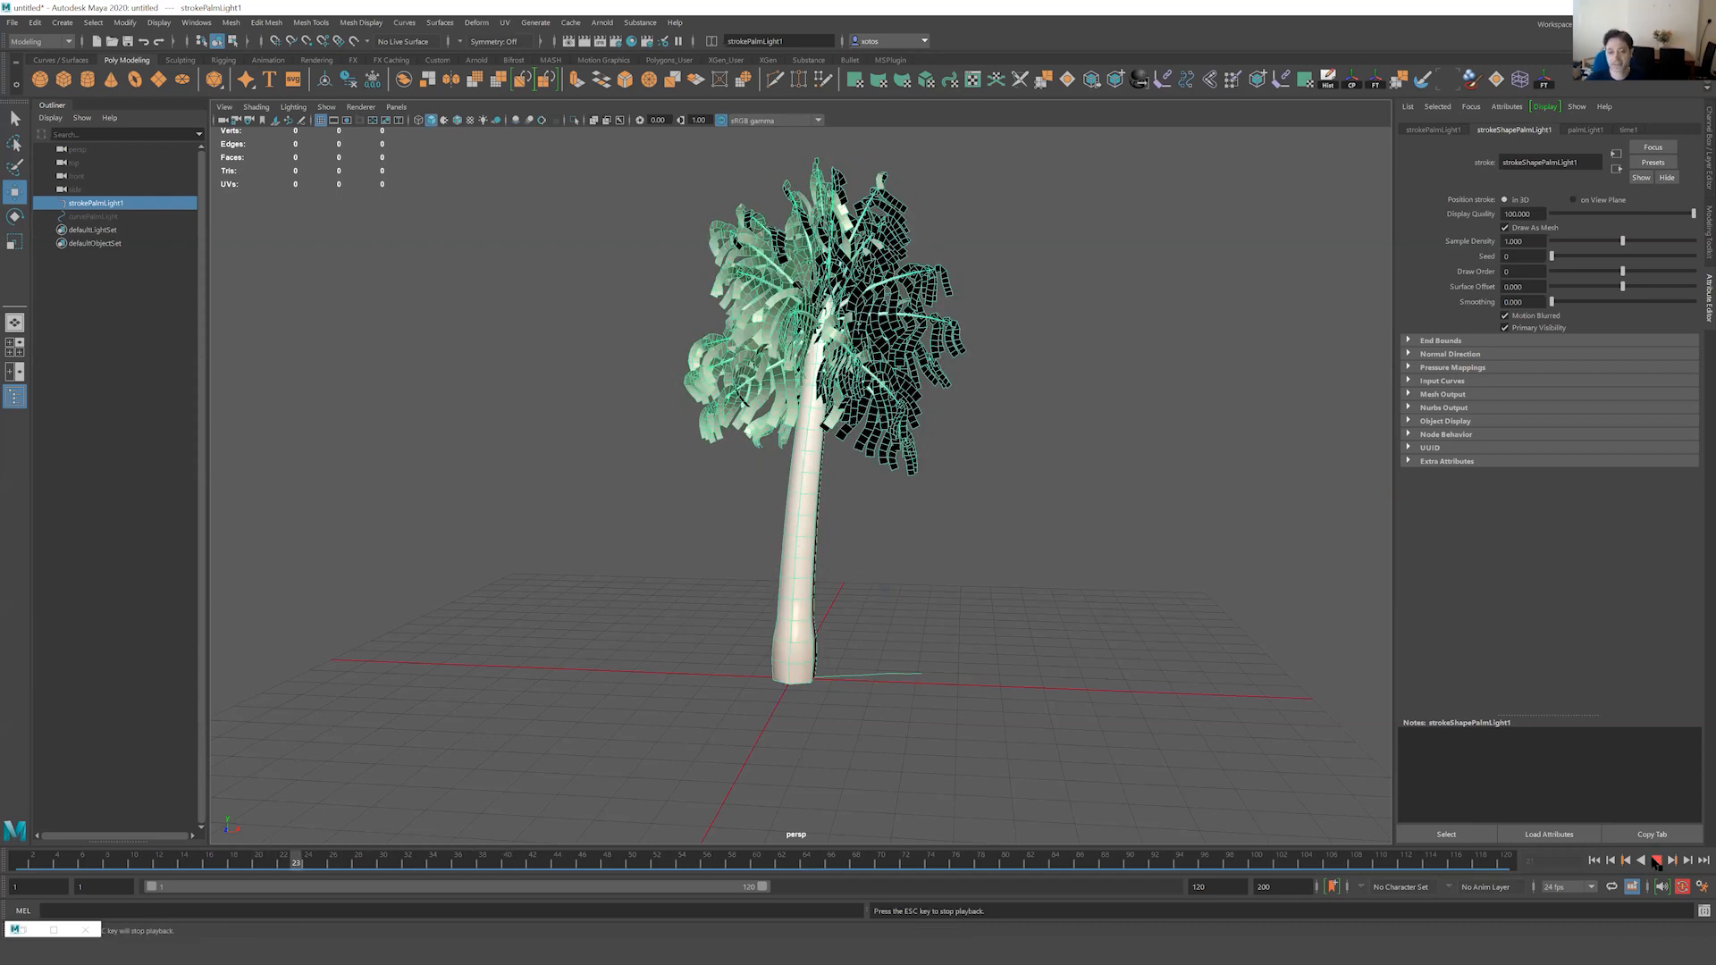
pyautogui.click(1656, 859)
pyautogui.keyDown('alt'); pyautogui.moveTo(992, 609); pyautogui.dragTo(952, 612); pyautogui.keyUp('alt')
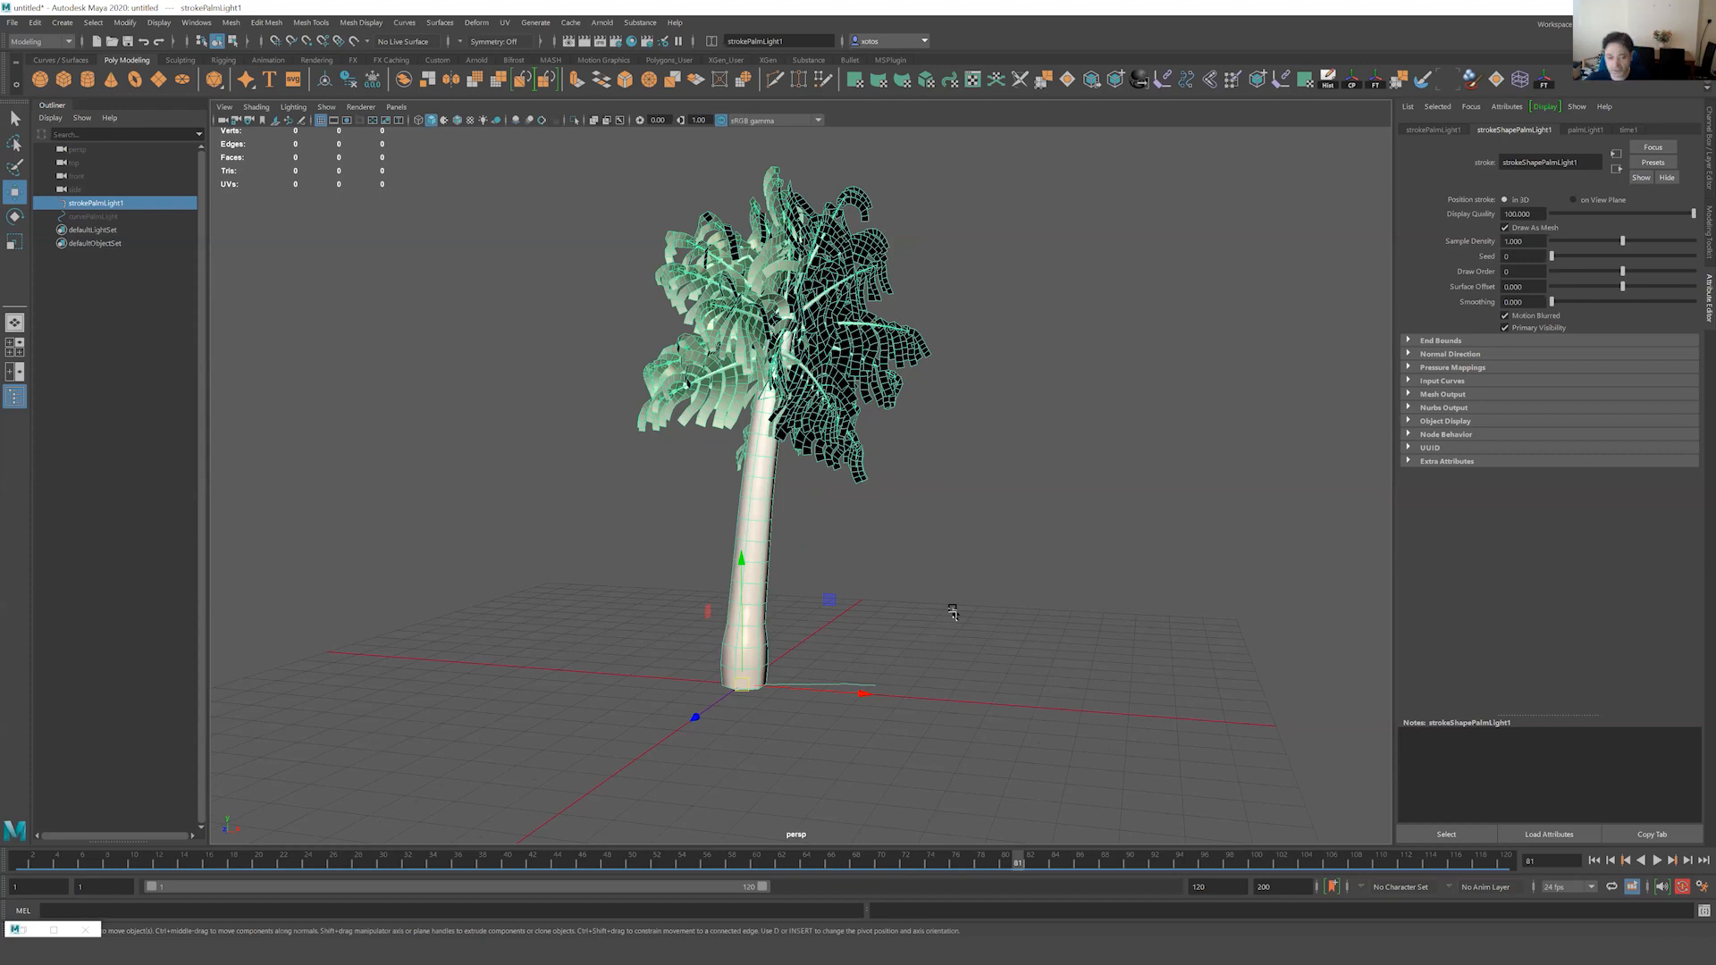
# Return to frame 1 and convert the palm stroke to polygons with quad output, hidden strokes and a poly limit of 100000.
pyautogui.click(15, 860)
pyautogui.click(124, 22)
pyautogui.moveTo(192, 343)
pyautogui.click(431, 485)
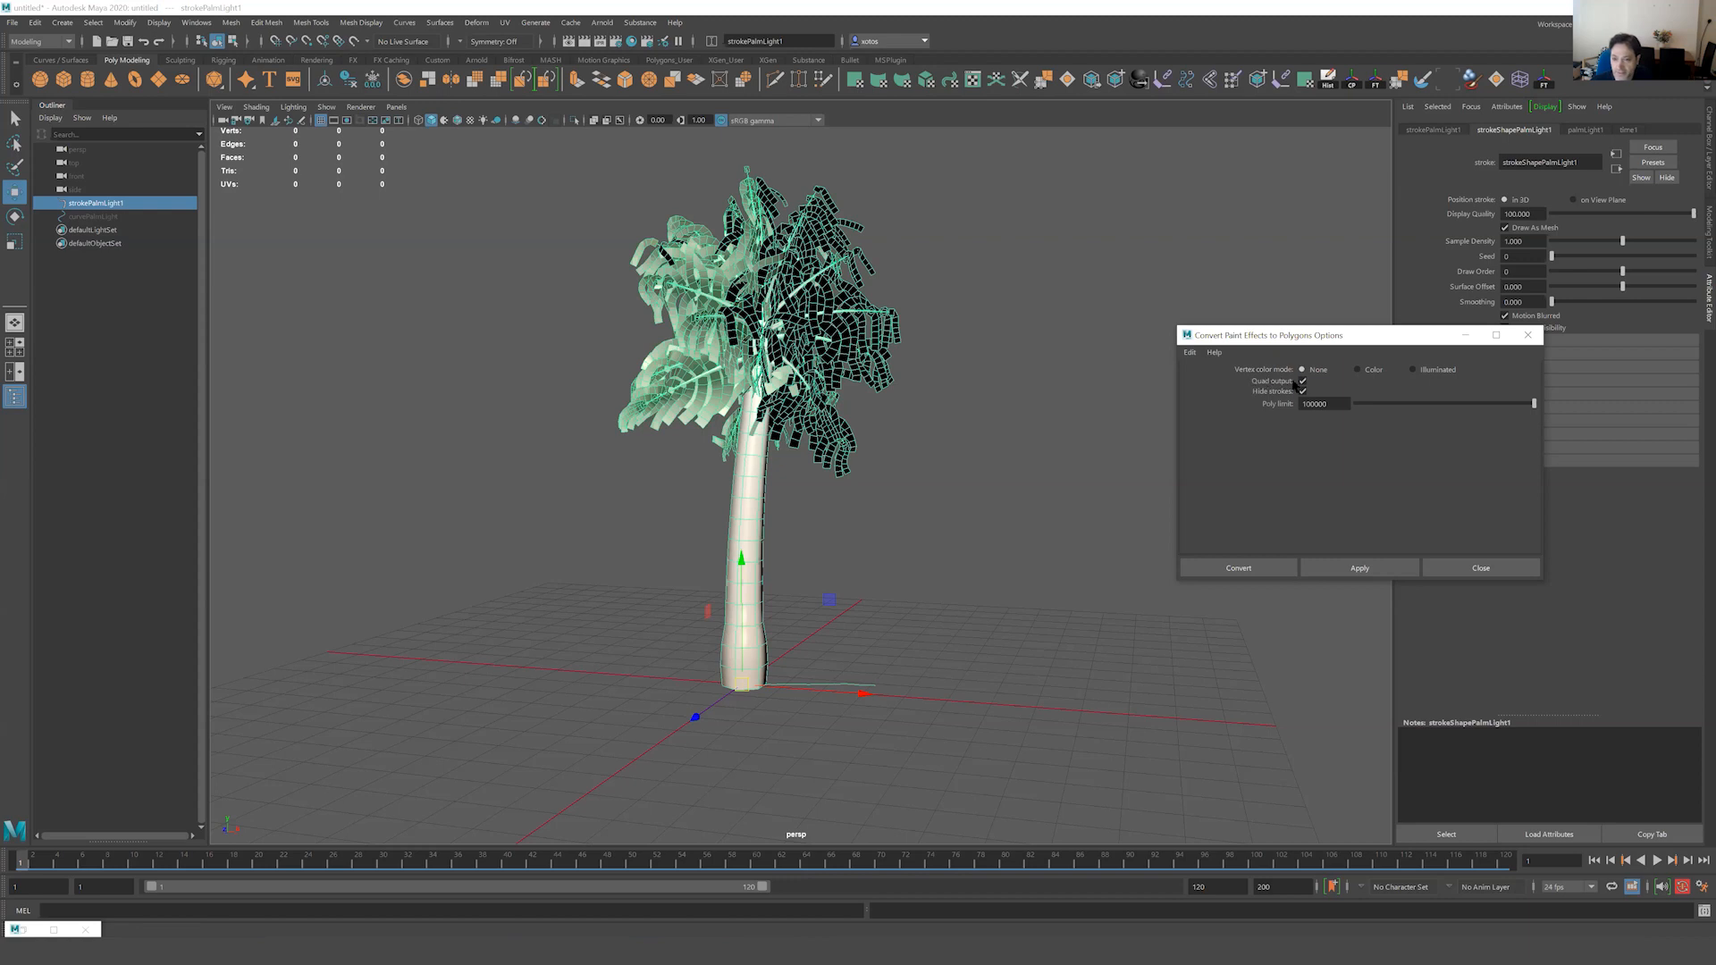
pyautogui.click(1359, 569)
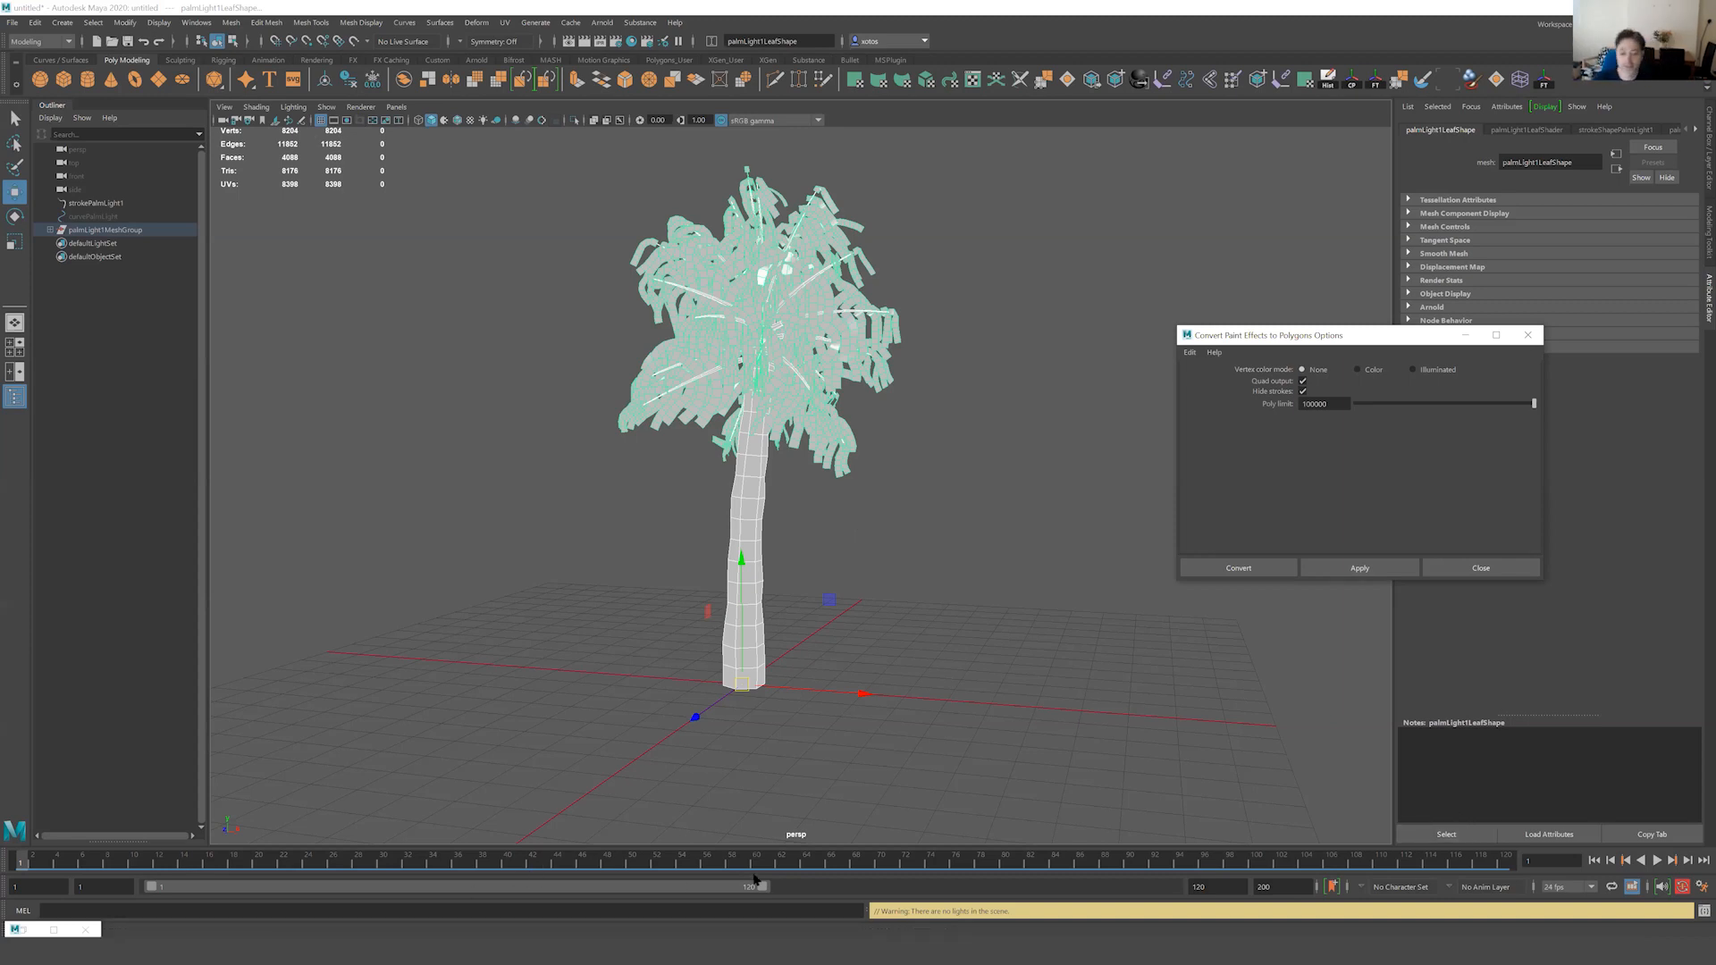
pyautogui.moveTo(764, 889); pyautogui.dragTo(891, 887)
pyautogui.doubleClick(1217, 889)
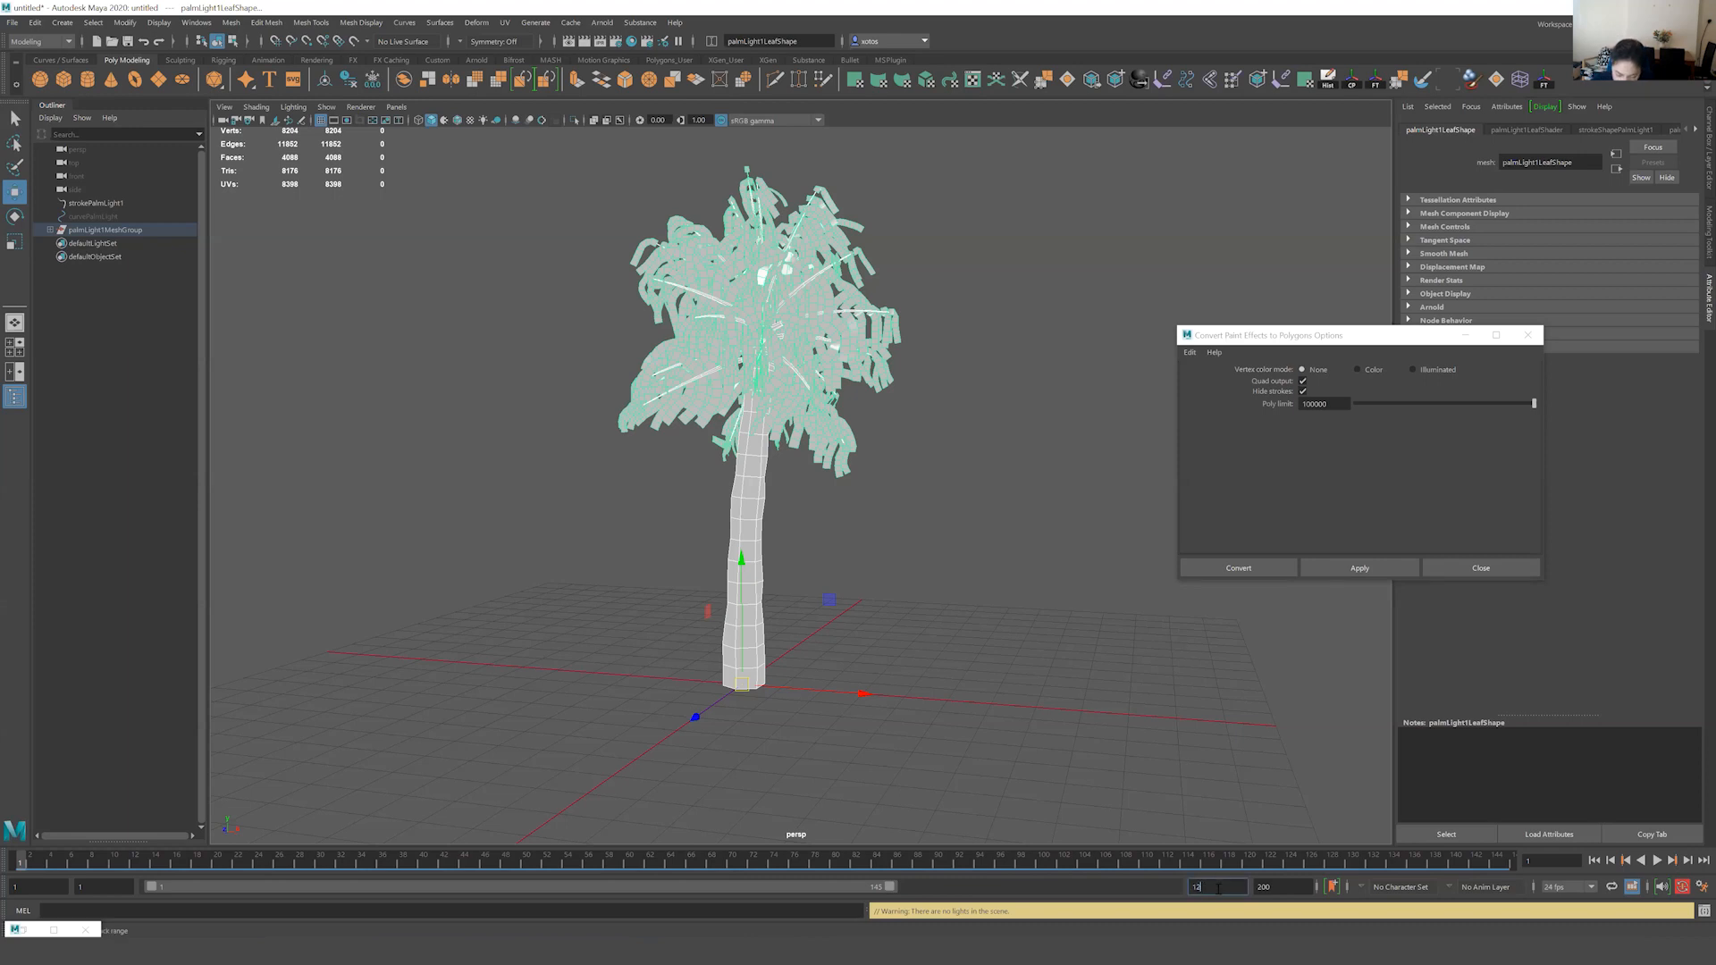
pyautogui.press('Return')
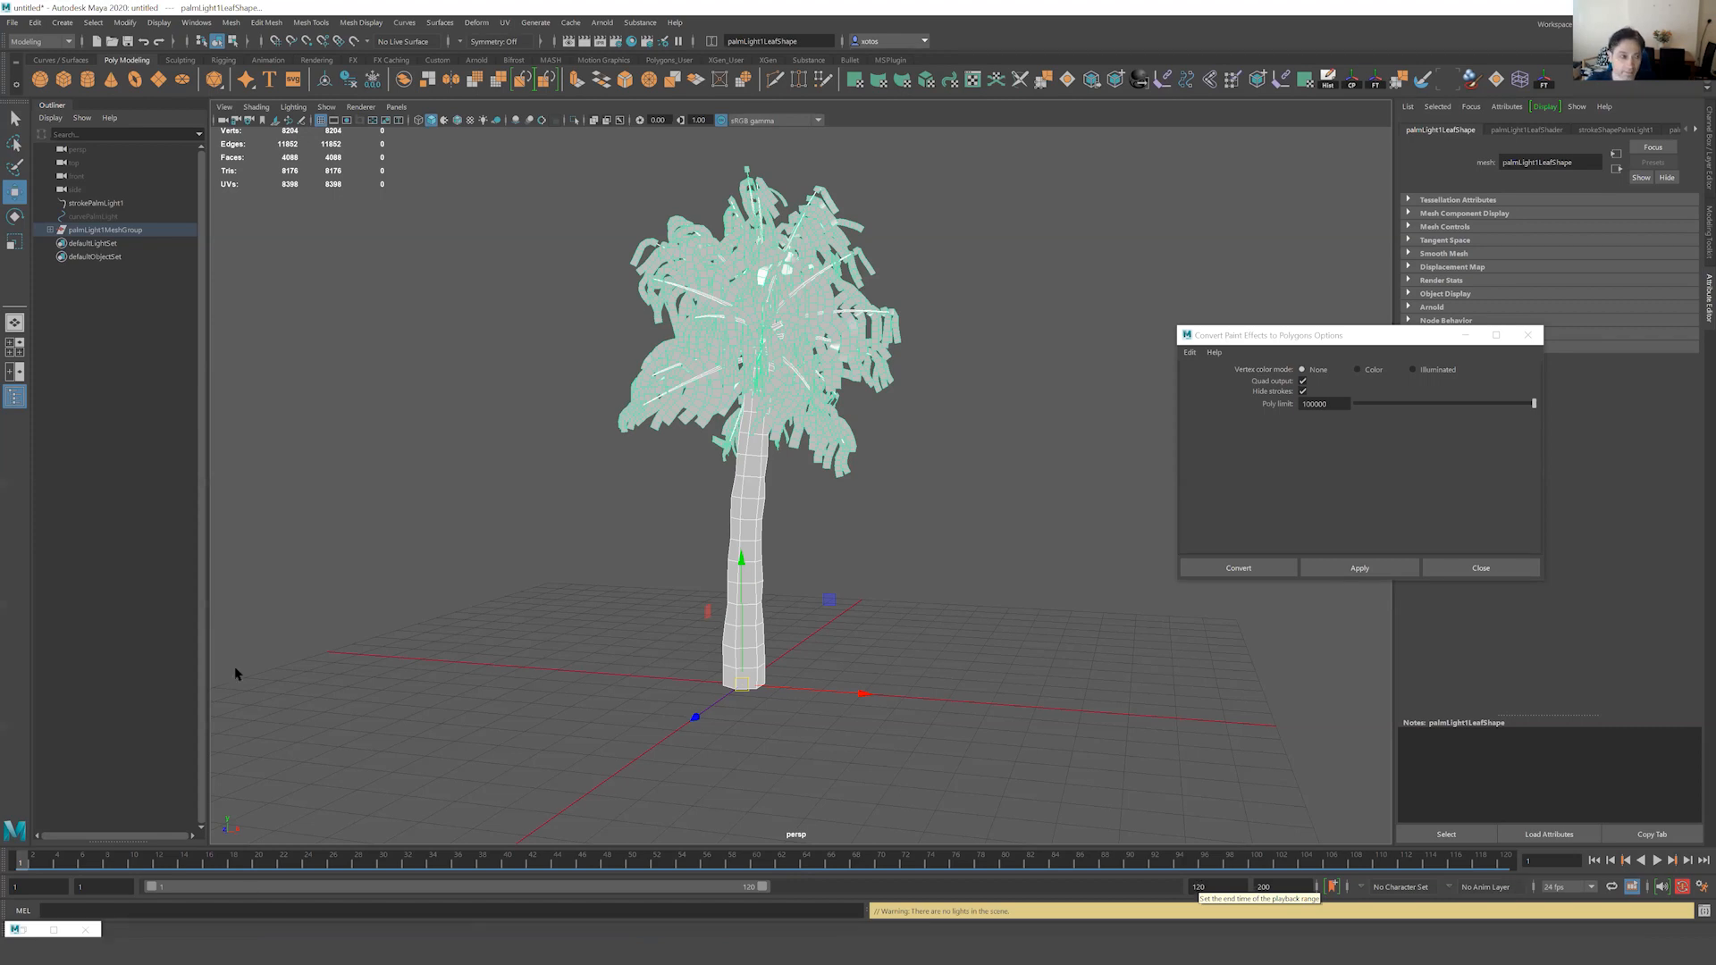
# Expand palmLight1MeshGroup, select the palmLight1Main mesh and display the viewport with textures.
pyautogui.click(50, 230)
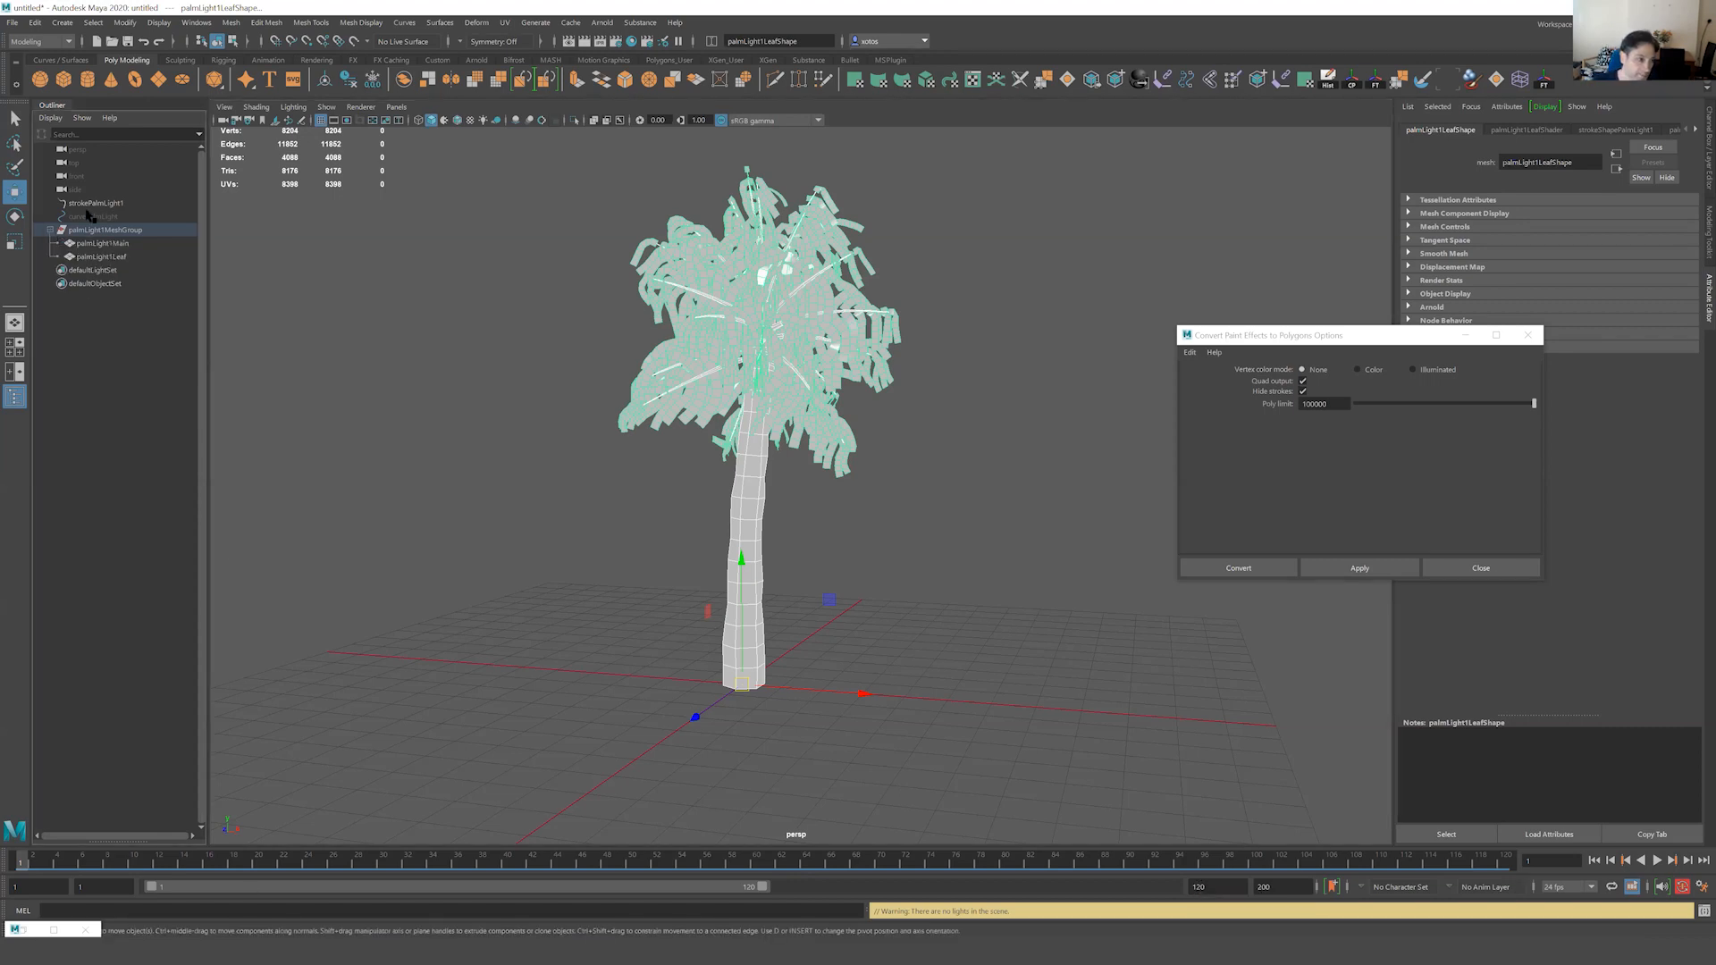
pyautogui.click(101, 243)
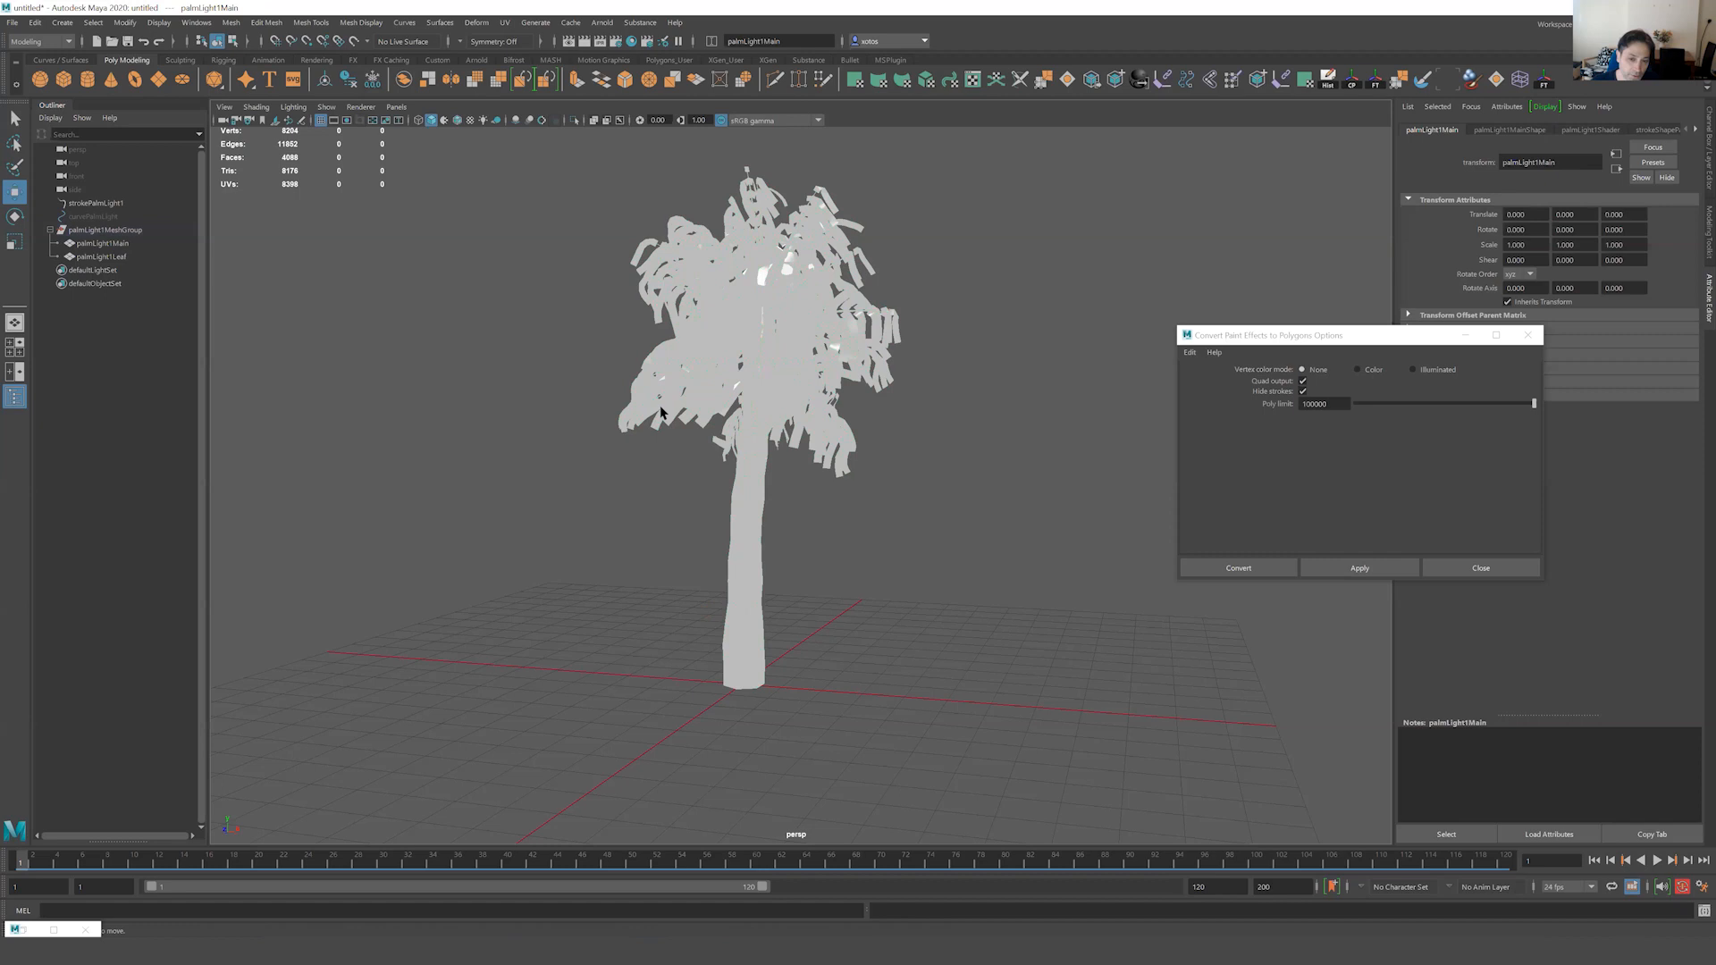
pyautogui.click(749, 452)
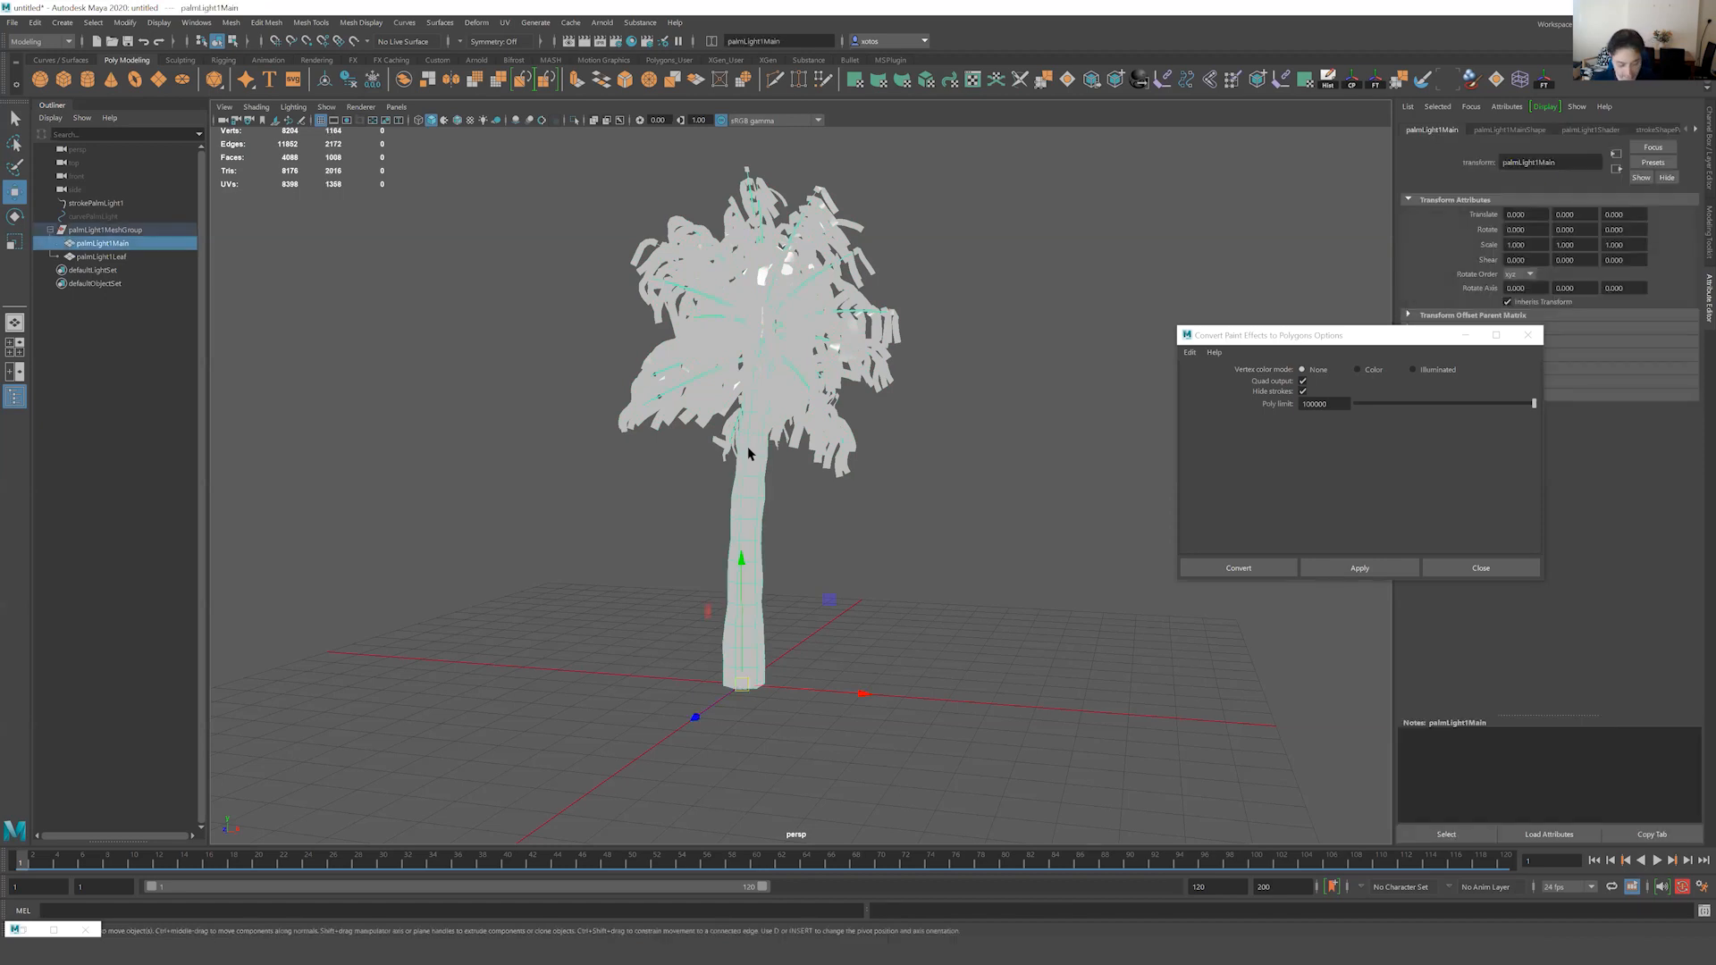
pyautogui.press('4')
pyautogui.press('6')
pyautogui.keyDown('alt'); pyautogui.moveTo(685, 444); pyautogui.dragTo(575, 468); pyautogui.keyUp('alt')
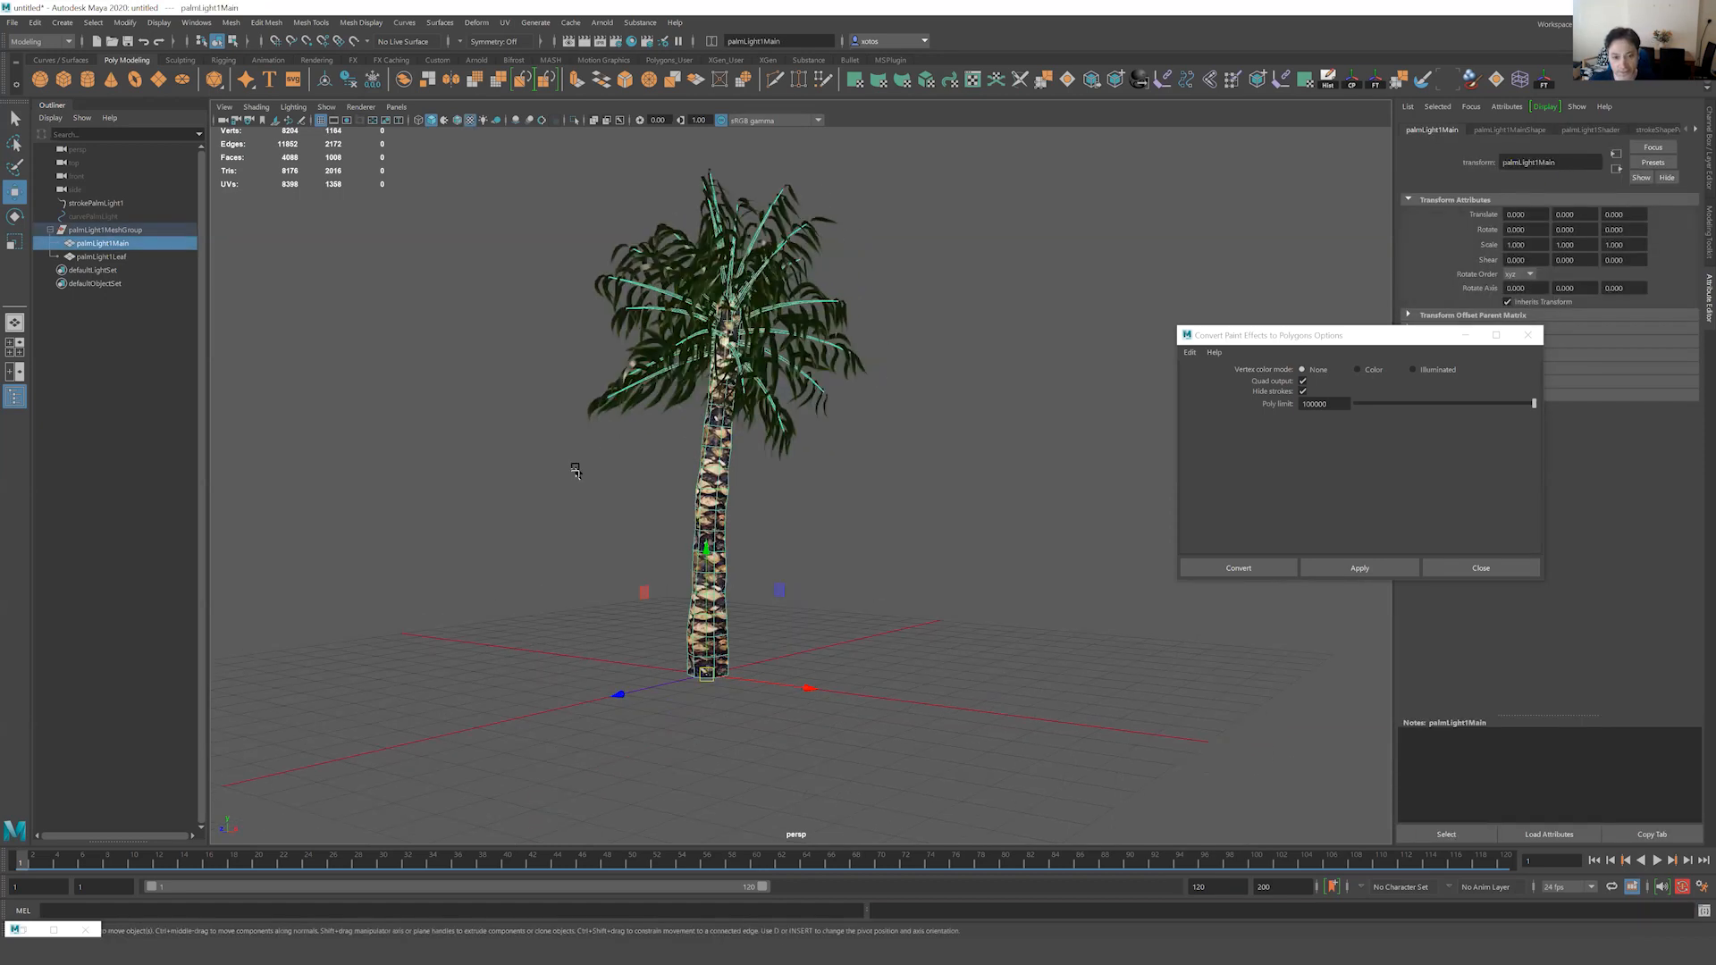
# Deselect everything and play the timeline to check the converted palm's animation, stopping playback partway.
pyautogui.click(413, 601)
pyautogui.click(1656, 860)
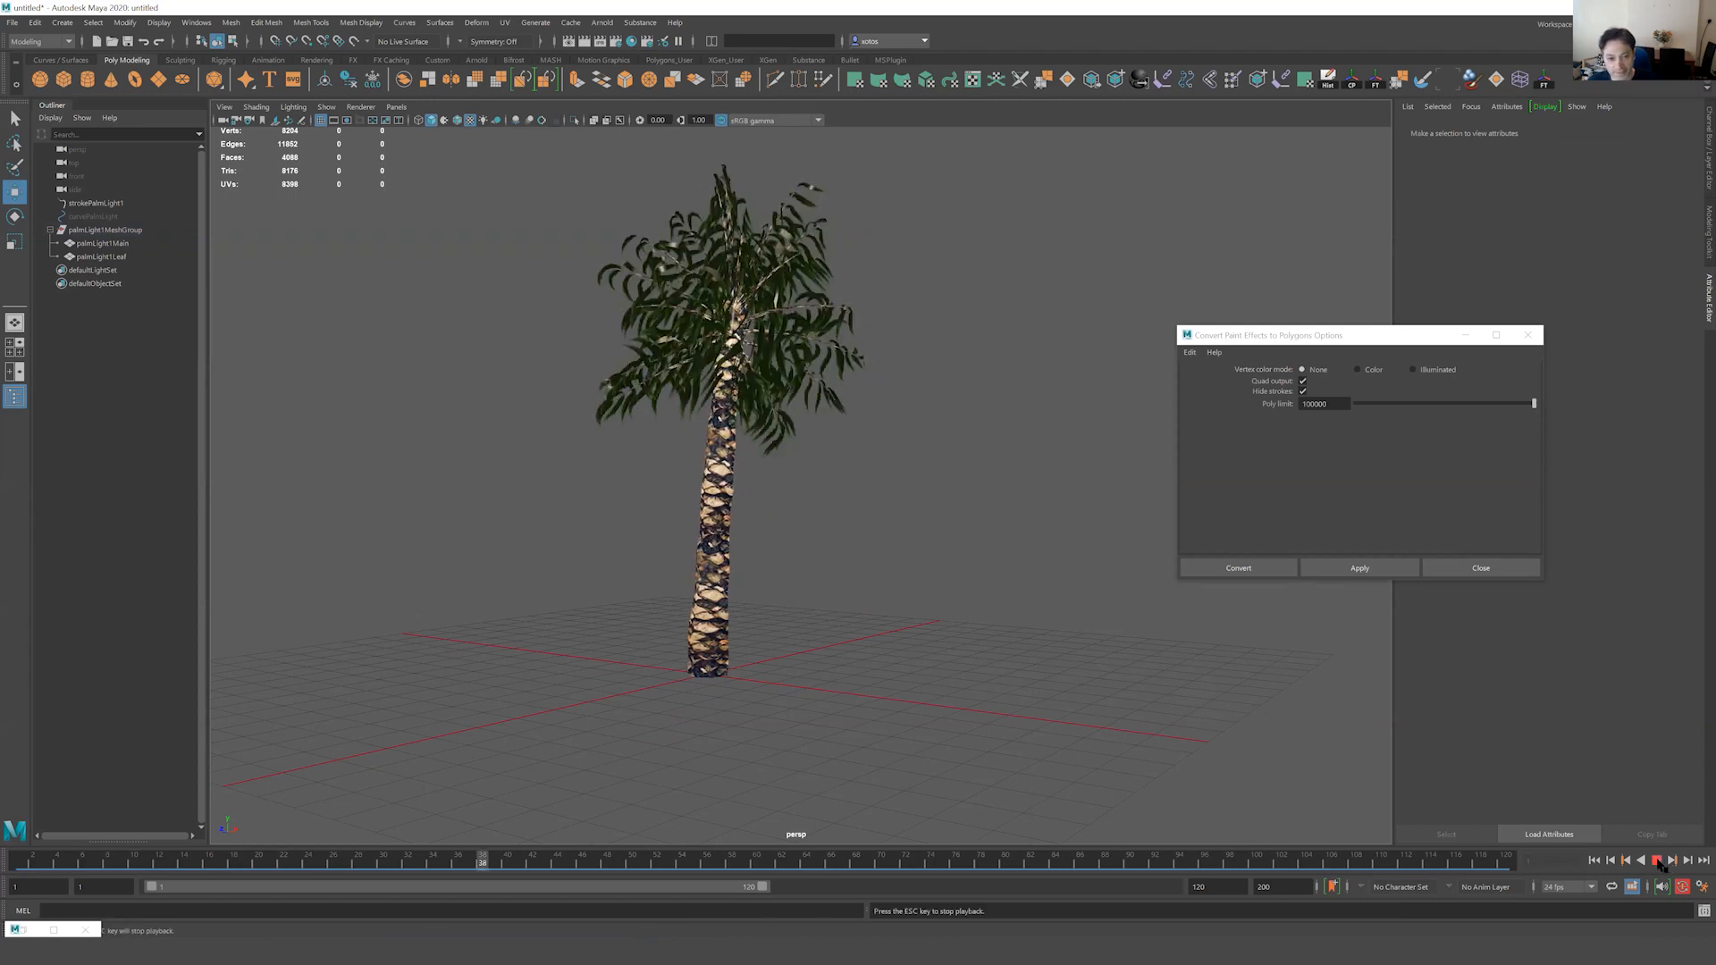
pyautogui.click(1656, 860)
# Unhide curvePalmLight, try moving it slightly along X and undo the move.
pyautogui.click(91, 205)
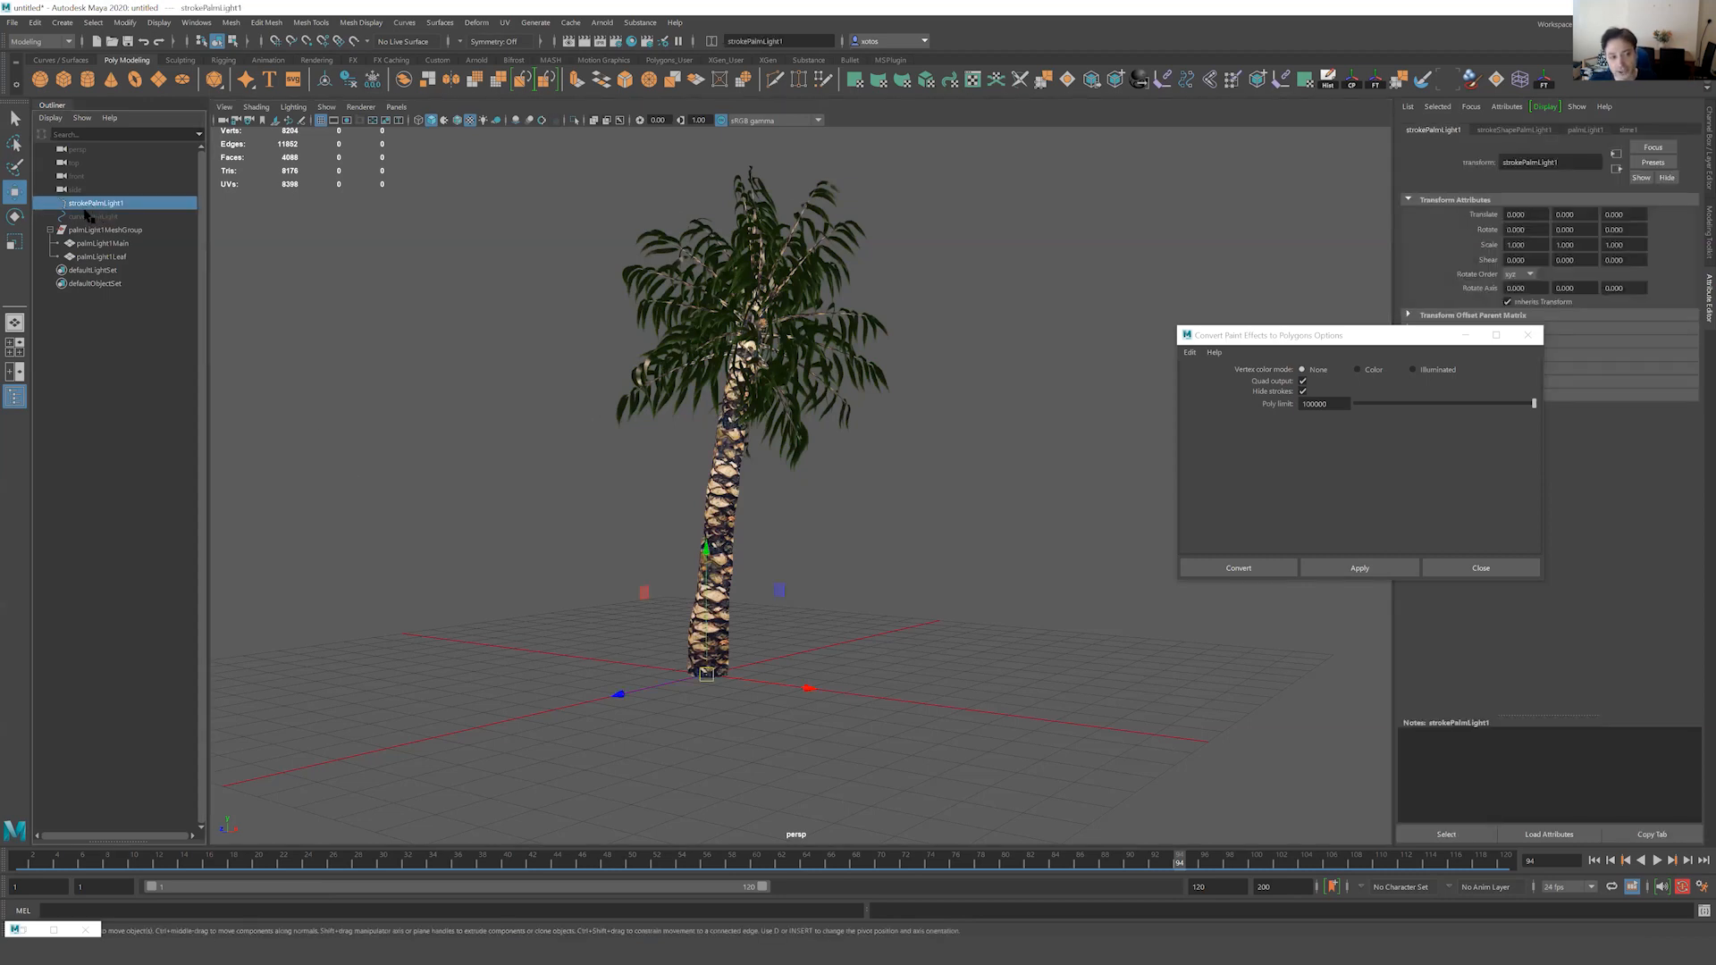
pyautogui.click(90, 216)
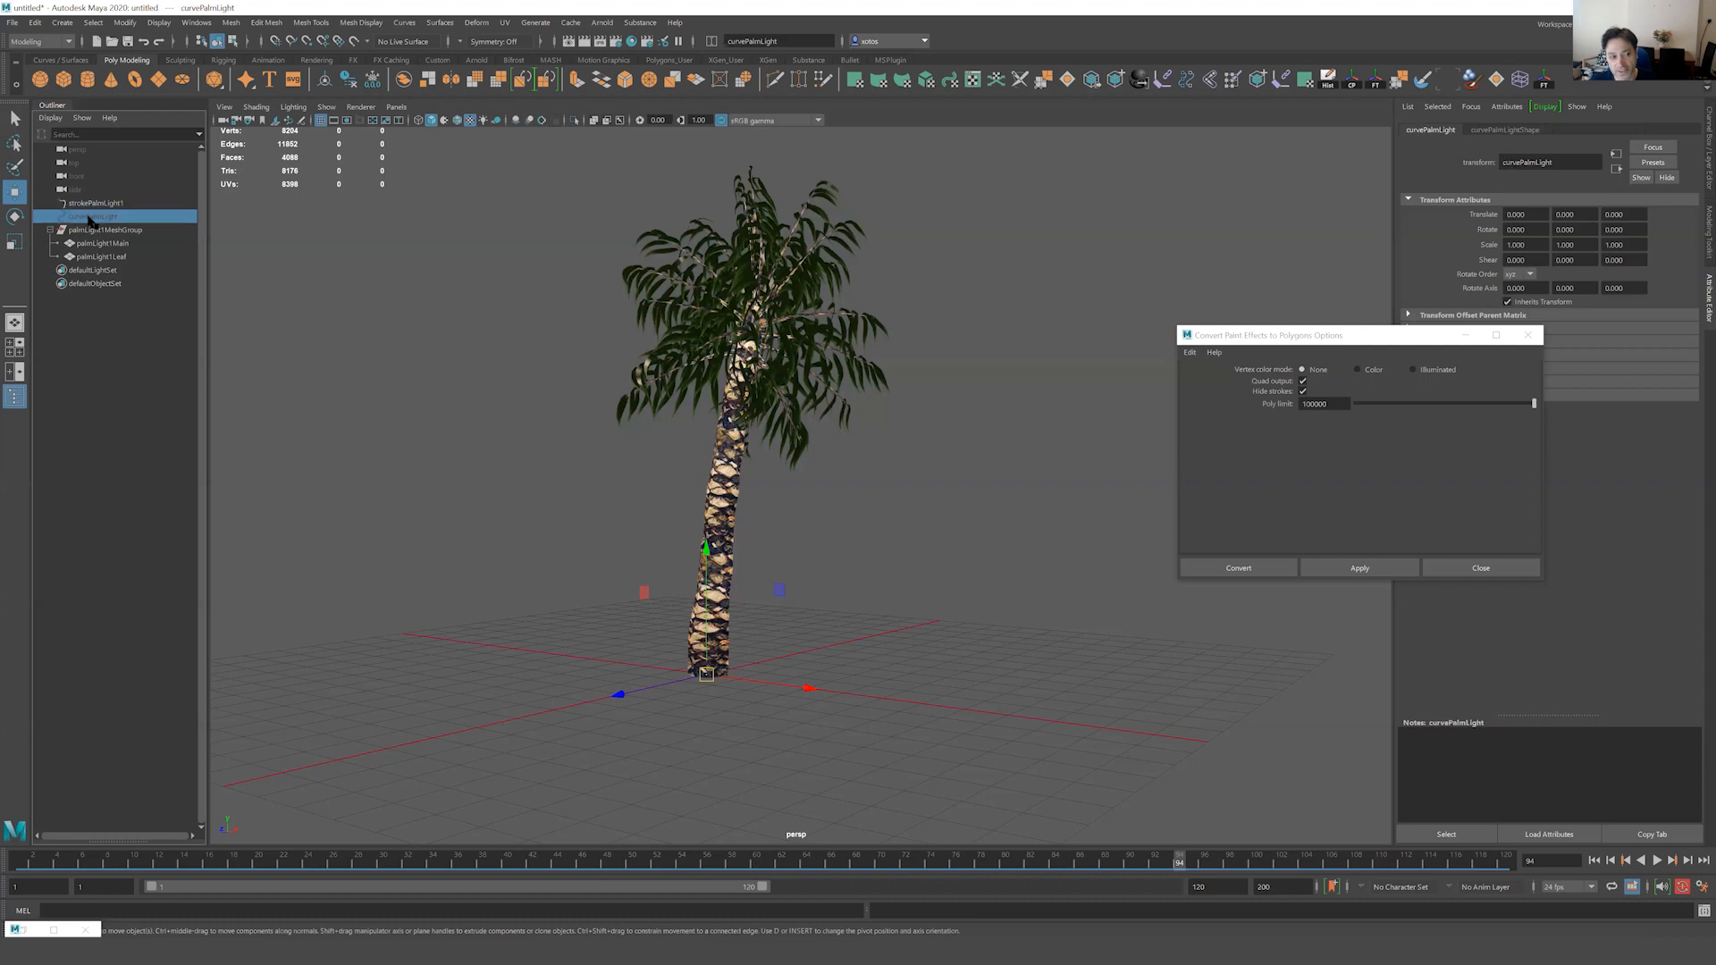
pyautogui.hotkey('shift', 'h')
pyautogui.moveTo(810, 689)
pyautogui.mouseDown()
pyautogui.moveTo(700, 662)
pyautogui.moveTo(820, 689)
pyautogui.mouseUp()
pyautogui.hotkey('ctrl', 'z')
# Hide palmLight1MeshGroup and select both curvePalmLight and strokePalmLight1.
pyautogui.click(93, 231)
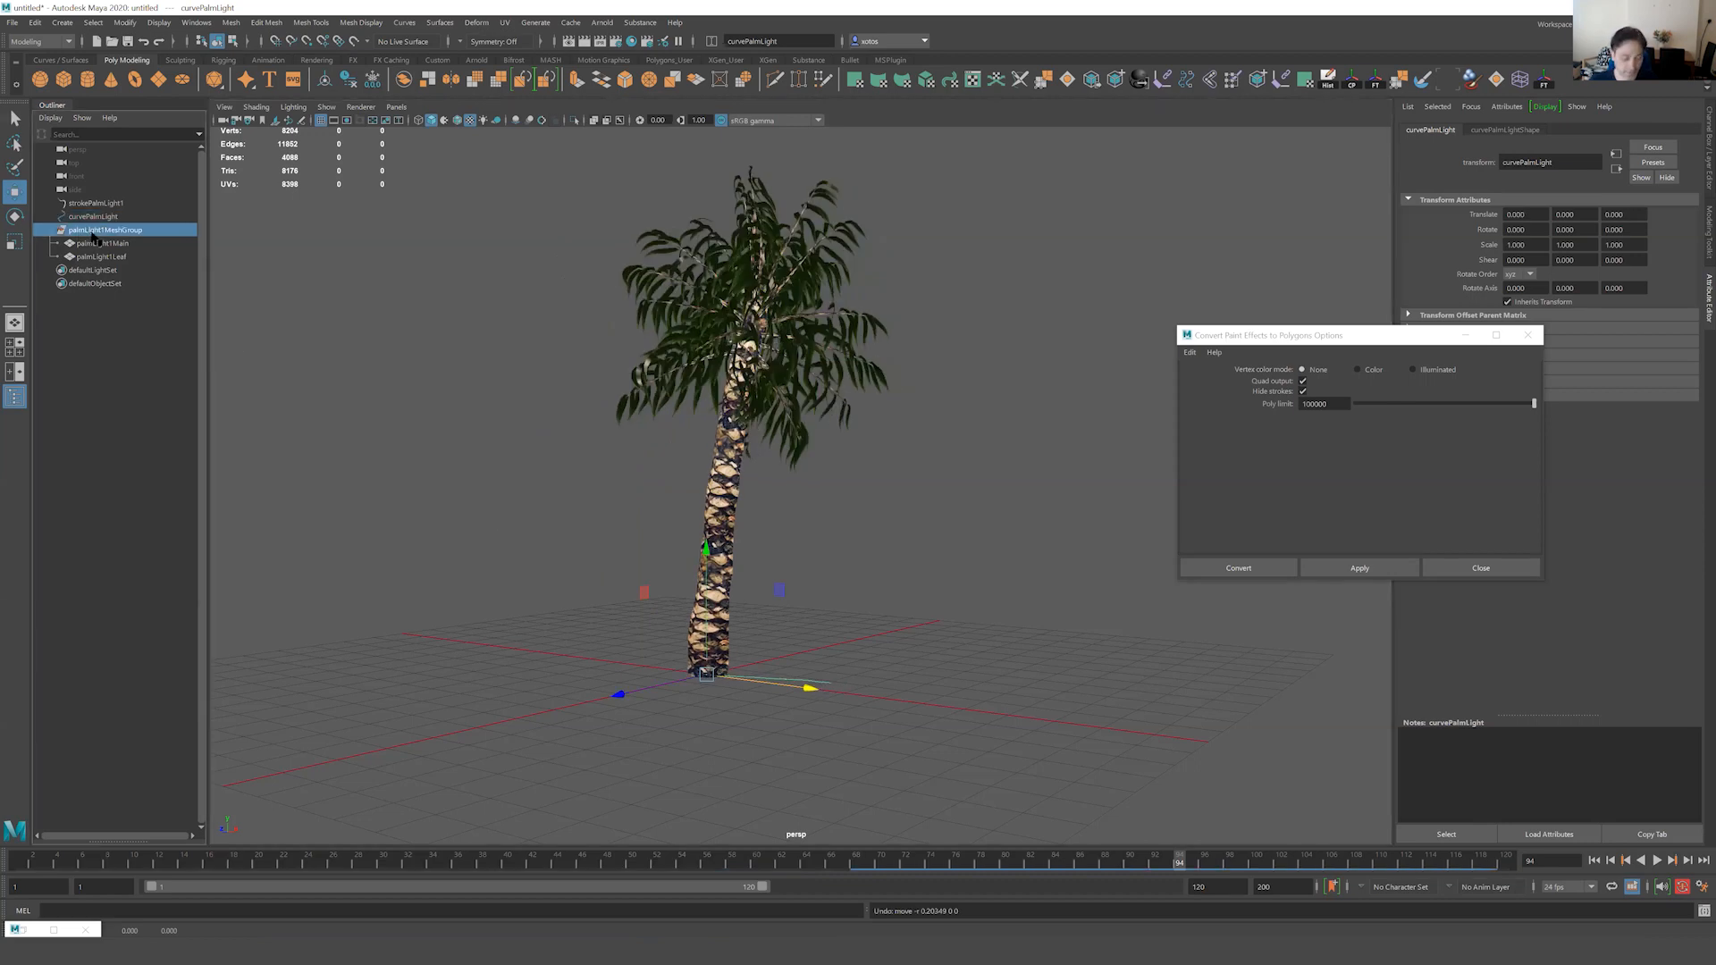
pyautogui.hotkey('ctrl', 'h')
pyautogui.click(103, 217)
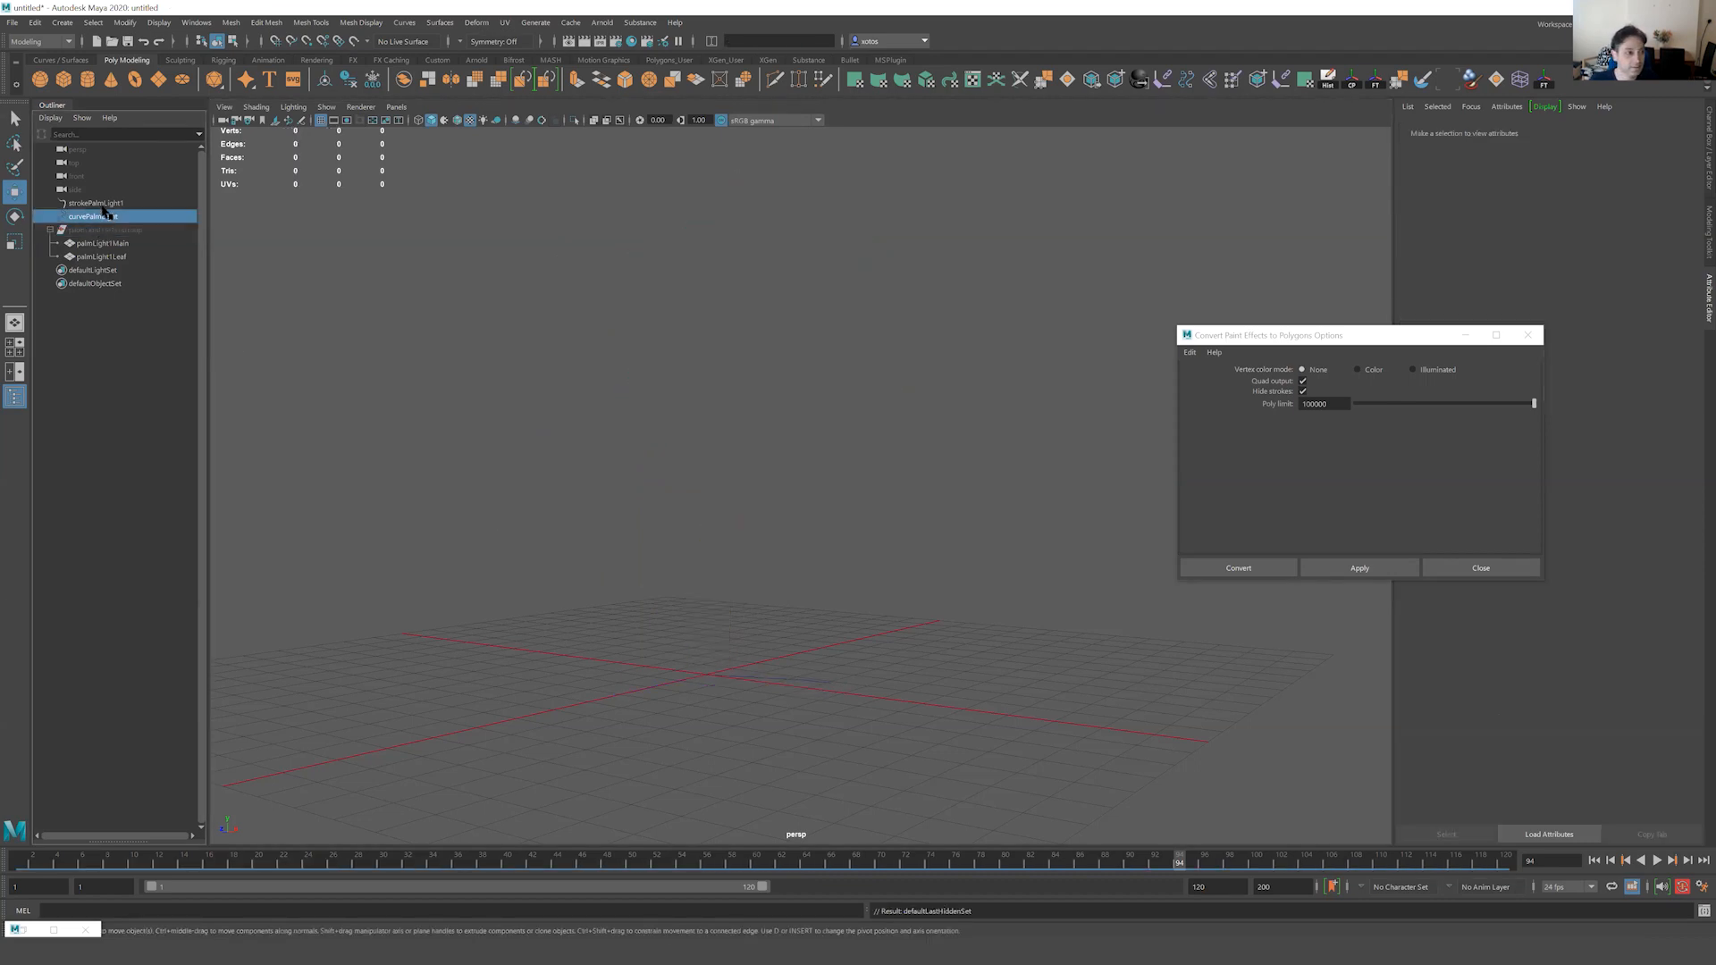
pyautogui.keyDown('shift'); pyautogui.click(97, 204); pyautogui.keyUp('shift')
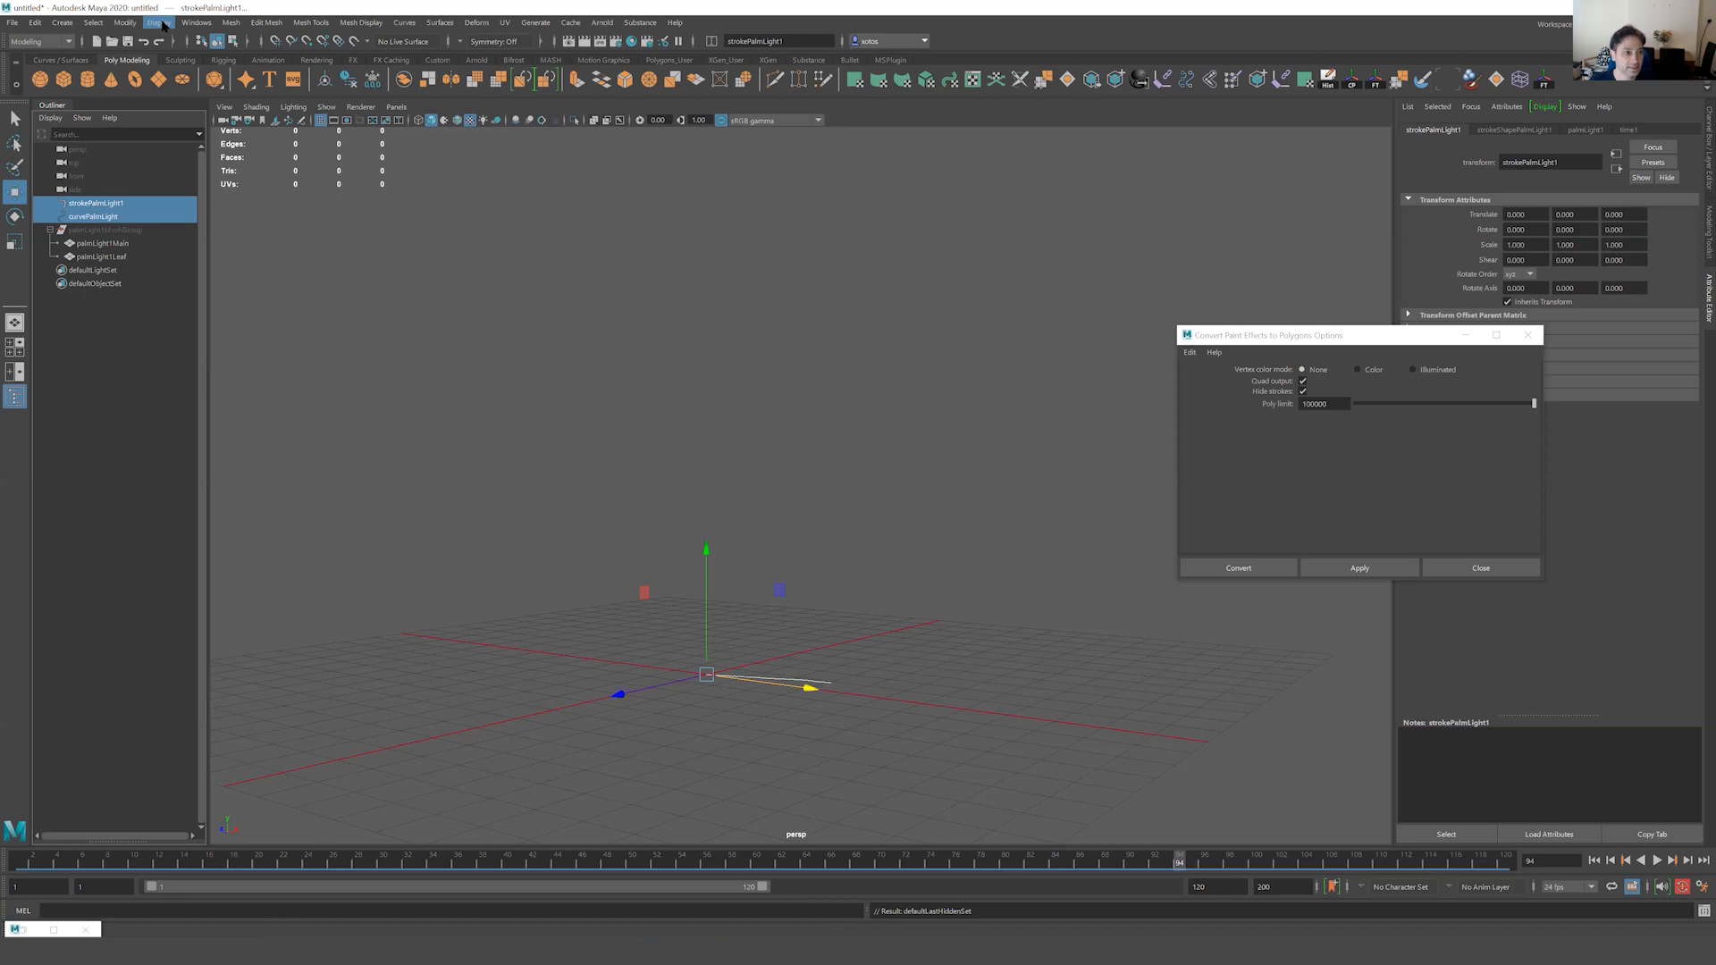
# Show all hidden objects in the scene and inspect the palm in the viewport.
pyautogui.click(160, 22)
pyautogui.moveTo(216, 109)
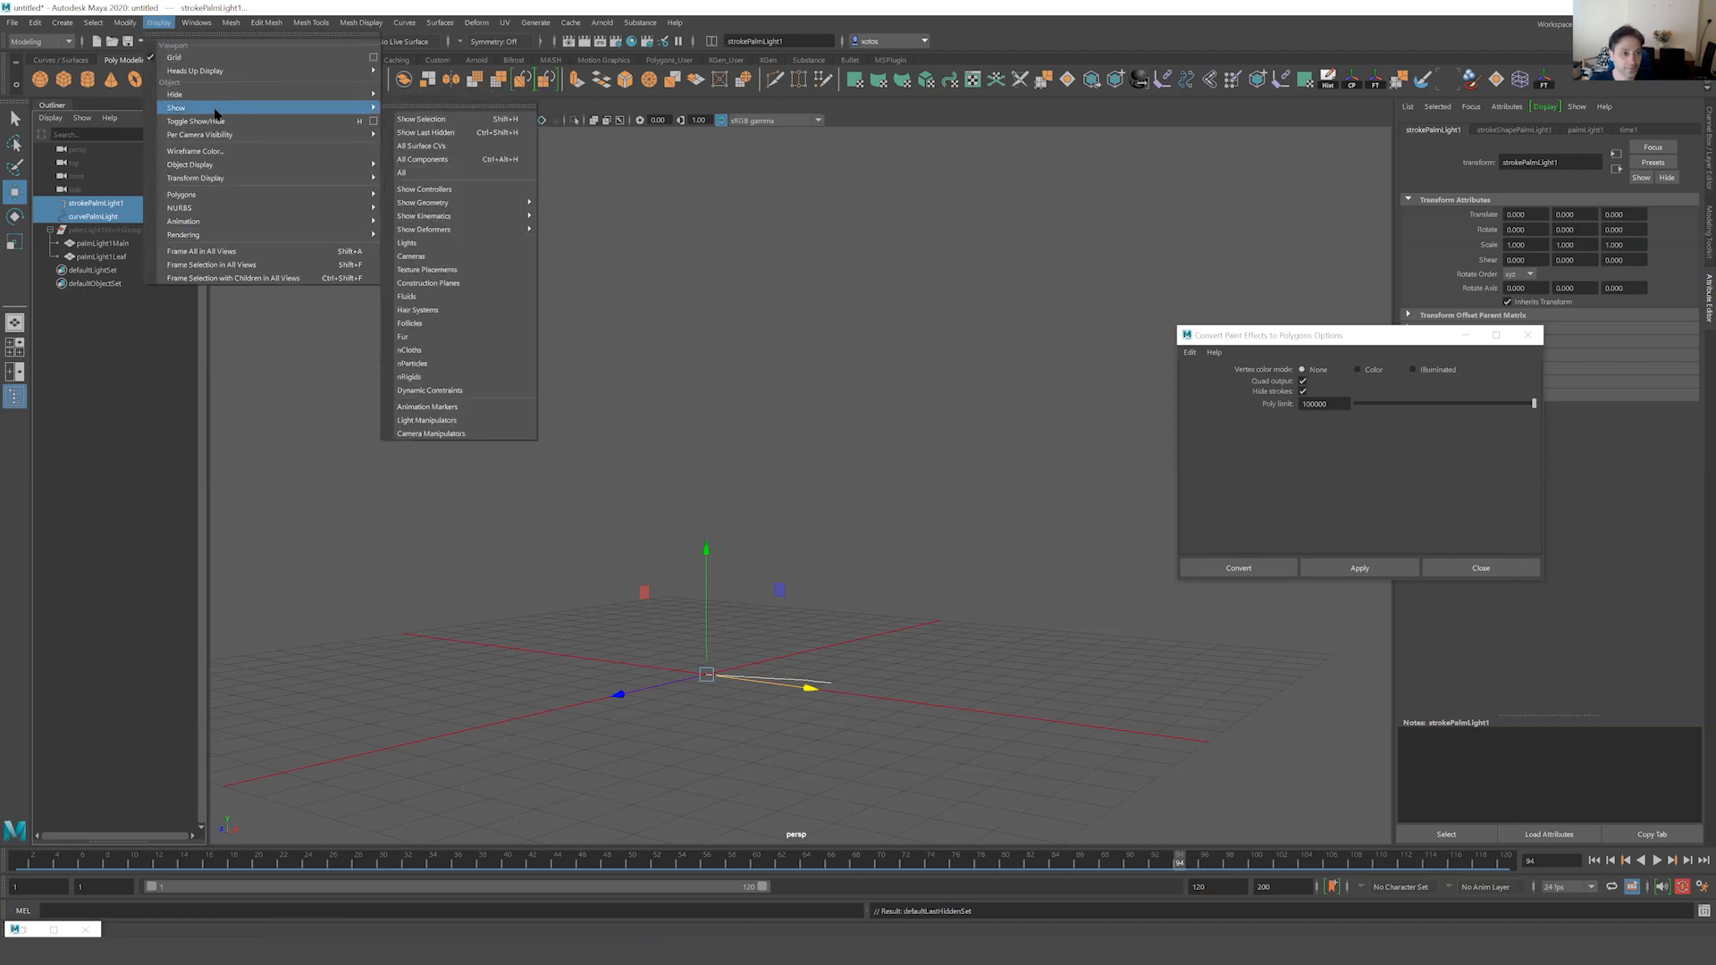
pyautogui.click(458, 173)
pyautogui.keyDown('alt'); pyautogui.moveTo(652, 491); pyautogui.dragTo(763, 498); pyautogui.keyUp('alt')
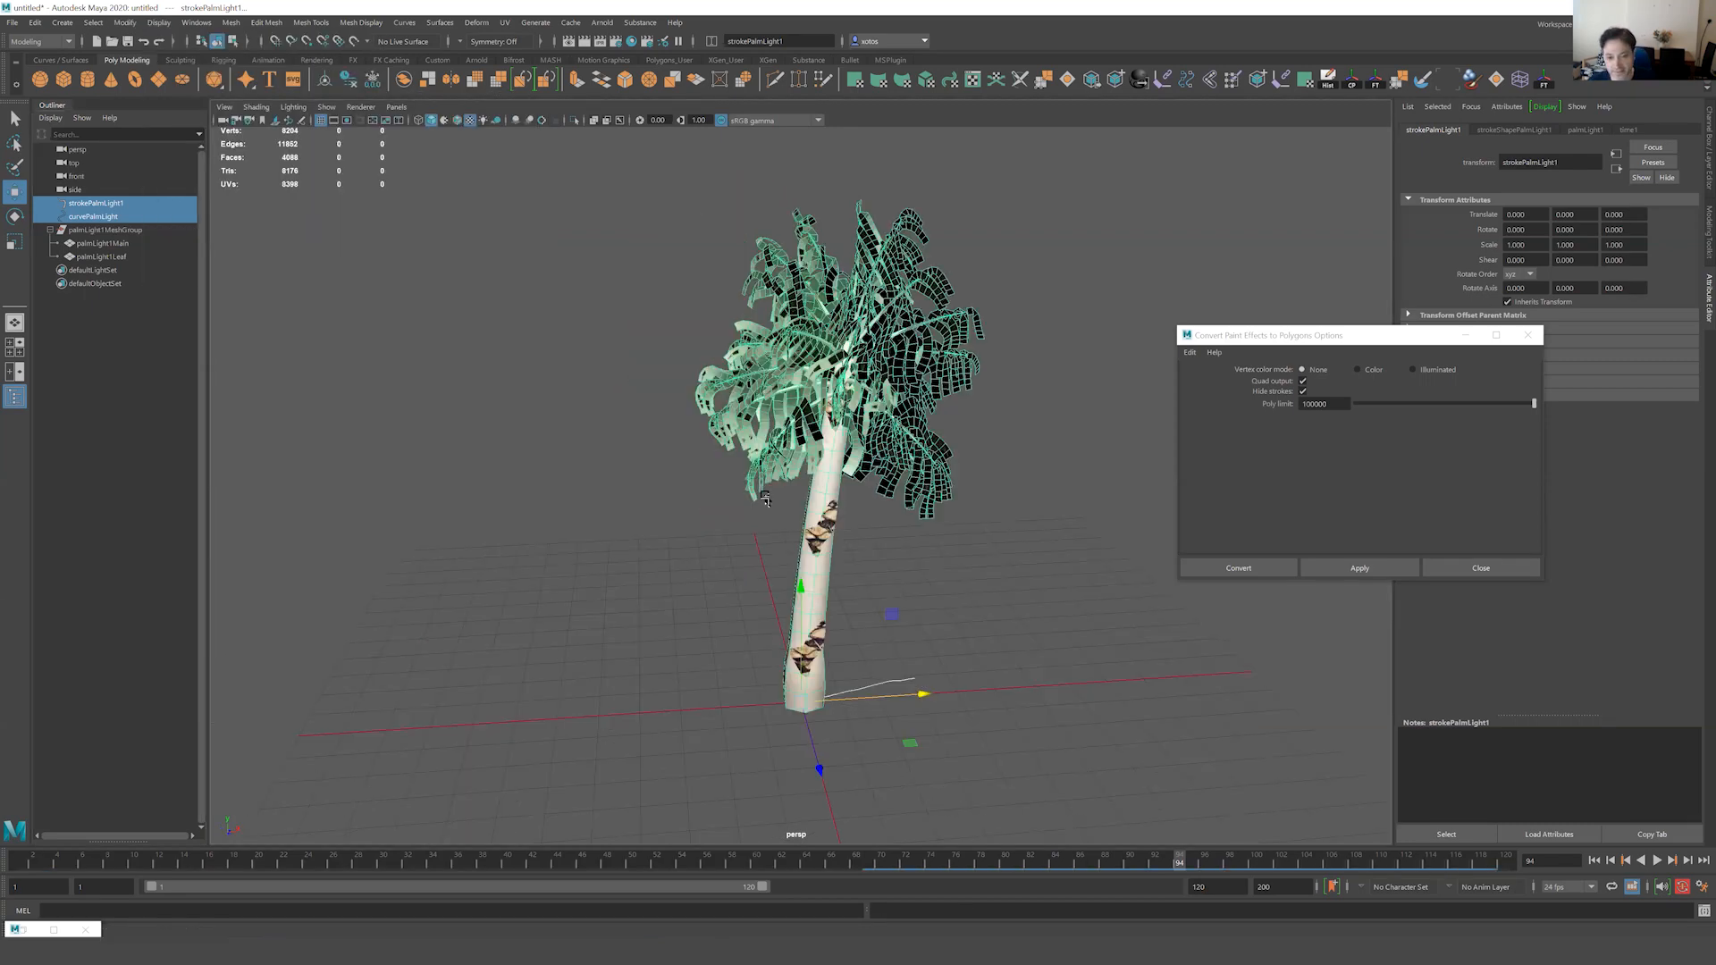
pyautogui.keyDown('alt'); pyautogui.moveTo(849, 357); pyautogui.dragTo(781, 336); pyautogui.keyUp('alt')
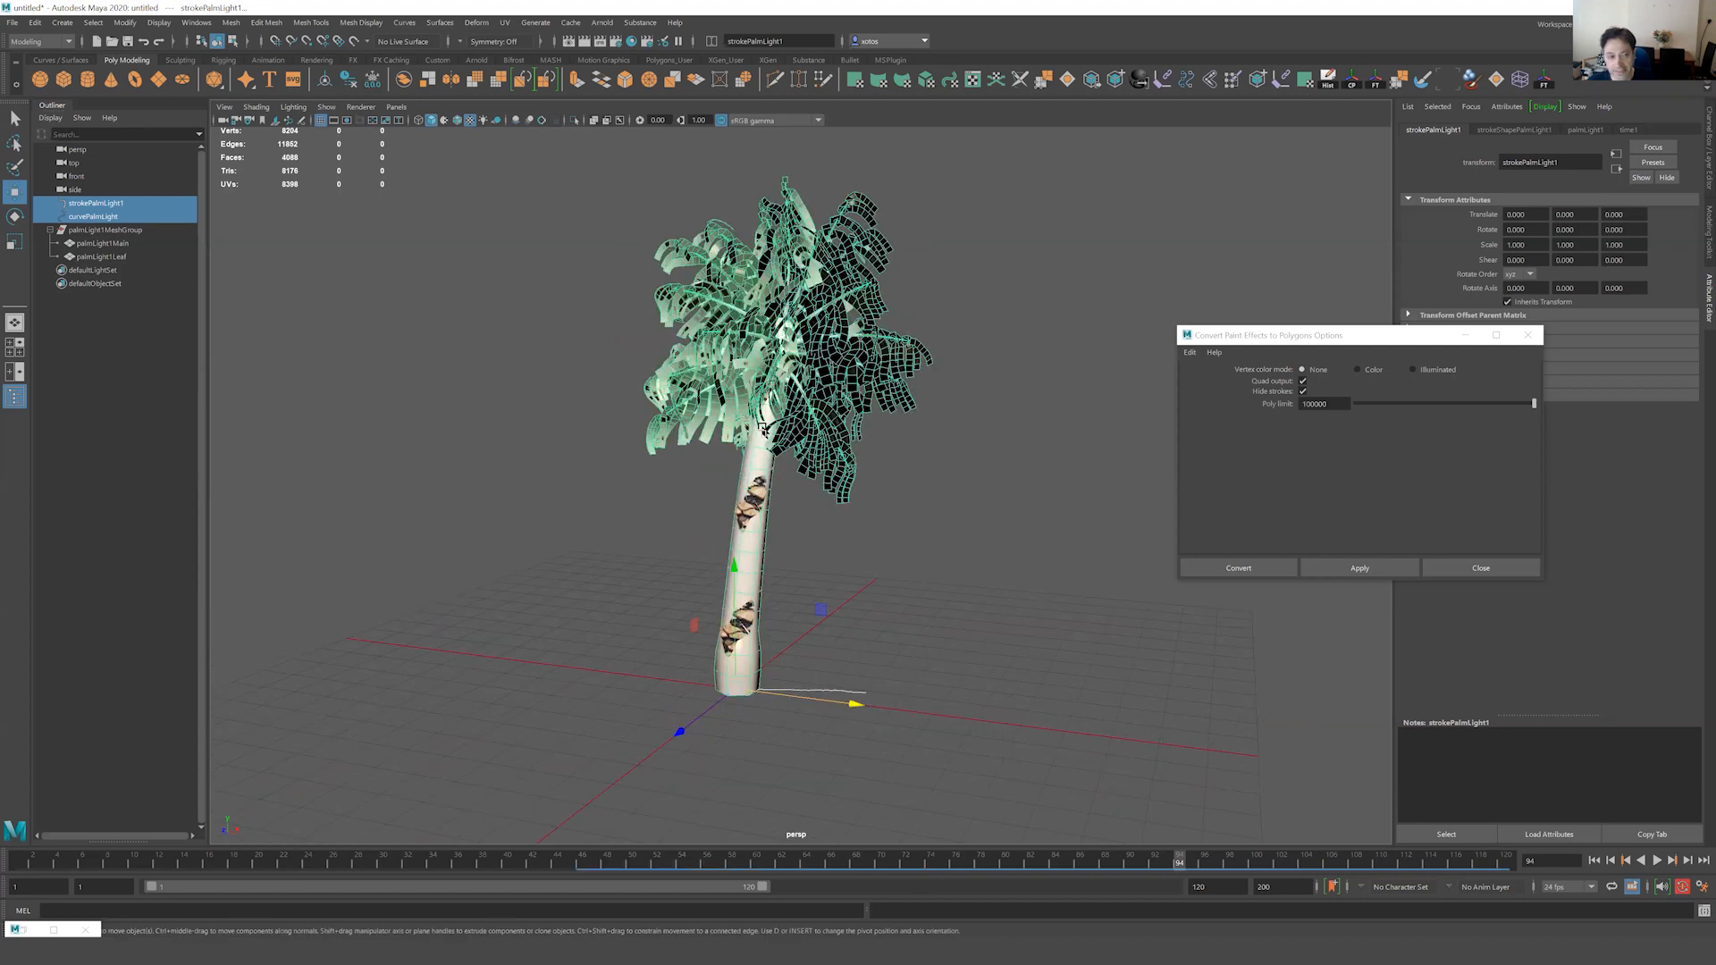
# Undo showing all hidden objects and unhide only palmLight1MeshGroup.
pyautogui.hotkey('ctrl', 'z')
pyautogui.hotkey('ctrl', 'z')
pyautogui.hotkey('ctrl', 'z')
pyautogui.click(115, 231)
pyautogui.hotkey('shift', 'h')
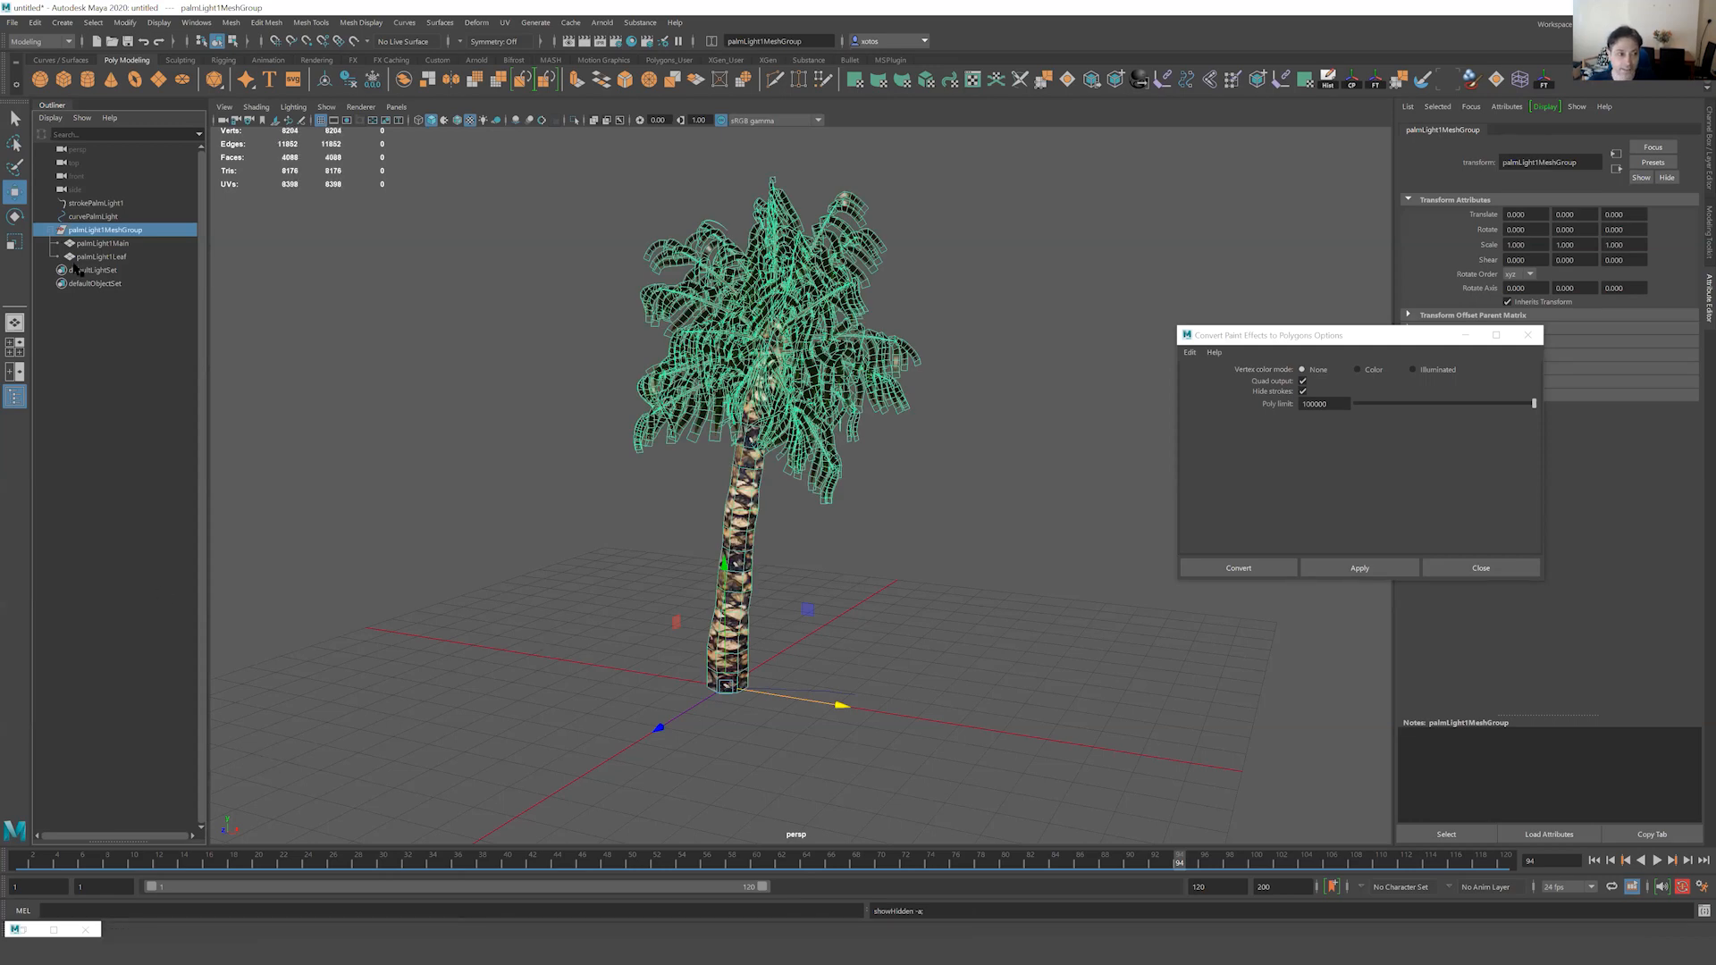
# Collapse palmLight1MeshGroup in the Outliner and return the timeline to frame 1.
pyautogui.click(56, 232)
pyautogui.keyDown('alt'); pyautogui.moveTo(598, 420); pyautogui.dragTo(563, 406); pyautogui.keyUp('alt')
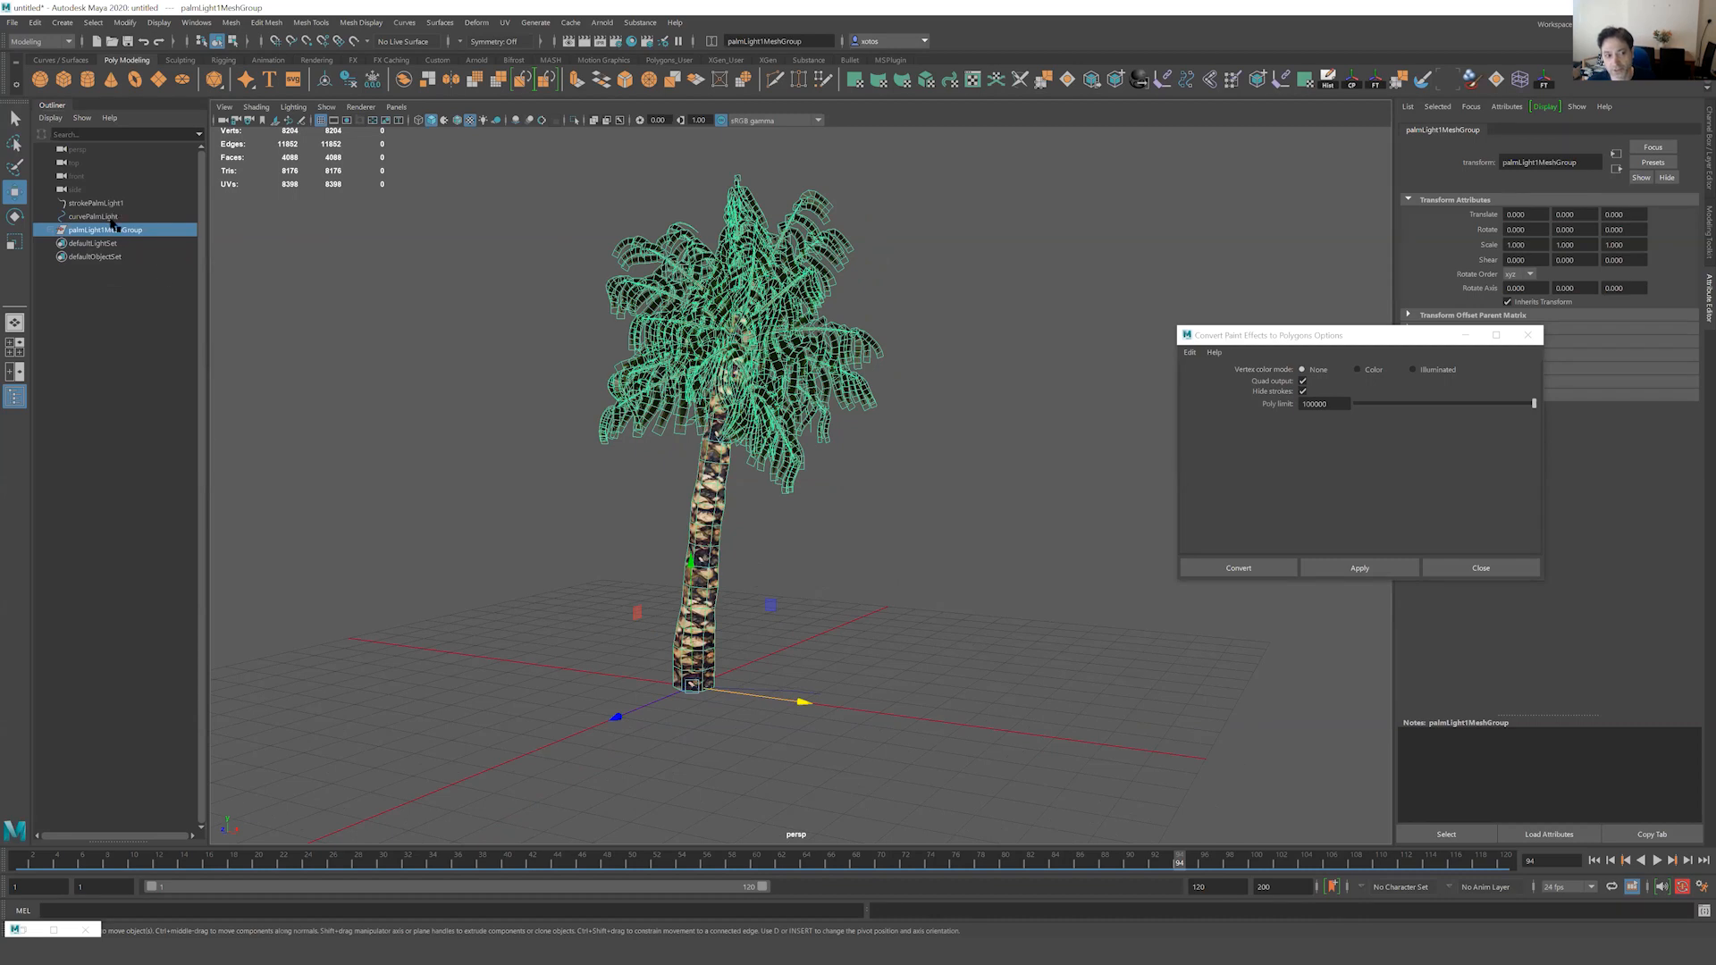
pyautogui.moveTo(48, 853); pyautogui.dragTo(17, 856)
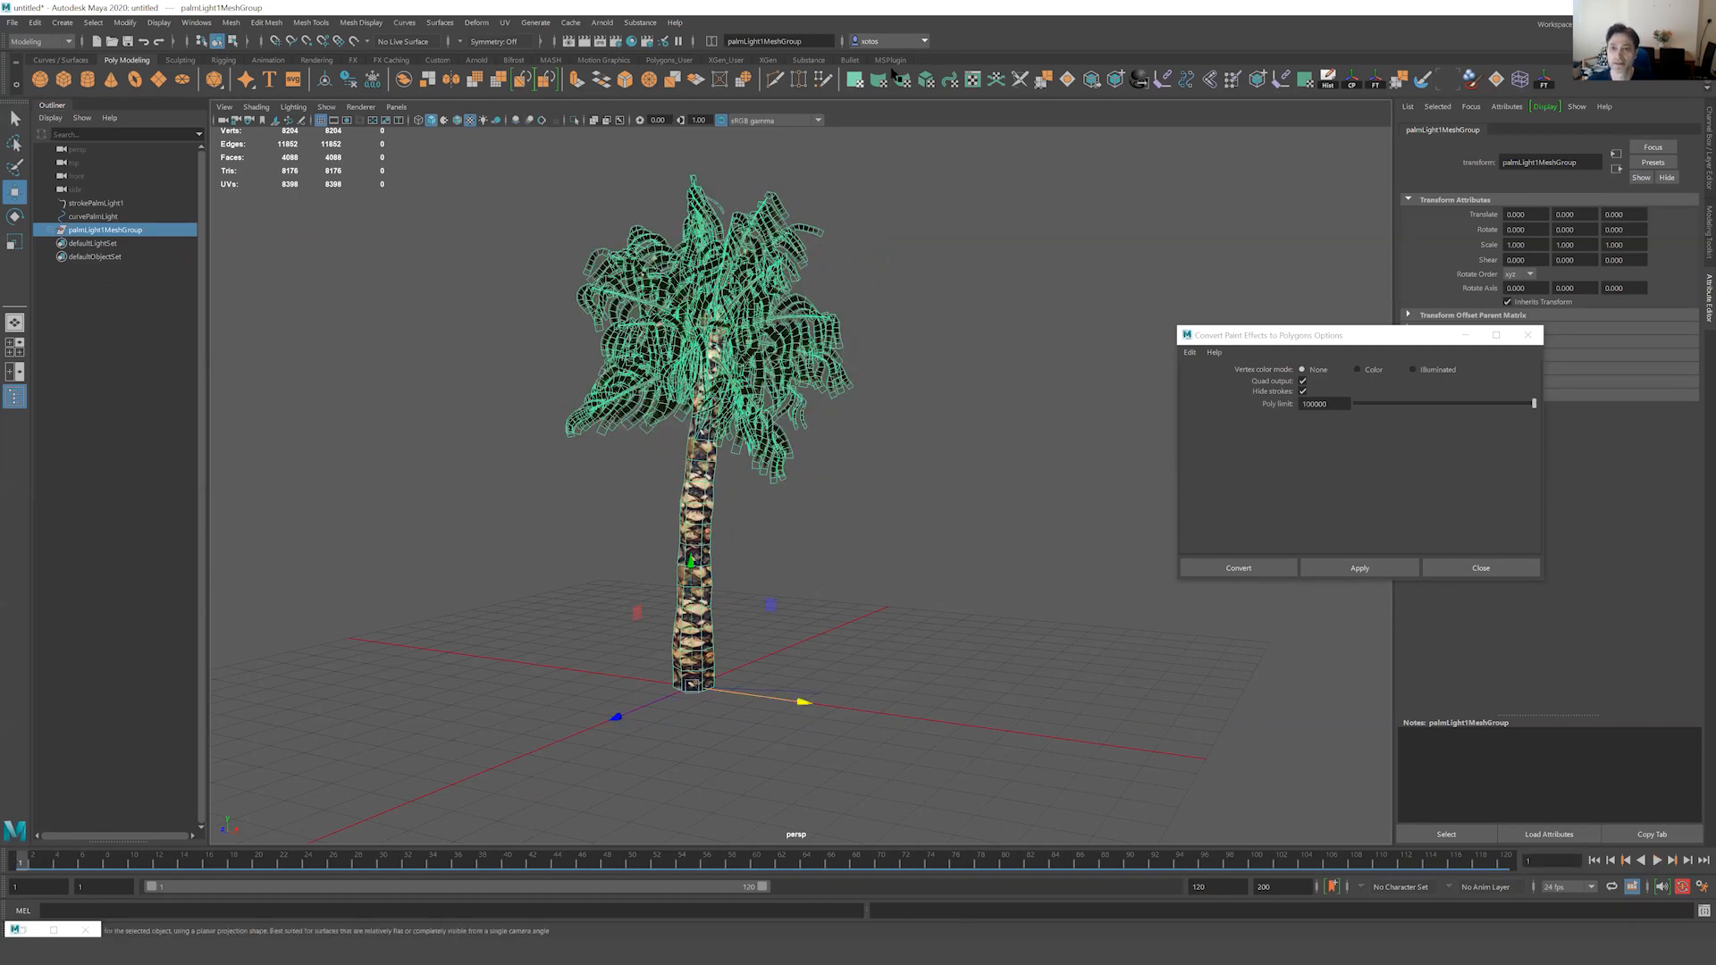
# Restore the palm scene window to a smaller size, reposition it over the other Maya scene and reframe the palm.
pyautogui.moveTo(1185, 7); pyautogui.dragTo(1182, 45)
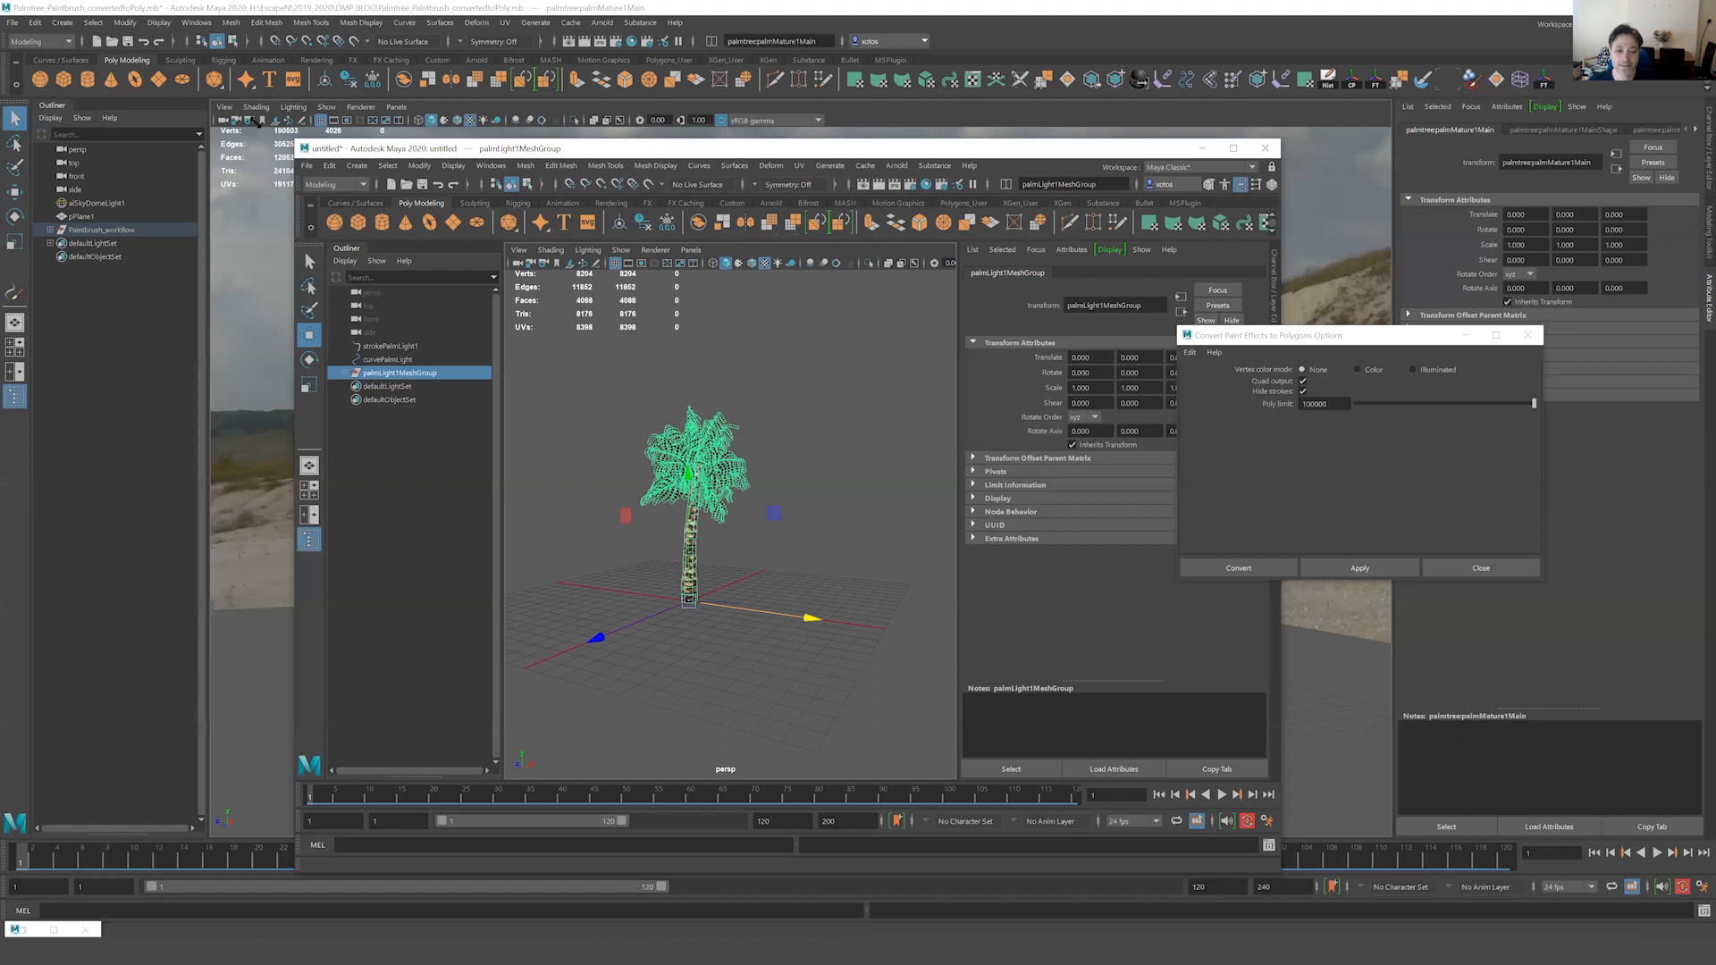
pyautogui.moveTo(76, 79); pyautogui.dragTo(29, 42)
pyautogui.keyDown('alt'); pyautogui.moveTo(505, 275); pyautogui.dragTo(626, 268, button='middle'); pyautogui.keyUp('alt')
pyautogui.keyDown('alt'); pyautogui.moveTo(629, 266); pyautogui.dragTo(617, 291); pyautogui.keyUp('alt')
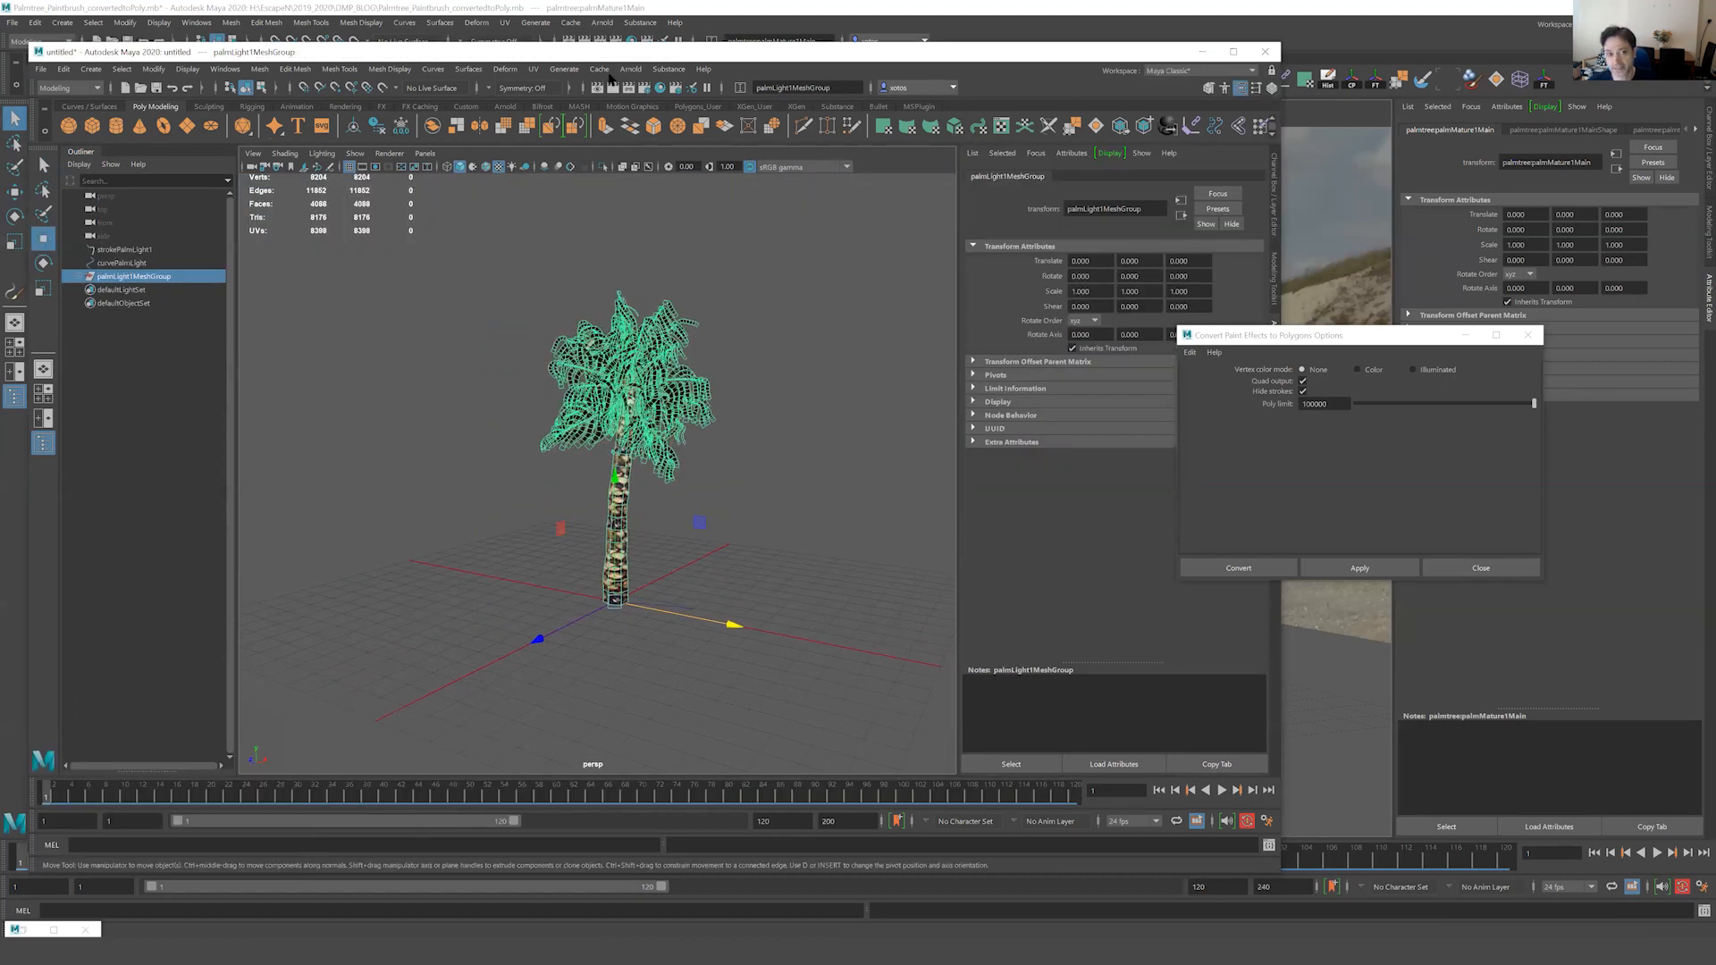
# Detach Arnold's StandIn commands as a floating menu to show the export options.
pyautogui.click(630, 69)
pyautogui.moveTo(713, 122)
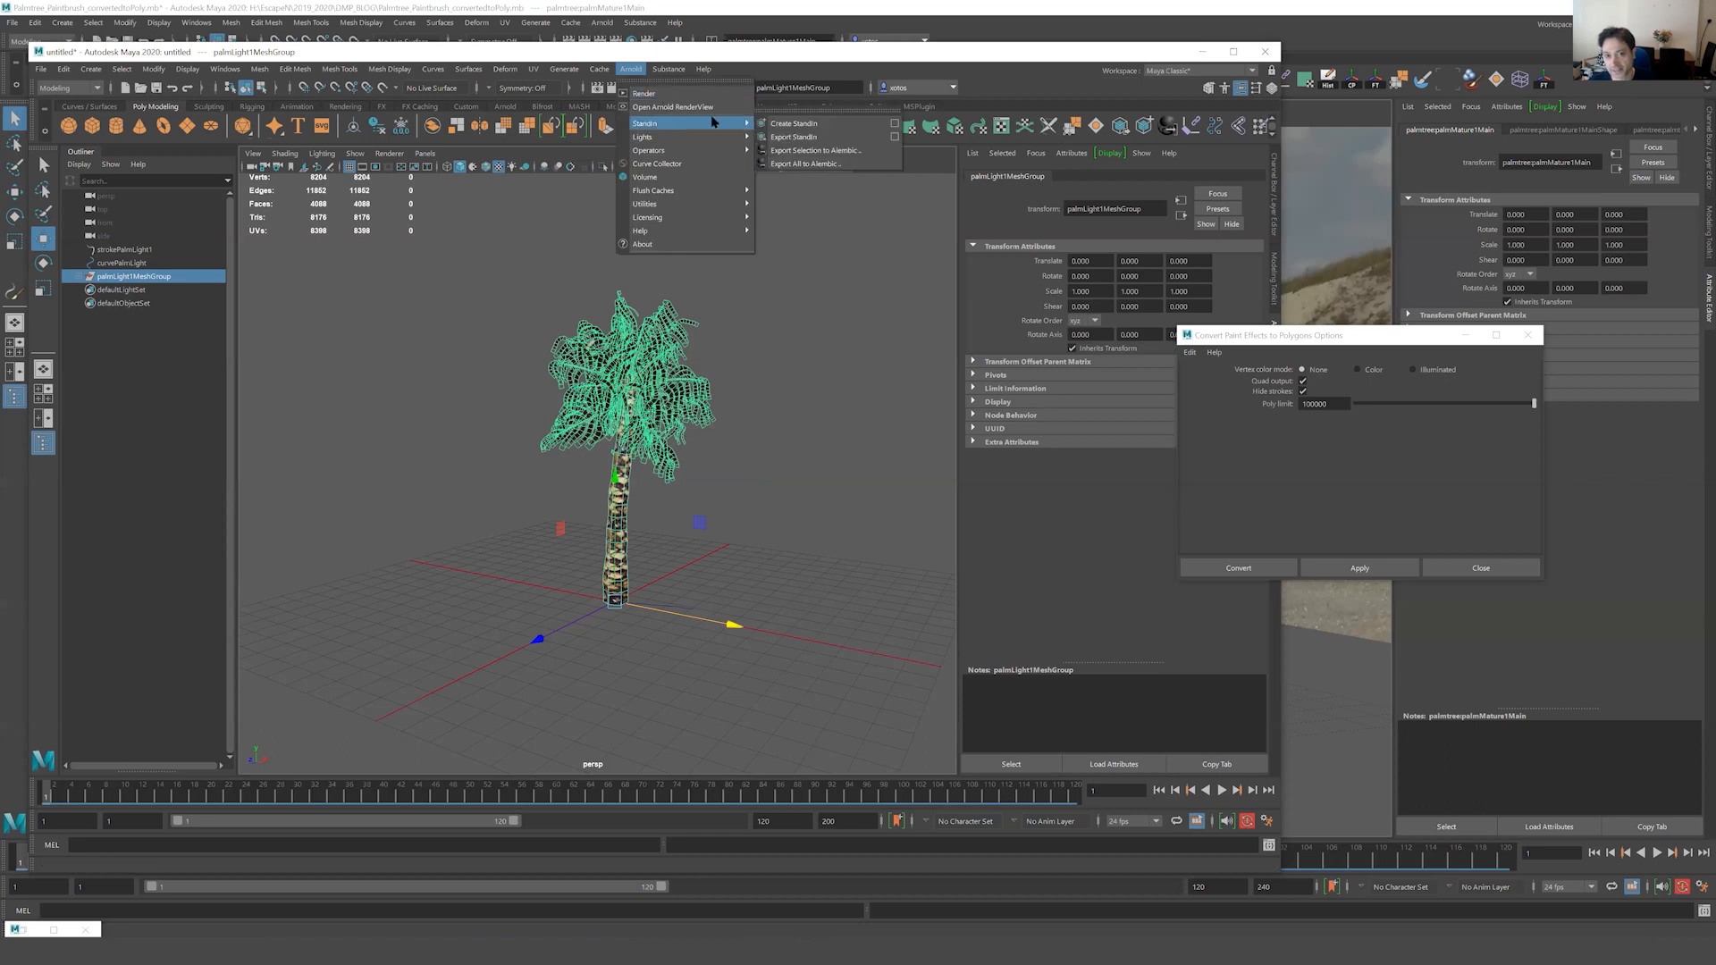
pyautogui.click(786, 117)
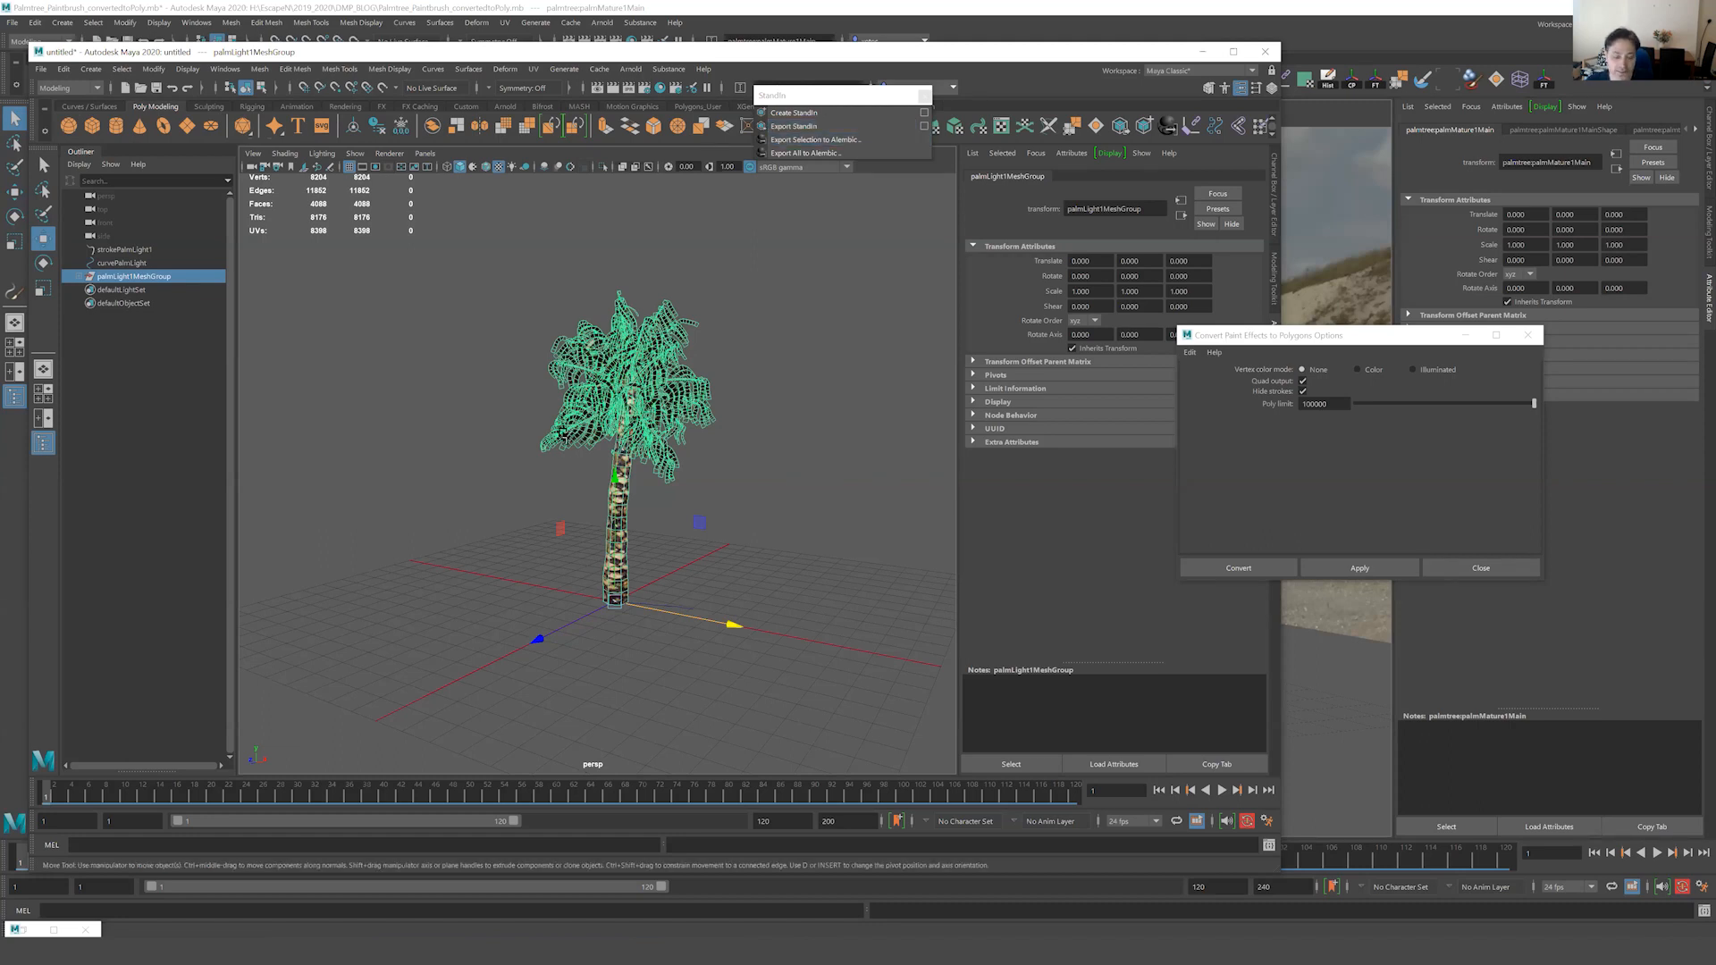
pyautogui.keyDown('alt'); pyautogui.moveTo(549, 438); pyautogui.dragTo(611, 413); pyautogui.keyUp('alt')
# Open the Hypershade, graph the palm leaf mesh's material network and select palmLight1LeafShader.
pyautogui.click(659, 88)
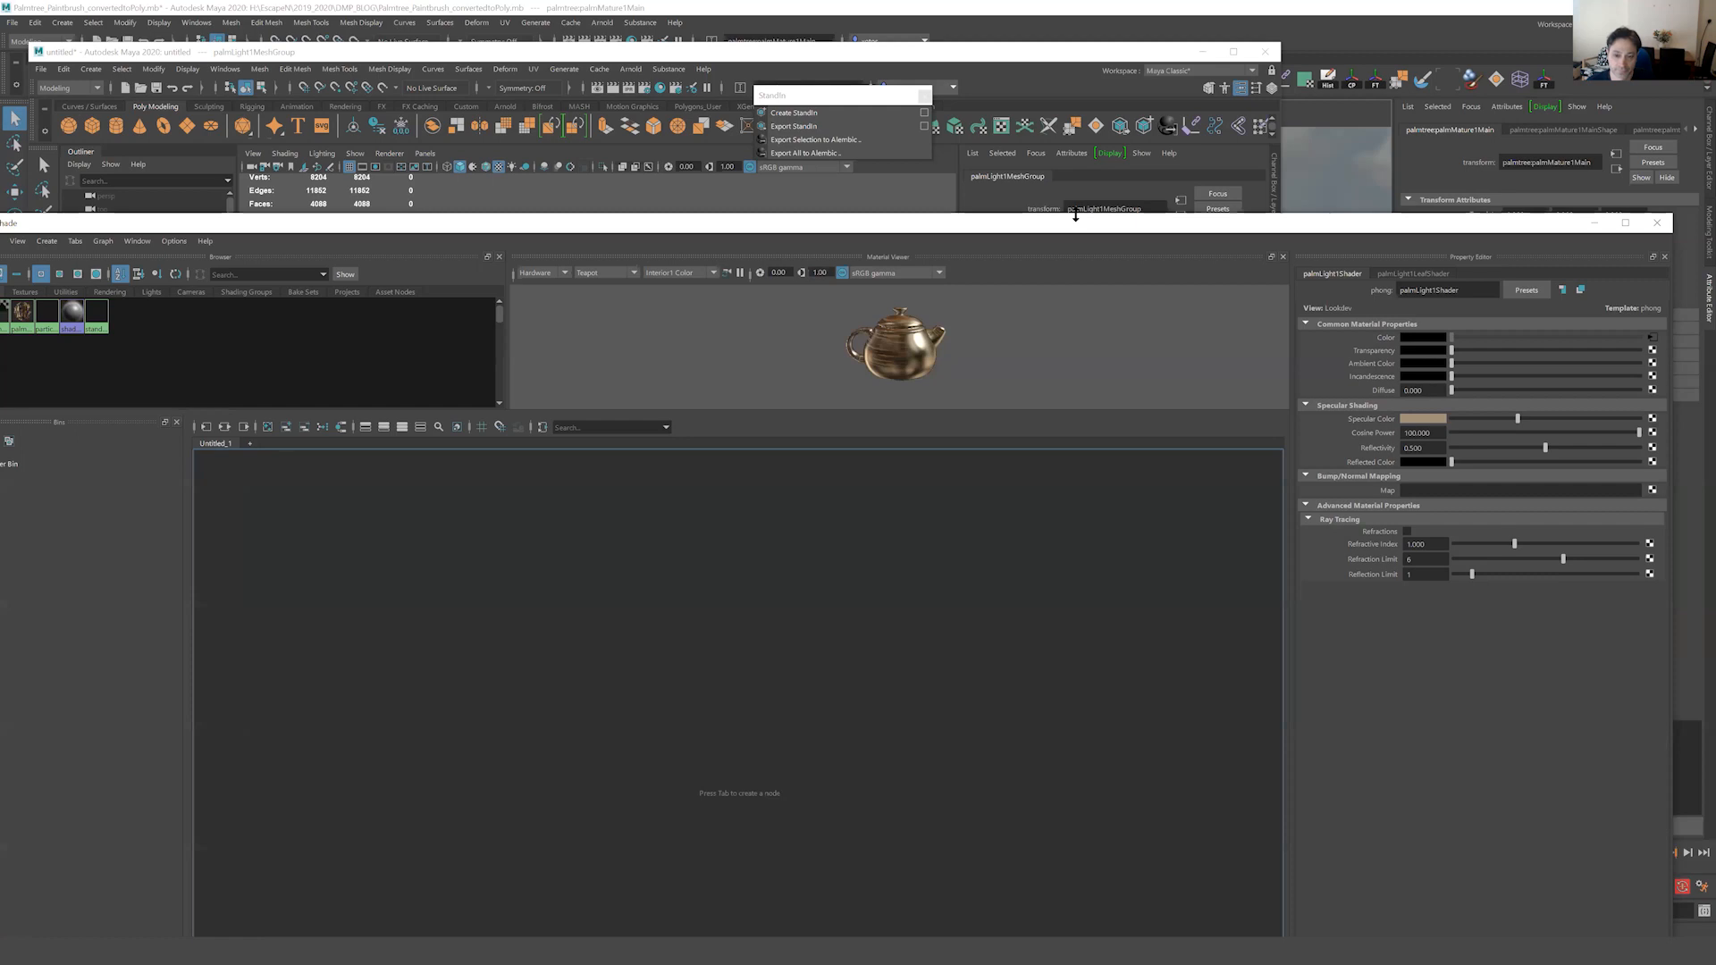
pyautogui.moveTo(1075, 215); pyautogui.dragTo(912, 522)
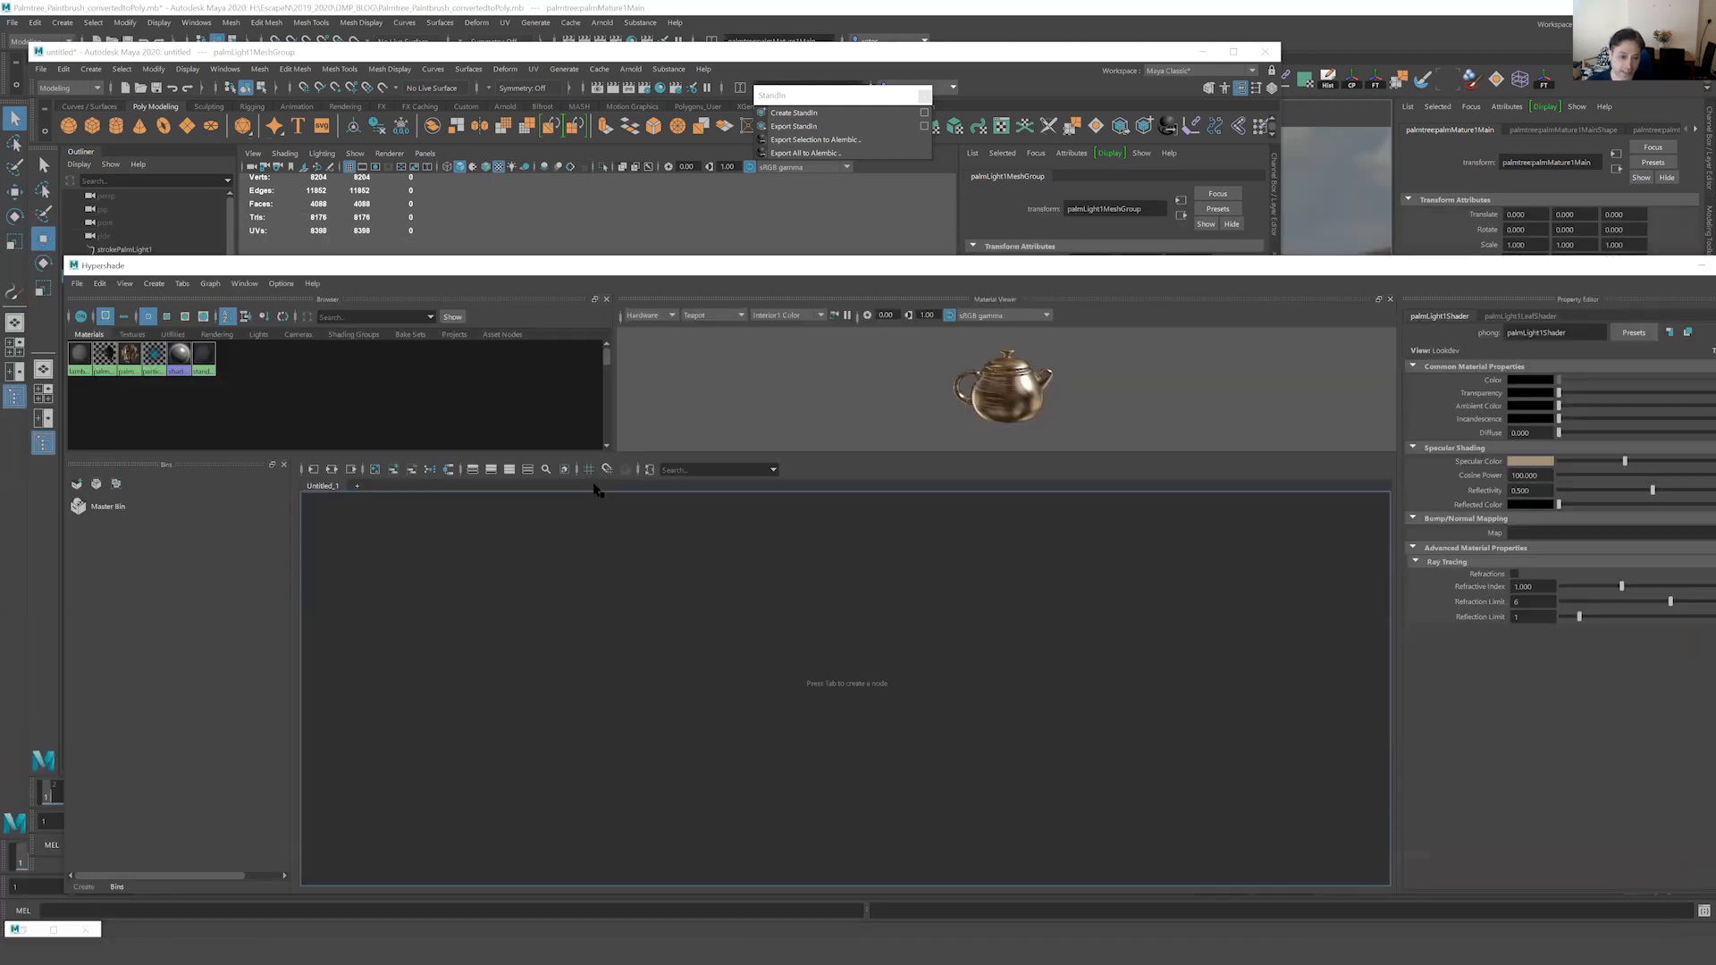
pyautogui.click(446, 468)
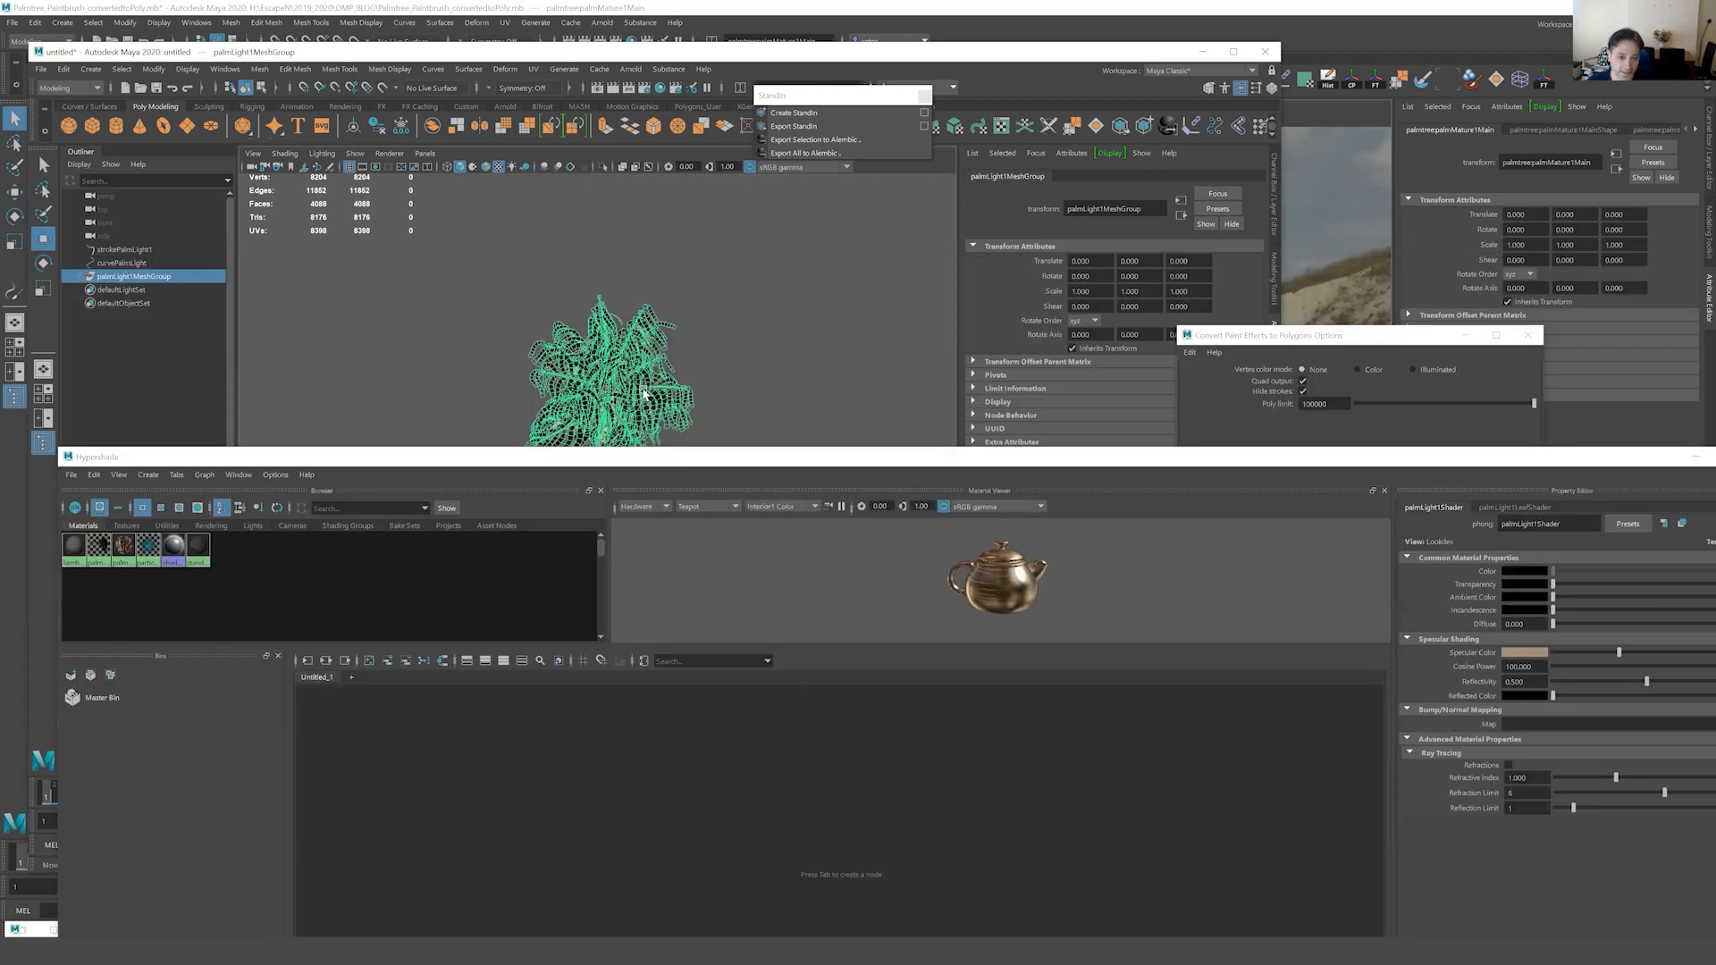
pyautogui.click(442, 662)
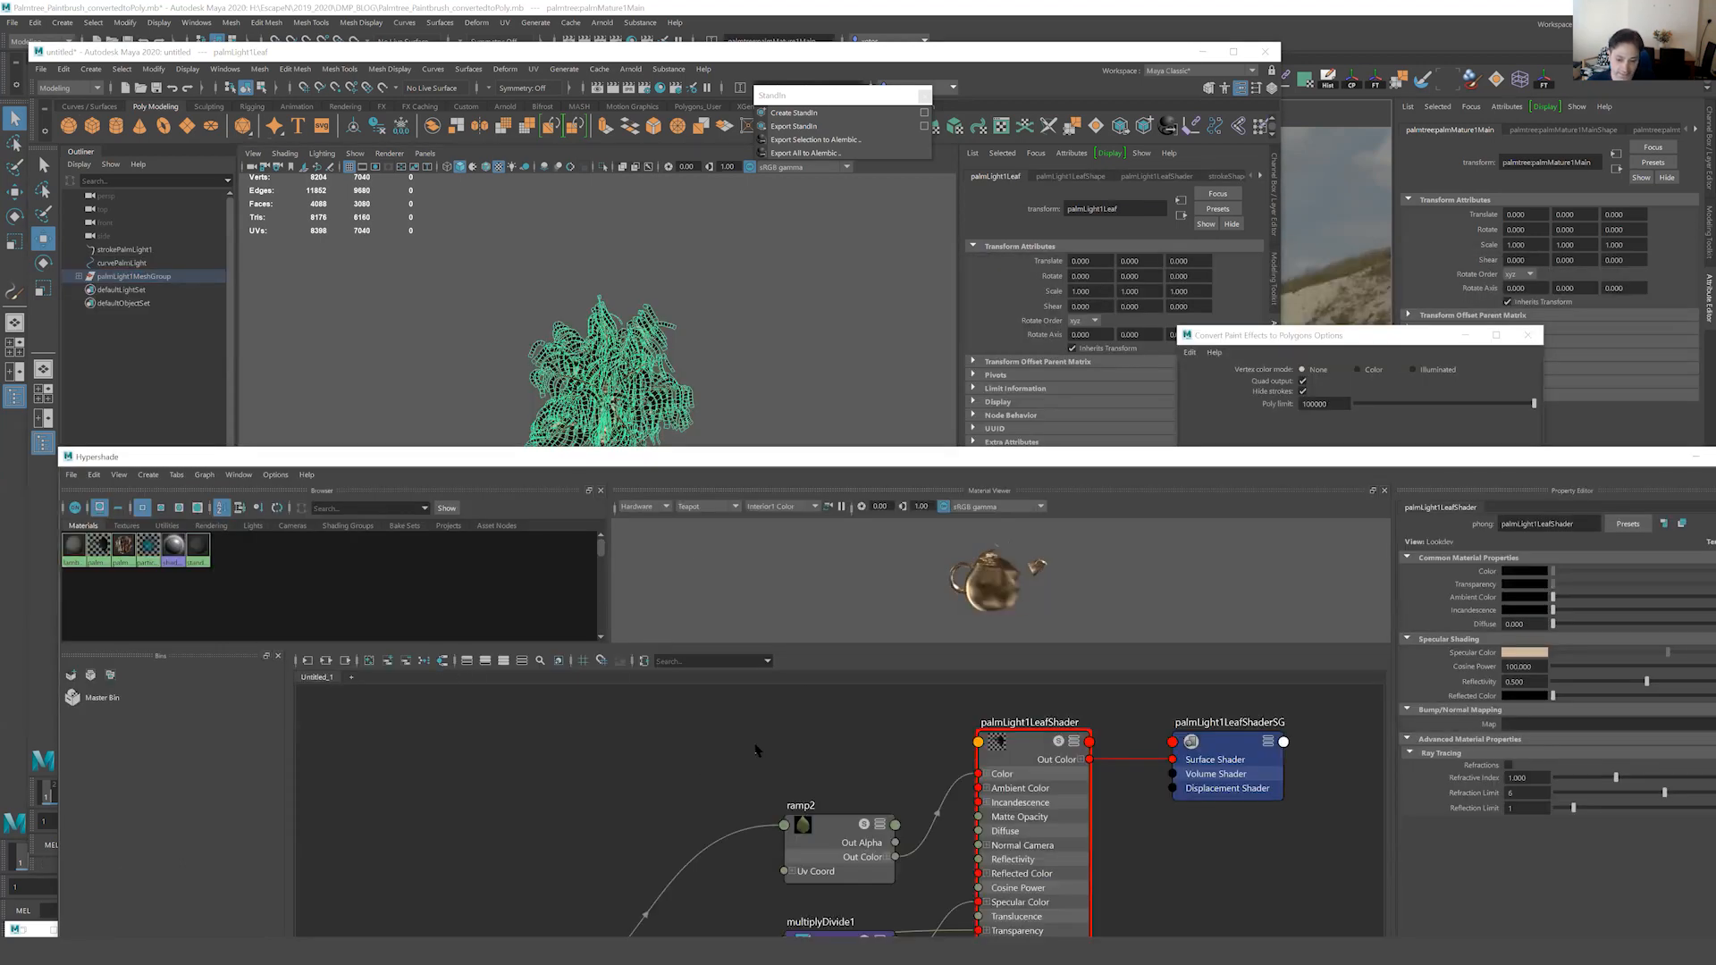
pyautogui.moveTo(1029, 738); pyautogui.dragTo(1036, 742)
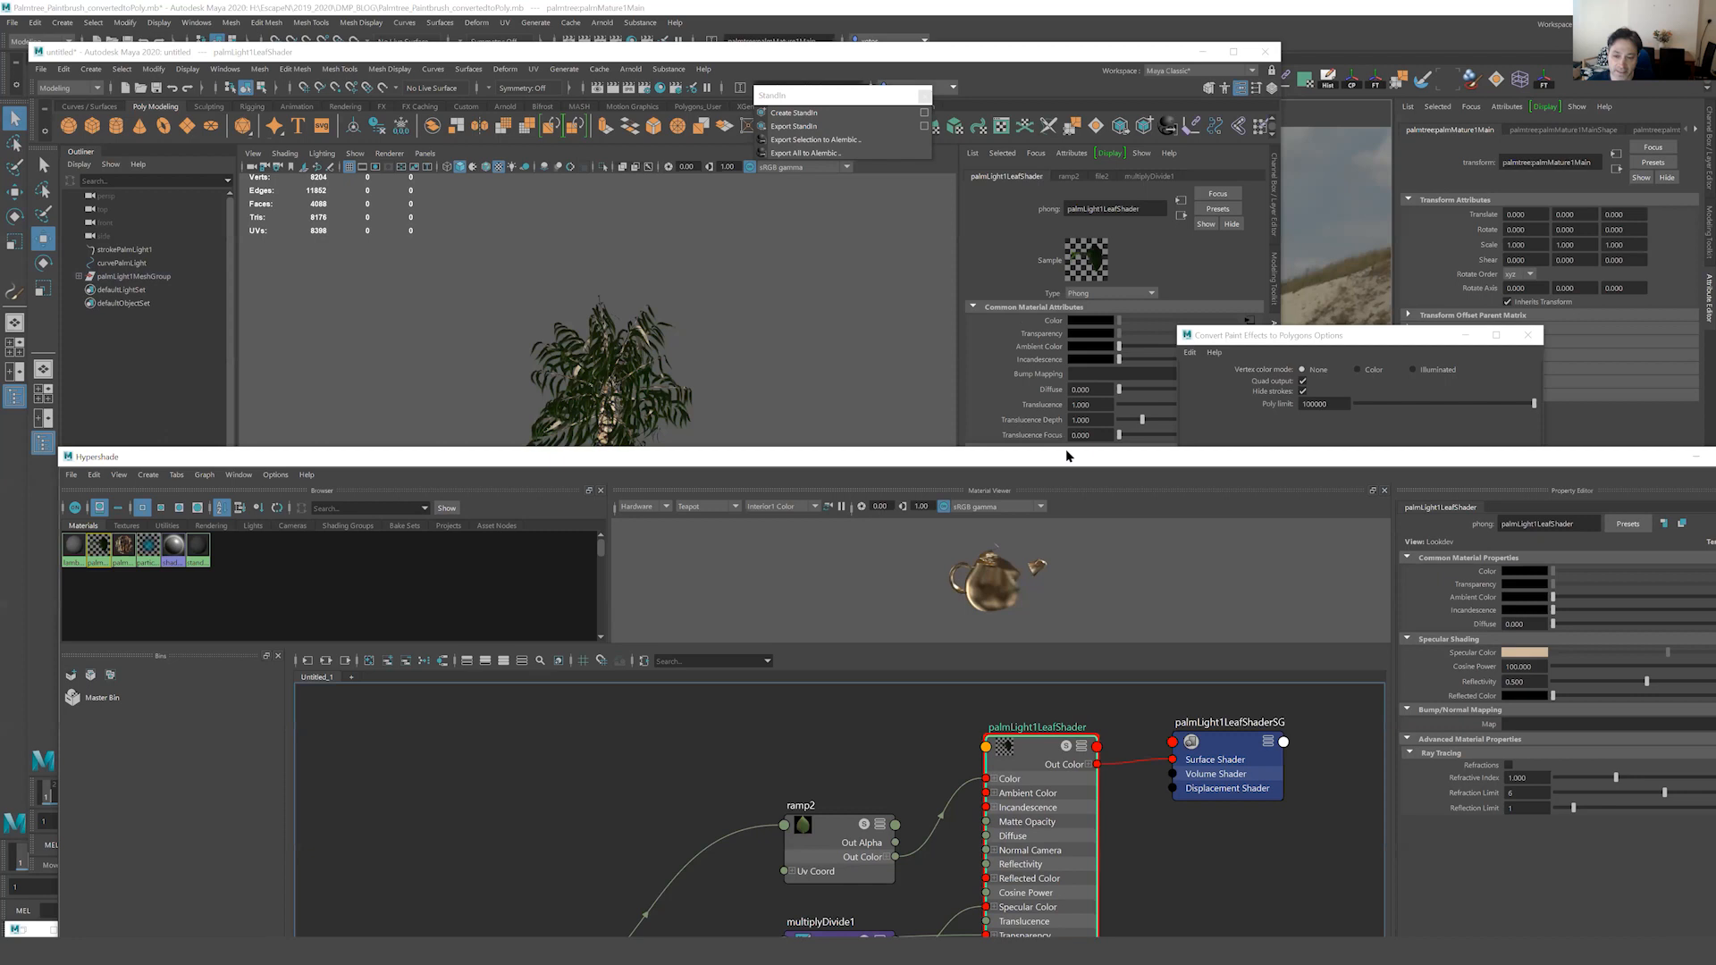
# Look at the node tabs of palmtreepalmMature1Main in the other scene and return to the untitled scene in a maximized window.
pyautogui.moveTo(1064, 462); pyautogui.dragTo(734, 386)
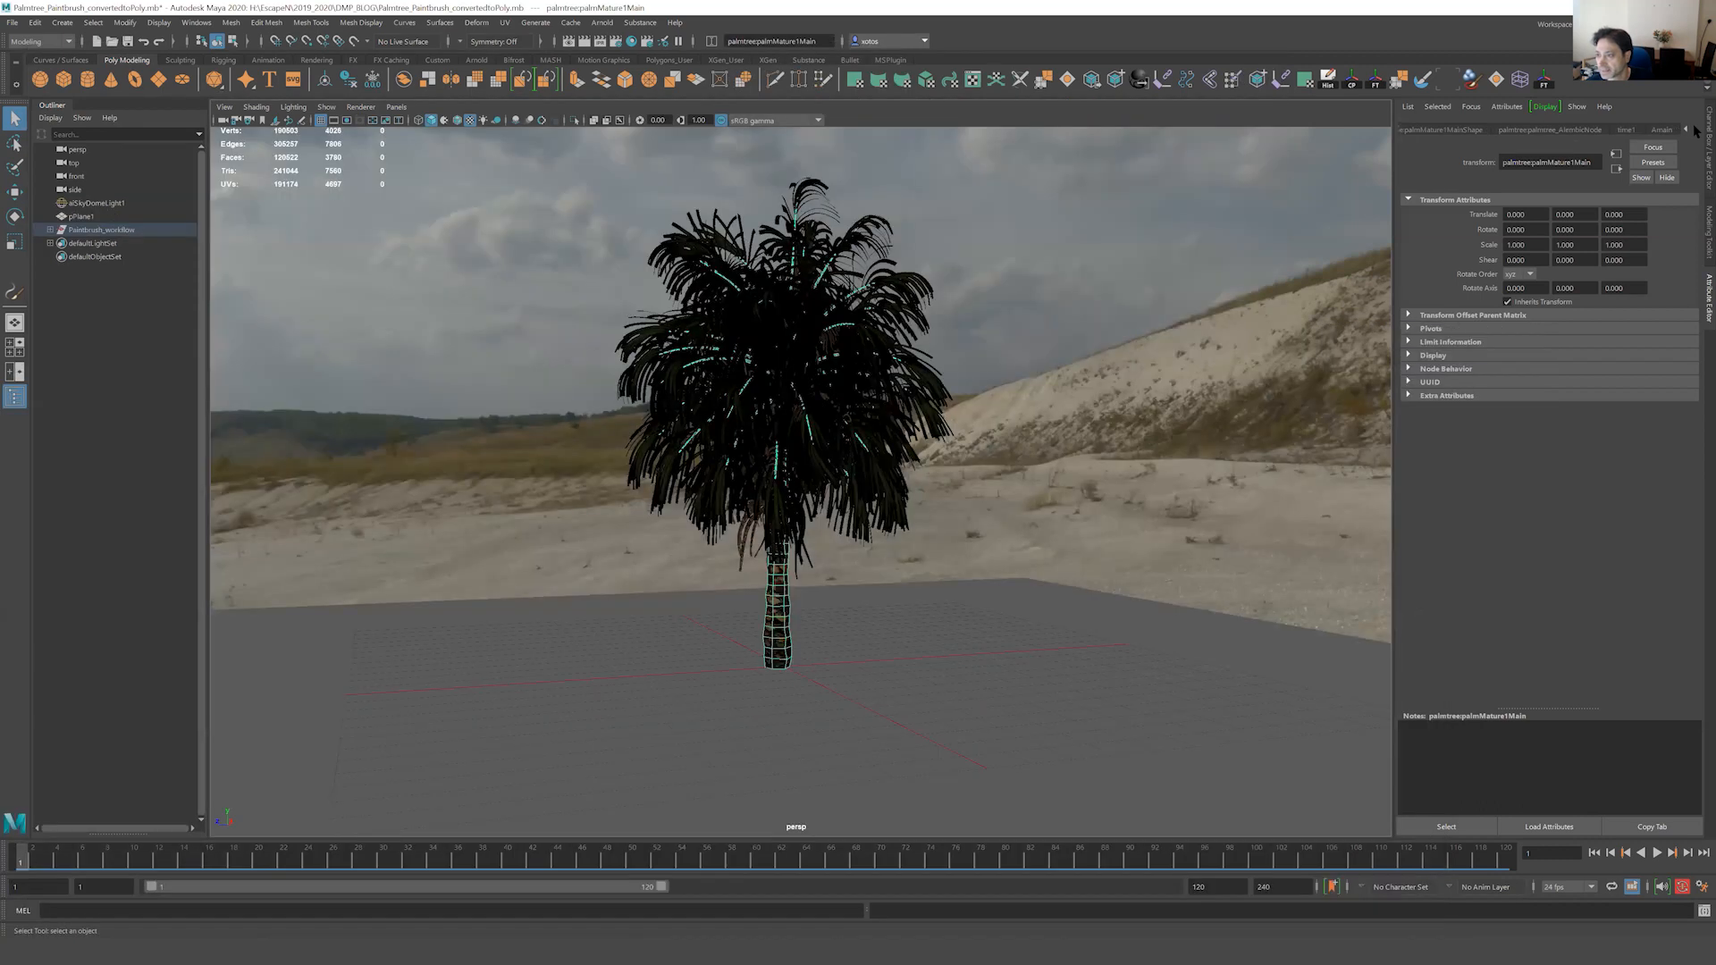
pyautogui.click(1668, 131)
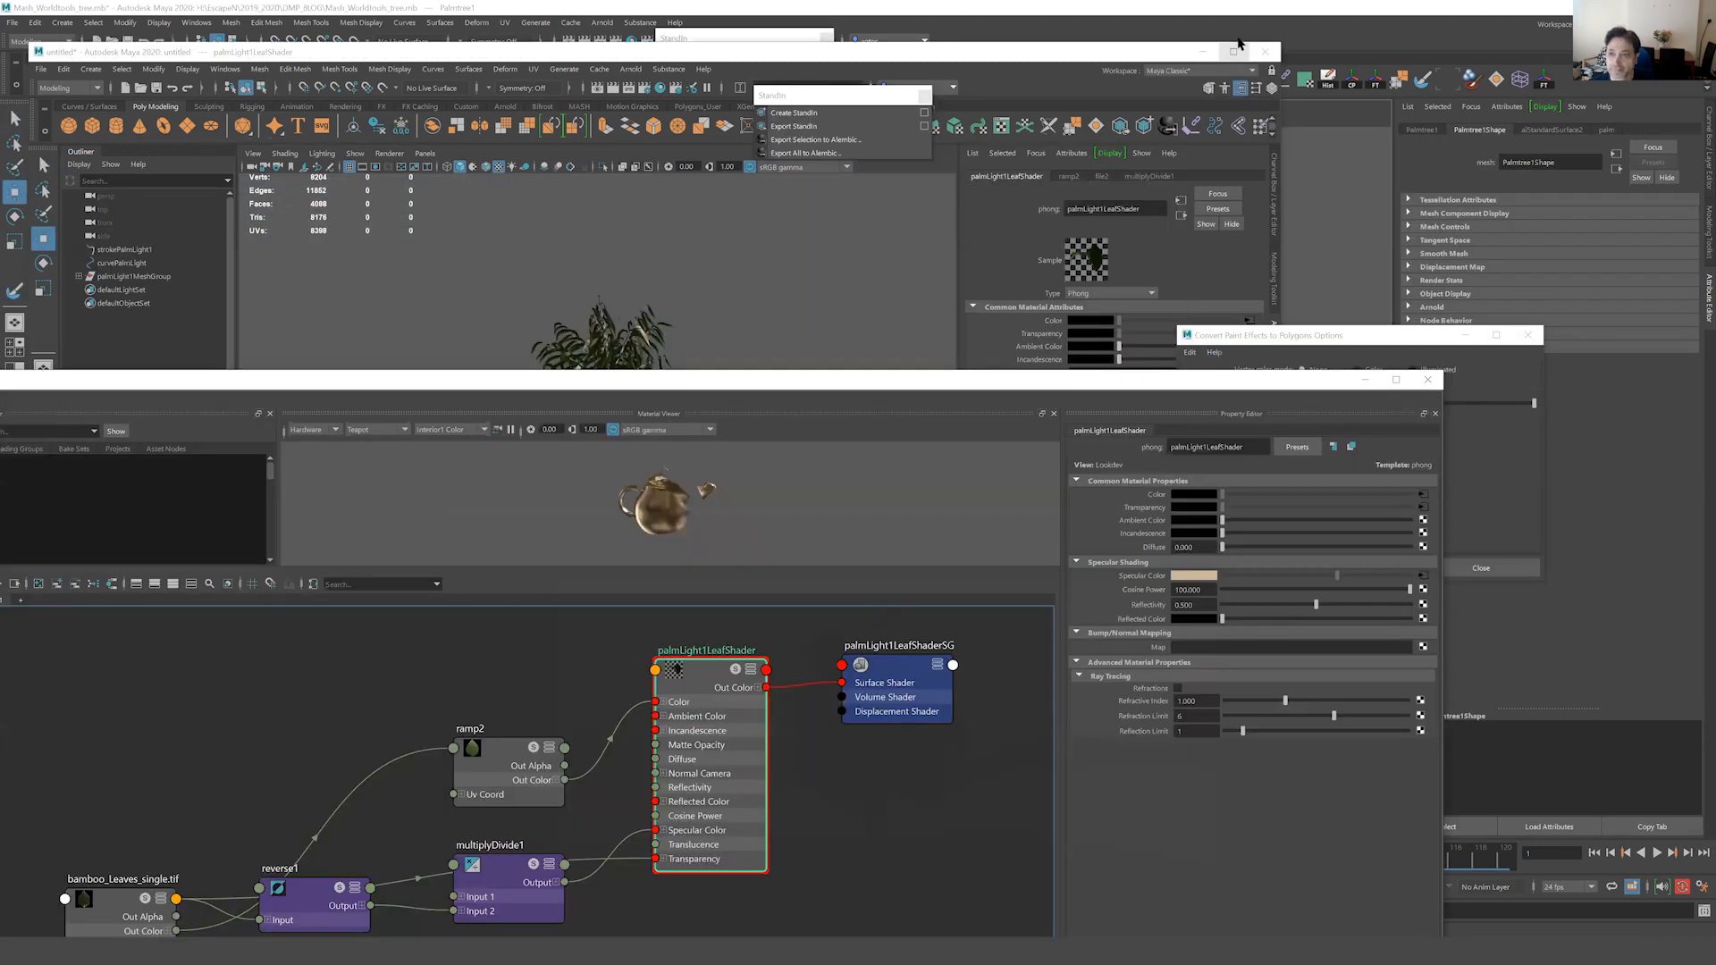
pyautogui.click(1233, 54)
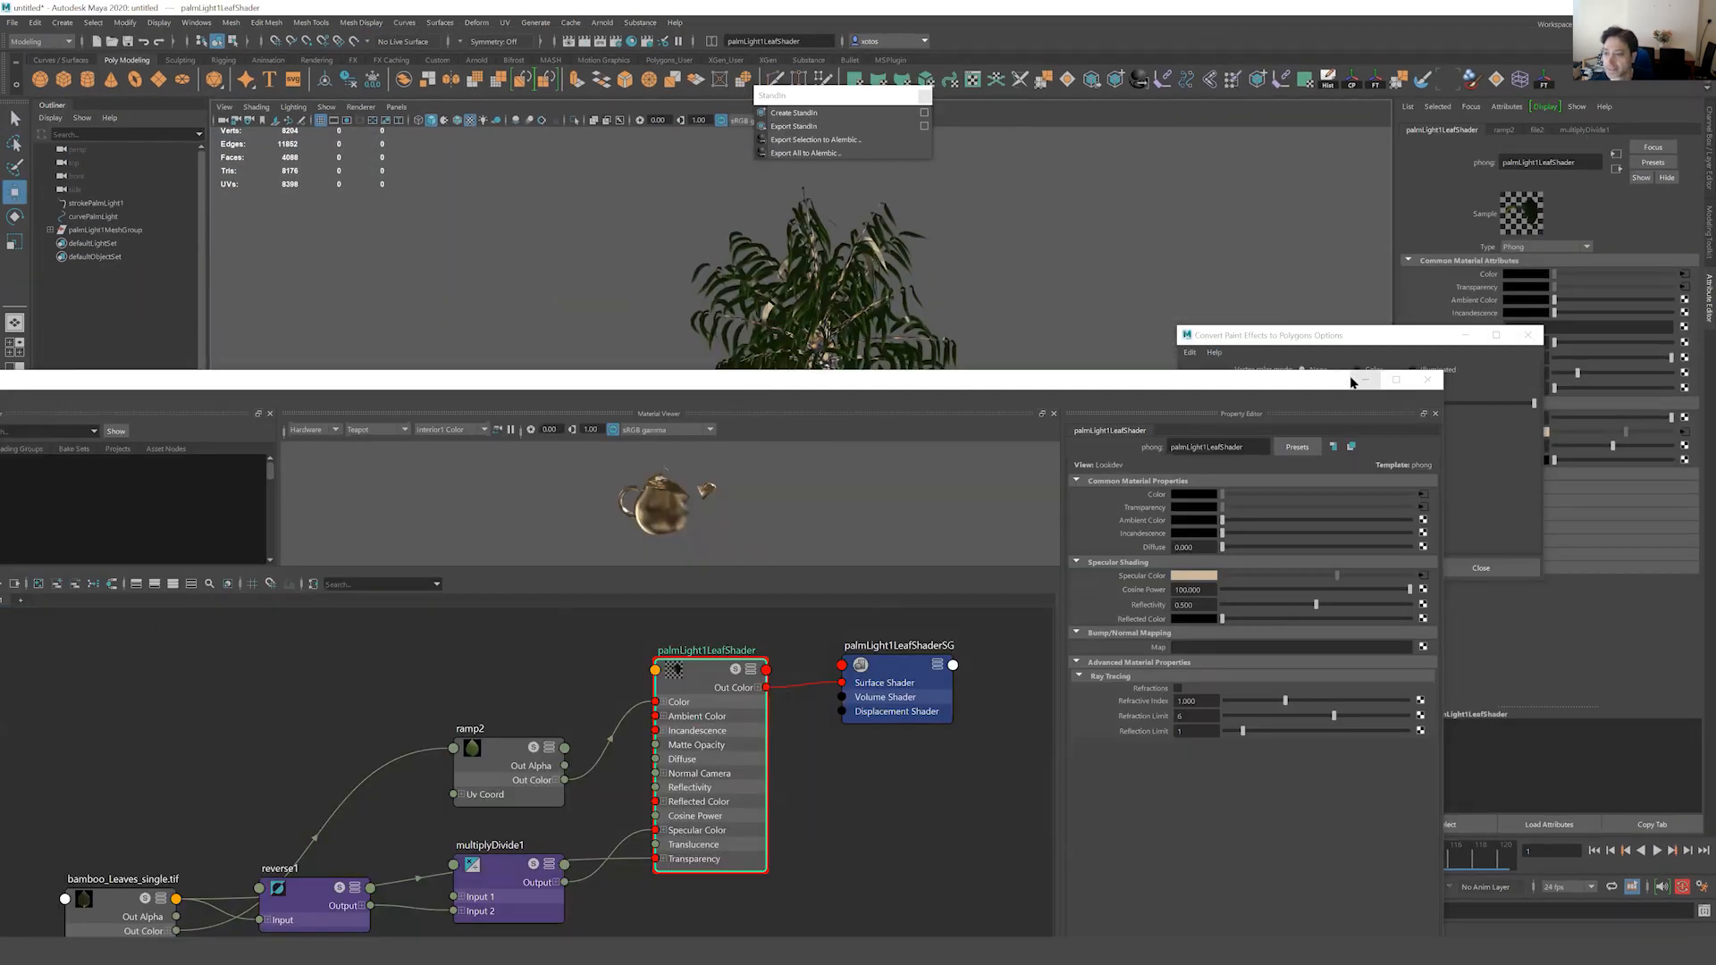
# Move the overlapping windows aside and change palmLight1LeafShader's material type to Ai Standard Surface.
pyautogui.moveTo(1311, 388); pyautogui.dragTo(1288, 414)
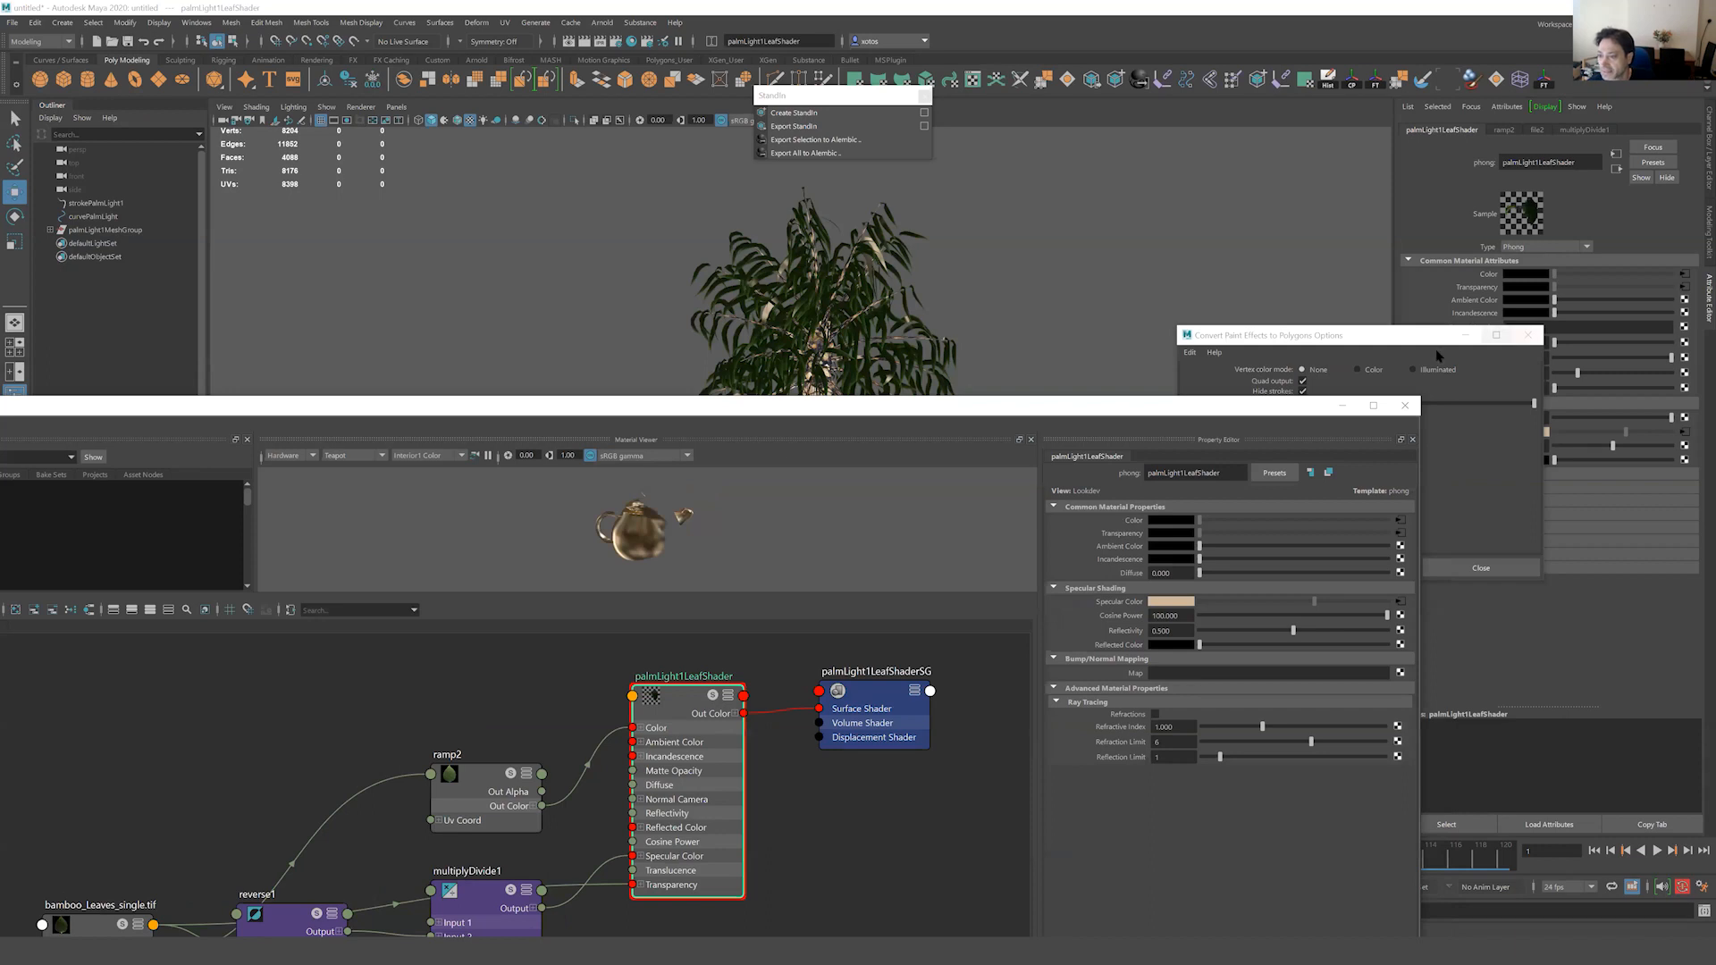
pyautogui.click(1376, 332)
pyautogui.moveTo(1295, 335); pyautogui.dragTo(1062, 281)
pyautogui.click(1544, 247)
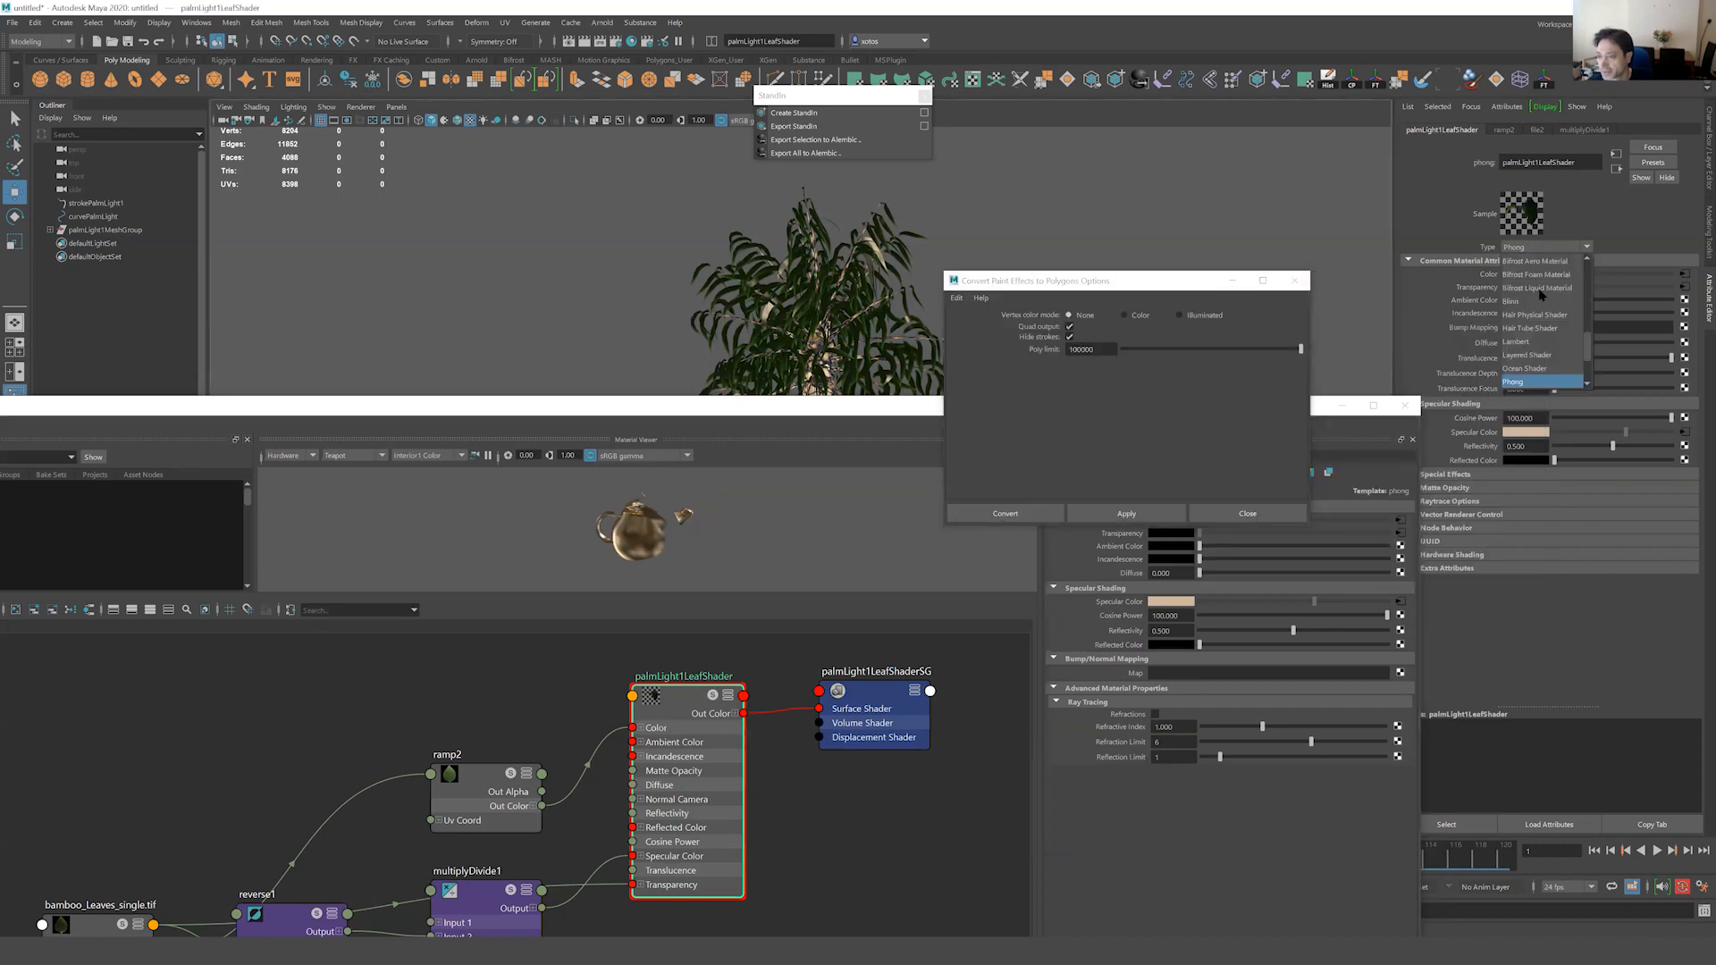
pyautogui.scroll(3, 1538, 313)
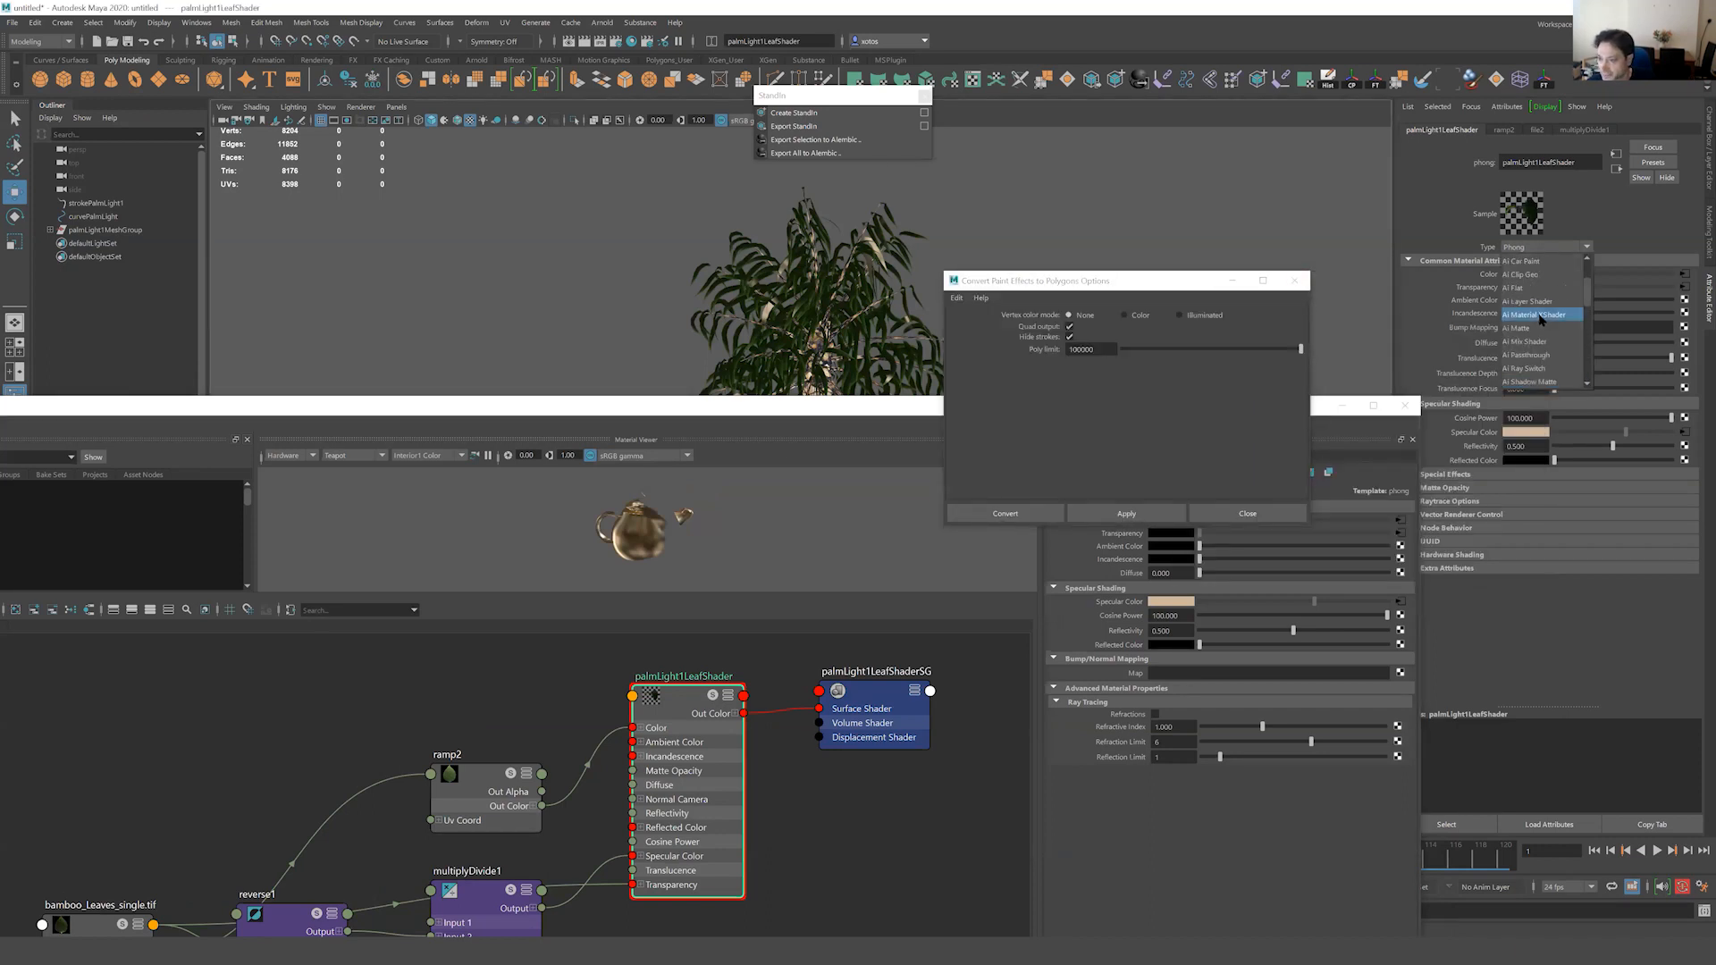
pyautogui.scroll(-2, 1541, 311)
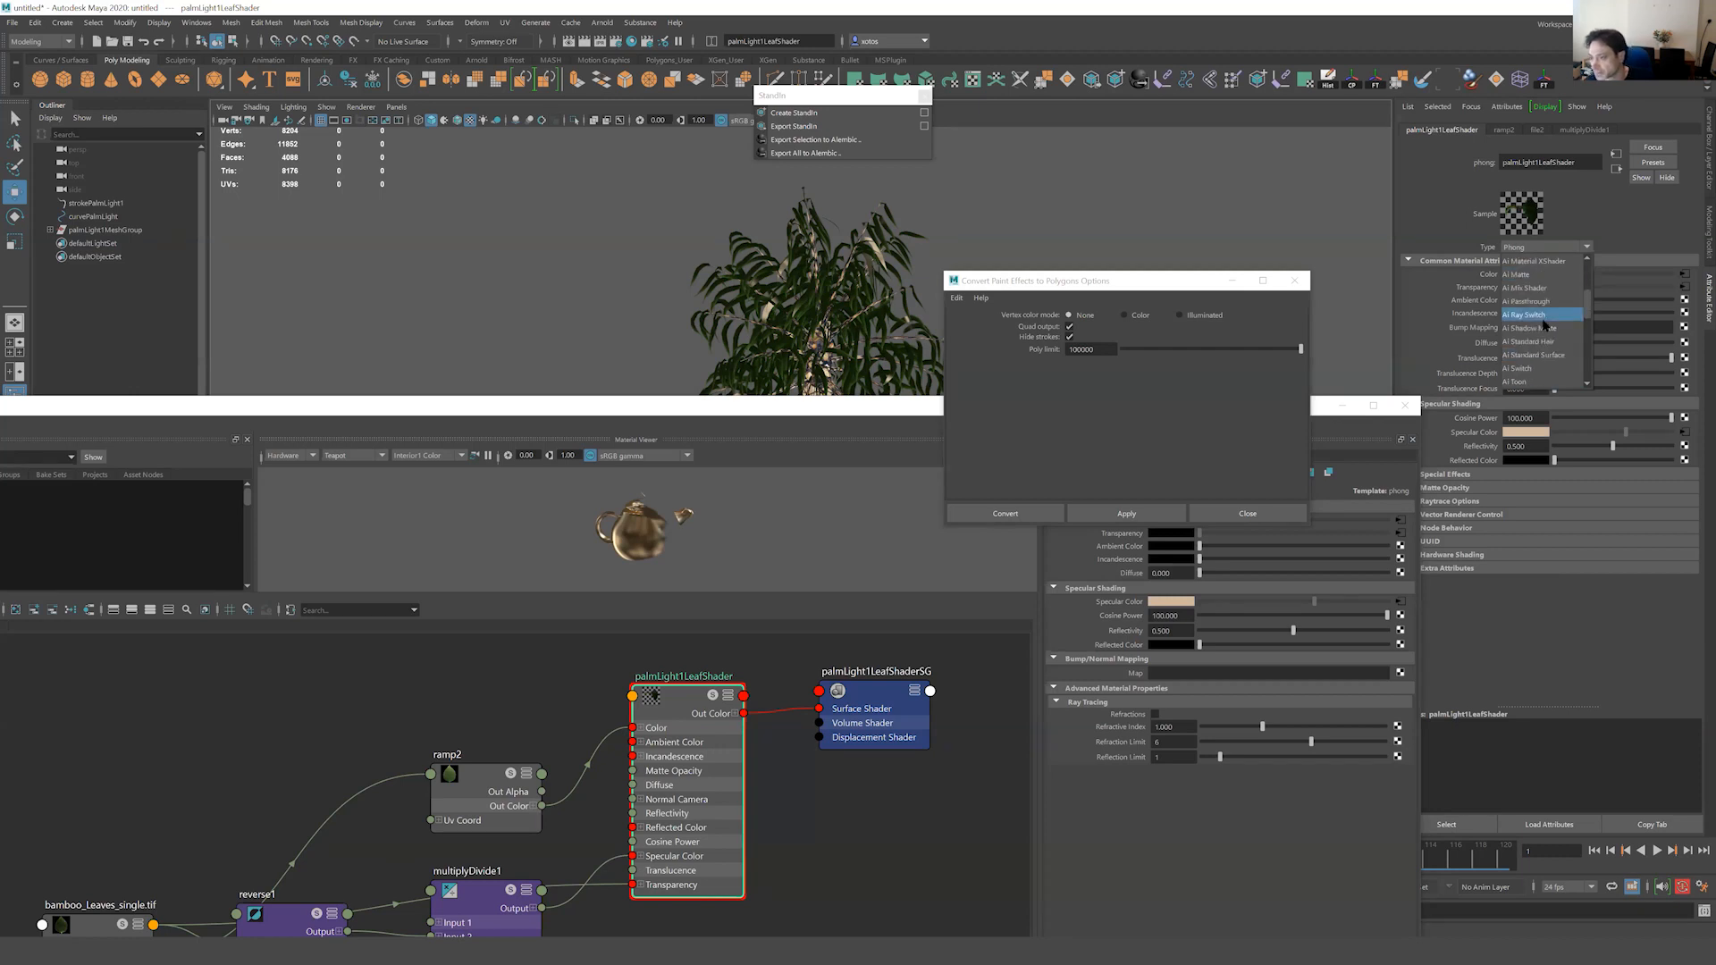
pyautogui.scroll(-2, 1545, 327)
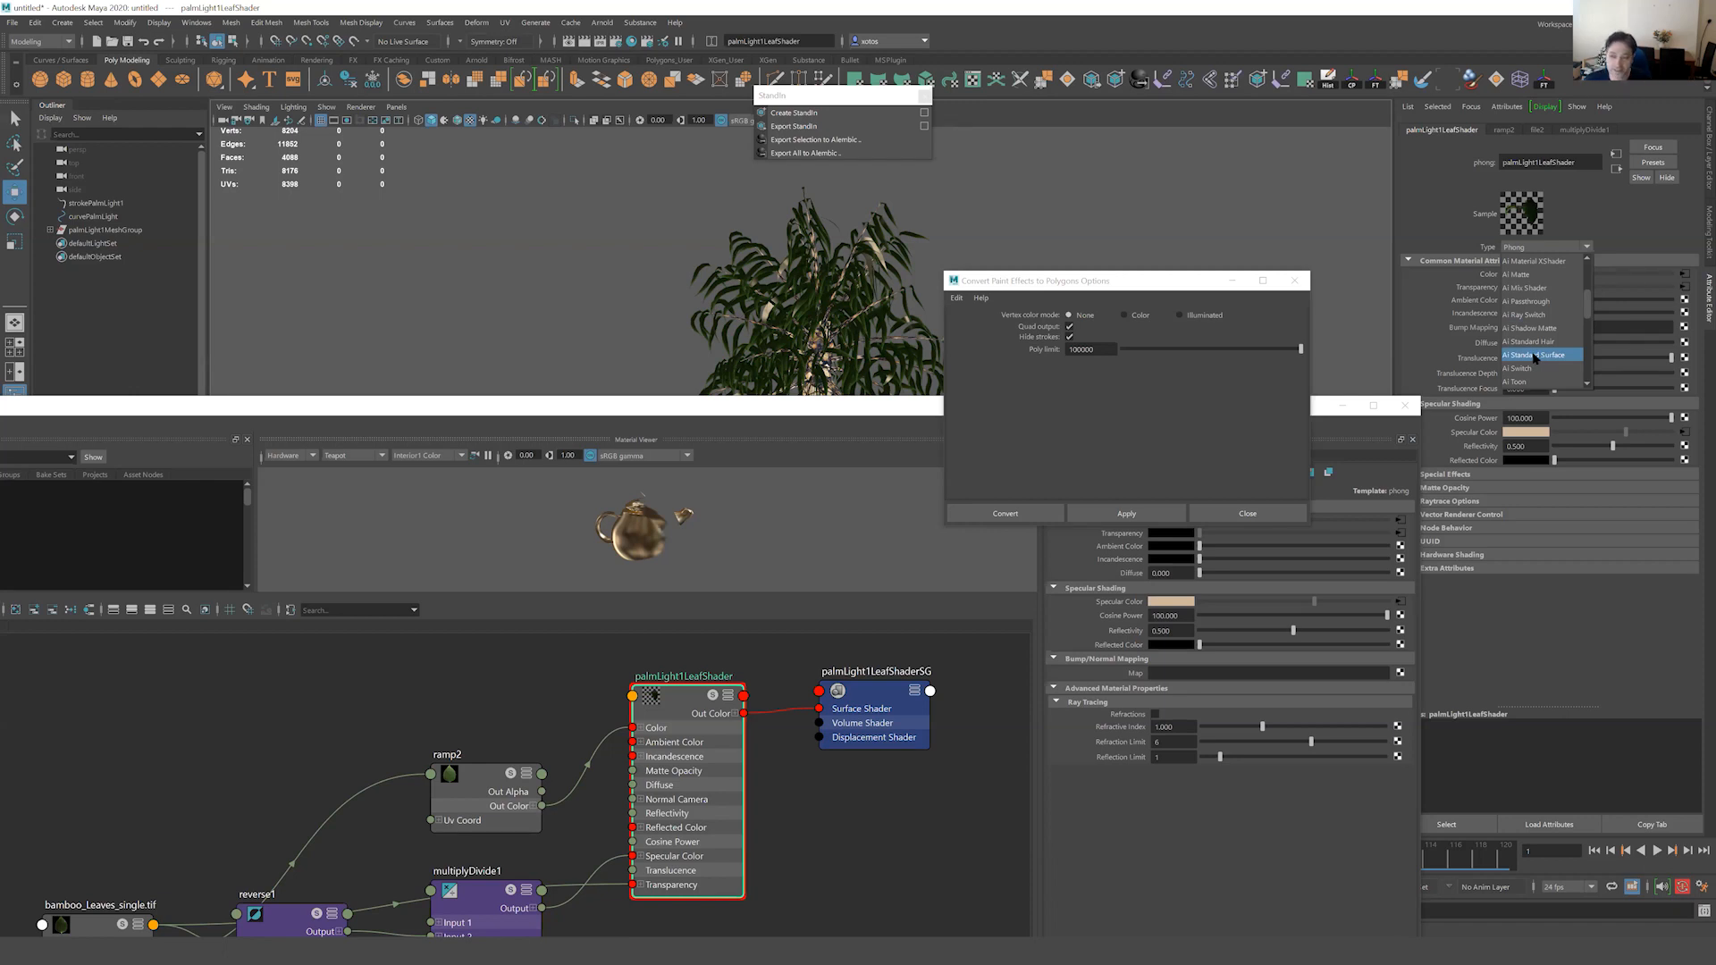
pyautogui.click(1535, 355)
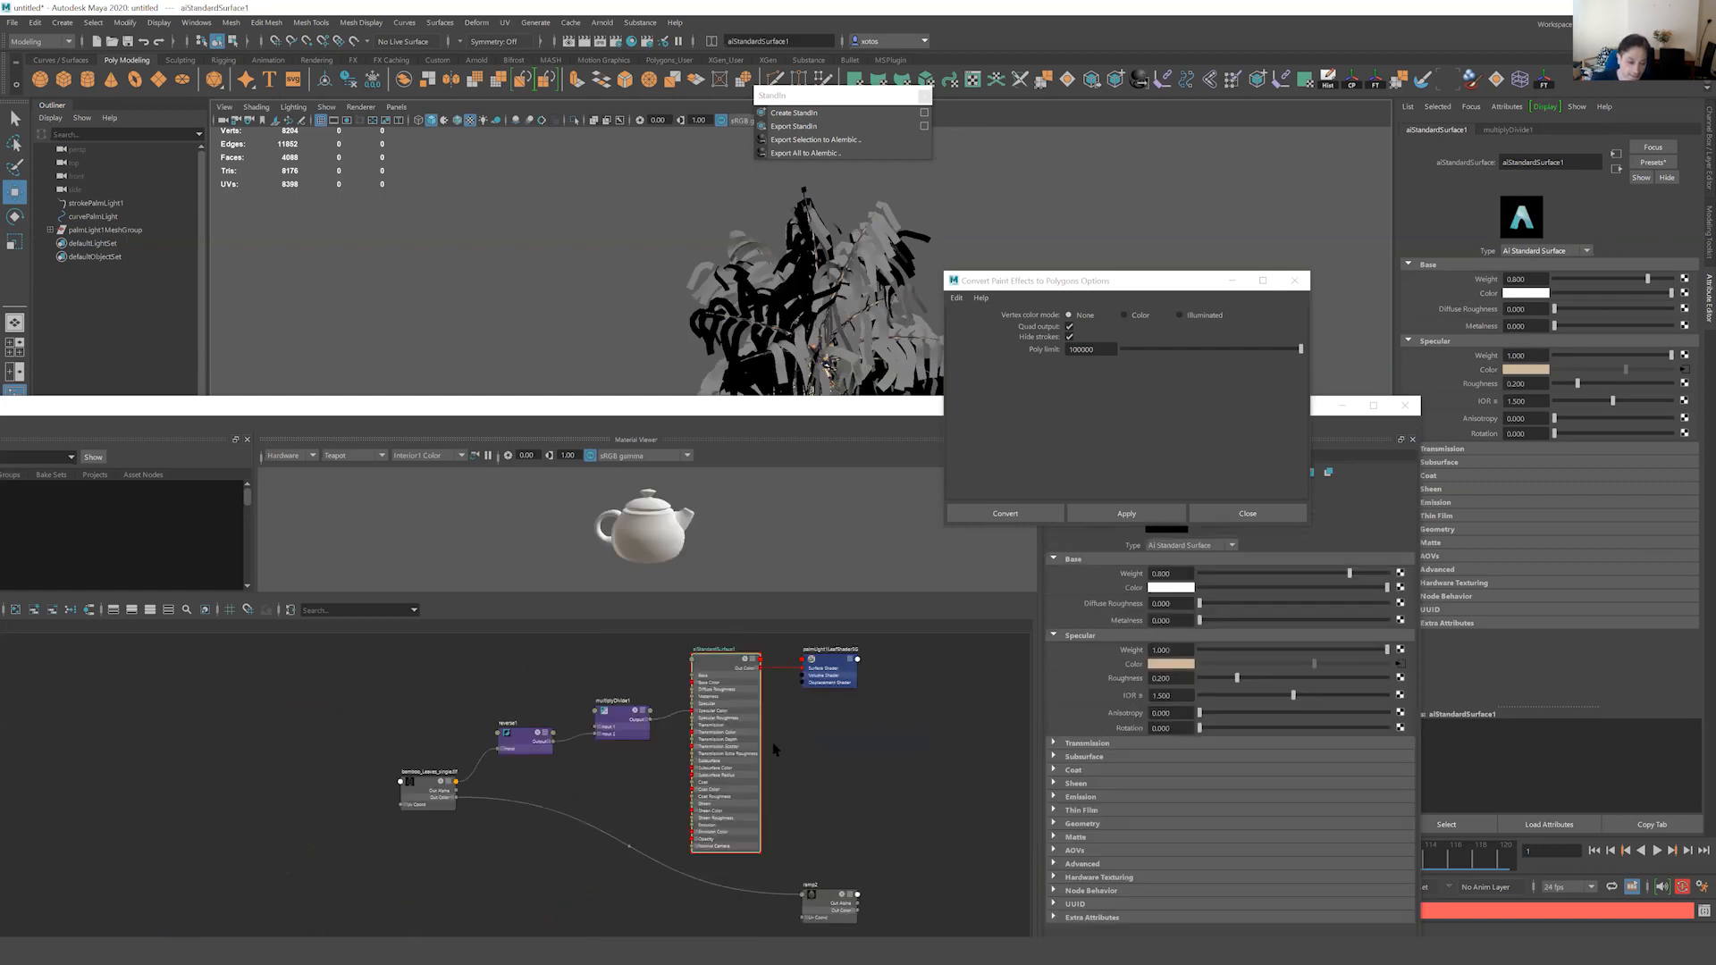
# Place the ramp2 node beside the Ai Standard Surface material and connect it to the material's base color.
pyautogui.click(707, 679)
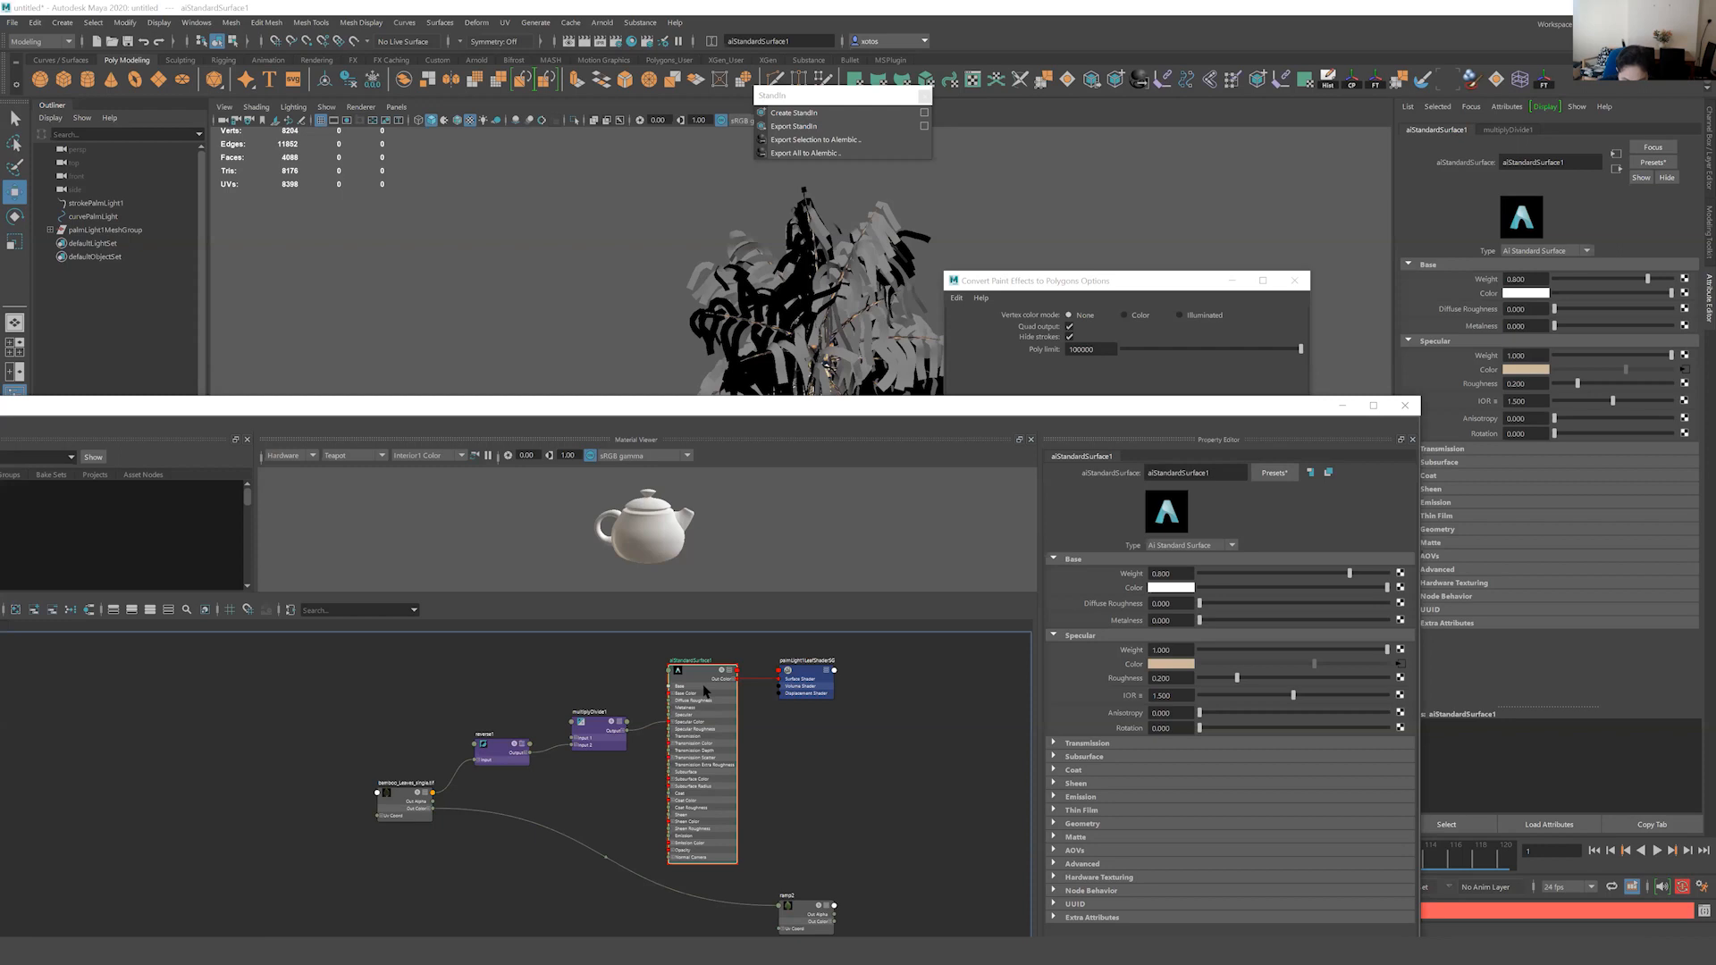
pyautogui.moveTo(815, 921); pyautogui.dragTo(593, 872)
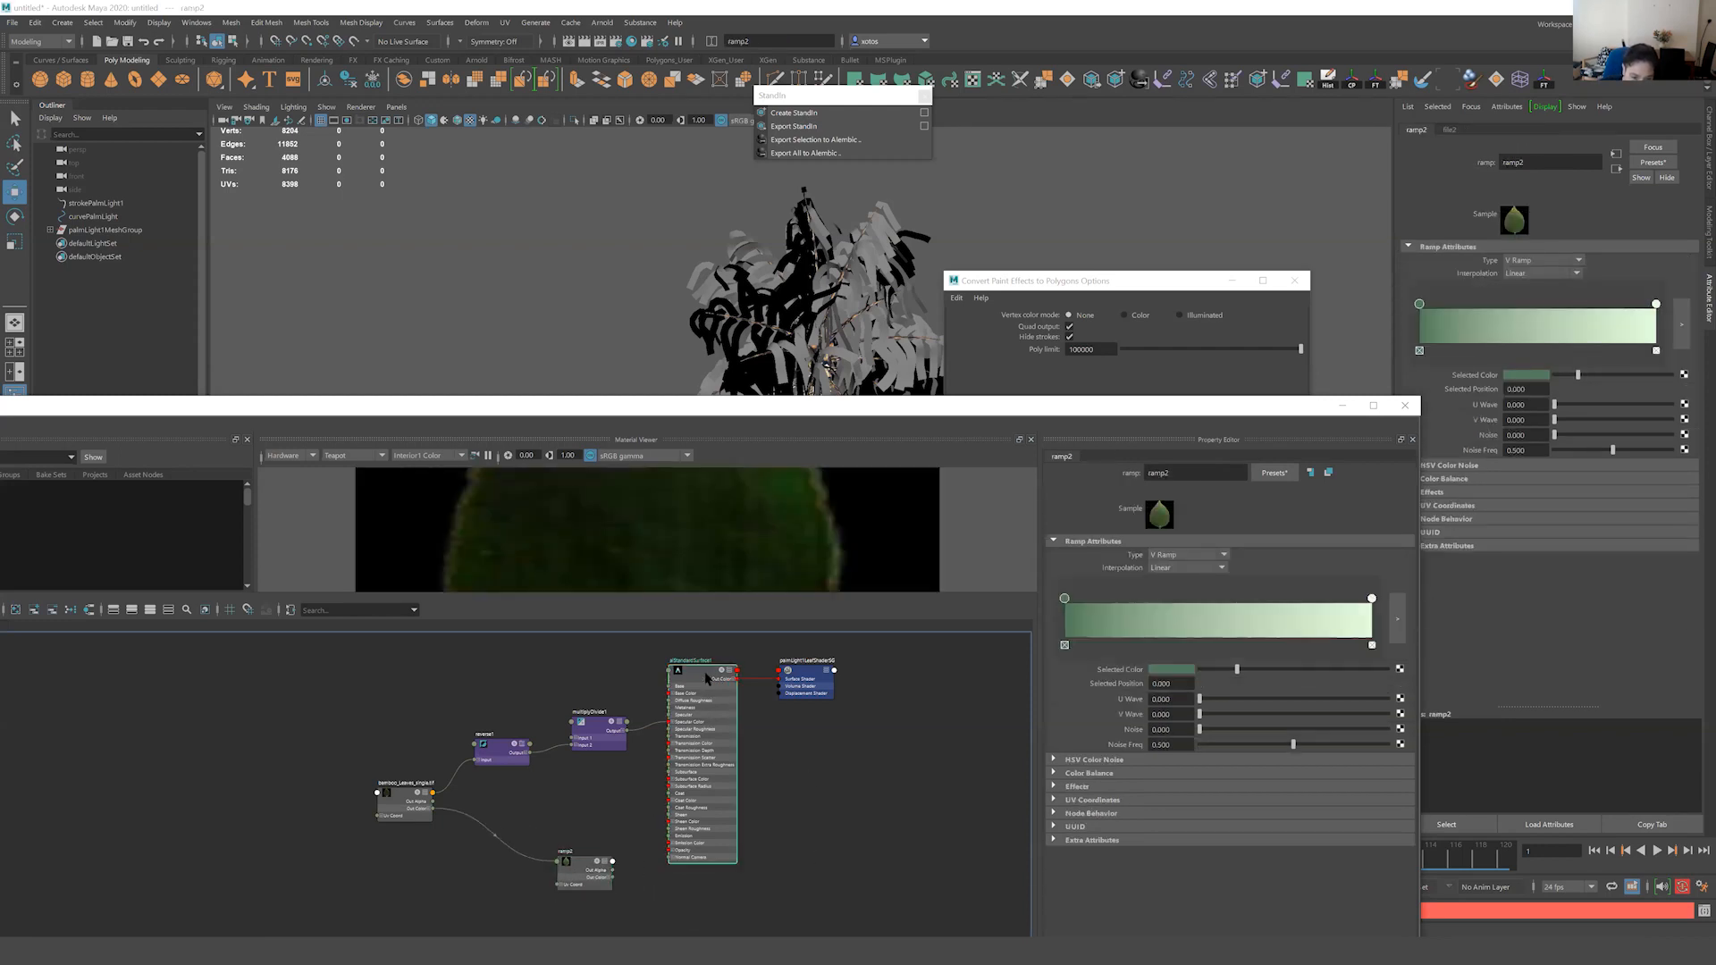
pyautogui.click(701, 676)
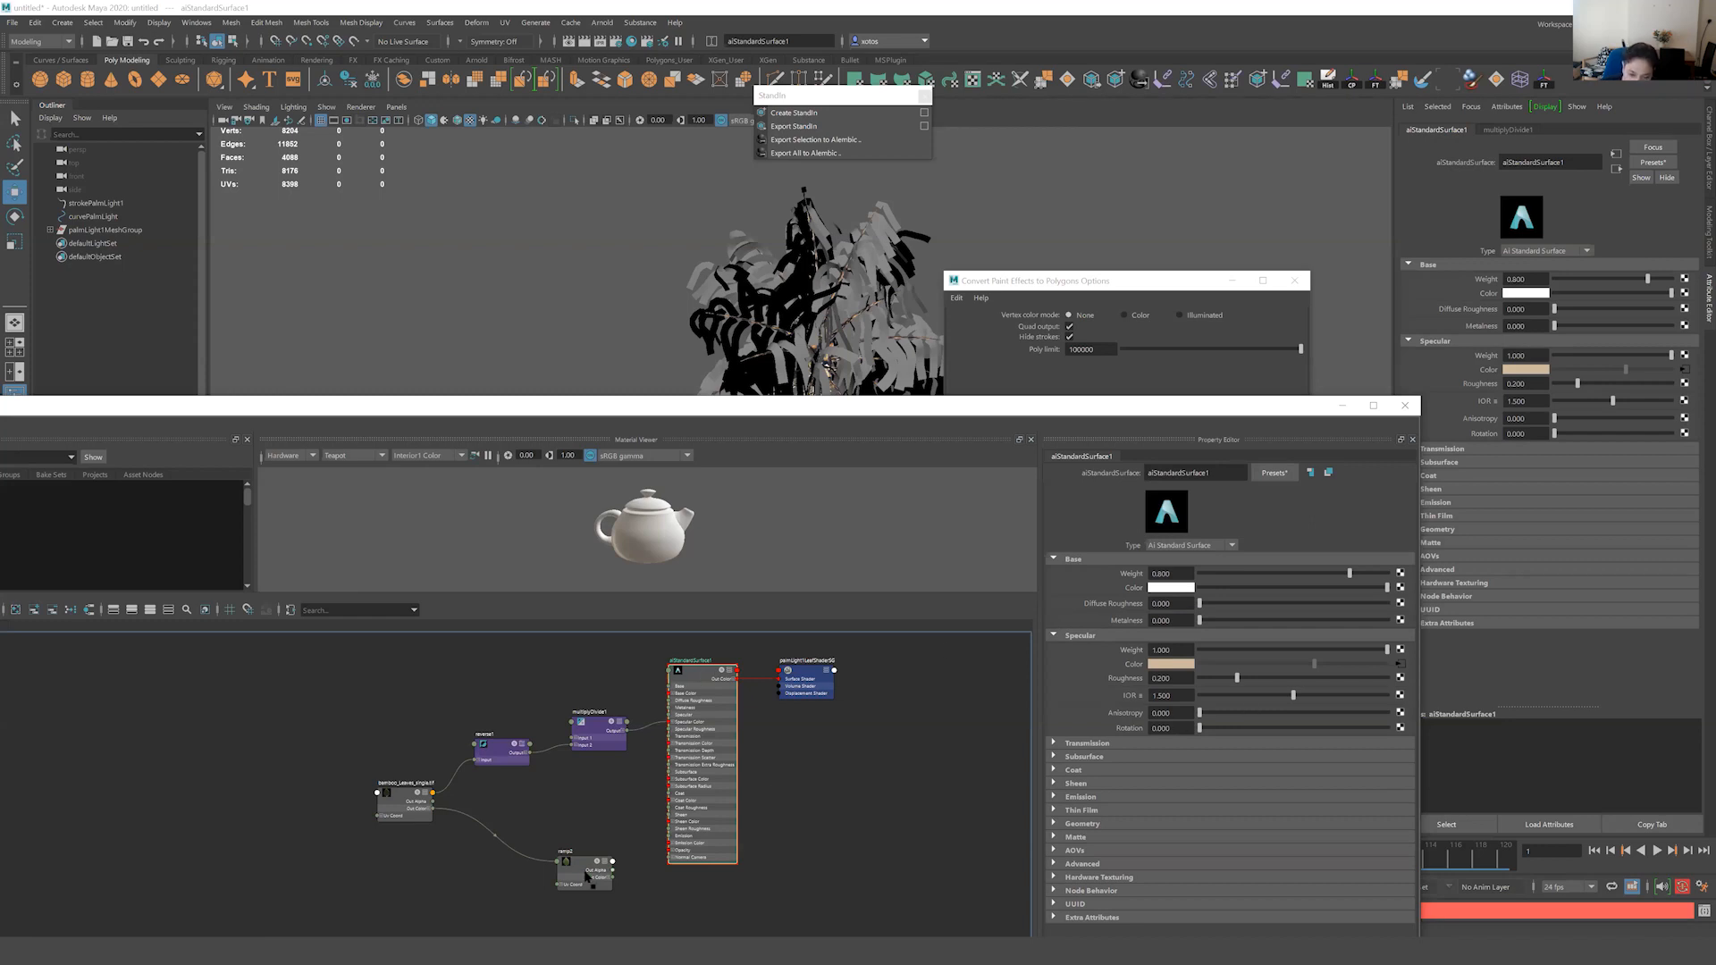
pyautogui.moveTo(1101, 611); pyautogui.dragTo(1128, 587, button='middle')
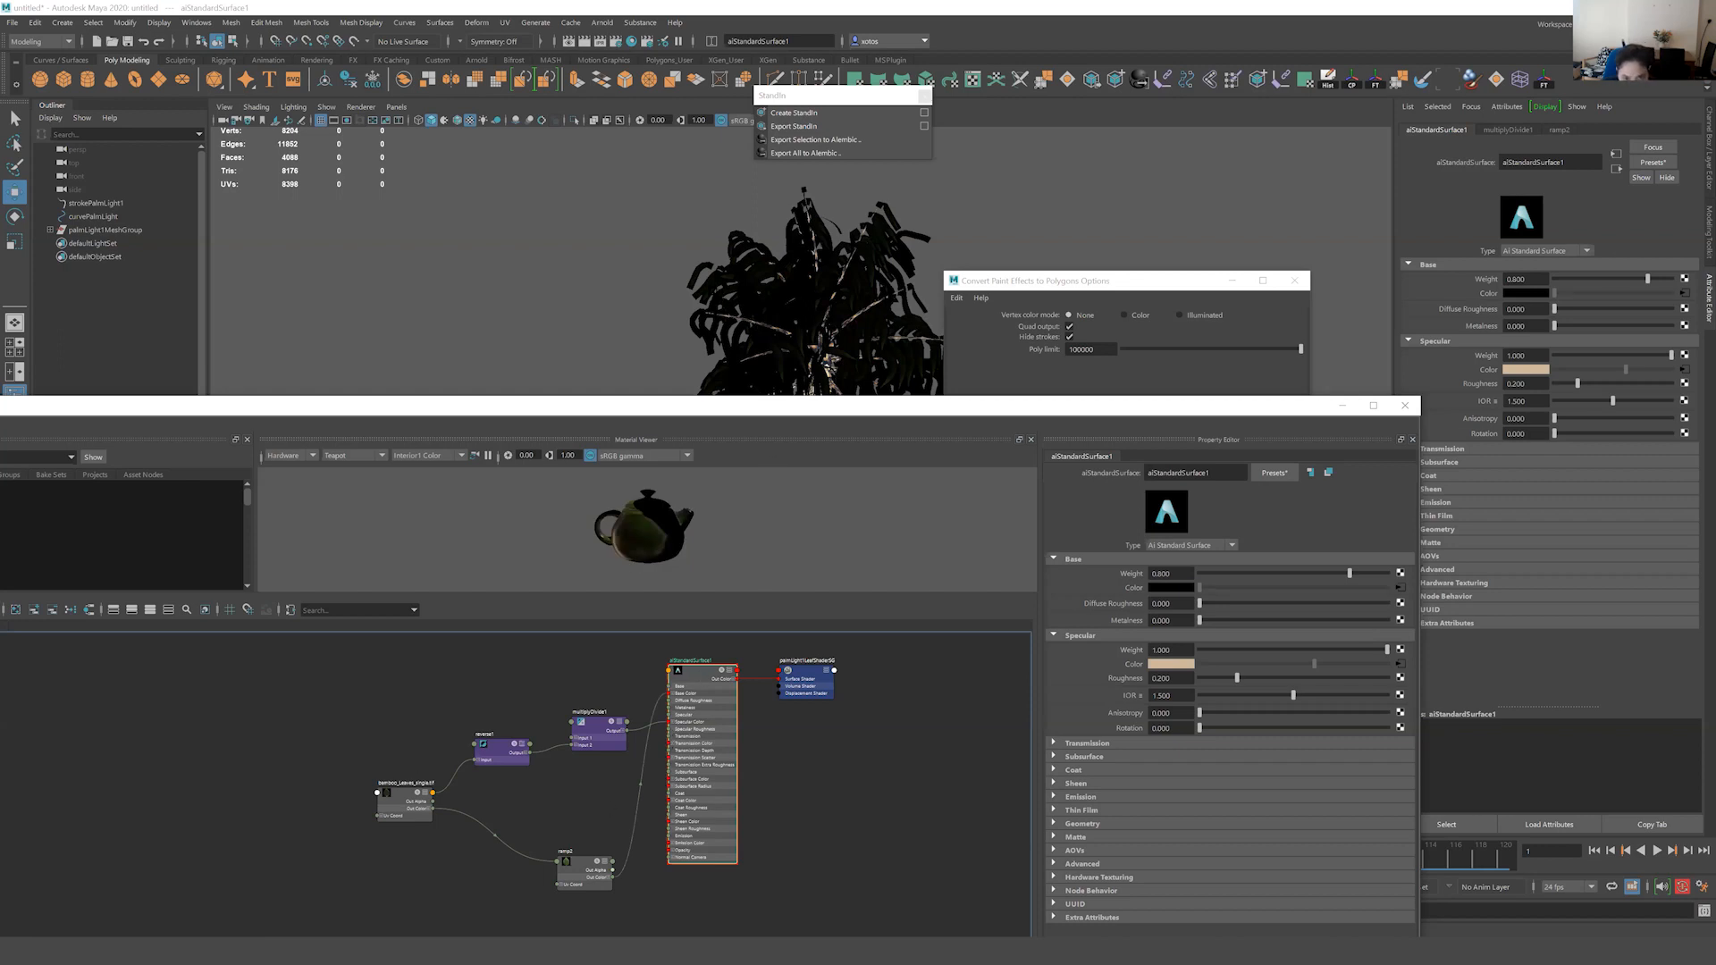
# Connect the Out Alpha of the bamboo_Leaves_single.tif node to Opacity R, G and B of the leaf's Ai Standard Surface.
pyautogui.click(738, 352)
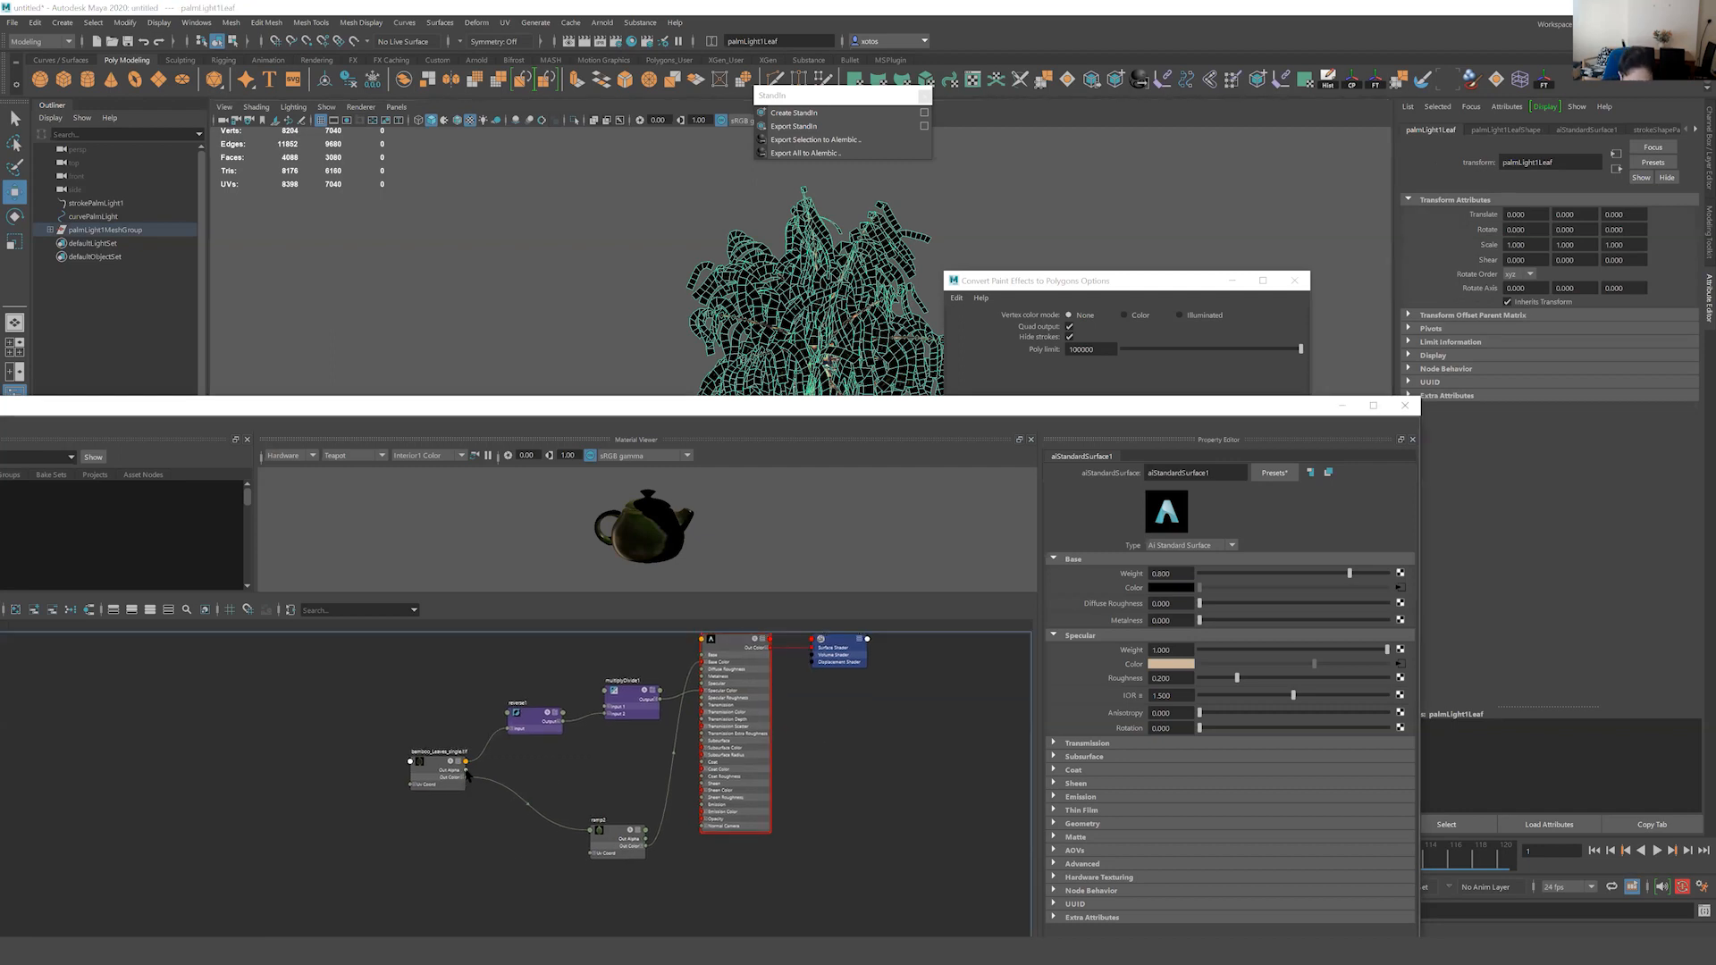
pyautogui.moveTo(465, 771); pyautogui.dragTo(700, 818)
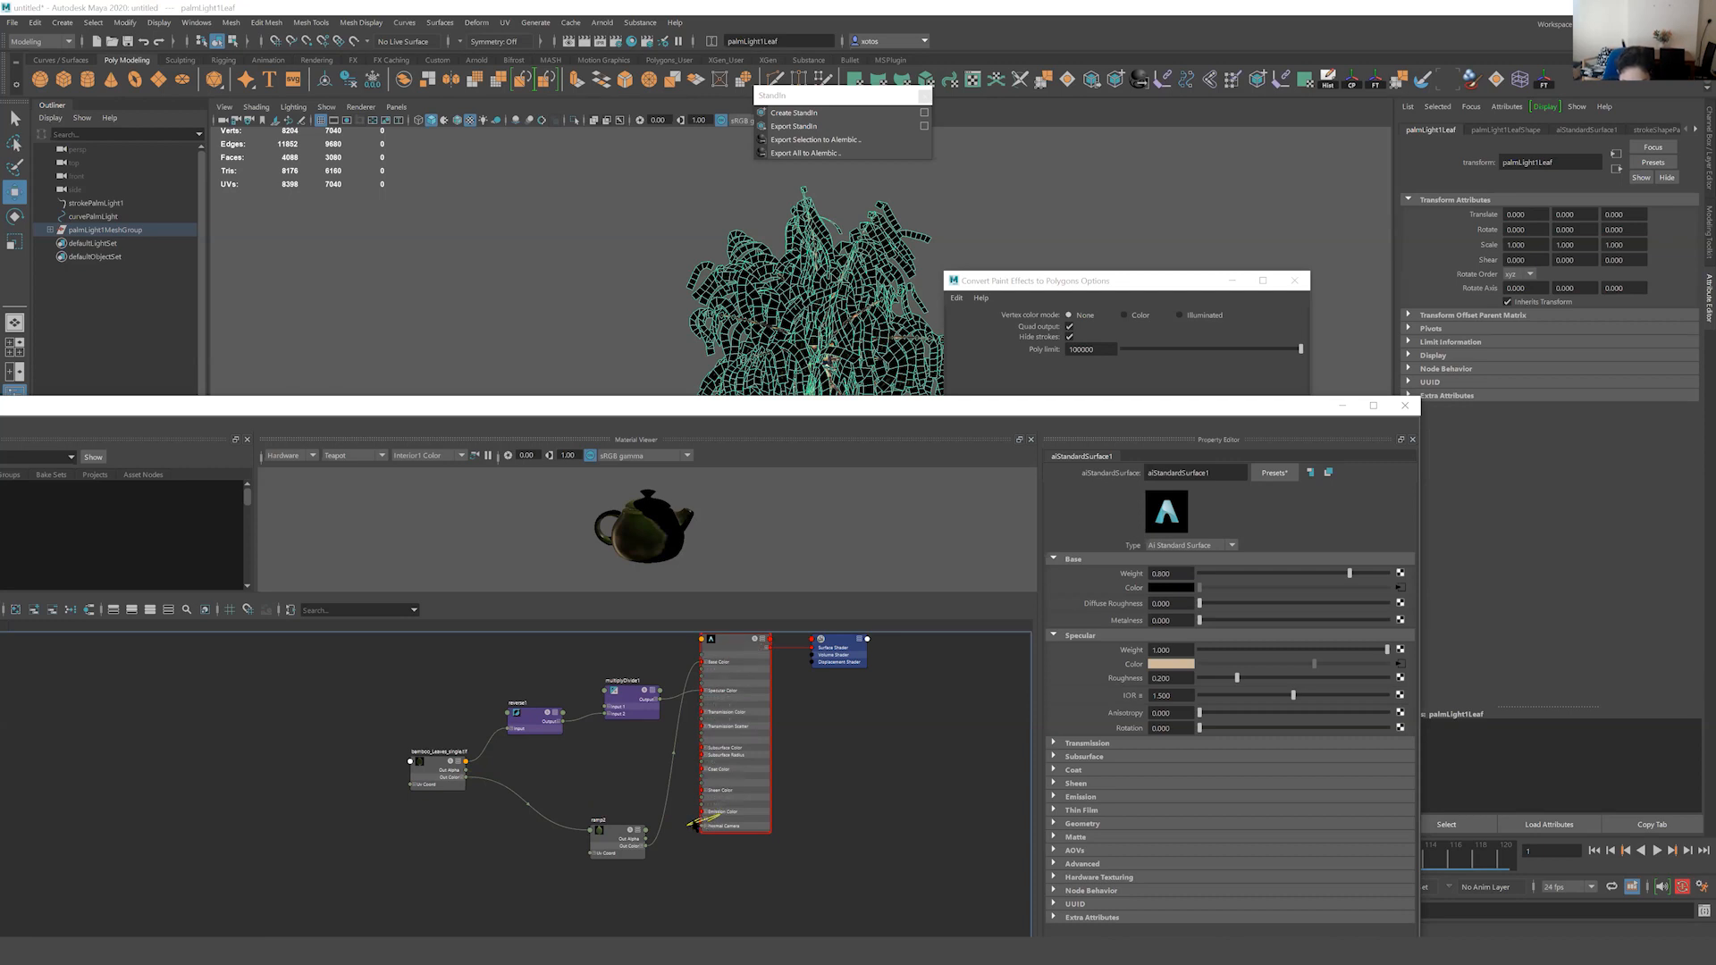
pyautogui.scroll(3, 707, 821)
pyautogui.click(715, 811)
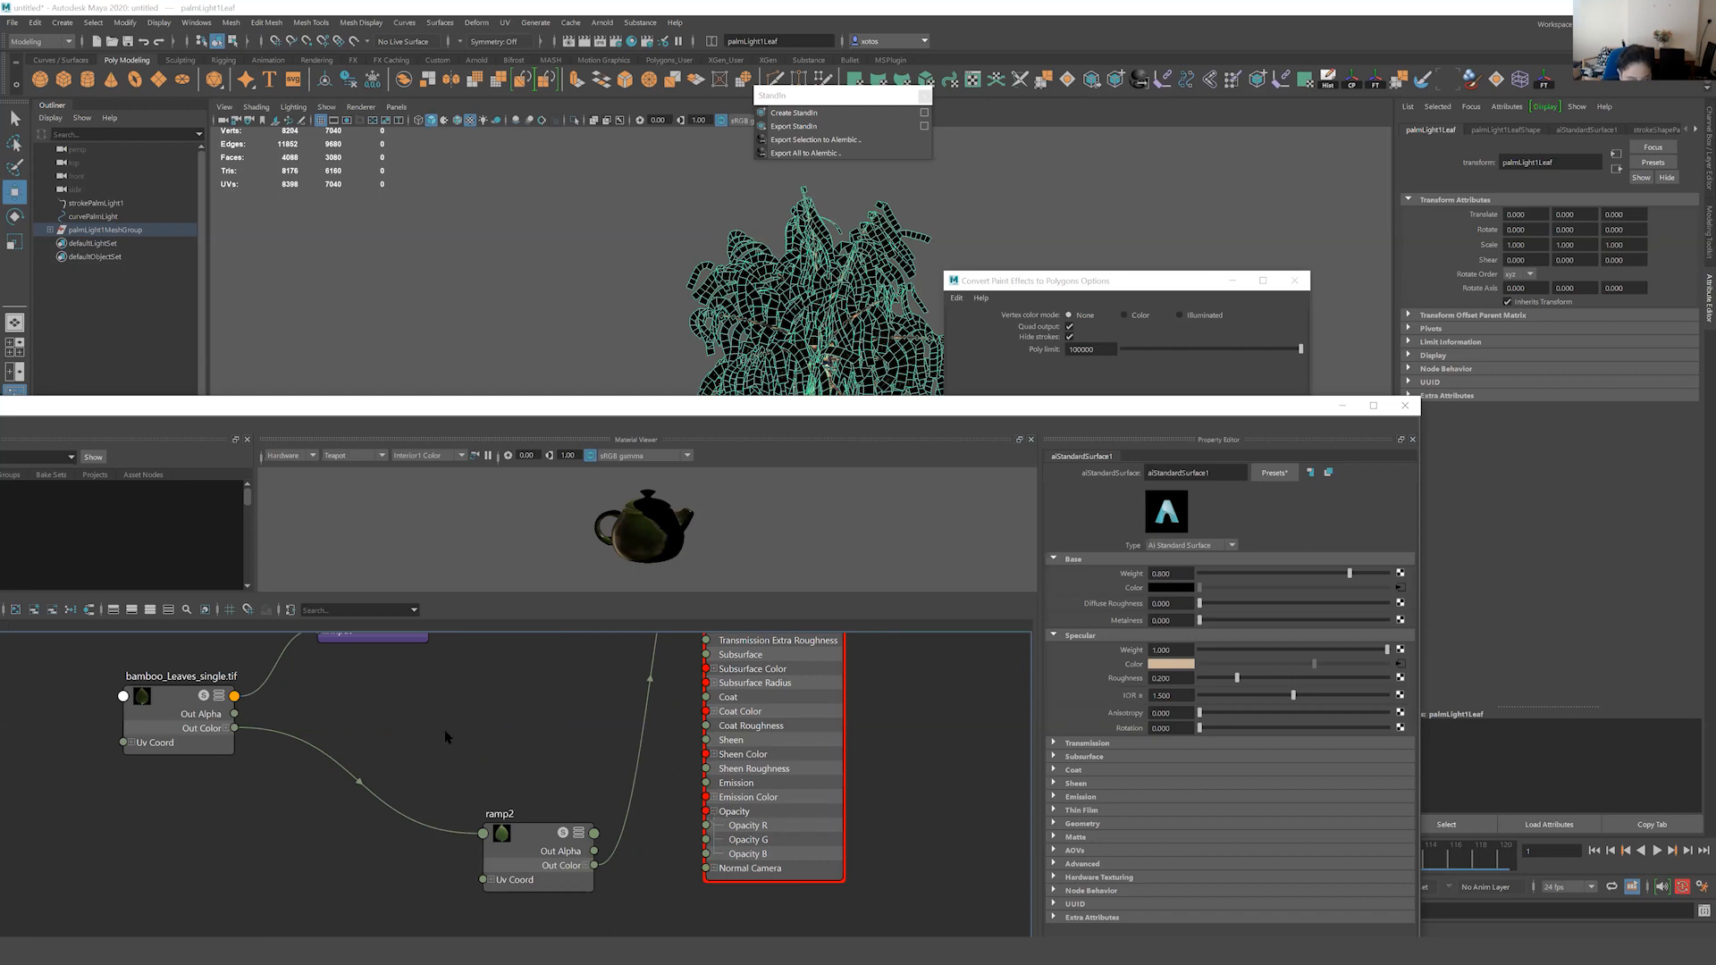
pyautogui.moveTo(242, 714); pyautogui.dragTo(708, 824)
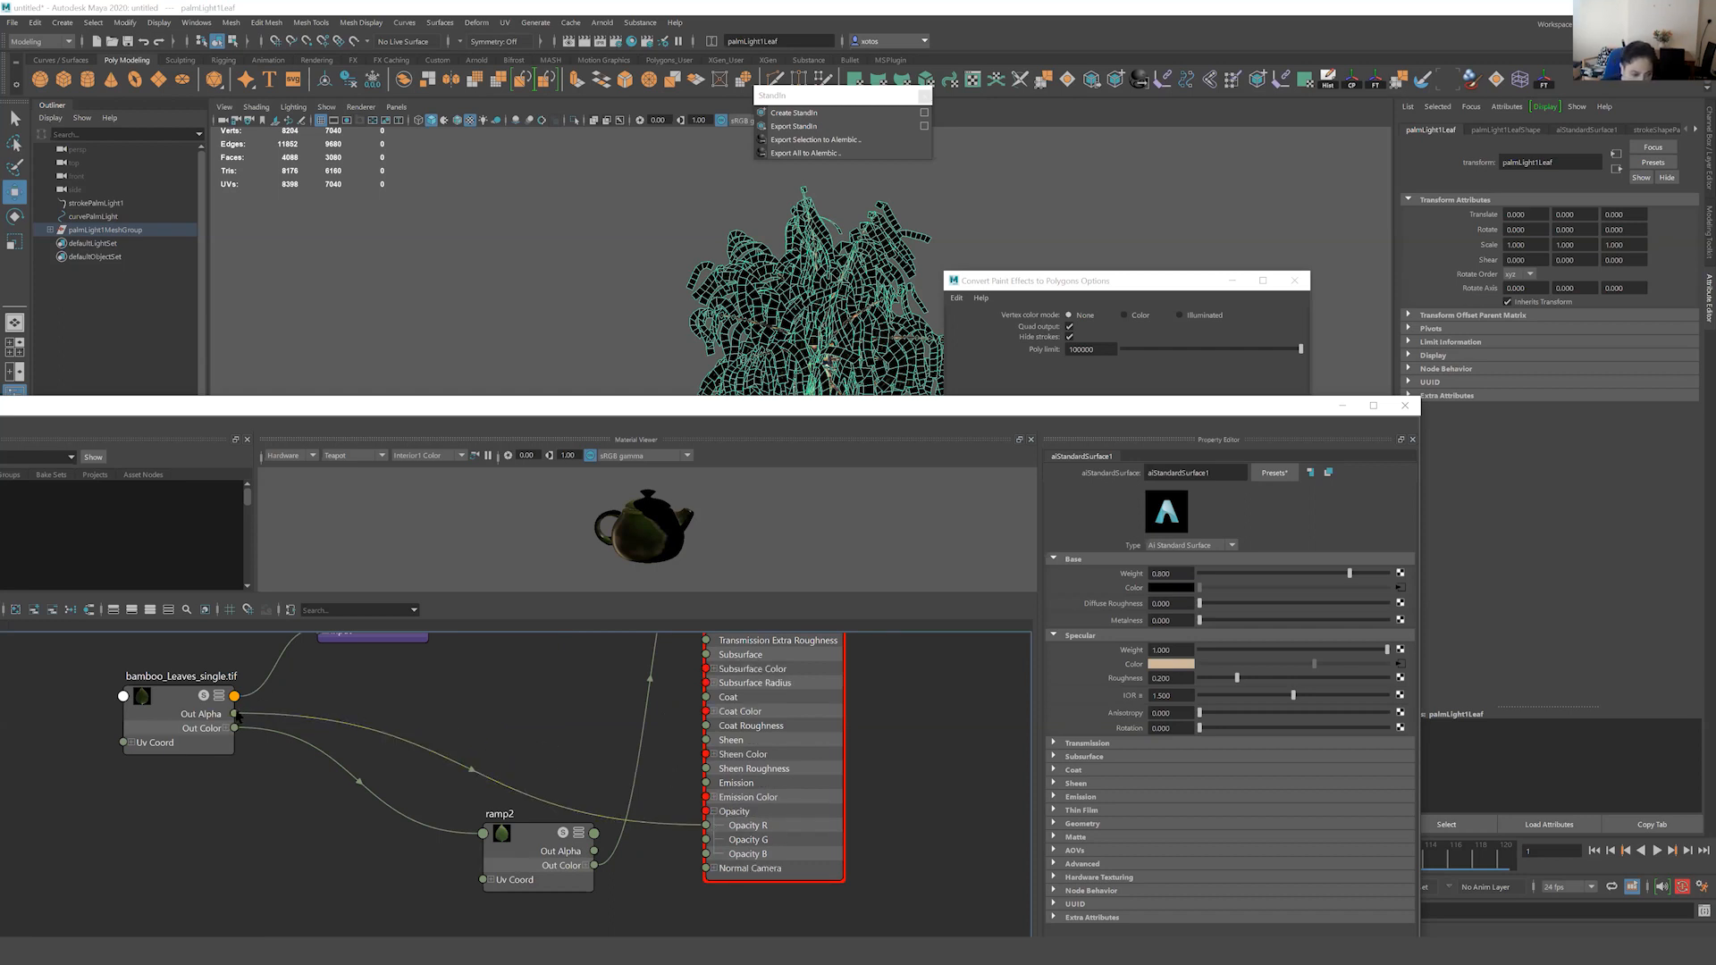
pyautogui.moveTo(235, 714); pyautogui.dragTo(707, 839)
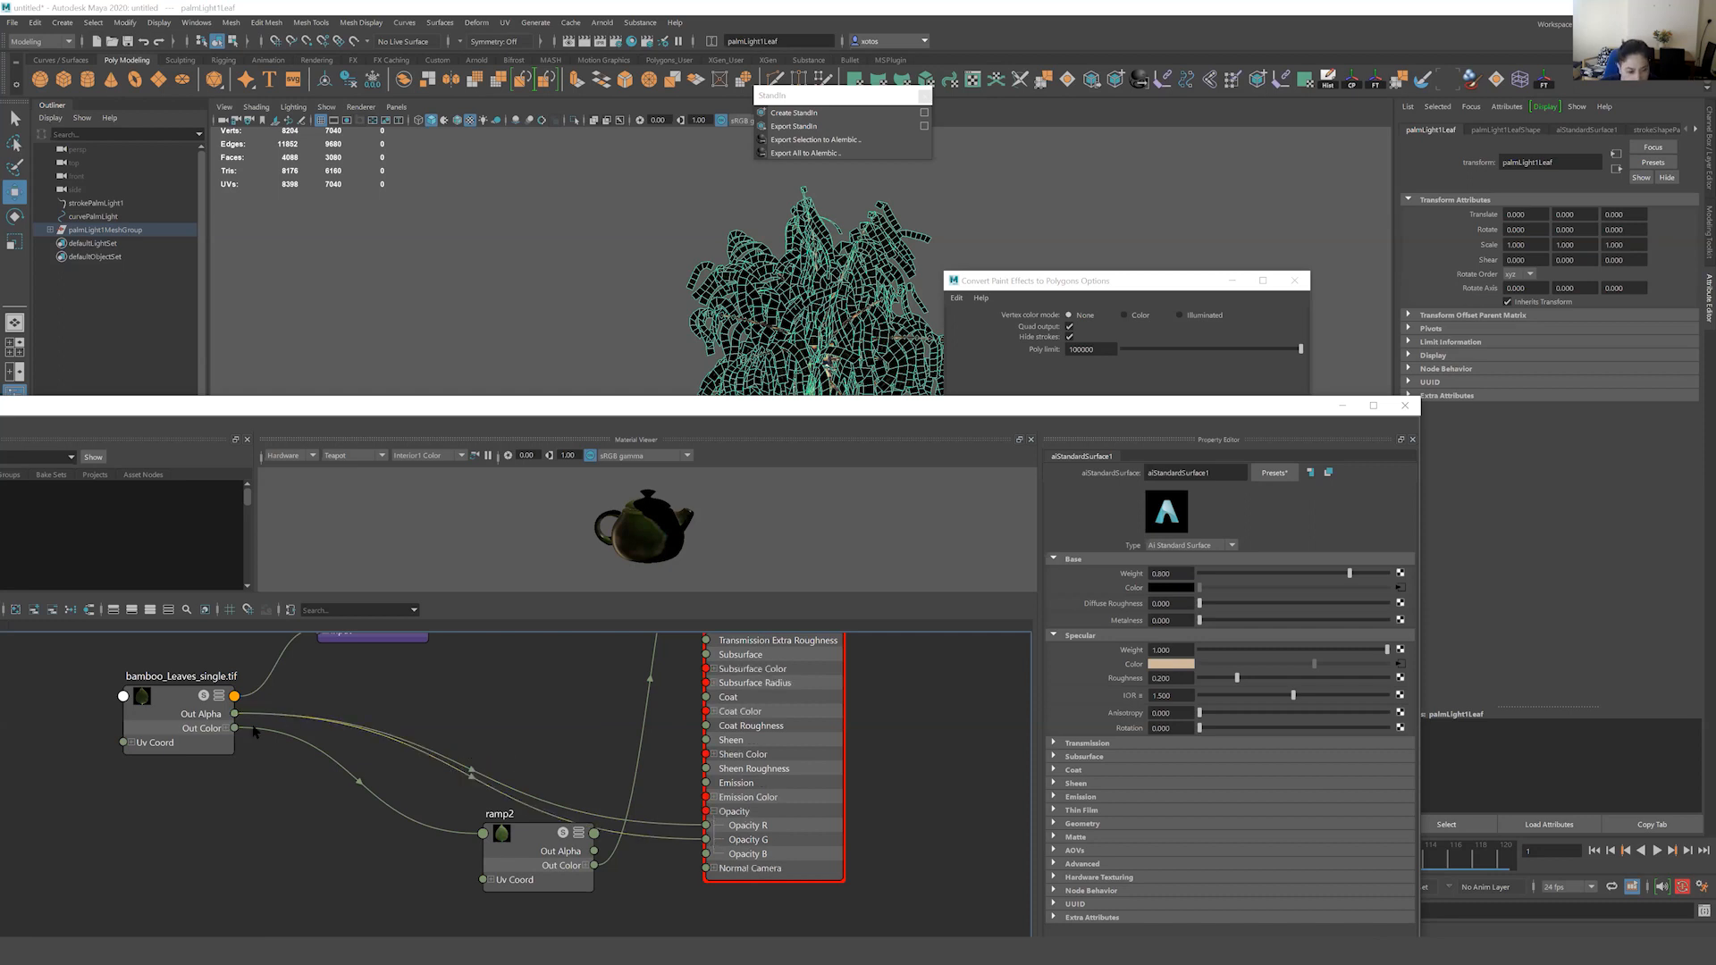
pyautogui.moveTo(240, 717); pyautogui.dragTo(710, 856)
# Rename the leaf's Ai Standard Surface node to Palmleave and raise its specular roughness to about 0.679.
pyautogui.keyDown('alt'); pyautogui.moveTo(683, 649); pyautogui.dragTo(667, 769, button='middle'); pyautogui.keyUp('alt')
pyautogui.keyDown('alt'); pyautogui.moveTo(625, 715); pyautogui.dragTo(622, 879, button='middle'); pyautogui.keyUp('alt')
pyautogui.doubleClick(738, 712)
pyautogui.write('p')
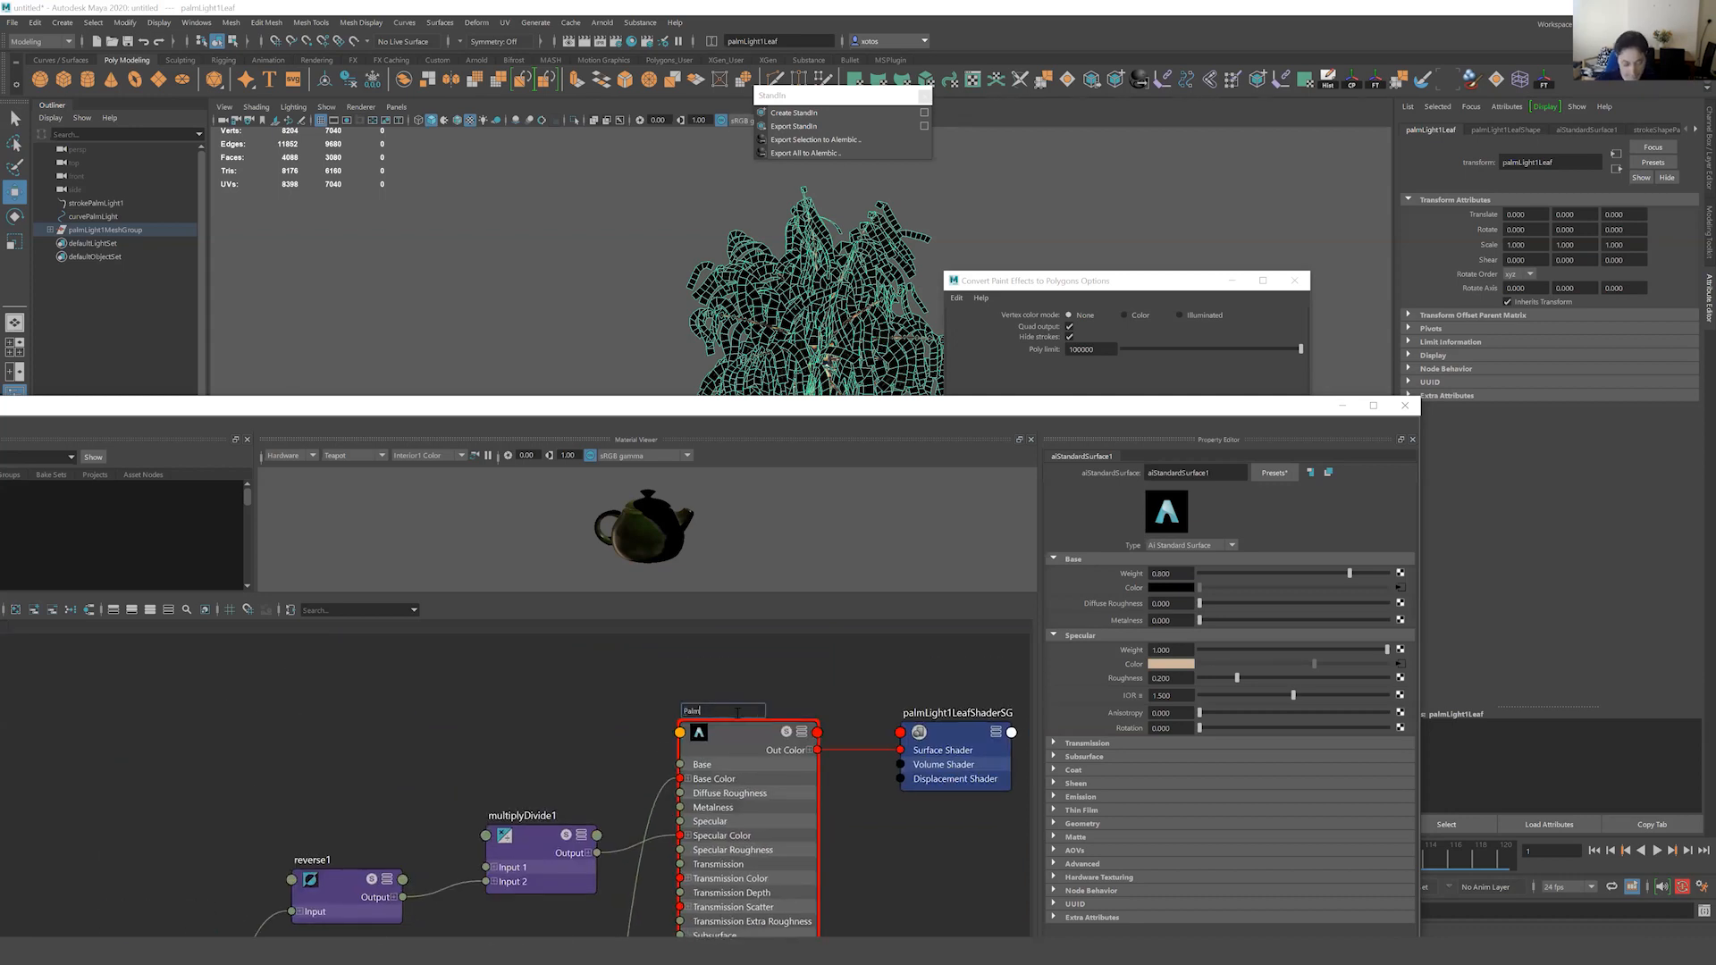
pyautogui.write('almleave')
pyautogui.press('Return')
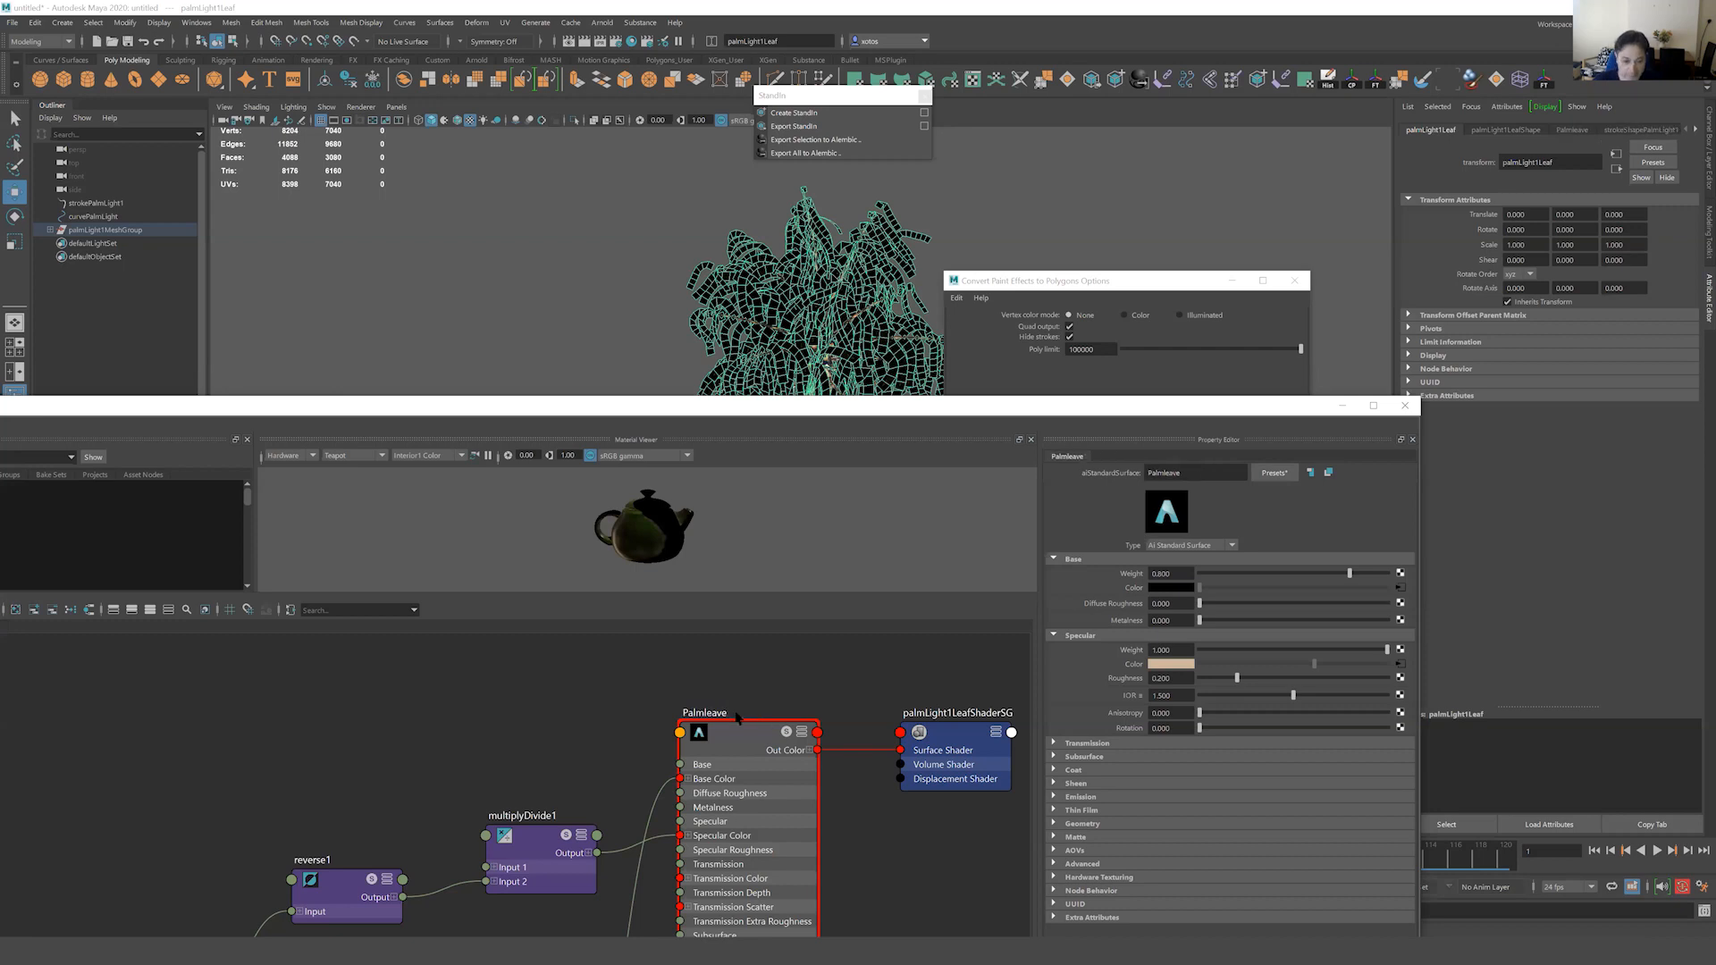
pyautogui.click(735, 732)
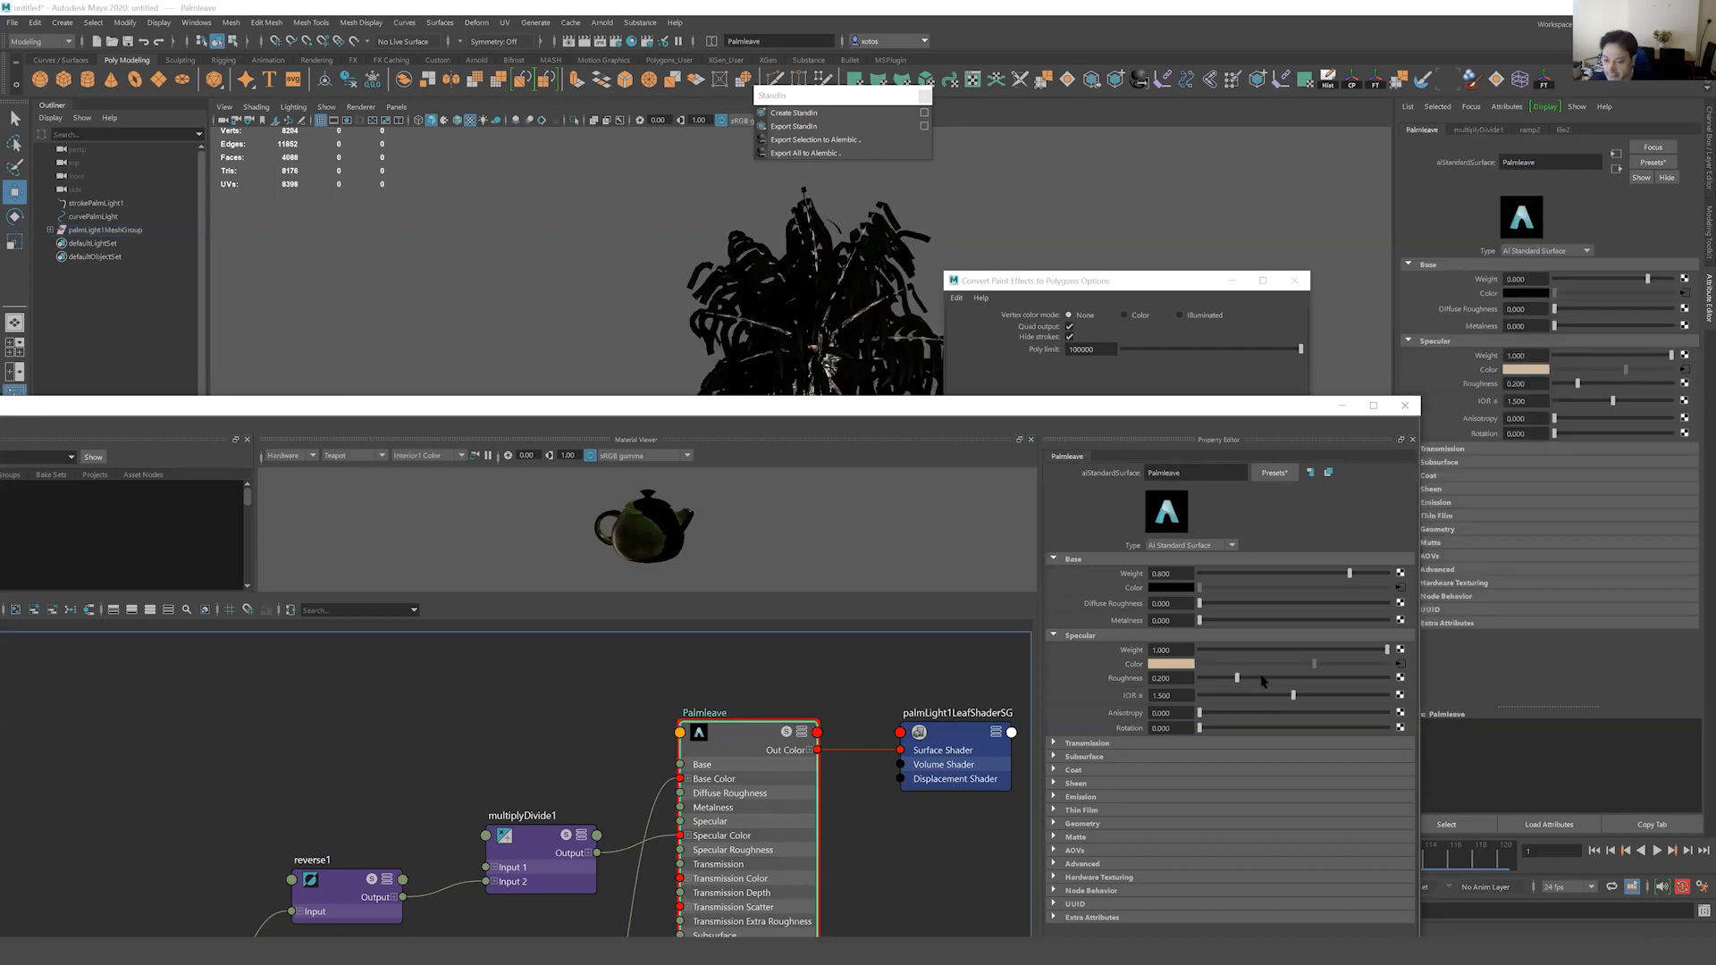
pyautogui.moveTo(1296, 683); pyautogui.dragTo(1328, 684)
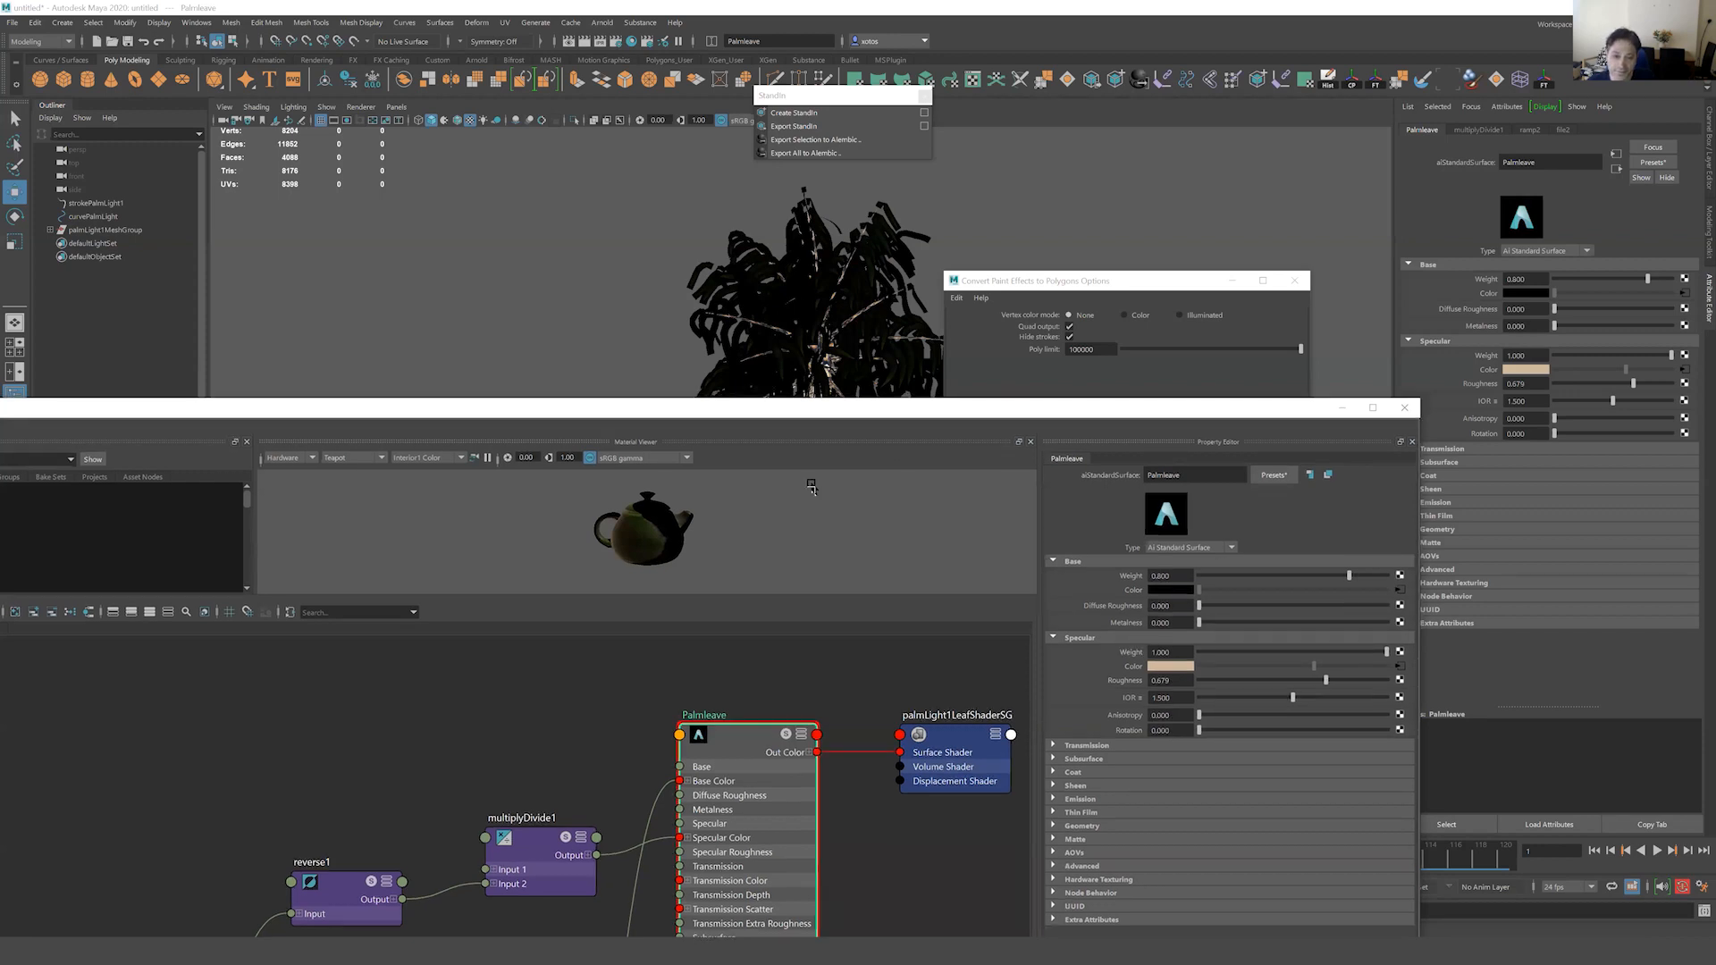
# Graph the material network of the trunk mesh palmLight1Main in the Hypershade and select palmLight1Shader.
pyautogui.moveTo(899, 413); pyautogui.dragTo(705, 543)
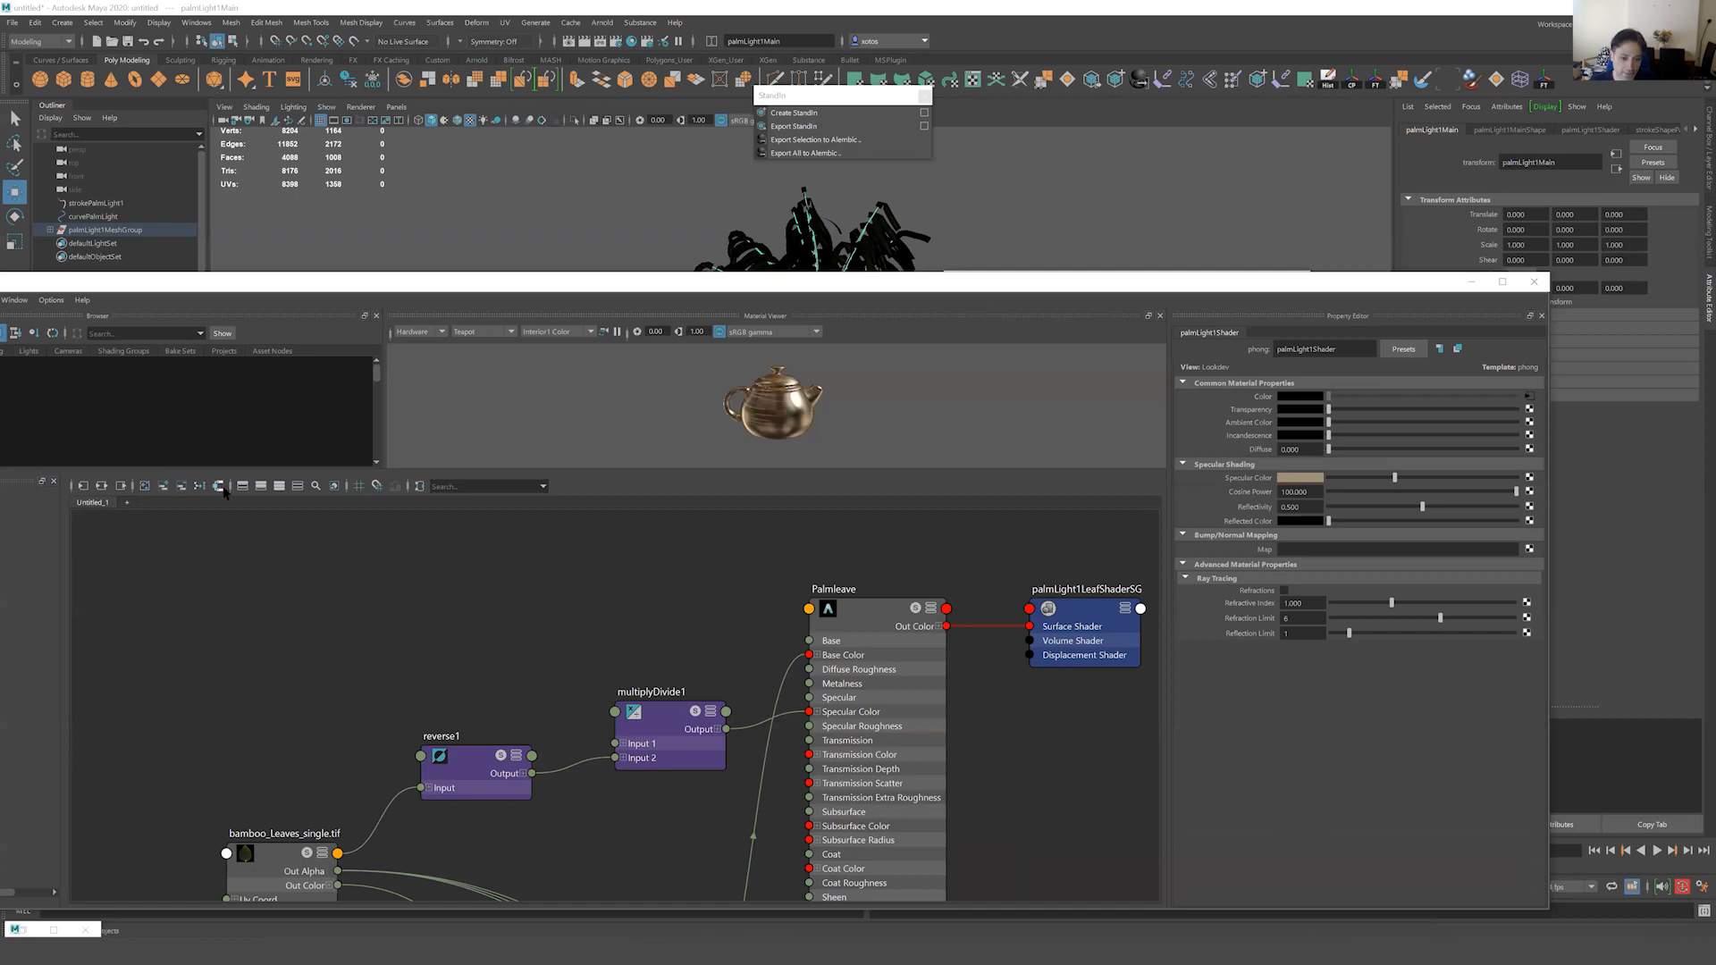
pyautogui.click(219, 487)
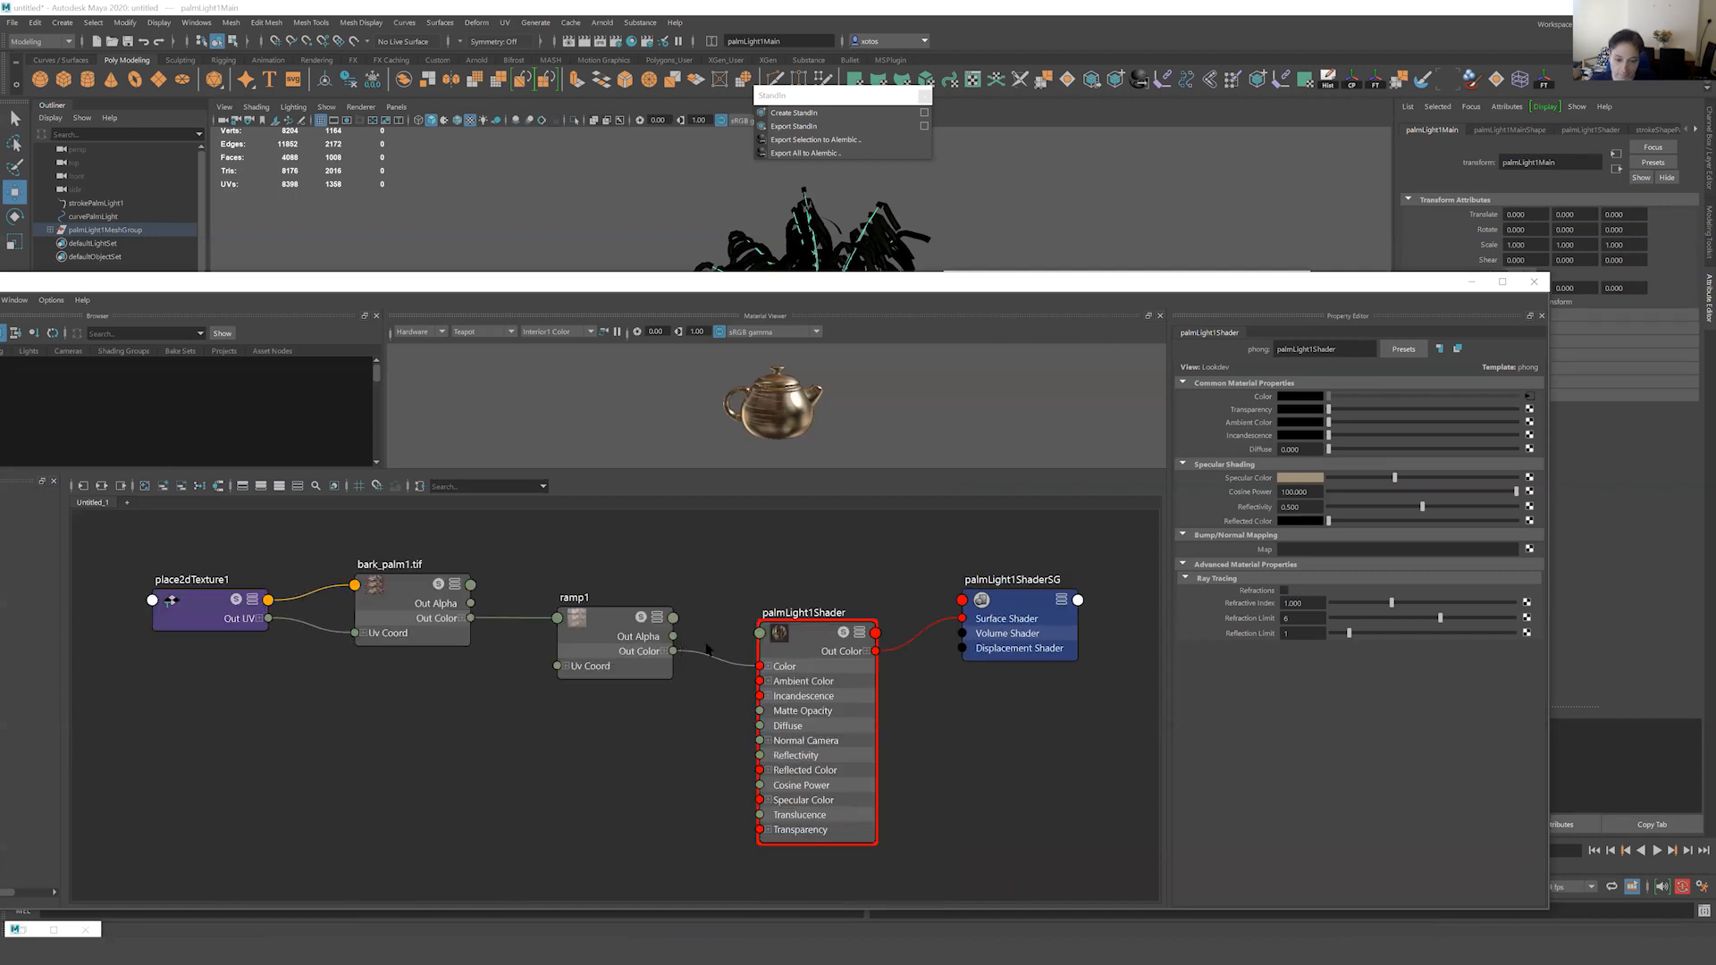
pyautogui.click(808, 636)
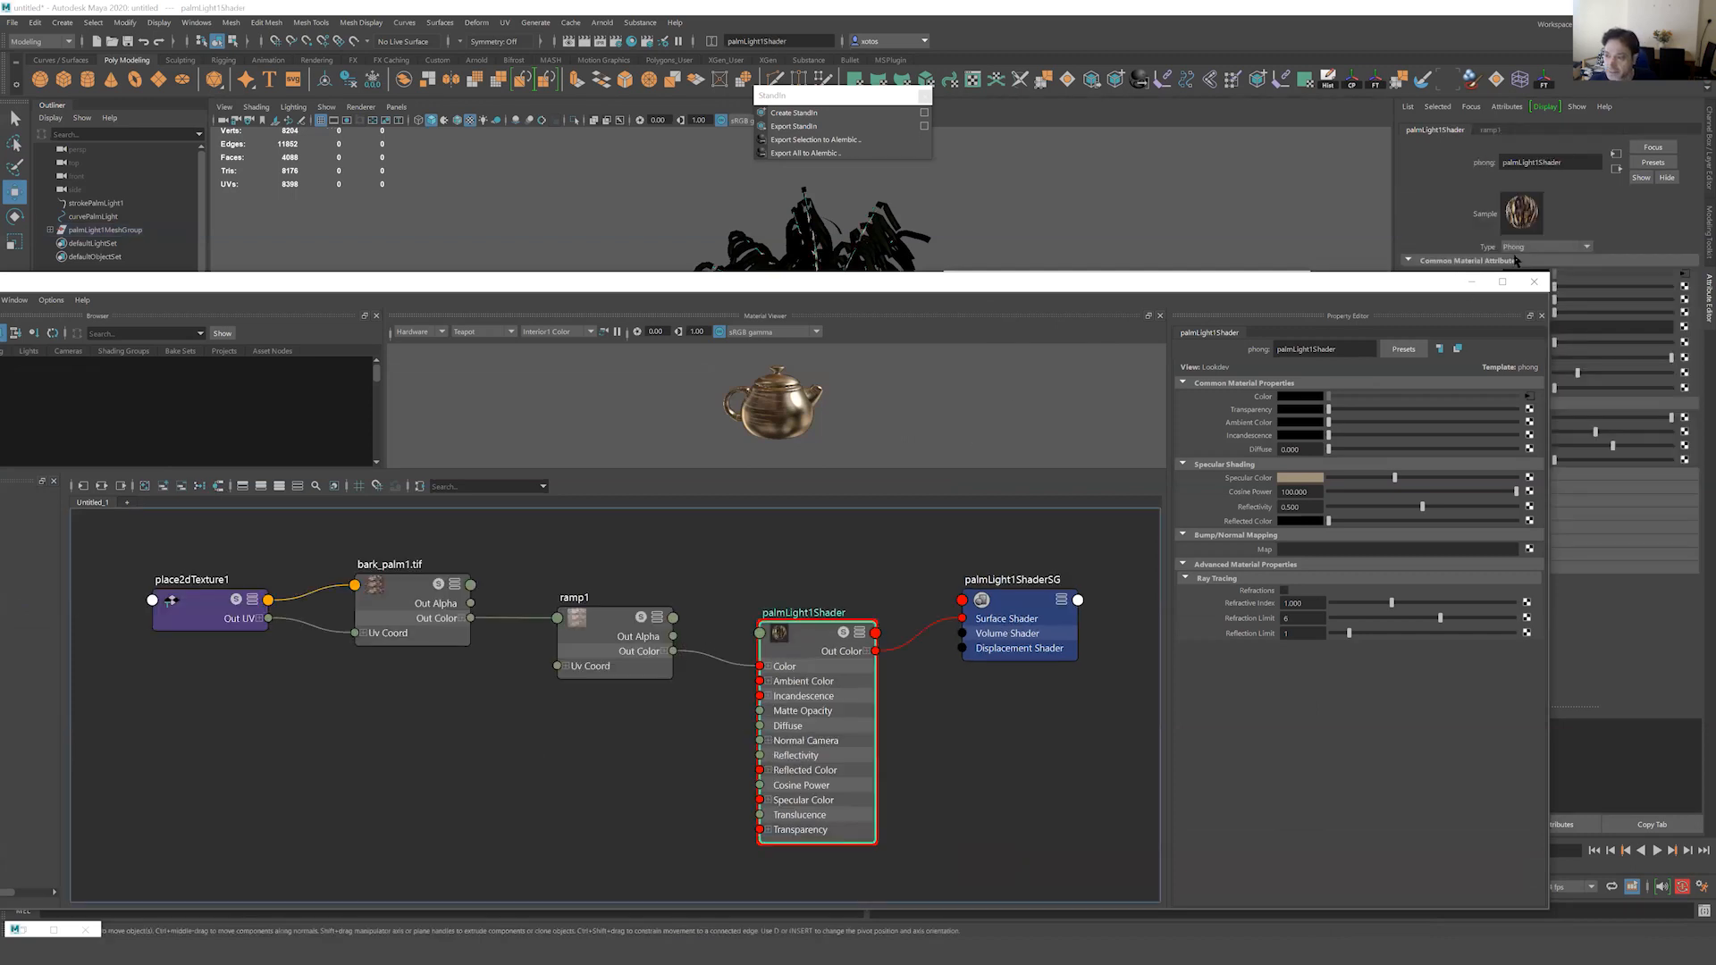
# Change palmLight1Shader's type to Ai Standard Surface and connect ramp1 to its base color.
pyautogui.click(1519, 248)
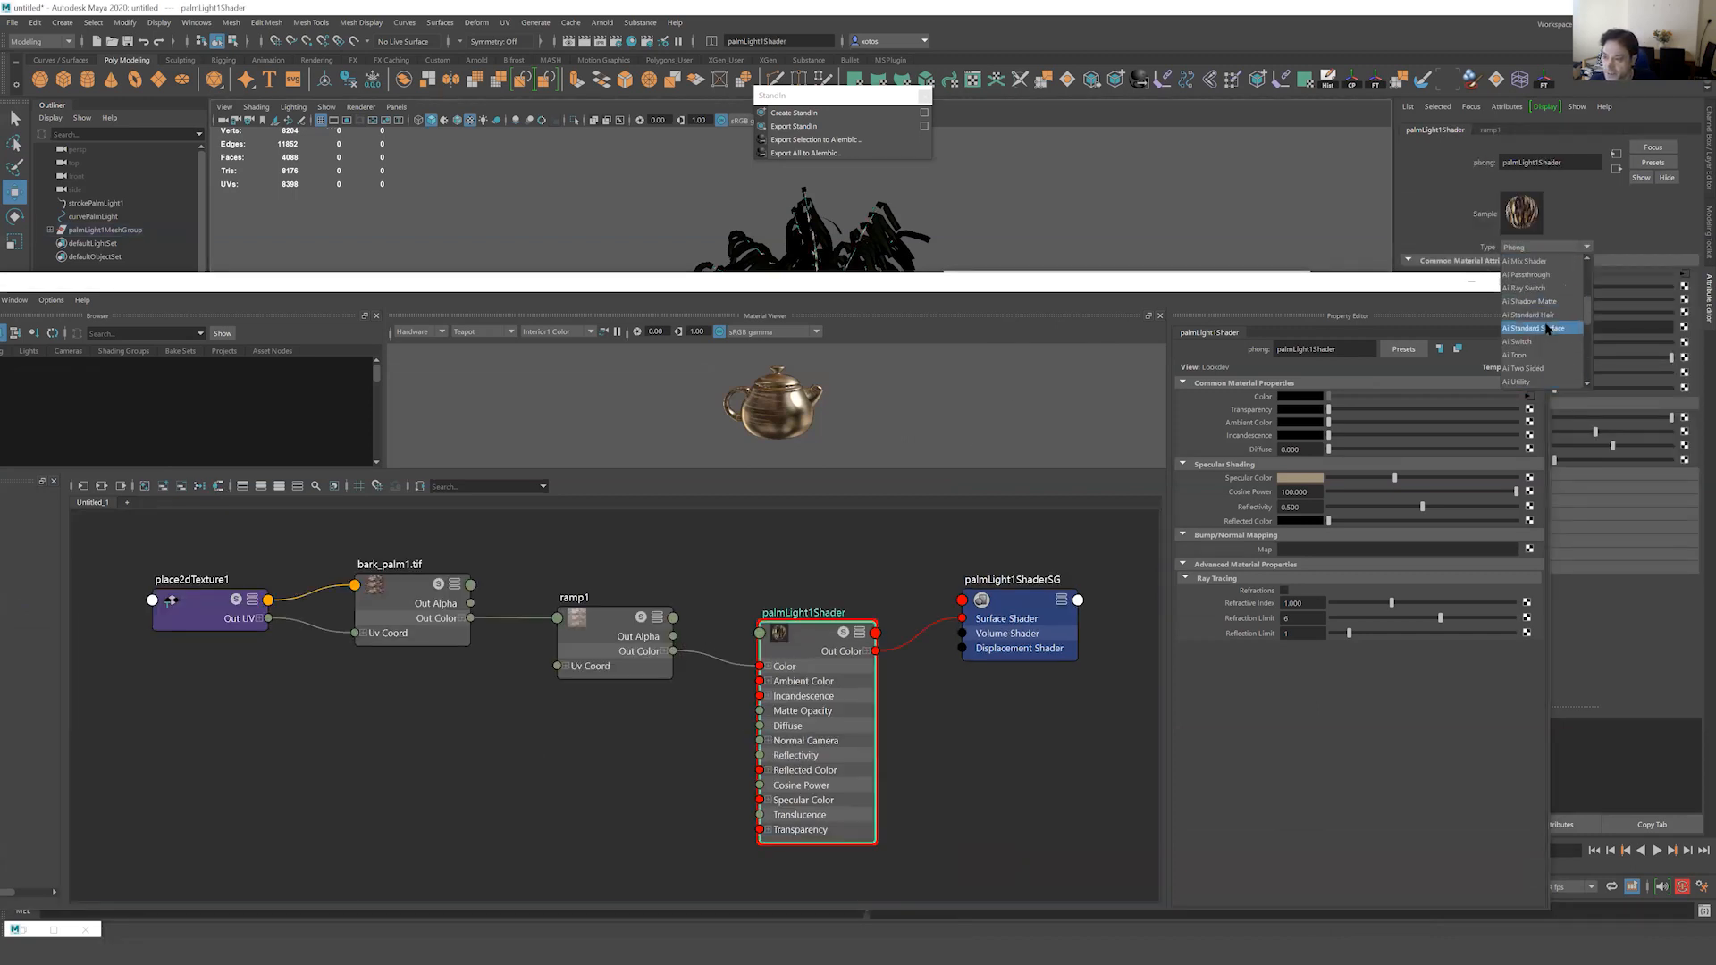
pyautogui.click(1534, 328)
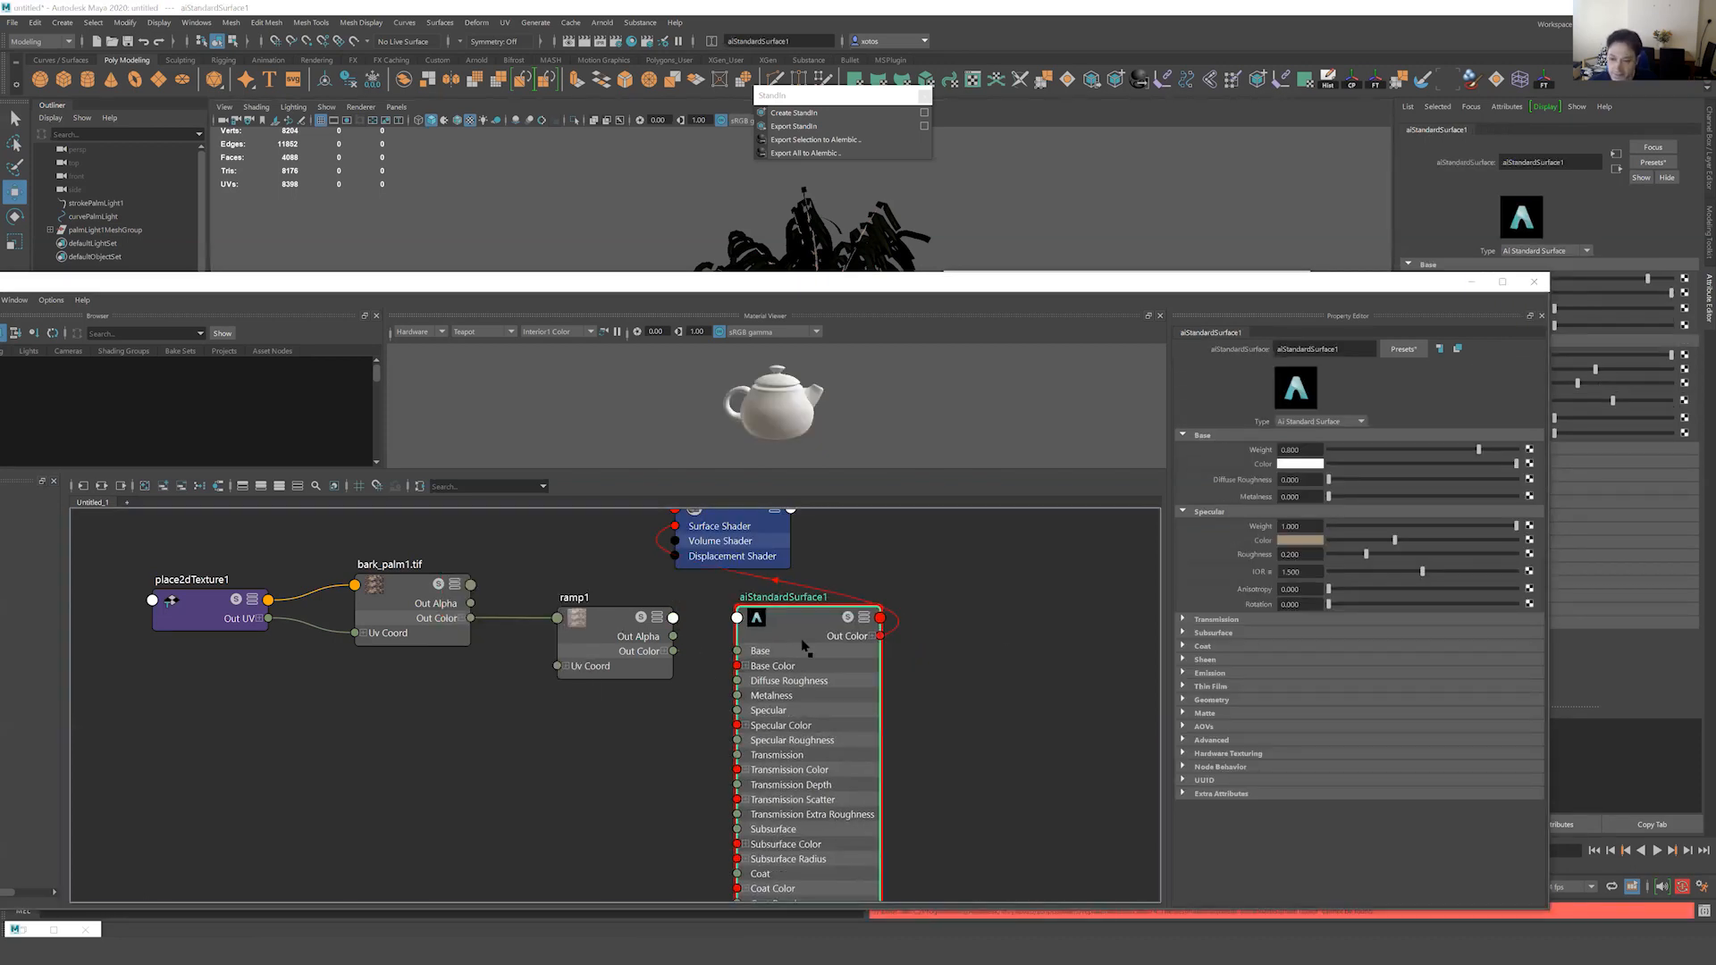
pyautogui.moveTo(1215, 536); pyautogui.dragTo(1278, 467, button='middle')
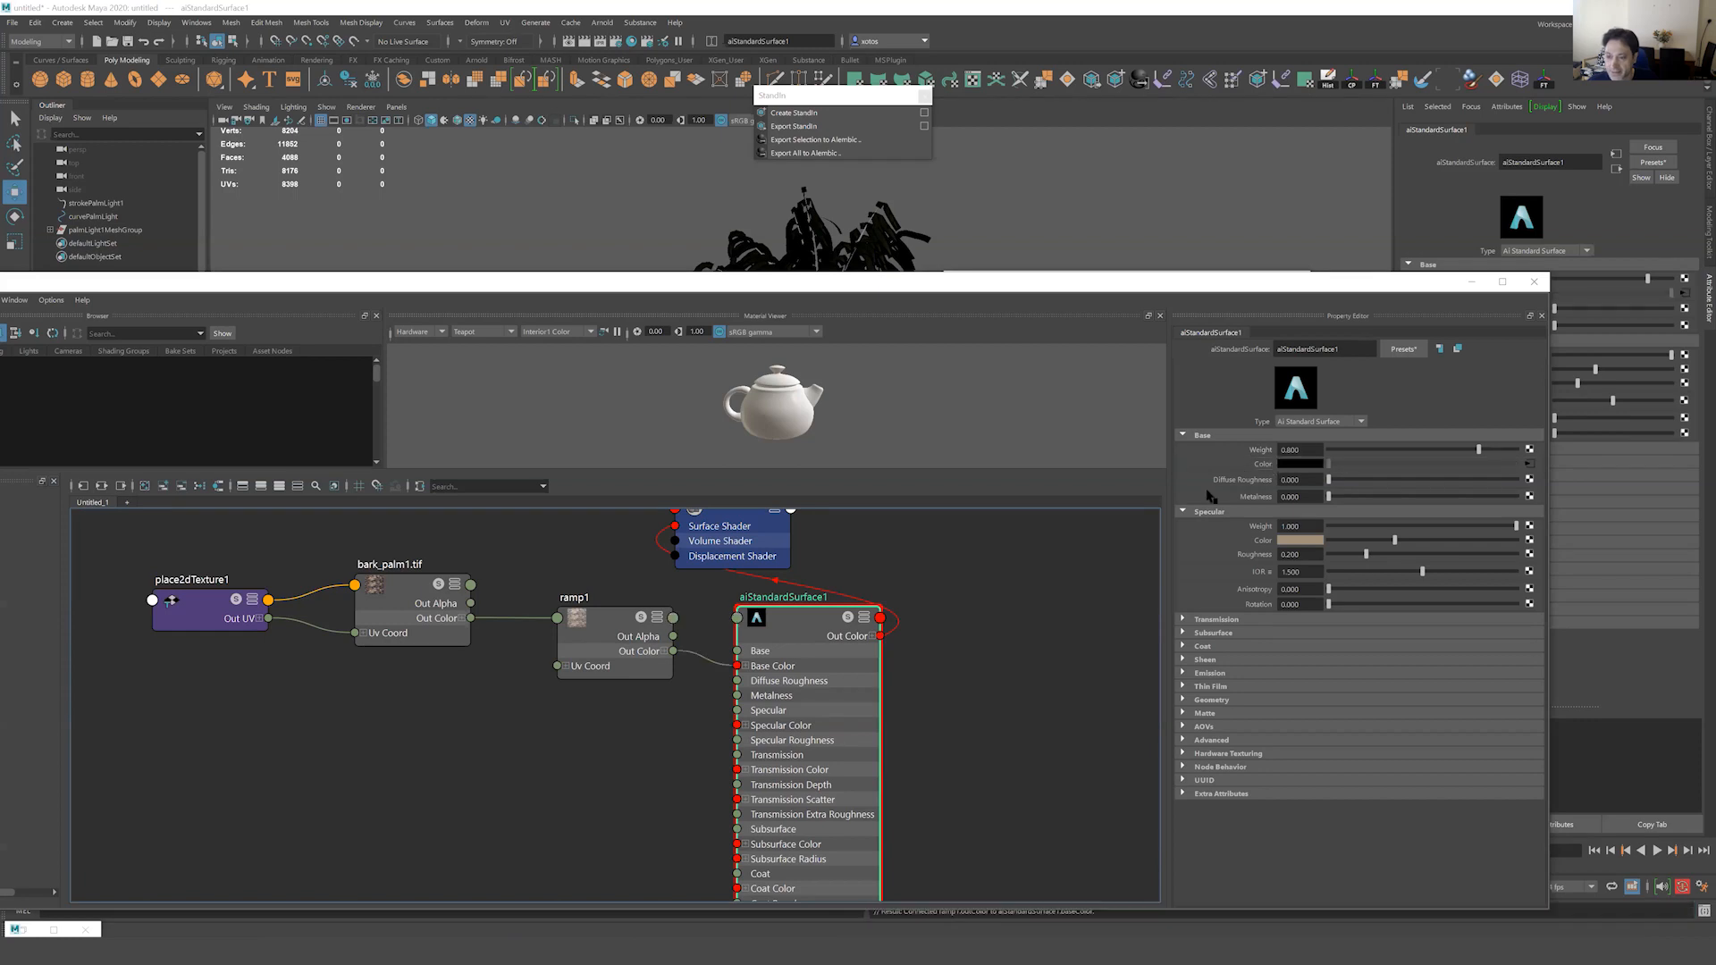
# Select the palm's trunk and leaf meshes together in the viewport and minimize the Hypershade.
pyautogui.moveTo(860, 296); pyautogui.dragTo(844, 693)
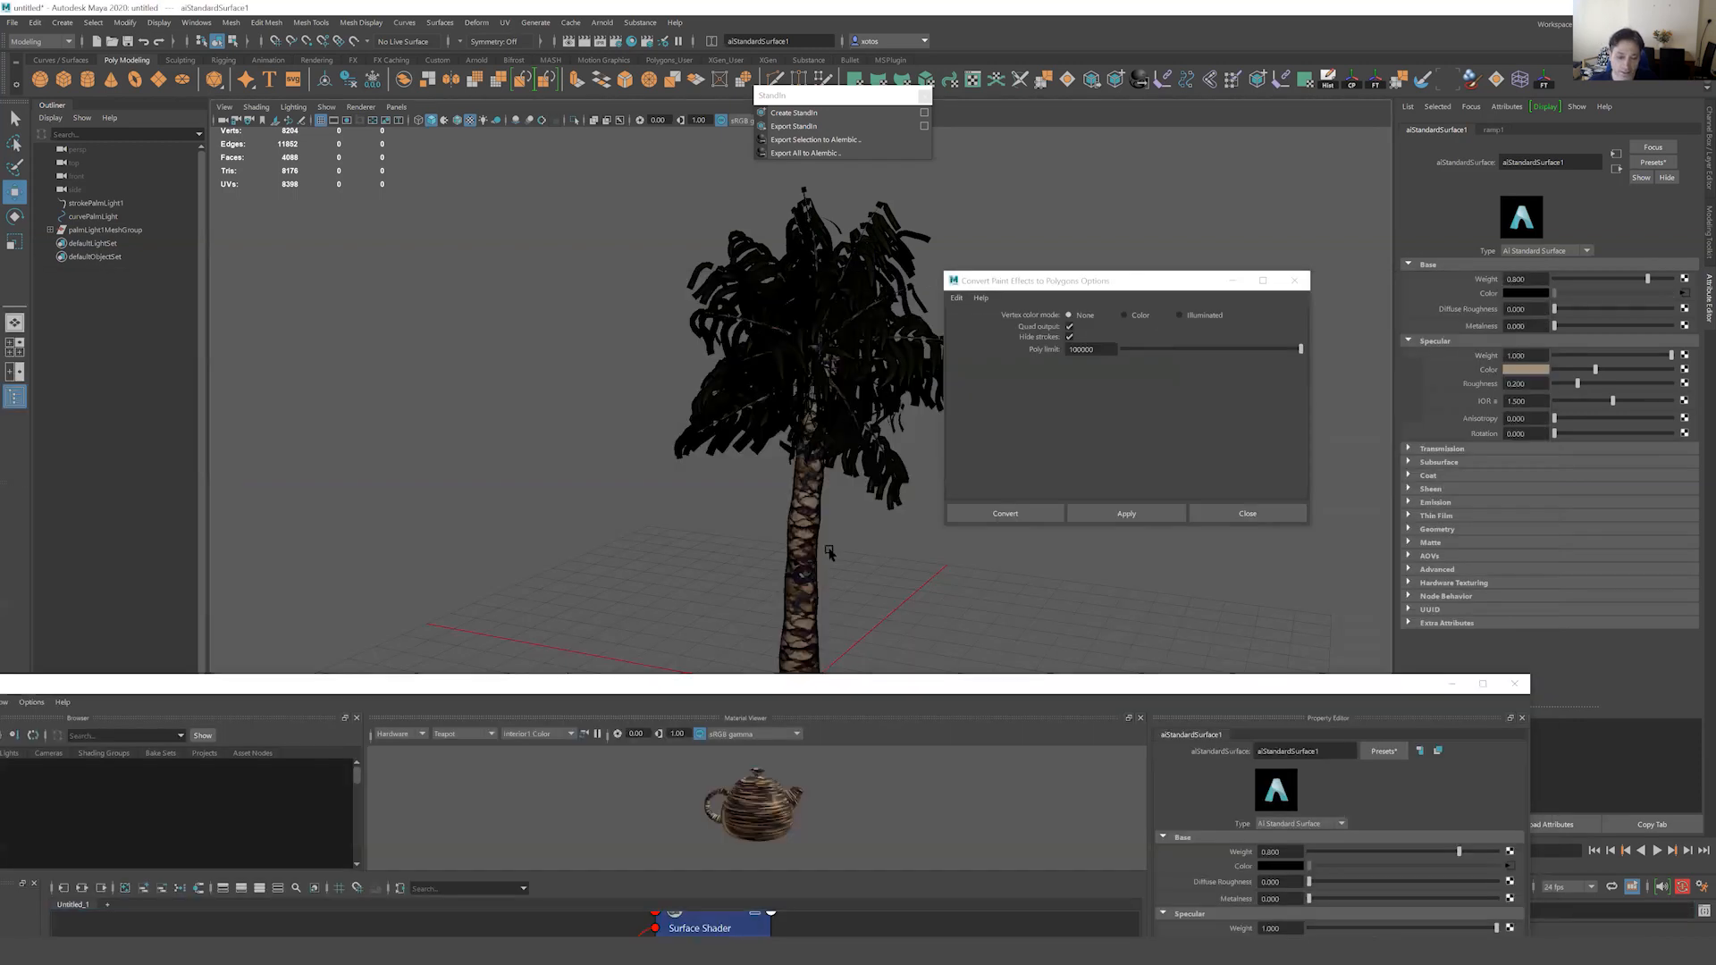
pyautogui.click(815, 572)
pyautogui.keyDown('alt'); pyautogui.moveTo(883, 478); pyautogui.dragTo(885, 467); pyautogui.keyUp('alt')
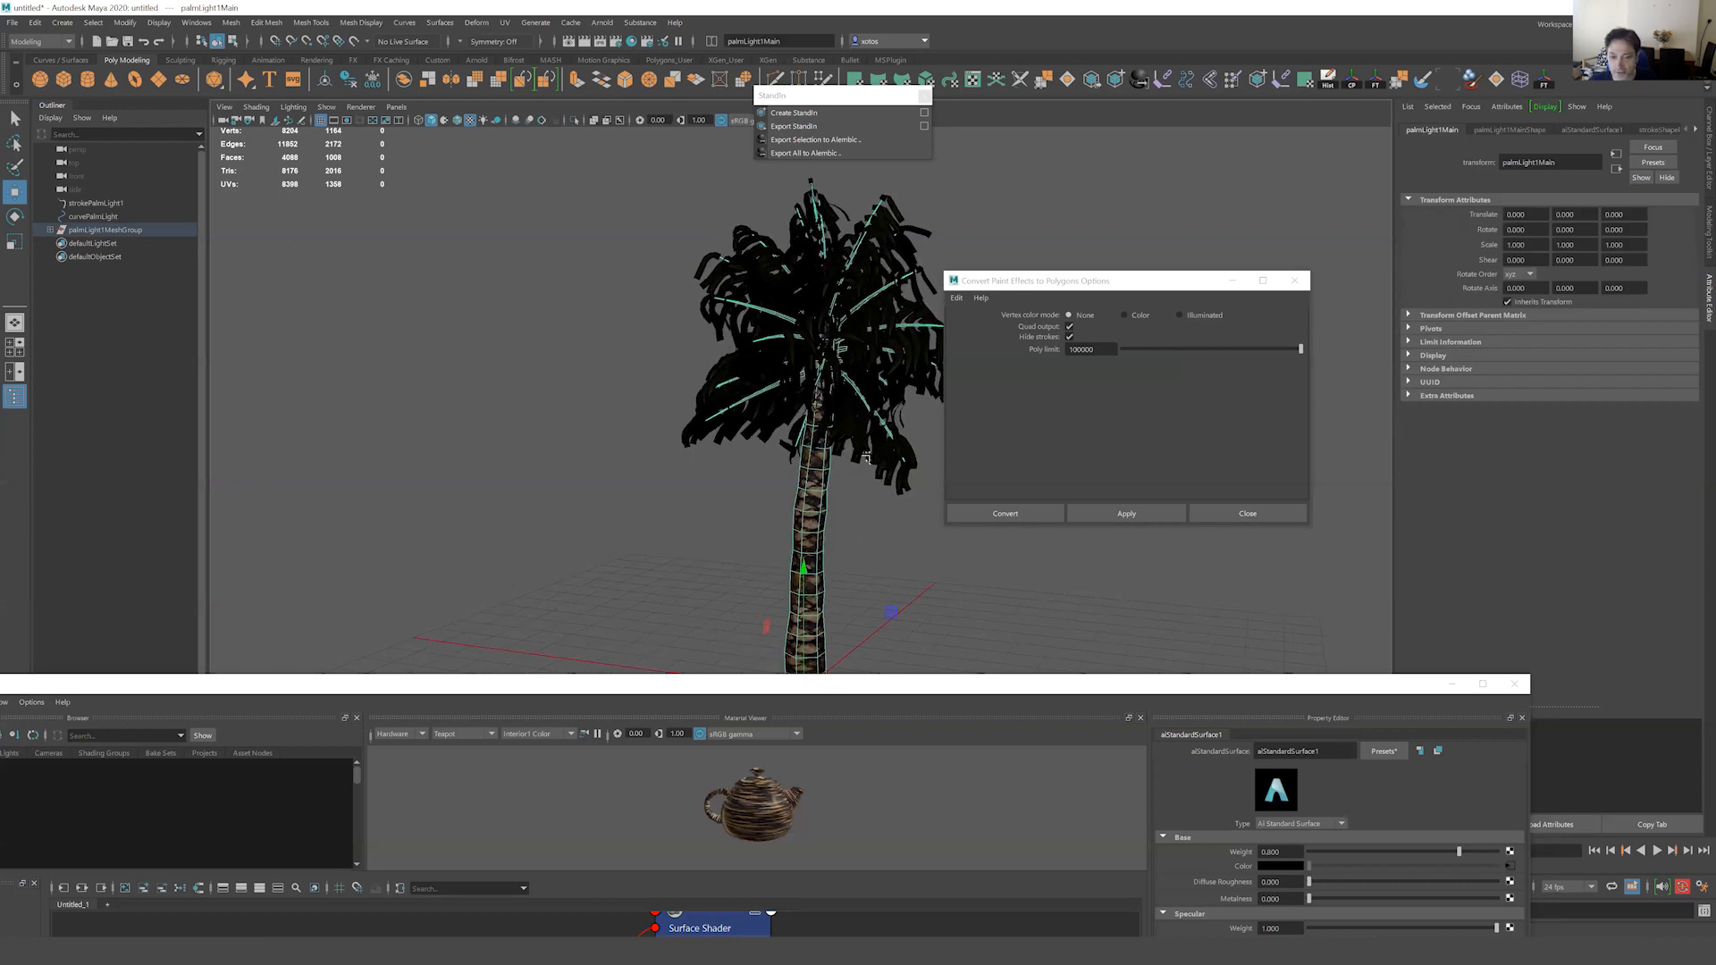
pyautogui.keyDown('alt'); pyautogui.moveTo(835, 420); pyautogui.dragTo(811, 394, button='middle'); pyautogui.keyUp('alt')
pyautogui.keyDown('shift'); pyautogui.click(828, 441); pyautogui.keyUp('shift')
pyautogui.keyDown('alt'); pyautogui.moveTo(827, 442); pyautogui.dragTo(838, 445); pyautogui.keyUp('alt')
pyautogui.keyDown('alt'); pyautogui.moveTo(838, 445); pyautogui.dragTo(819, 448, button='middle'); pyautogui.keyUp('alt')
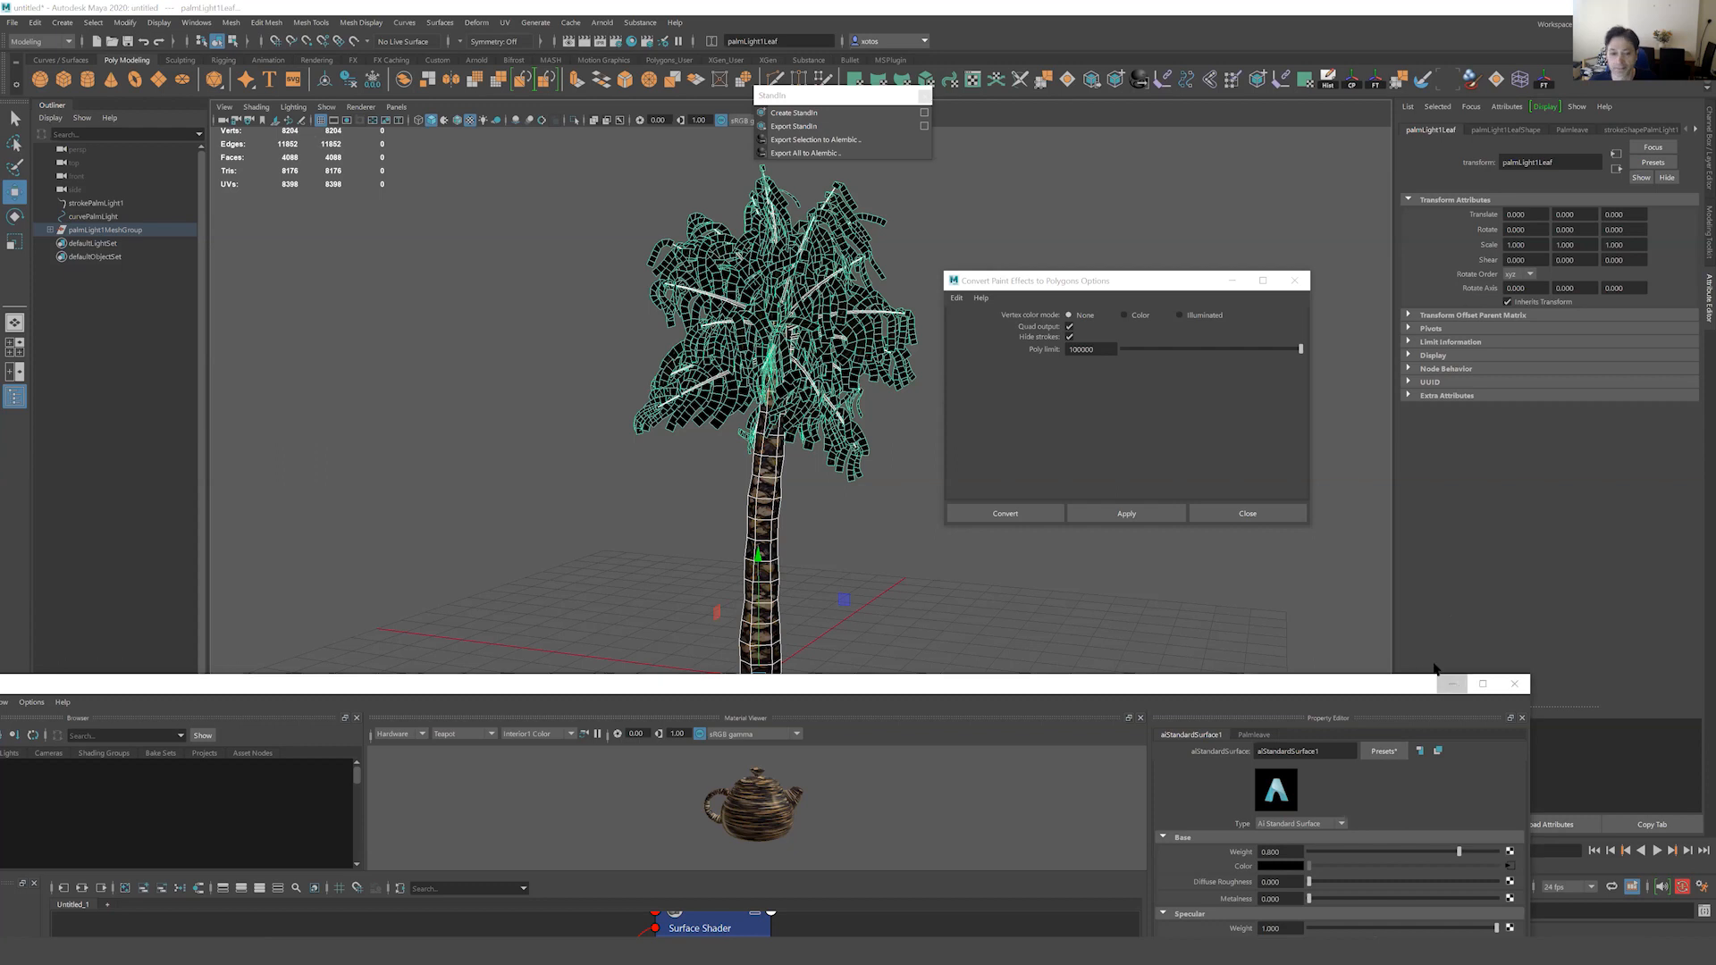
pyautogui.click(1454, 684)
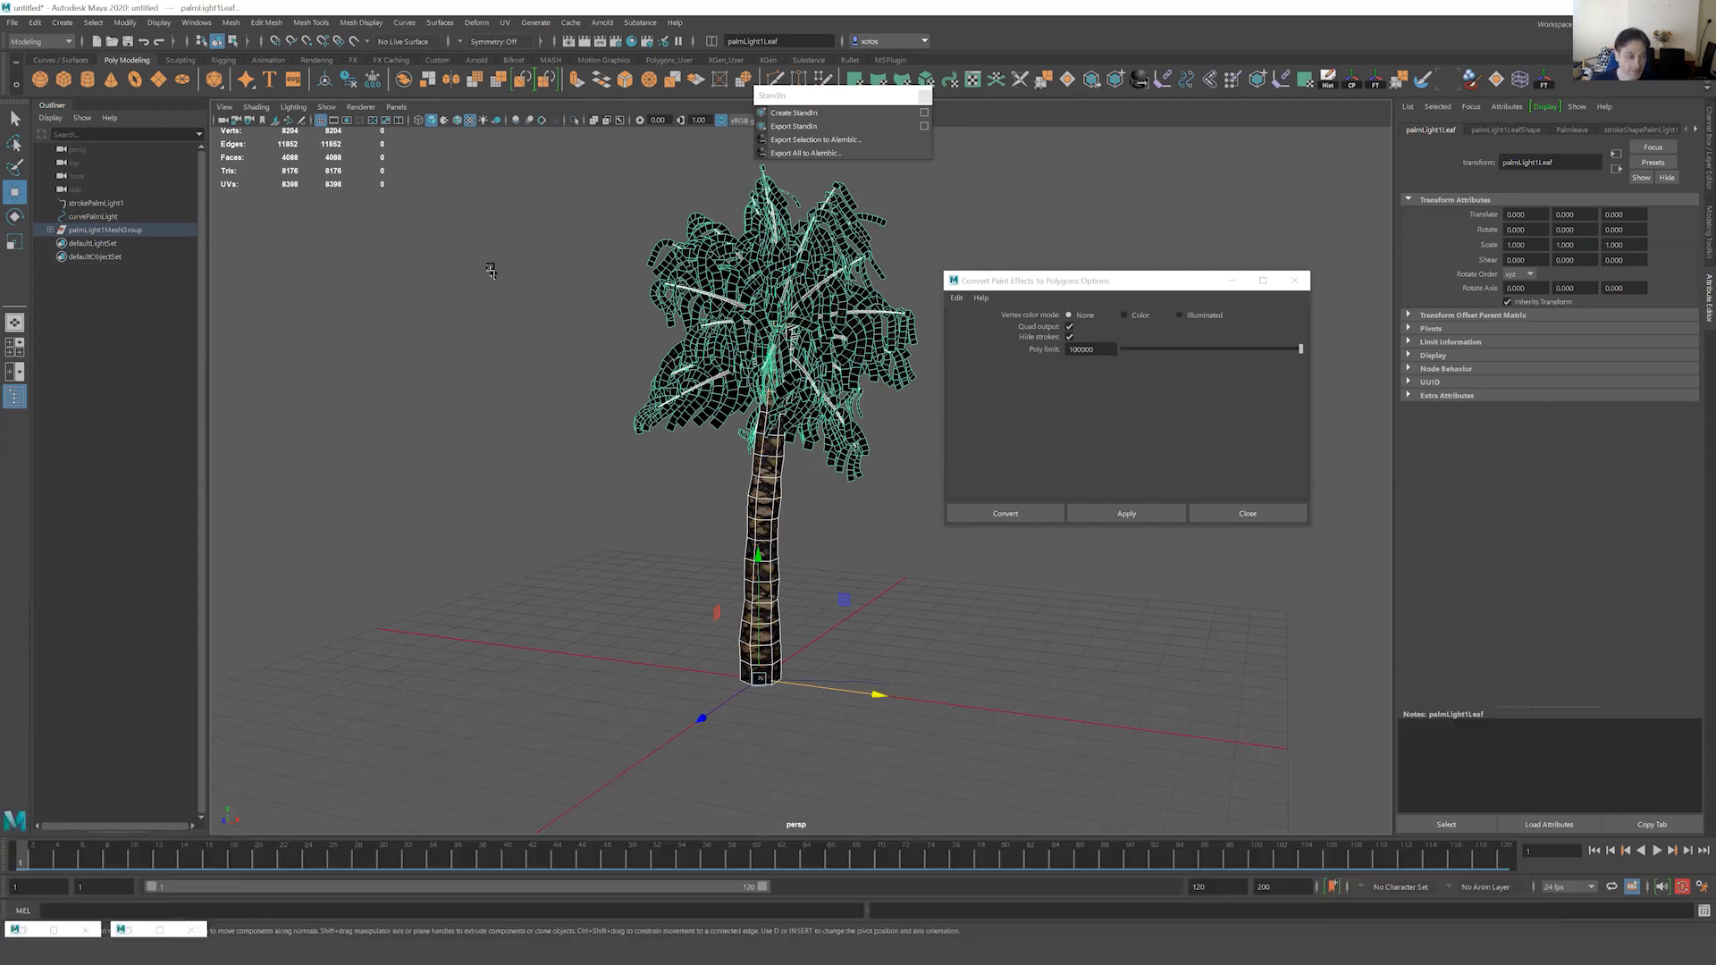
# Save the scene in the DMP_BLOG folder as Palmtree_Paintbrush_convertedtoPoly2.mb.
pyautogui.click(12, 22)
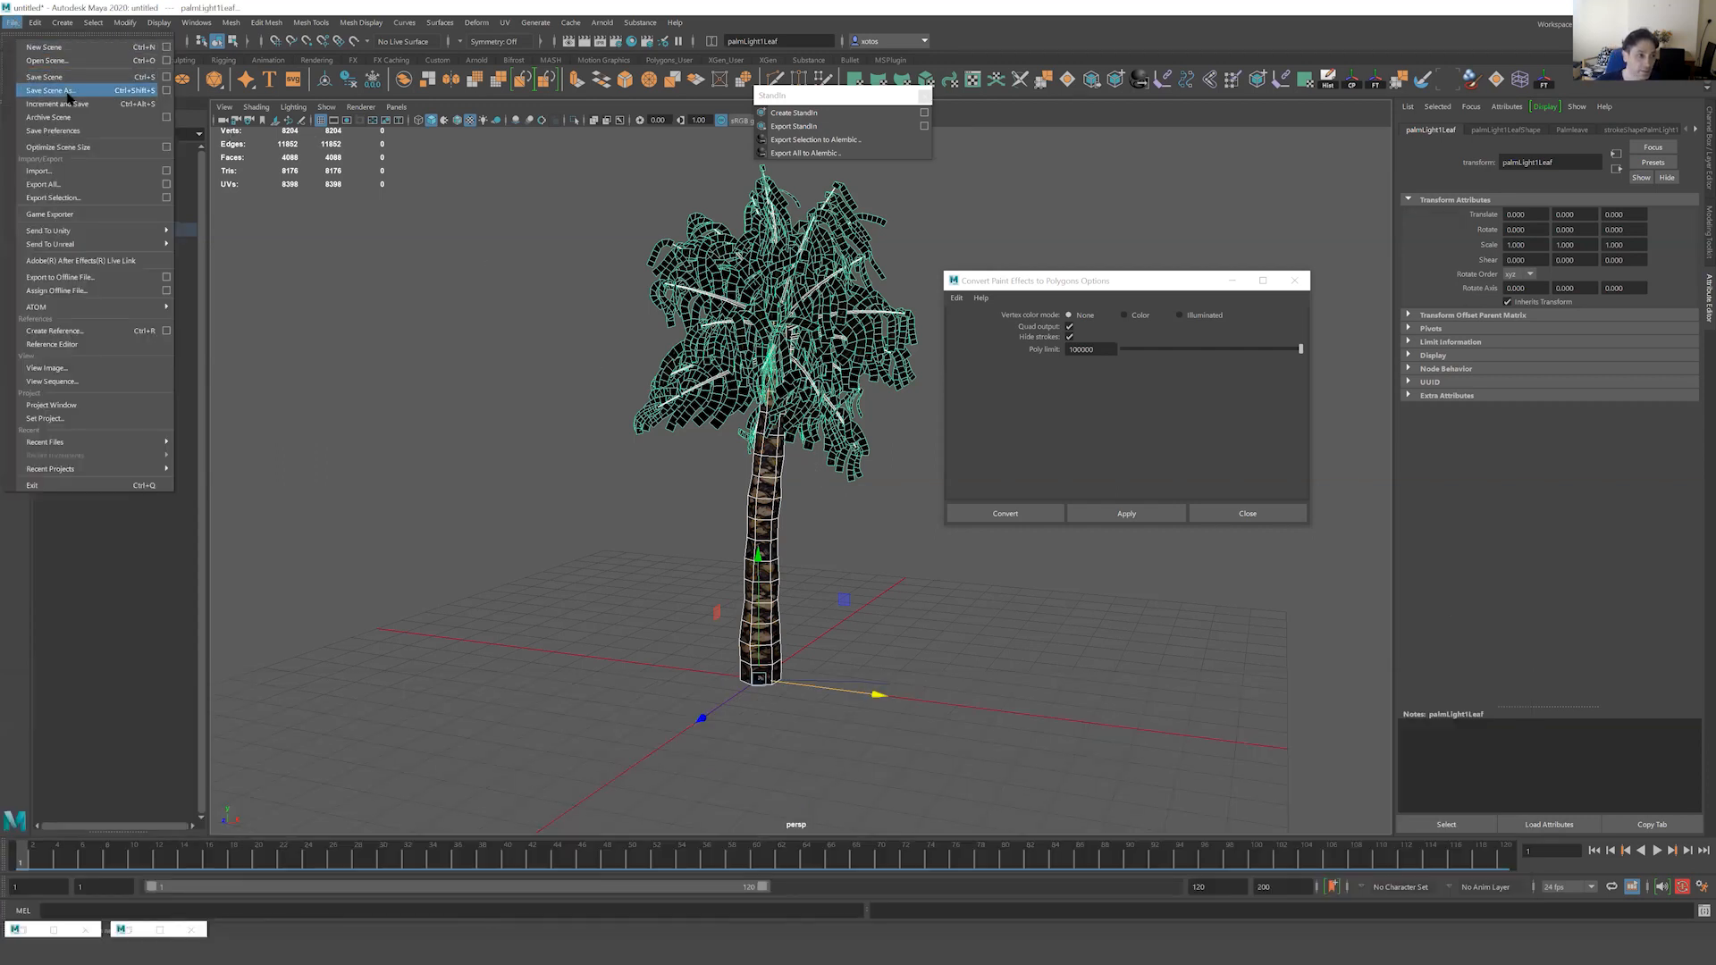
pyautogui.click(67, 90)
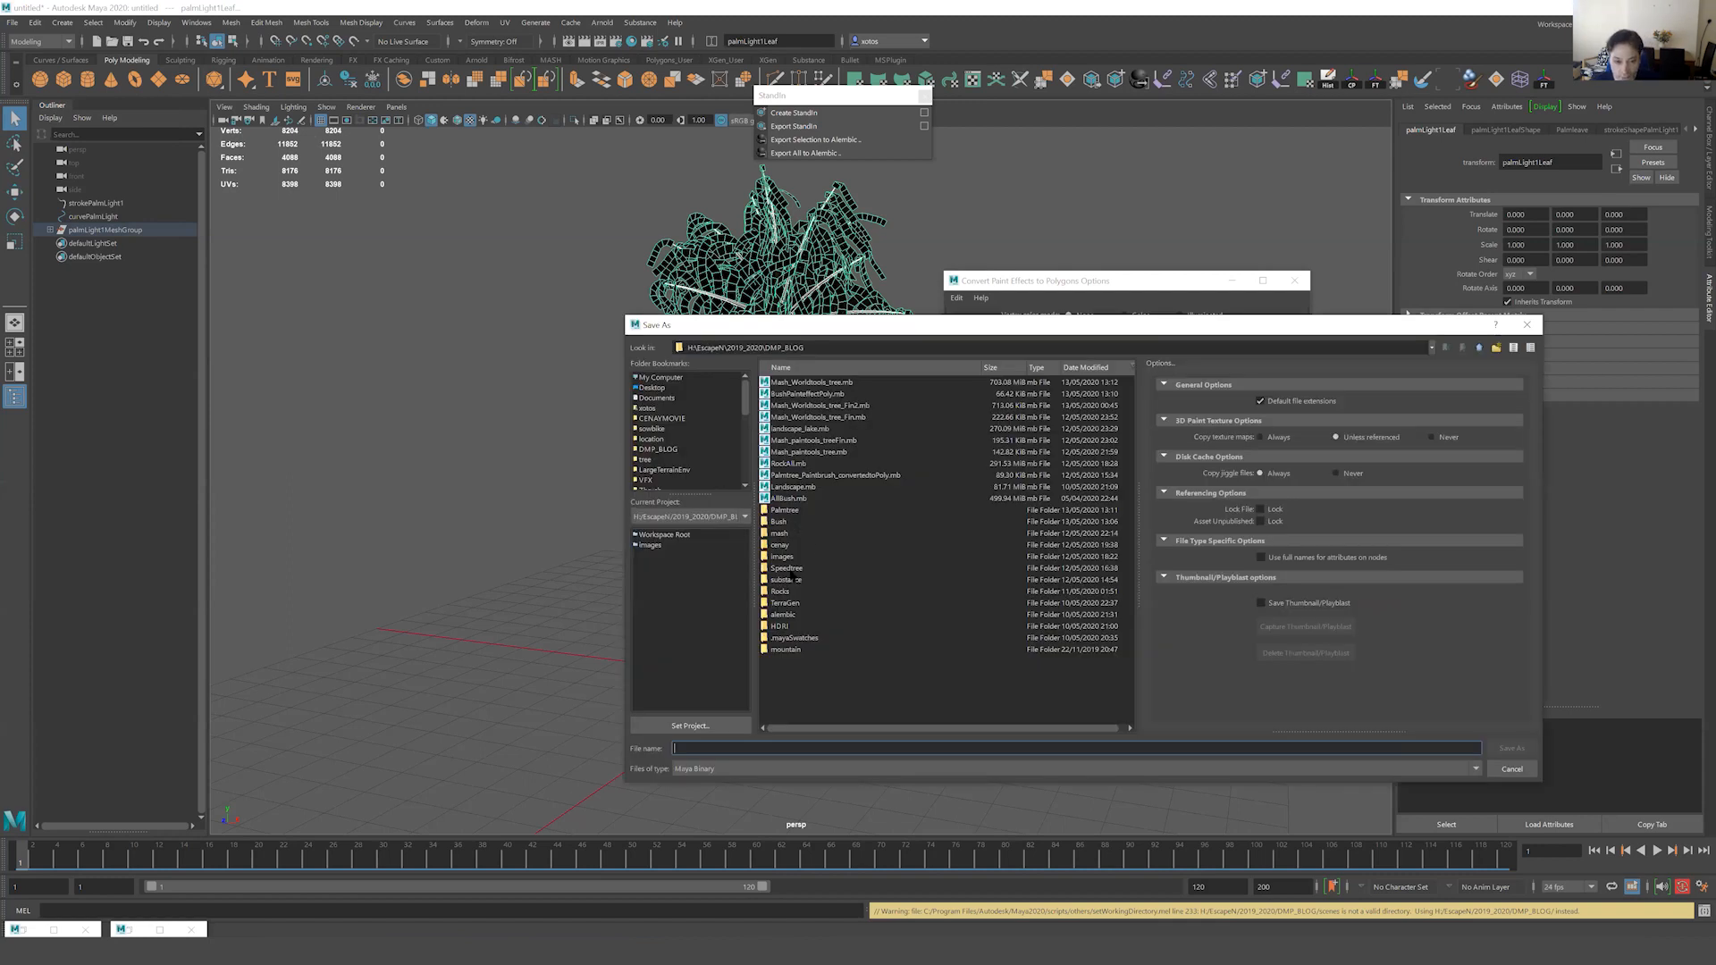
pyautogui.click(801, 475)
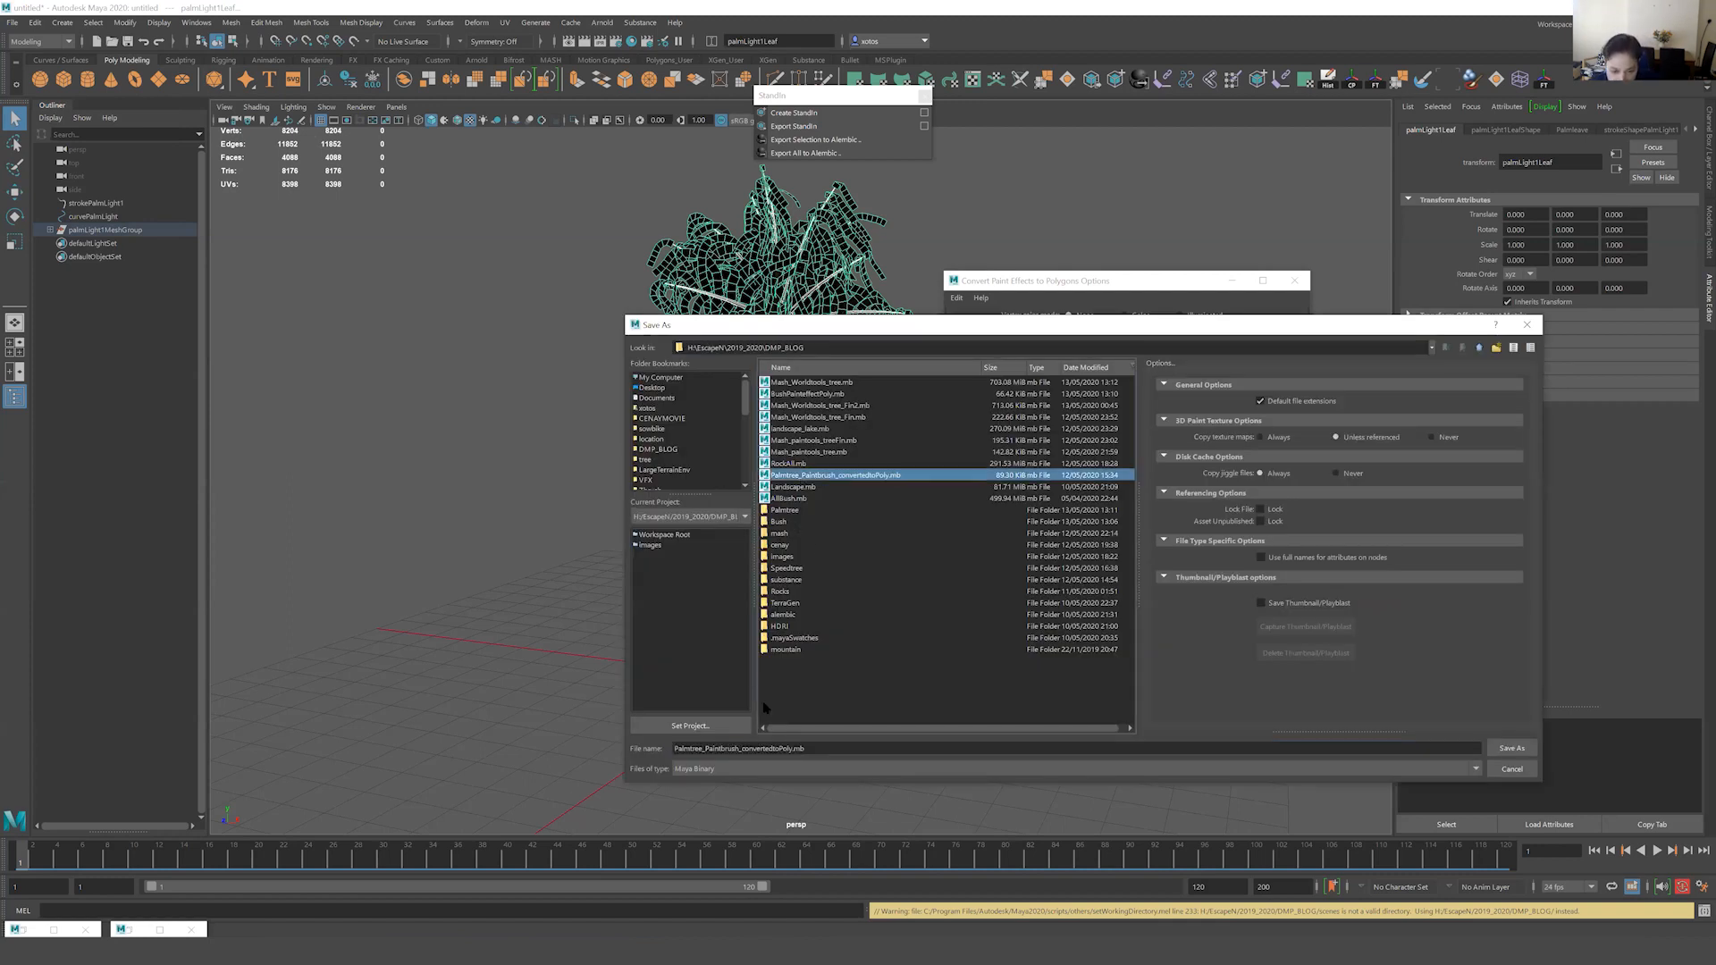
pyautogui.click(802, 749)
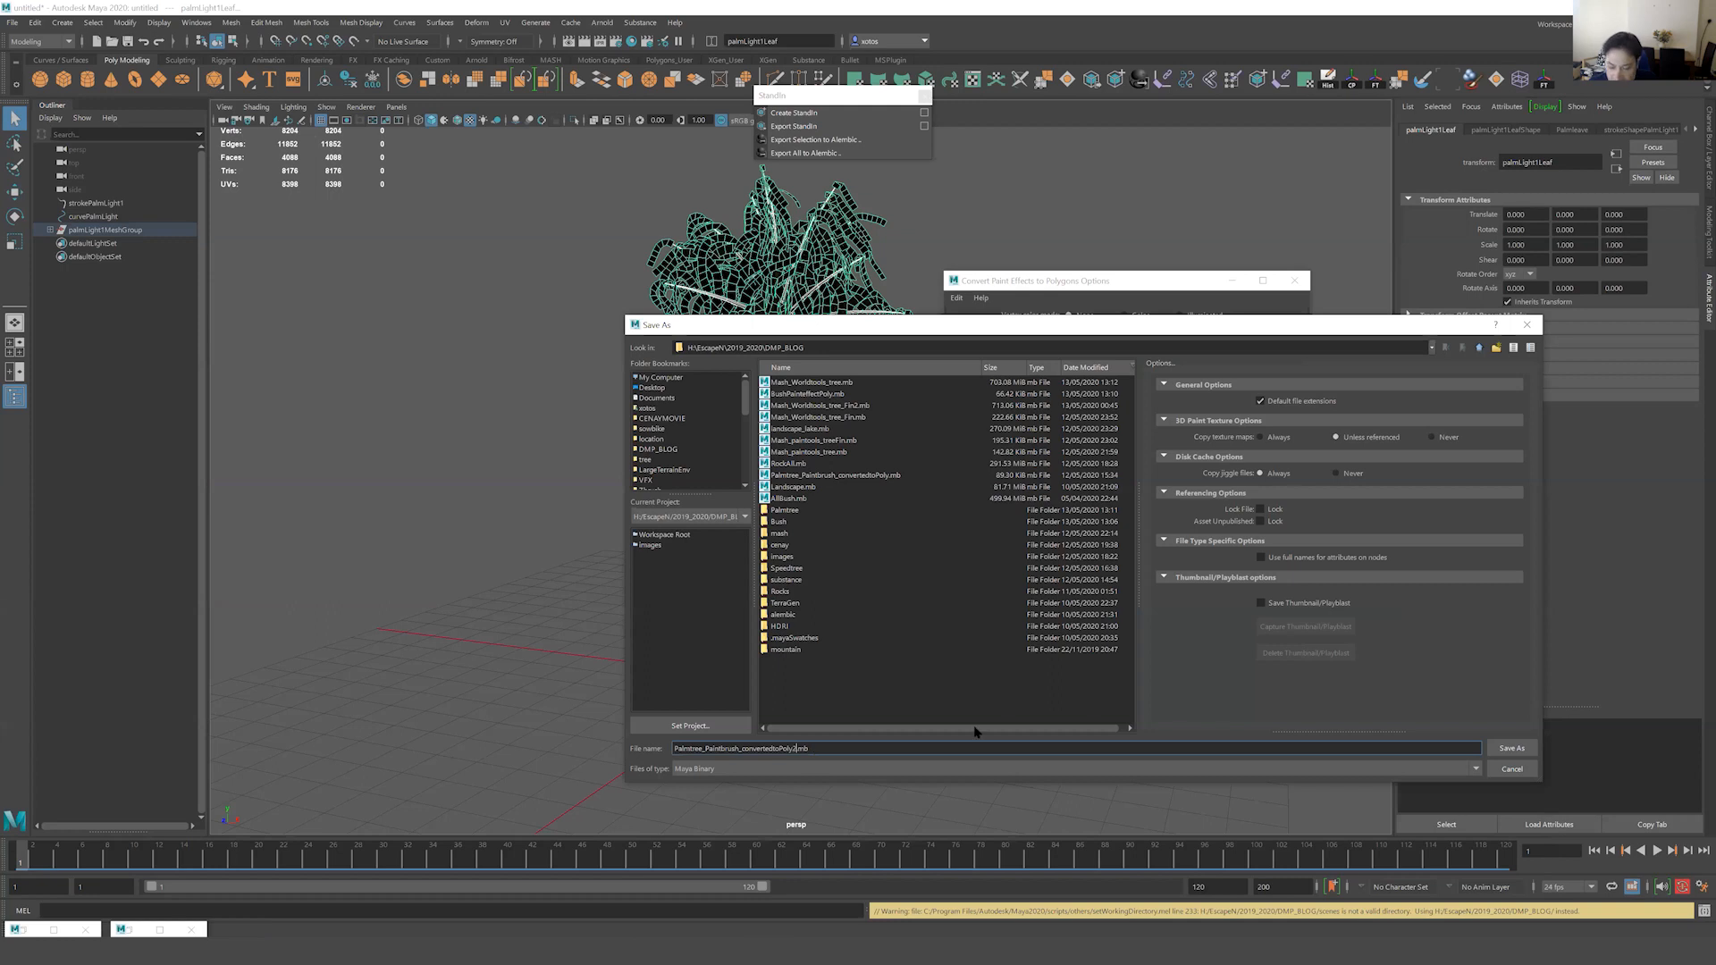
pyautogui.click(1511, 748)
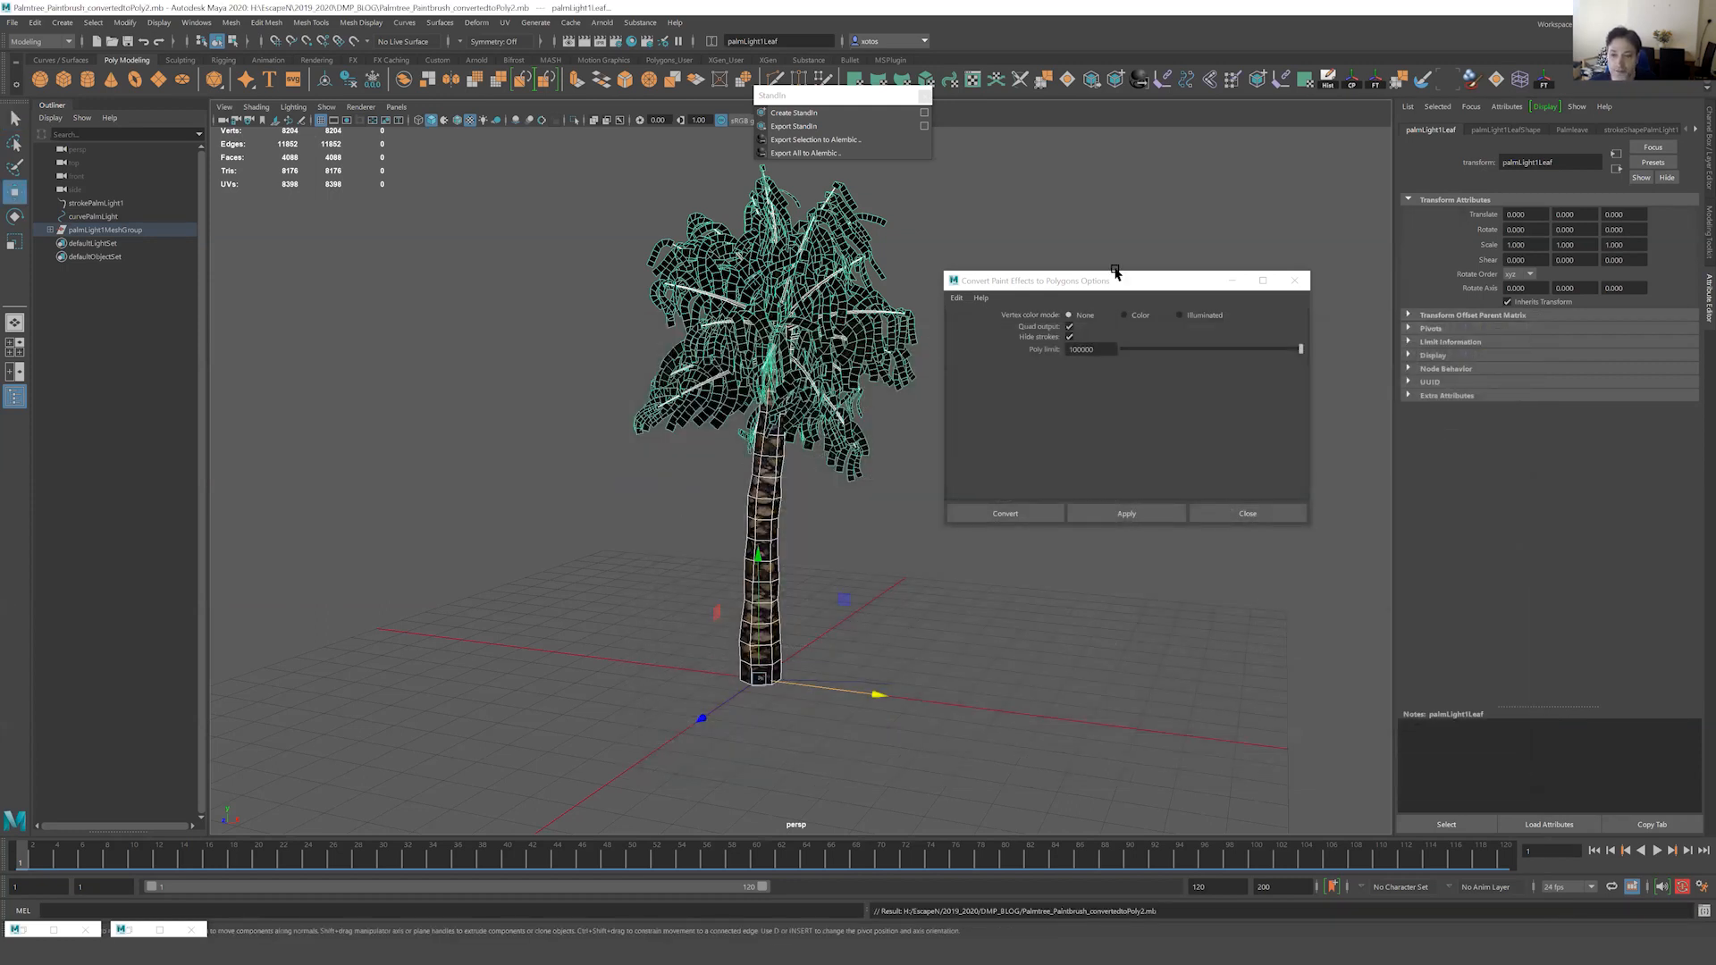
# Move the Paint Effects conversion options window off the palm and restore the Maya window to a smaller size.
pyautogui.moveTo(1091, 283); pyautogui.dragTo(1129, 297)
pyautogui.keyDown('alt'); pyautogui.moveTo(898, 379); pyautogui.dragTo(919, 180); pyautogui.keyUp('alt')
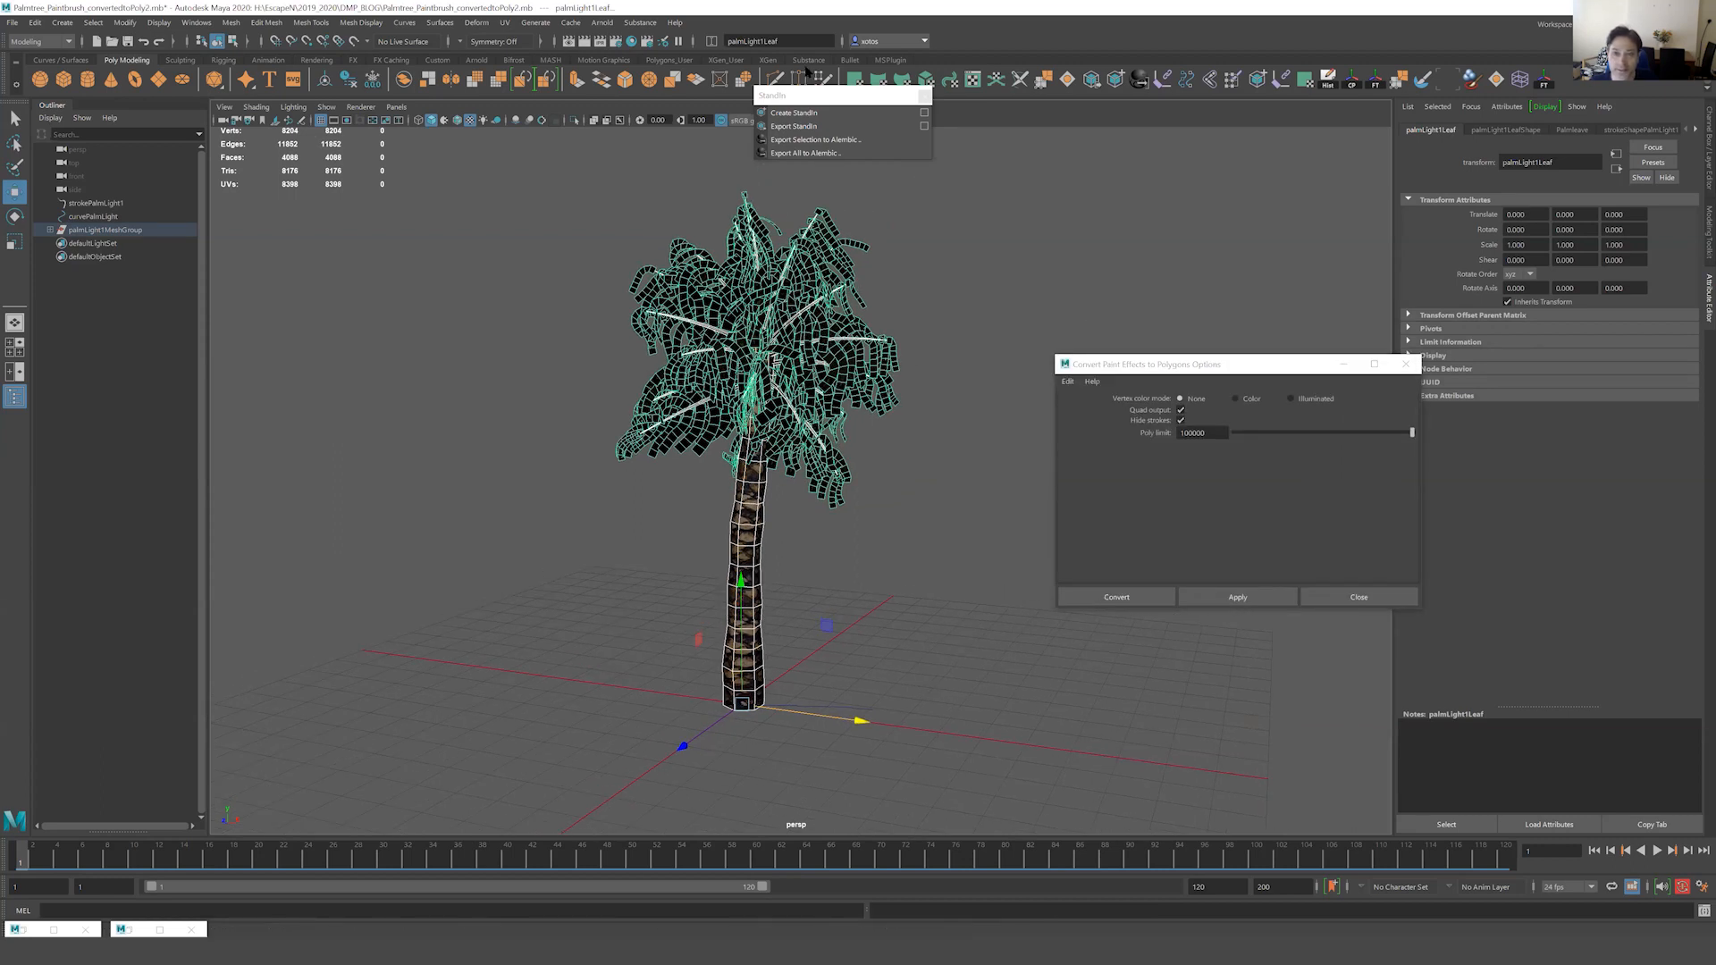
pyautogui.press('super+Down')
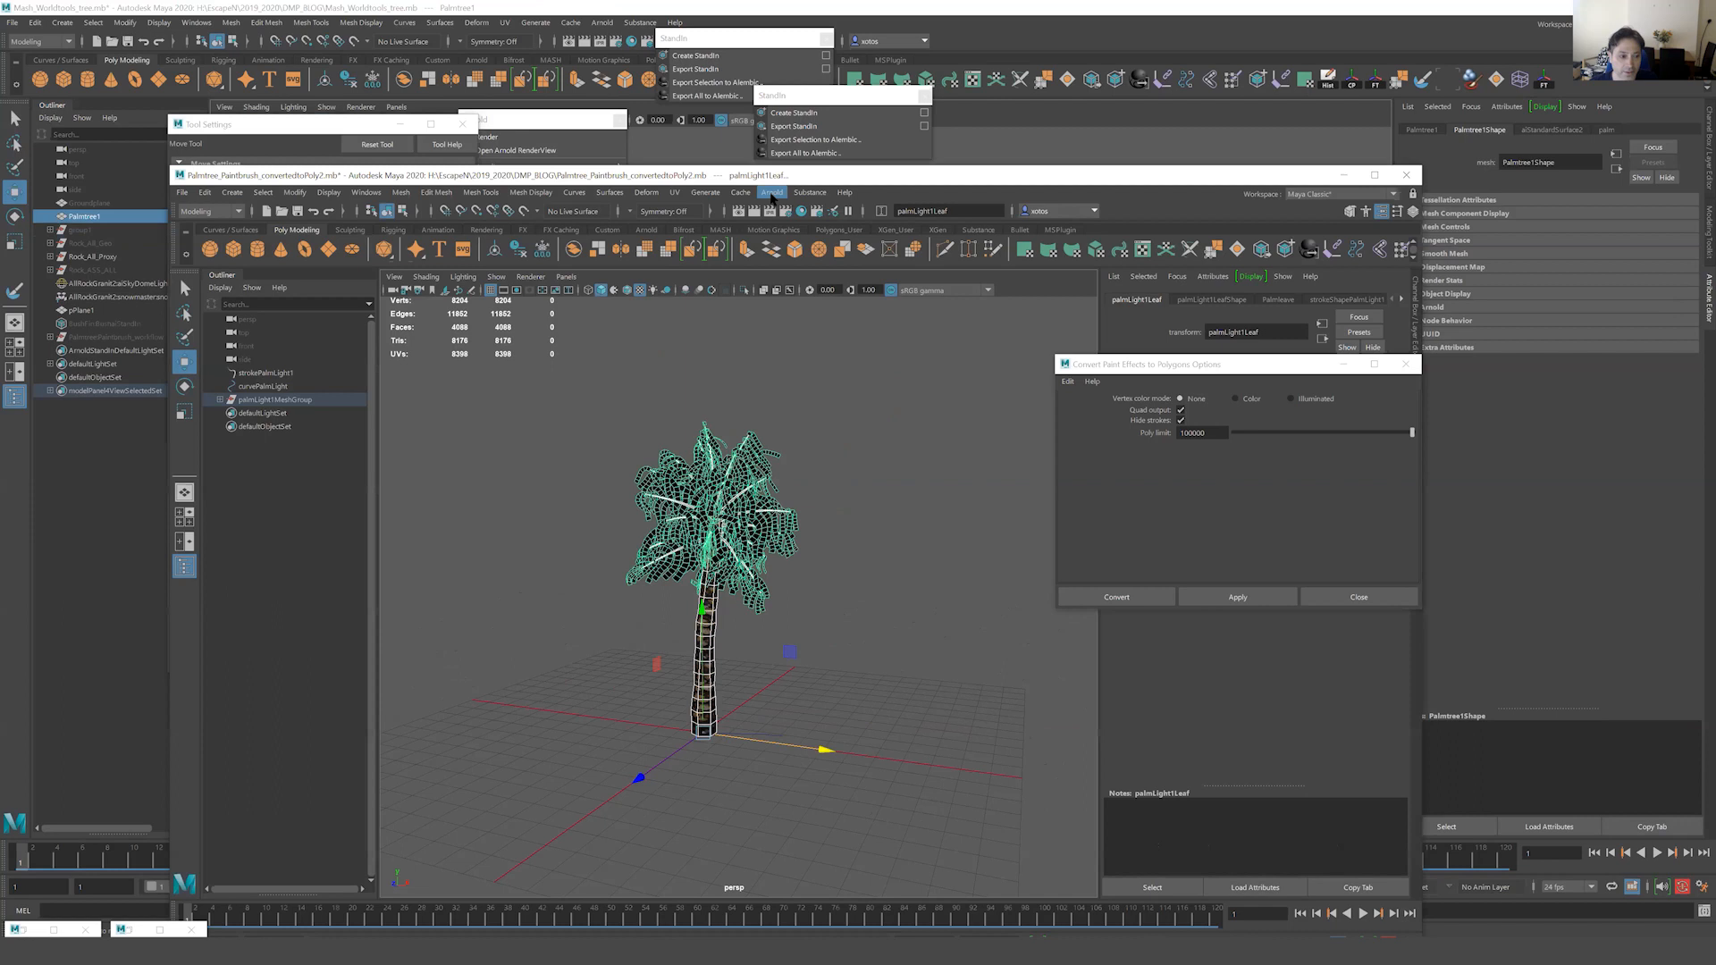
# Expand palmLight1MeshGroup in the Outliner and open the Arnold StandIn export options in an enlarged window.
pyautogui.click(220, 399)
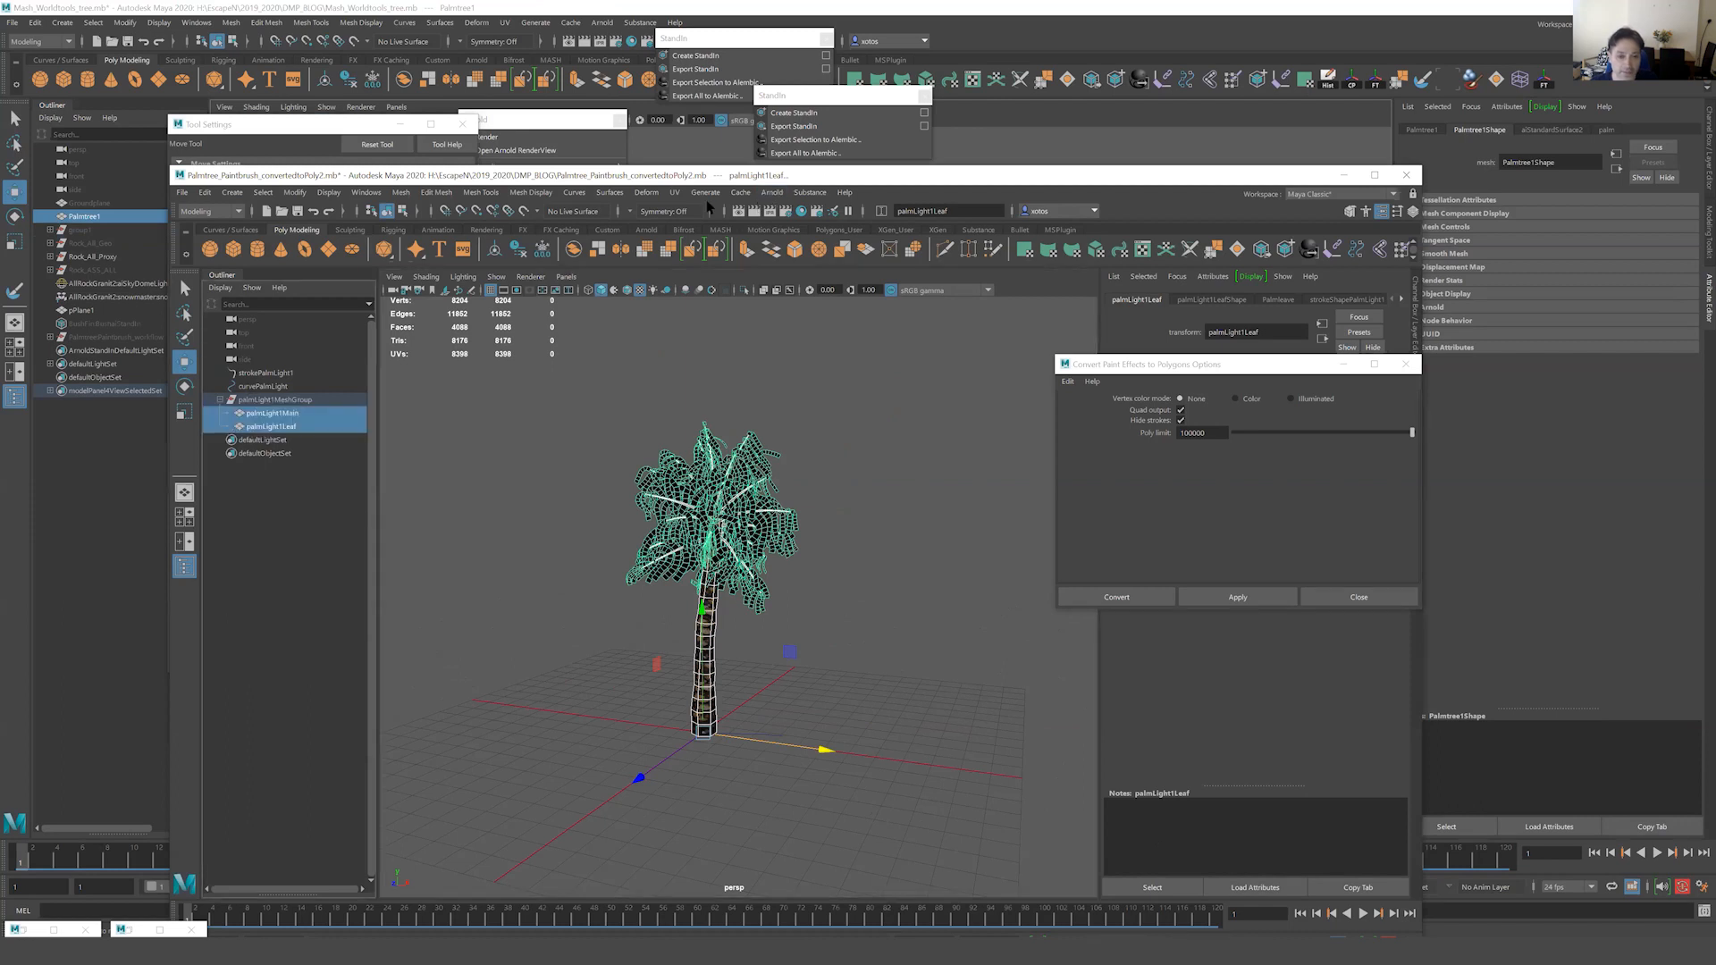
pyautogui.click(773, 193)
pyautogui.moveTo(875, 247)
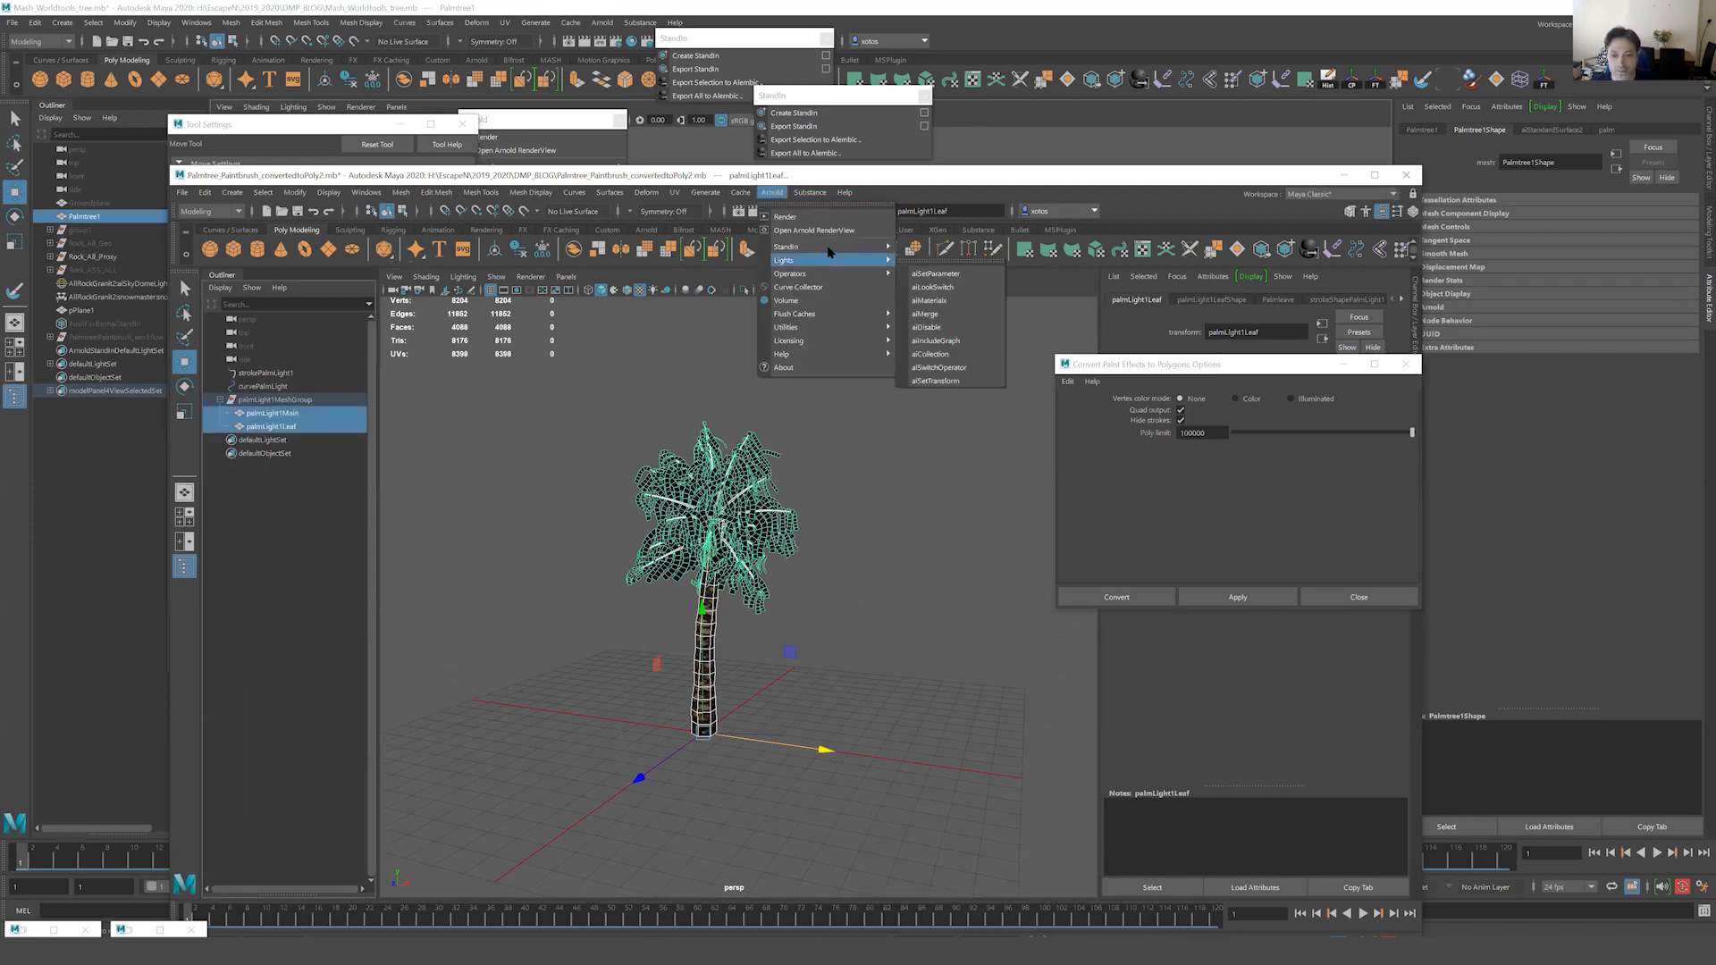
pyautogui.click(1035, 260)
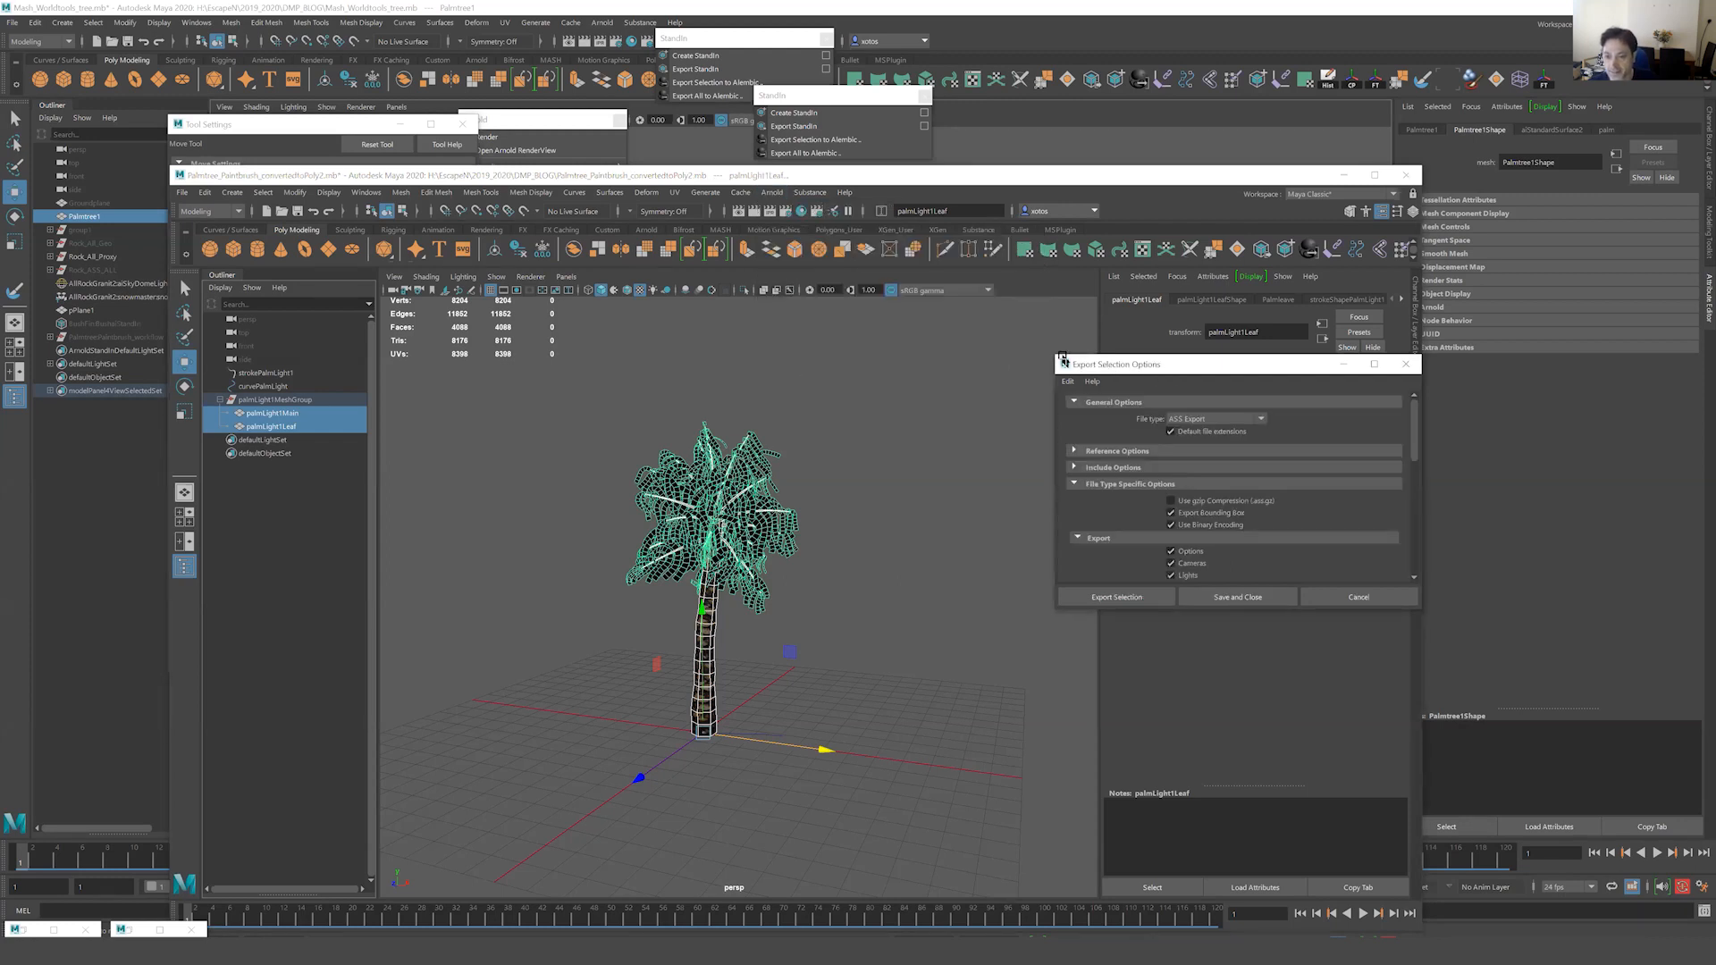
pyautogui.moveTo(1055, 356); pyautogui.dragTo(586, 125)
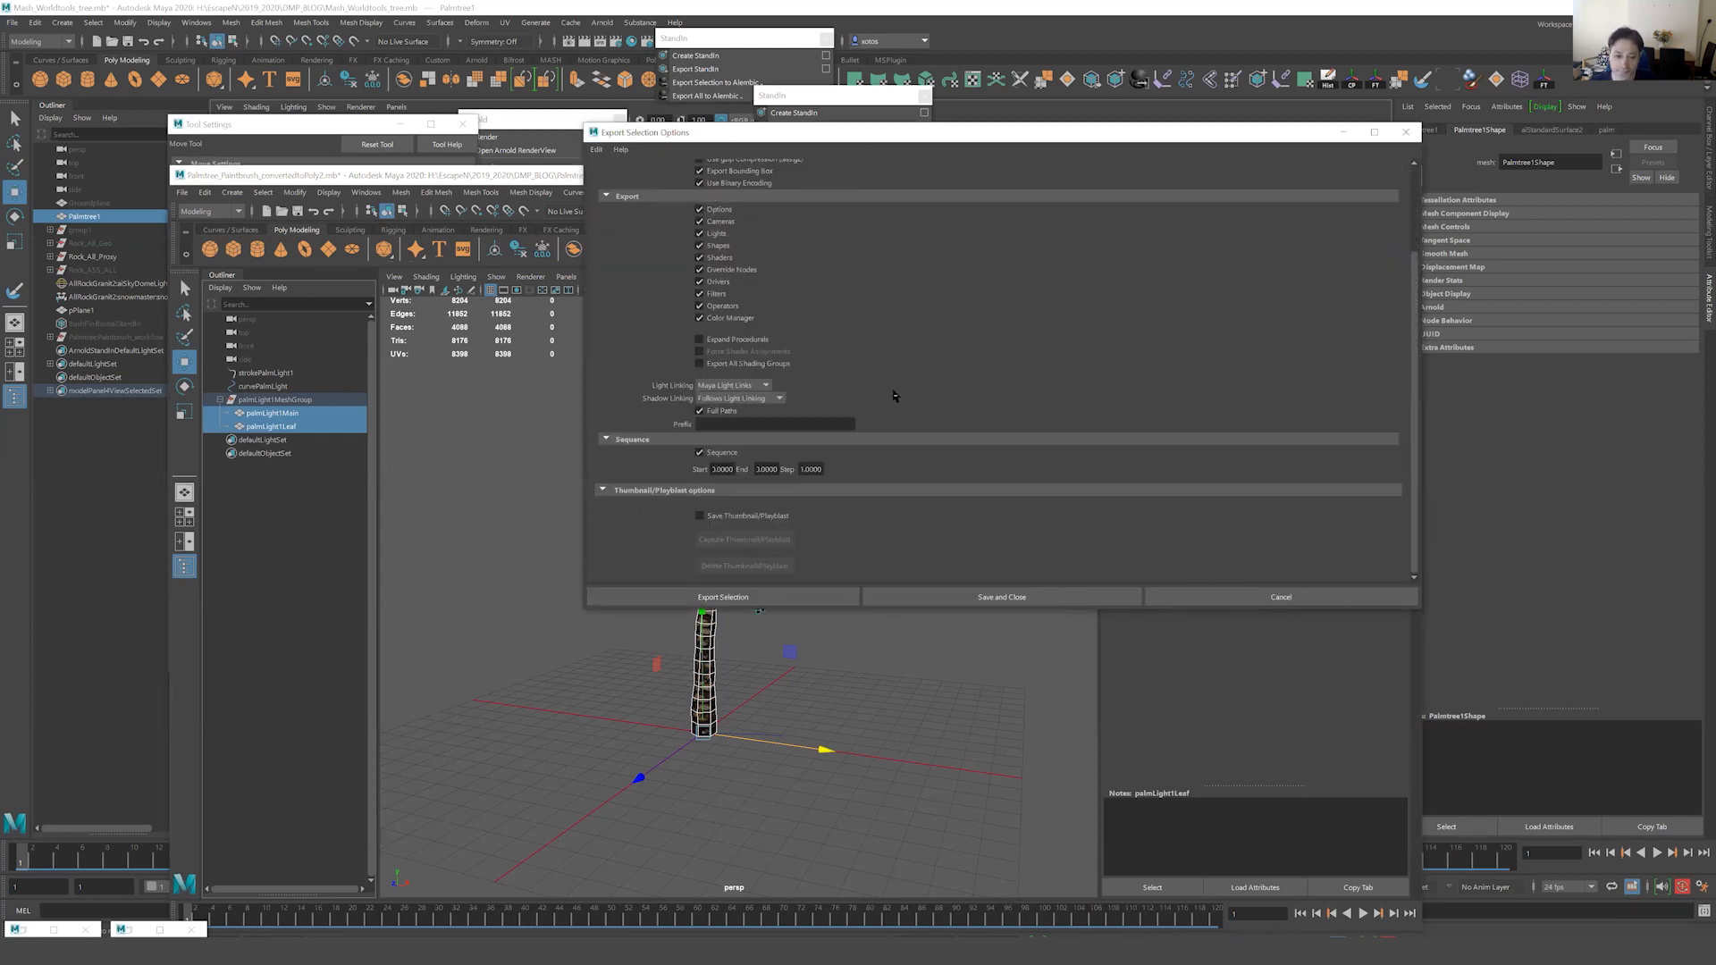
# Set the StandIn export sequence to start at frame 1 and end at frame 120.
pyautogui.click(700, 454)
pyautogui.doubleClick(715, 469)
pyautogui.click(730, 470)
pyautogui.doubleClick(719, 469)
pyautogui.write('1')
pyautogui.click(766, 469)
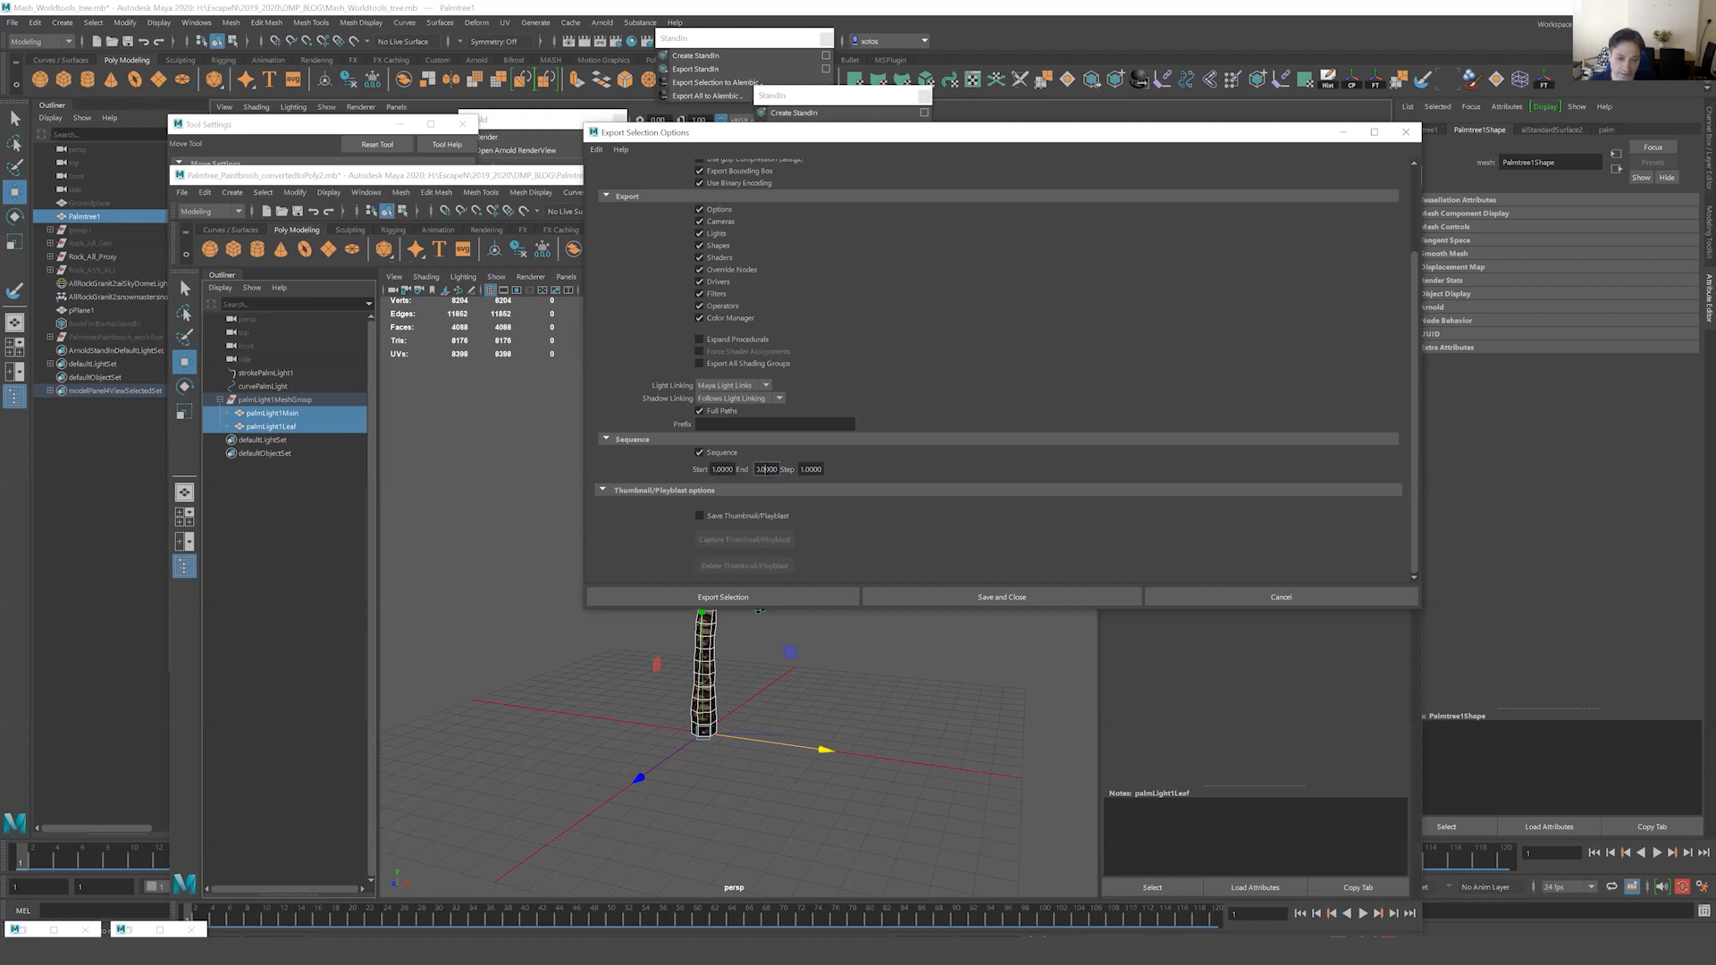
pyautogui.doubleClick(766, 469)
pyautogui.write('120')
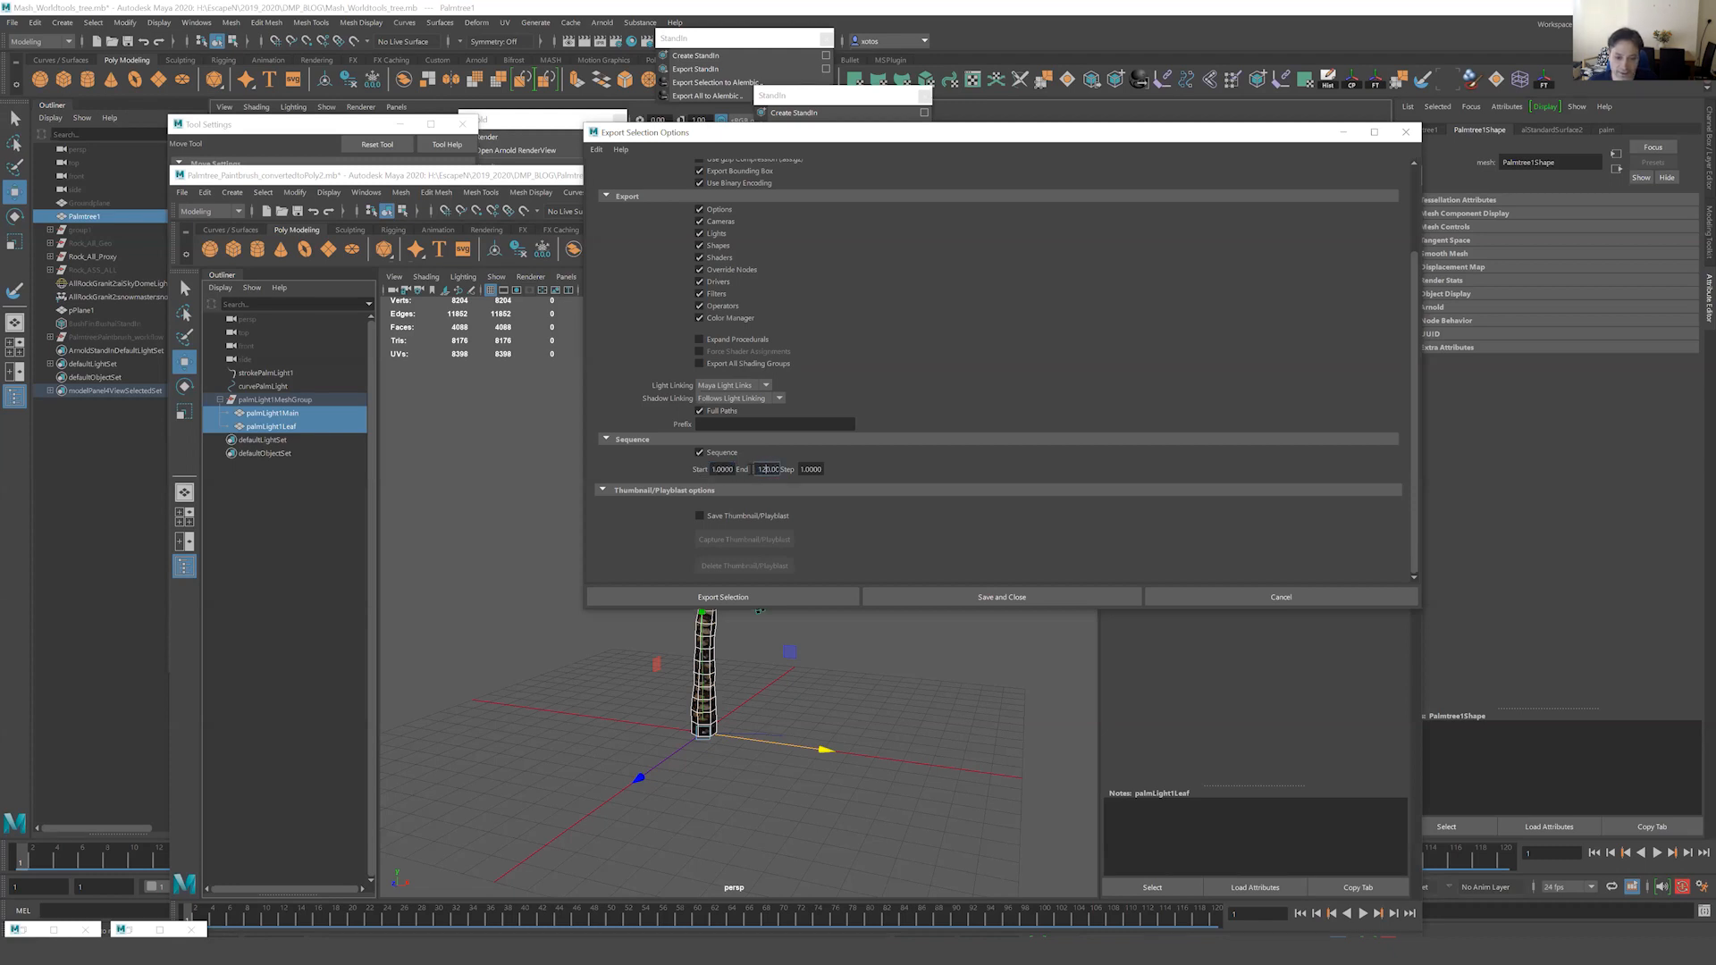
pyautogui.press('Tab')
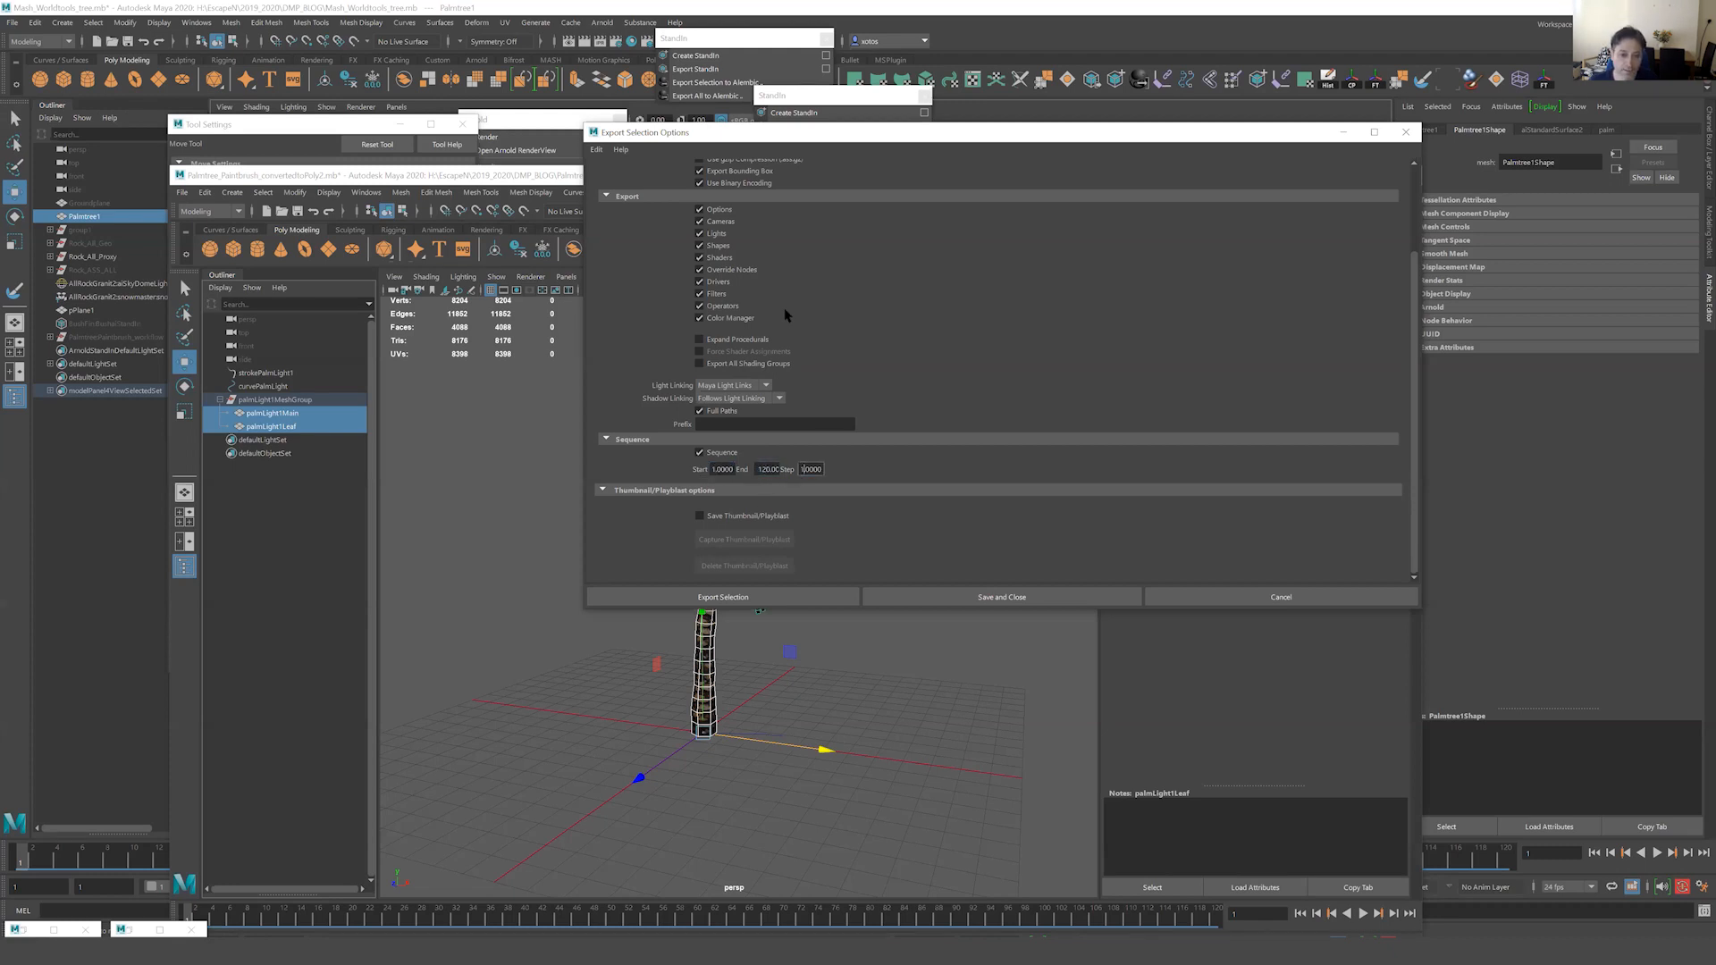
# Start exporting the selection with the current StandIn options and create and enter a folder named ass inside DMP_BLOG\Palmtree.
pyautogui.scroll(1, 756, 254)
pyautogui.scroll(3, 917, 332)
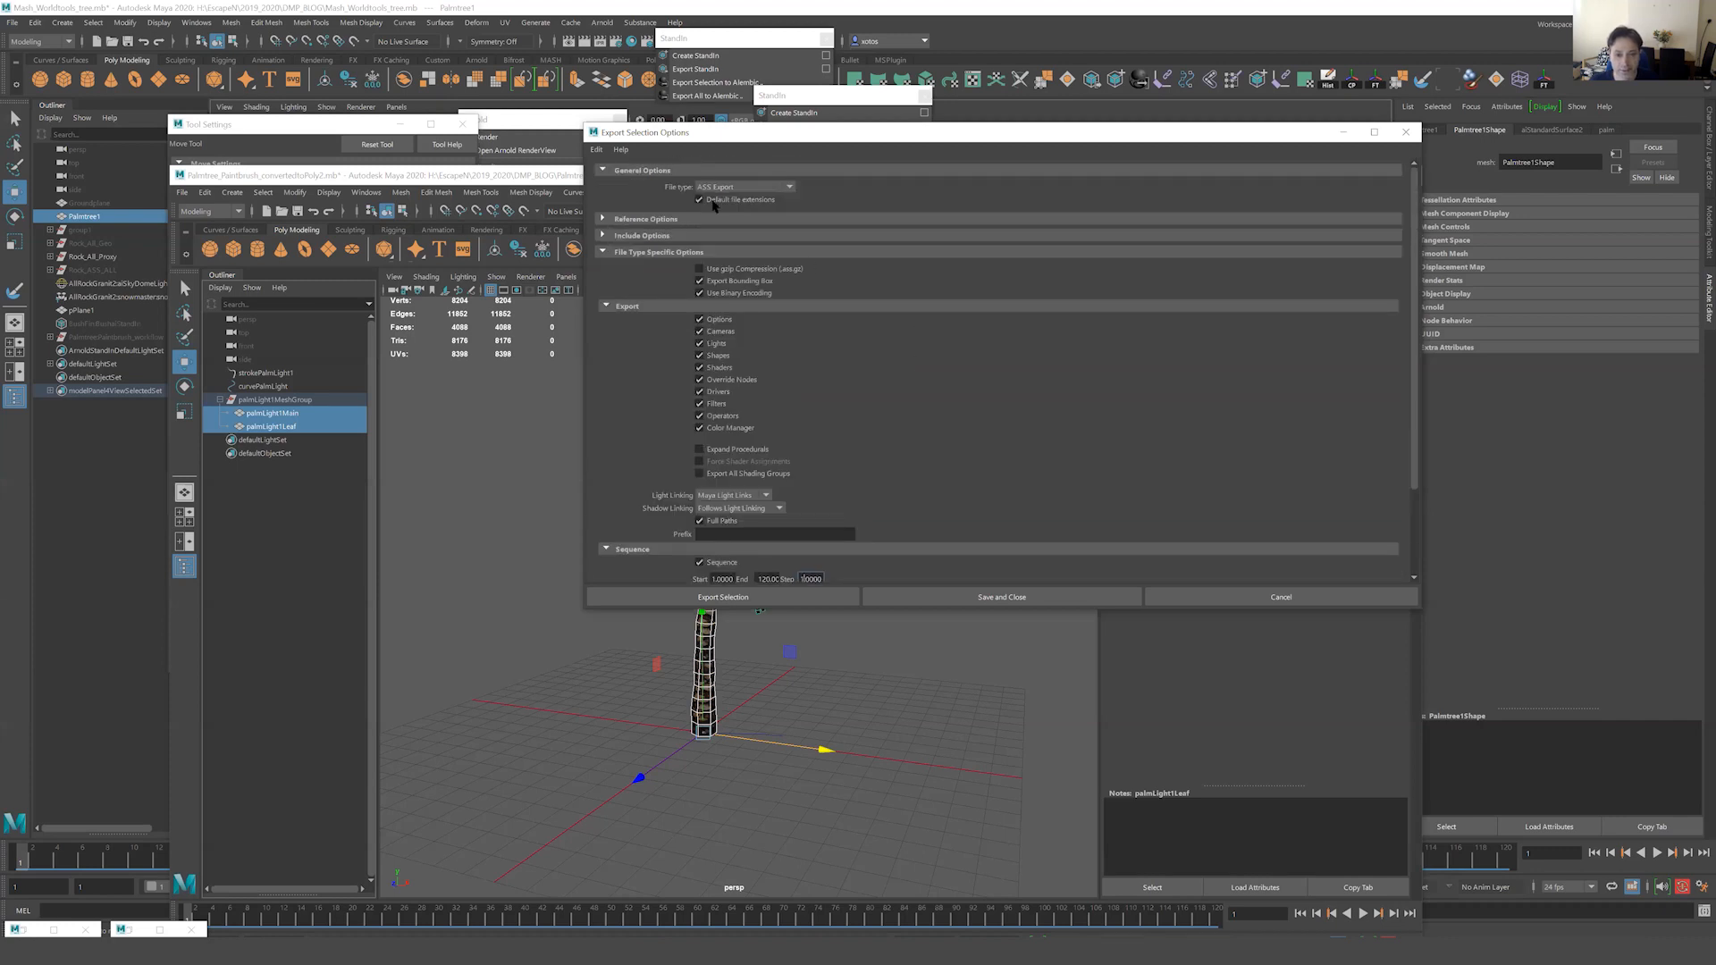
pyautogui.scroll(-2, 840, 509)
pyautogui.click(763, 596)
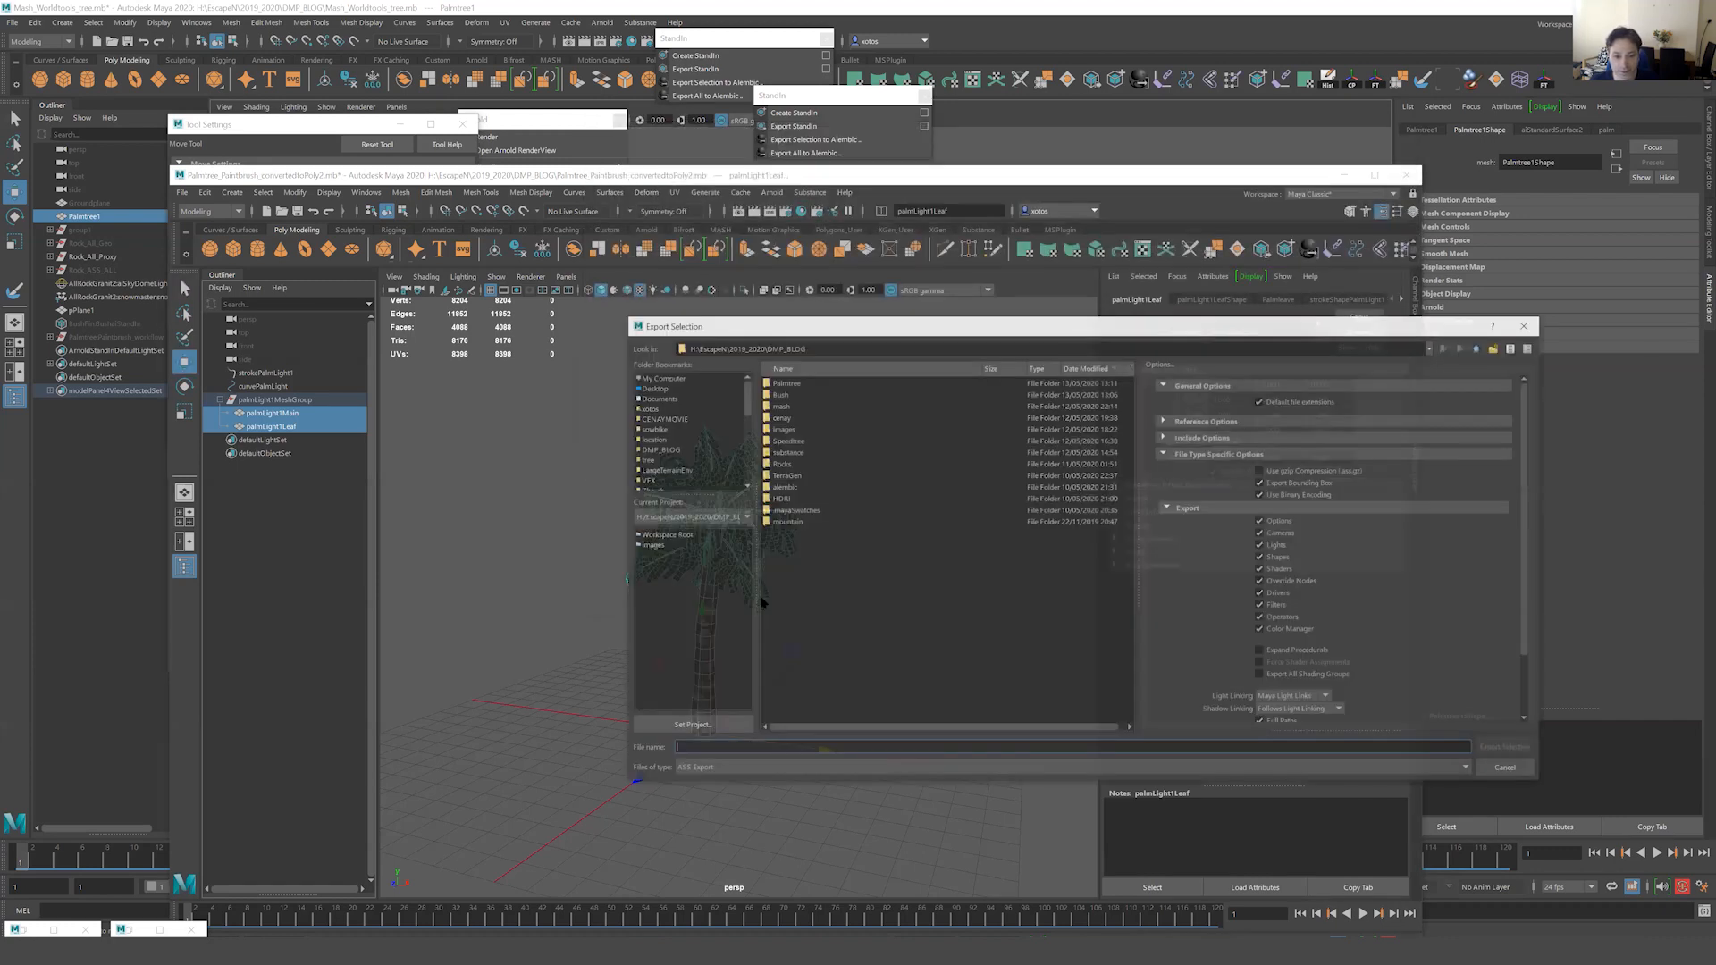
pyautogui.doubleClick(785, 382)
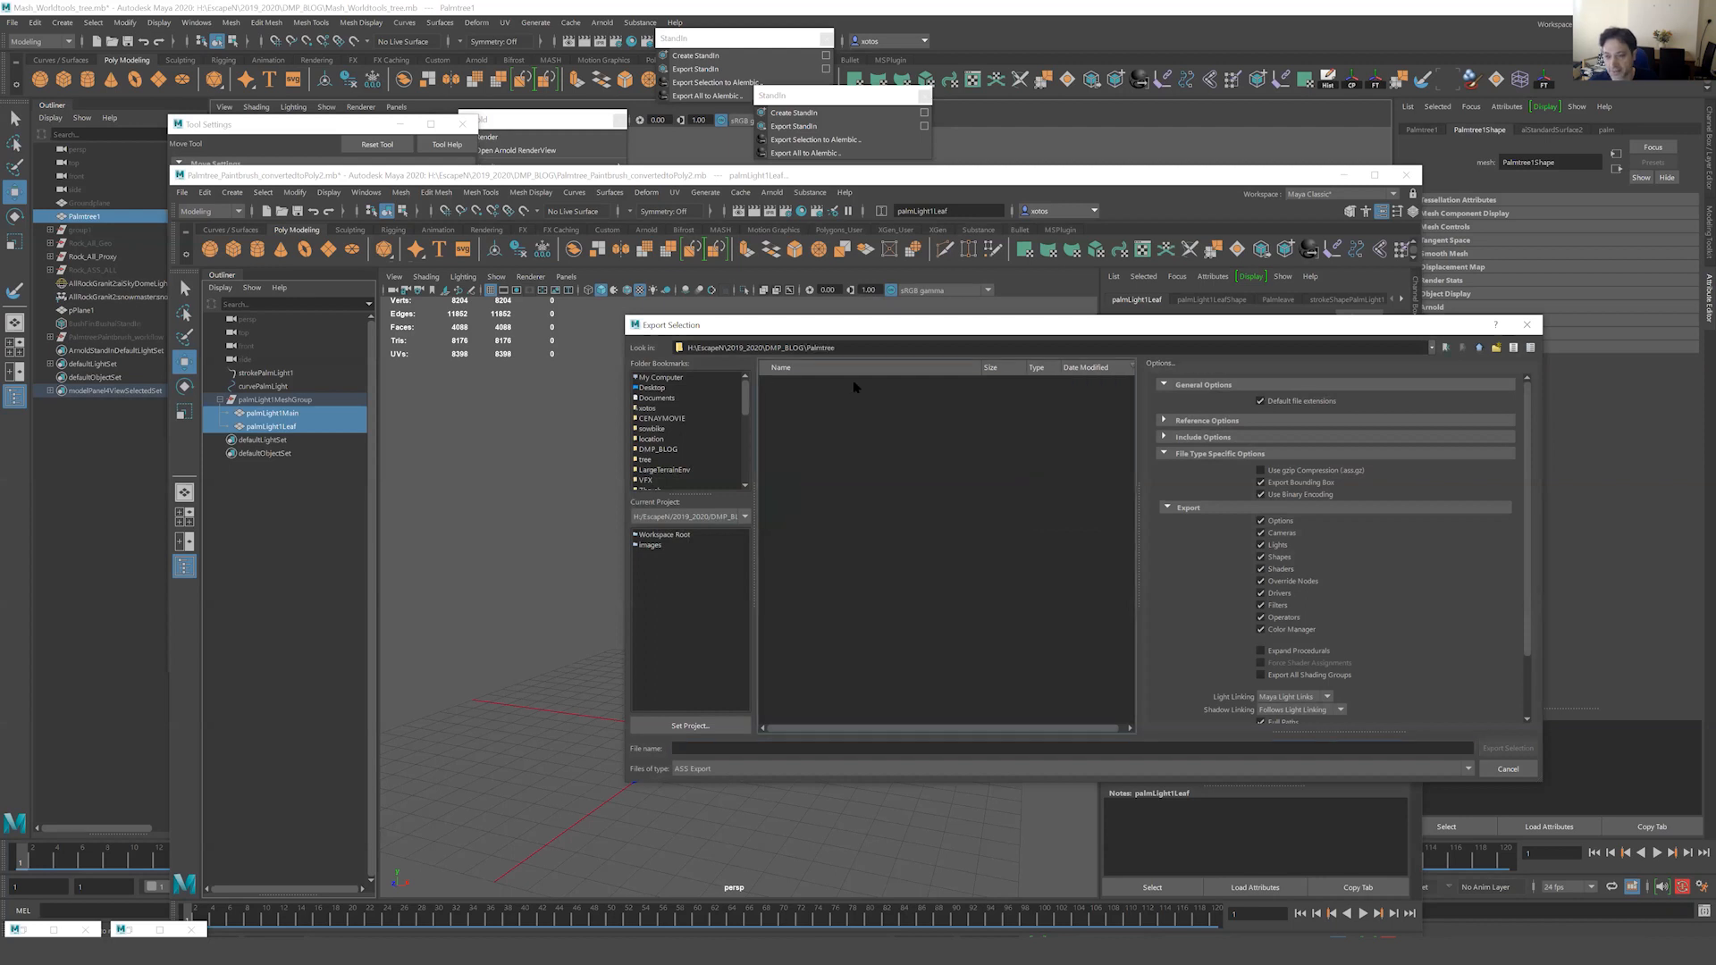
pyautogui.click(1496, 347)
pyautogui.write('as')
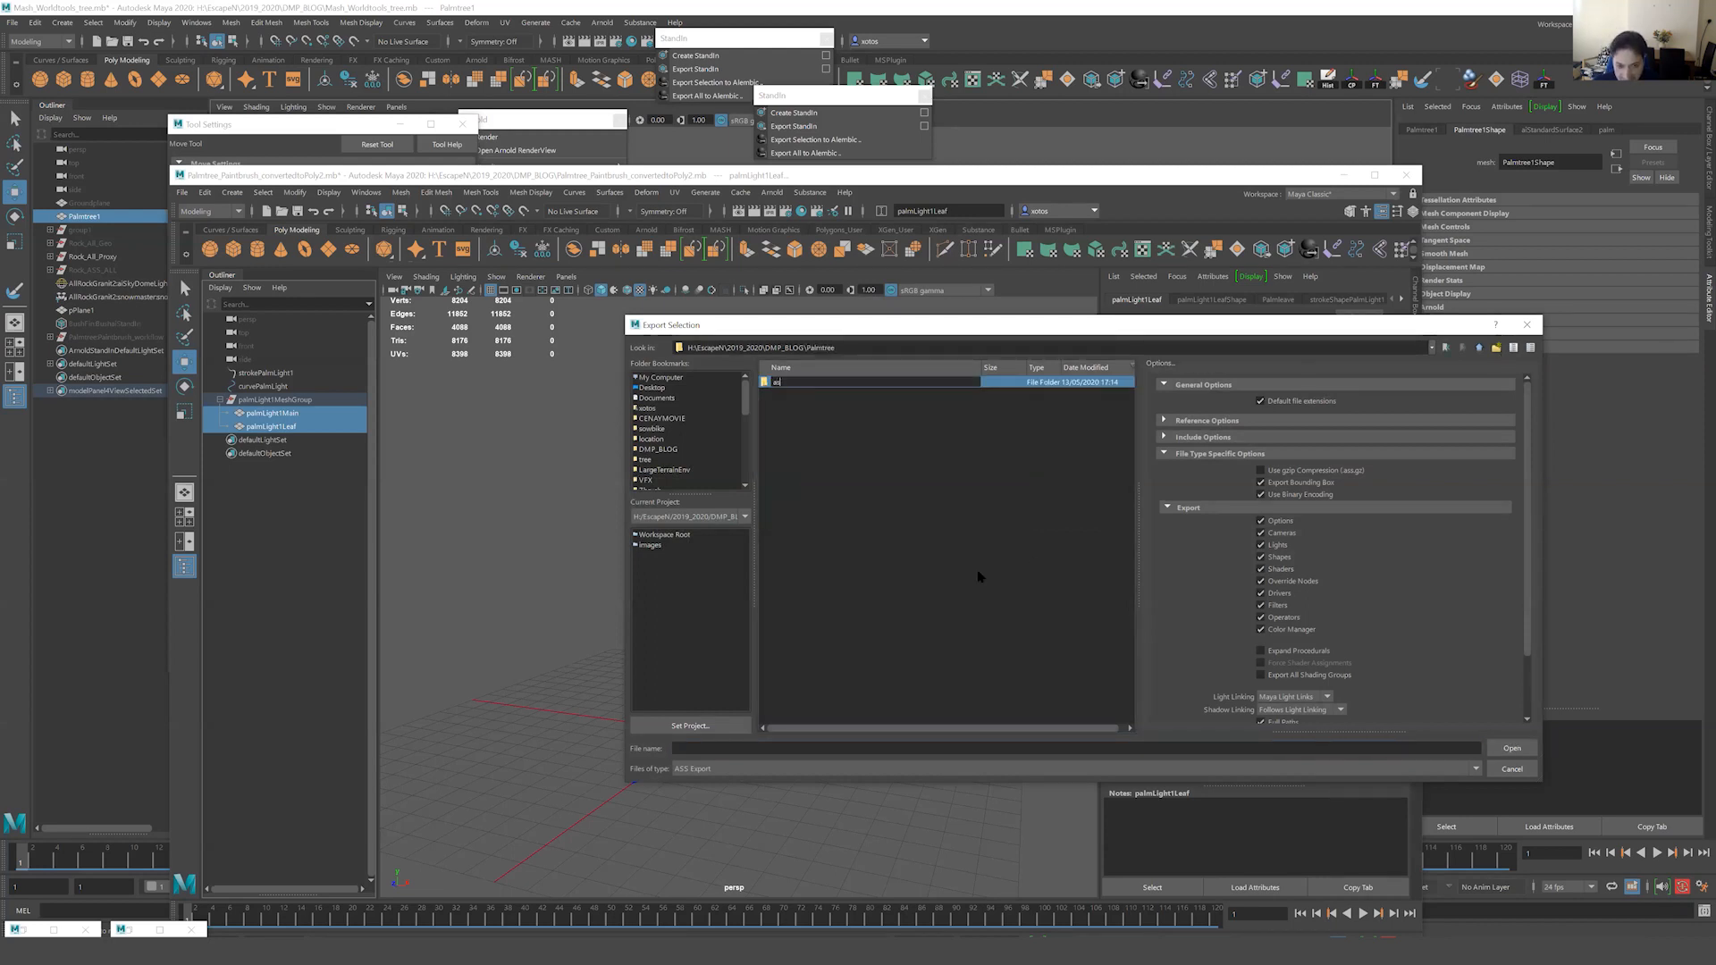
pyautogui.write('s')
pyautogui.press('Return')
pyautogui.press('Return')
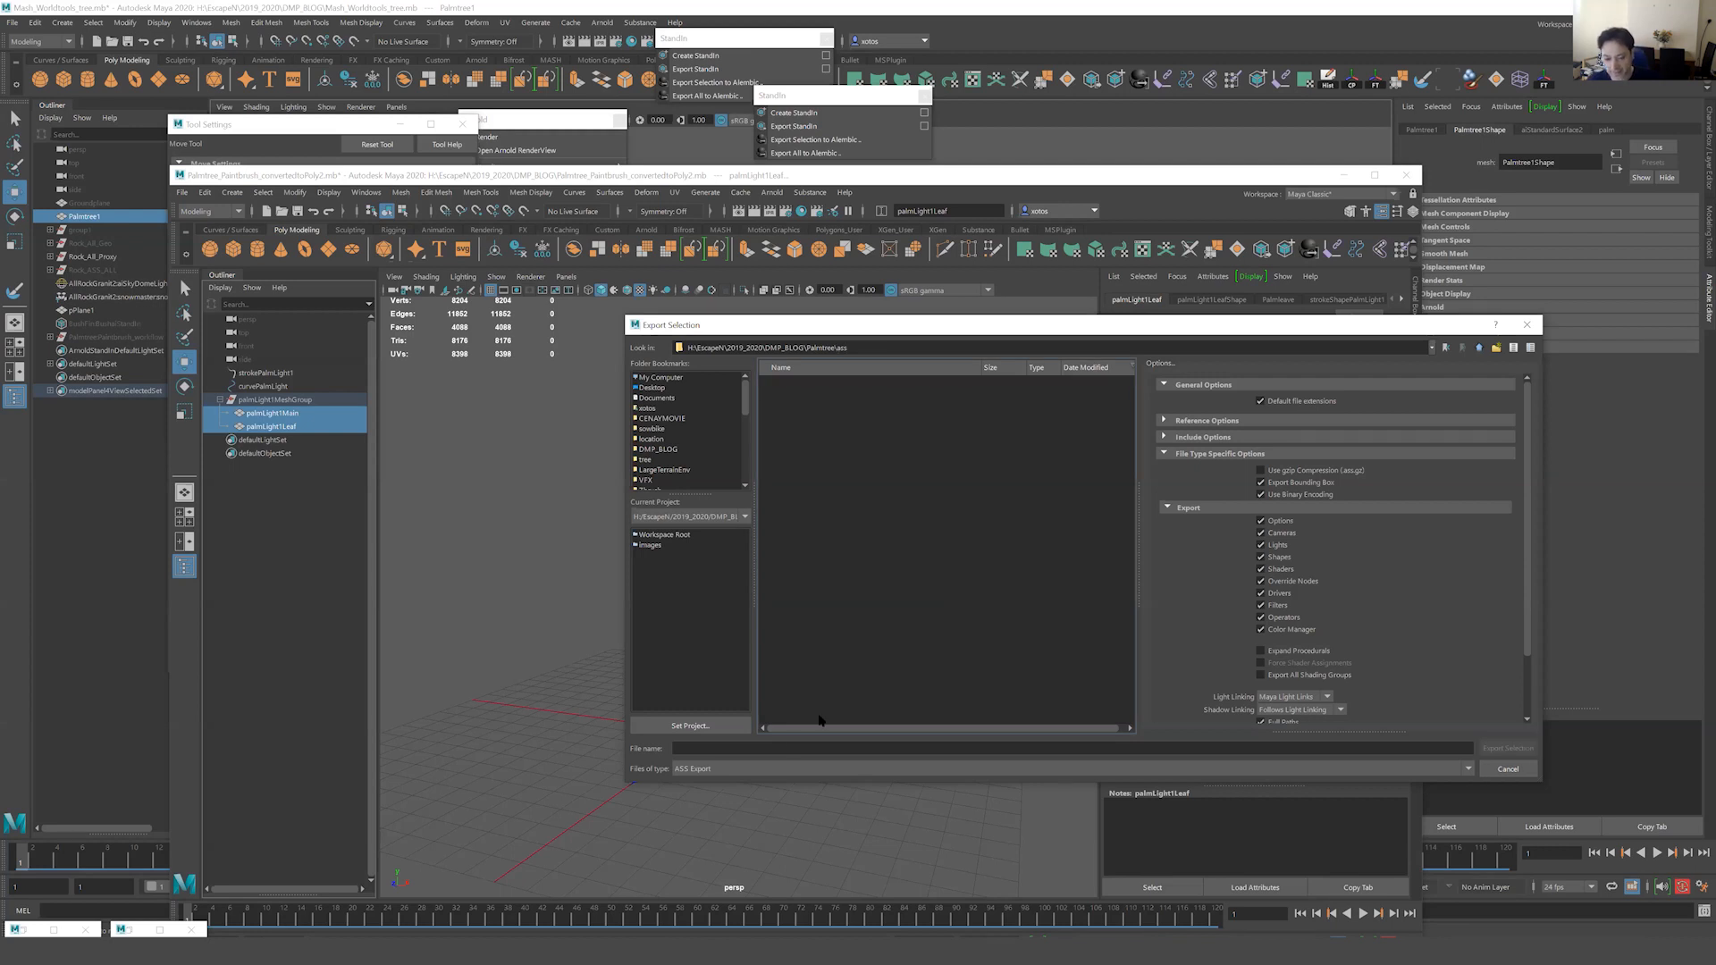
# Export the selected palm meshes as an ASS sequence named palmtree_B.
pyautogui.click(788, 748)
pyautogui.write('palmtree_B')
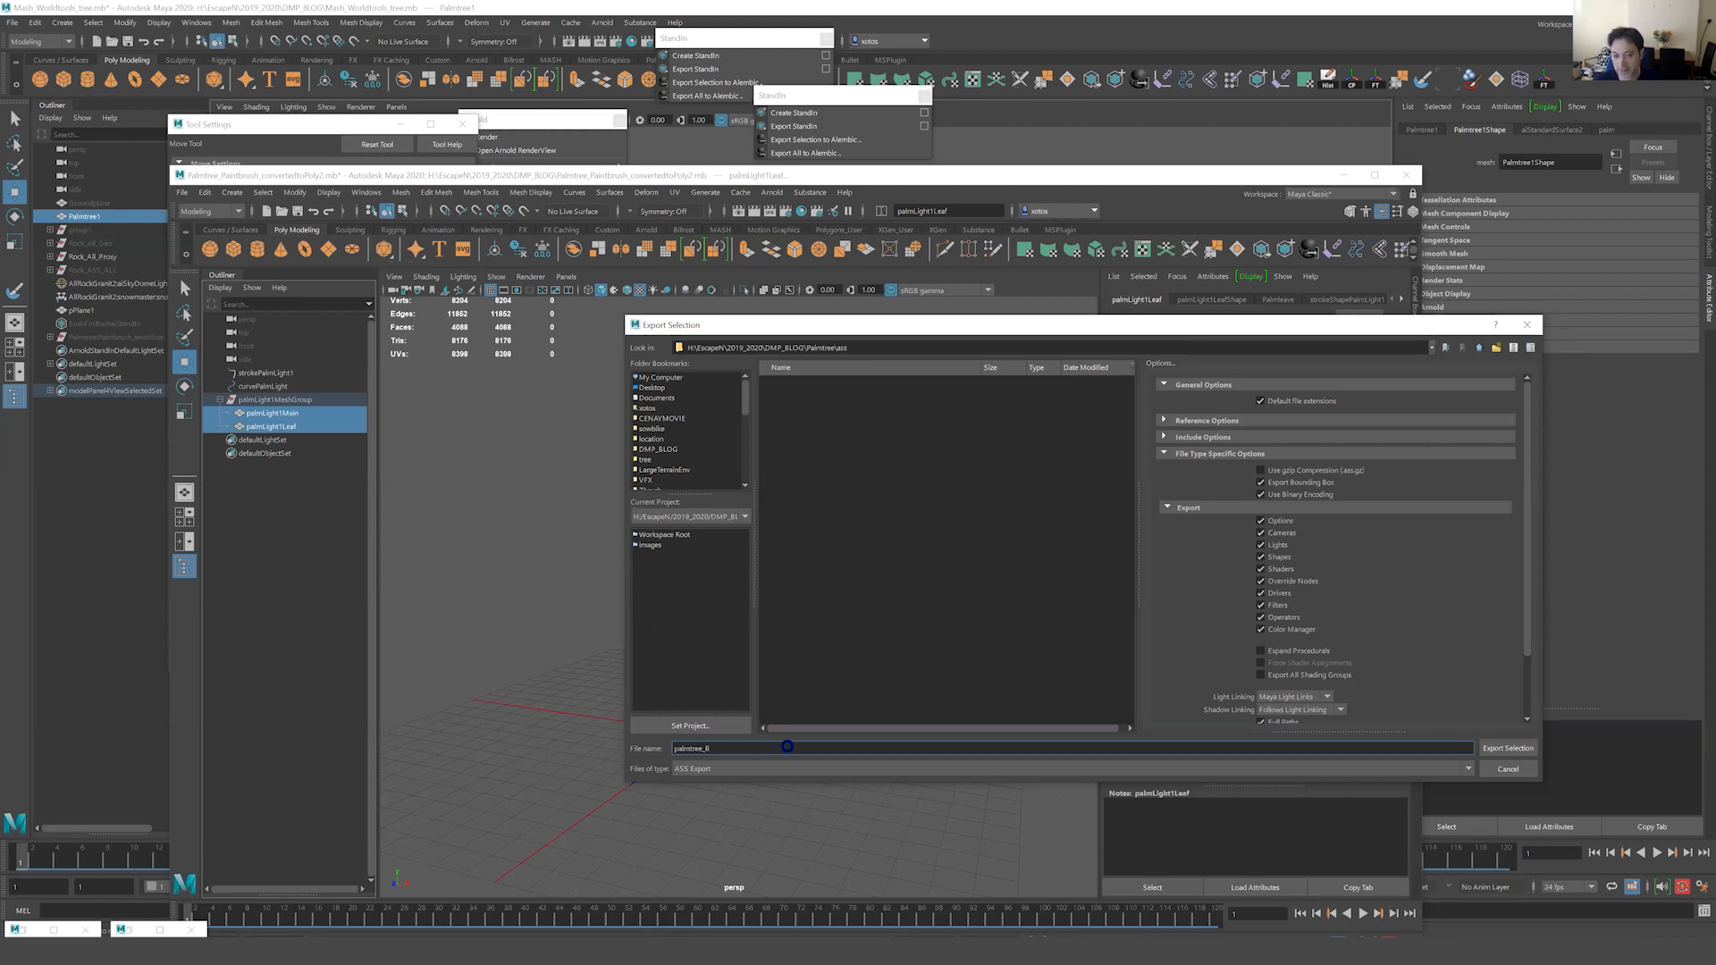
pyautogui.press('Return')
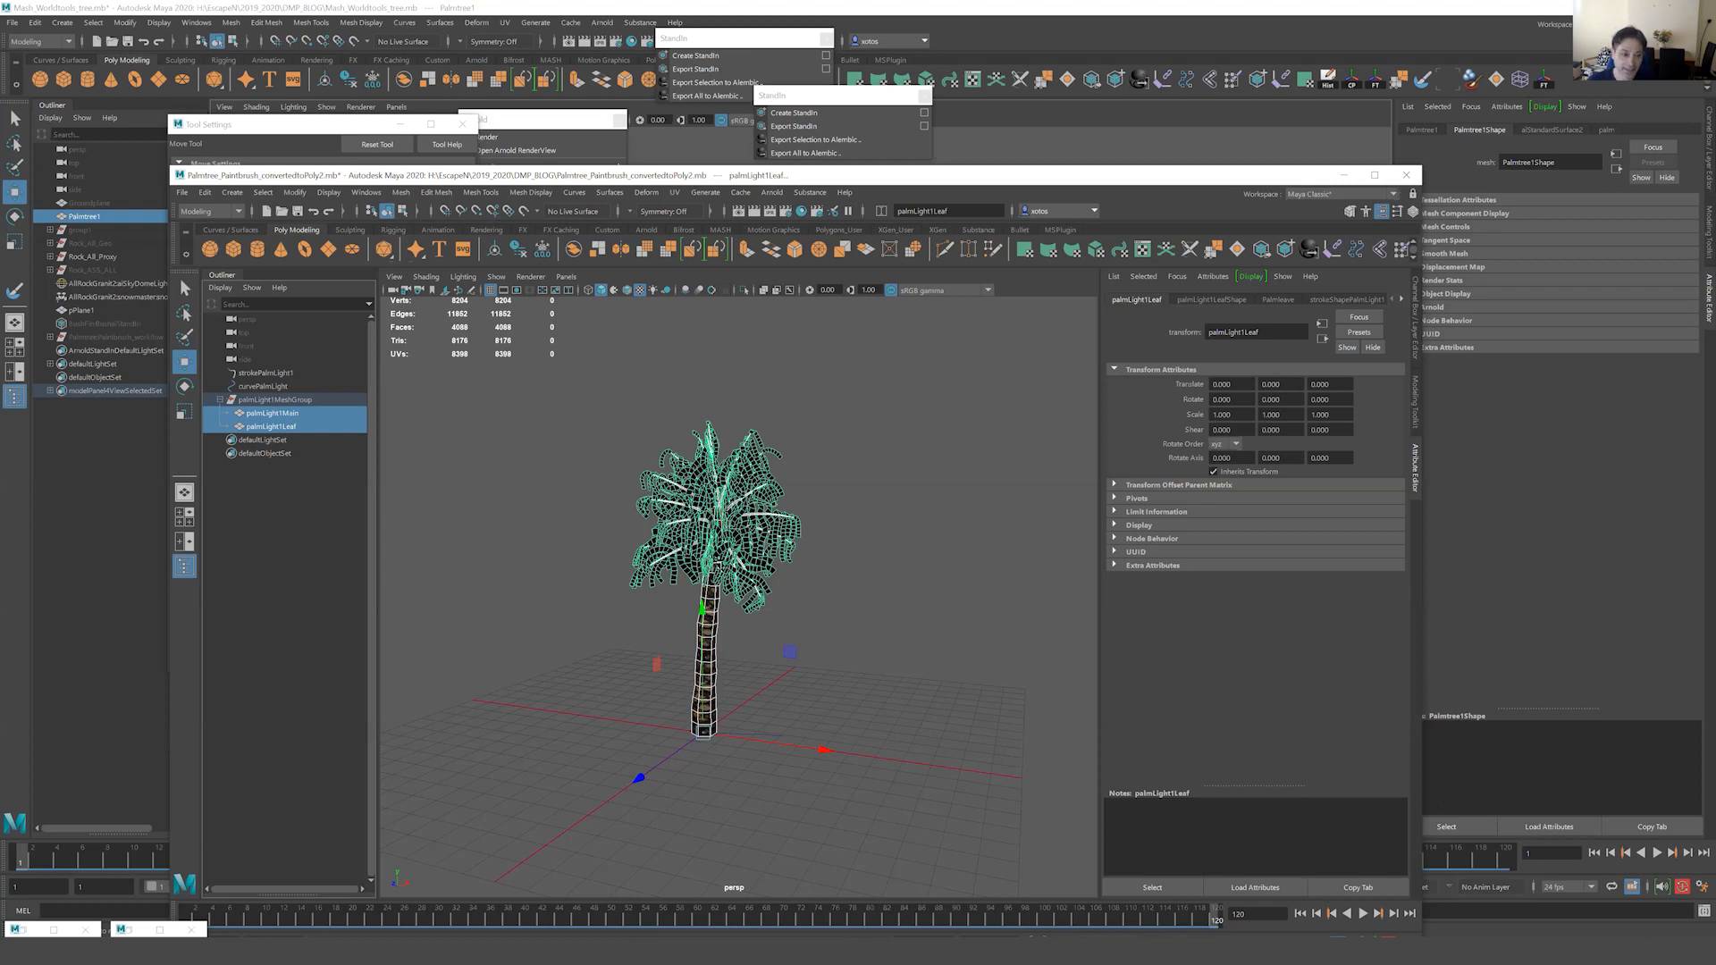
# Hide palmLight1MeshGroup together with strokePalmLight1 and curvePalmLight, and collapse the mesh group in the Outliner.
pyautogui.click(280, 399)
pyautogui.hotkey('ctrl', 'h')
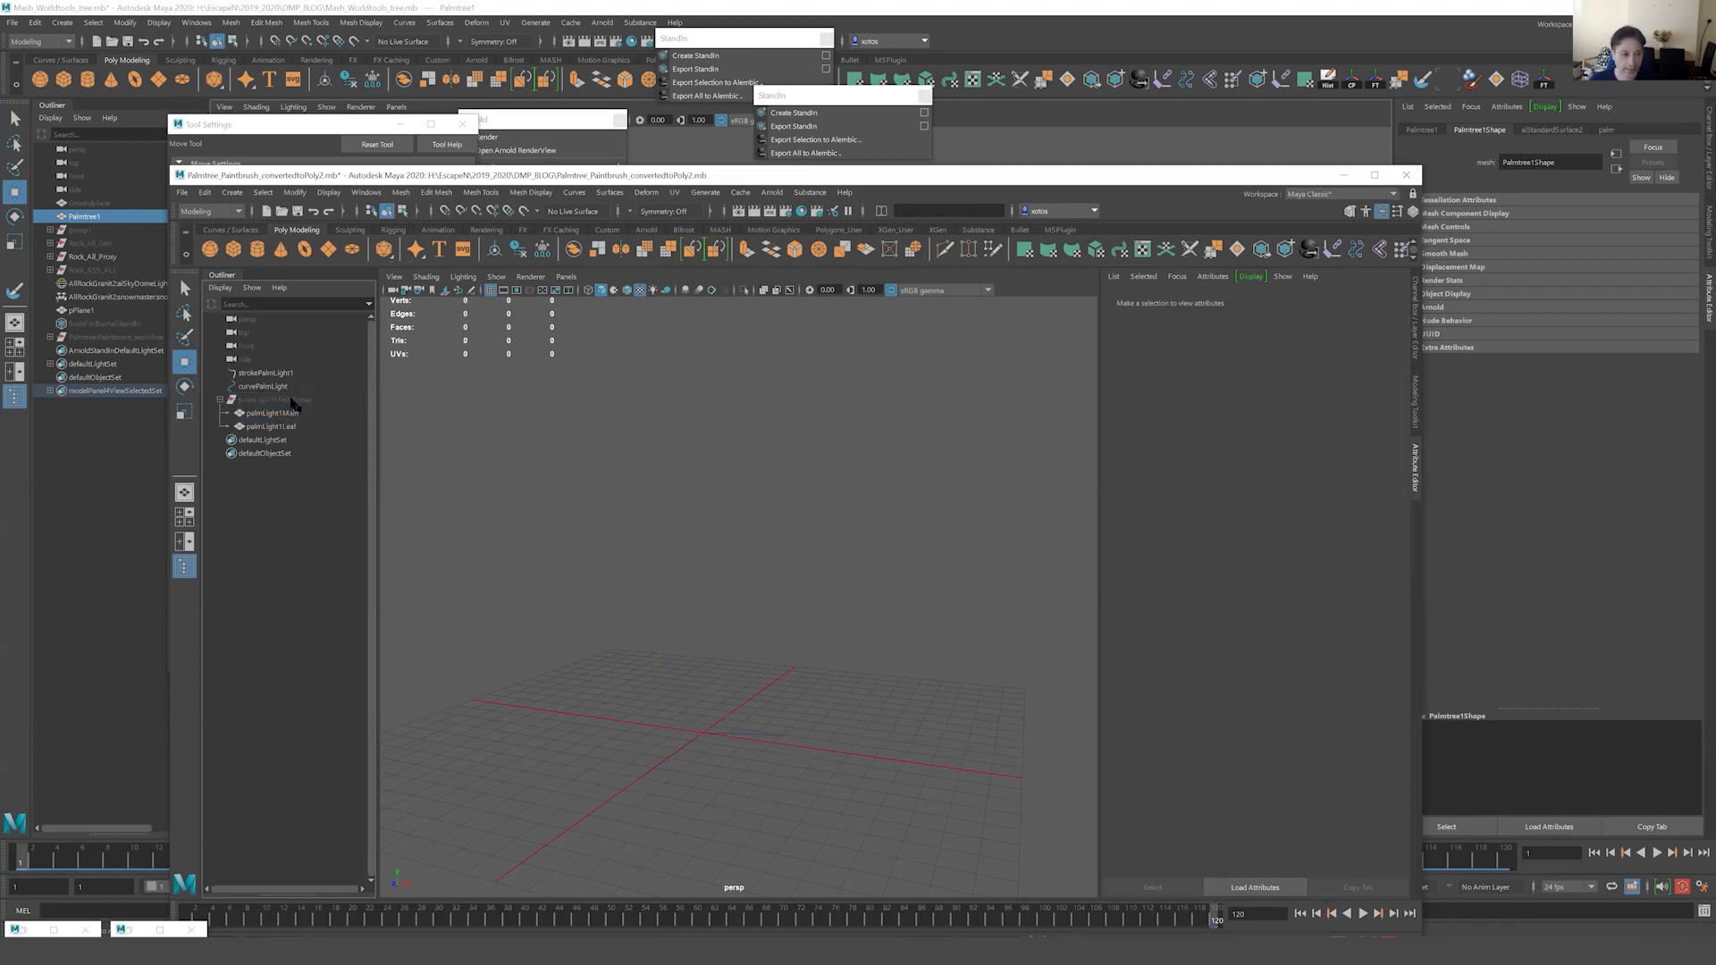
pyautogui.click(267, 375)
pyautogui.keyDown('shift'); pyautogui.click(266, 386); pyautogui.keyUp('shift')
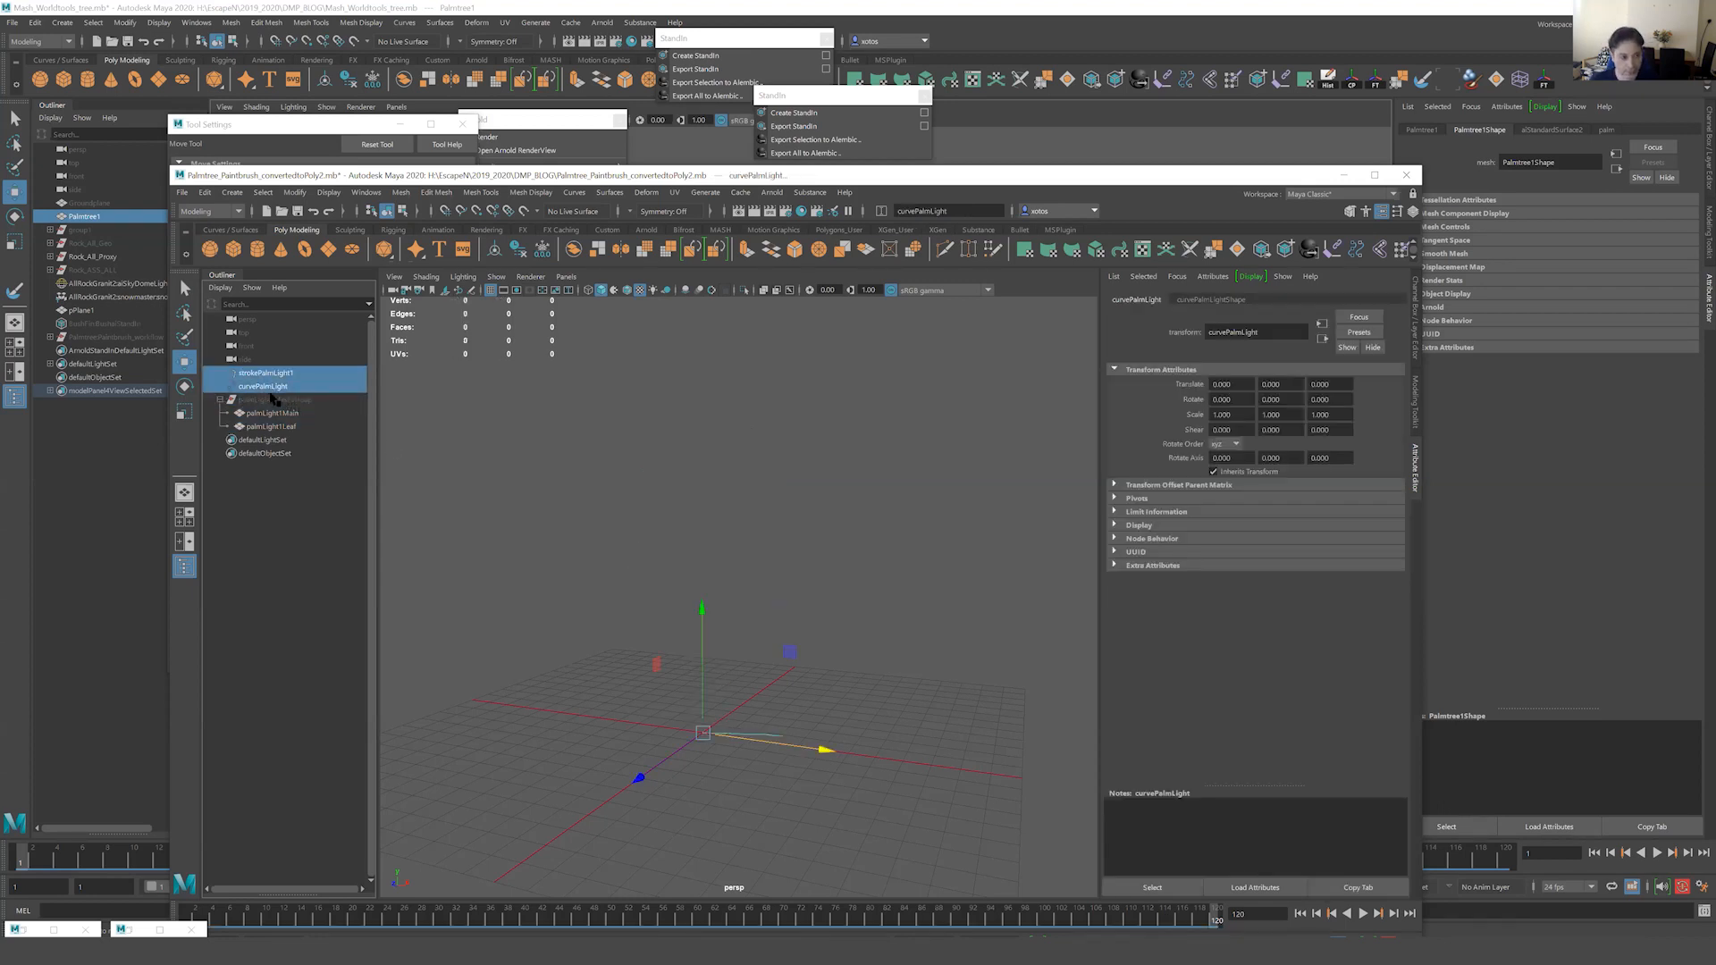
pyautogui.hotkey('ctrl', 'h')
pyautogui.click(219, 400)
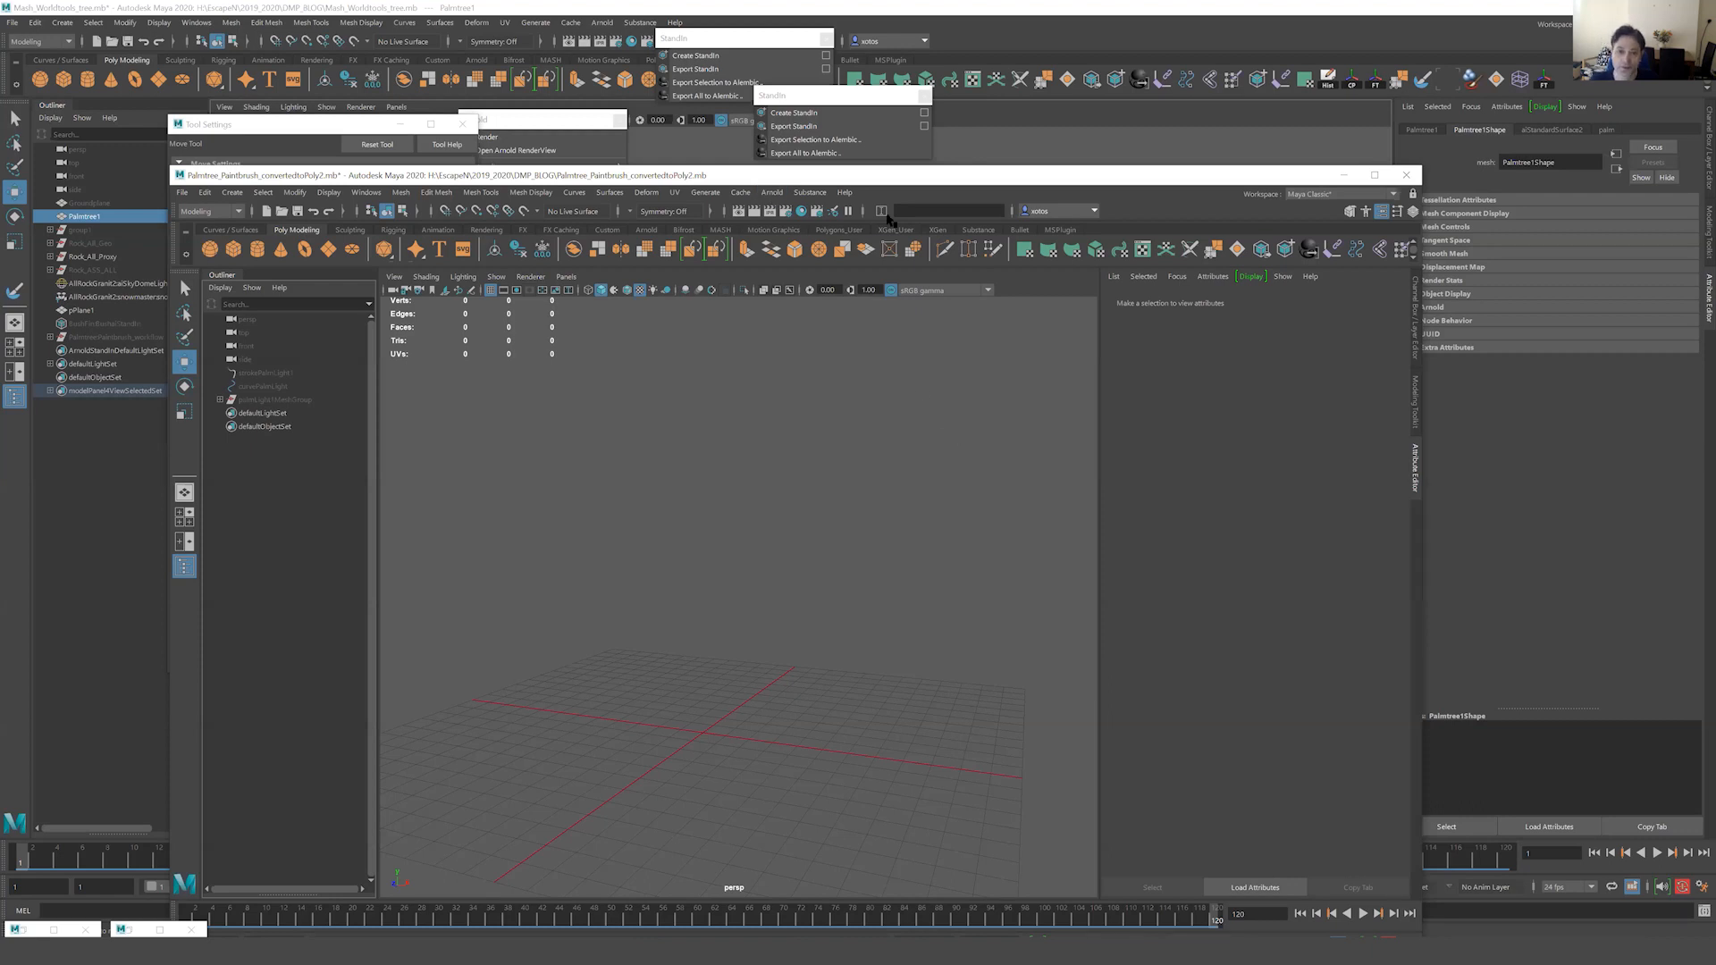
# Create an Arnold StandIn and load palmtree_B.0118.ass from the ass folder into it.
pyautogui.click(815, 114)
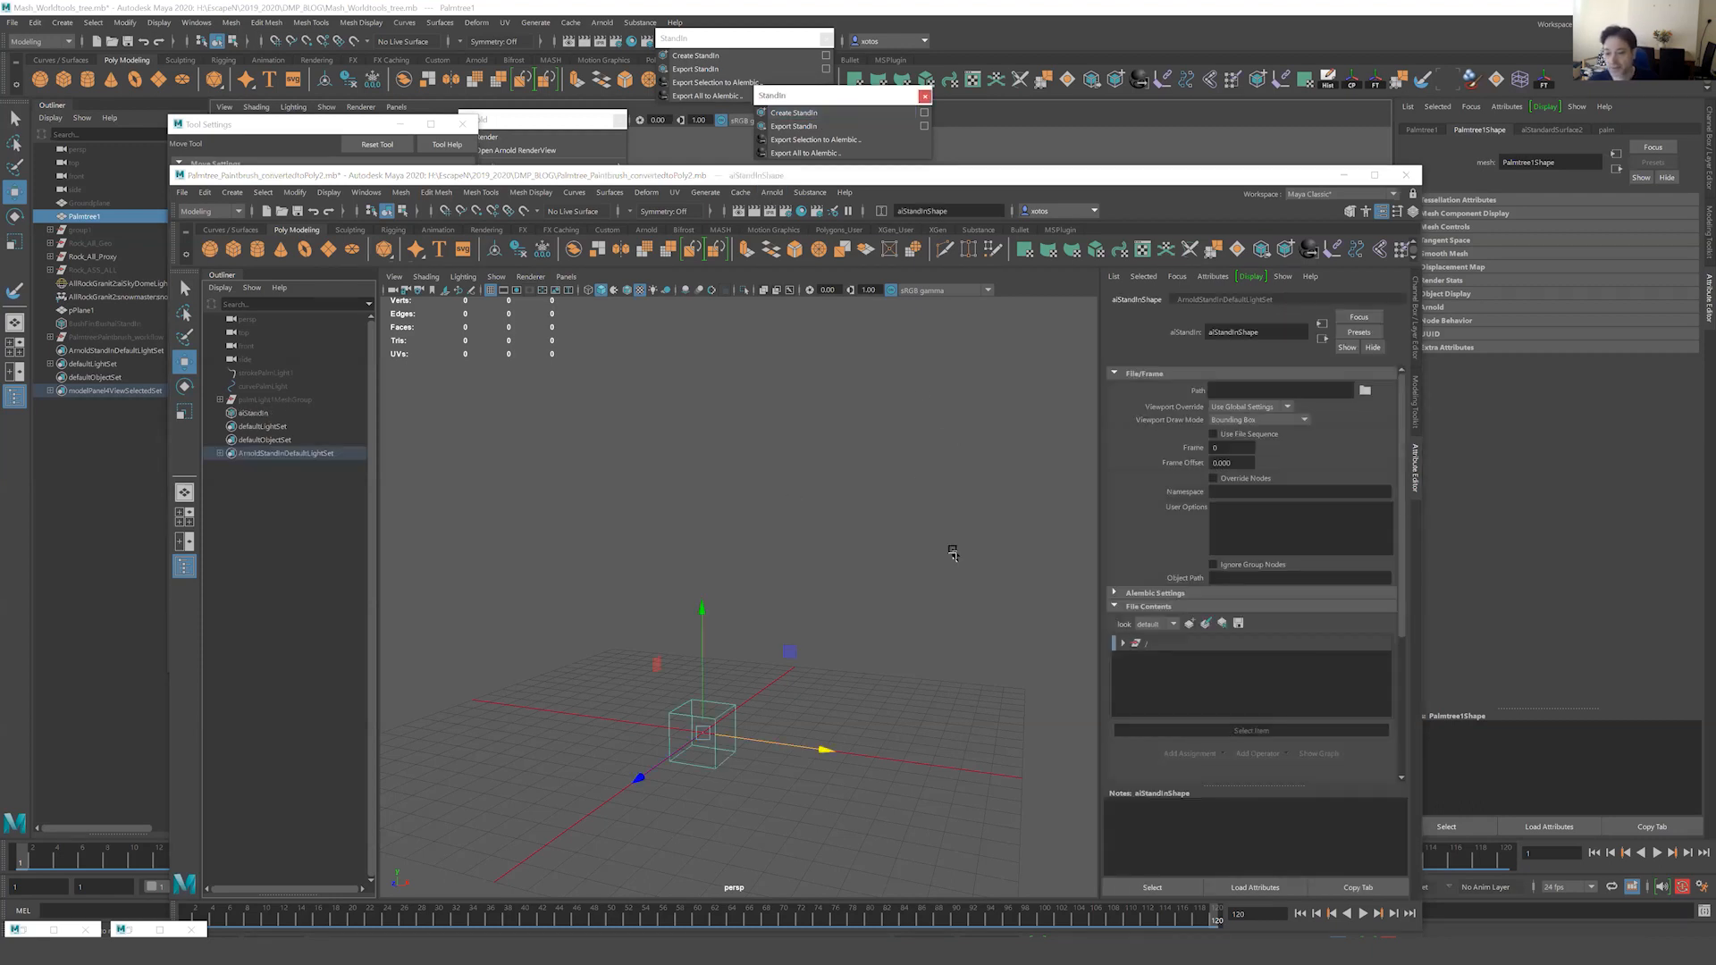
pyautogui.click(1365, 391)
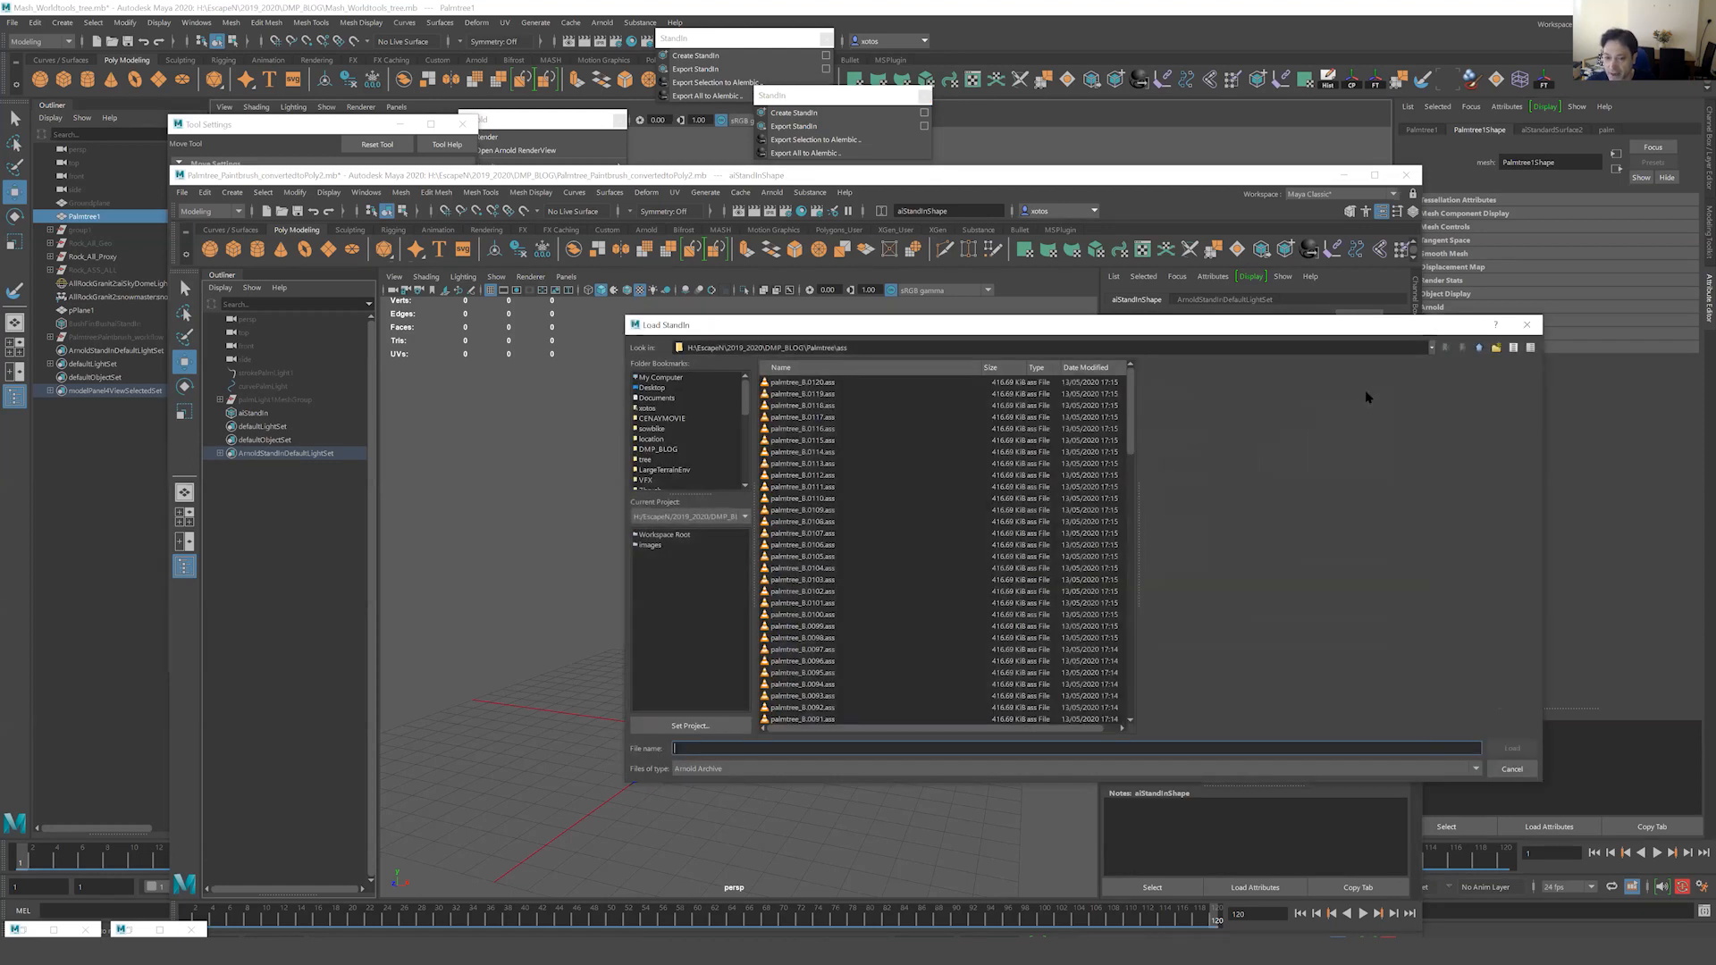
pyautogui.moveTo(872, 326); pyautogui.dragTo(864, 379)
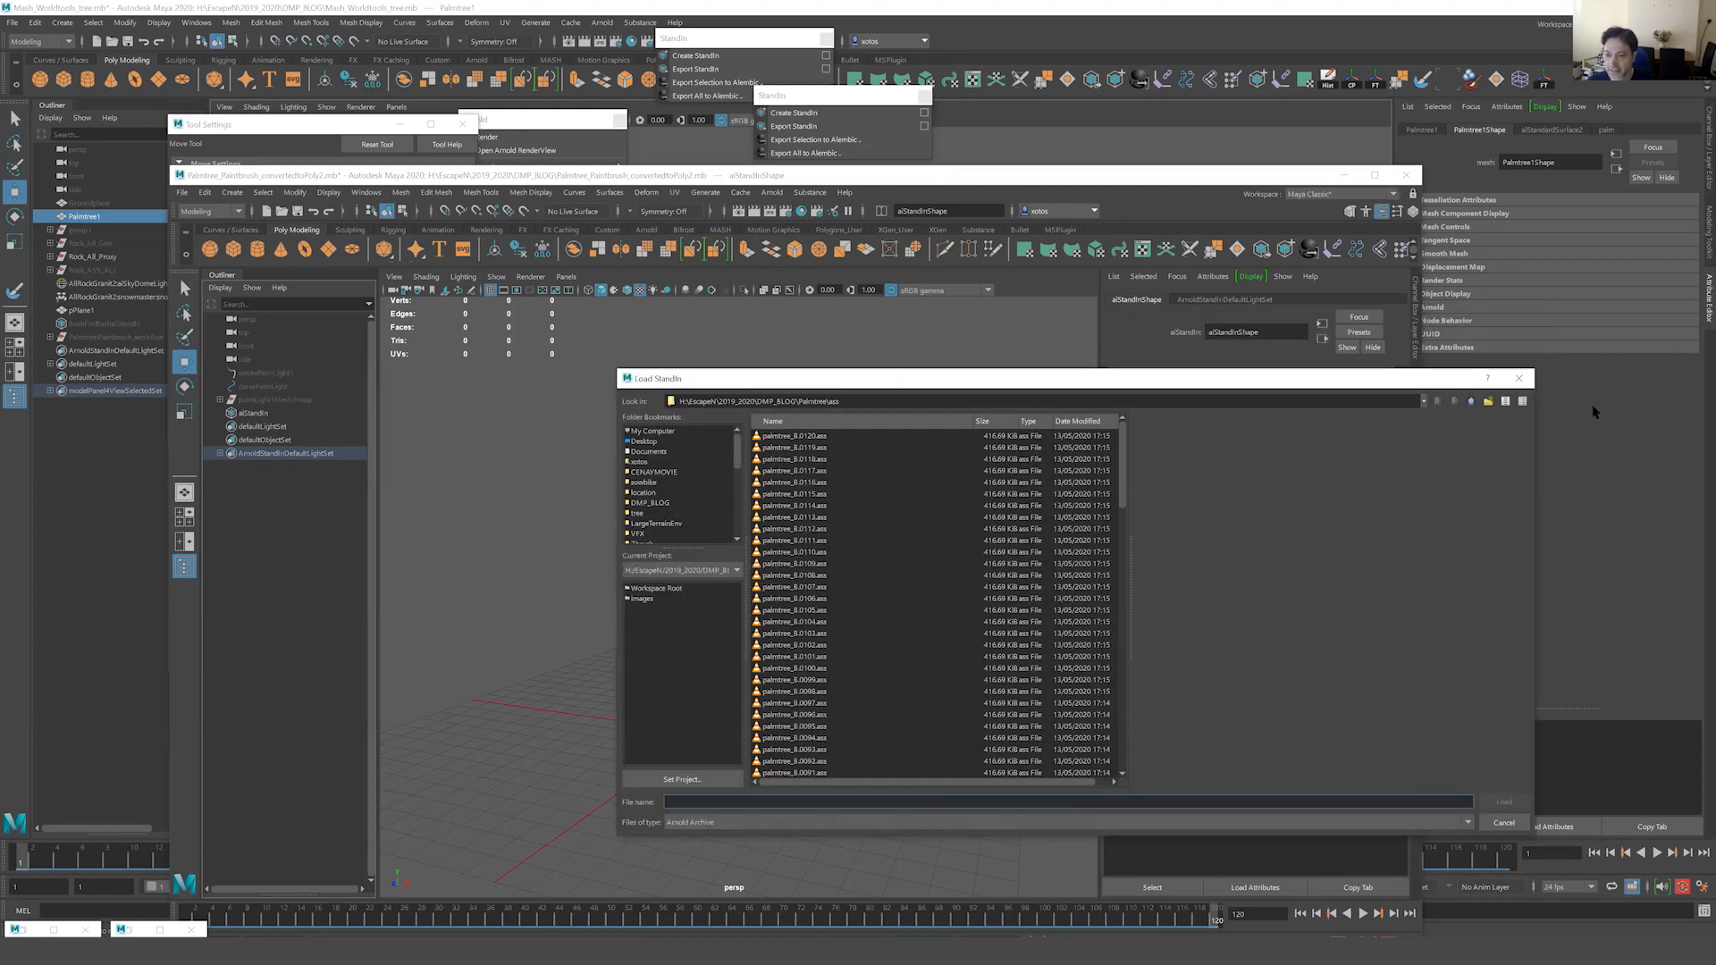
pyautogui.click(1518, 378)
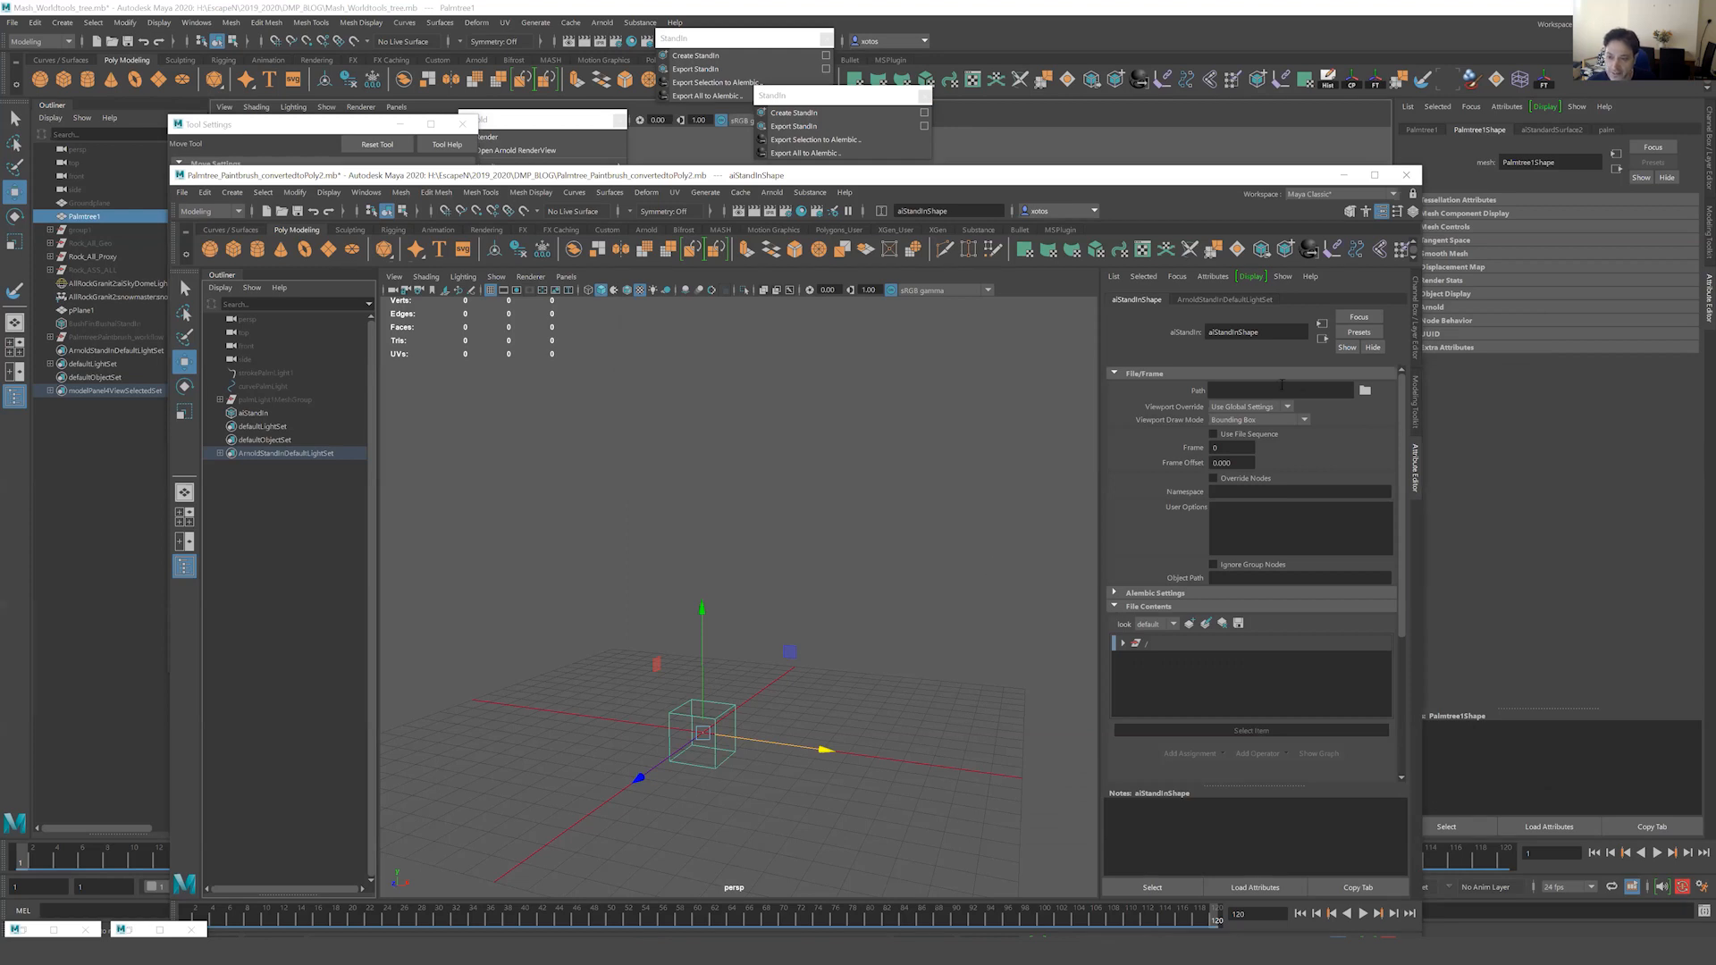
pyautogui.click(1365, 391)
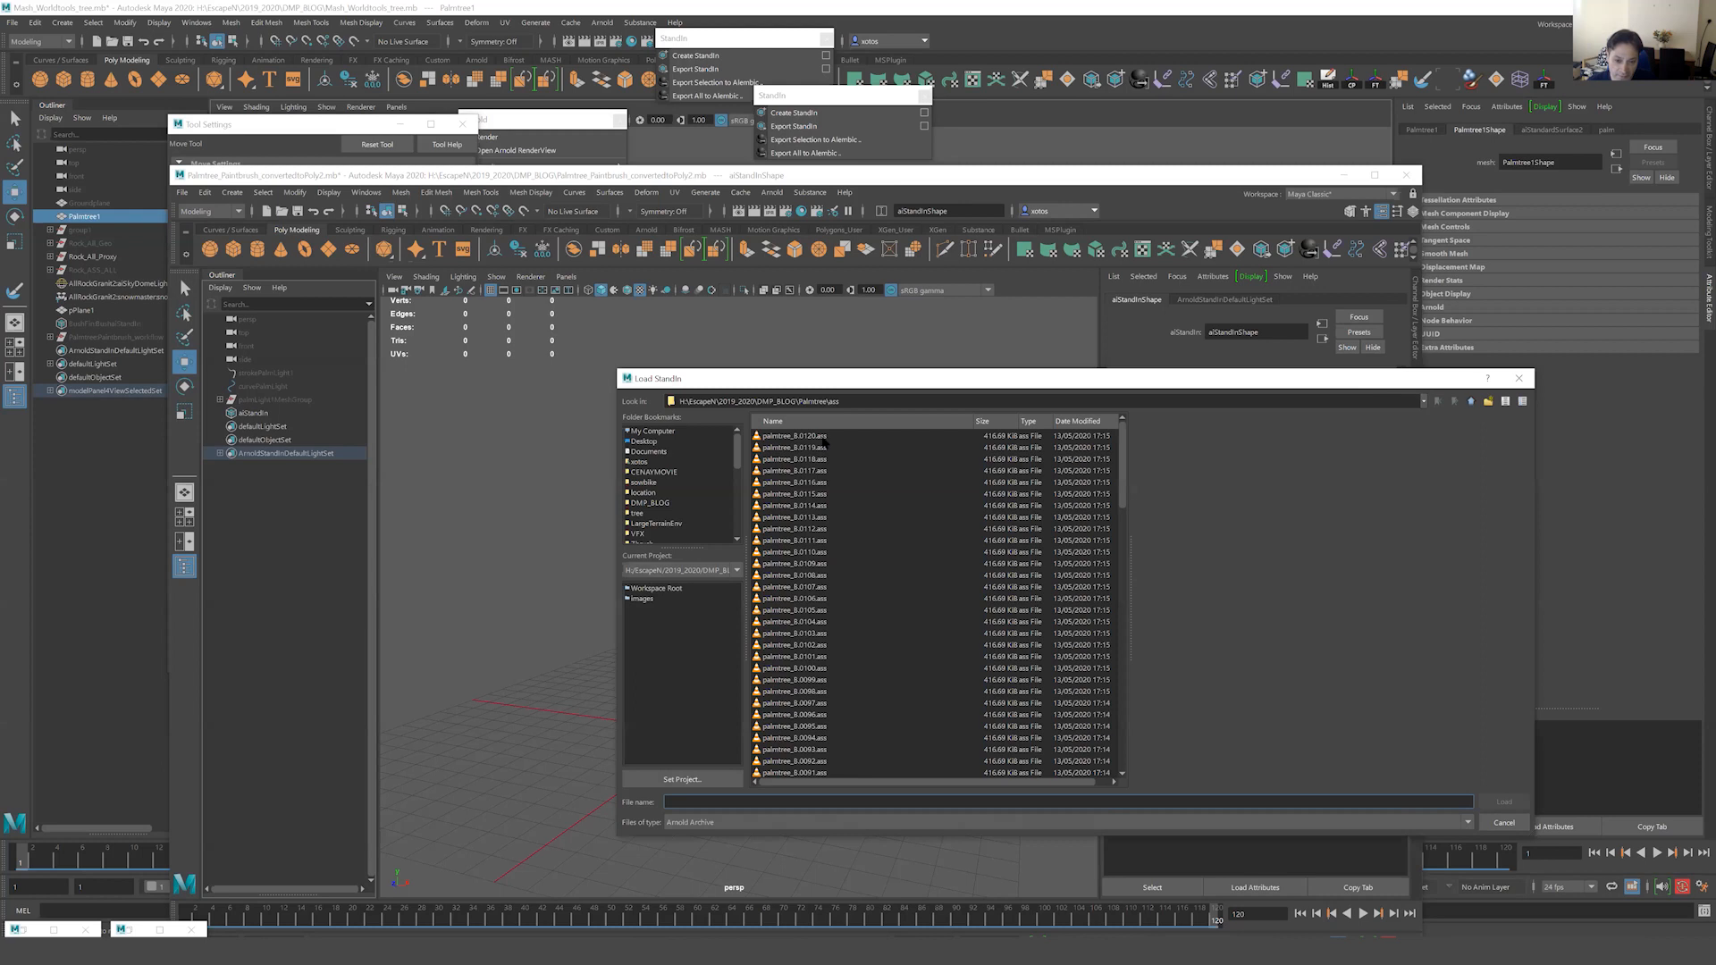
pyautogui.click(806, 454)
pyautogui.scroll(-8, 806, 454)
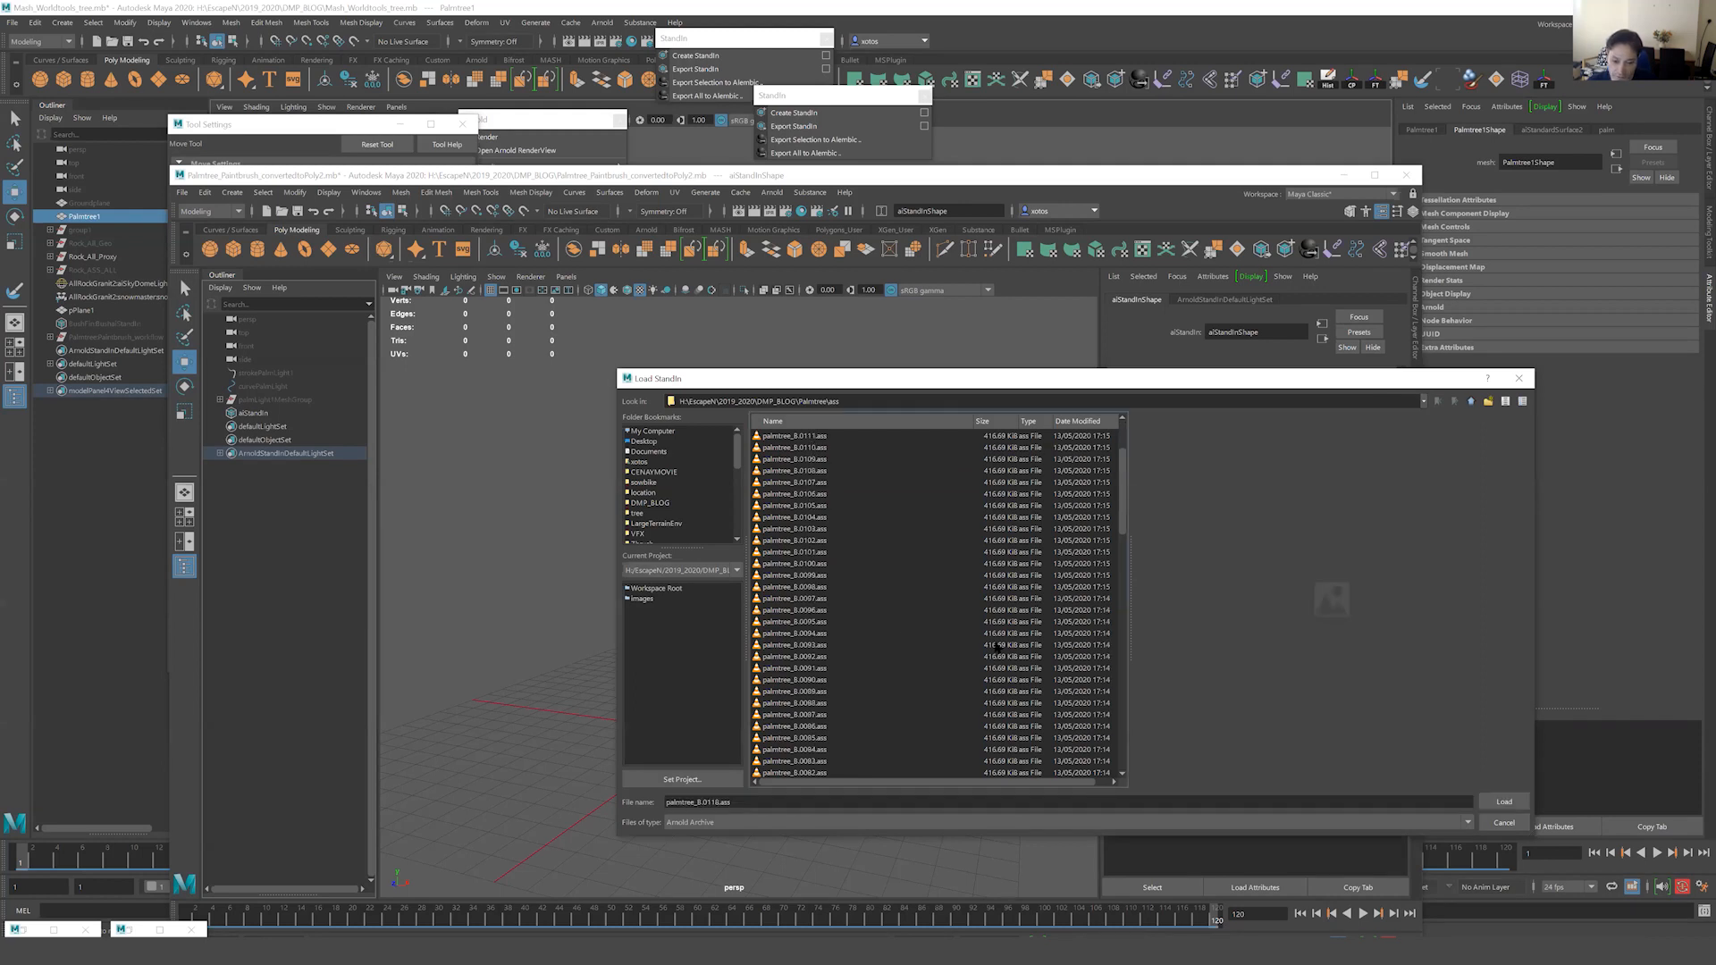
pyautogui.click(1503, 801)
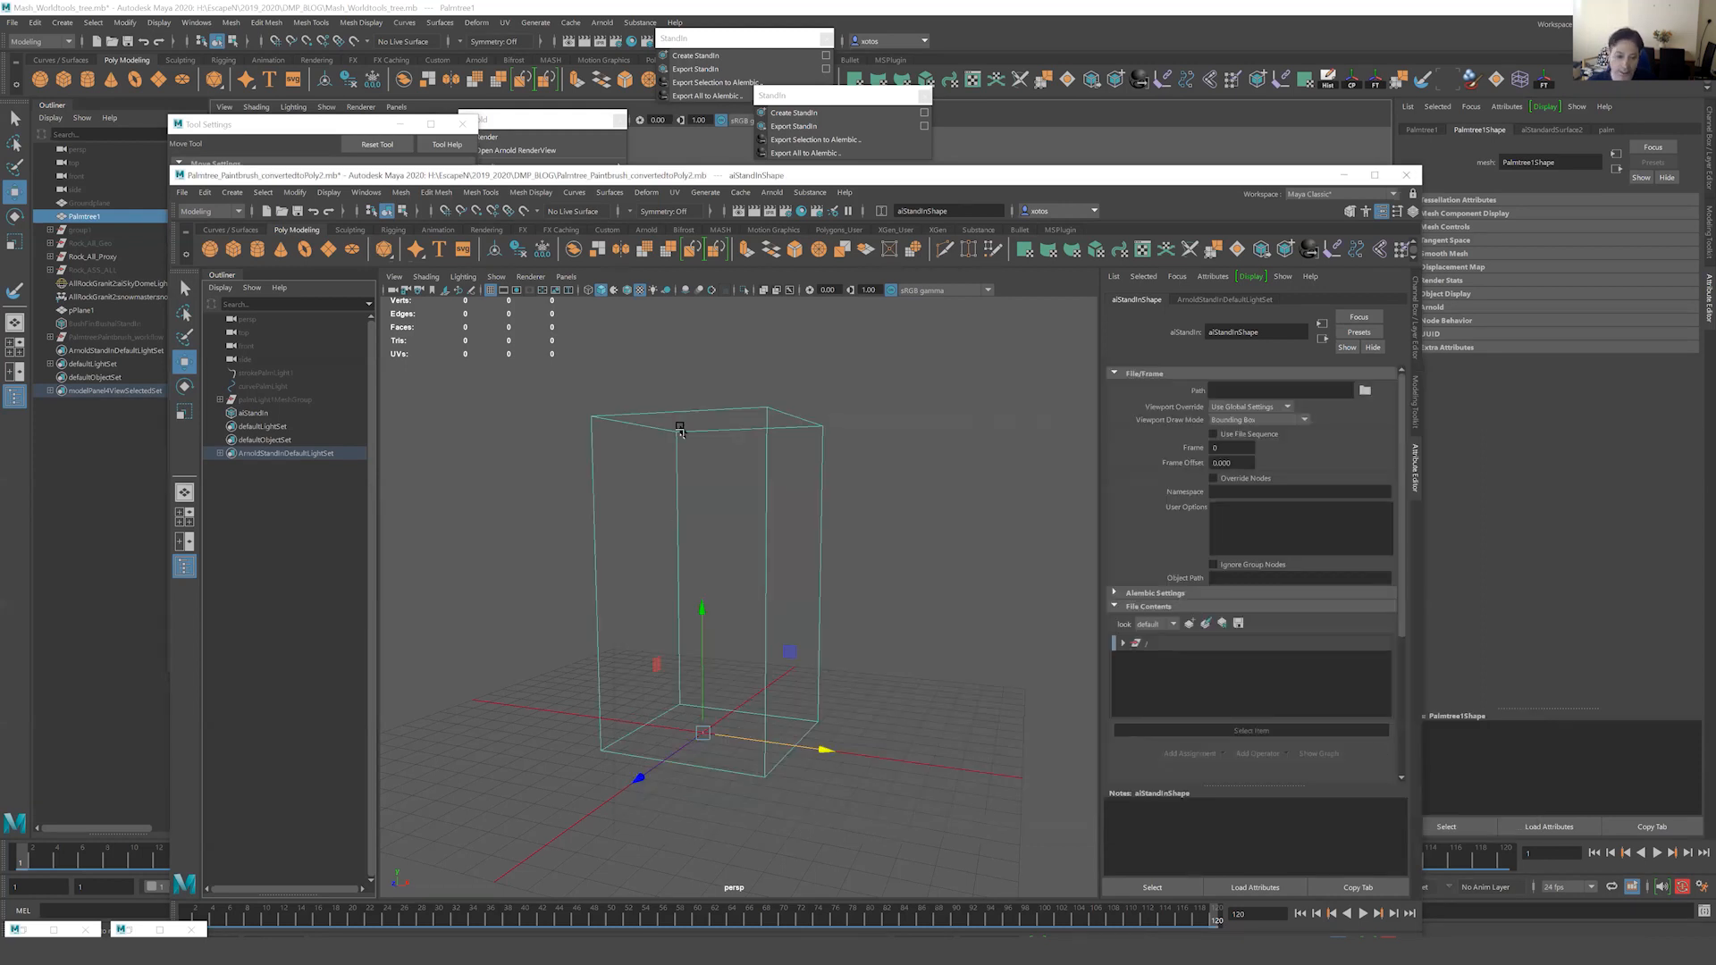
# Set the StandIn's viewport draw mode to Shaded and inspect the palm from another angle.
pyautogui.click(1258, 421)
pyautogui.click(1236, 515)
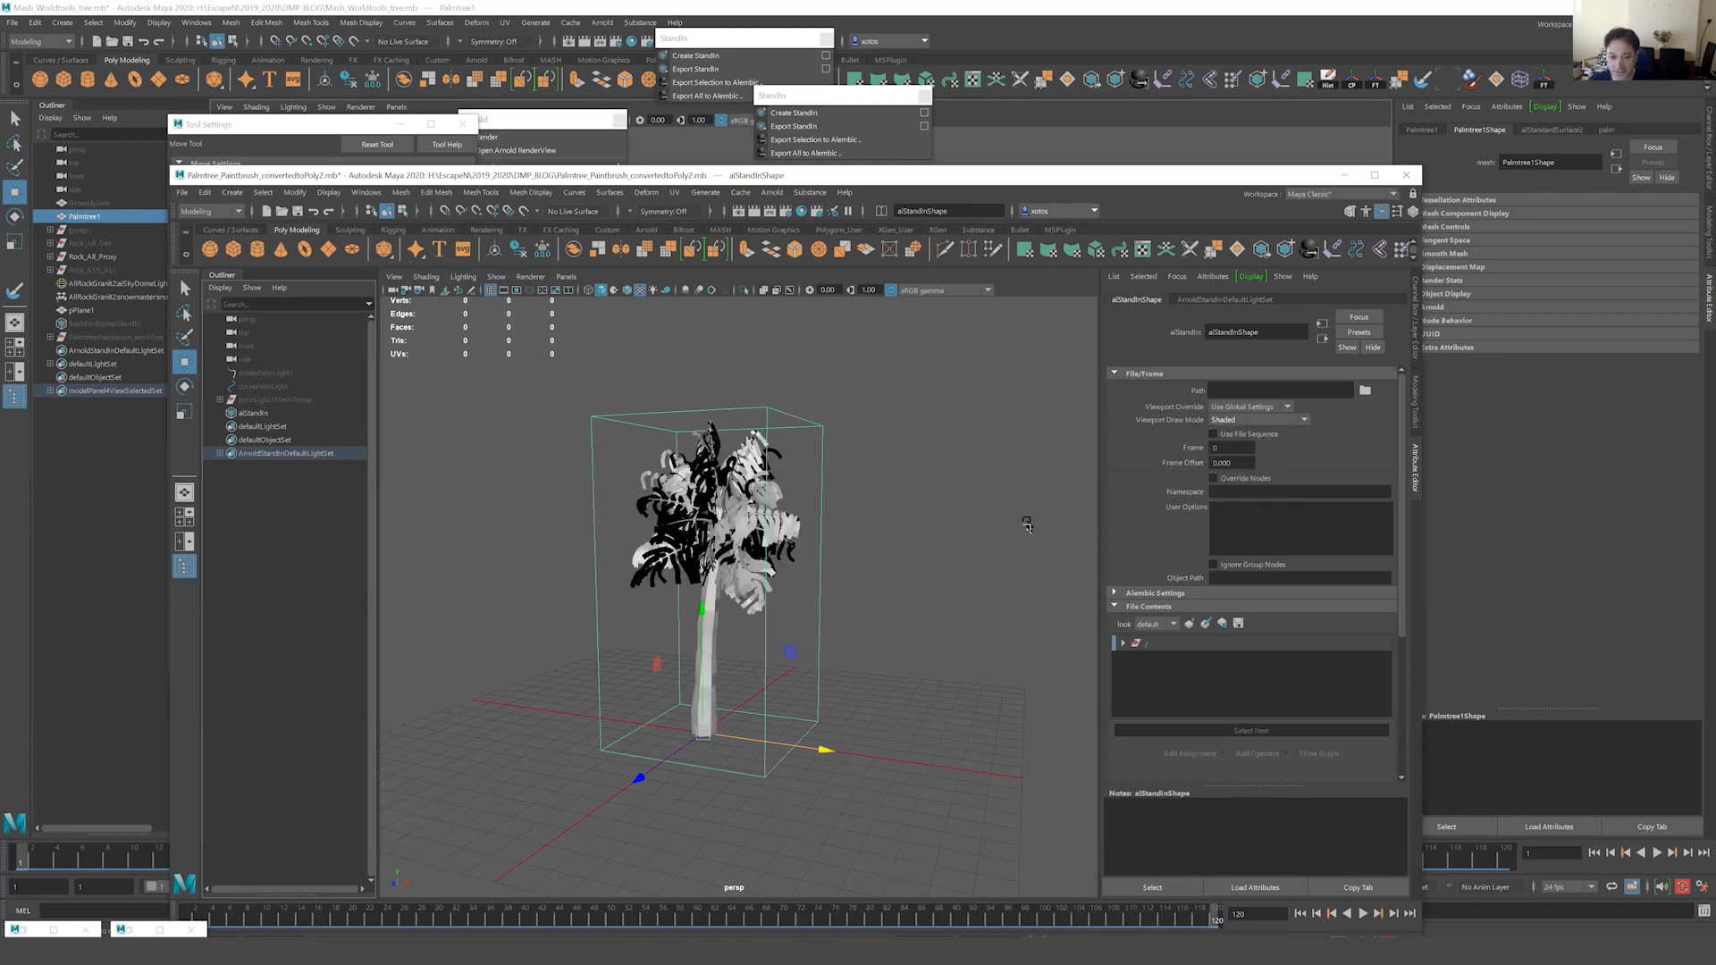
pyautogui.moveTo(883, 519)
pyautogui.keyDown('alt'); pyautogui.mouseDown()
pyautogui.moveTo(929, 519)
pyautogui.moveTo(891, 517)
pyautogui.moveTo(854, 577)
pyautogui.mouseUp(); pyautogui.keyUp('alt')
pyautogui.keyDown('alt'); pyautogui.moveTo(838, 432); pyautogui.dragTo(609, 727); pyautogui.keyUp('alt')
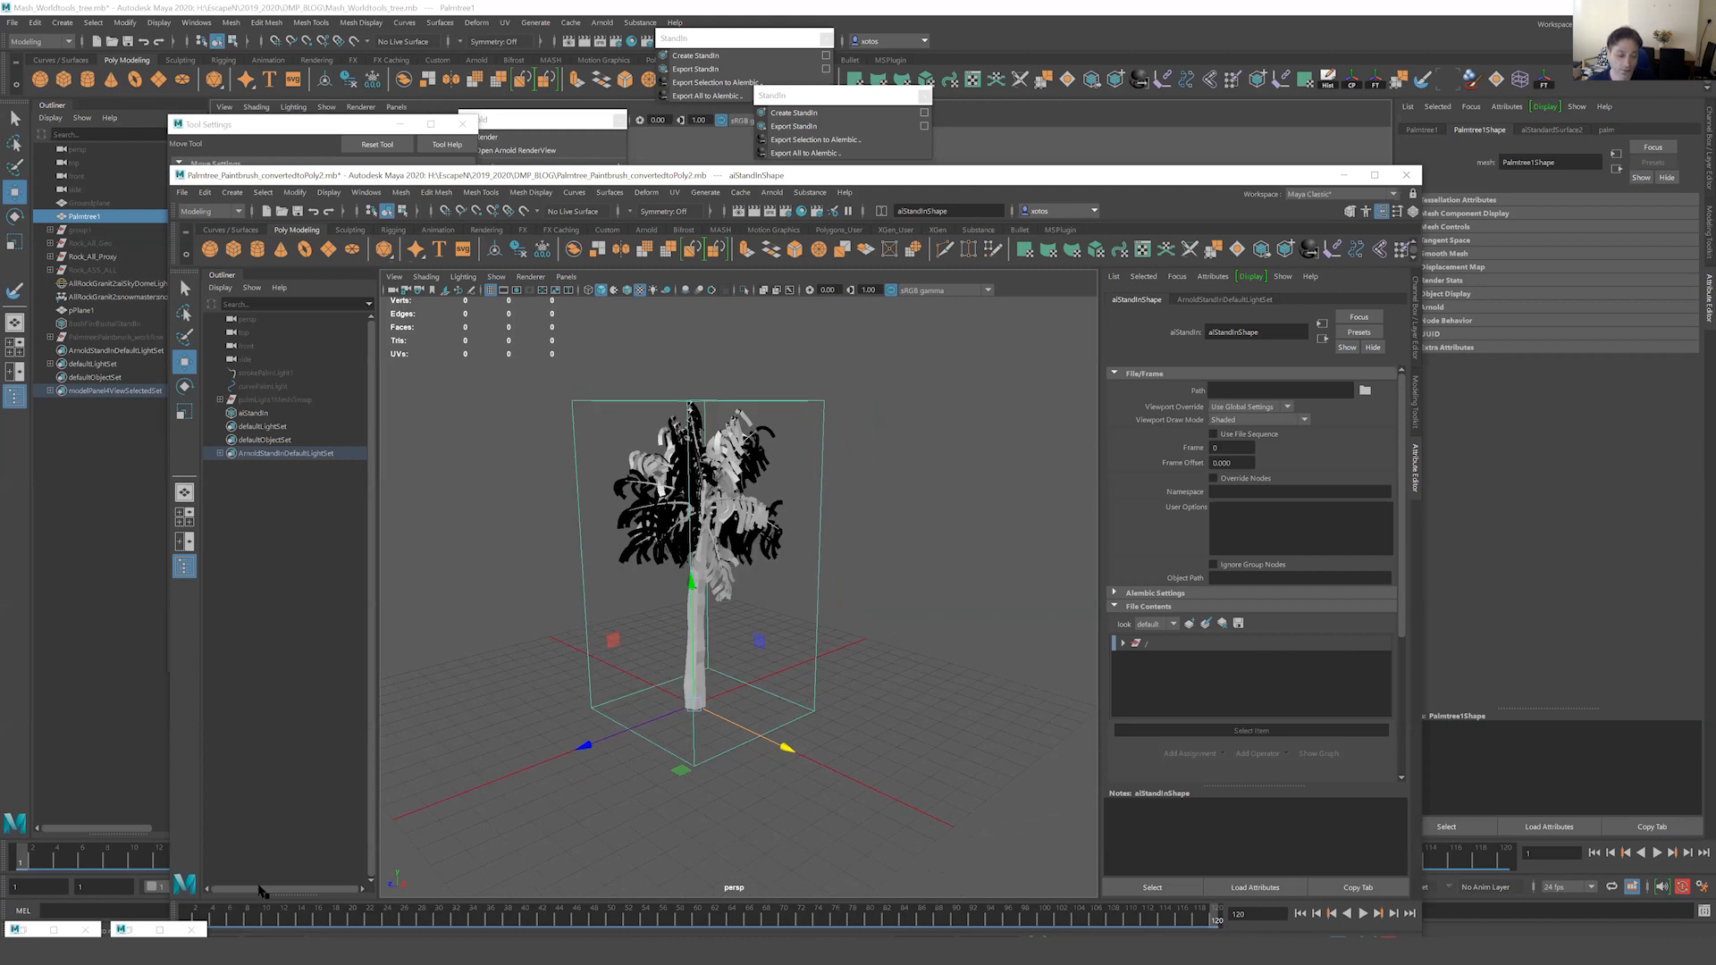
# Enable Use File Sequence on the StandIn and play back the palm's animation.
pyautogui.click(1215, 434)
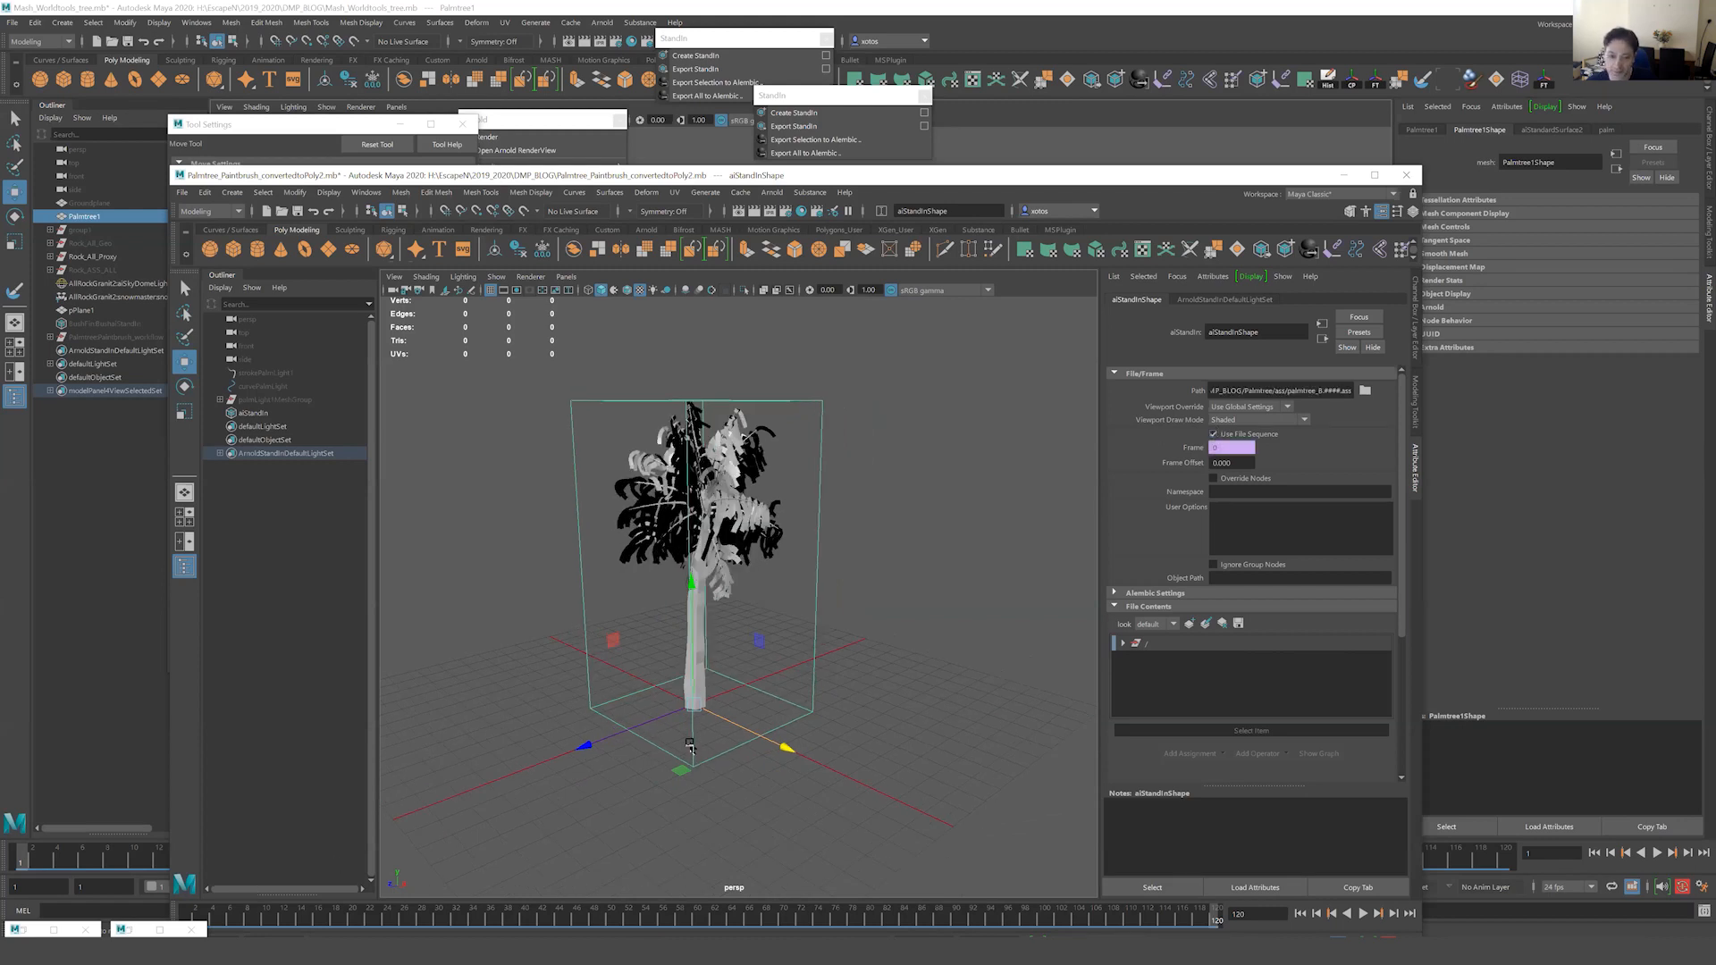
pyautogui.hotkey('alt', 'v')
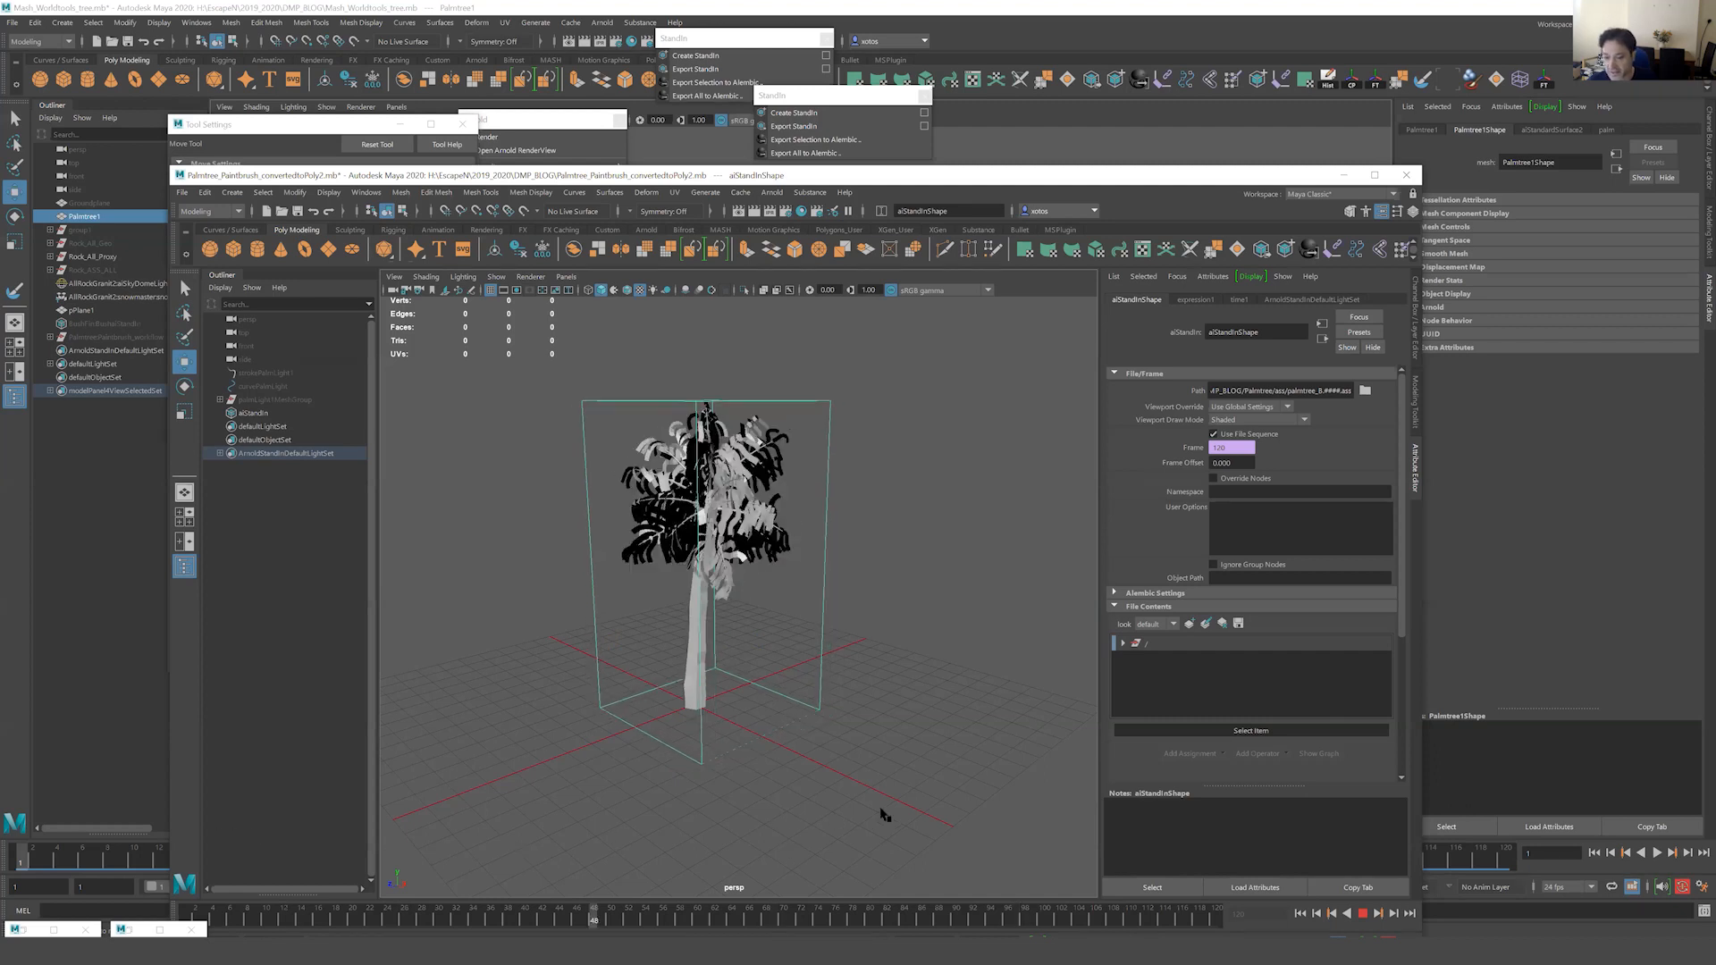
pyautogui.hotkey('alt', 'v')
pyautogui.keyDown('alt'); pyautogui.moveTo(781, 712); pyautogui.dragTo(739, 413); pyautogui.keyUp('alt')
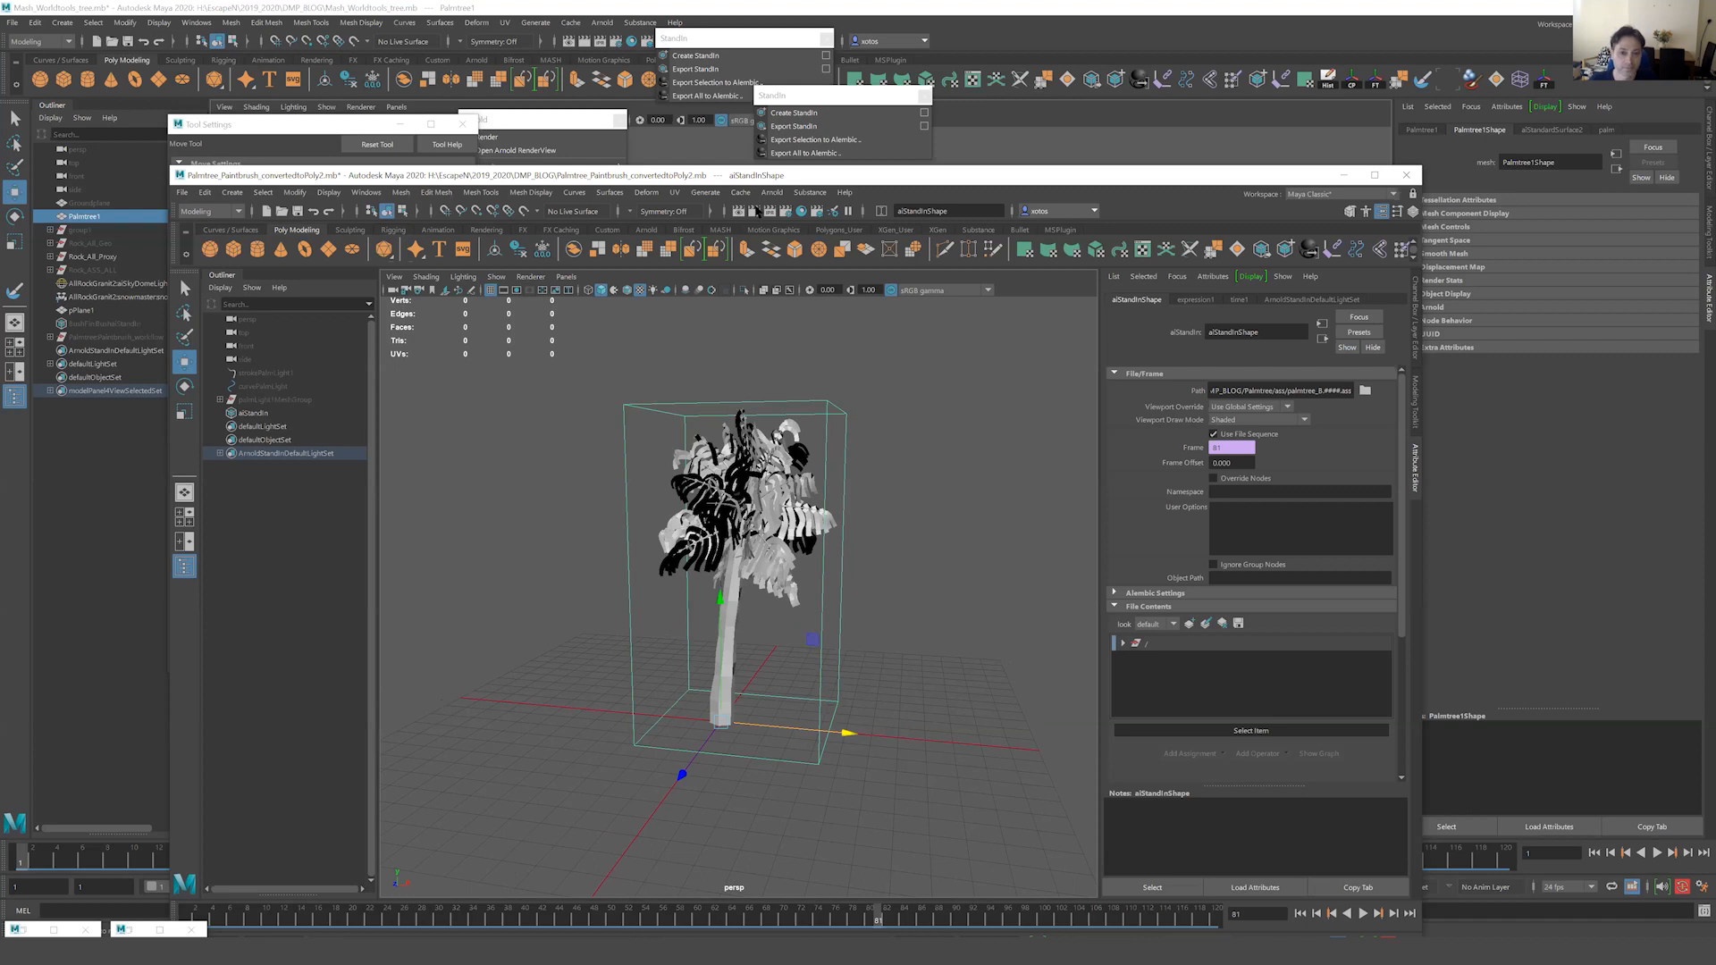
# Add an Arnold Physical Sky to the scene and render the StandIn palm in the Arnold RenderView.
pyautogui.click(772, 193)
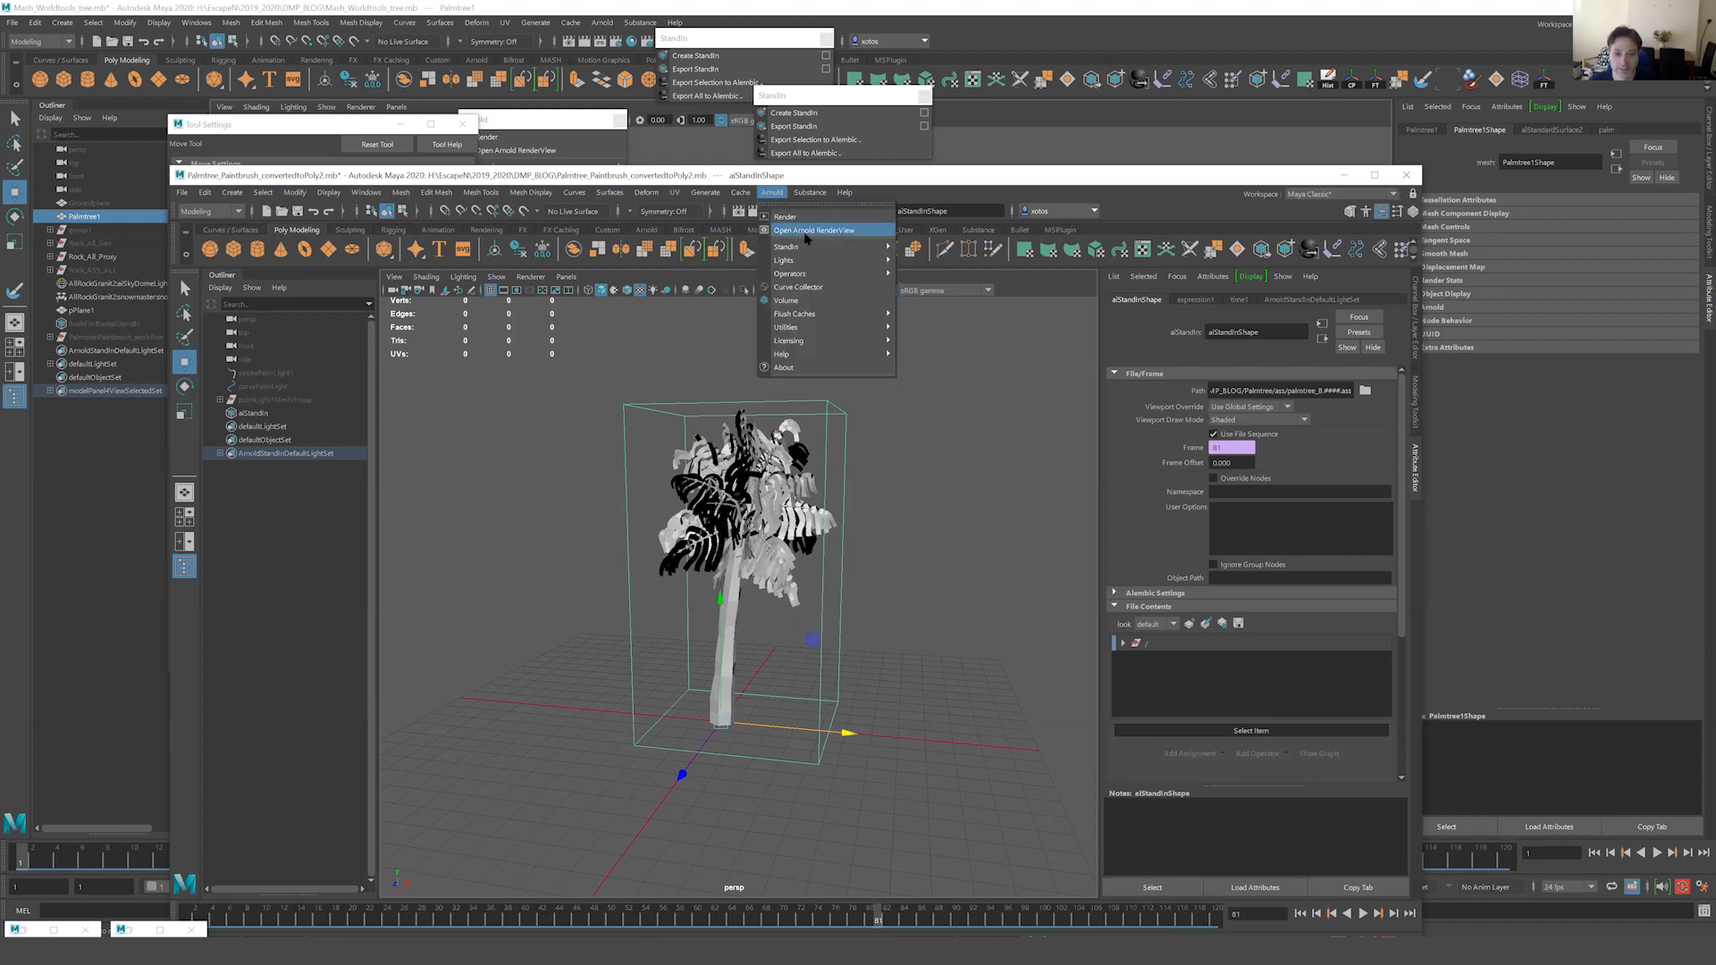
pyautogui.moveTo(831, 260)
pyautogui.click(929, 327)
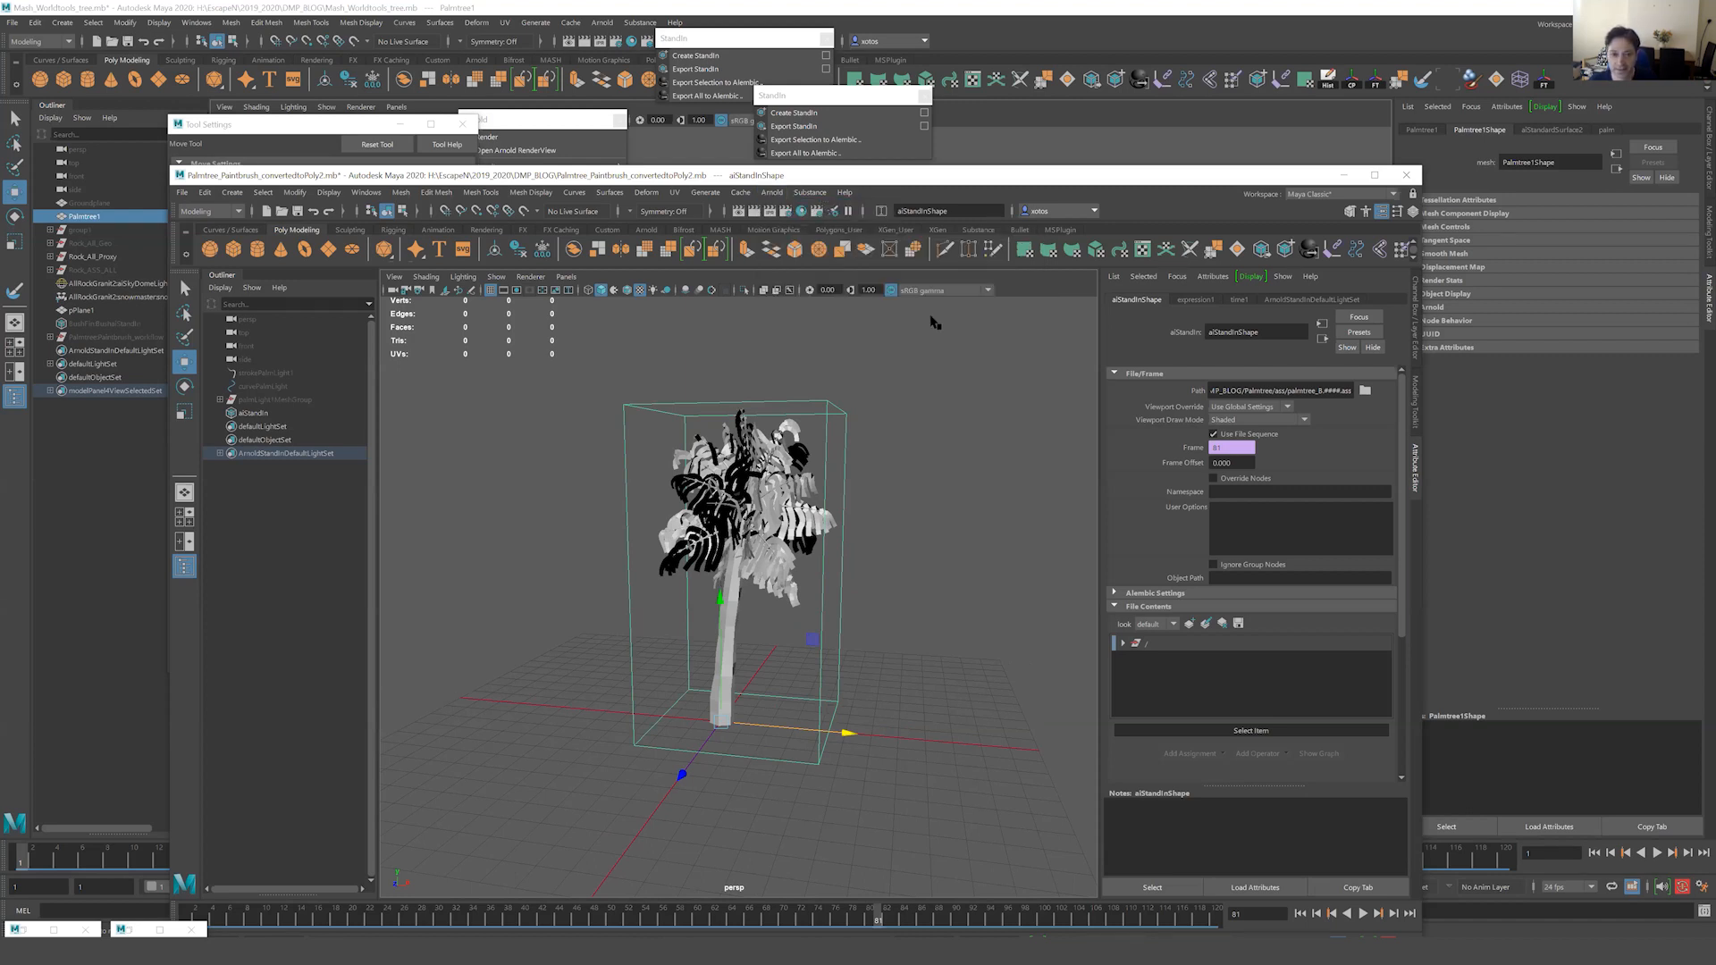
pyautogui.click(772, 193)
pyautogui.click(790, 218)
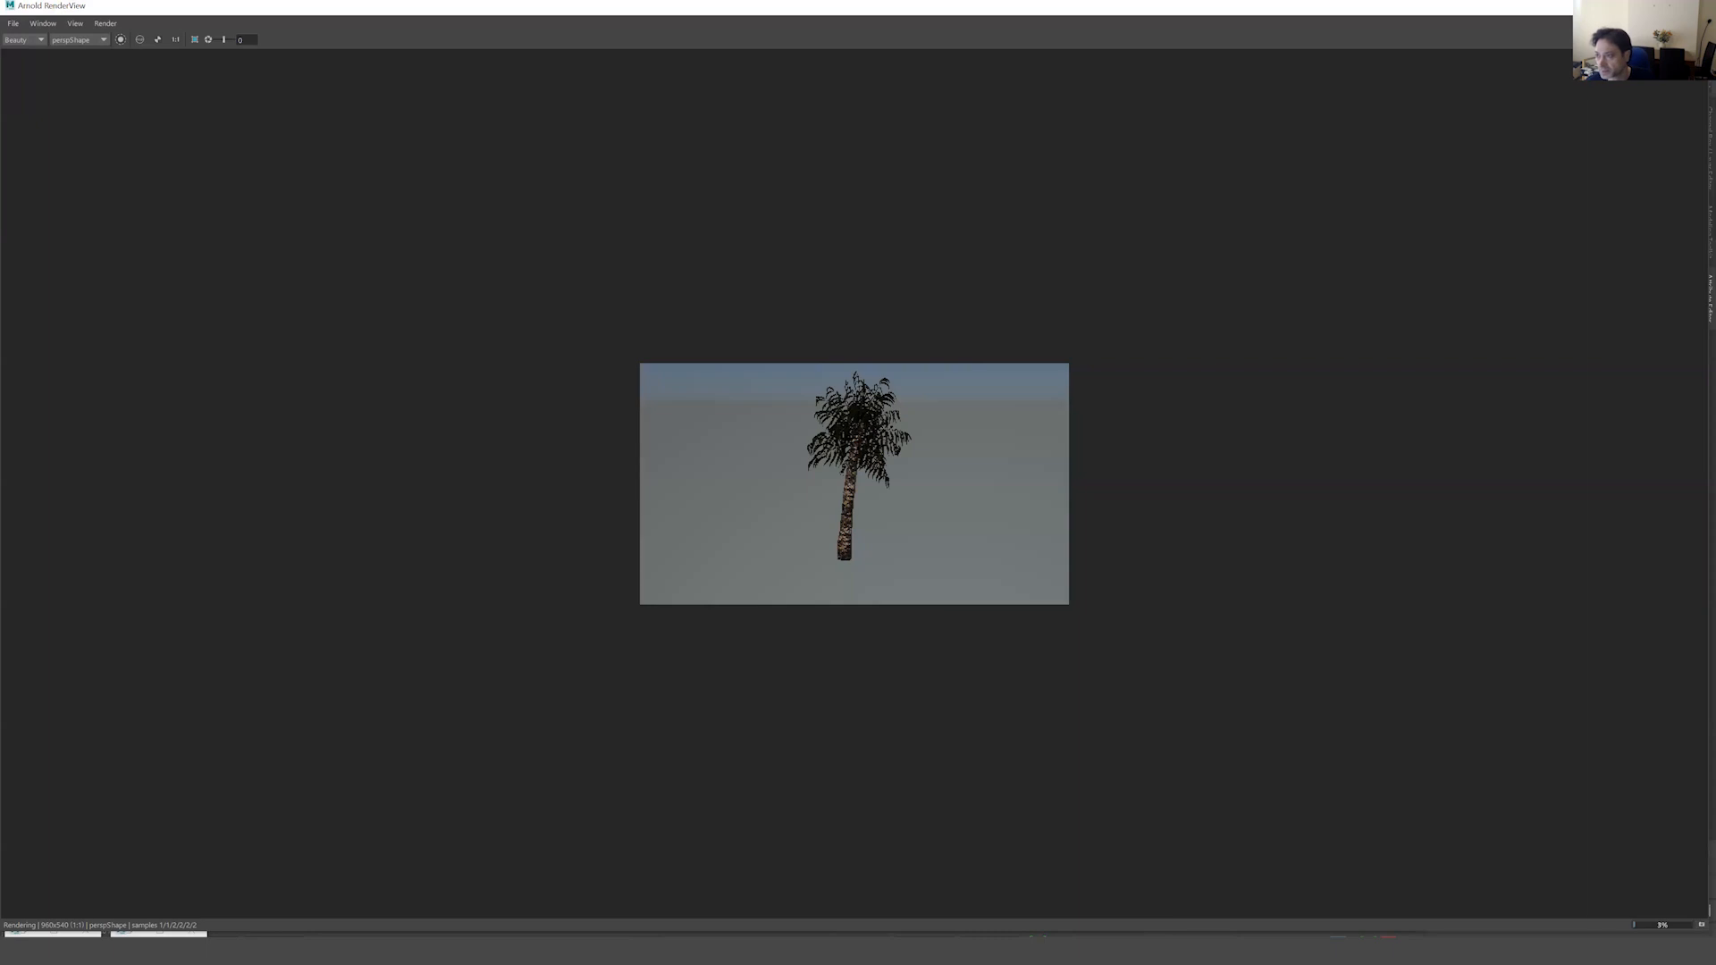
pyautogui.scroll(3, 846, 443)
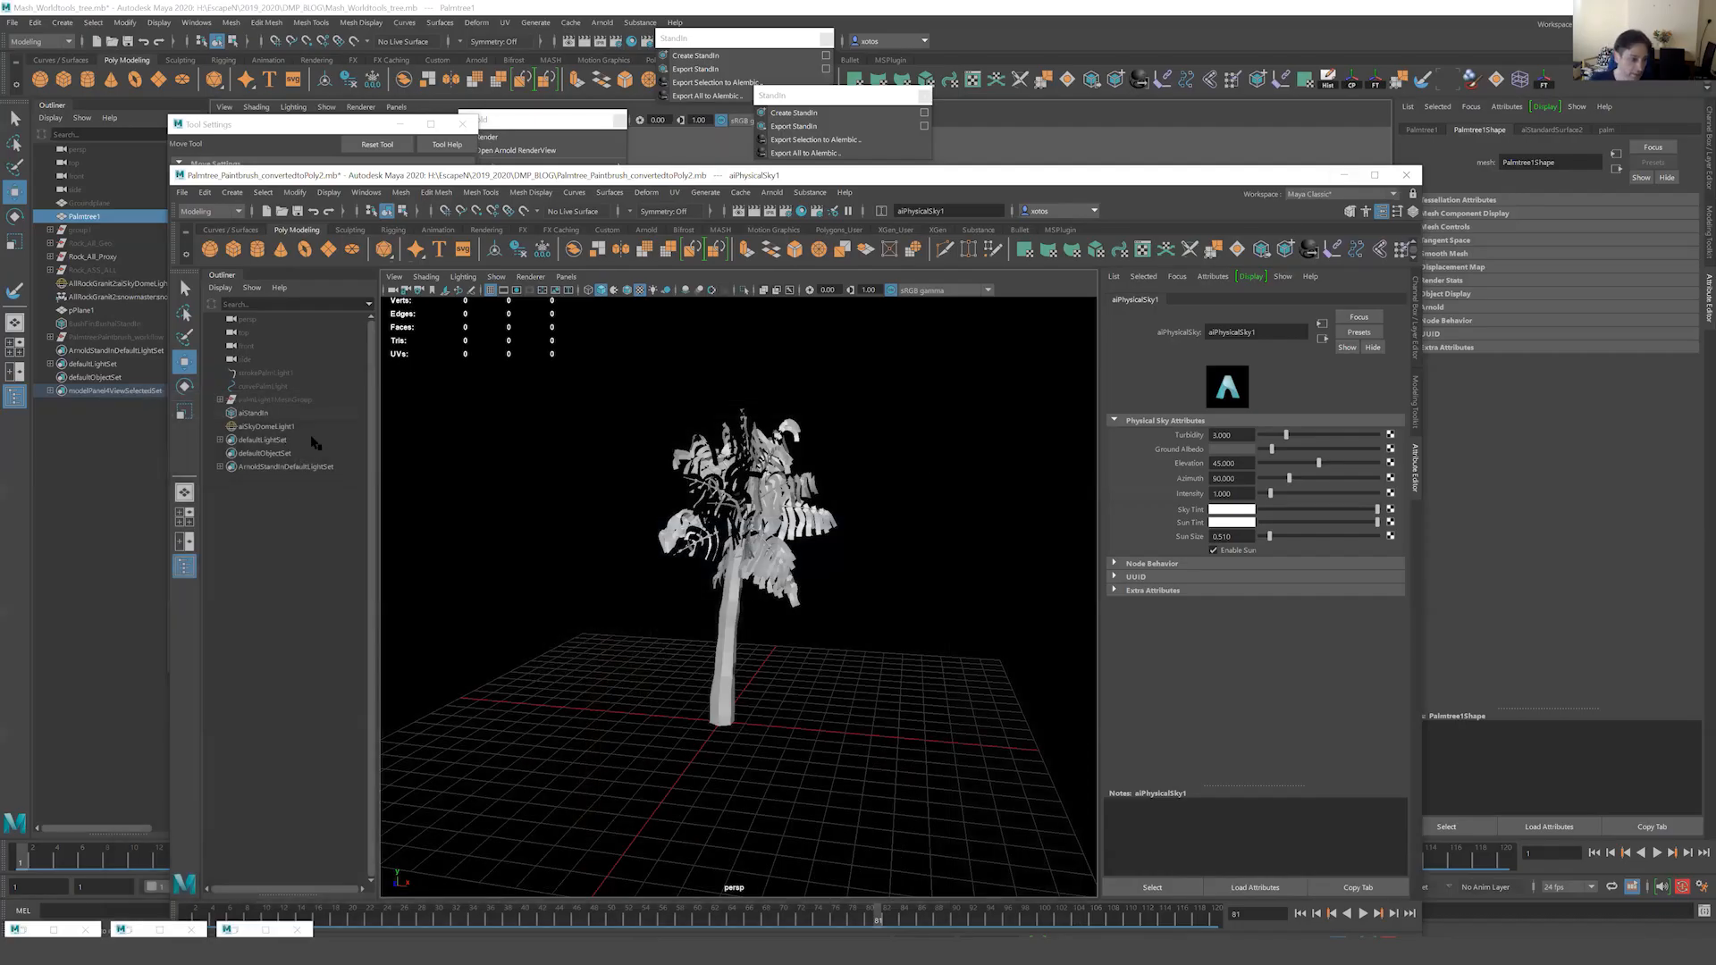
# Rename the aiStandIn object in the Outliner as palmtre_BaiStandIn.
pyautogui.doubleClick(255, 412)
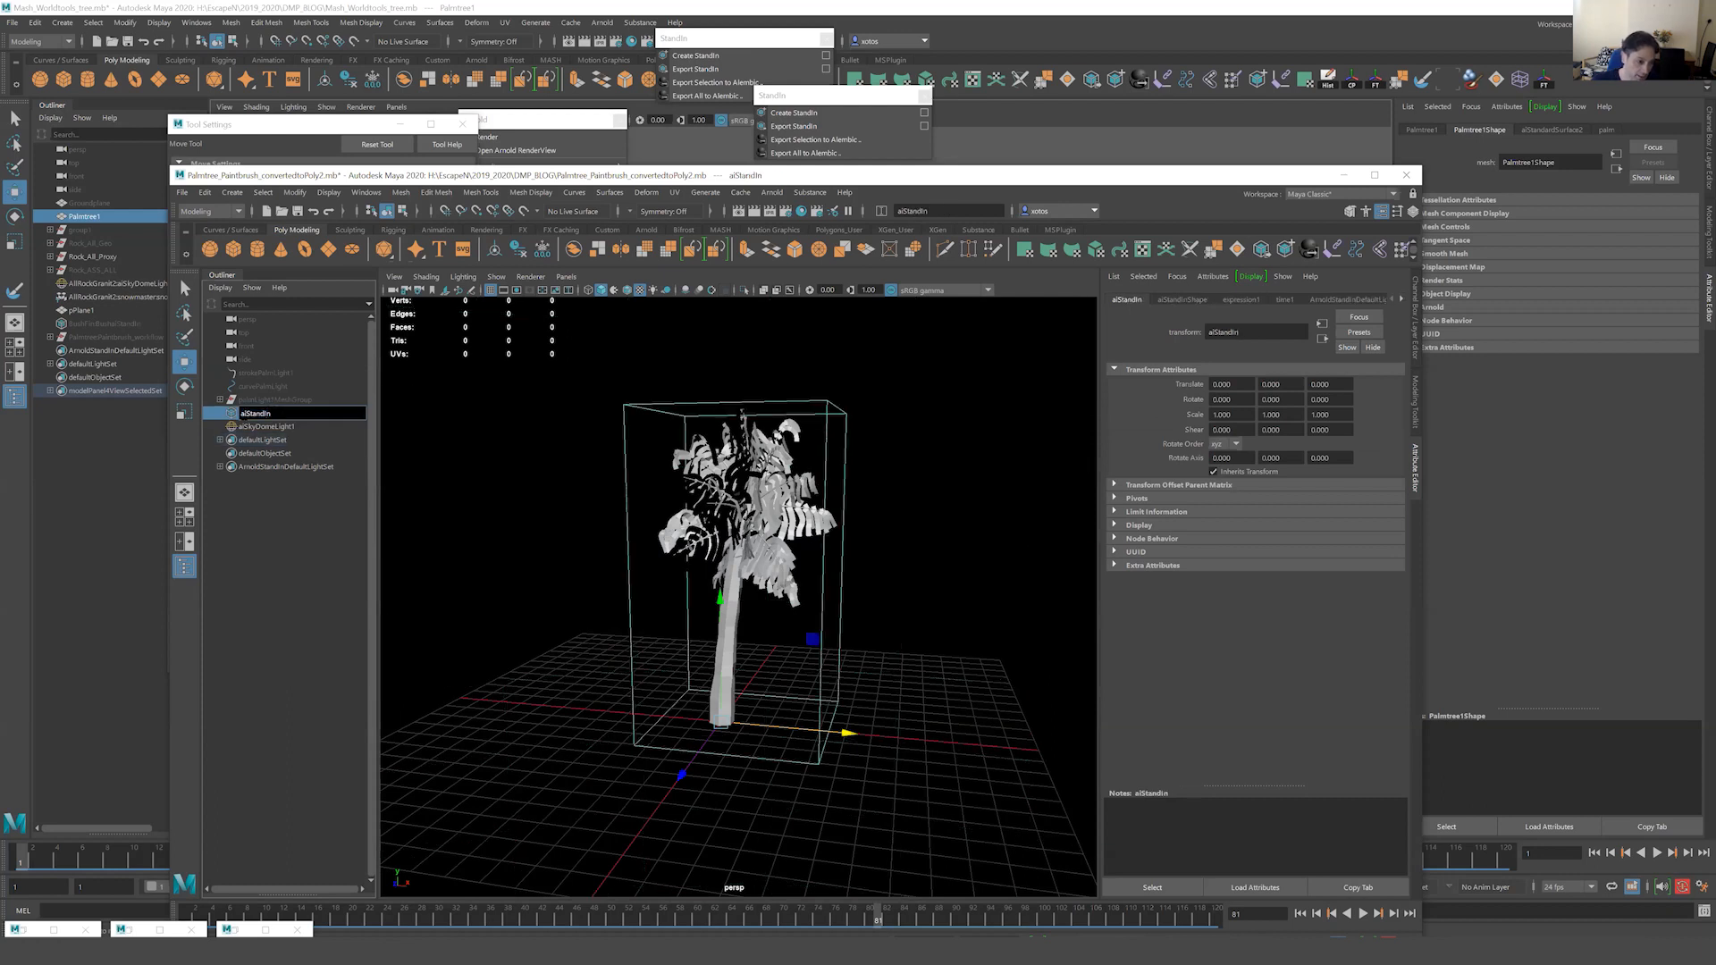
pyautogui.write('palmtre')
pyautogui.write('_B')
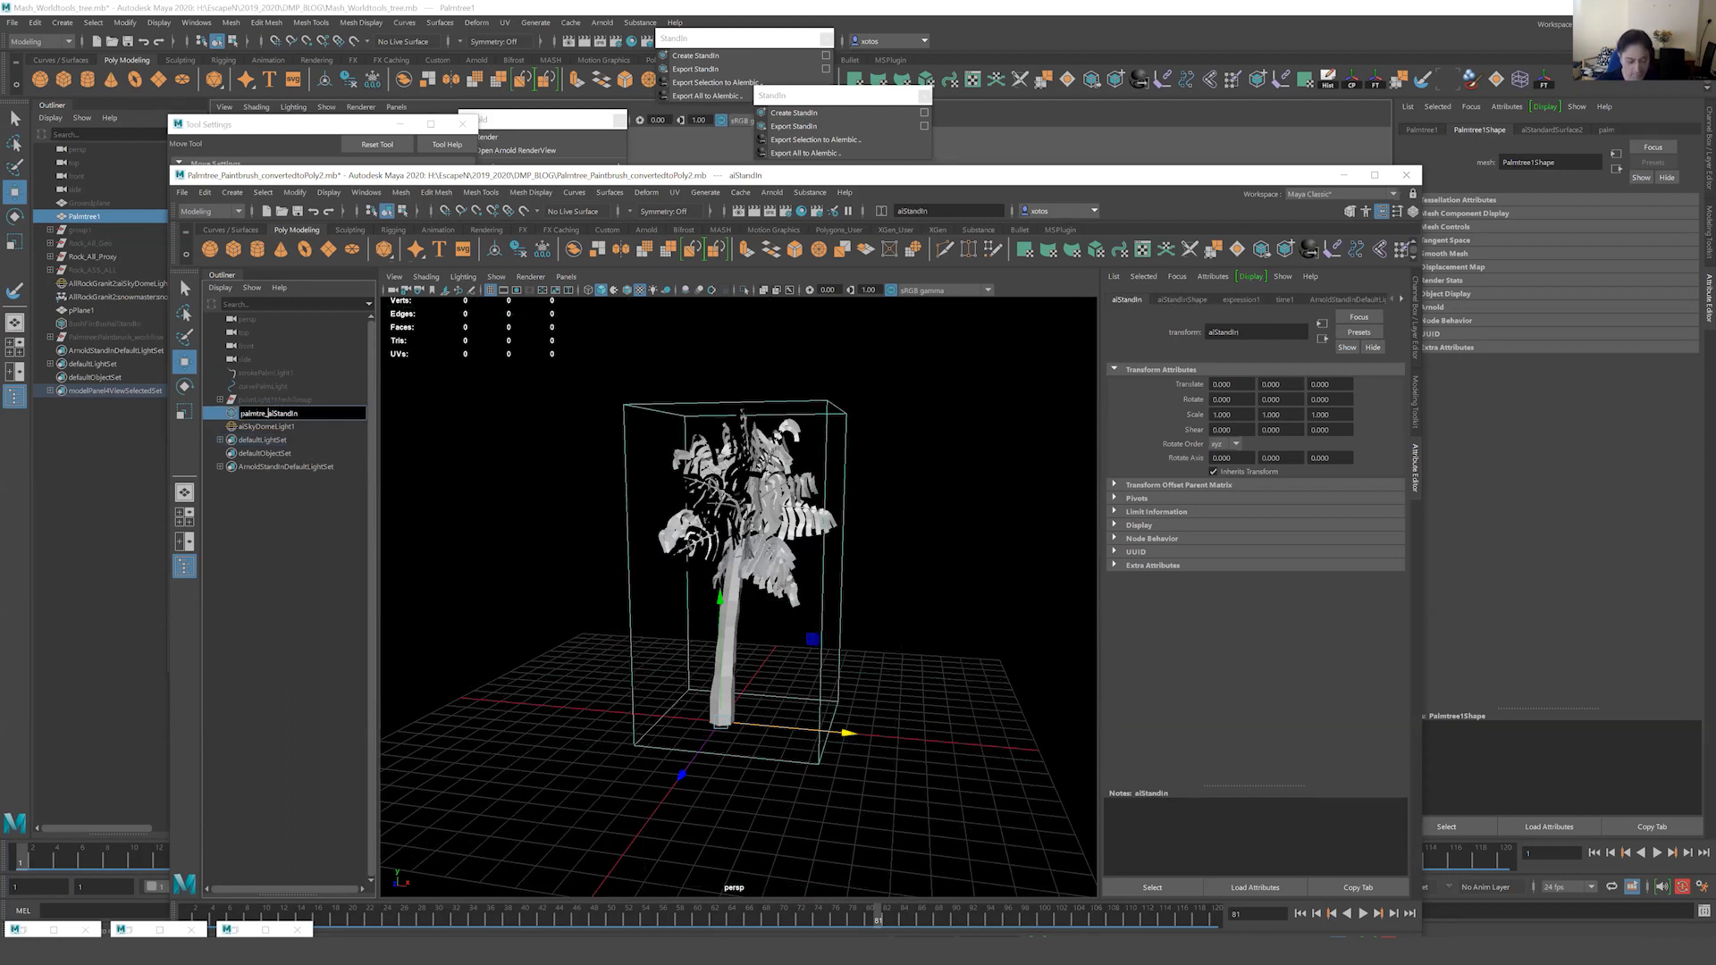
pyautogui.press('Return')
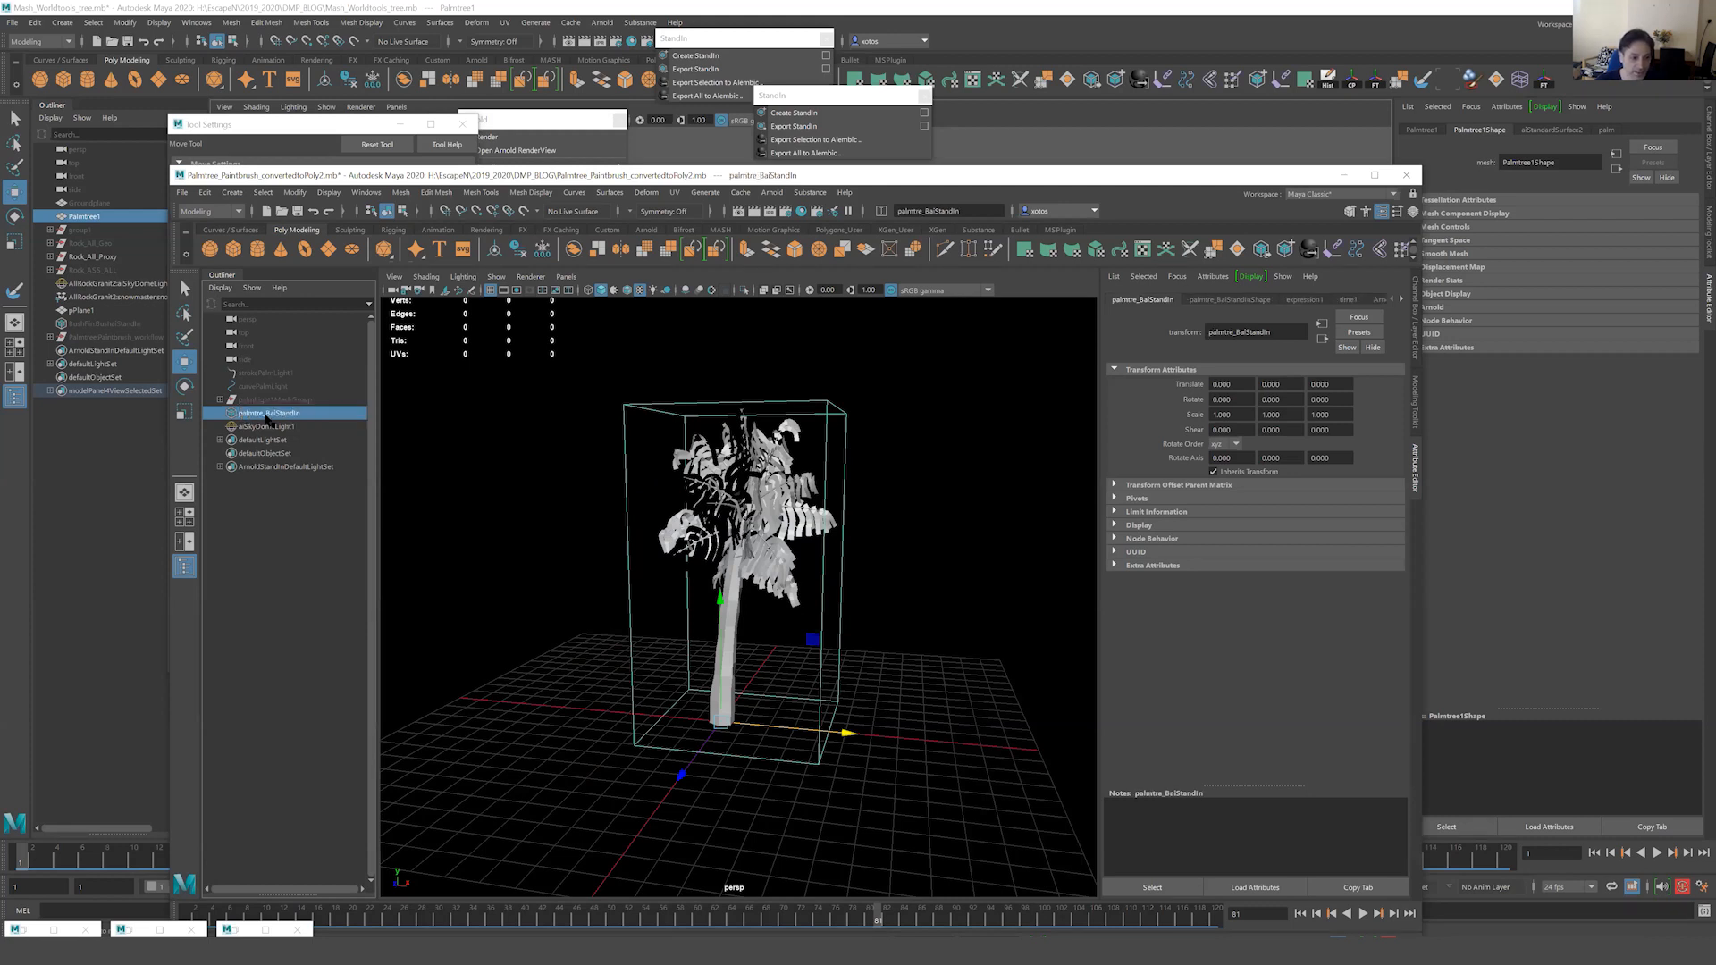
# Select the renamed StandIn, open Export Selection for it and go up to the Palmtree folder.
pyautogui.click(257, 400)
pyautogui.click(246, 413)
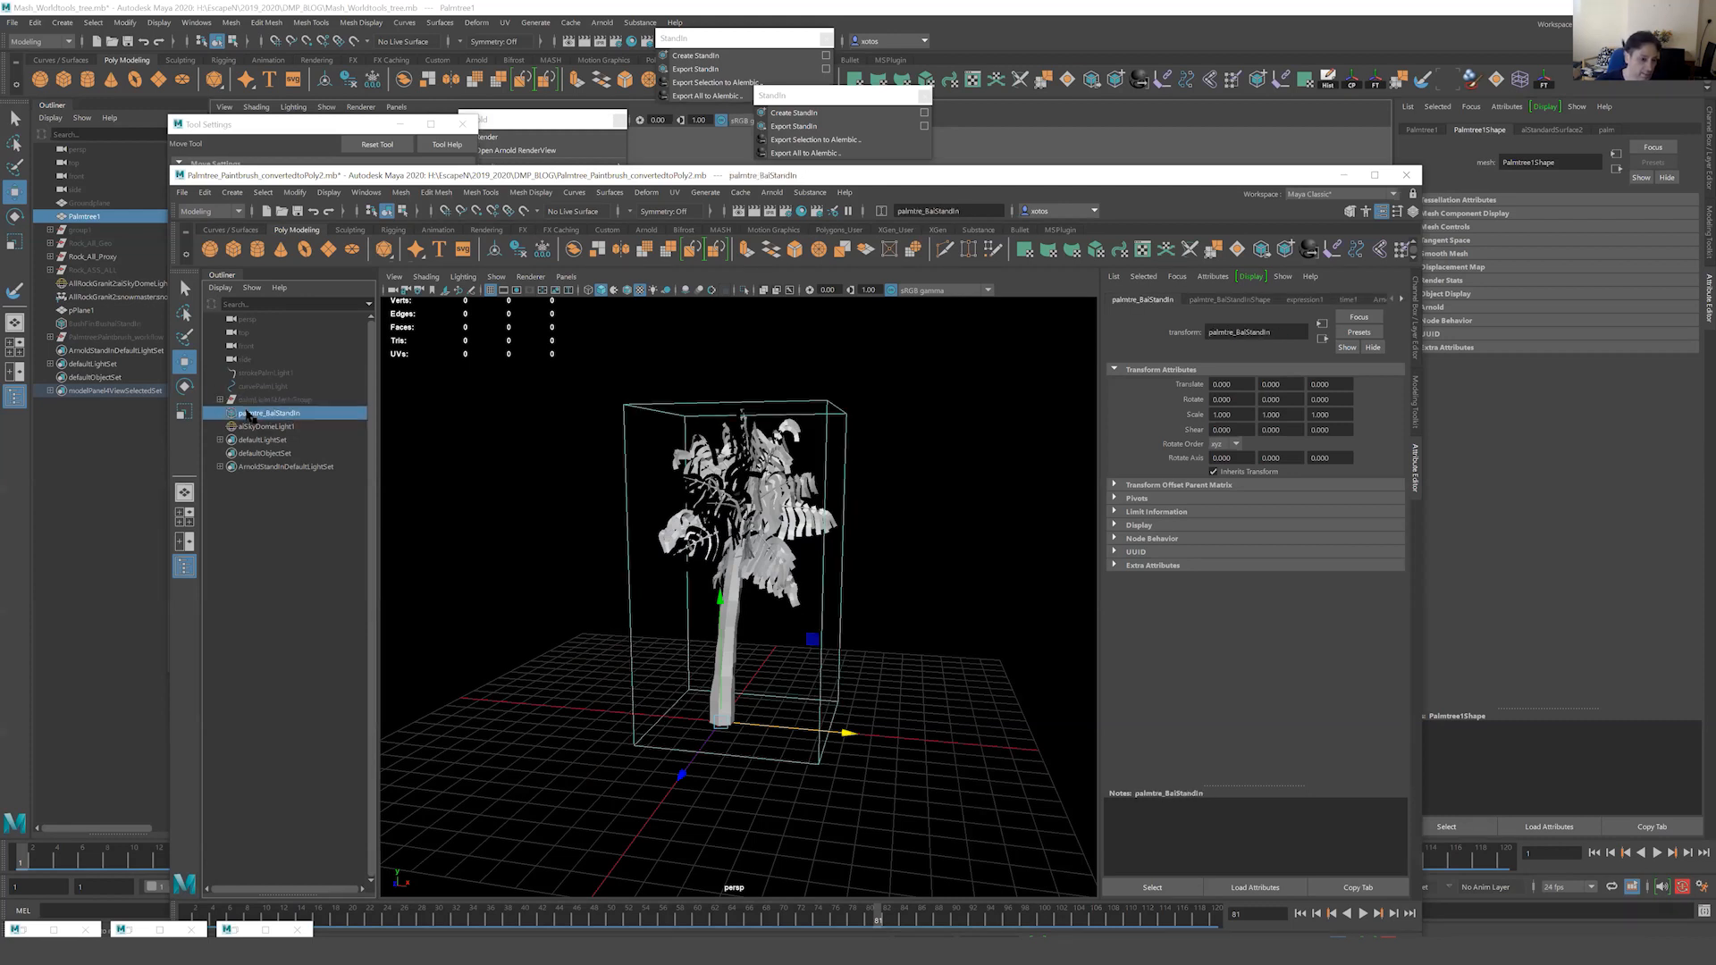
pyautogui.click(181, 192)
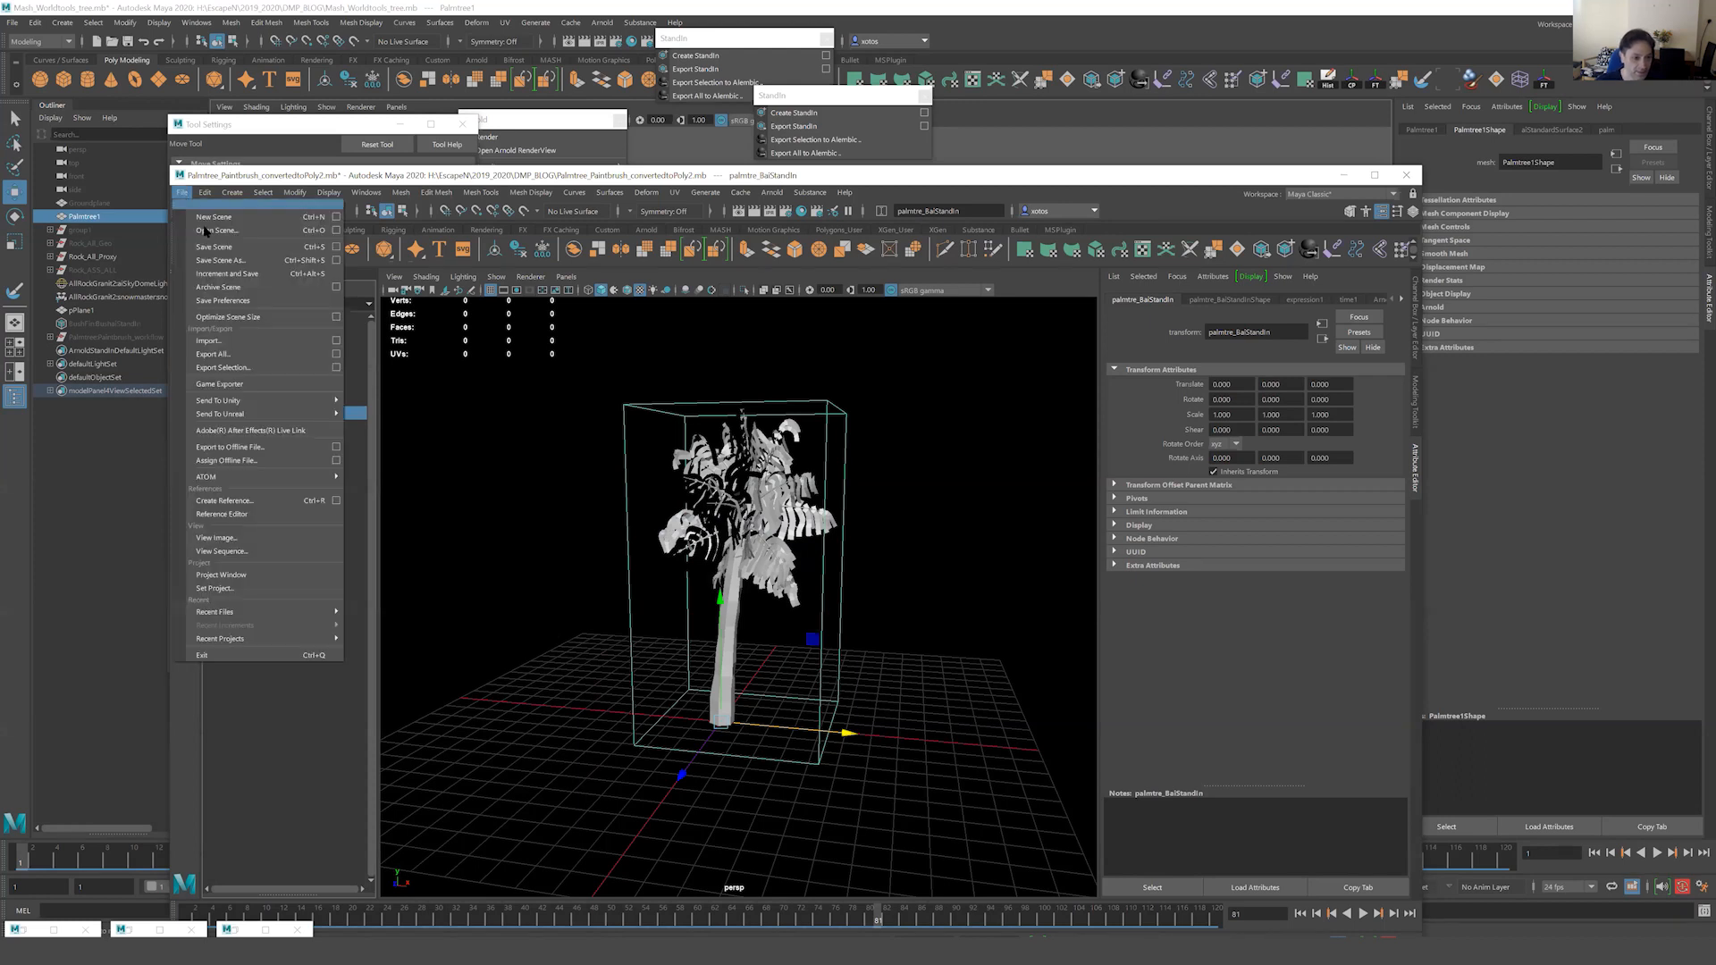
pyautogui.click(249, 367)
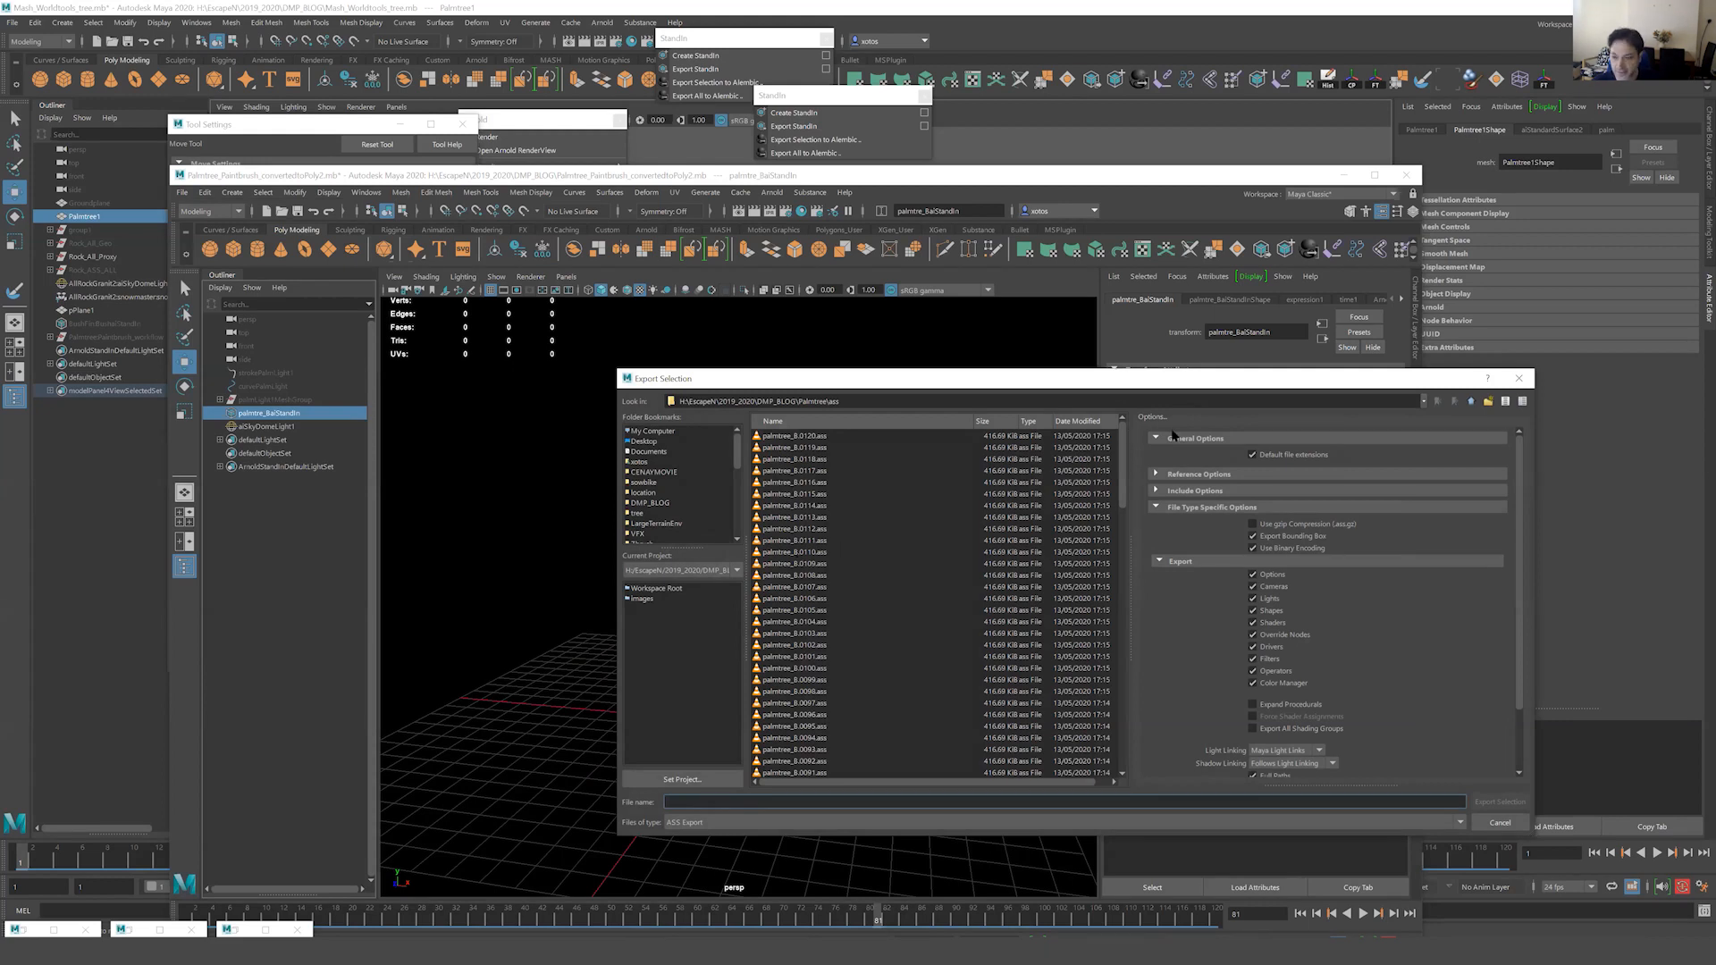
pyautogui.click(1471, 403)
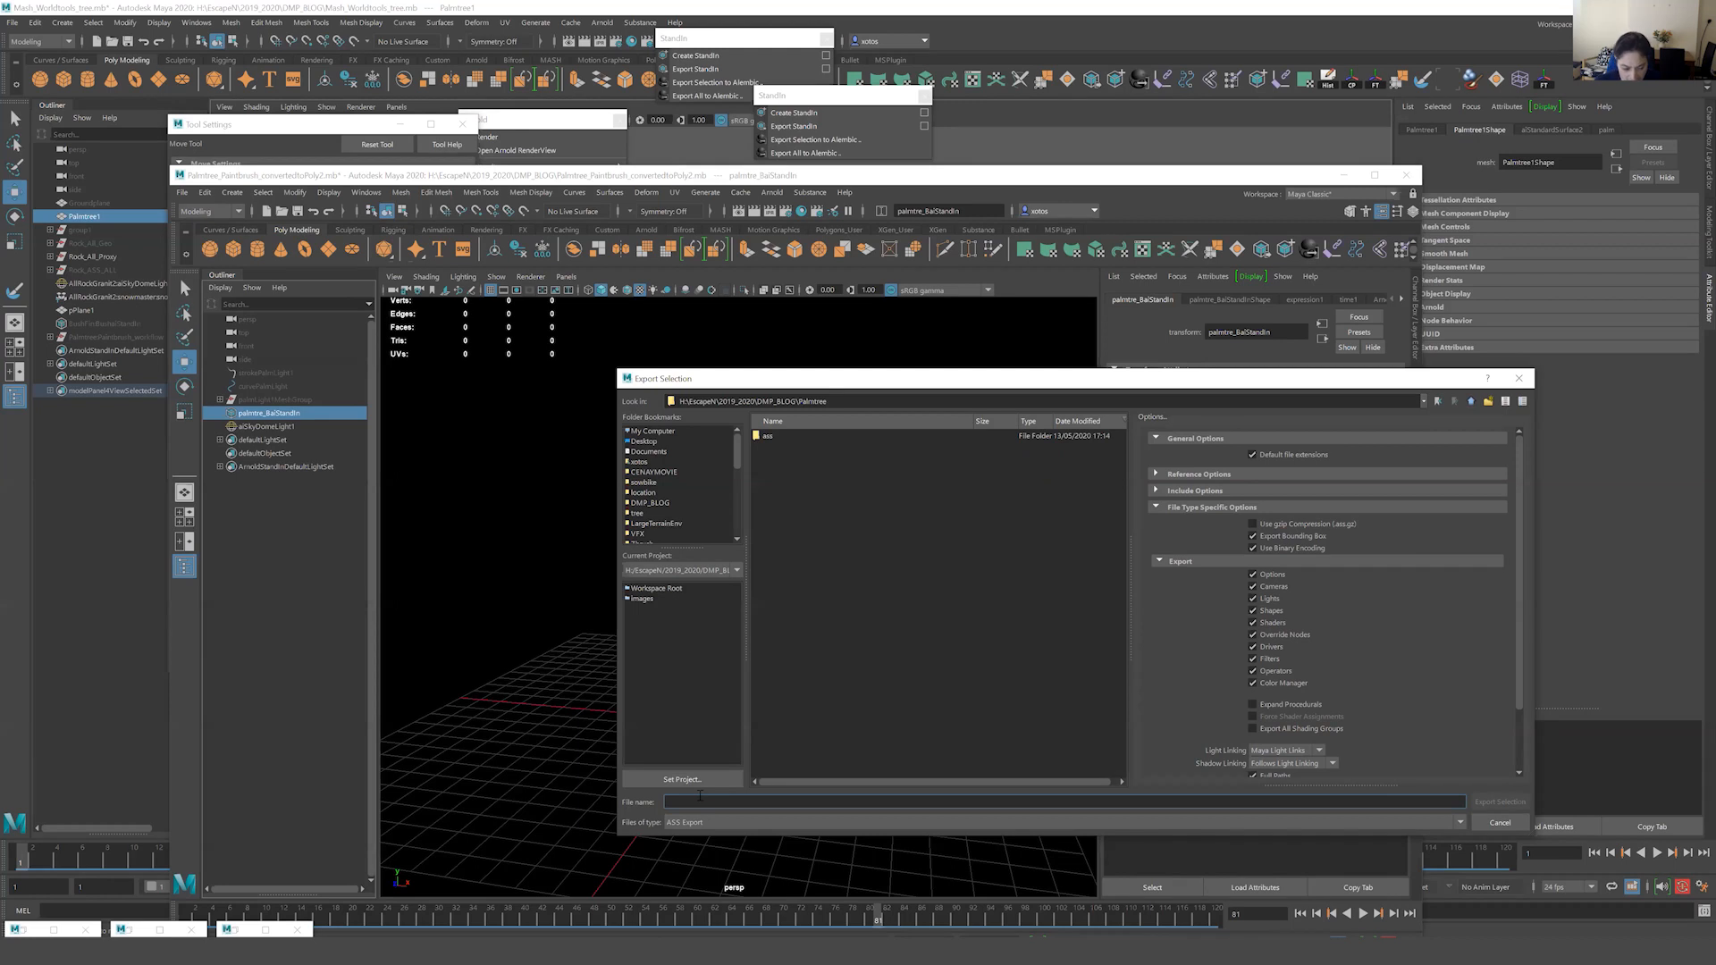
# Export the selected StandIn as Maya Binary under the name PalmtreeB.mb in the Palmtree folder.
pyautogui.click(710, 821)
pyautogui.click(711, 821)
pyautogui.click(711, 822)
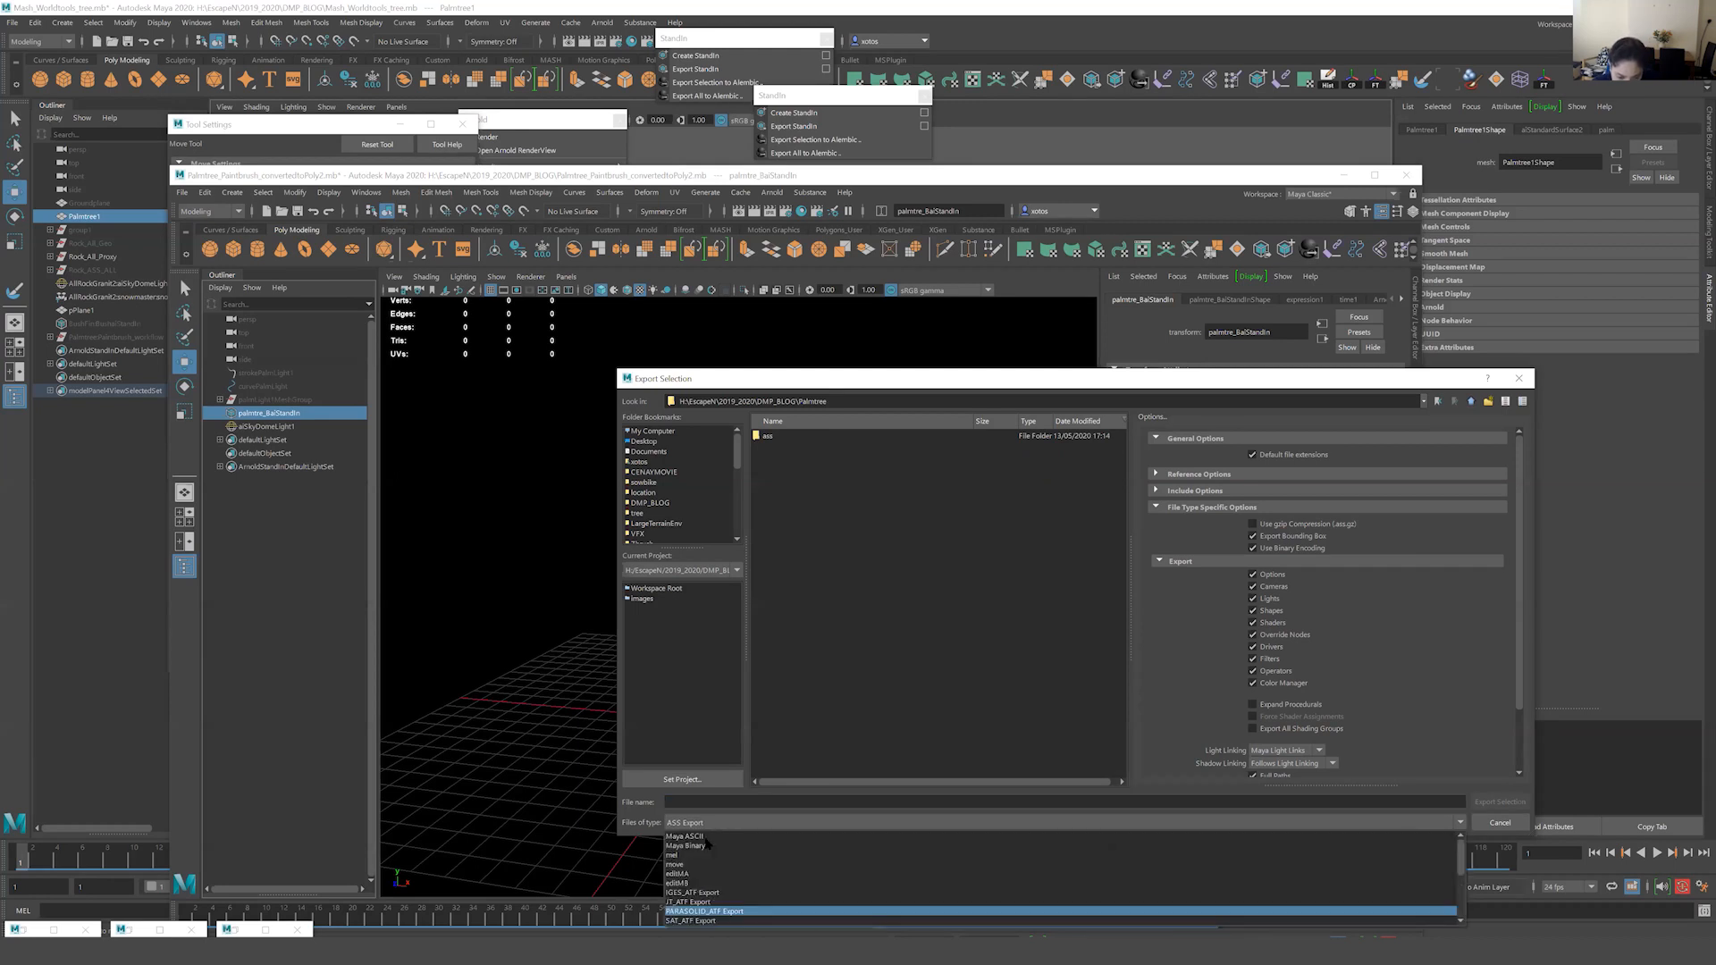
pyautogui.click(686, 845)
pyautogui.click(691, 802)
pyautogui.write('Pa')
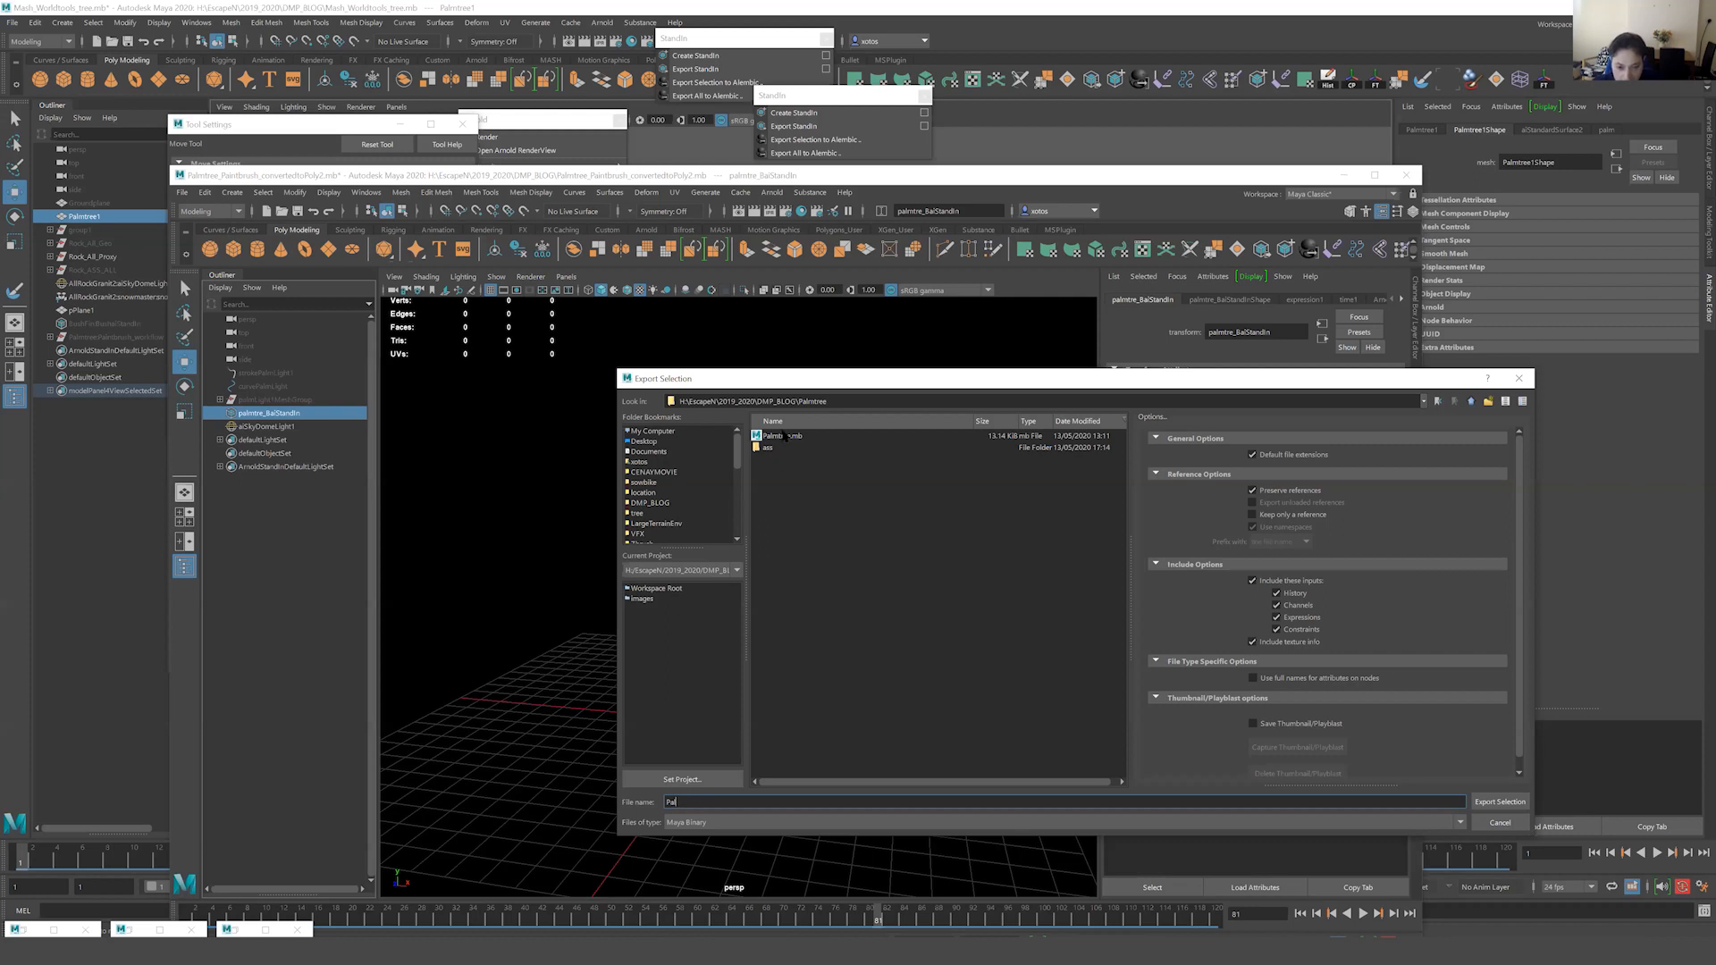
pyautogui.write('l')
pyautogui.click(785, 436)
pyautogui.click(712, 802)
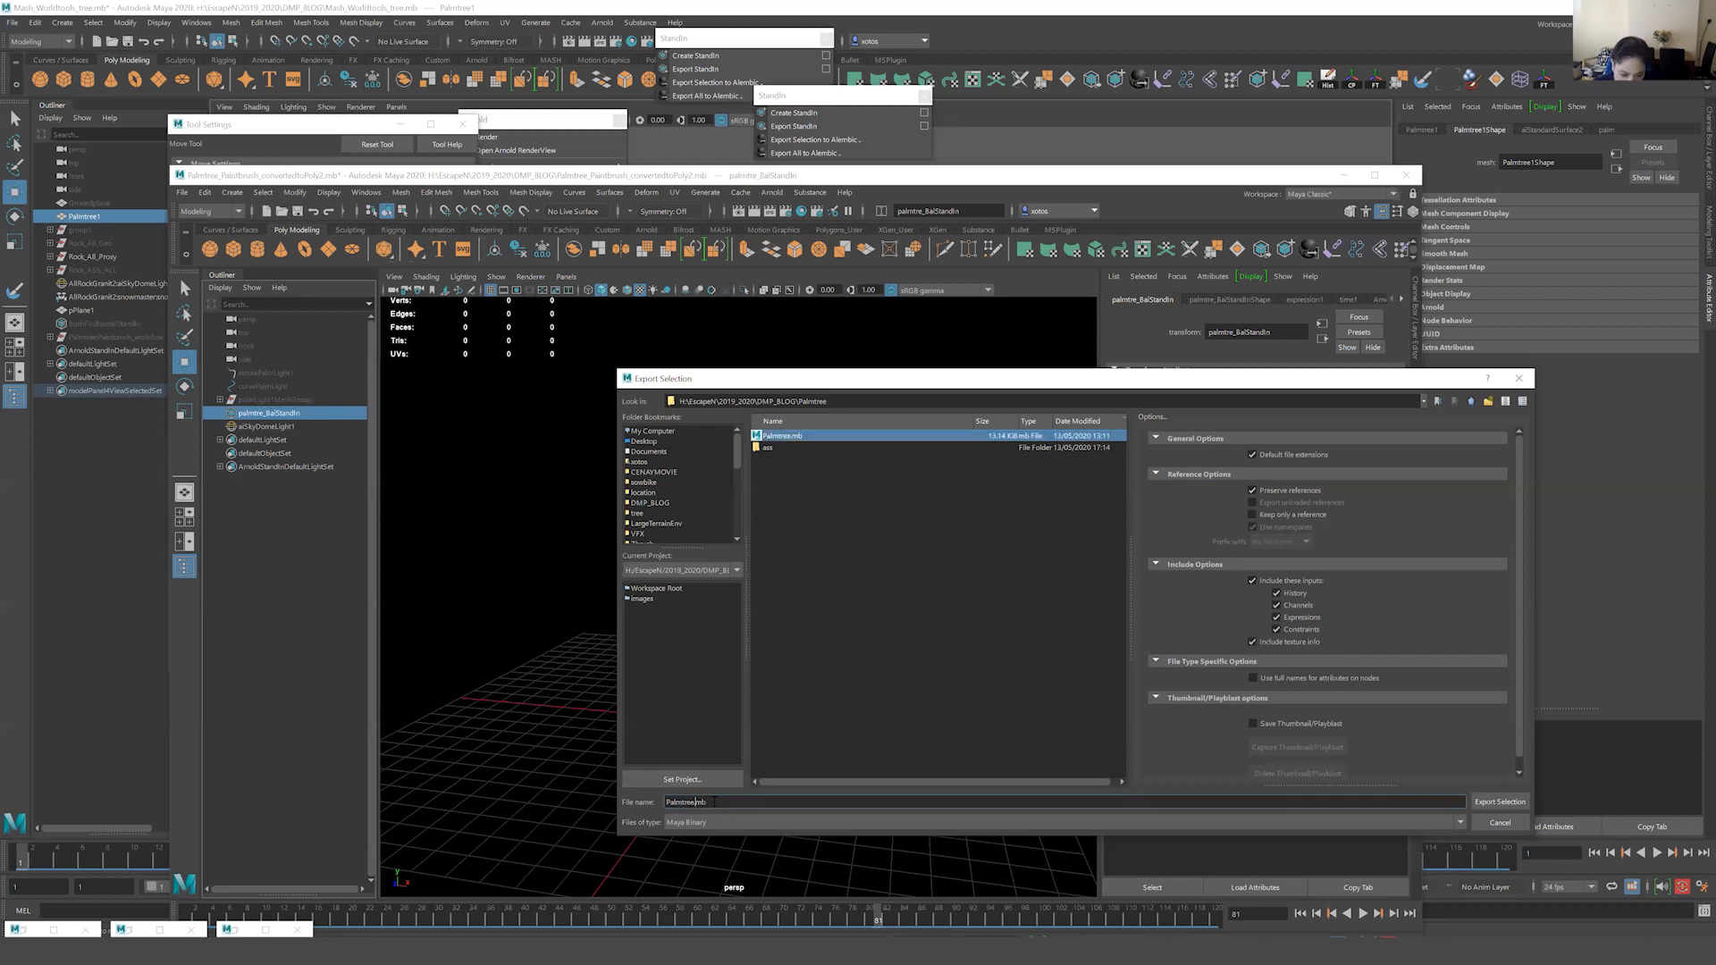
pyautogui.write('B')
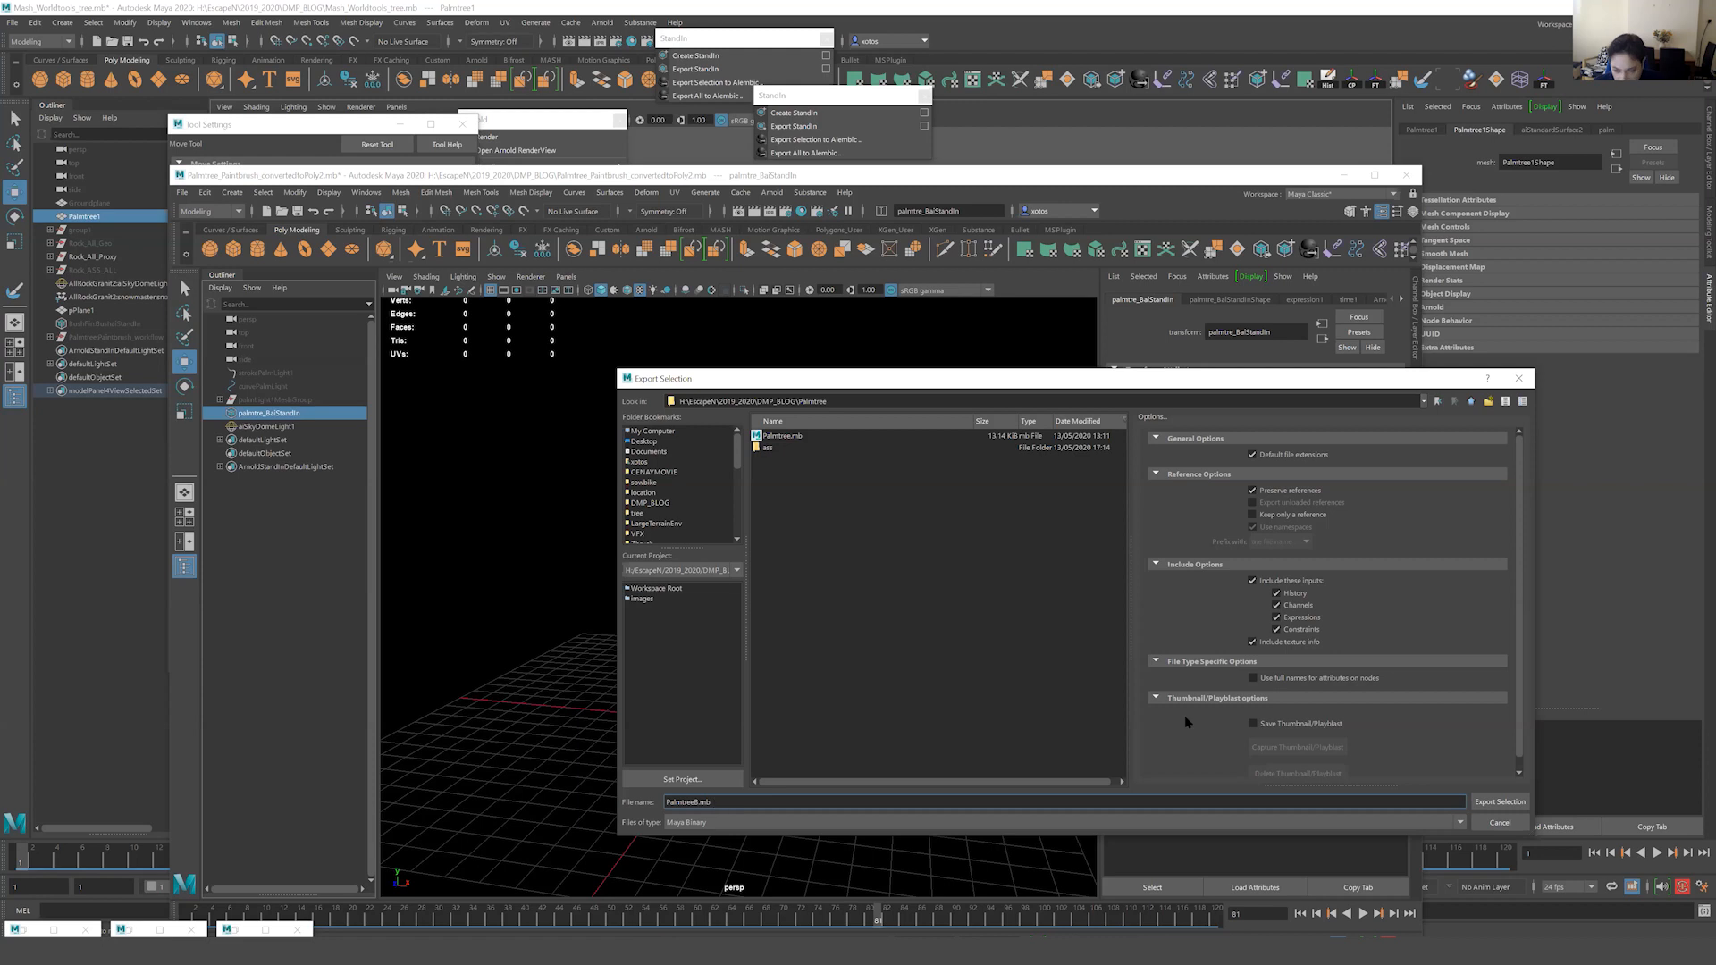
pyautogui.press('Return')
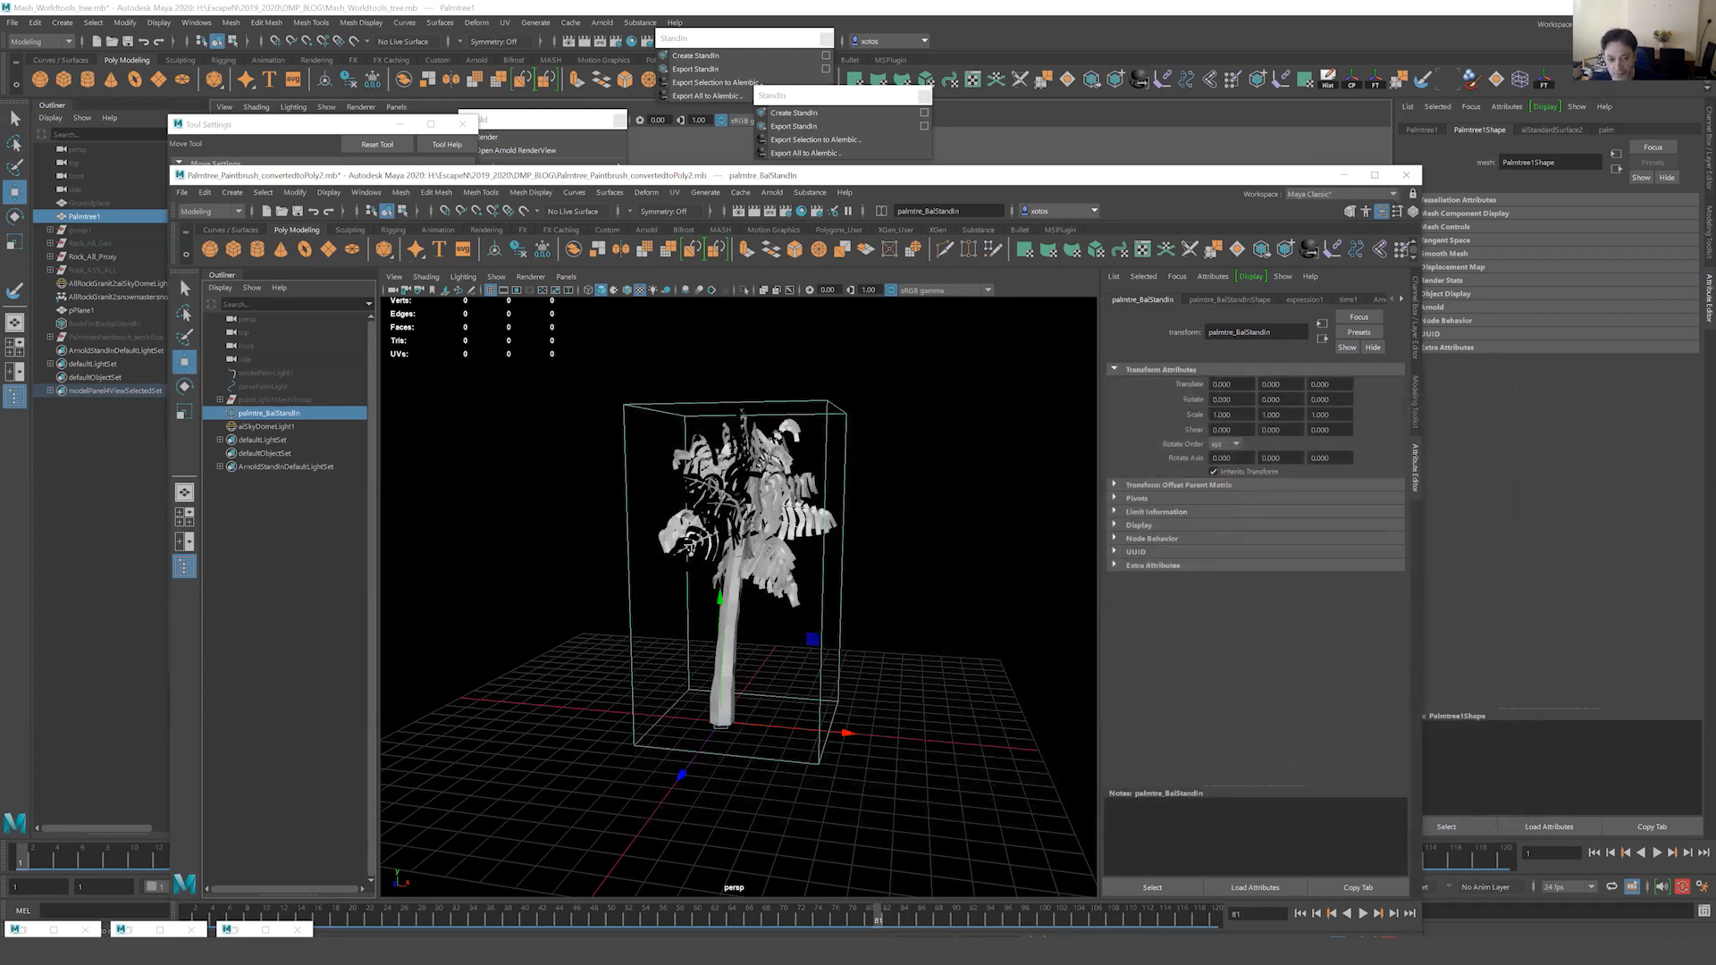
# Switch back to the Mash_Worldtools_tree scene, select the palm tree mesh and turn off its viewport isolation.
pyautogui.click(1344, 175)
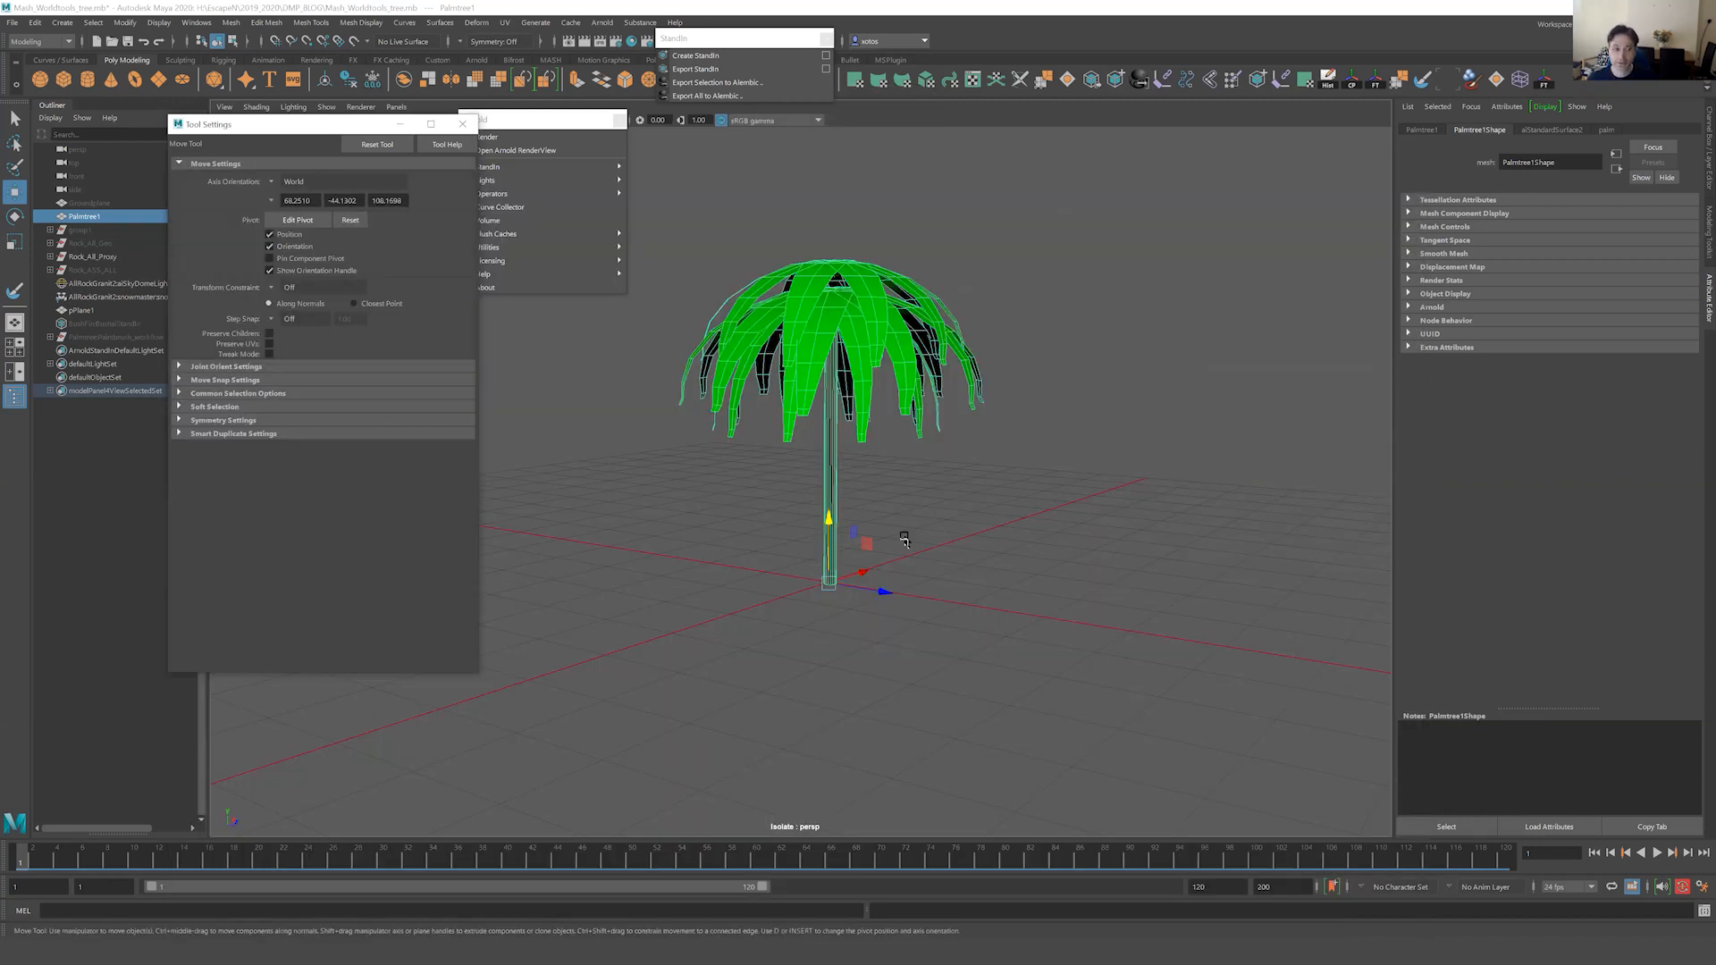
pyautogui.click(972, 525)
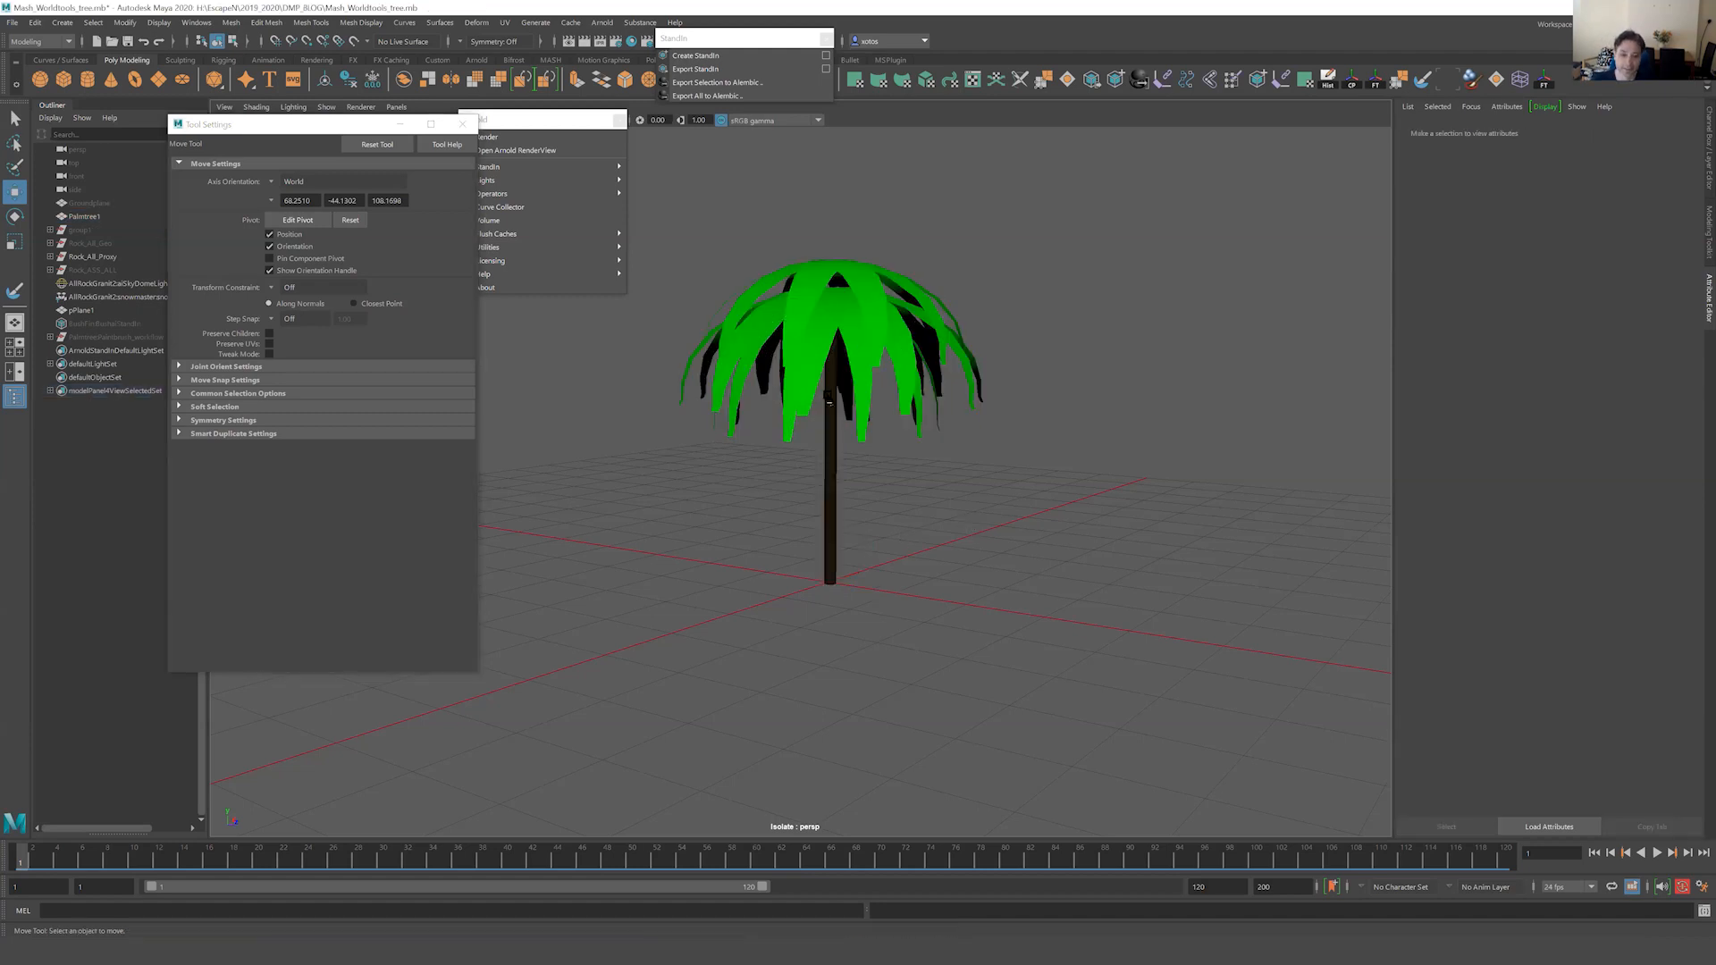
pyautogui.click(827, 469)
pyautogui.keyDown('alt'); pyautogui.moveTo(831, 482); pyautogui.dragTo(898, 433); pyautogui.keyUp('alt')
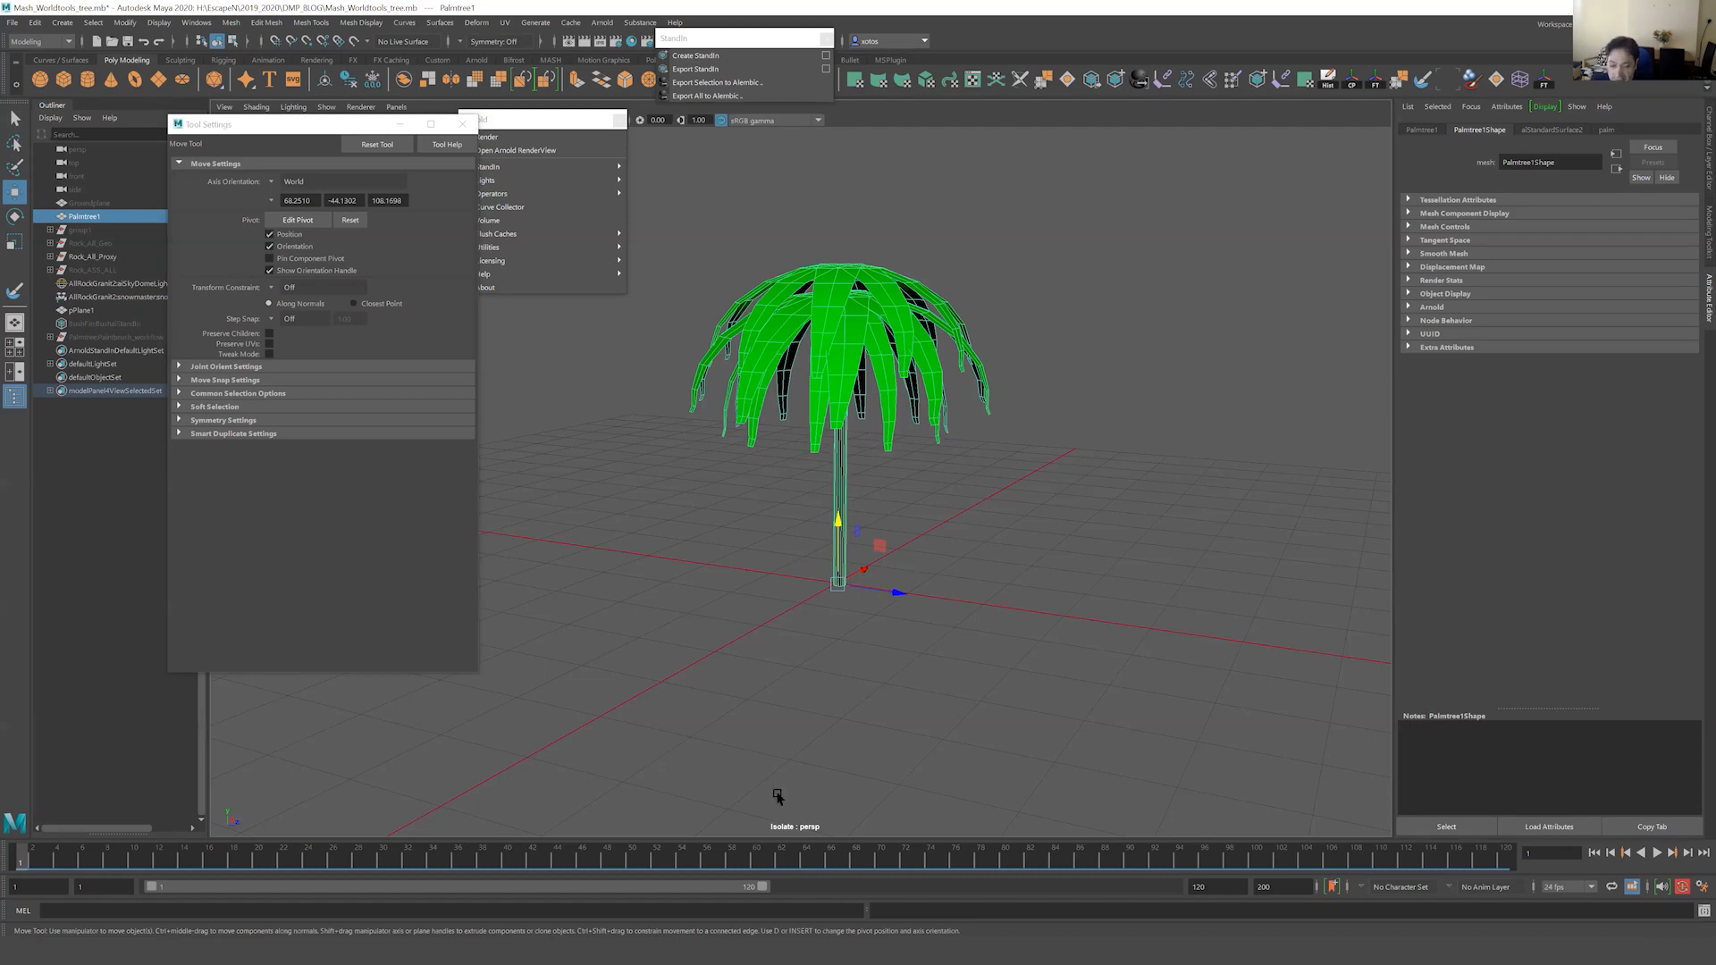
pyautogui.moveTo(681, 949)
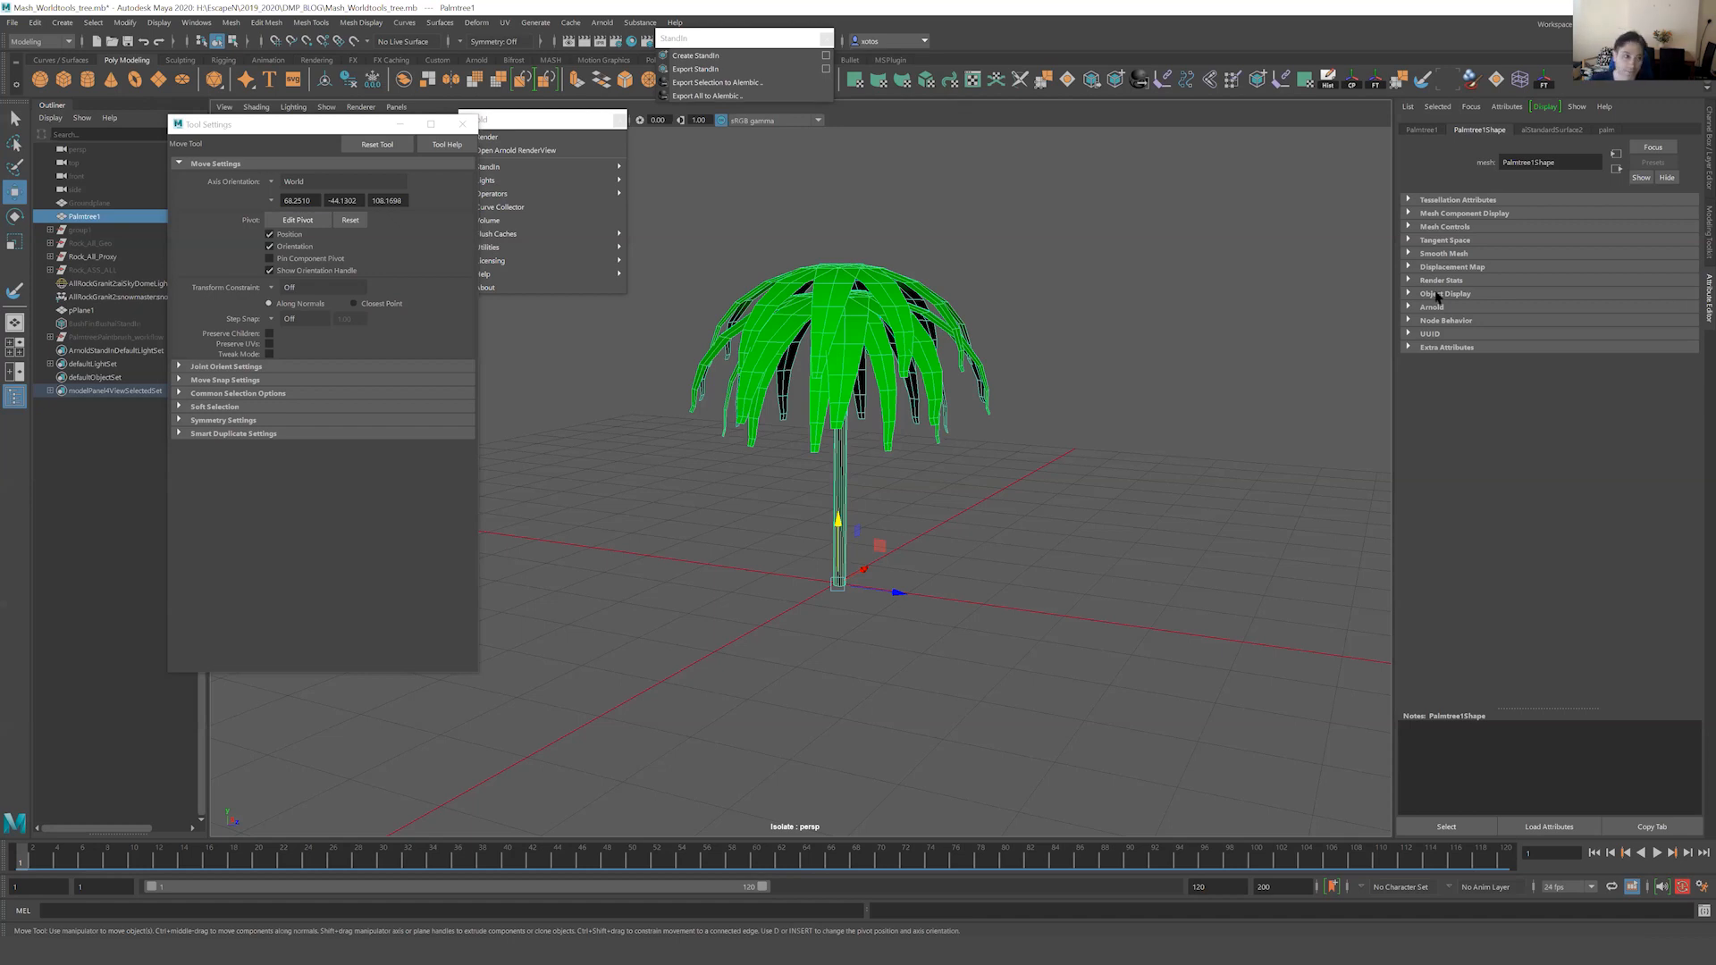
pyautogui.keyDown('alt'); pyautogui.moveTo(920, 525); pyautogui.dragTo(885, 508); pyautogui.keyUp('alt')
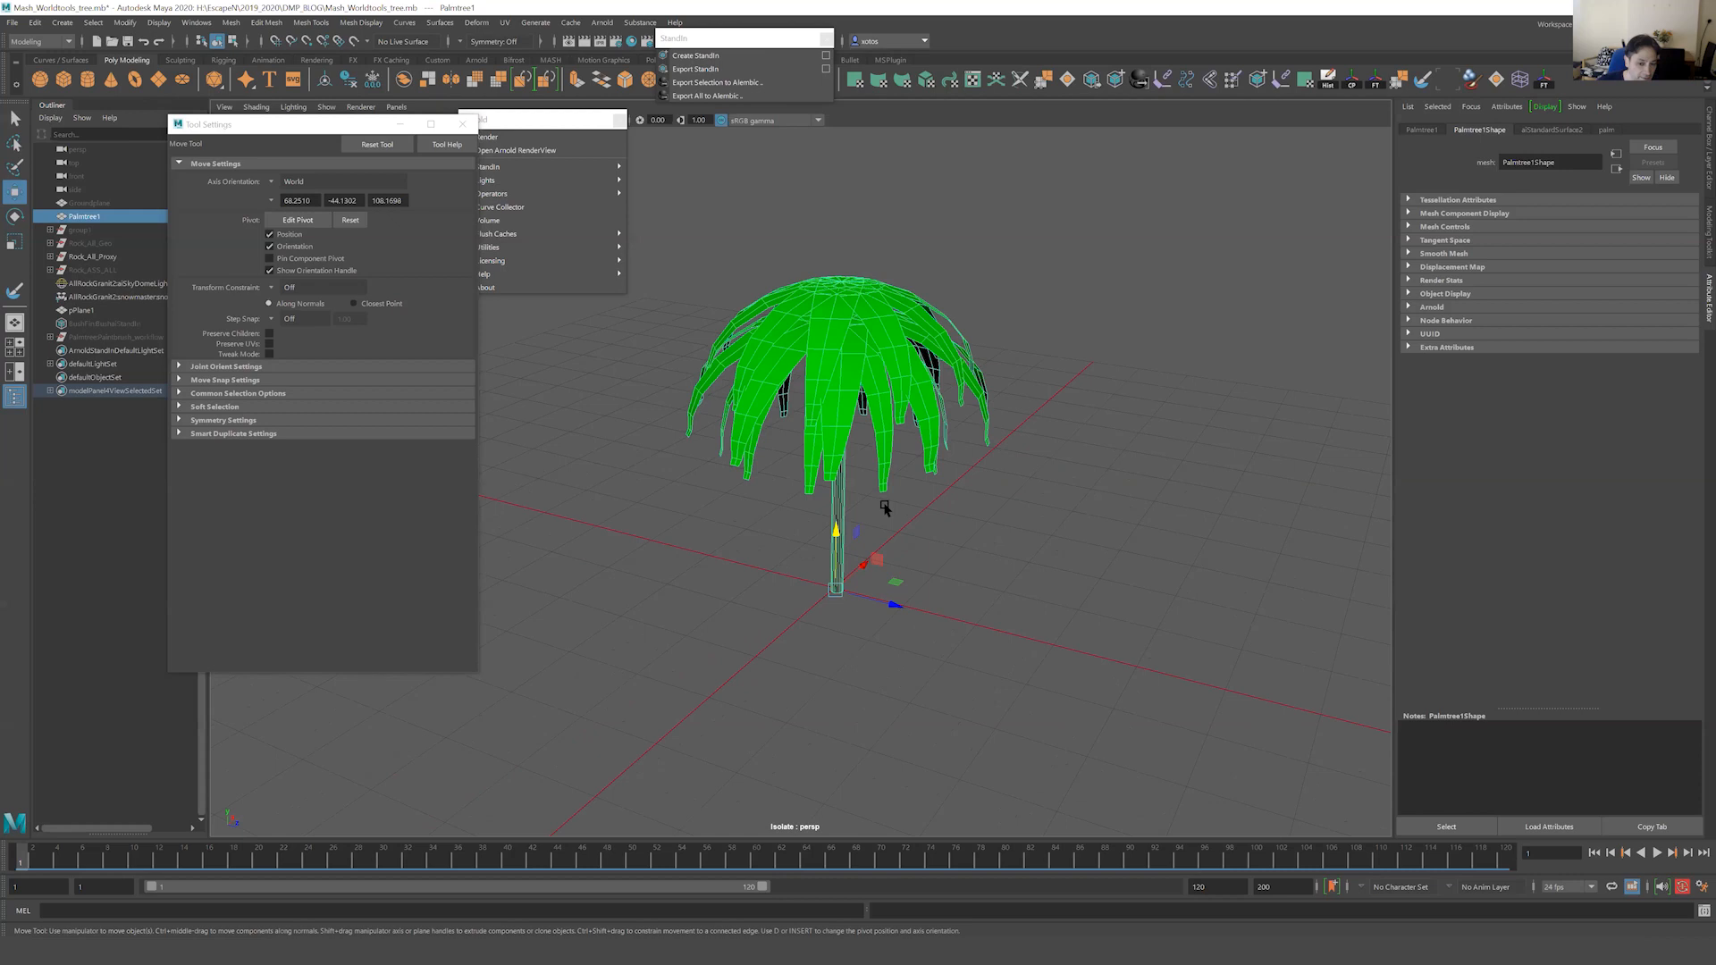
pyautogui.scroll(-2, 885, 508)
pyautogui.hotkey('ctrl', '1')
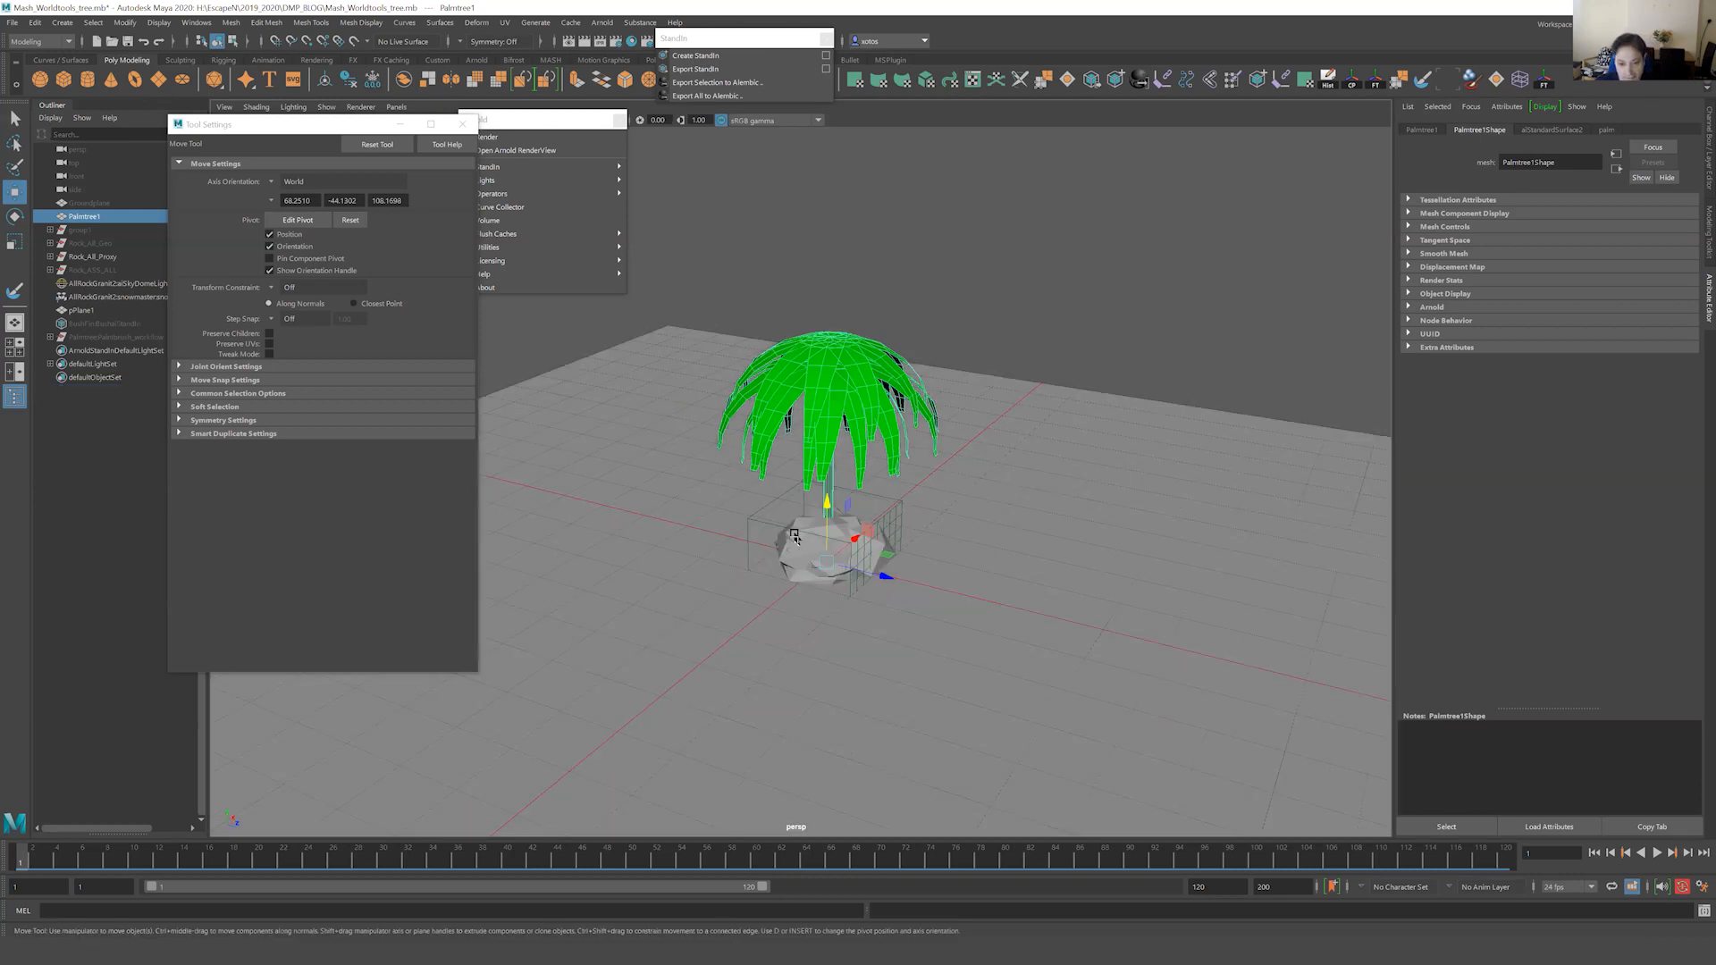
# Select the existing ground plane beneath the palm tree and rocks and delete it.
pyautogui.click(833, 537)
pyautogui.keyDown('alt'); pyautogui.moveTo(834, 542); pyautogui.dragTo(748, 519); pyautogui.keyUp('alt')
pyautogui.hotkey('ctrl', 'z')
pyautogui.keyDown('alt'); pyautogui.moveTo(862, 540); pyautogui.dragTo(795, 532); pyautogui.keyUp('alt')
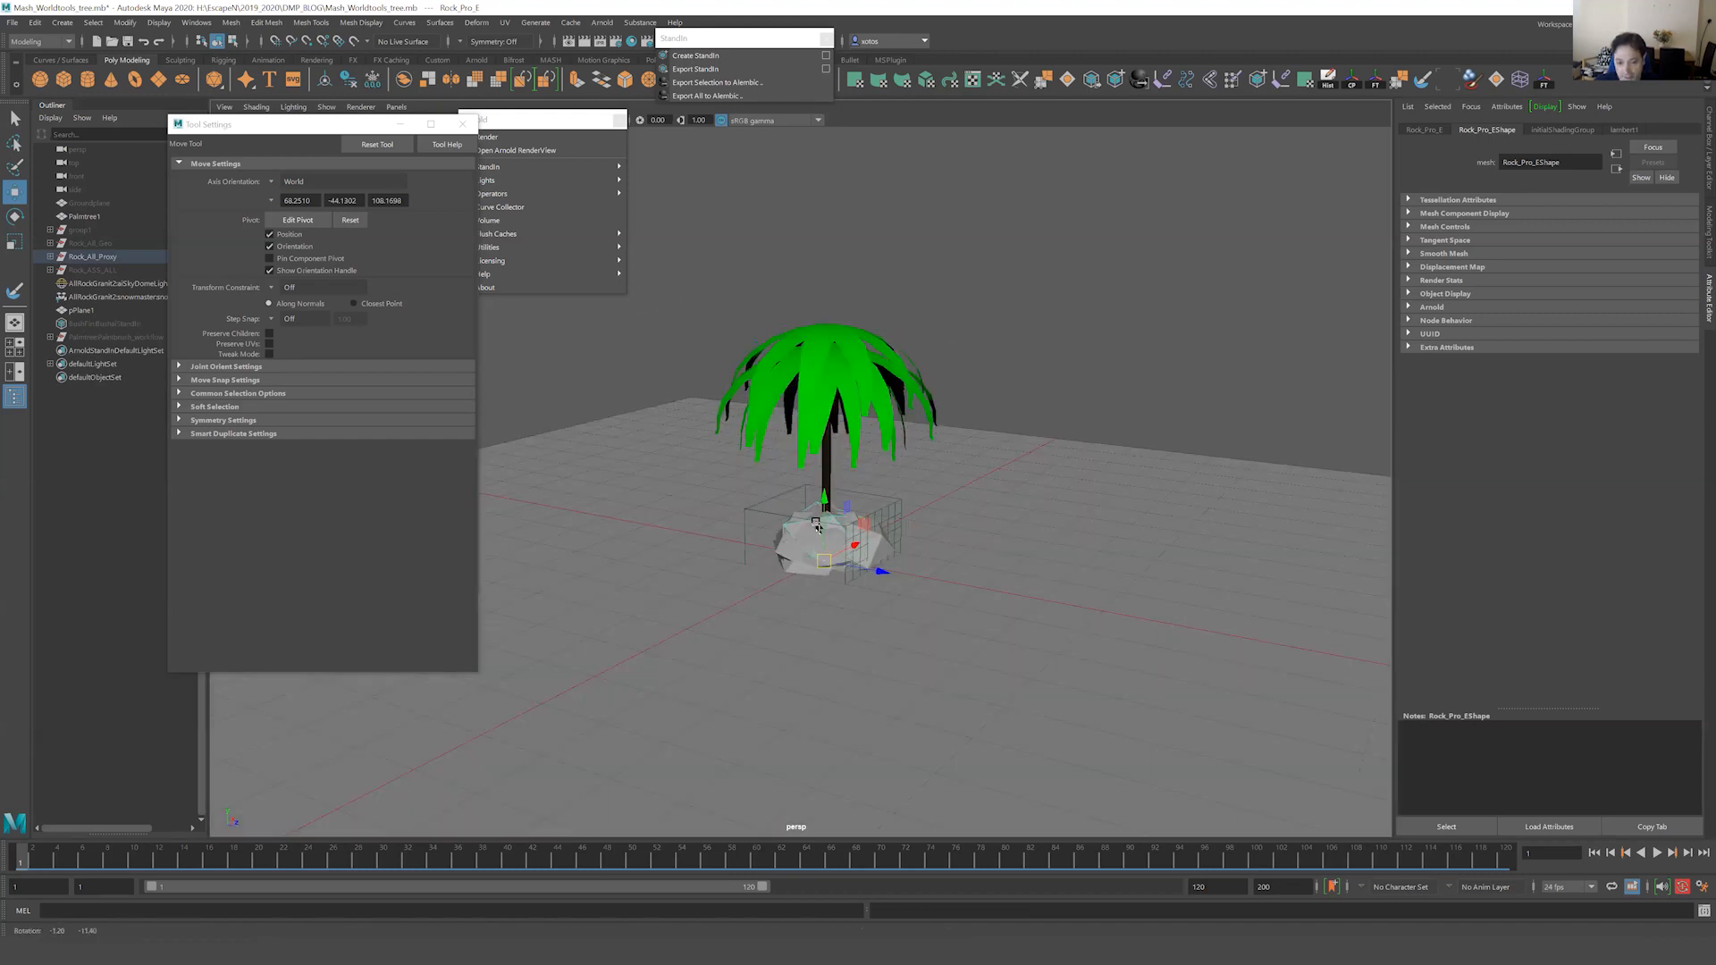
pyautogui.keyDown('alt'); pyautogui.moveTo(960, 450); pyautogui.dragTo(831, 433); pyautogui.keyUp('alt')
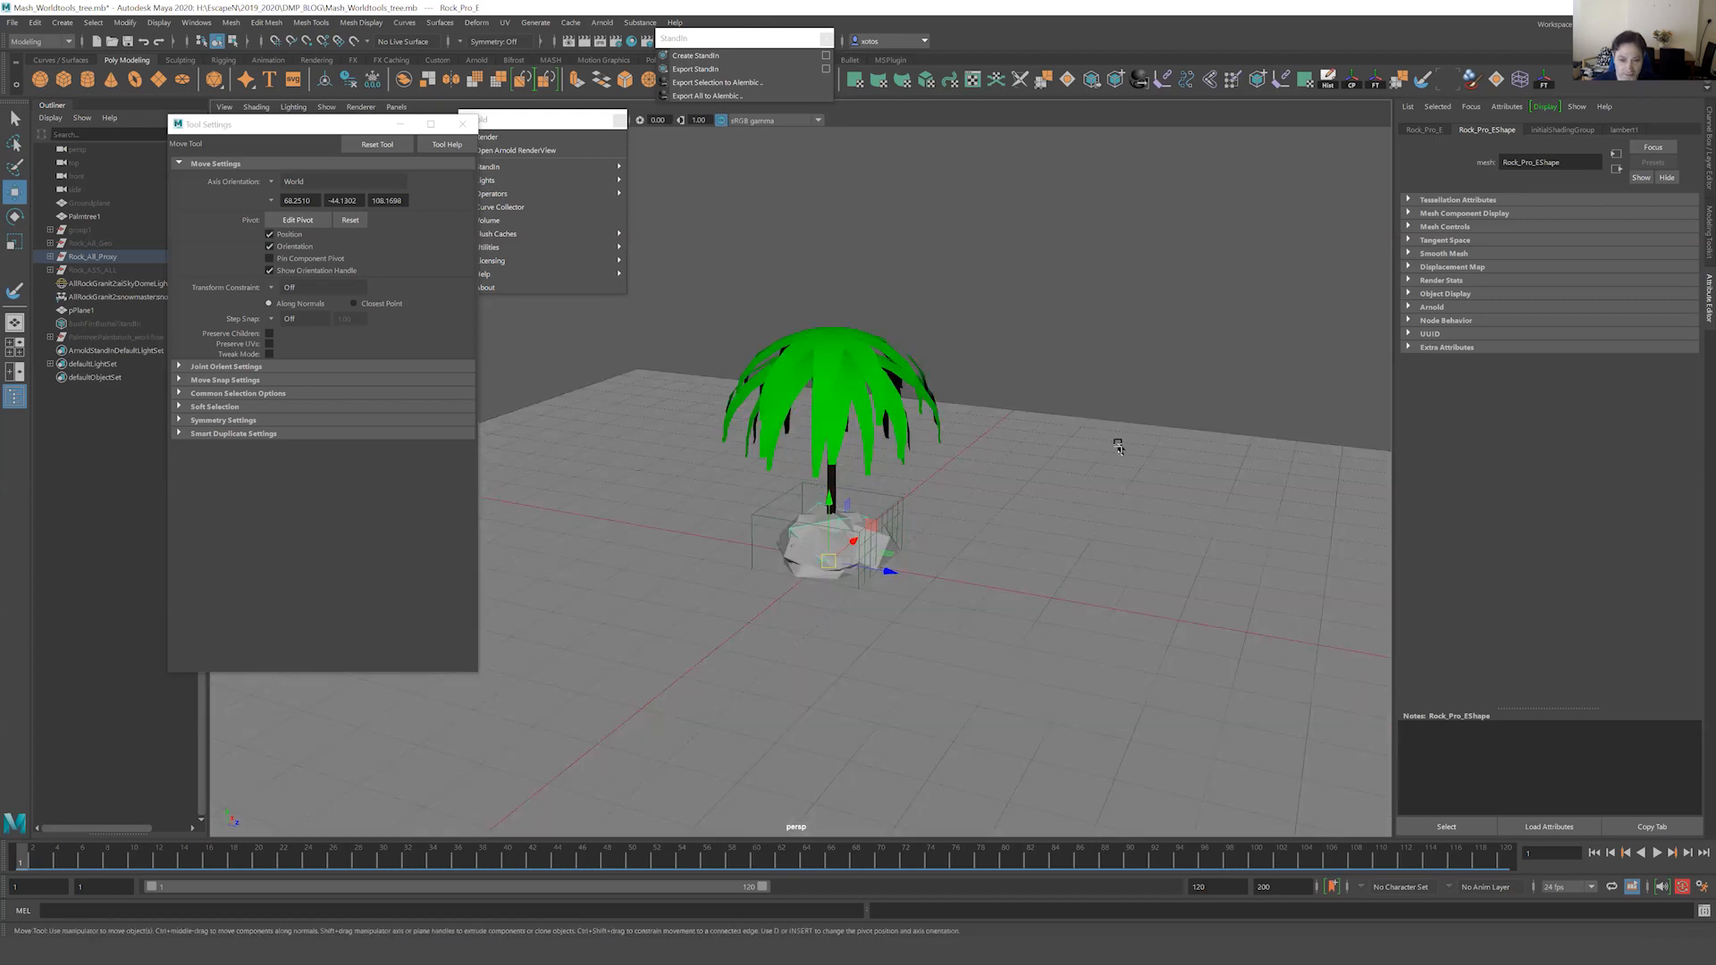
pyautogui.click(1117, 444)
pyautogui.press('f')
pyautogui.keyDown('alt'); pyautogui.moveTo(961, 443); pyautogui.dragTo(891, 415); pyautogui.keyUp('alt')
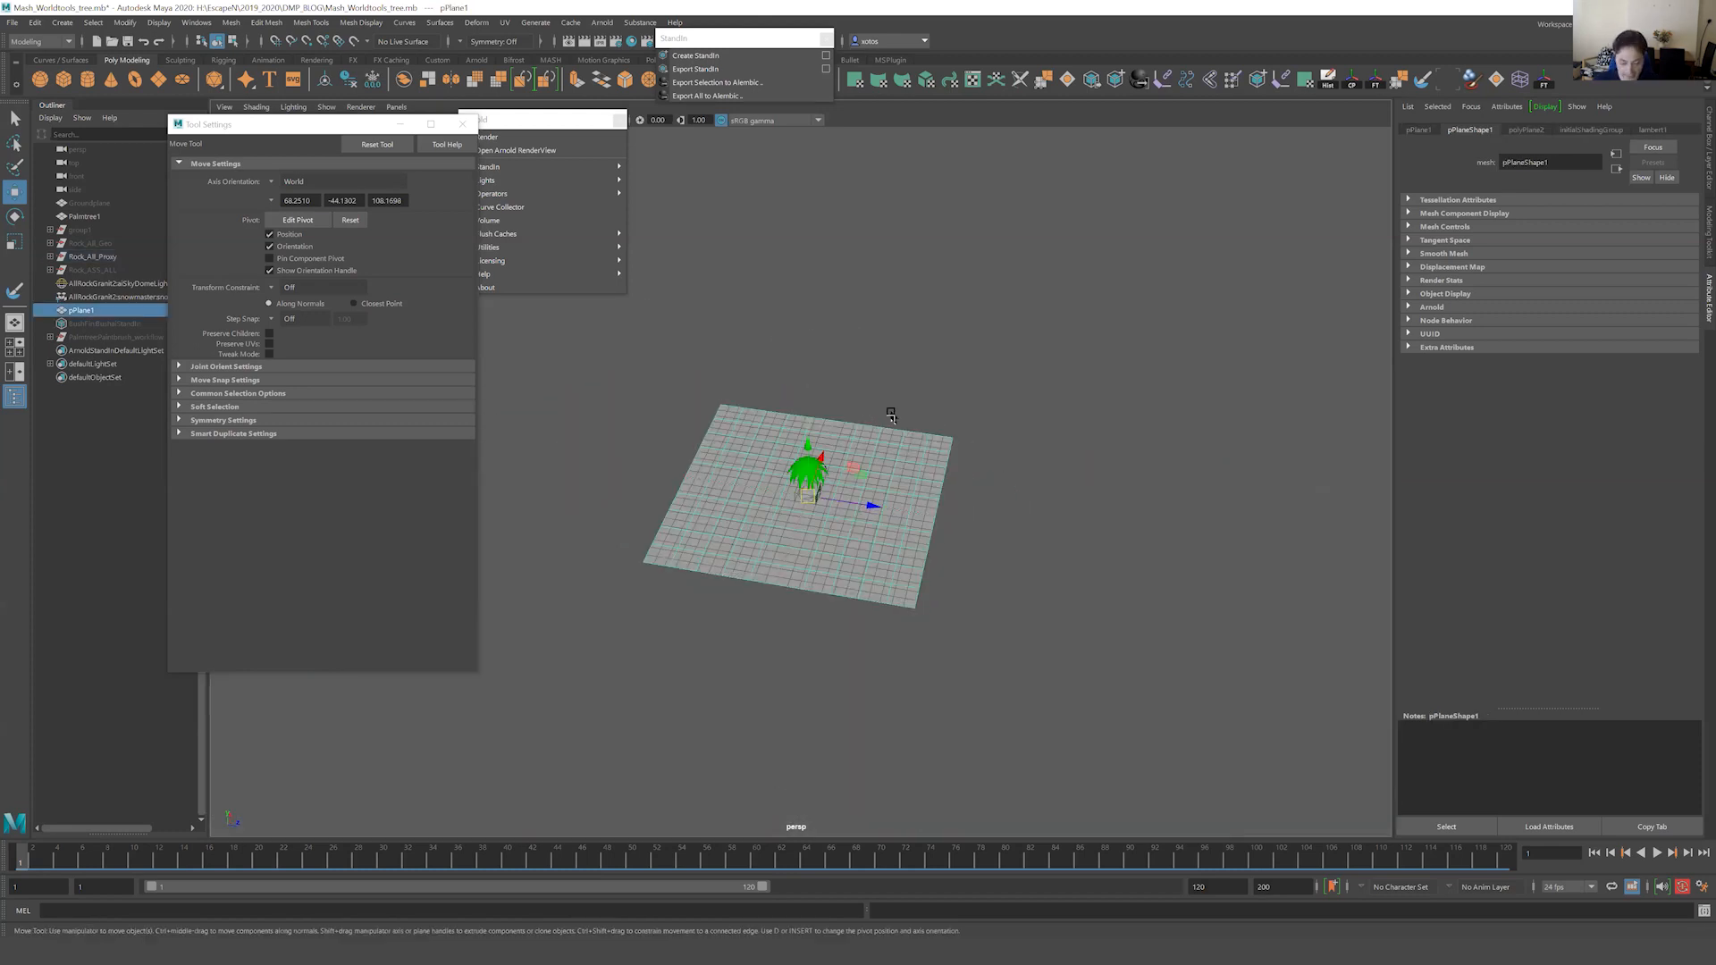
pyautogui.click(894, 416)
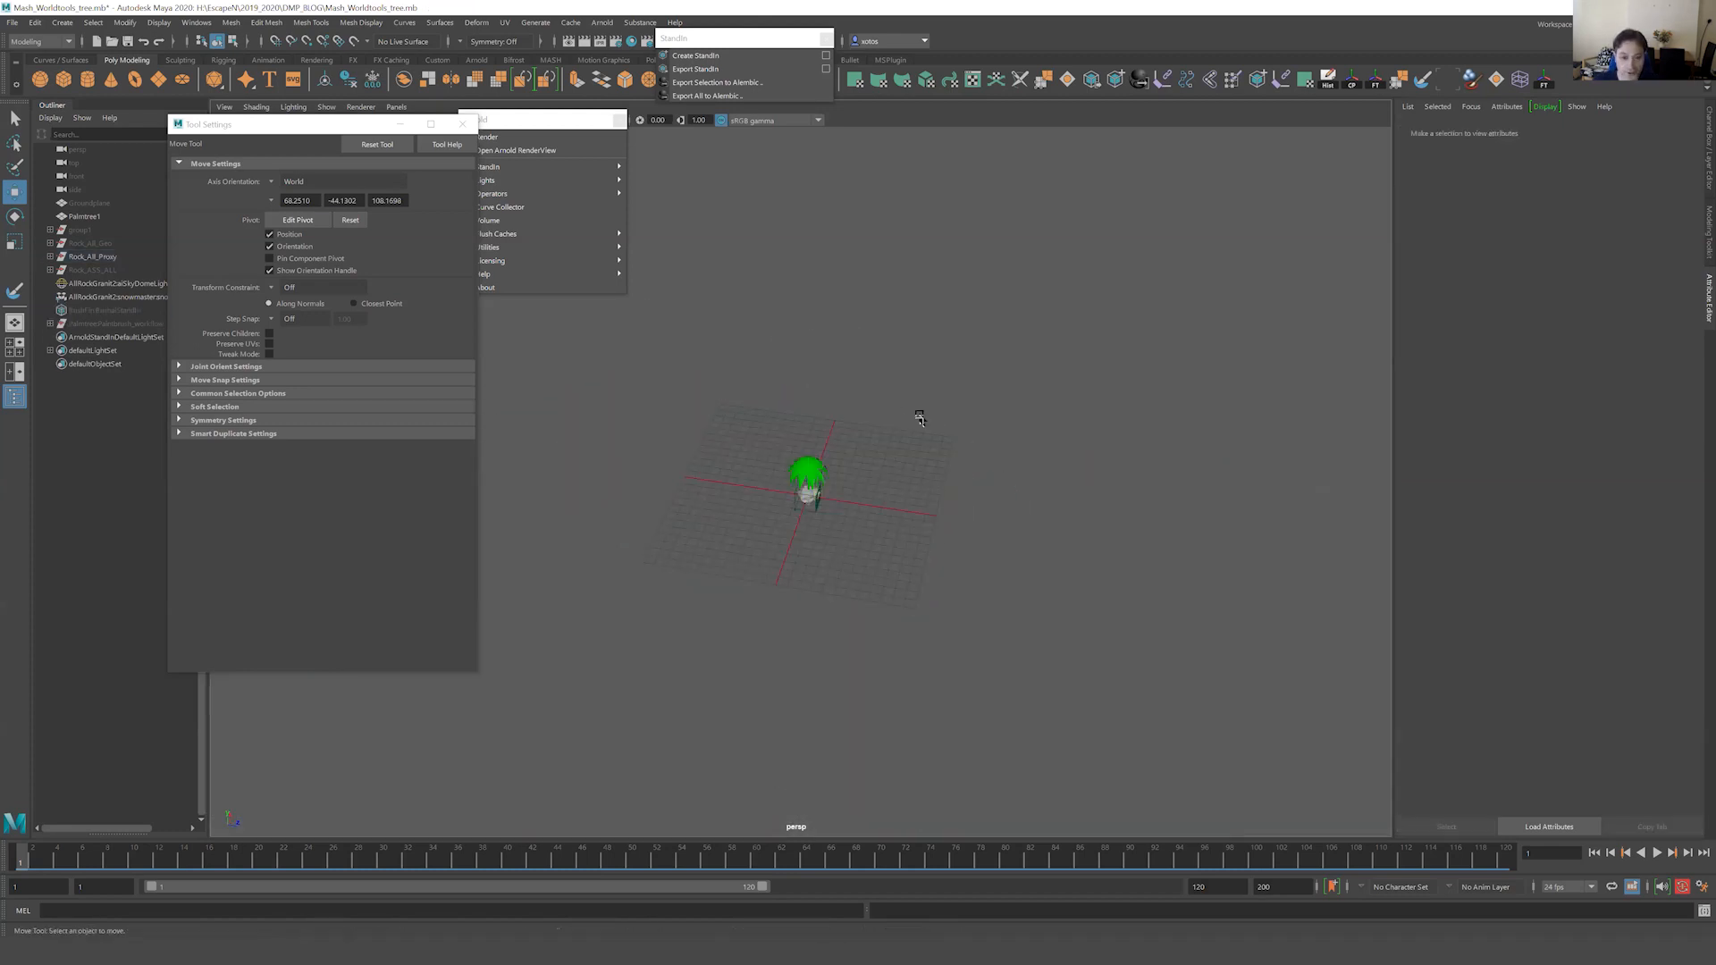
# Create a new polygon plane and scale it up uniformly until it extends far beyond the grid.
pyautogui.click(159, 81)
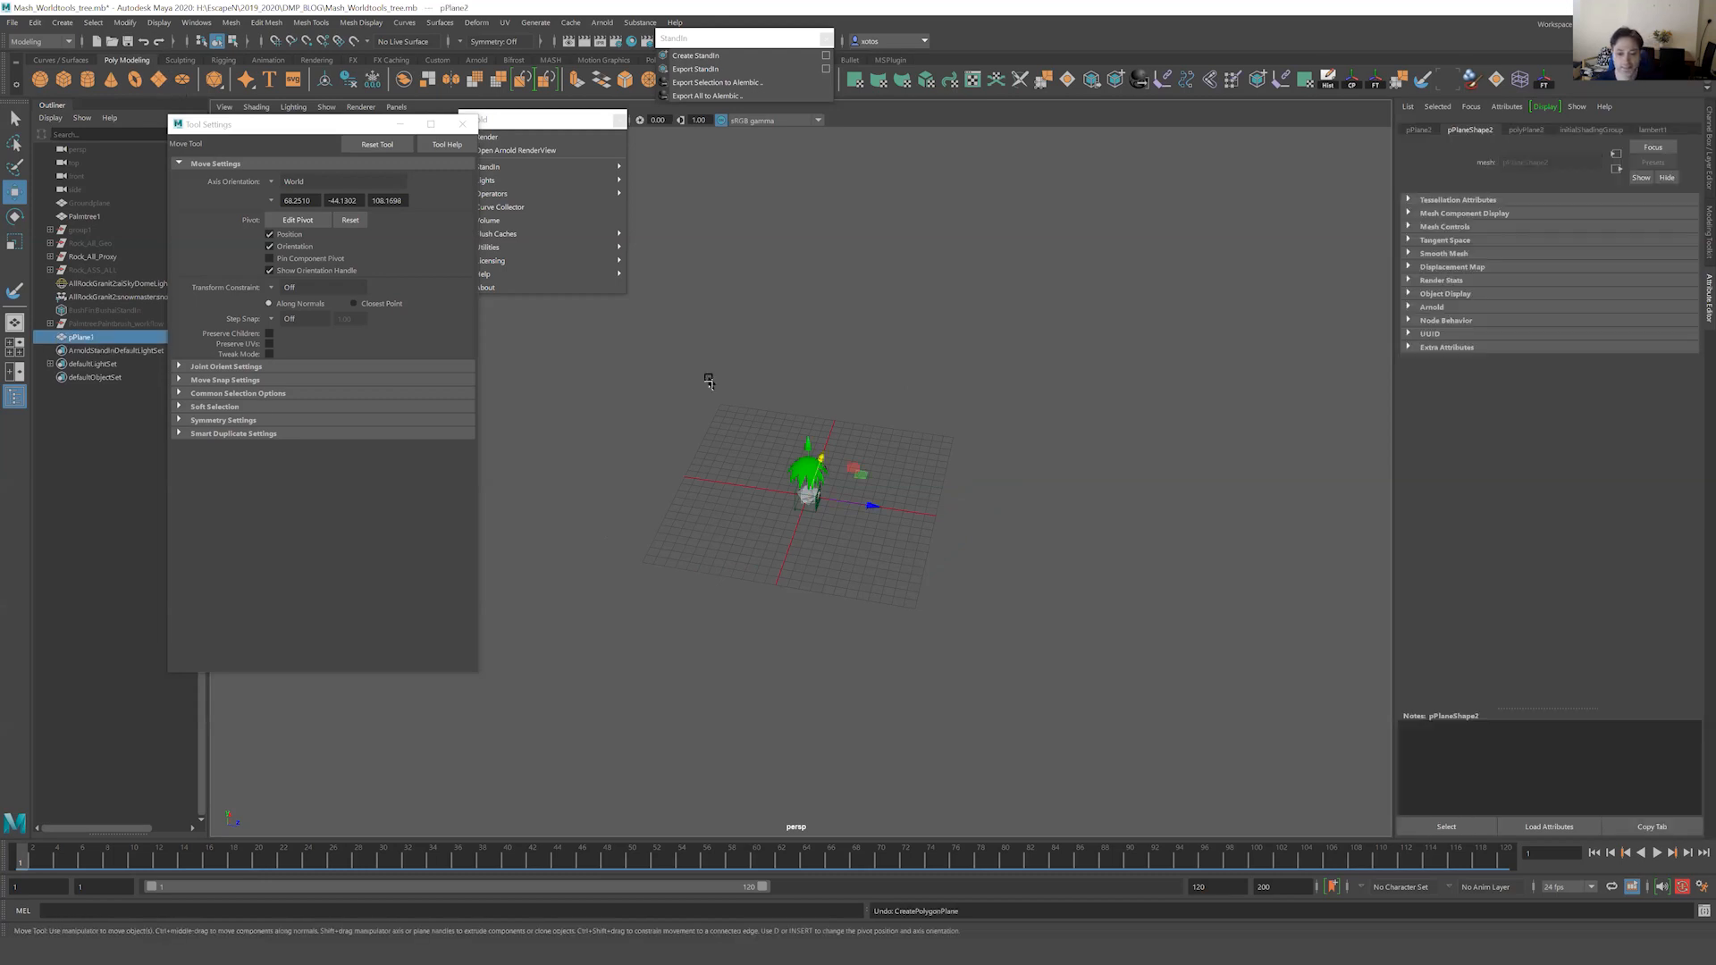
pyautogui.press('t')
pyautogui.press('r')
pyautogui.moveTo(965, 356); pyautogui.dragTo(1215, 322, button='middle')
pyautogui.moveTo(807, 496); pyautogui.dragTo(1328, 247)
pyautogui.keyDown('alt'); pyautogui.moveTo(1329, 248); pyautogui.dragTo(652, 379, button='right'); pyautogui.keyUp('alt')
pyautogui.moveTo(1073, 311); pyautogui.dragTo(1166, 293, button='middle')
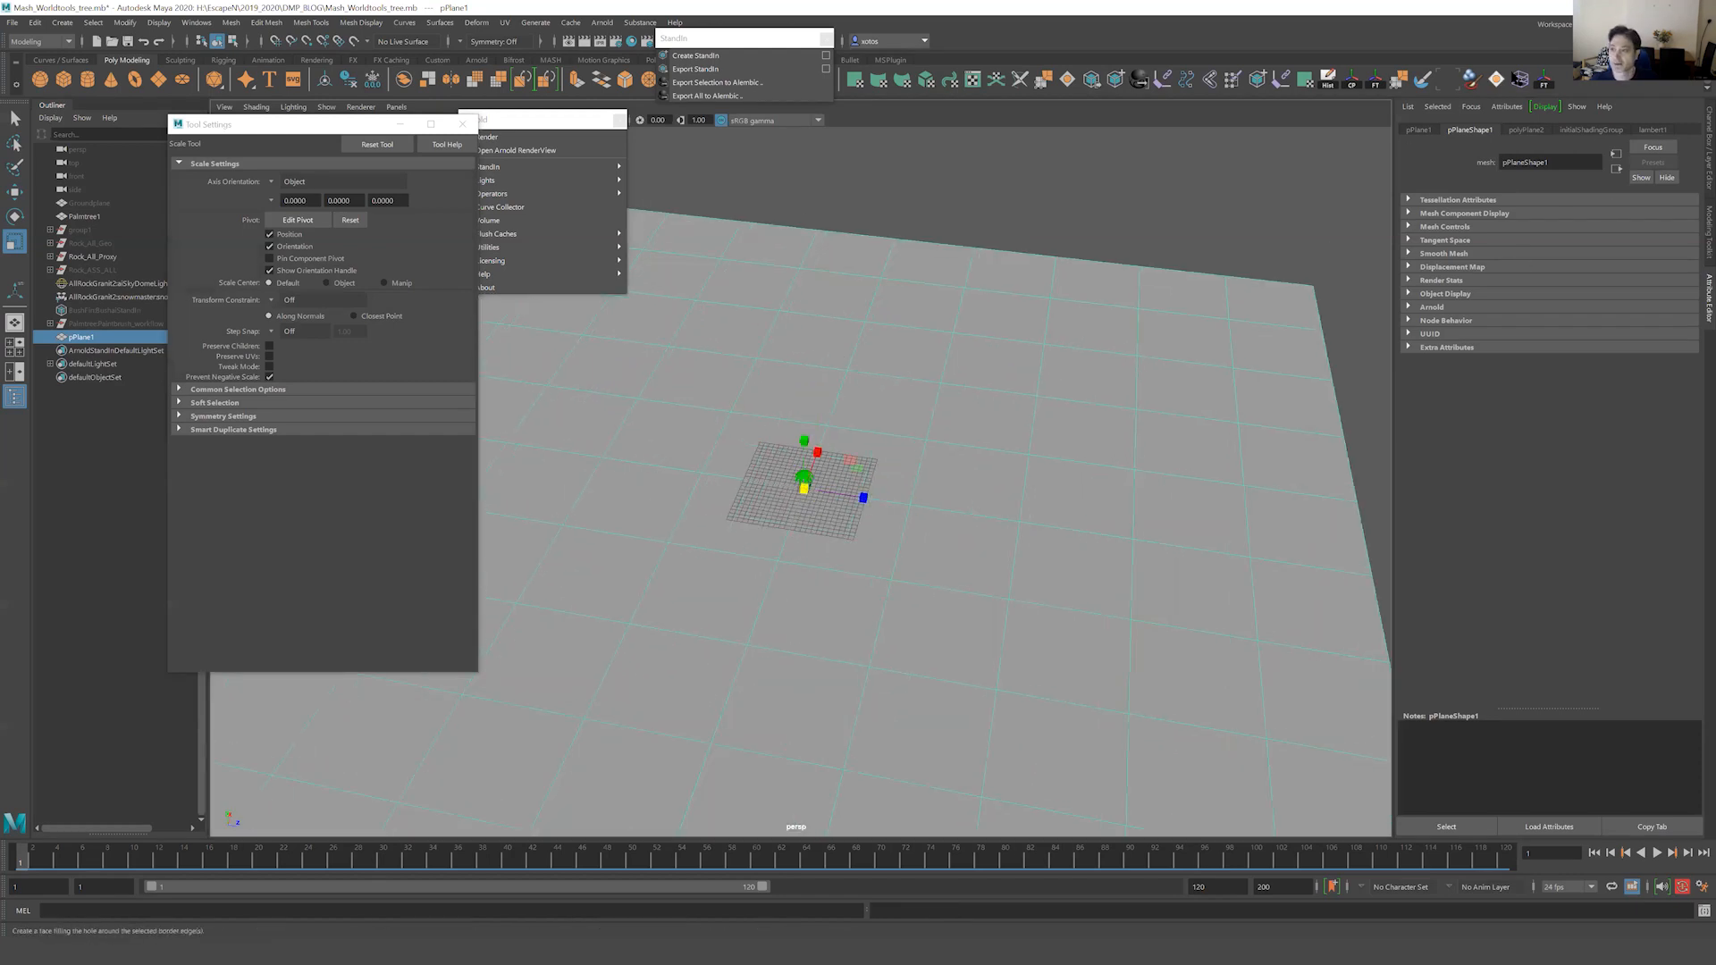
# Set the new plane's Subdivisions Width and Subdivisions Height to 200.
pyautogui.click(1530, 130)
pyautogui.click(1519, 246)
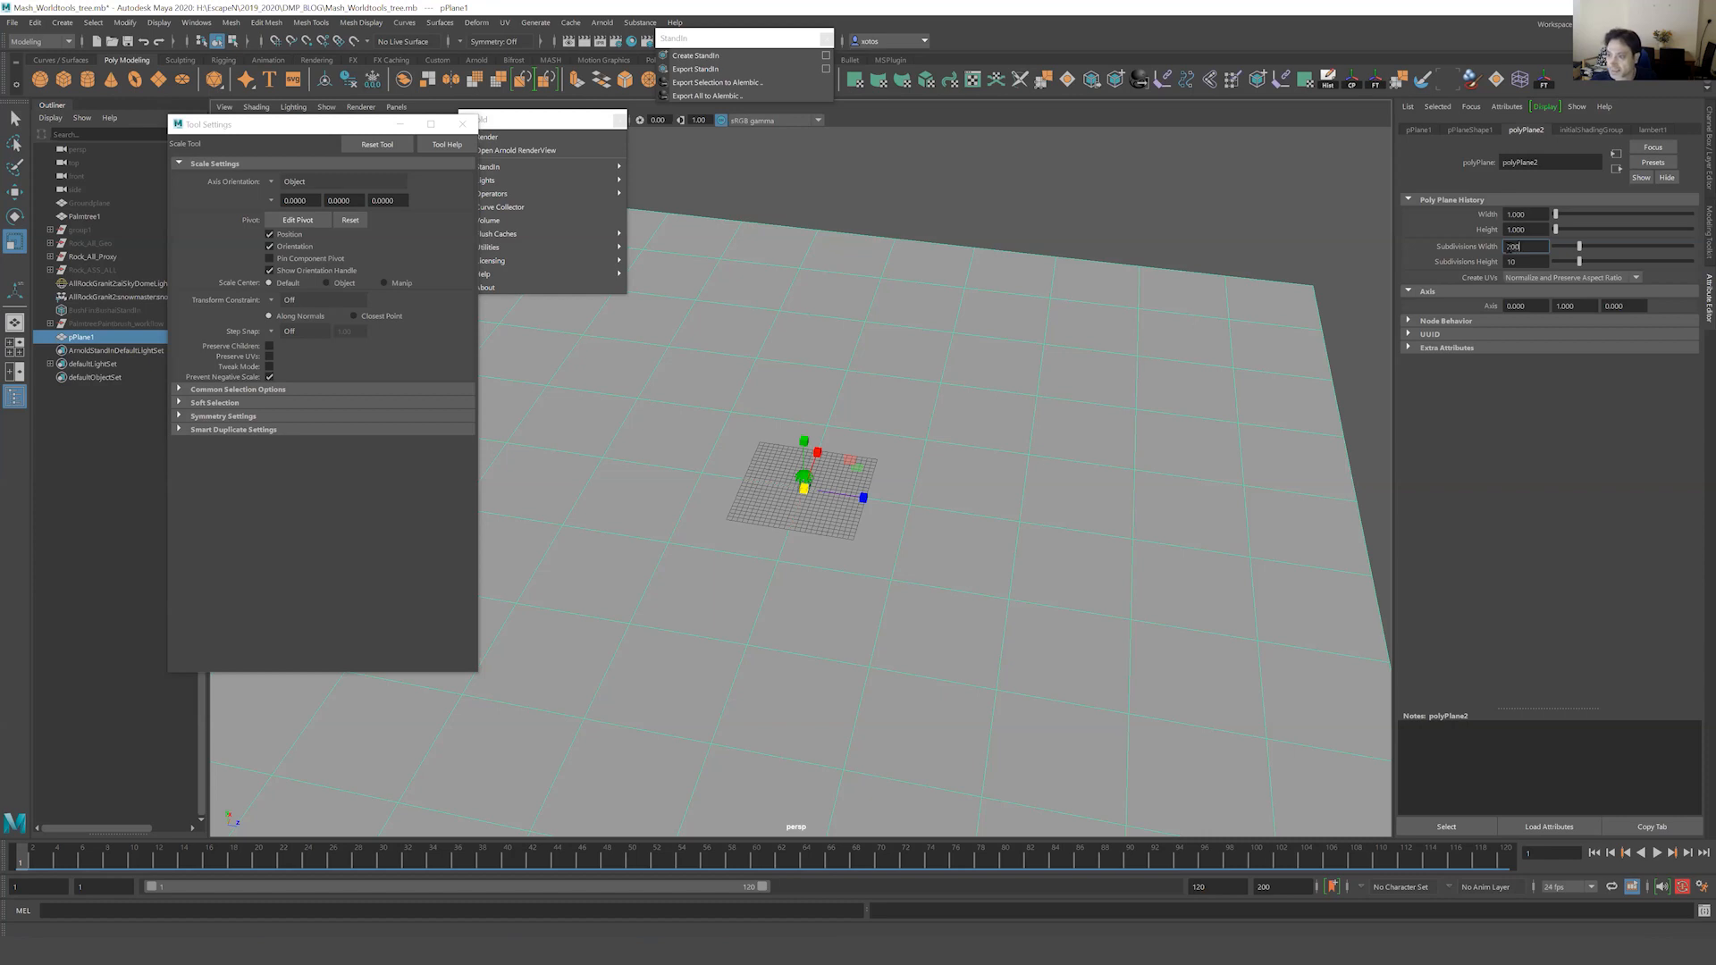
pyautogui.press('Tab')
pyautogui.write('2')
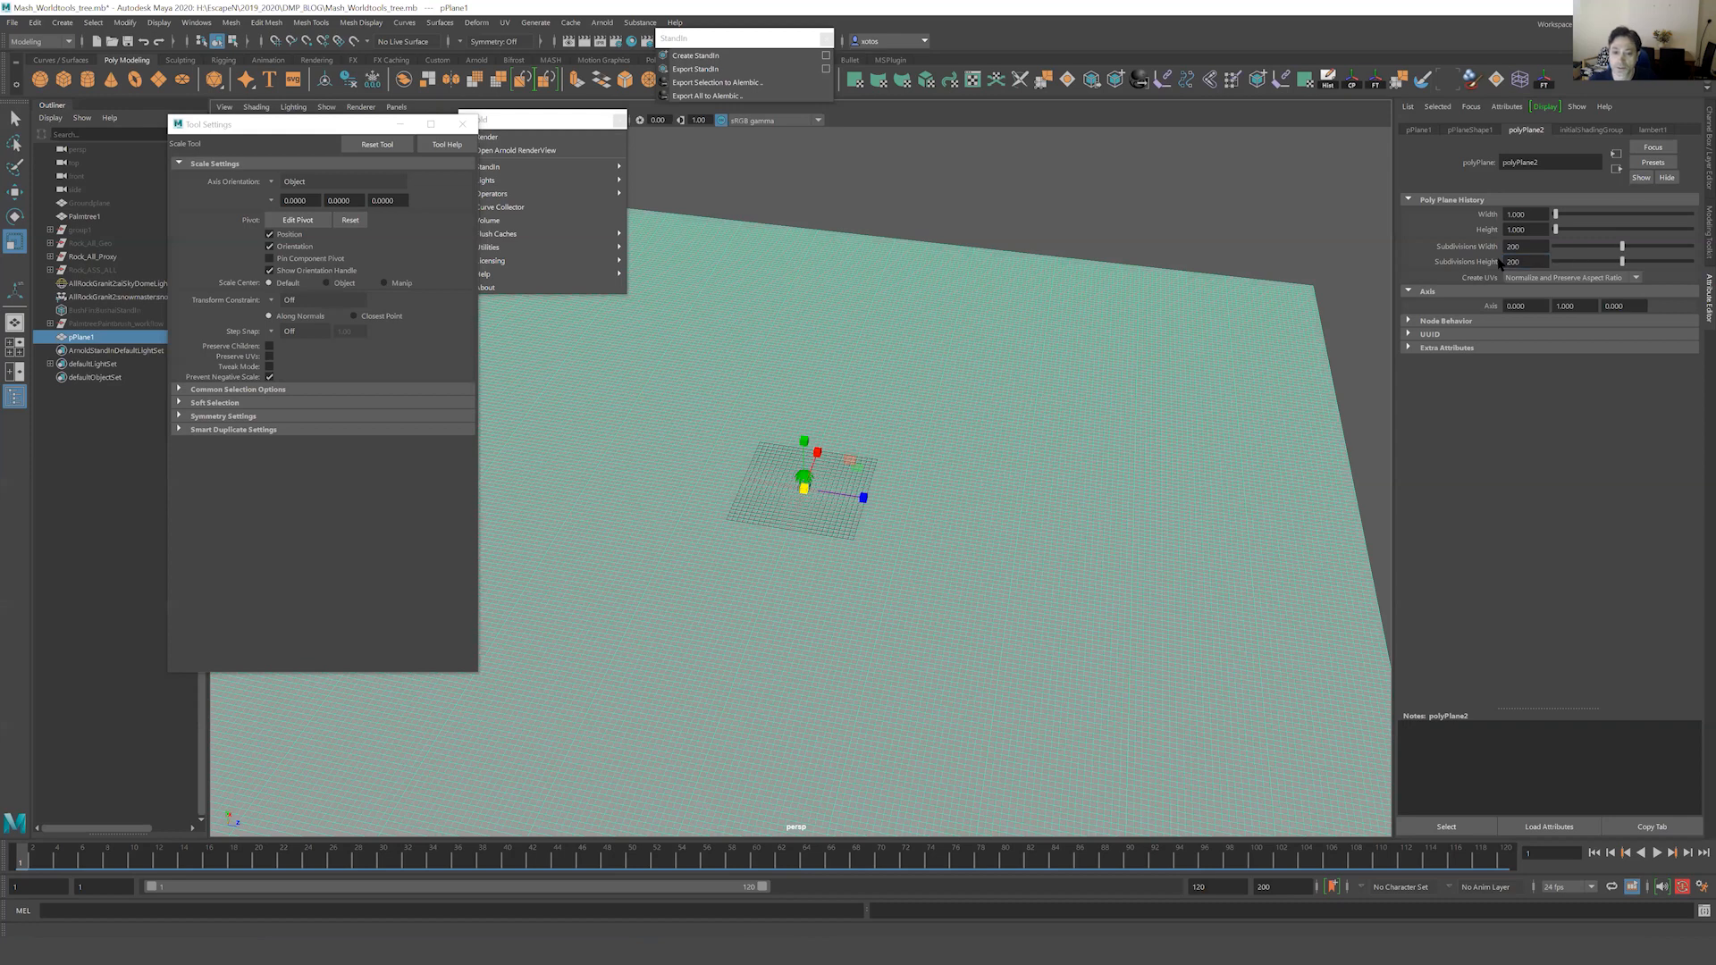
pyautogui.keyDown('alt'); pyautogui.moveTo(1018, 390); pyautogui.dragTo(1018, 386); pyautogui.keyUp('alt')
pyautogui.keyDown('alt'); pyautogui.moveTo(971, 396); pyautogui.dragTo(1137, 372, button='right'); pyautogui.keyUp('alt')
pyautogui.keyDown('alt'); pyautogui.moveTo(1136, 373); pyautogui.dragTo(1228, 429); pyautogui.keyUp('alt')
pyautogui.keyDown('alt'); pyautogui.moveTo(743, 168); pyautogui.dragTo(683, 140, button='right'); pyautogui.keyUp('alt')
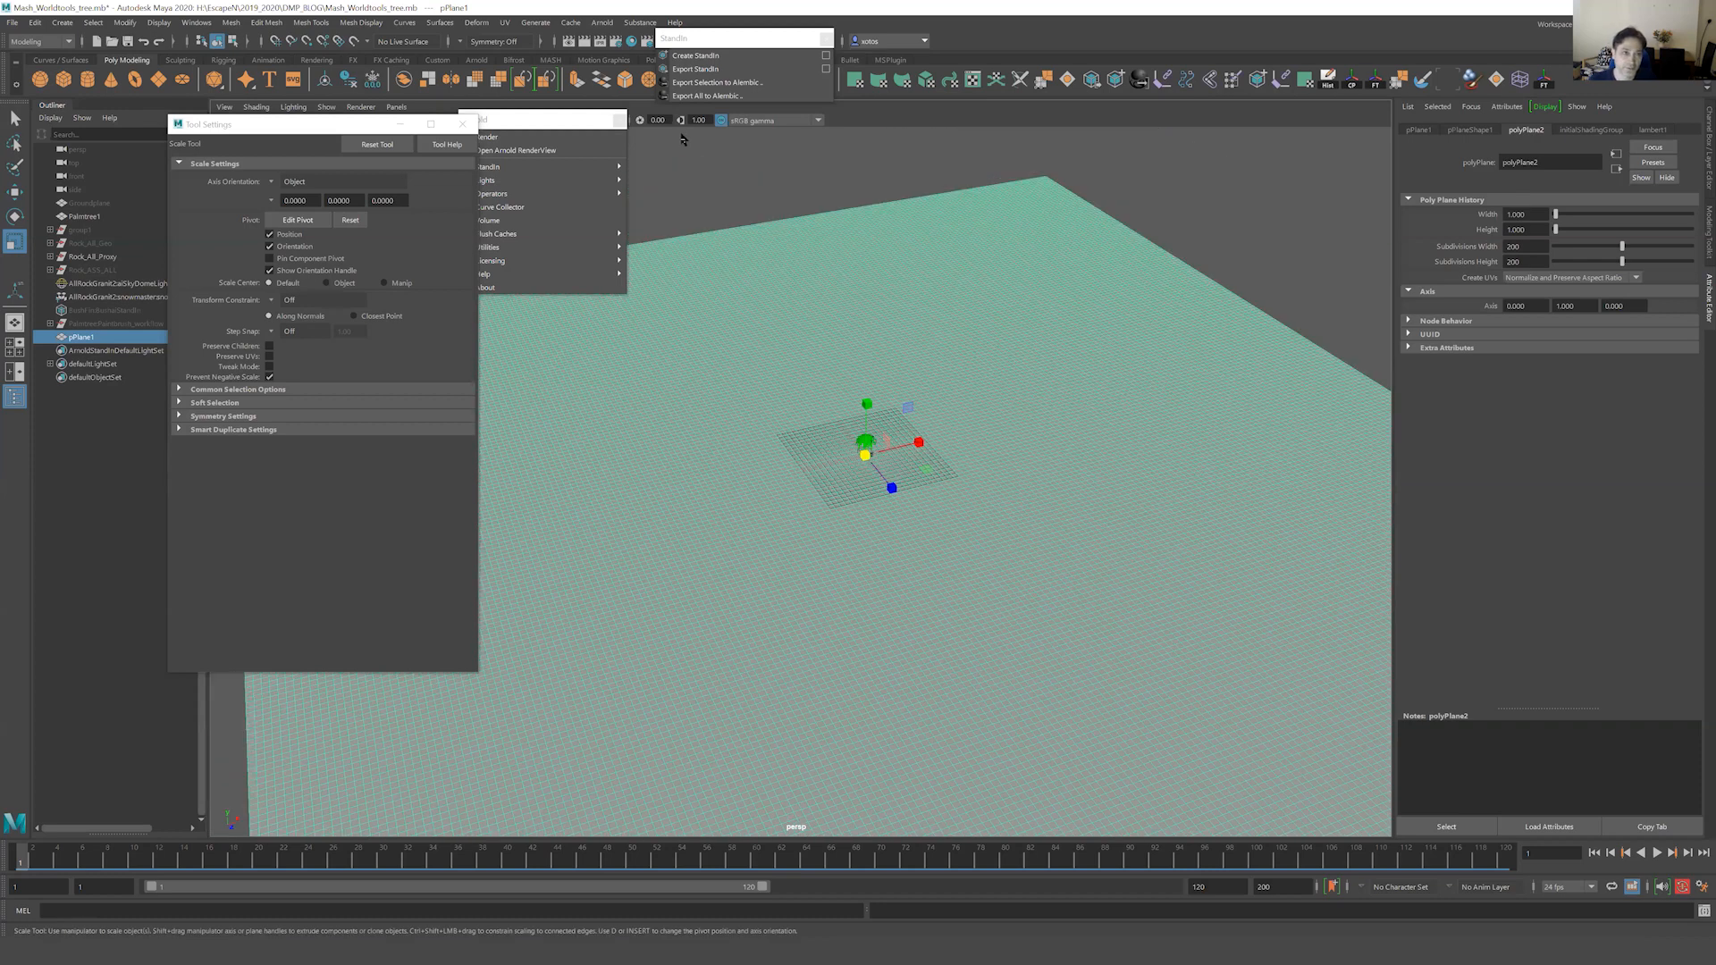
# Examine the plane's UV layout in the UV Editor, close the editor and return to object selection.
pyautogui.click(505, 23)
pyautogui.click(523, 42)
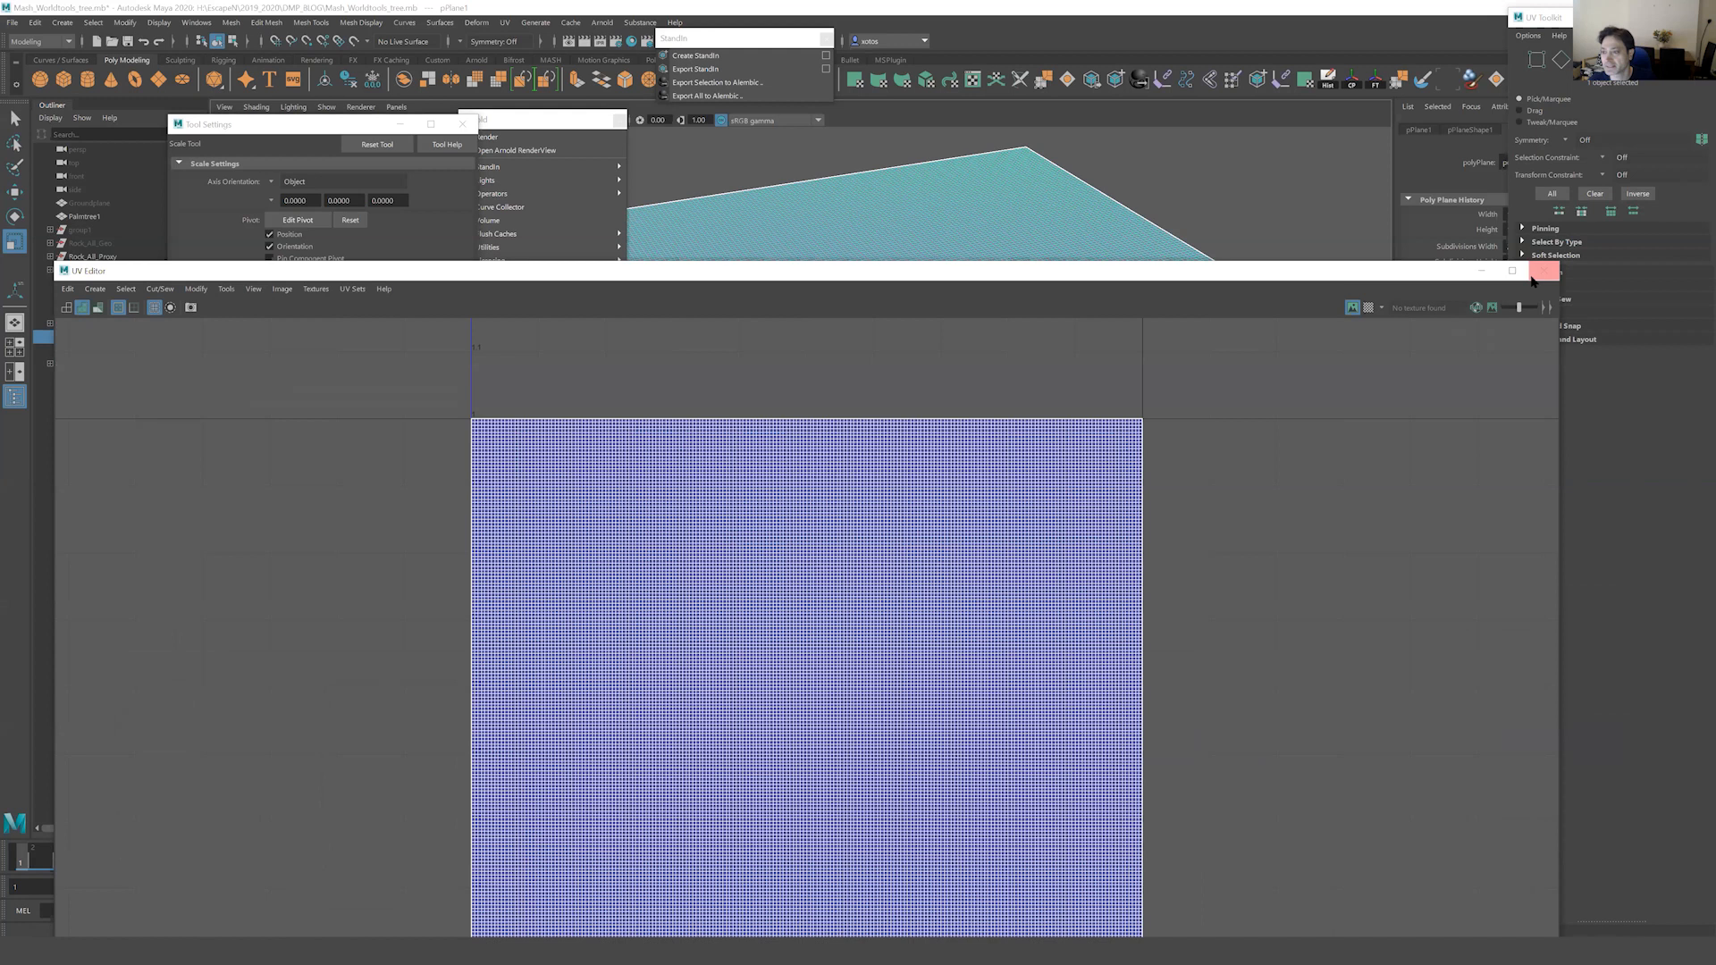
pyautogui.click(1532, 280)
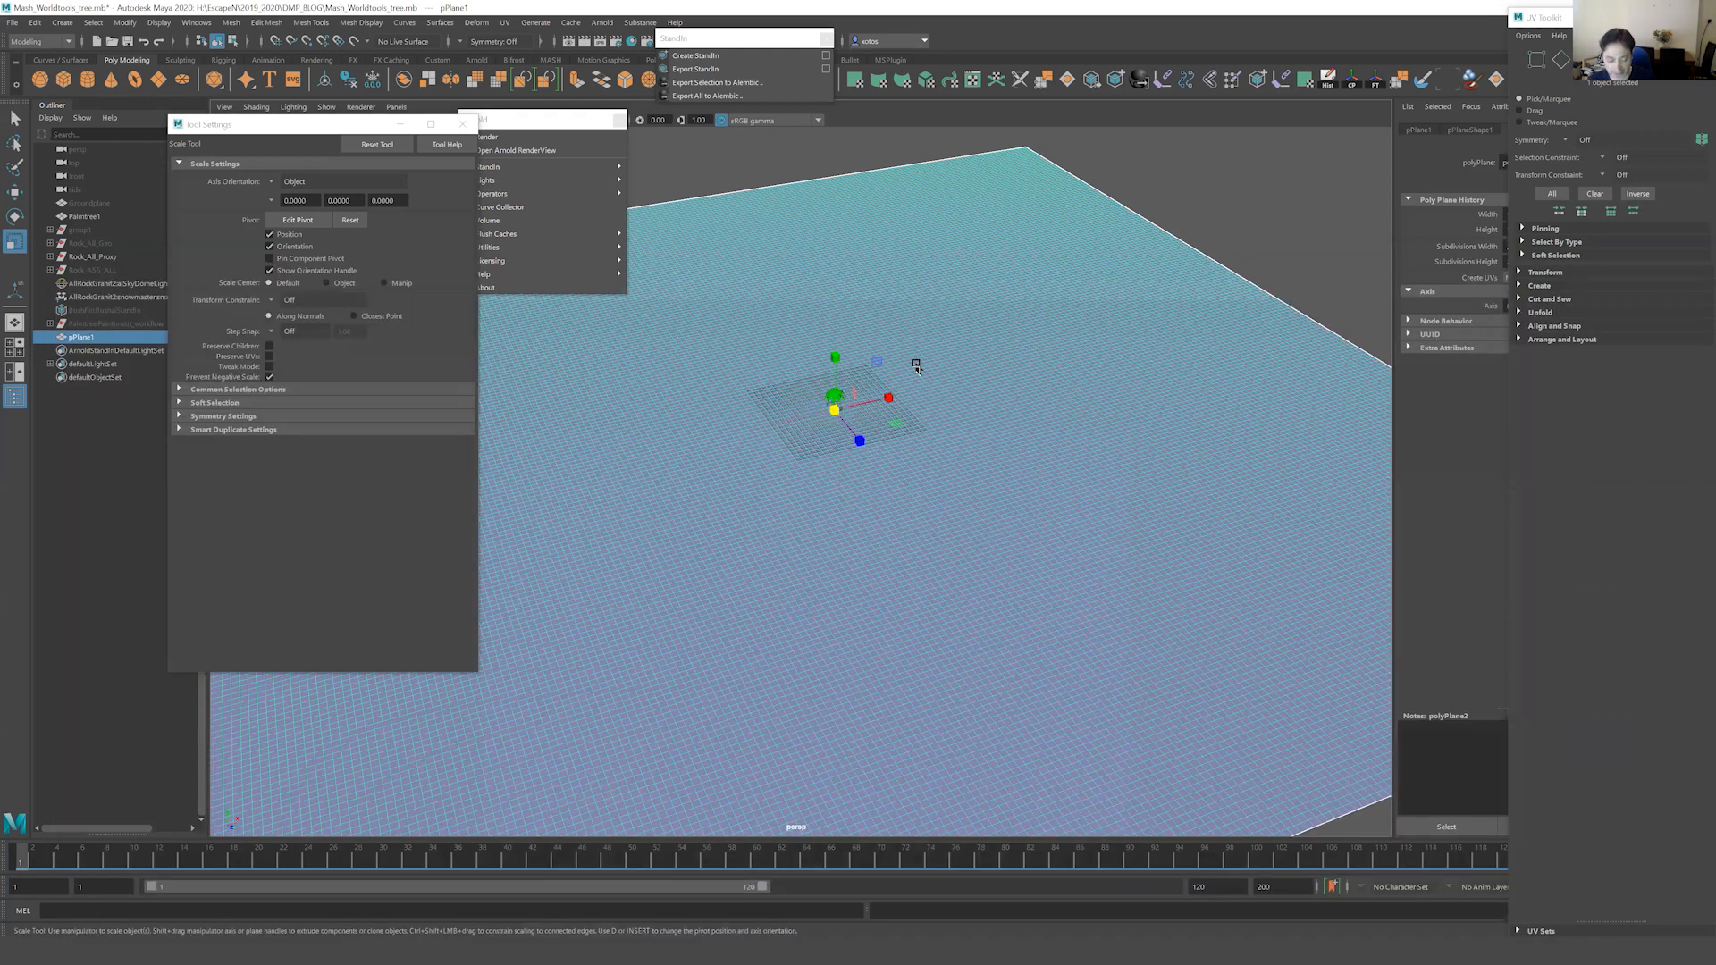
pyautogui.scroll(-3, 938, 364)
pyautogui.press('F8')
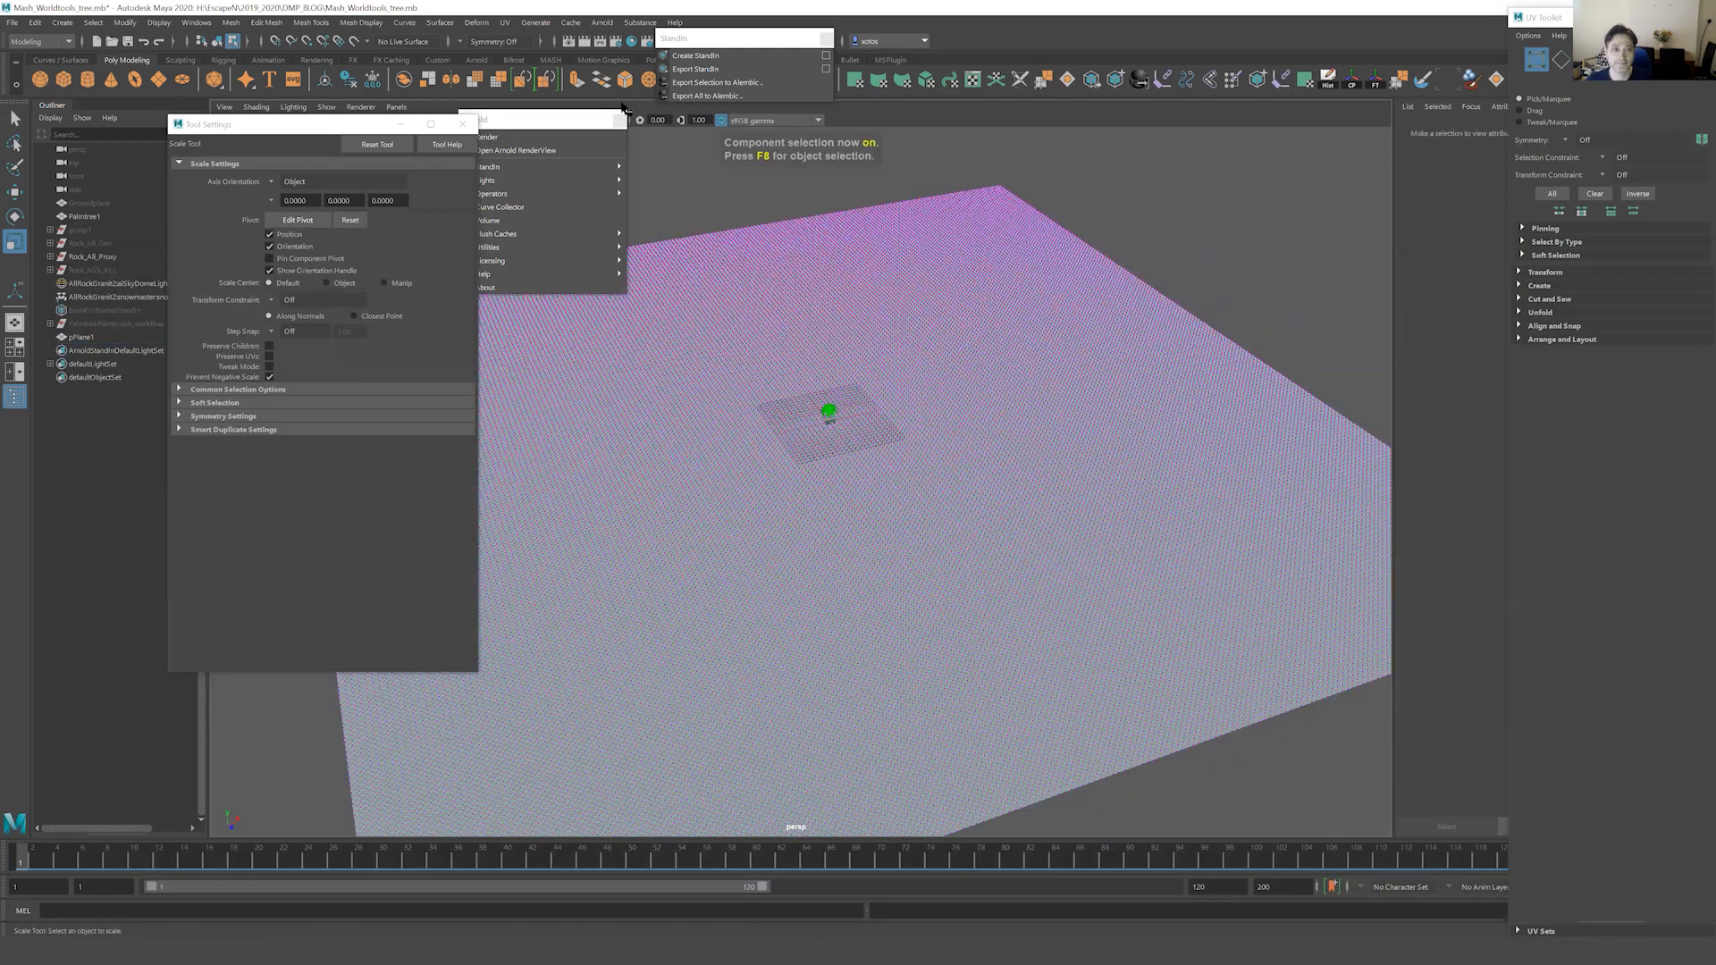
pyautogui.press('F8')
# Apply a Texture deformer to the plane and show the texture deformer attributes through its handle.
pyautogui.click(477, 22)
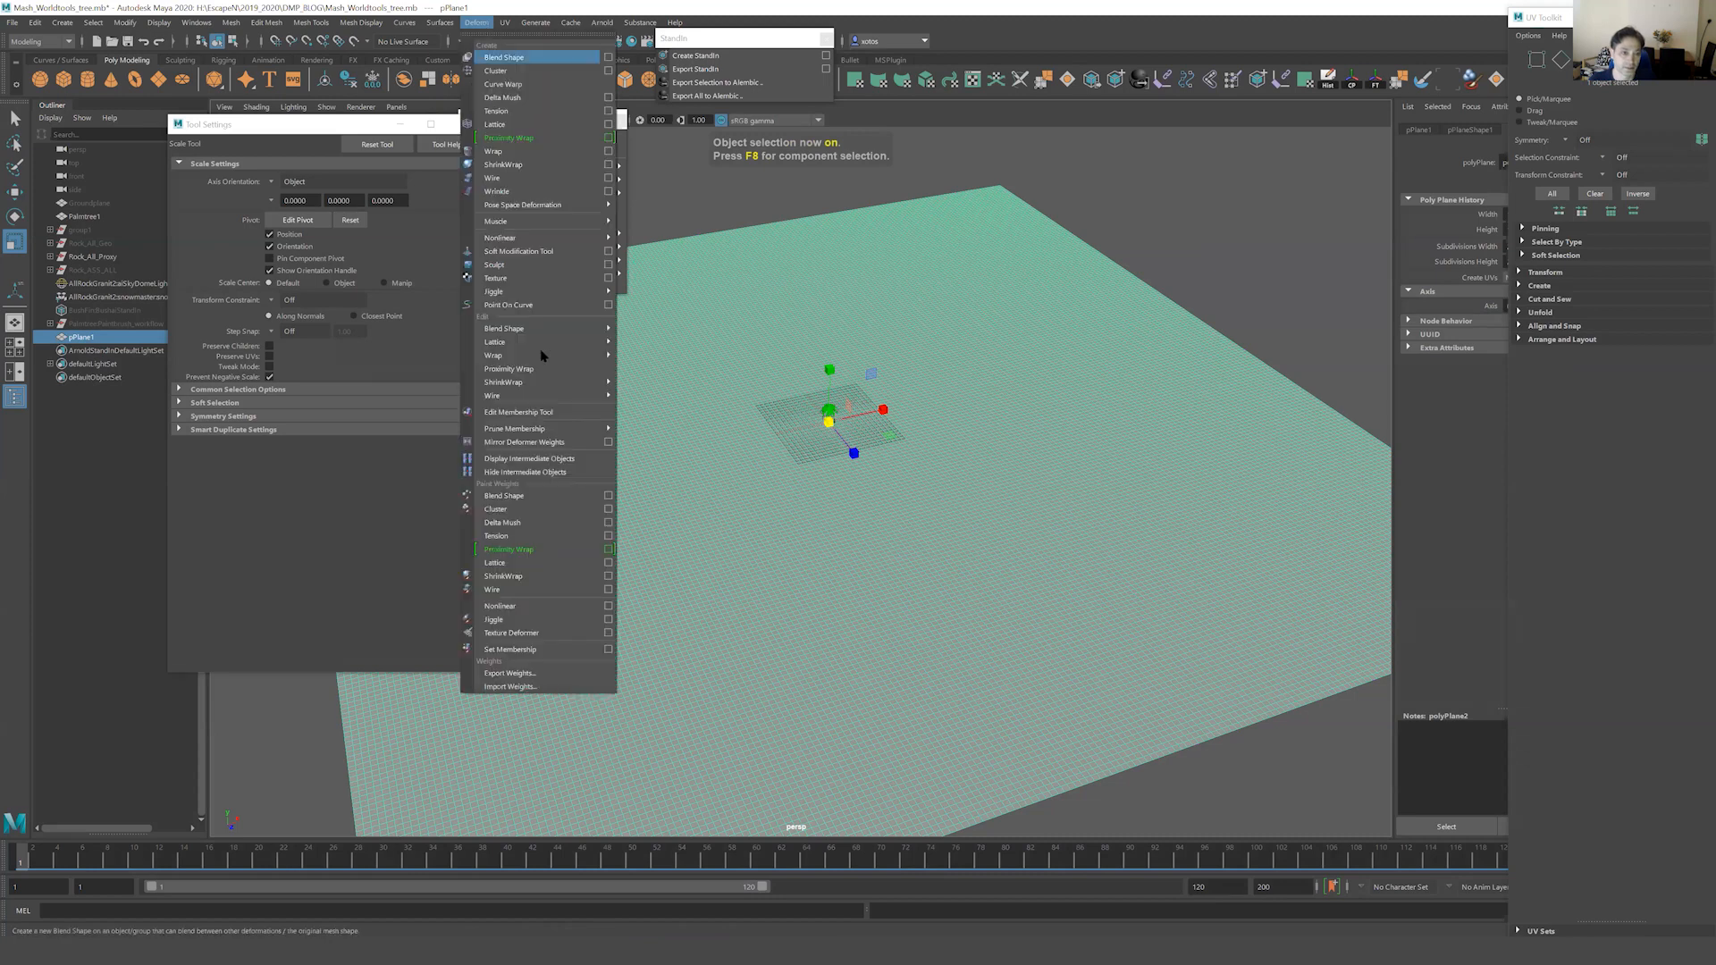
pyautogui.click(514, 280)
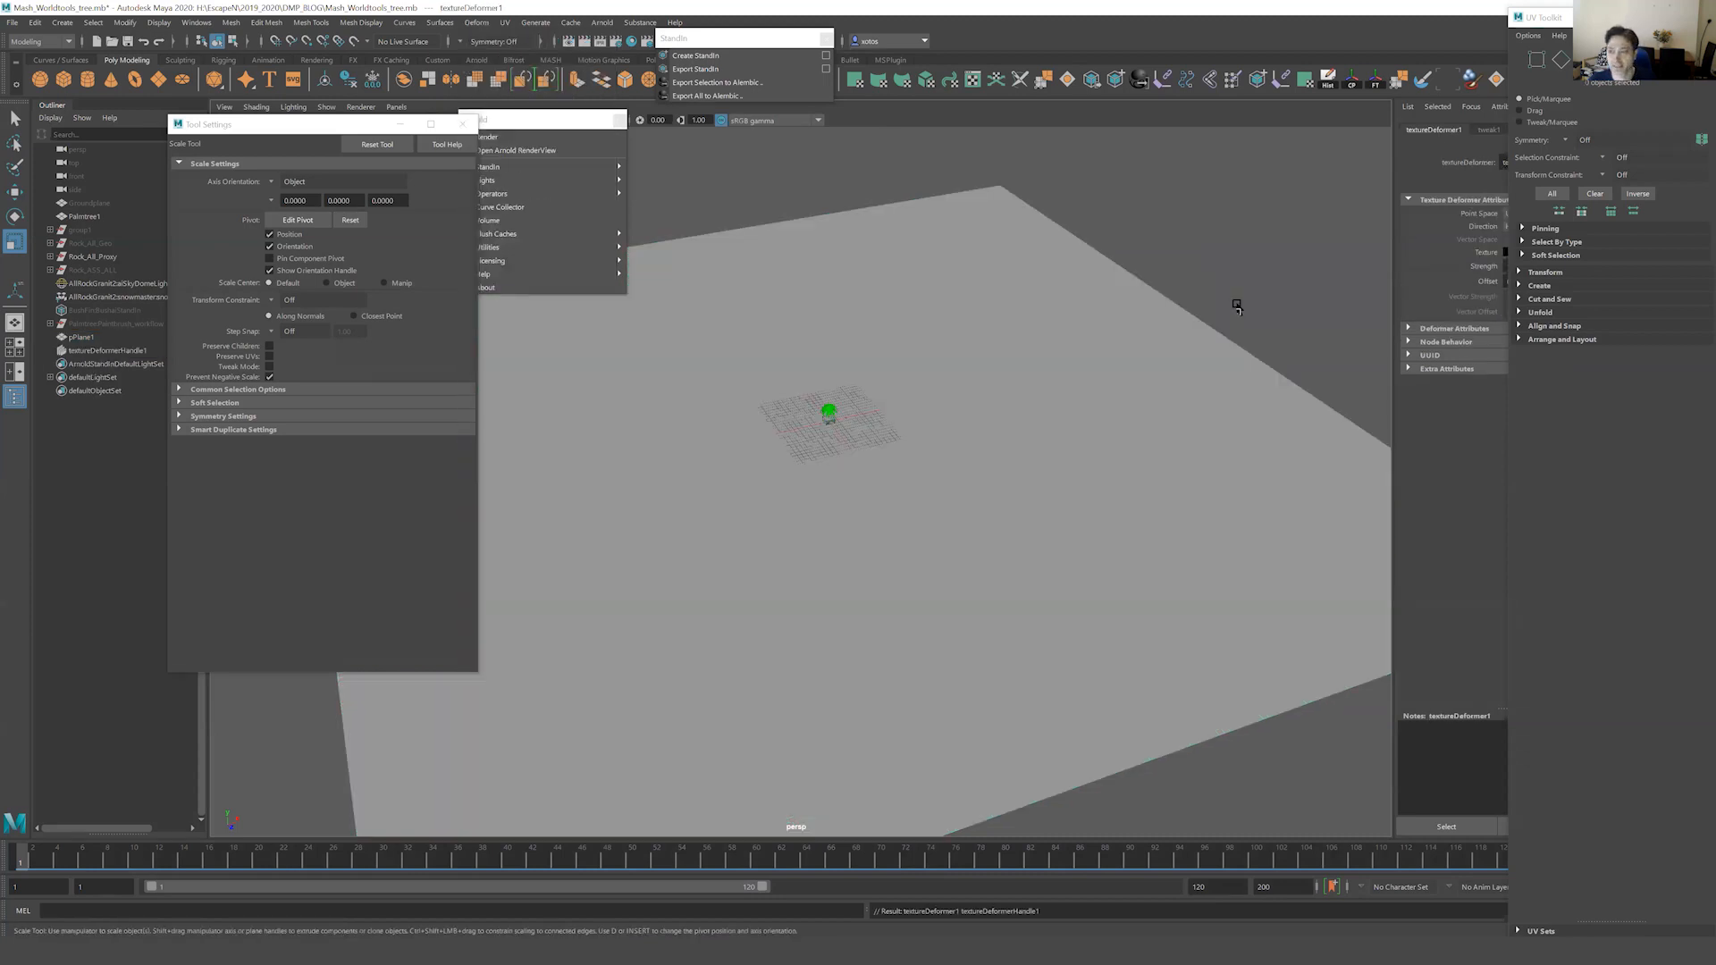
pyautogui.click(1363, 241)
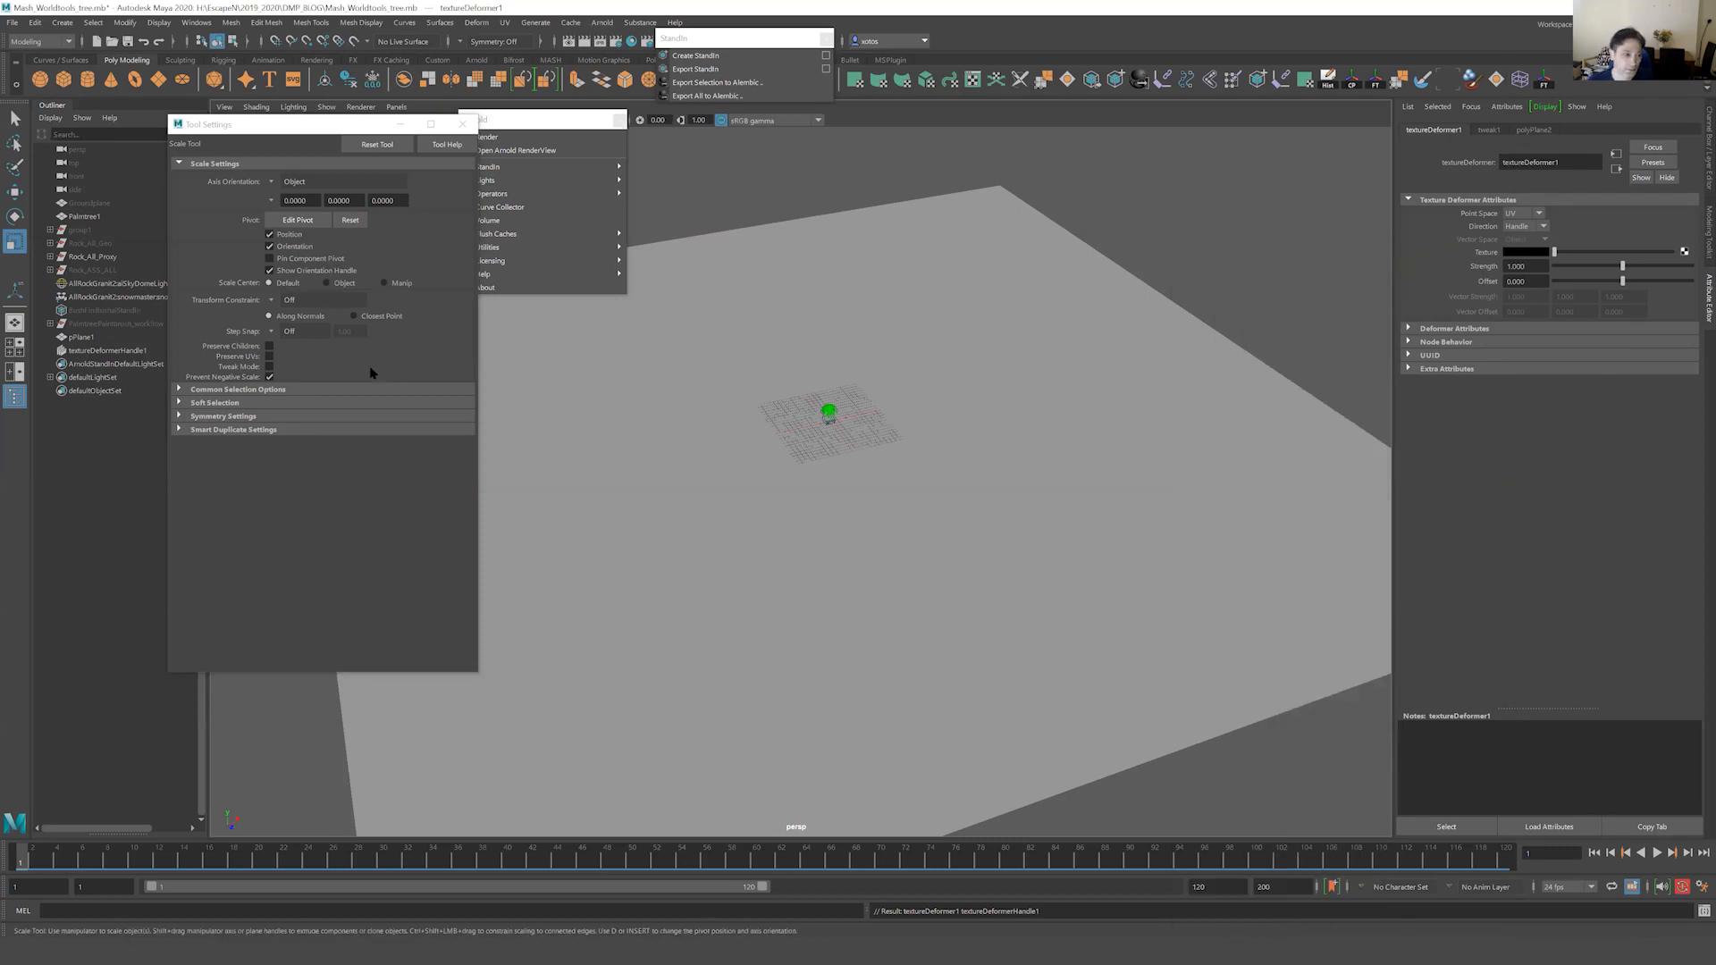
pyautogui.click(107, 350)
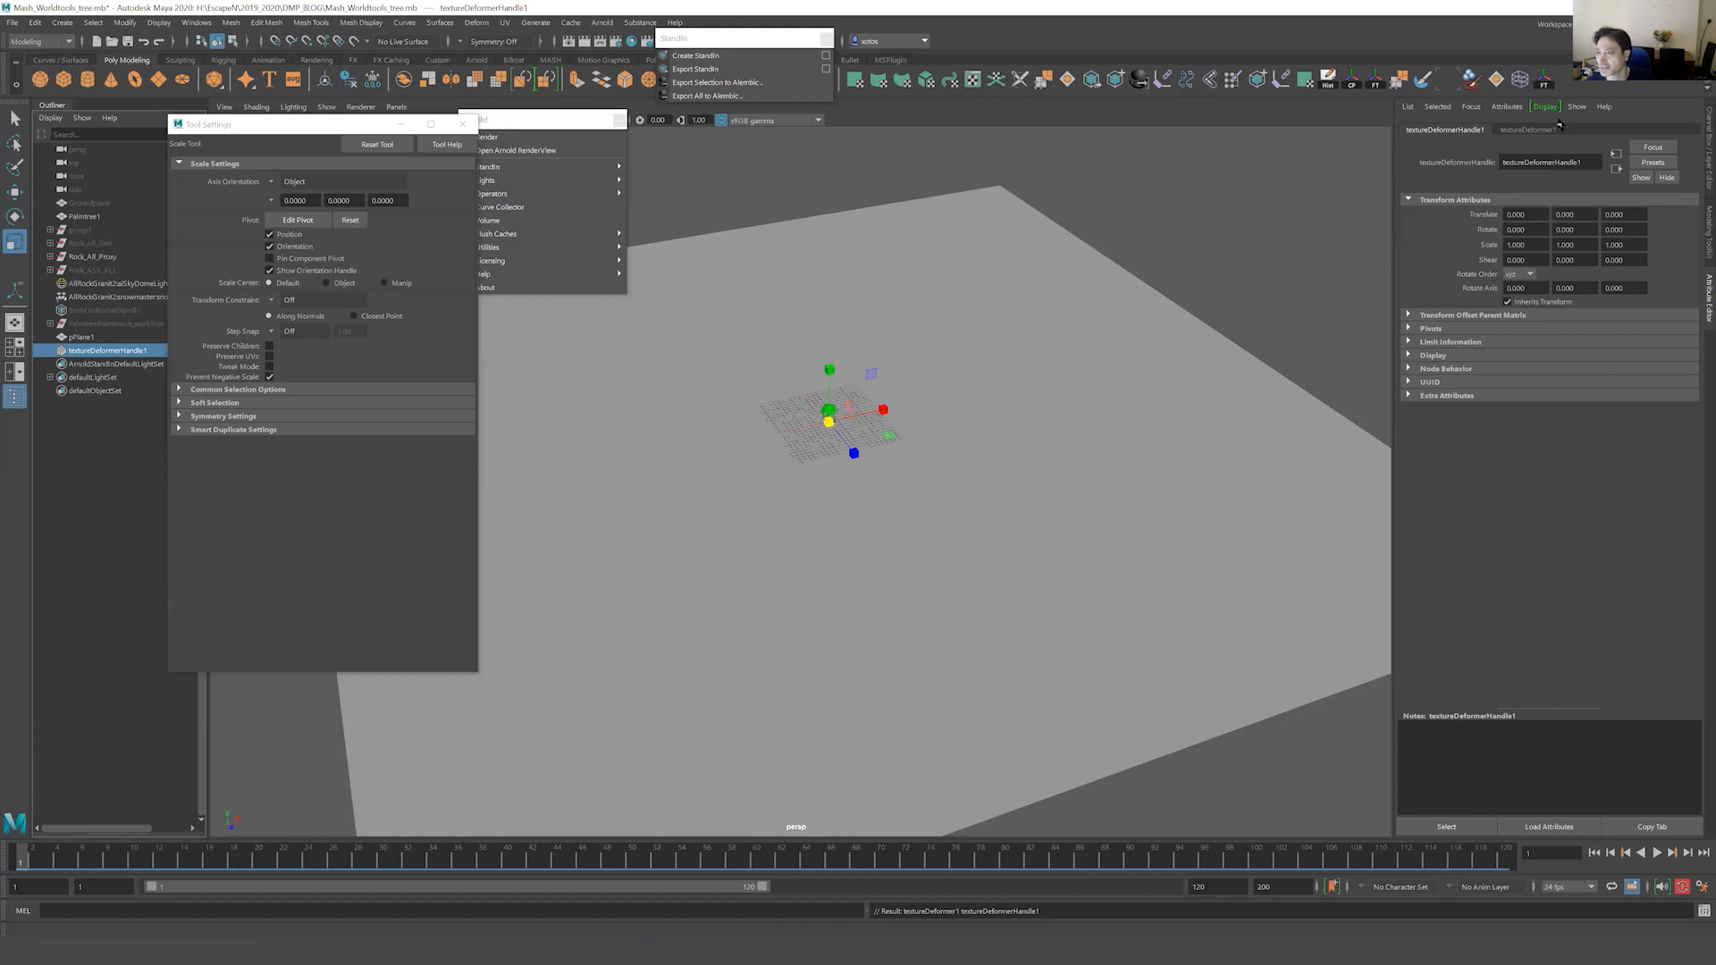
pyautogui.click(1528, 130)
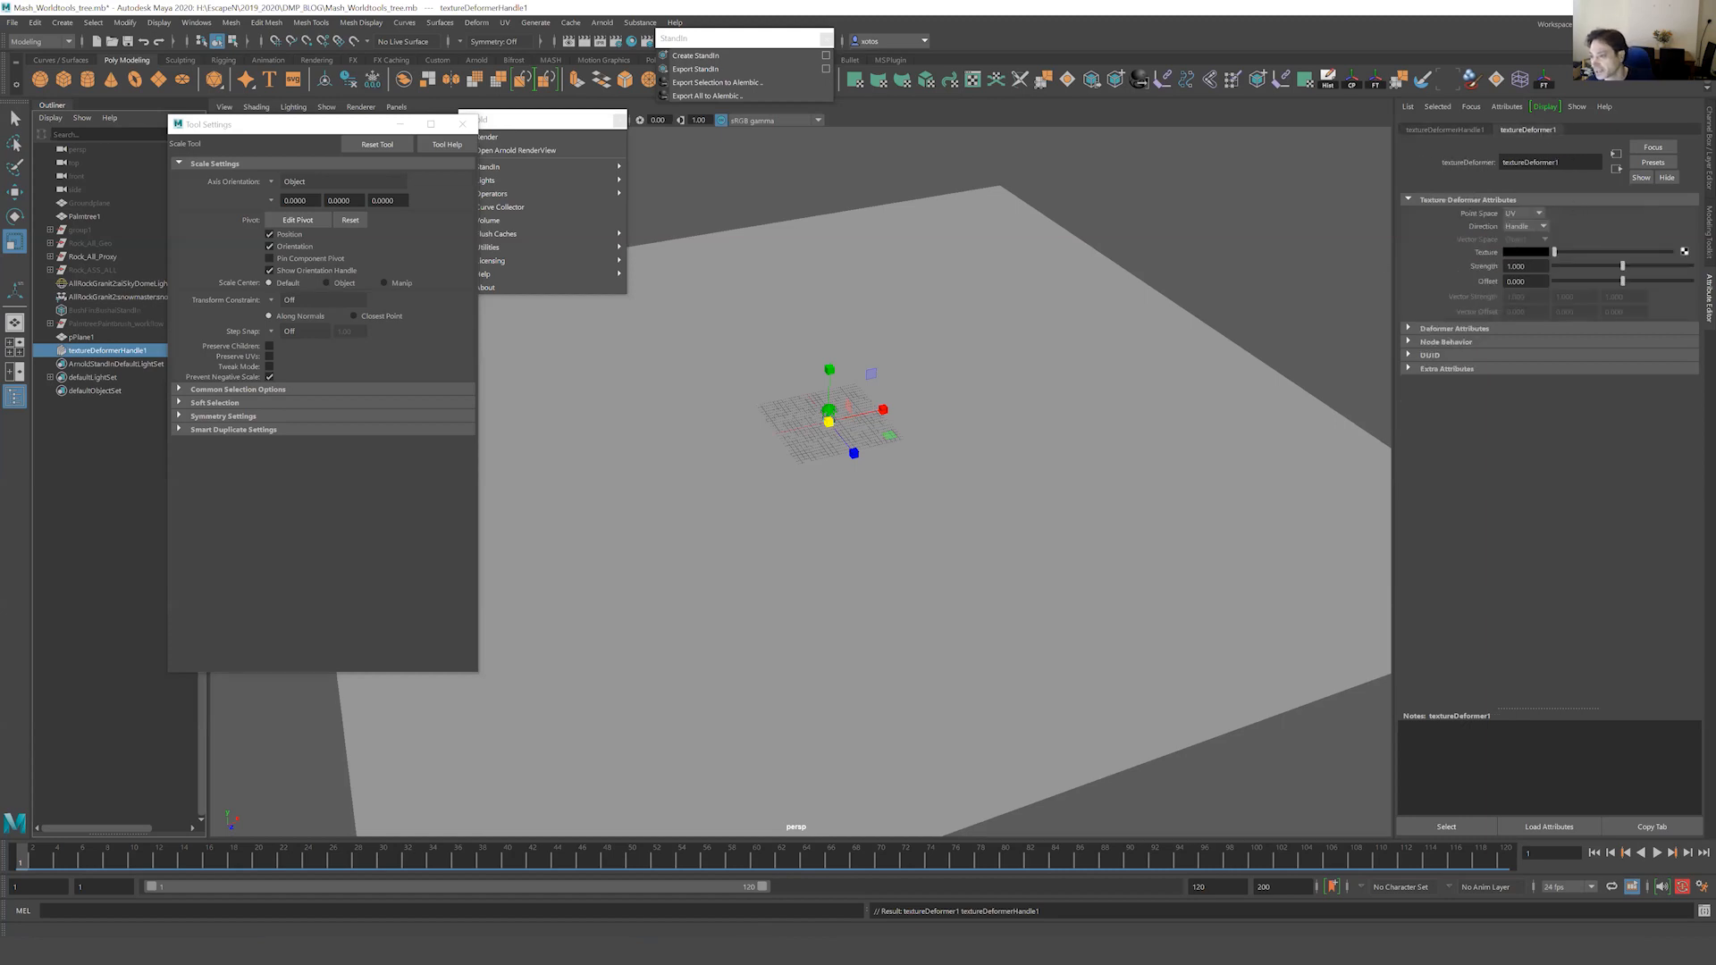
# Connect a File texture to the deformer's Texture attribute, load Disp16.tif as its image and return to the deformer's attributes.
pyautogui.click(1684, 252)
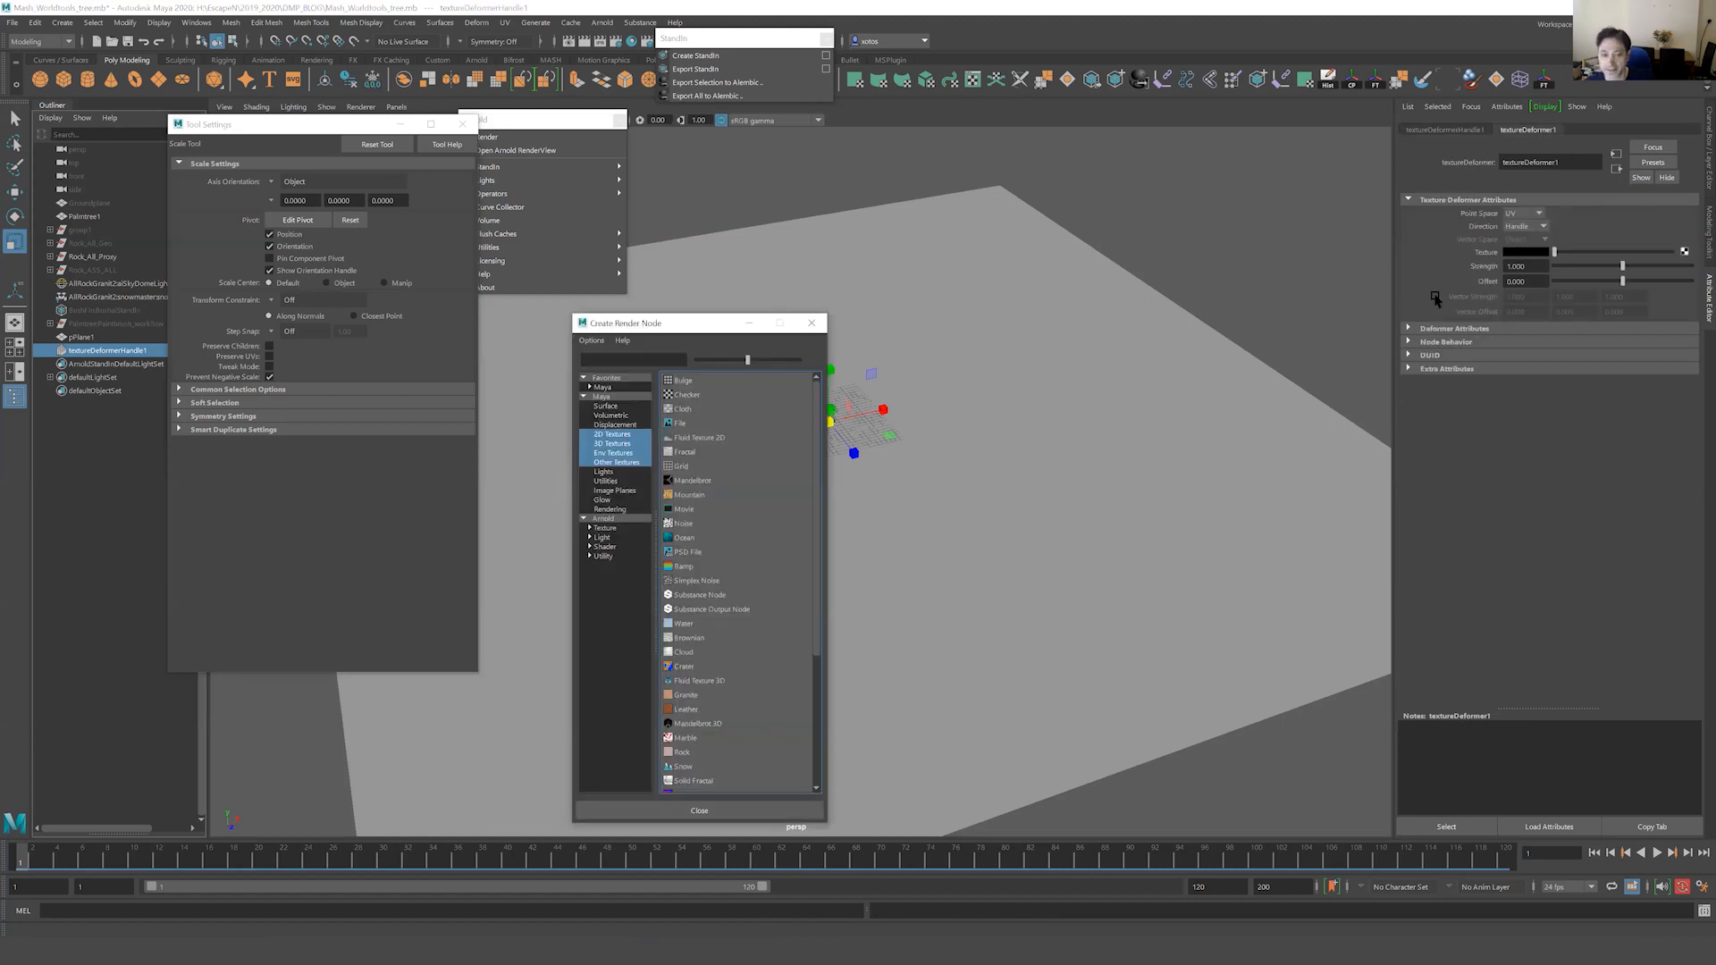
pyautogui.click(705, 427)
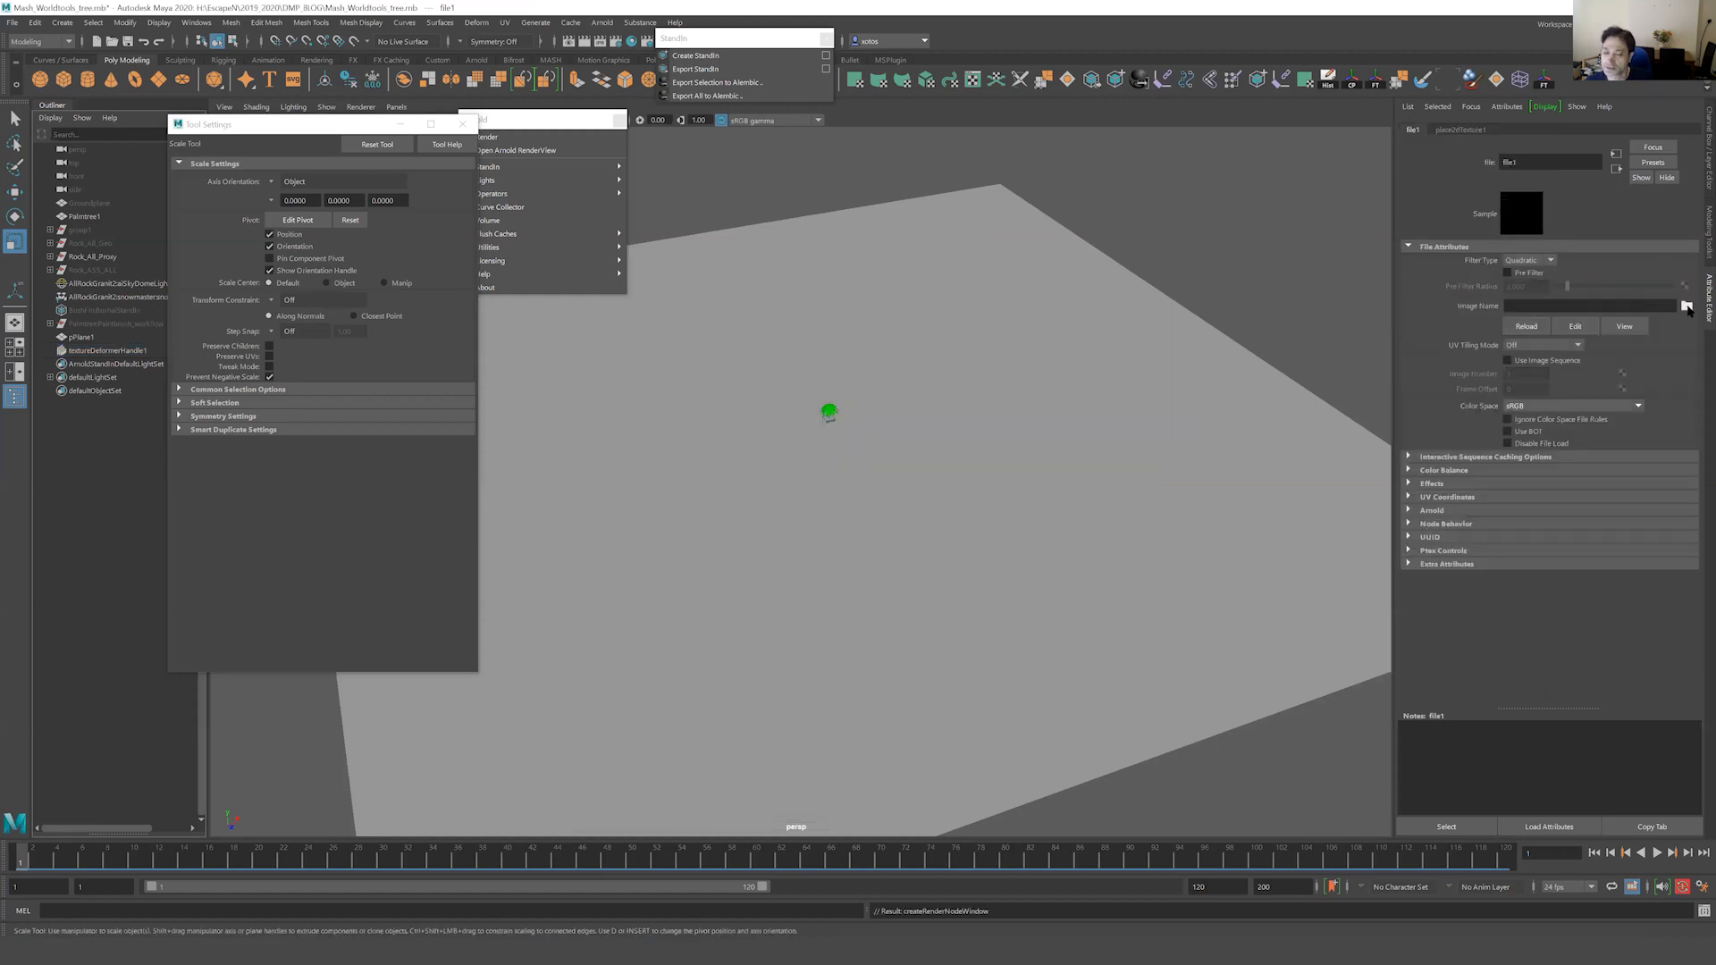
pyautogui.click(1686, 307)
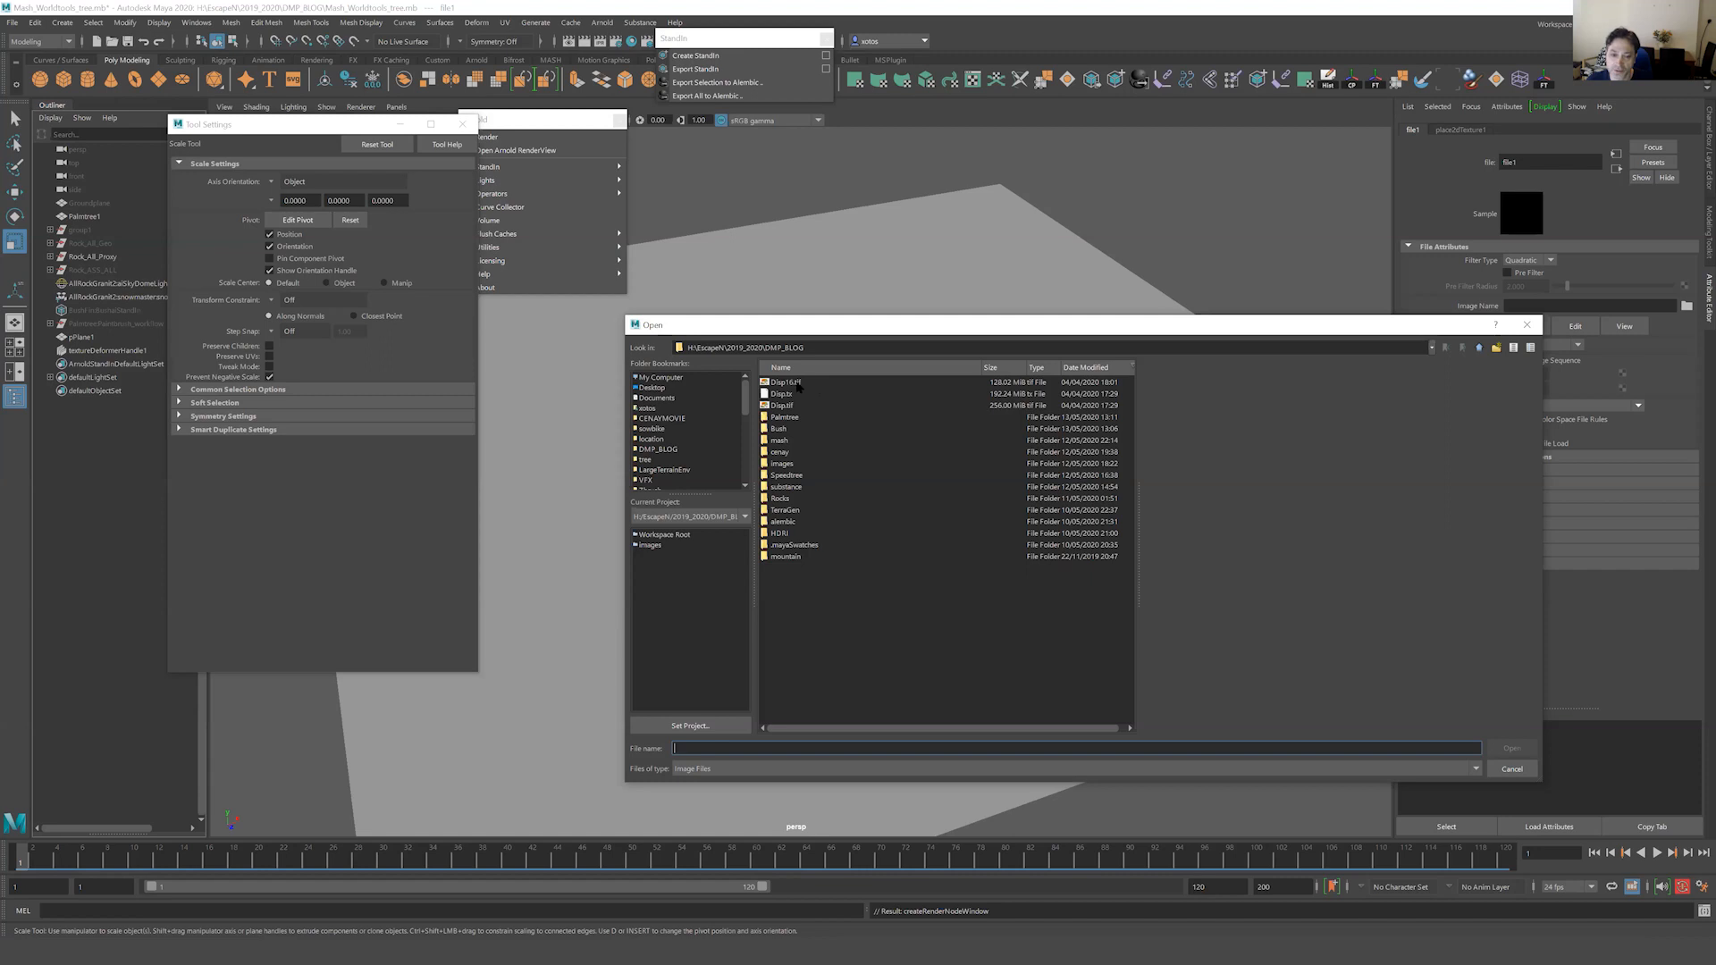
pyautogui.click(796, 383)
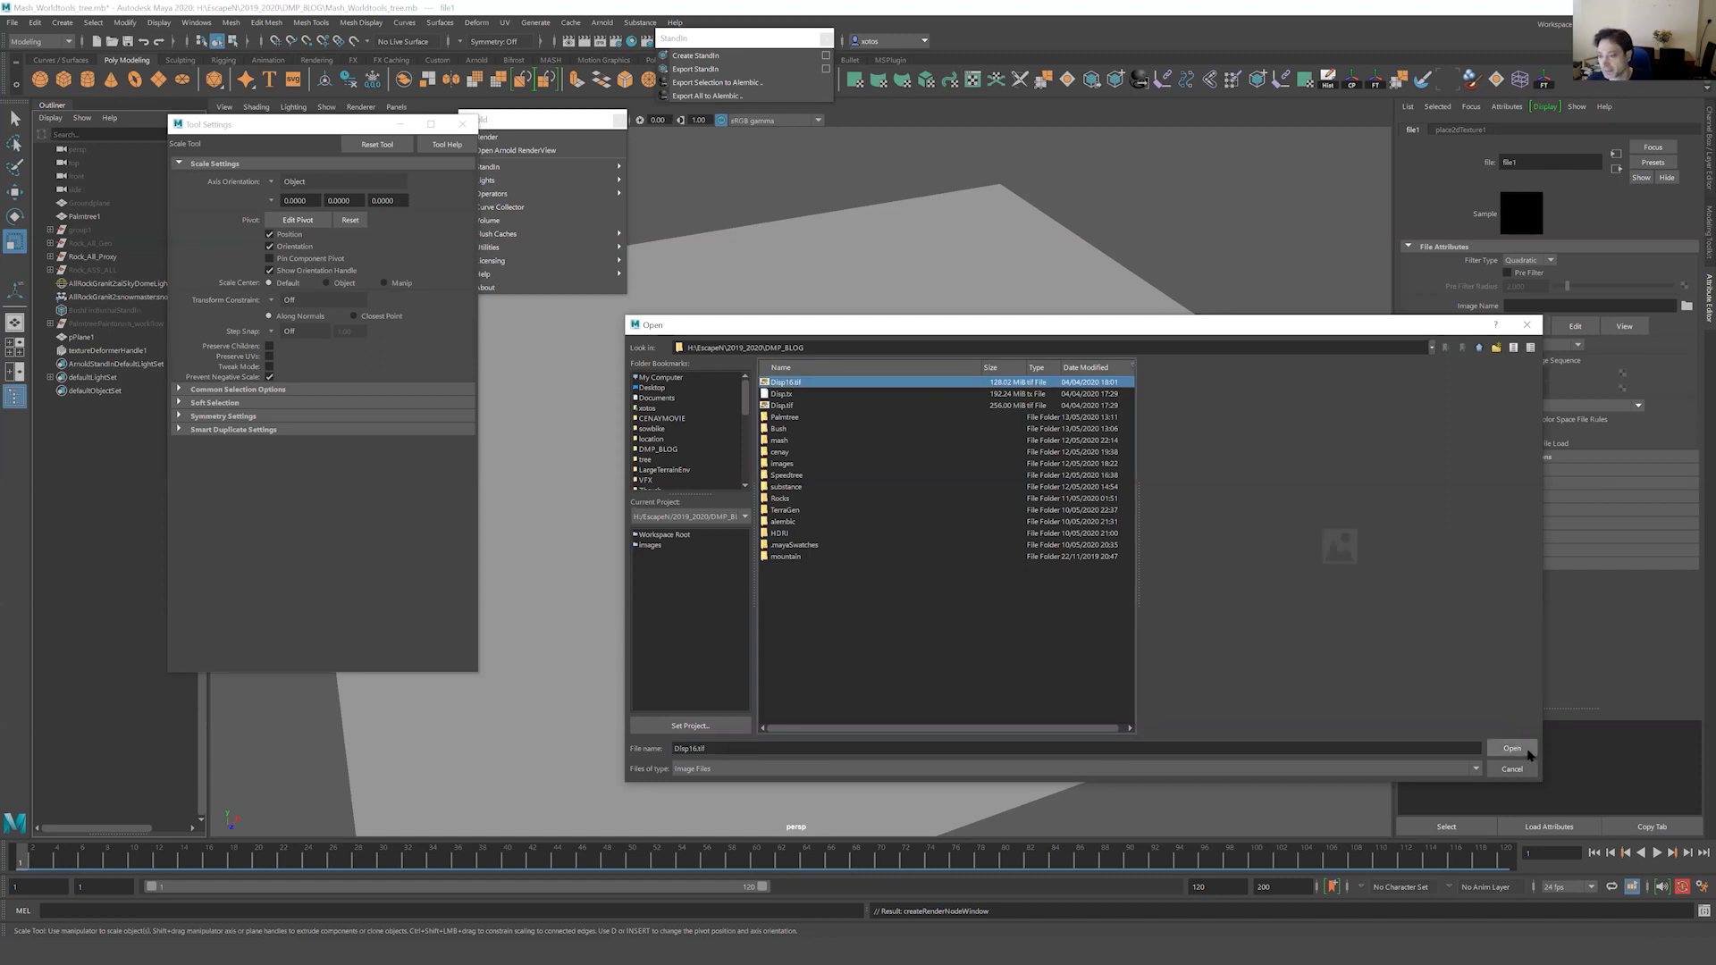
pyautogui.click(1525, 750)
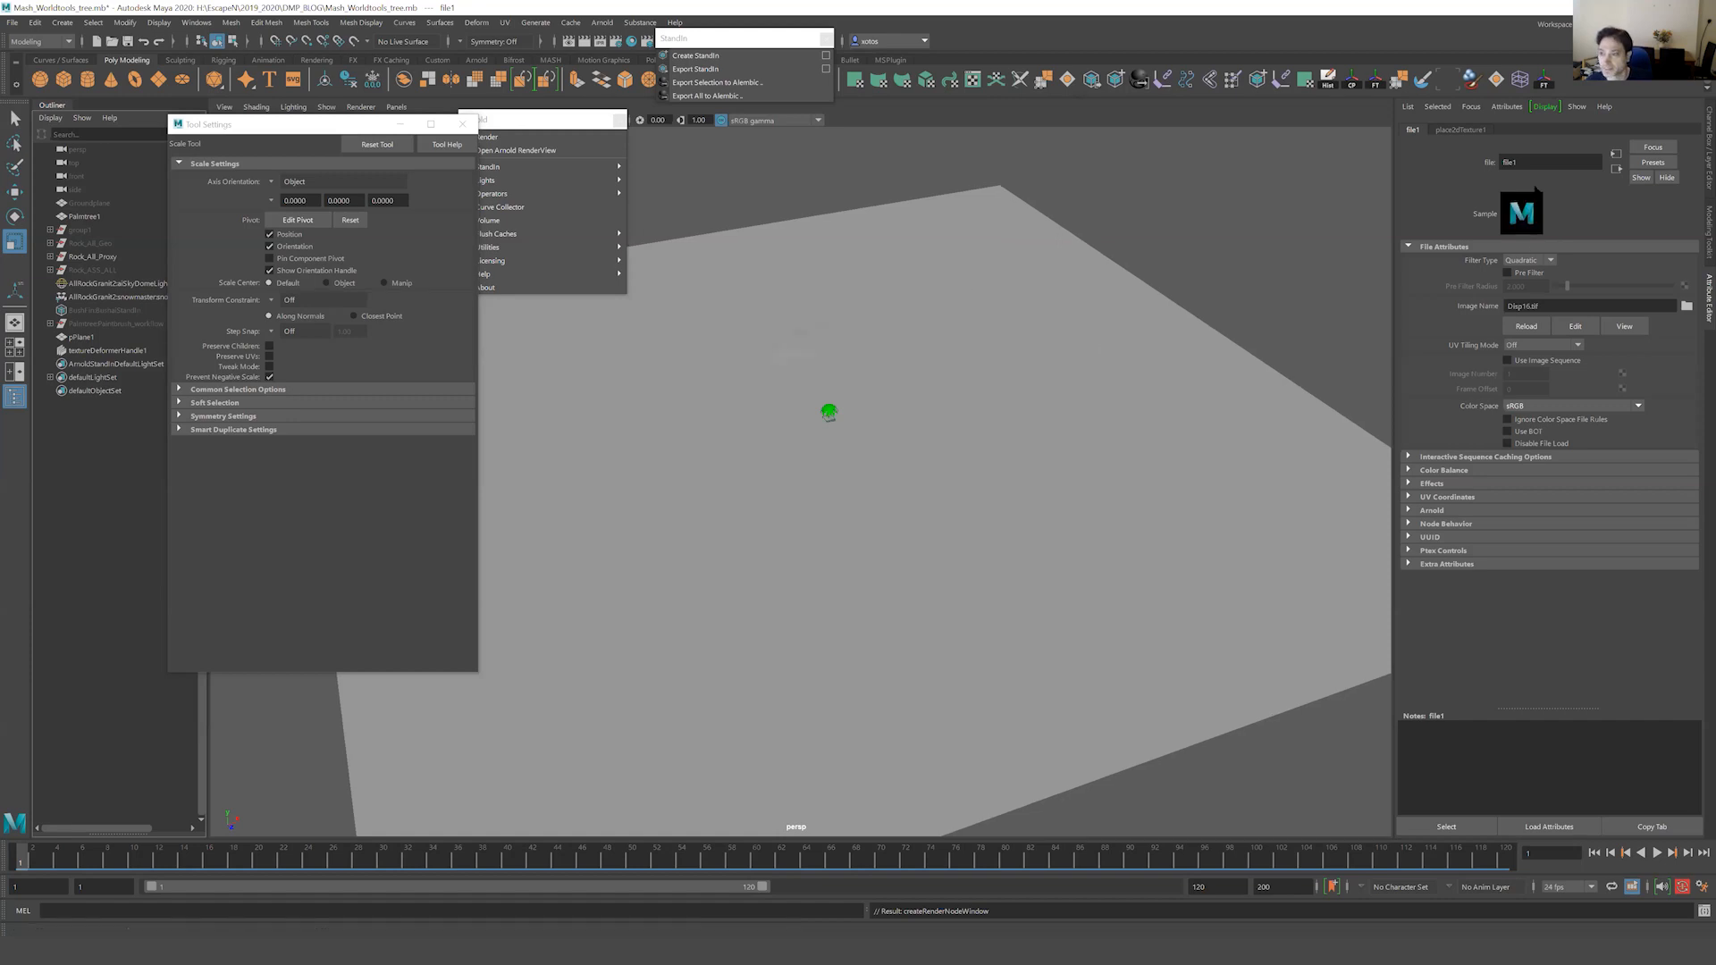
pyautogui.keyDown('alt'); pyautogui.moveTo(1162, 335); pyautogui.dragTo(719, 387); pyautogui.keyUp('alt')
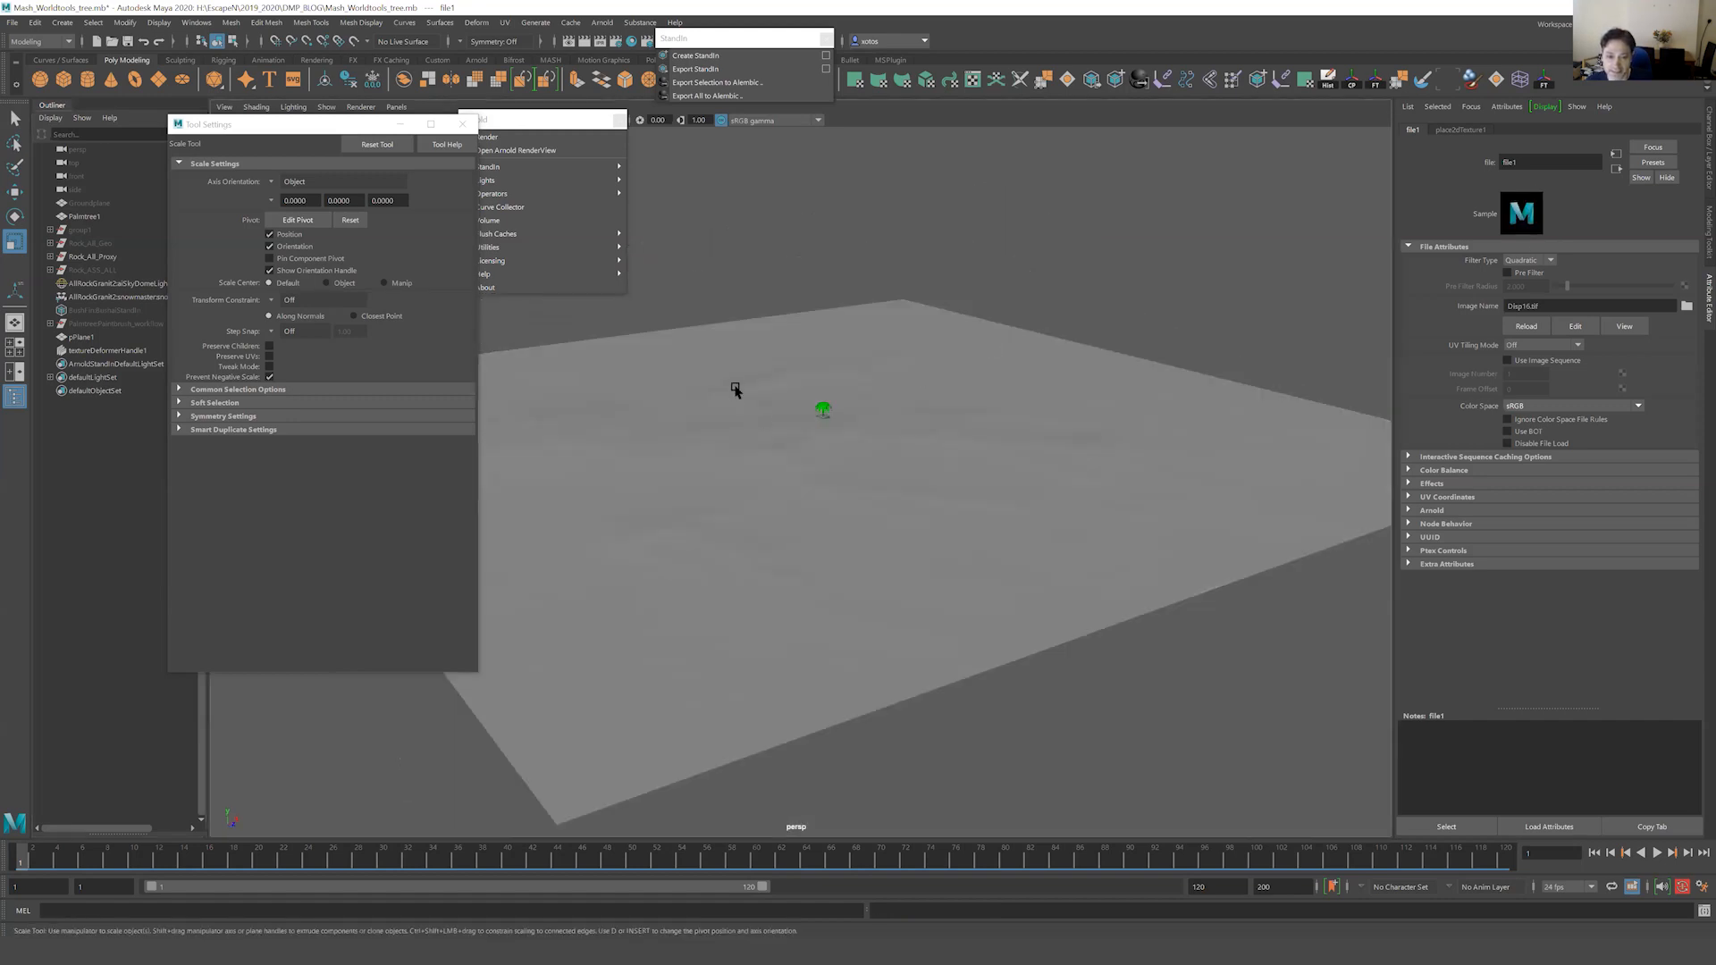
pyautogui.click(1616, 169)
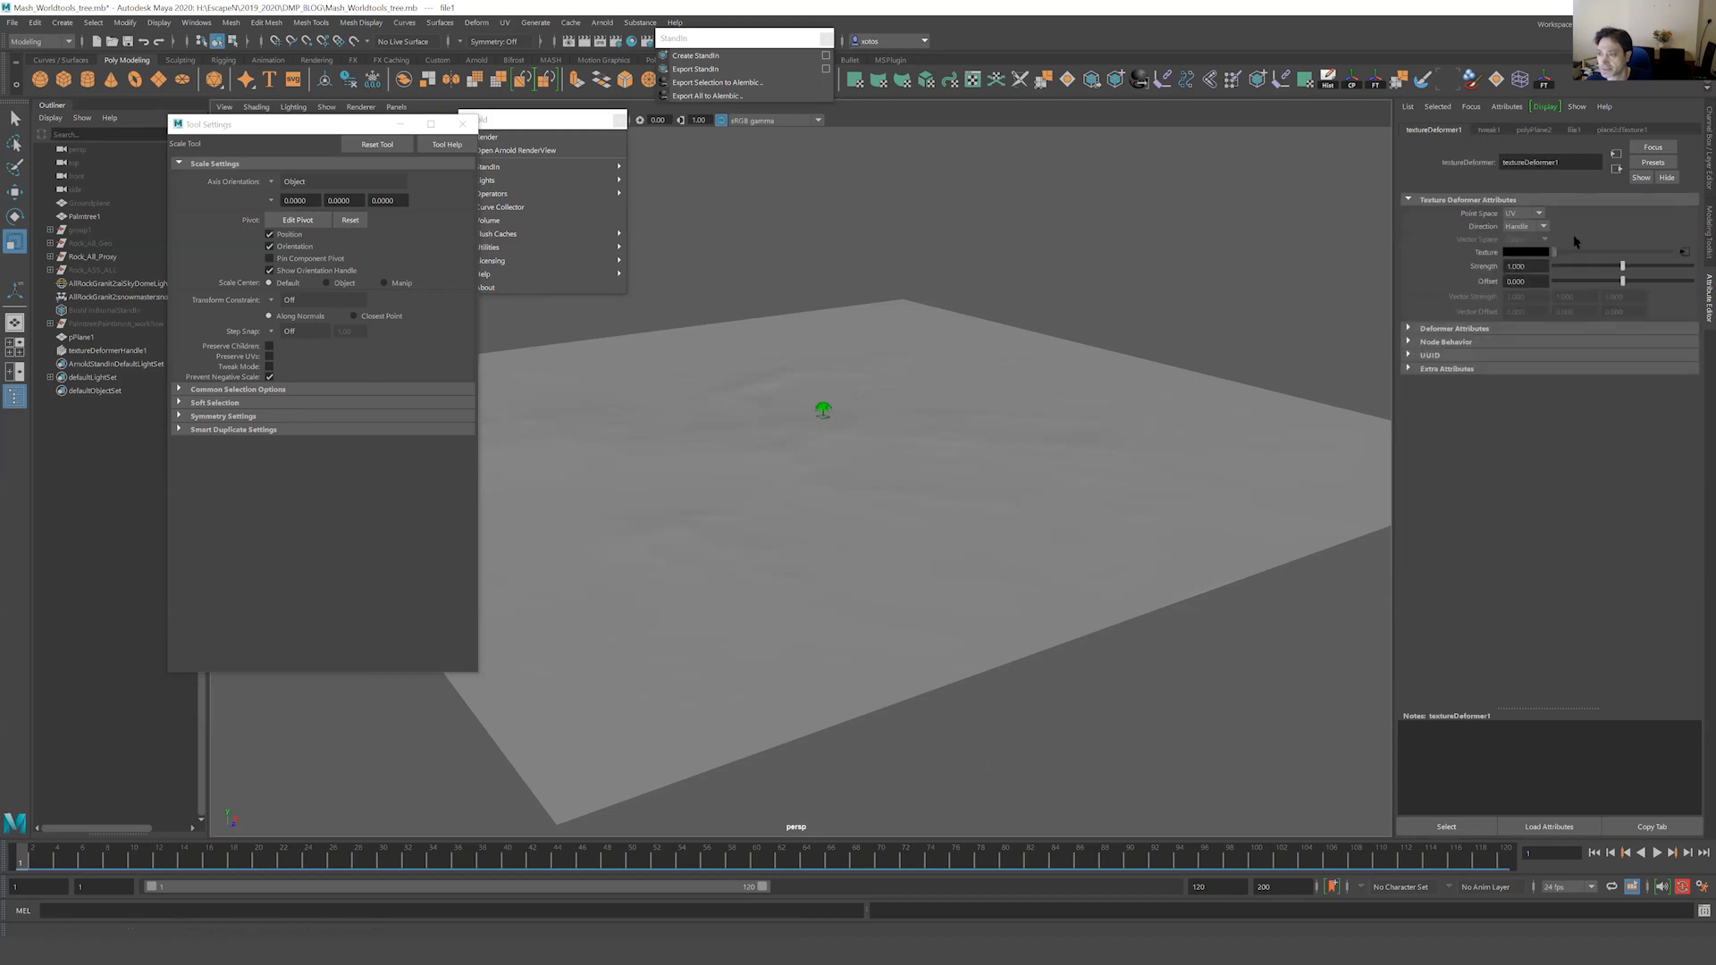
# Set the texture deformer's Strength to 4 and check the displaced relief on the plane.
pyautogui.moveTo(1535, 264); pyautogui.dragTo(1497, 268)
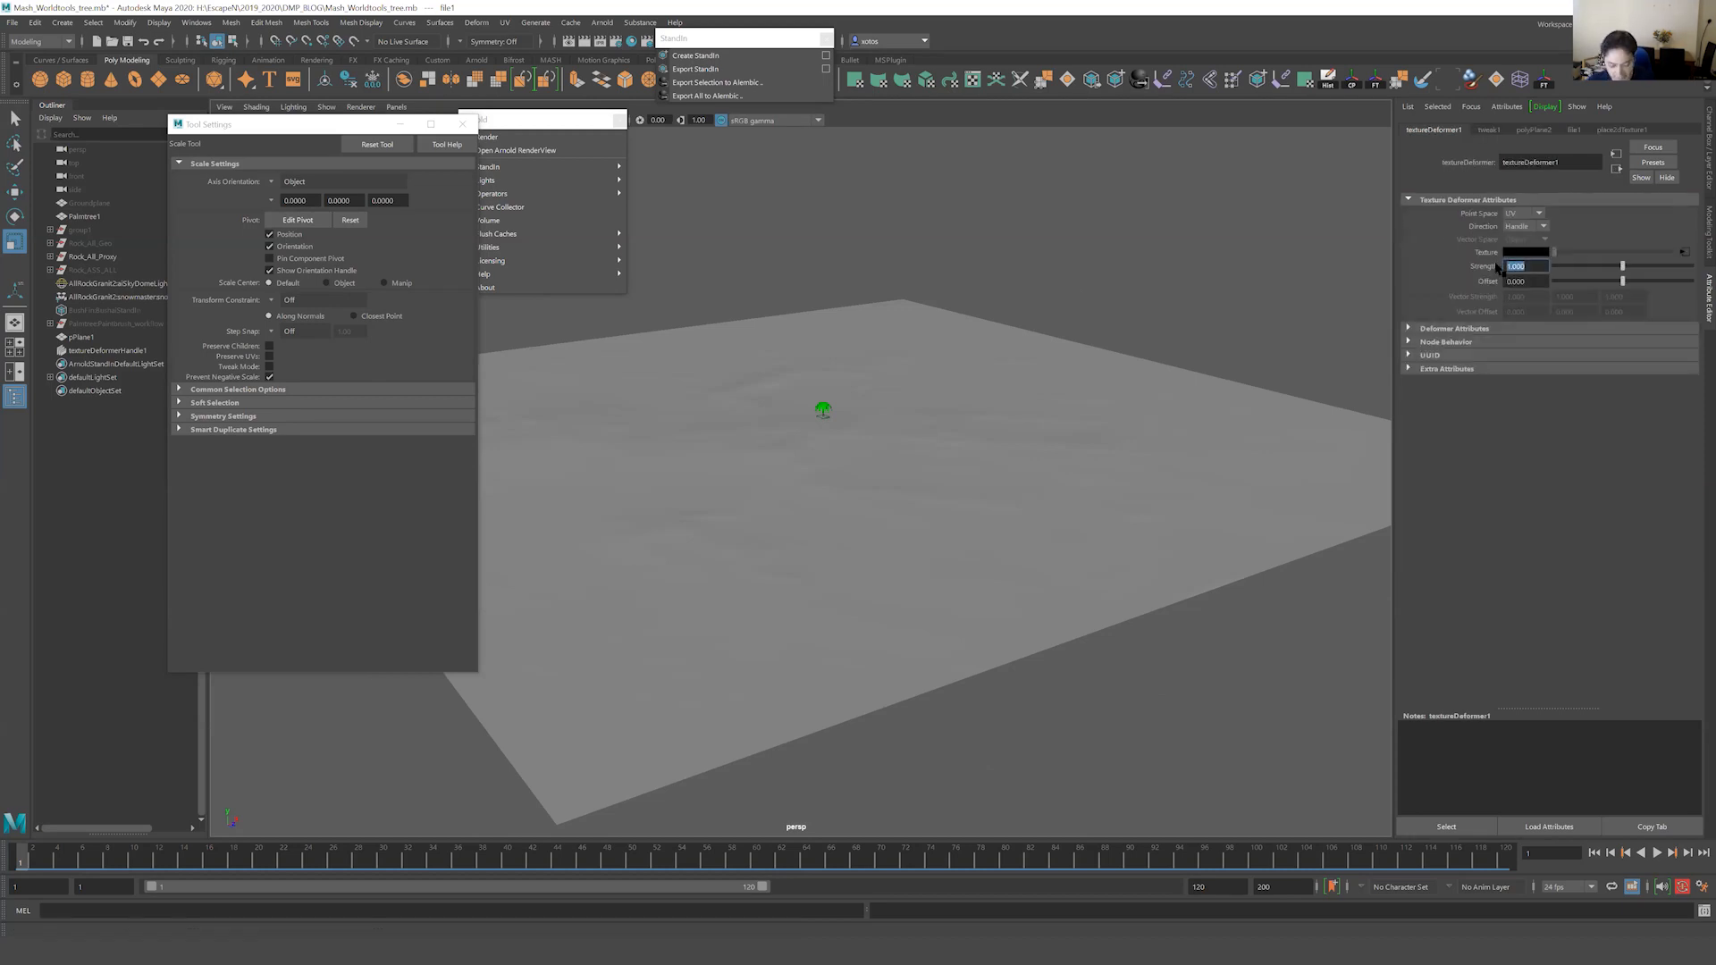
pyautogui.write('4')
pyautogui.press('Return')
pyautogui.scroll(4, 1028, 375)
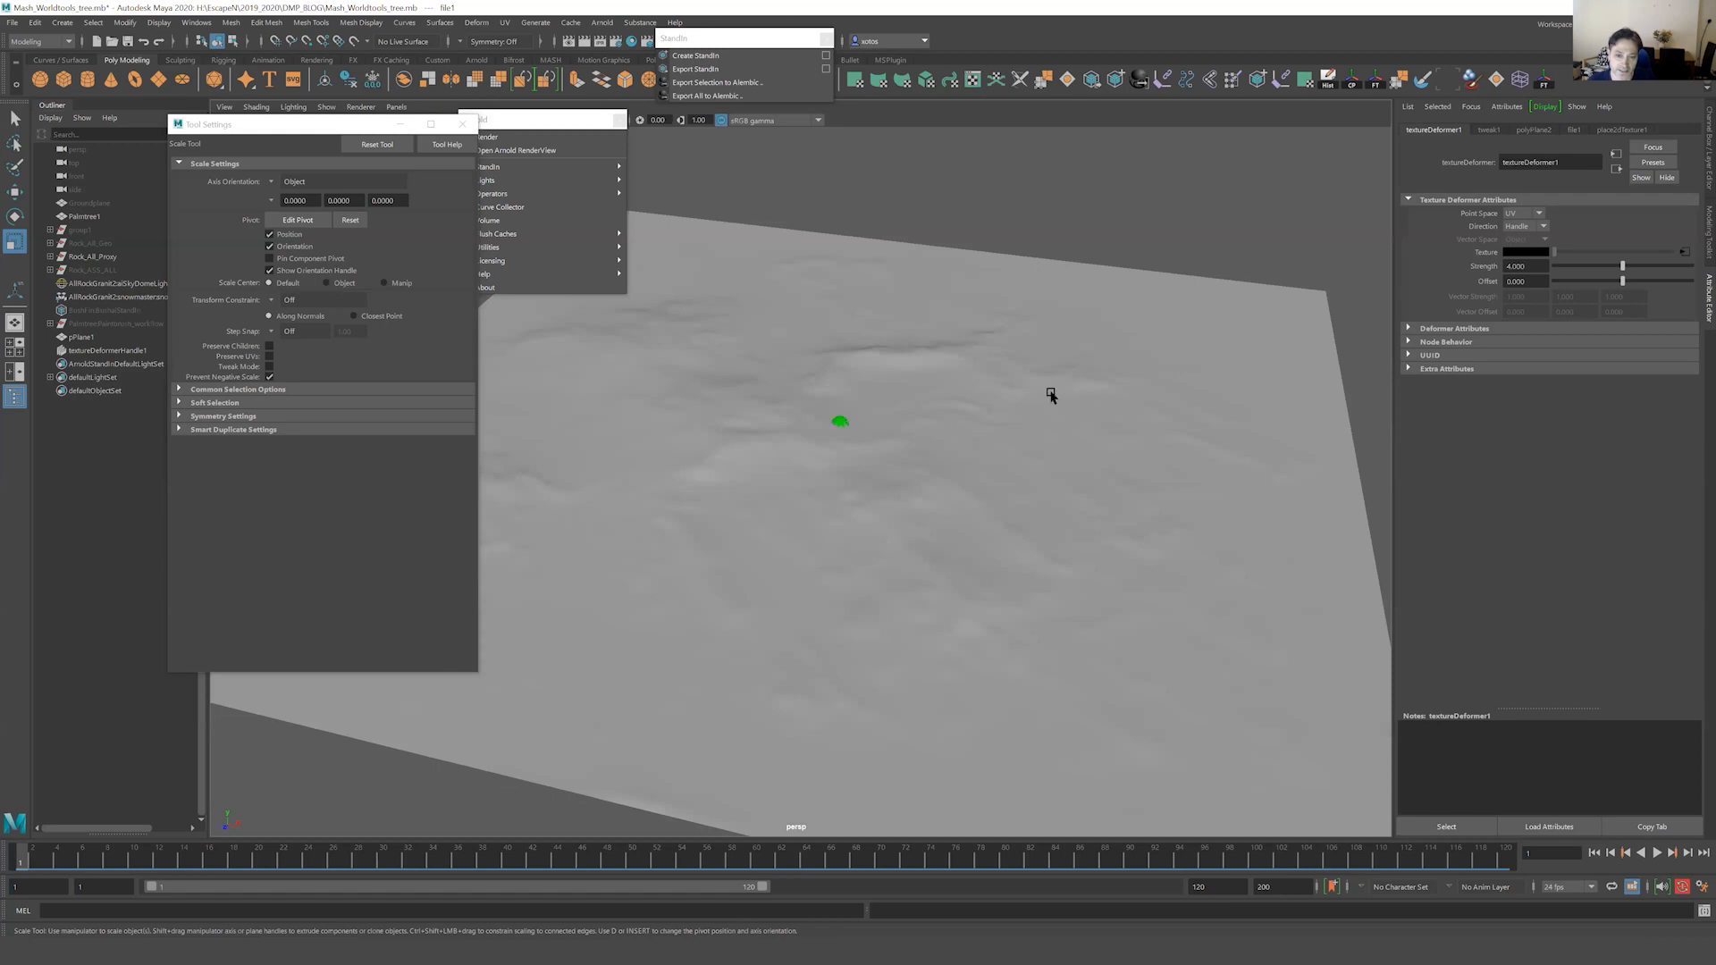
pyautogui.click(1048, 393)
pyautogui.scroll(-3, 1072, 352)
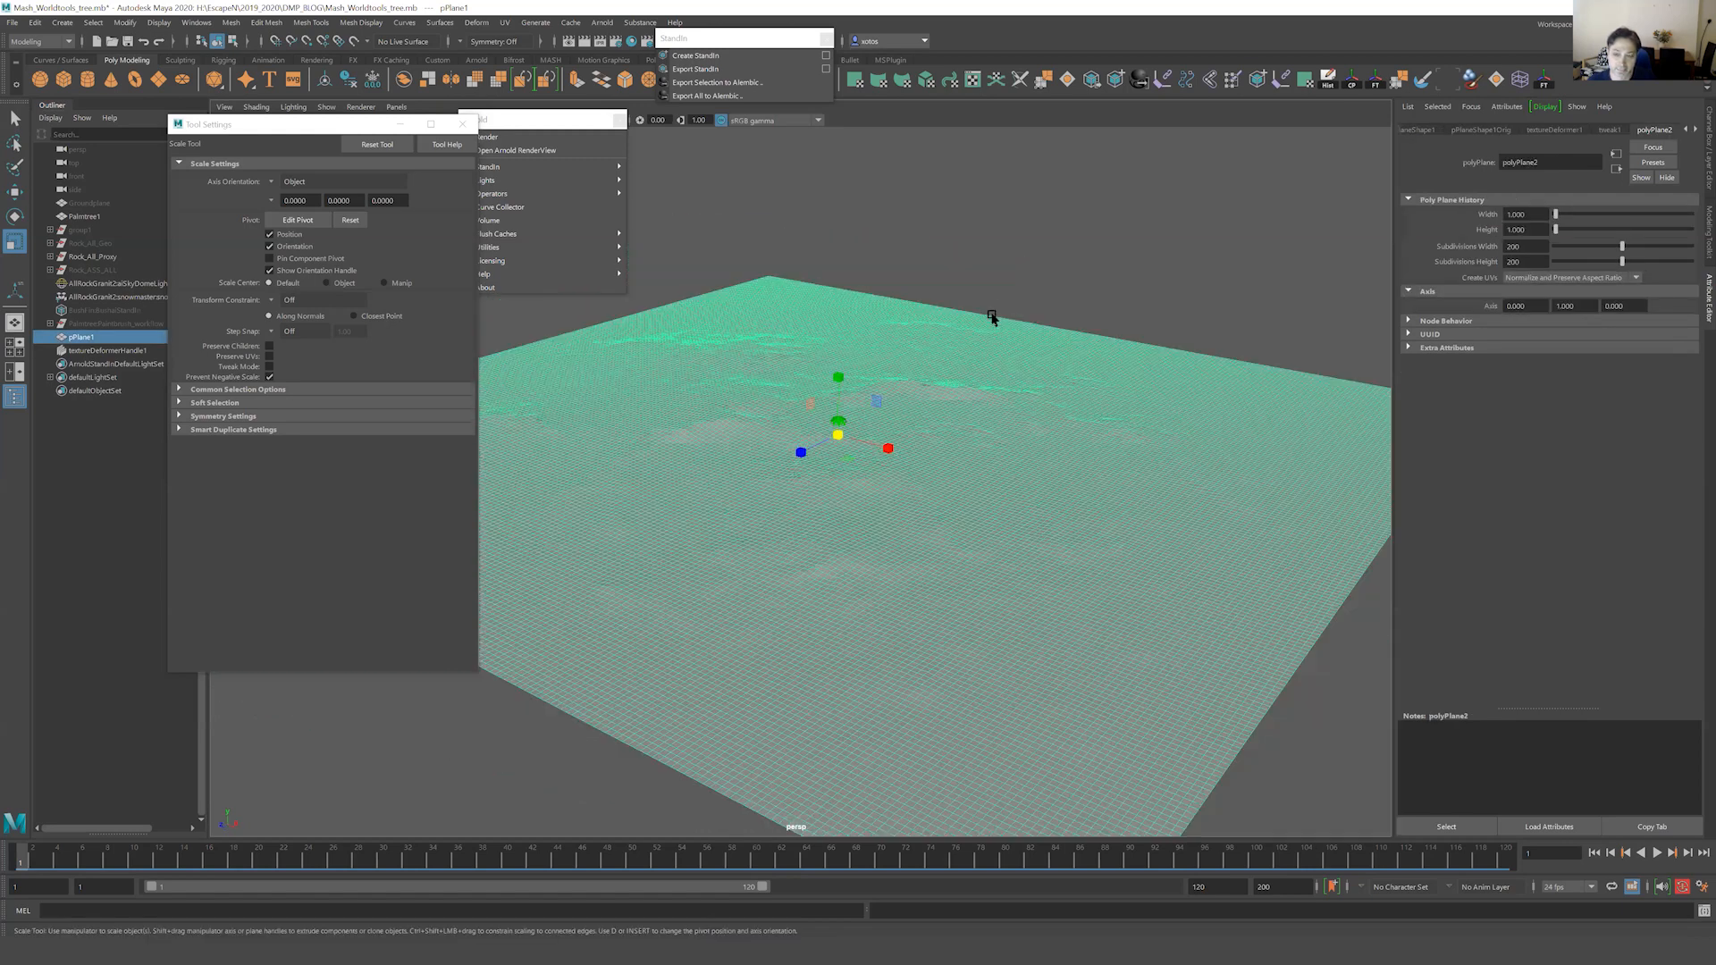
pyautogui.keyDown('alt'); pyautogui.moveTo(967, 284); pyautogui.dragTo(778, 407); pyautogui.keyUp('alt')
# Isolate Palmtree1, duplicate it, scale the copy down slightly and rotate the copy around its vertical axis.
pyautogui.press('w')
pyautogui.click(889, 362)
pyautogui.press('f')
pyautogui.hotkey('ctrl', '1')
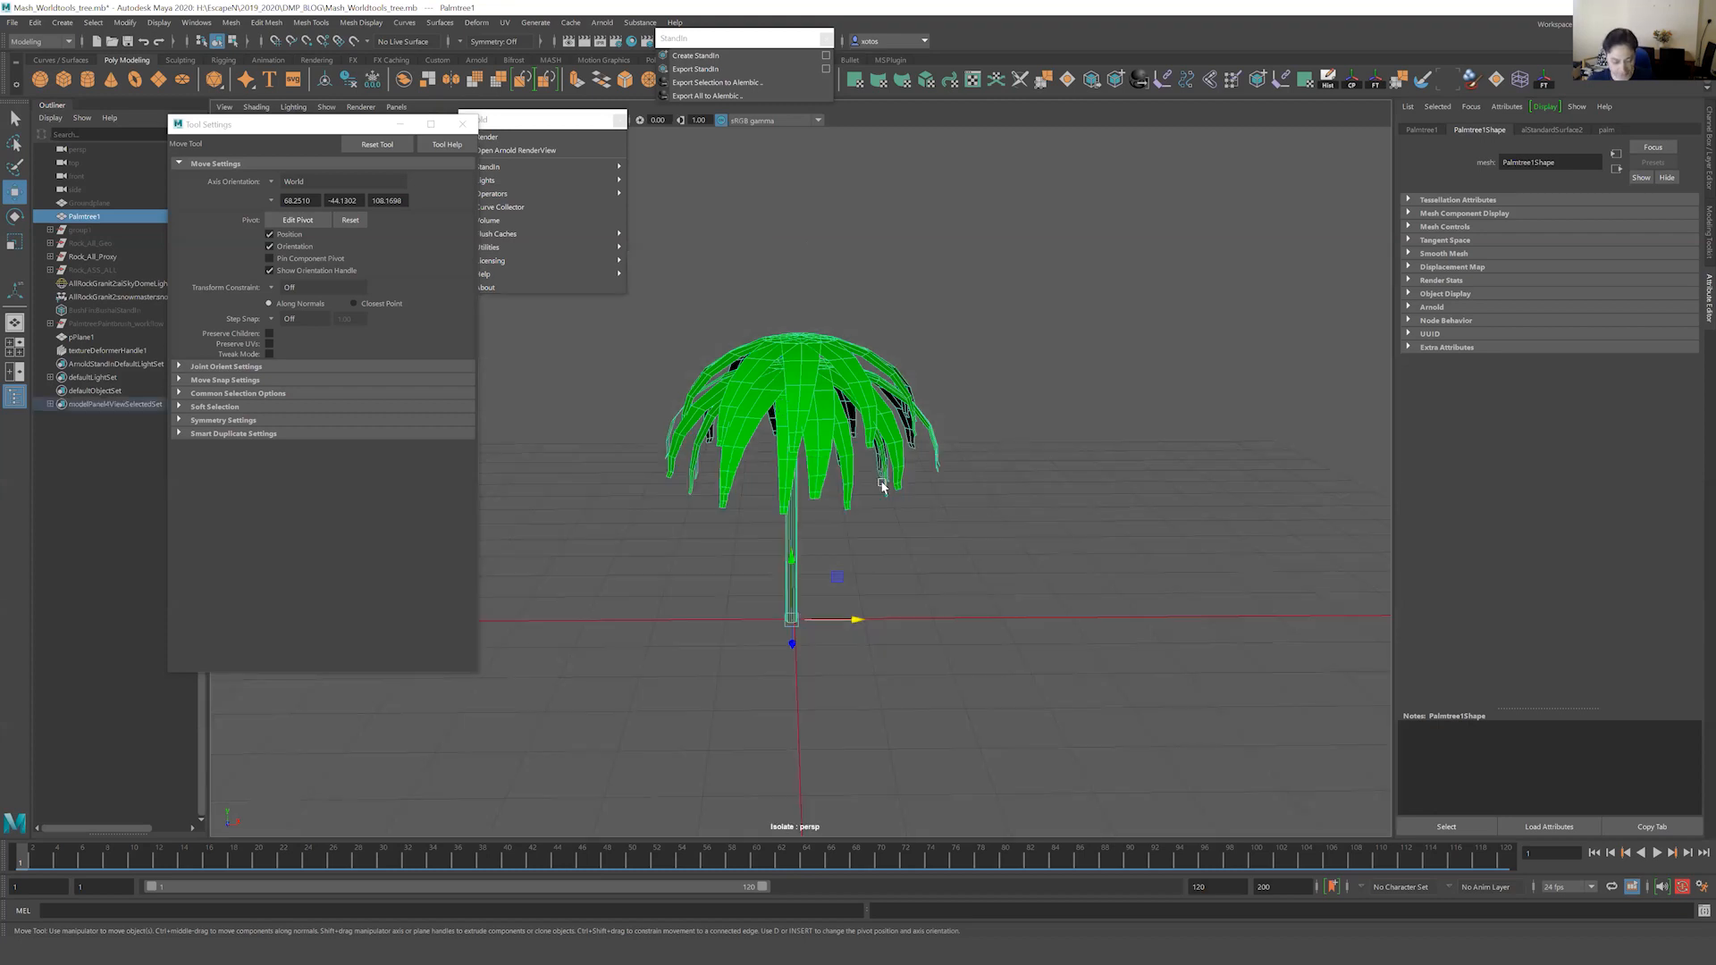
pyautogui.hotkey('ctrl', 'd')
pyautogui.press('r')
pyautogui.moveTo(903, 540); pyautogui.dragTo(880, 549, button='middle')
pyautogui.press('e')
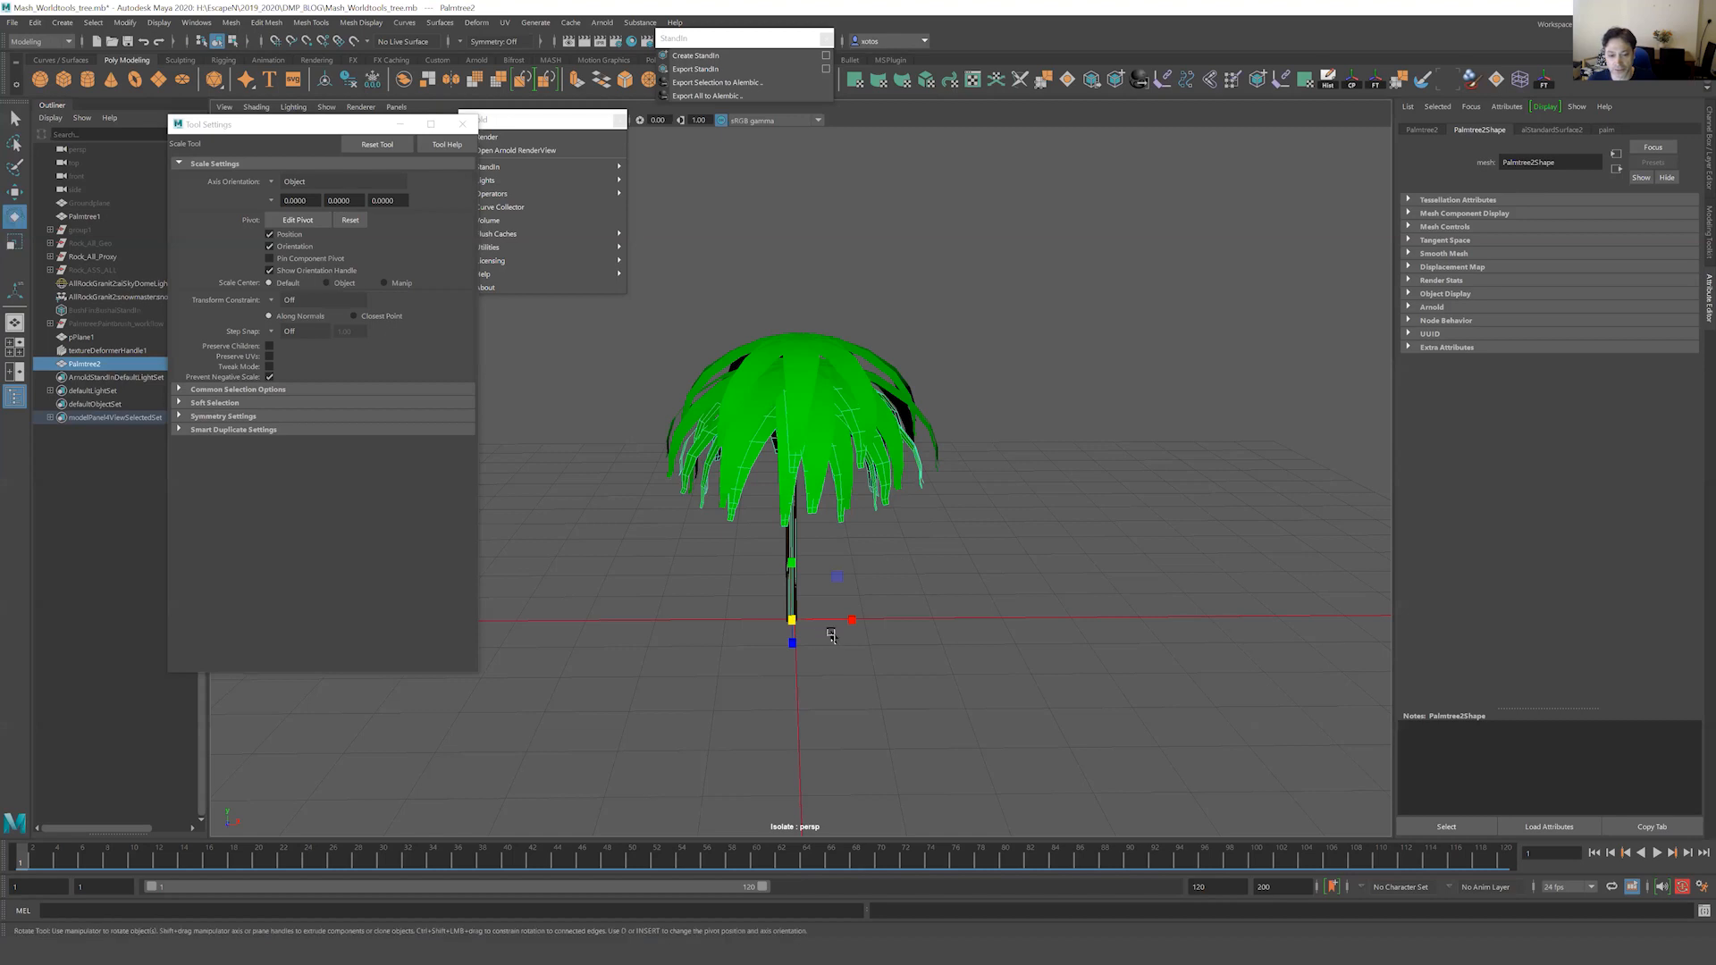
pyautogui.moveTo(839, 636); pyautogui.dragTo(815, 643)
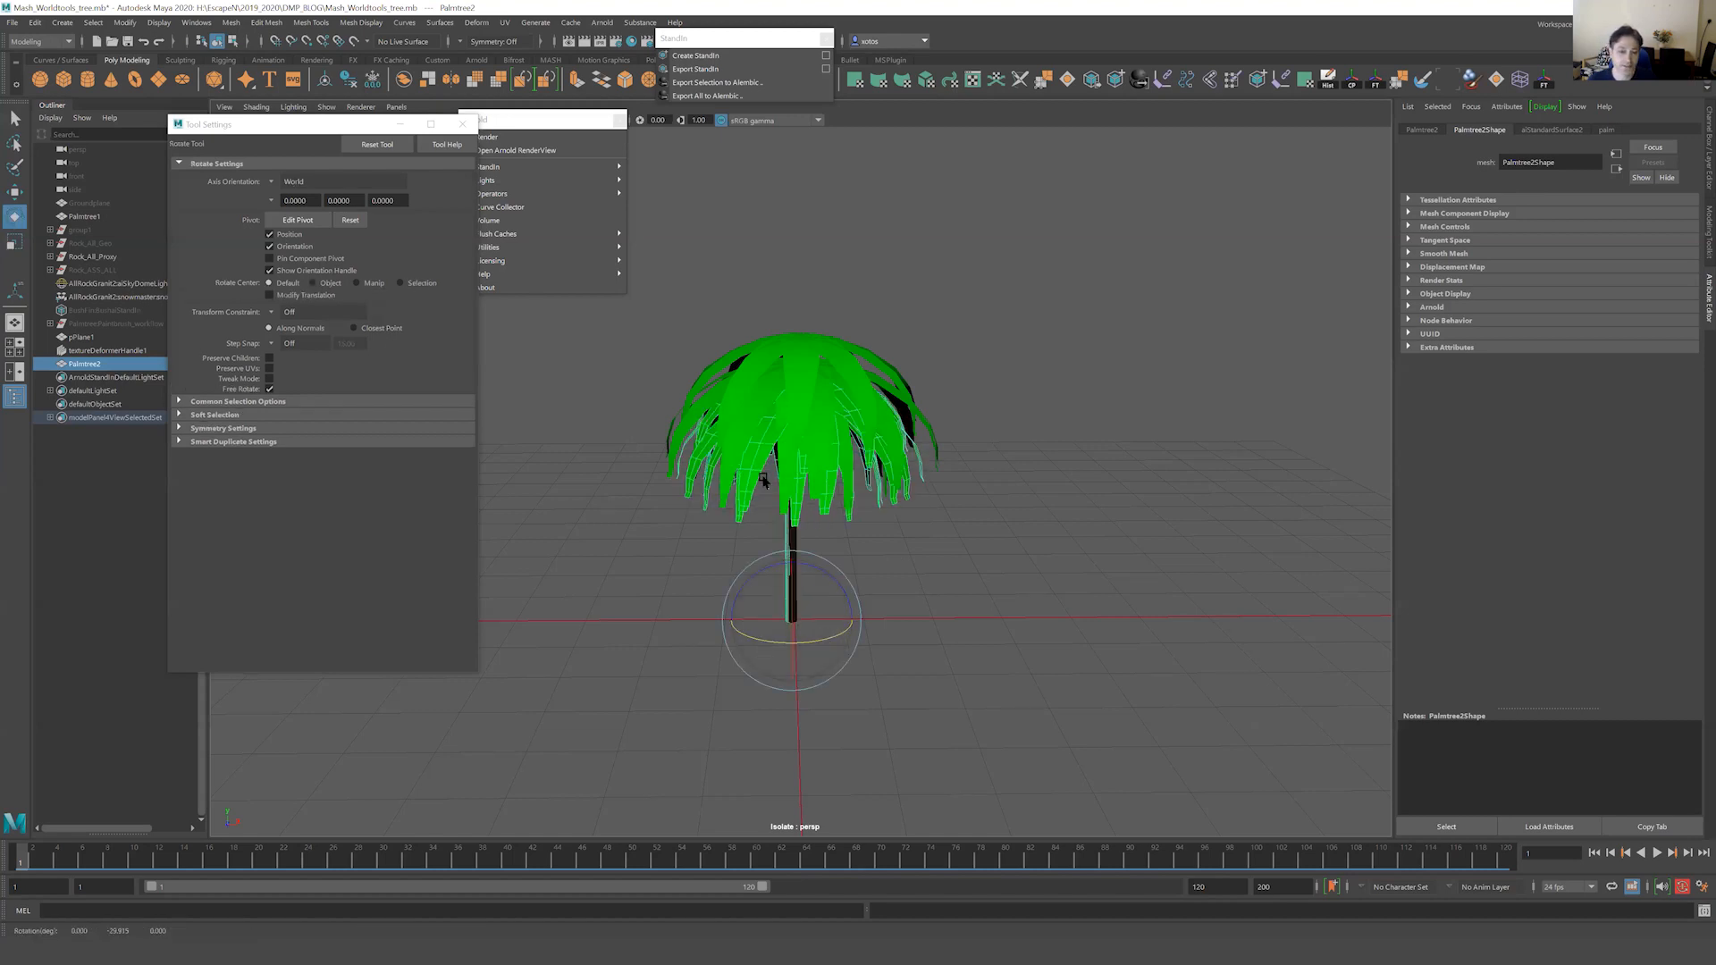
# Rename the duplicated palm as PalmtreeB and move it directly below Palmtree1 in the Outliner.
pyautogui.doubleClick(90, 365)
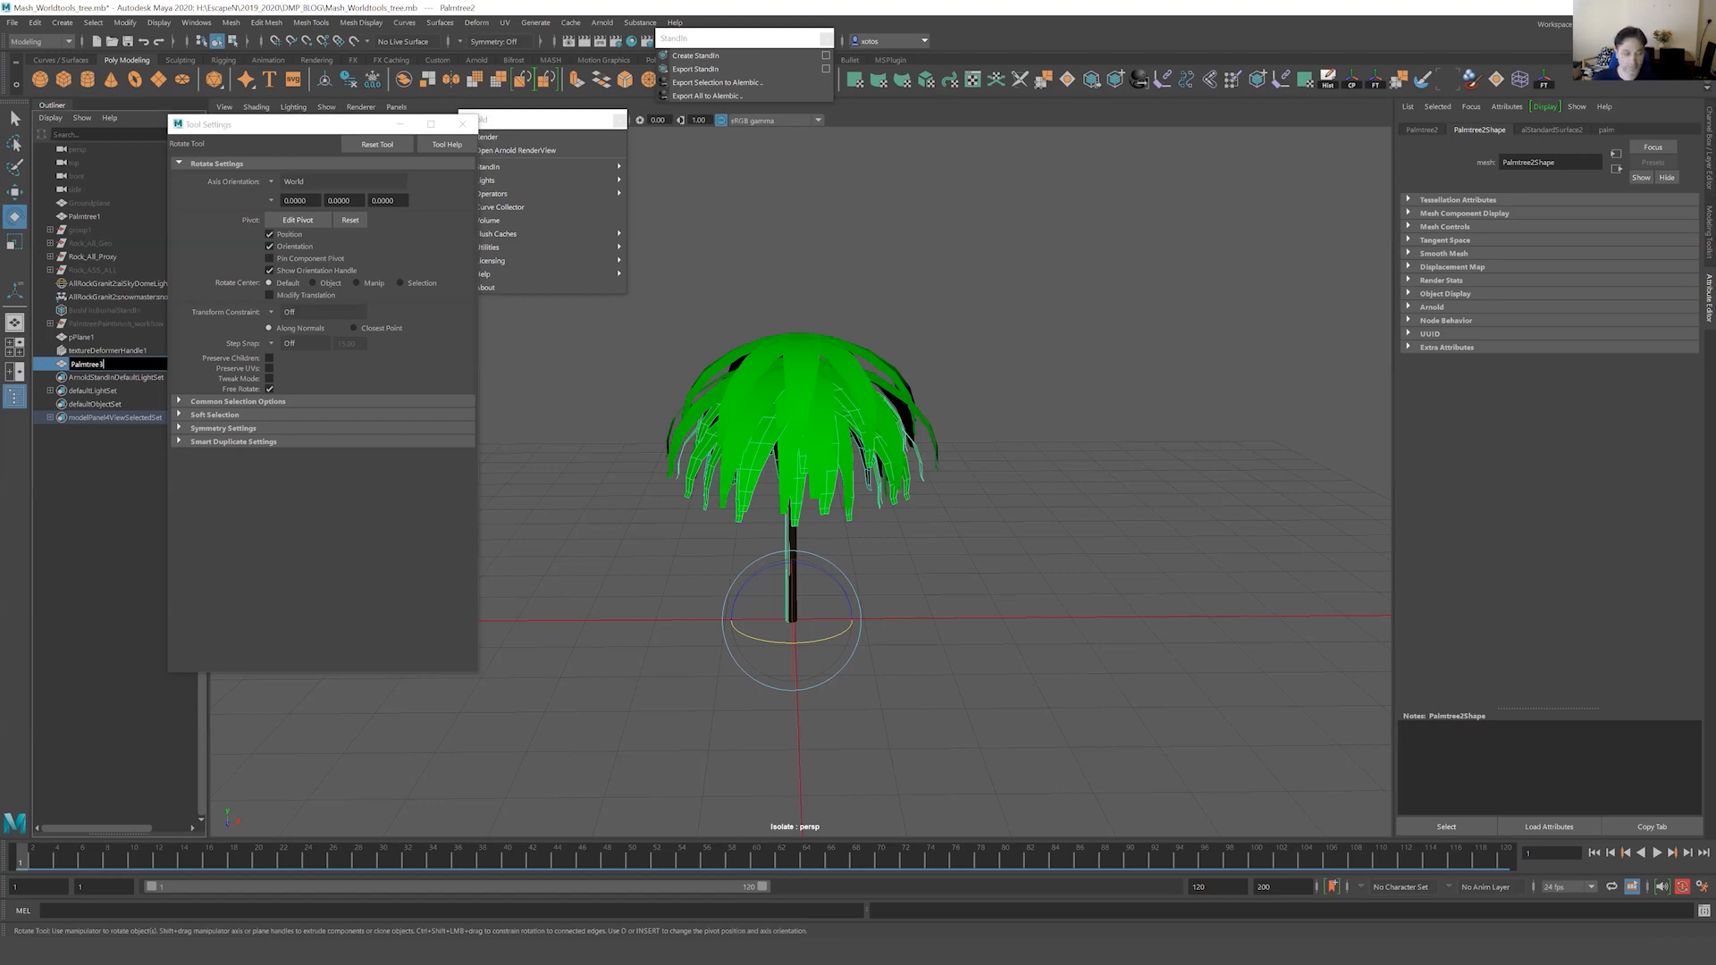
pyautogui.write('8')
pyautogui.press('Return')
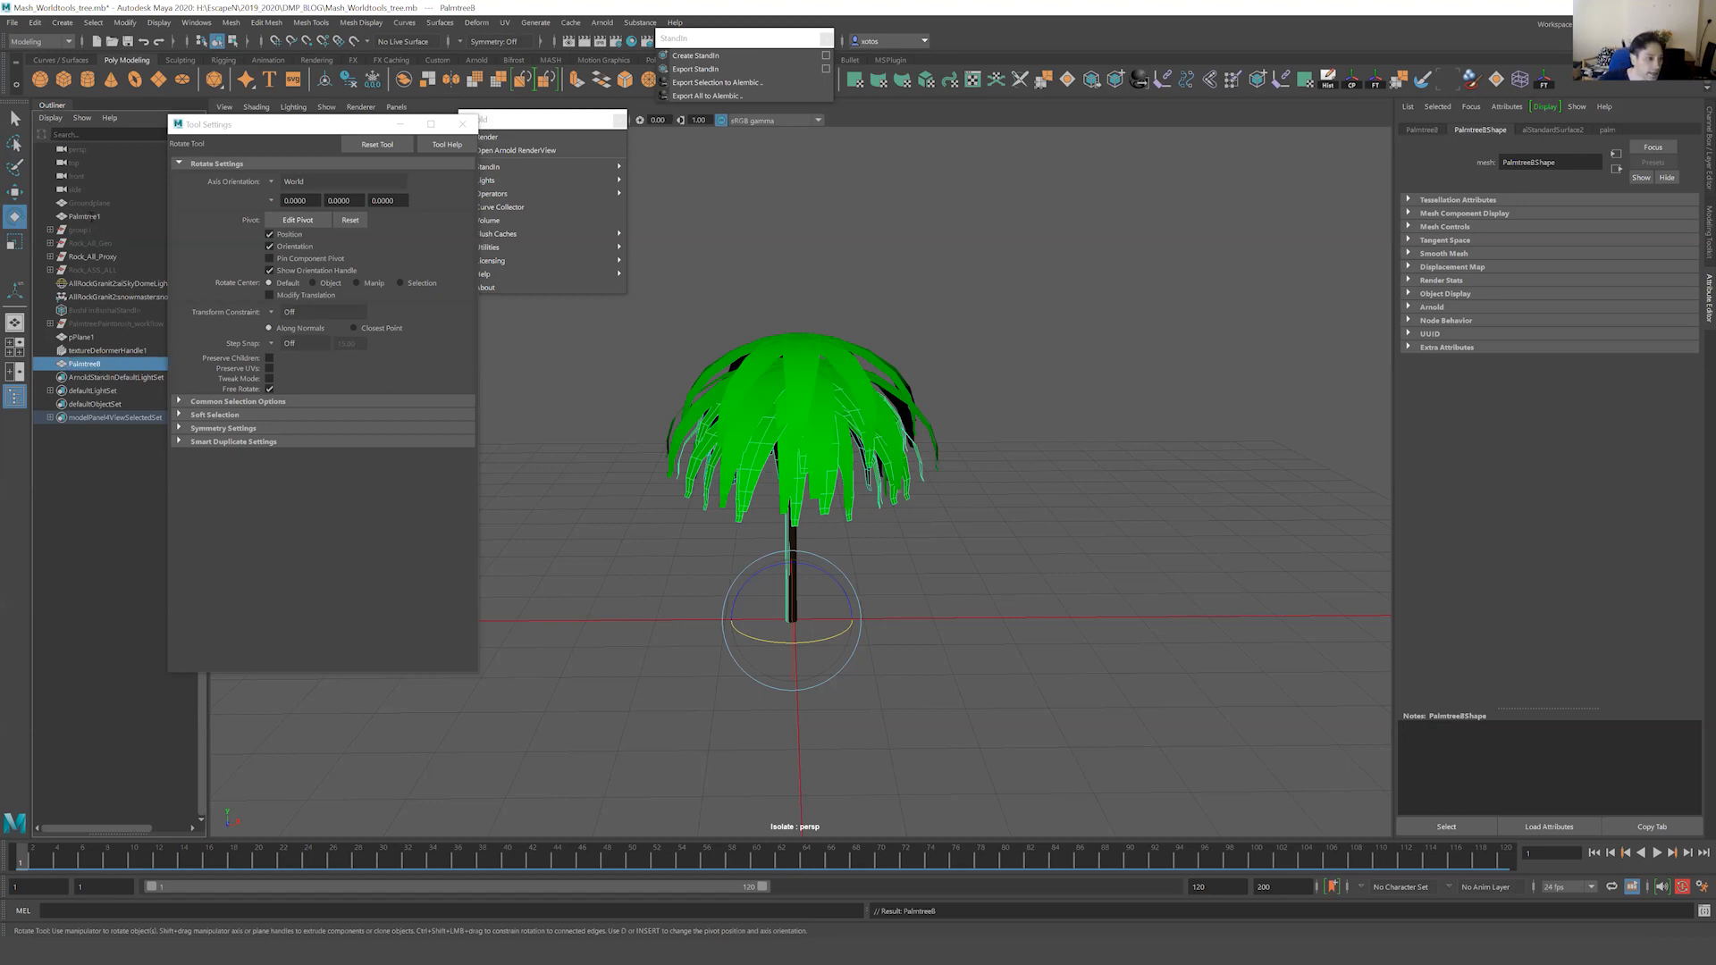
pyautogui.doubleClick(89, 215)
pyautogui.click(81, 363)
pyautogui.moveTo(99, 332); pyautogui.dragTo(96, 231, button='middle')
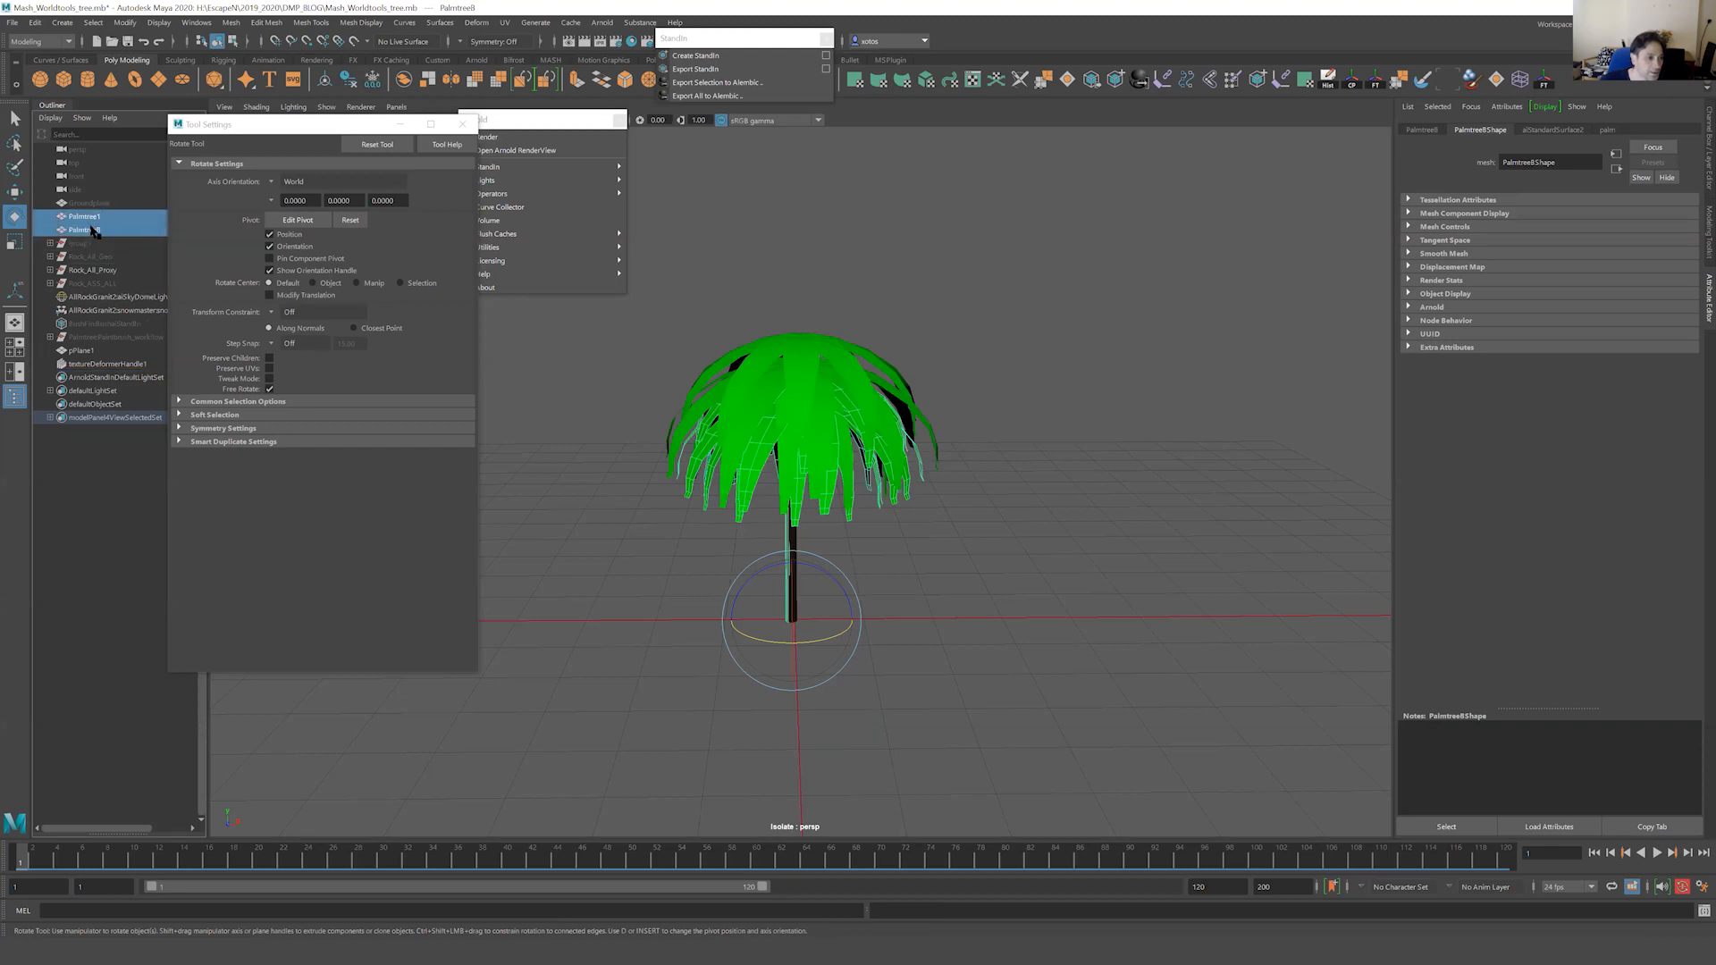
# Save the scene and check the pivot position of the two palms at the trunk base.
pyautogui.press('w')
pyautogui.keyDown('alt'); pyautogui.moveTo(849, 580); pyautogui.dragTo(784, 619); pyautogui.keyUp('alt')
pyautogui.hotkey('ctrl', 's')
pyautogui.click(784, 566)
pyautogui.click(797, 619)
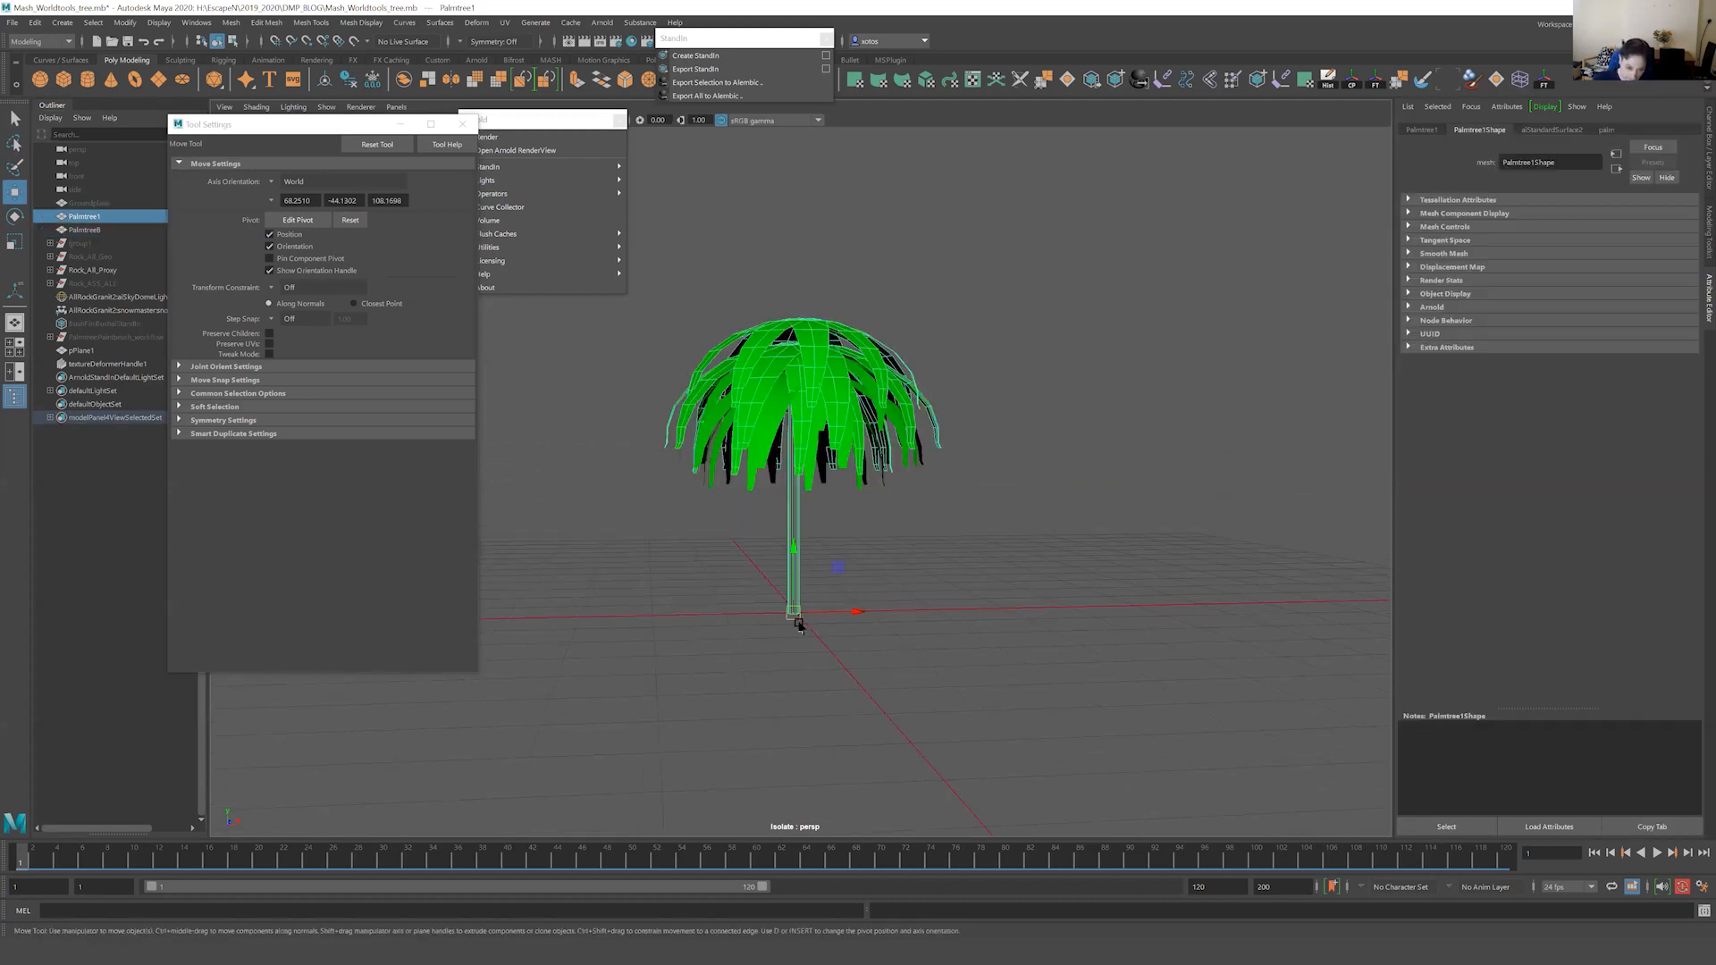
pyautogui.keyDown('alt'); pyautogui.moveTo(765, 570); pyautogui.dragTo(706, 592); pyautogui.keyUp('alt')
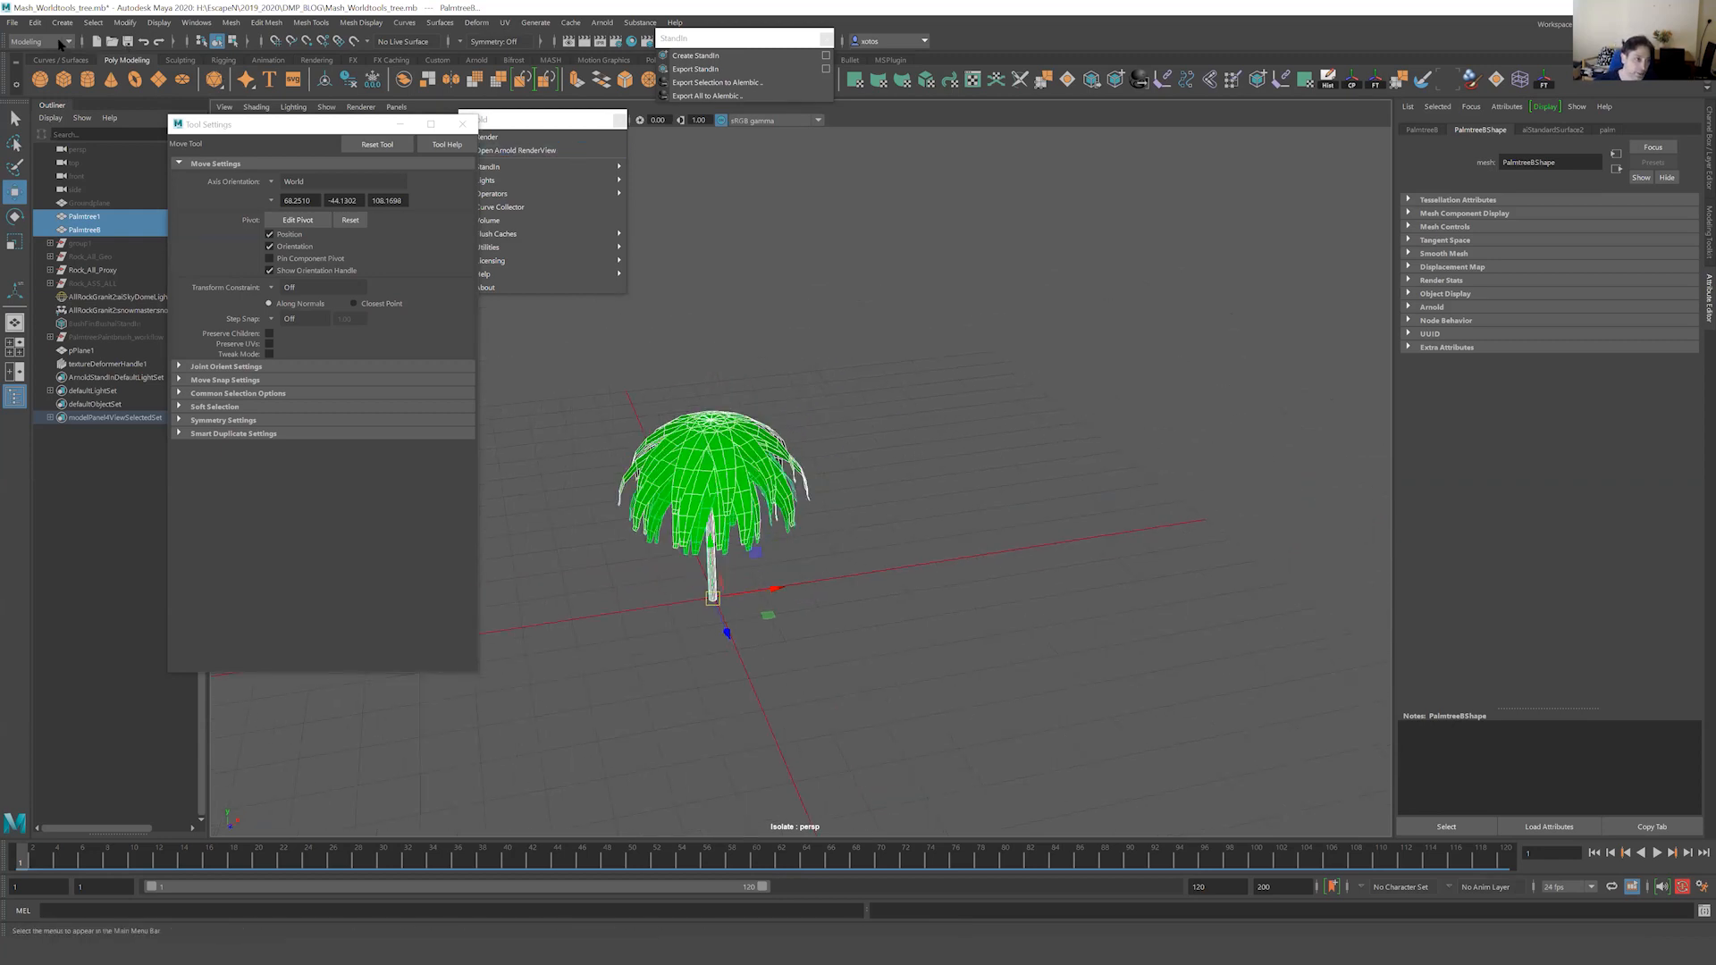
# With both palms selected, switch to the Animation menu set and create a MASH network from them in the MASH Editor.
pyautogui.click(59, 69)
pyautogui.click(56, 83)
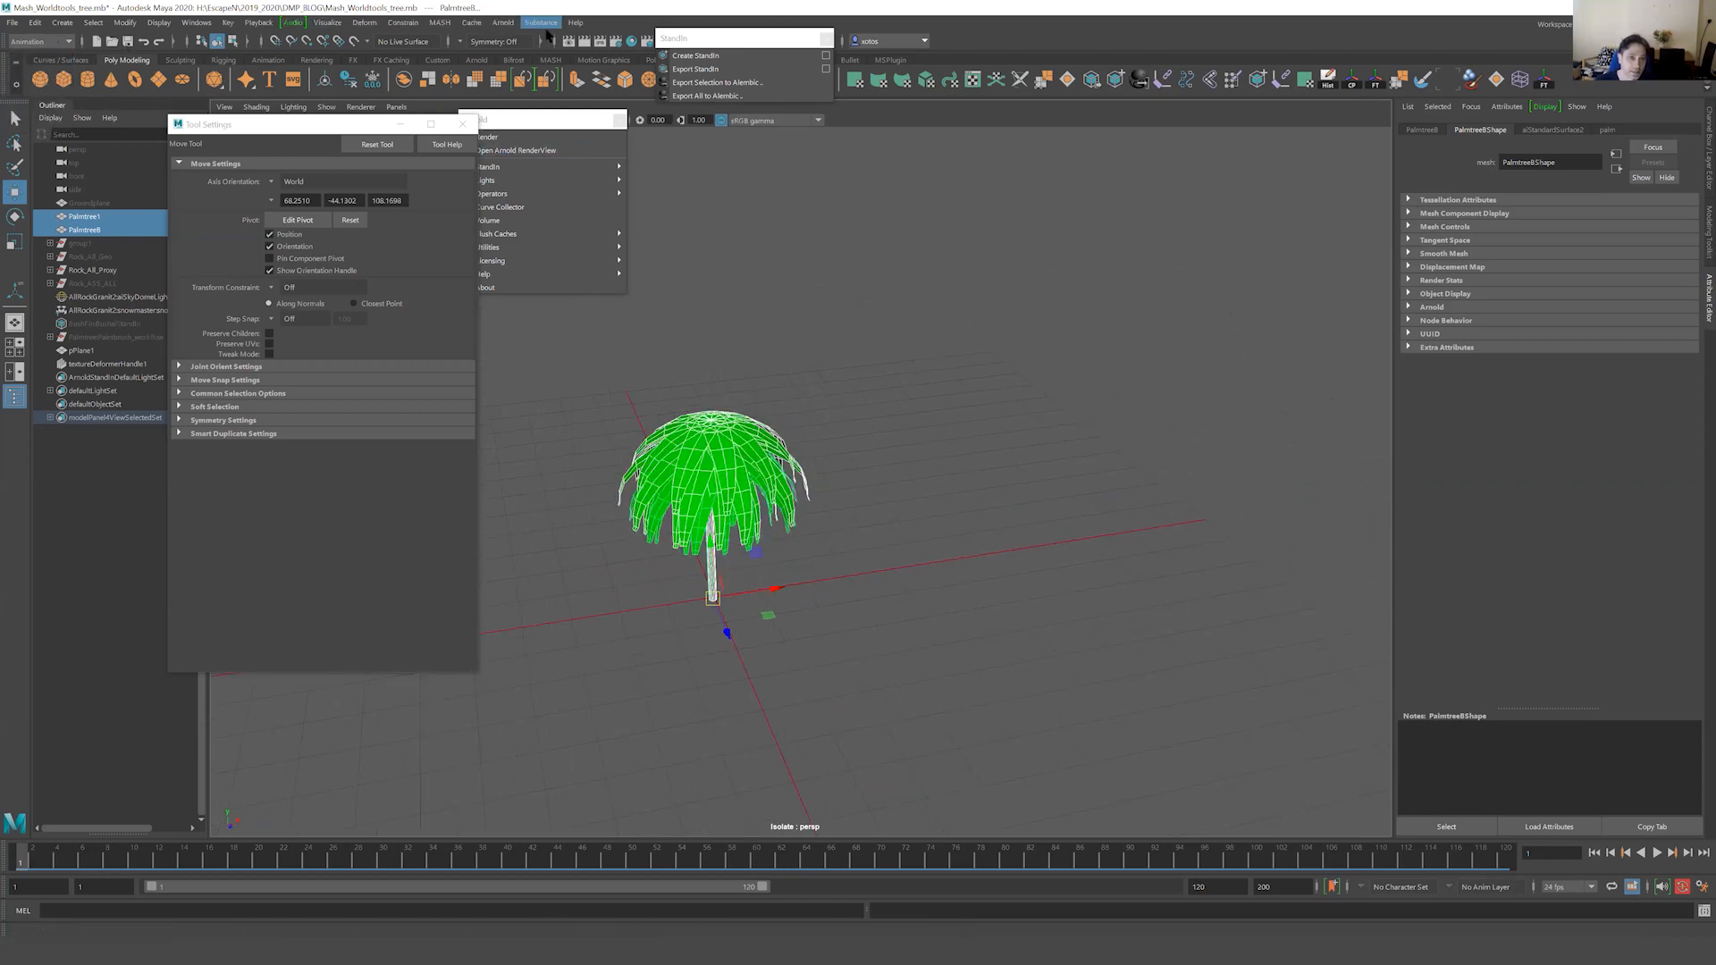
pyautogui.click(440, 22)
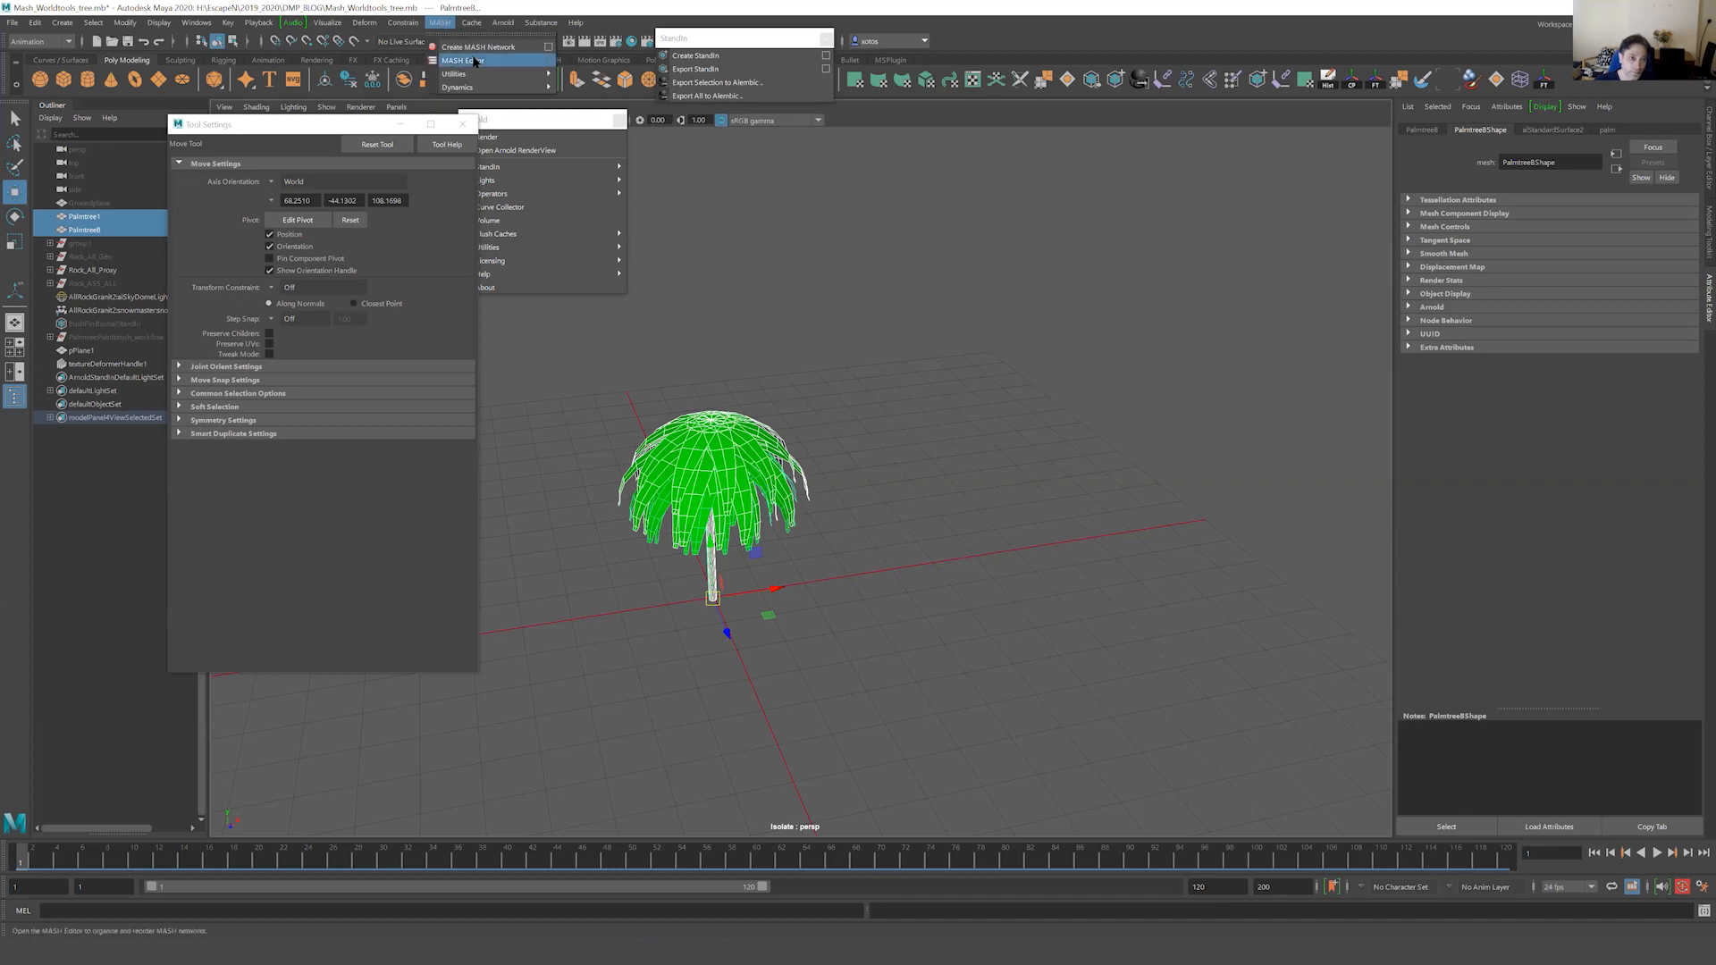
pyautogui.click(482, 61)
pyautogui.click(186, 143)
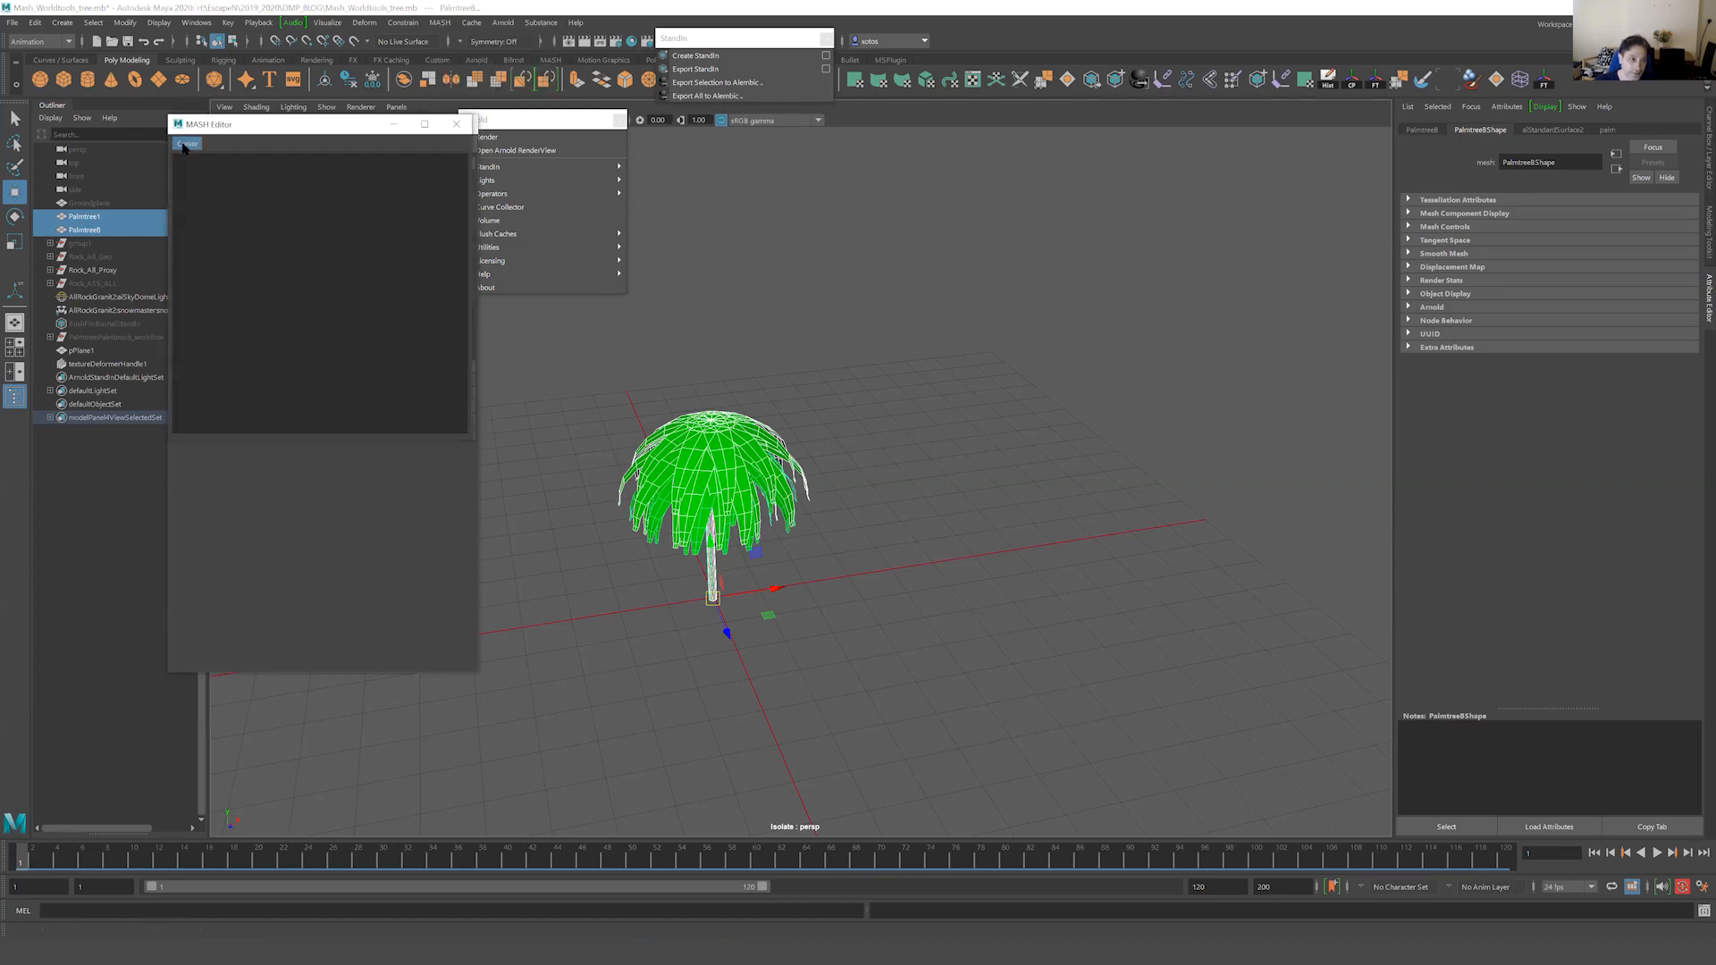
pyautogui.click(198, 157)
# Show the whole scene in wireframe and set the MASH_Distribute node's Number of Points to 6.
pyautogui.scroll(-5, 903, 460)
pyautogui.hotkey('ctrl', '1')
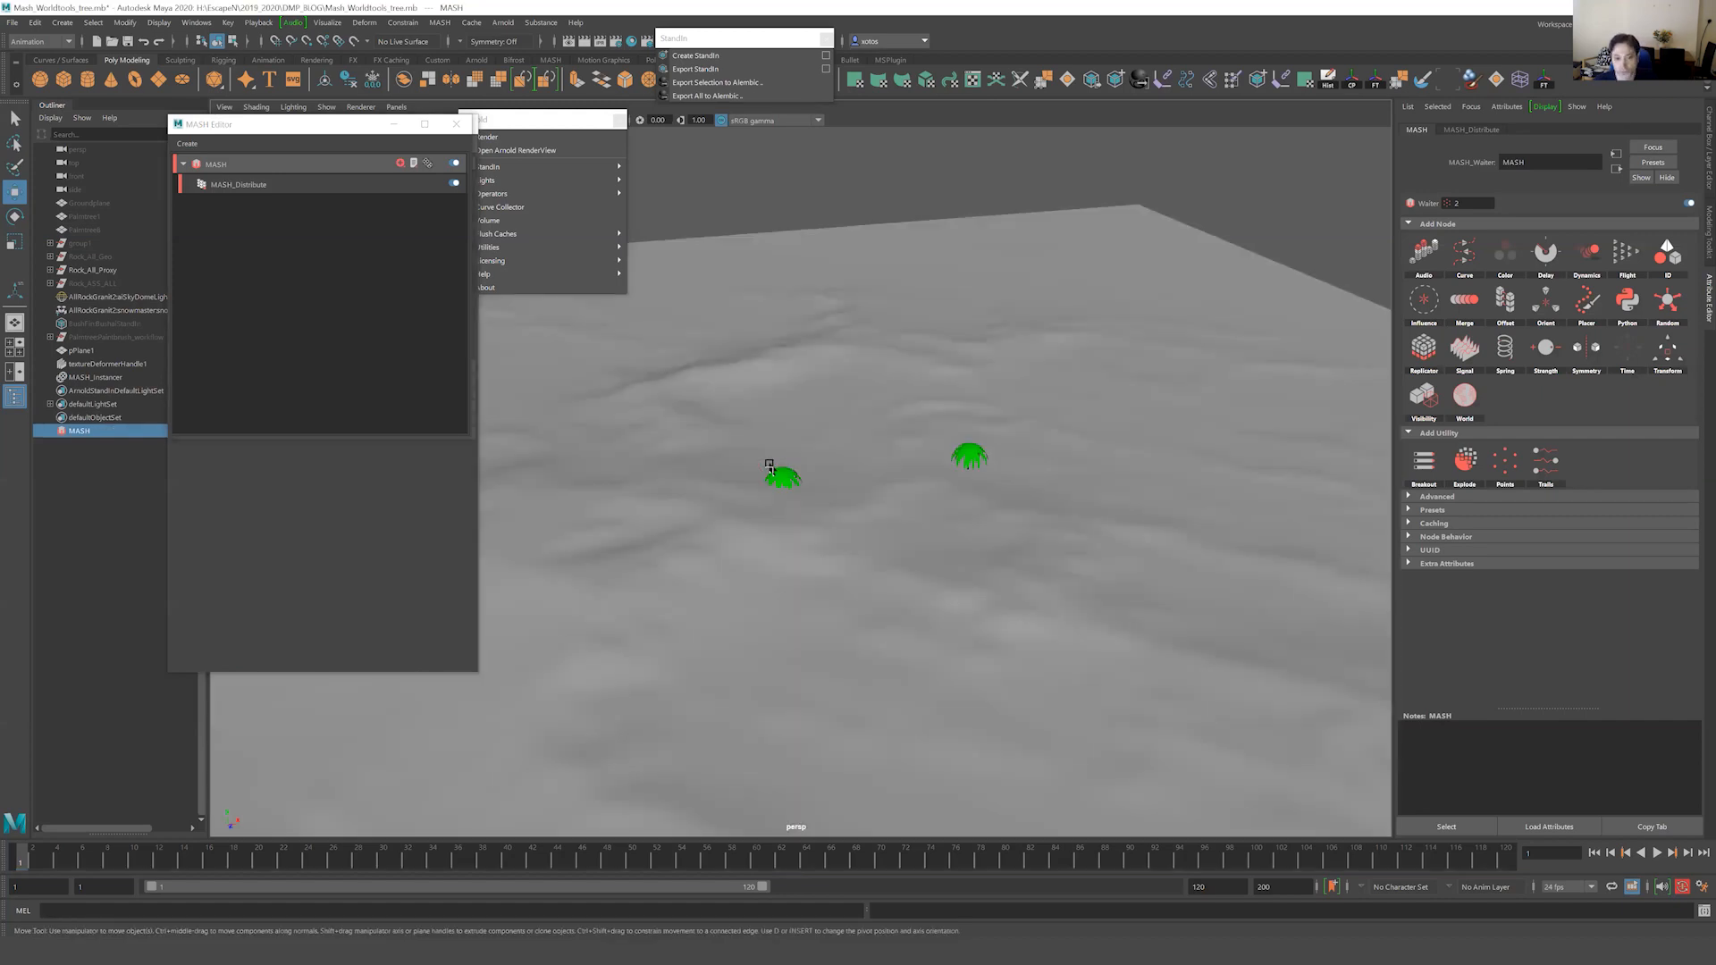
pyautogui.keyDown('alt'); pyautogui.moveTo(823, 467); pyautogui.dragTo(773, 499); pyautogui.keyUp('alt')
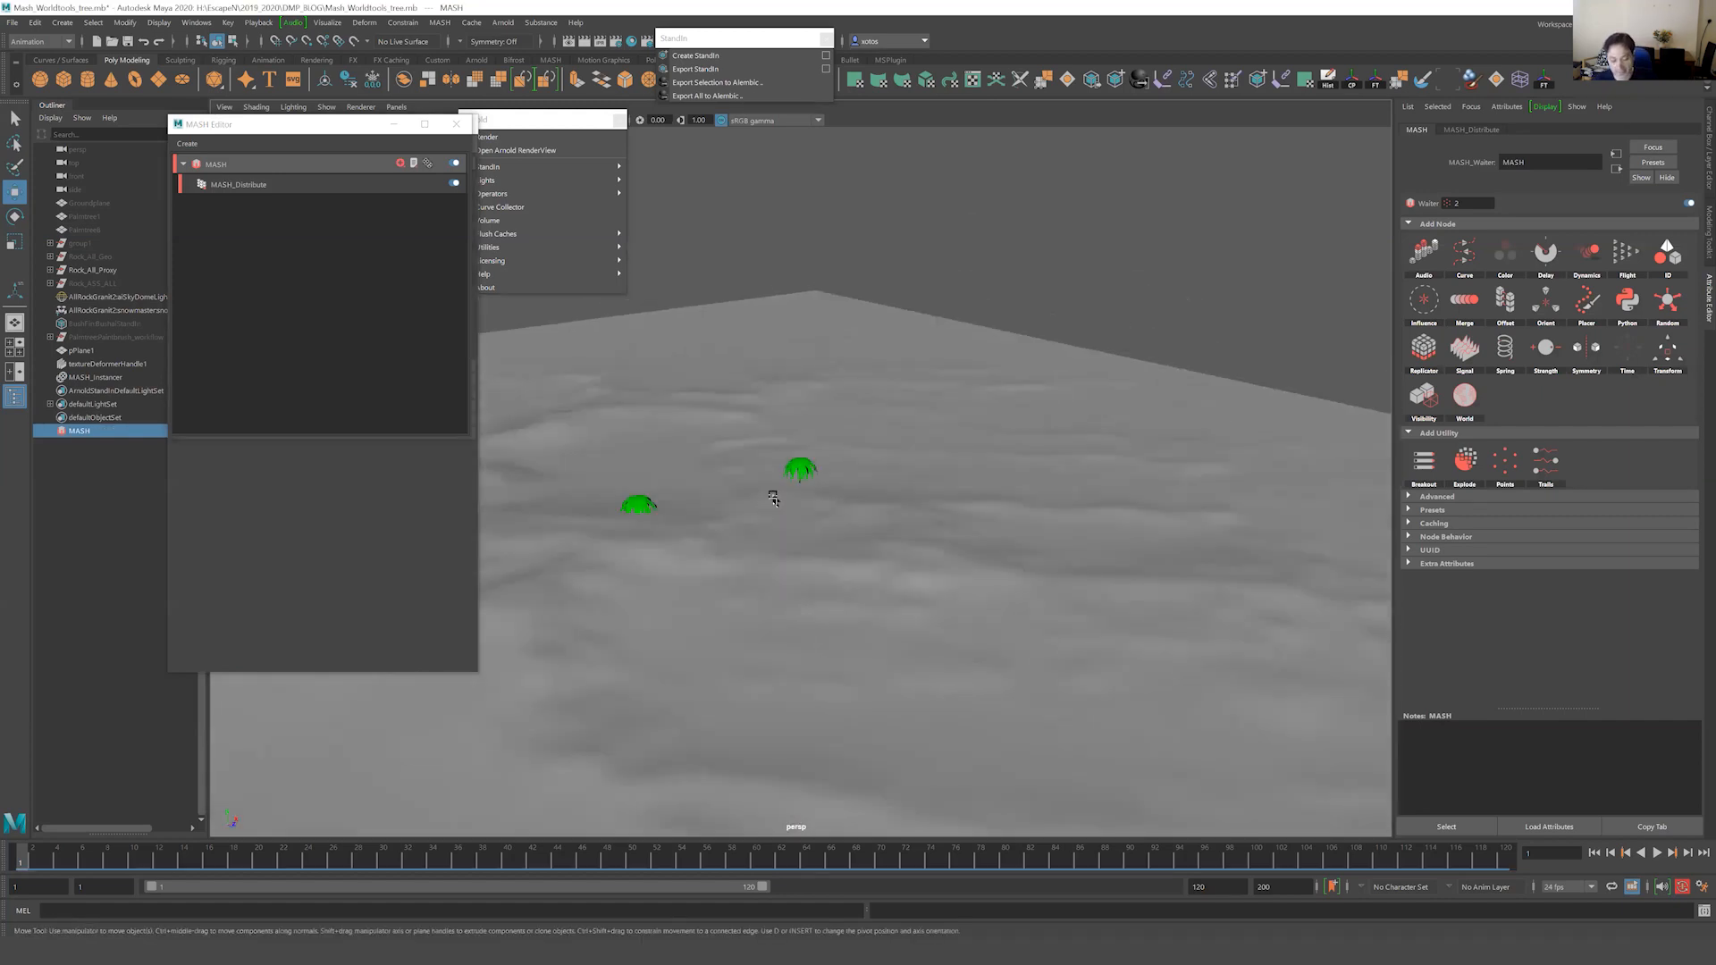
pyautogui.press('4')
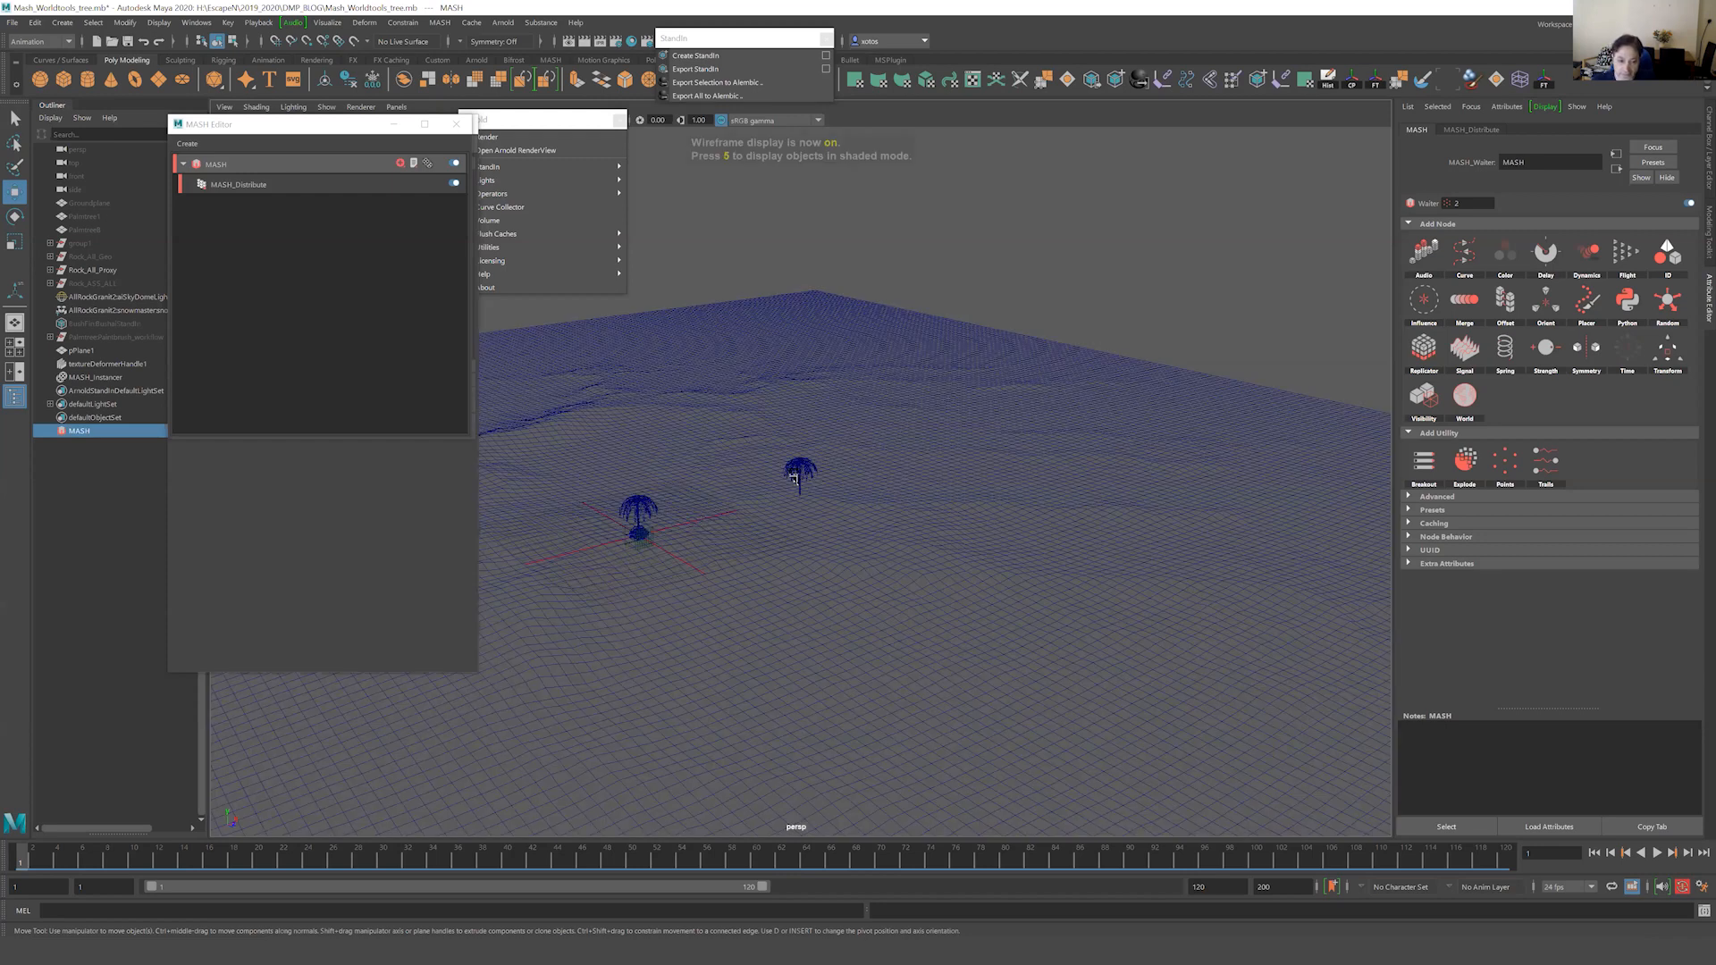
pyautogui.keyDown('alt'); pyautogui.moveTo(778, 491); pyautogui.dragTo(1340, 223); pyautogui.keyUp('alt')
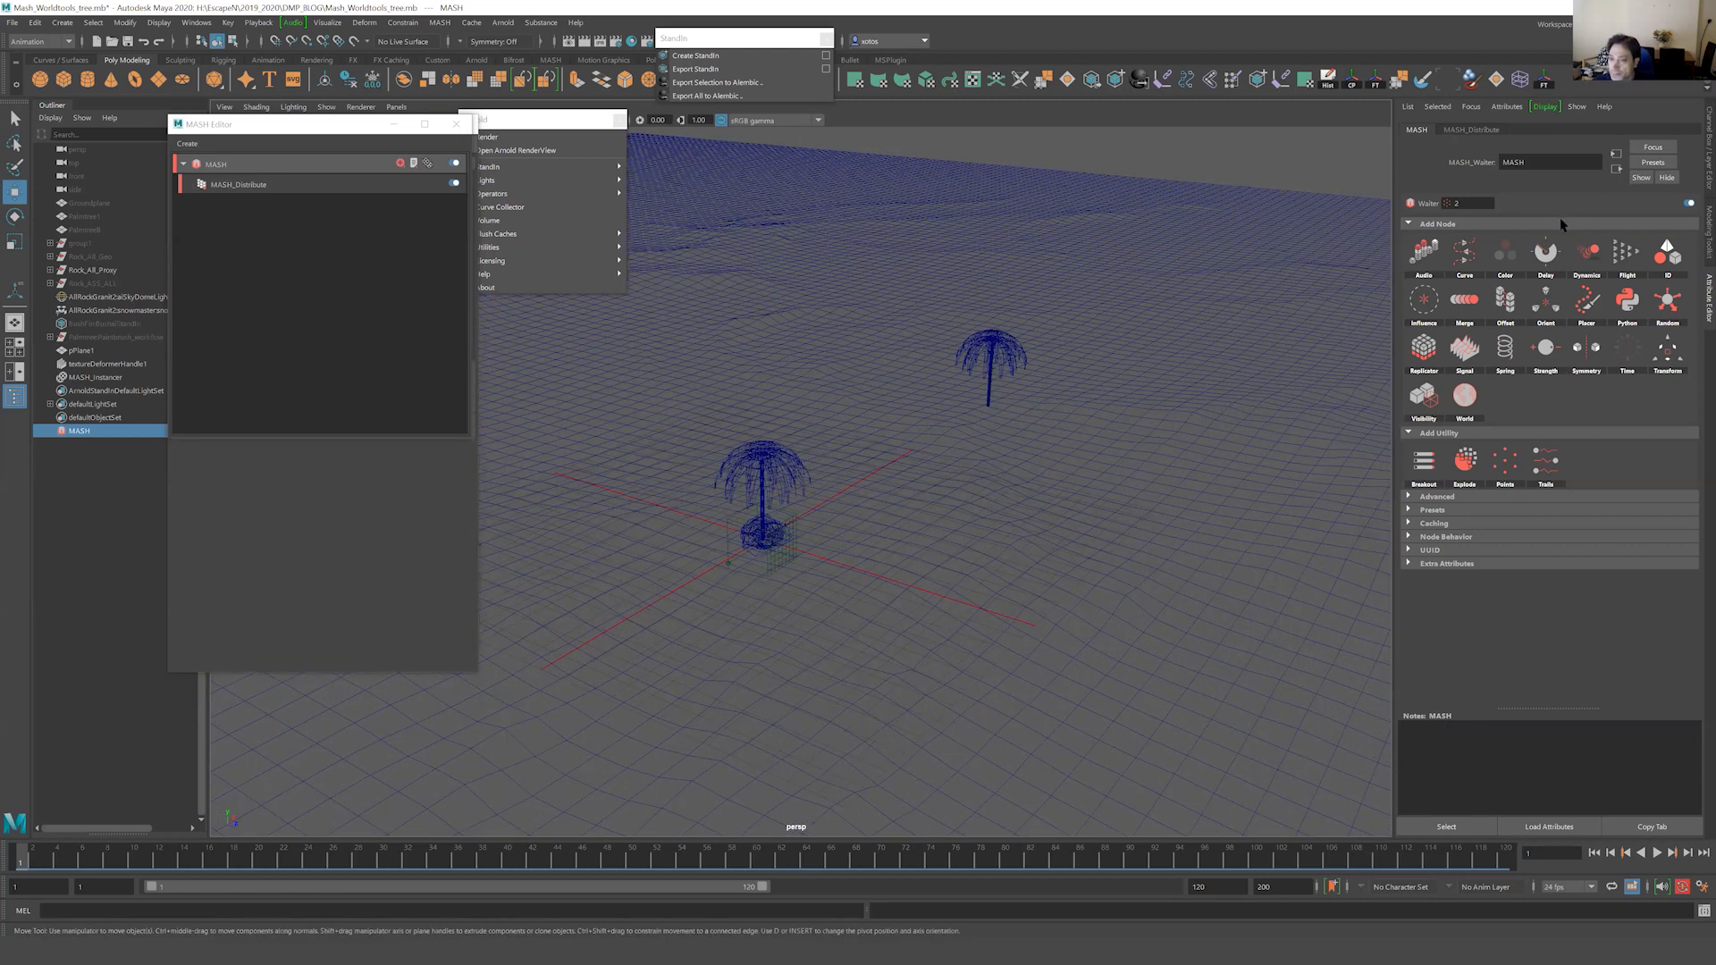
pyautogui.moveTo(1554, 224); pyautogui.dragTo(1561, 225)
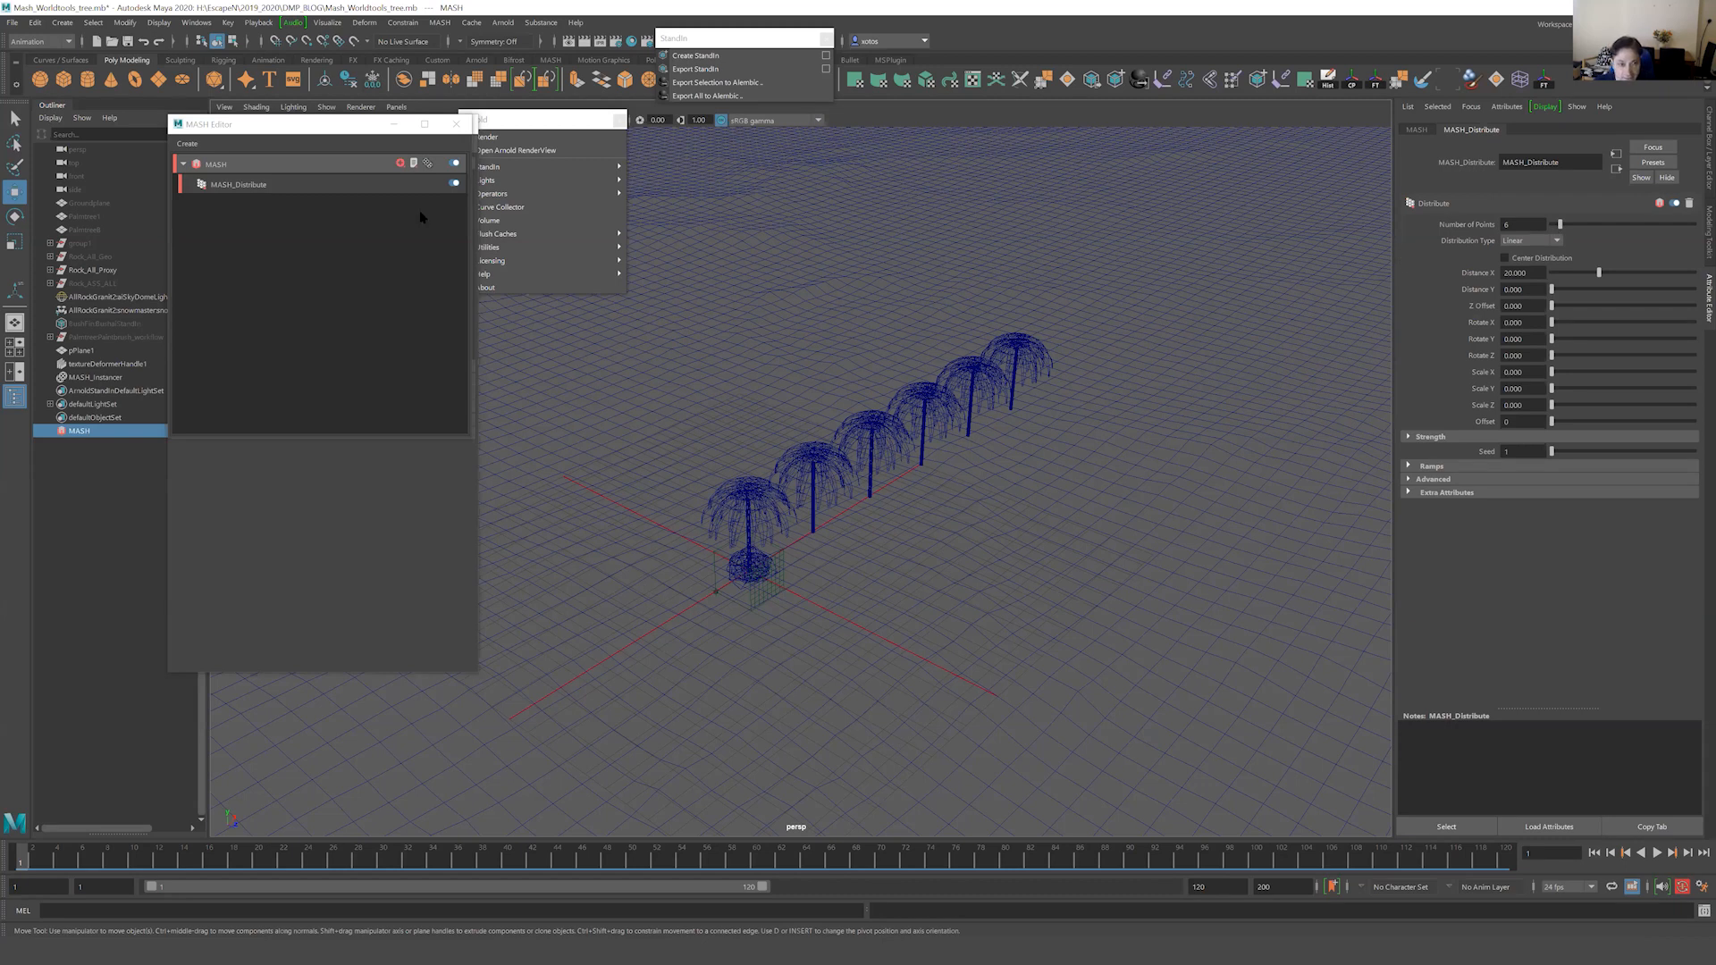
# Add a World node with Cluster Mode Terrestrial Ecosystem to the MASH network and expand its Cluster, Terrestrial Ecosystem and Strength settings.
pyautogui.click(400, 164)
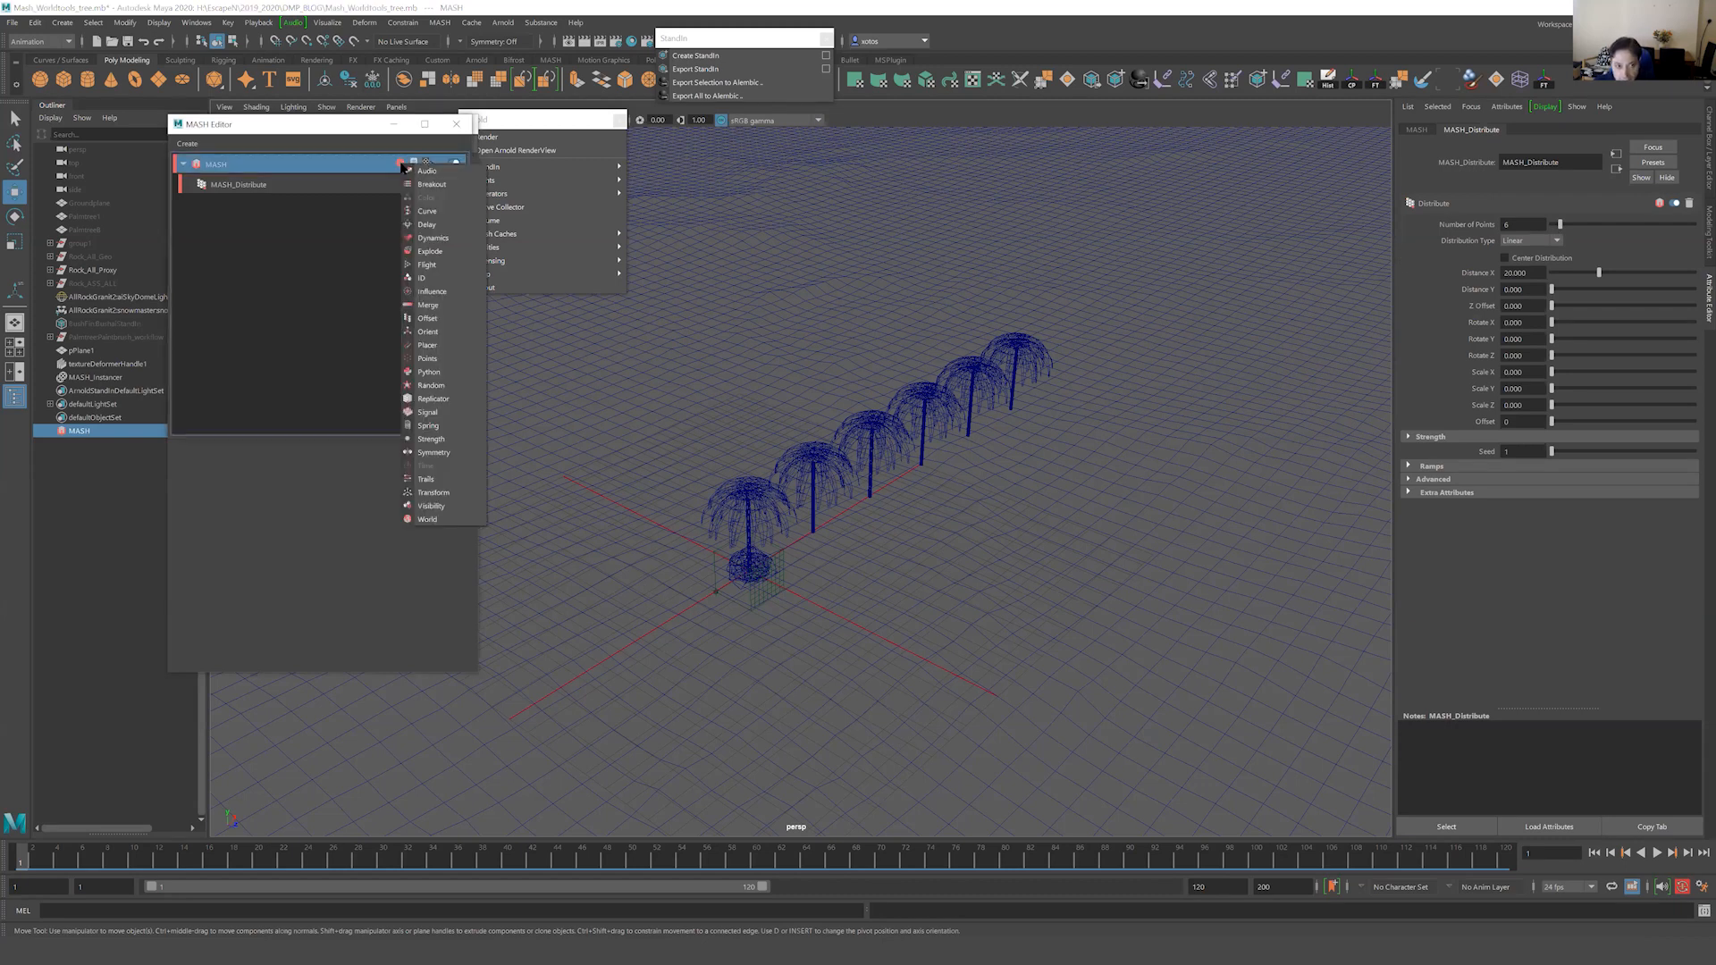
pyautogui.click(427, 519)
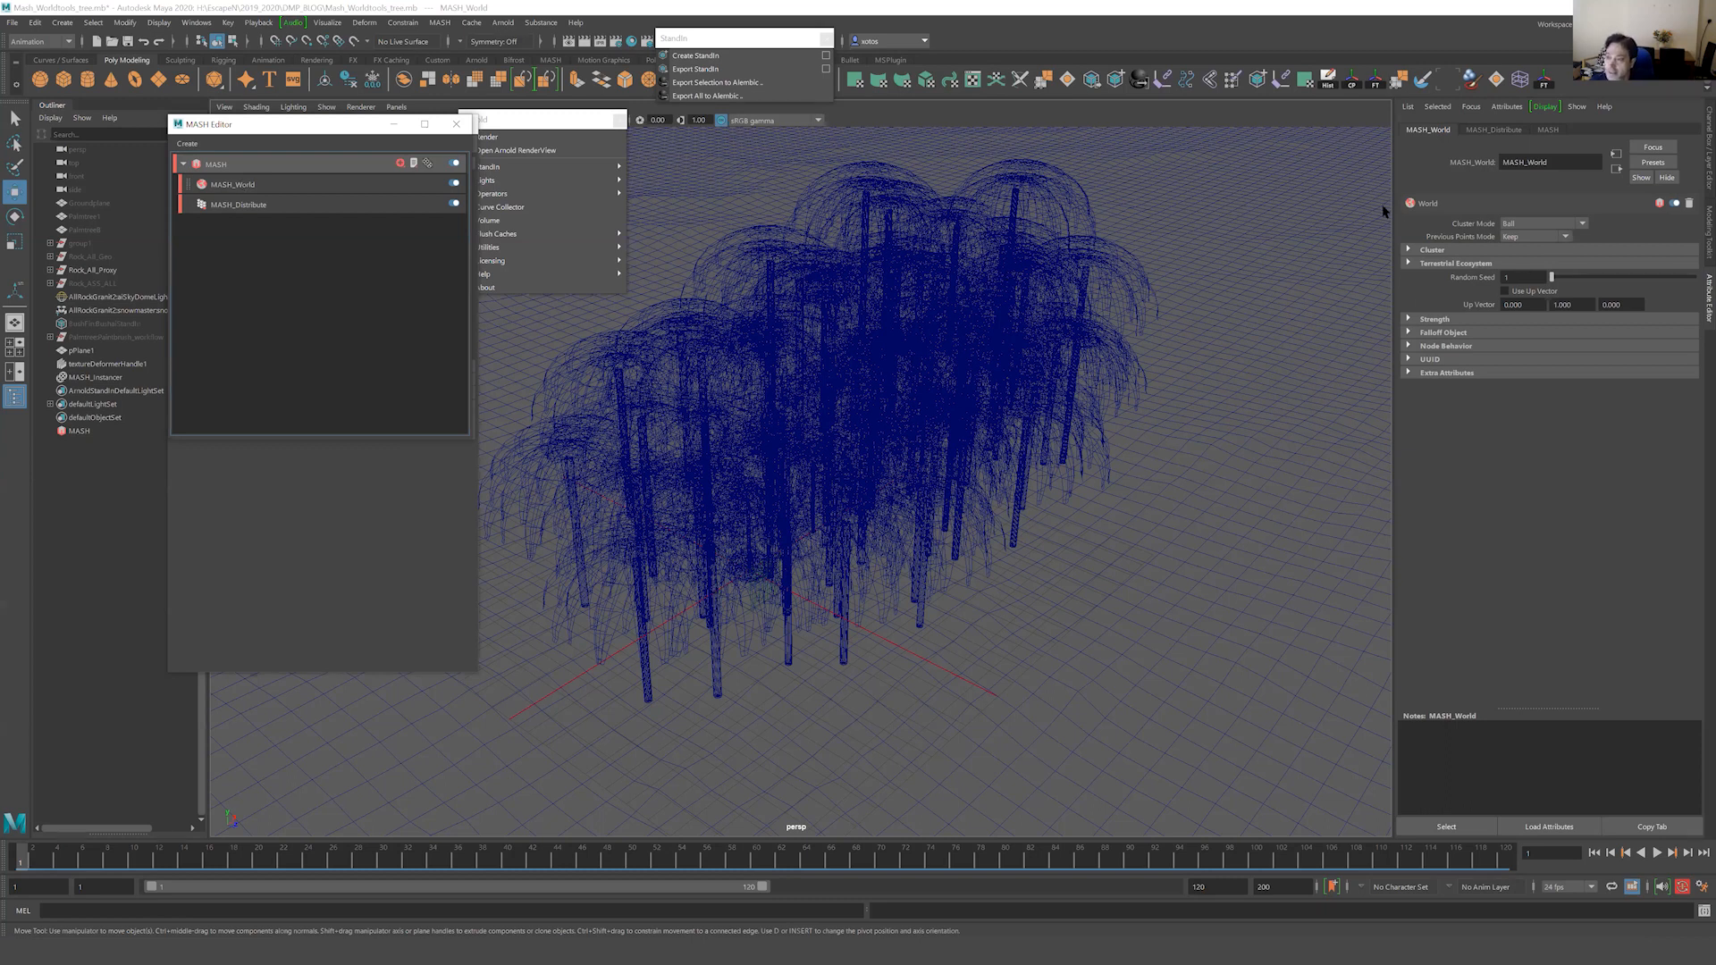
pyautogui.click(1511, 225)
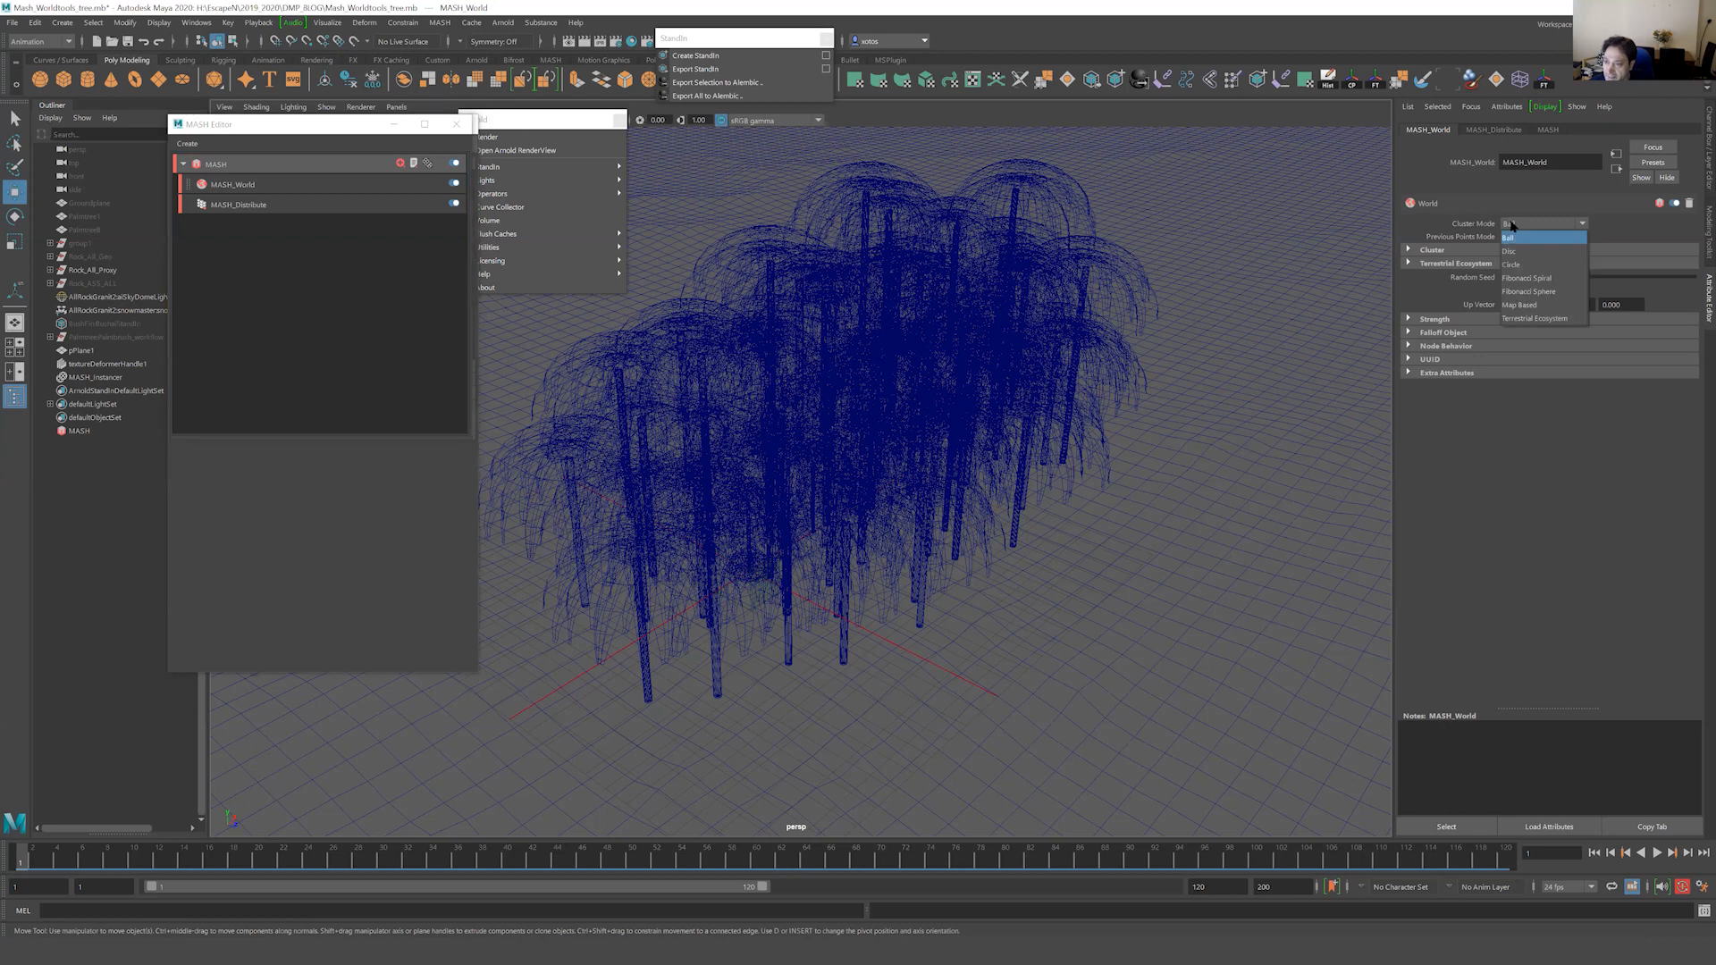
pyautogui.click(1525, 319)
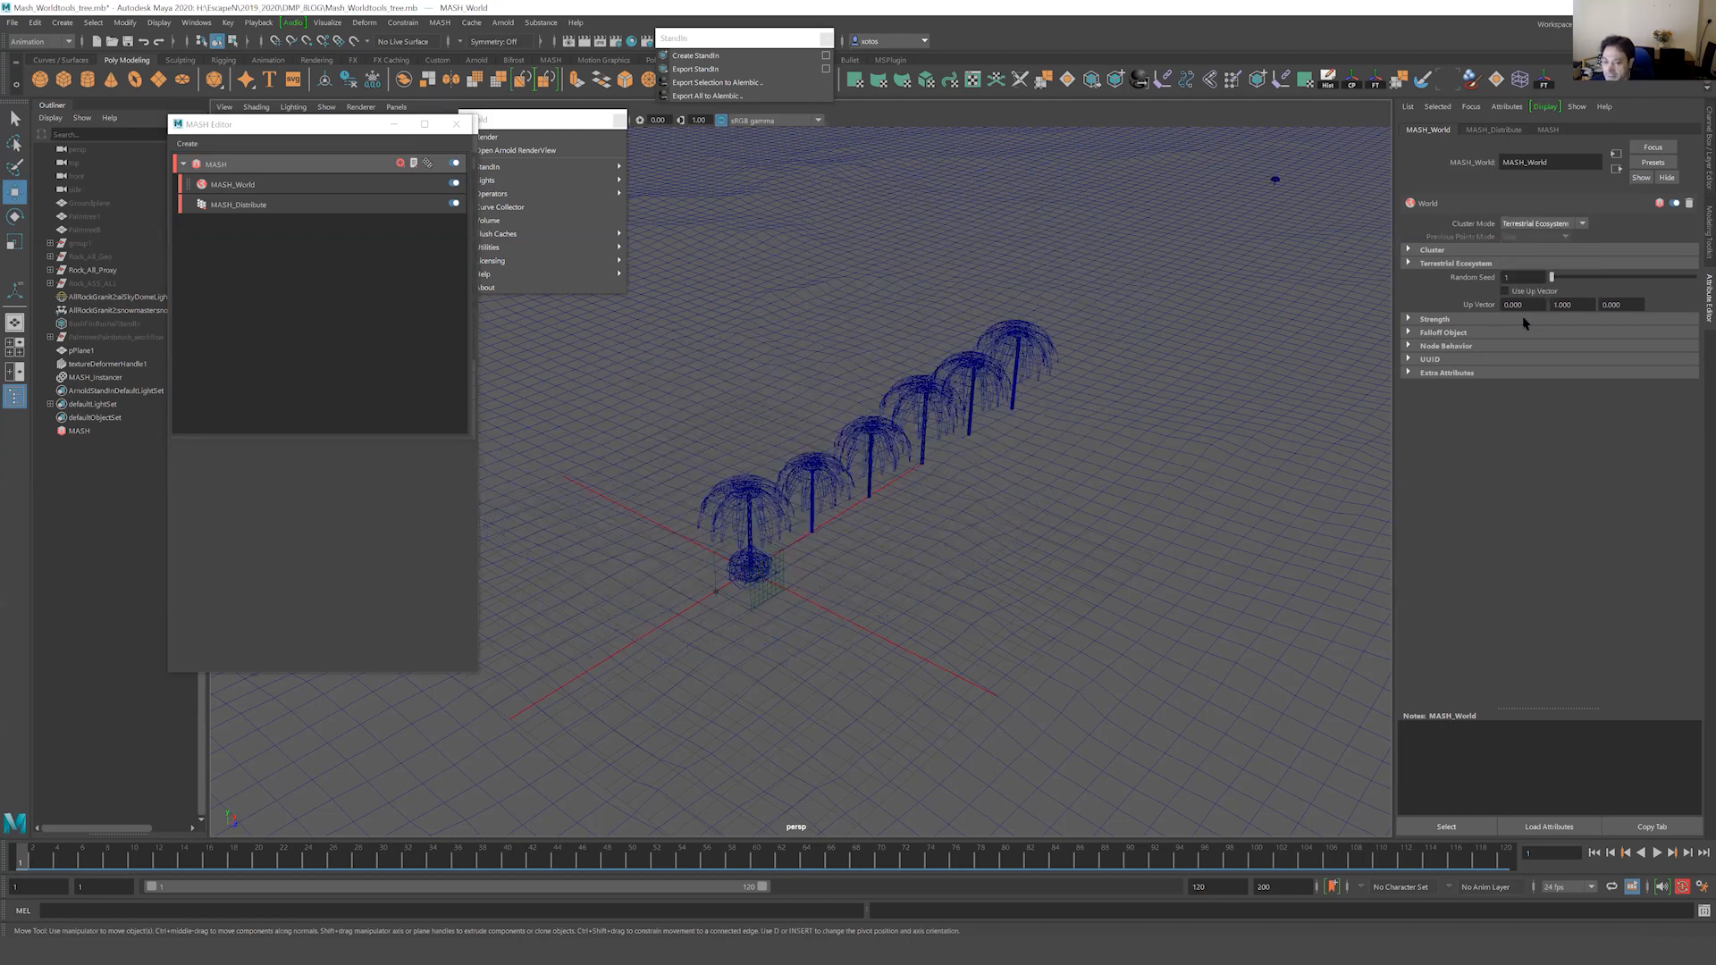
pyautogui.click(1409, 319)
pyautogui.click(1409, 263)
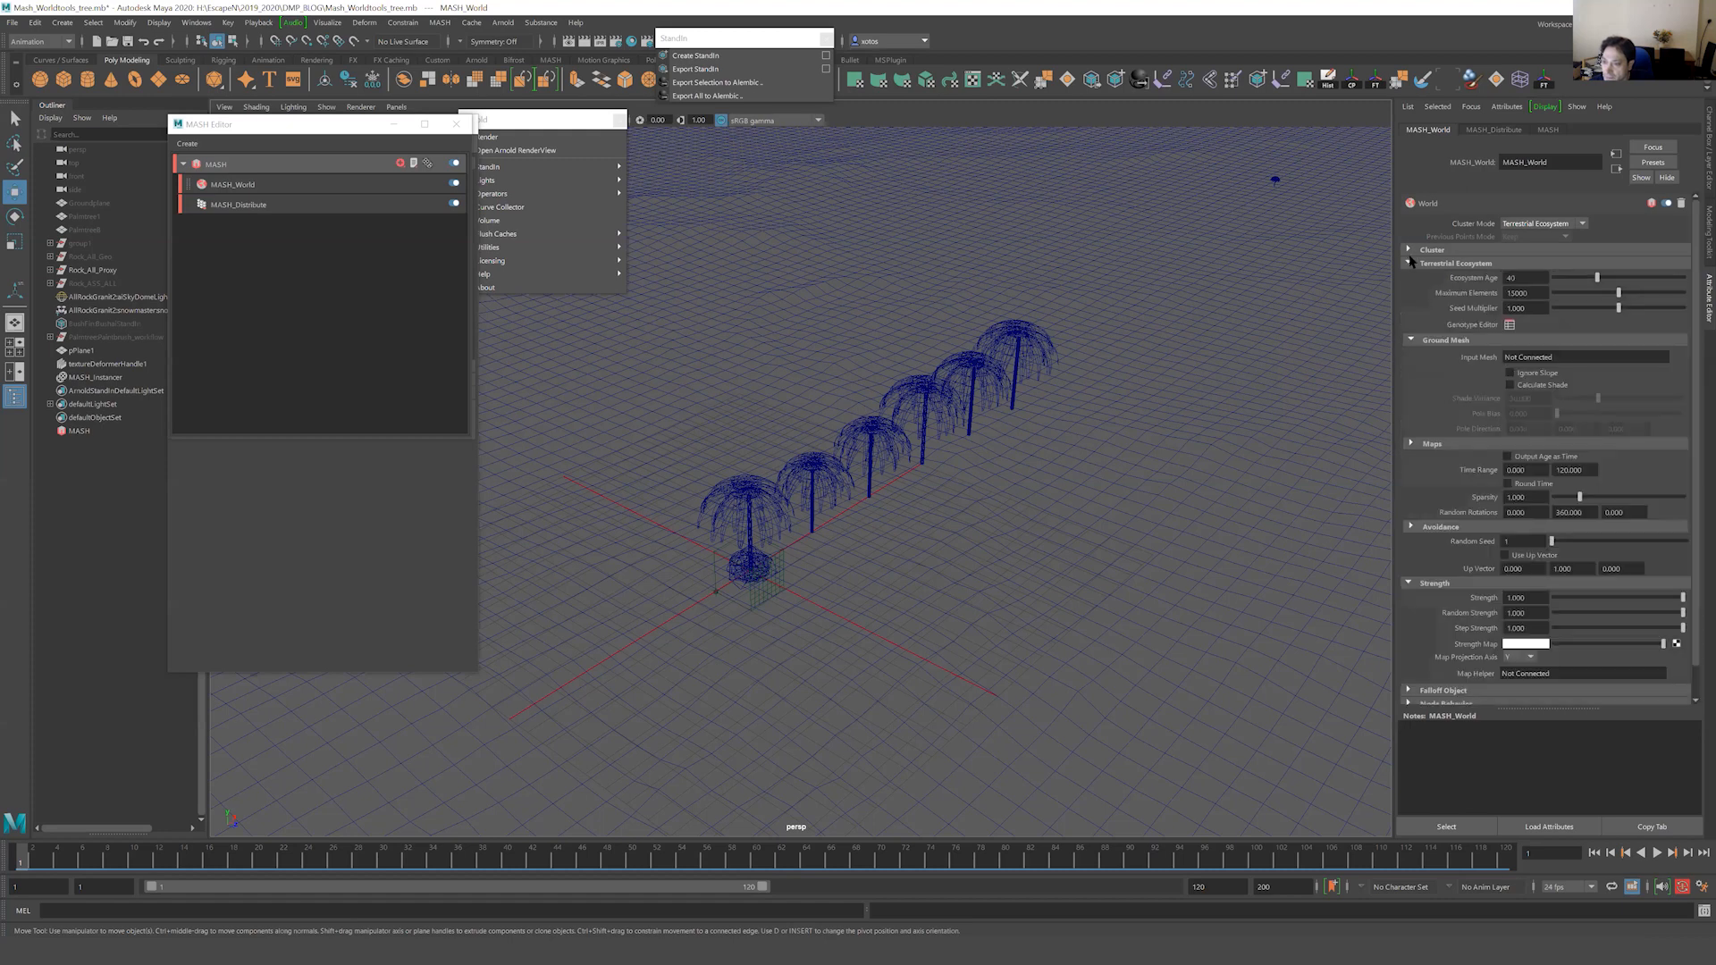
pyautogui.click(1409, 250)
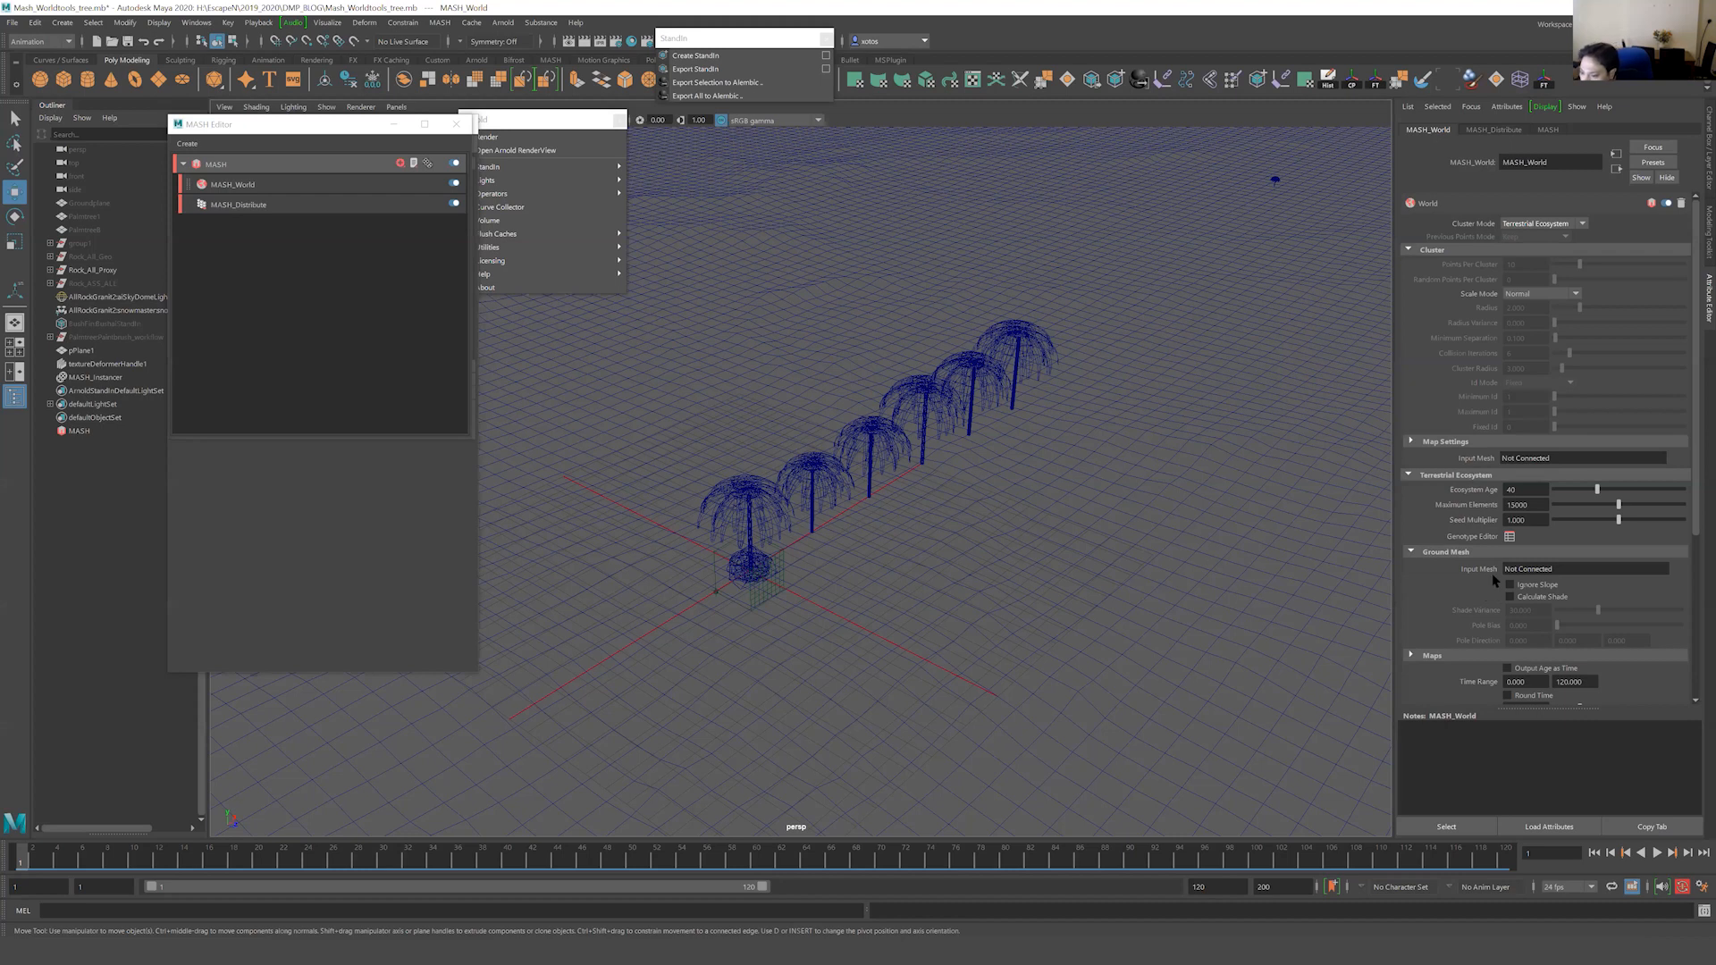
# Rename the displaced terrain plane as Groundmesh.
pyautogui.click(1527, 572)
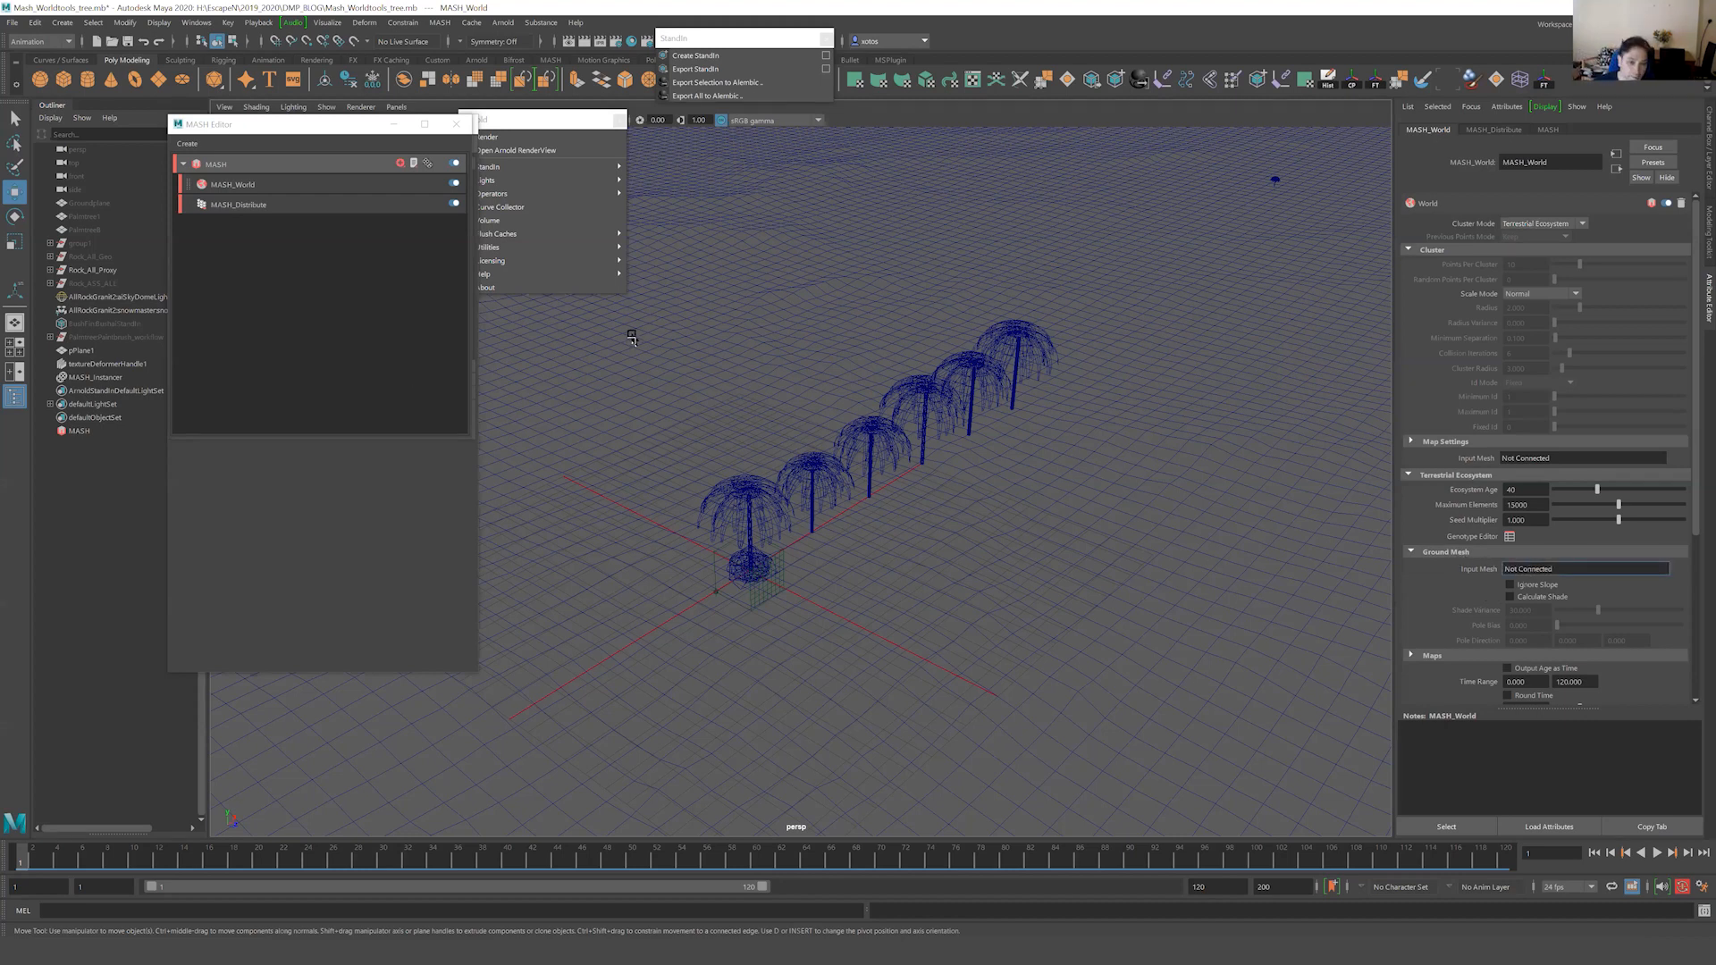
pyautogui.click(1076, 209)
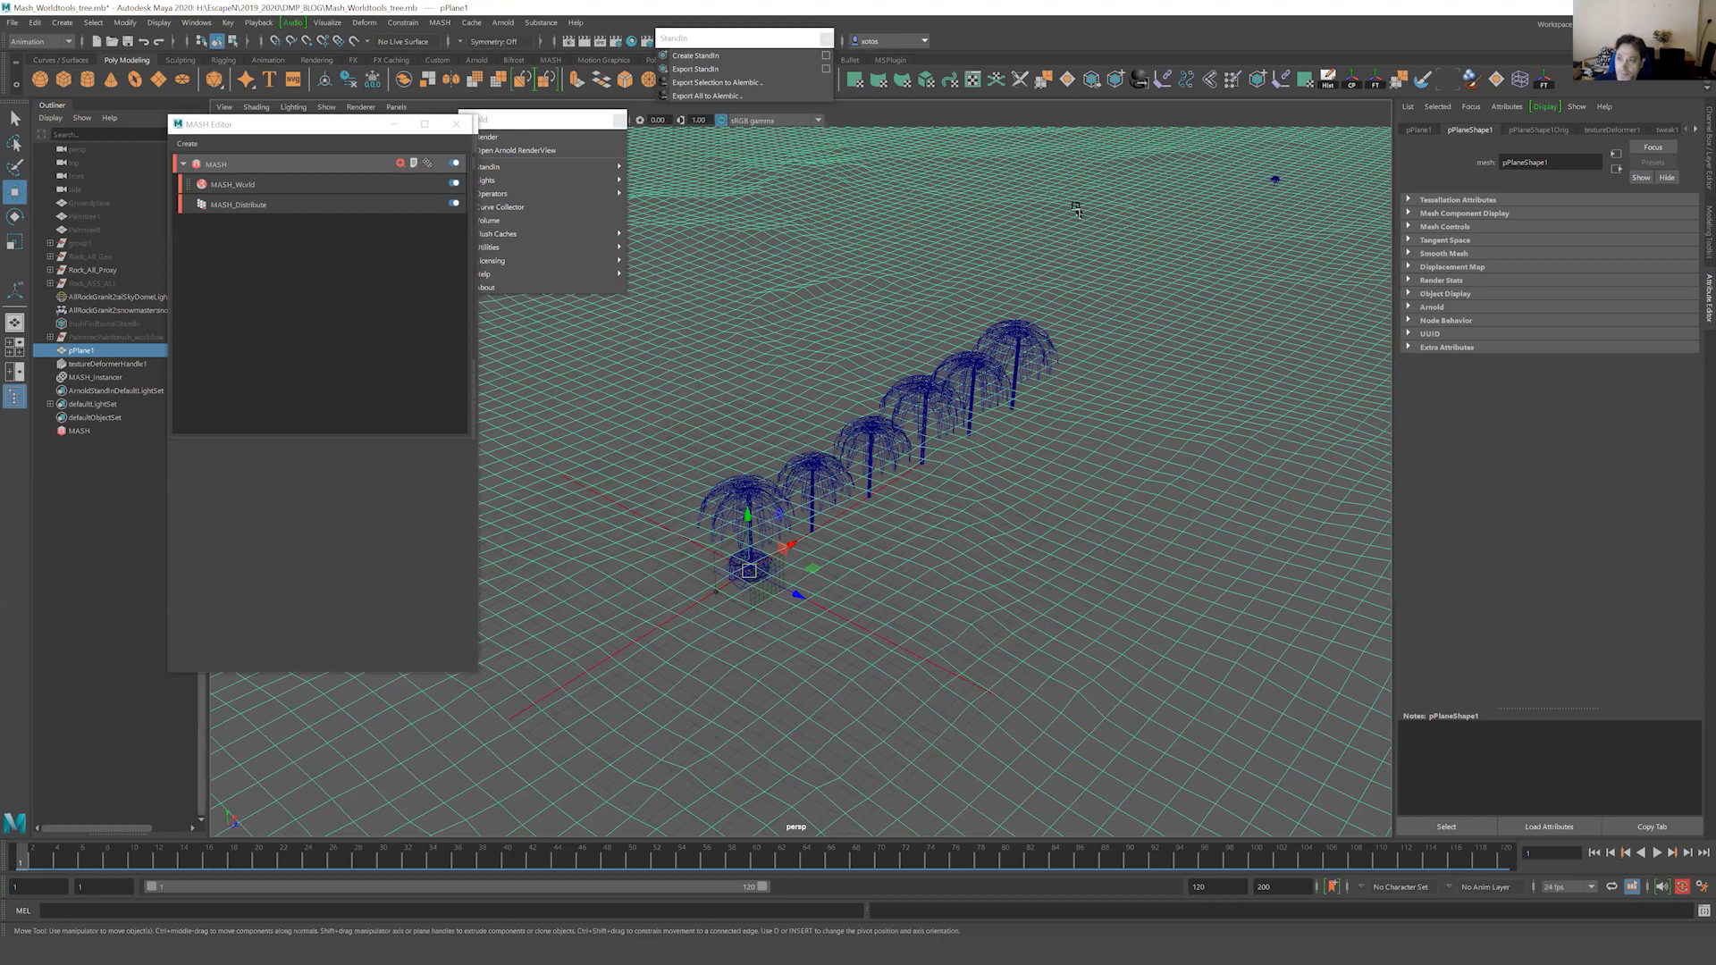
pyautogui.click(1418, 132)
pyautogui.moveTo(1539, 161); pyautogui.dragTo(1450, 156)
pyautogui.write('Gr')
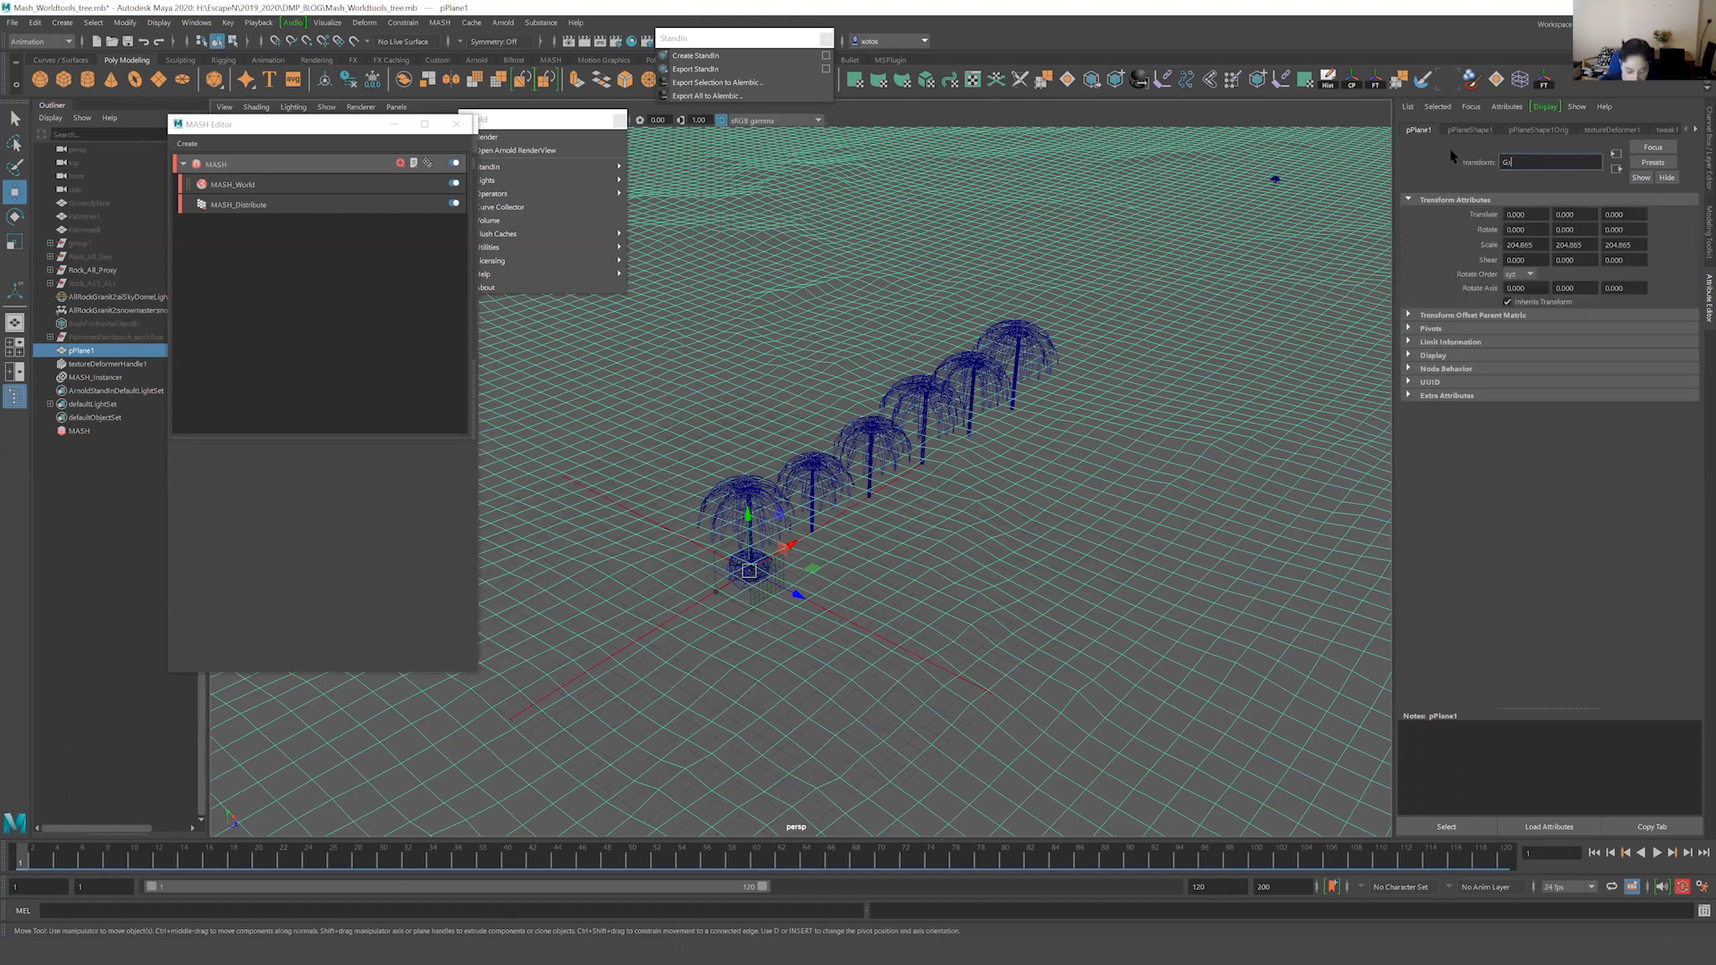
pyautogui.write('oundmesh')
pyautogui.press('Return')
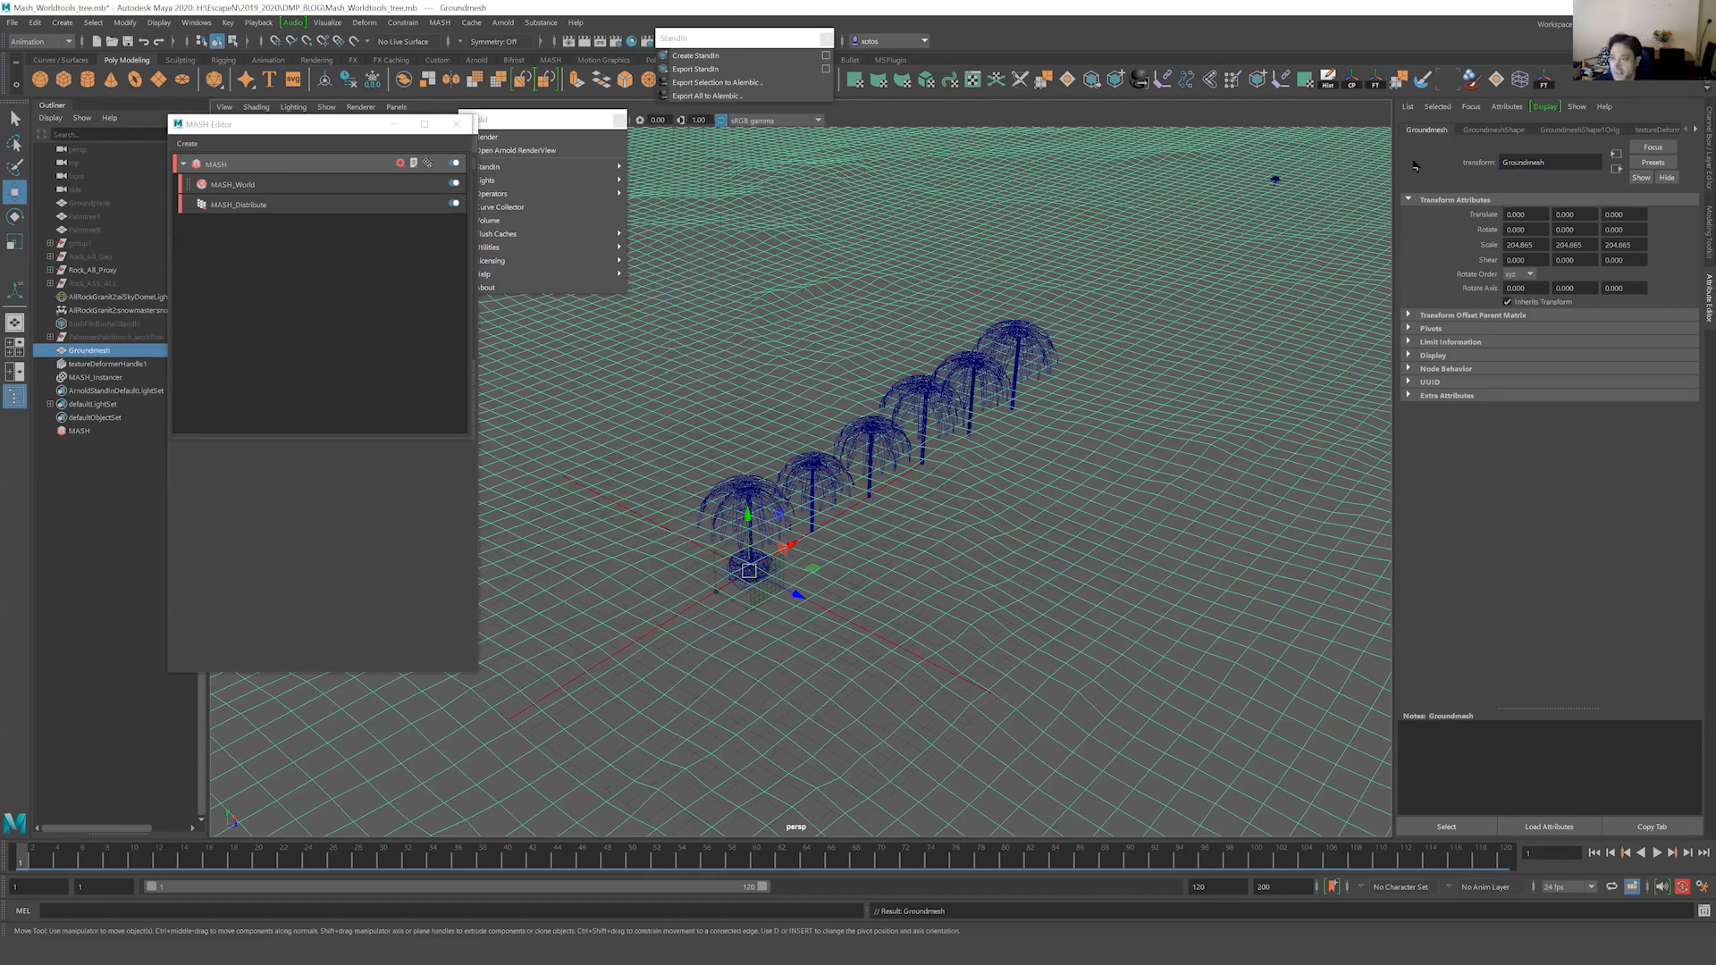
# Connect Groundmesh as the Input Mesh under both Map Settings and Ground Mesh of the MASH_World node.
pyautogui.click(78, 431)
pyautogui.click(1465, 129)
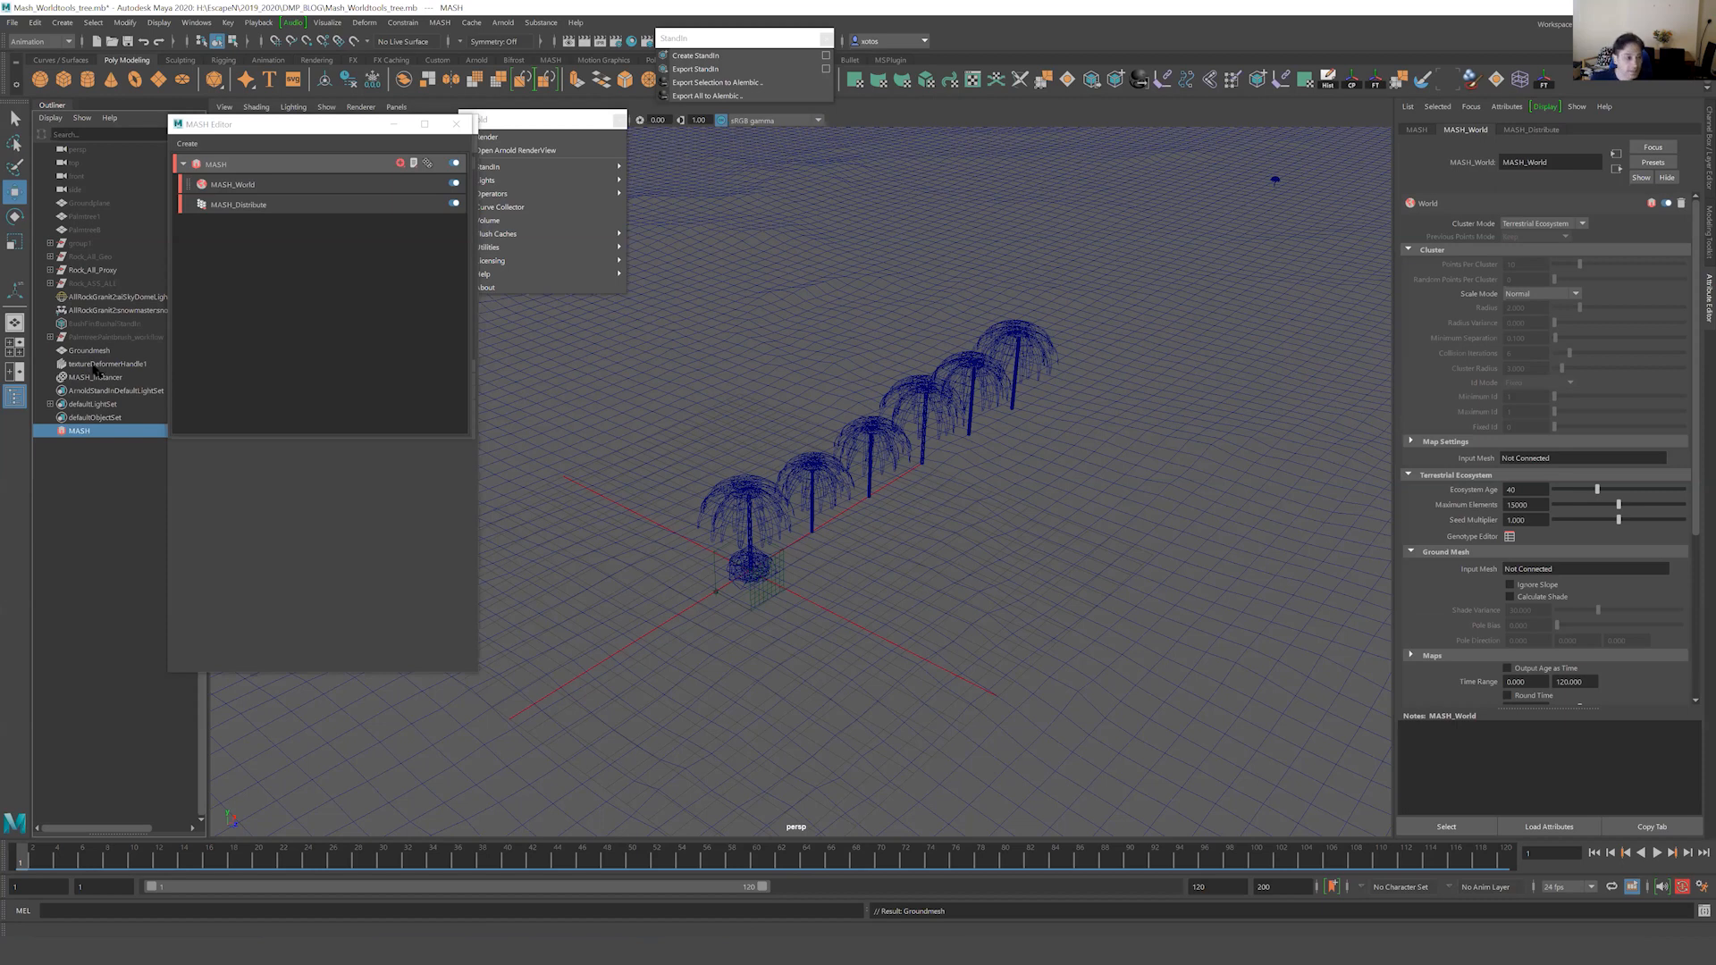
pyautogui.moveTo(120, 354); pyautogui.dragTo(1011, 472, button='middle')
pyautogui.moveTo(1517, 631); pyautogui.dragTo(1525, 569, button='middle')
pyautogui.press('f')
# Set the World node's Ecosystem Age to 98 and the Default Genotype's Min ID to 2 in the Genotype Editor.
pyautogui.moveTo(1596, 489); pyautogui.dragTo(1639, 489)
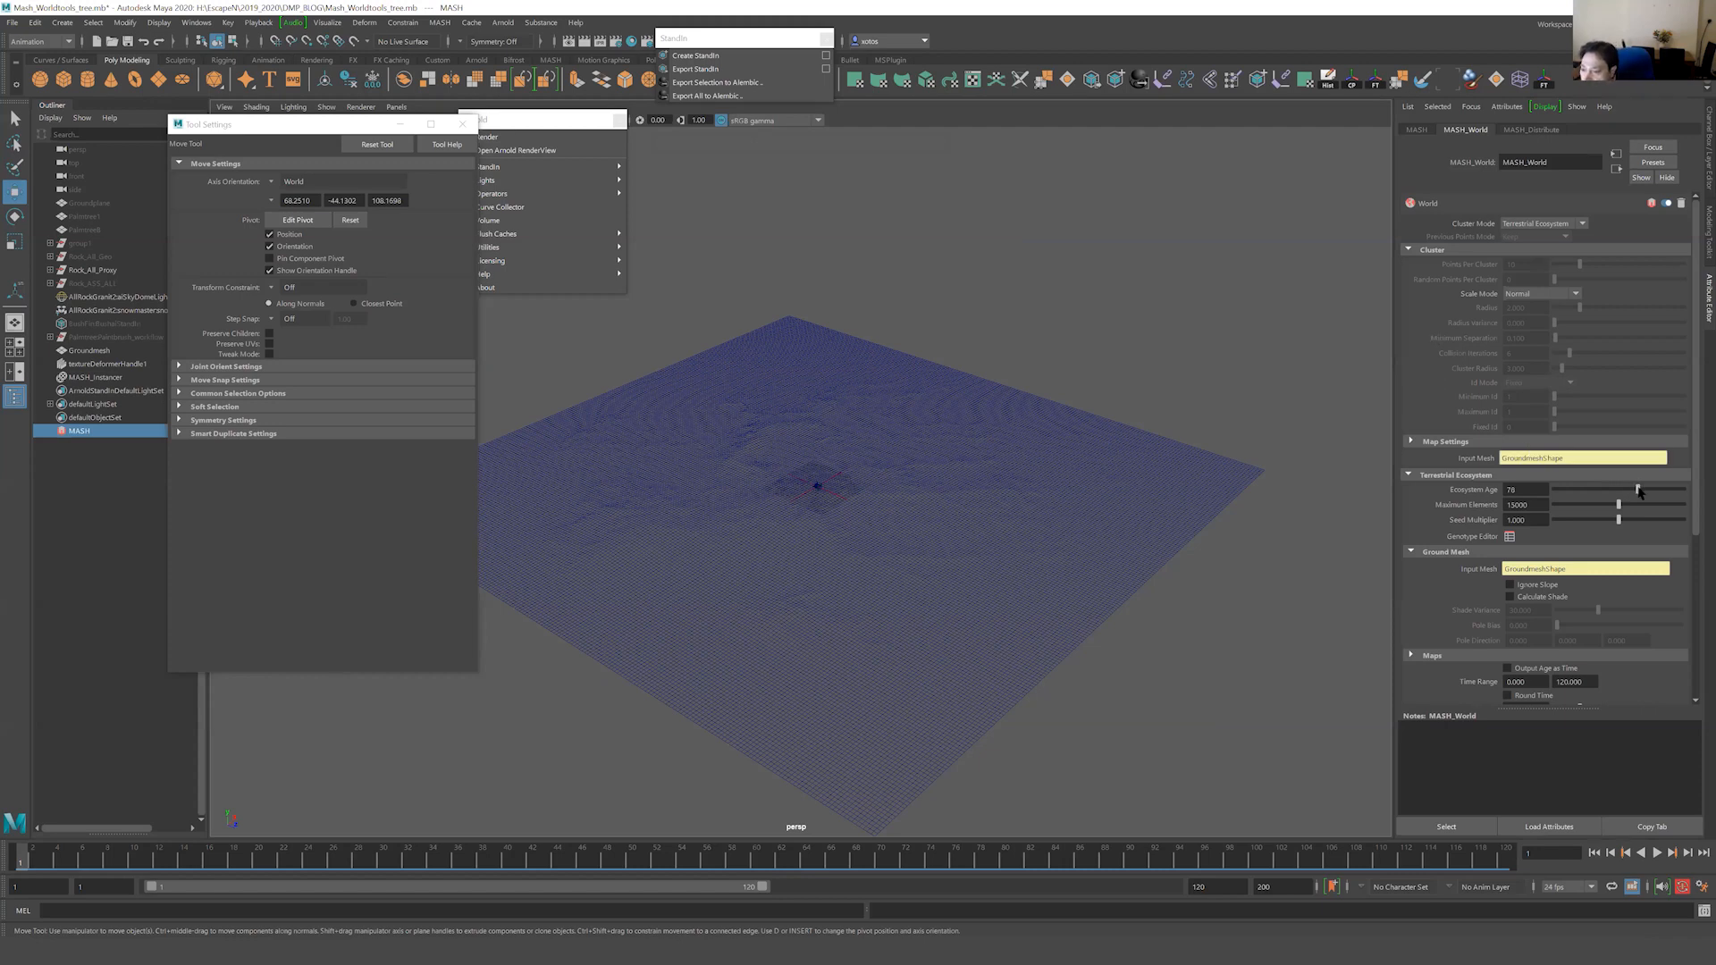
pyautogui.moveTo(1659, 490); pyautogui.dragTo(1662, 489)
pyautogui.click(1510, 537)
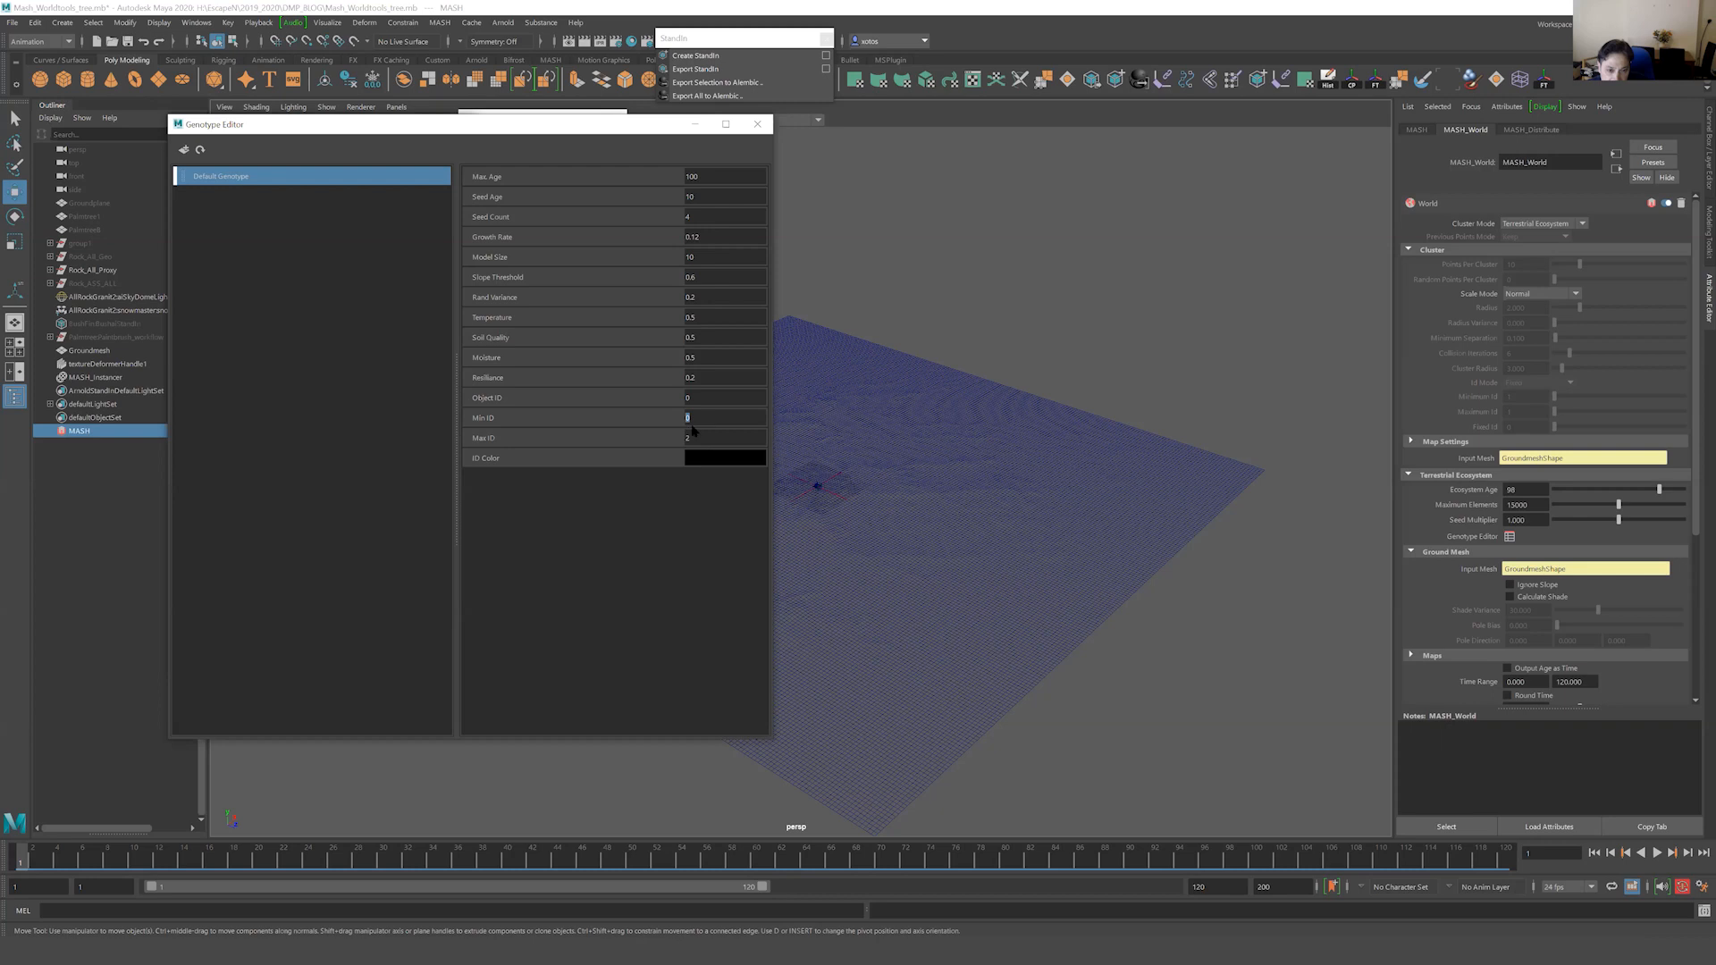
pyautogui.press('Return')
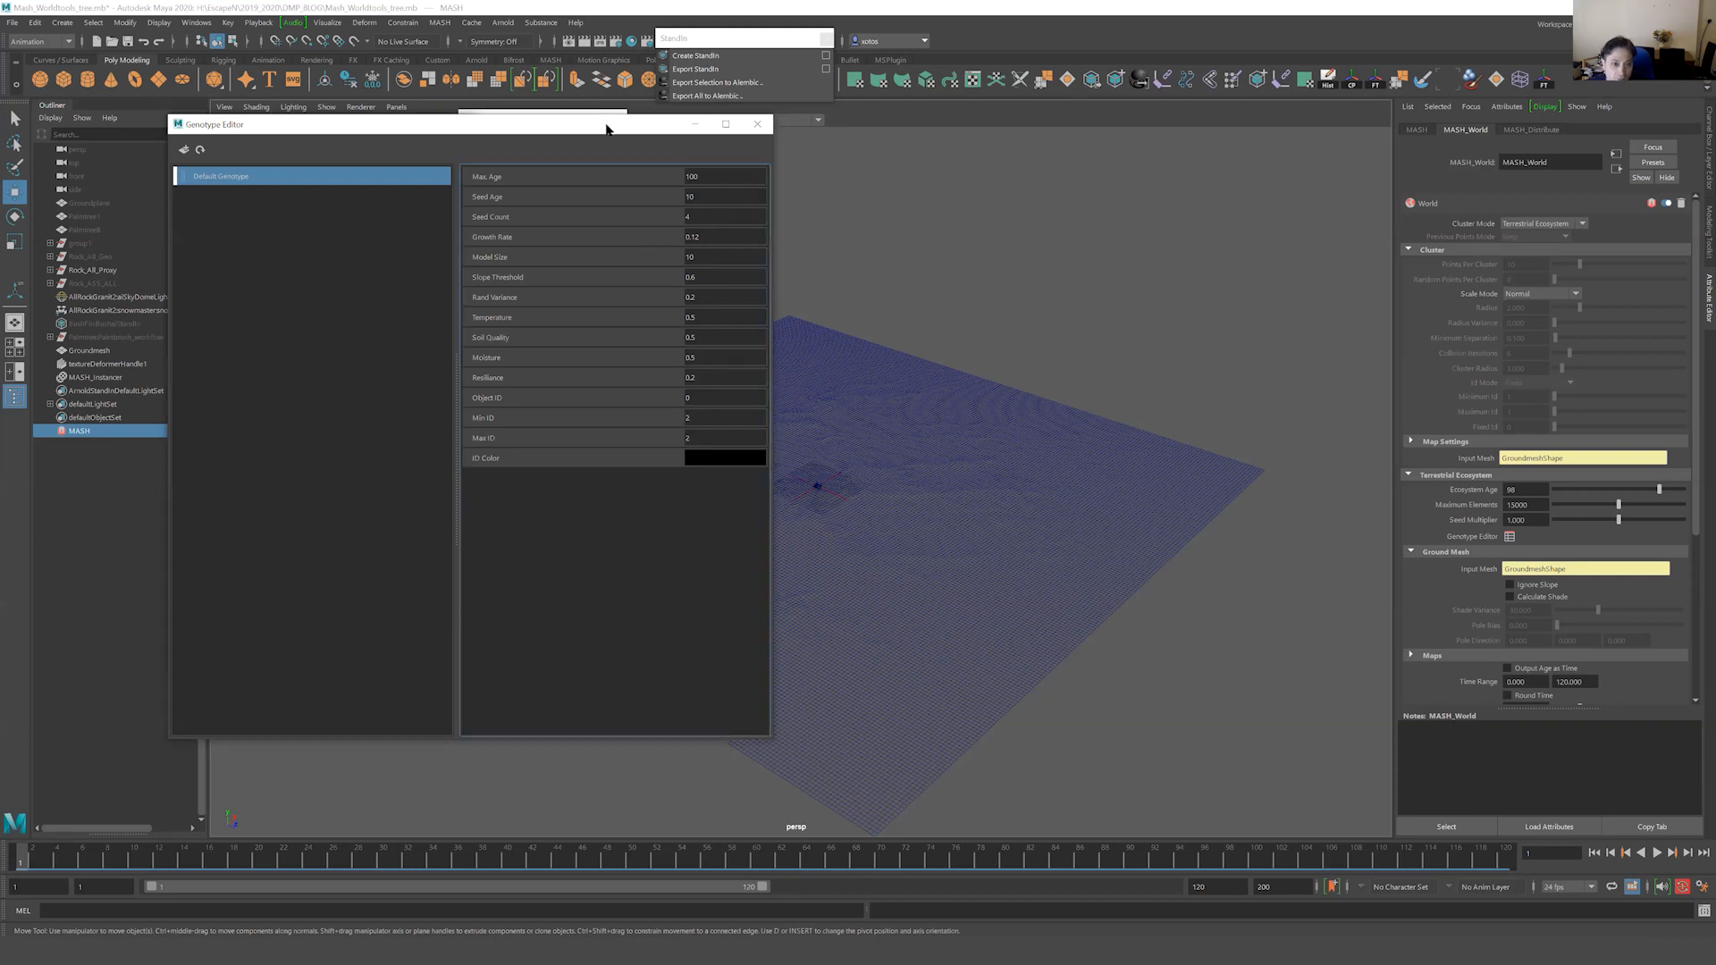
pyautogui.moveTo(606, 130); pyautogui.dragTo(387, 349)
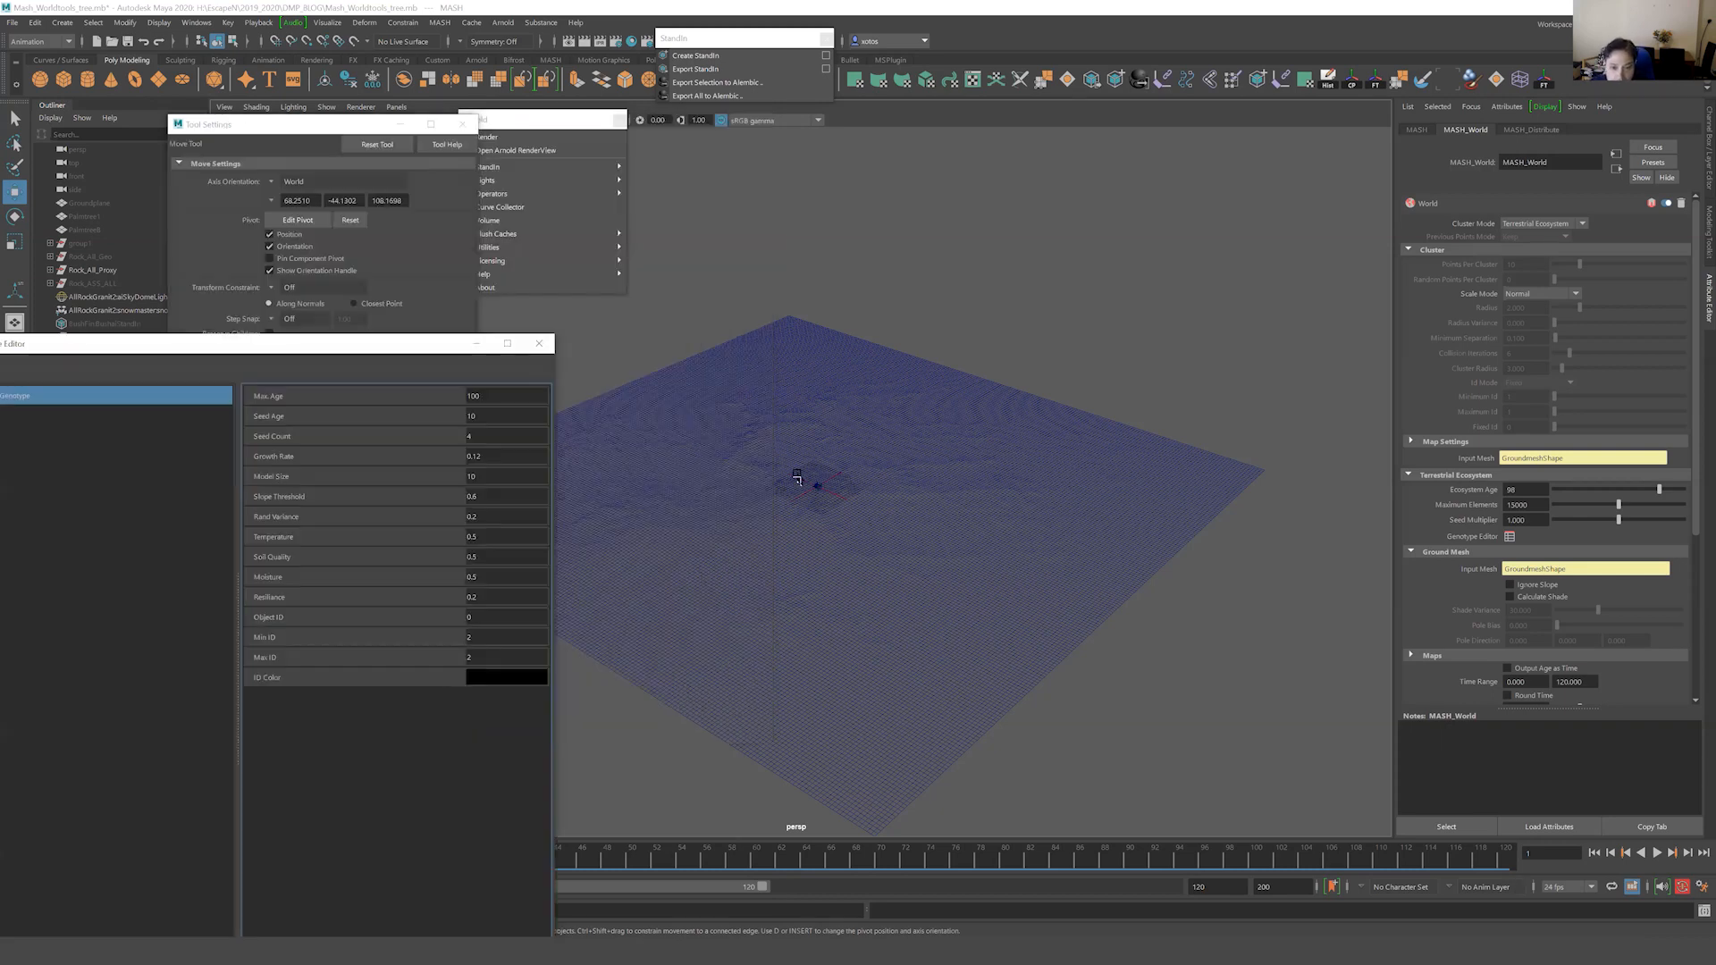
pyautogui.keyDown('alt'); pyautogui.moveTo(909, 467); pyautogui.dragTo(1138, 352, button='right'); pyautogui.keyUp('alt')
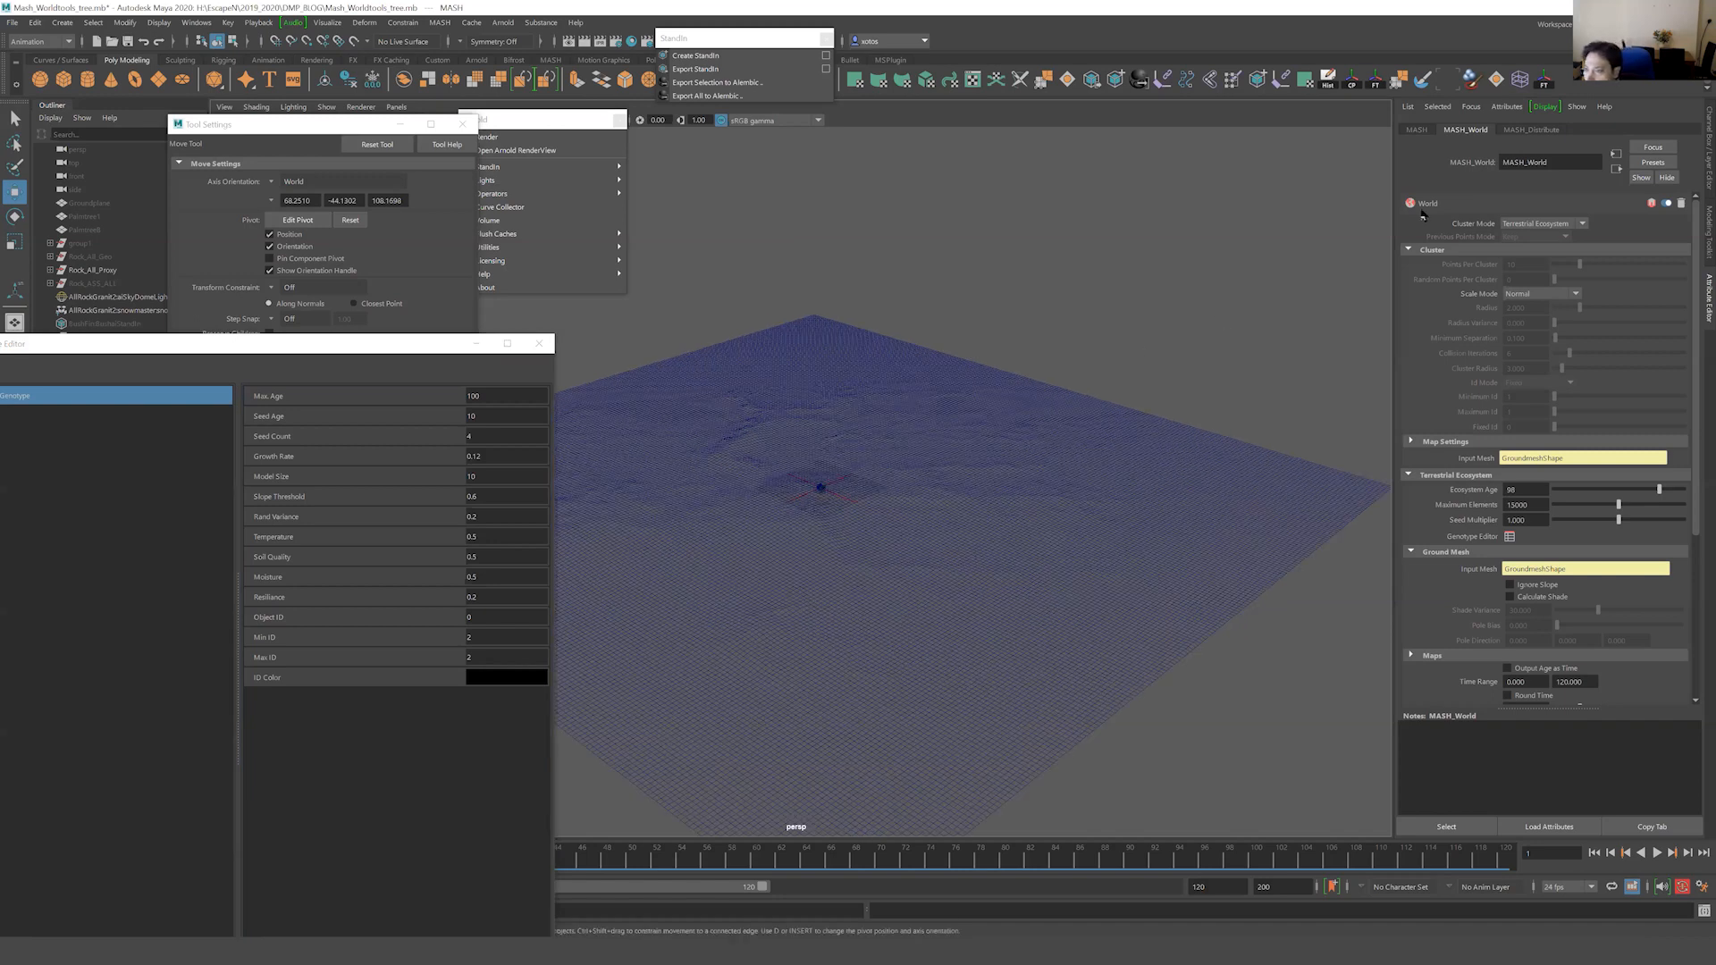
# Set the Distribute node's Number of Points to 55 and view Groundmesh with smooth shading.
pyautogui.click(1530, 130)
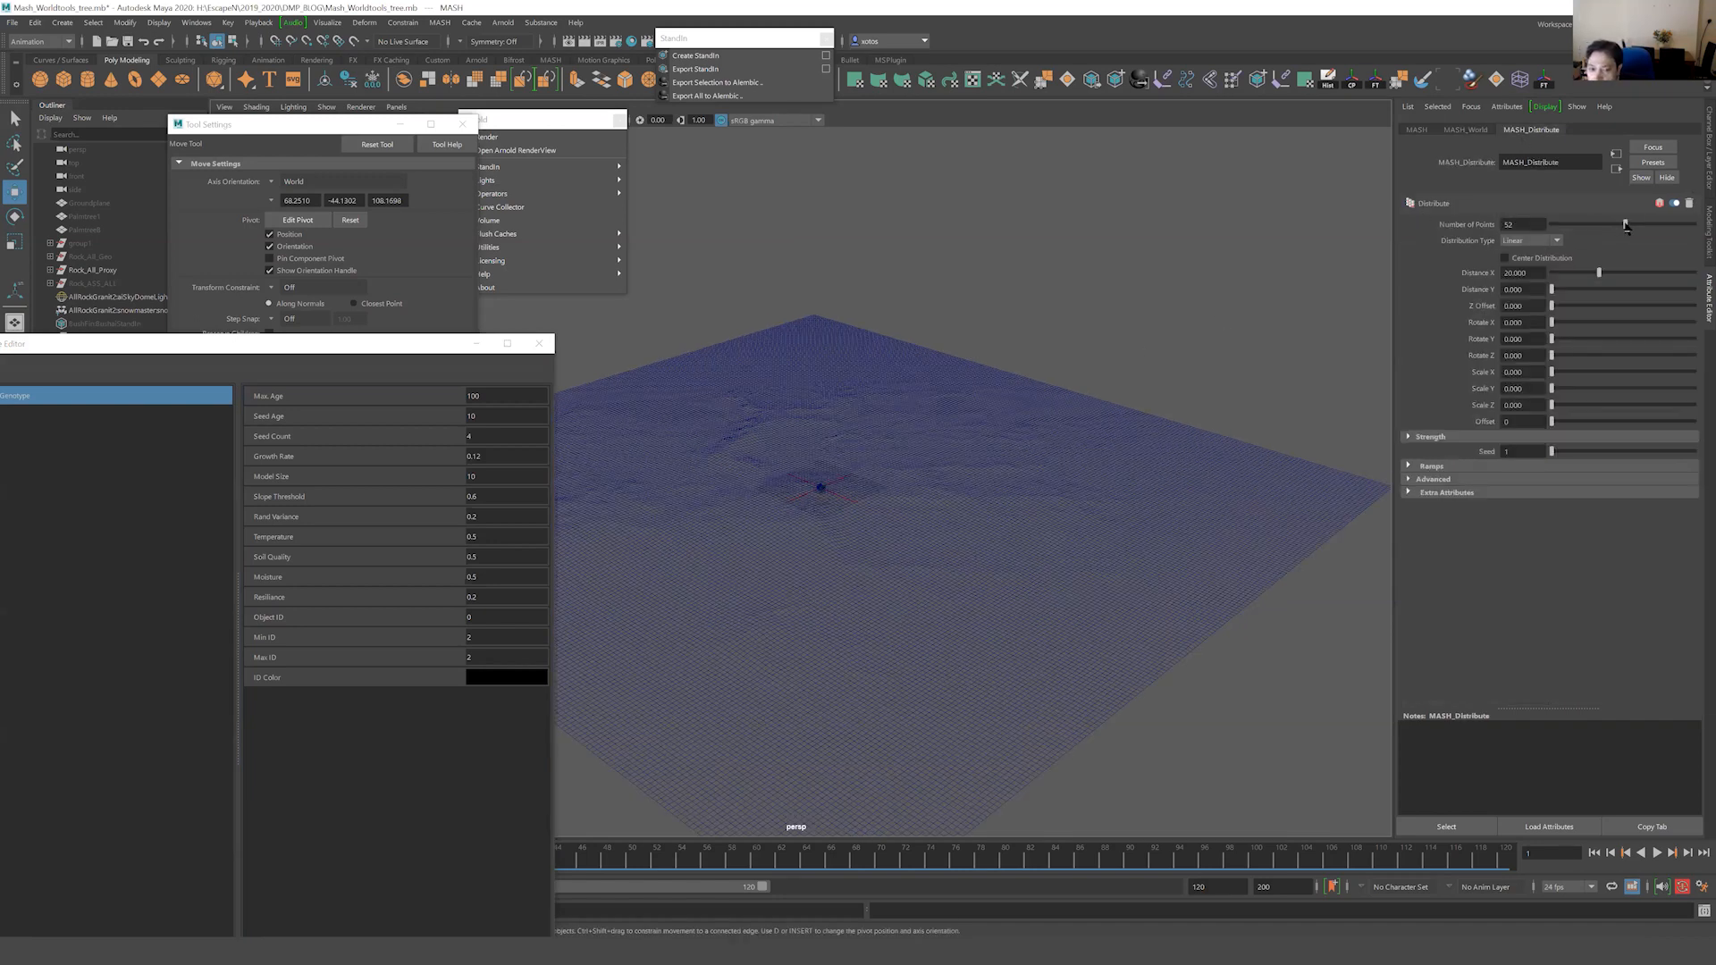
pyautogui.moveTo(1626, 226); pyautogui.dragTo(1630, 226)
pyautogui.keyDown('alt'); pyautogui.moveTo(1060, 403); pyautogui.dragTo(1081, 384, button='middle'); pyautogui.keyUp('alt')
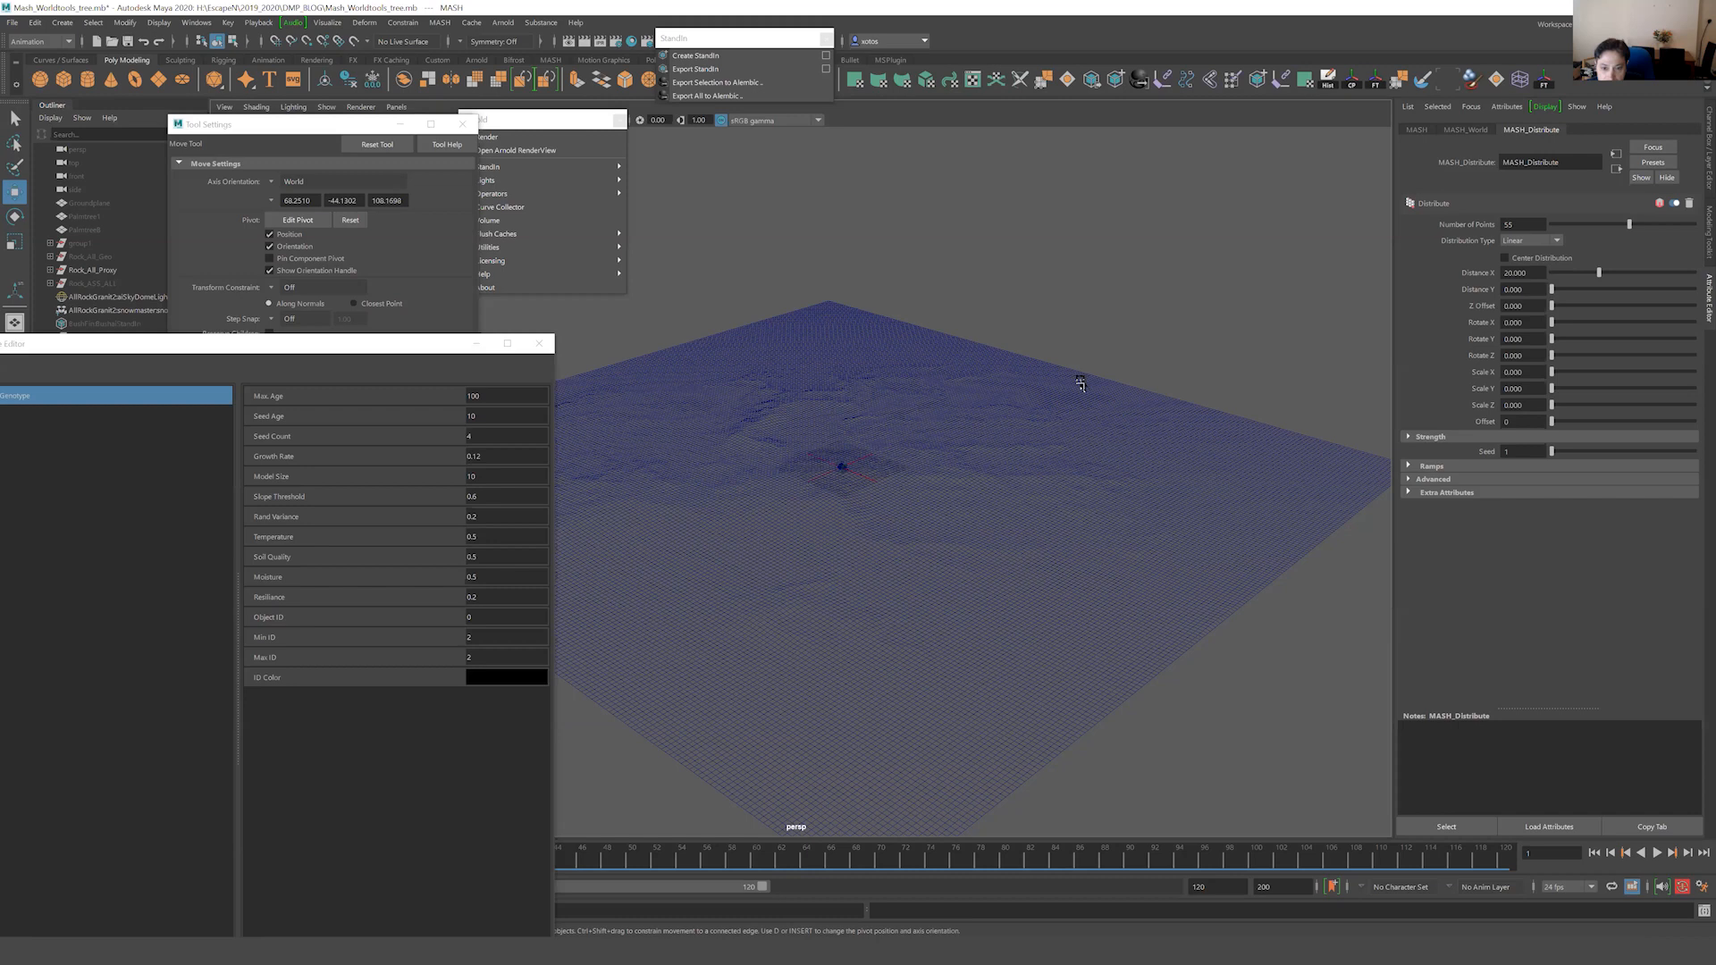
pyautogui.click(968, 402)
pyautogui.scroll(3, 1118, 391)
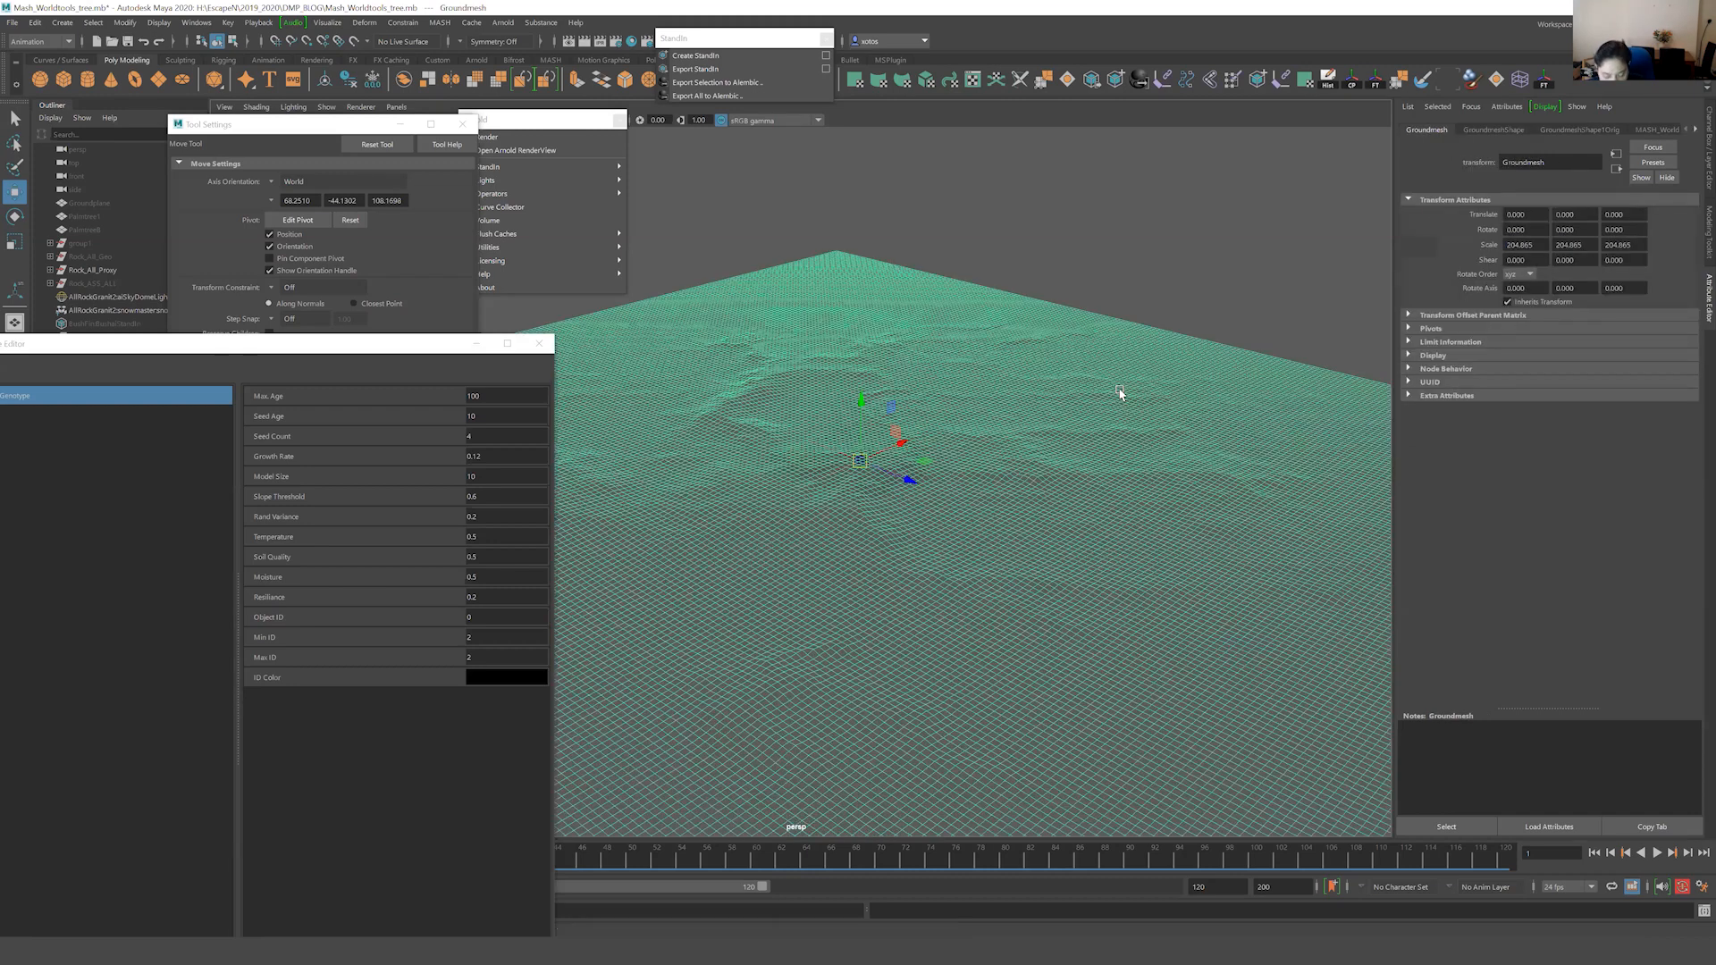
pyautogui.press('5')
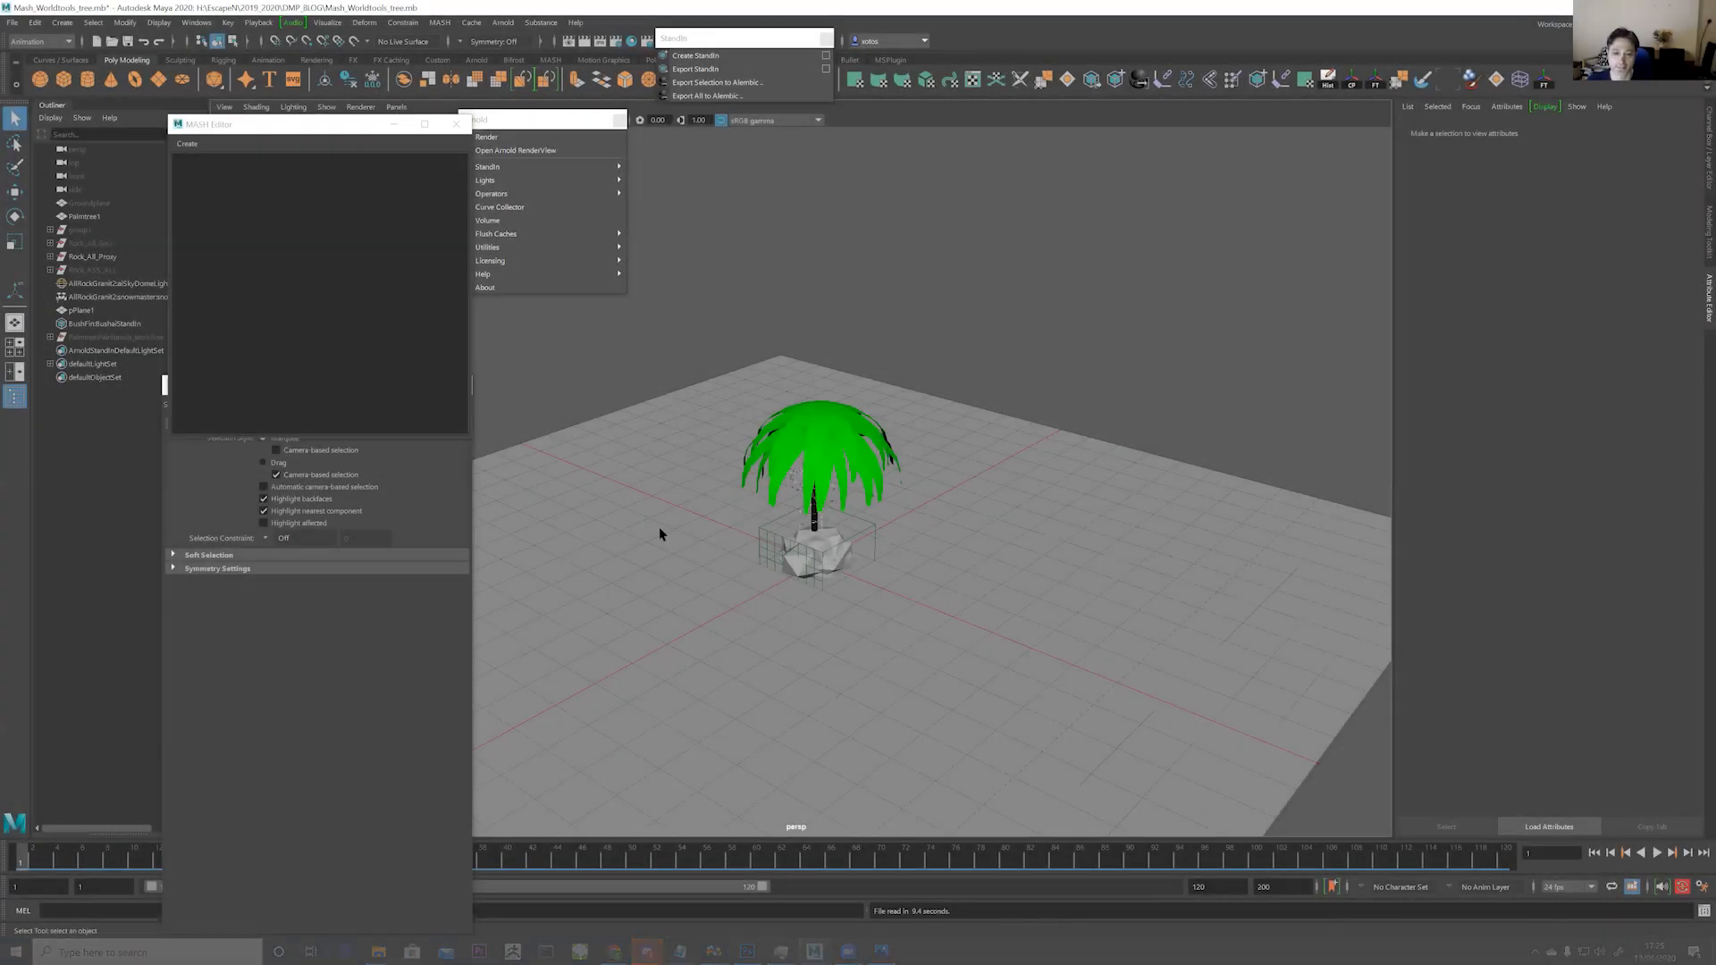
# Scale up the ground plane under the palm so it extends well beyond the grid.
pyautogui.scroll(-3, 658, 528)
pyautogui.scroll(3, 922, 537)
pyautogui.click(900, 528)
pyautogui.press('r')
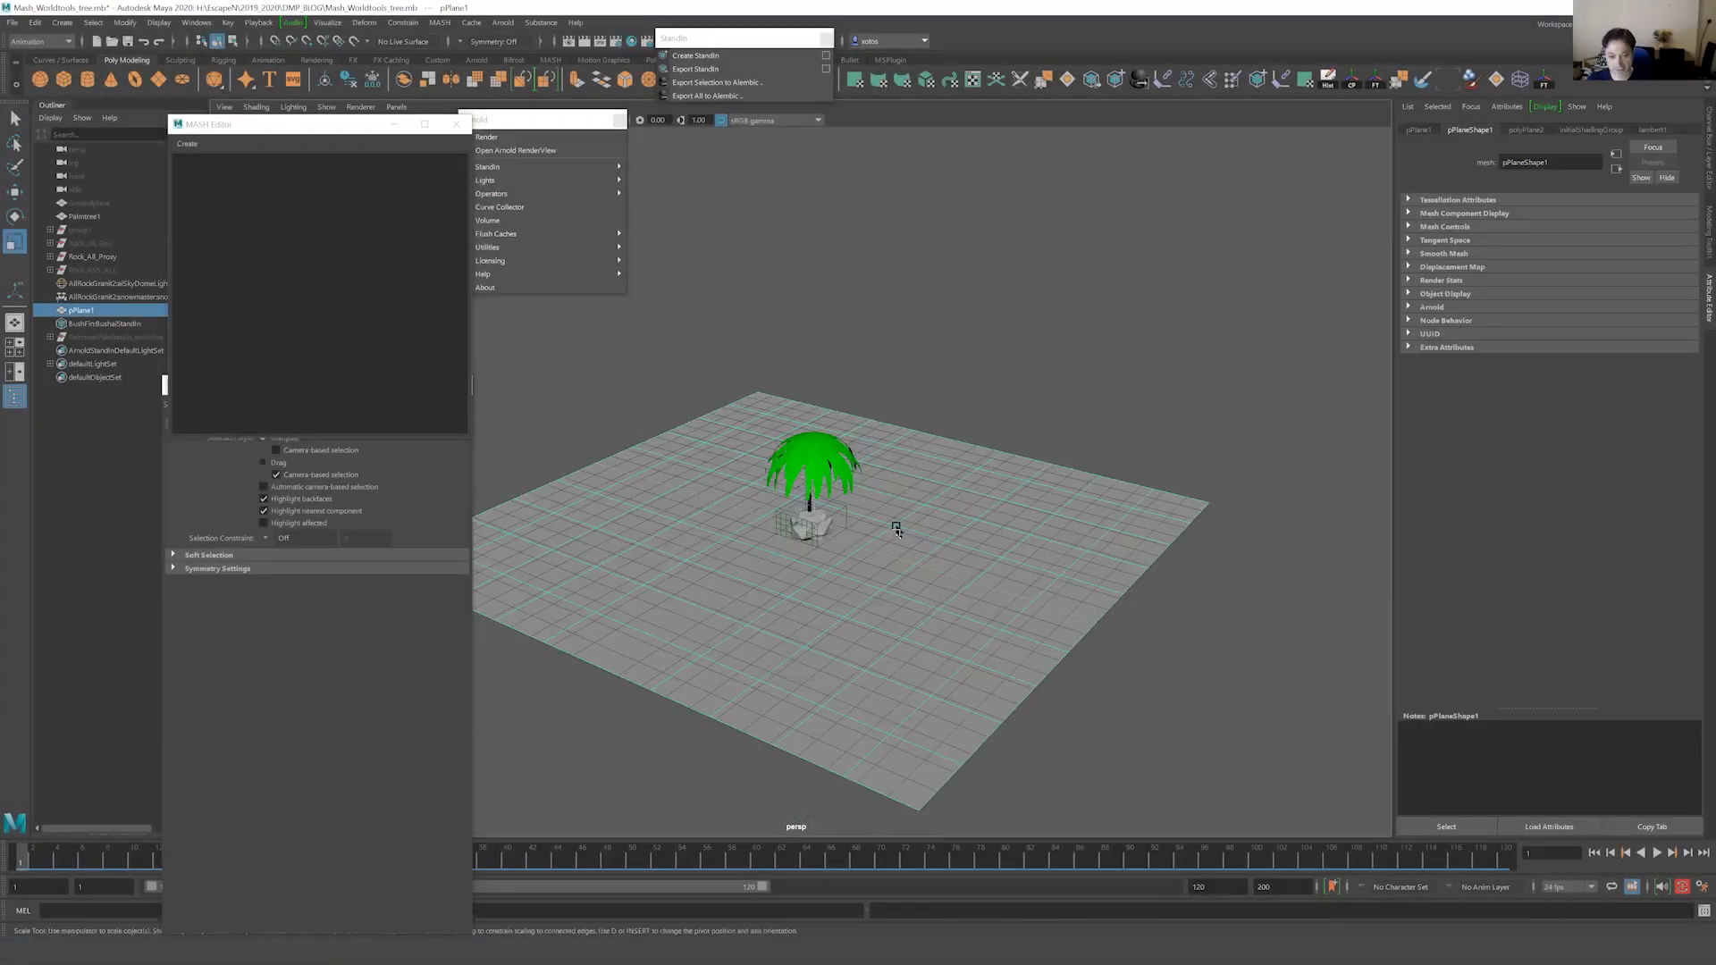
pyautogui.moveTo(1076, 576); pyautogui.dragTo(1008, 559, button='middle')
pyautogui.keyDown('alt'); pyautogui.moveTo(1008, 558); pyautogui.dragTo(1054, 556); pyautogui.keyUp('alt')
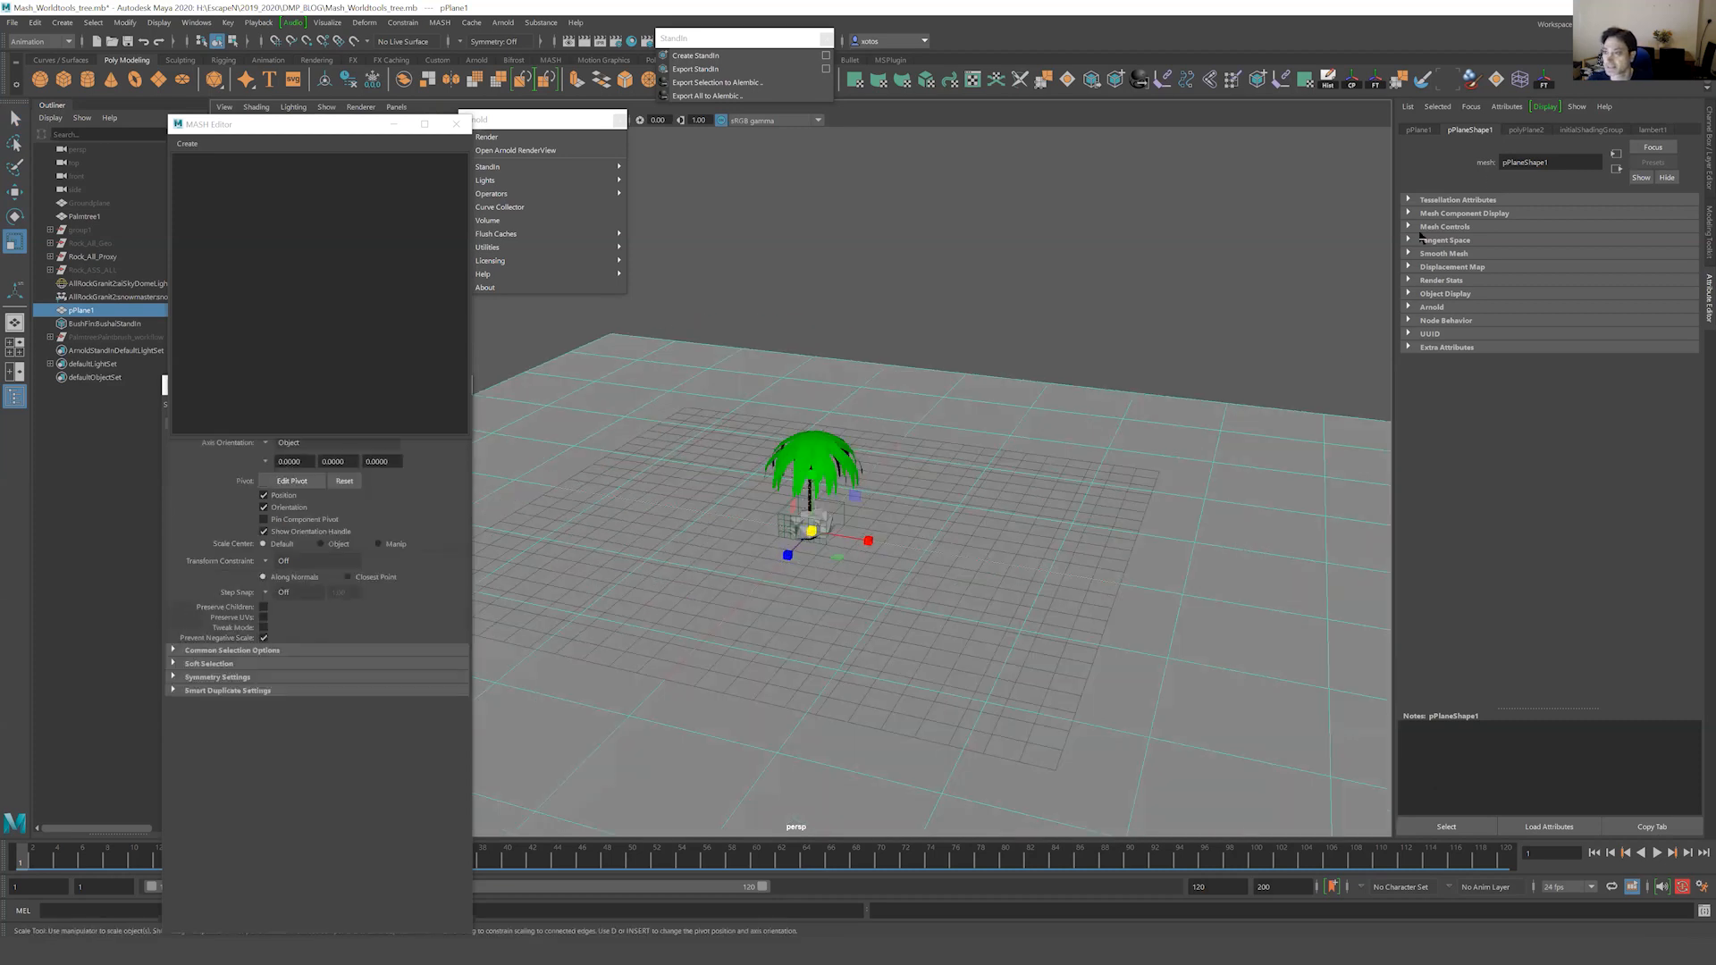
# Set the plane's Subdivisions Width to 44, Subdivisions Height to 47 and Height to about 3.28, and delete its construction history.
pyautogui.click(1524, 131)
pyautogui.moveTo(1599, 247); pyautogui.dragTo(1682, 261)
pyautogui.click(1674, 246)
pyautogui.click(1671, 229)
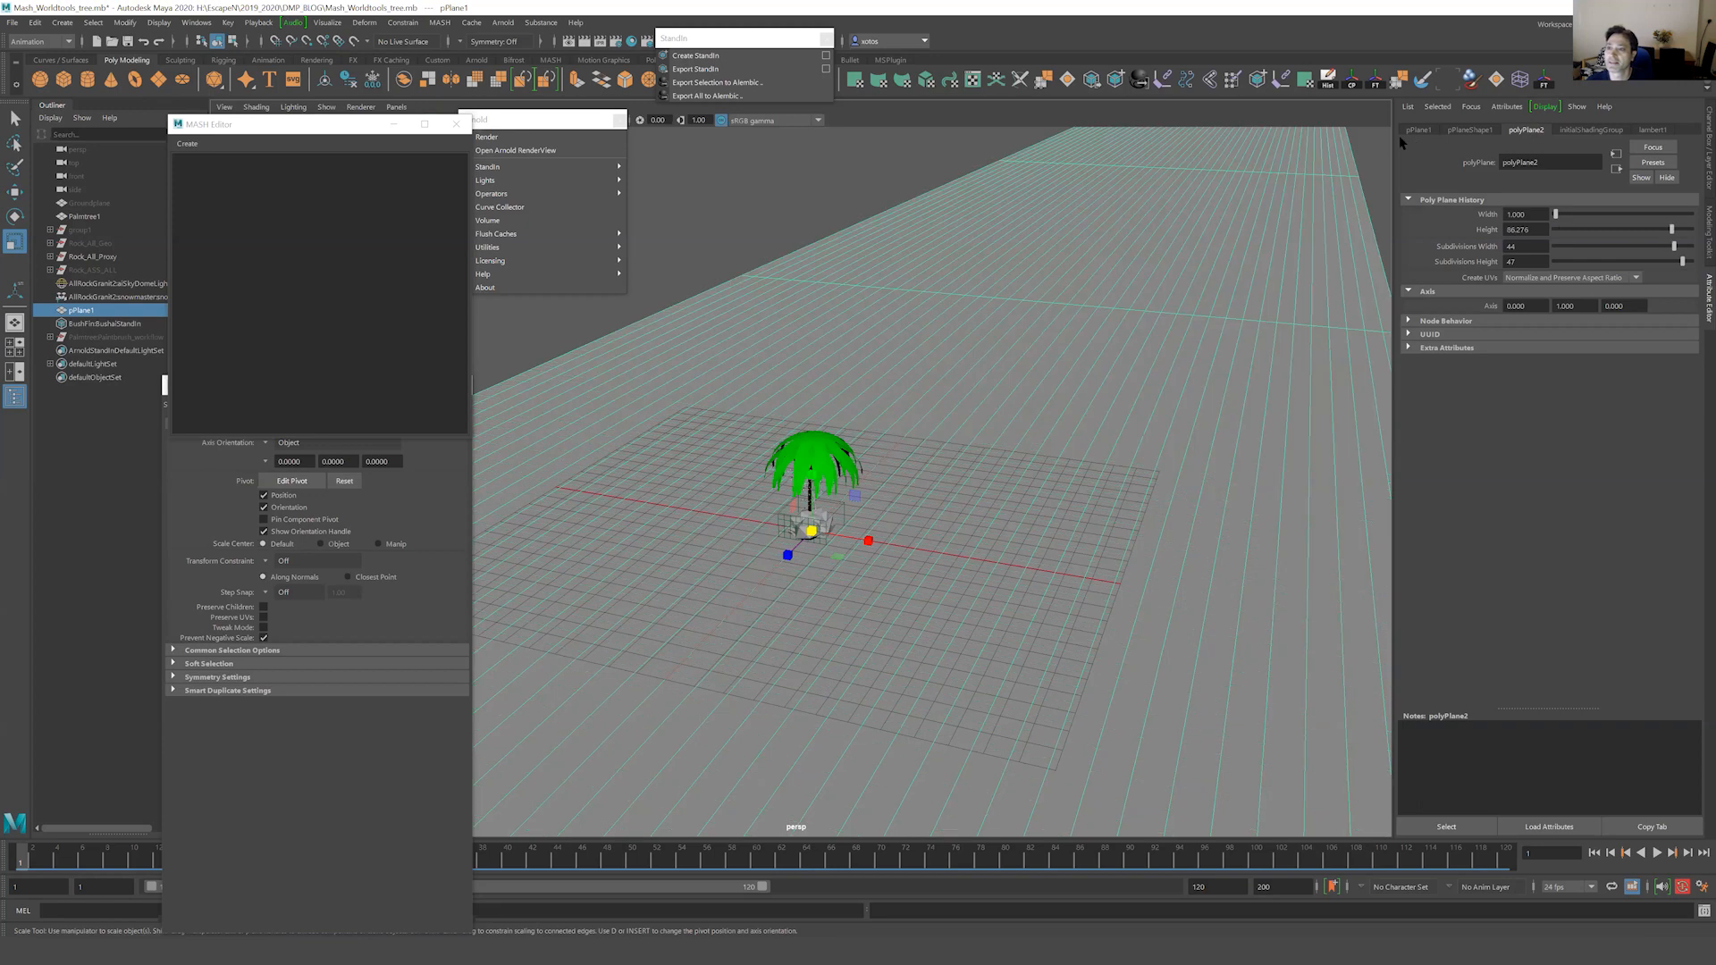
pyautogui.click(1559, 229)
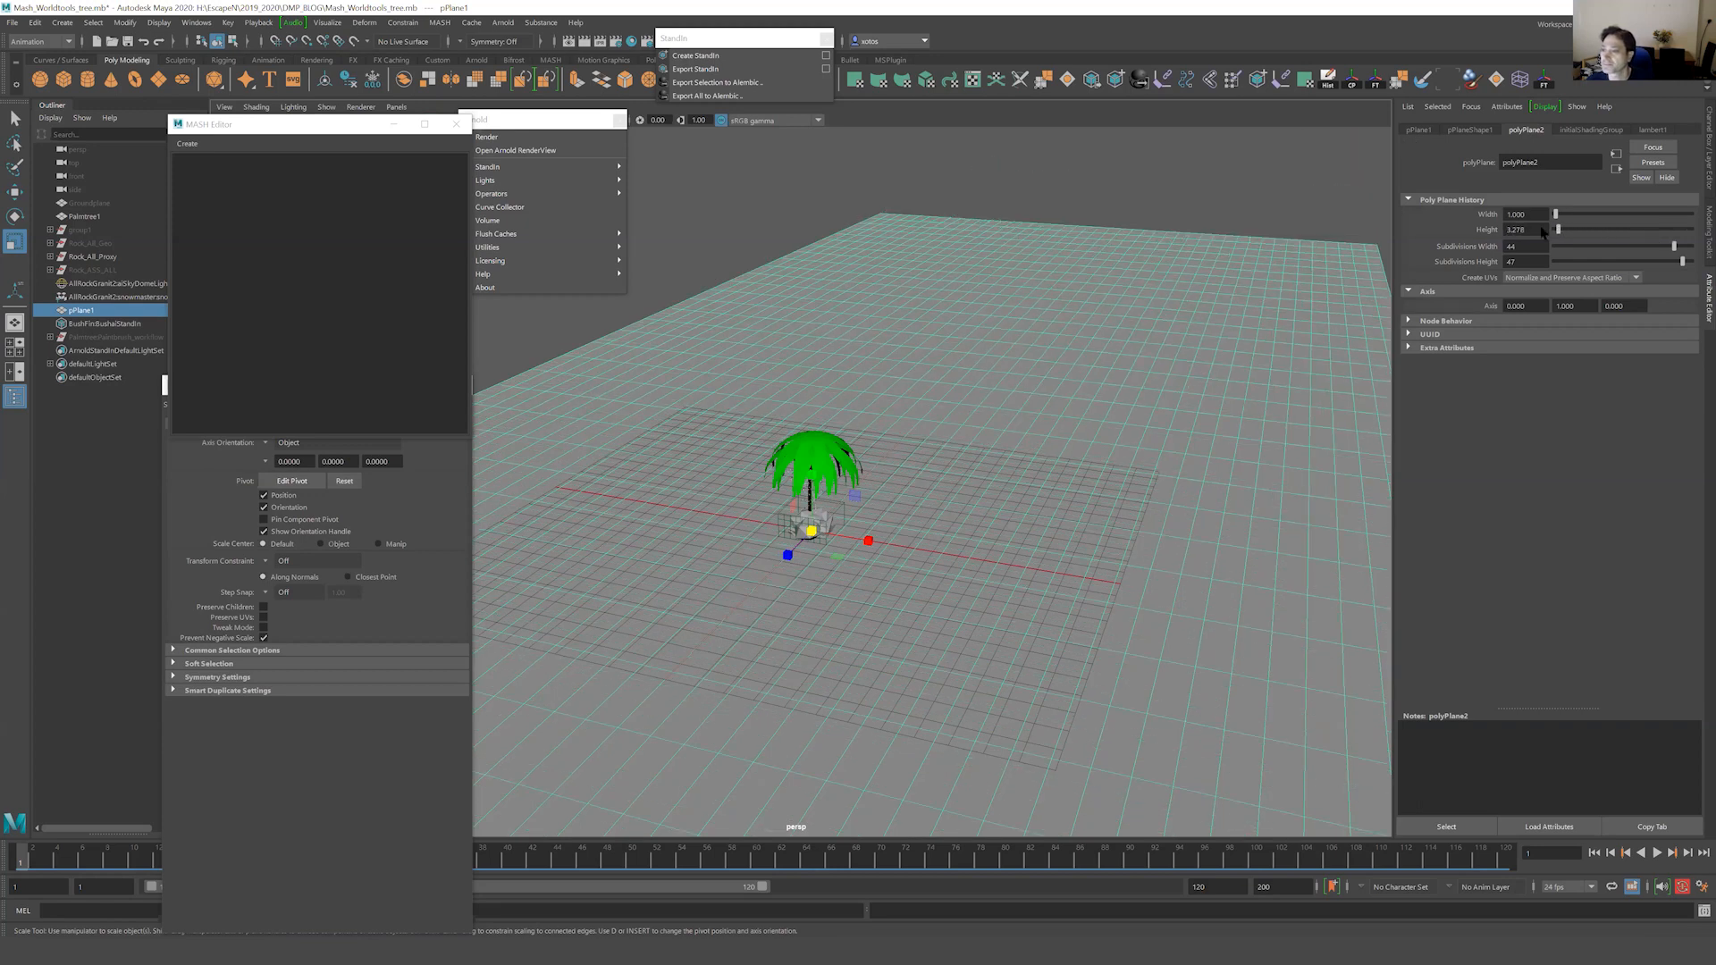
pyautogui.click(1327, 78)
# Hide the bush stand-in overlapping the palm and rock.
pyautogui.keyDown('alt'); pyautogui.moveTo(1003, 411); pyautogui.dragTo(1041, 408); pyautogui.keyUp('alt')
pyautogui.keyDown('alt'); pyautogui.moveTo(1040, 407); pyautogui.dragTo(1046, 377, button='middle'); pyautogui.keyUp('alt')
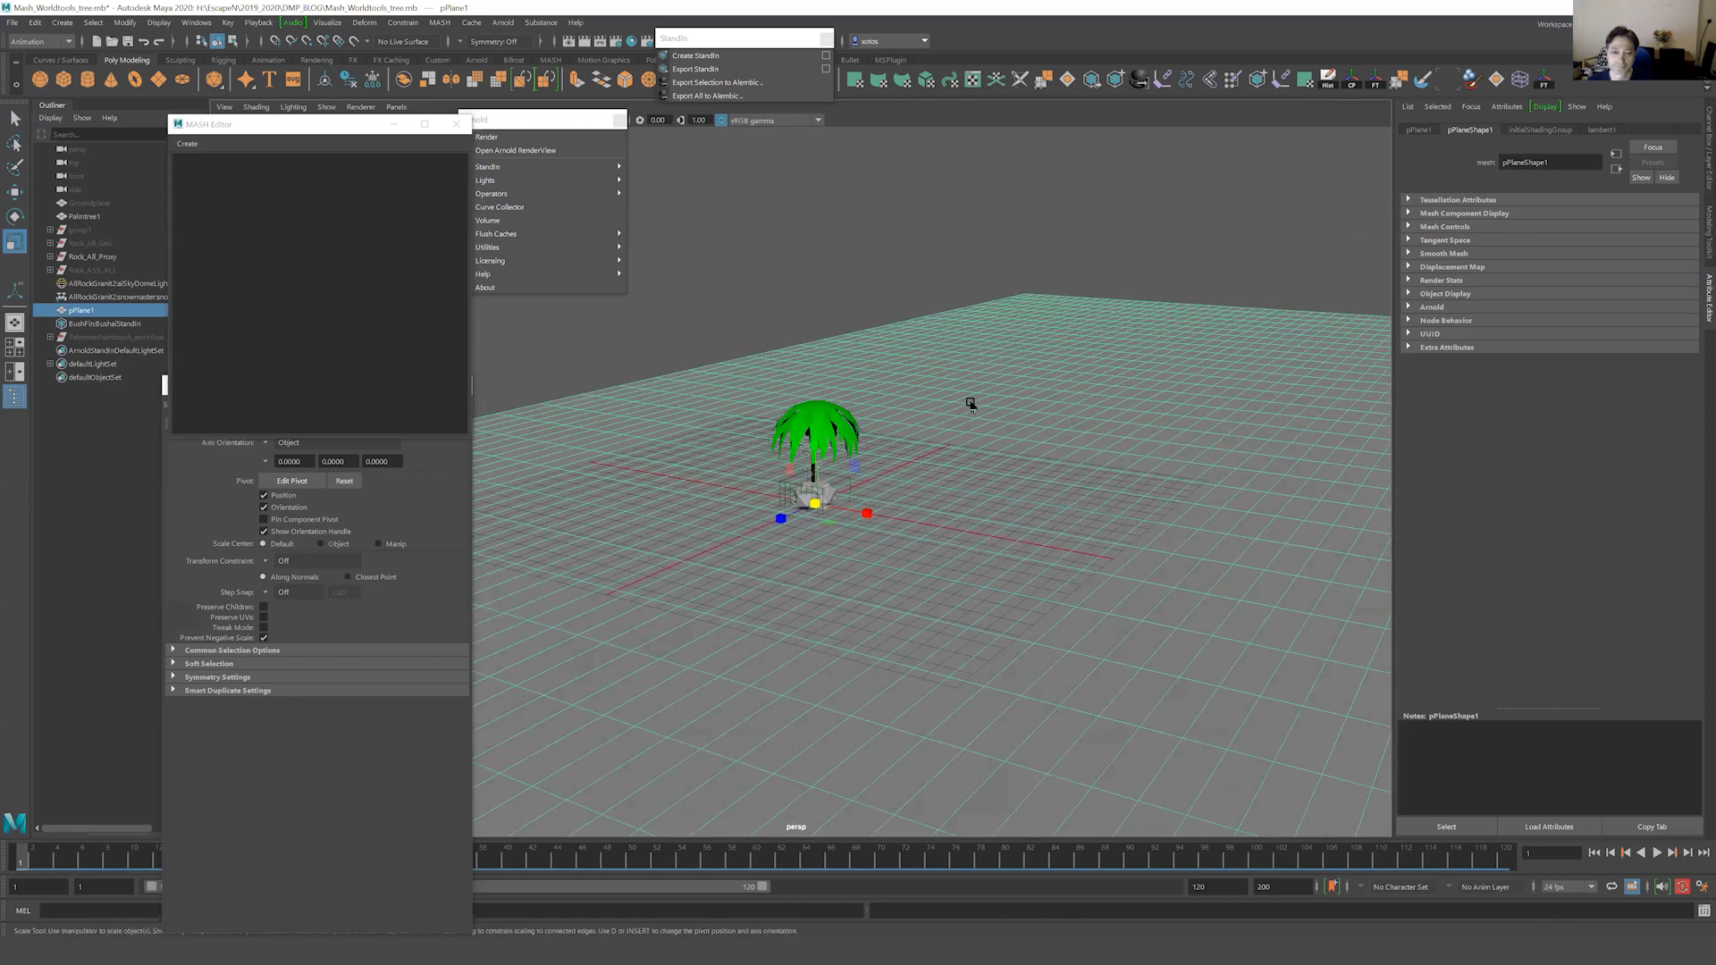
pyautogui.keyDown('alt'); pyautogui.moveTo(877, 420); pyautogui.dragTo(881, 438); pyautogui.keyUp('alt')
pyautogui.click(847, 482)
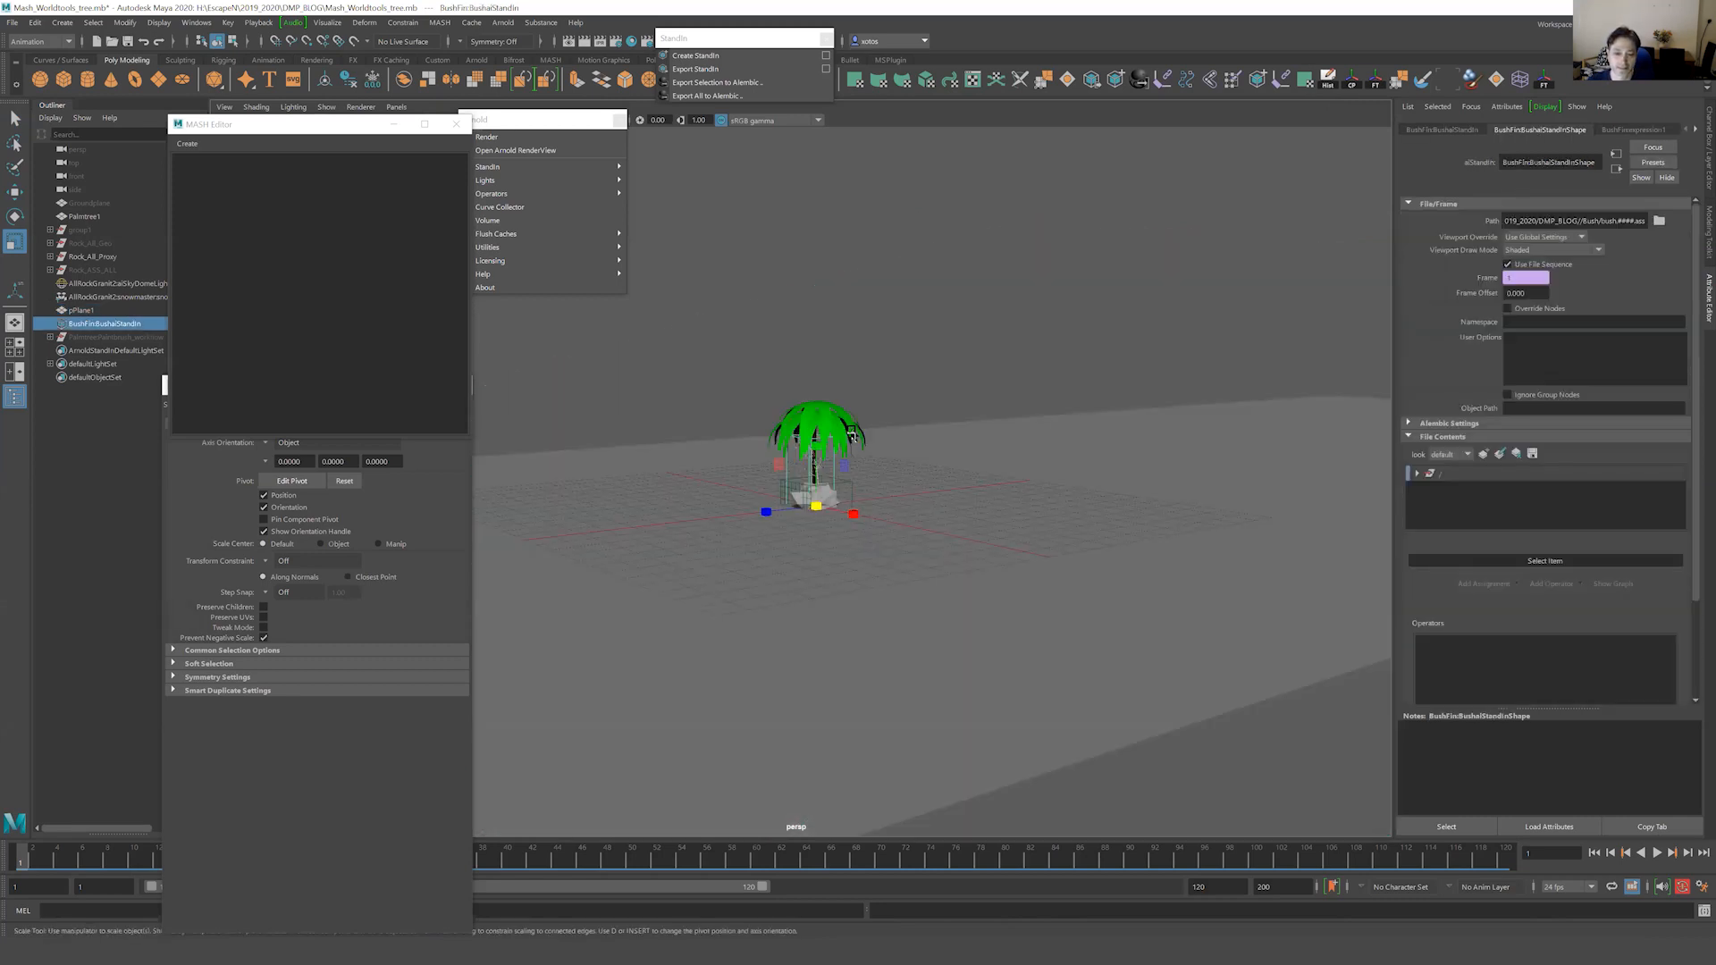
pyautogui.hotkey('ctrl', 'h')
# Create a MASH network from the palm tree mesh.
pyautogui.click(859, 435)
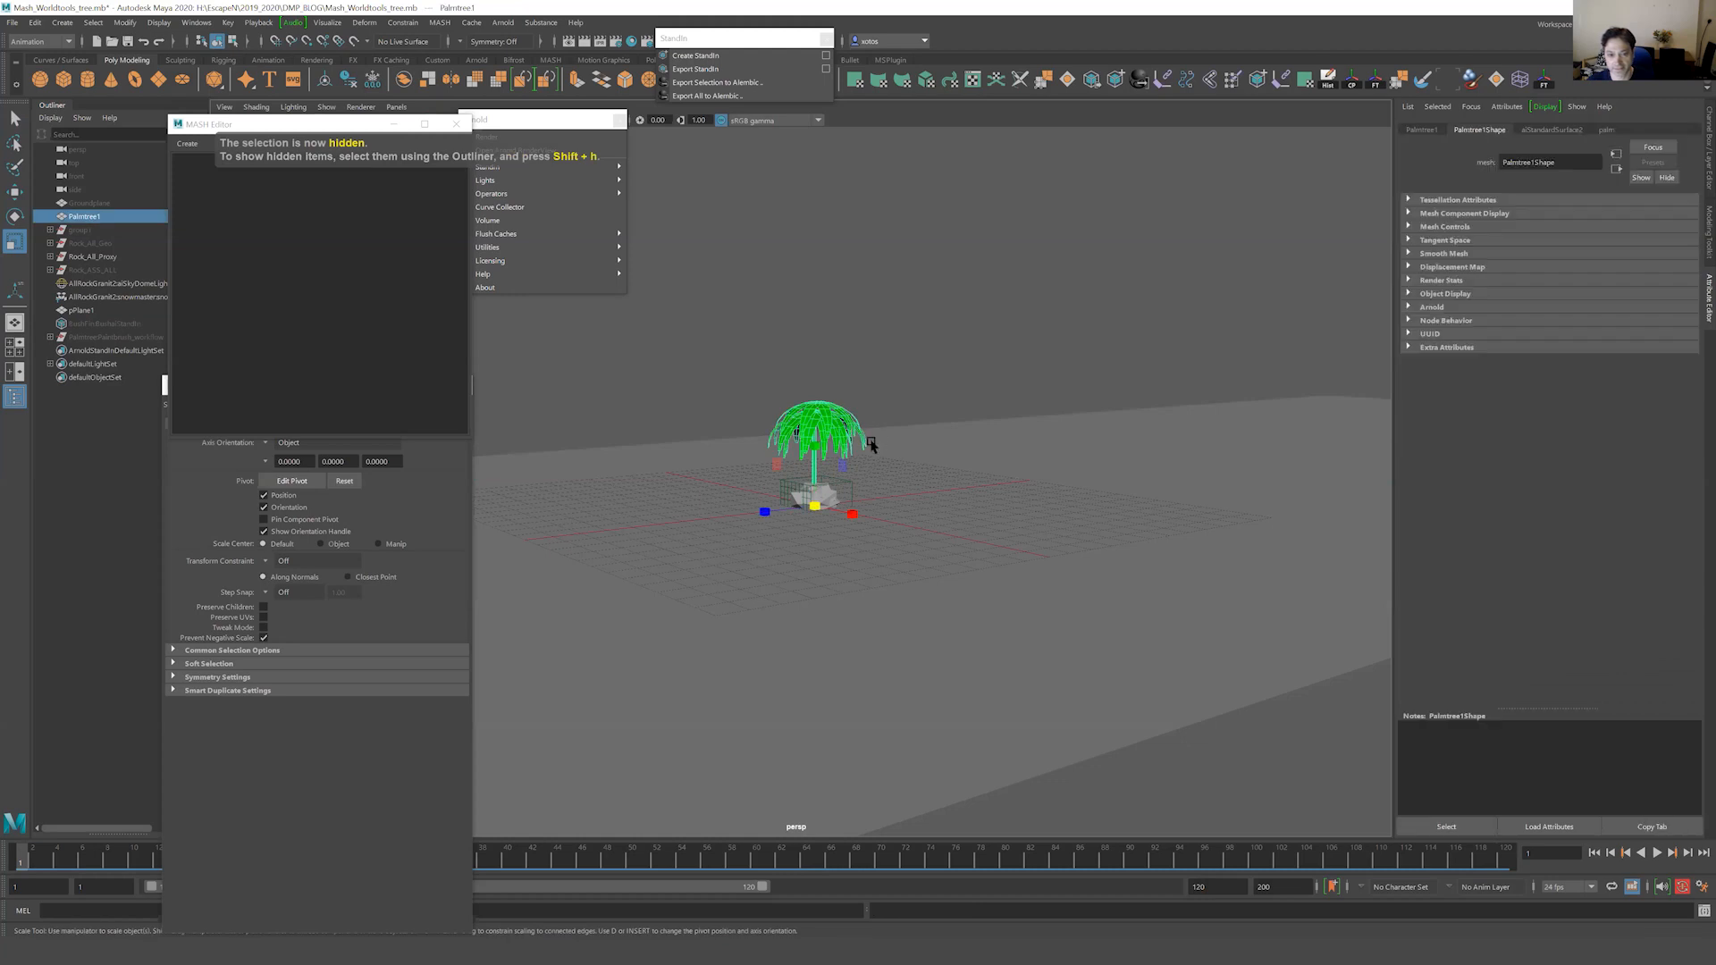
pyautogui.keyDown('alt'); pyautogui.moveTo(880, 430); pyautogui.dragTo(908, 383); pyautogui.keyUp('alt')
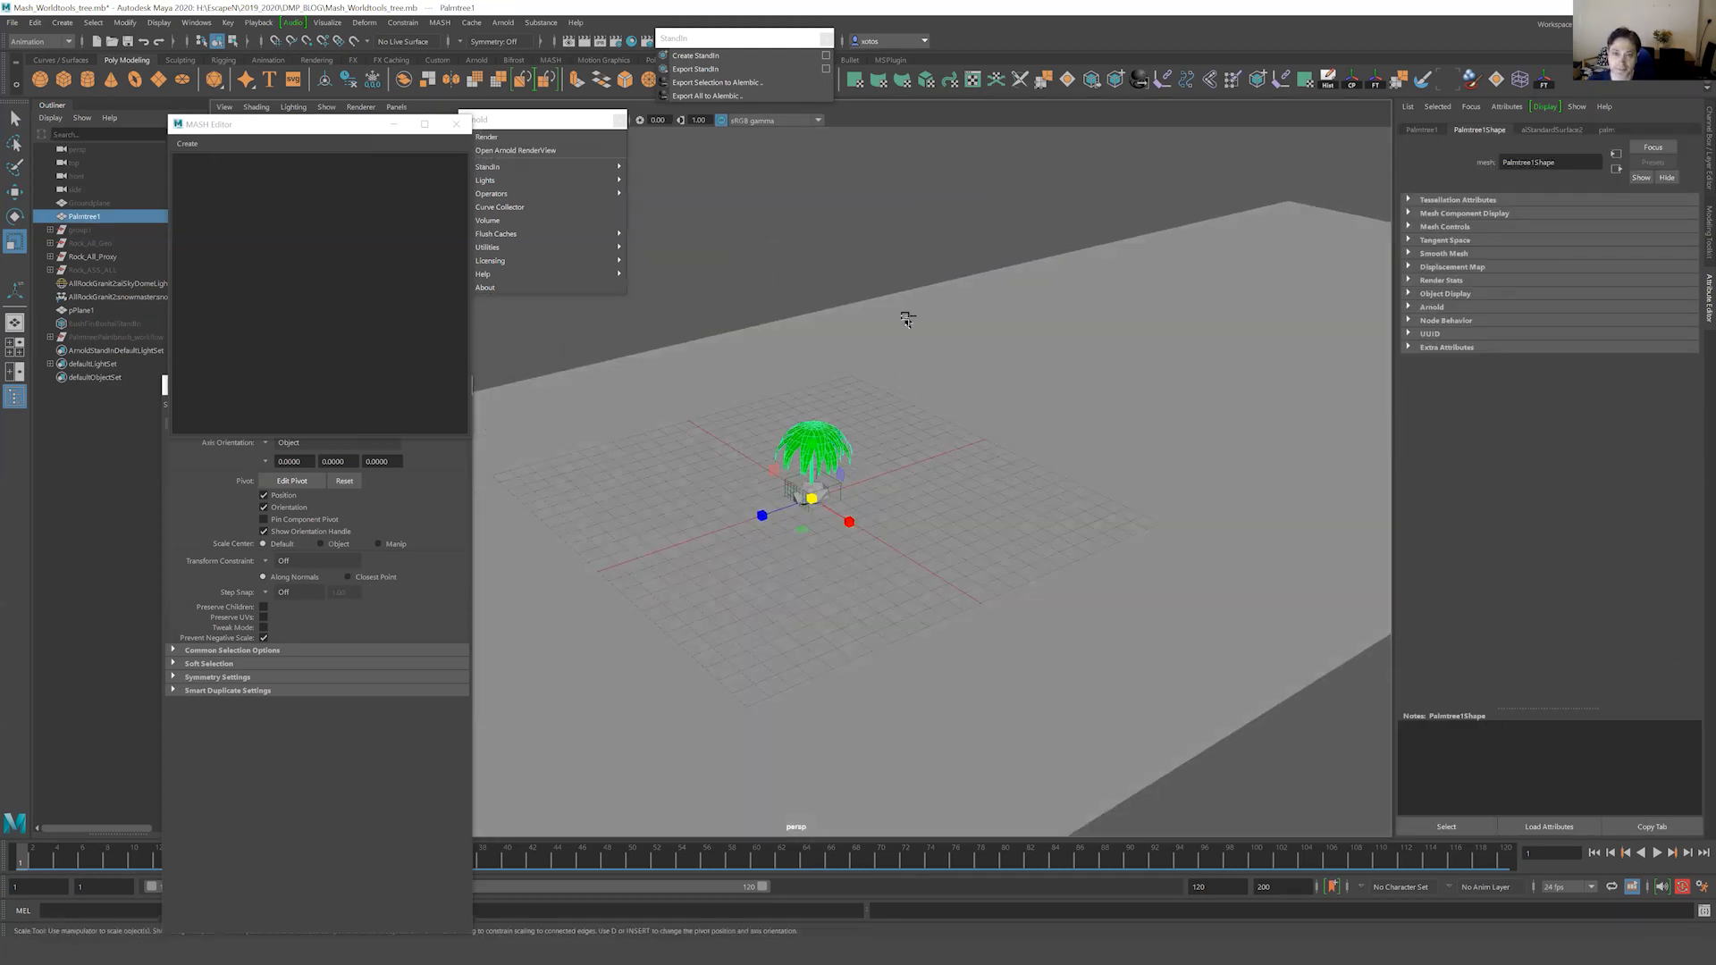
pyautogui.click(187, 142)
pyautogui.click(225, 157)
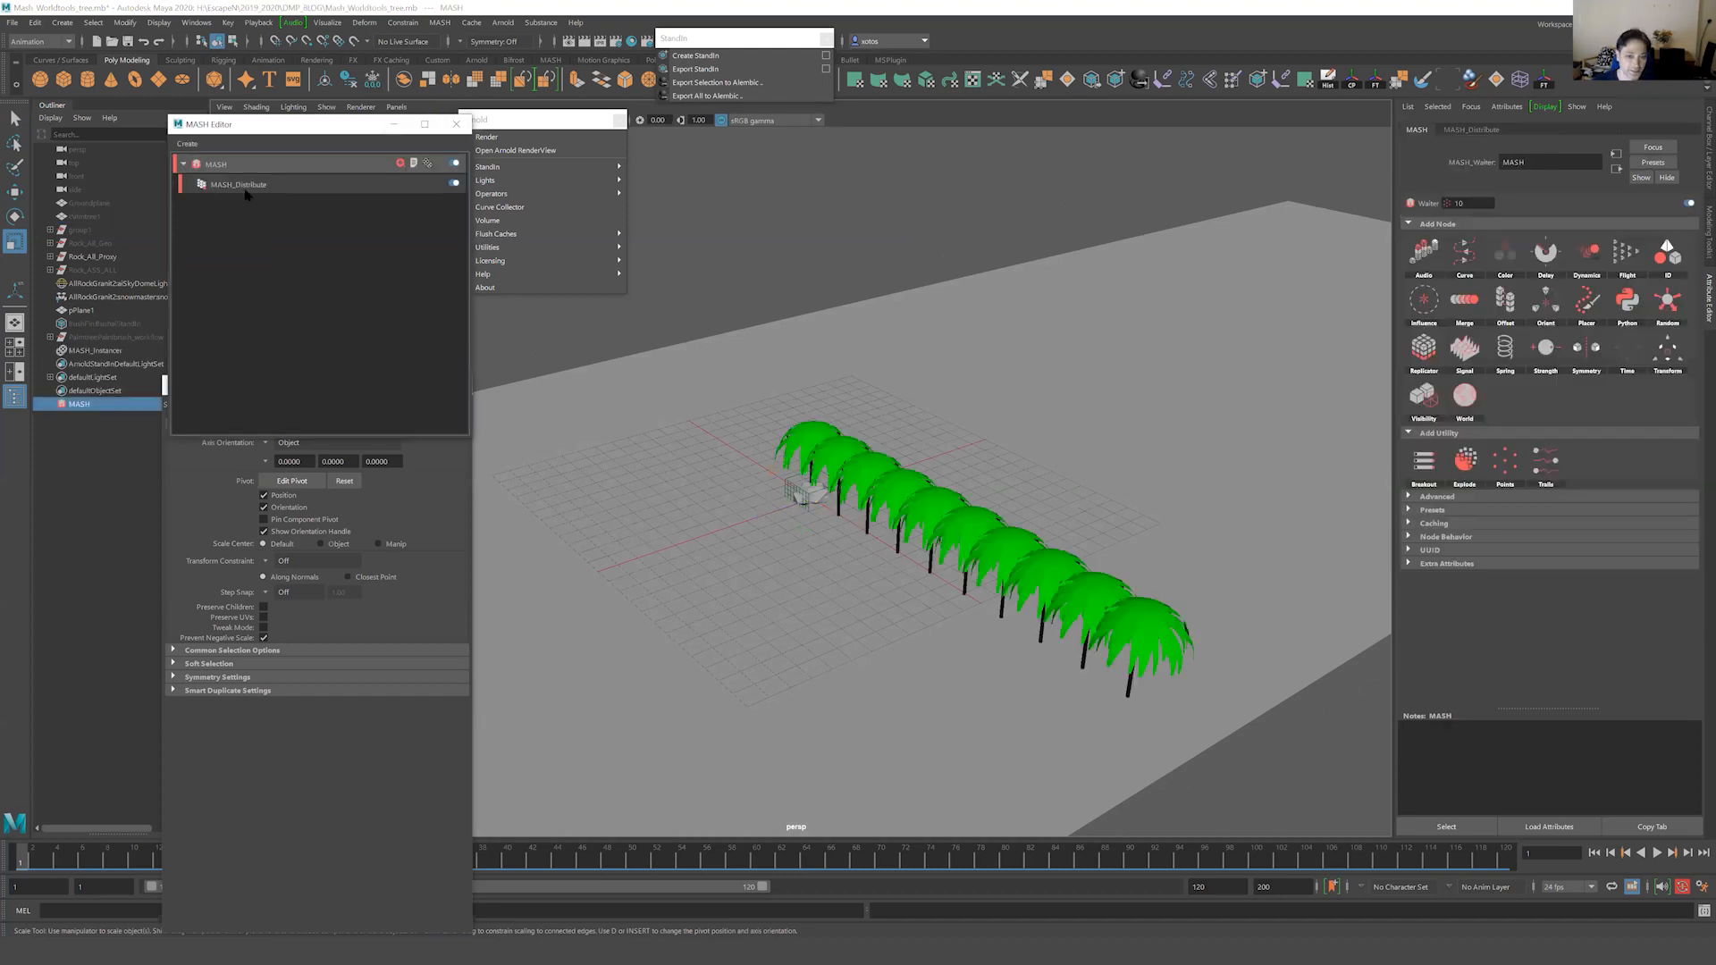
pyautogui.keyDown('alt'); pyautogui.moveTo(811, 383); pyautogui.dragTo(979, 435); pyautogui.keyUp('alt')
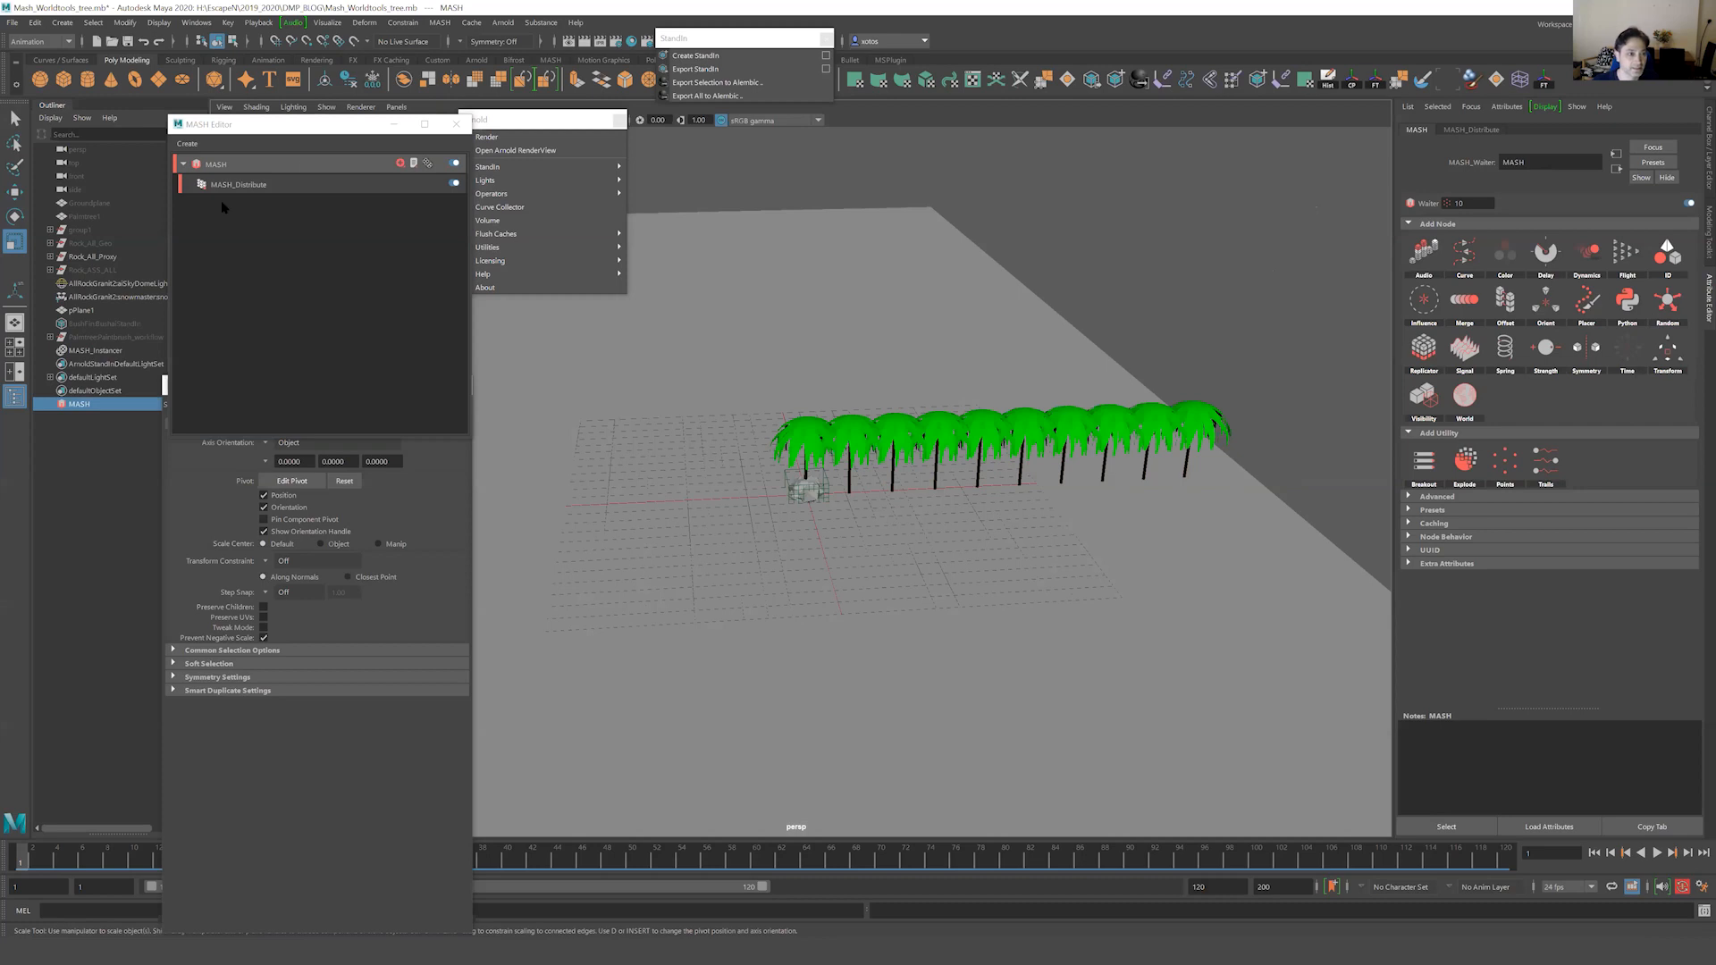
# Add a World node to the MASH network and set its Cluster Mode to Terrestrial Ecosystem.
pyautogui.click(400, 163)
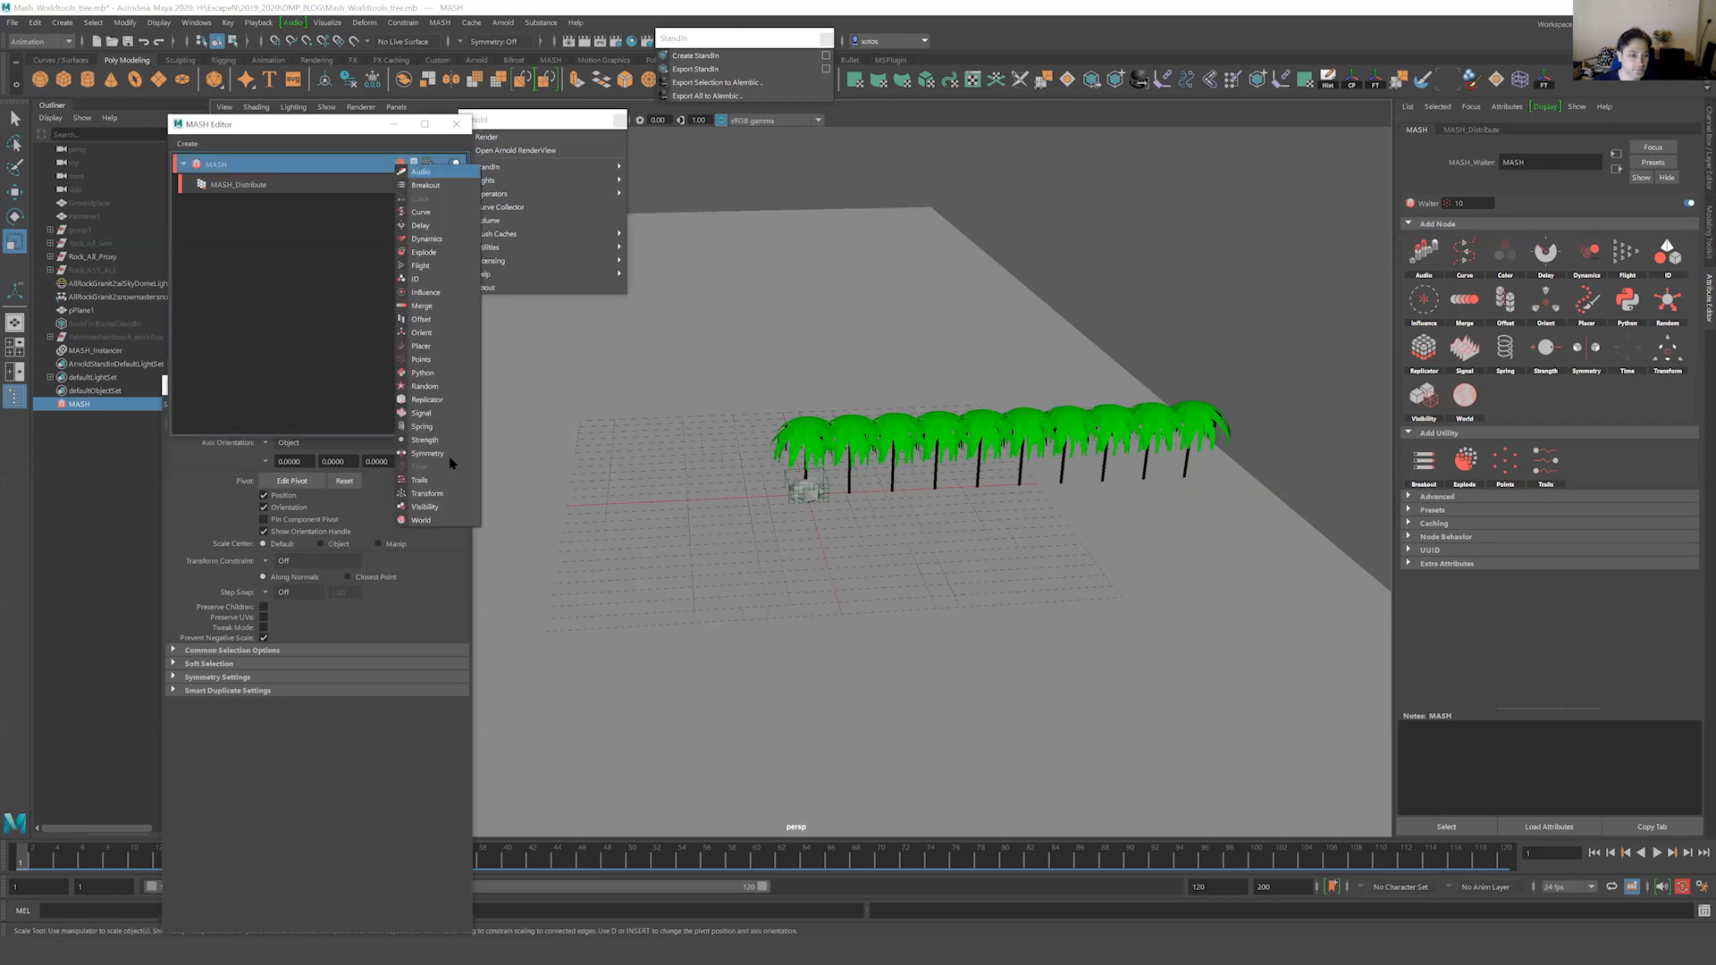
pyautogui.click(424, 520)
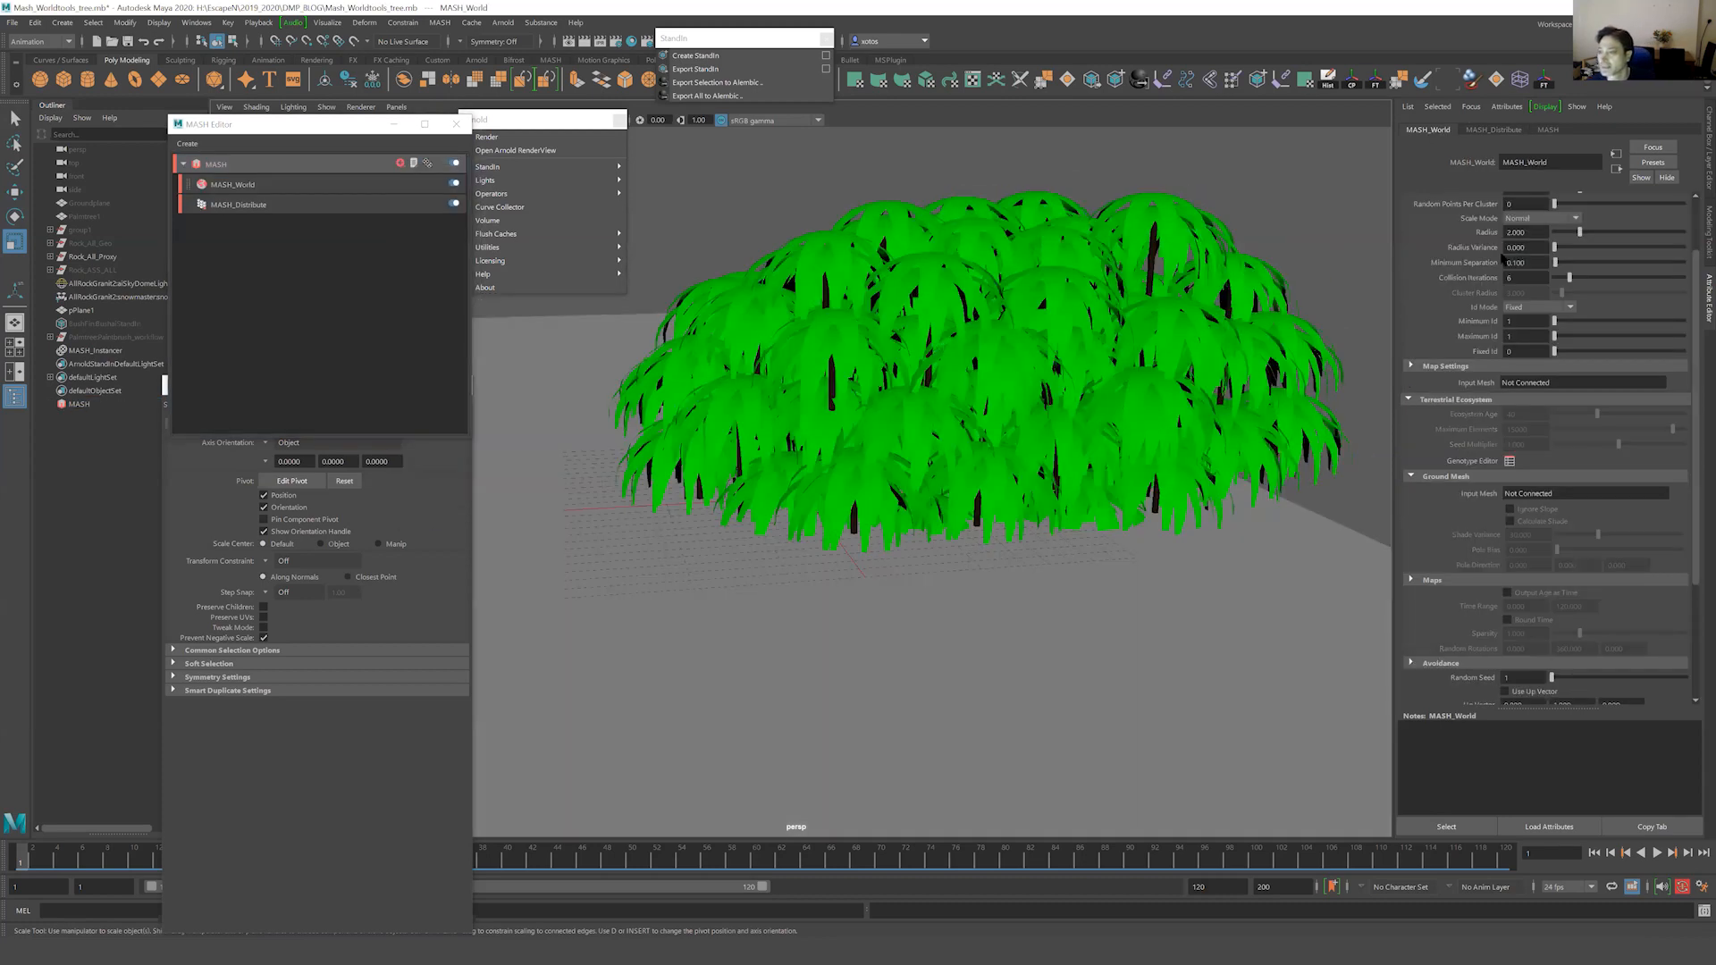
pyautogui.scroll(2, 1524, 243)
pyautogui.click(1539, 223)
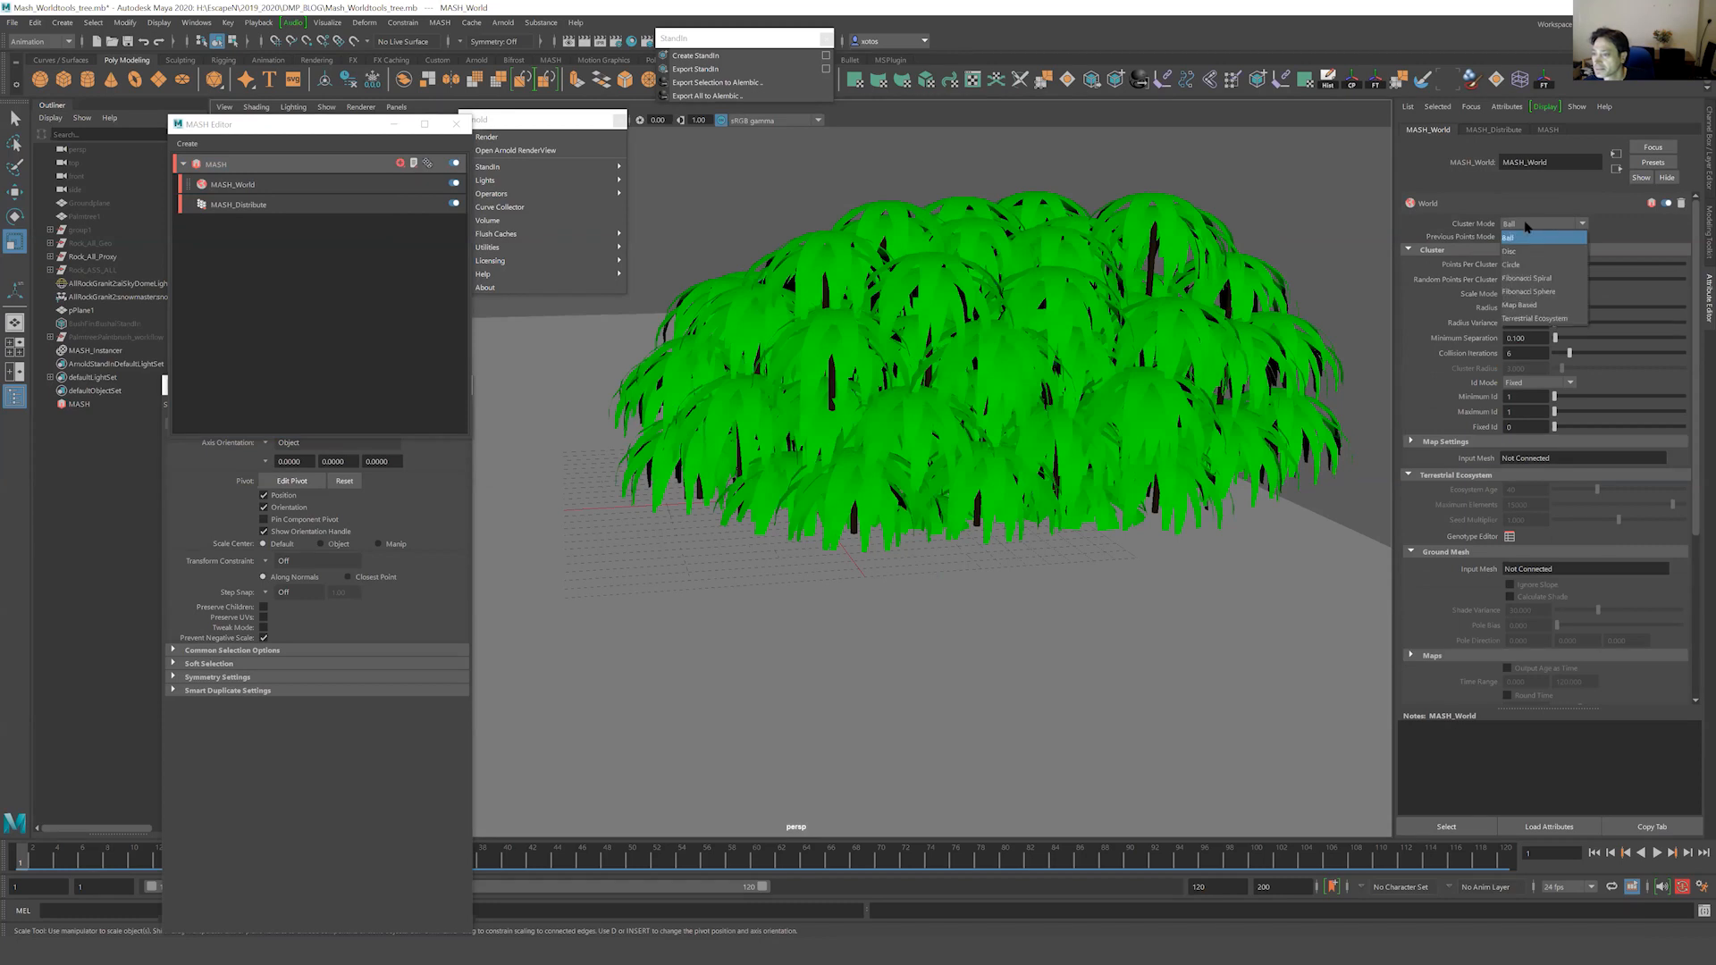
pyautogui.click(1537, 317)
pyautogui.keyDown('alt'); pyautogui.moveTo(1209, 340); pyautogui.dragTo(1251, 384); pyautogui.keyUp('alt')
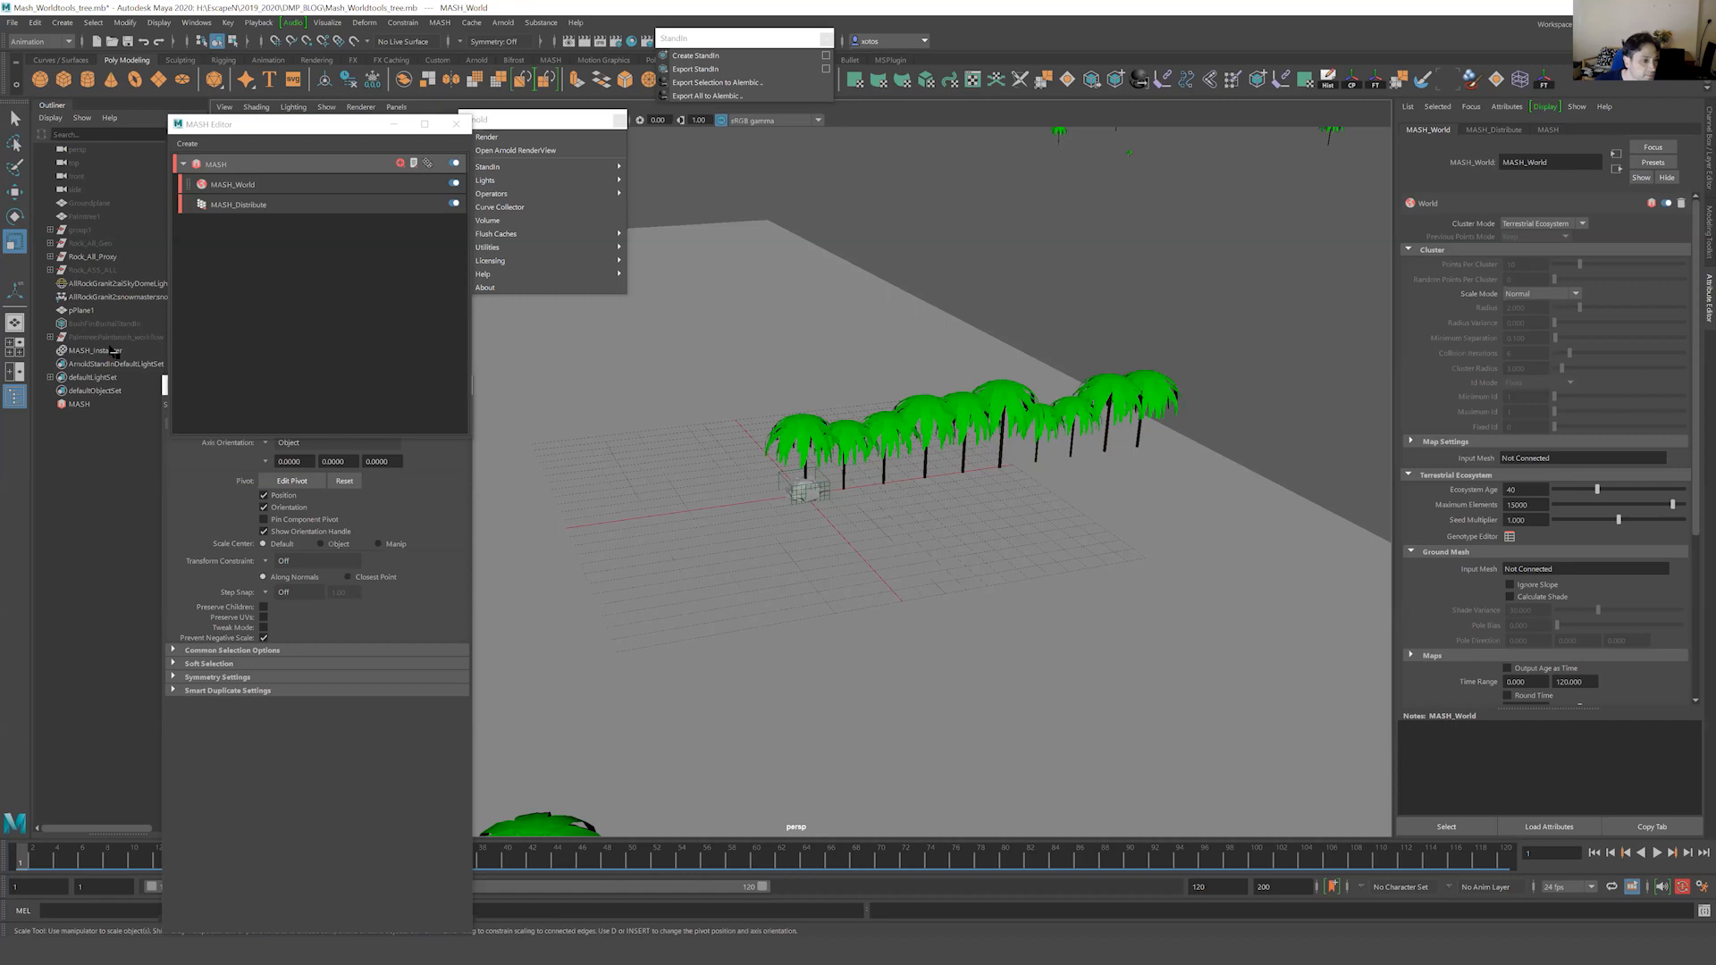
# Connect pPlane1 as the Input Mesh under Ground Mesh of the MASH_World node.
pyautogui.click(589, 329)
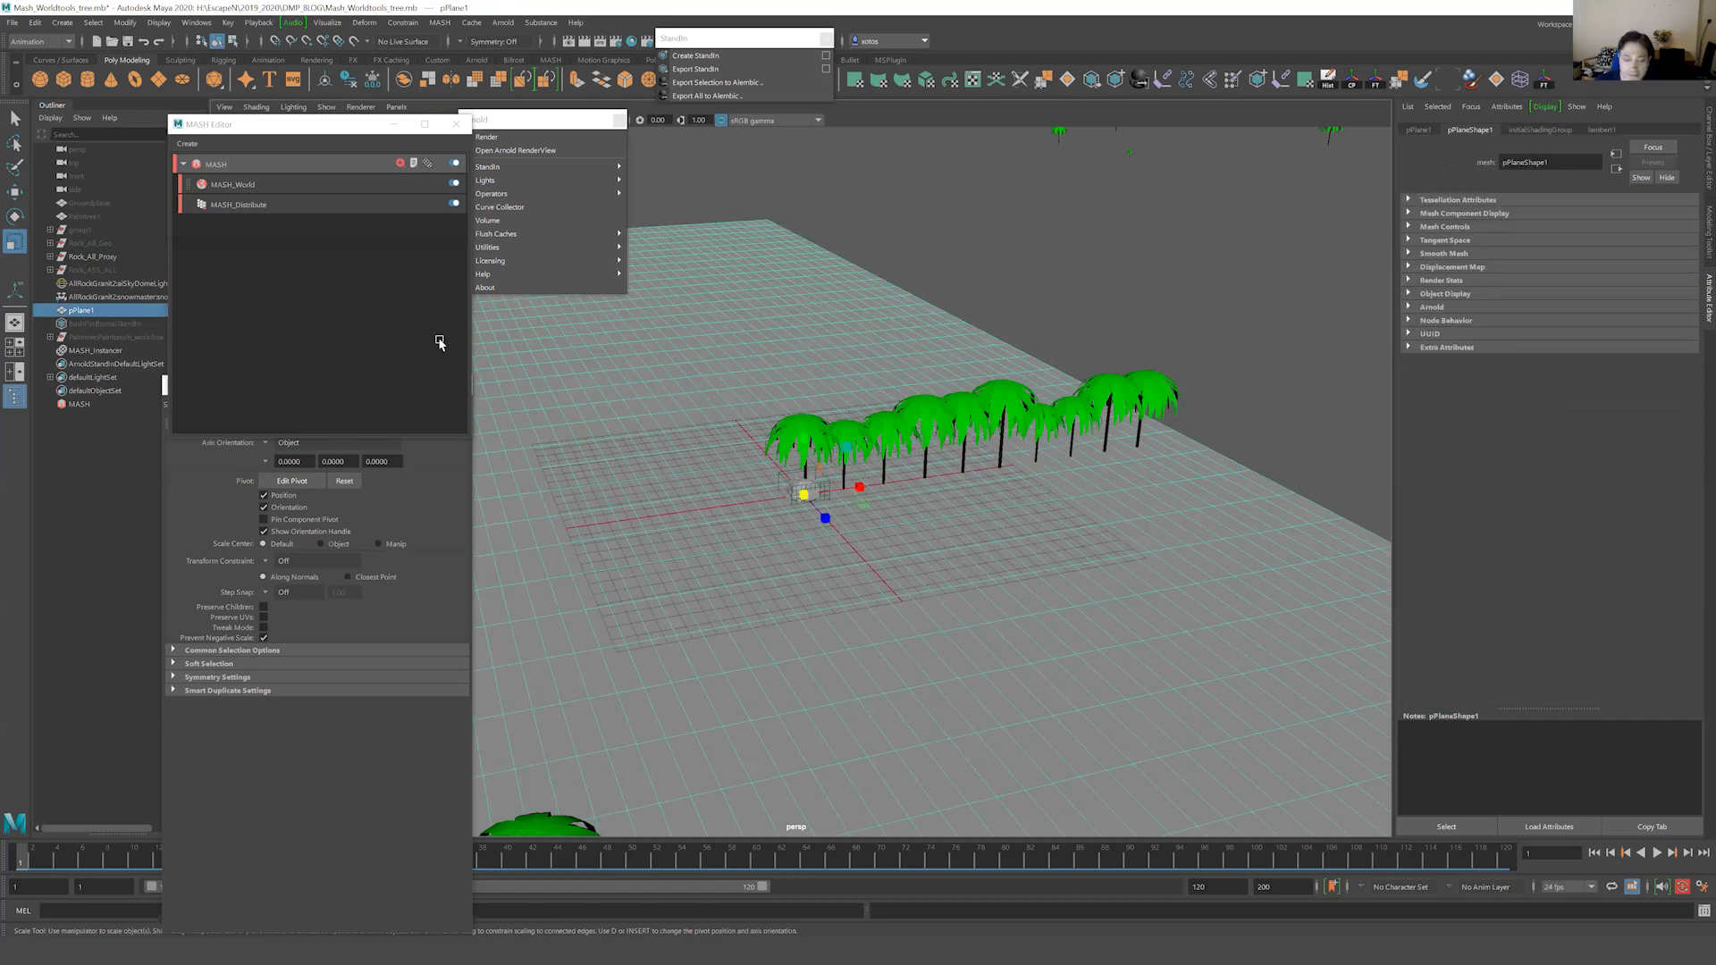
pyautogui.click(78, 404)
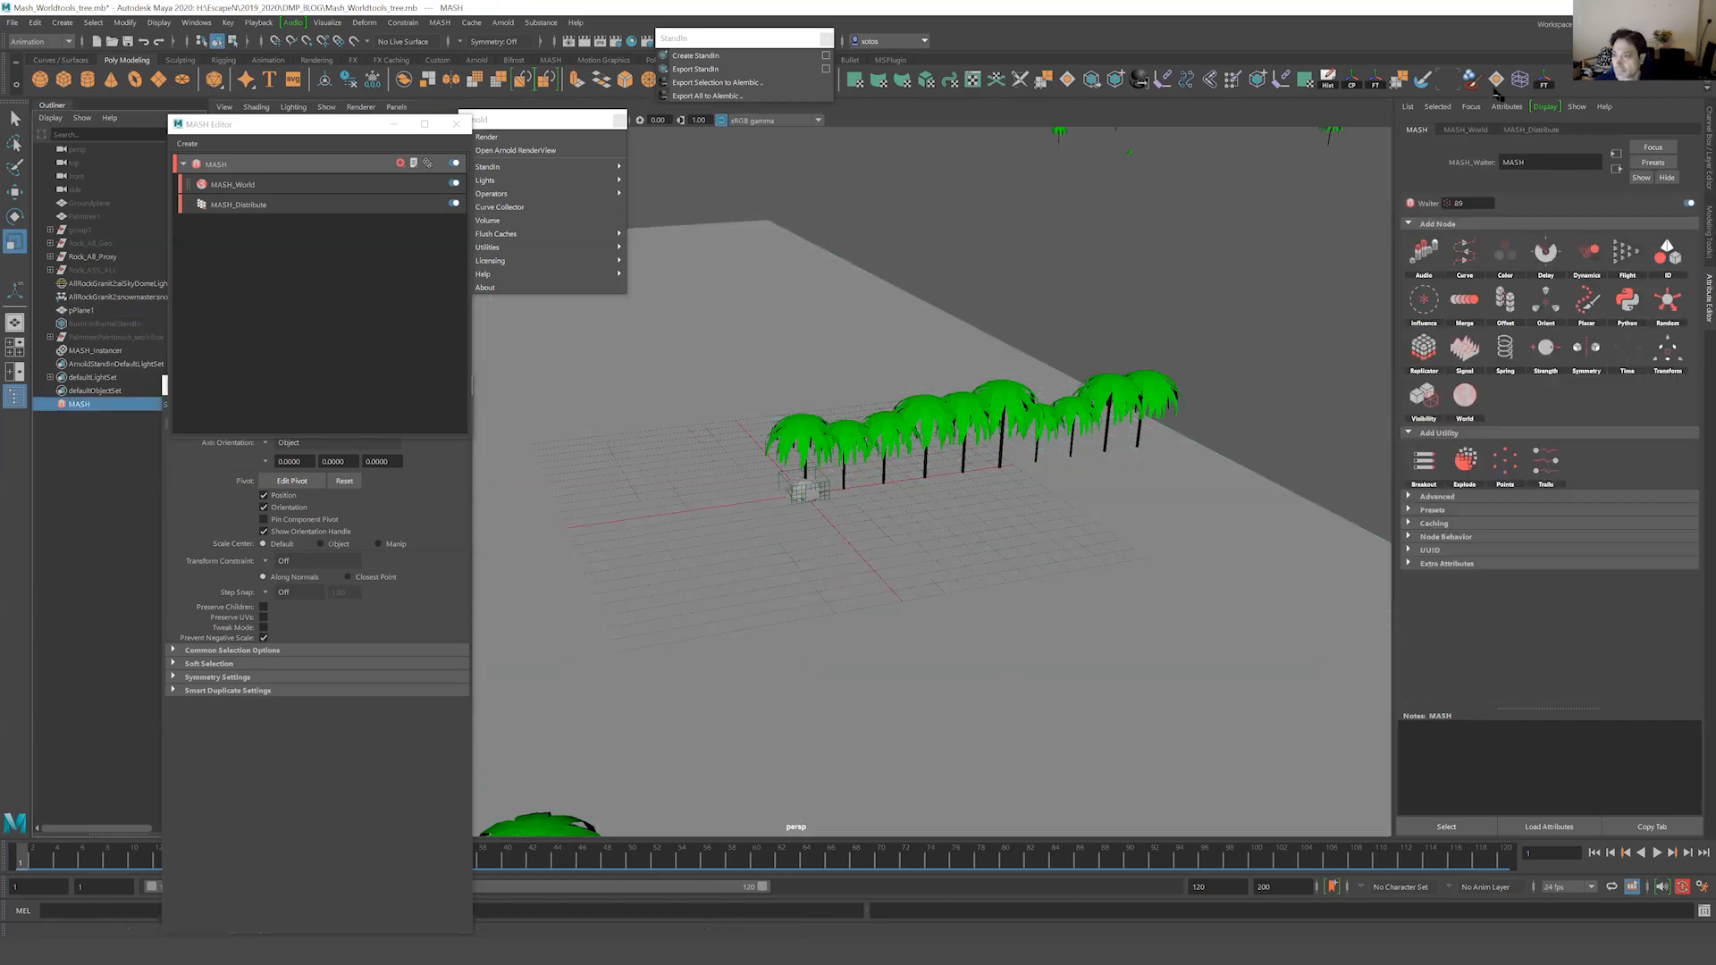
pyautogui.click(1475, 130)
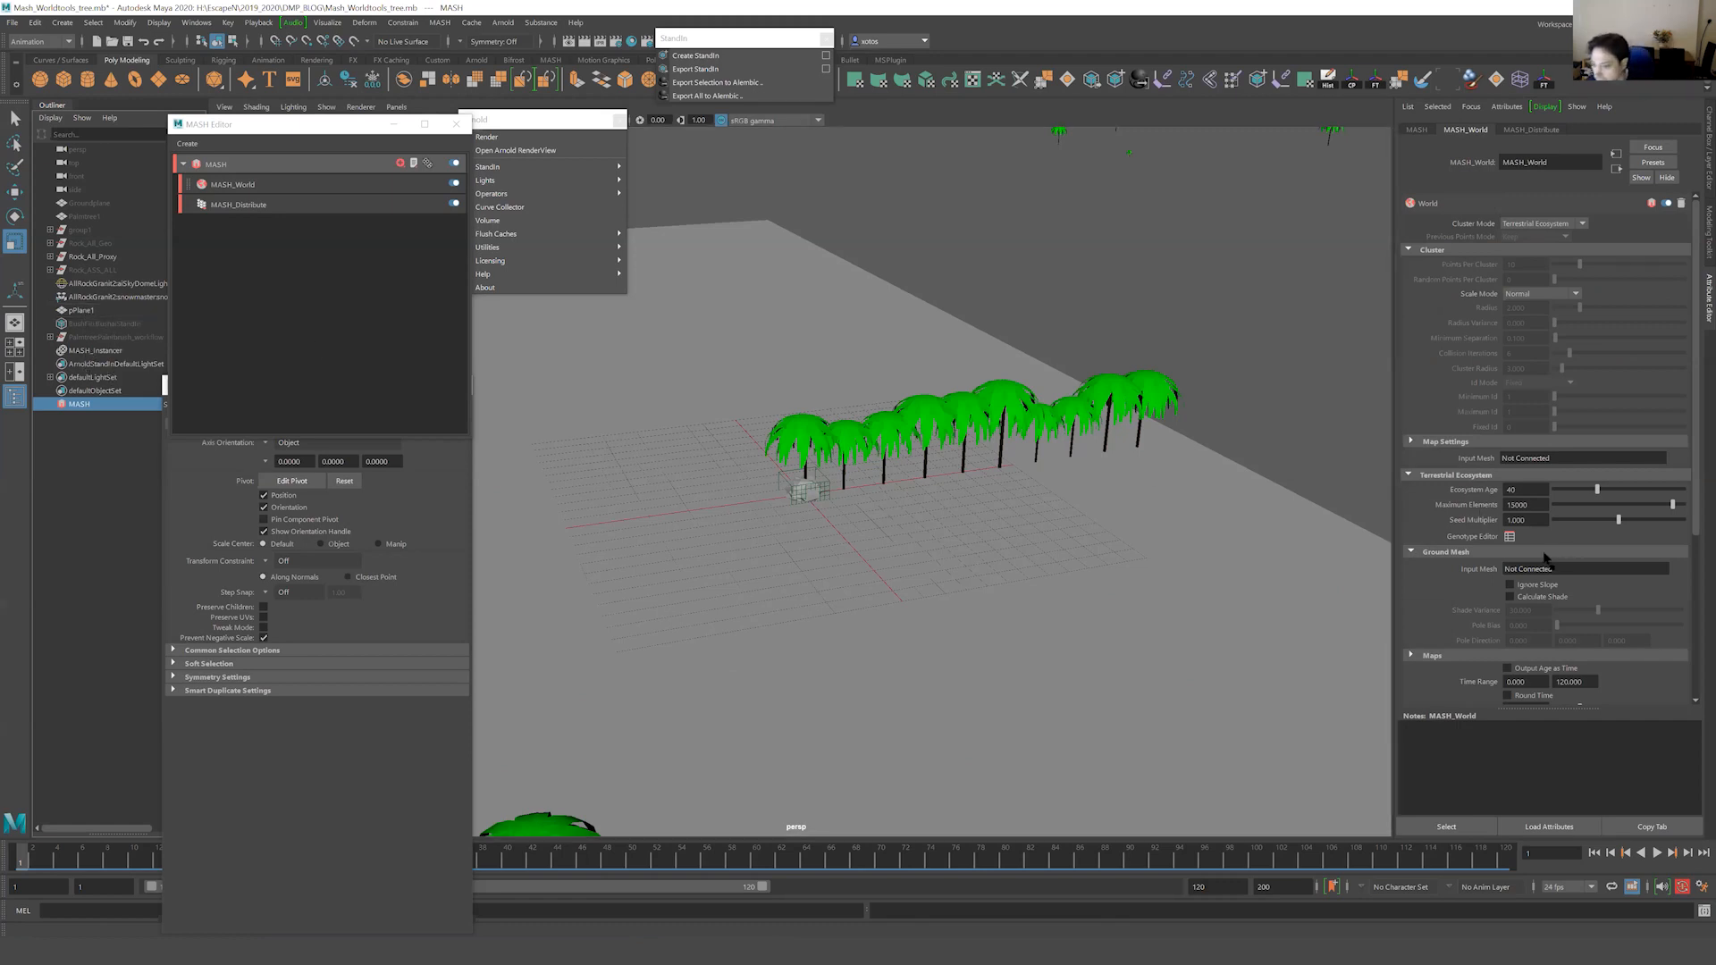
pyautogui.moveTo(1531, 570); pyautogui.dragTo(1531, 568, button='middle')
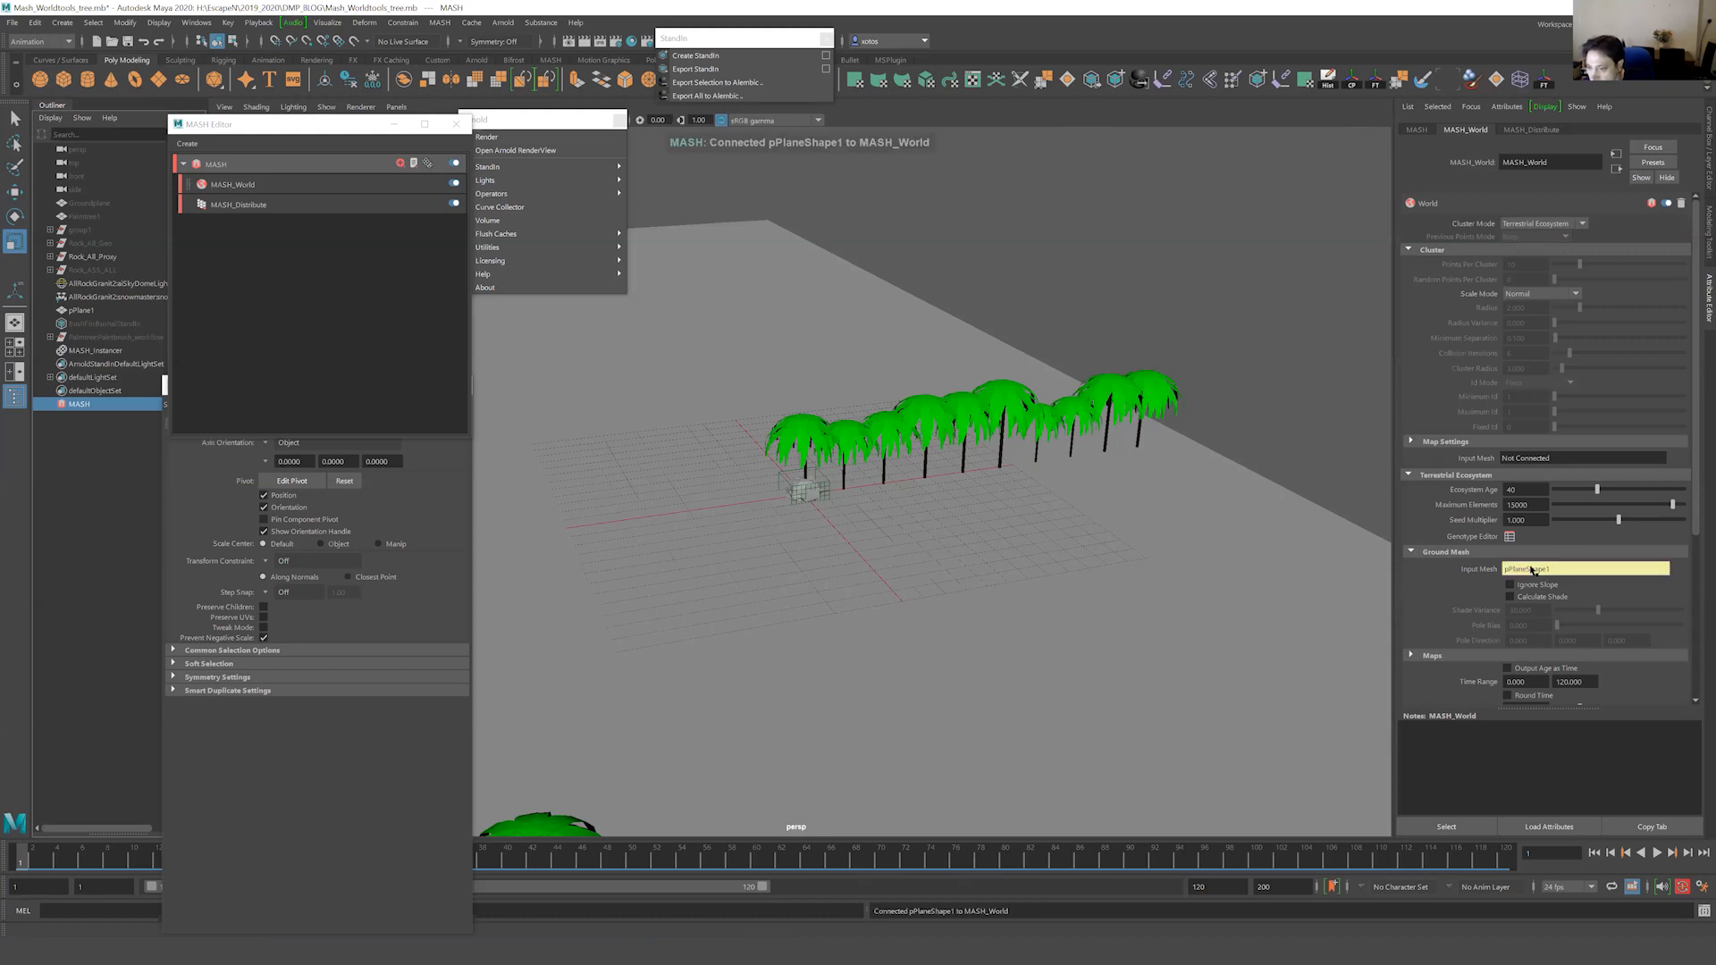
pyautogui.keyDown('alt'); pyautogui.moveTo(1254, 518); pyautogui.dragTo(1345, 483); pyautogui.keyUp('alt')
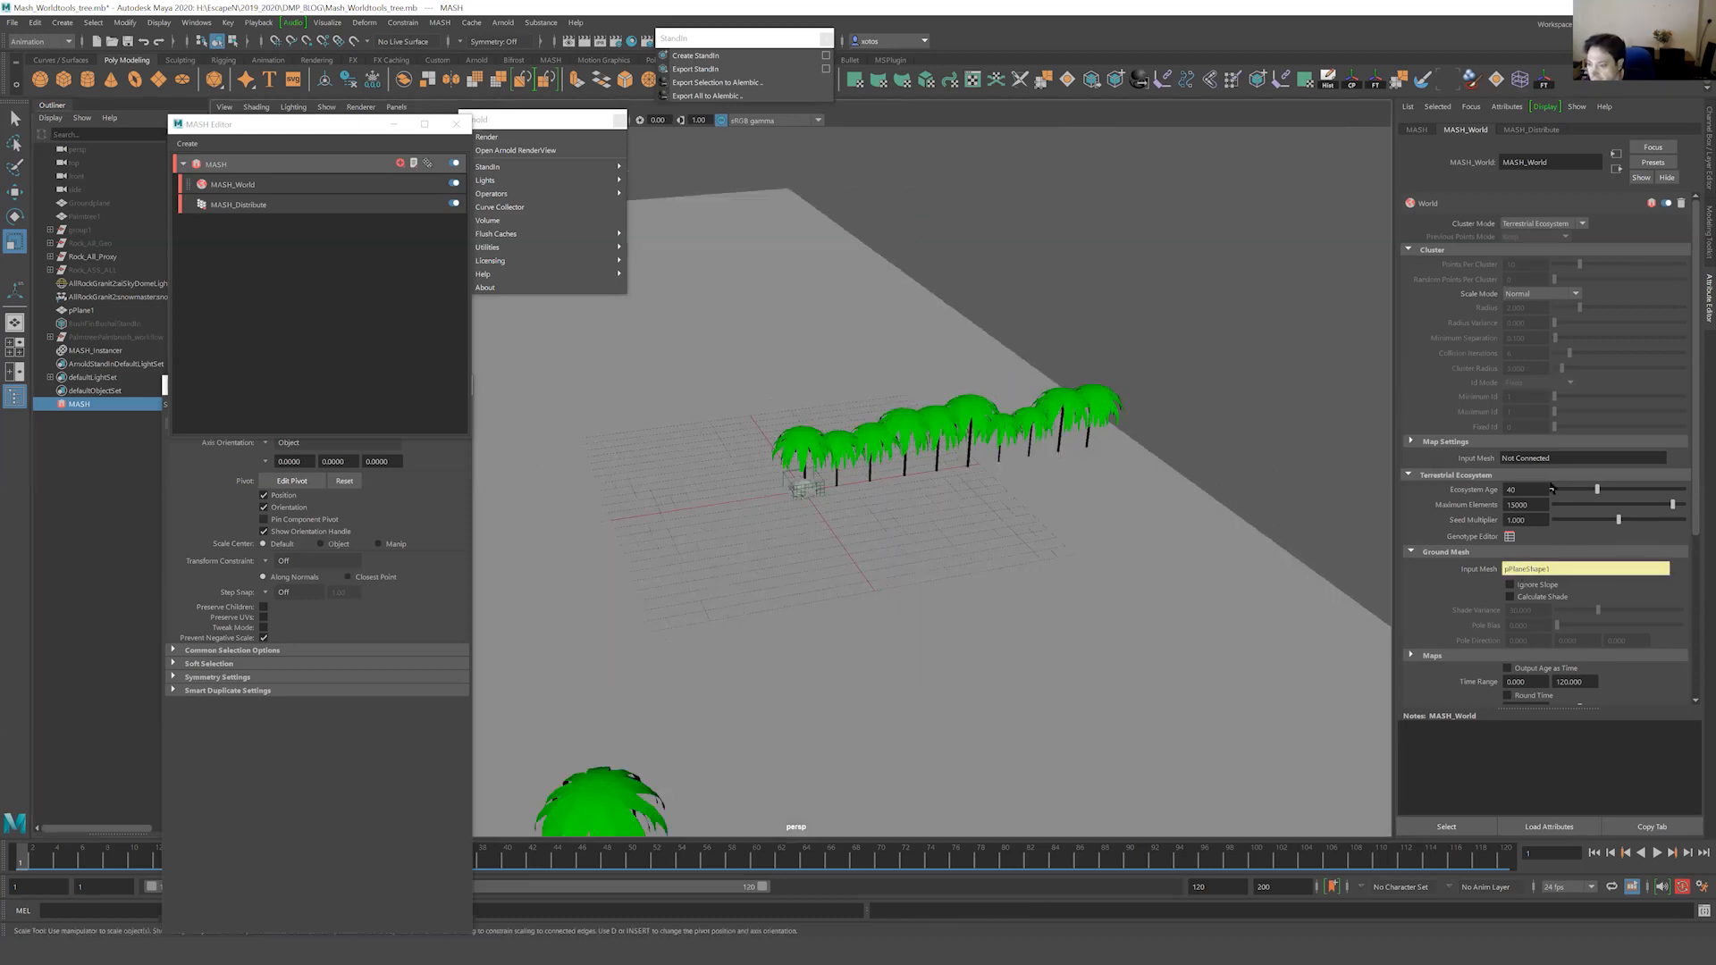
# Scale pPlane1 wider across its narrow side to form a broad ground area around the palms.
pyautogui.keyDown('alt'); pyautogui.moveTo(1027, 496); pyautogui.dragTo(1015, 496, button='right'); pyautogui.keyUp('alt')
pyautogui.moveTo(1015, 496)
pyautogui.keyDown('alt'); pyautogui.mouseDown()
pyautogui.moveTo(1126, 467)
pyautogui.moveTo(834, 486)
pyautogui.moveTo(1038, 478)
pyautogui.mouseUp(); pyautogui.keyUp('alt')
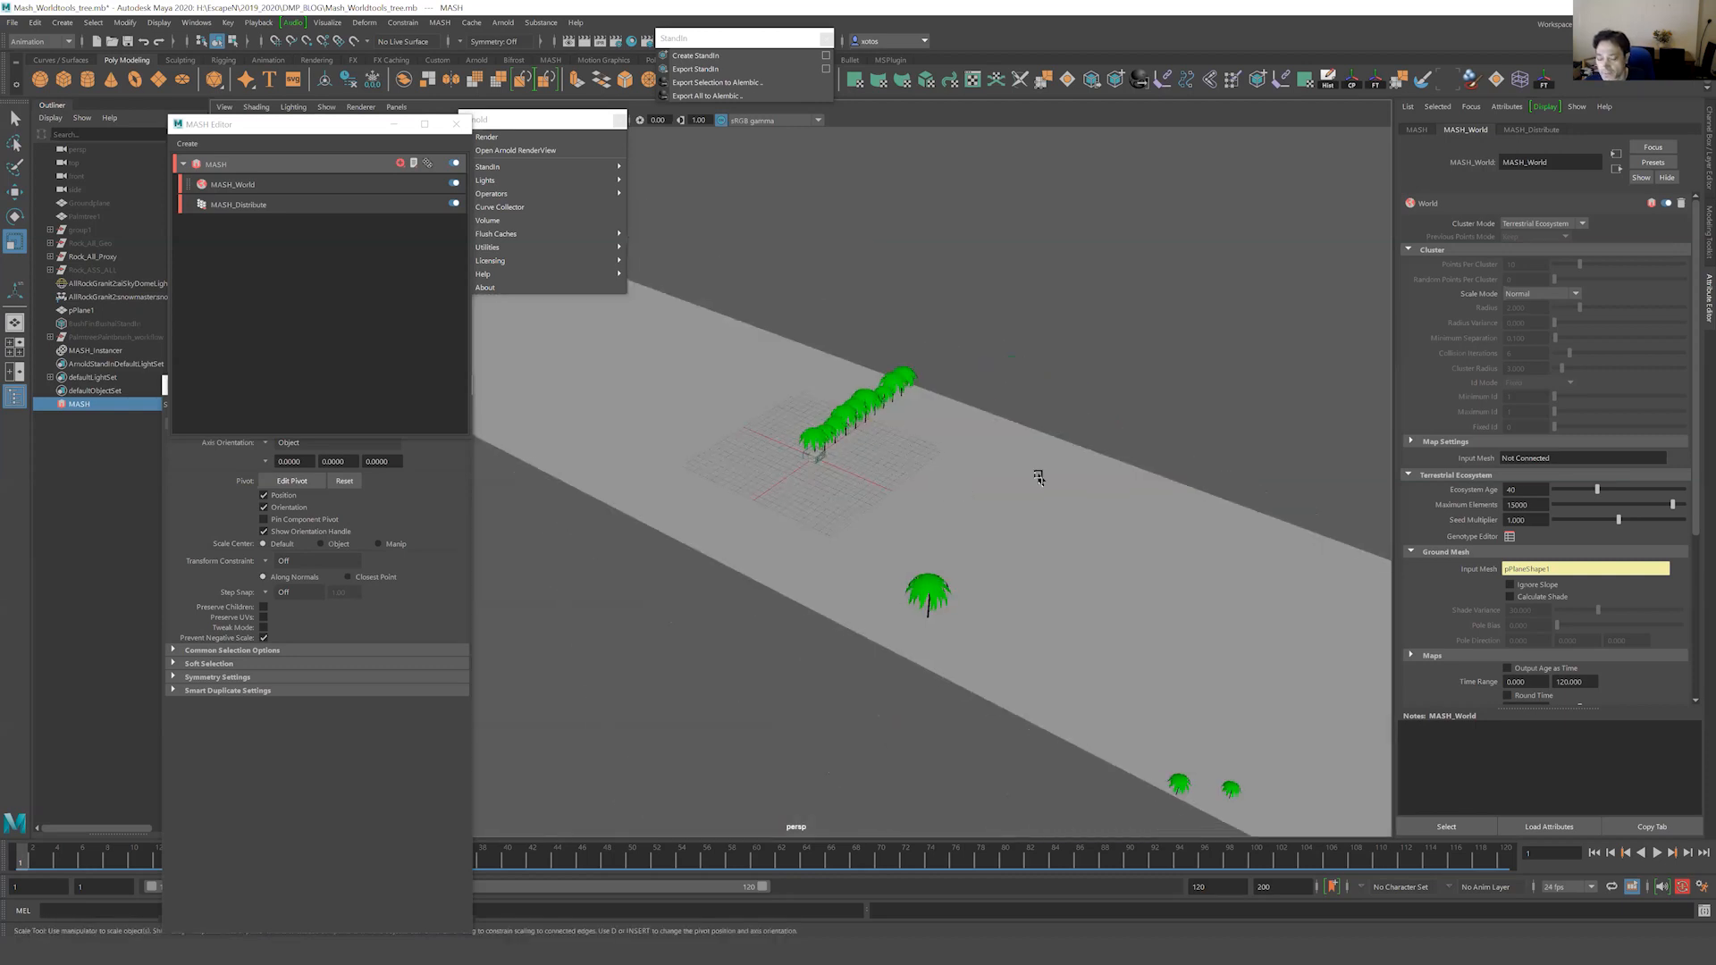
pyautogui.click(965, 479)
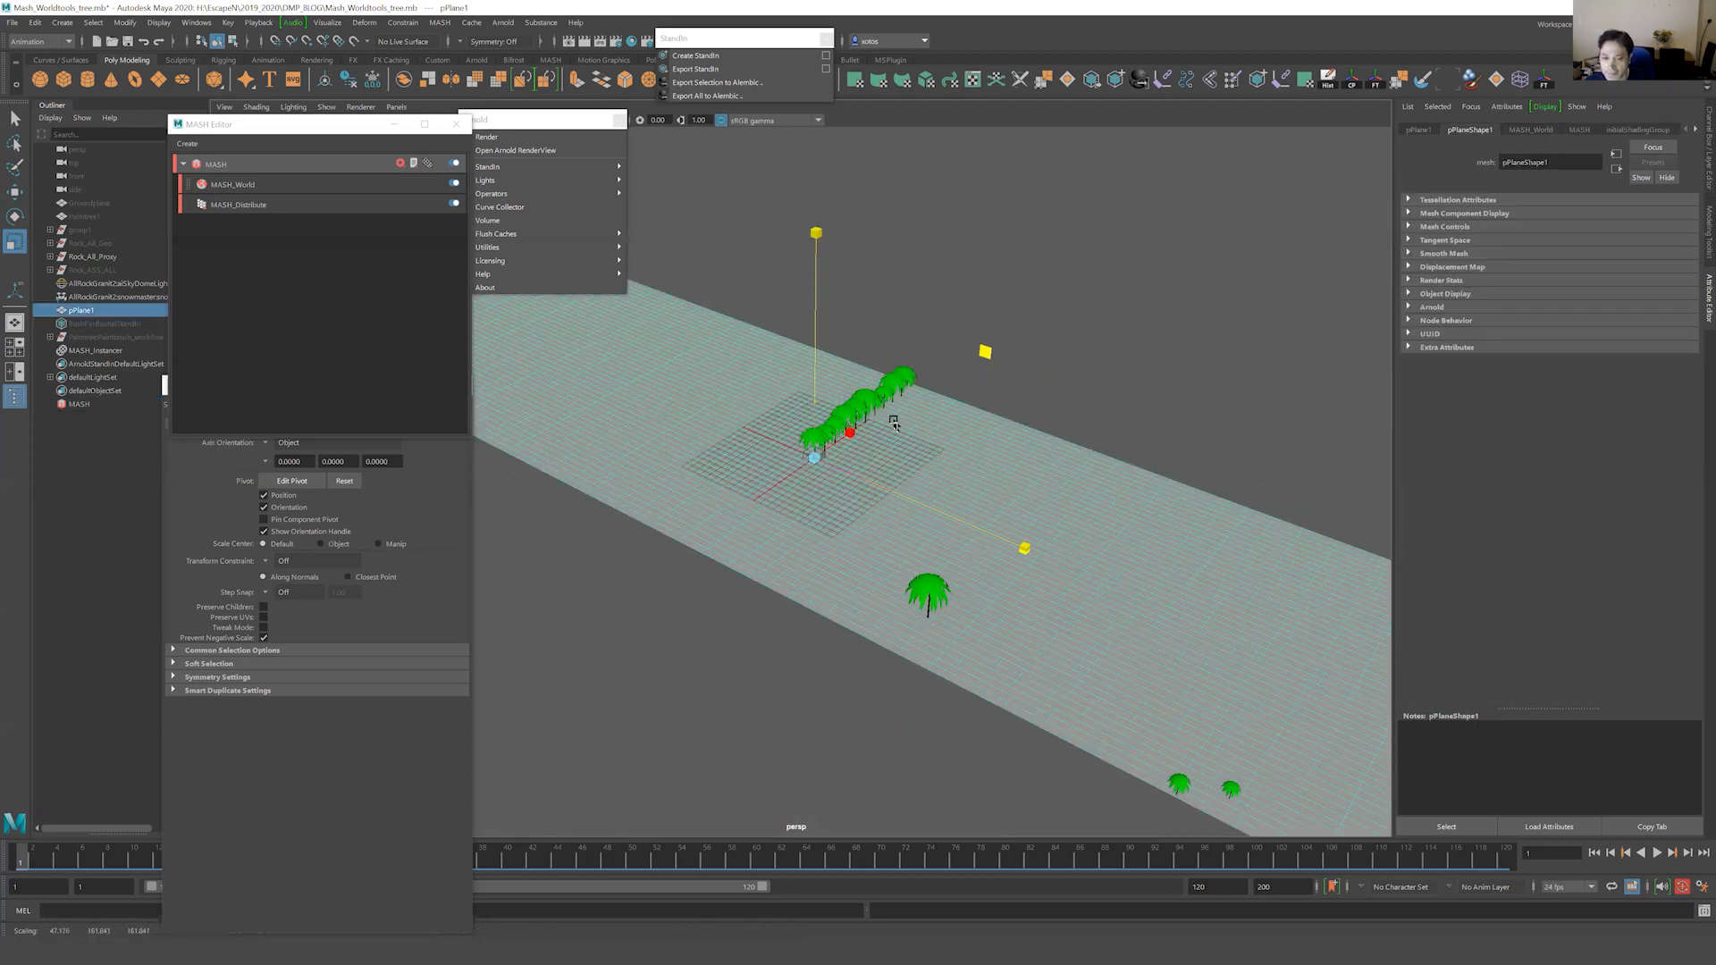
pyautogui.moveTo(894, 421); pyautogui.dragTo(1419, 268)
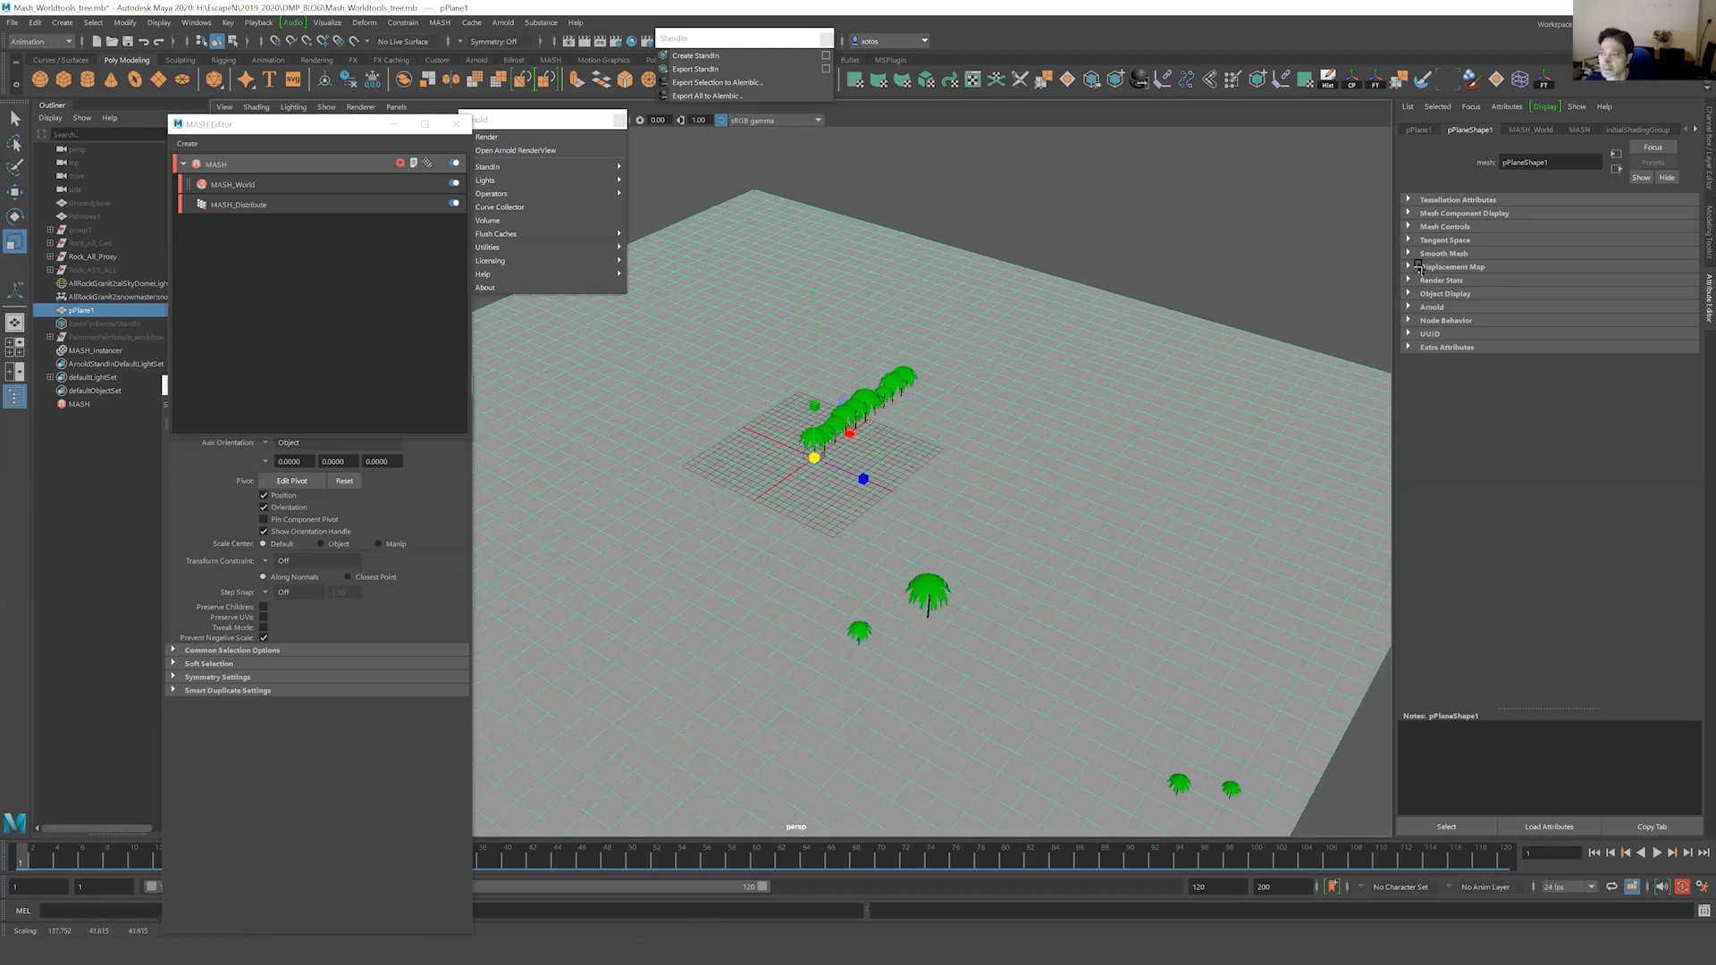
# Set the Distribute node's Number of Points to 42 and raise the World node's Ecosystem Age until palms cover the whole plane.
pyautogui.click(1545, 131)
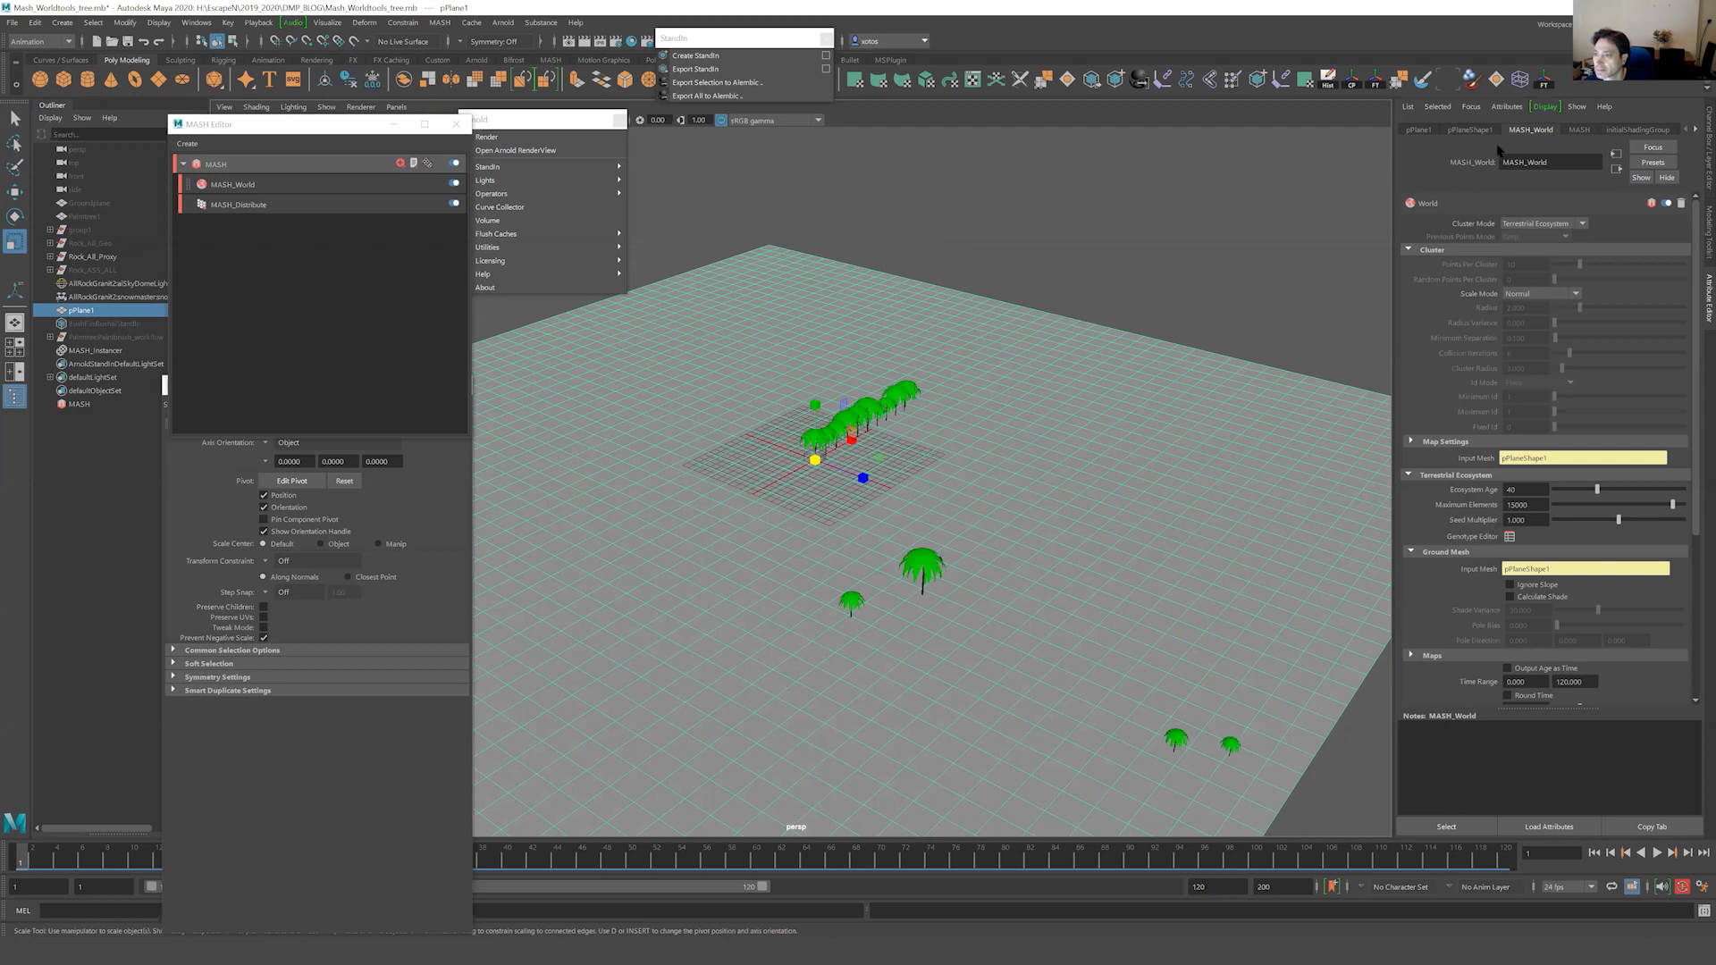
pyautogui.click(259, 207)
pyautogui.moveTo(1565, 224); pyautogui.dragTo(1622, 226)
pyautogui.click(268, 185)
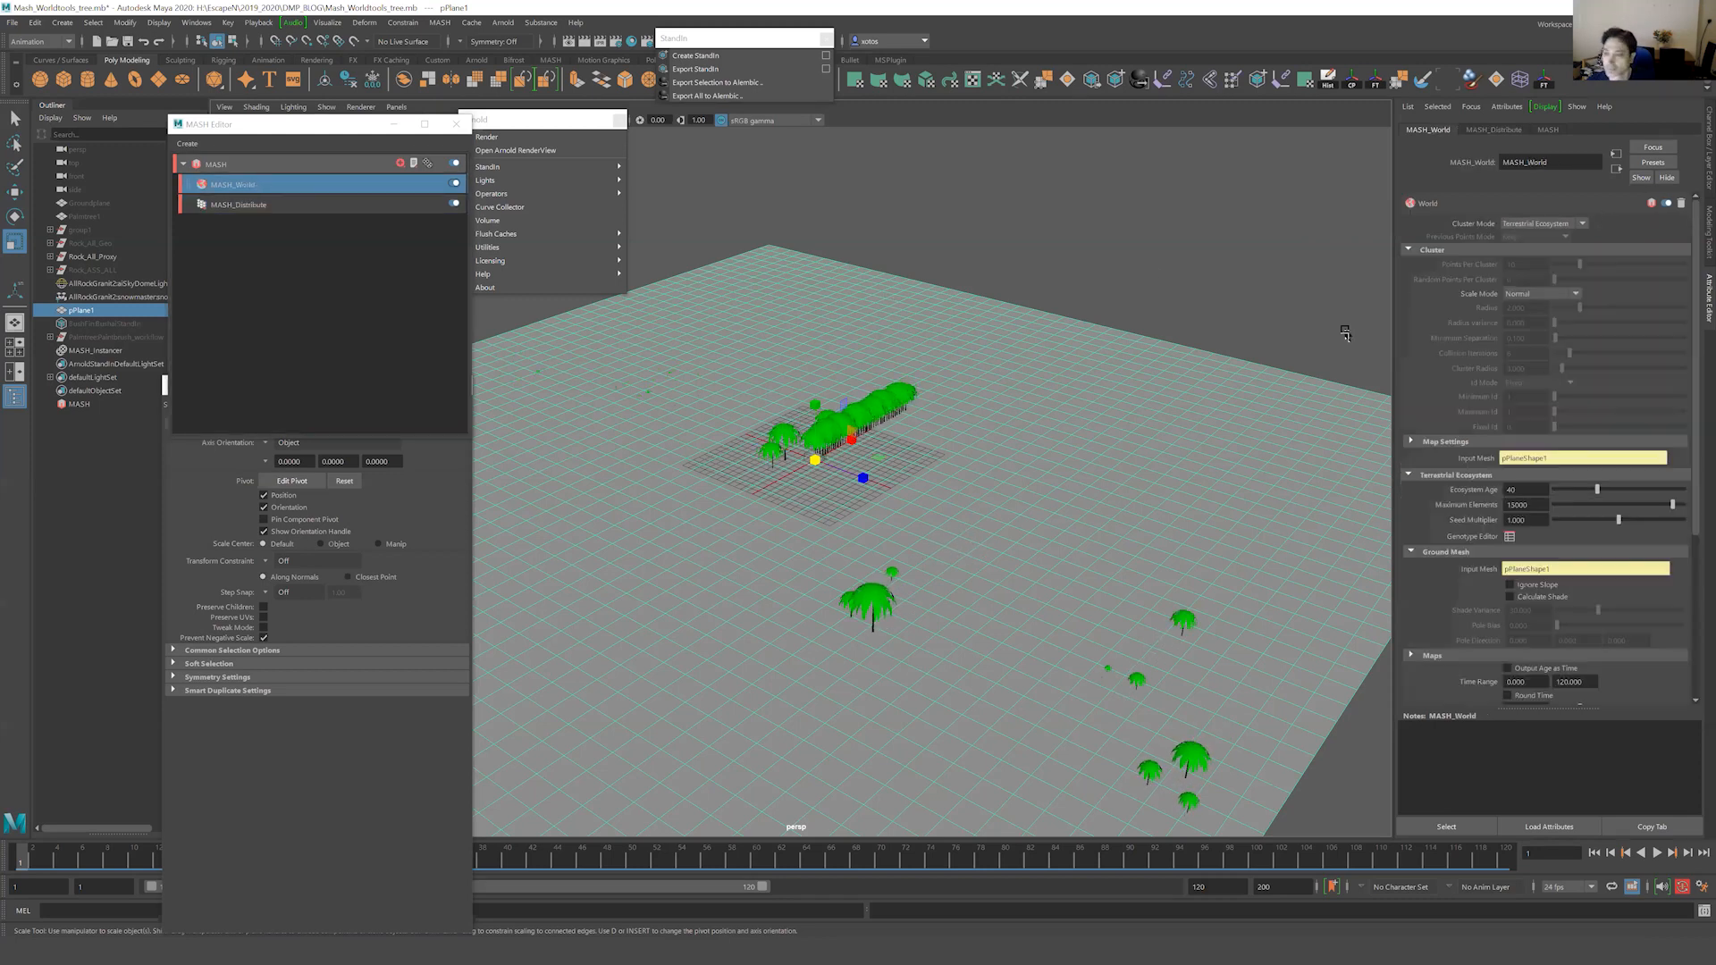
pyautogui.moveTo(1599, 490); pyautogui.dragTo(1649, 489)
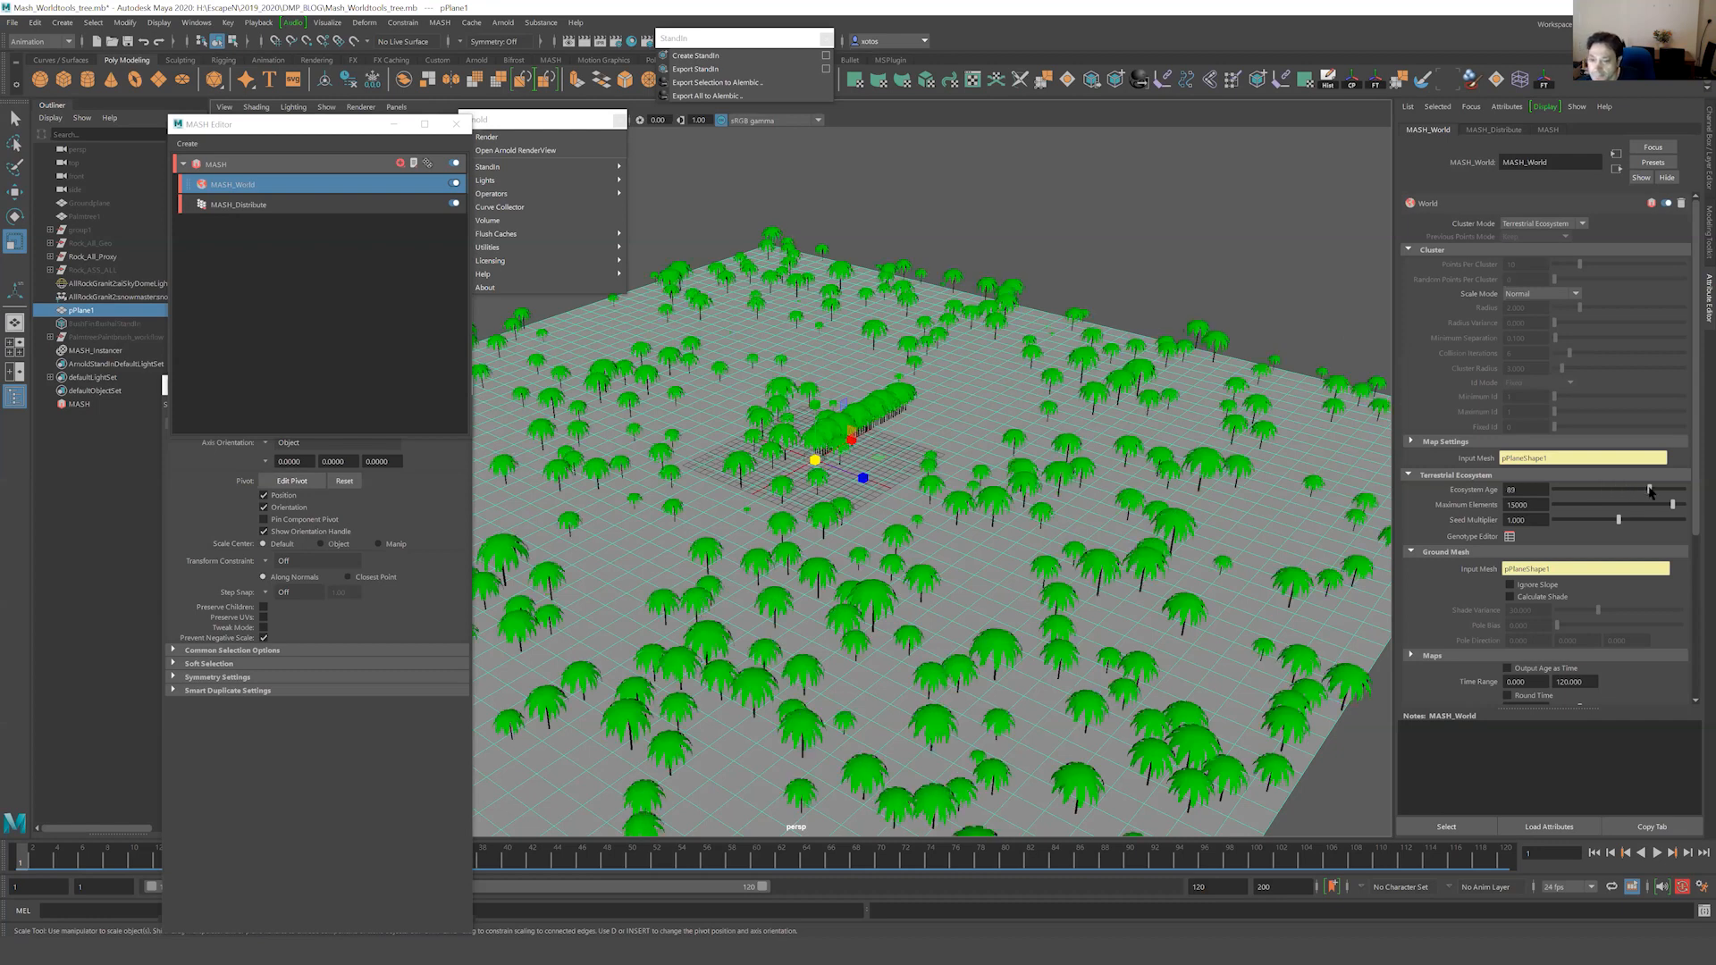
pyautogui.keyDown('alt'); pyautogui.moveTo(1144, 442); pyautogui.dragTo(646, 398); pyautogui.keyUp('alt')
# Reduce the Distribute node's Number of Points to about 33 and switch its Distribution Type to Mesh with pPlane1 as Input Mesh.
pyautogui.click(243, 204)
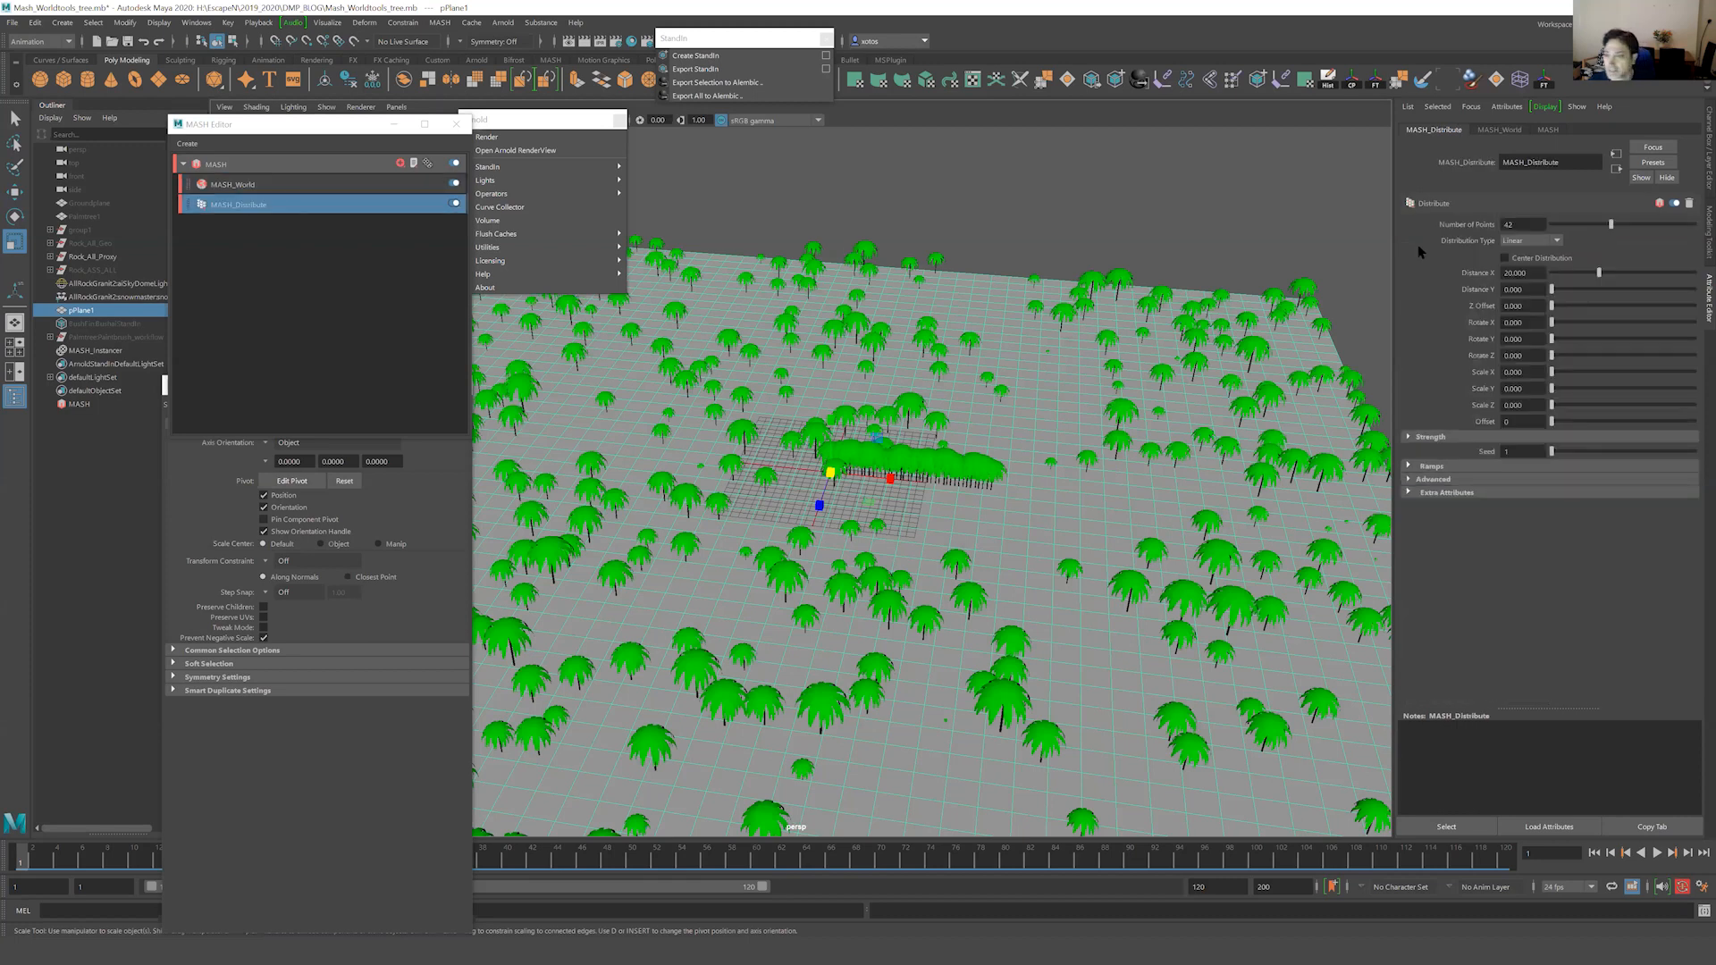
pyautogui.moveTo(1555, 226); pyautogui.dragTo(1604, 230)
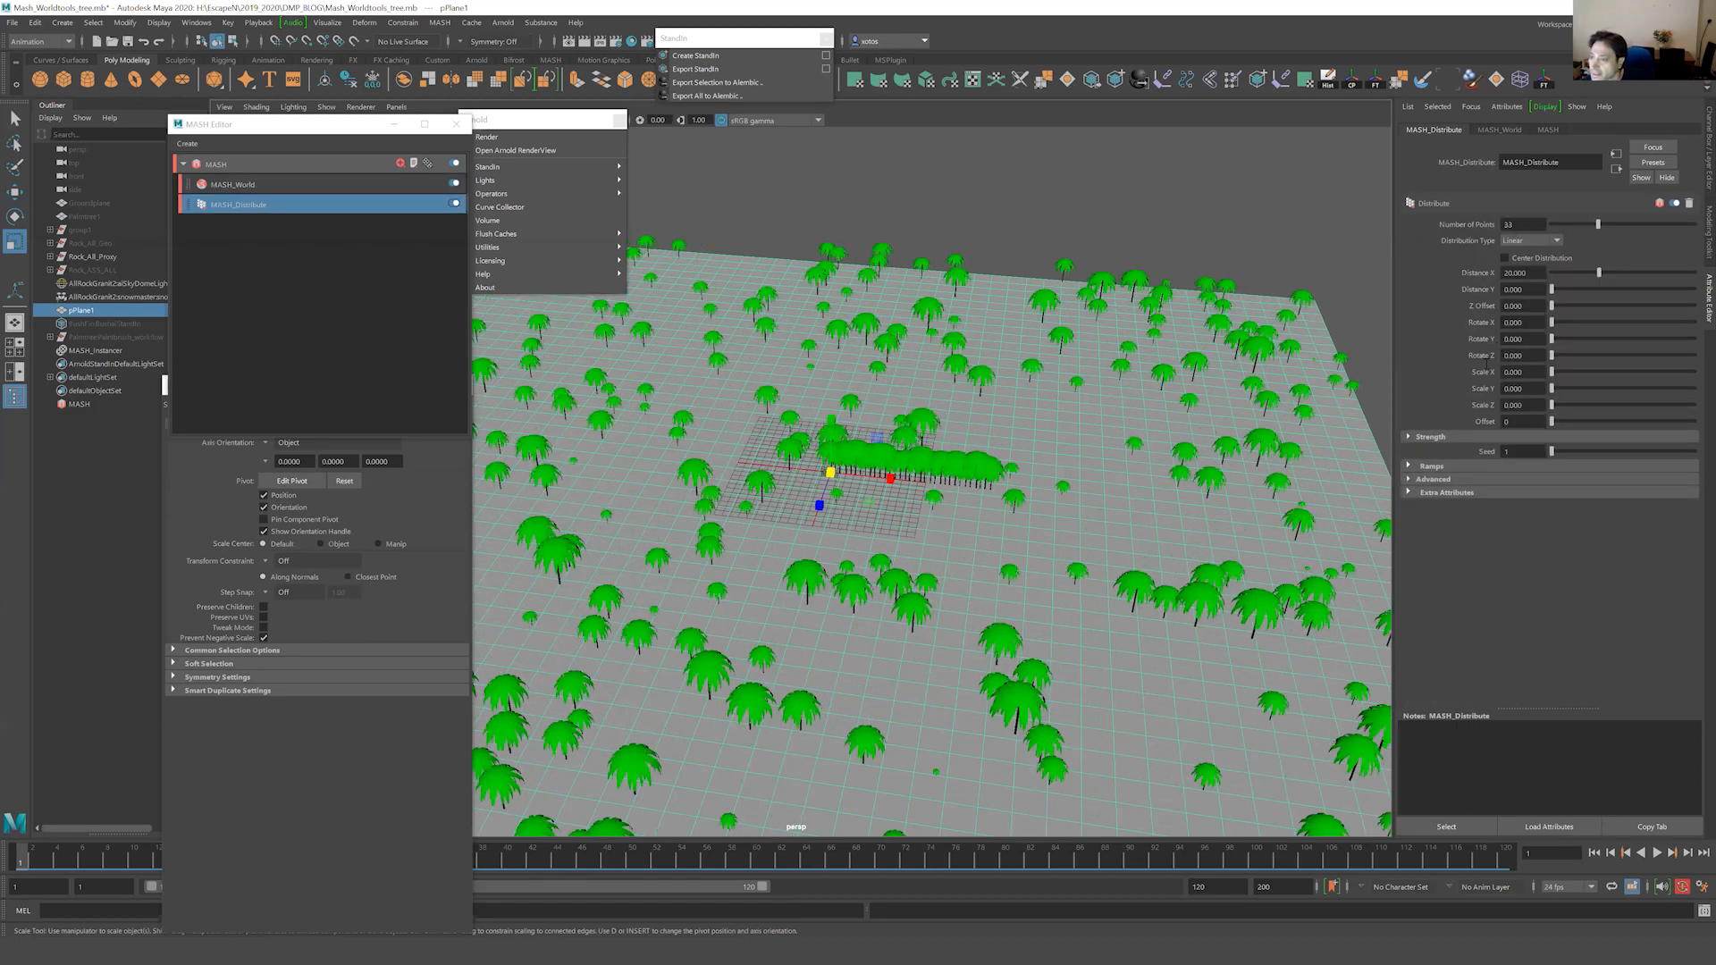
pyautogui.click(1530, 241)
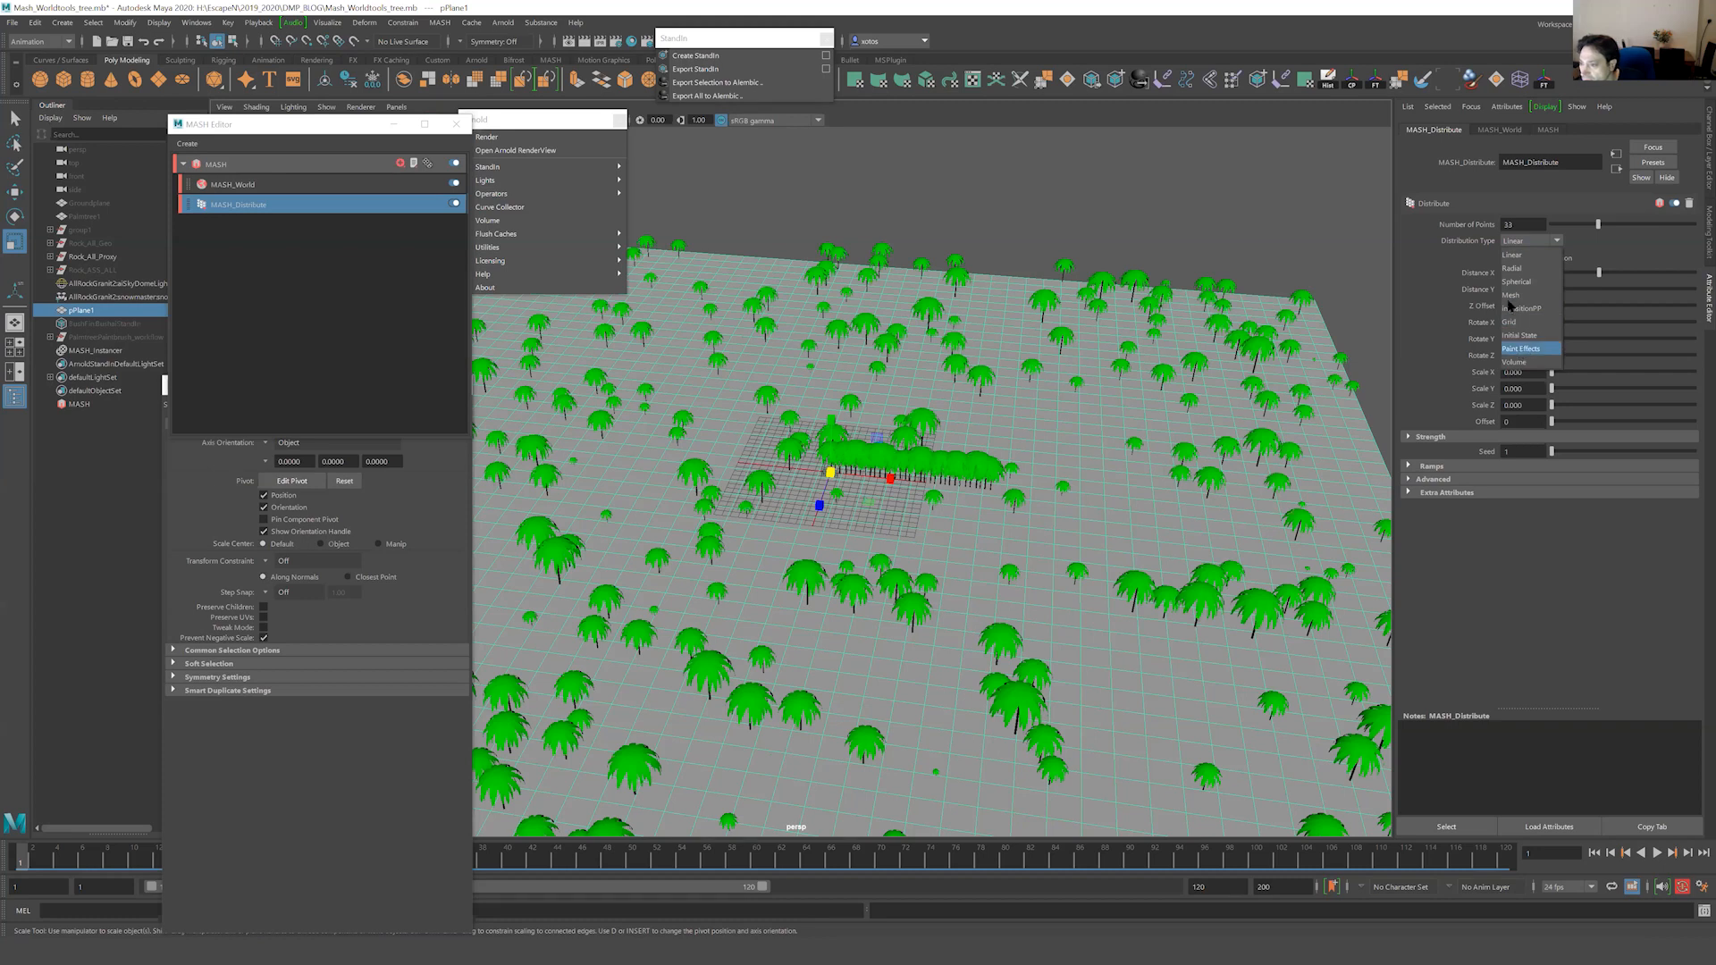
pyautogui.click(1510, 296)
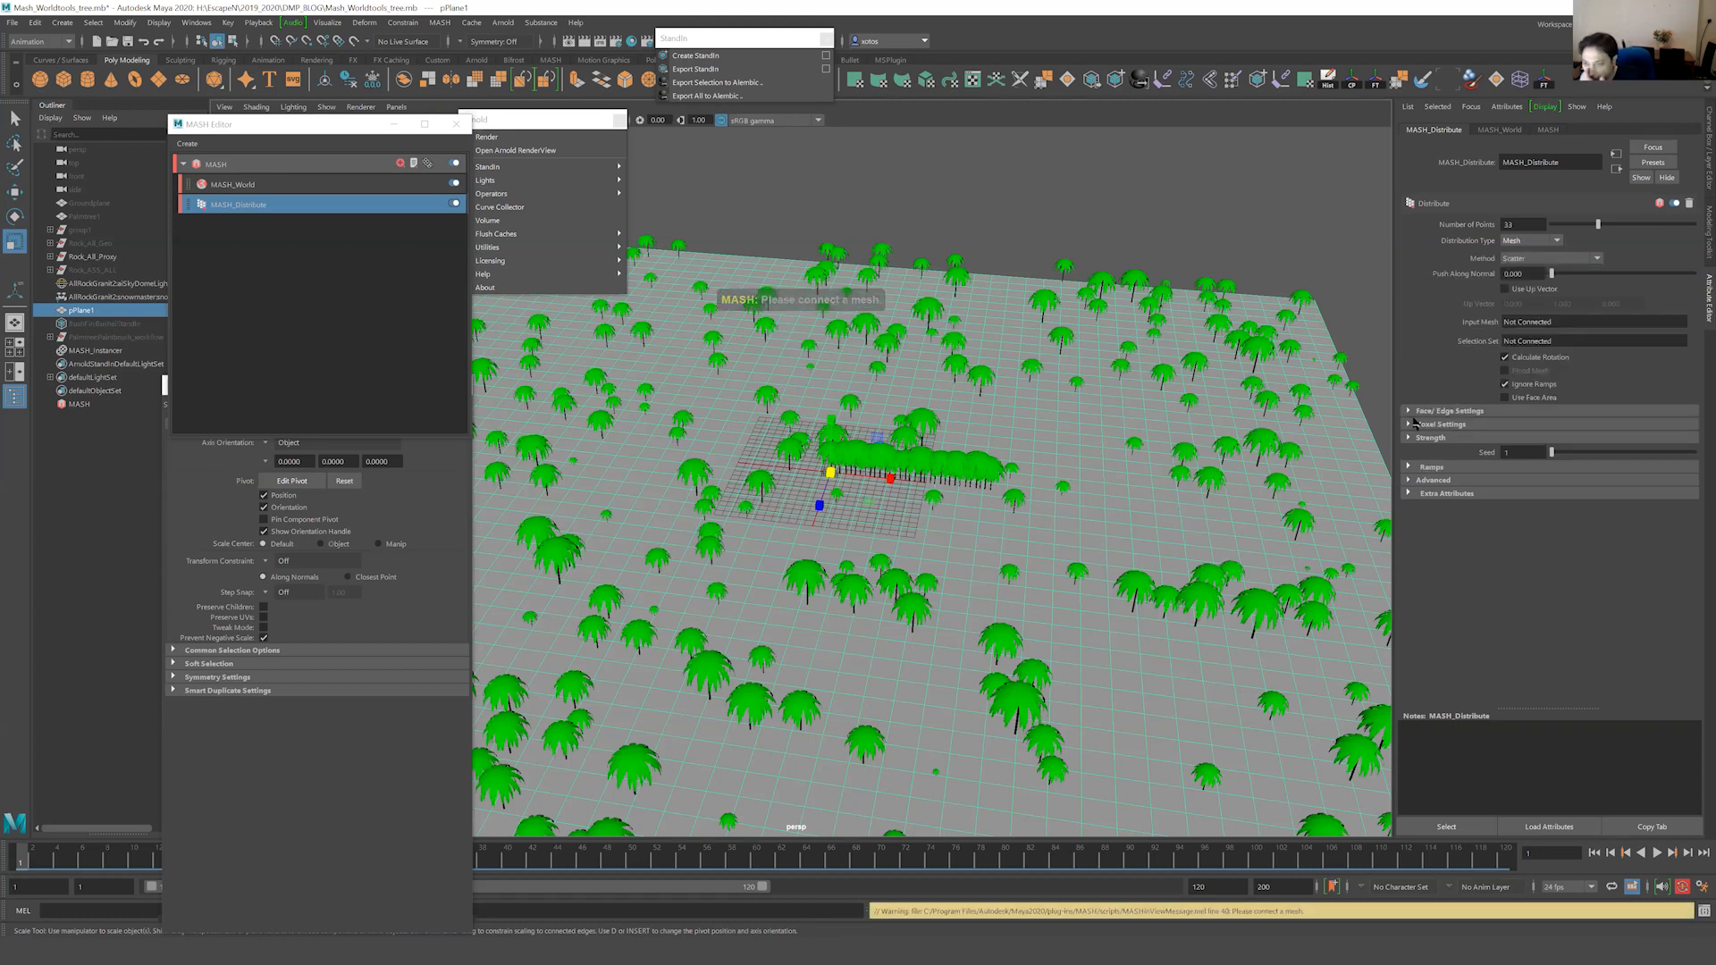
pyautogui.moveTo(77, 309); pyautogui.dragTo(1519, 324, button='middle')
pyautogui.keyDown('alt'); pyautogui.moveTo(1022, 420); pyautogui.dragTo(974, 411); pyautogui.keyUp('alt')
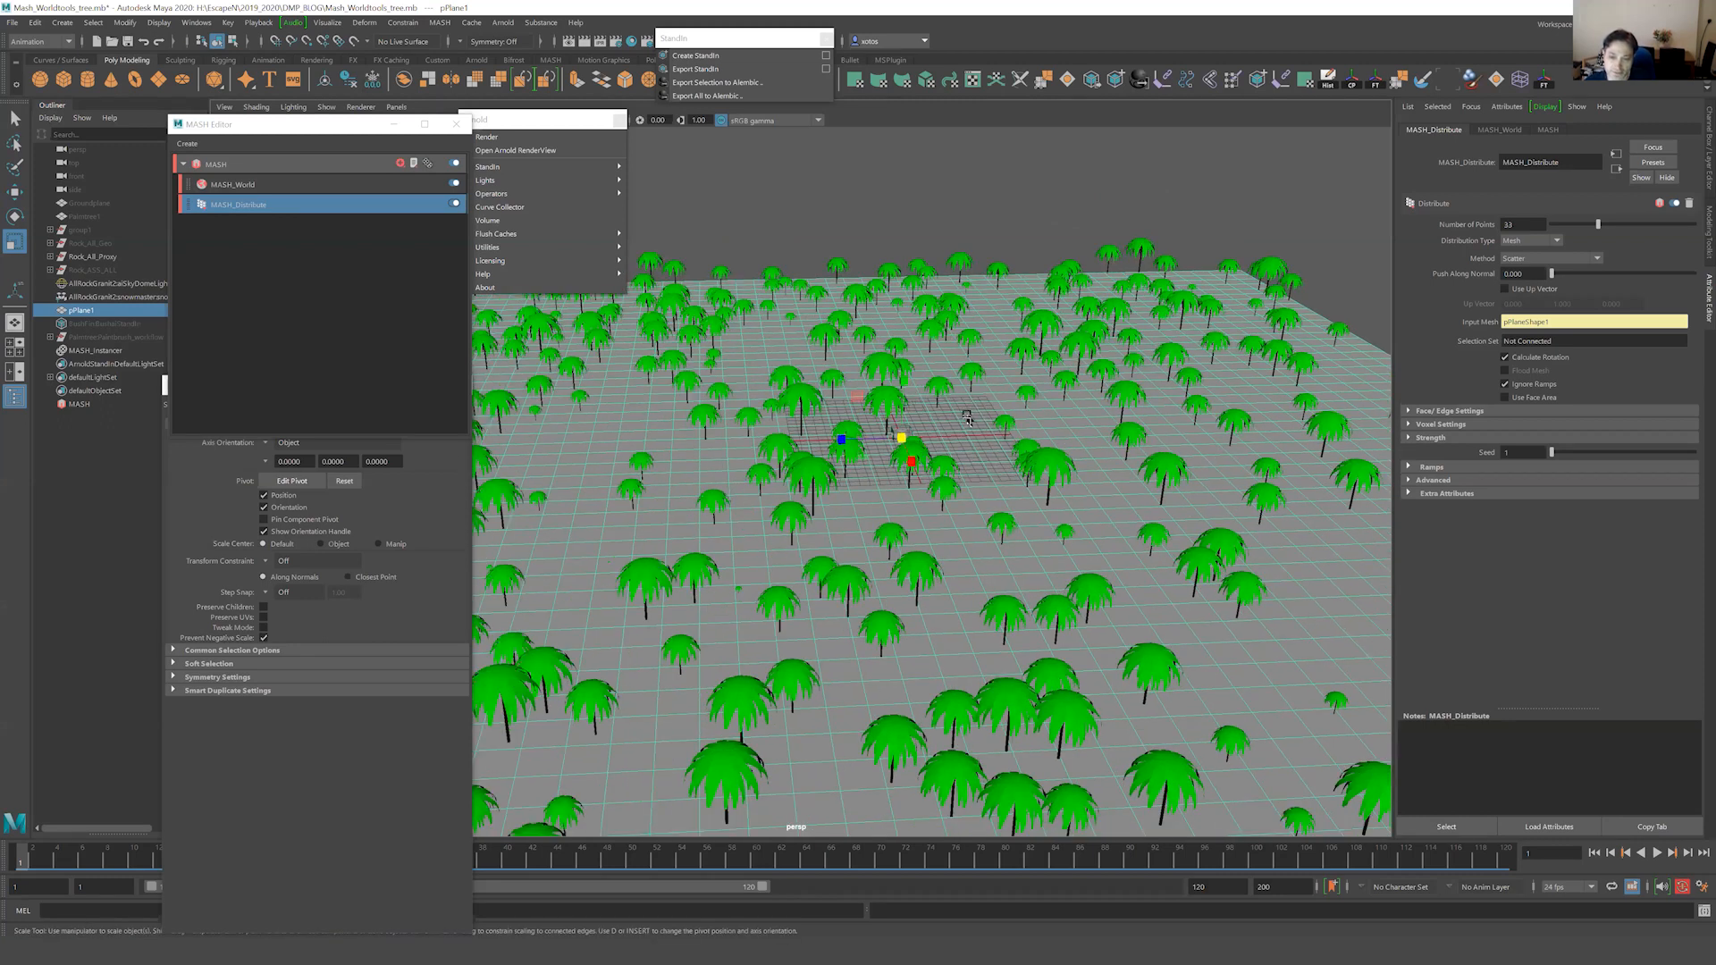
pyautogui.keyDown('alt'); pyautogui.moveTo(983, 420); pyautogui.dragTo(919, 408, button='right'); pyautogui.keyUp('alt')
pyautogui.keyDown('alt'); pyautogui.moveTo(790, 284); pyautogui.dragTo(826, 201); pyautogui.keyUp('alt')
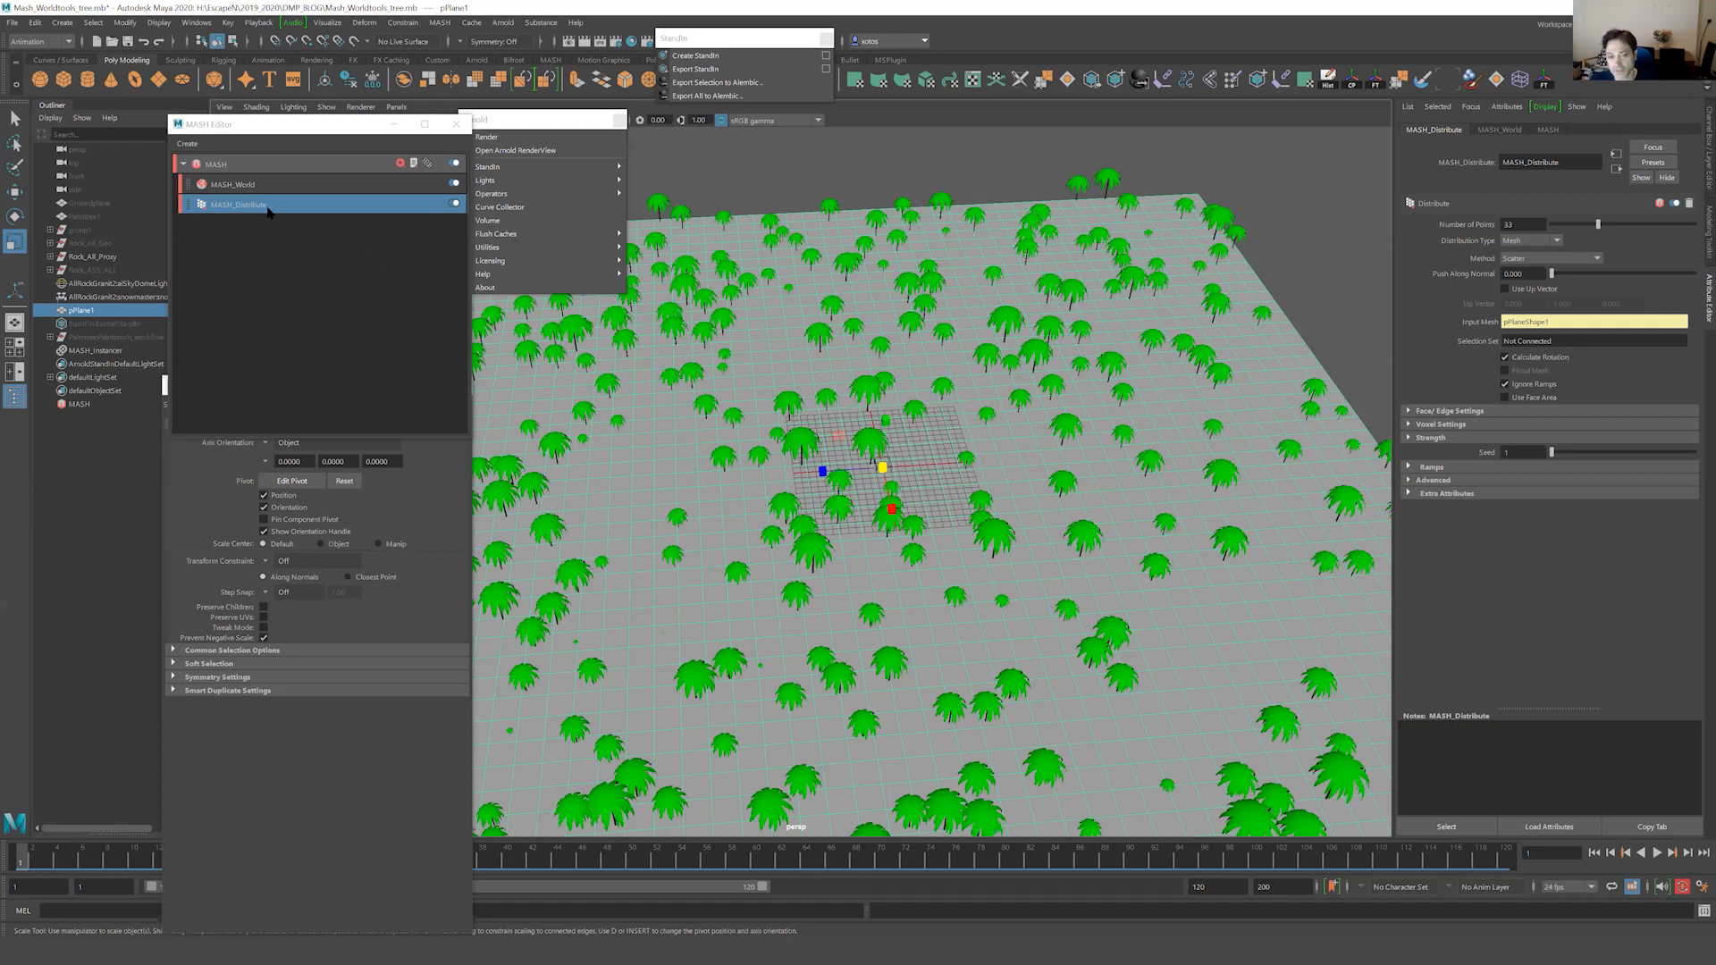
# Switch to the Modeling menu set and toggle the display of vertex colors on pPlane1.
pyautogui.keyDown('alt'); pyautogui.moveTo(828, 356); pyautogui.dragTo(819, 343); pyautogui.keyUp('alt')
pyautogui.press('F2')
pyautogui.click(361, 22)
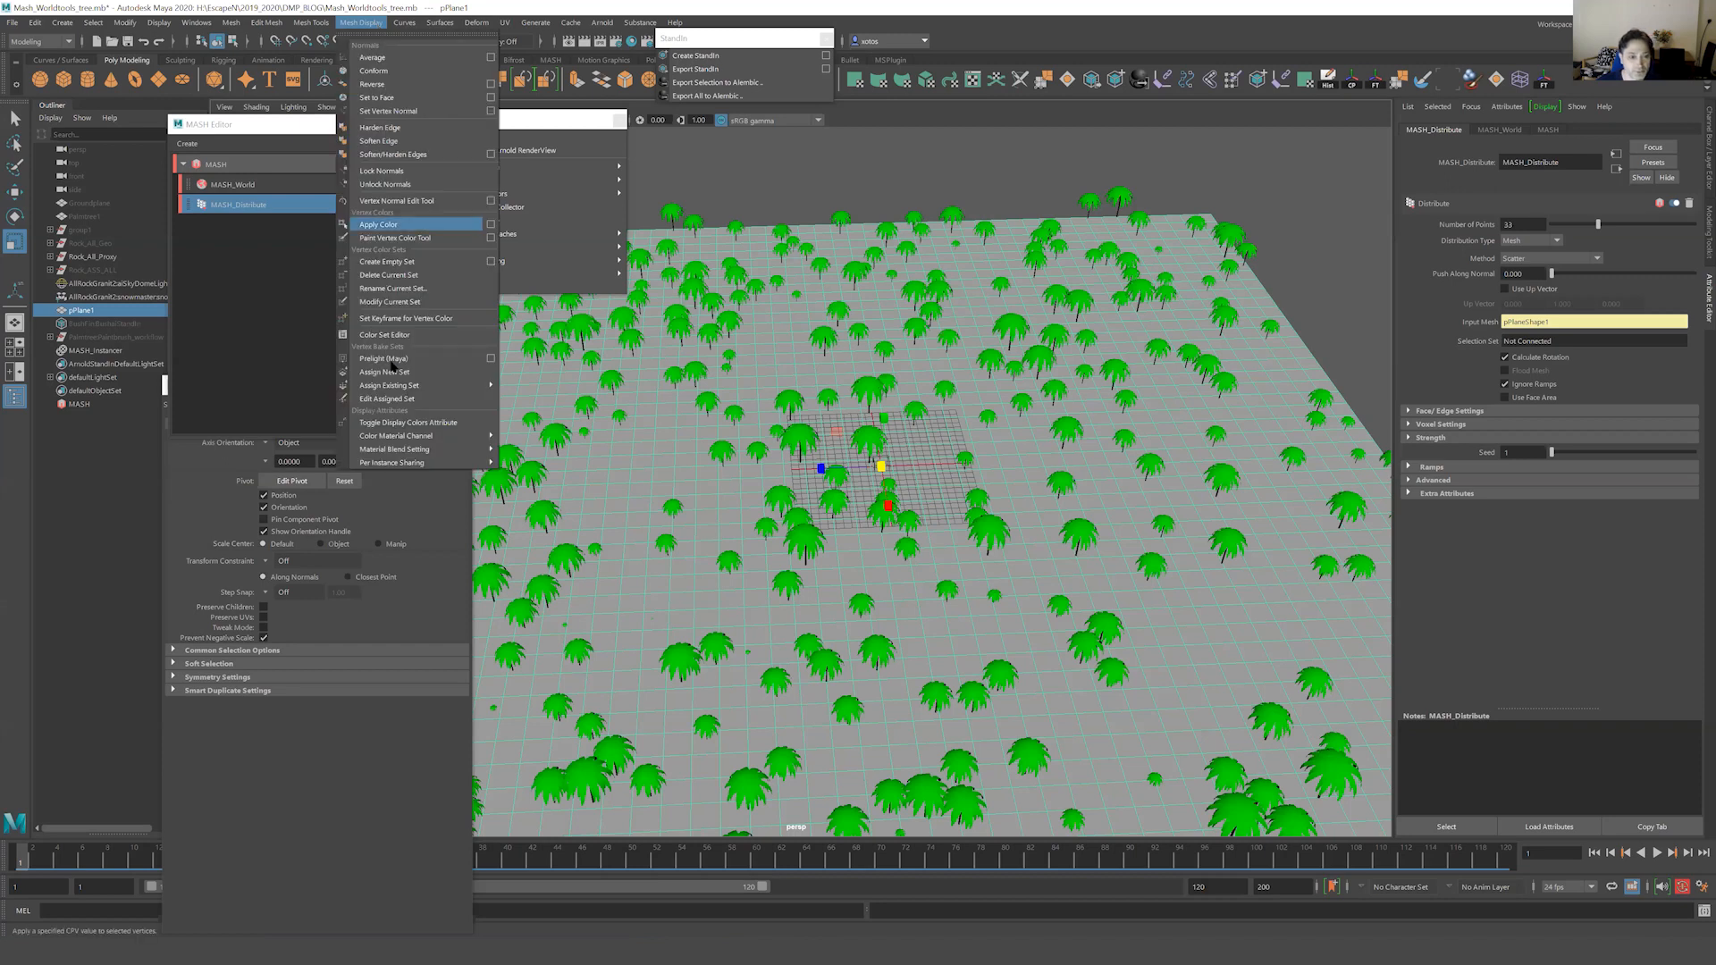
pyautogui.click(404, 425)
# Paint a winding black strip across the middle of pPlane1 with the vertexColorRGB attribute.
pyautogui.keyDown('alt'); pyautogui.moveTo(796, 374); pyautogui.dragTo(802, 335); pyautogui.keyUp('alt')
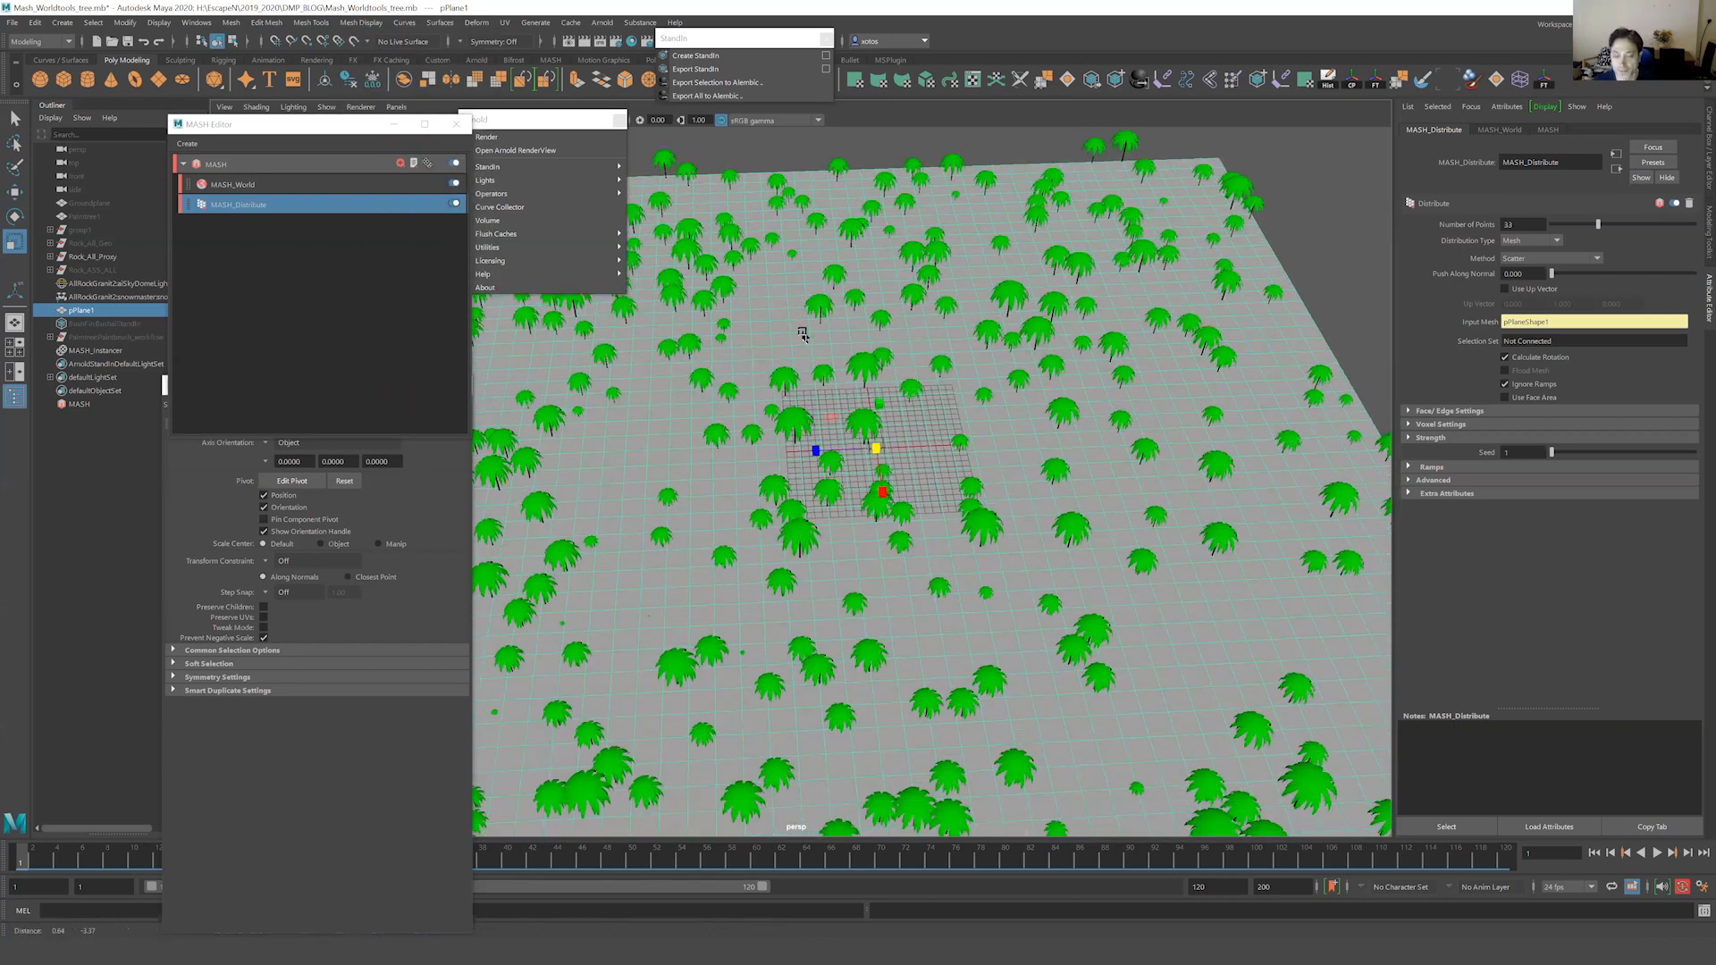
pyautogui.moveTo(802, 333); pyautogui.dragTo(899, 585, button='right')
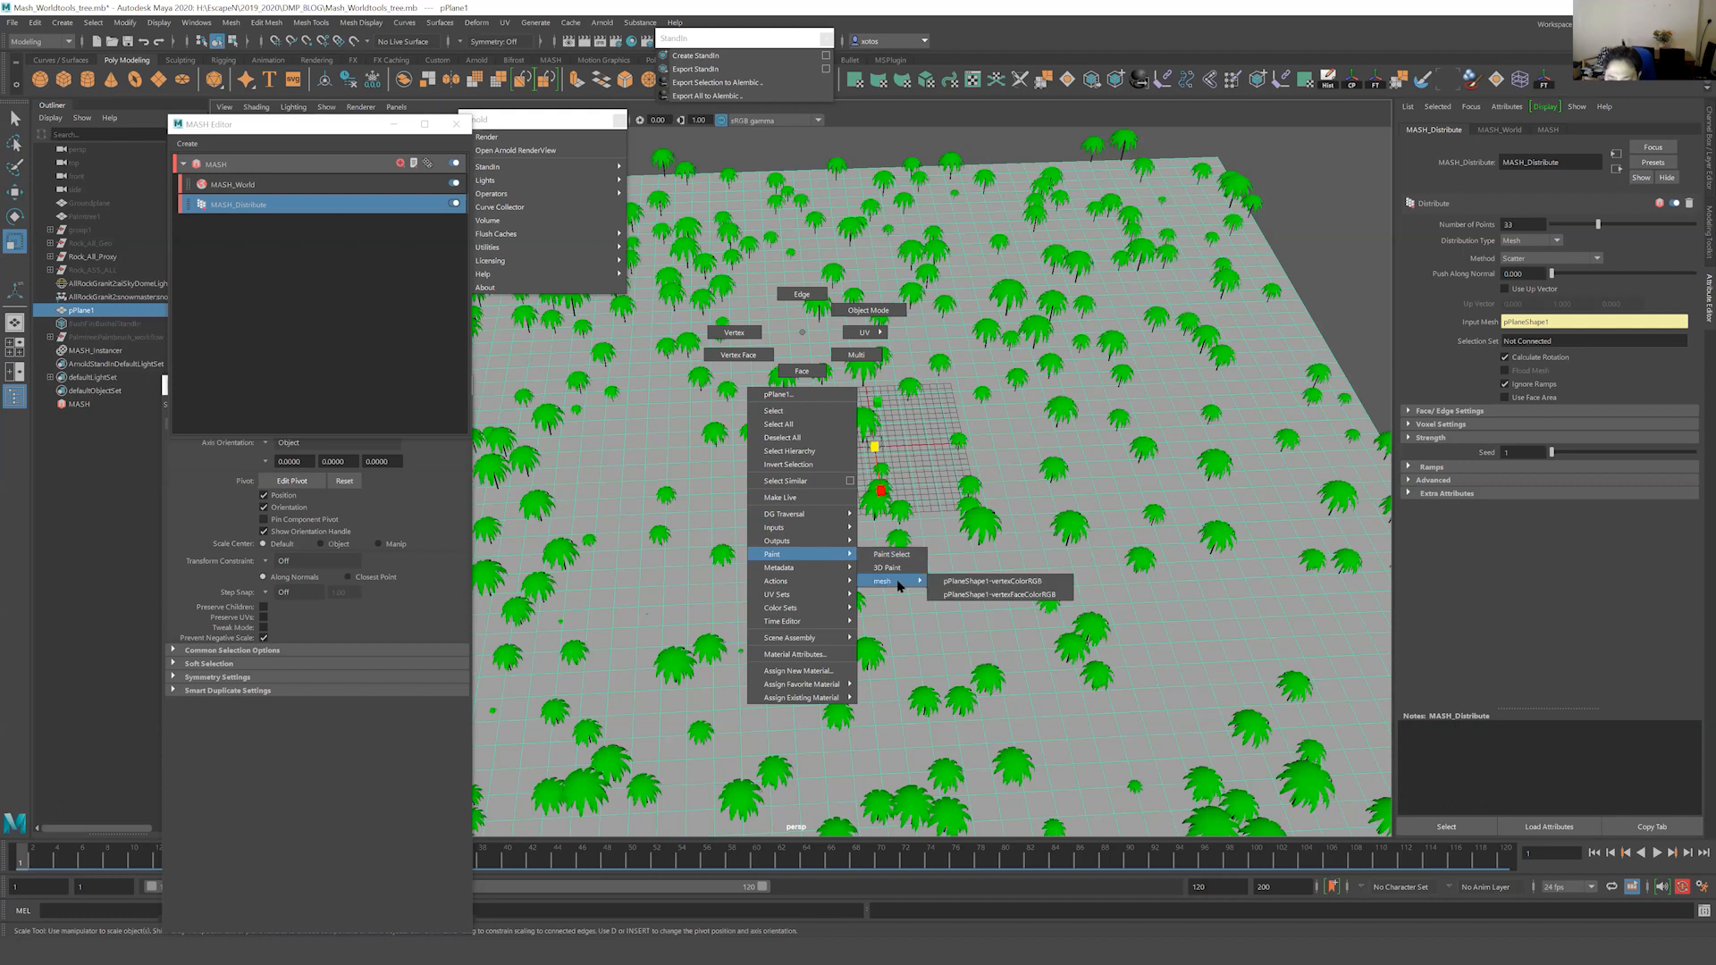
pyautogui.click(1018, 581)
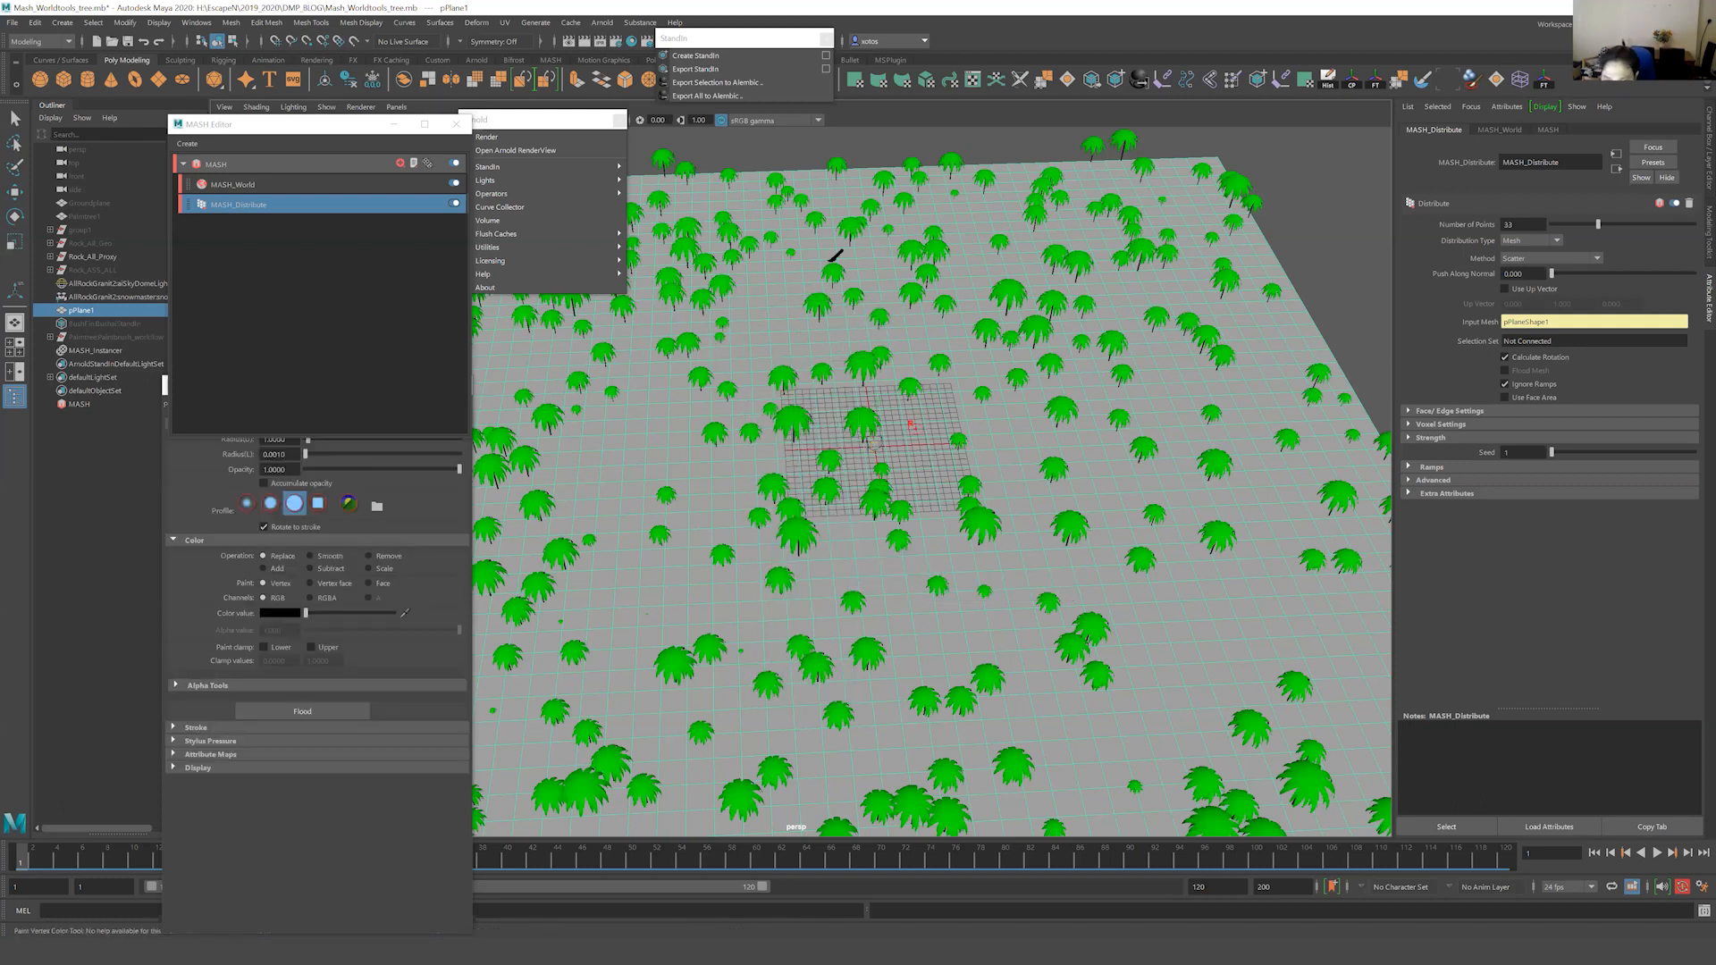
pyautogui.moveTo(817, 243)
pyautogui.mouseDown()
pyautogui.moveTo(826, 205)
pyautogui.moveTo(773, 389)
pyautogui.moveTo(857, 769)
pyautogui.mouseUp()
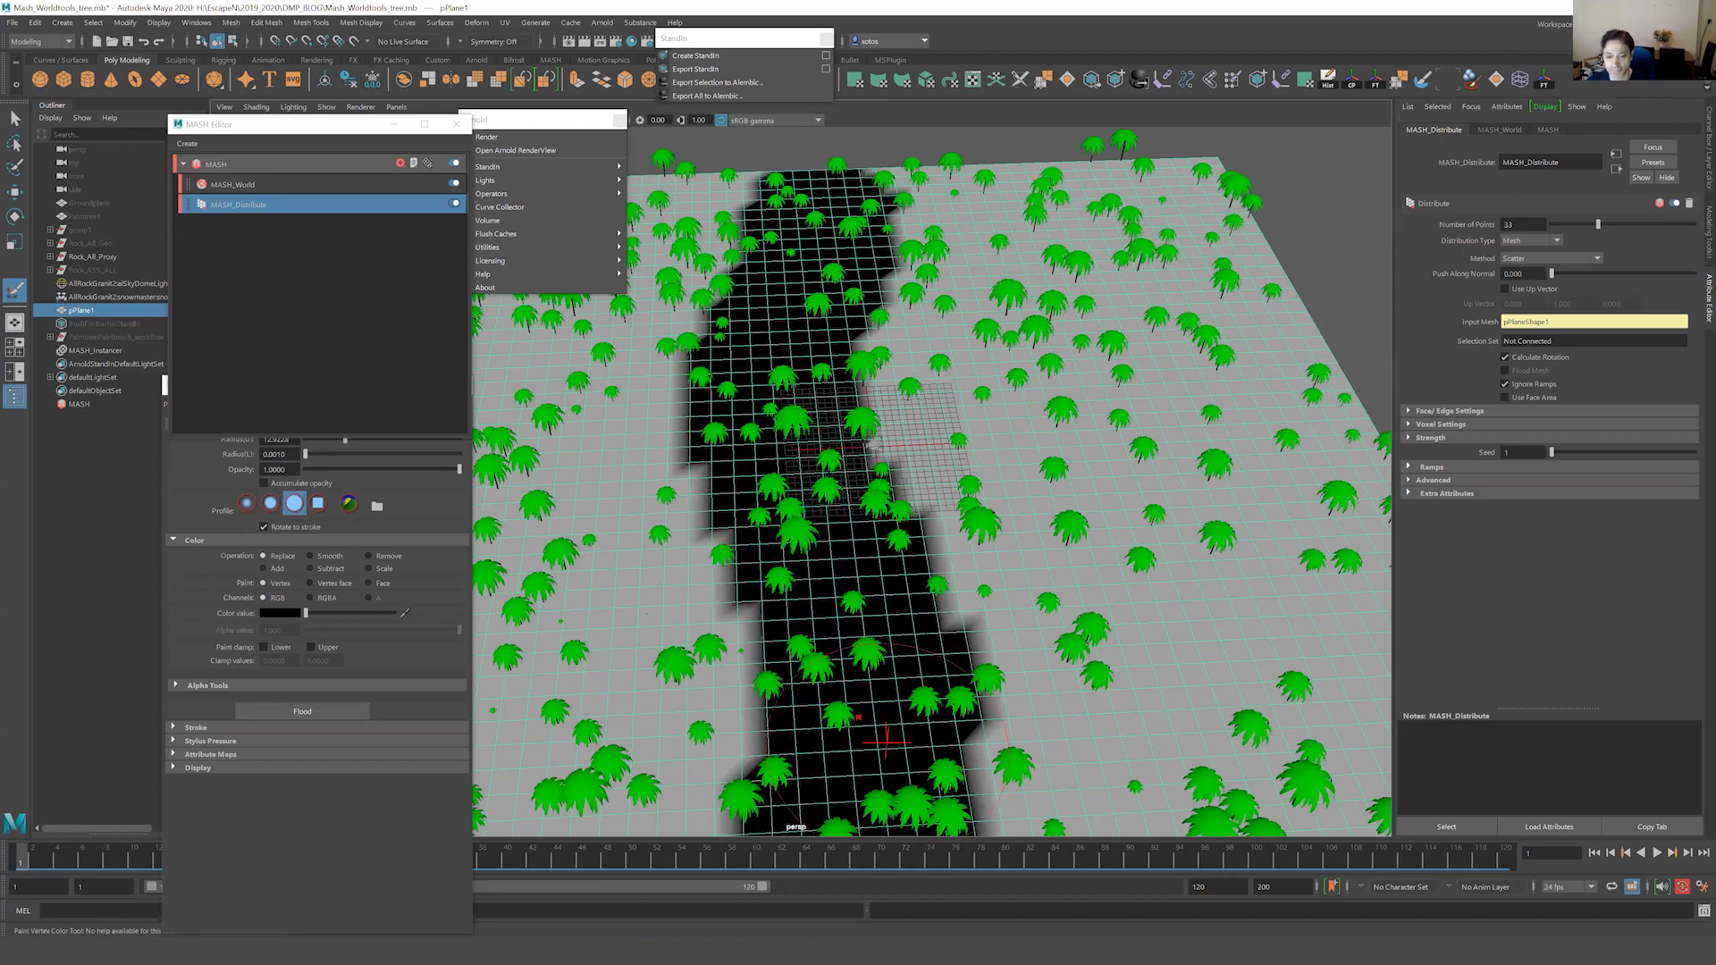
pyautogui.scroll(-2, 794, 502)
pyautogui.keyDown('alt'); pyautogui.moveTo(861, 679); pyautogui.dragTo(861, 503, button='middle'); pyautogui.keyUp('alt')
pyautogui.moveTo(842, 600); pyautogui.dragTo(845, 594)
pyautogui.keyDown('alt'); pyautogui.moveTo(857, 439); pyautogui.dragTo(837, 585, button='middle'); pyautogui.keyUp('alt')
pyautogui.moveTo(835, 585)
pyautogui.keyDown('alt'); pyautogui.mouseDown()
pyautogui.moveTo(923, 547)
pyautogui.moveTo(911, 536)
pyautogui.moveTo(1028, 525)
pyautogui.mouseUp(); pyautogui.keyUp('alt')
# Open the MASH_World node, leave vertex color painting and examine how the palms respond to the black strip.
pyautogui.click(313, 185)
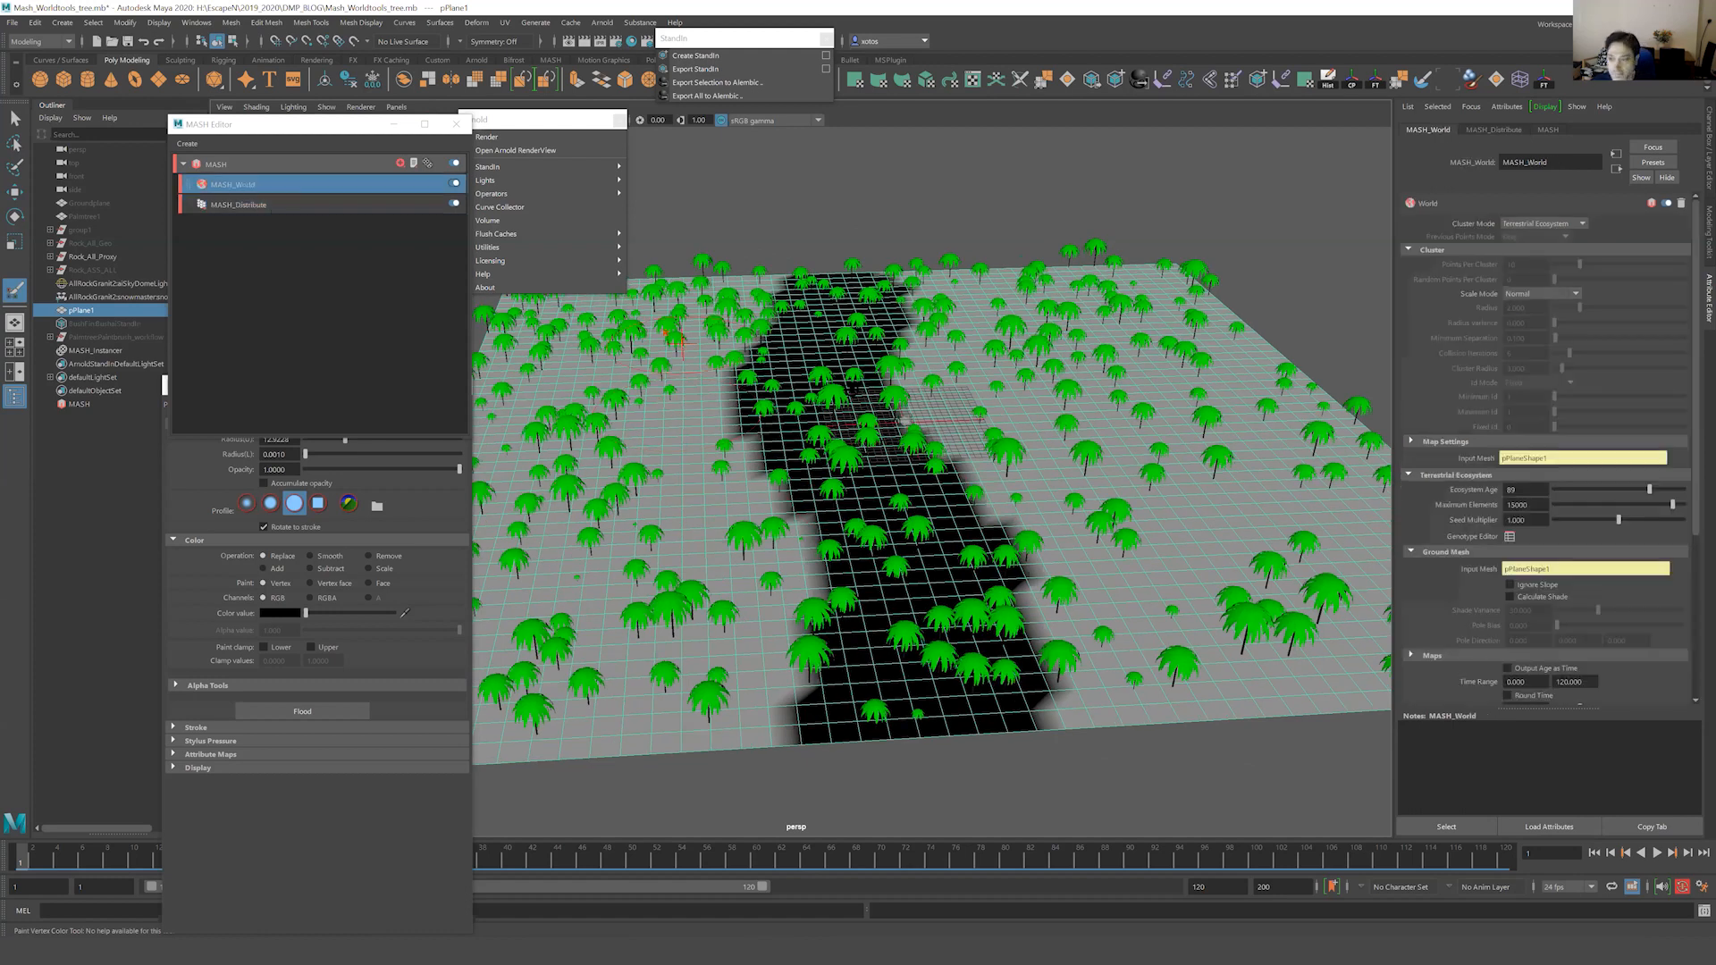
pyautogui.moveTo(827, 395)
pyautogui.keyDown('alt'); pyautogui.mouseDown()
pyautogui.moveTo(792, 398)
pyautogui.moveTo(859, 438)
pyautogui.moveTo(967, 382)
pyautogui.moveTo(938, 368)
pyautogui.moveTo(939, 383)
pyautogui.mouseUp(); pyautogui.keyUp('alt')
pyautogui.press('w')
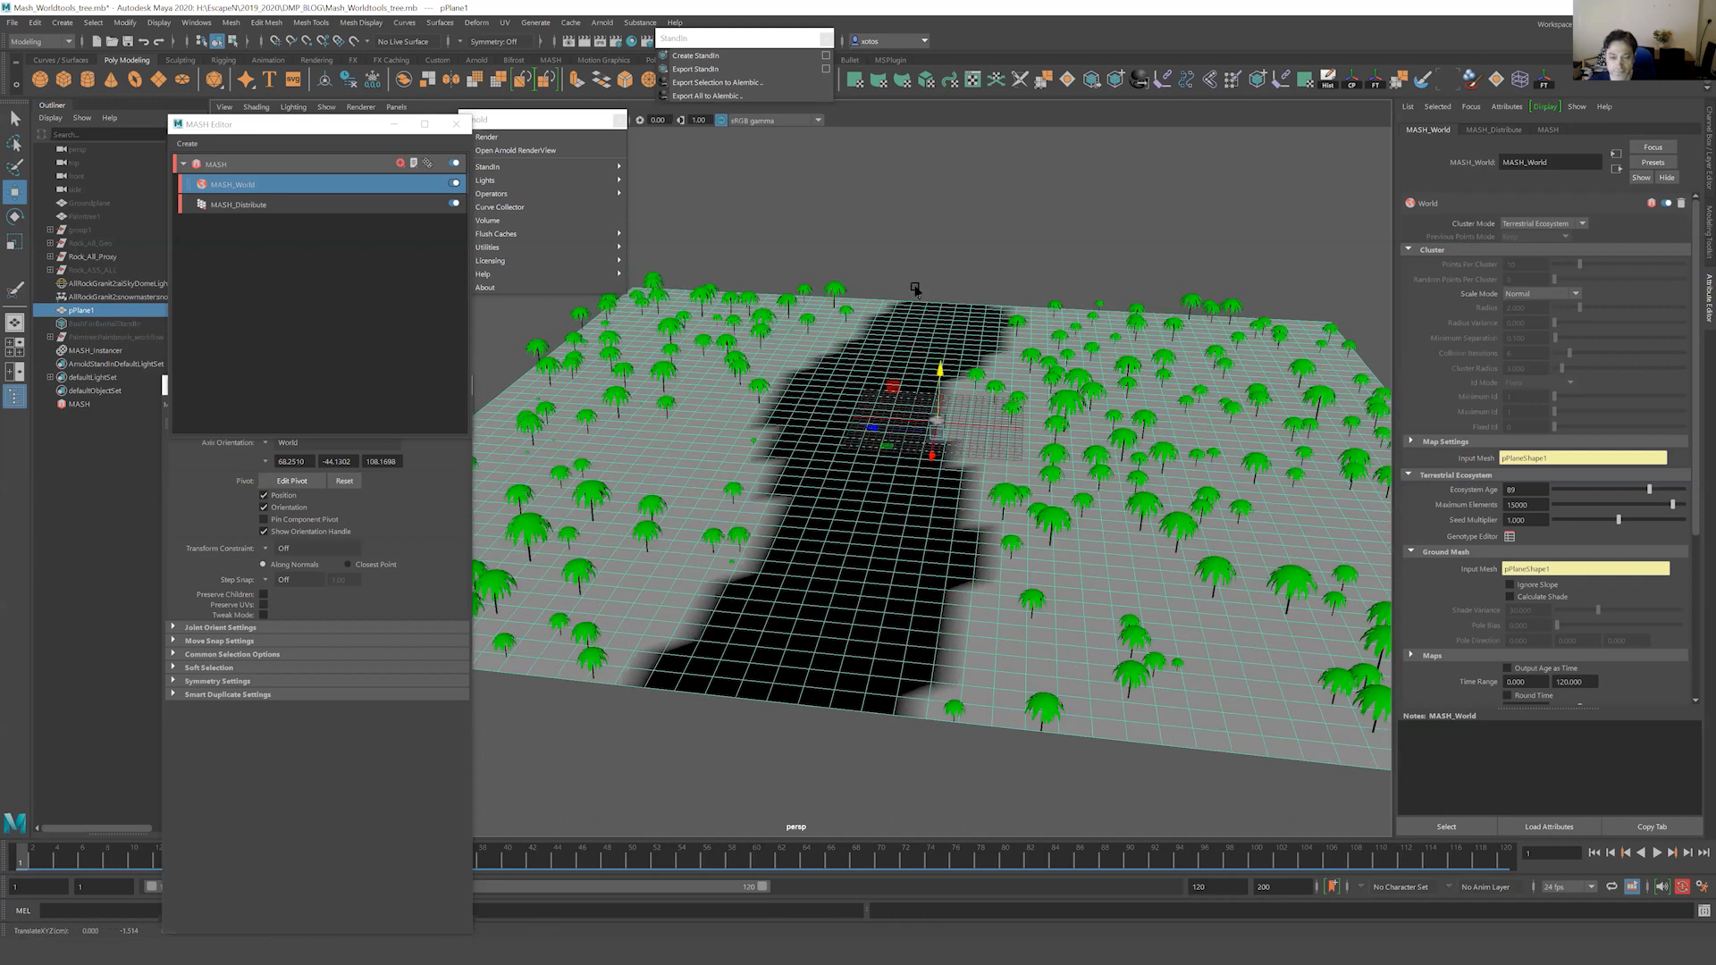
pyautogui.click(865, 393)
pyautogui.keyDown('alt'); pyautogui.moveTo(876, 384); pyautogui.dragTo(930, 329); pyautogui.keyUp('alt')
pyautogui.moveTo(843, 655)
pyautogui.keyDown('alt'); pyautogui.mouseDown()
pyautogui.moveTo(854, 624)
pyautogui.moveTo(849, 645)
pyautogui.mouseUp(); pyautogui.keyUp('alt')
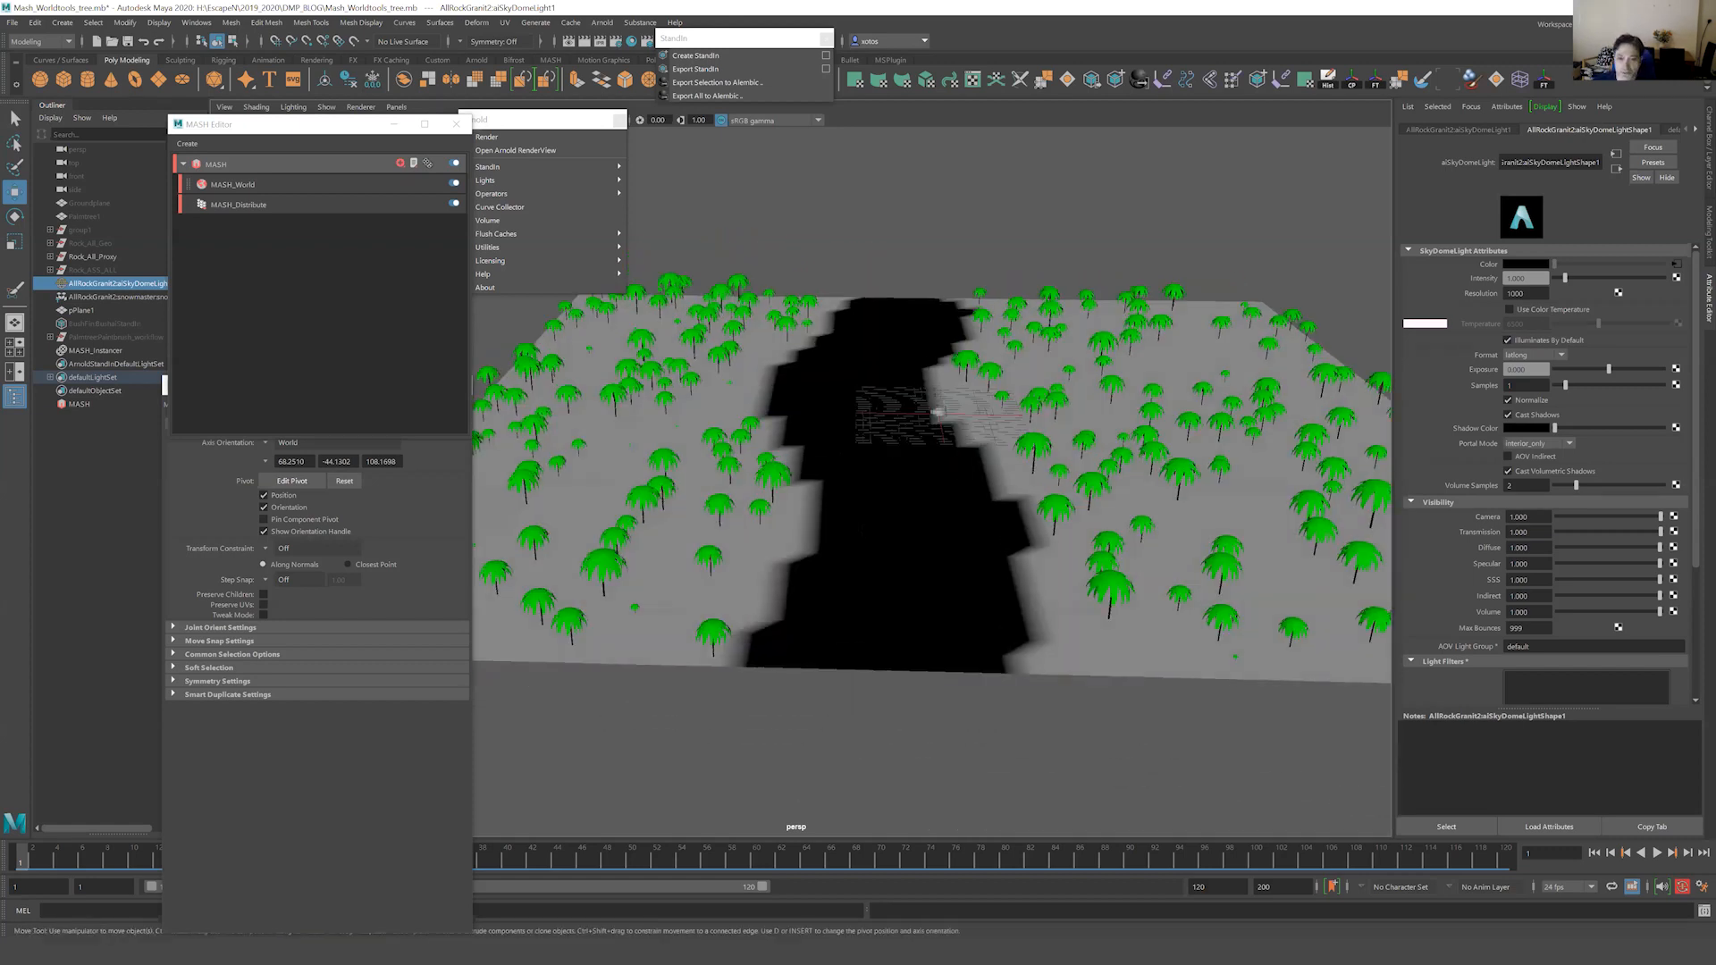
# Select faces along the black strip of pPlane1, grow the selection, lower it into a channel and return to object mode.
pyautogui.click(913, 552)
pyautogui.moveTo(913, 552); pyautogui.dragTo(910, 590, button='right')
pyautogui.moveTo(881, 299)
pyautogui.mouseDown()
pyautogui.moveTo(902, 338)
pyautogui.moveTo(849, 343)
pyautogui.moveTo(871, 352)
pyautogui.moveTo(881, 460)
pyautogui.moveTo(857, 695)
pyautogui.moveTo(886, 495)
pyautogui.moveTo(880, 338)
pyautogui.moveTo(924, 618)
pyautogui.mouseUp()
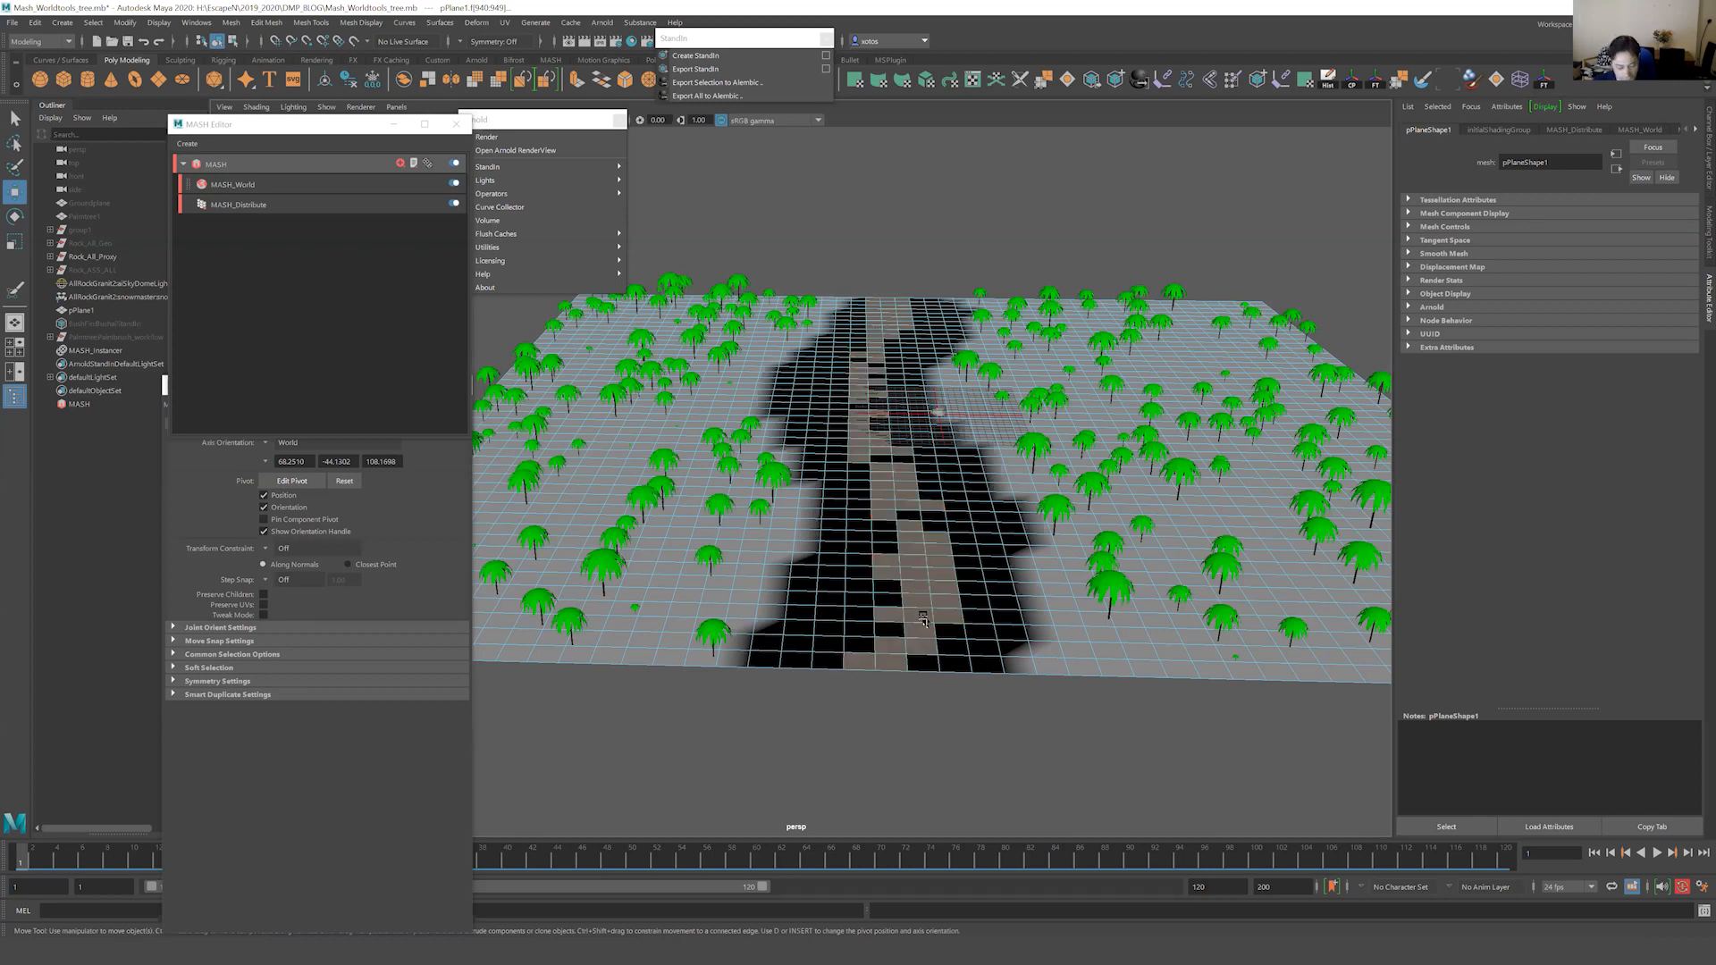
pyautogui.hotkey('shift', '.')
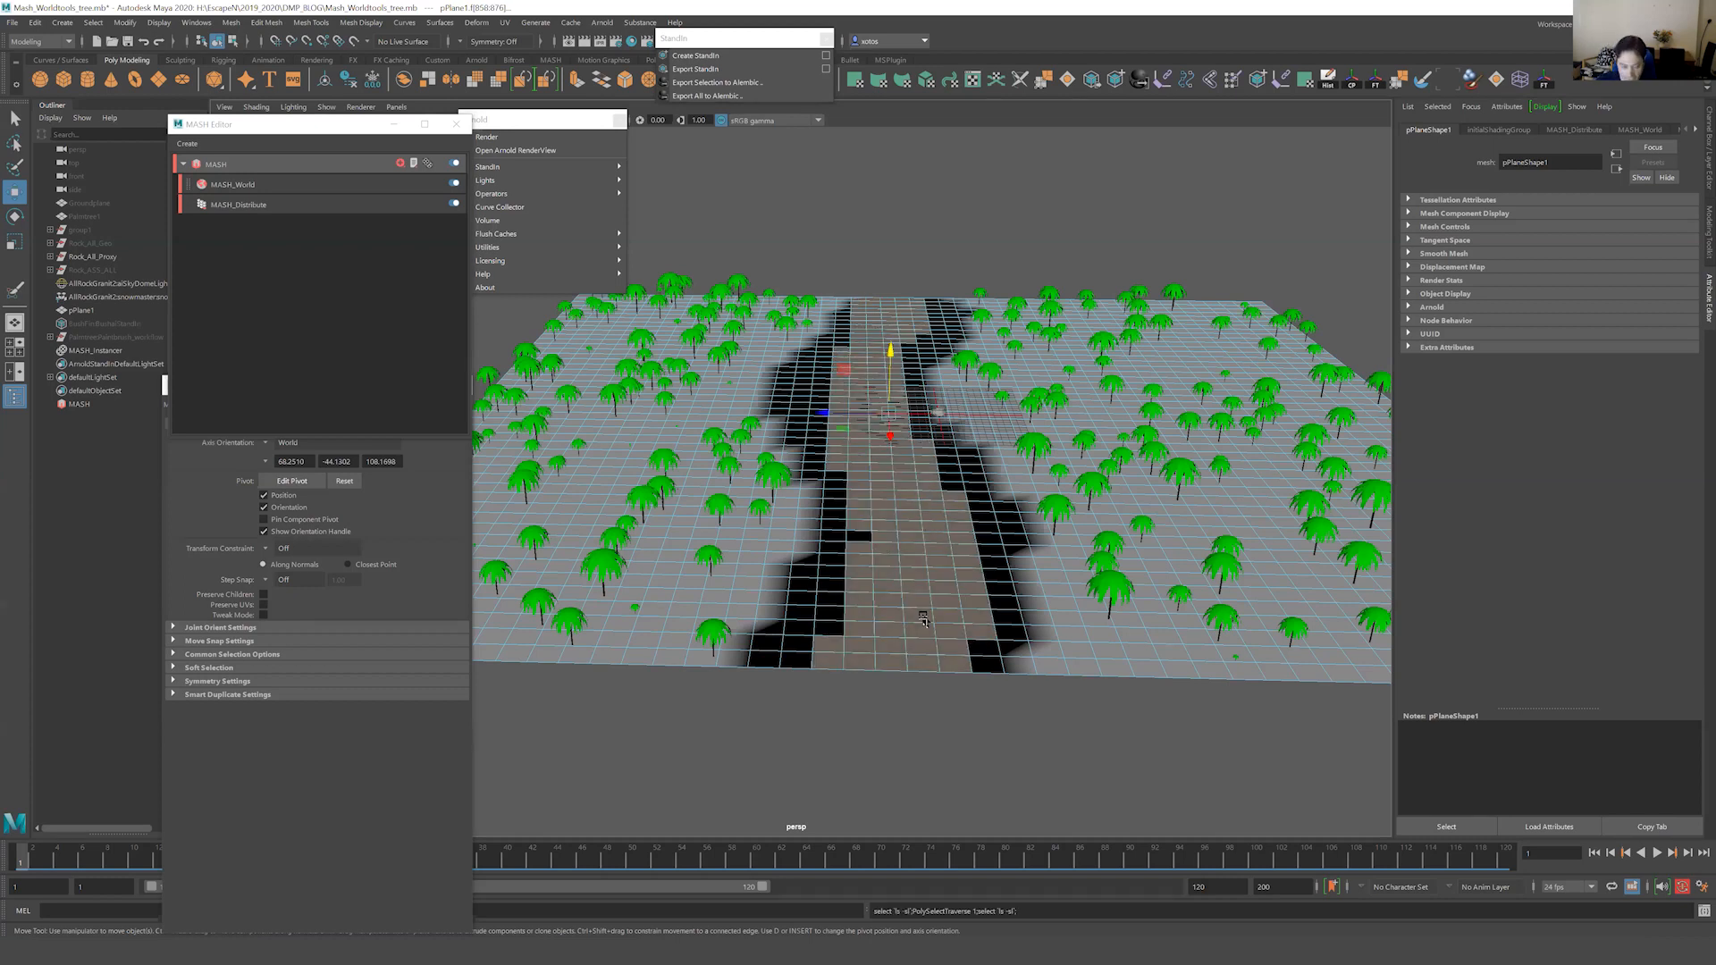
pyautogui.press('b')
pyautogui.moveTo(890, 355); pyautogui.dragTo(892, 375)
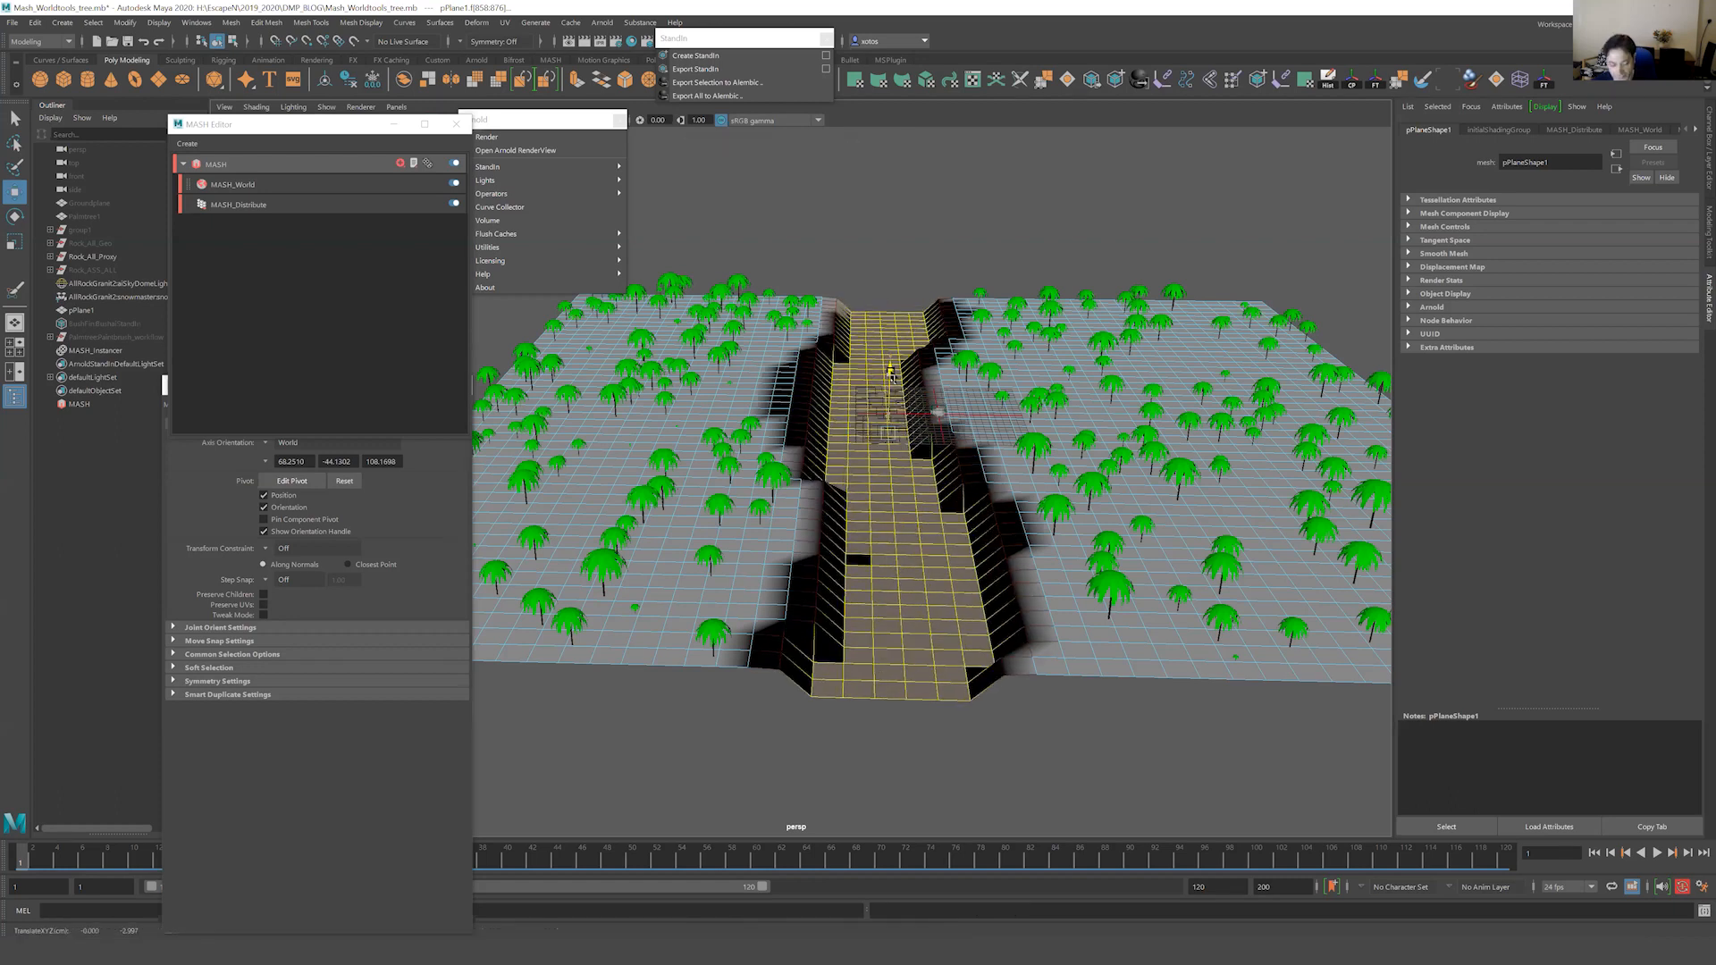
pyautogui.press('F8')
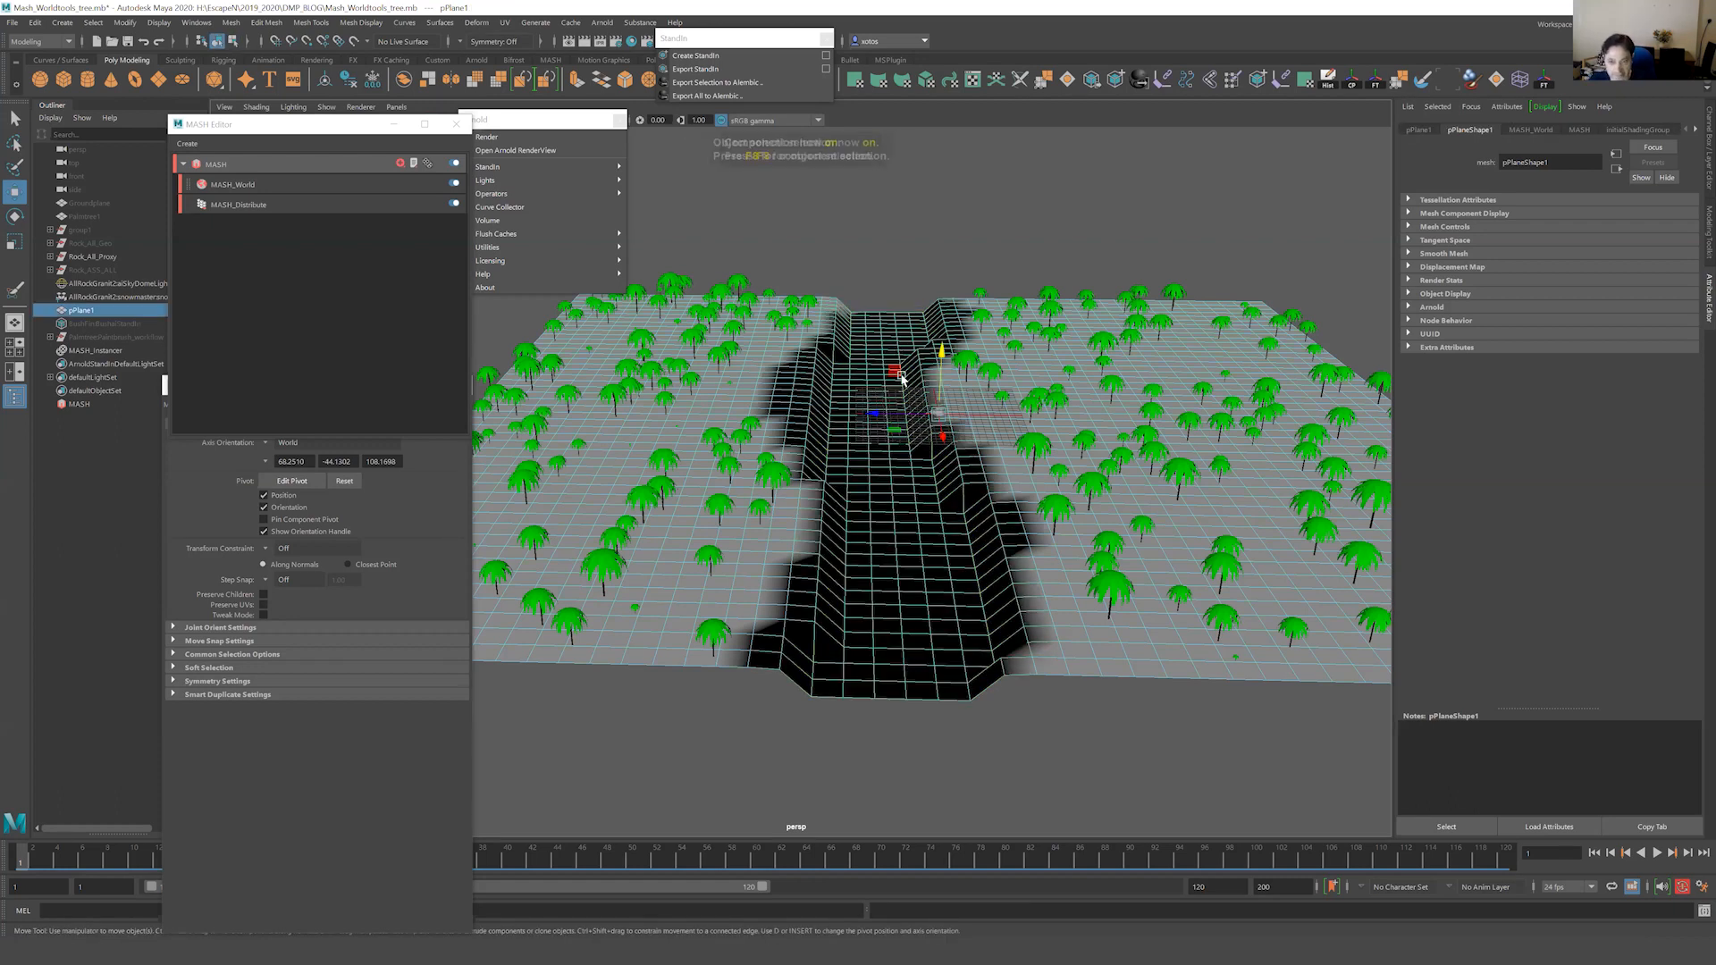
# Raise the vertices at the far corner of pPlane1 beyond the channel's right bank into a smooth hill with soft selection.
pyautogui.keyDown('alt'); pyautogui.moveTo(903, 379); pyautogui.dragTo(1041, 354); pyautogui.keyUp('alt')
pyautogui.press('F9')
pyautogui.moveTo(1000, 299); pyautogui.dragTo(1041, 143)
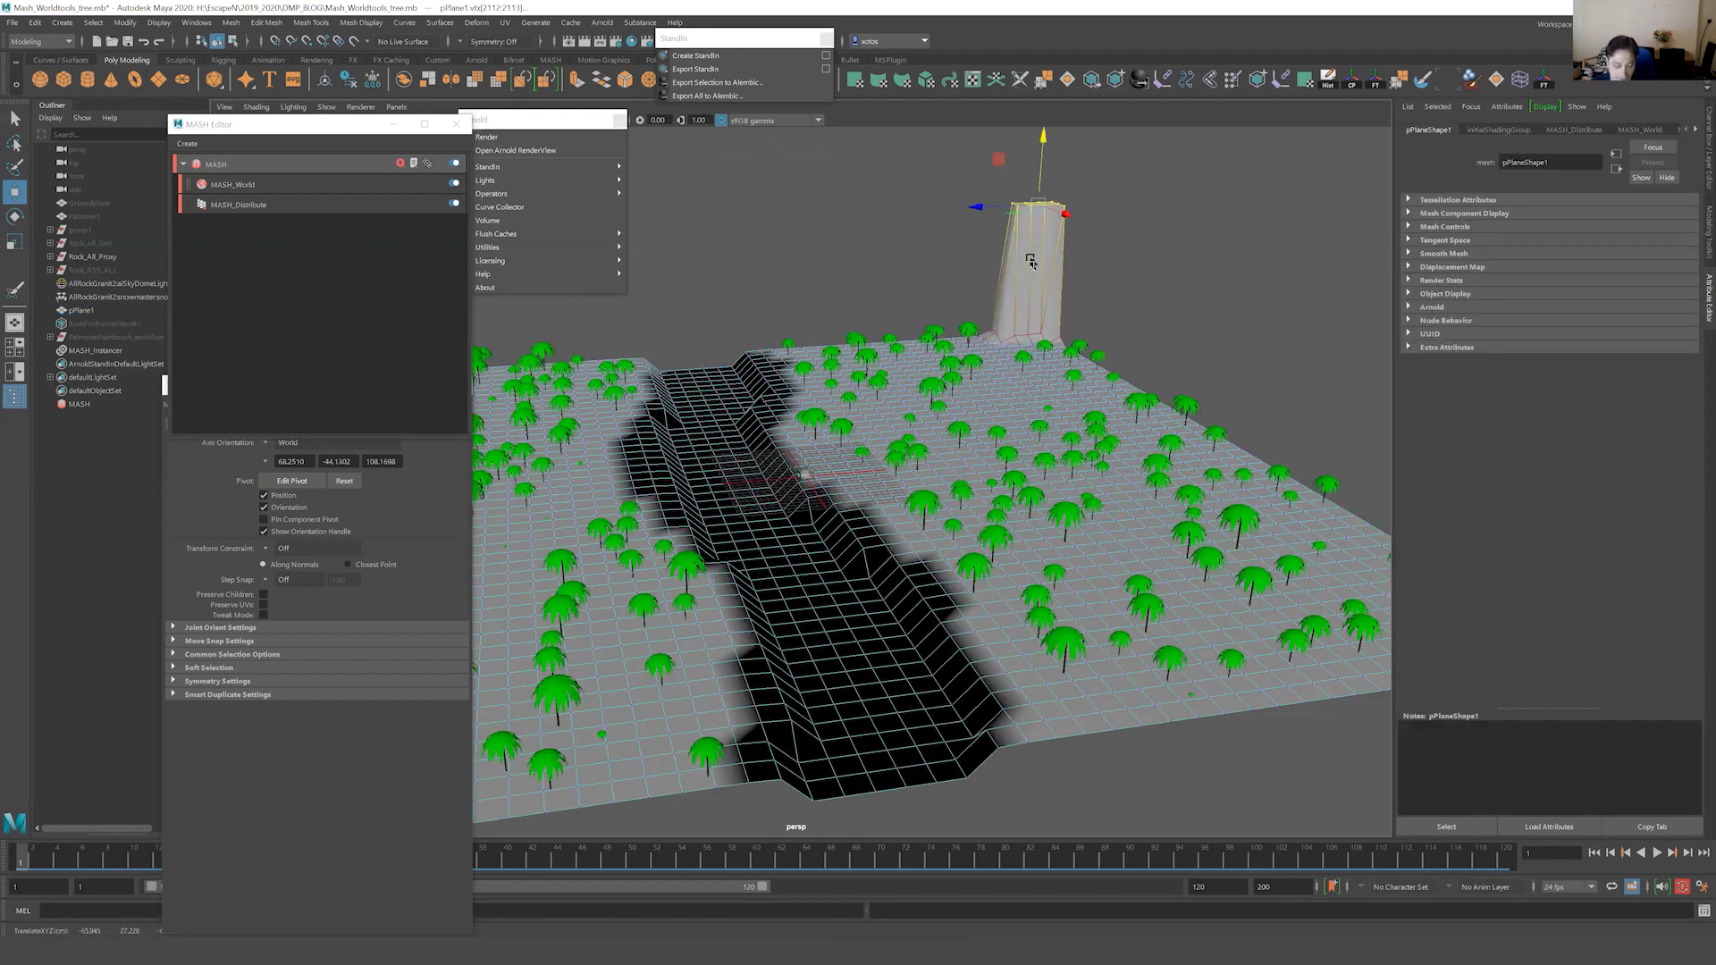
pyautogui.hotkey('ctrl', 'z')
pyautogui.press('b')
pyautogui.moveTo(1035, 271); pyautogui.dragTo(1048, 217)
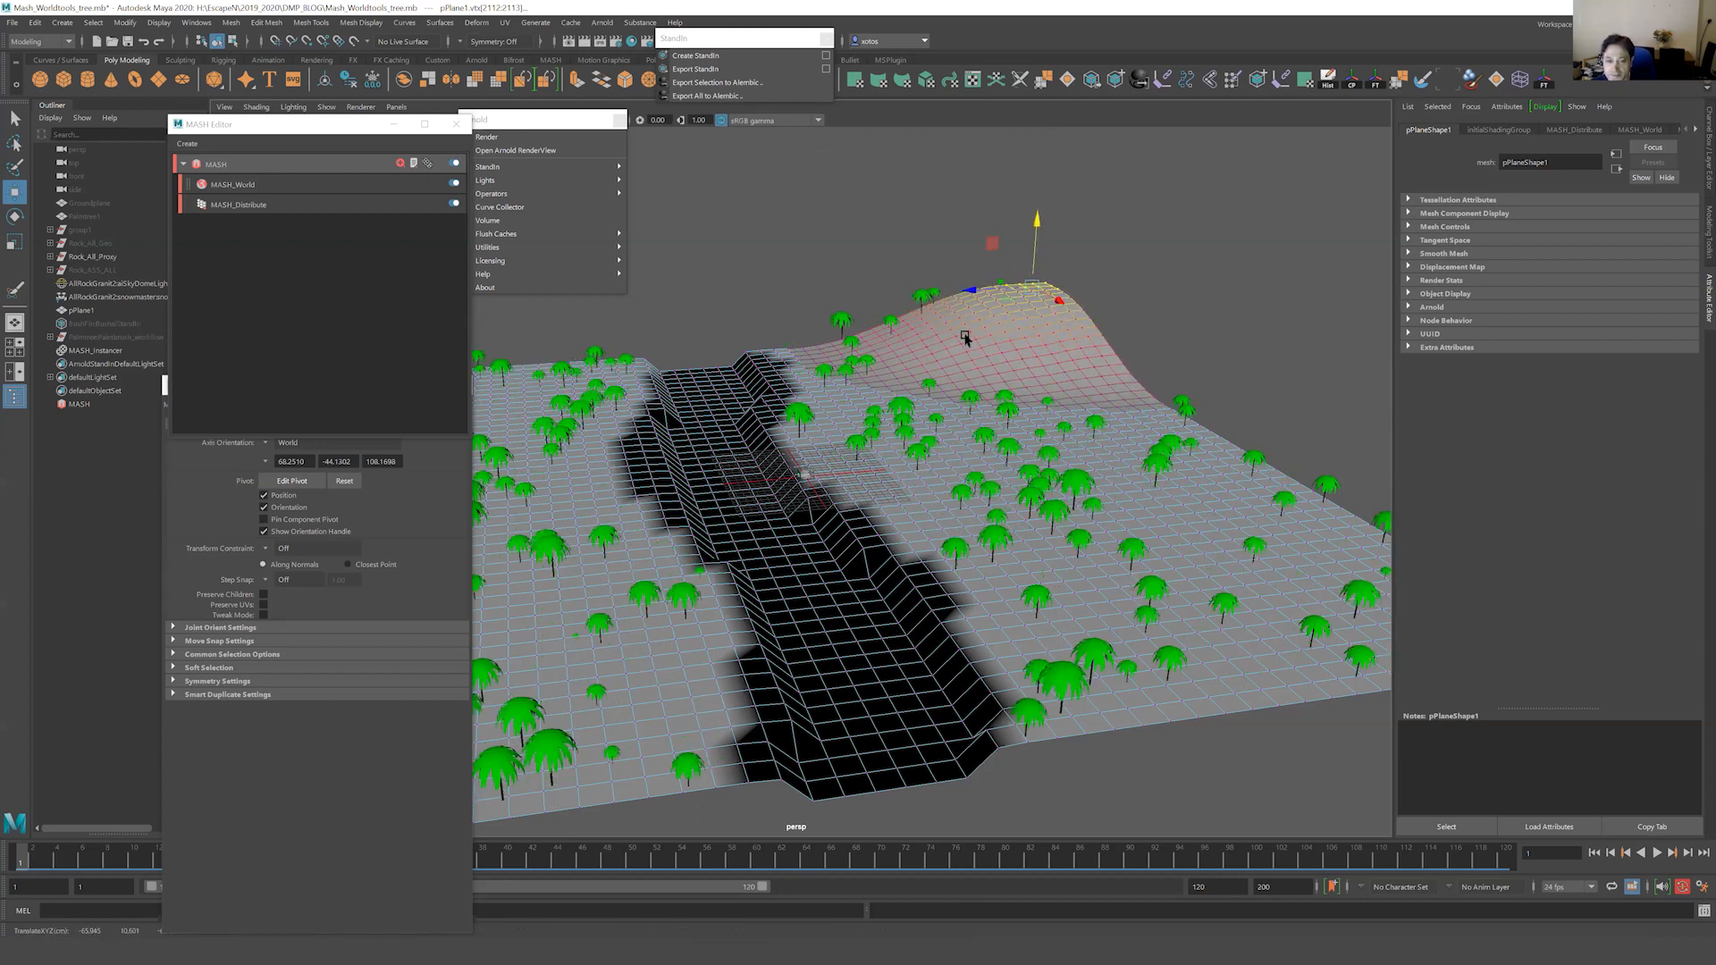
# Raise the ground on the opposite side of the channel into a second soft hill and return to object mode.
pyautogui.keyDown('alt'); pyautogui.moveTo(853, 360); pyautogui.dragTo(1081, 312, button='middle'); pyautogui.keyUp('alt')
pyautogui.moveTo(636, 309); pyautogui.dragTo(549, 393)
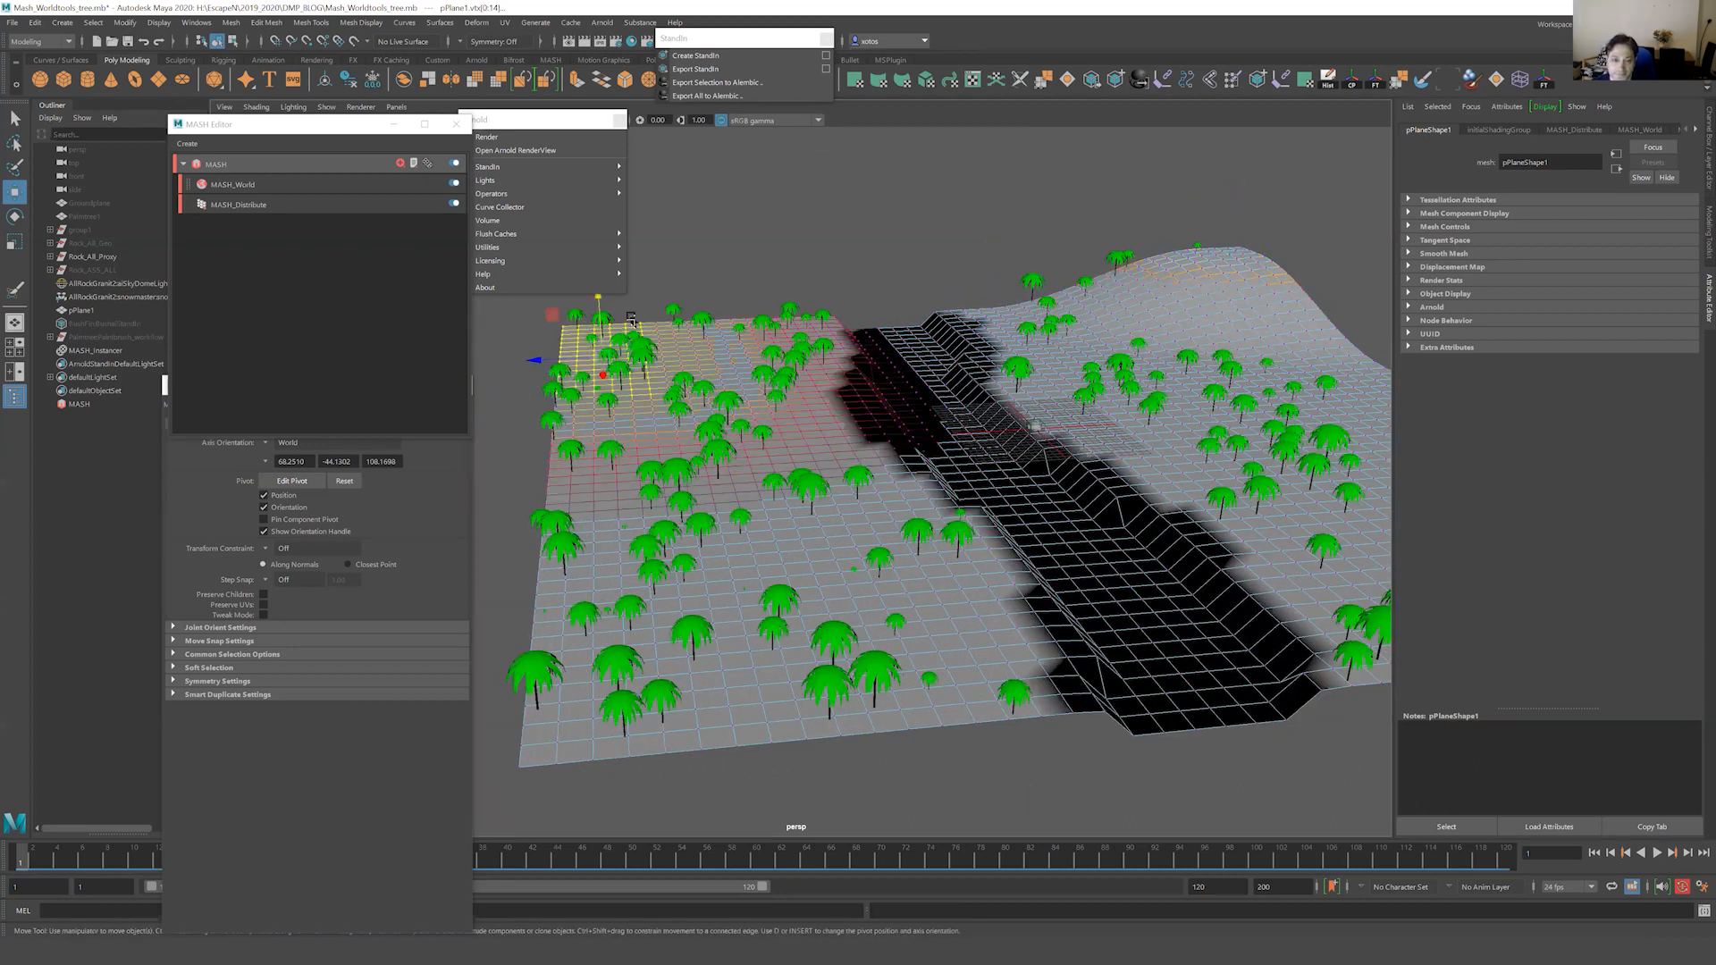
pyautogui.scroll(3, 647, 333)
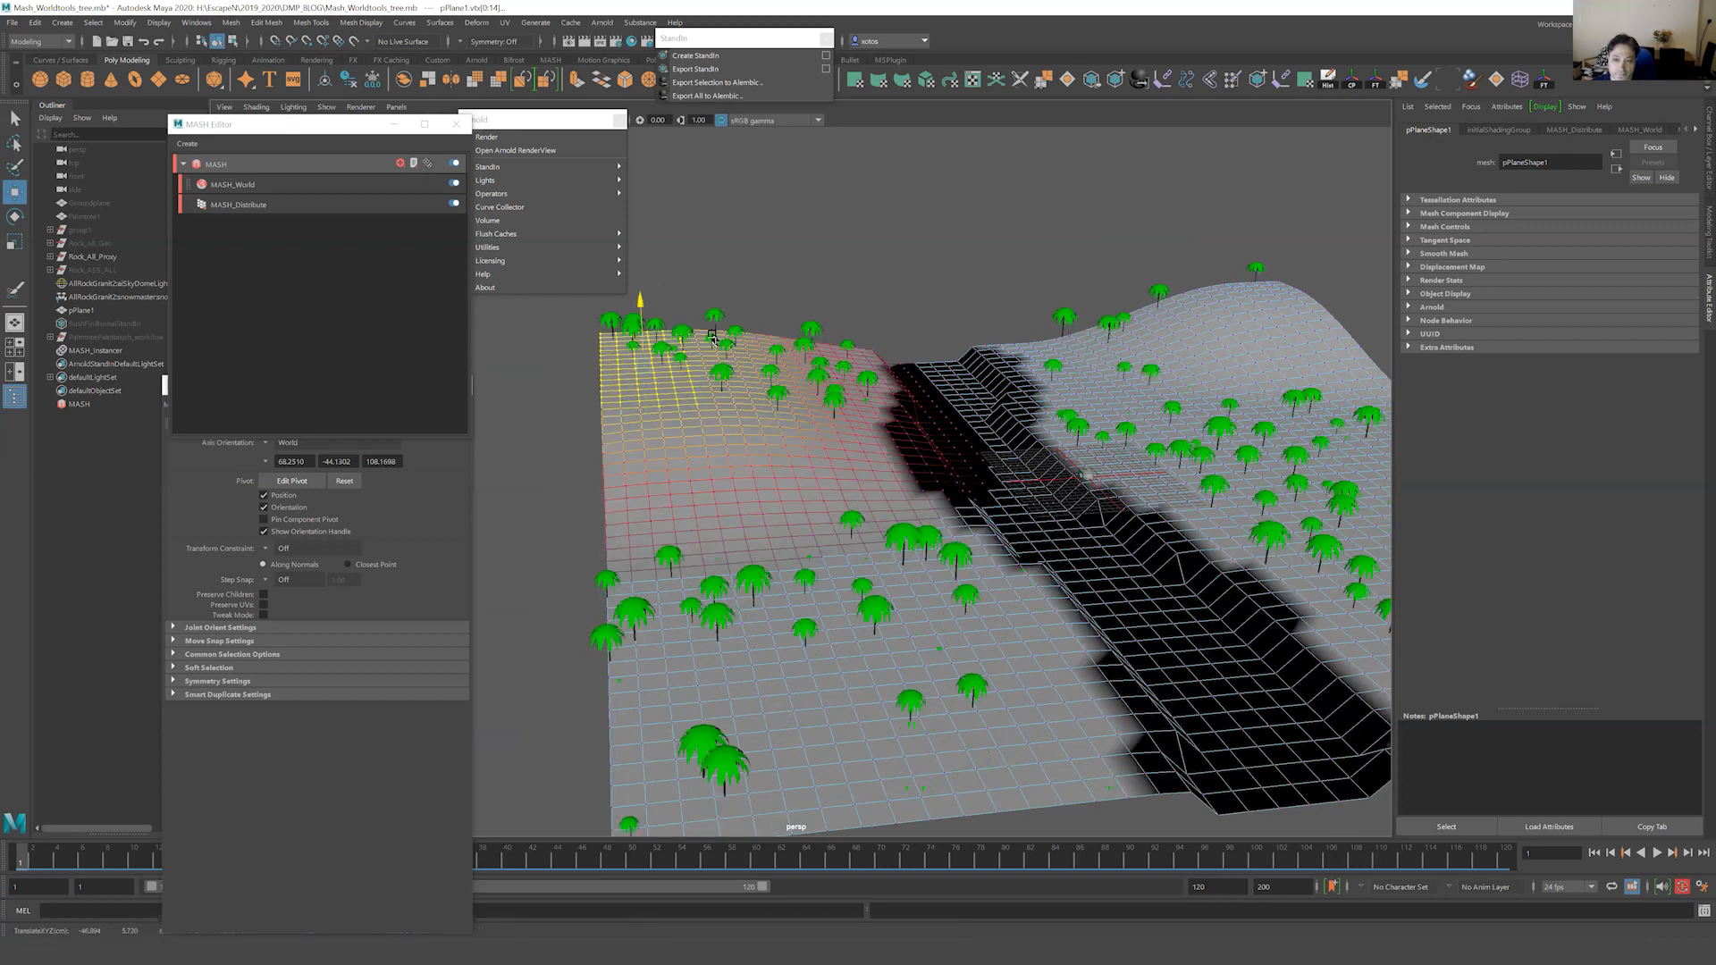
pyautogui.moveTo(712, 337); pyautogui.dragTo(712, 310)
pyautogui.keyDown('alt'); pyautogui.moveTo(679, 554); pyautogui.dragTo(616, 473); pyautogui.keyUp('alt')
pyautogui.moveTo(475, 640); pyautogui.dragTo(604, 547)
pyautogui.keyDown('alt'); pyautogui.moveTo(605, 547); pyautogui.dragTo(697, 522, button='middle'); pyautogui.keyUp('alt')
pyautogui.keyDown('alt'); pyautogui.moveTo(691, 533); pyautogui.dragTo(918, 487); pyautogui.keyUp('alt')
pyautogui.press('F8')
pyautogui.moveTo(712, 348)
pyautogui.keyDown('alt'); pyautogui.mouseDown()
pyautogui.moveTo(752, 348)
pyautogui.moveTo(719, 356)
pyautogui.mouseUp(); pyautogui.keyUp('alt')
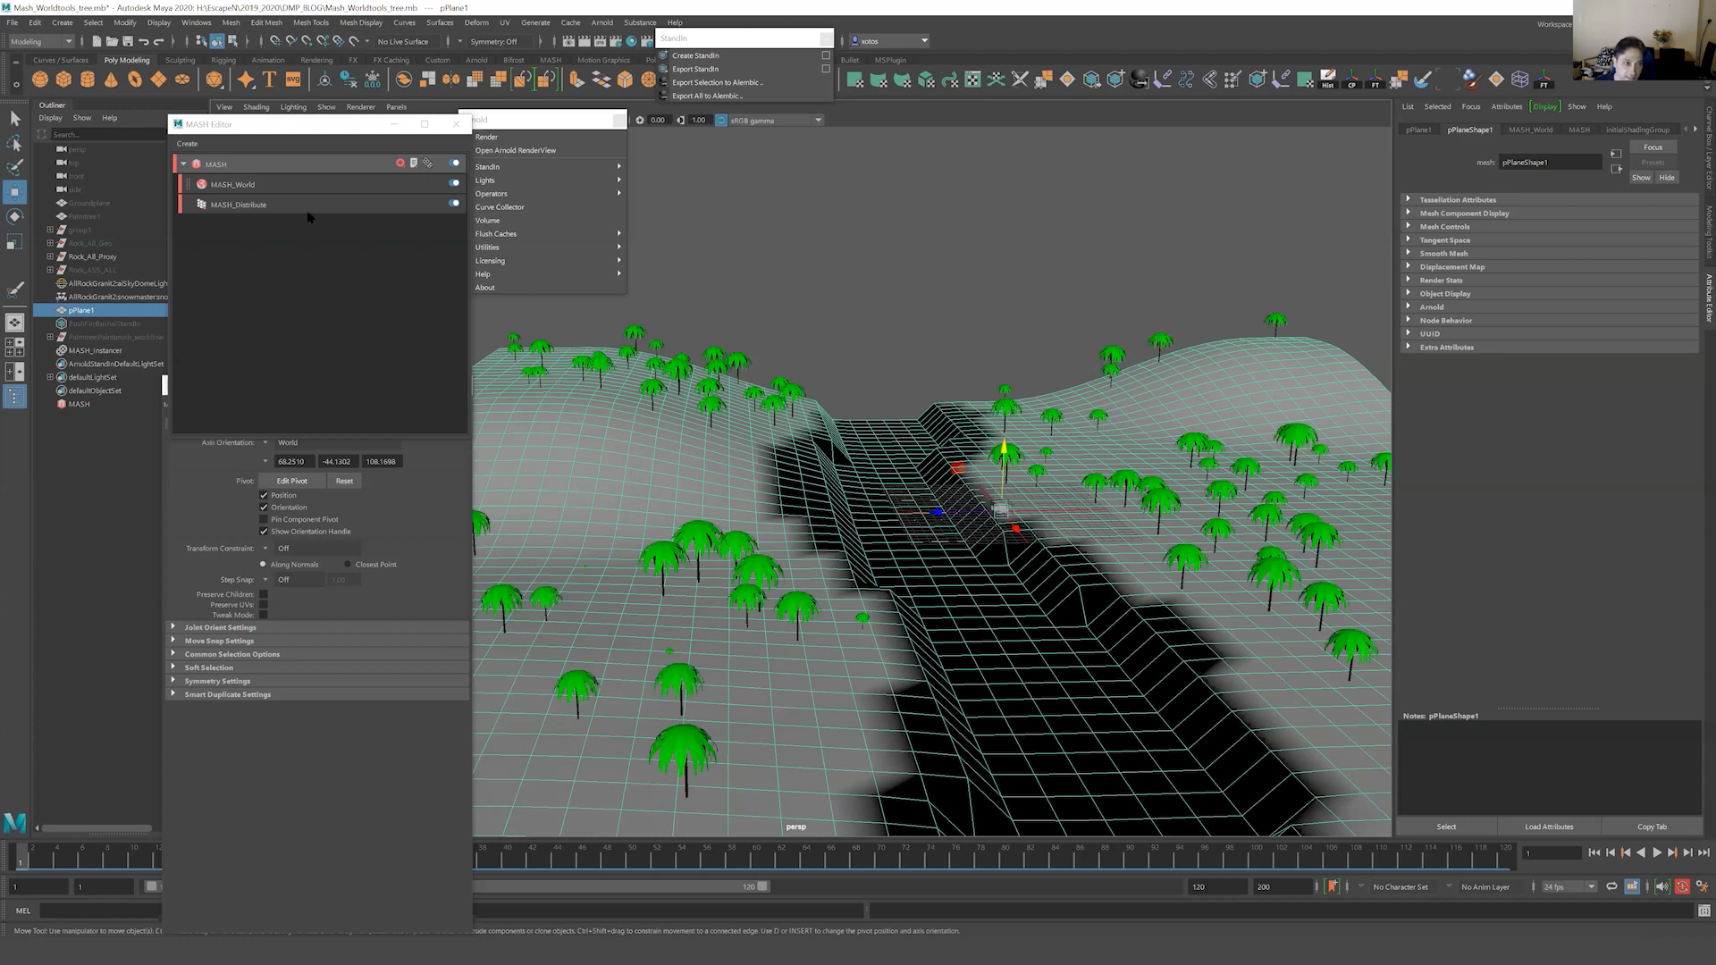
# Set the MASH_Distribute node's Number of Points to 52.
pyautogui.click(80, 403)
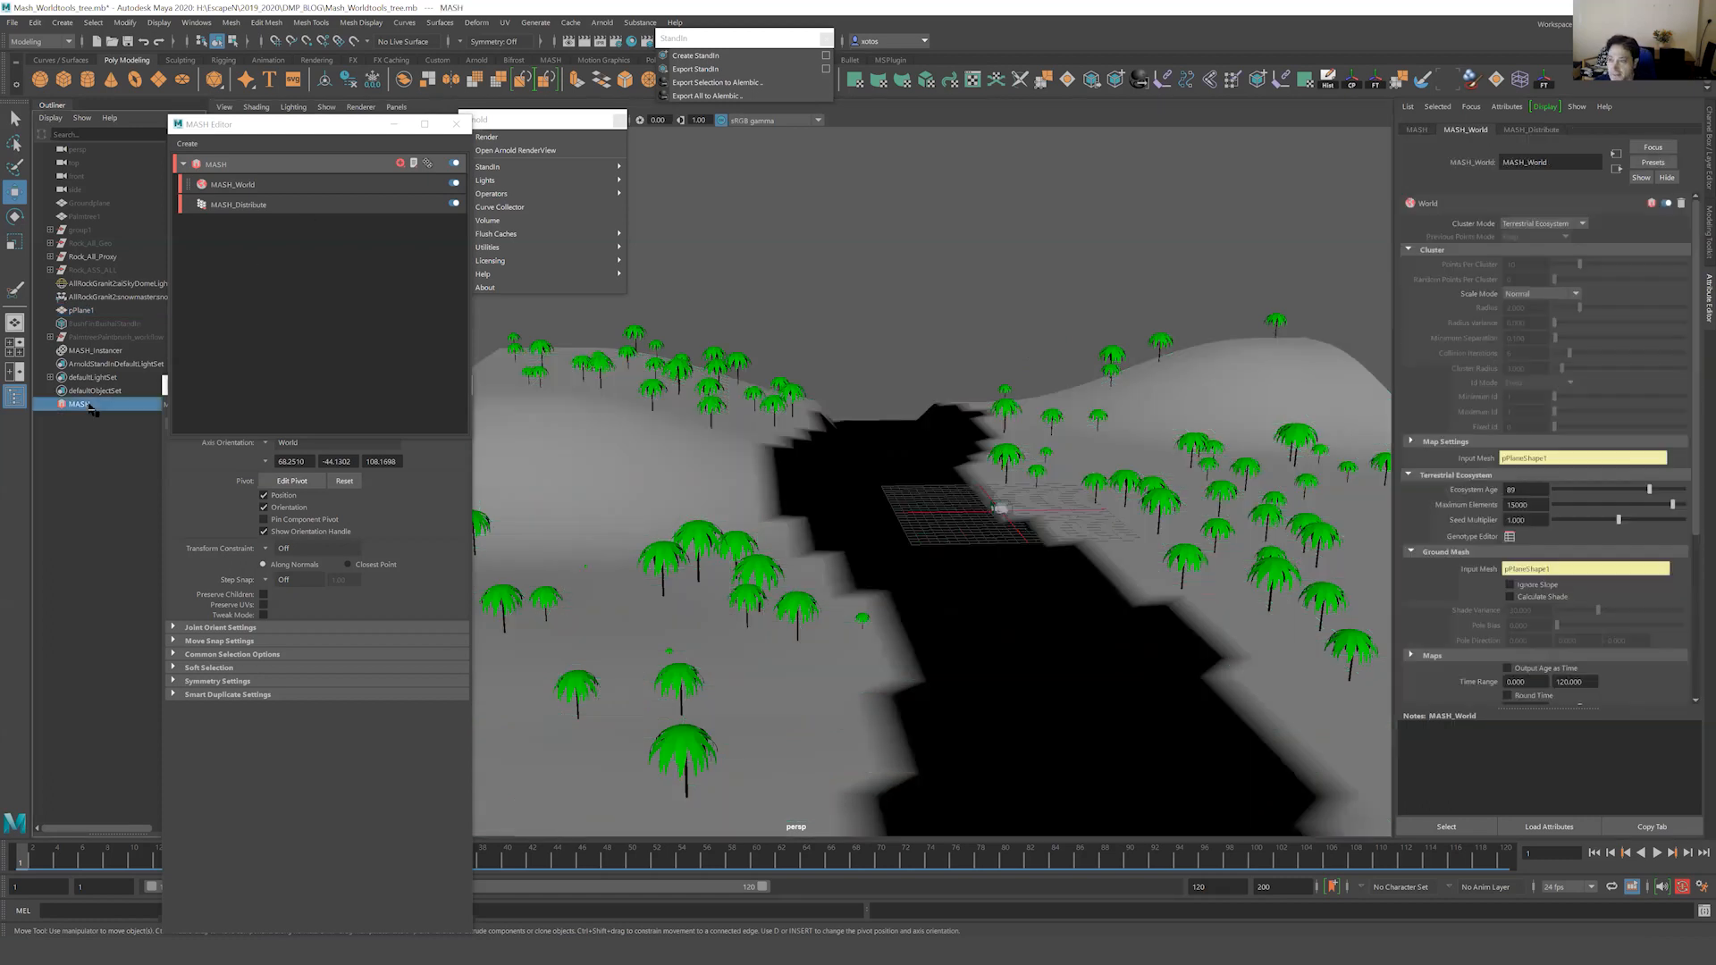
pyautogui.click(1465, 130)
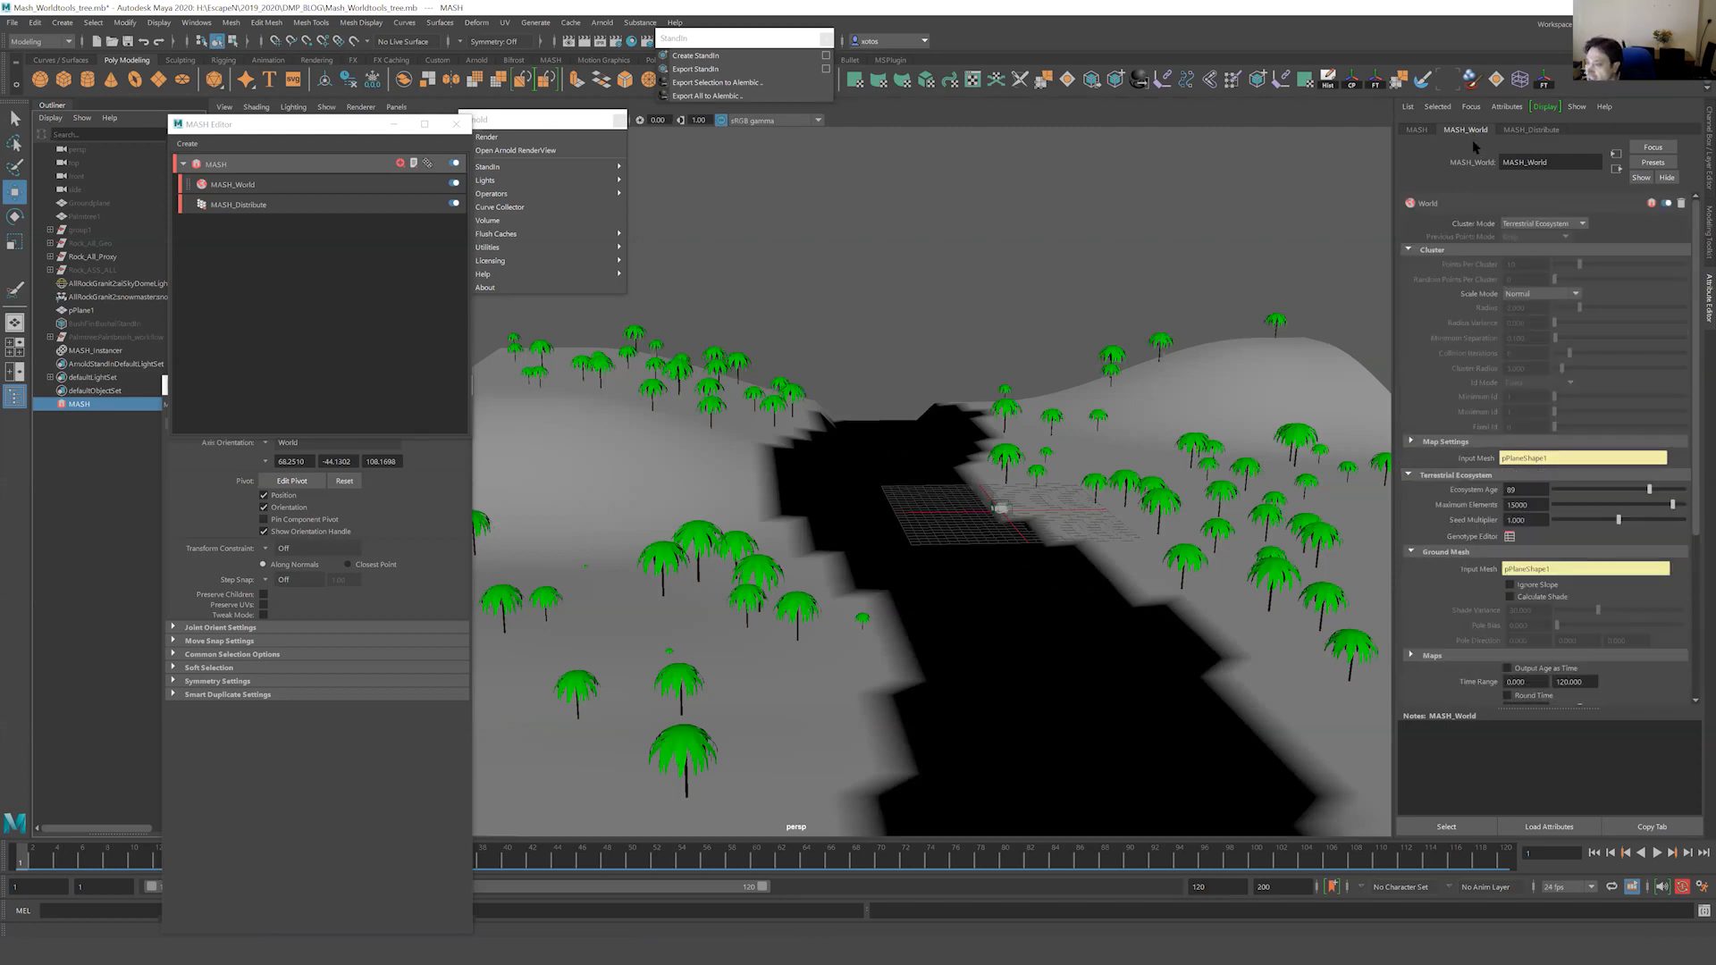
pyautogui.click(1528, 130)
pyautogui.moveTo(1599, 225); pyautogui.dragTo(1624, 226)
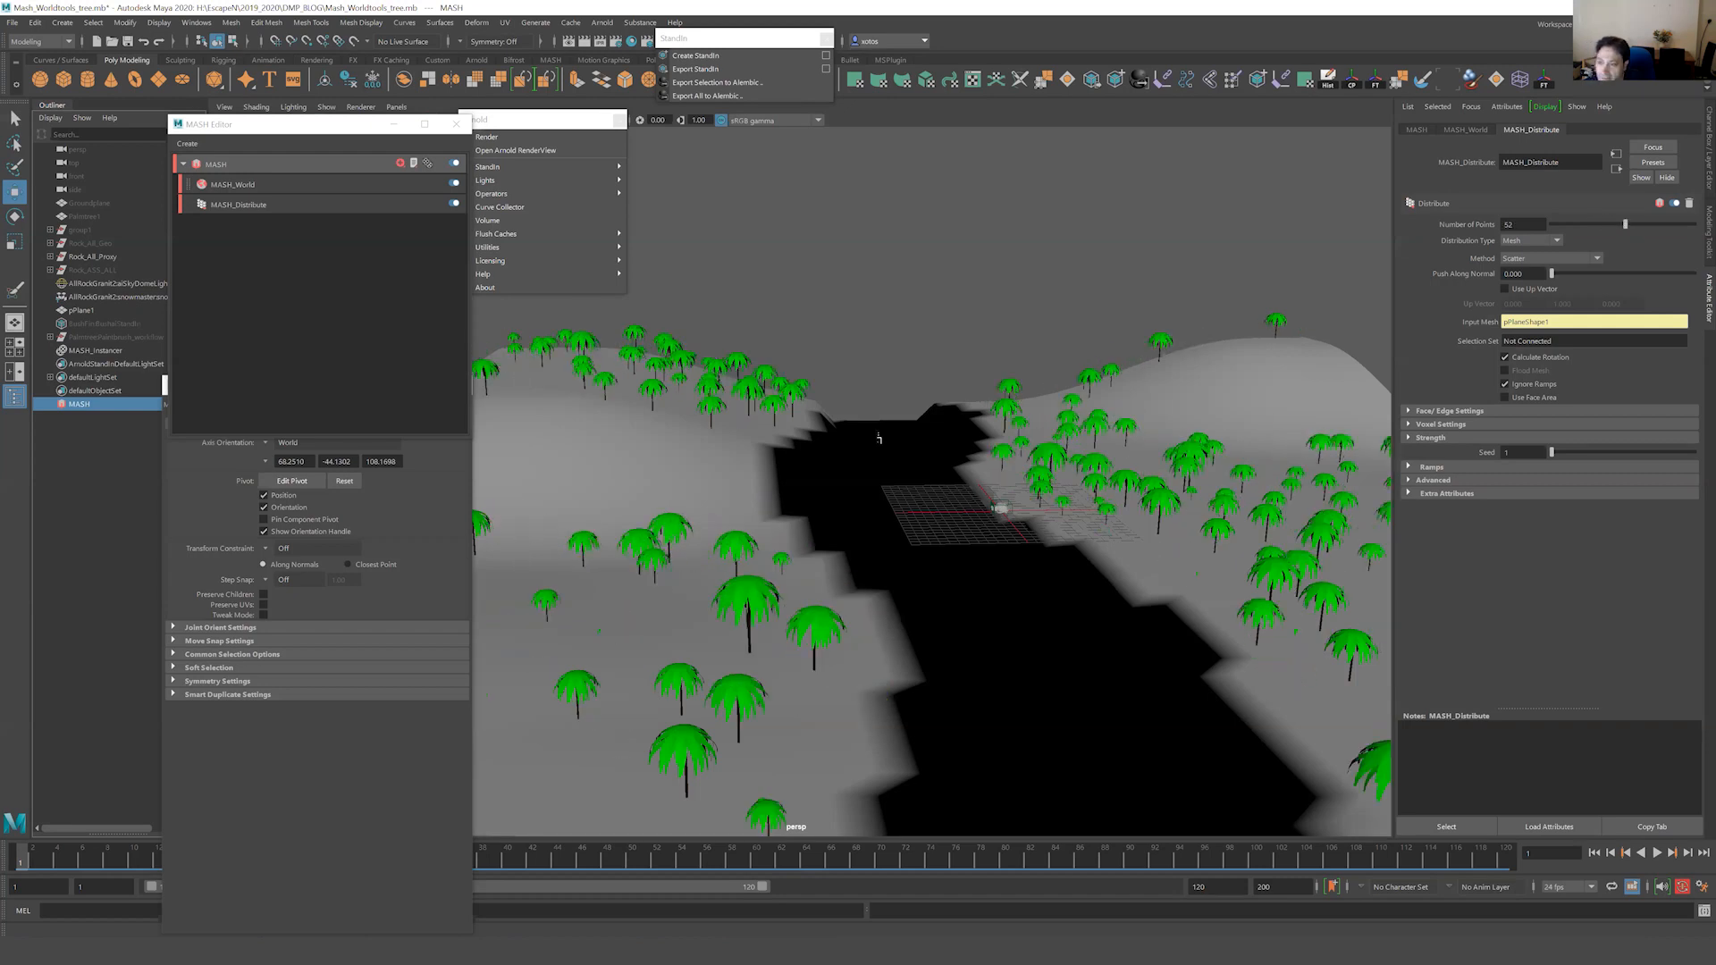
# Unhide the PalmtreePaintbrush_workflow palm group and frame it in the viewport.
pyautogui.click(89, 351)
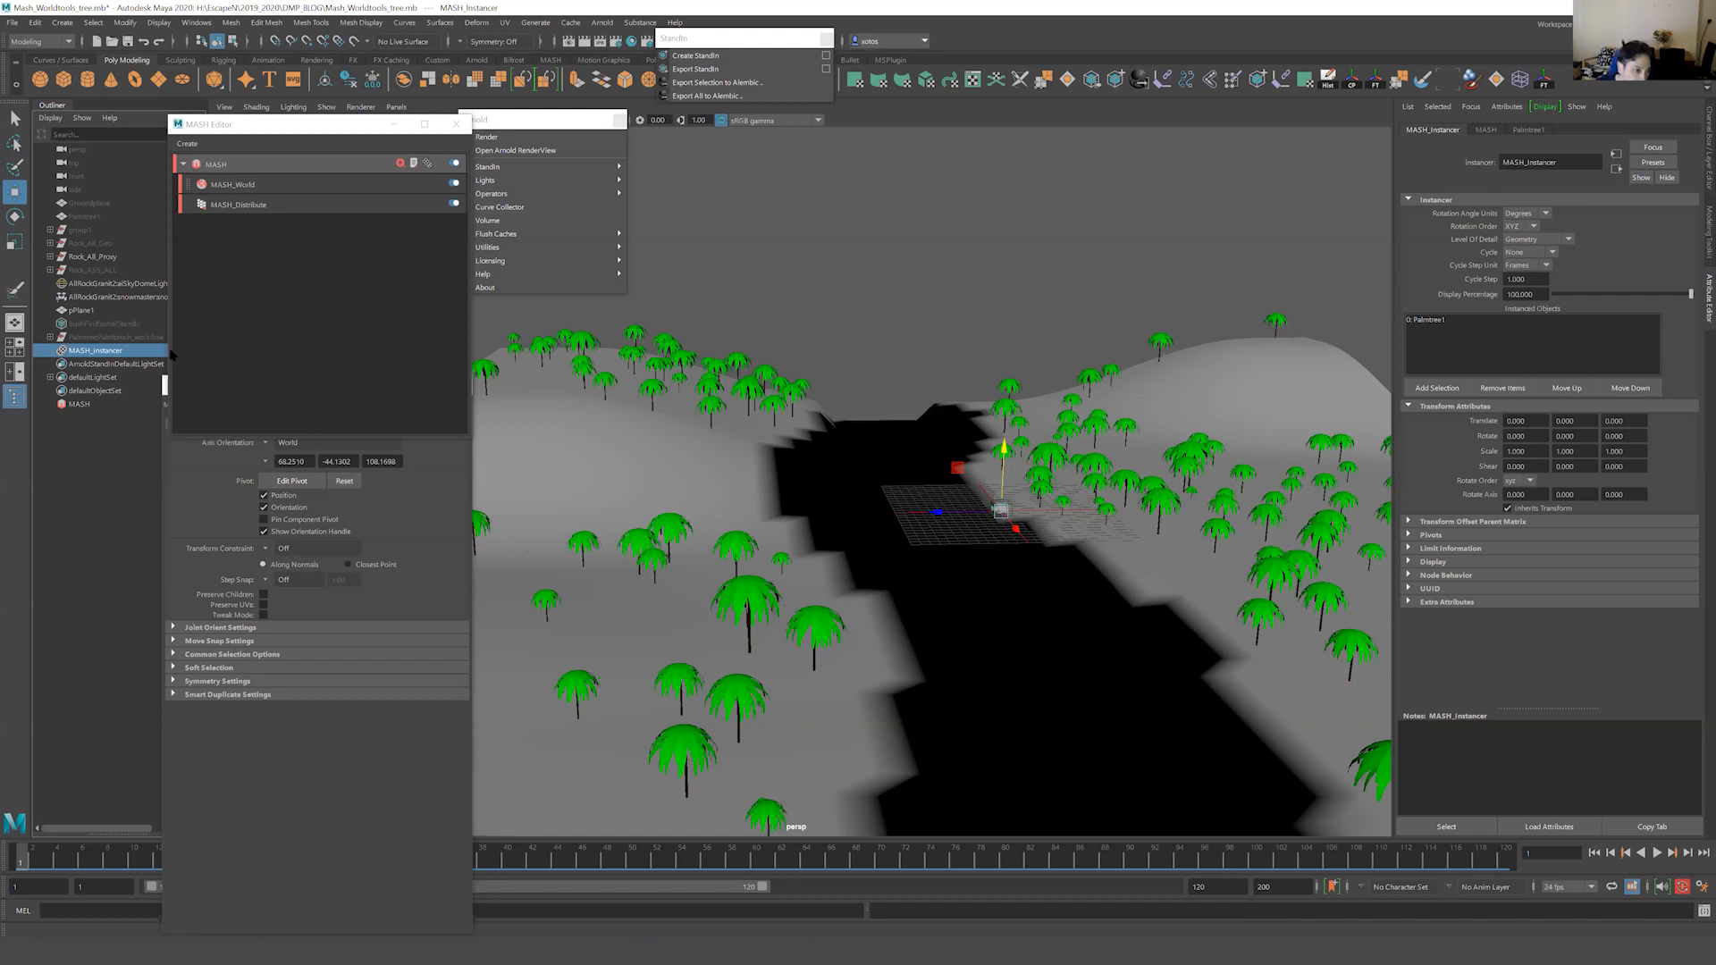
pyautogui.click(104, 324)
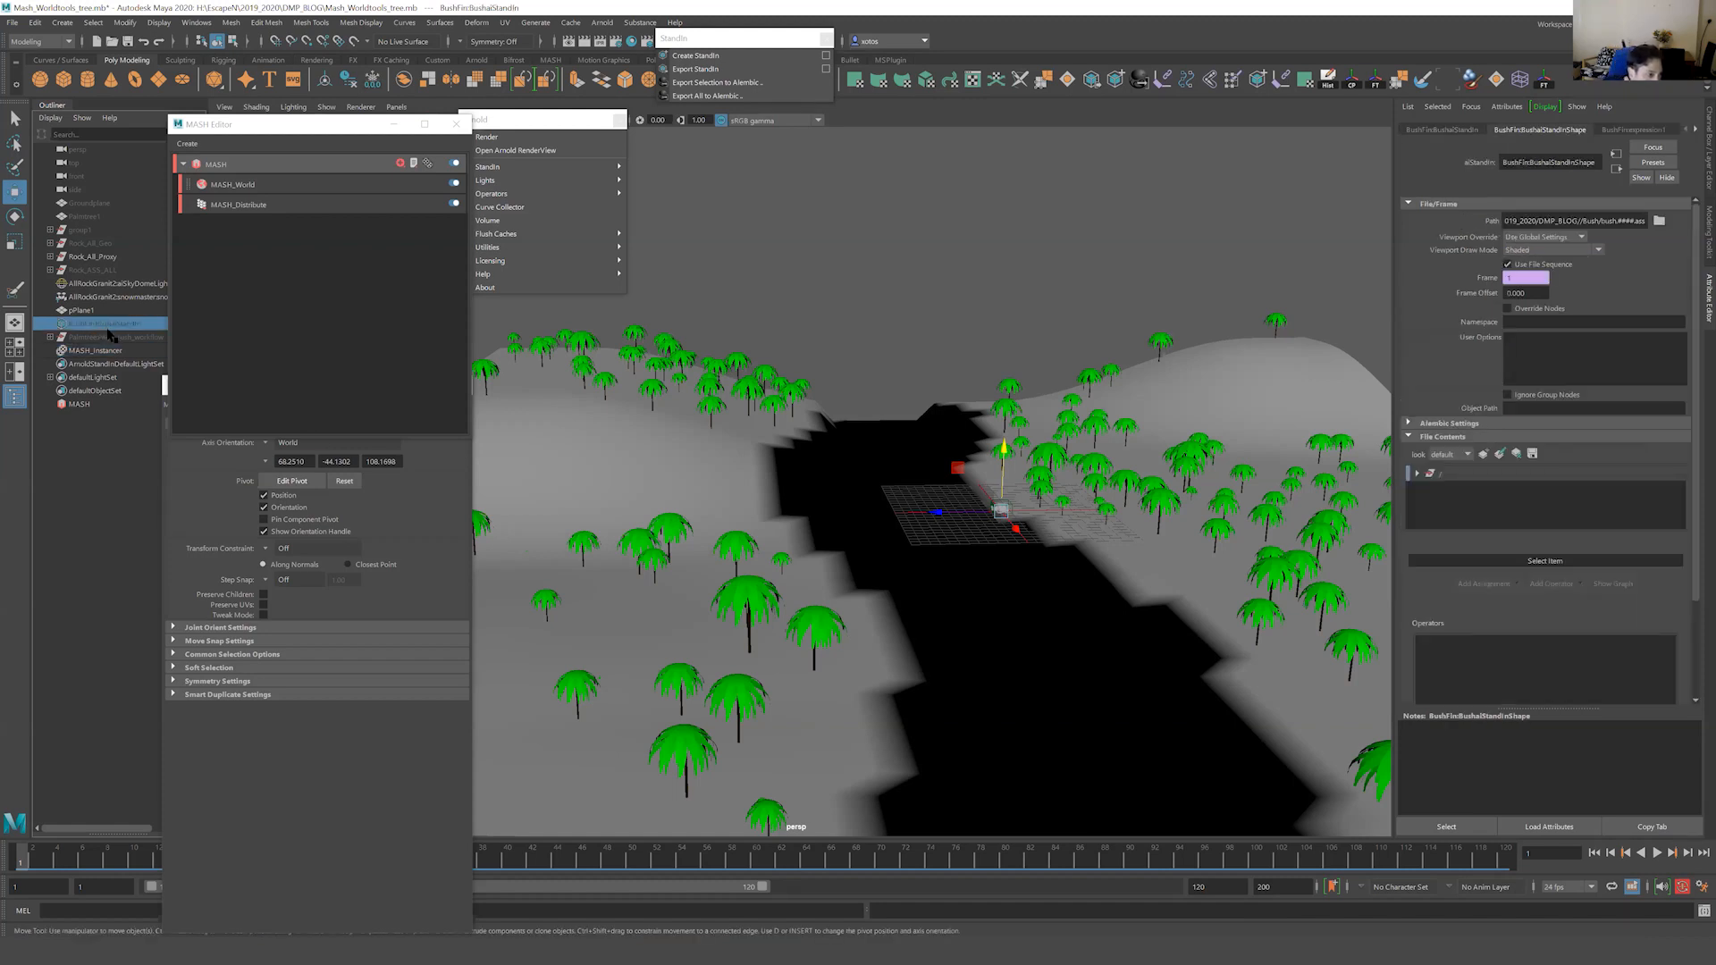
pyautogui.click(117, 337)
pyautogui.hotkey('shift', 'h')
pyautogui.keyDown('alt'); pyautogui.moveTo(842, 488); pyautogui.dragTo(902, 504); pyautogui.keyUp('alt')
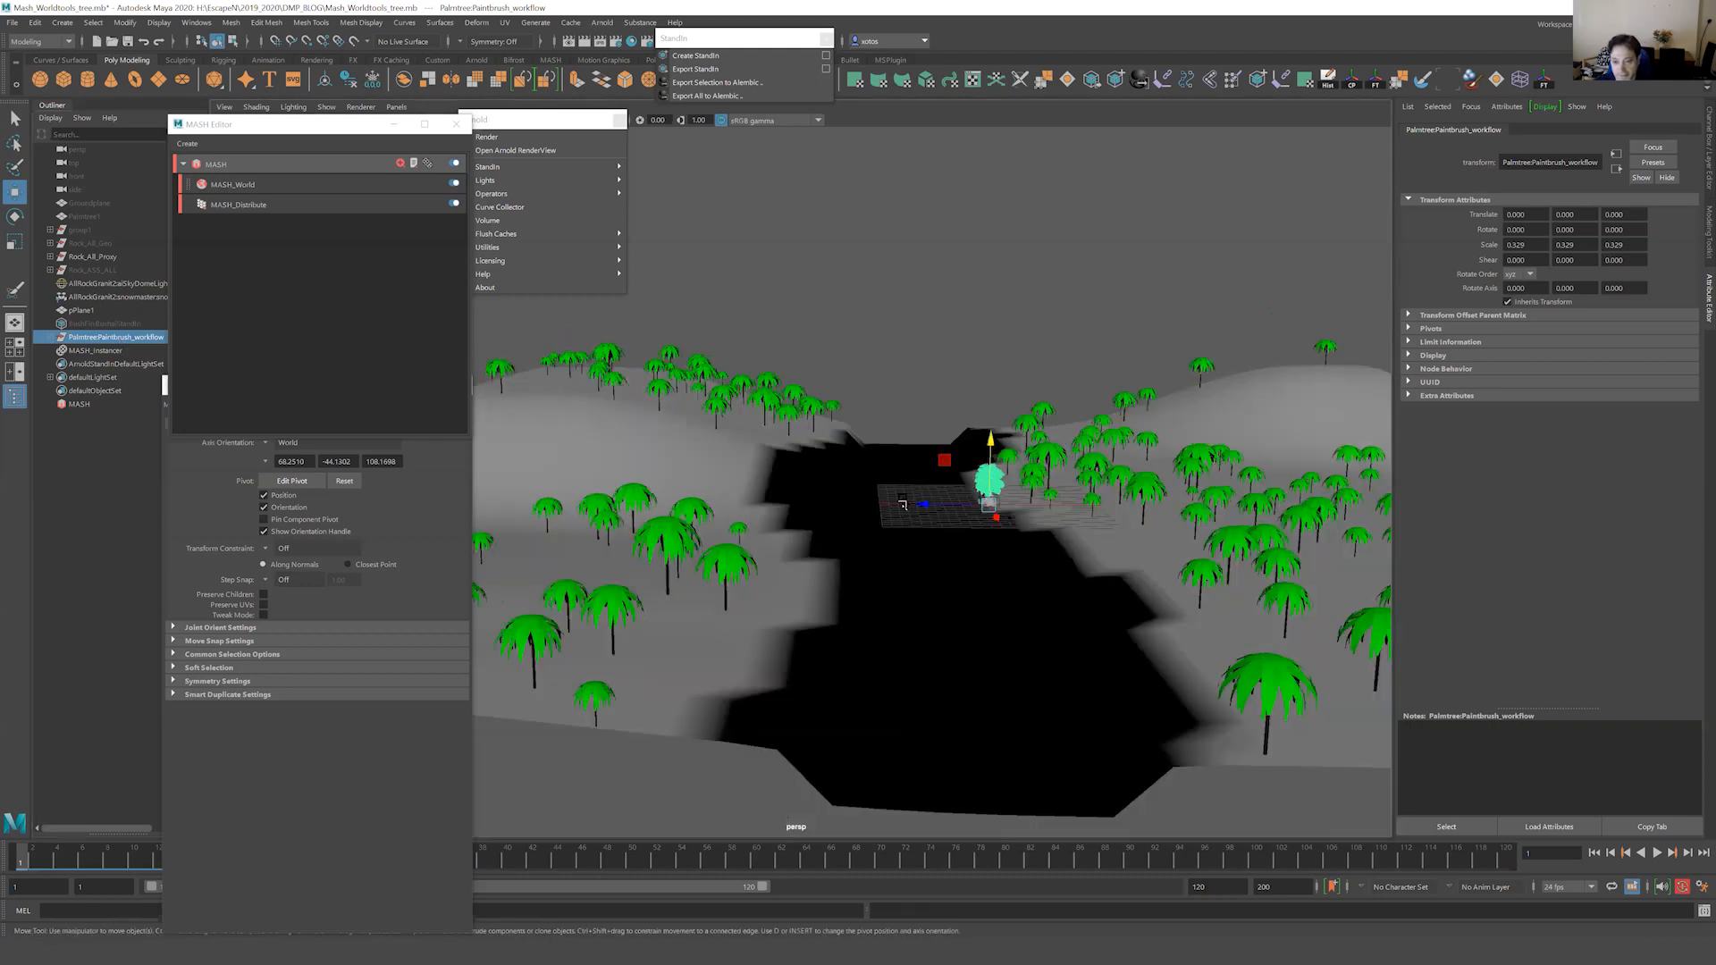
pyautogui.press('f')
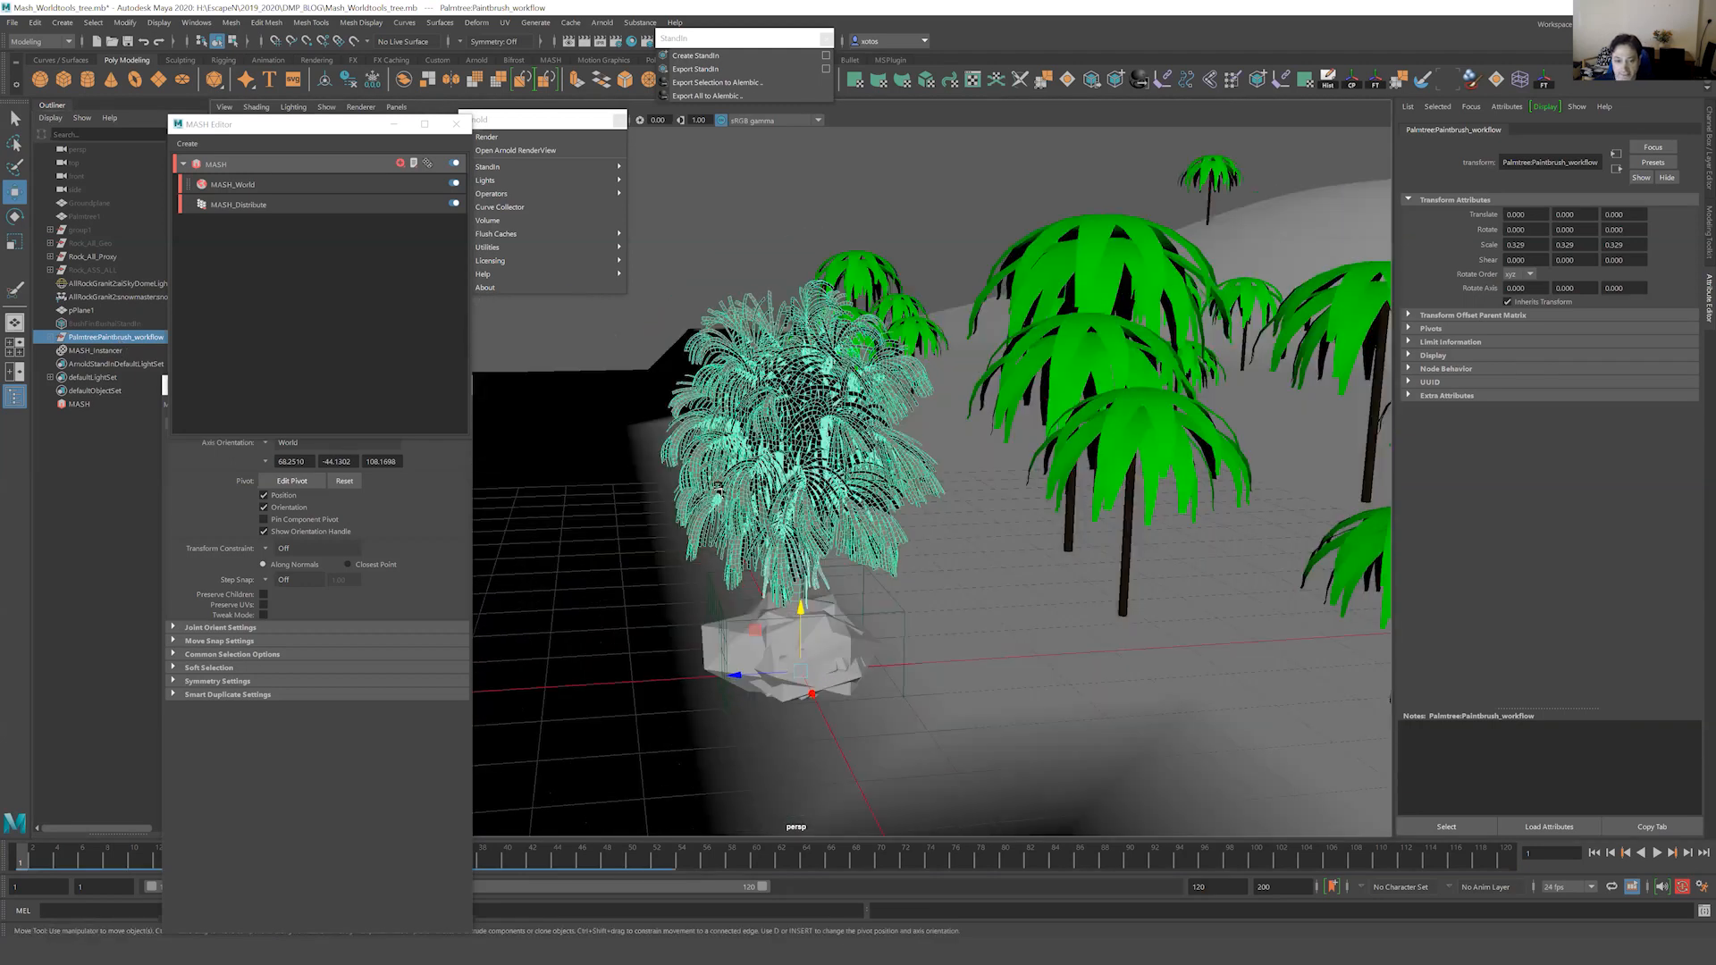
# Scale PalmtreePaintbrush_workflow down uniformly to about 0.363.
pyautogui.press('r')
pyautogui.moveTo(722, 484); pyautogui.dragTo(768, 483, button='middle')
pyautogui.keyDown('alt'); pyautogui.moveTo(482, 482); pyautogui.dragTo(430, 458, button='right'); pyautogui.keyUp('alt')
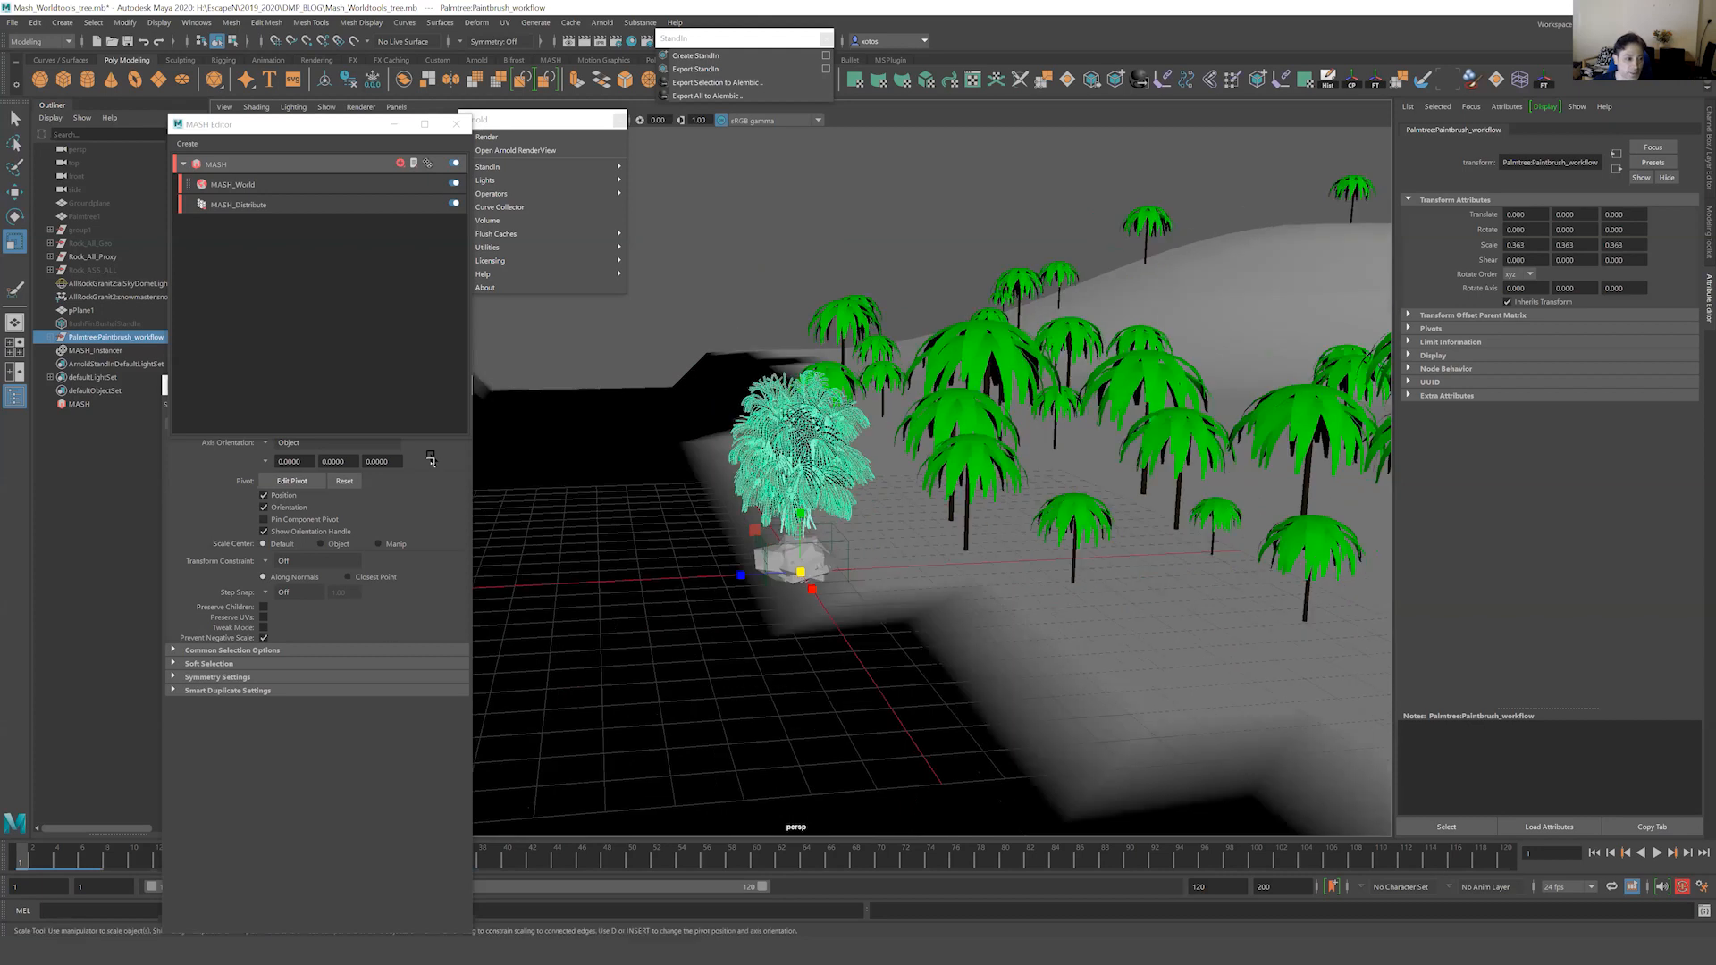
# Select PalmtreePaintbrush_workflow together with MASH_Instancer to prepare adding the palm to the instanced objects.
pyautogui.click(83, 405)
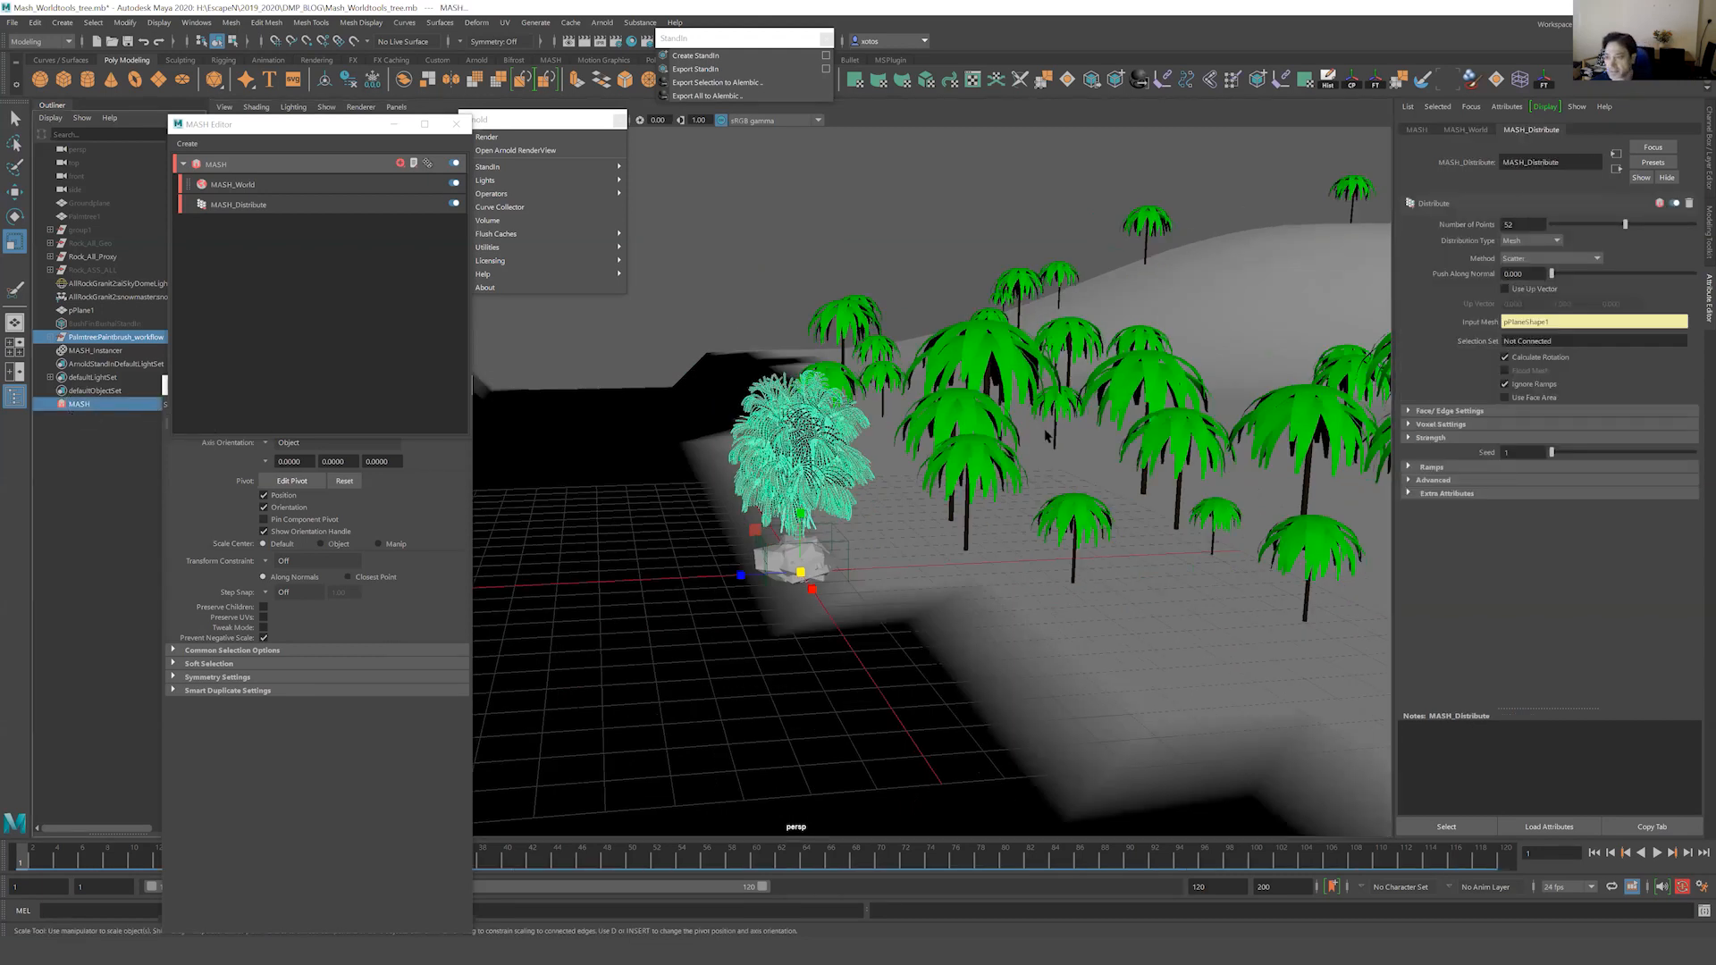
pyautogui.hotkey('ctrl', 'z')
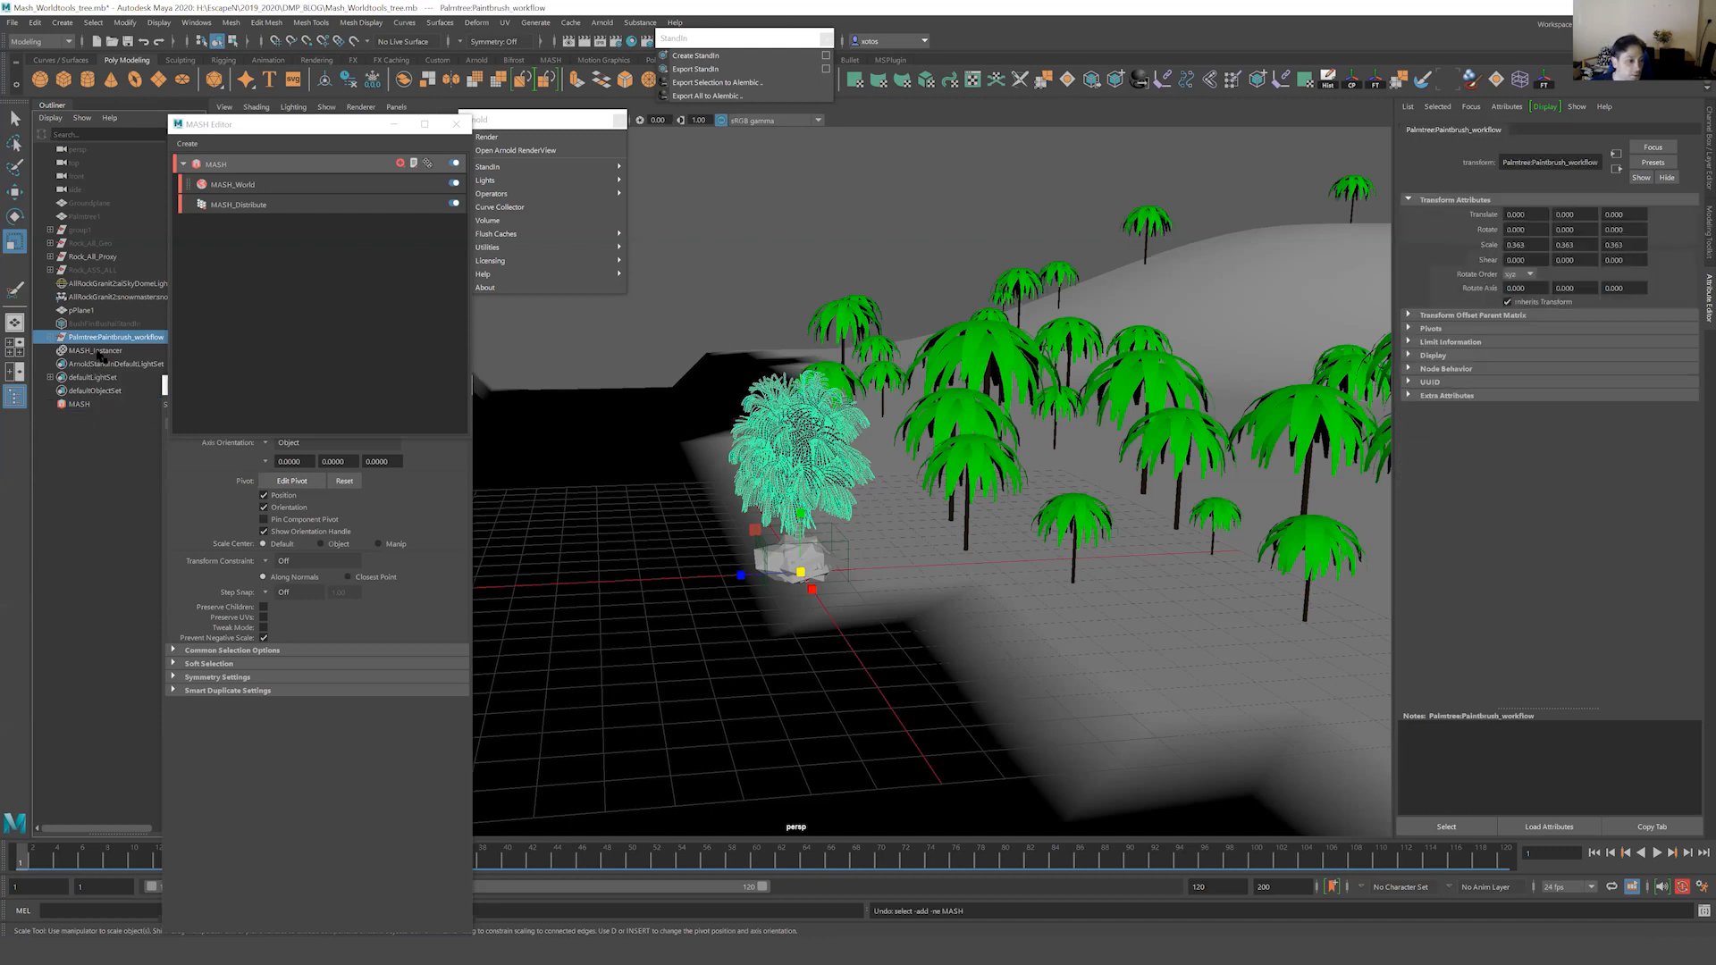
pyautogui.keyDown('ctrl'); pyautogui.click(97, 350); pyautogui.keyUp('ctrl')
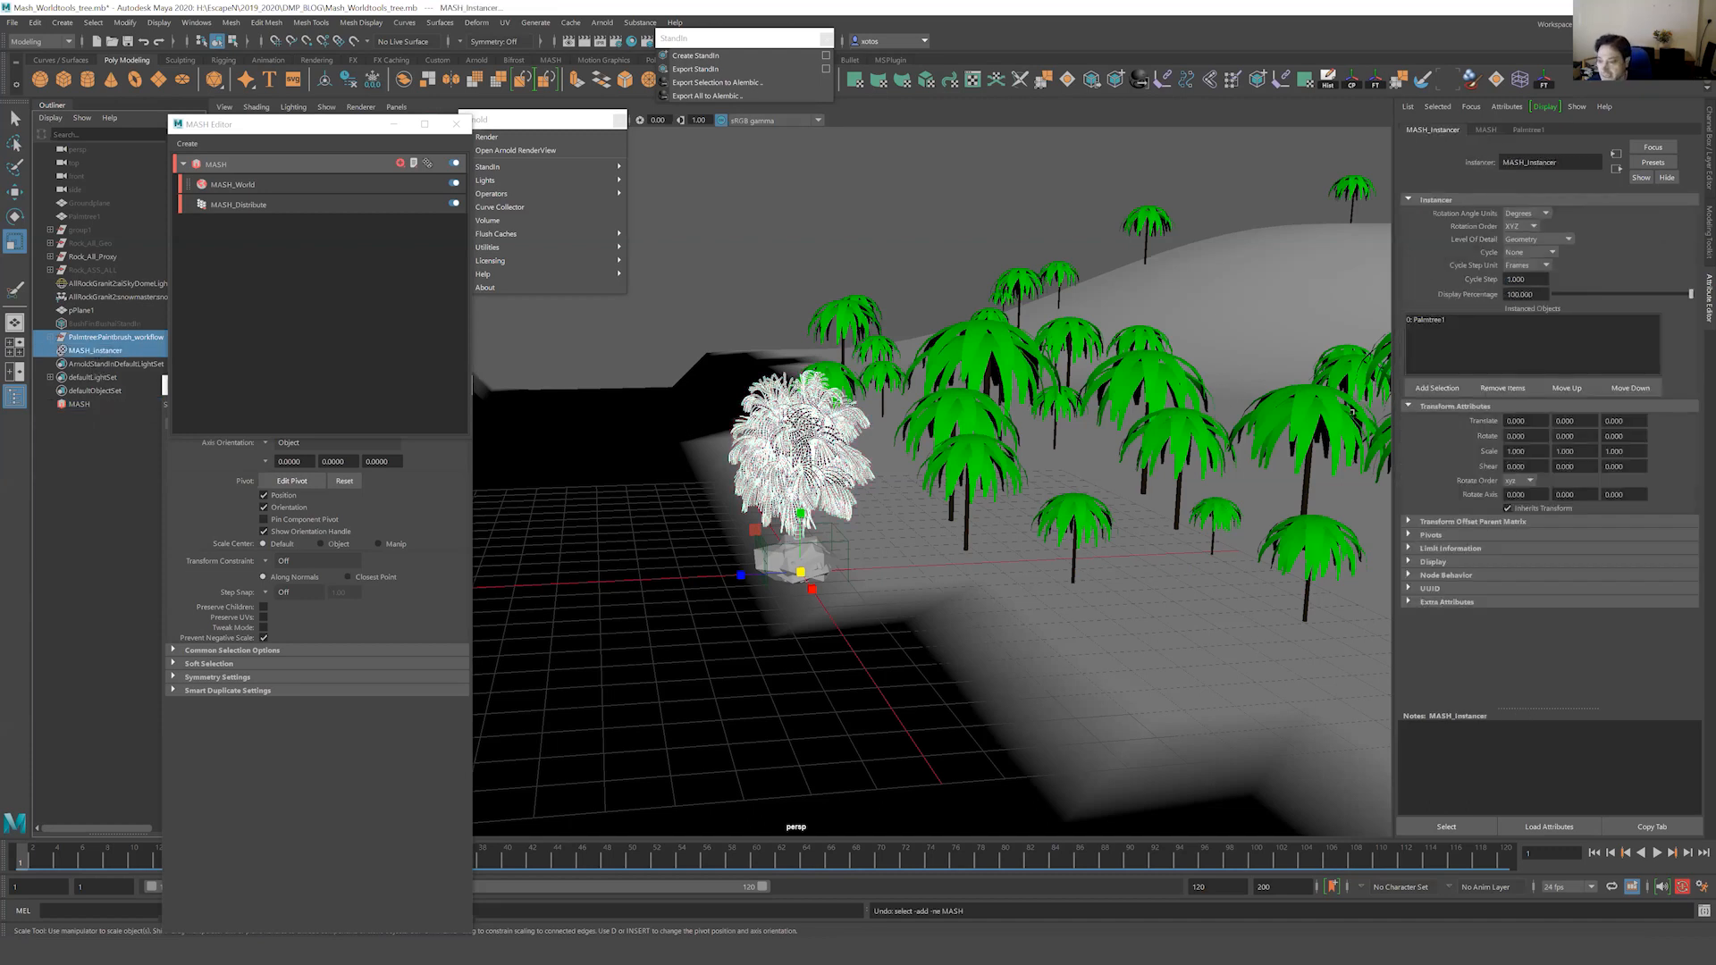
# Replace Palmtree1 with PalmtreePaintbrush_workflow as the instanced object of MASH_Instancer, then clear the tree selection.
pyautogui.click(1436, 387)
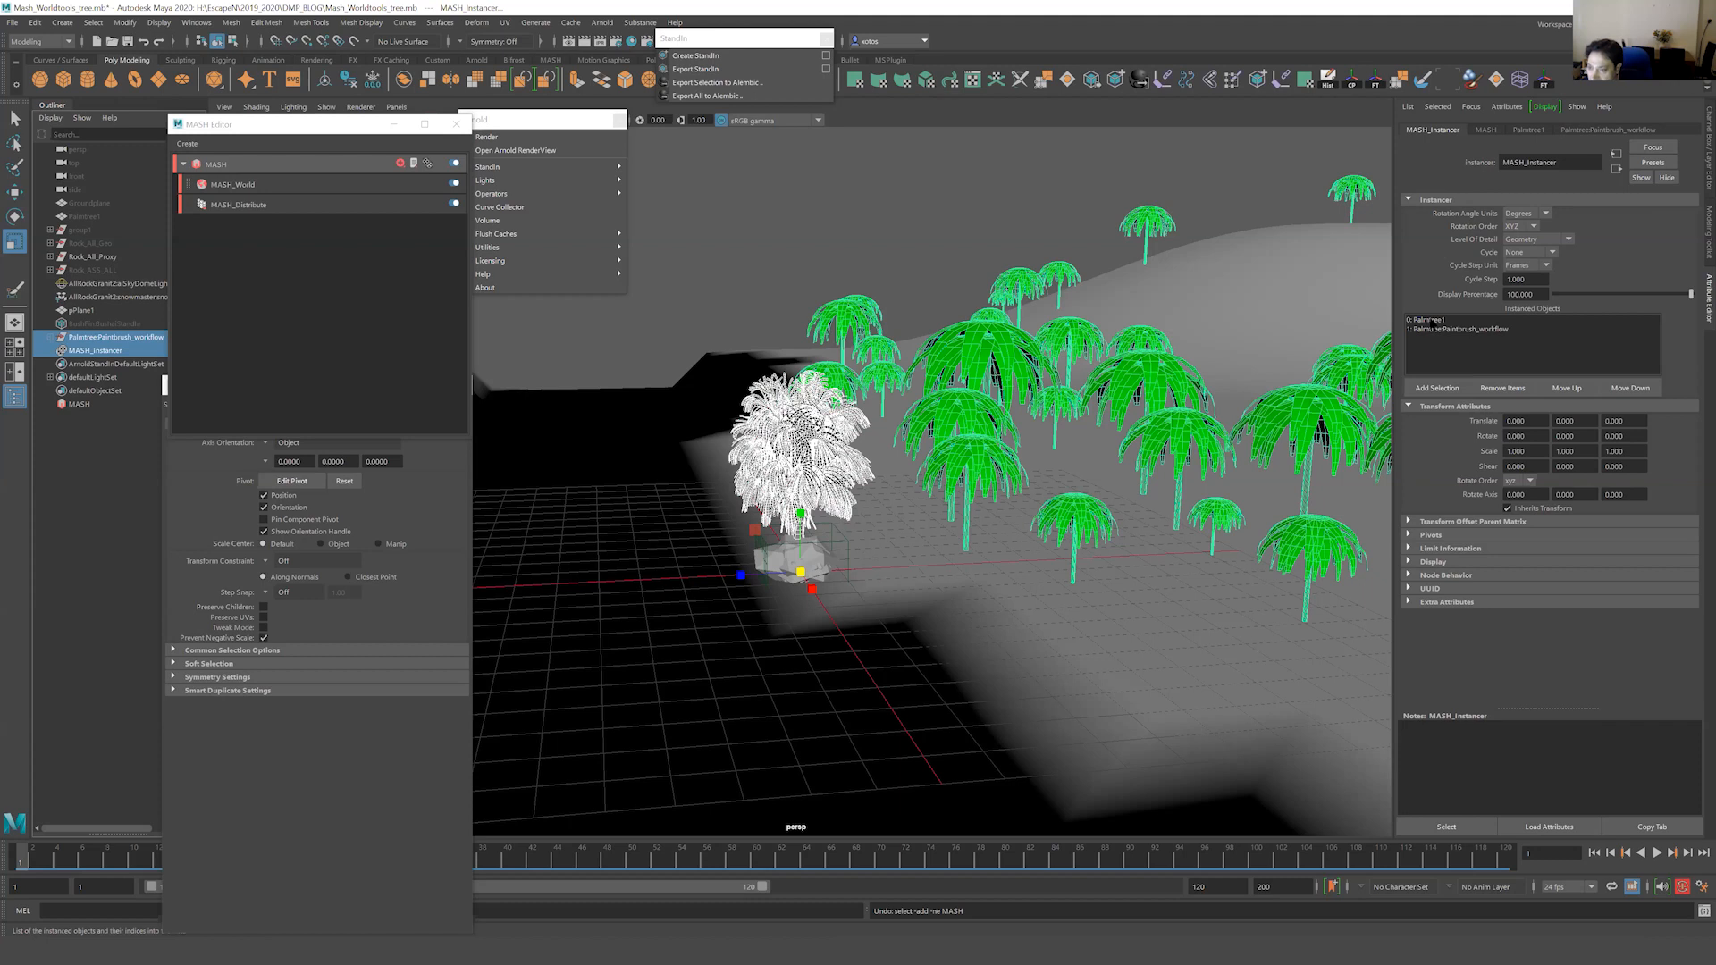
pyautogui.click(1434, 320)
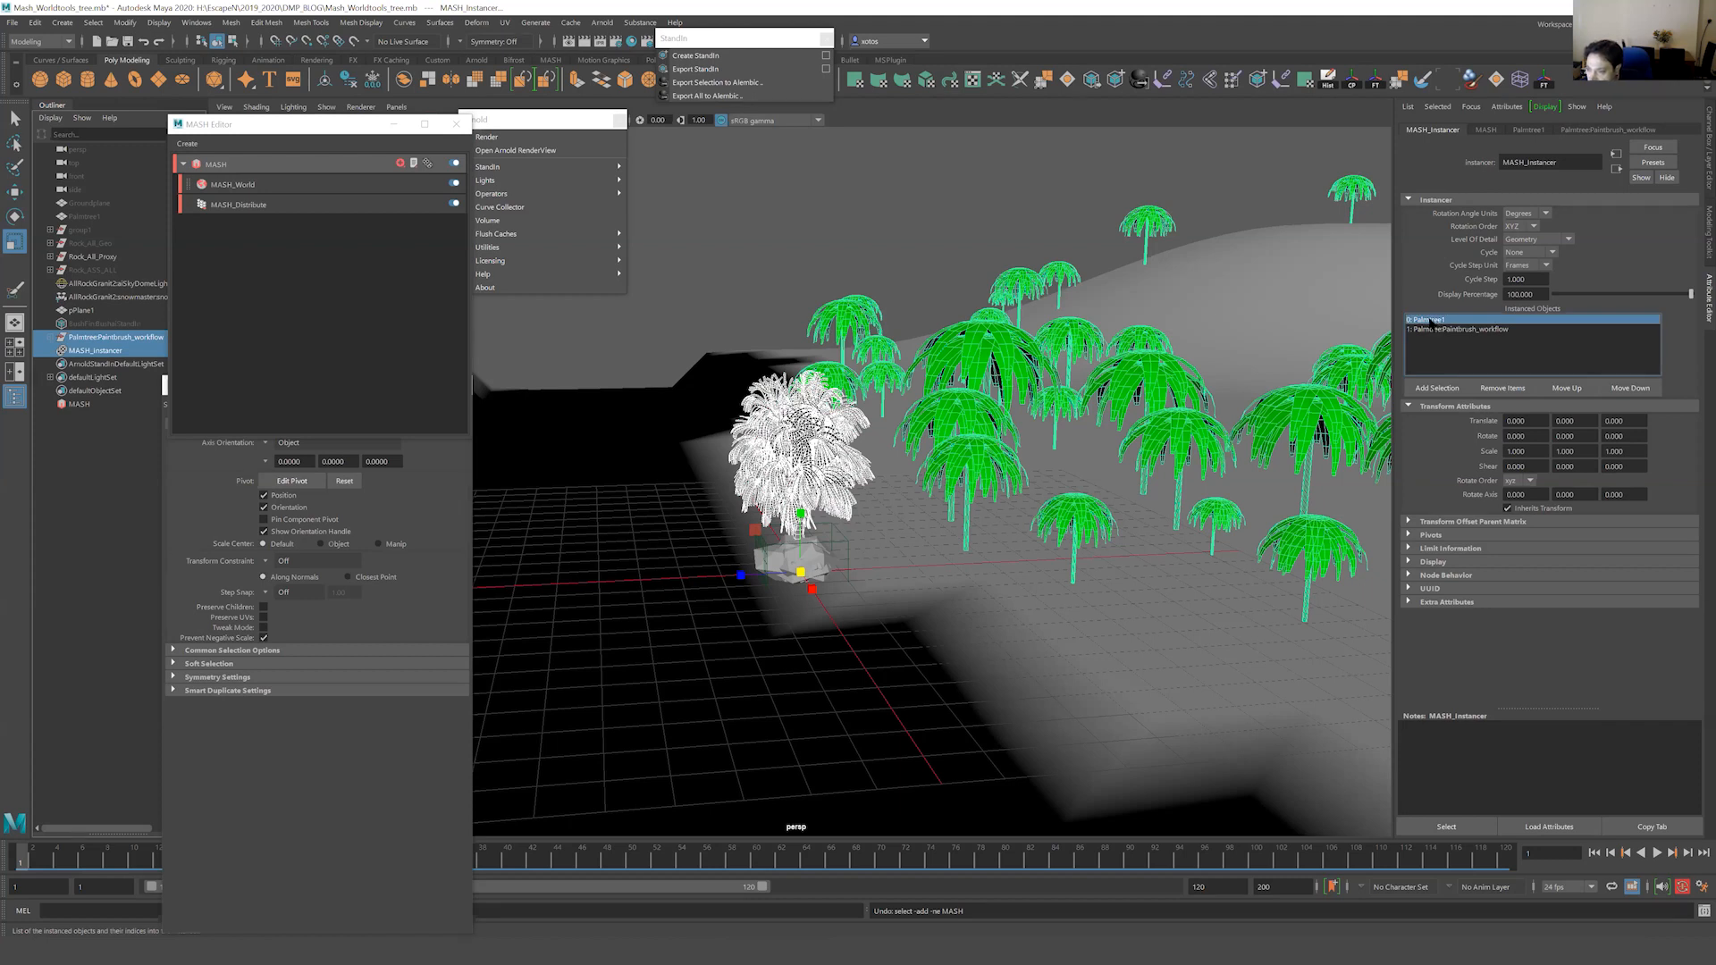
pyautogui.click(1501, 388)
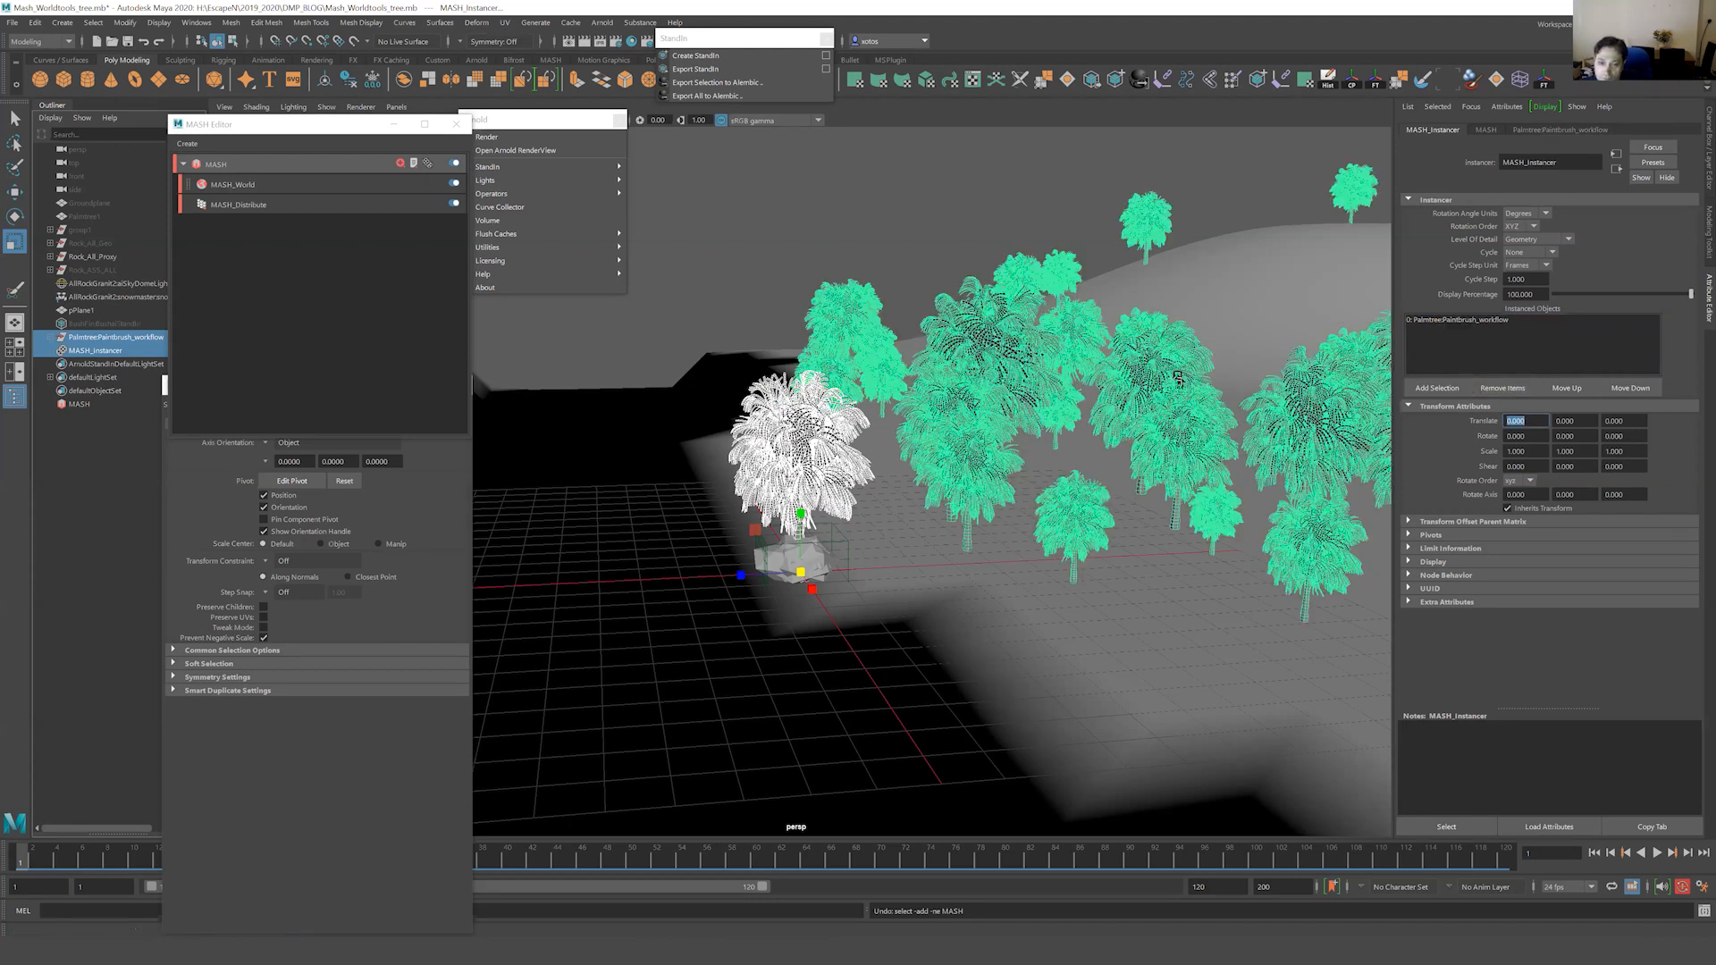
pyautogui.scroll(-3, 953, 266)
pyautogui.click(988, 287)
pyautogui.keyDown('alt'); pyautogui.moveTo(945, 302); pyautogui.dragTo(999, 304); pyautogui.keyUp('alt')
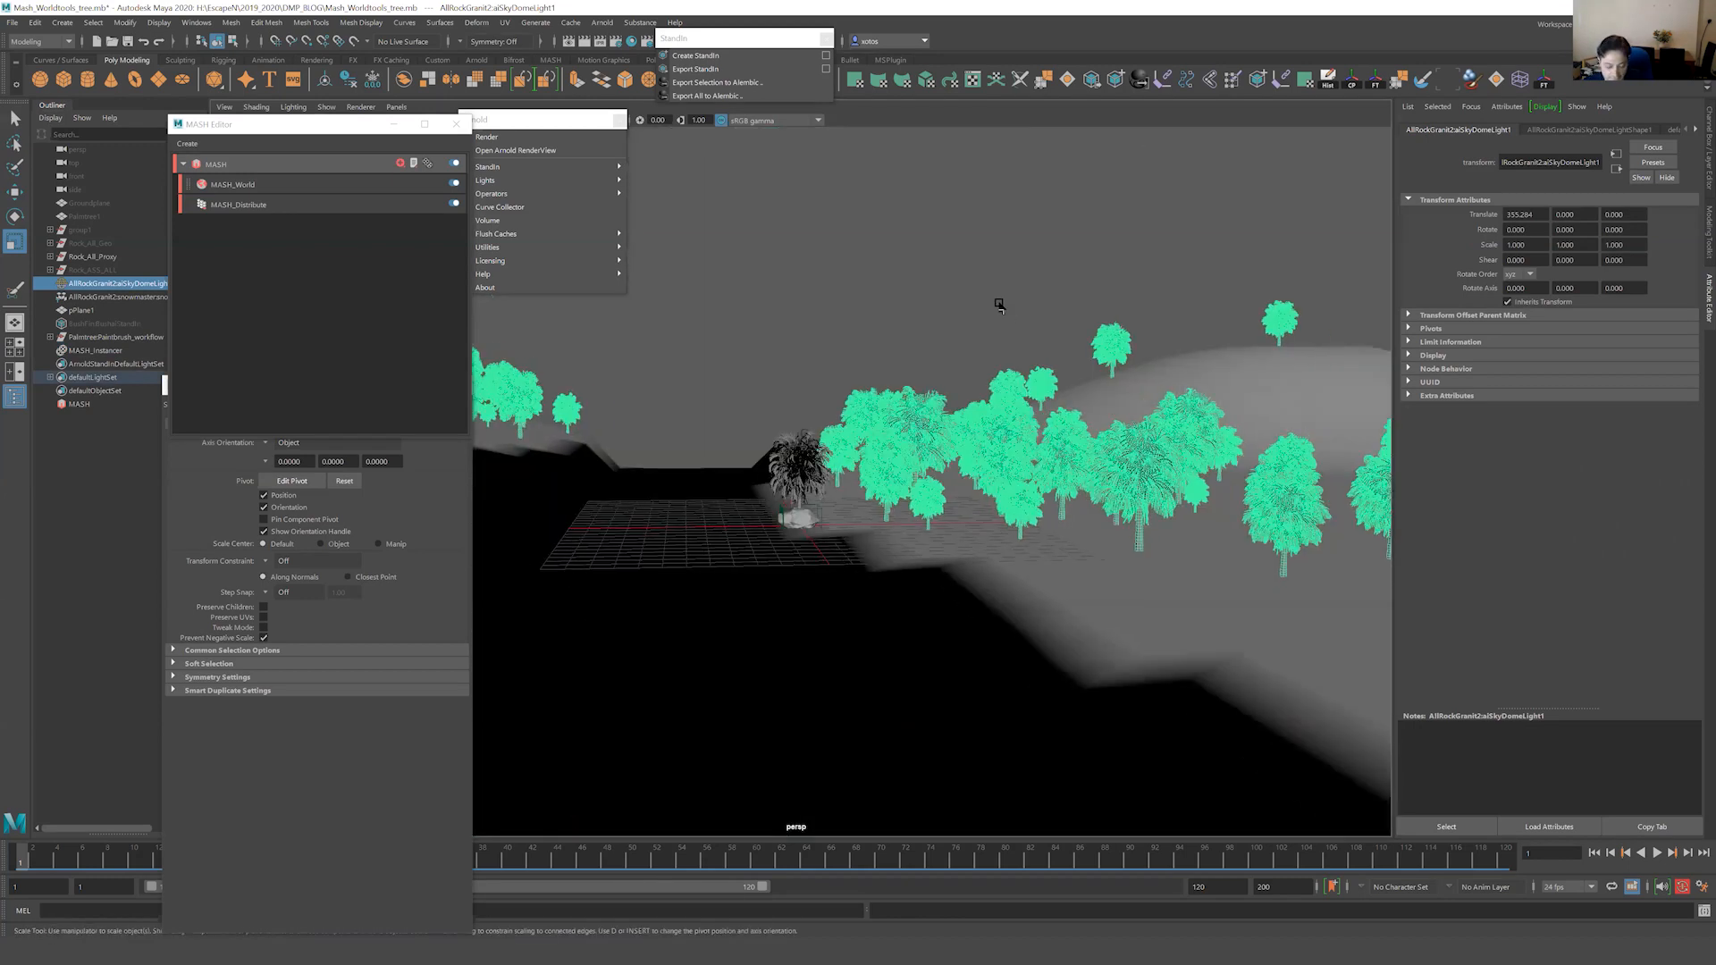
# Play back the timeline while viewing the scattered palm trees from another angle, and stop playback.
pyautogui.click(1657, 854)
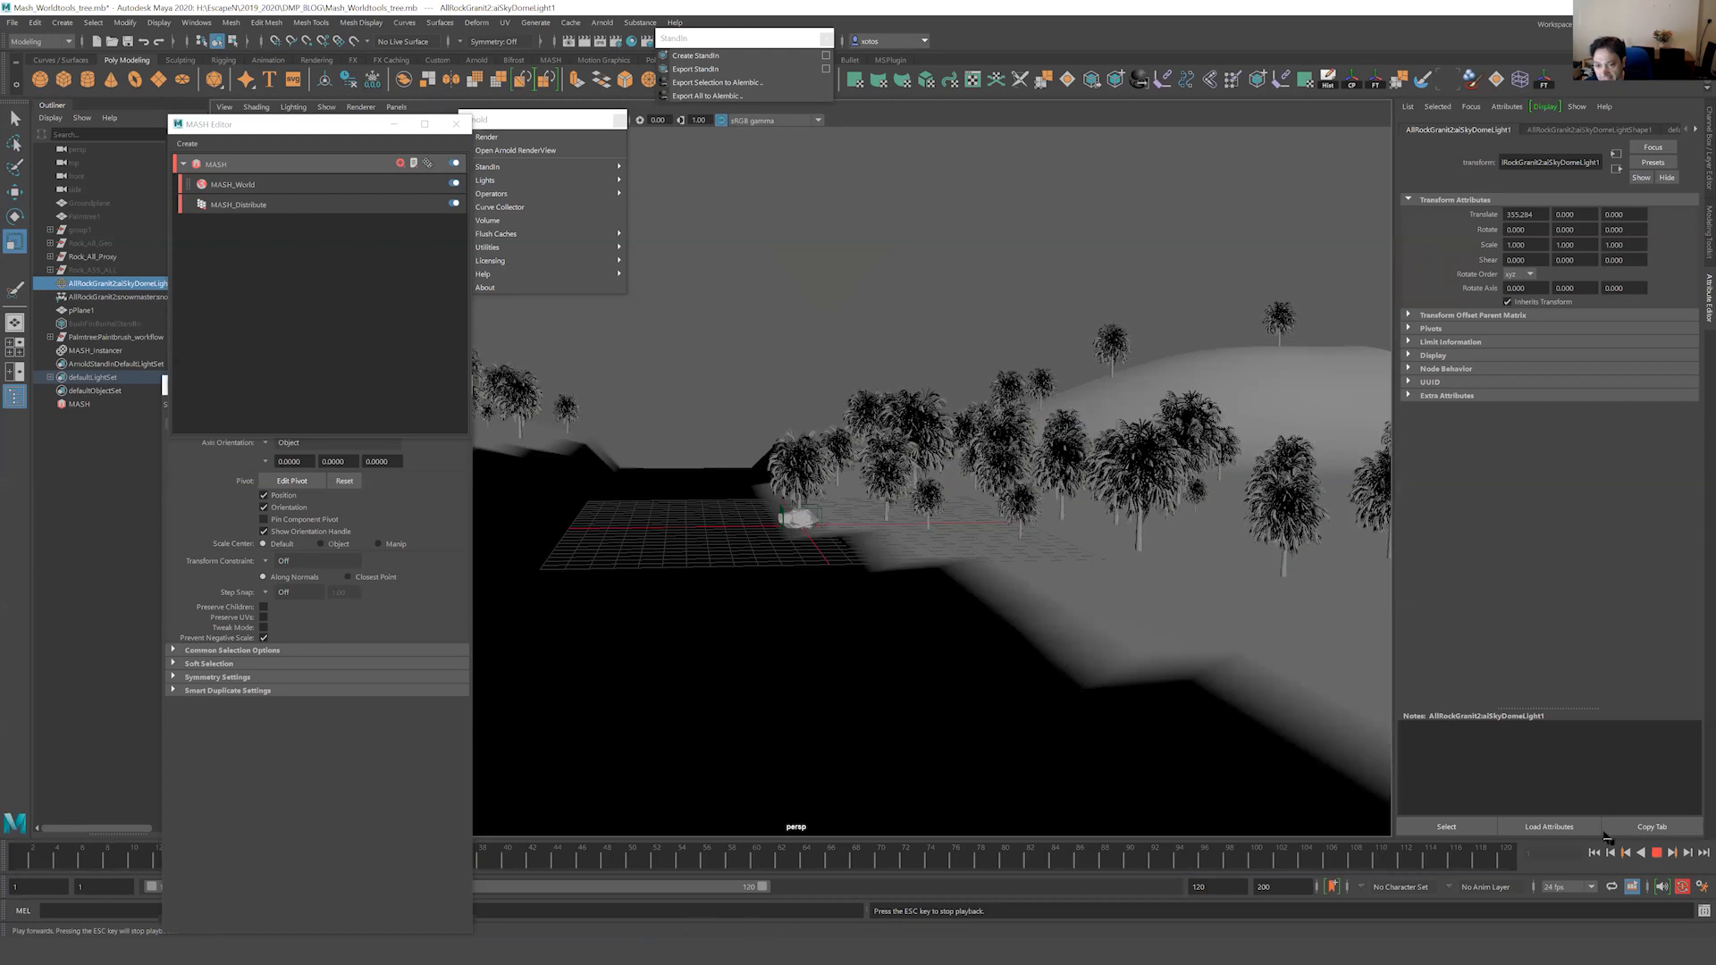
pyautogui.keyDown('alt'); pyautogui.moveTo(1149, 689); pyautogui.dragTo(1148, 682); pyautogui.keyUp('alt')
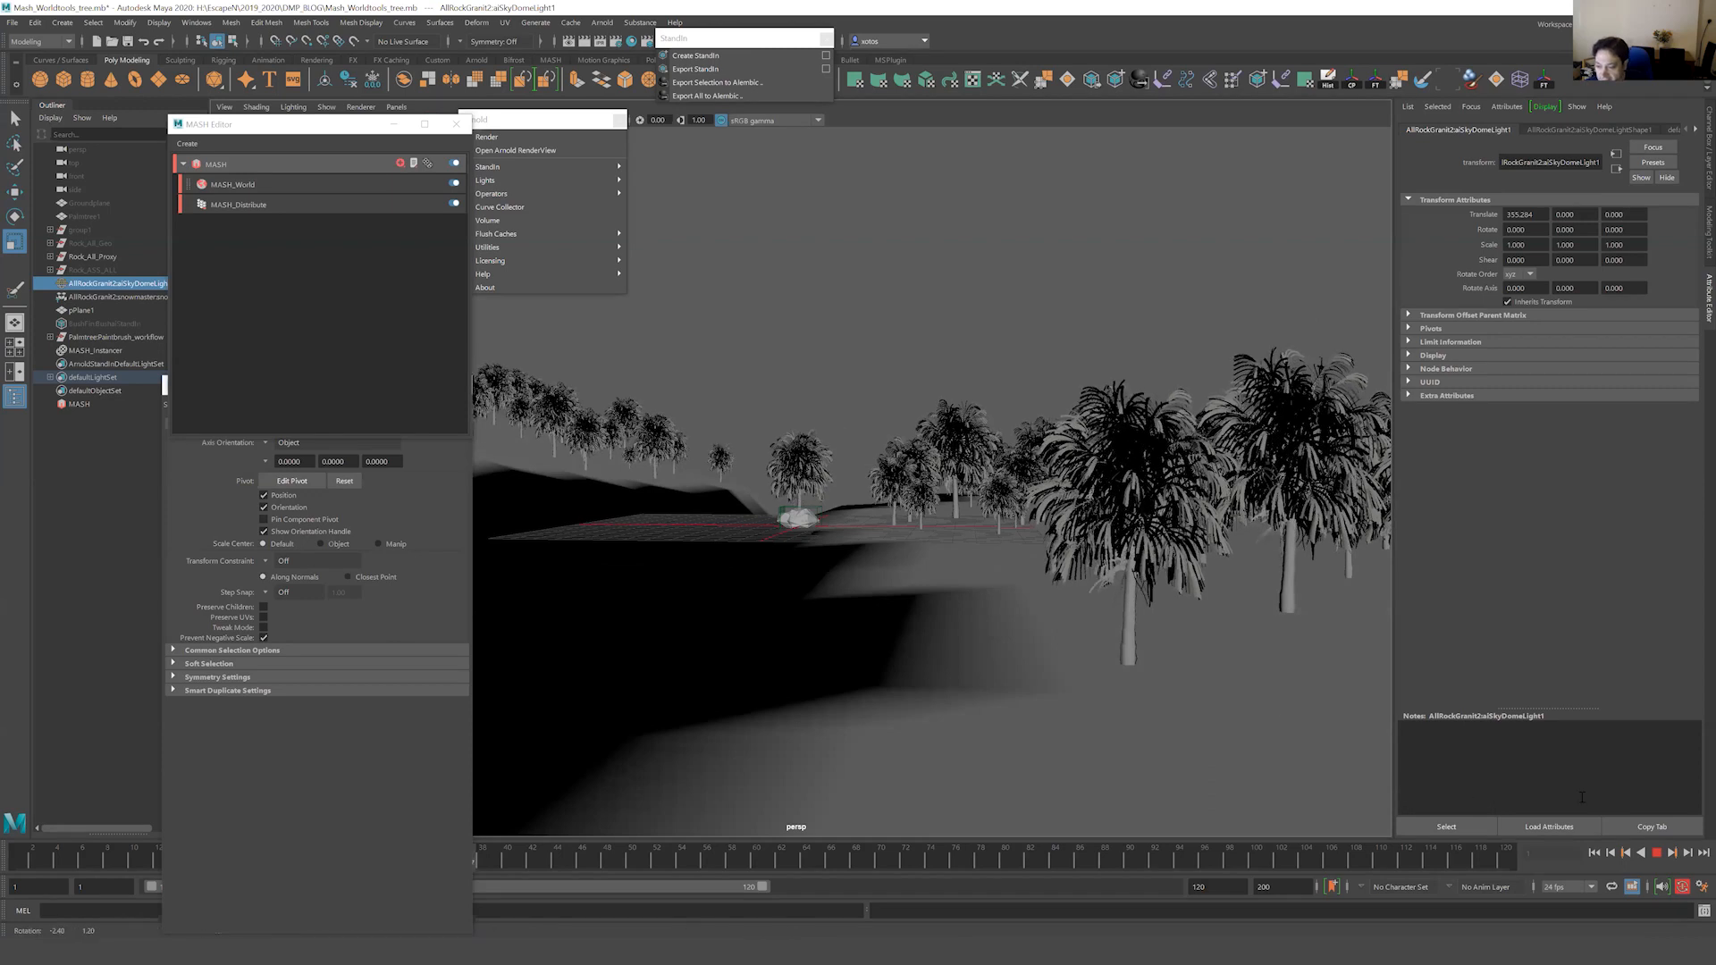
pyautogui.click(1656, 852)
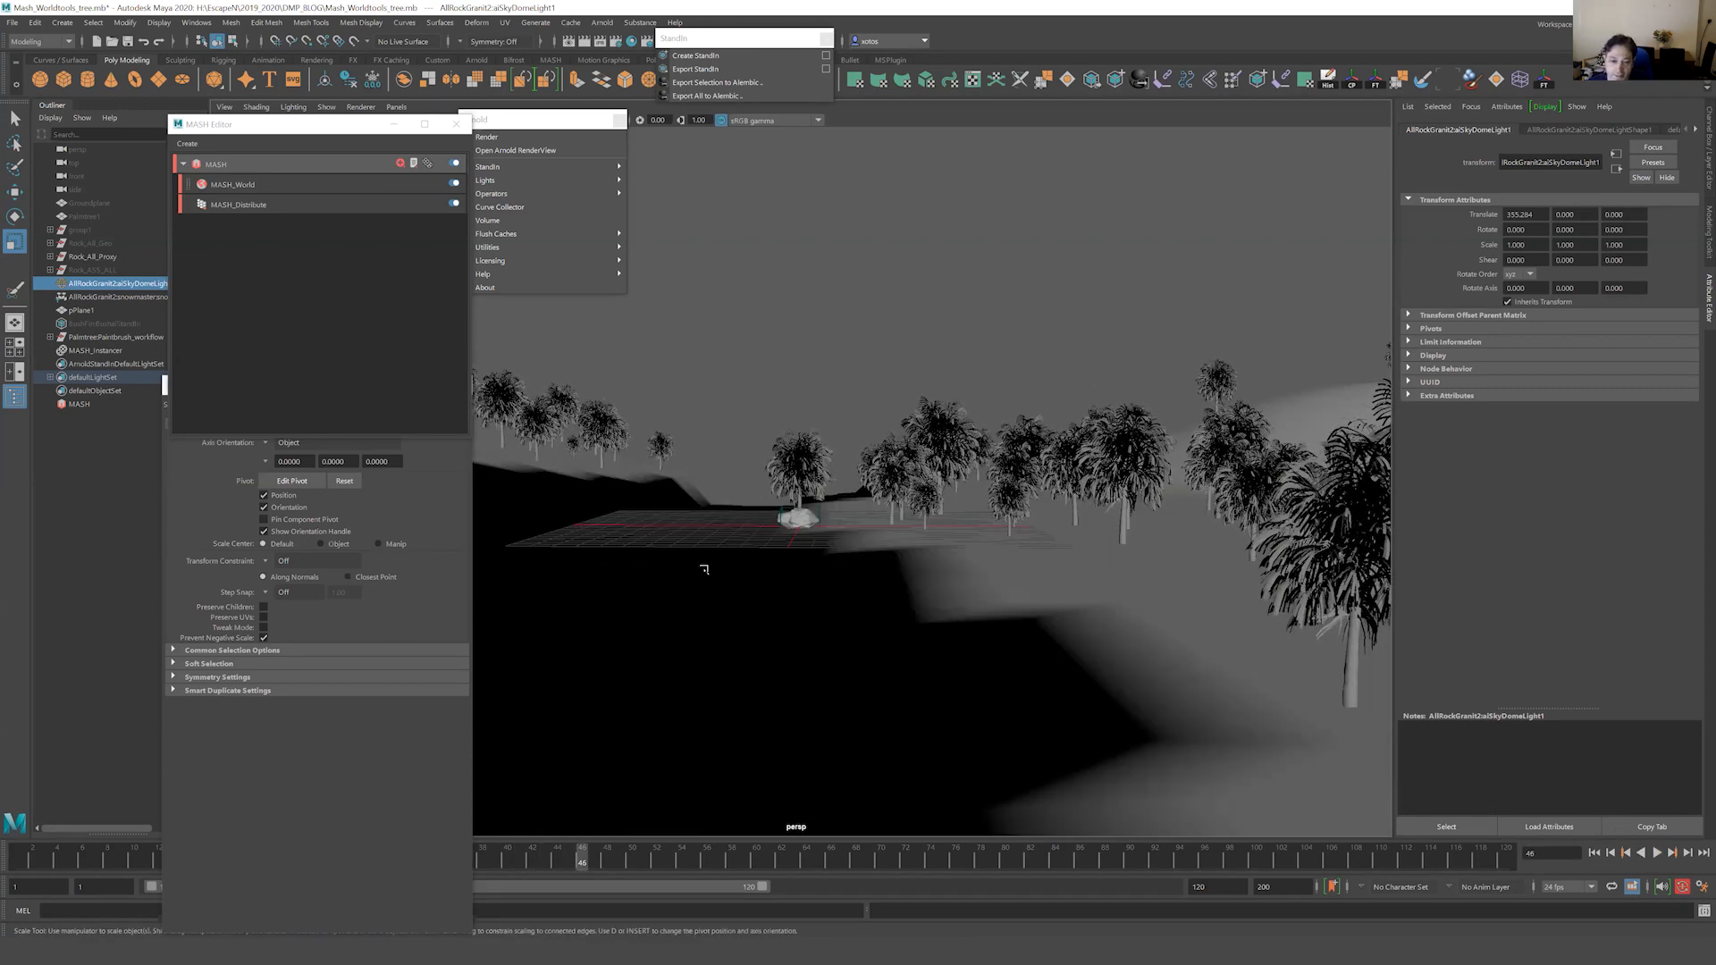
# Create a polygon plane and scale it up so it fills the length and width of the river channel.
pyautogui.keyDown('alt'); pyautogui.moveTo(701, 574); pyautogui.dragTo(593, 404); pyautogui.keyUp('alt')
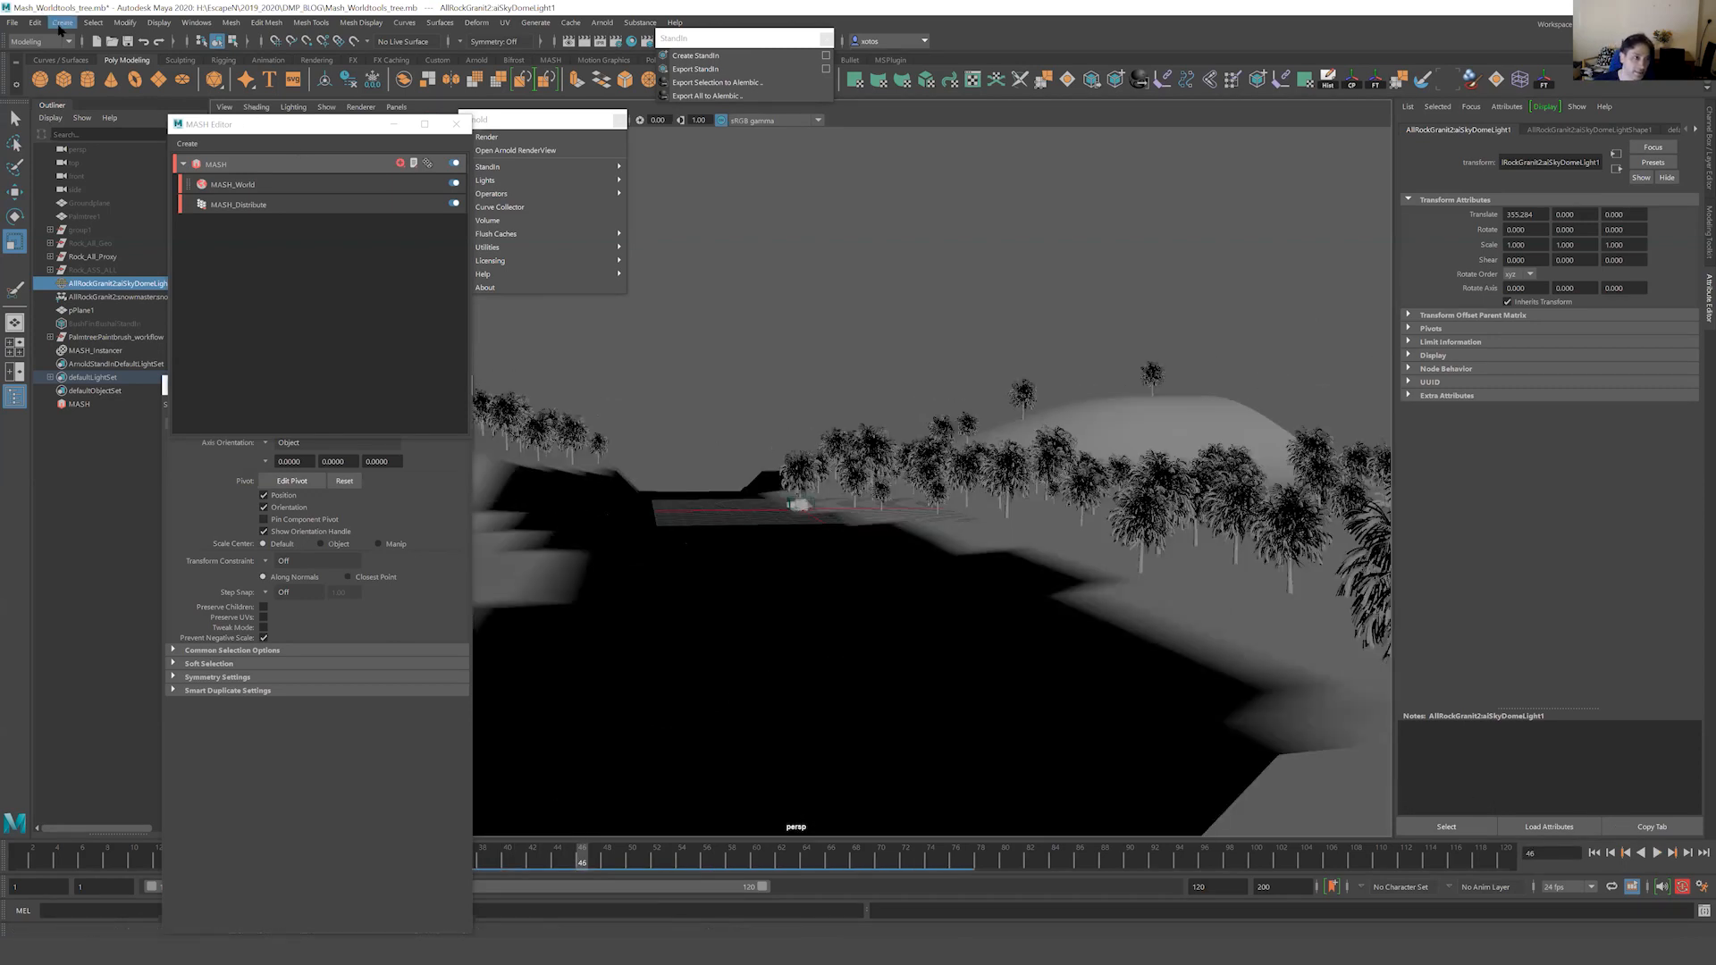
pyautogui.click(62, 22)
pyautogui.moveTo(106, 71)
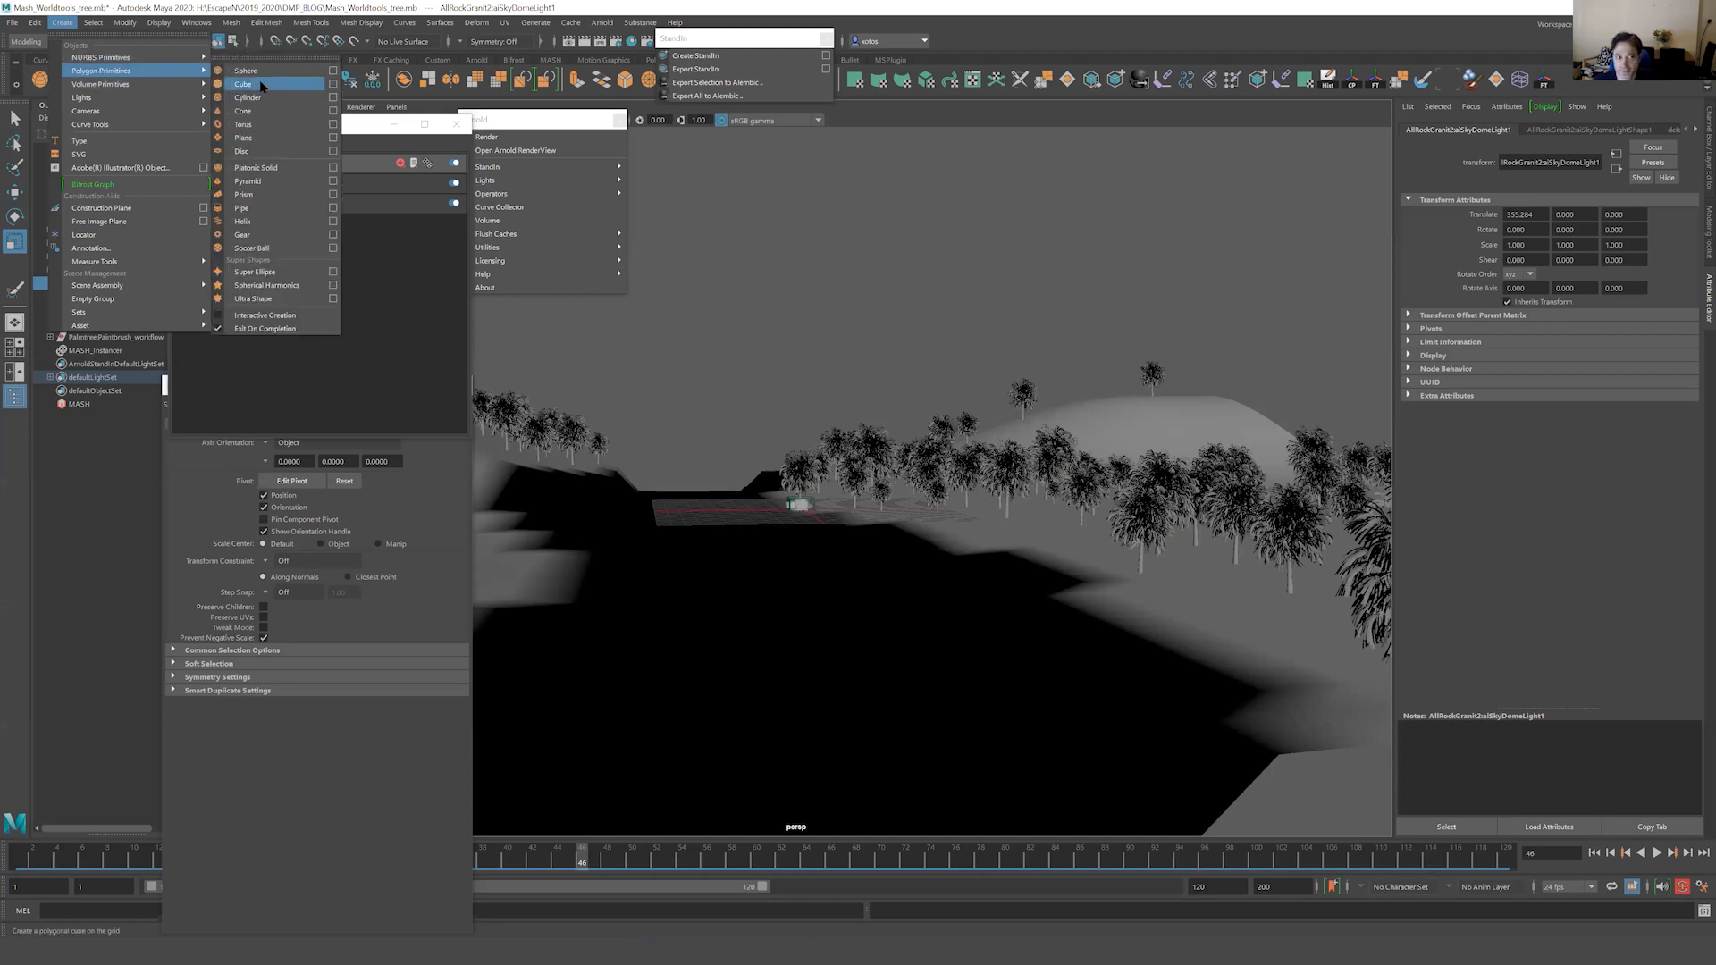
pyautogui.click(243, 137)
pyautogui.keyDown('alt'); pyautogui.moveTo(754, 321); pyautogui.dragTo(707, 382); pyautogui.keyUp('alt')
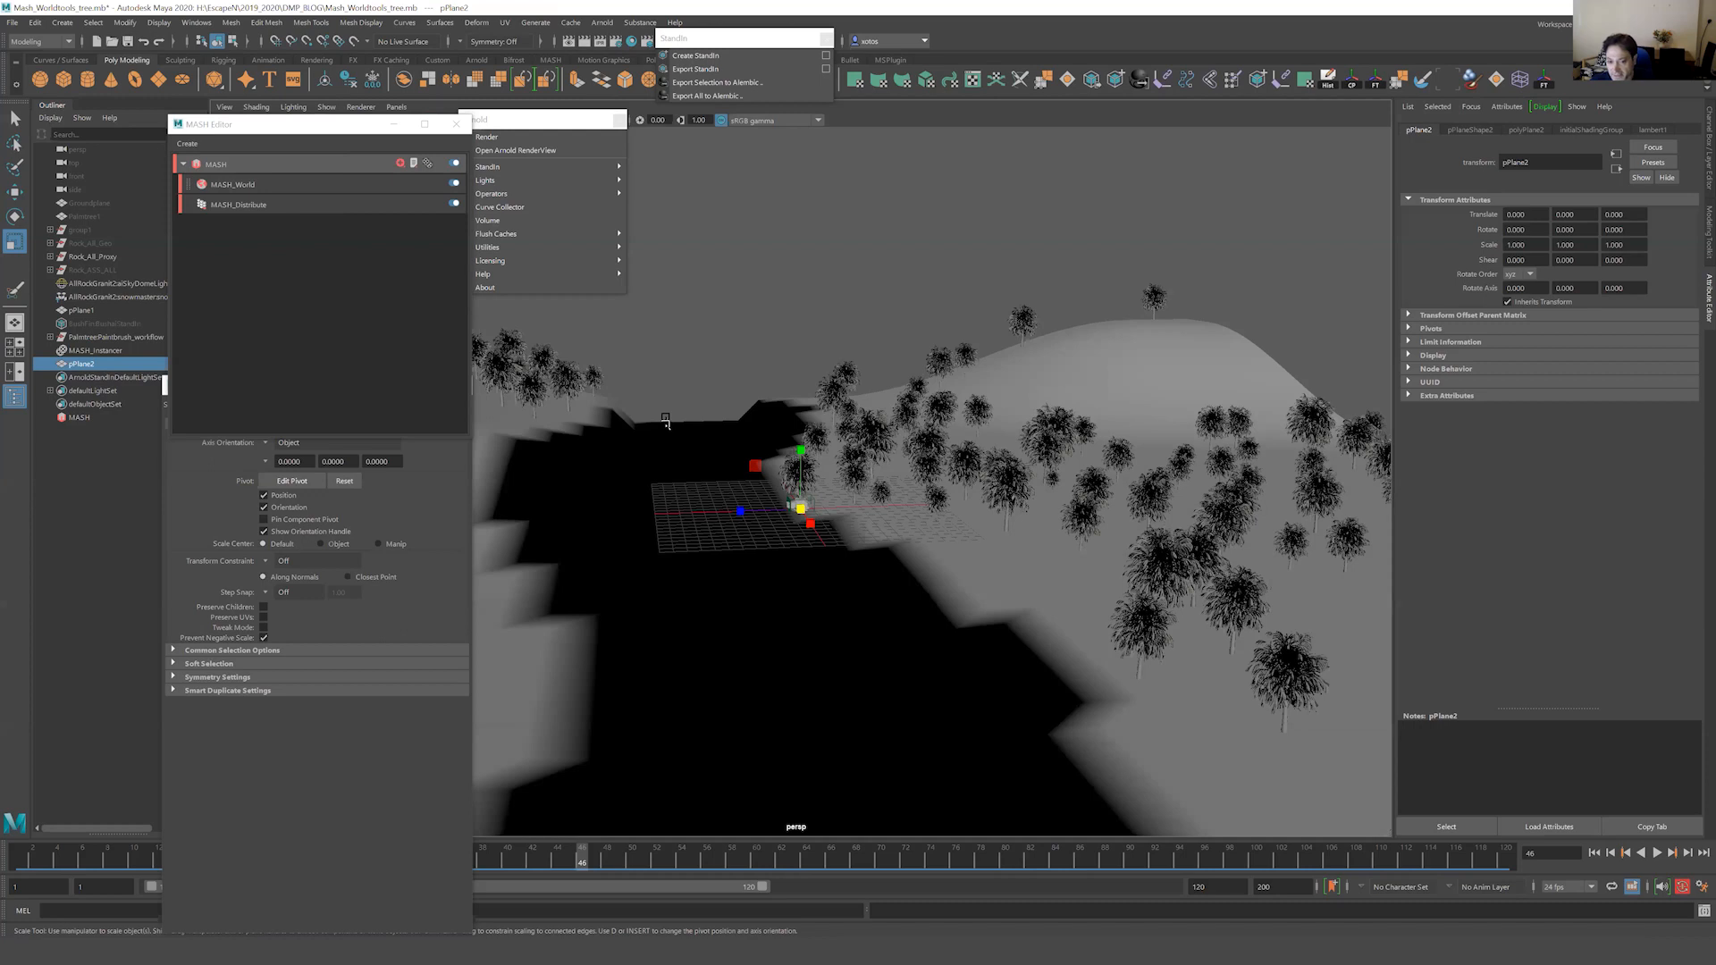
pyautogui.moveTo(666, 420); pyautogui.dragTo(783, 463, button='middle')
pyautogui.moveTo(810, 524); pyautogui.dragTo(865, 603)
pyautogui.keyDown('alt'); pyautogui.moveTo(918, 505); pyautogui.dragTo(738, 481, button='right'); pyautogui.keyUp('alt')
pyautogui.keyDown('alt'); pyautogui.moveTo(738, 481); pyautogui.dragTo(616, 422); pyautogui.keyUp('alt')
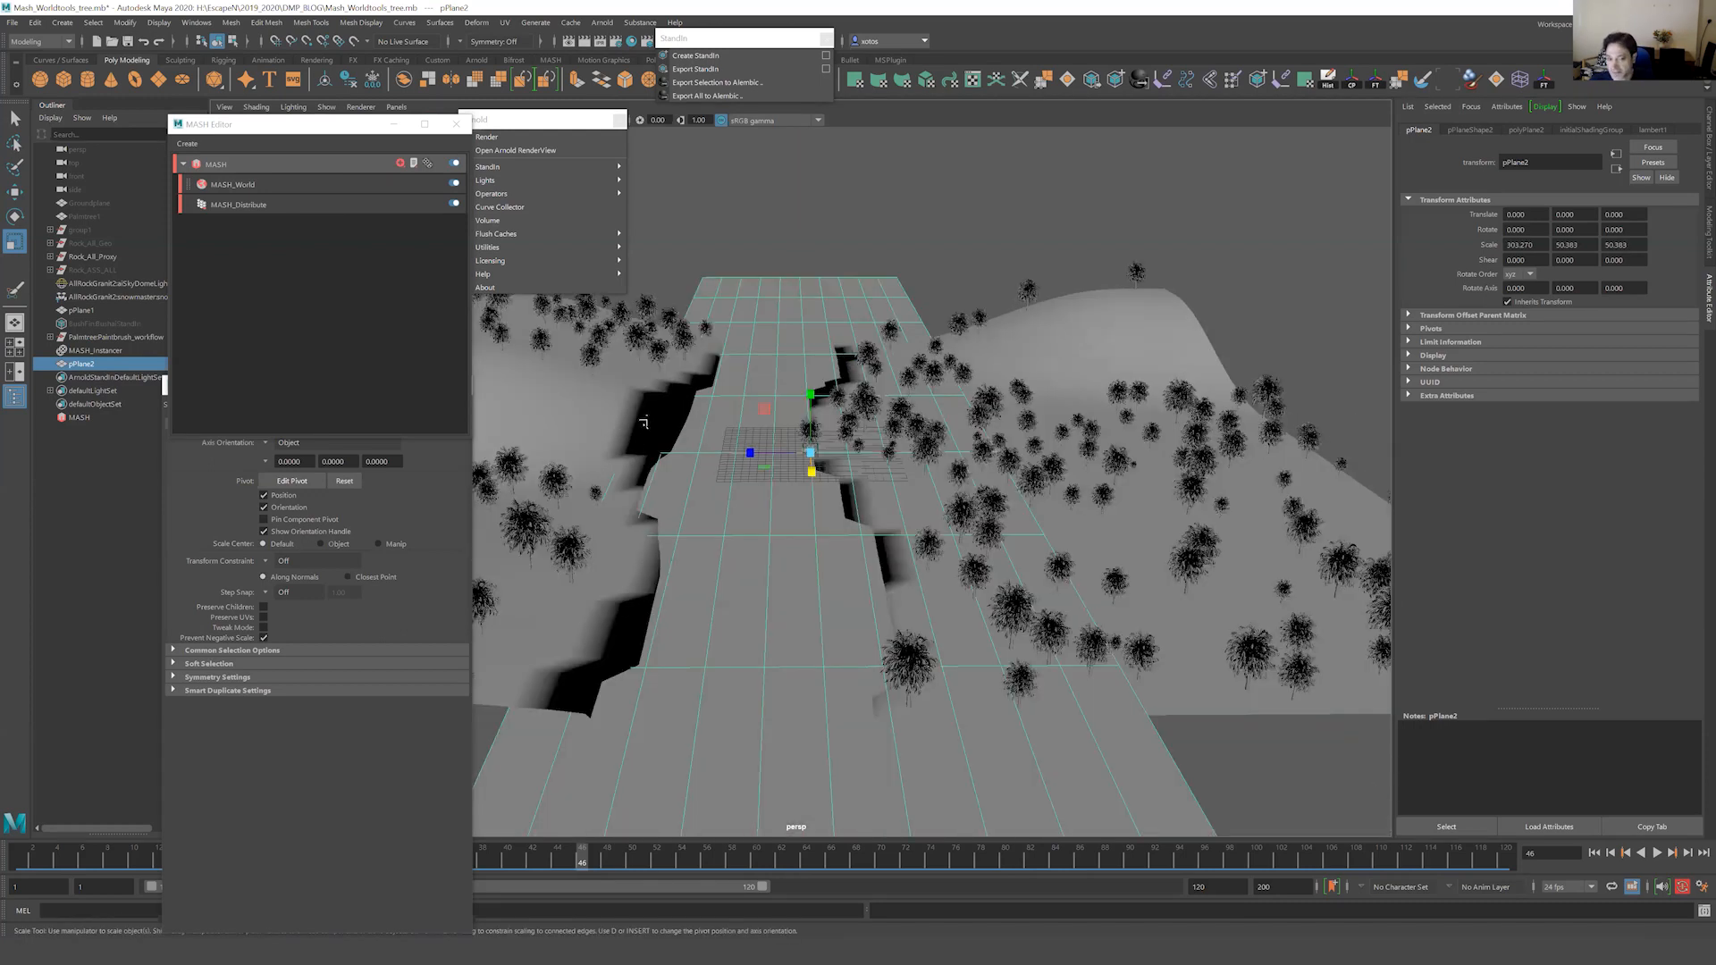
# Display the terrain plane pPlane1 in smooth mesh preview.
pyautogui.click(643, 422)
pyautogui.press('3')
pyautogui.keyDown('alt'); pyautogui.moveTo(730, 422); pyautogui.dragTo(738, 377); pyautogui.keyUp('alt')
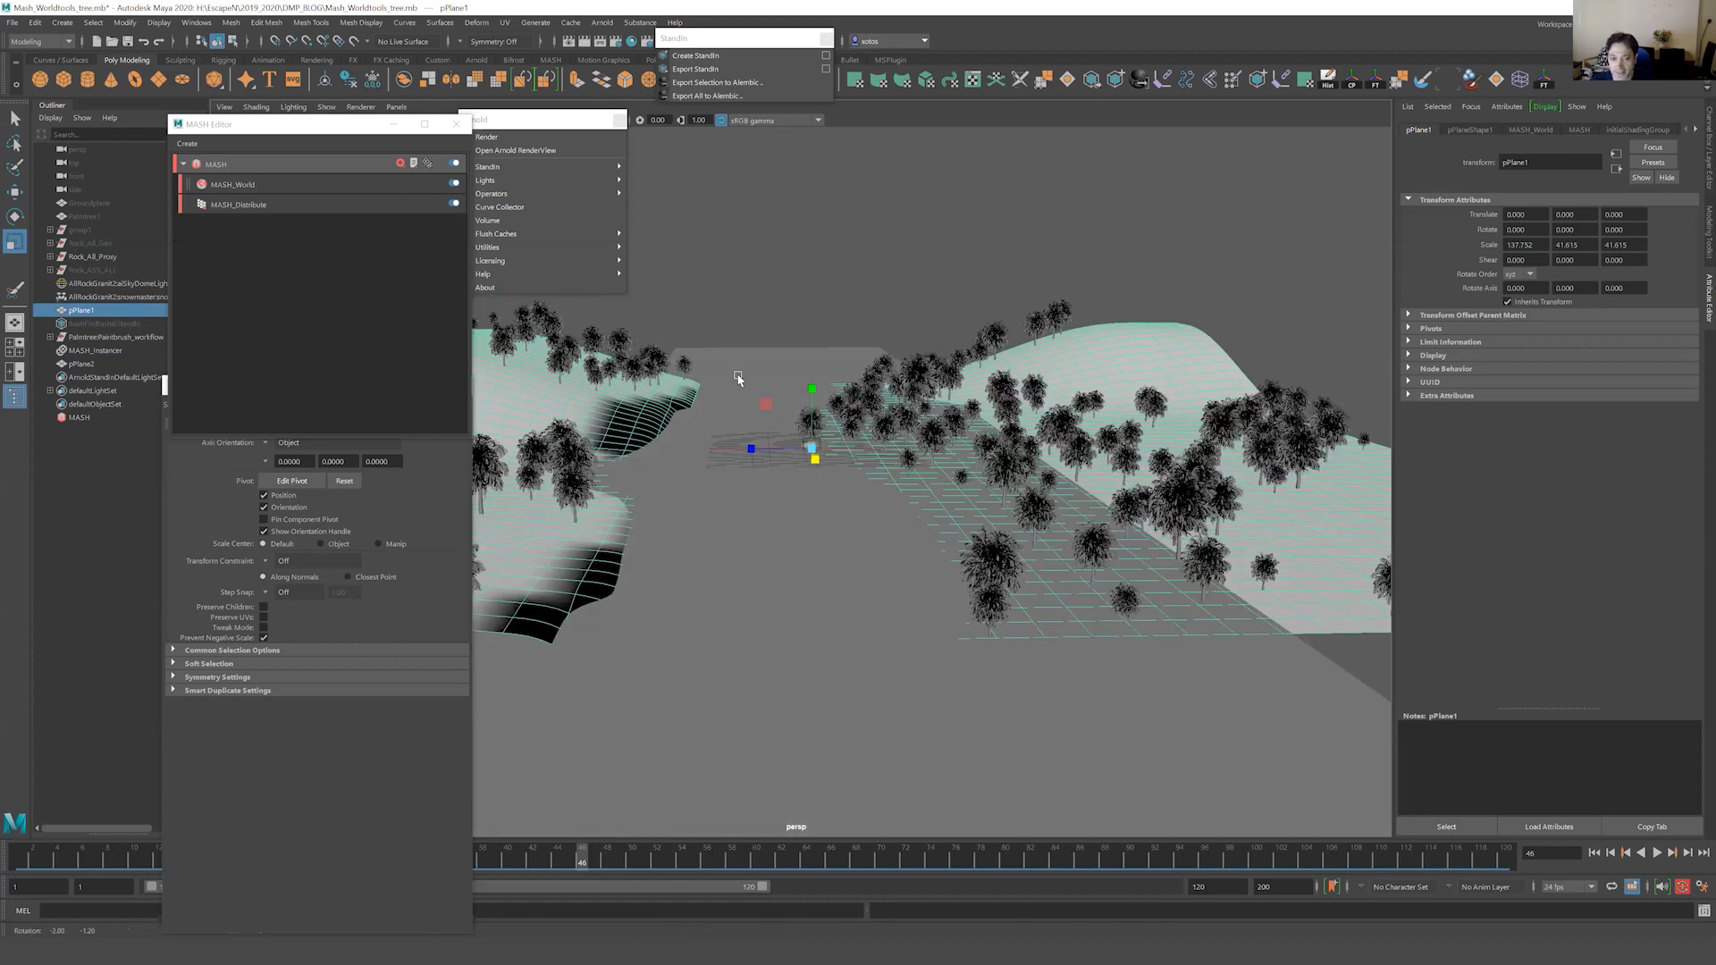
# Assign a new Arnold aiStandardSurface material to the water plane pPlane2.
pyautogui.click(739, 375)
pyautogui.rightClick(738, 367)
pyautogui.moveTo(756, 720)
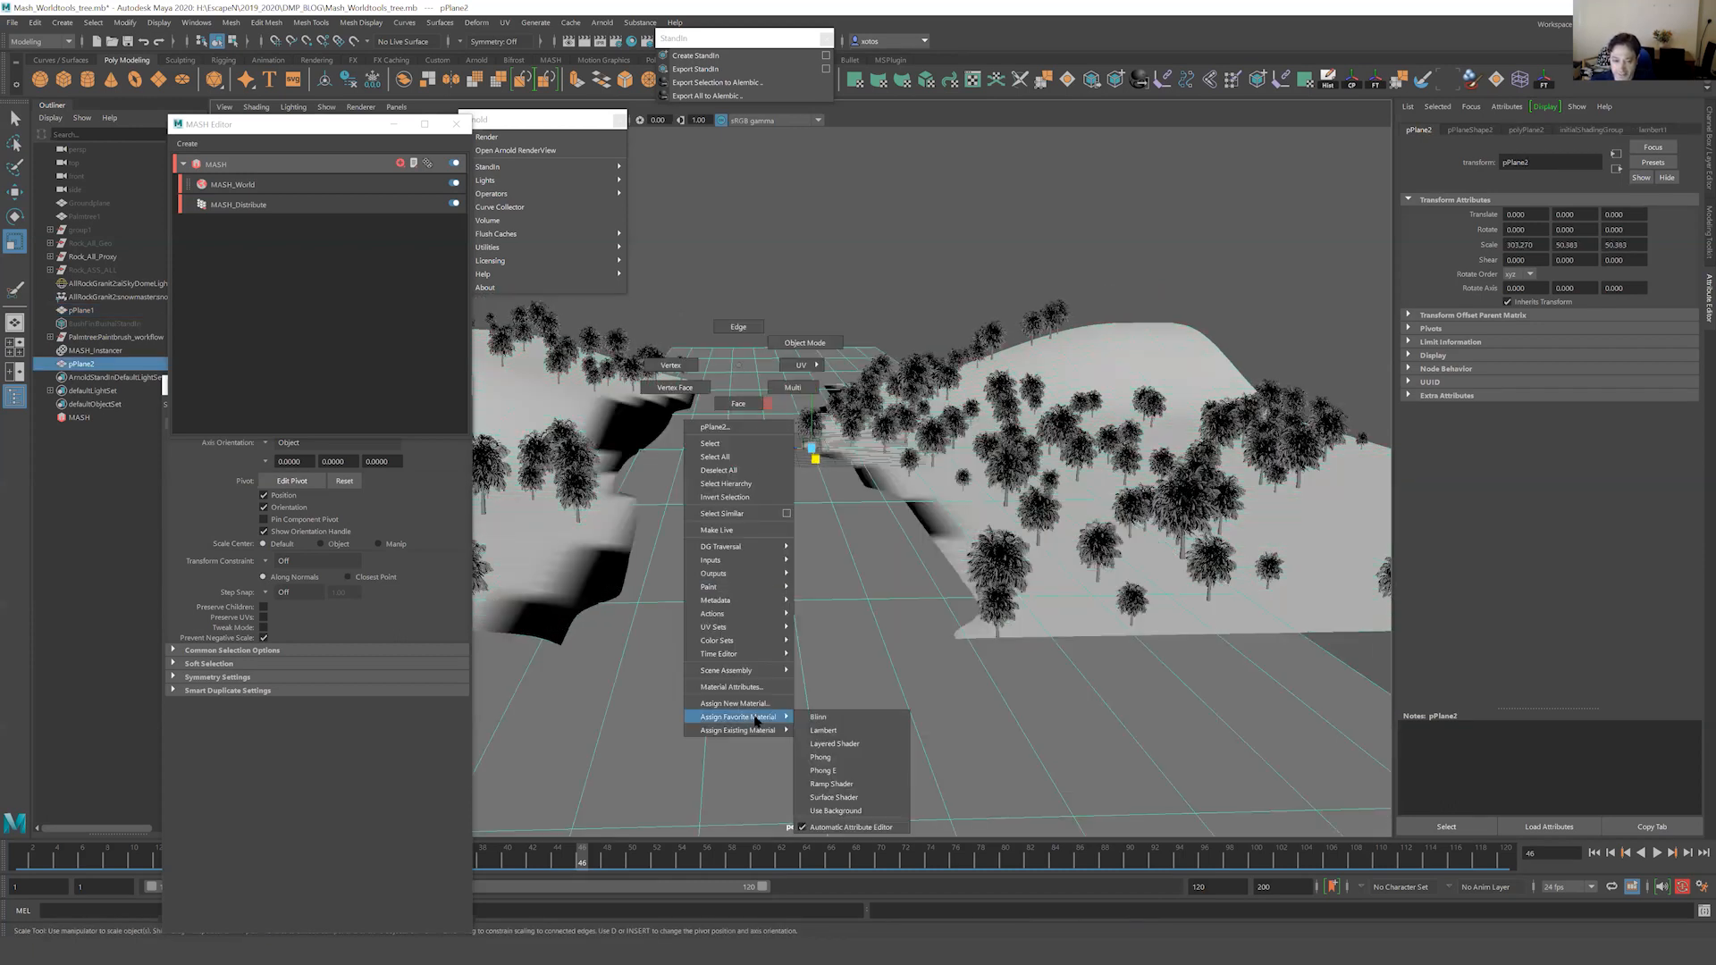
pyautogui.click(756, 704)
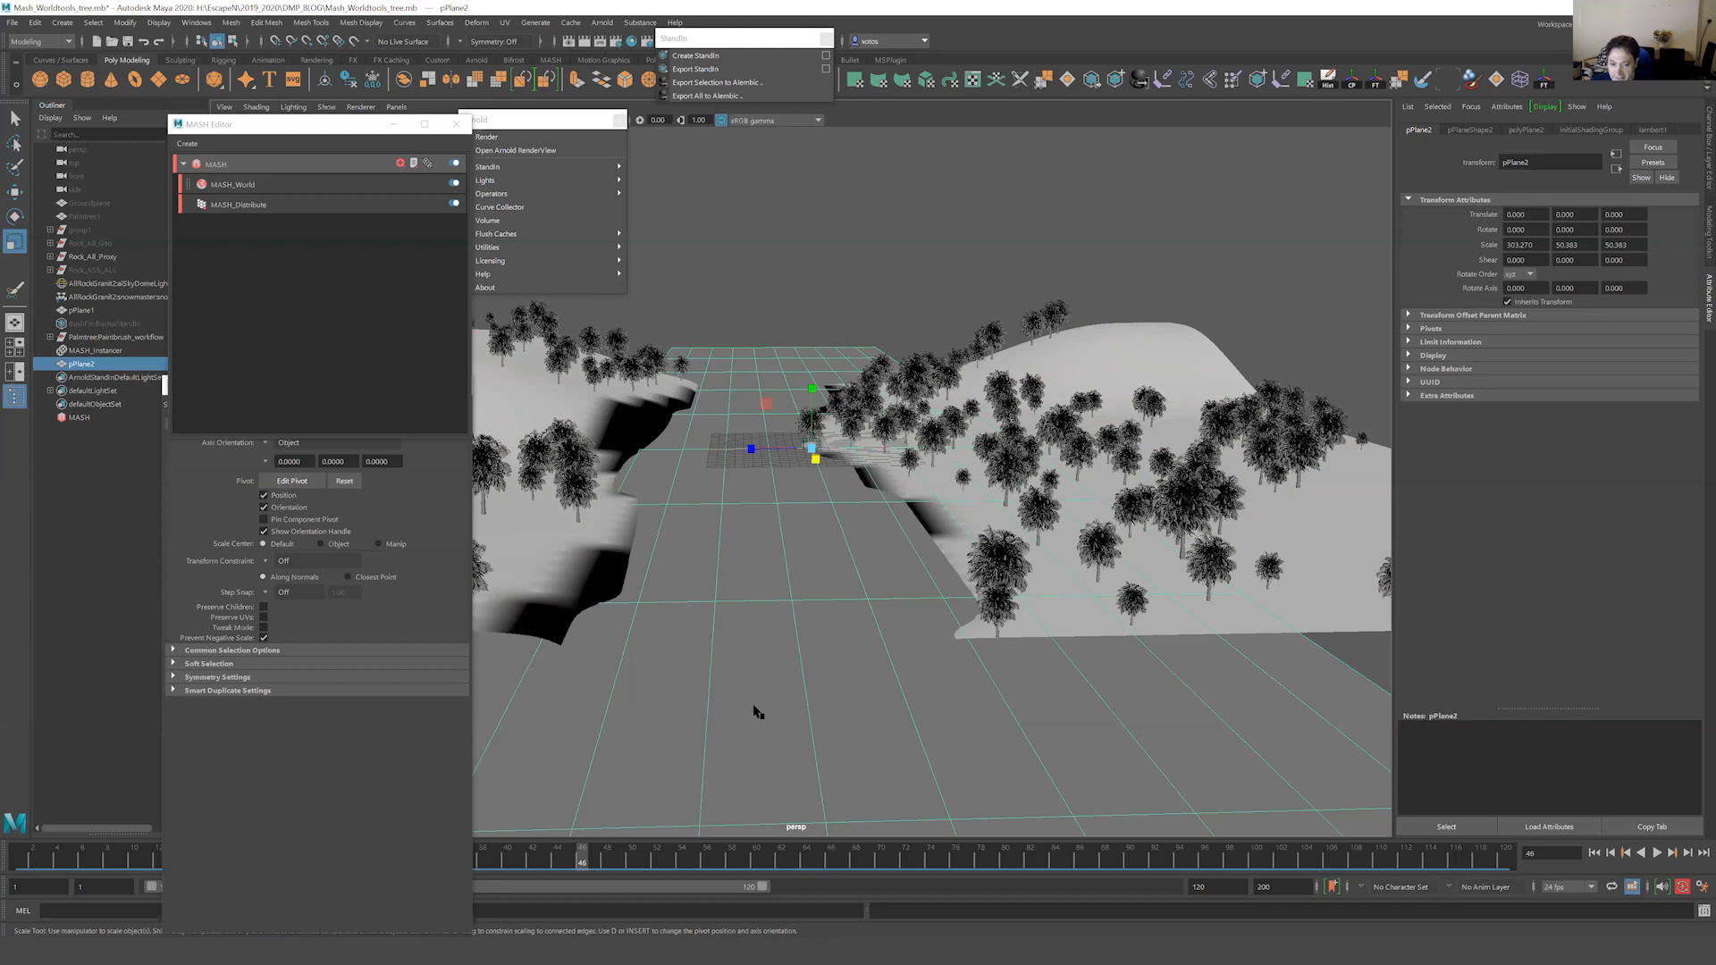
pyautogui.click(605, 425)
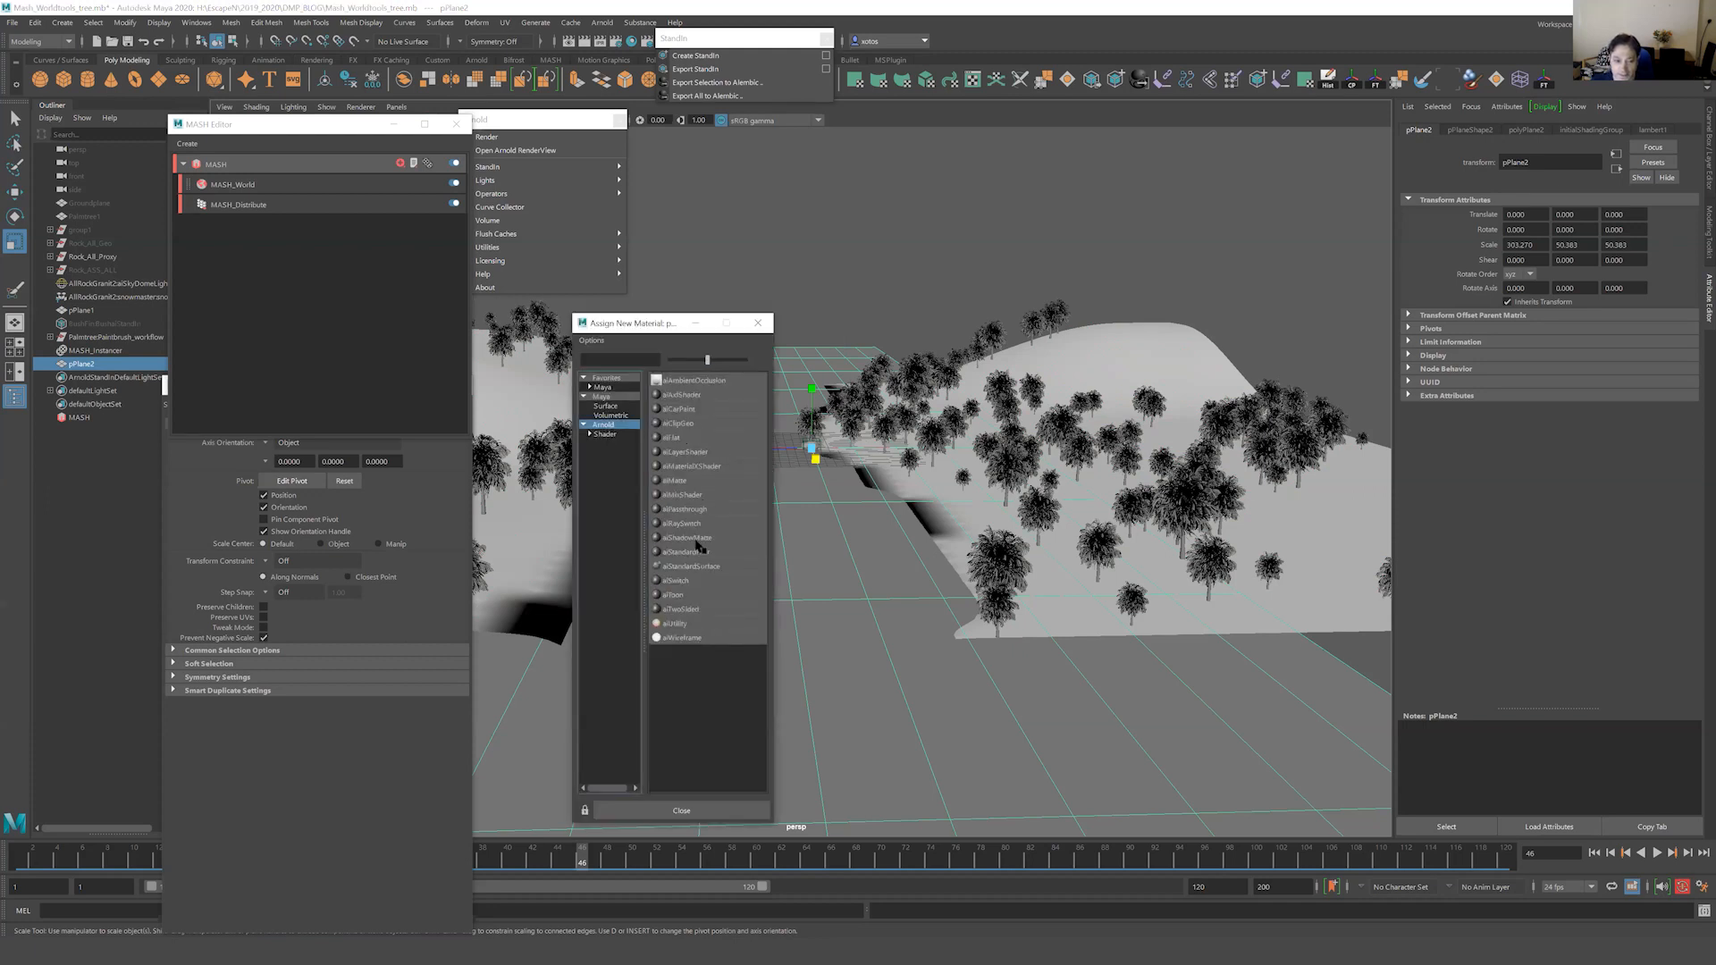
pyautogui.click(703, 565)
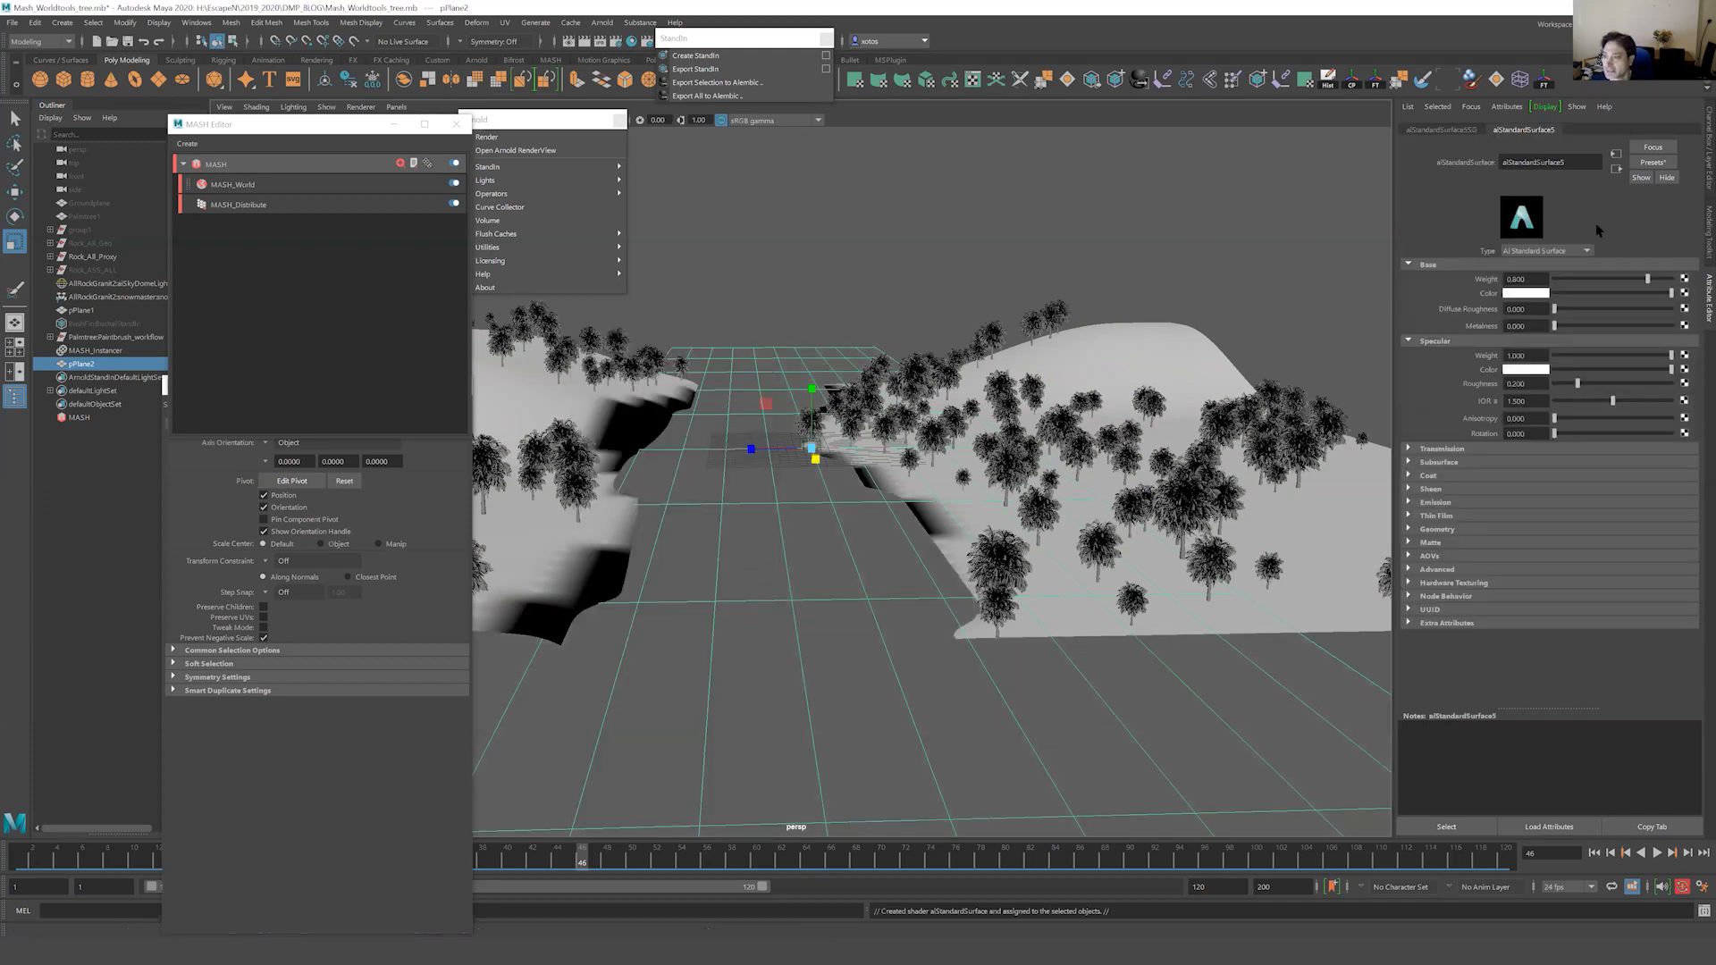
# Apply the Clear_Water preset to the water plane's material.
pyautogui.click(1652, 162)
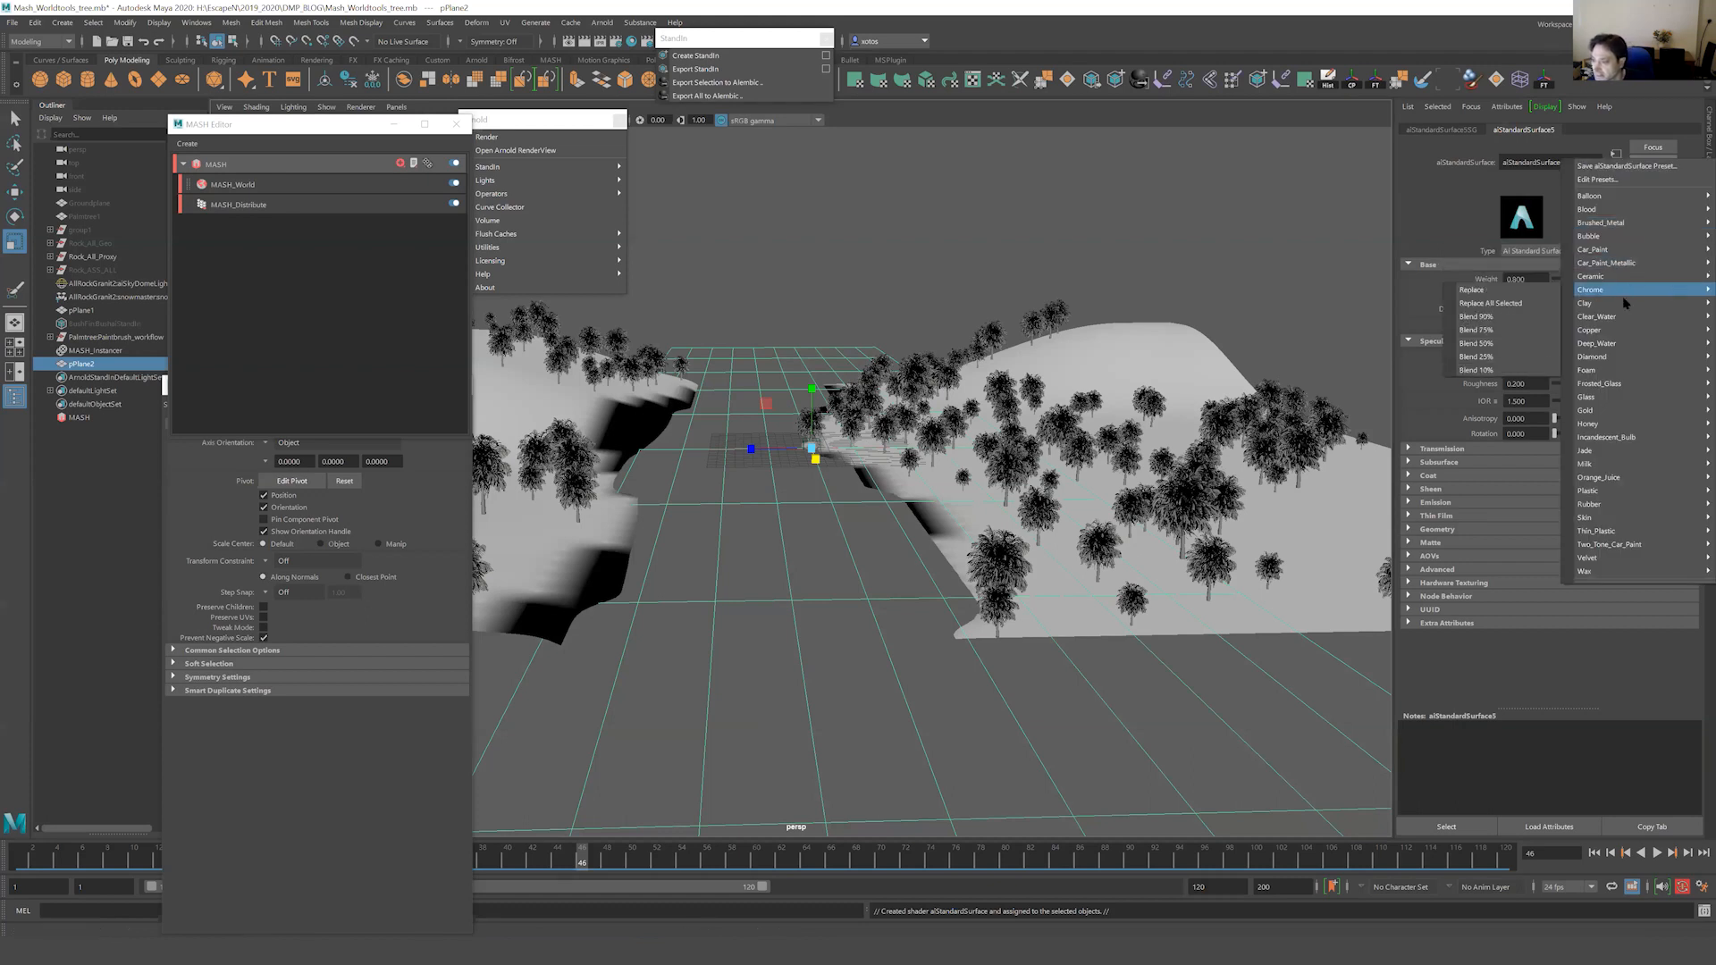
pyautogui.moveTo(1615, 316)
pyautogui.click(1553, 316)
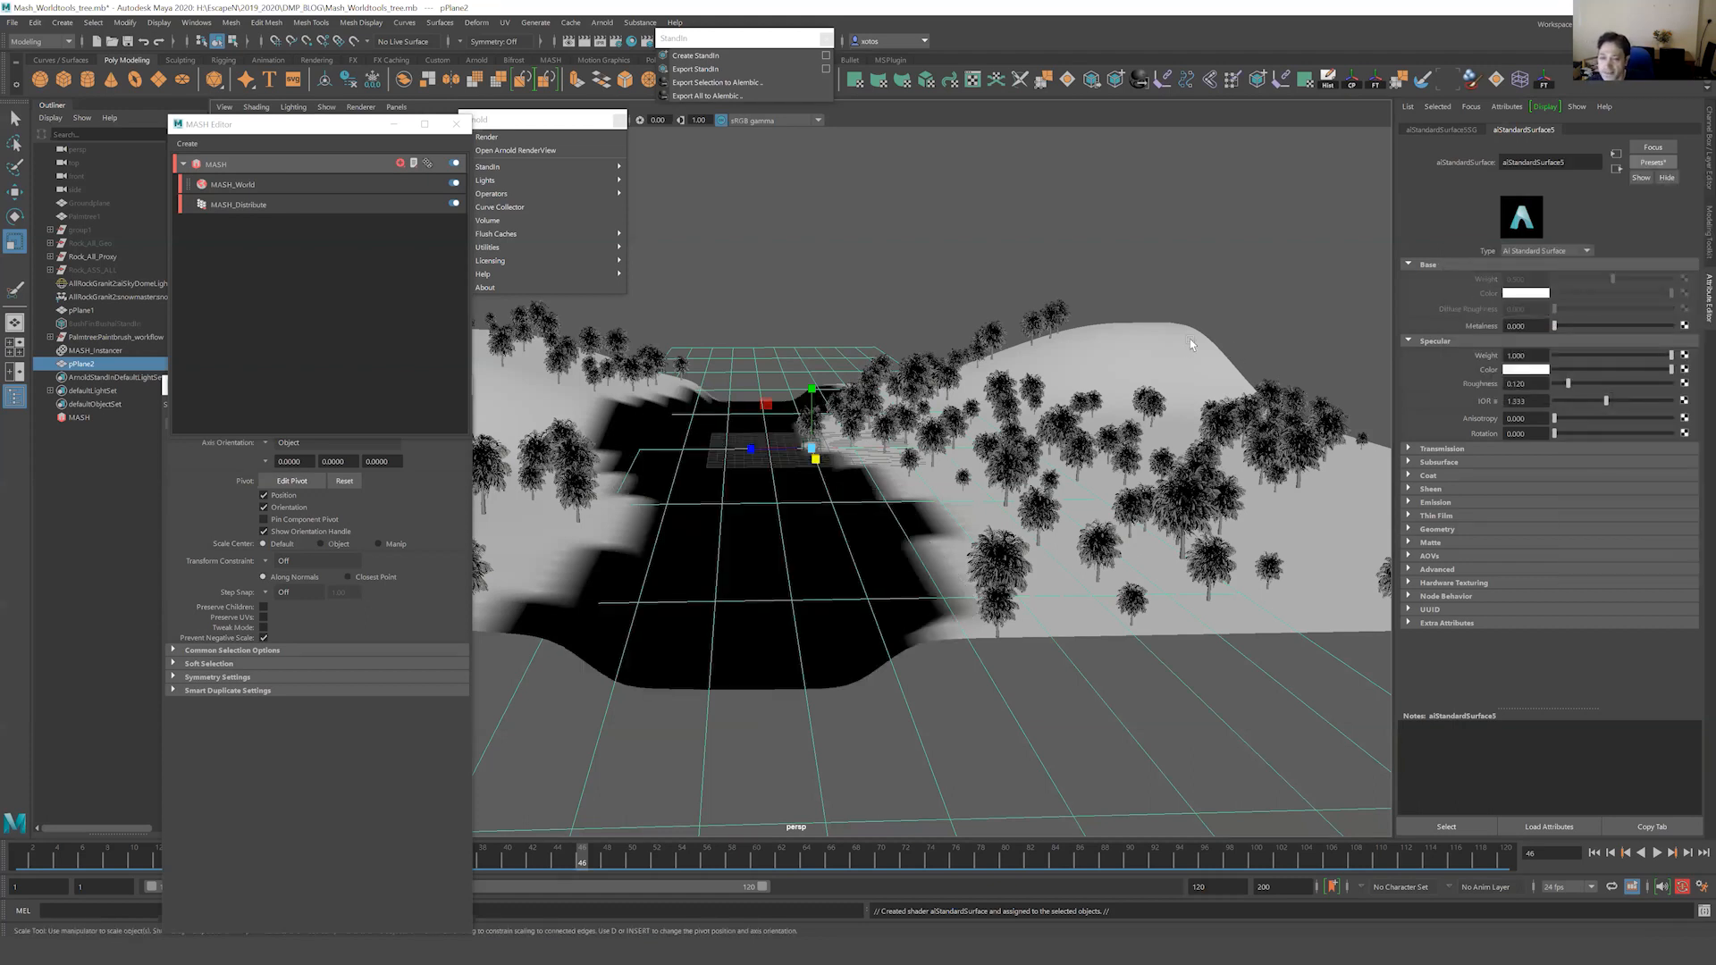
# Assign a new Arnold aiStandardSurface material to the terrain plane pPlane1.
pyautogui.click(1182, 345)
pyautogui.rightClick(1179, 346)
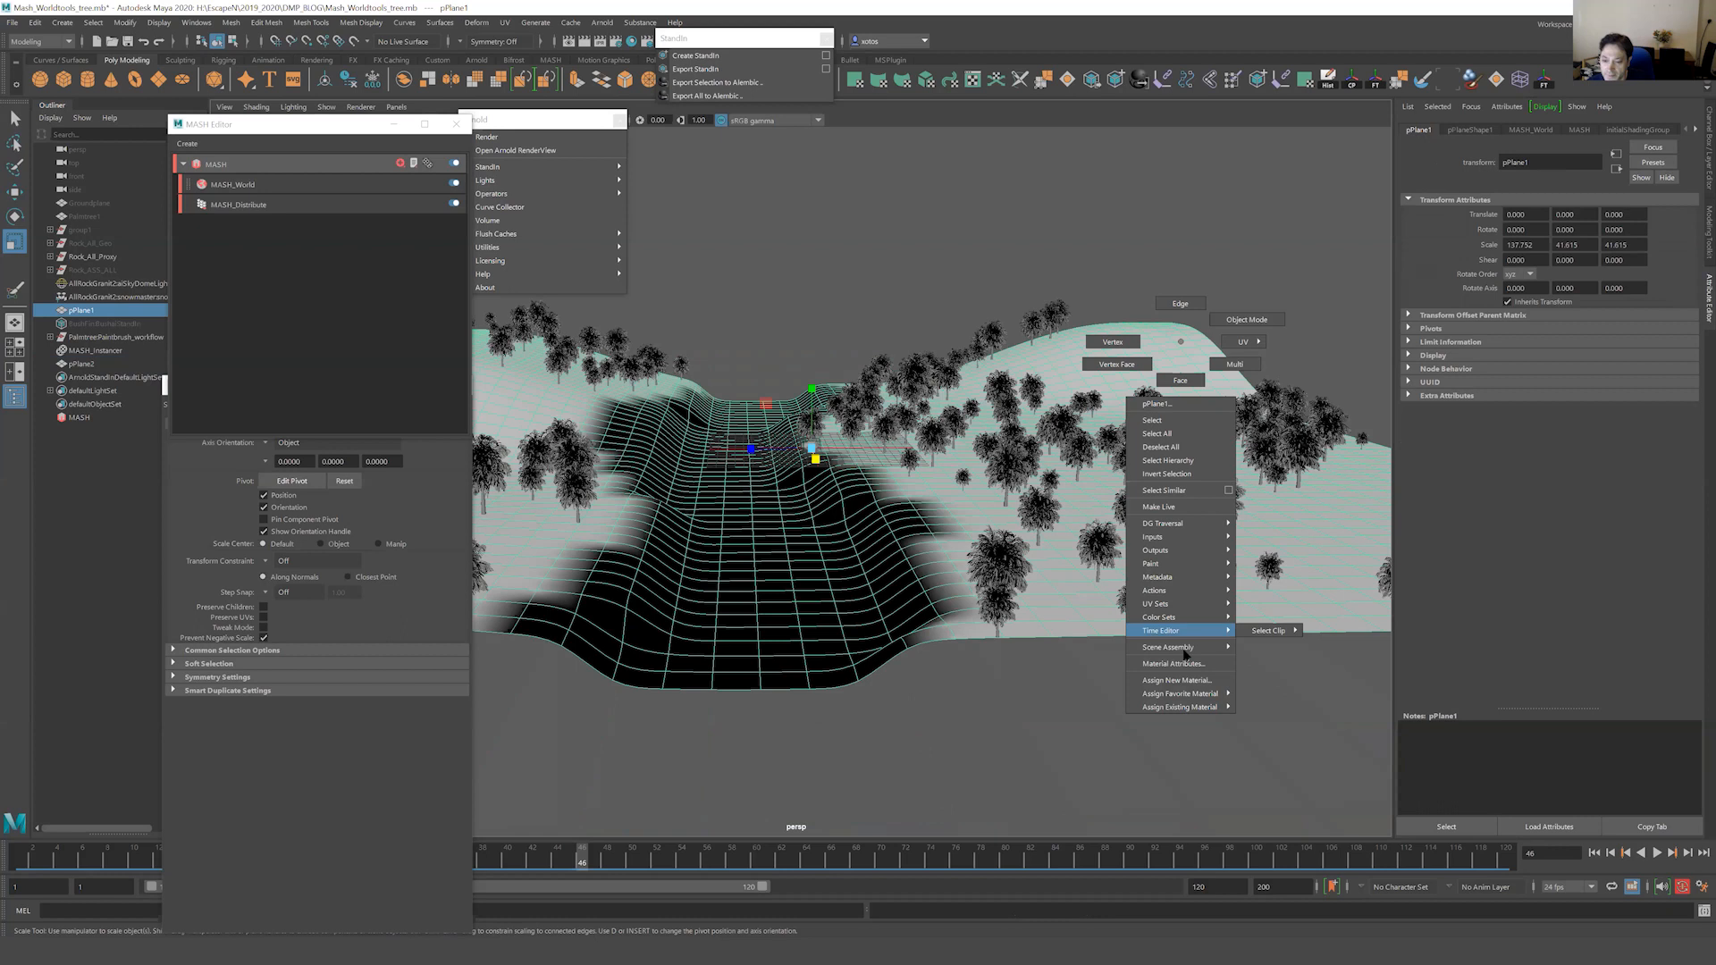
pyautogui.click(1180, 681)
pyautogui.click(604, 425)
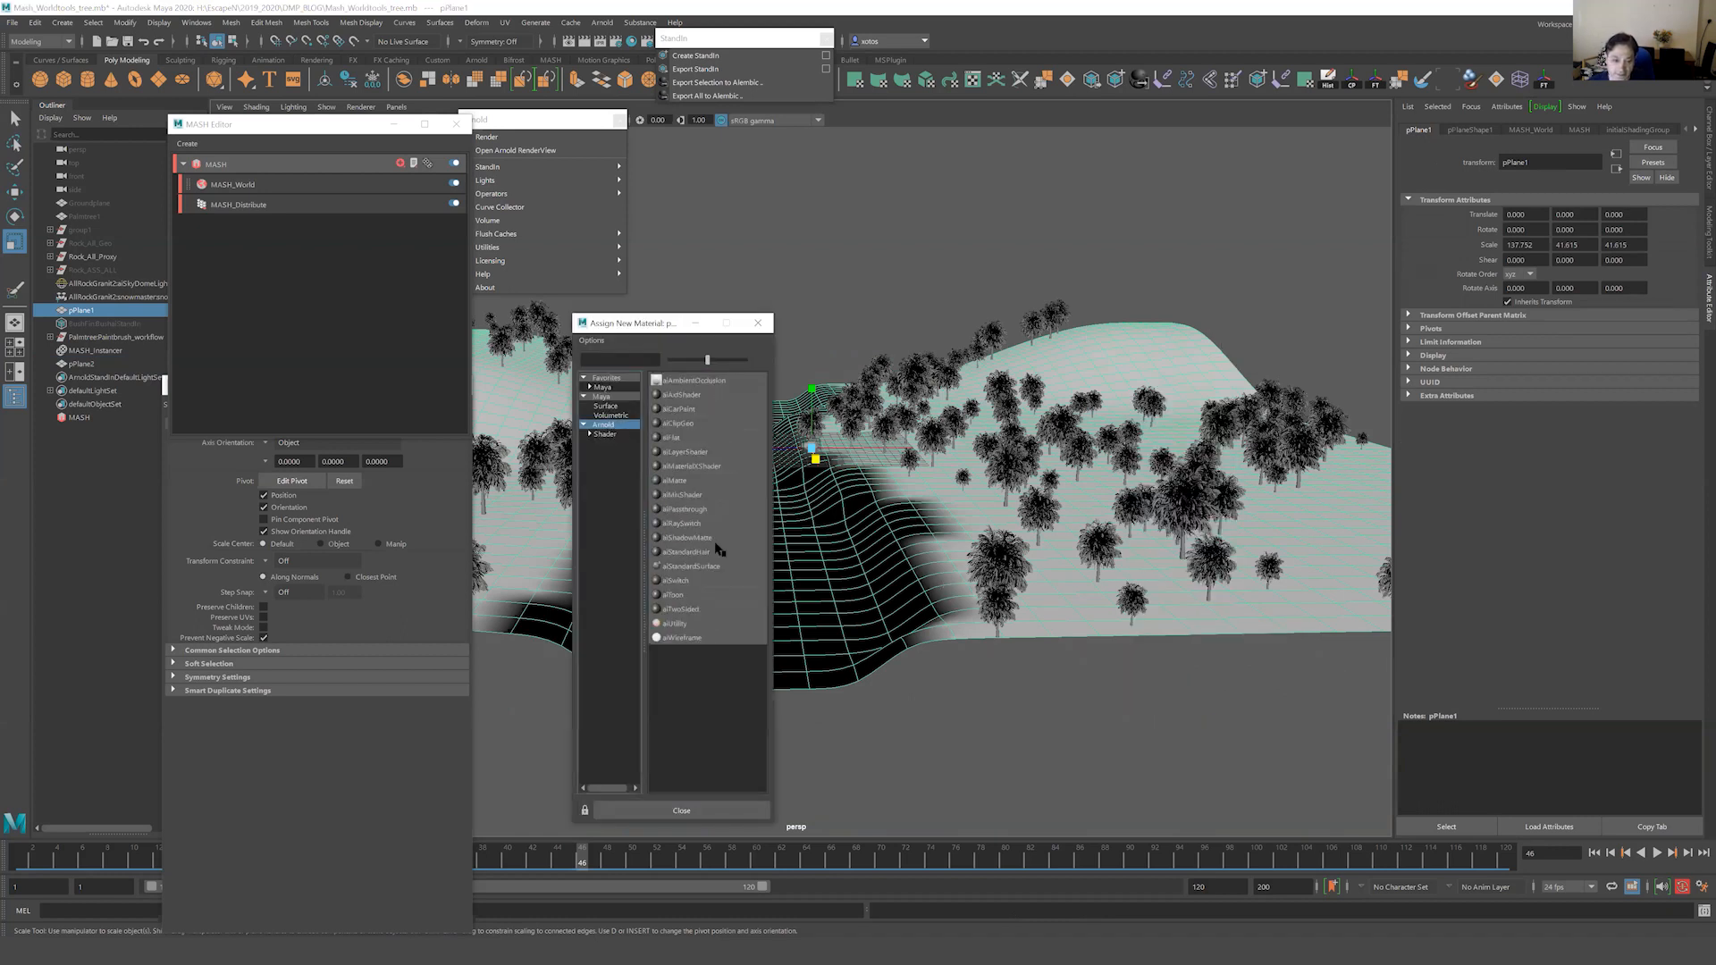
pyautogui.click(710, 569)
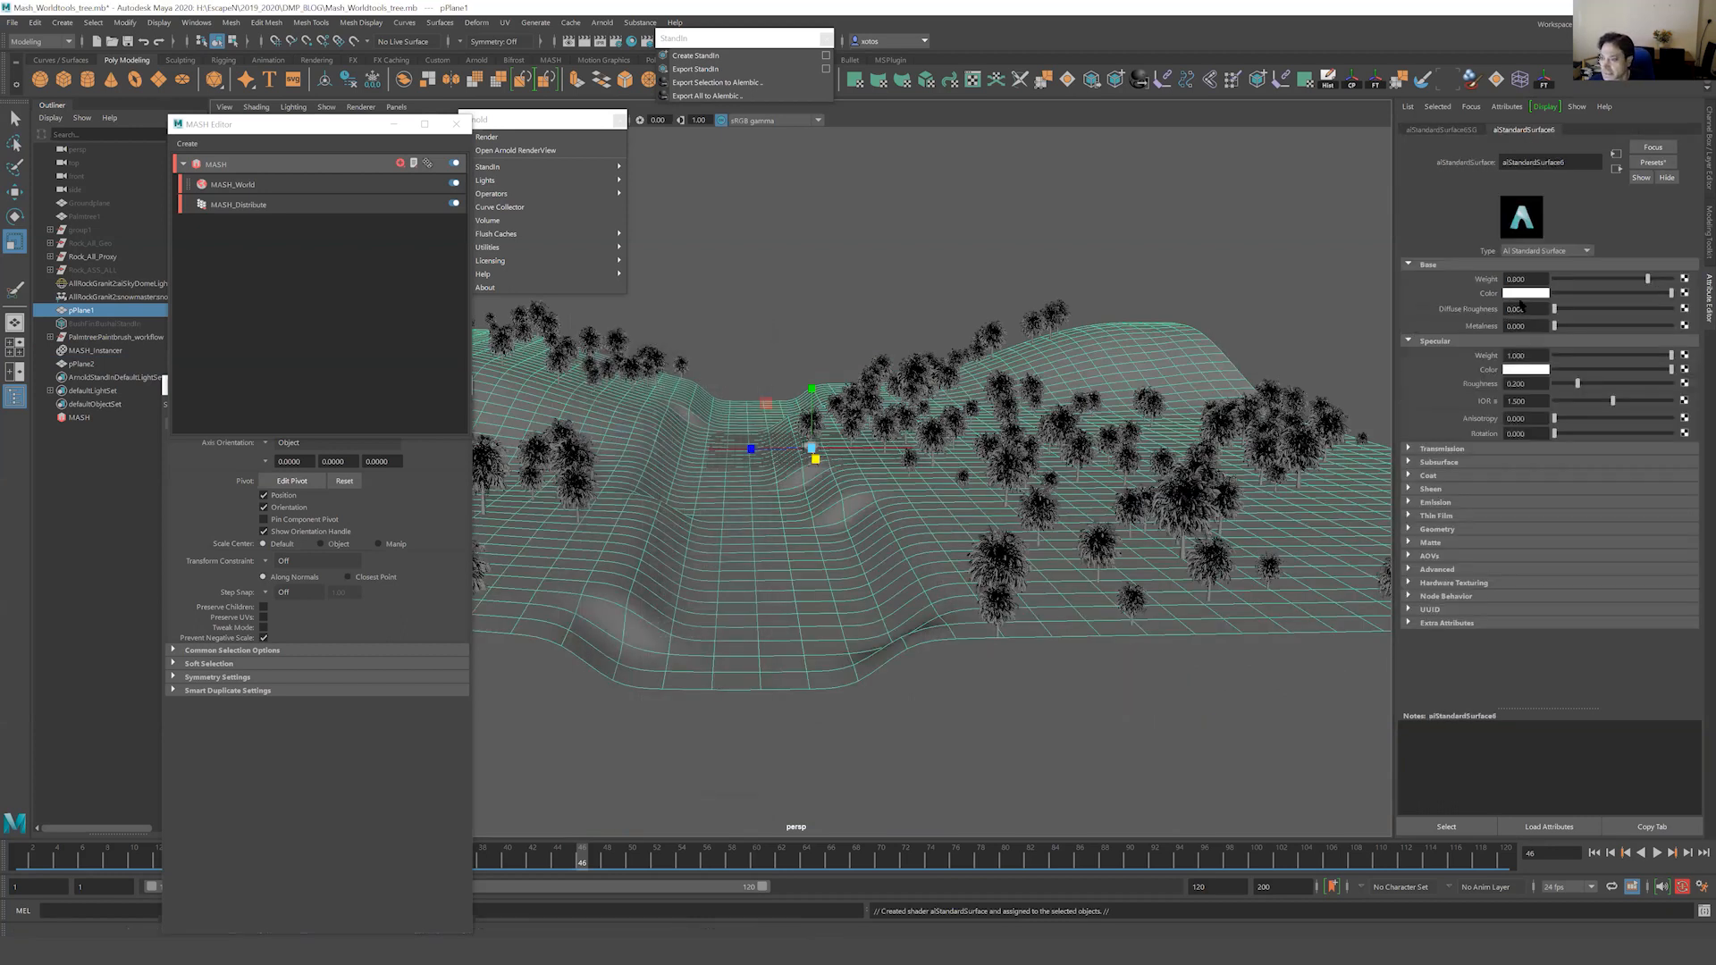
# Apply the Velvet preset to the terrain's material.
pyautogui.click(1652, 163)
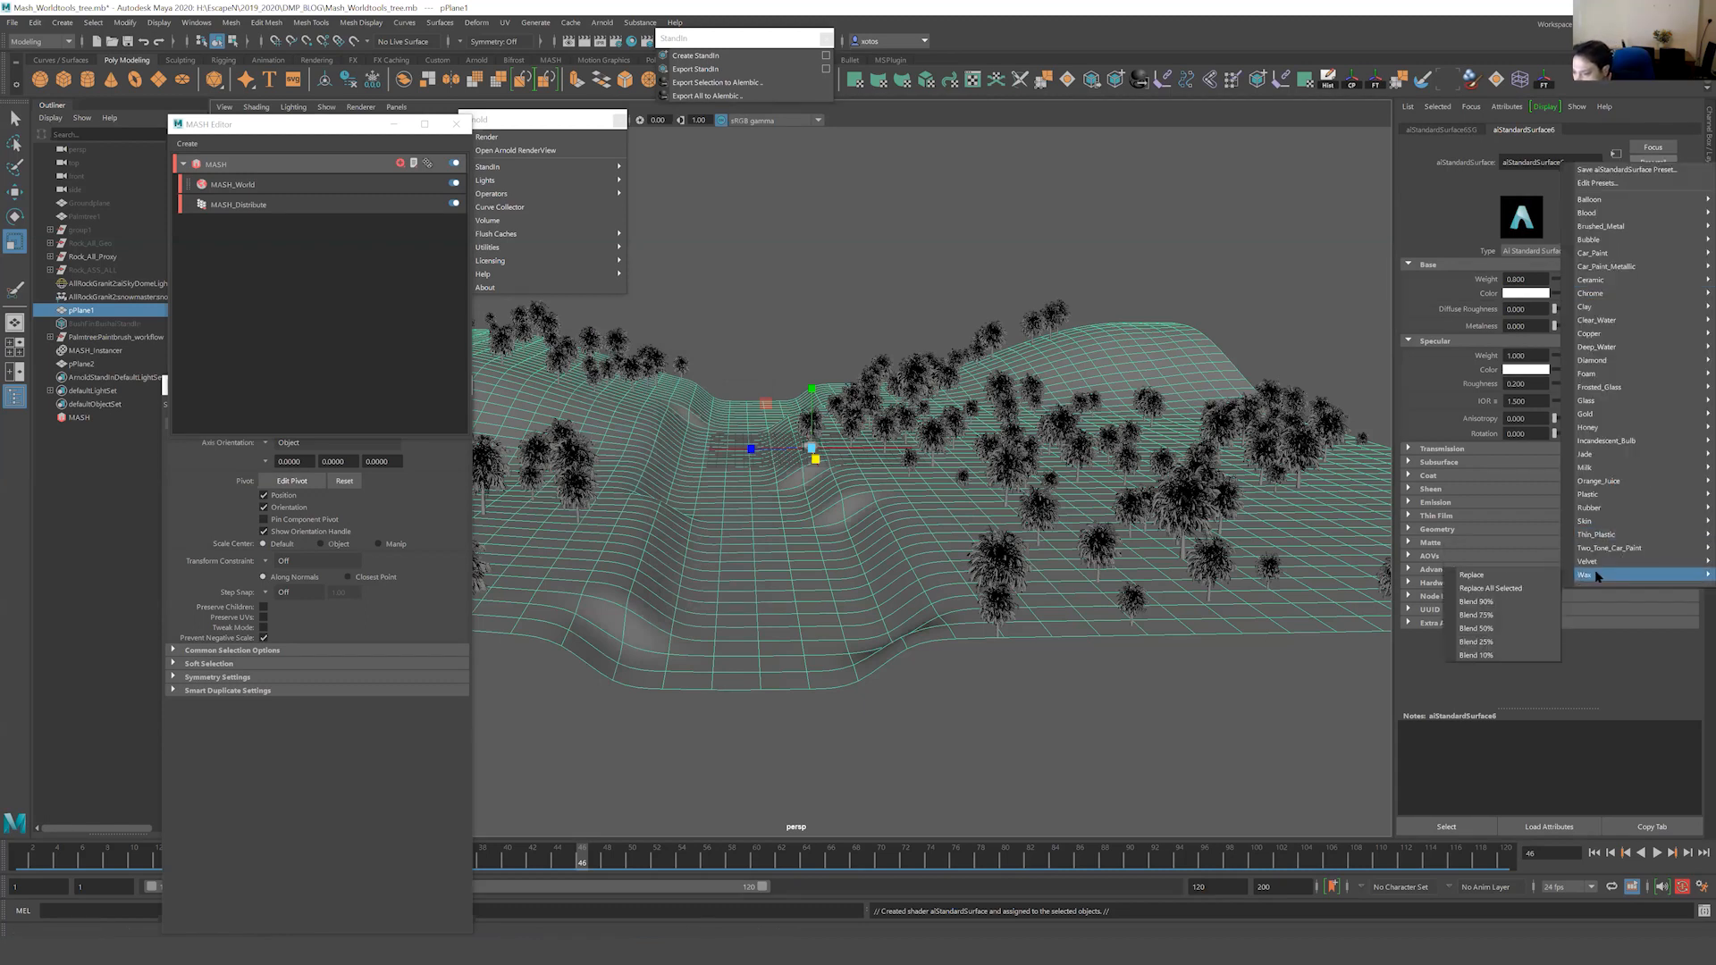
pyautogui.moveTo(1595, 561)
pyautogui.click(1542, 562)
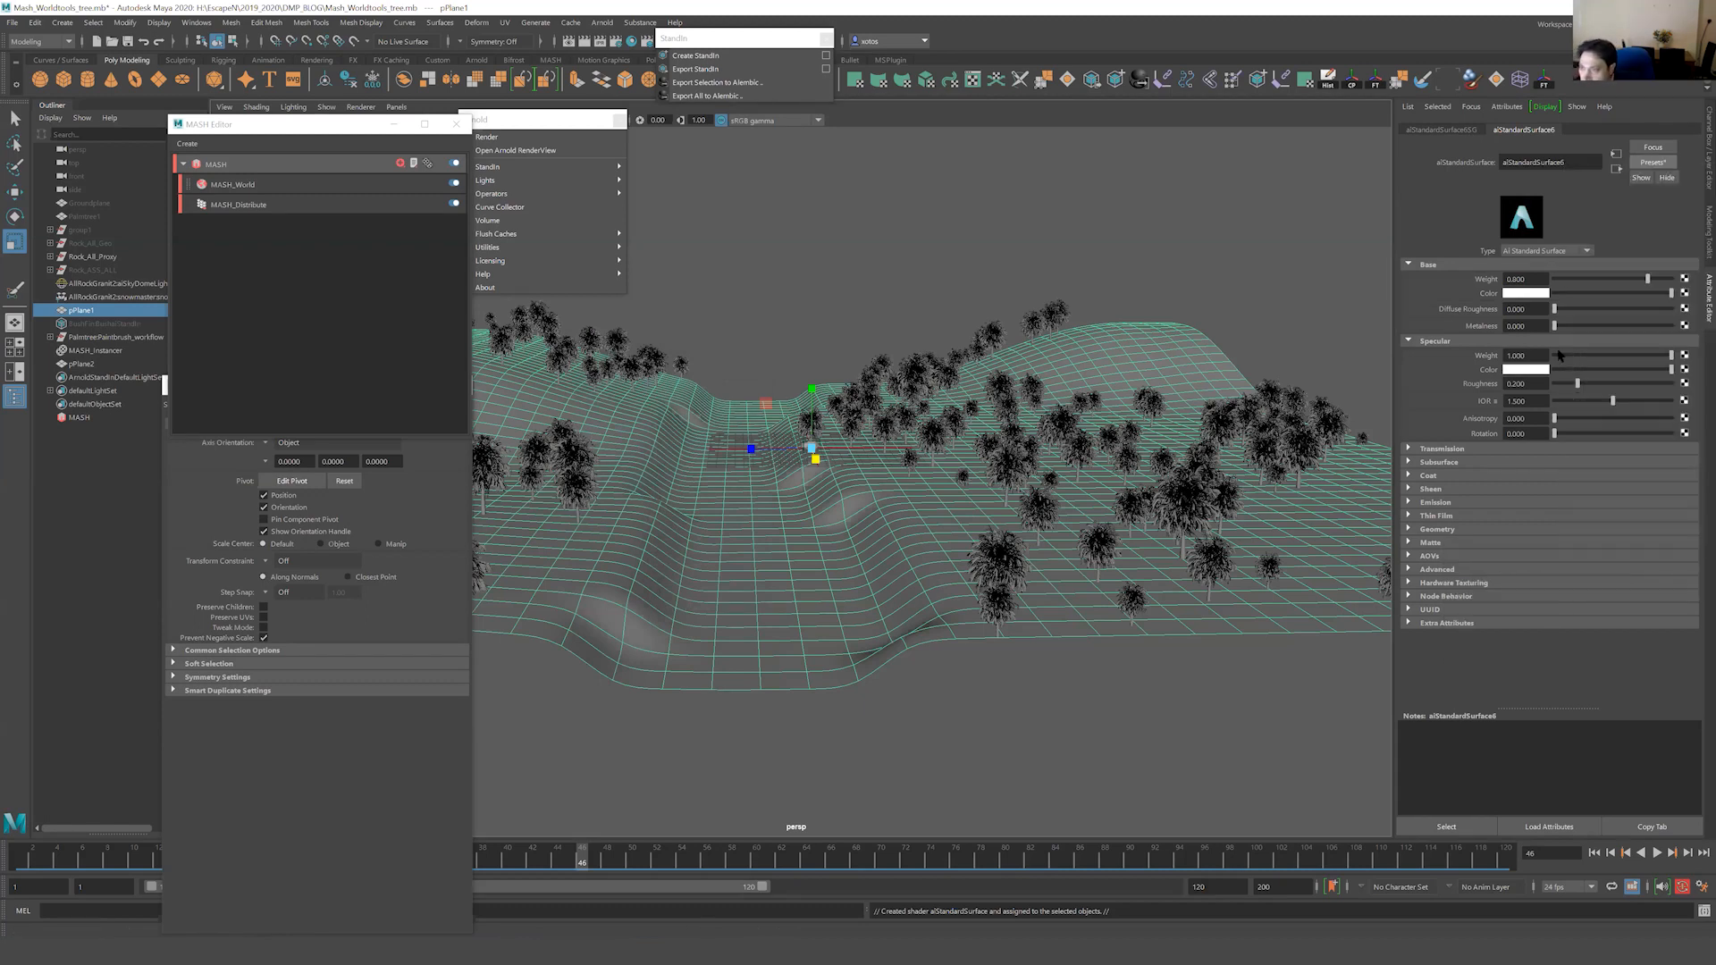
# Change the terrain material's base color to a muted pinkish brown and expand its subsurface settings.
pyautogui.click(1528, 293)
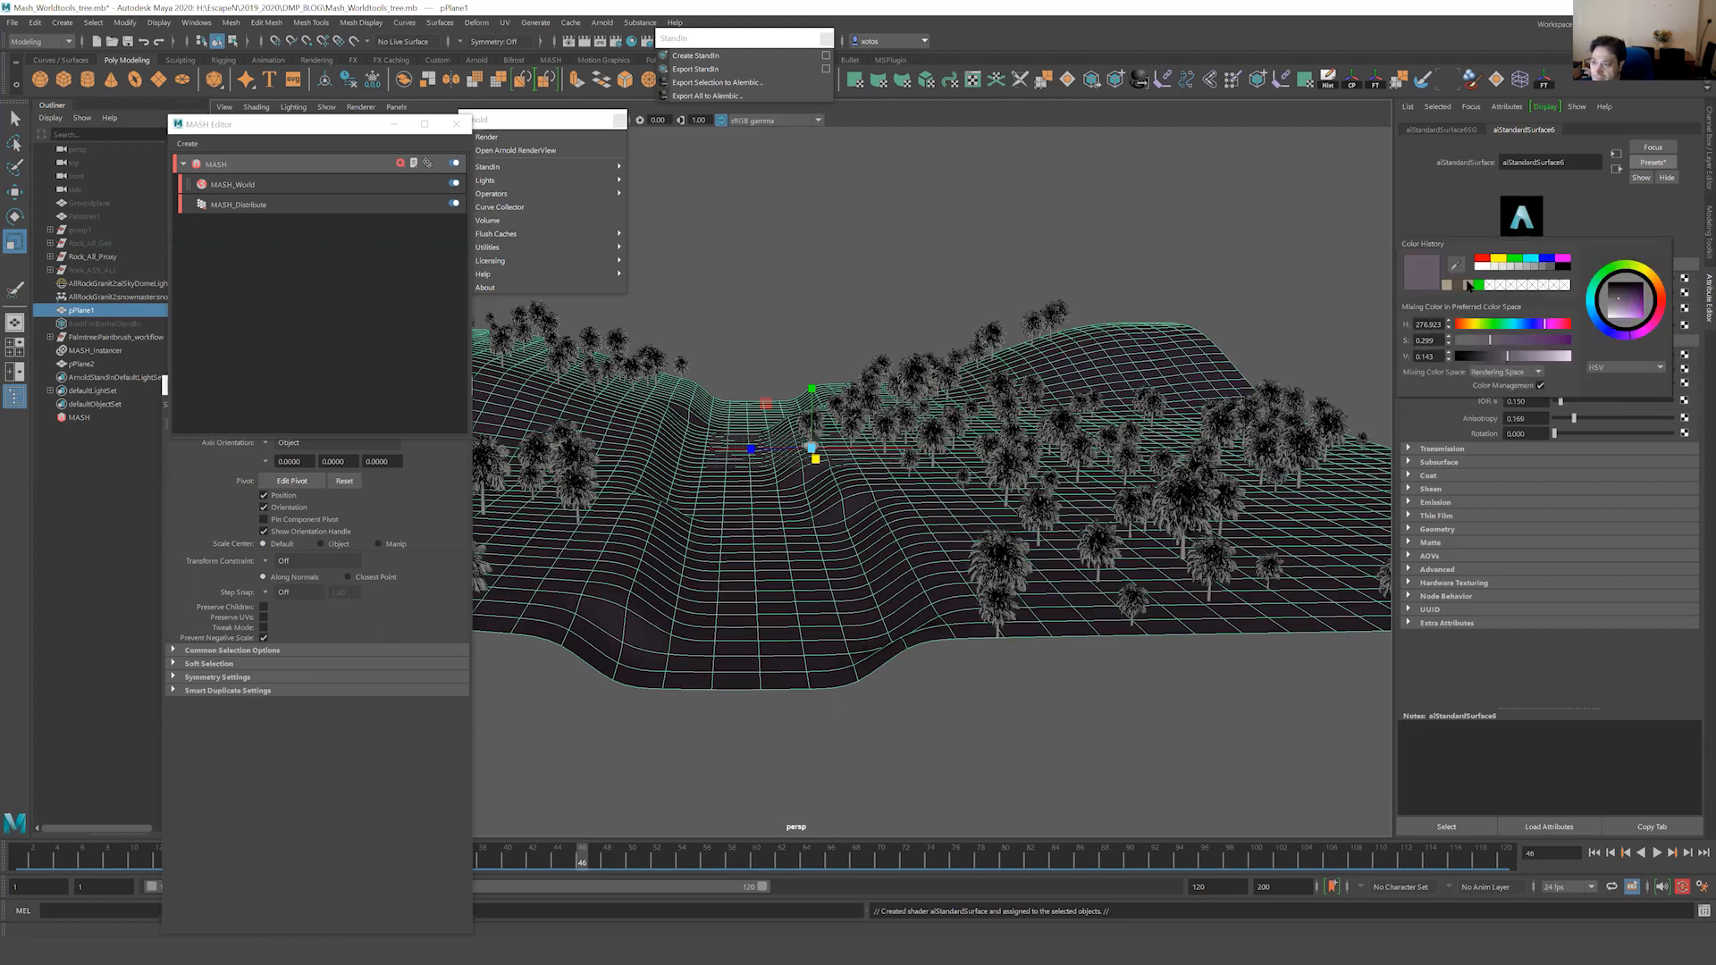
pyautogui.click(1428, 452)
pyautogui.click(1428, 451)
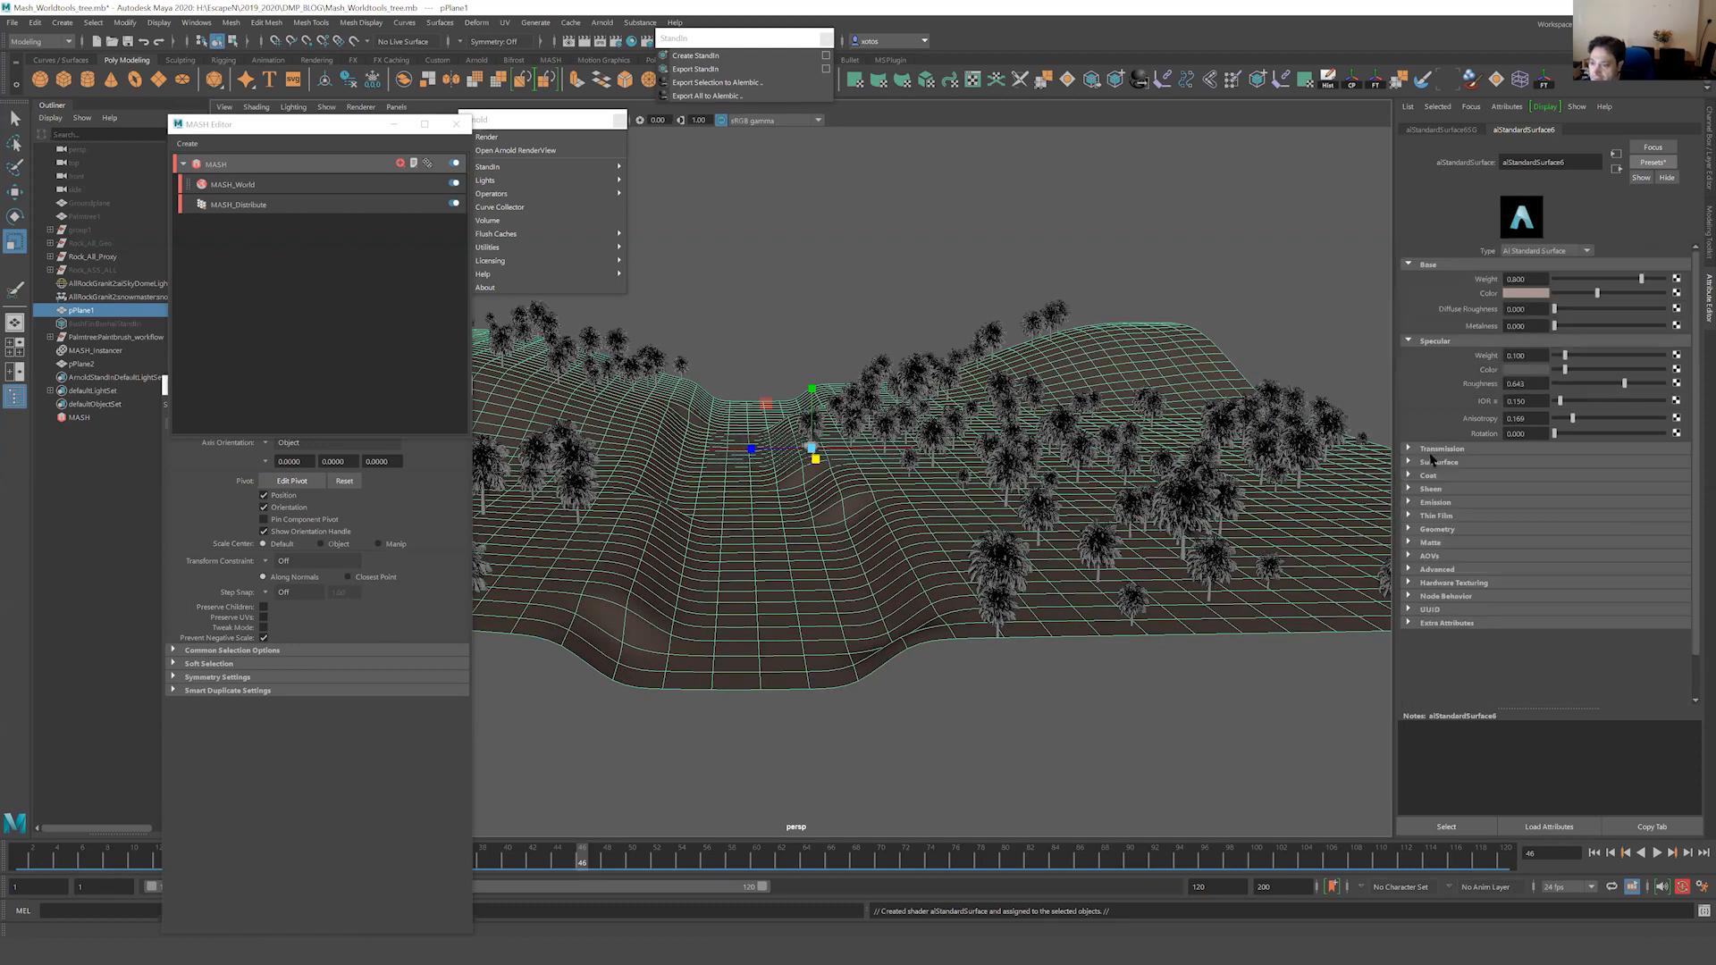
pyautogui.click(1431, 463)
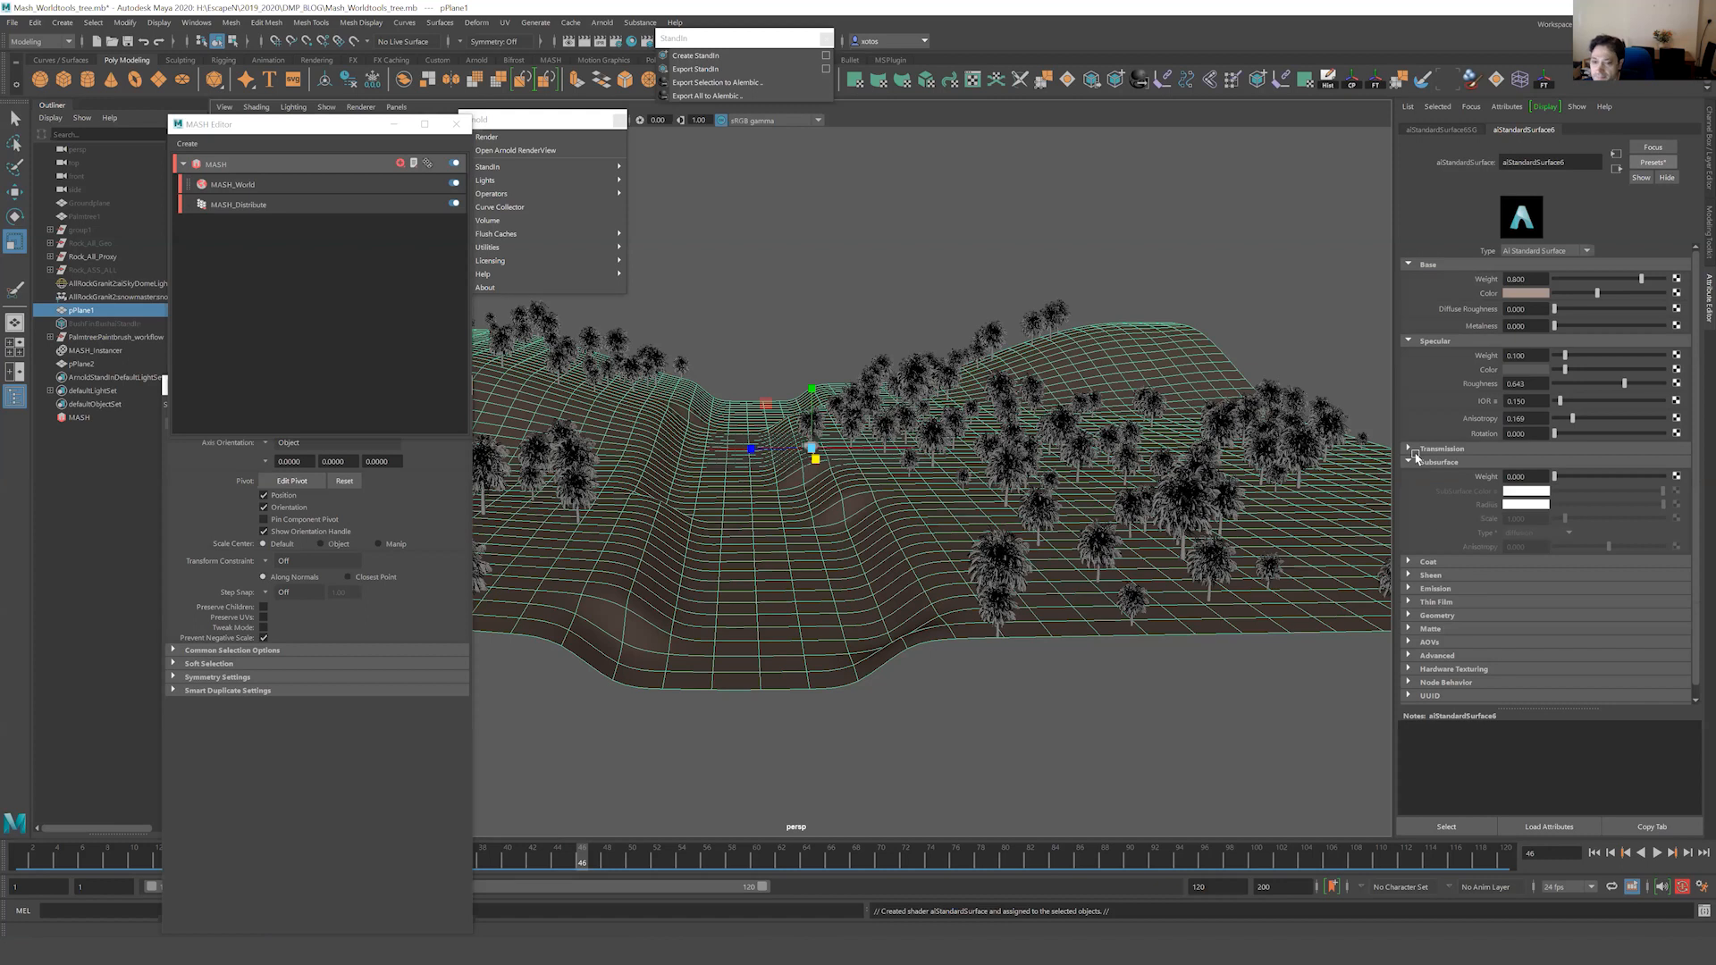
# Lighten the base color of the terrain's material and raise its base weight to 1.
pyautogui.click(1092, 255)
pyautogui.scroll(3, 1235, 302)
pyautogui.click(1237, 332)
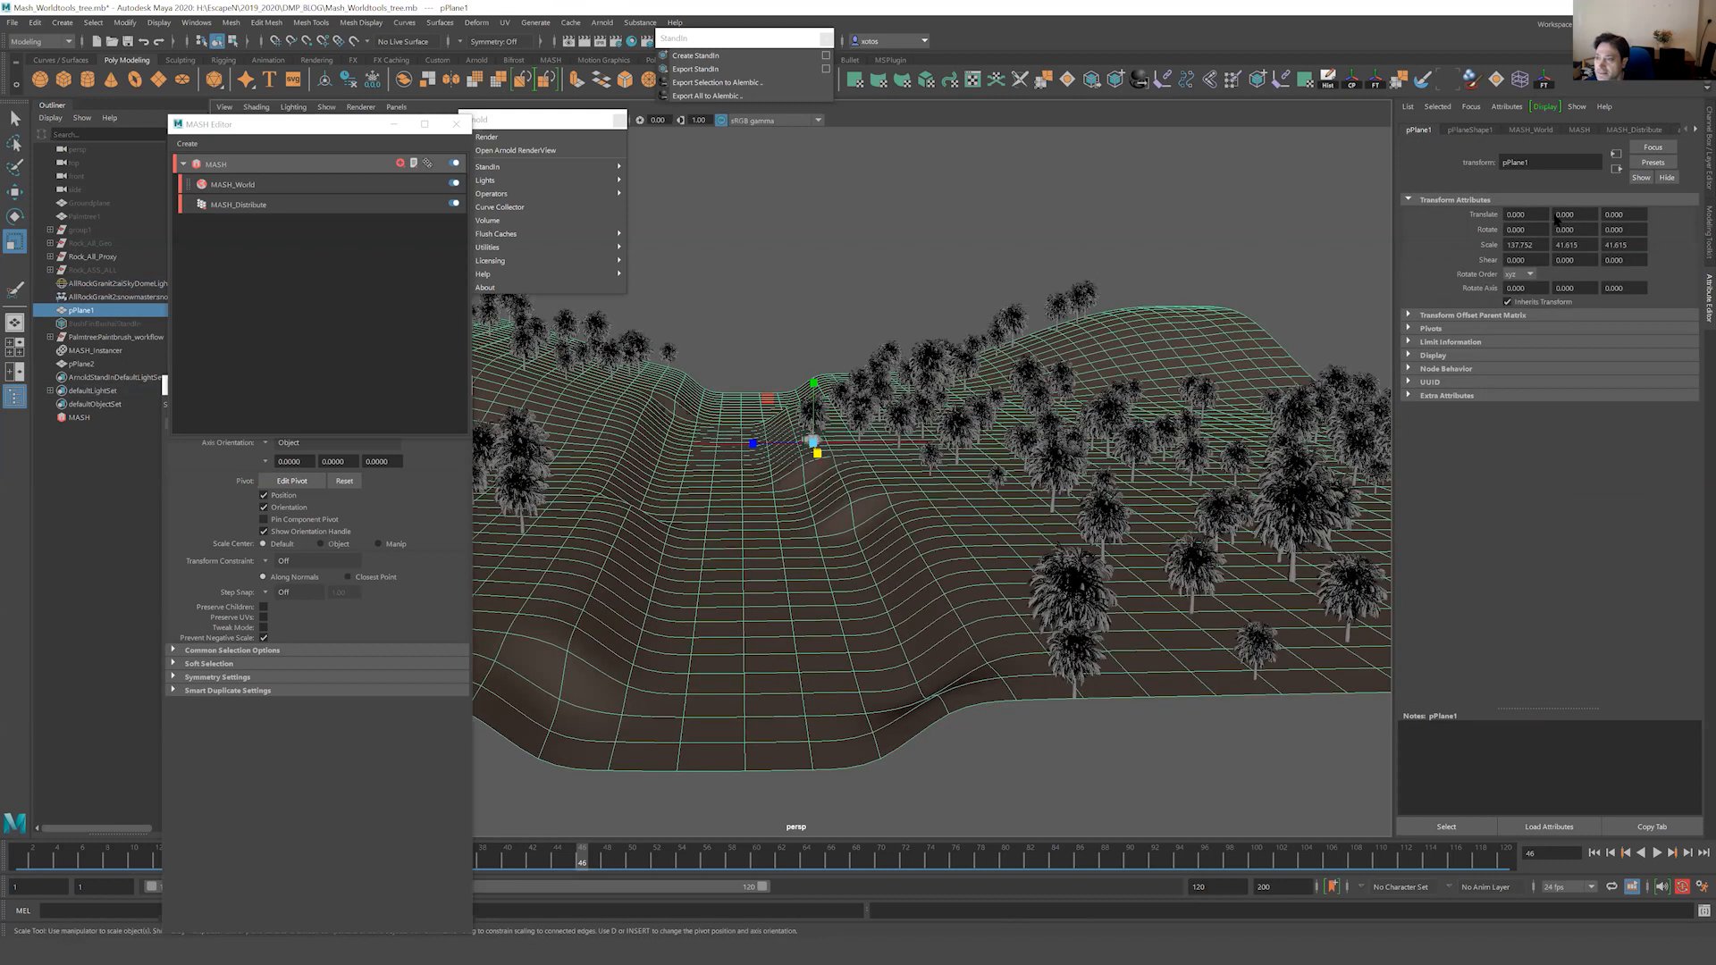
pyautogui.click(1687, 130)
pyautogui.click(1640, 130)
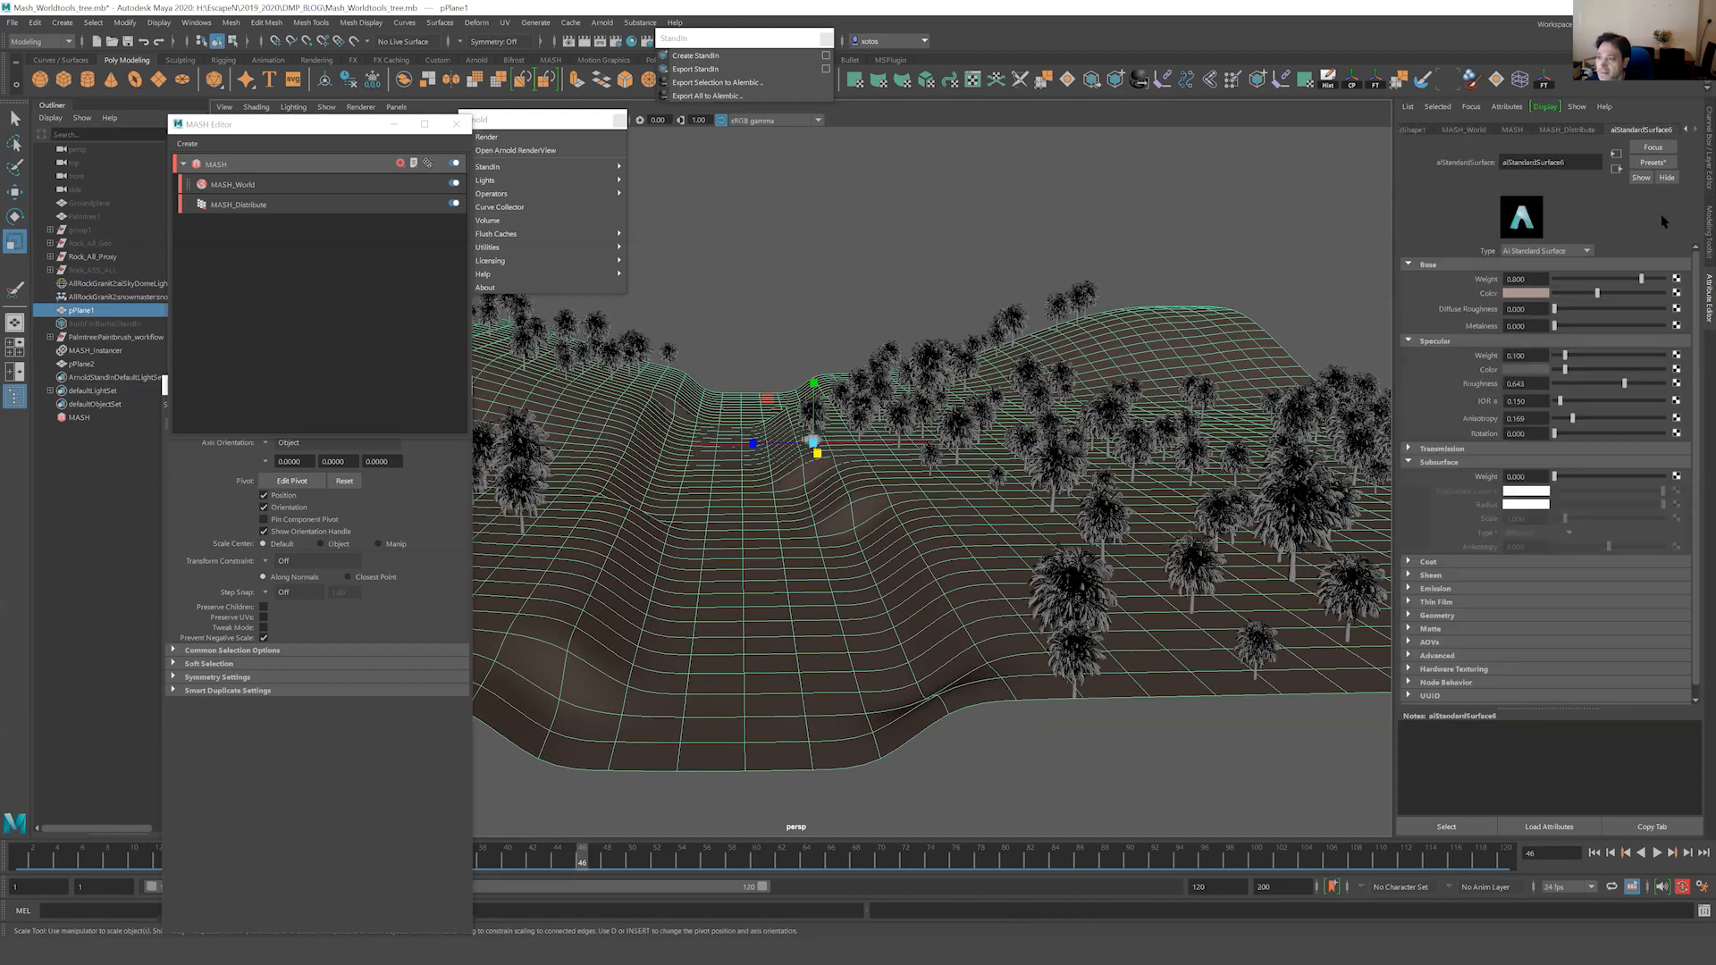
pyautogui.click(1634, 293)
pyautogui.click(1661, 280)
pyautogui.keyDown('alt'); pyautogui.moveTo(1253, 218); pyautogui.dragTo(1276, 232); pyautogui.keyUp('alt')
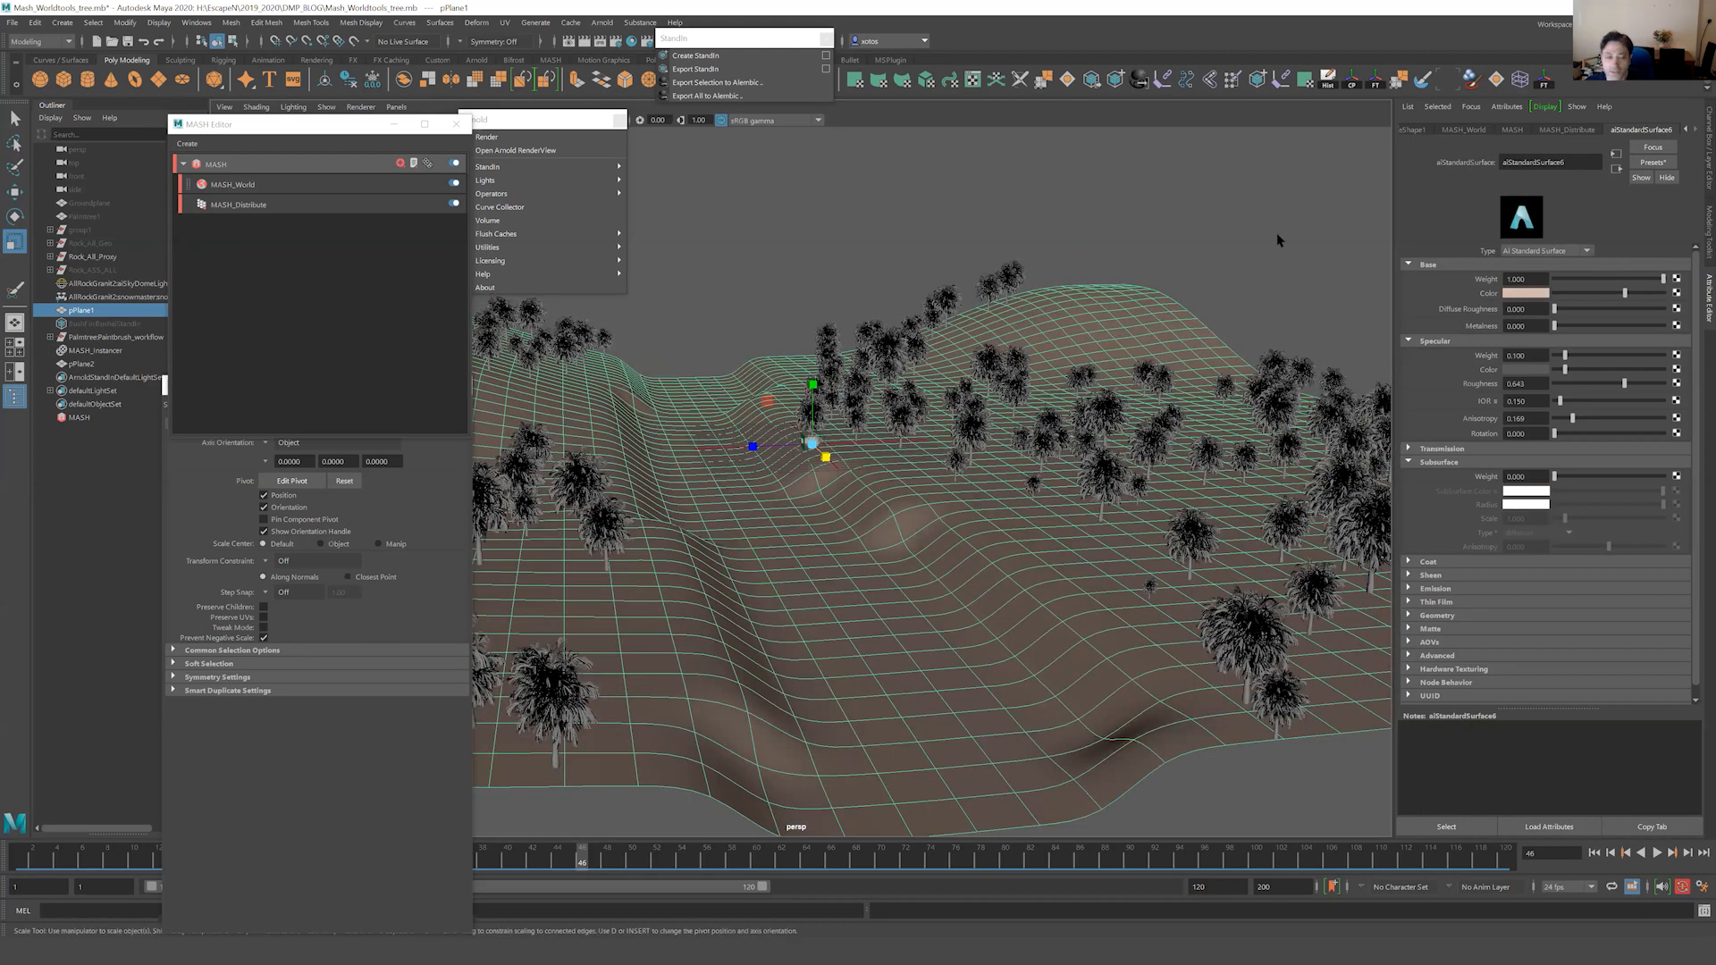
# Connect a File texture to the terrain material's bump mapping and open the file node's attributes.
pyautogui.scroll(-1, 1456, 547)
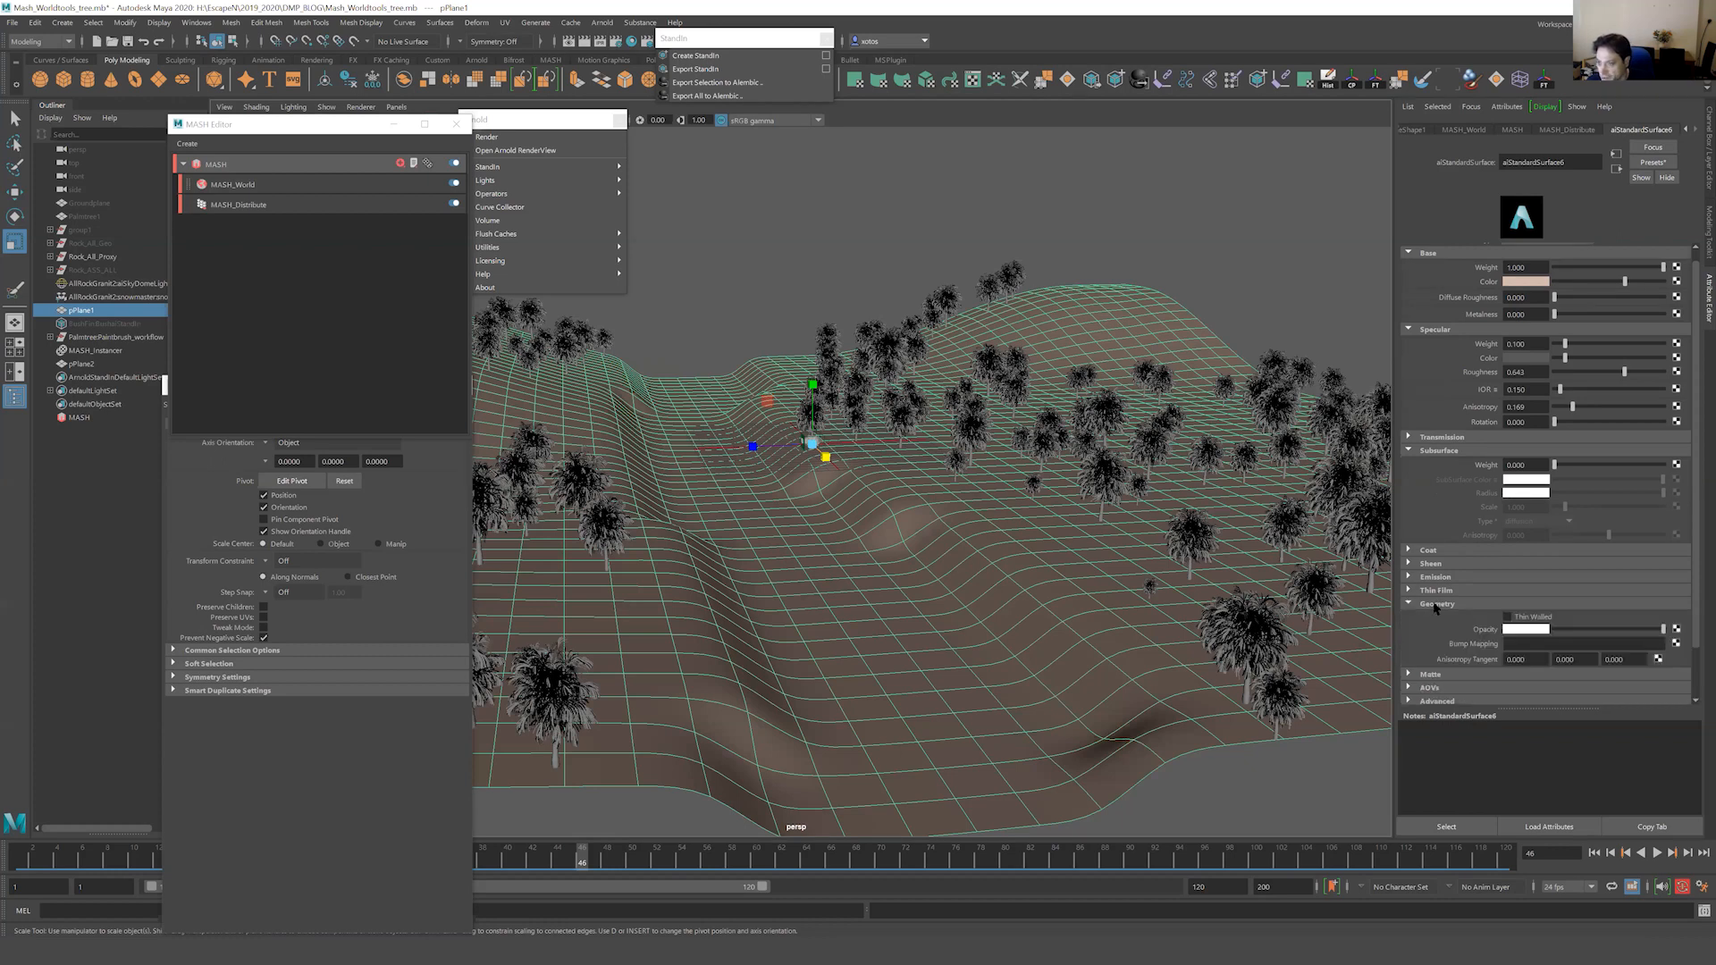
pyautogui.click(1675, 643)
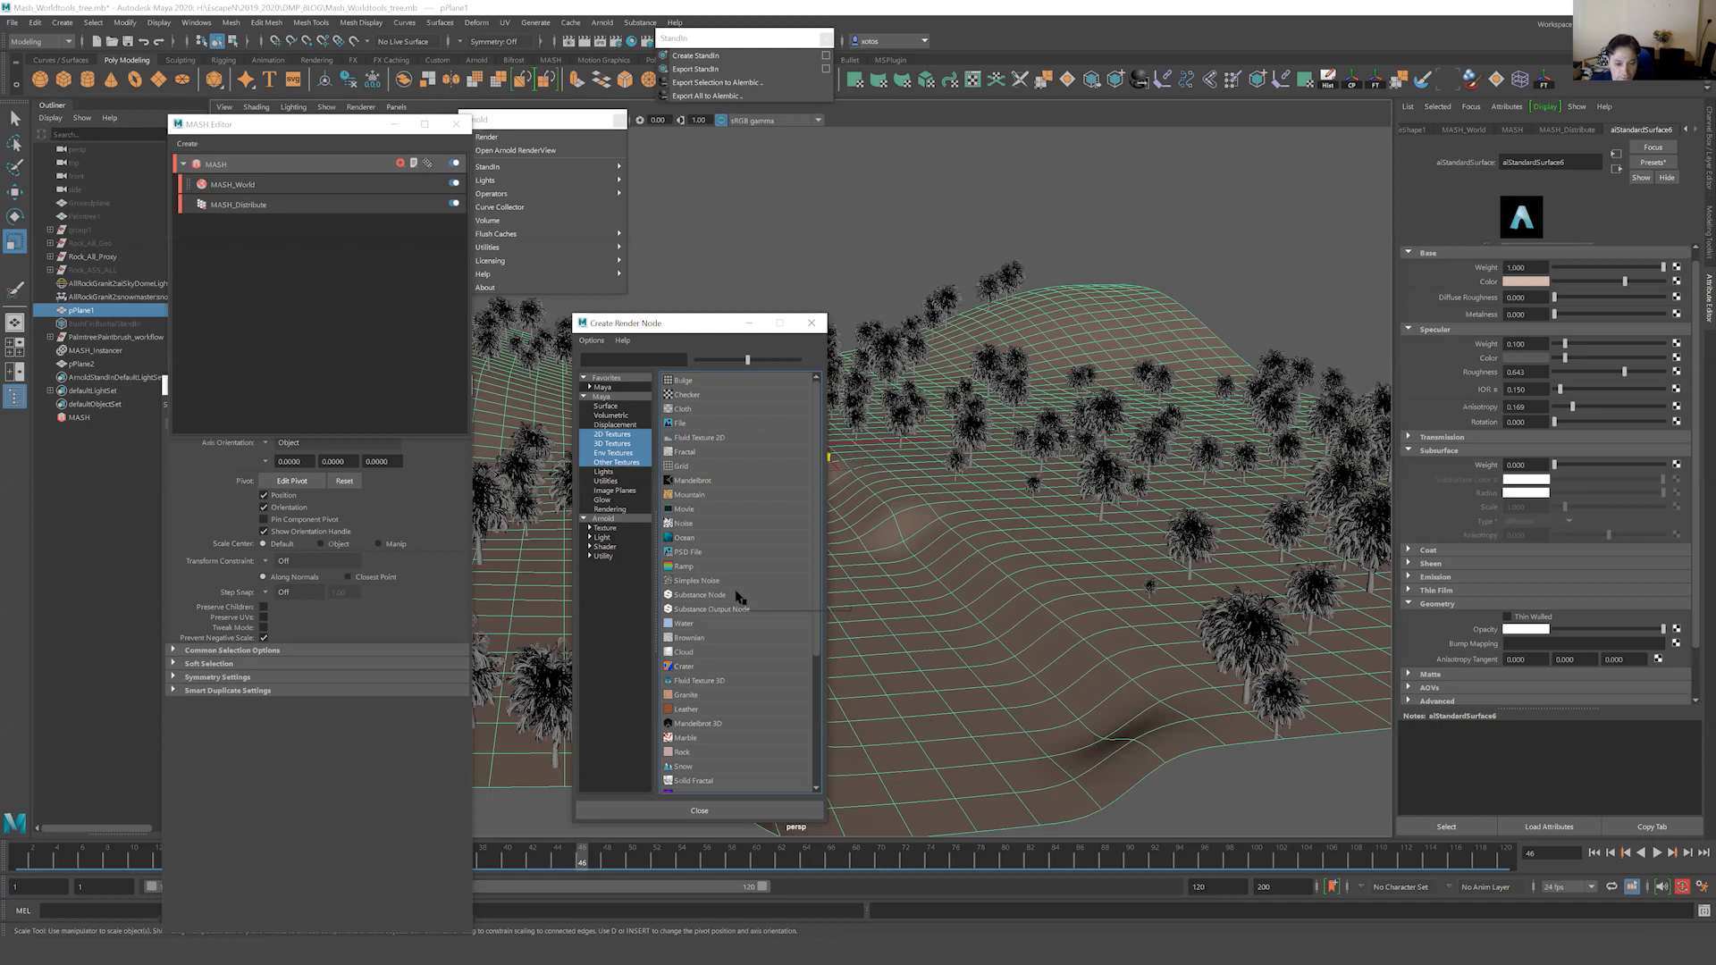
pyautogui.click(682, 423)
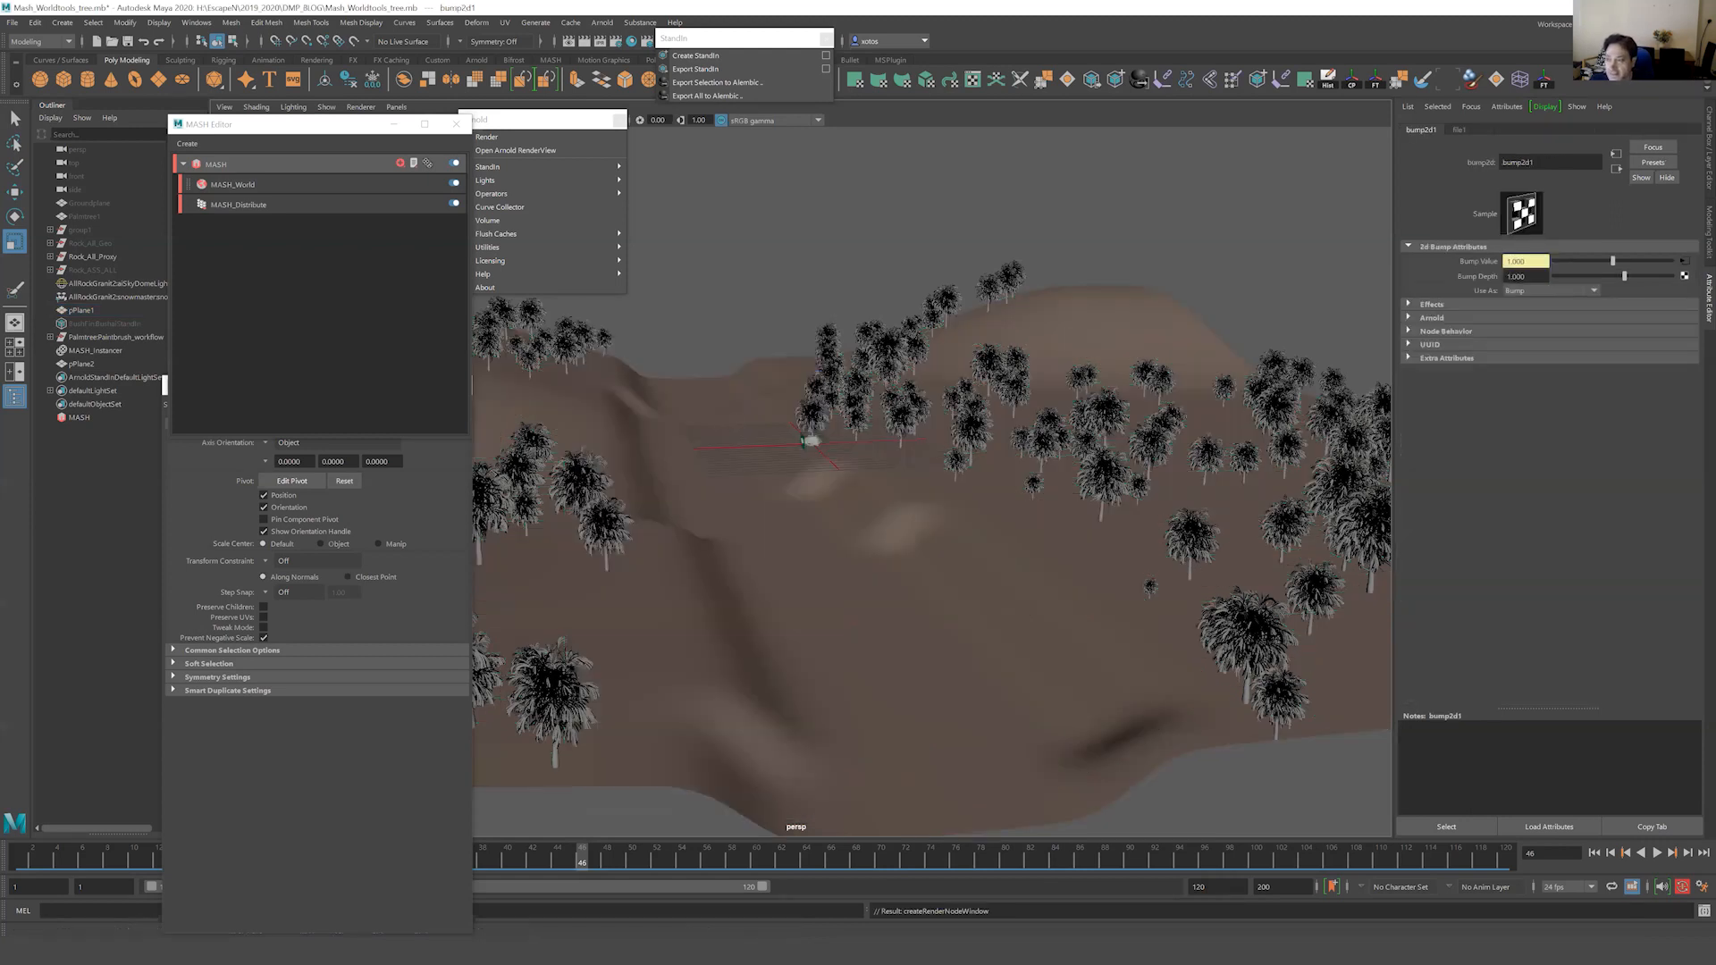
pyautogui.click(1684, 261)
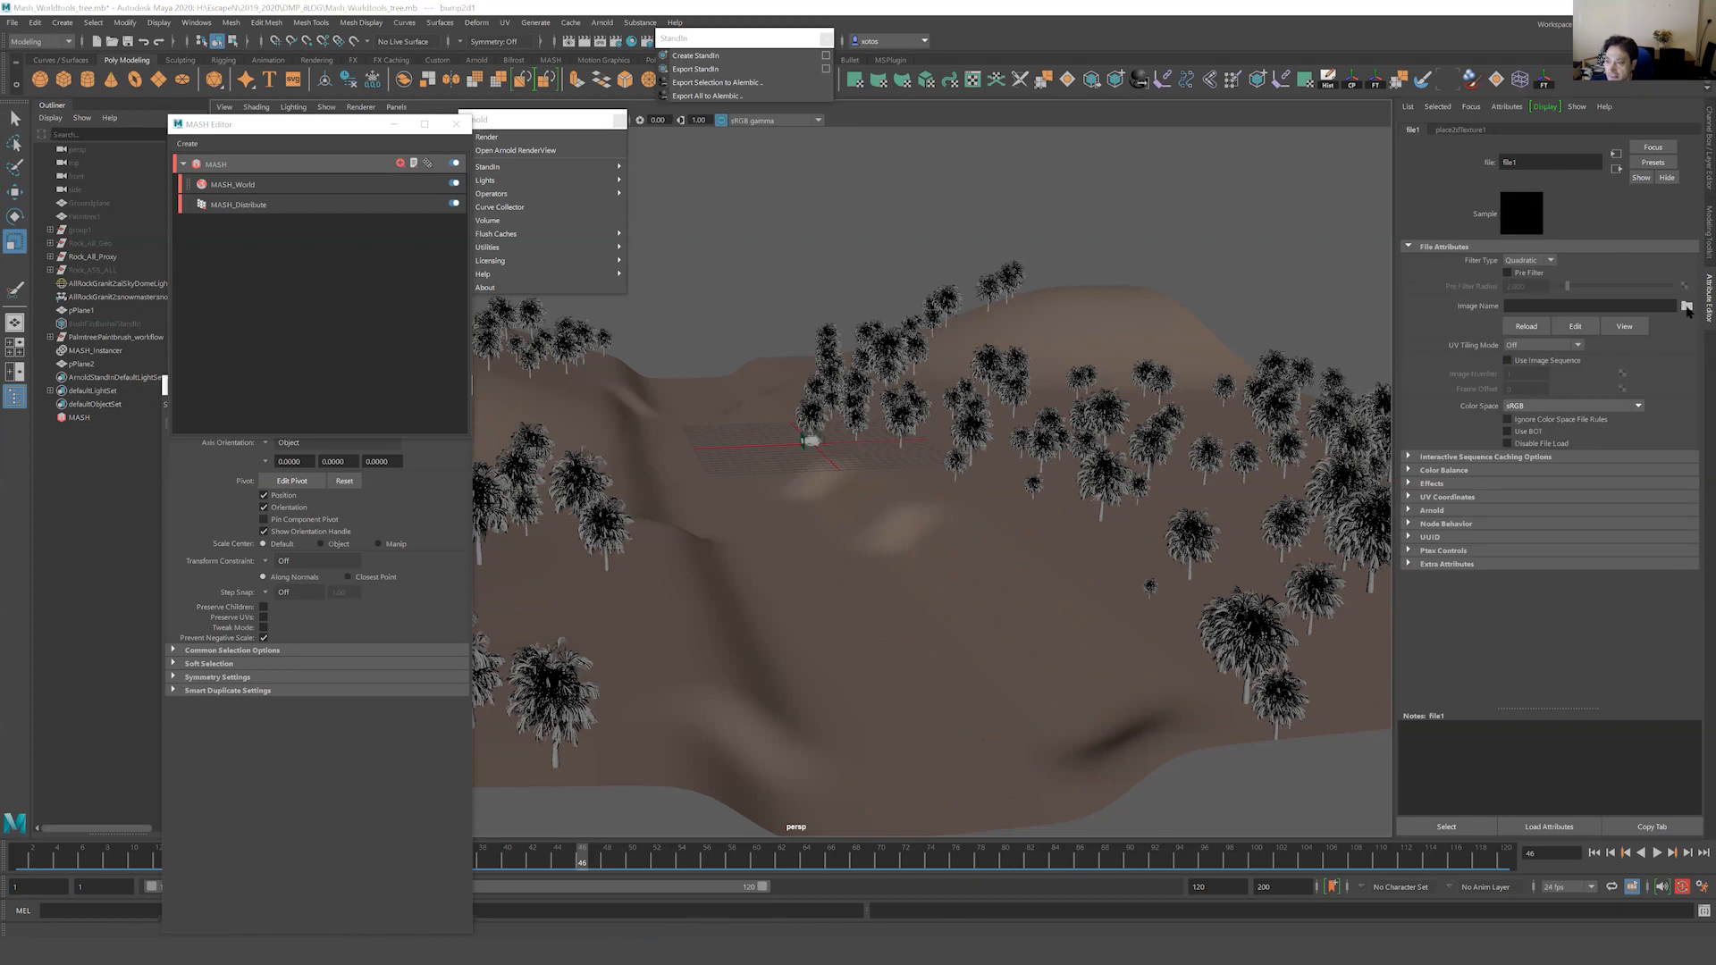
# Load the displacement TIF as the bump file texture's image and minimize the MASH Editor window.
pyautogui.click(1686, 305)
pyautogui.doubleClick(782, 390)
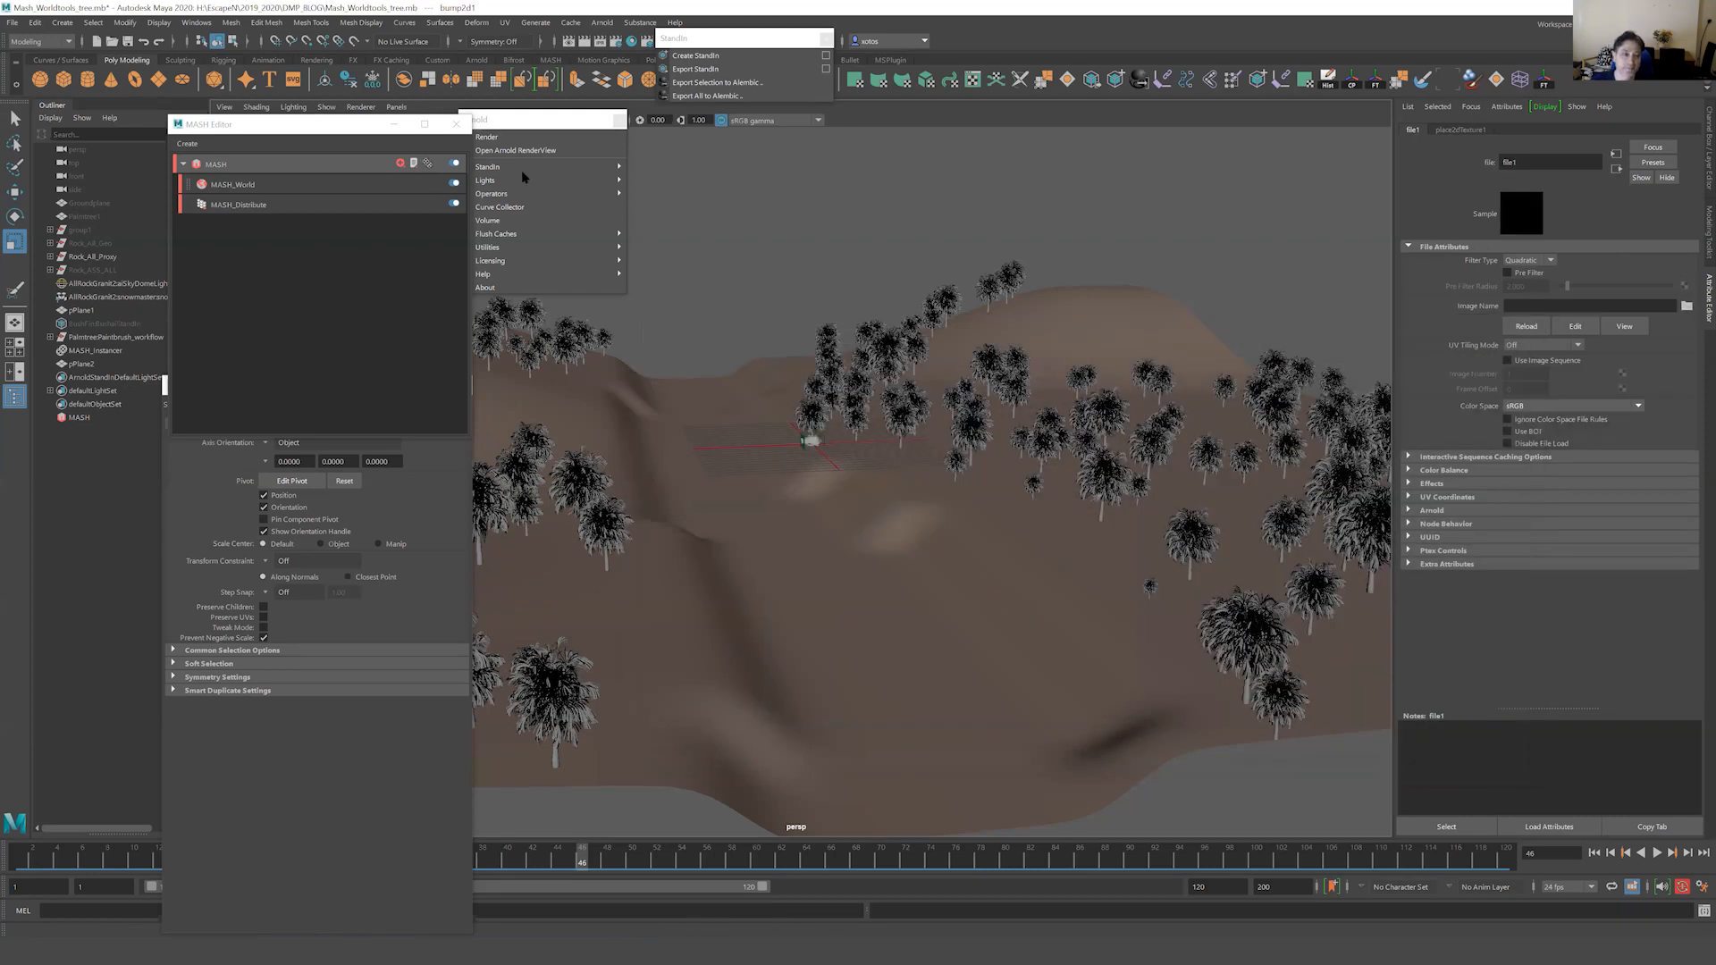
pyautogui.click(394, 124)
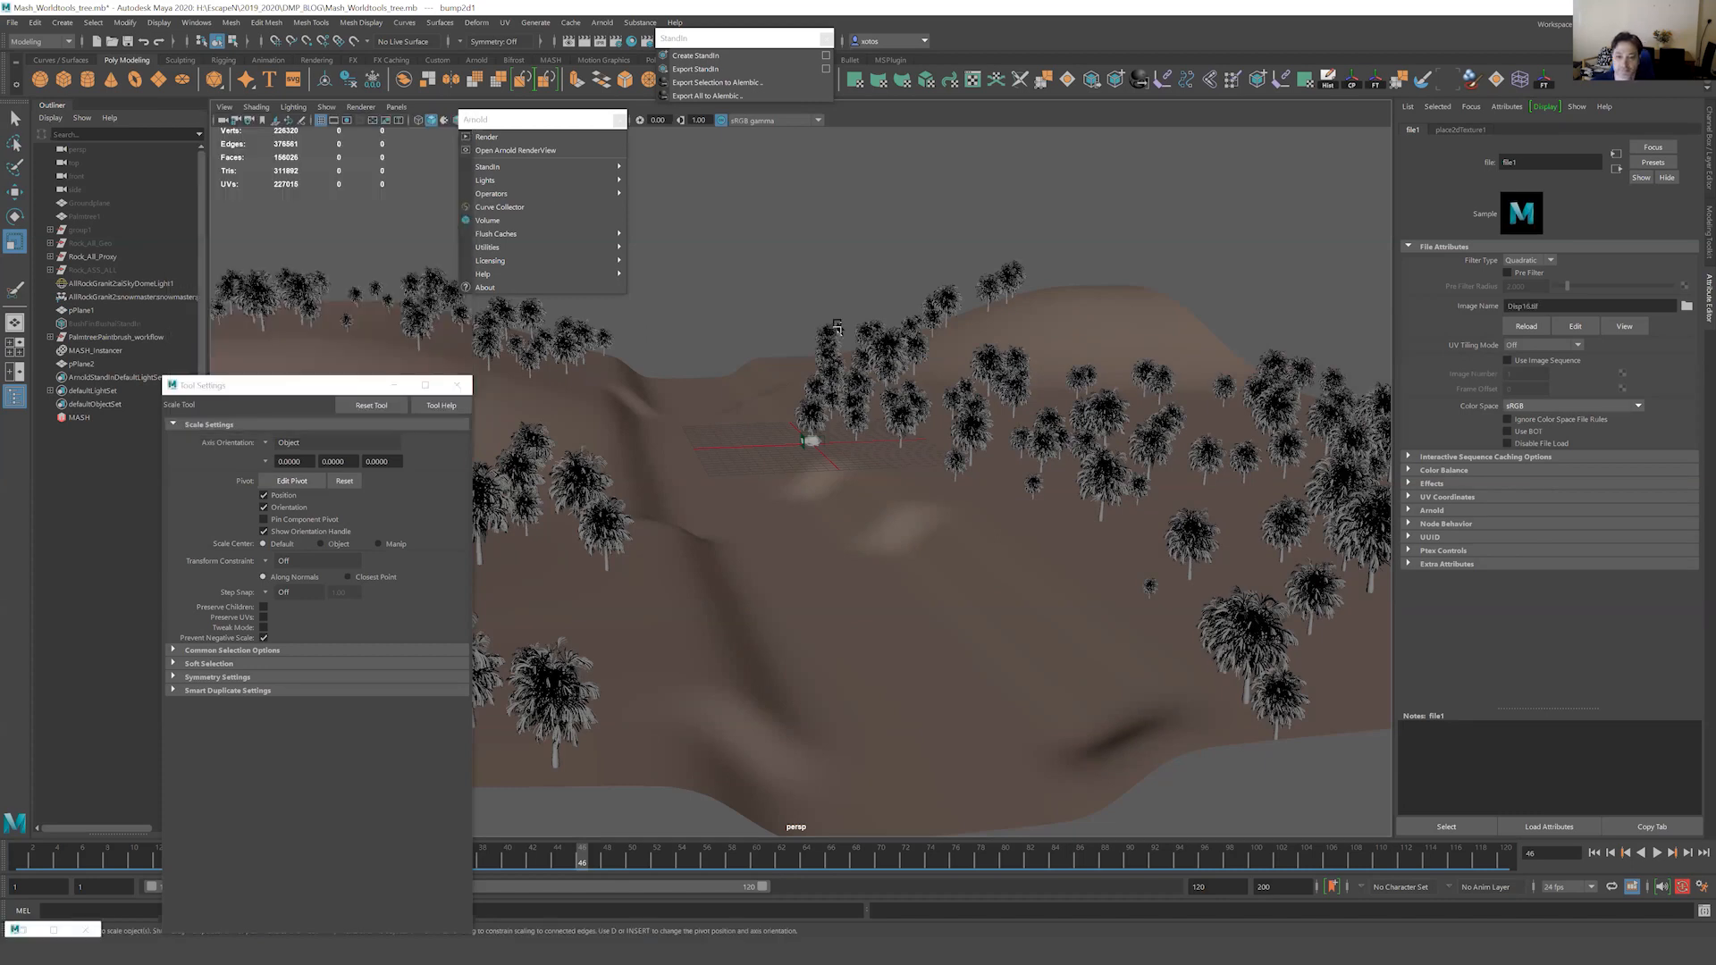
# Select the terrain, show its channel values instead of the material attributes, and minimize the Tool Settings window.
pyautogui.keyDown('alt'); pyautogui.moveTo(837, 327); pyautogui.dragTo(1179, 336); pyautogui.keyUp('alt')
pyautogui.click(1170, 338)
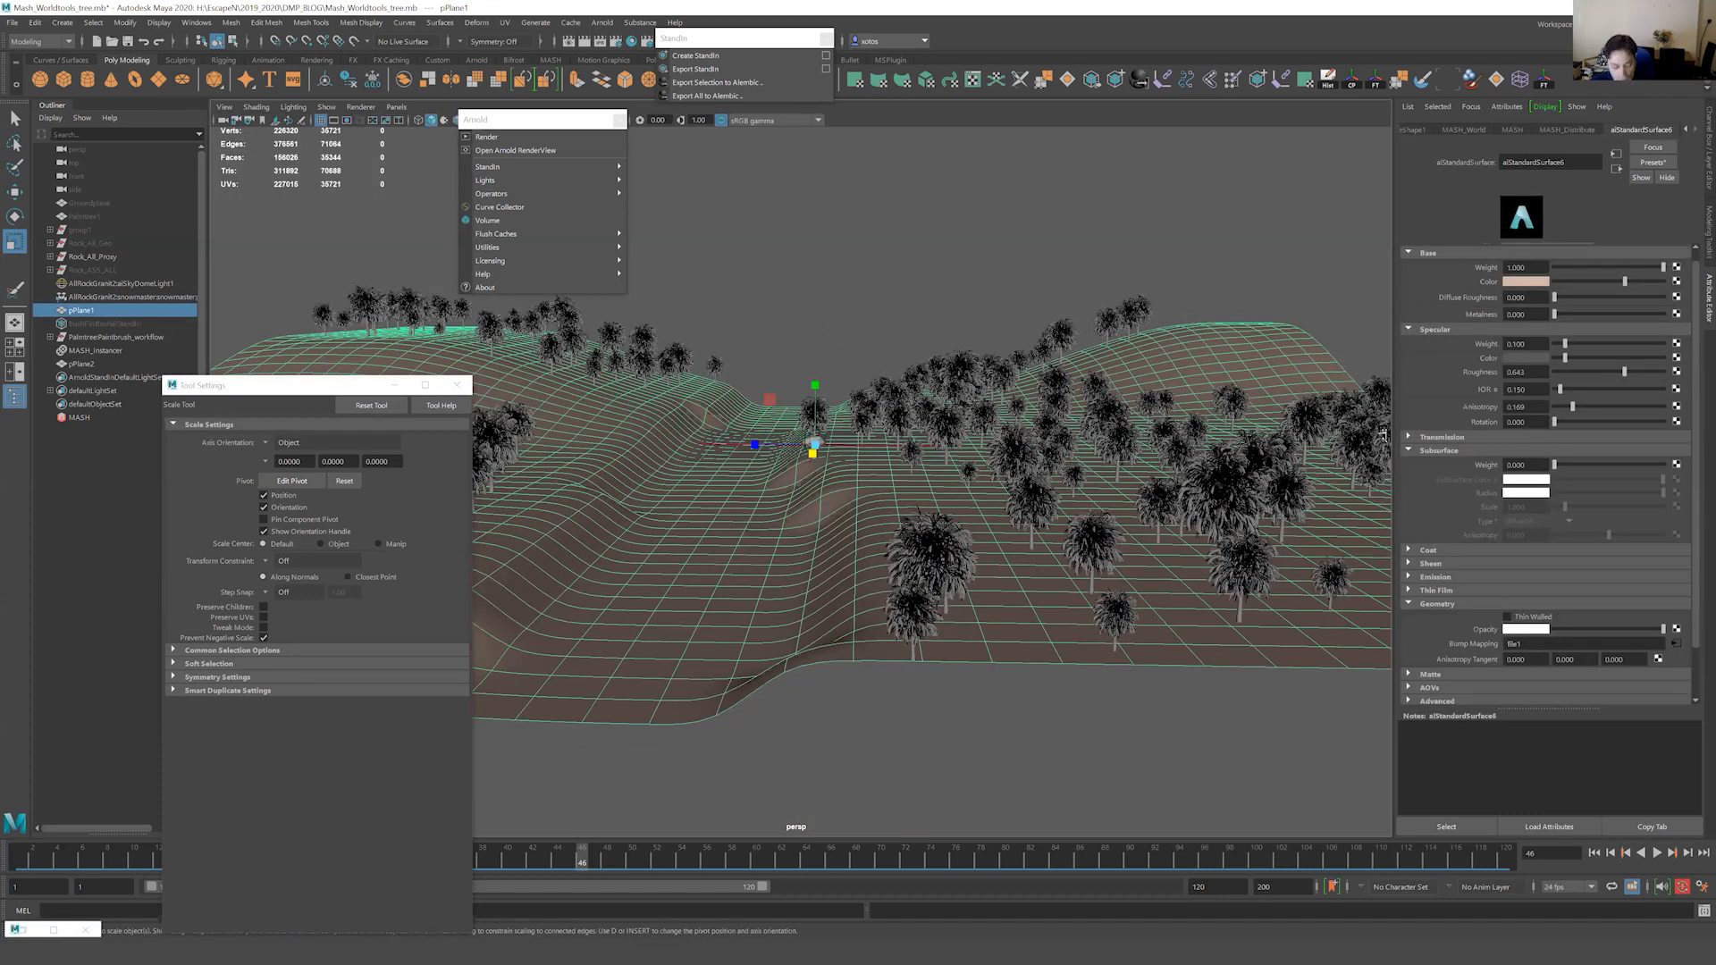
pyautogui.hotkey('ctrl', 'a')
pyautogui.keyDown('alt'); pyautogui.moveTo(1152, 322); pyautogui.dragTo(1132, 350); pyautogui.keyUp('alt')
pyautogui.keyDown('alt'); pyautogui.moveTo(413, 322); pyautogui.dragTo(390, 332); pyautogui.keyUp('alt')
pyautogui.click(394, 385)
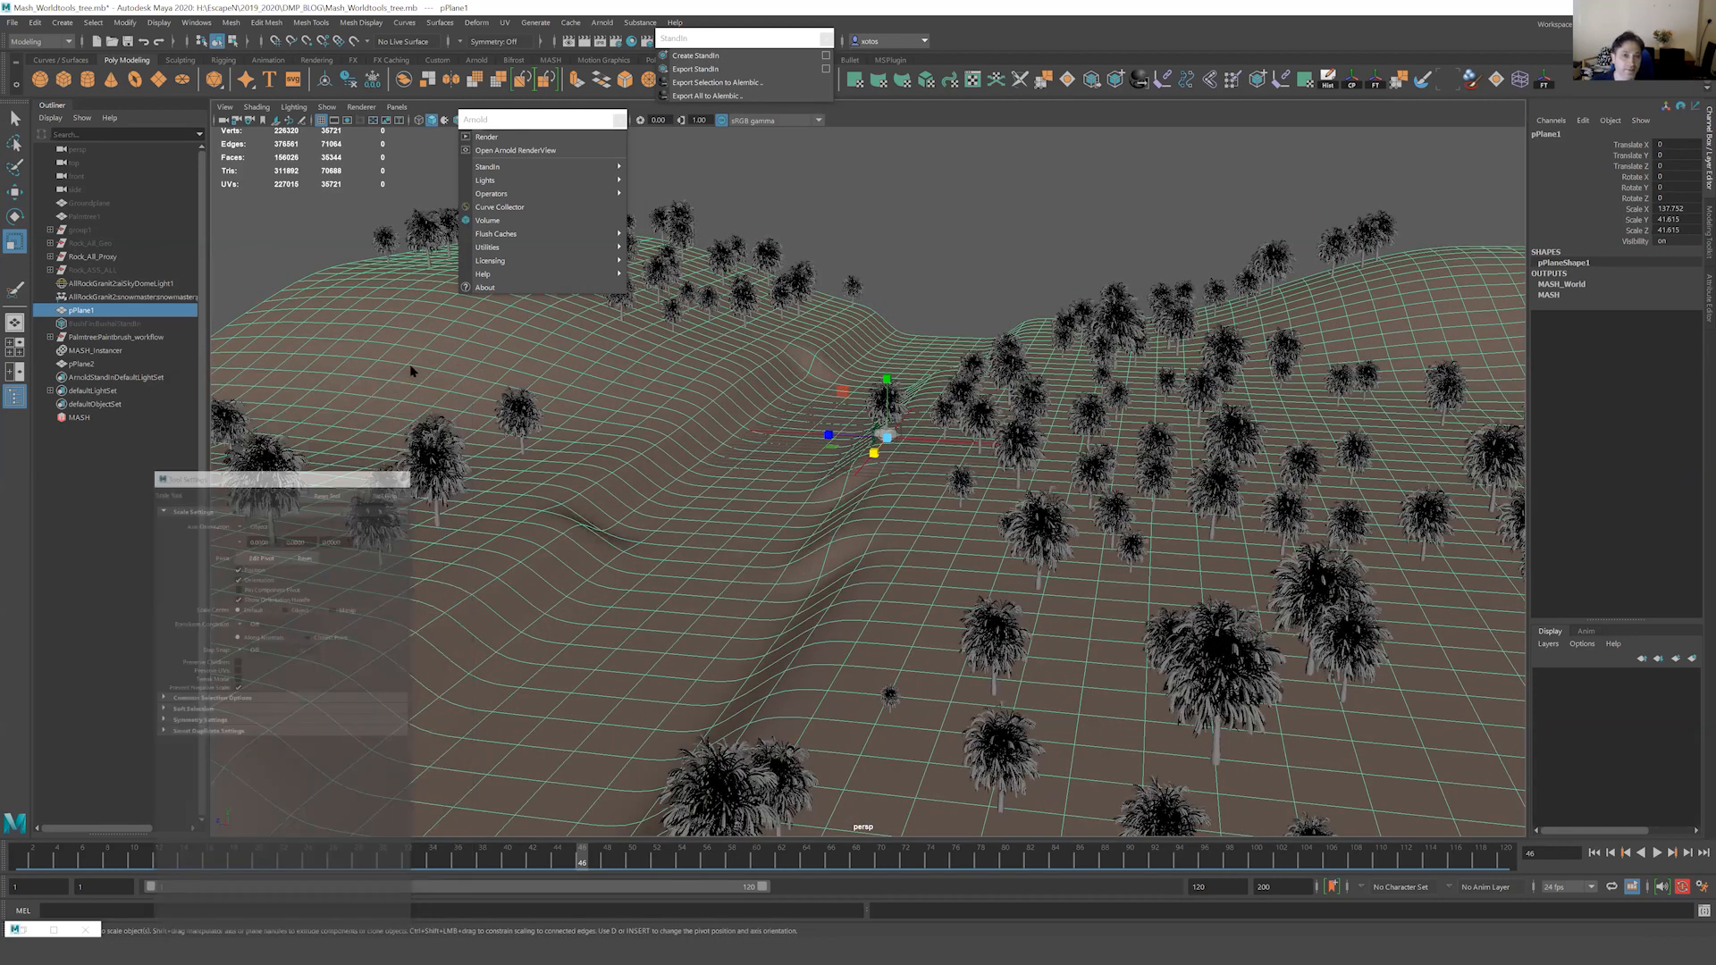
# Delete the existing Arnold skydome light from the scene.
pyautogui.click(159, 283)
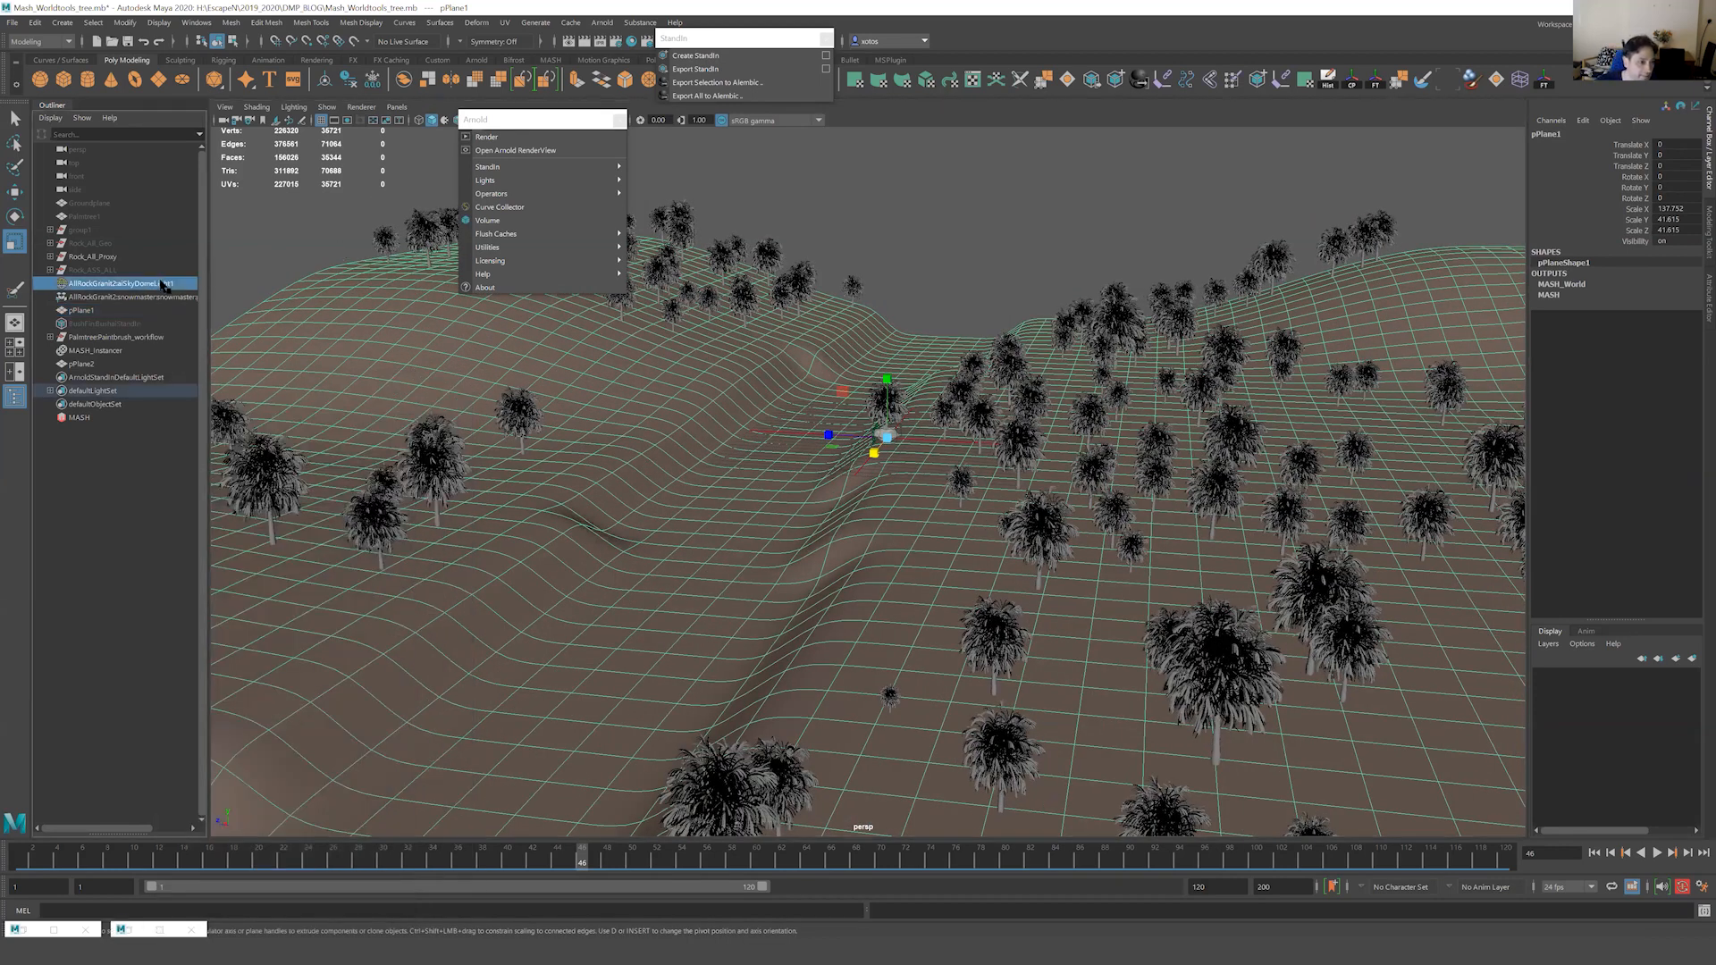
pyautogui.keyDown('alt'); pyautogui.moveTo(914, 271); pyautogui.dragTo(893, 277); pyautogui.keyUp('alt')
pyautogui.press('Delete')
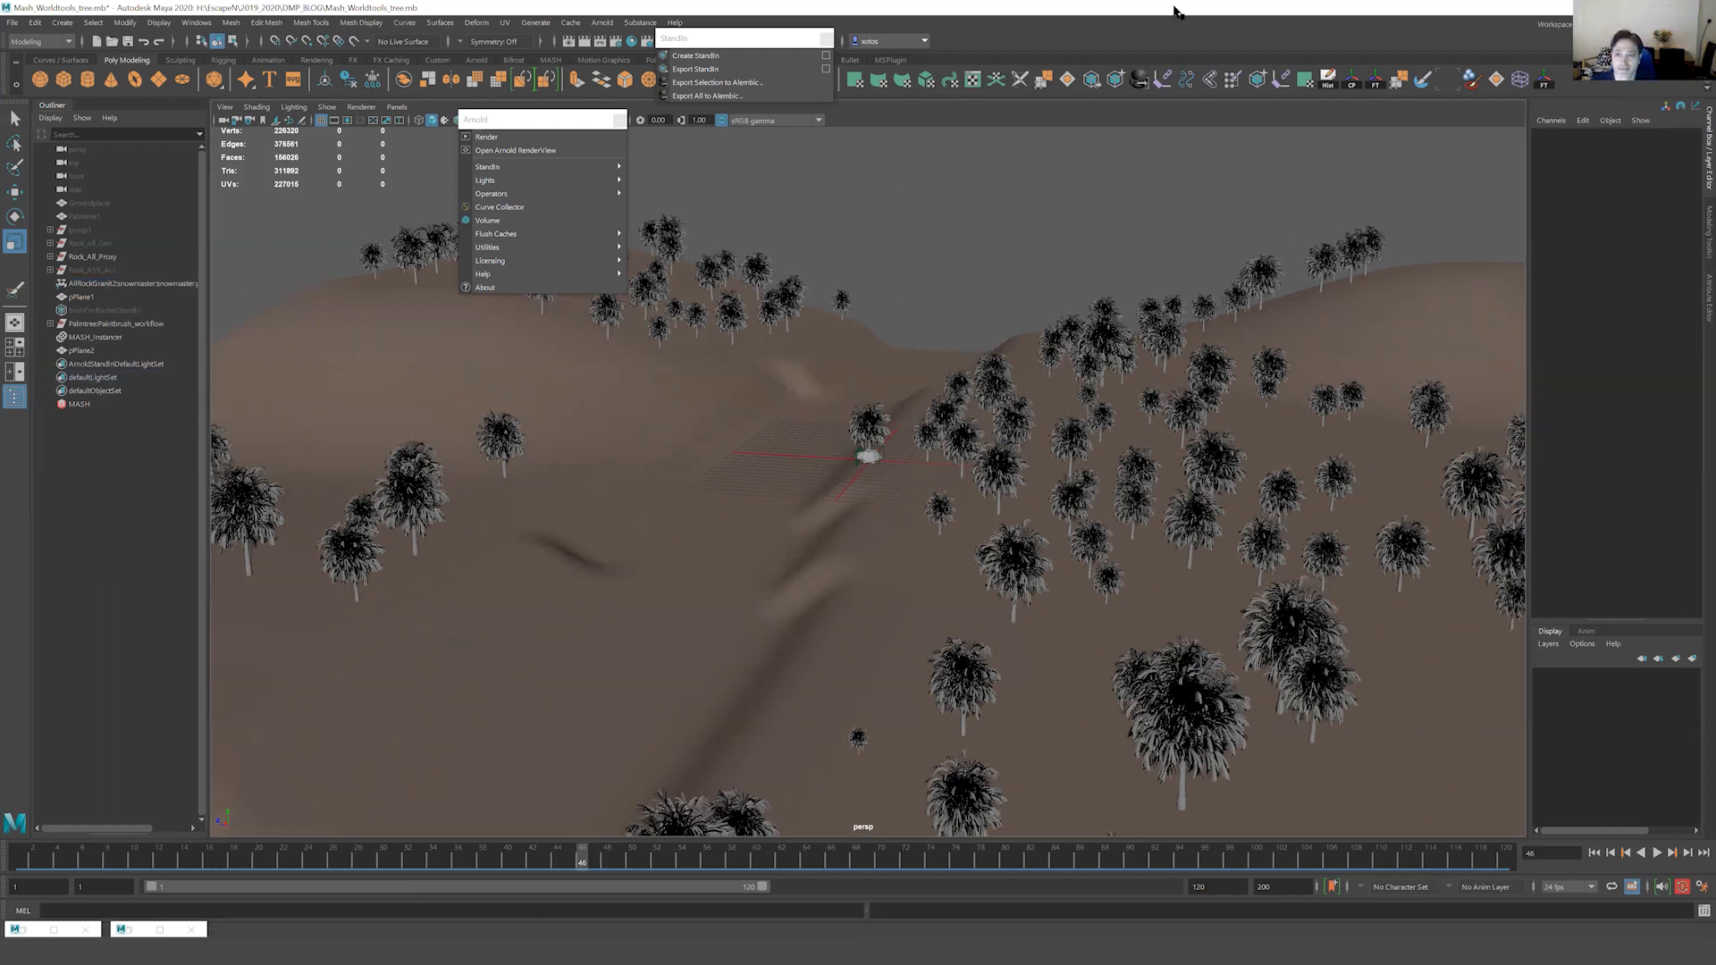
# Create a new Arnold skydome light, restoring the Maya window down to reach the command and maximizing it again.
pyautogui.press('super+Down')
pyautogui.click(1071, 171)
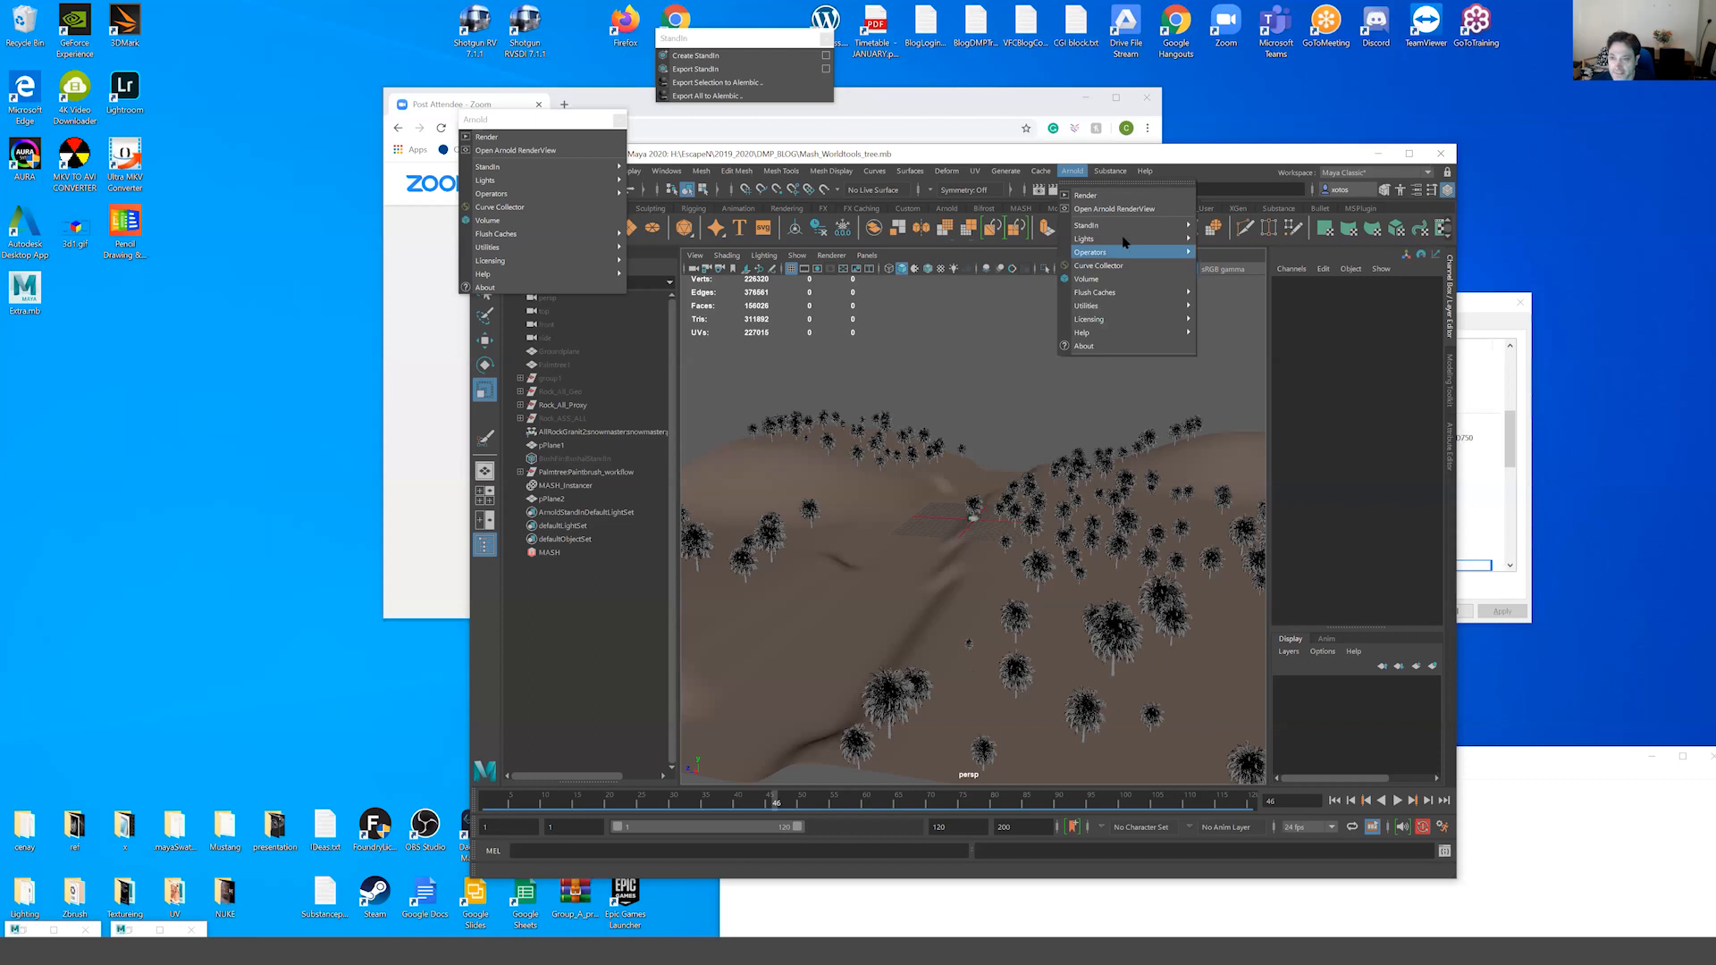
pyautogui.moveTo(1124, 240)
pyautogui.click(1235, 253)
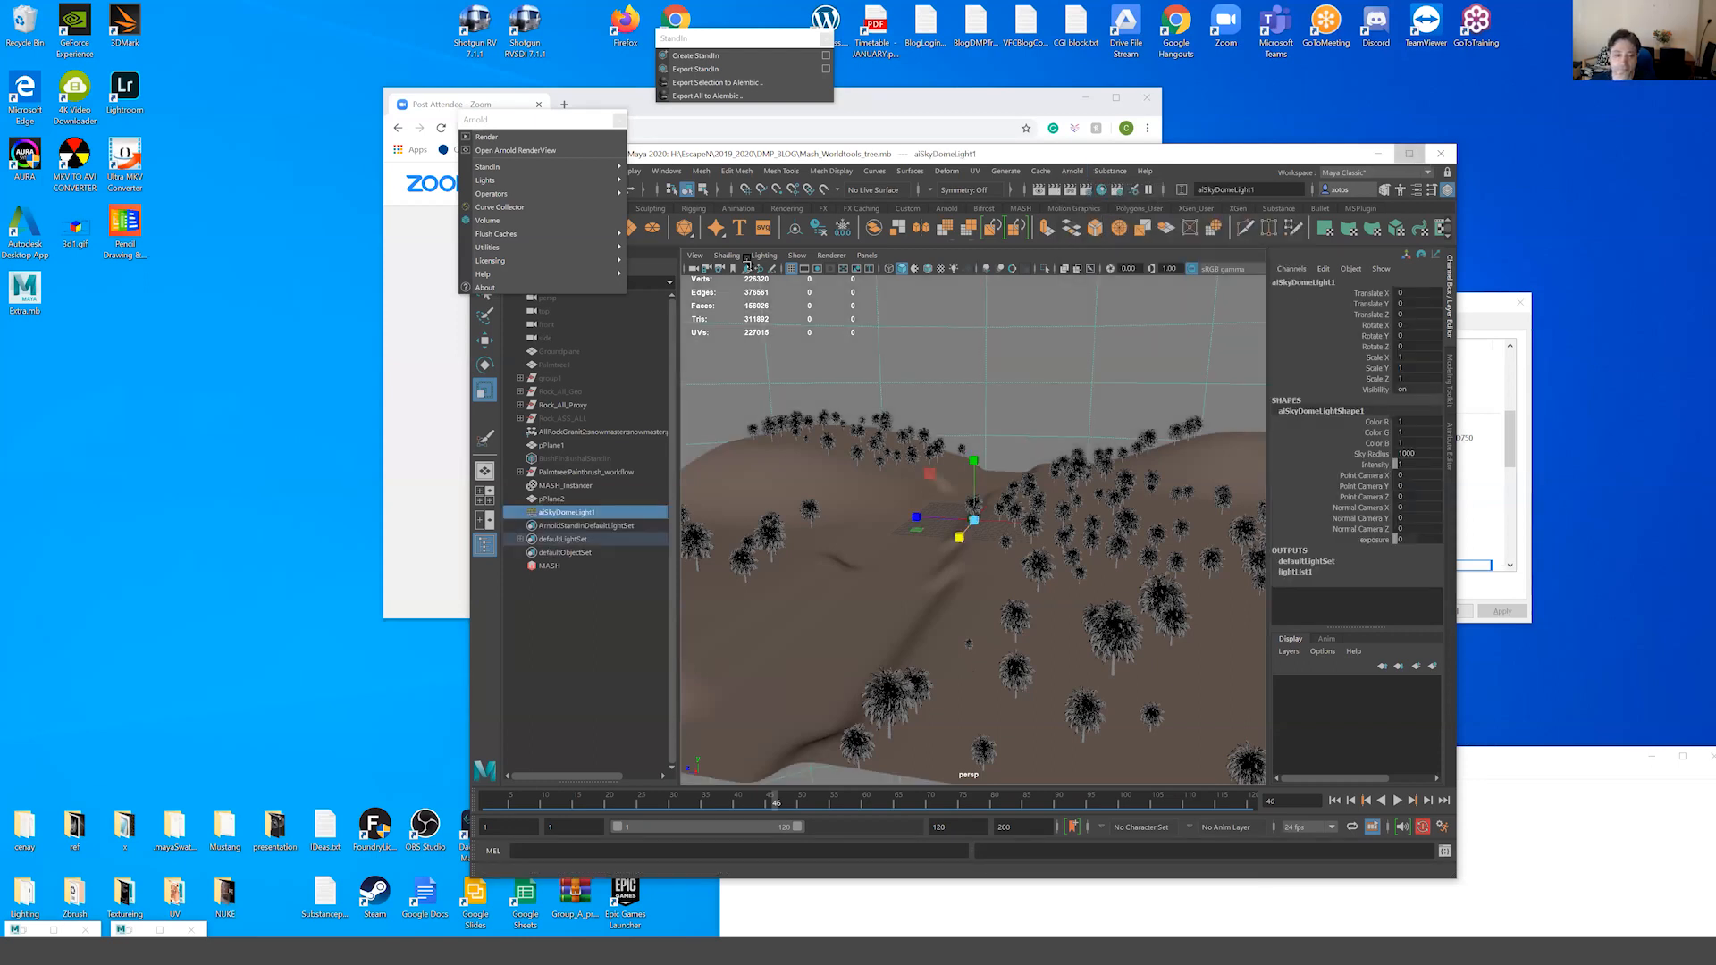
pyautogui.press('super+Up')
# Open the new skydome light's attributes and connect a File texture to its color.
pyautogui.scroll(-5, 707, 397)
pyautogui.keyDown('alt'); pyautogui.moveTo(680, 402); pyautogui.dragTo(540, 438, button='middle'); pyautogui.keyUp('alt')
pyautogui.hotkey('ctrl', 'a')
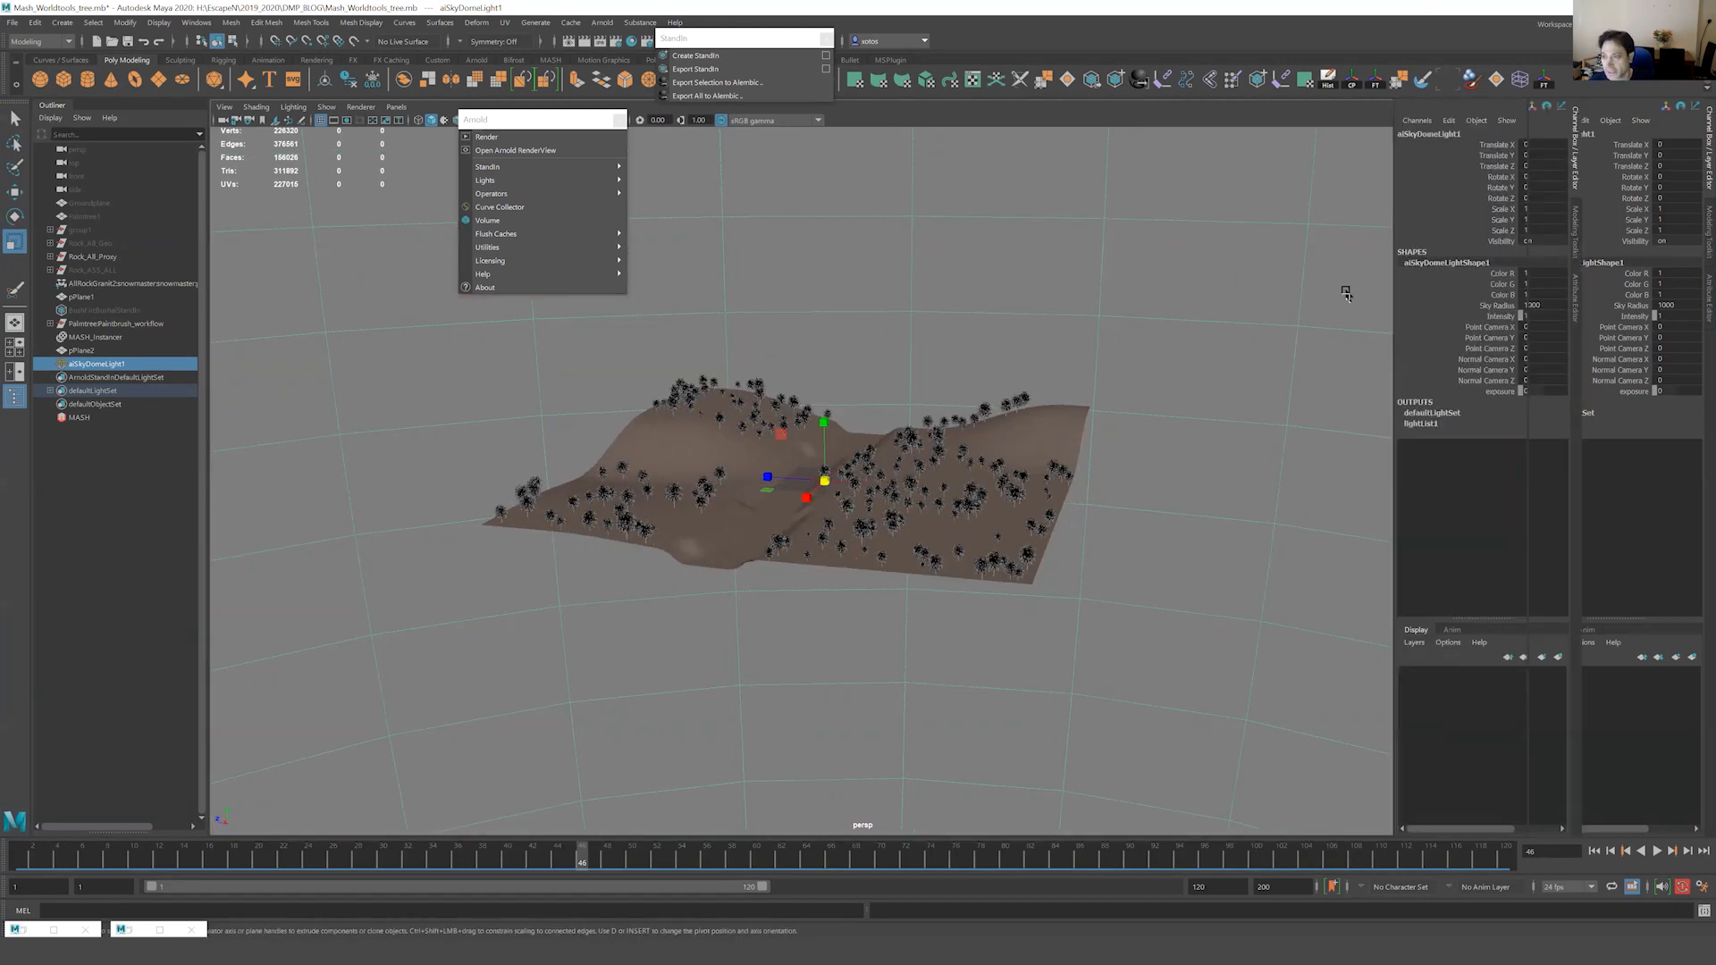
pyautogui.click(1677, 265)
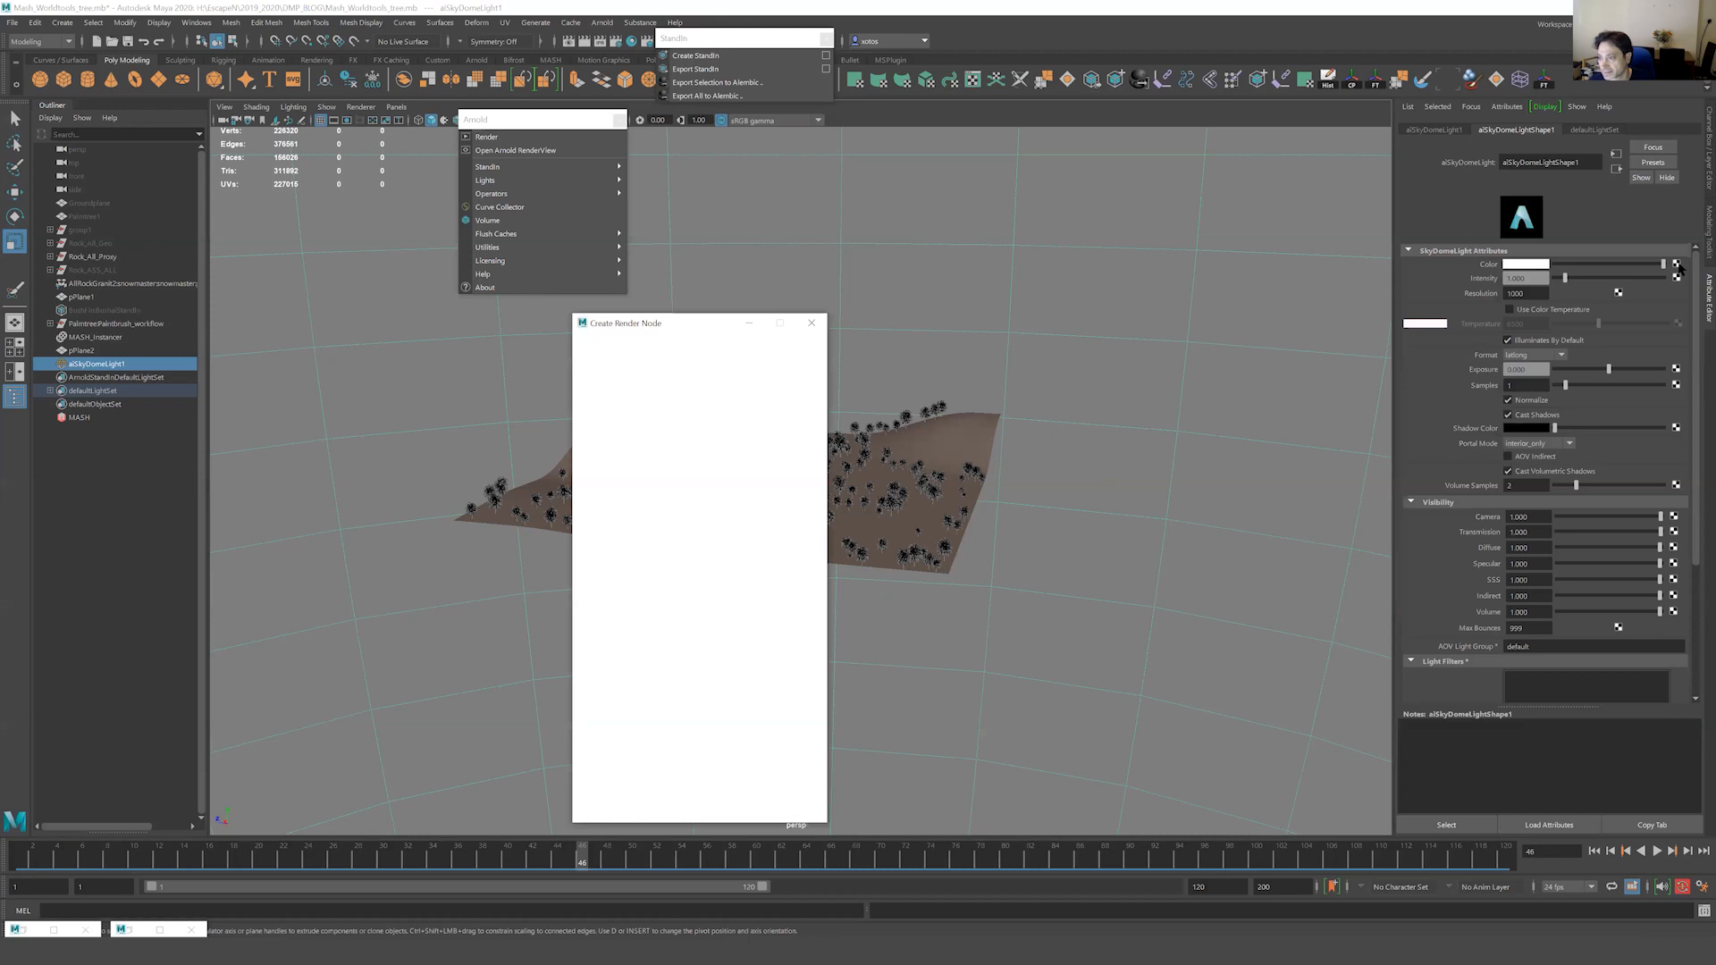
pyautogui.click(726, 422)
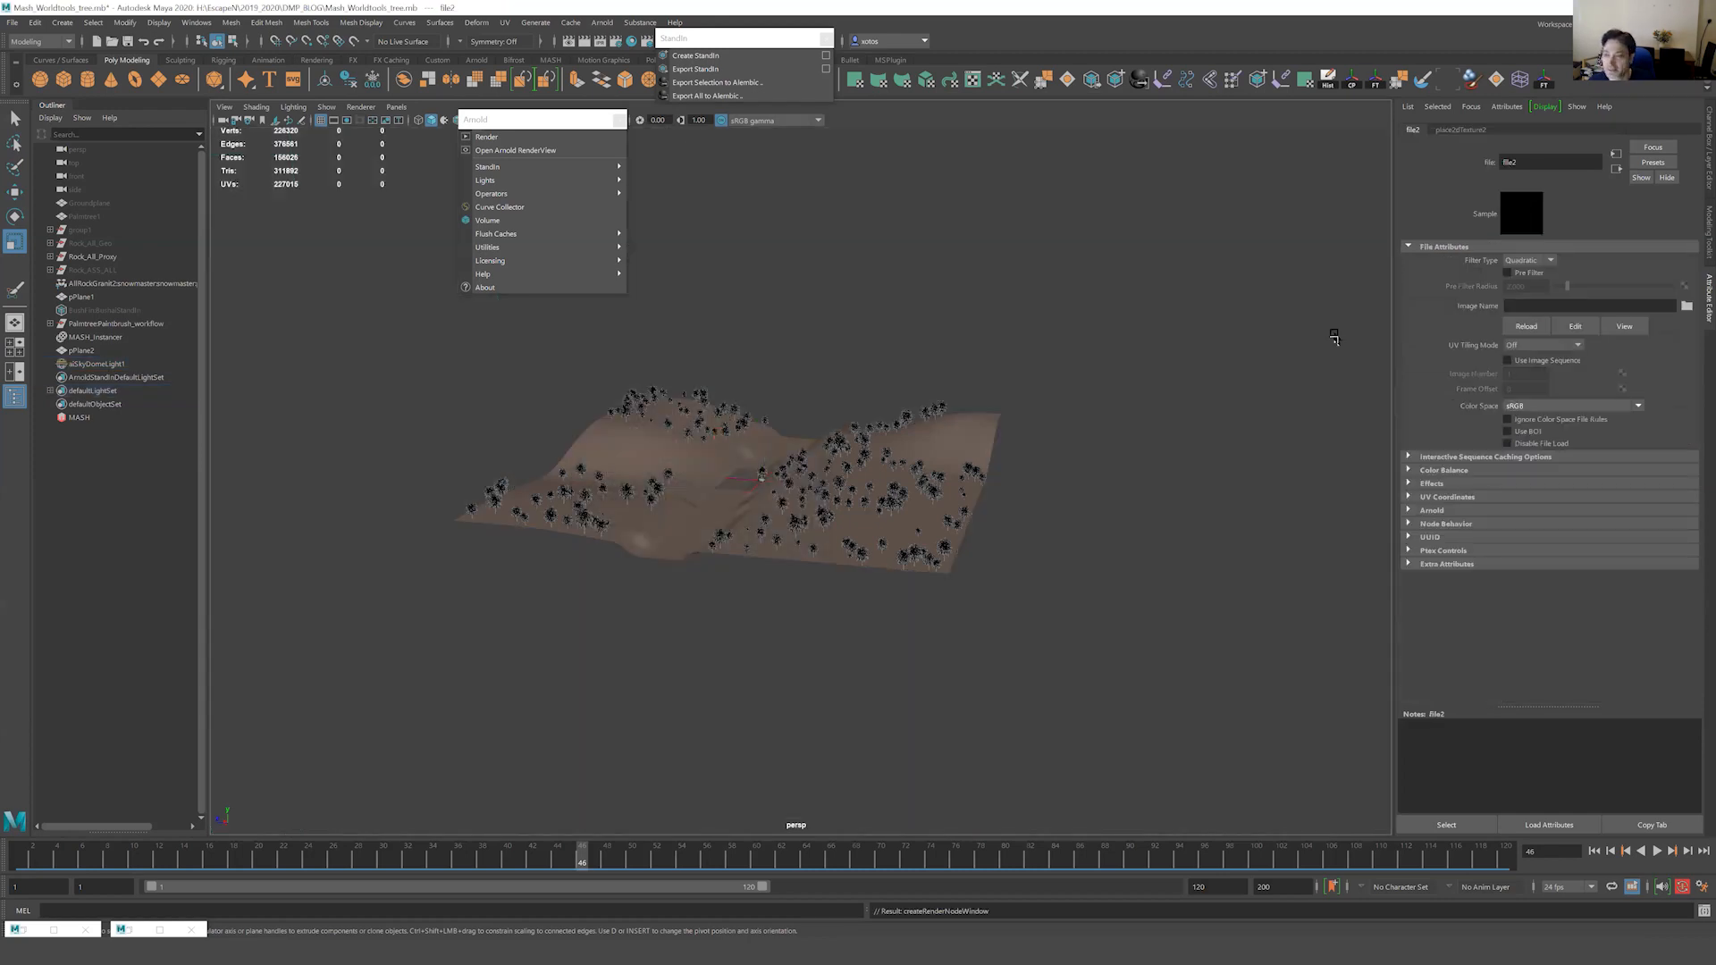
# Load quarry_03_16k.hdr from the HDRI folder as the sky texture's image and select the skydome light.
pyautogui.click(1687, 306)
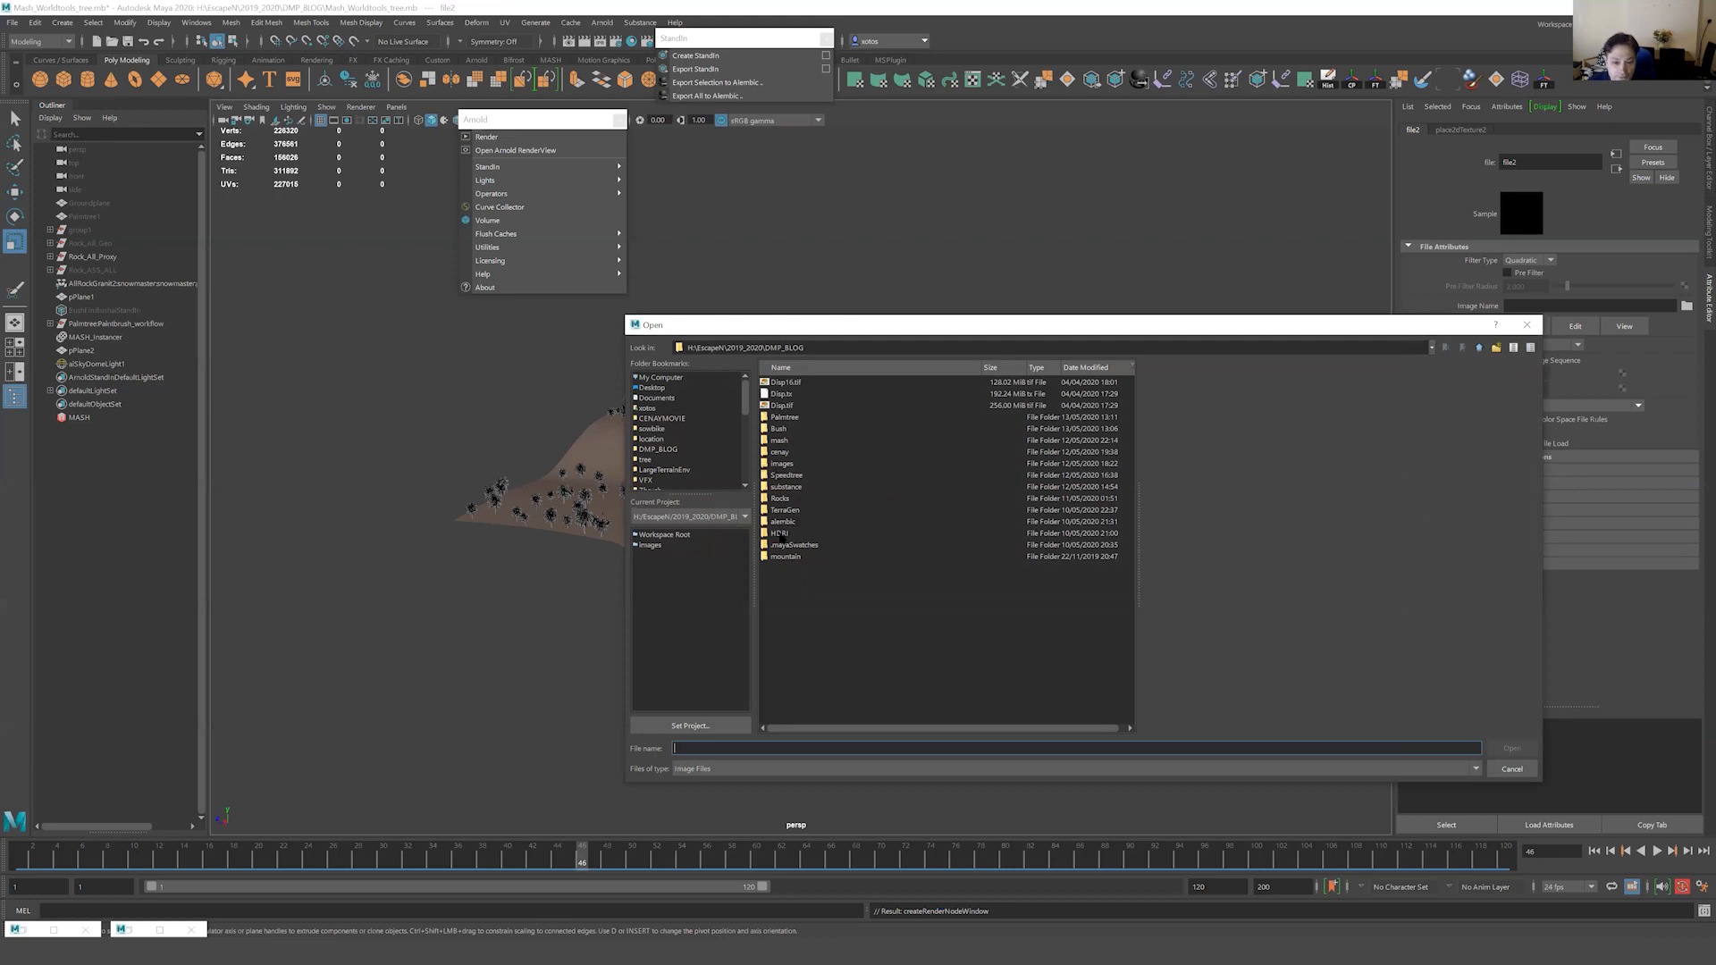
pyautogui.doubleClick(780, 534)
pyautogui.doubleClick(797, 393)
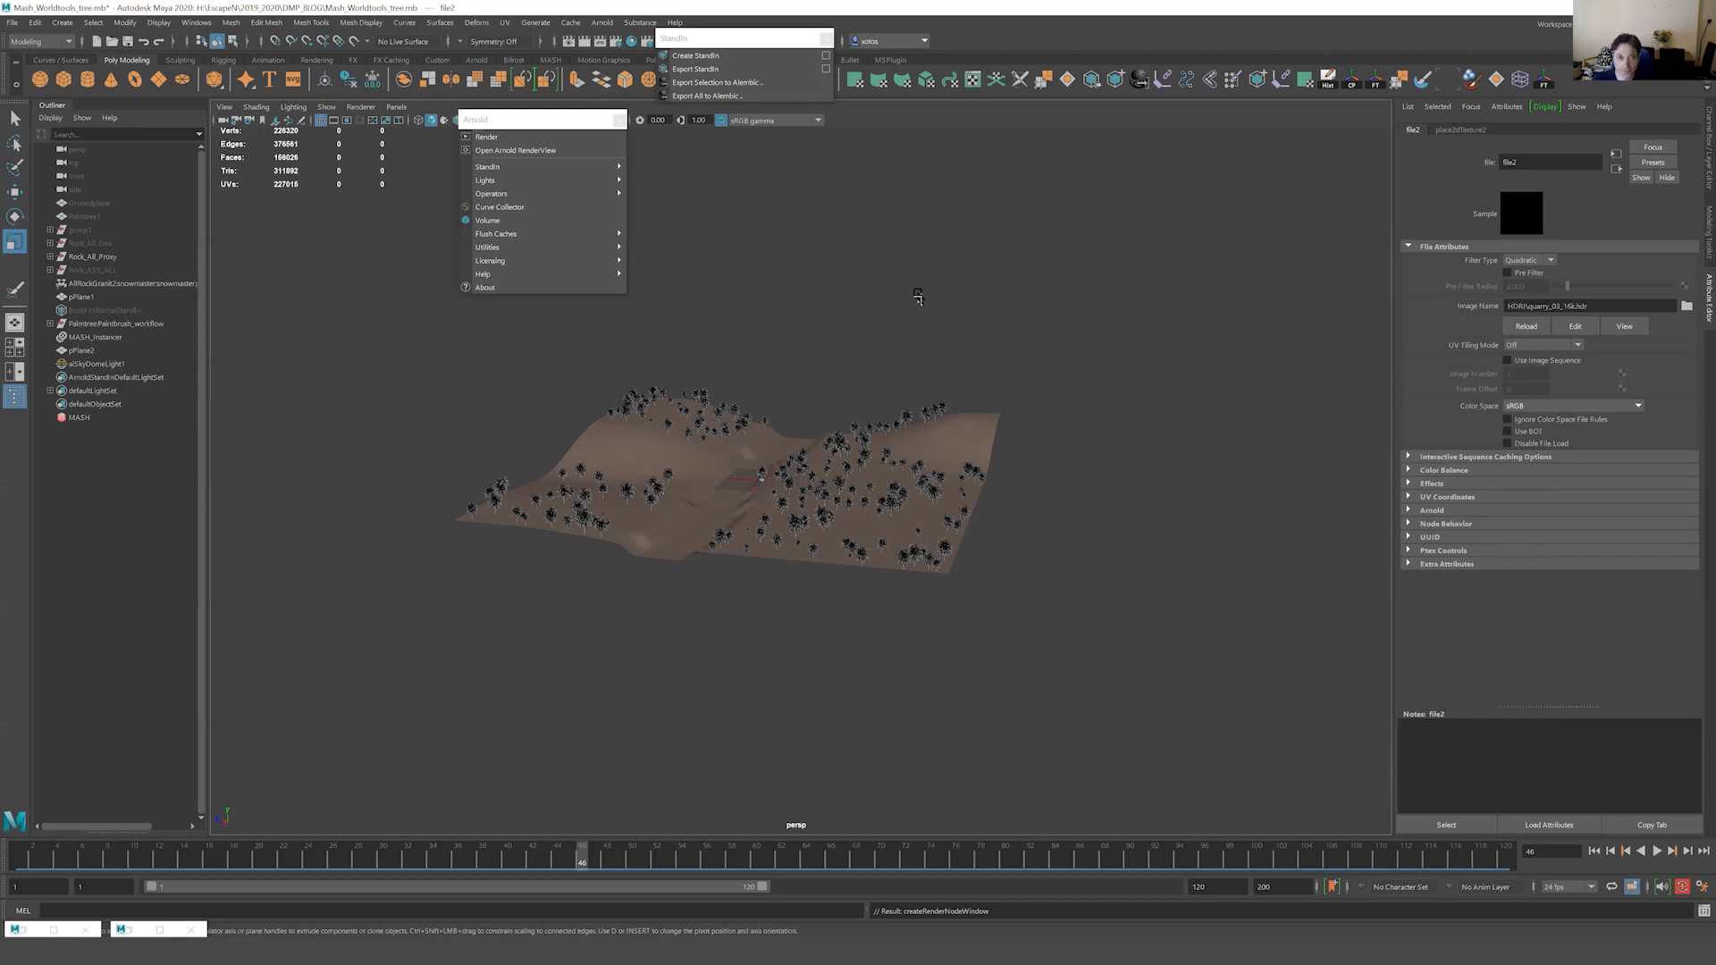
pyautogui.scroll(8, 918, 297)
pyautogui.click(912, 355)
pyautogui.keyDown('alt'); pyautogui.moveTo(911, 355); pyautogui.dragTo(787, 378); pyautogui.keyUp('alt')
pyautogui.scroll(-10, 786, 378)
pyautogui.keyDown('alt'); pyautogui.moveTo(906, 442); pyautogui.dragTo(651, 420); pyautogui.keyUp('alt')
pyautogui.keyDown('alt'); pyautogui.moveTo(651, 421); pyautogui.dragTo(449, 312, button='right'); pyautogui.keyUp('alt')
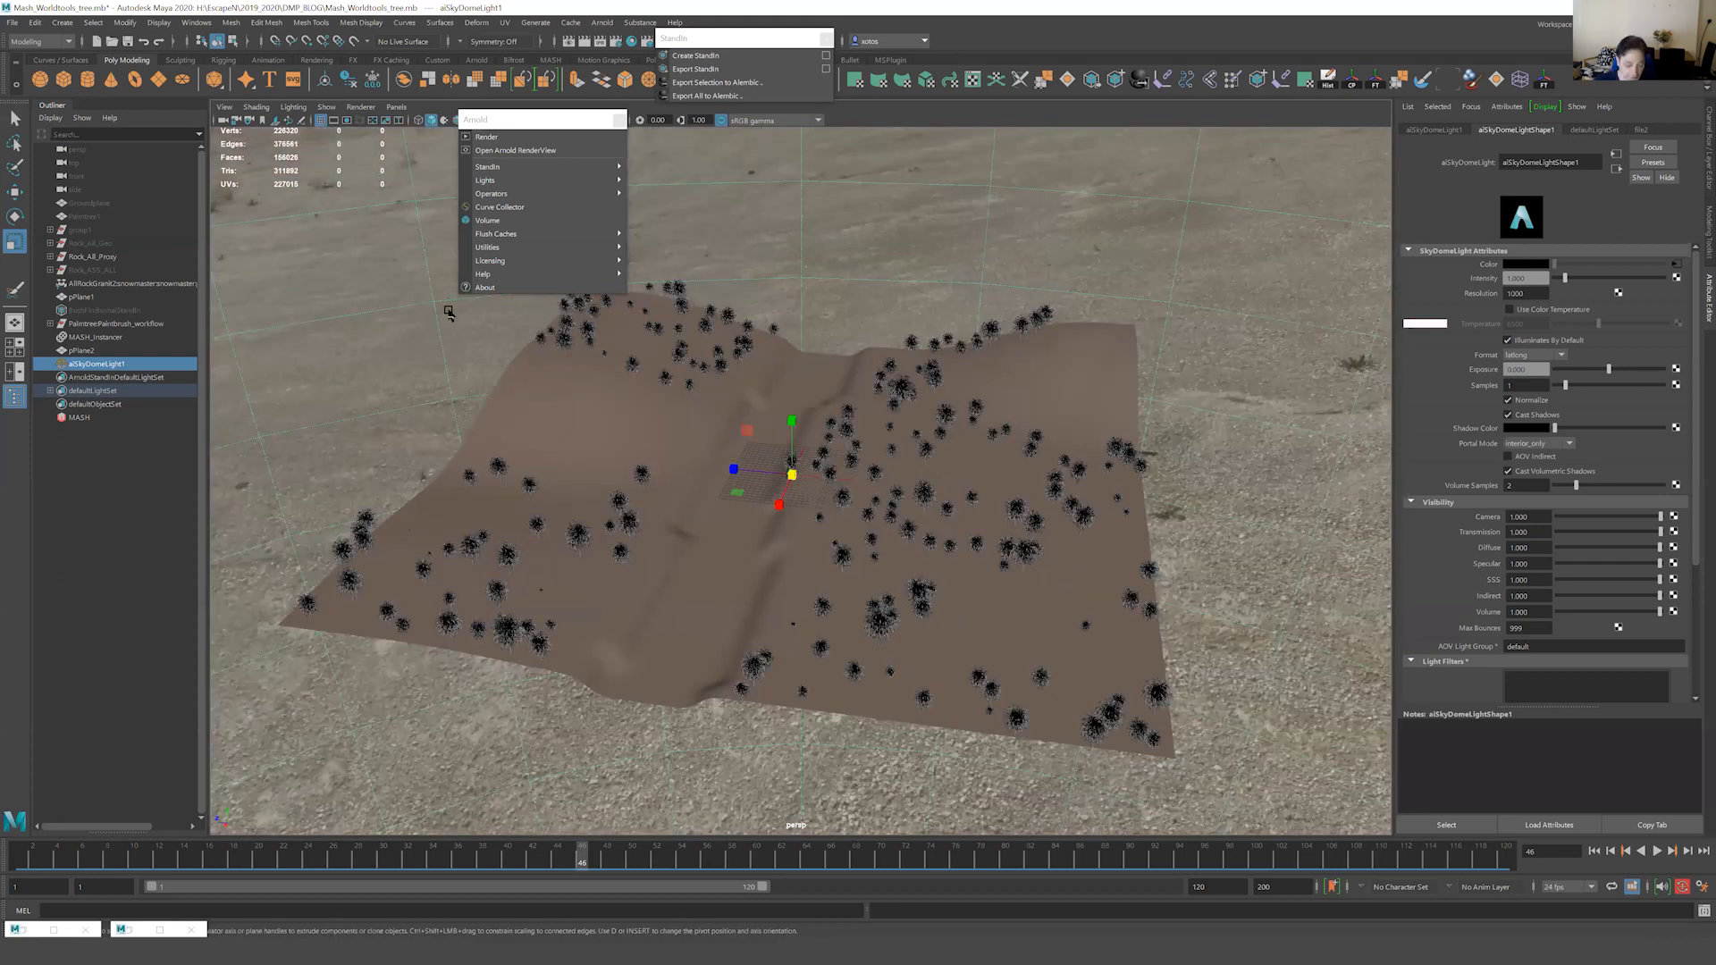
# Save the scene as a new file version in the DMP_BLOG folder.
pyautogui.click(12, 22)
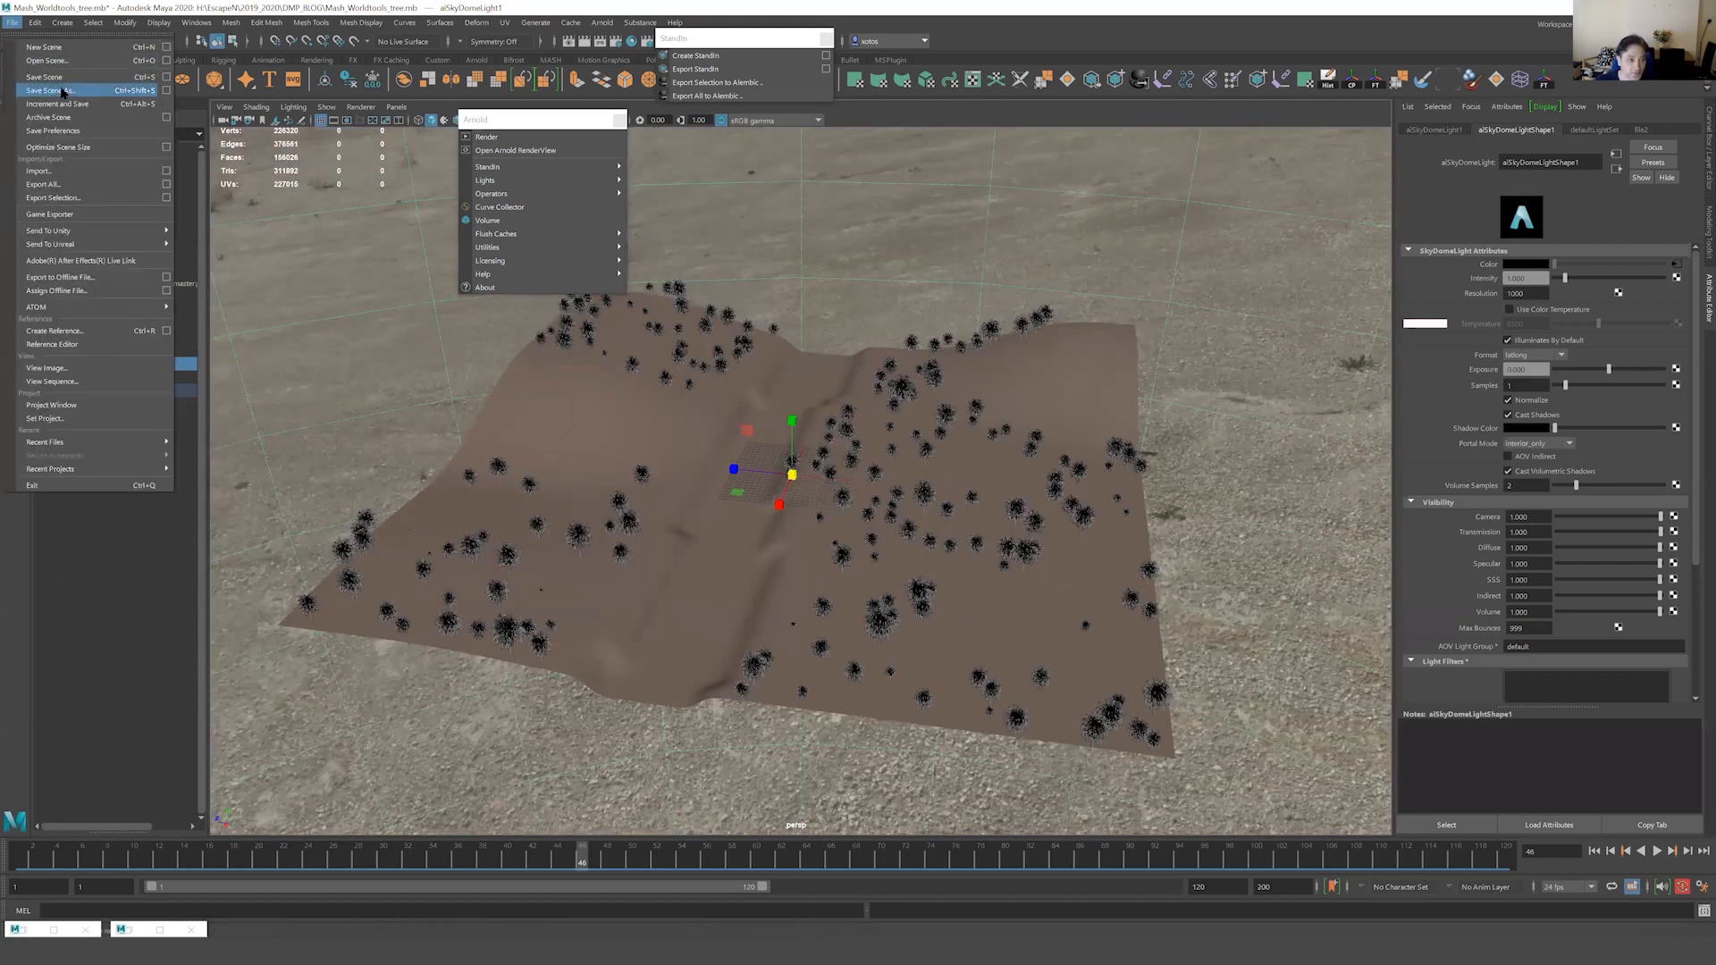
pyautogui.click(62, 92)
pyautogui.click(744, 748)
pyautogui.click(1501, 748)
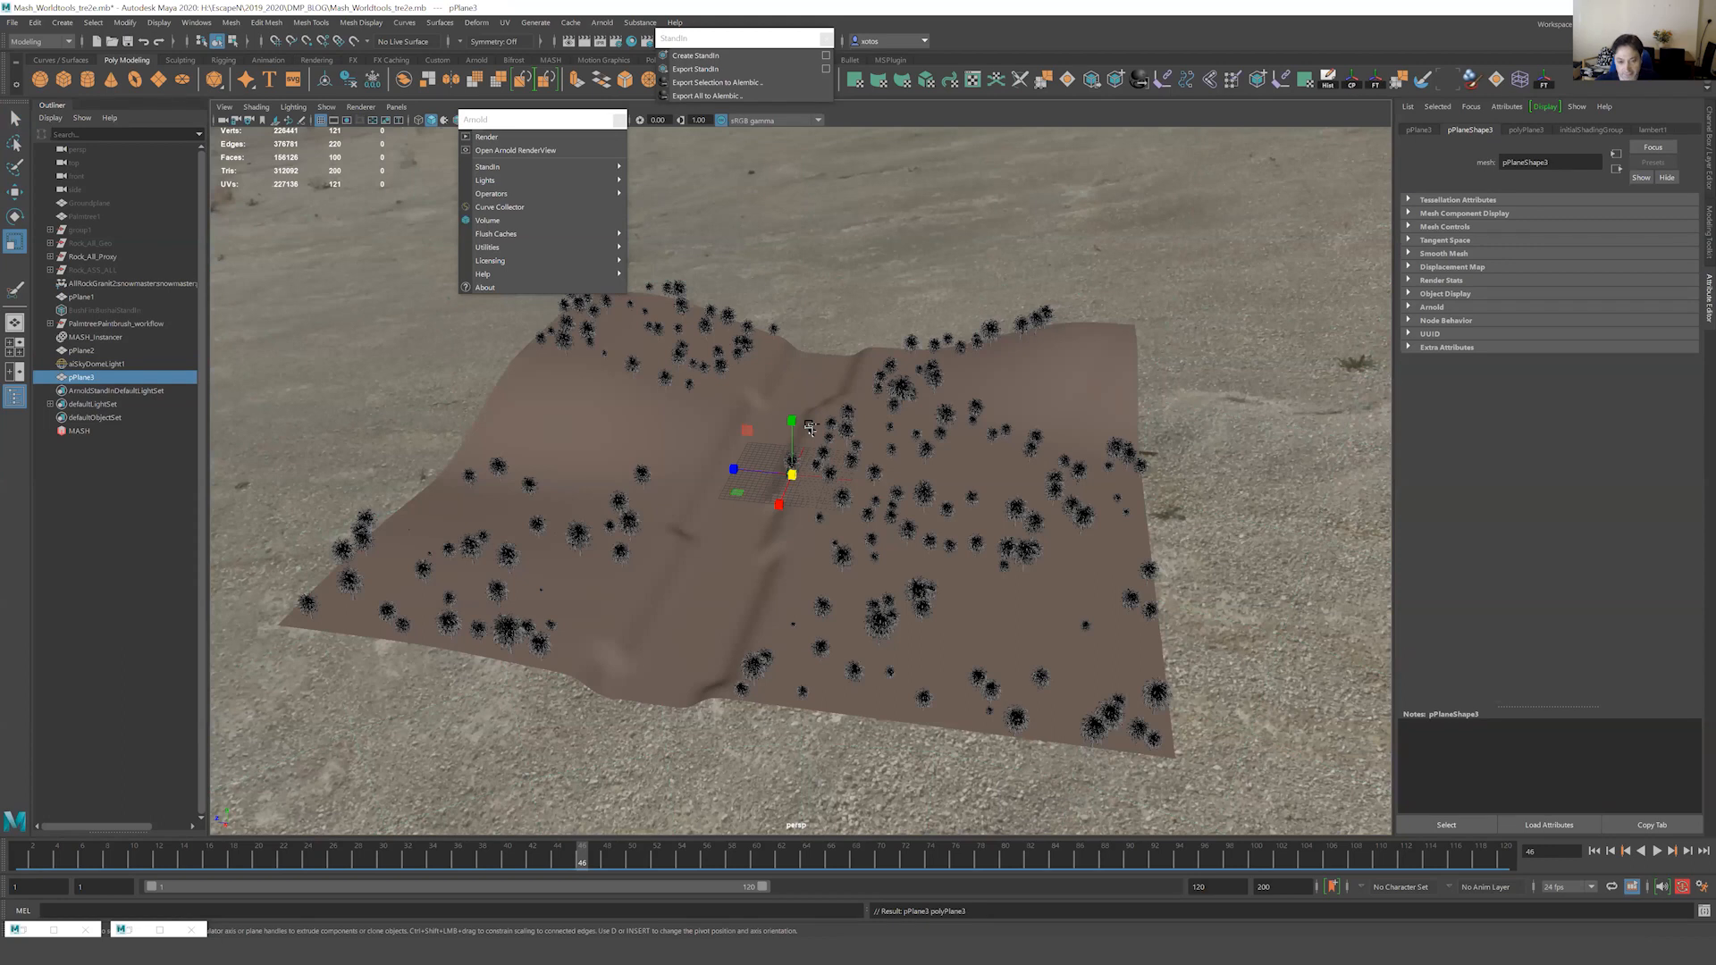
# Isolate the new polygon plane and set its width and height subdivisions to 333, accepting the high values.
pyautogui.hotkey('ctrl', '1')
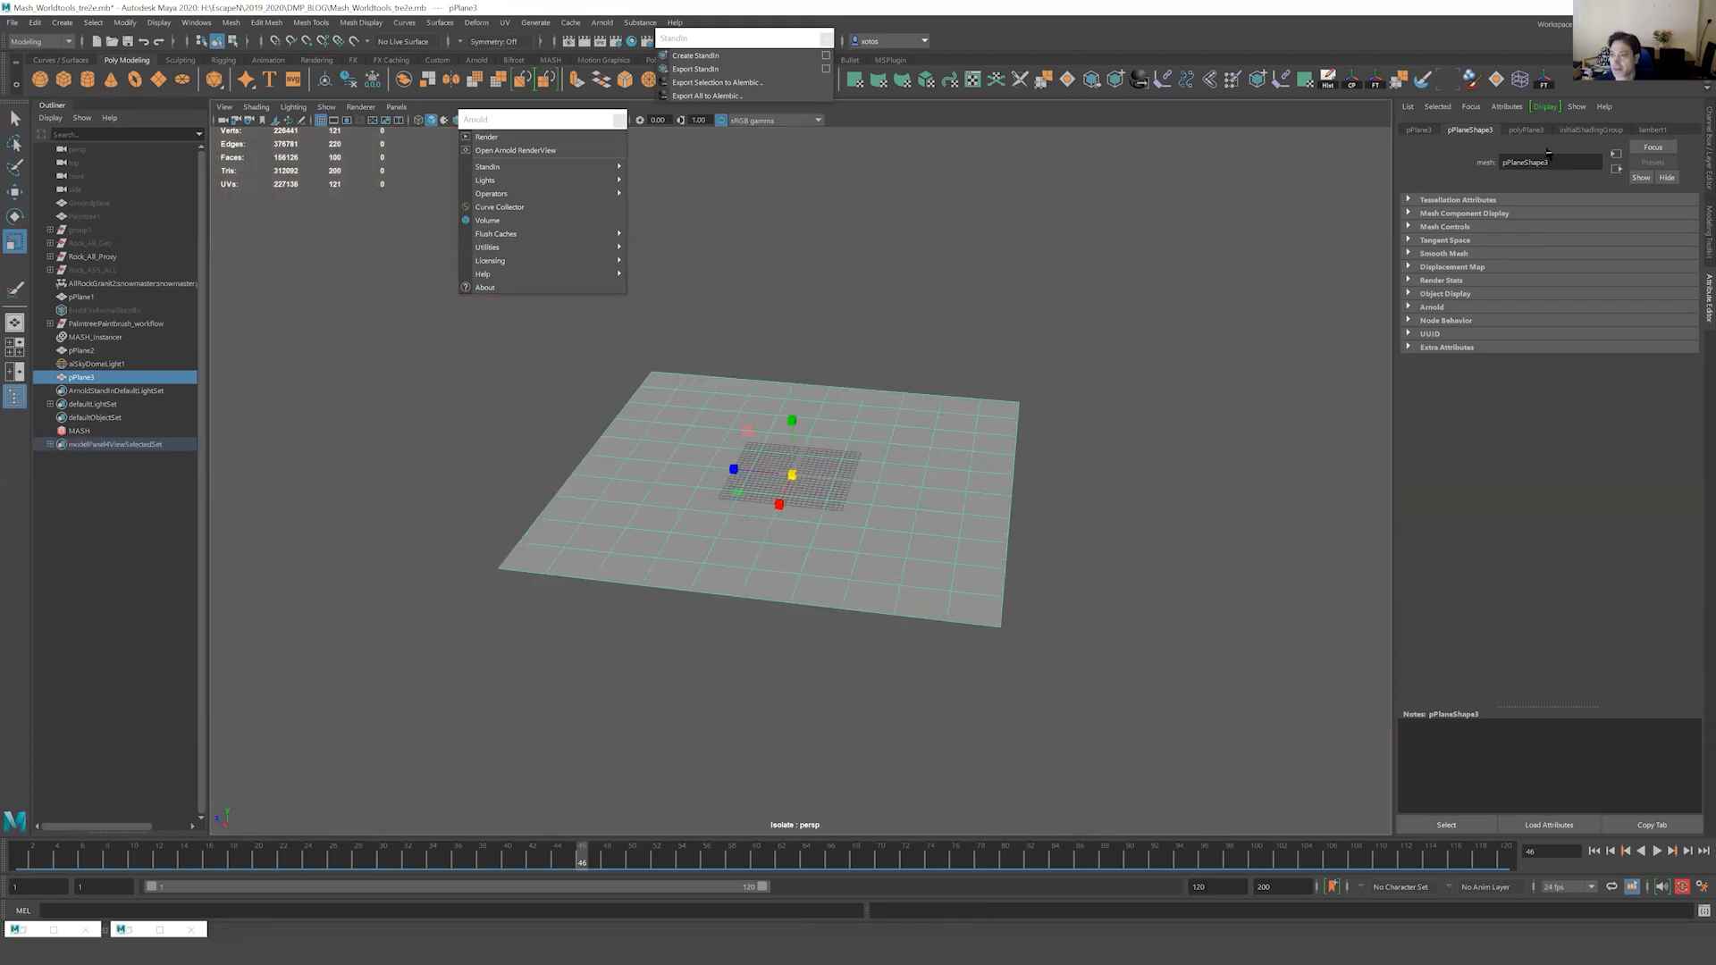
pyautogui.click(1526, 130)
pyautogui.click(1518, 245)
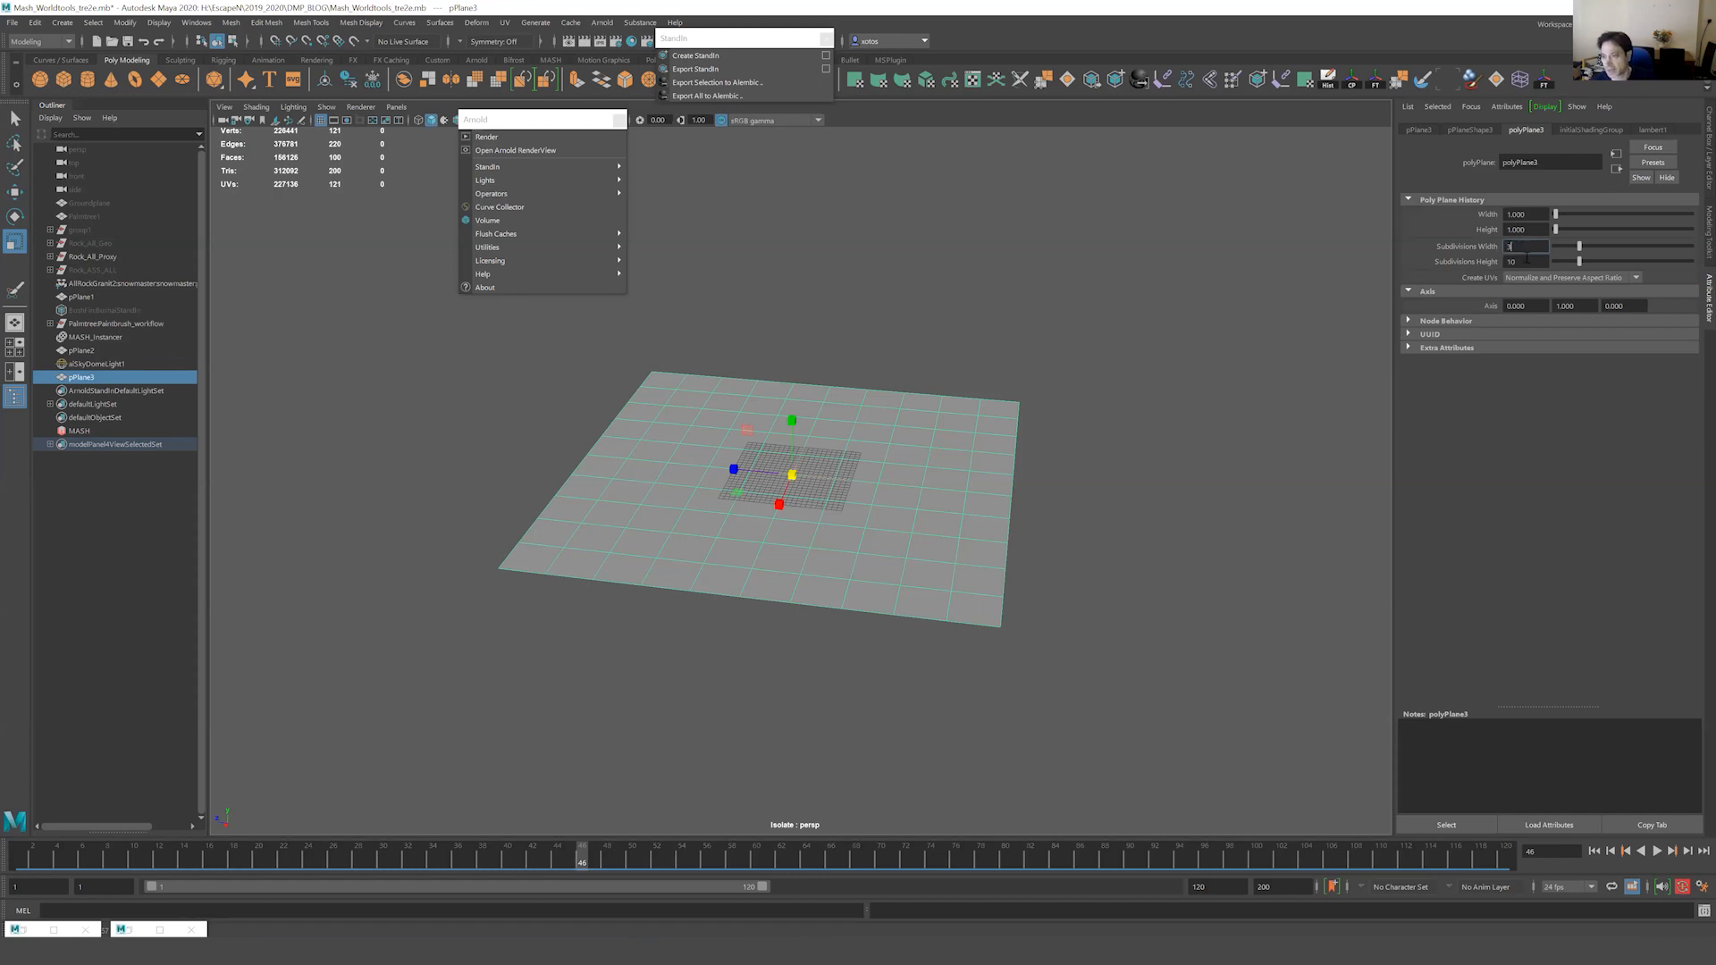
pyautogui.write('333')
pyautogui.press('Tab')
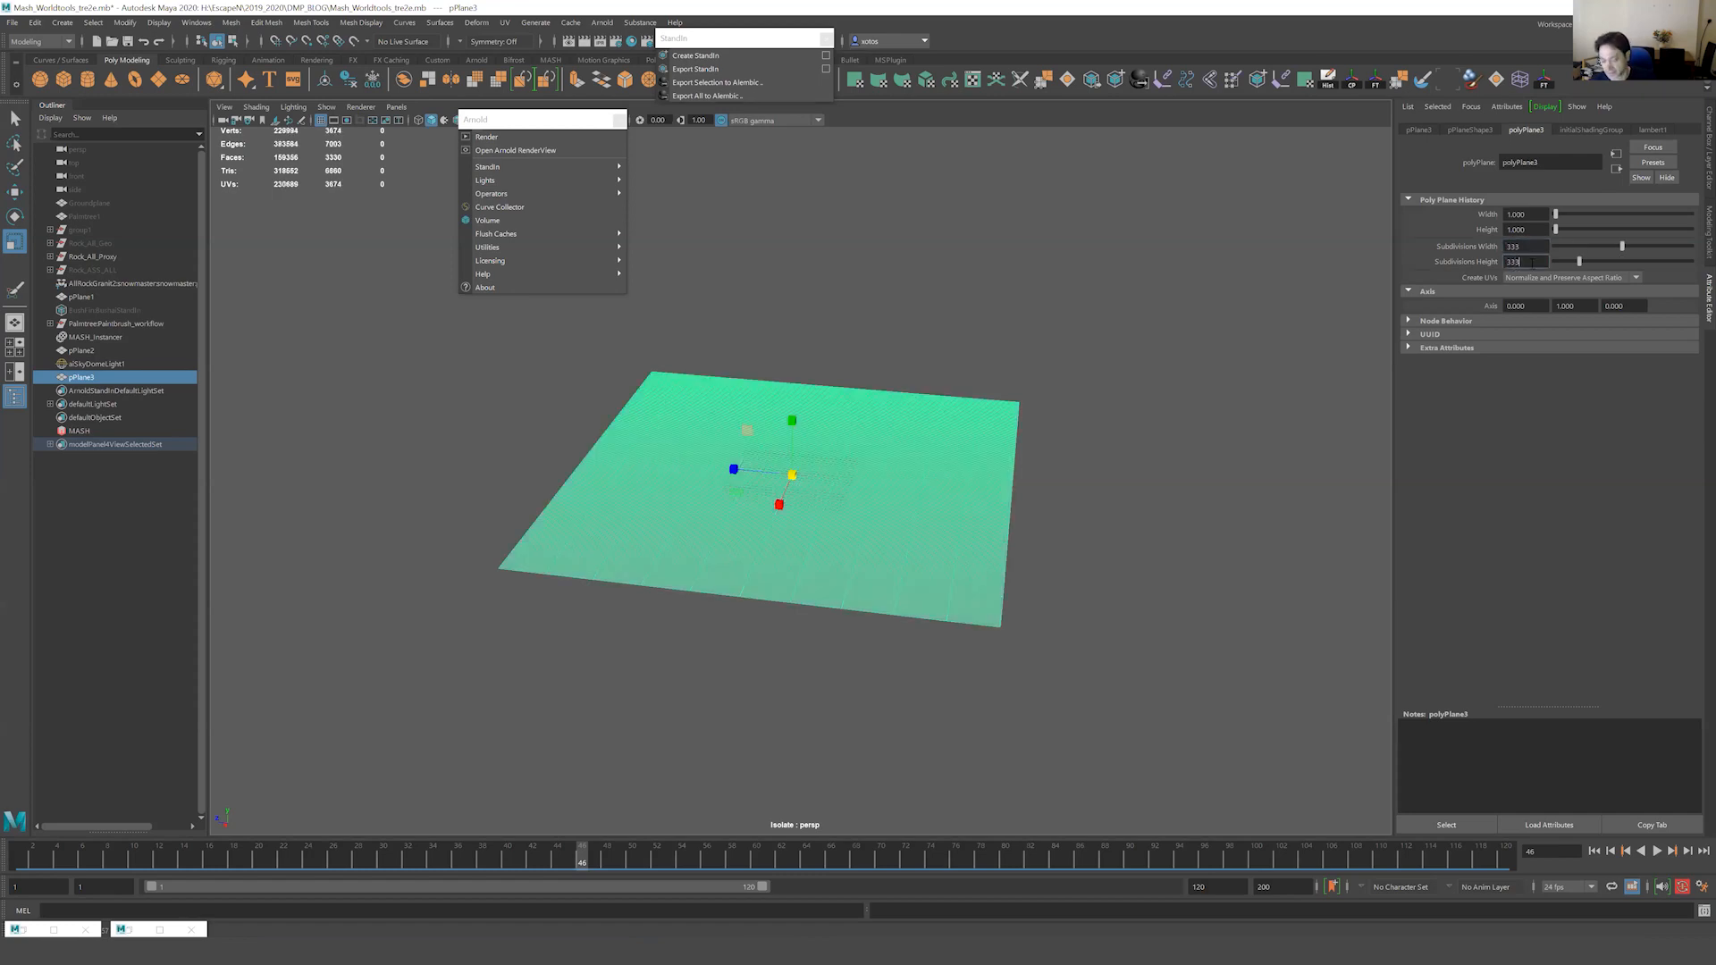
pyautogui.press('Return')
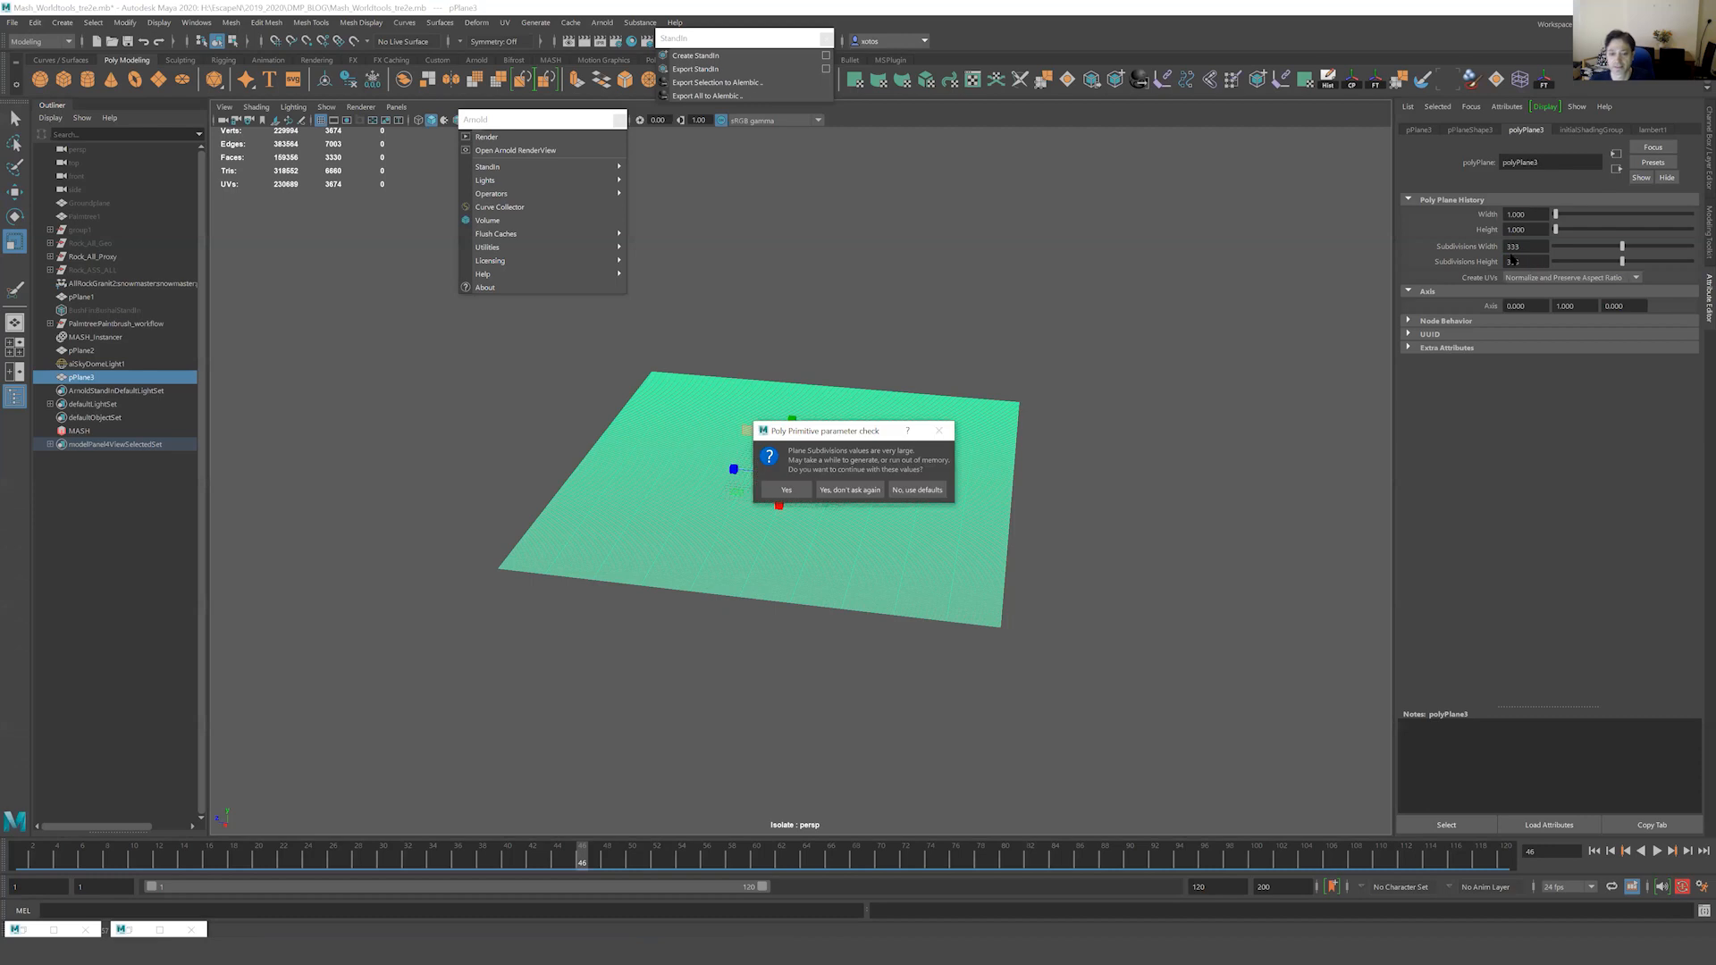
pyautogui.click(865, 489)
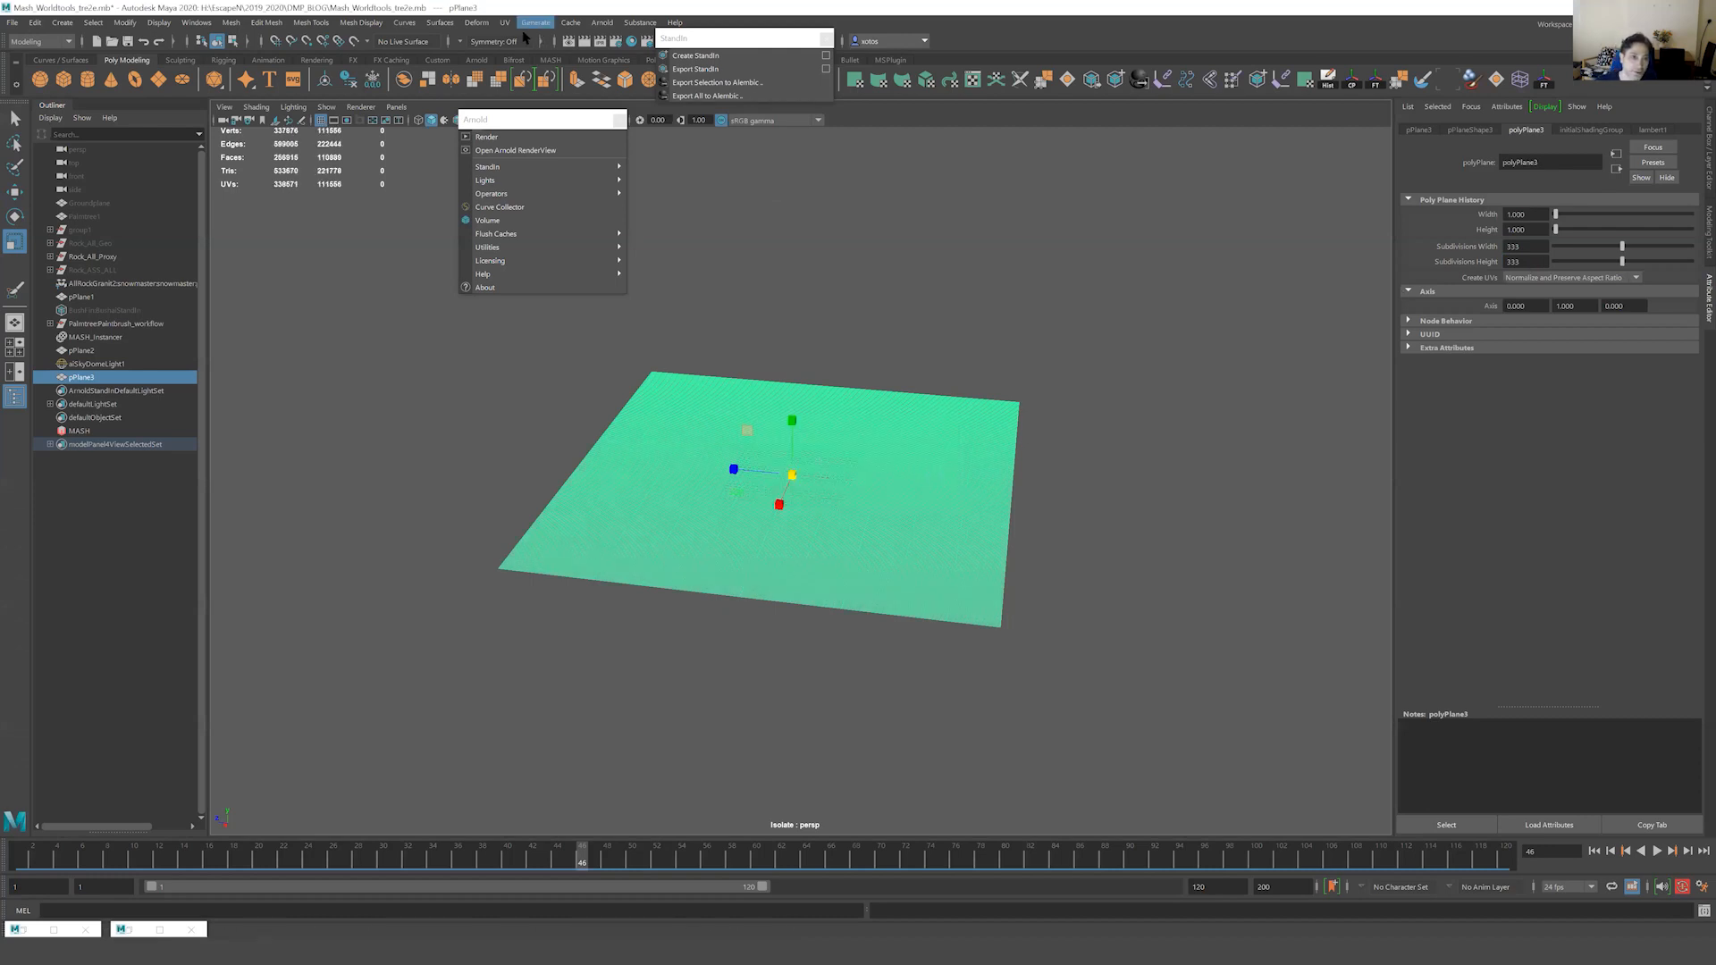
# Apply a Texture deformer to the plane and connect a File texture to the deformer.
pyautogui.click(476, 24)
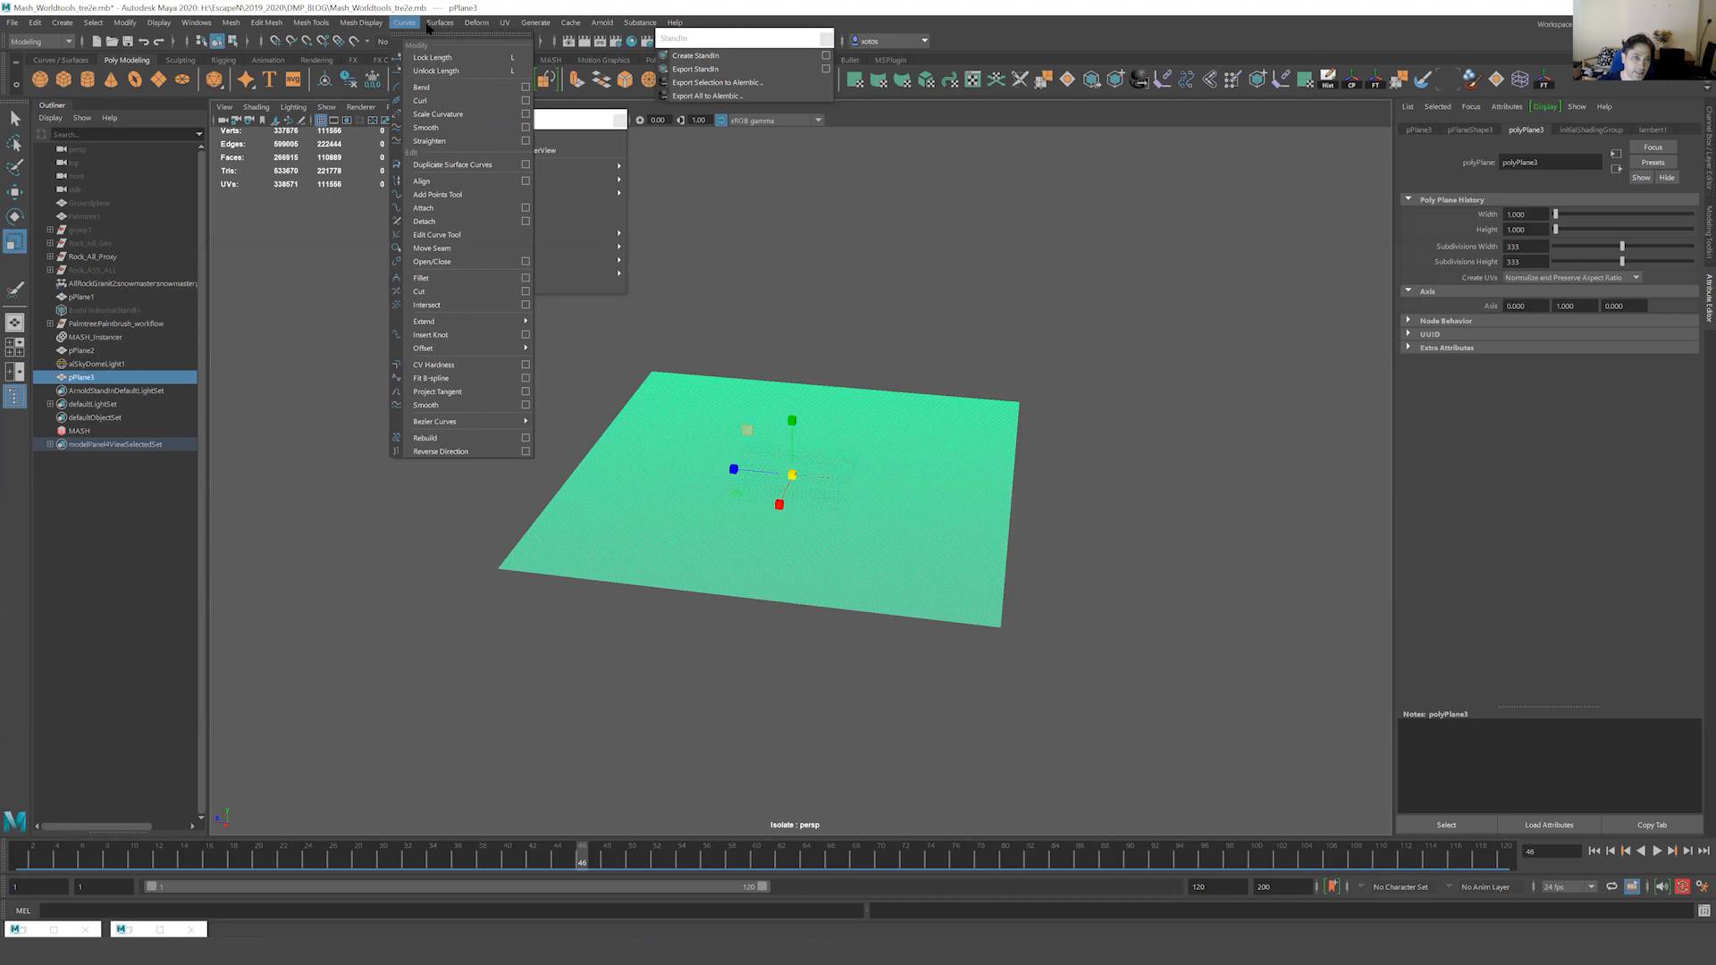
pyautogui.click(502, 279)
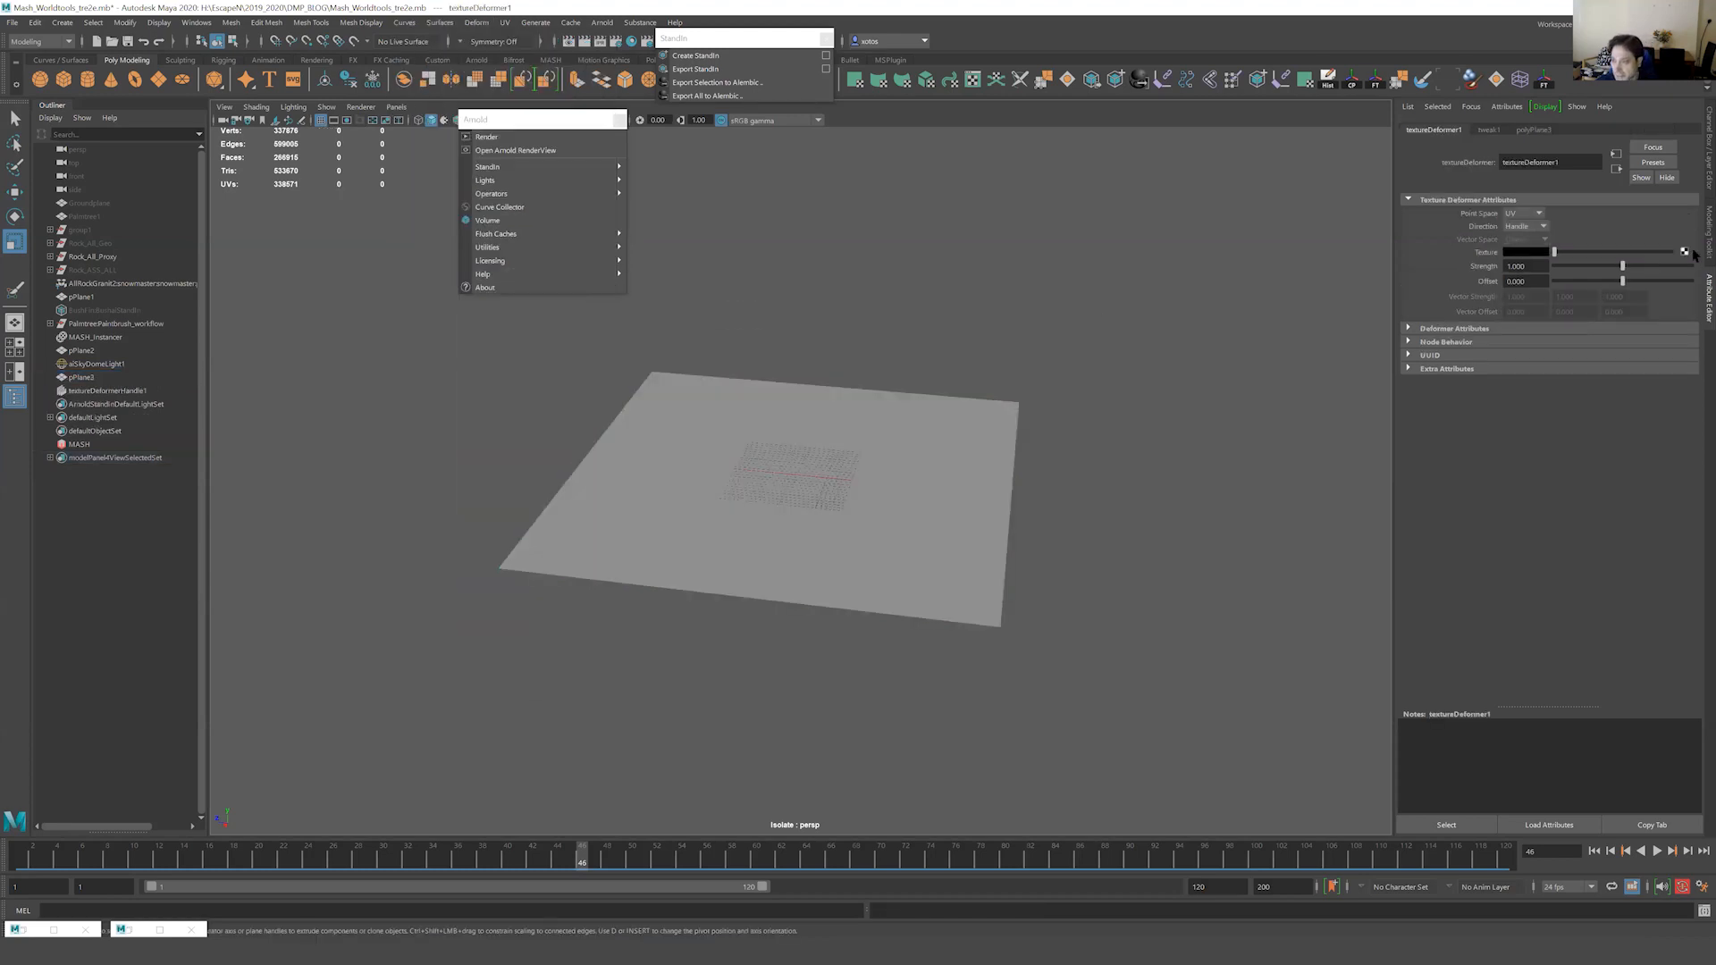
pyautogui.click(1685, 252)
pyautogui.click(691, 430)
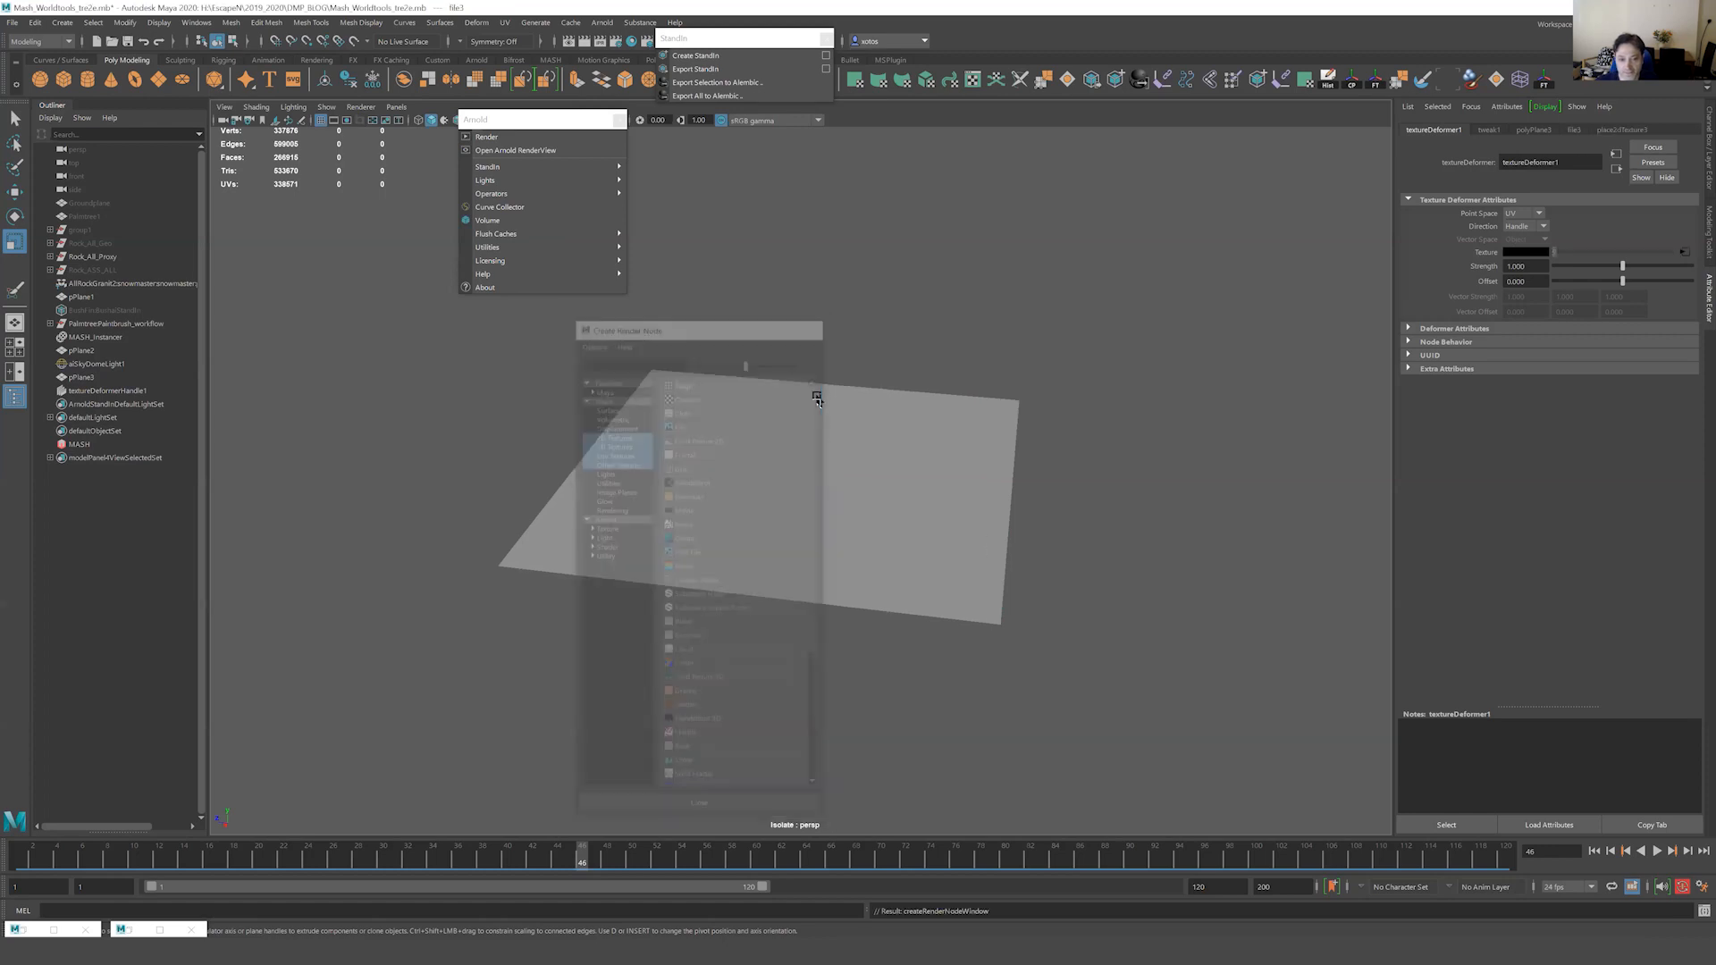
# Load Disp16.tif from the DMP_BLOG folder as the deformer texture's image.
pyautogui.click(1686, 306)
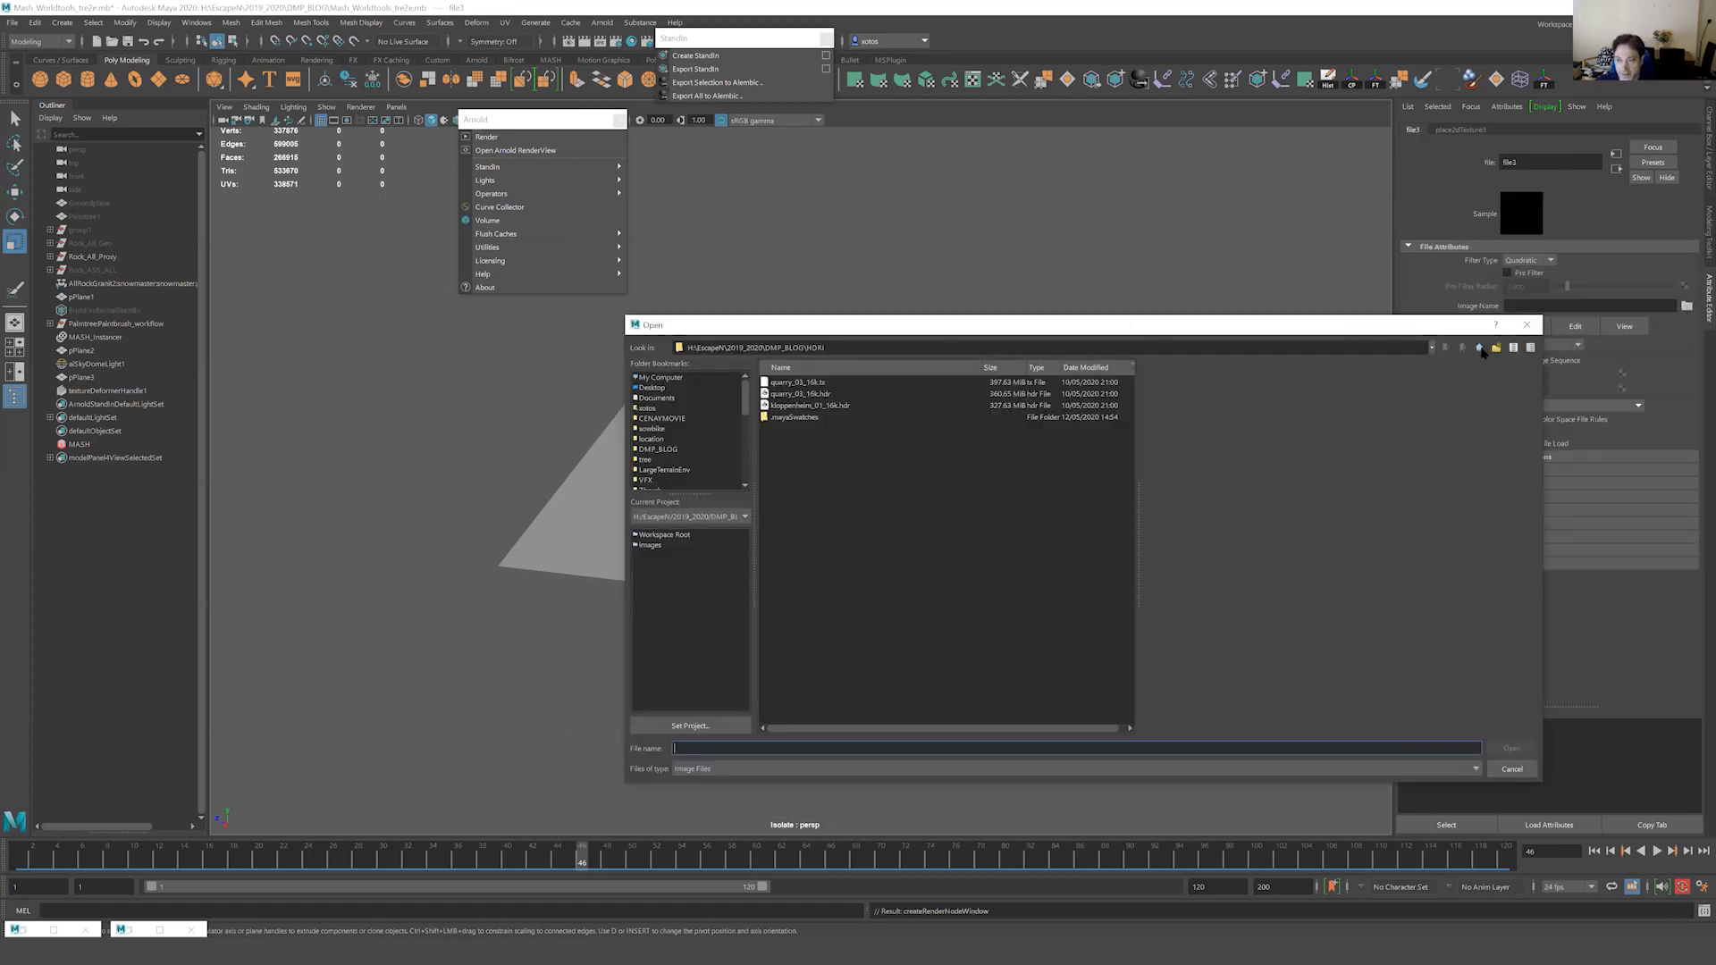
pyautogui.click(1478, 349)
pyautogui.doubleClick(829, 384)
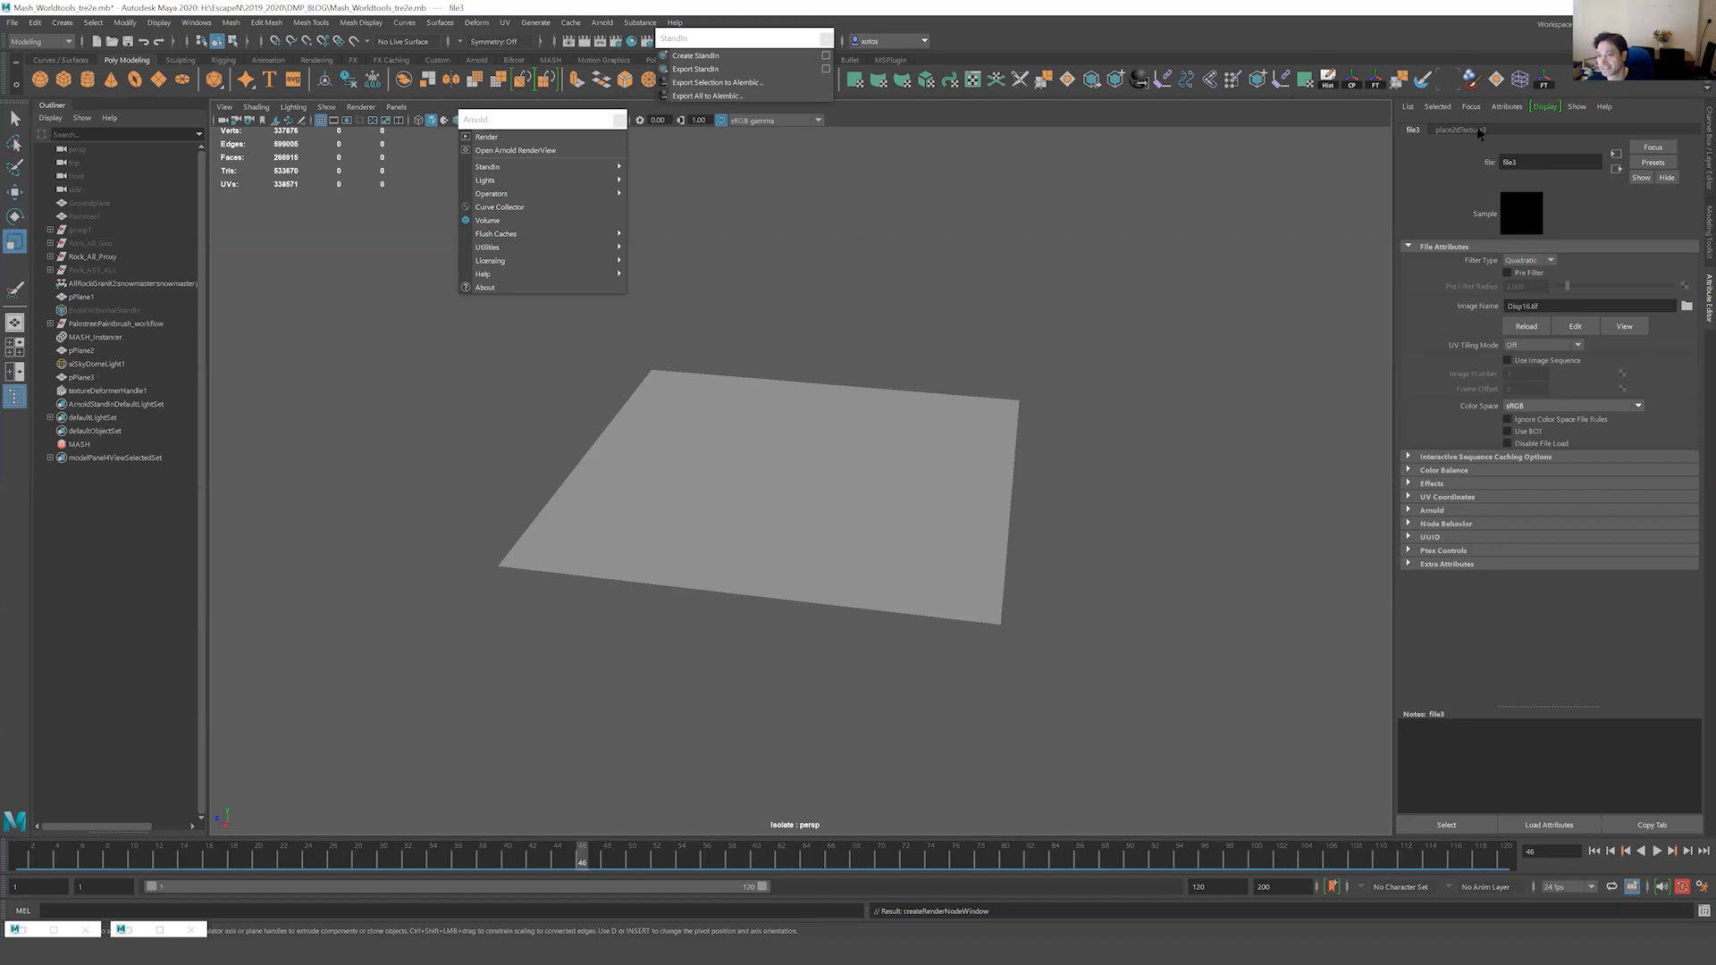
# Return to the texture deformer's attributes and set its strength to 5.
pyautogui.click(1616, 169)
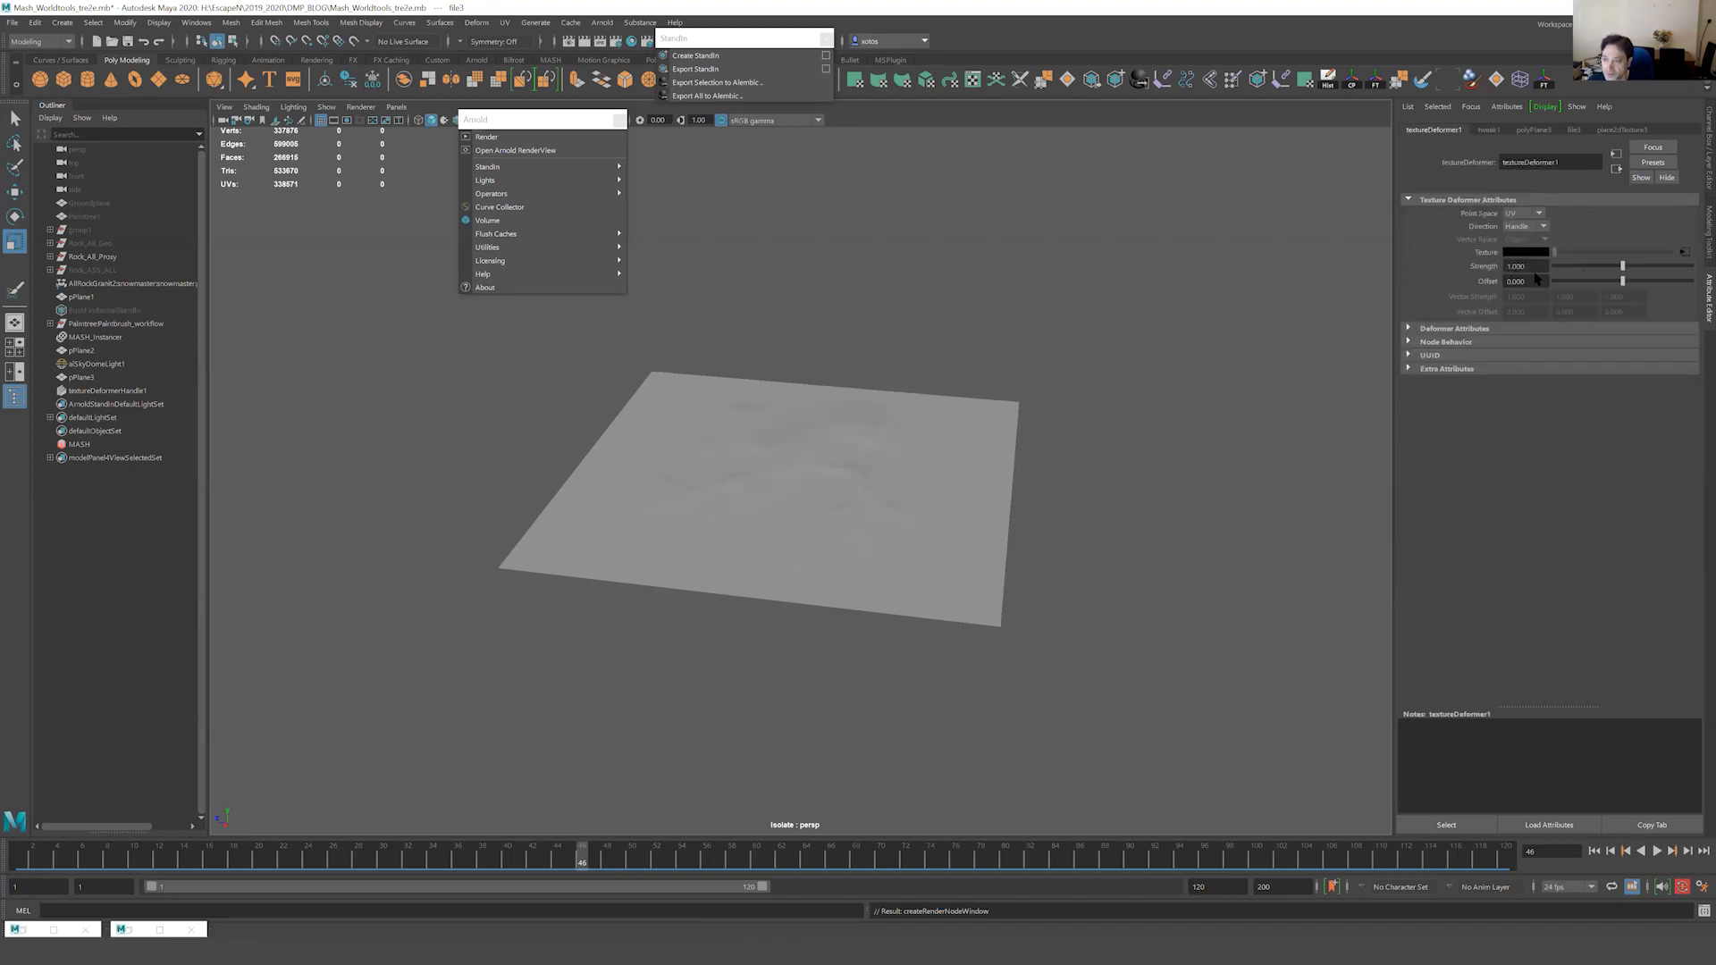
pyautogui.click(1493, 266)
pyautogui.write('5')
pyautogui.press('Return')
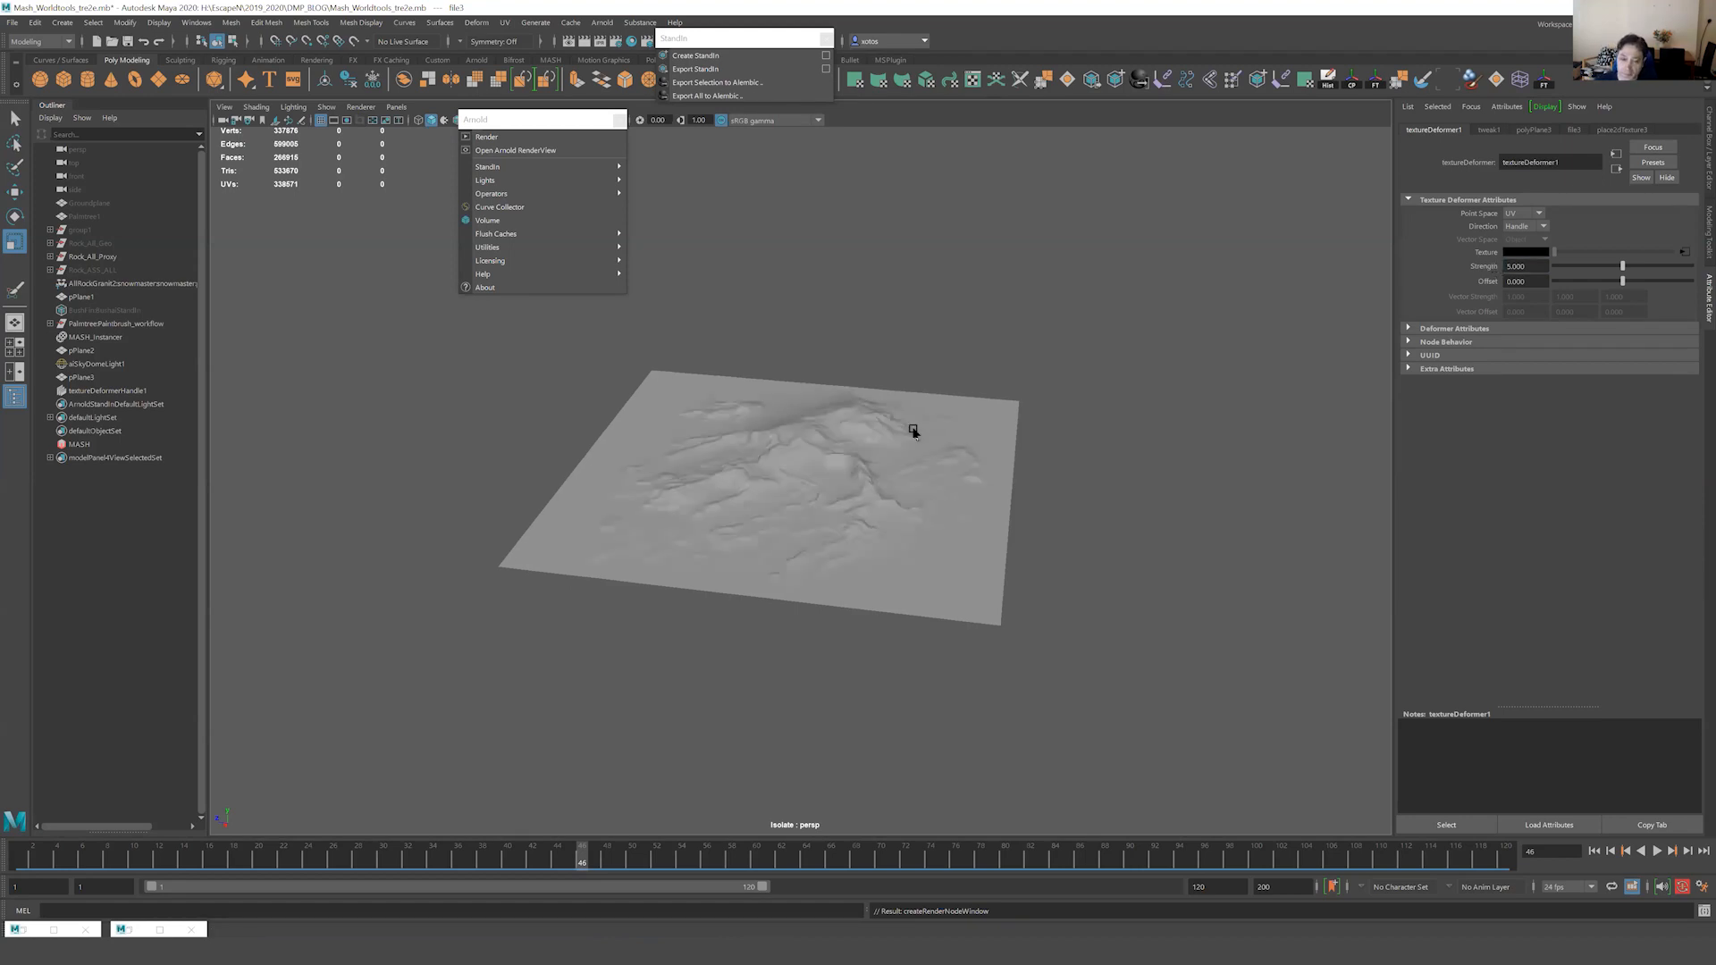
# Try moving the displaced mountain plane, and undo the move.
pyautogui.click(912, 427)
pyautogui.press('w')
pyautogui.moveTo(781, 496); pyautogui.dragTo(770, 530)
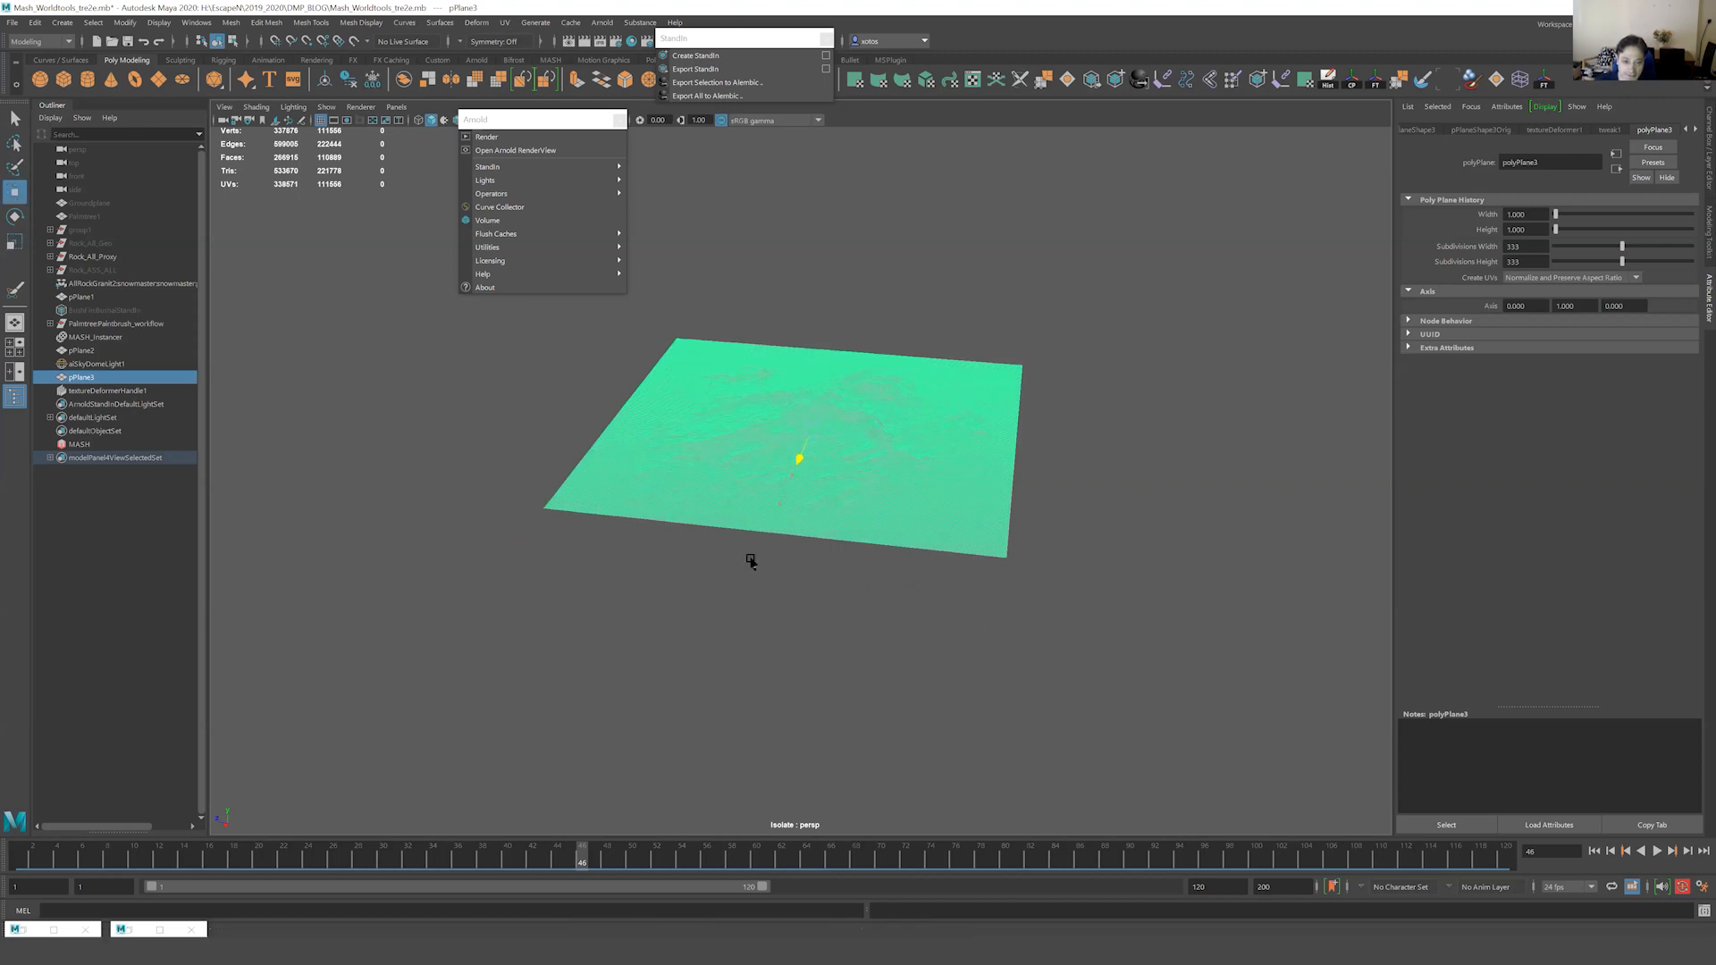
pyautogui.hotkey('ctrl', 'z')
pyautogui.hotkey('ctrl', 'z')
pyautogui.hotkey('ctrl', 'z')
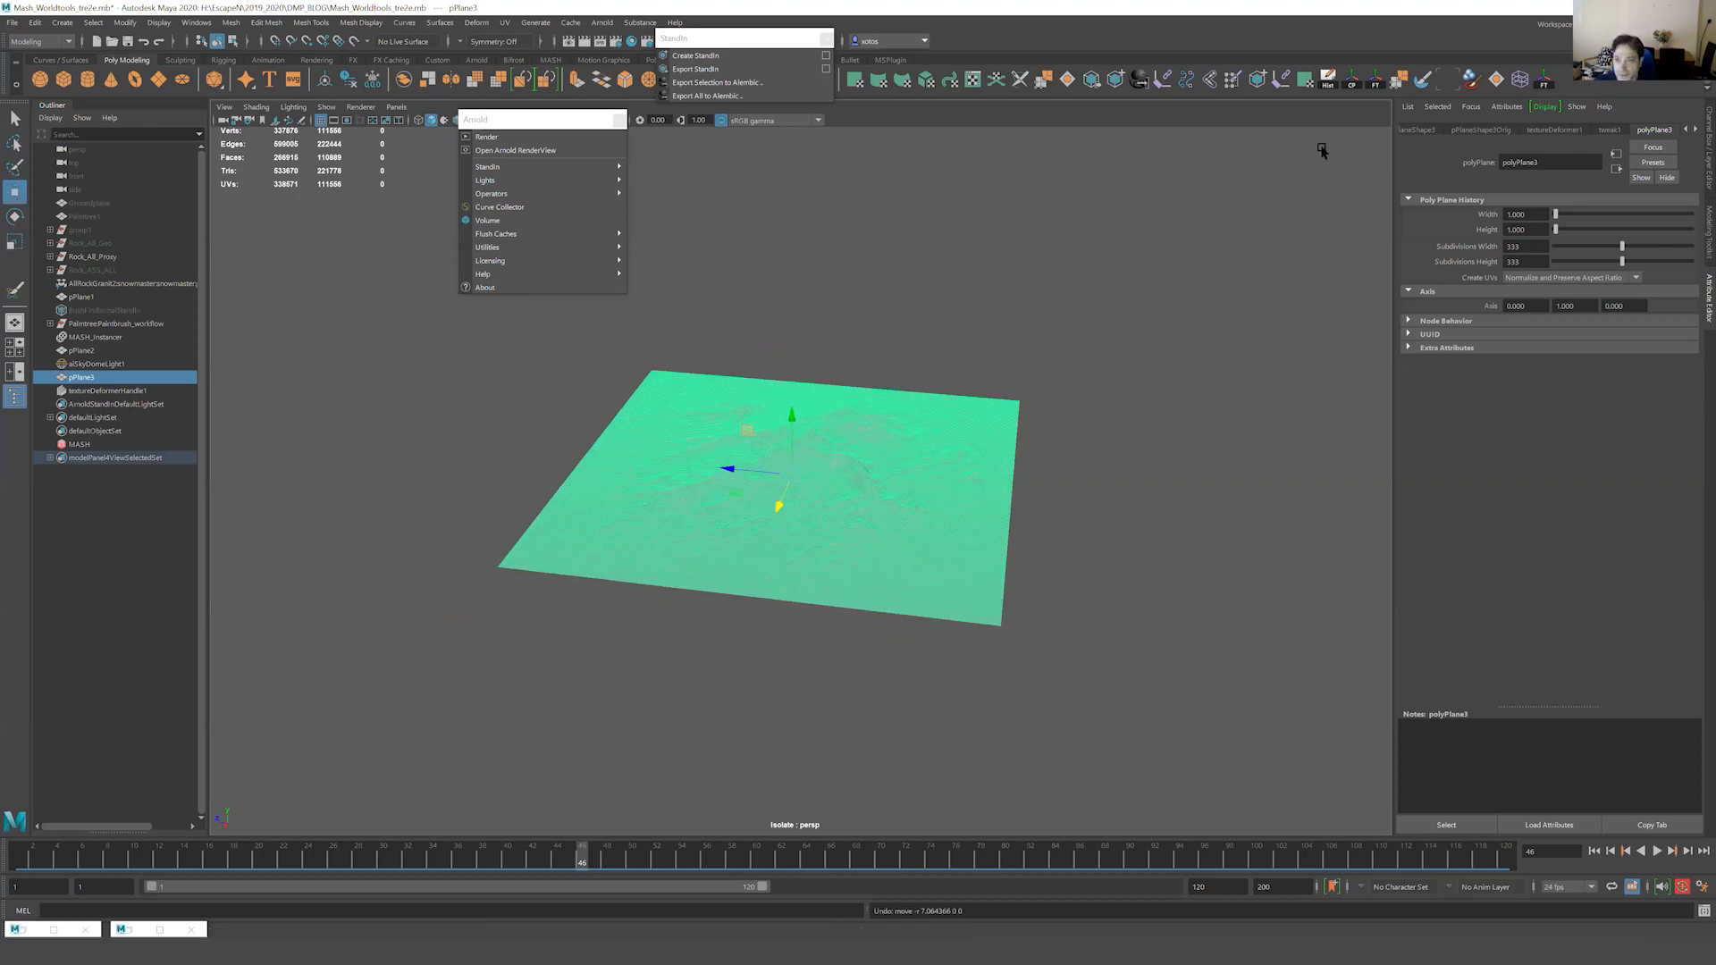
# Delete the displaced plane's construction history, move it back behind the terrain, and leave the isolated view.
pyautogui.click(1328, 80)
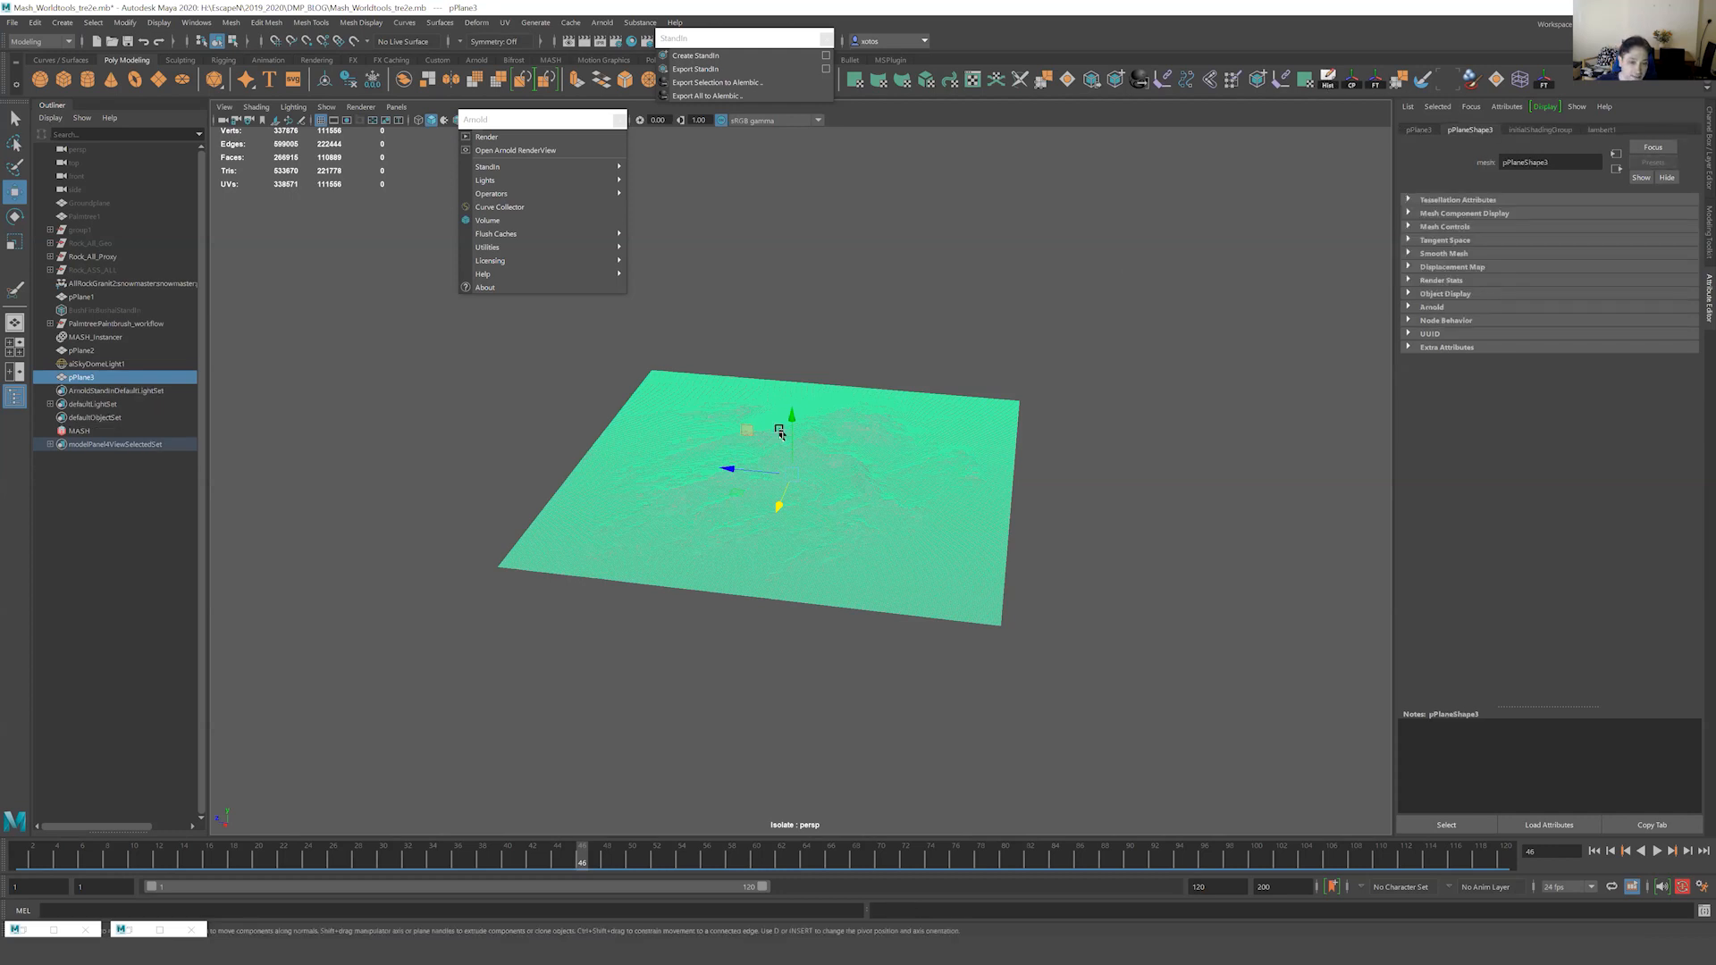
pyautogui.moveTo(779, 509); pyautogui.dragTo(868, 359)
pyautogui.hotkey('ctrl', '1')
# Scale the displaced plane up uniformly and position it as a mountain backdrop behind the palm terrain.
pyautogui.press('r')
pyautogui.moveTo(614, 443); pyautogui.dragTo(1081, 426, button='middle')
pyautogui.press('w')
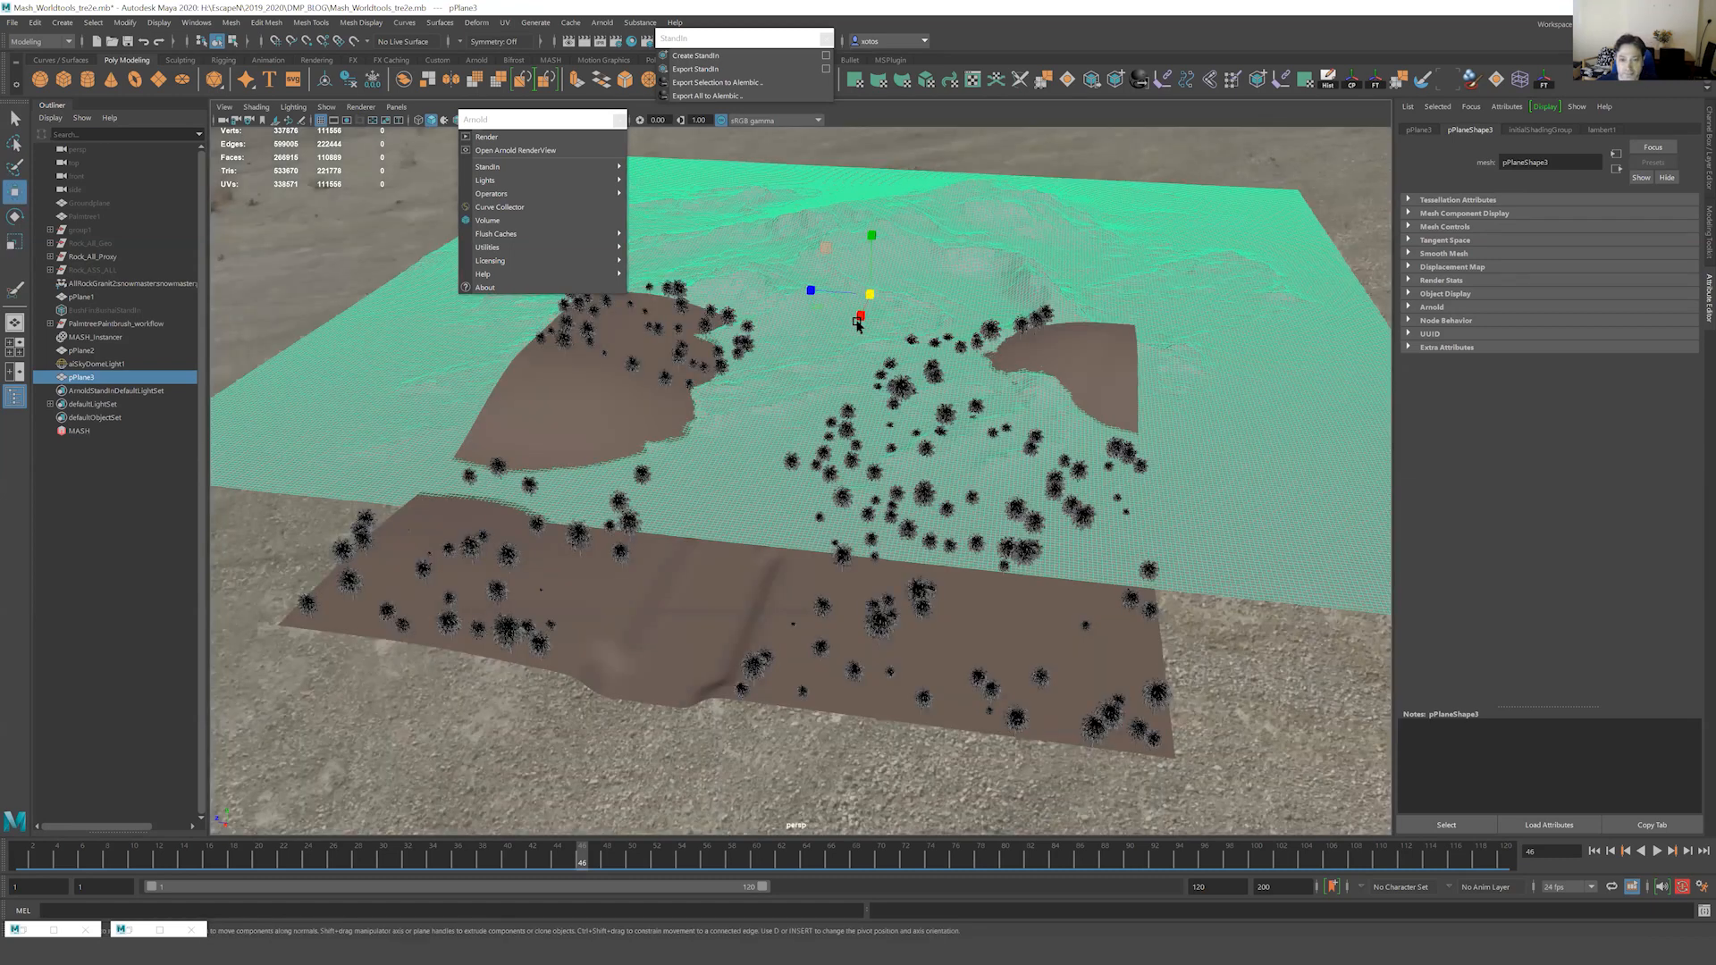
pyautogui.moveTo(921, 220); pyautogui.dragTo(922, 150, button='middle')
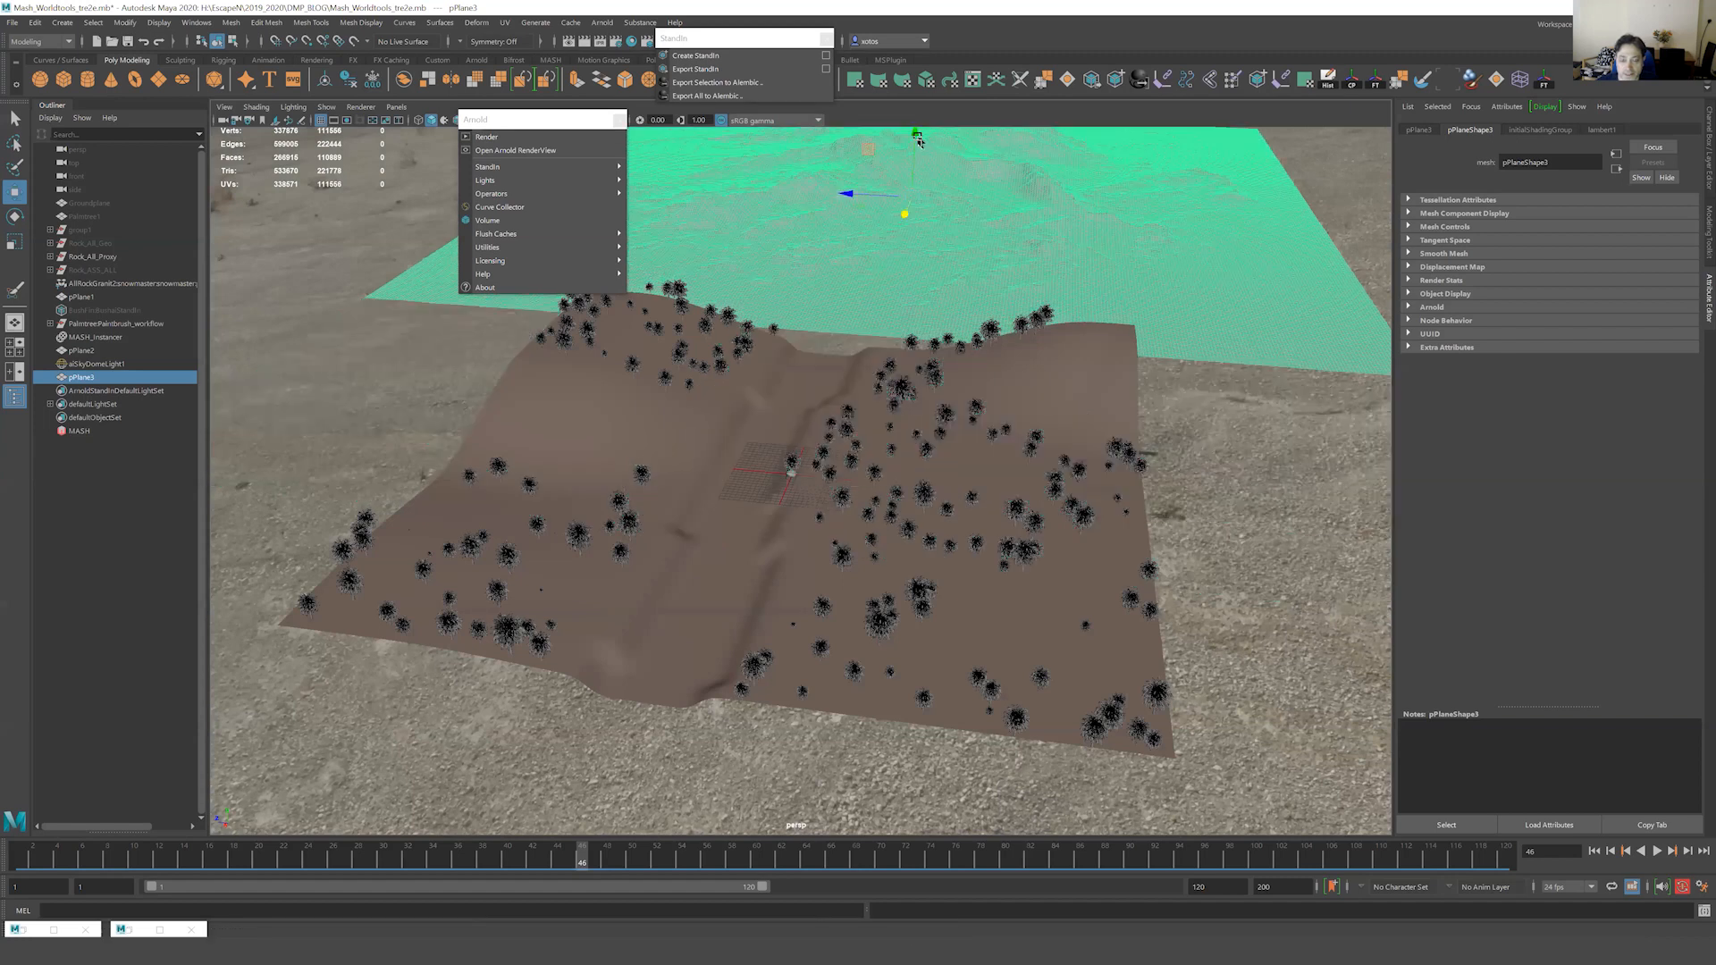
pyautogui.moveTo(918, 162); pyautogui.dragTo(932, 191)
pyautogui.keyDown('alt'); pyautogui.moveTo(988, 451); pyautogui.dragTo(990, 393); pyautogui.keyUp('alt')
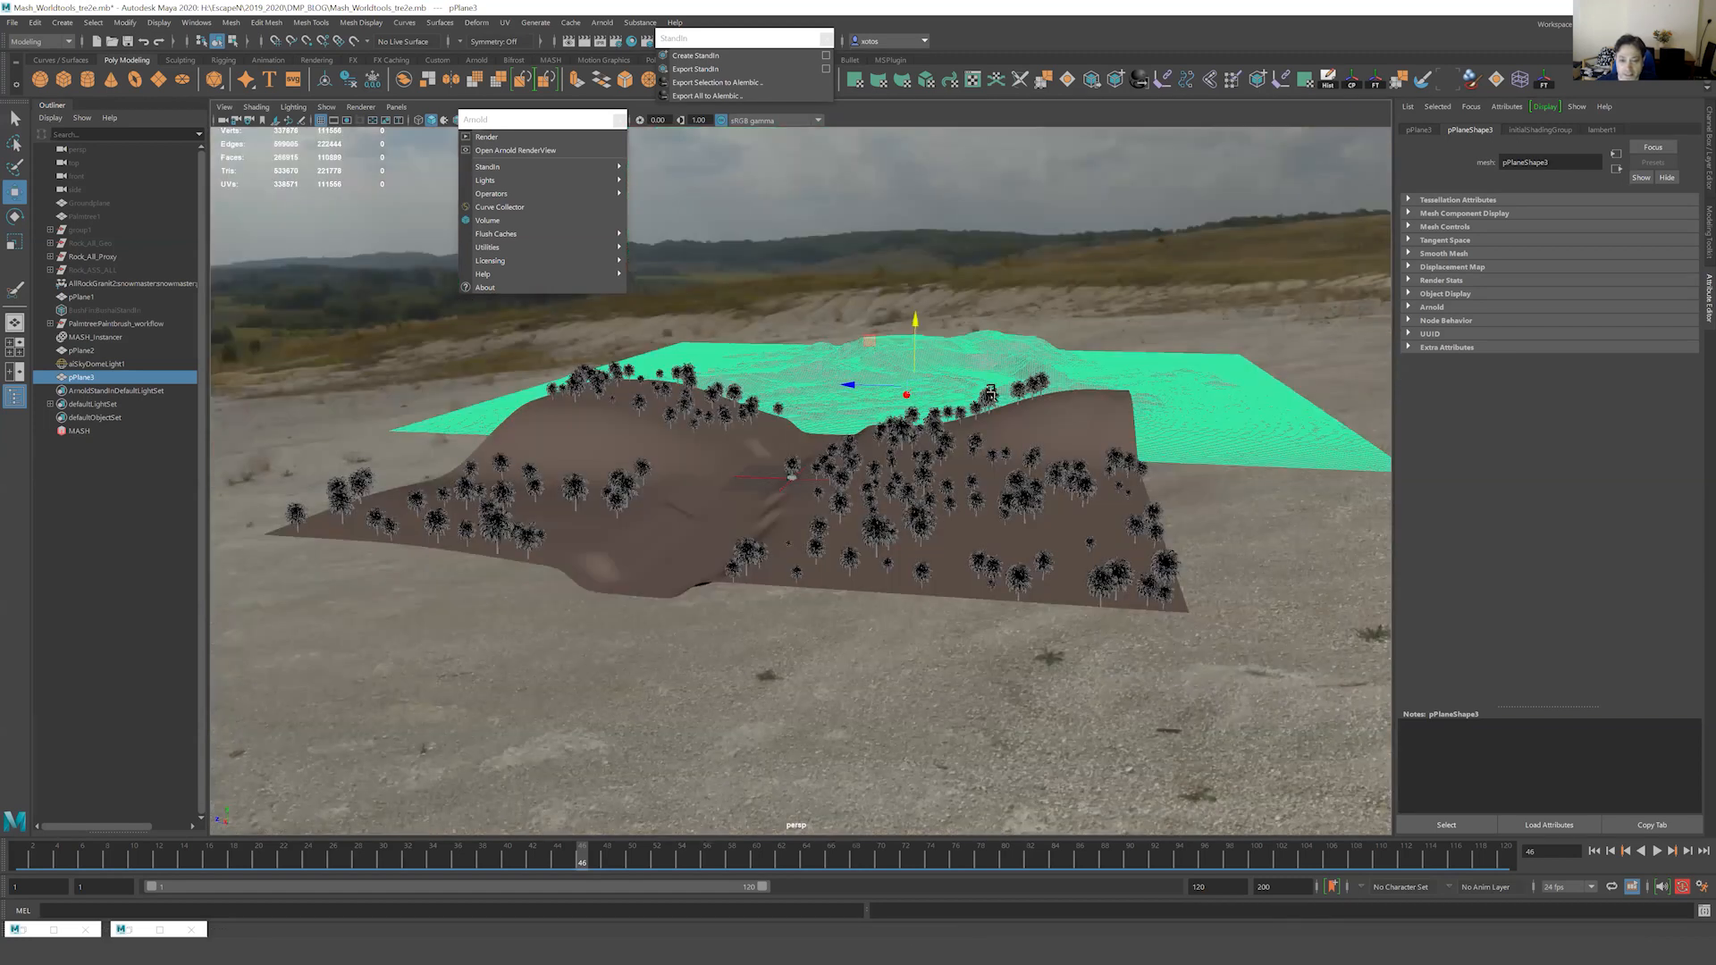
# Rename the palm terrain's Arnold surface material to aiStandardSurface6Groudnsand.
pyautogui.click(1080, 411)
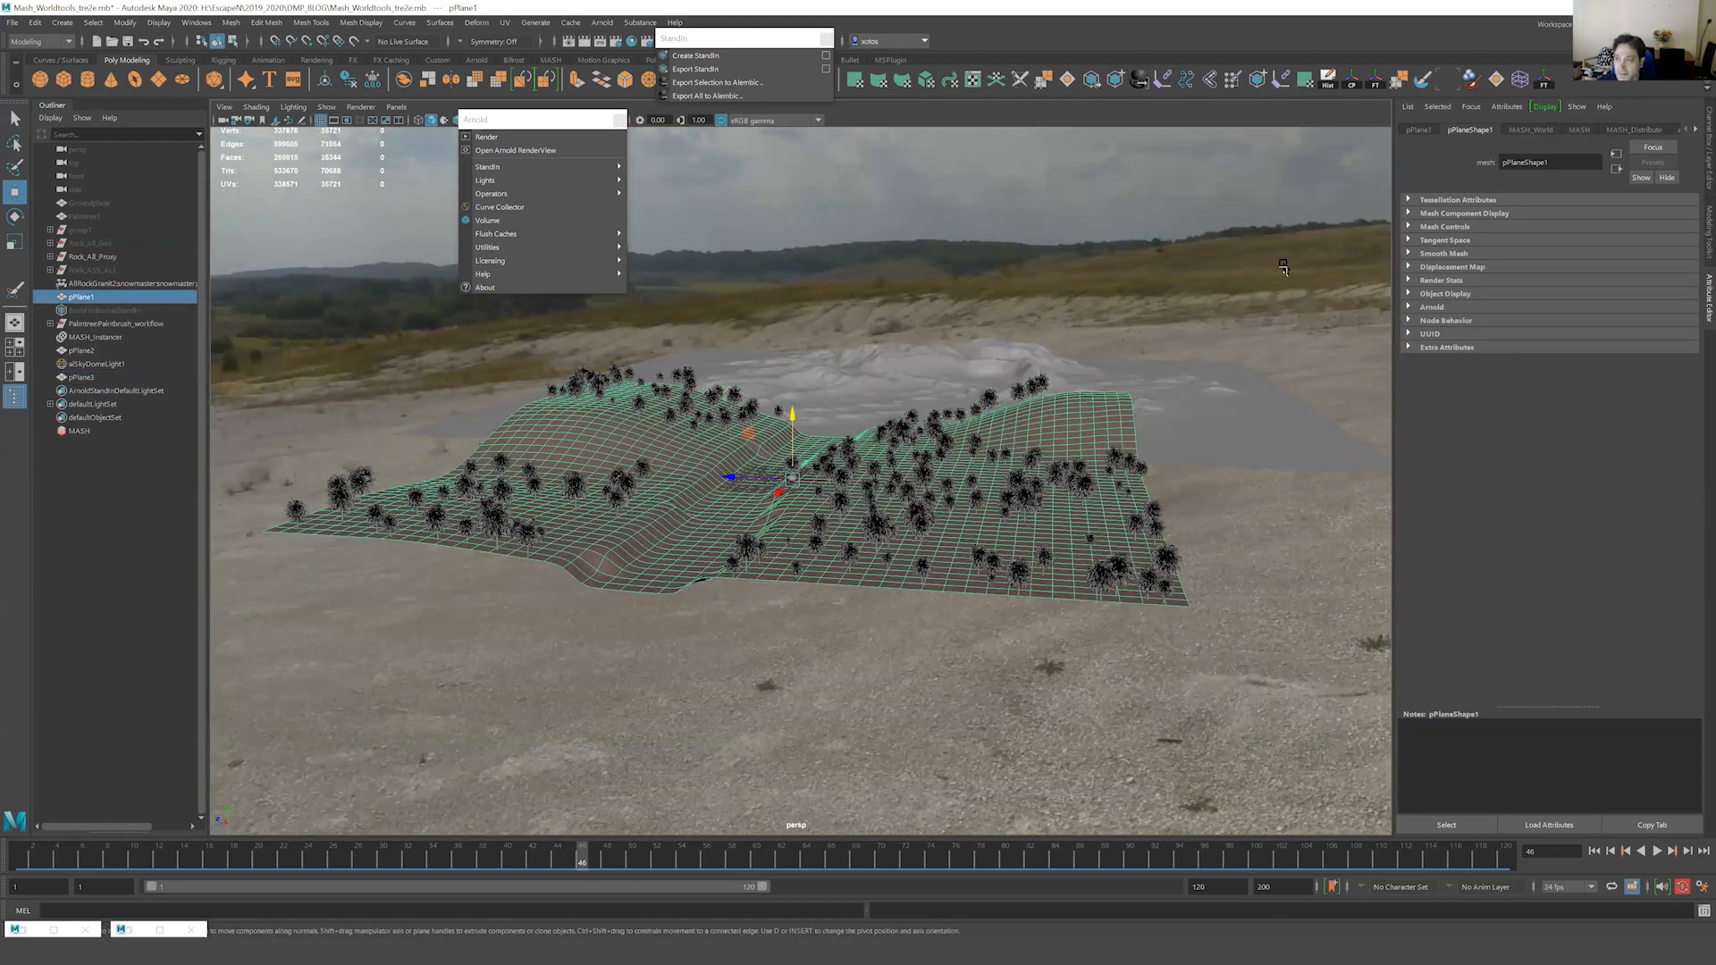
pyautogui.click(1695, 129)
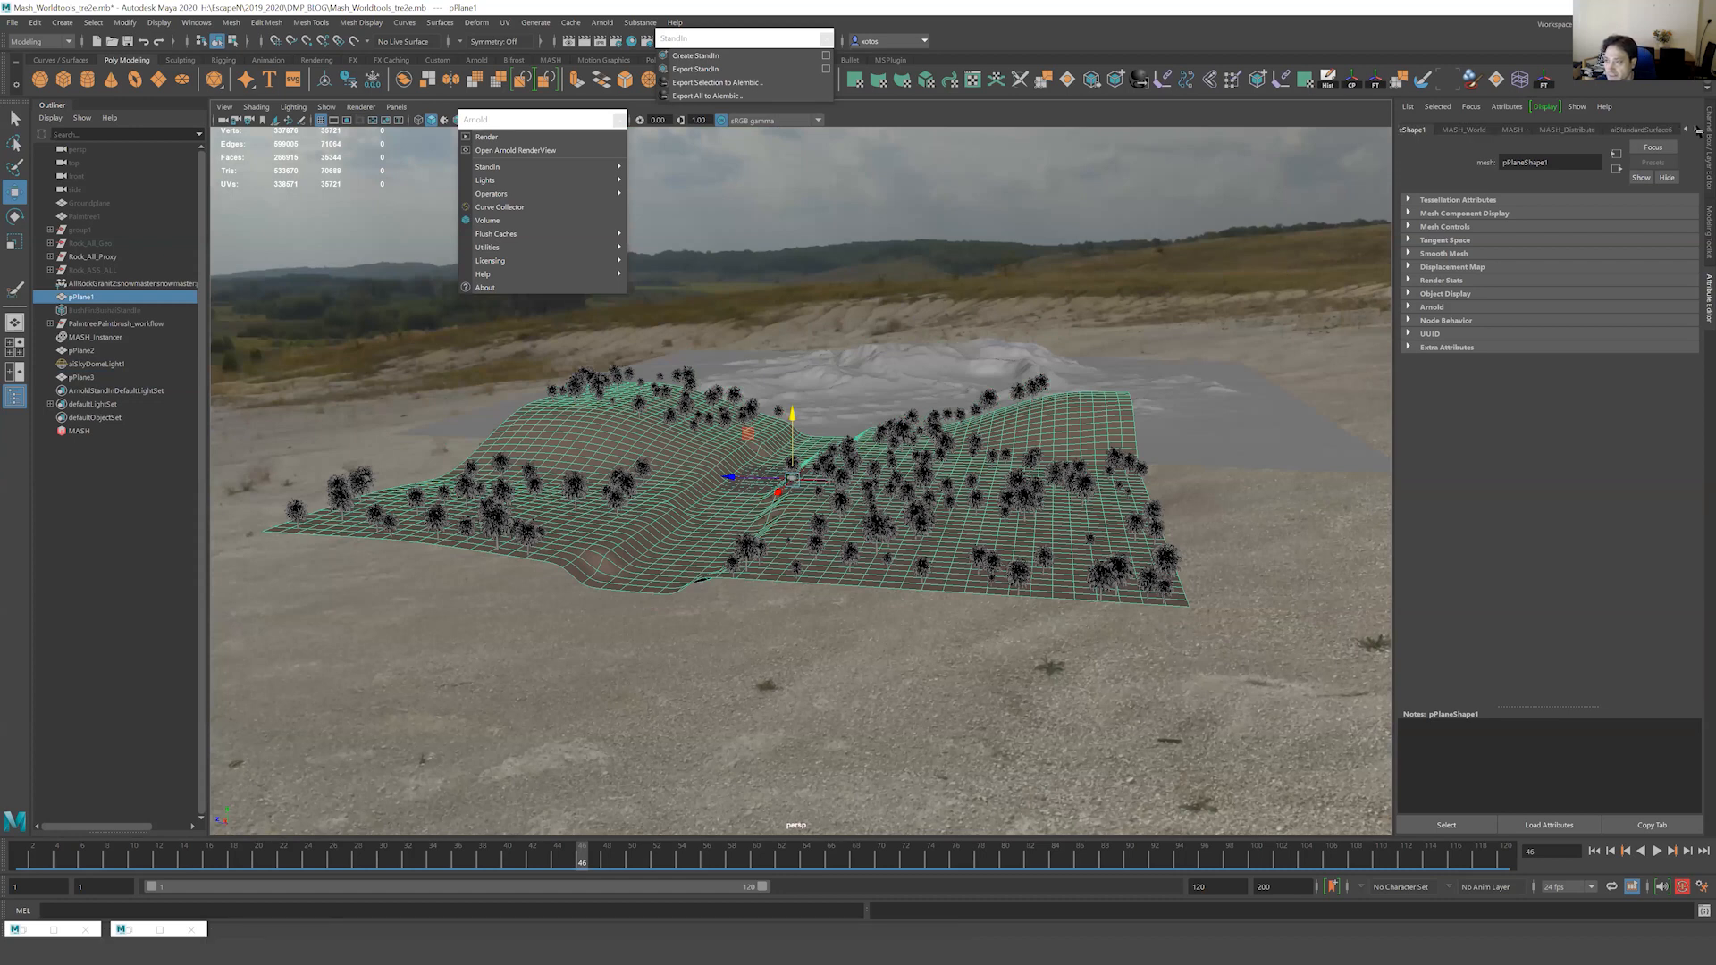
pyautogui.click(1650, 130)
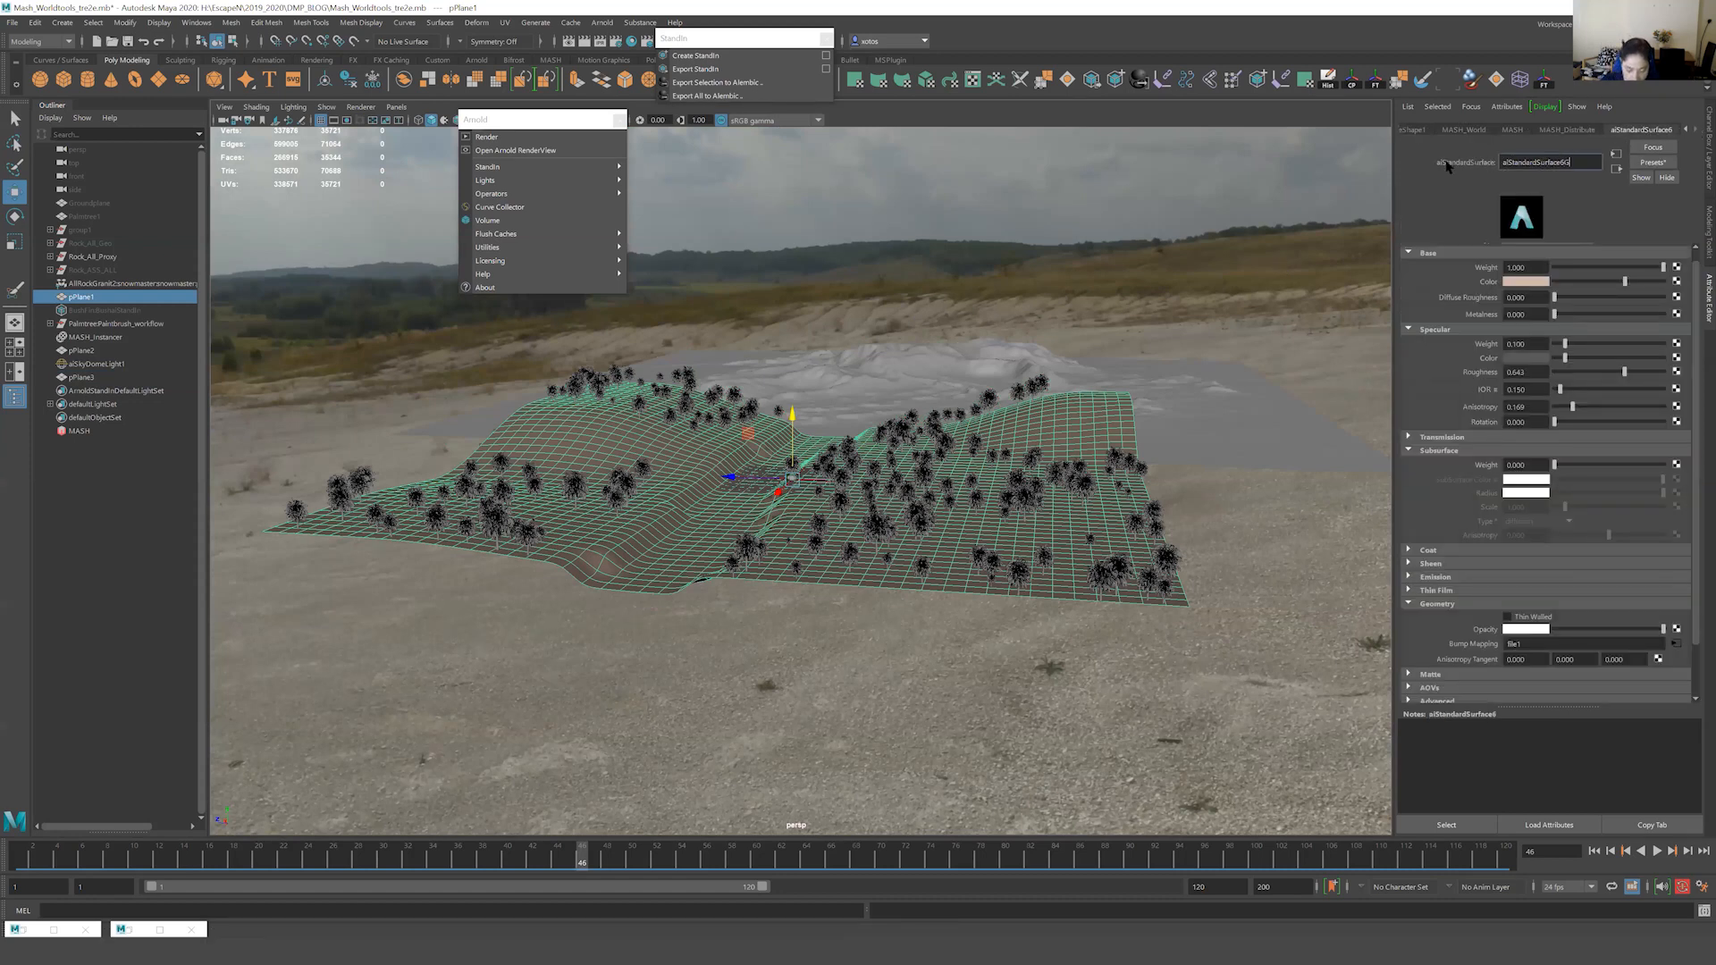
pyautogui.write('dnsan')
pyautogui.press('Return')
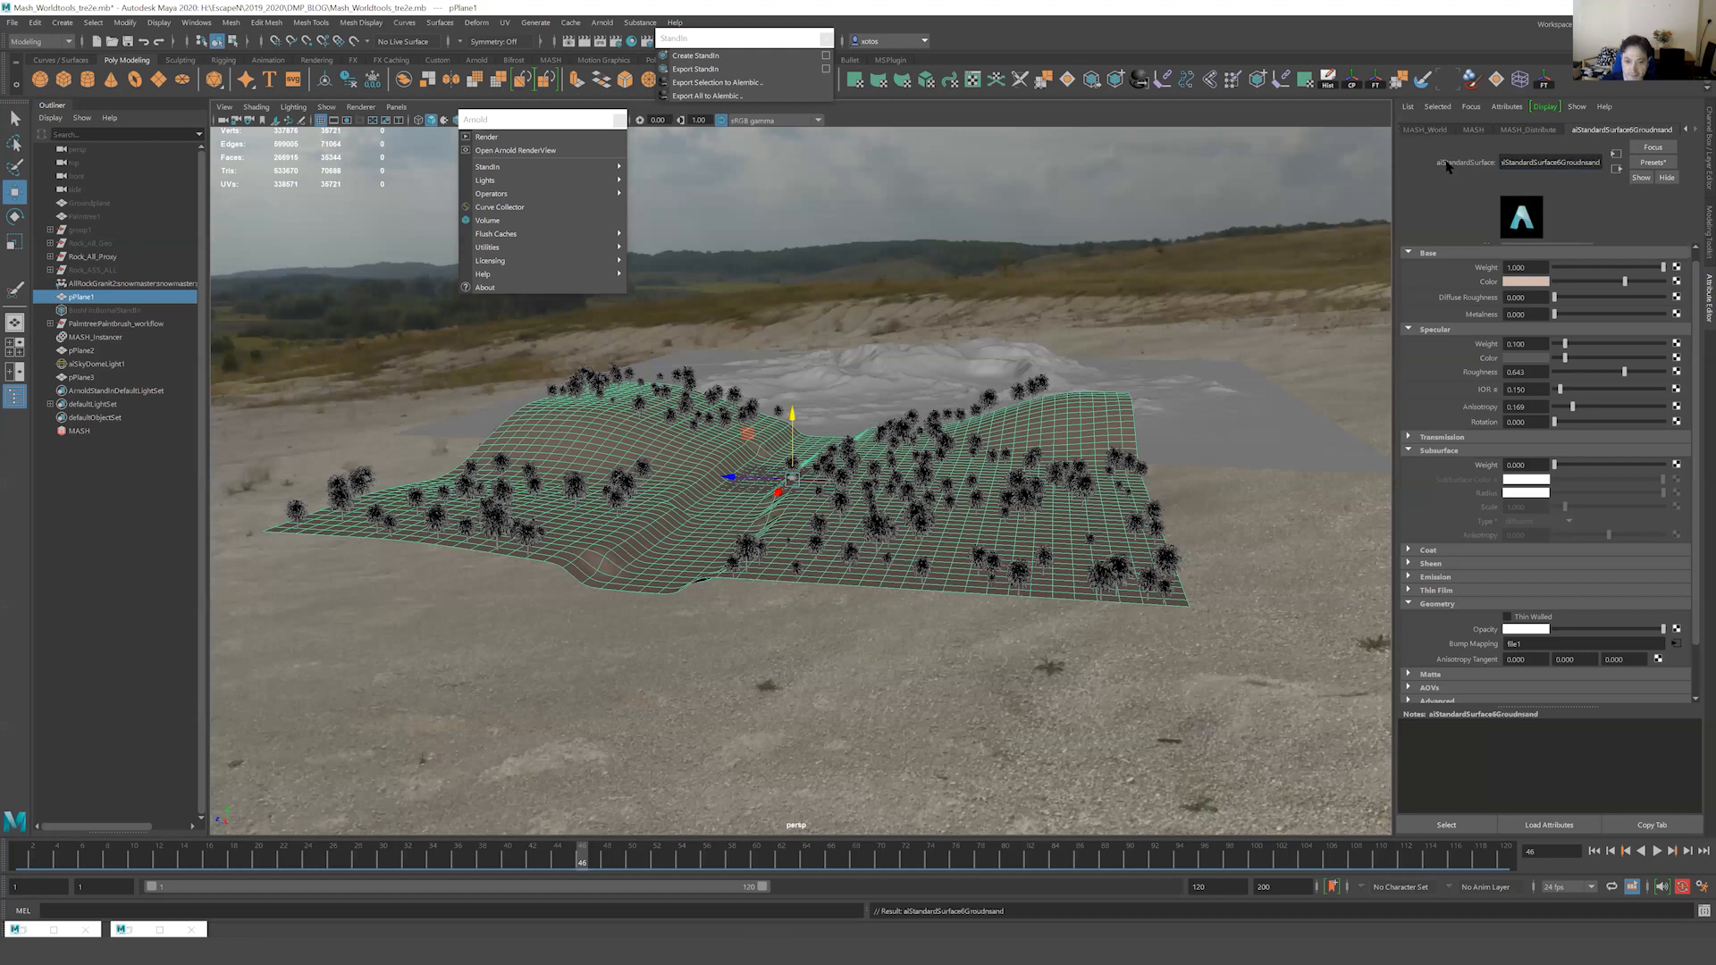
# Assign the existing aiStandardSurface6Groudnsand material to the displaced mountain plane behind the palm terrain.
pyautogui.click(1170, 372)
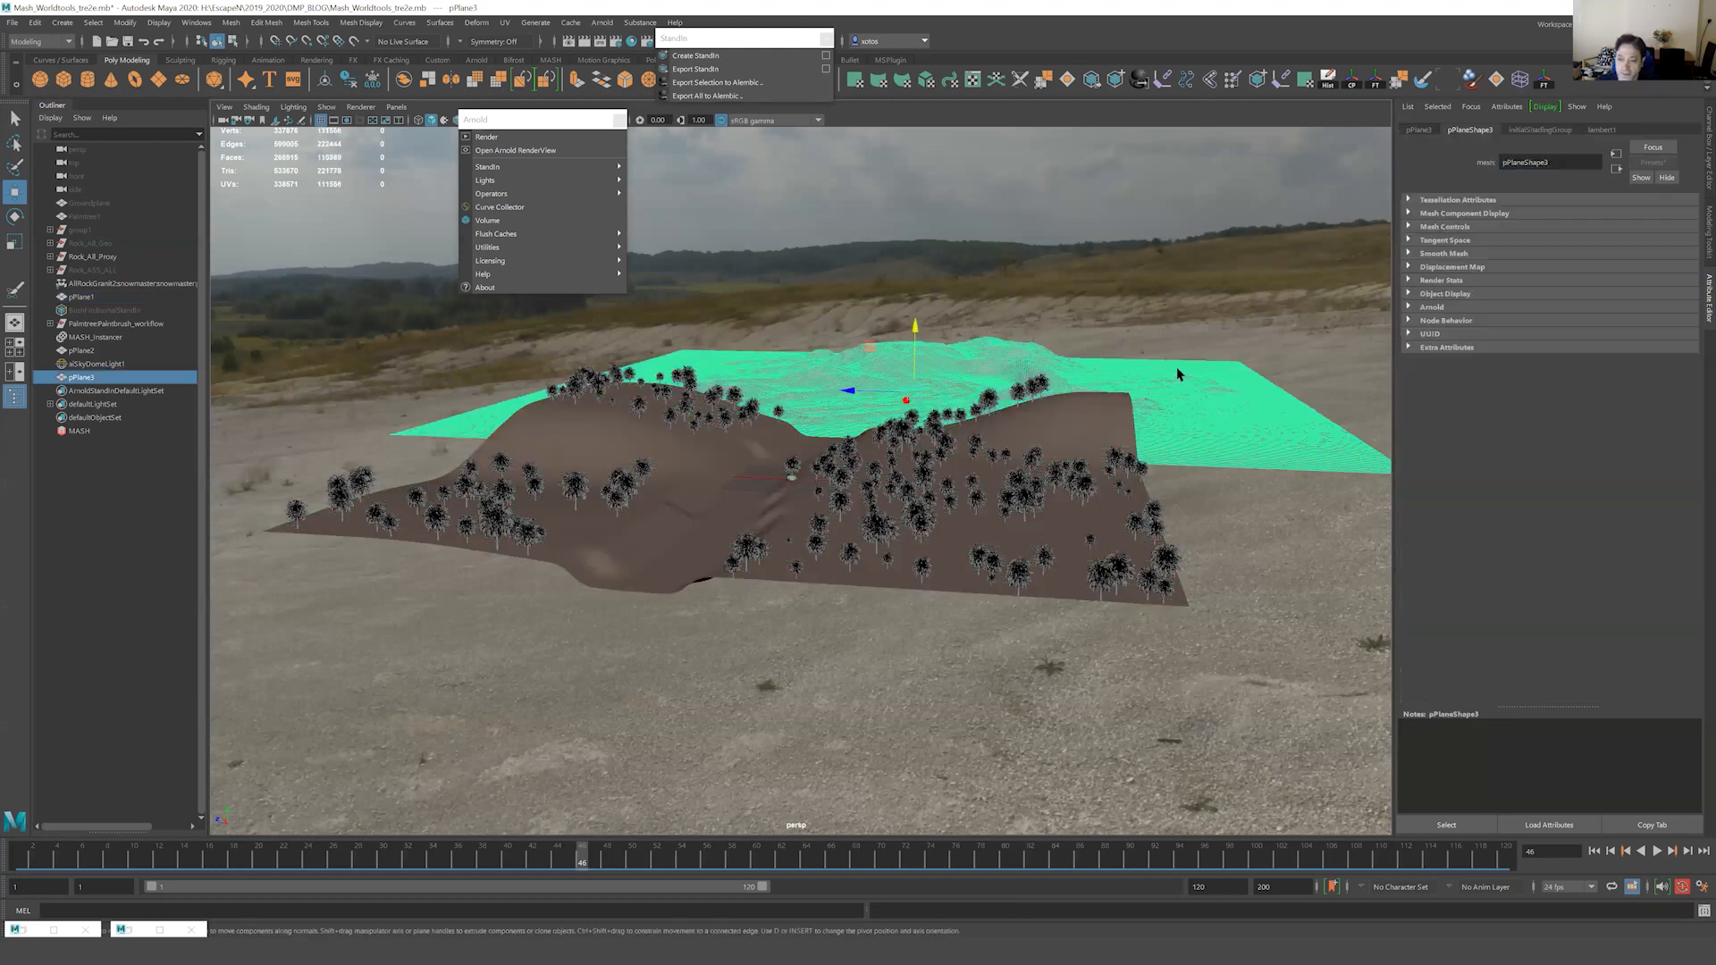
pyautogui.rightClick(1176, 367)
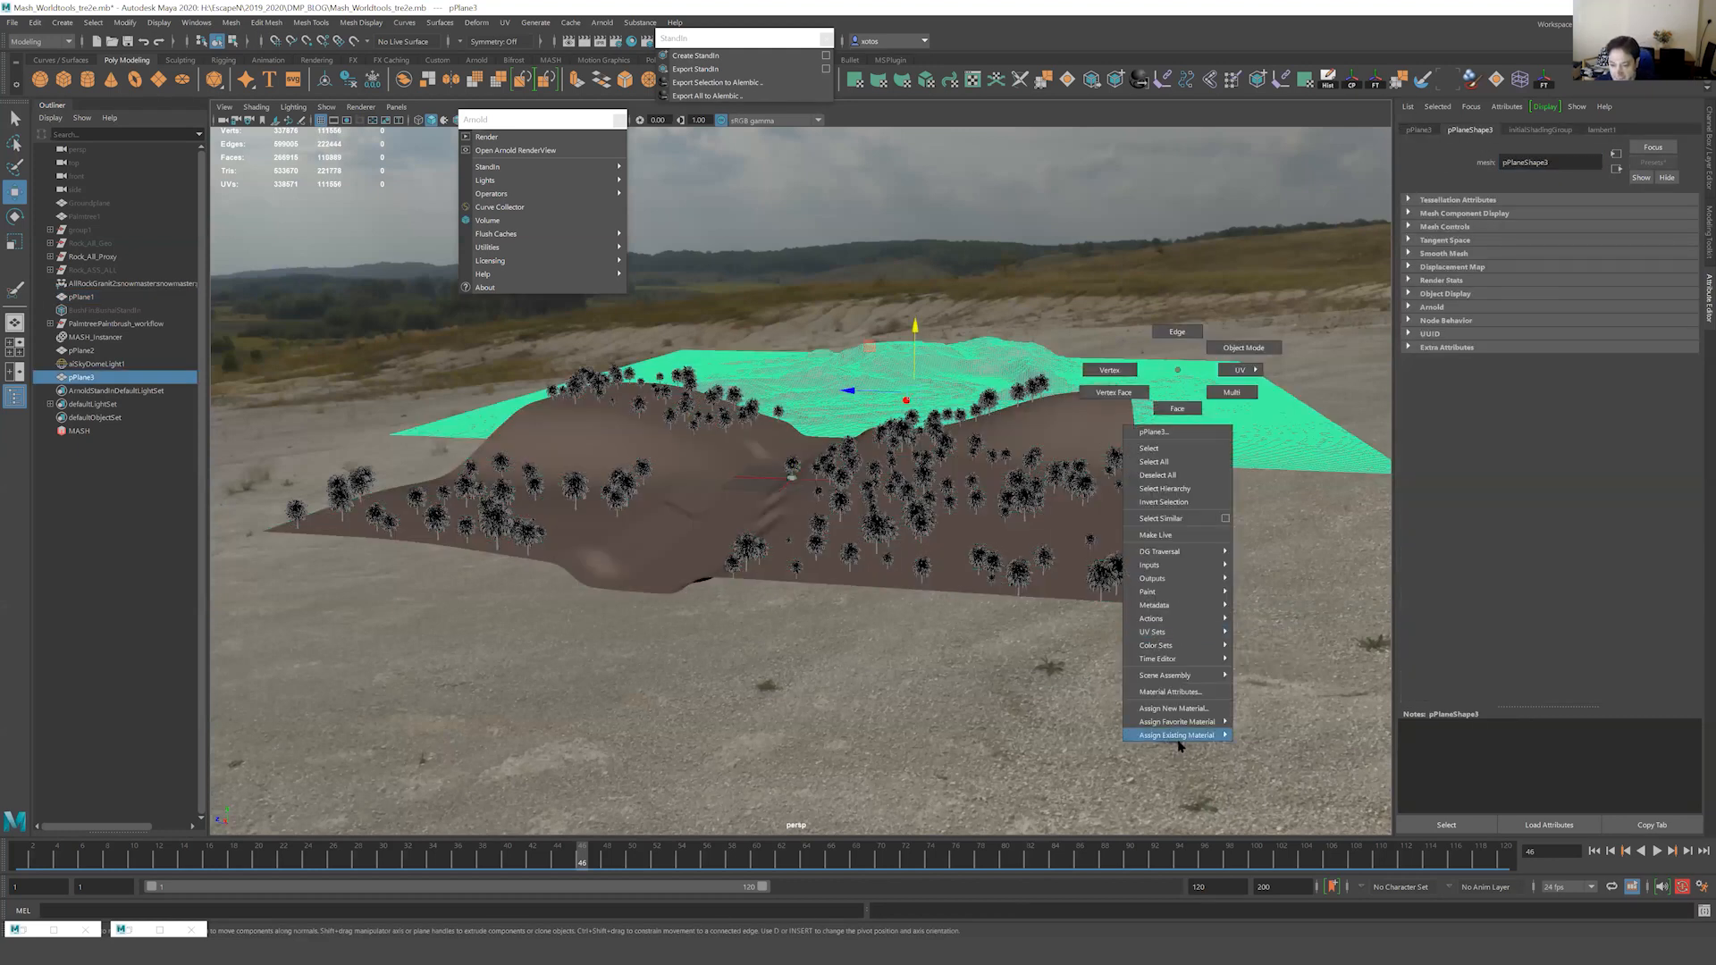
pyautogui.moveTo(1182, 745)
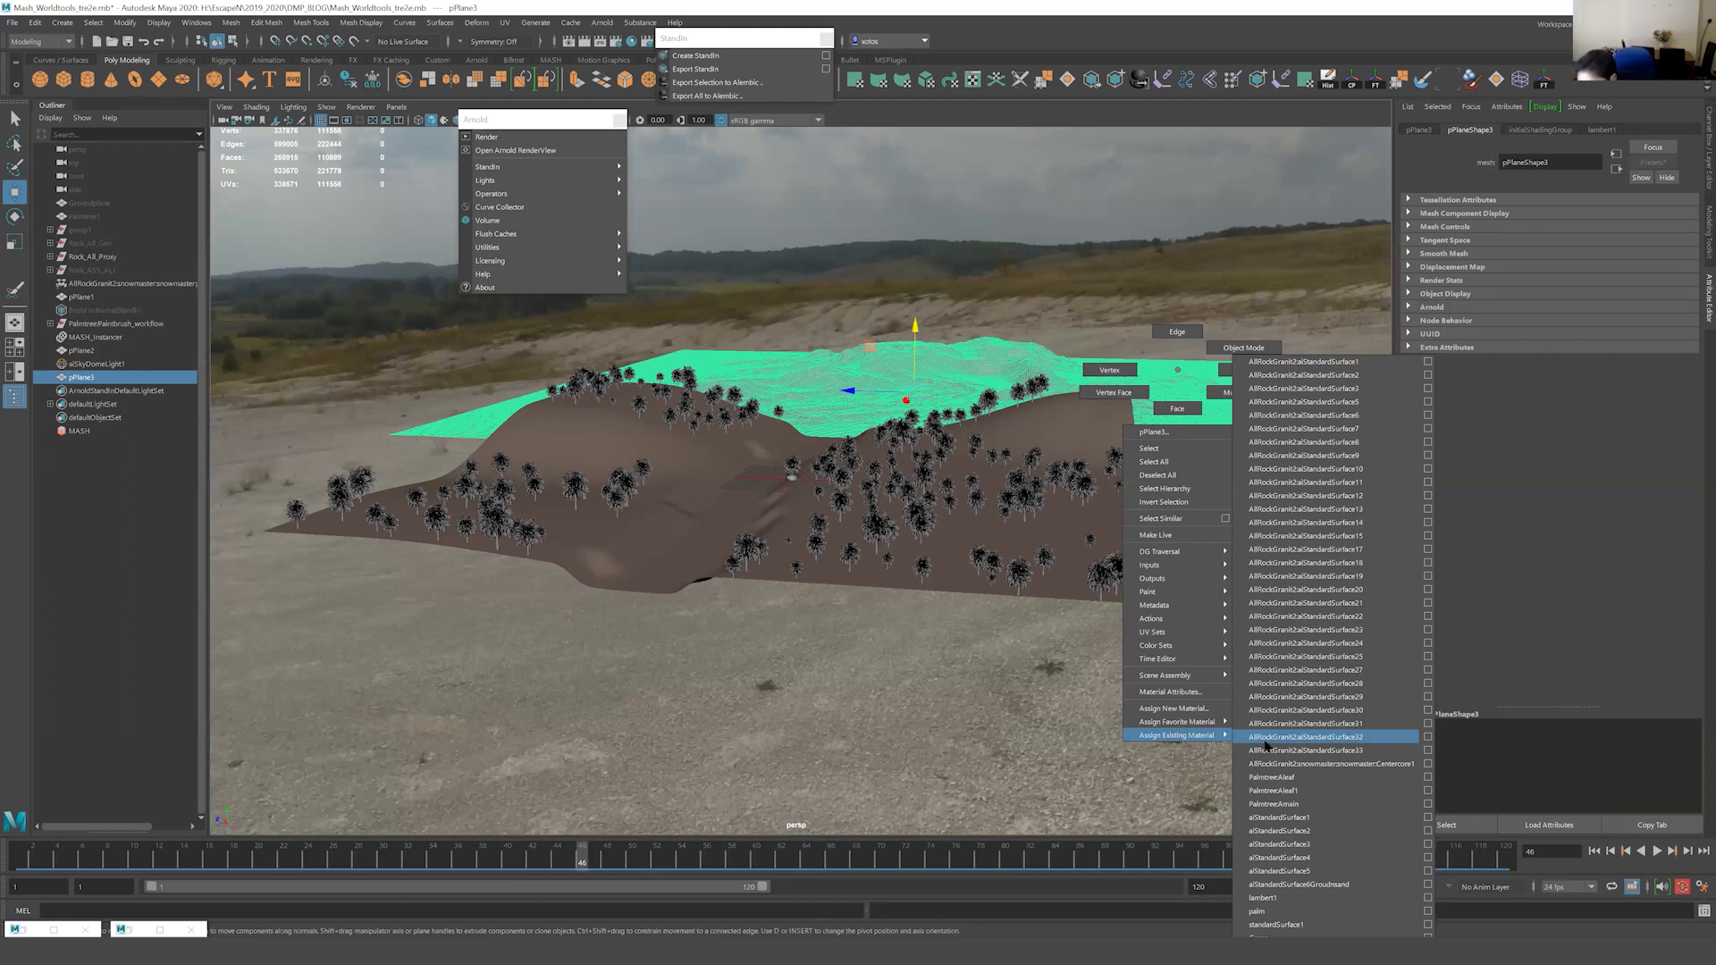
pyautogui.click(1323, 884)
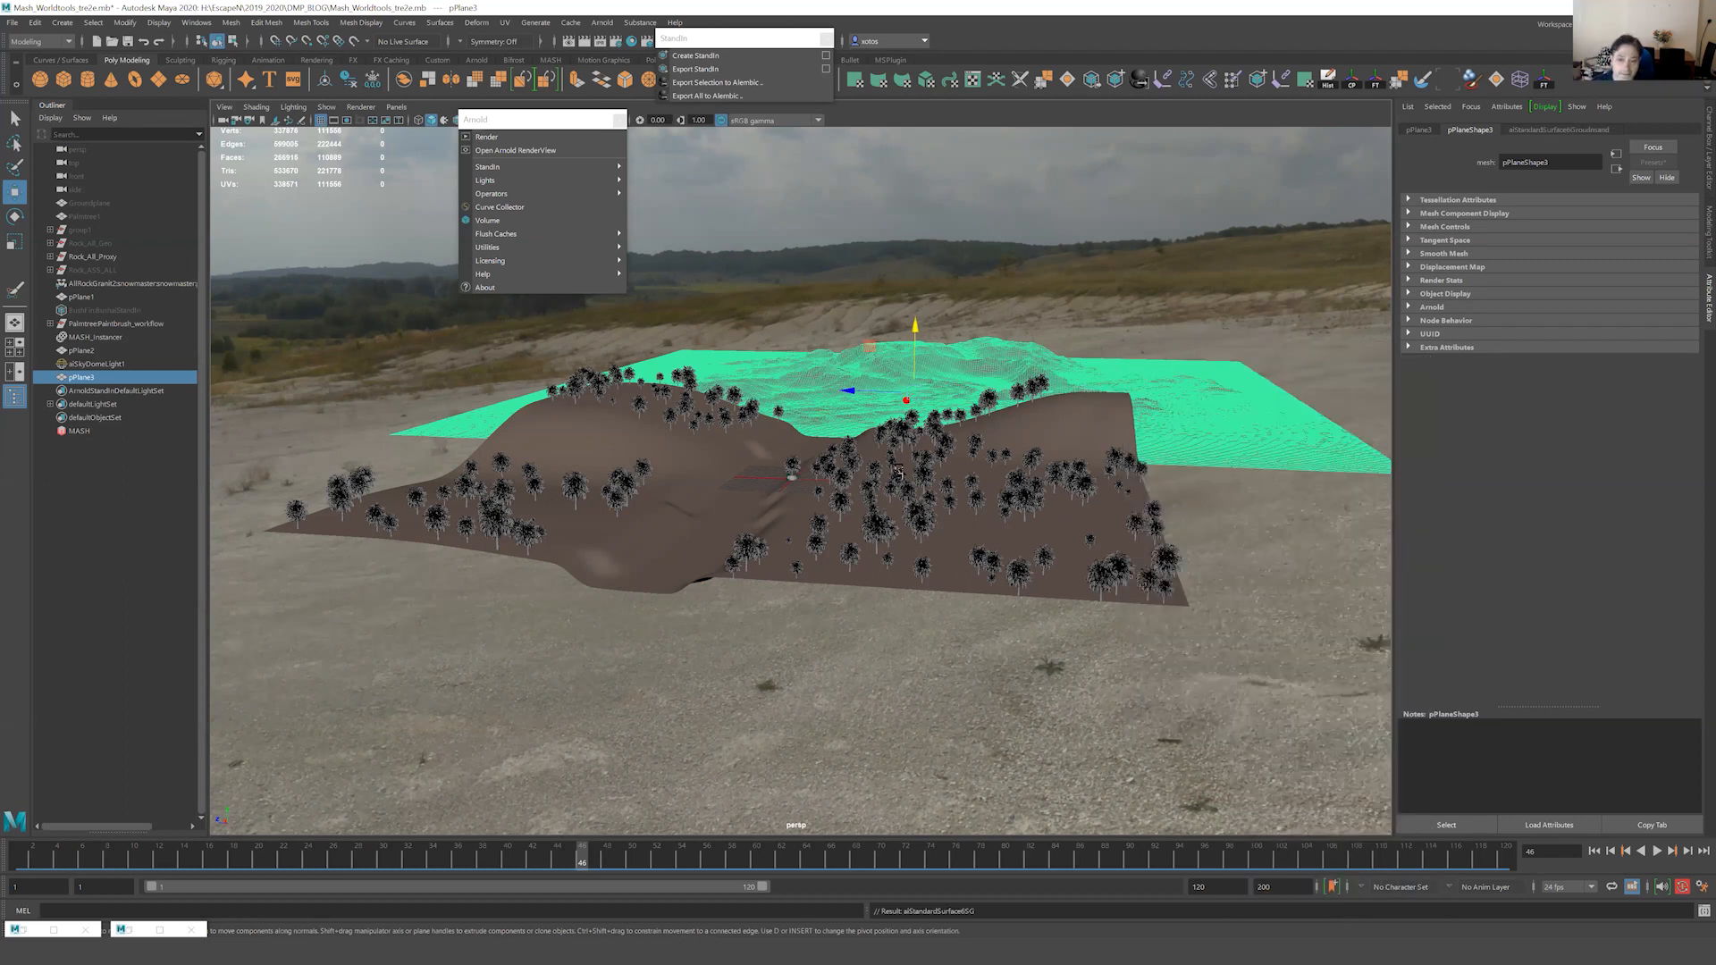
# Inspect the terrain and mountain backdrop from several angles, down to a close view among the palms.
pyautogui.keyDown('alt'); pyautogui.moveTo(906, 379); pyautogui.dragTo(774, 440); pyautogui.keyUp('alt')
pyautogui.press('r')
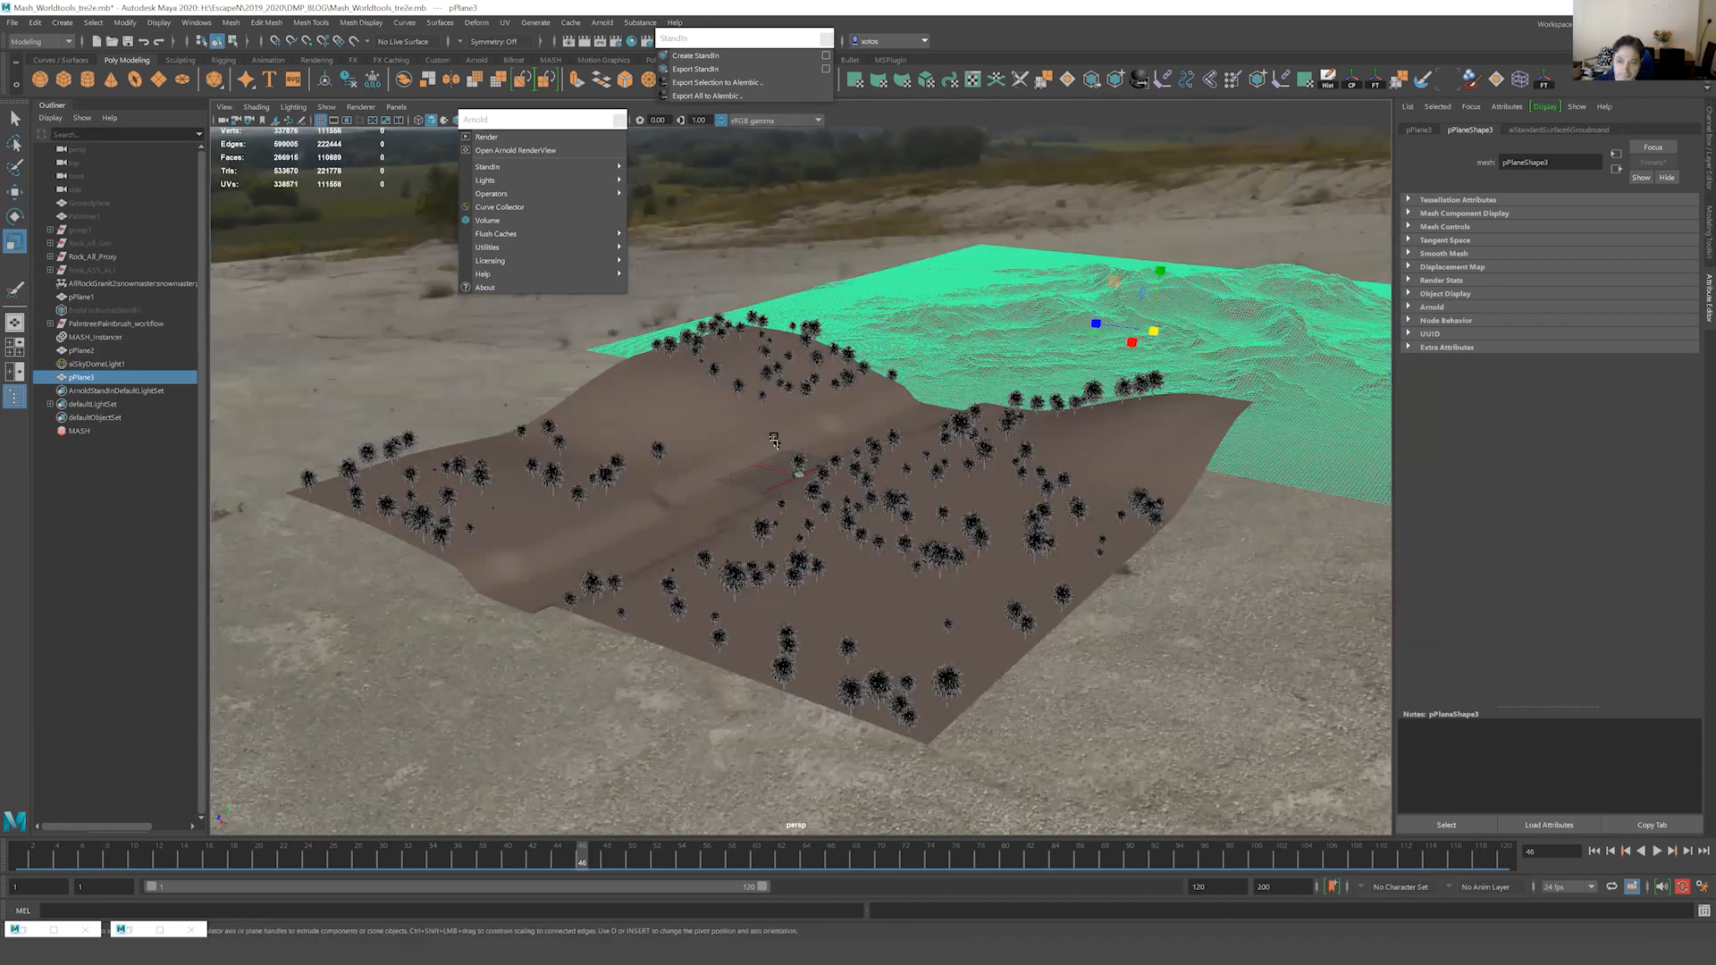
pyautogui.keyDown('alt'); pyautogui.moveTo(1135, 494); pyautogui.dragTo(1037, 420); pyautogui.keyUp('alt')
pyautogui.press('w')
pyautogui.moveTo(906, 381)
pyautogui.keyDown('alt'); pyautogui.mouseDown()
pyautogui.moveTo(891, 379)
pyautogui.moveTo(1024, 347)
pyautogui.moveTo(977, 390)
pyautogui.moveTo(917, 395)
pyautogui.mouseUp(); pyautogui.keyUp('alt')
pyautogui.keyDown('alt'); pyautogui.moveTo(795, 394); pyautogui.dragTo(995, 424); pyautogui.keyUp('alt')
pyautogui.scroll(5, 979, 444)
pyautogui.scroll(4, 1052, 398)
pyautogui.keyDown('alt'); pyautogui.moveTo(625, 527); pyautogui.dragTo(742, 529); pyautogui.keyUp('alt')
# Move the water plane along its X axis through the river valley toward the mountain backdrop.
pyautogui.click(806, 492)
pyautogui.moveTo(834, 467); pyautogui.dragTo(995, 388)
pyautogui.scroll(4, 990, 413)
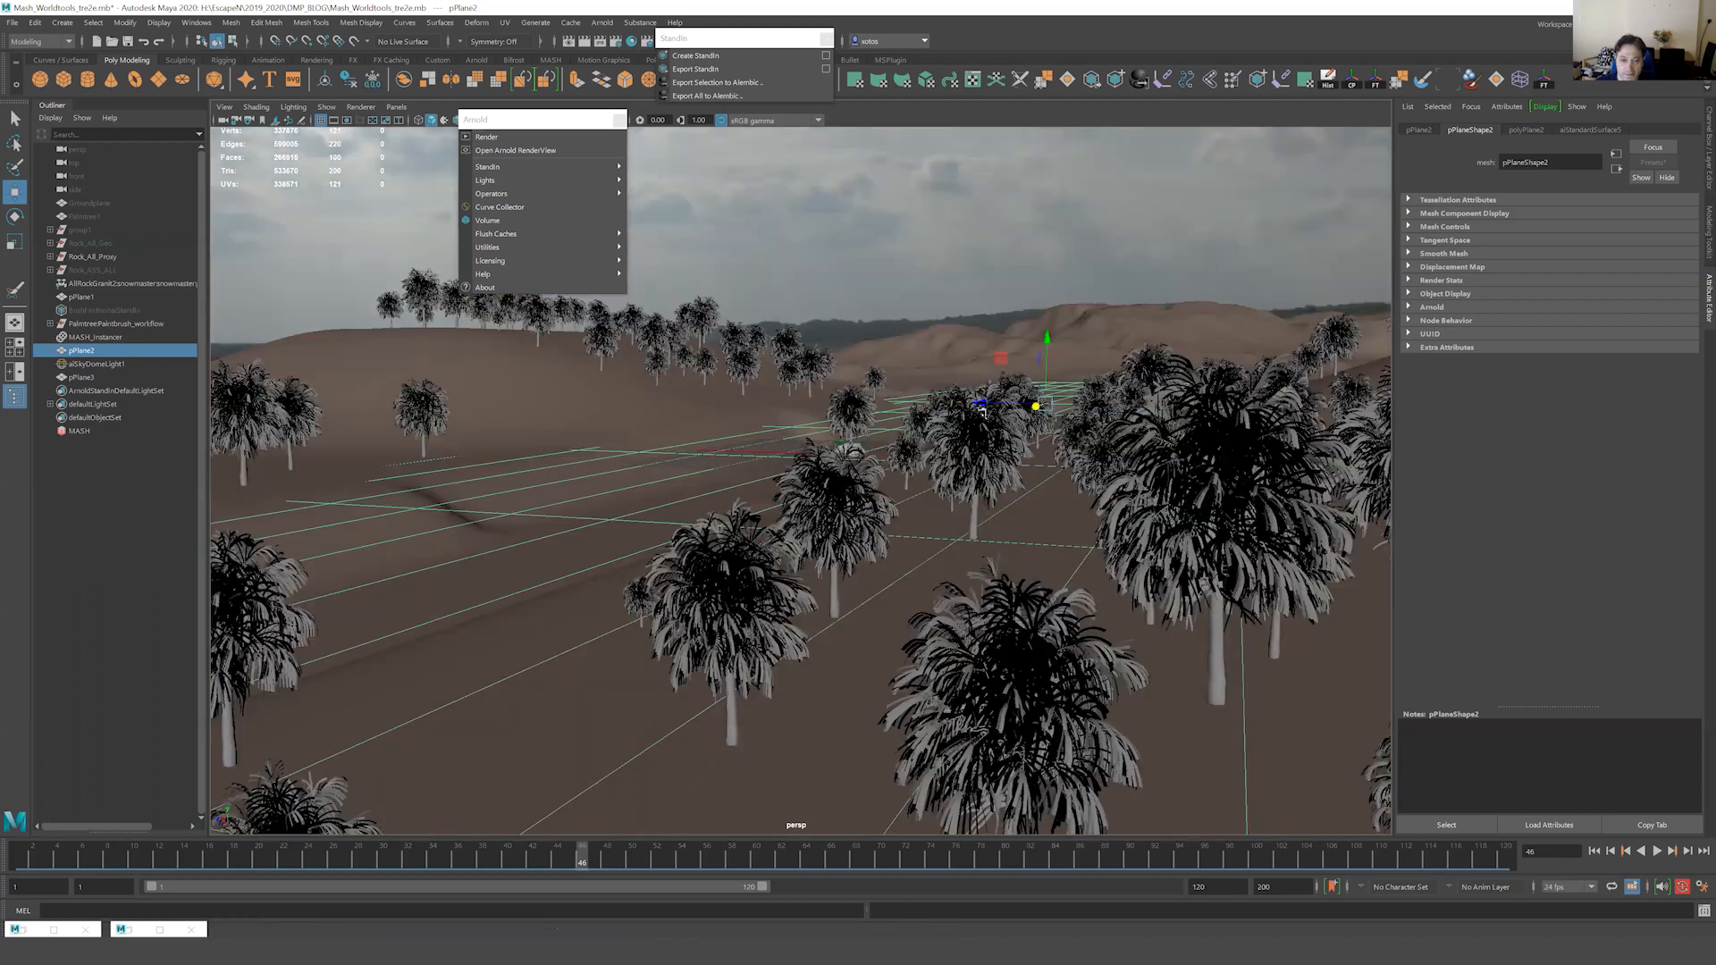
pyautogui.scroll(2, 889, 422)
pyautogui.scroll(-5, 890, 422)
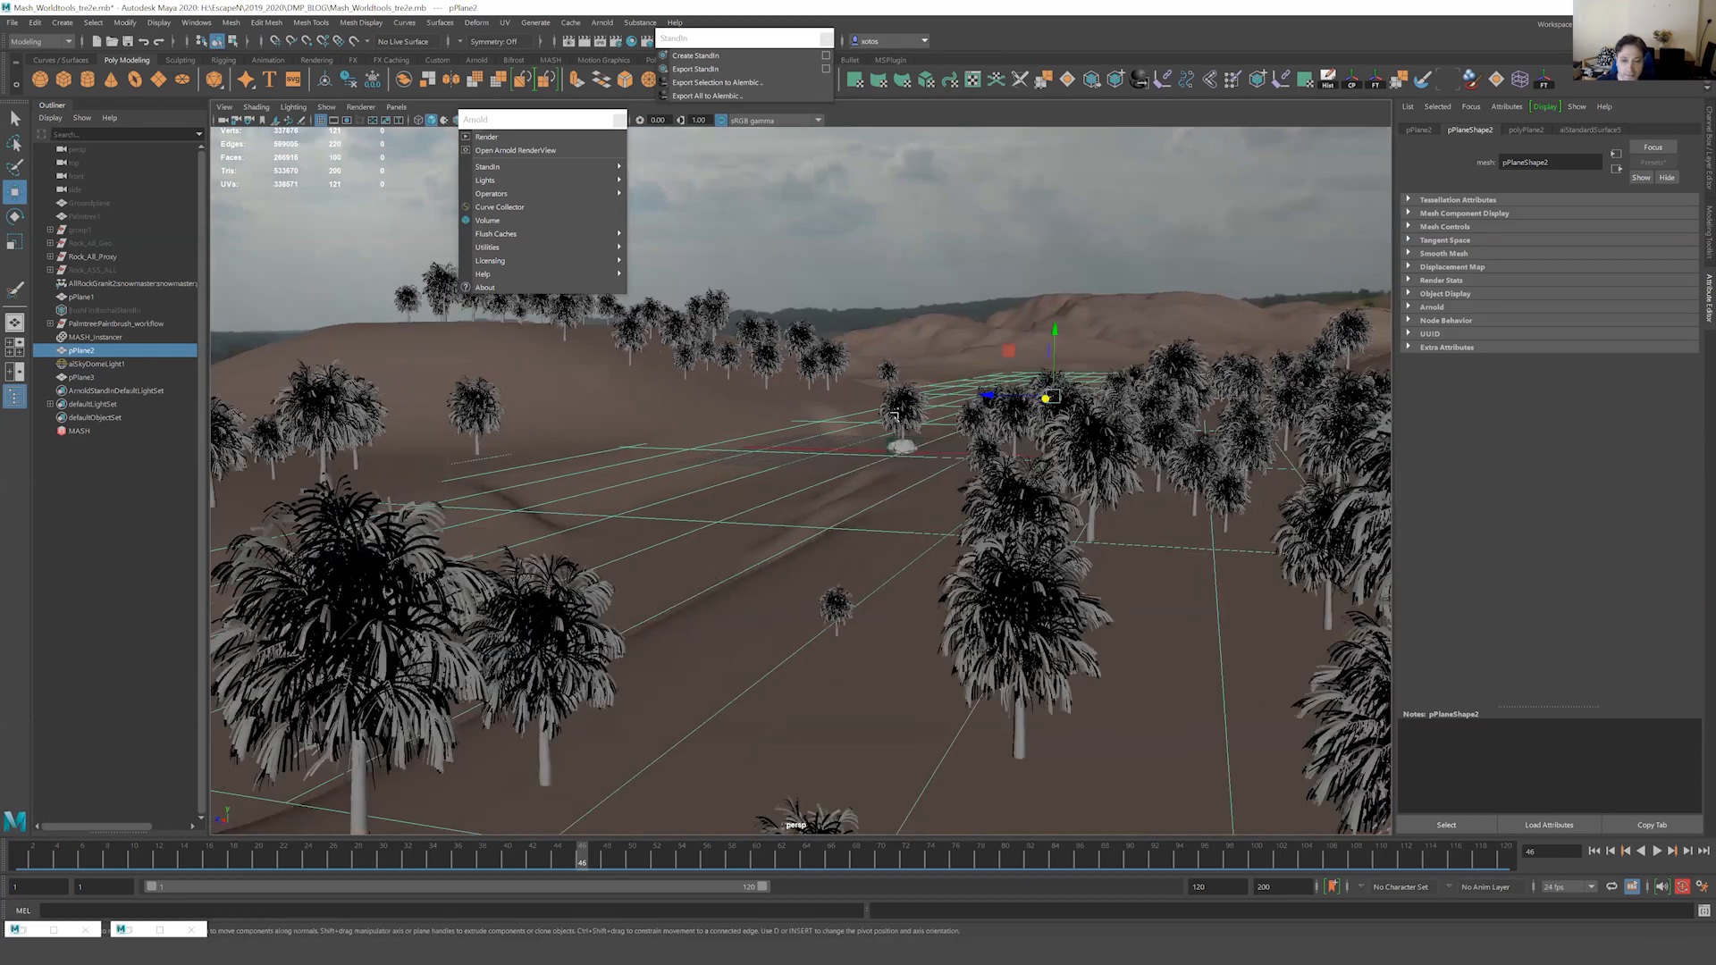
# Duplicate the mountain plane and move the copy across to the opposite side of the river valley.
pyautogui.click(1002, 358)
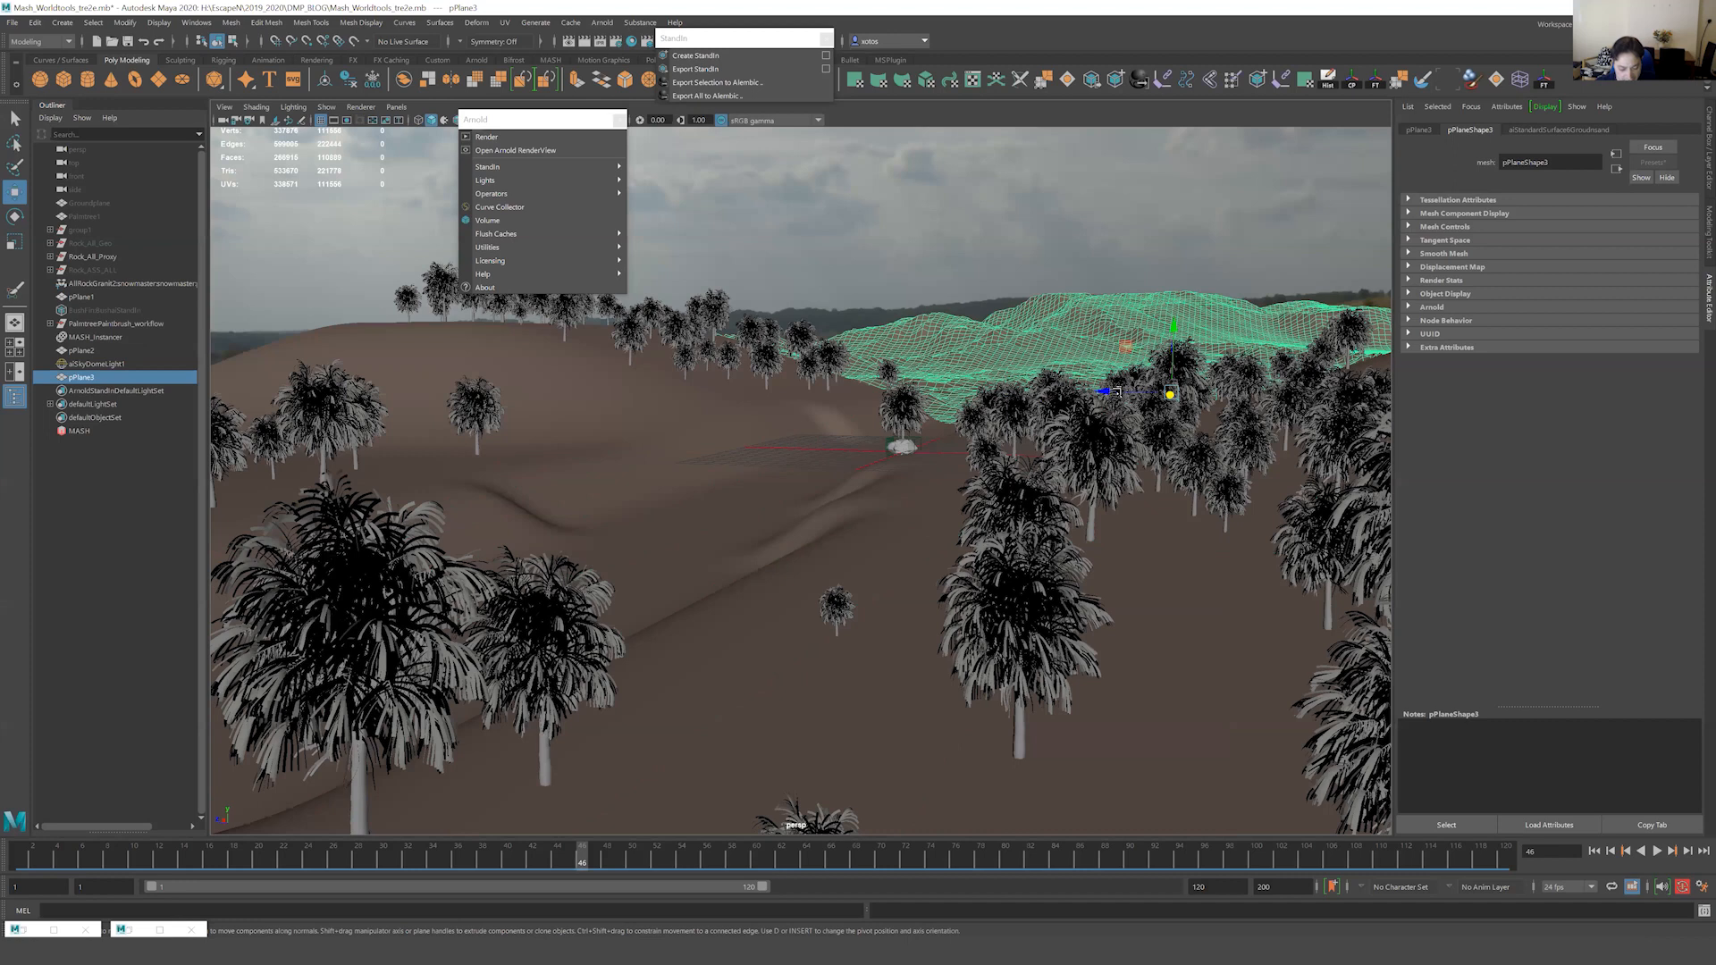
pyautogui.hotkey('ctrl', 'd')
pyautogui.moveTo(1084, 397); pyautogui.dragTo(632, 420)
# Scale the duplicated mountain up uniformly and reposition it so it rises behind the palm-covered hill, then deselect it.
pyautogui.press('e')
pyautogui.press('r')
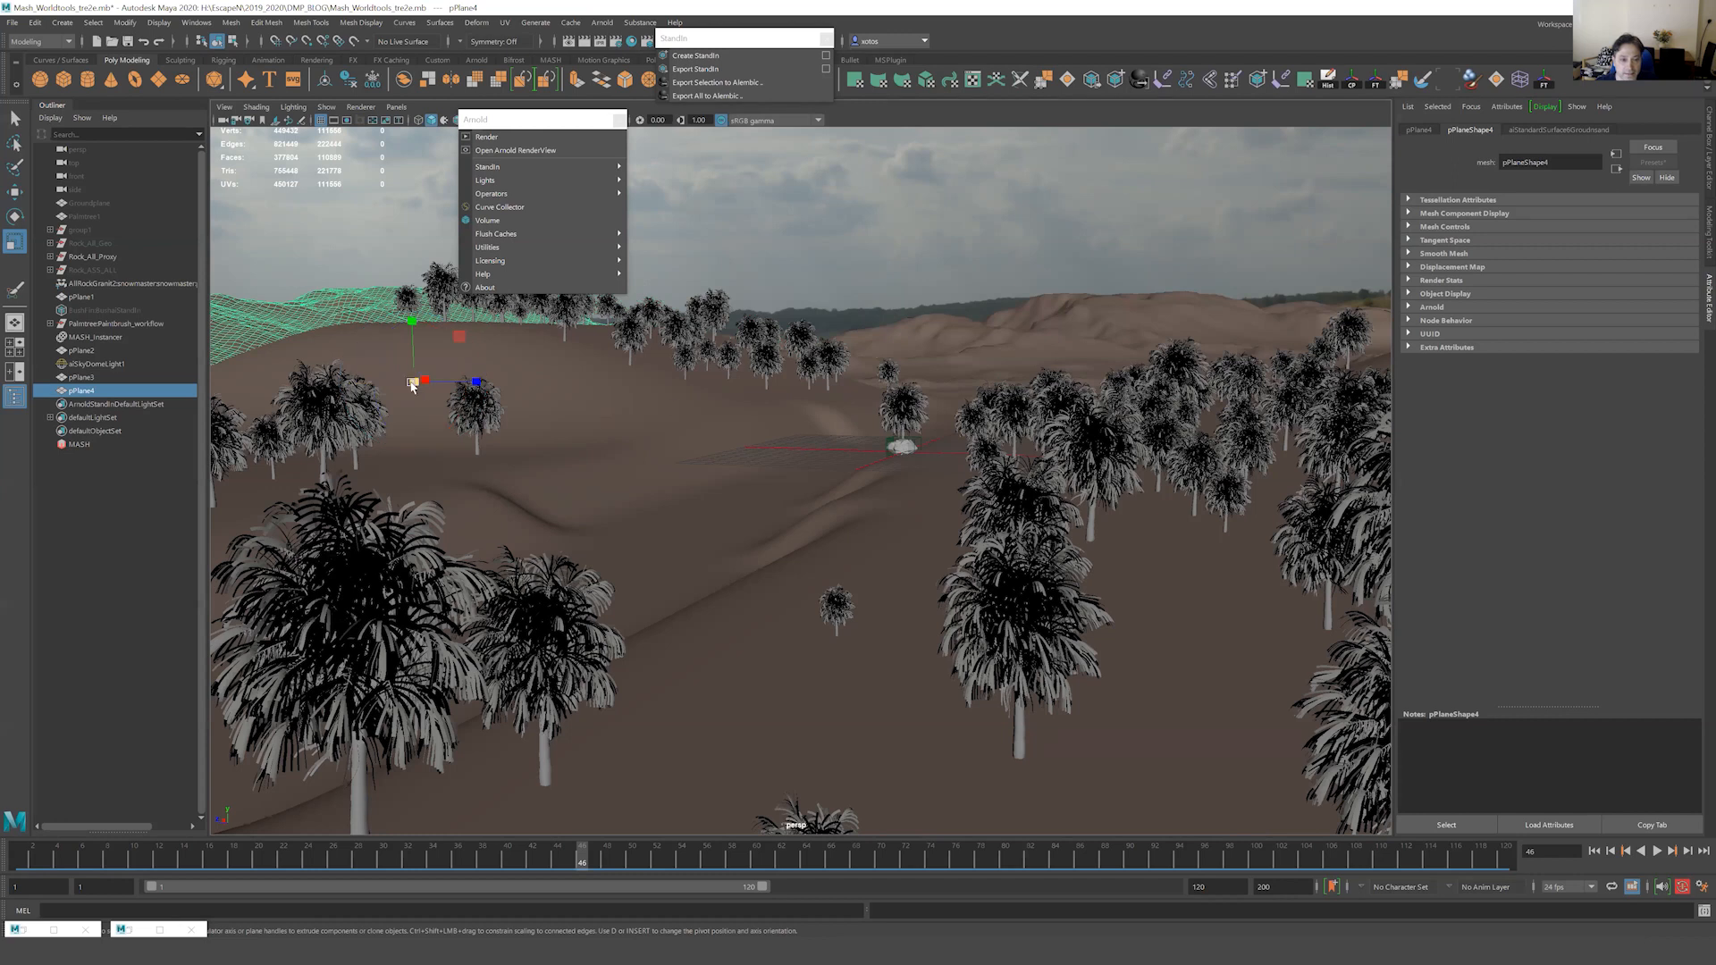
pyautogui.moveTo(411, 384)
pyautogui.mouseDown()
pyautogui.moveTo(364, 383)
pyautogui.moveTo(677, 379)
pyautogui.moveTo(432, 373)
pyautogui.mouseUp()
pyautogui.press('w')
pyautogui.moveTo(487, 308); pyautogui.dragTo(636, 278)
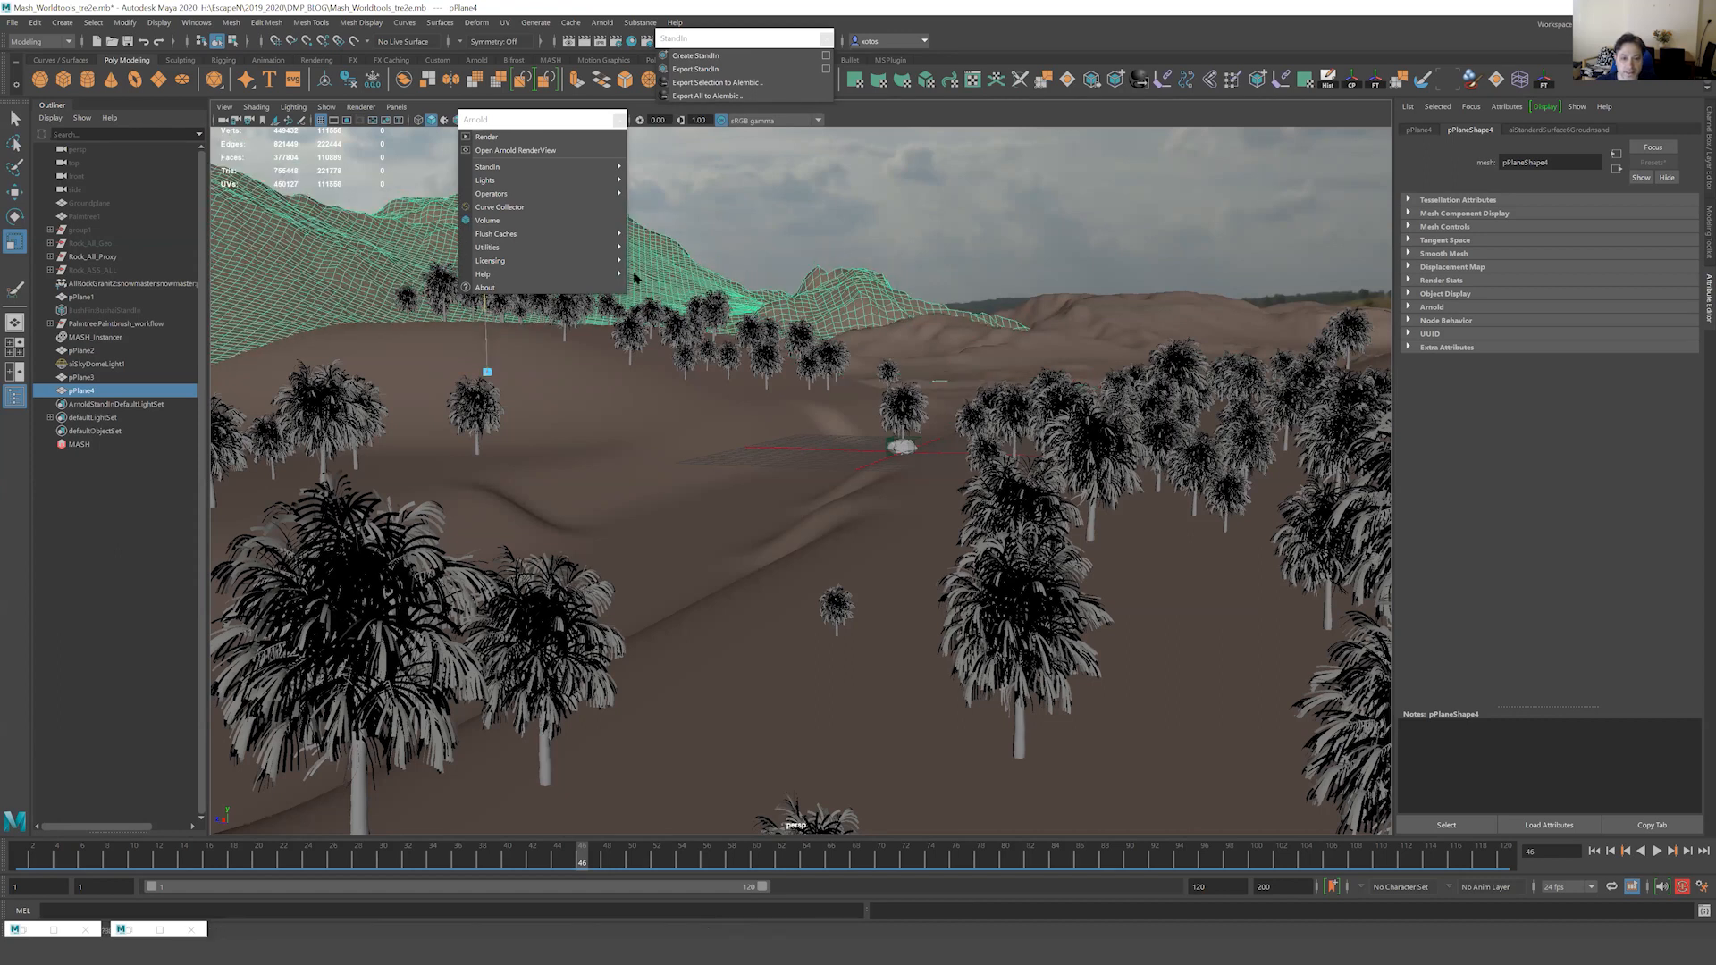
pyautogui.click(1057, 240)
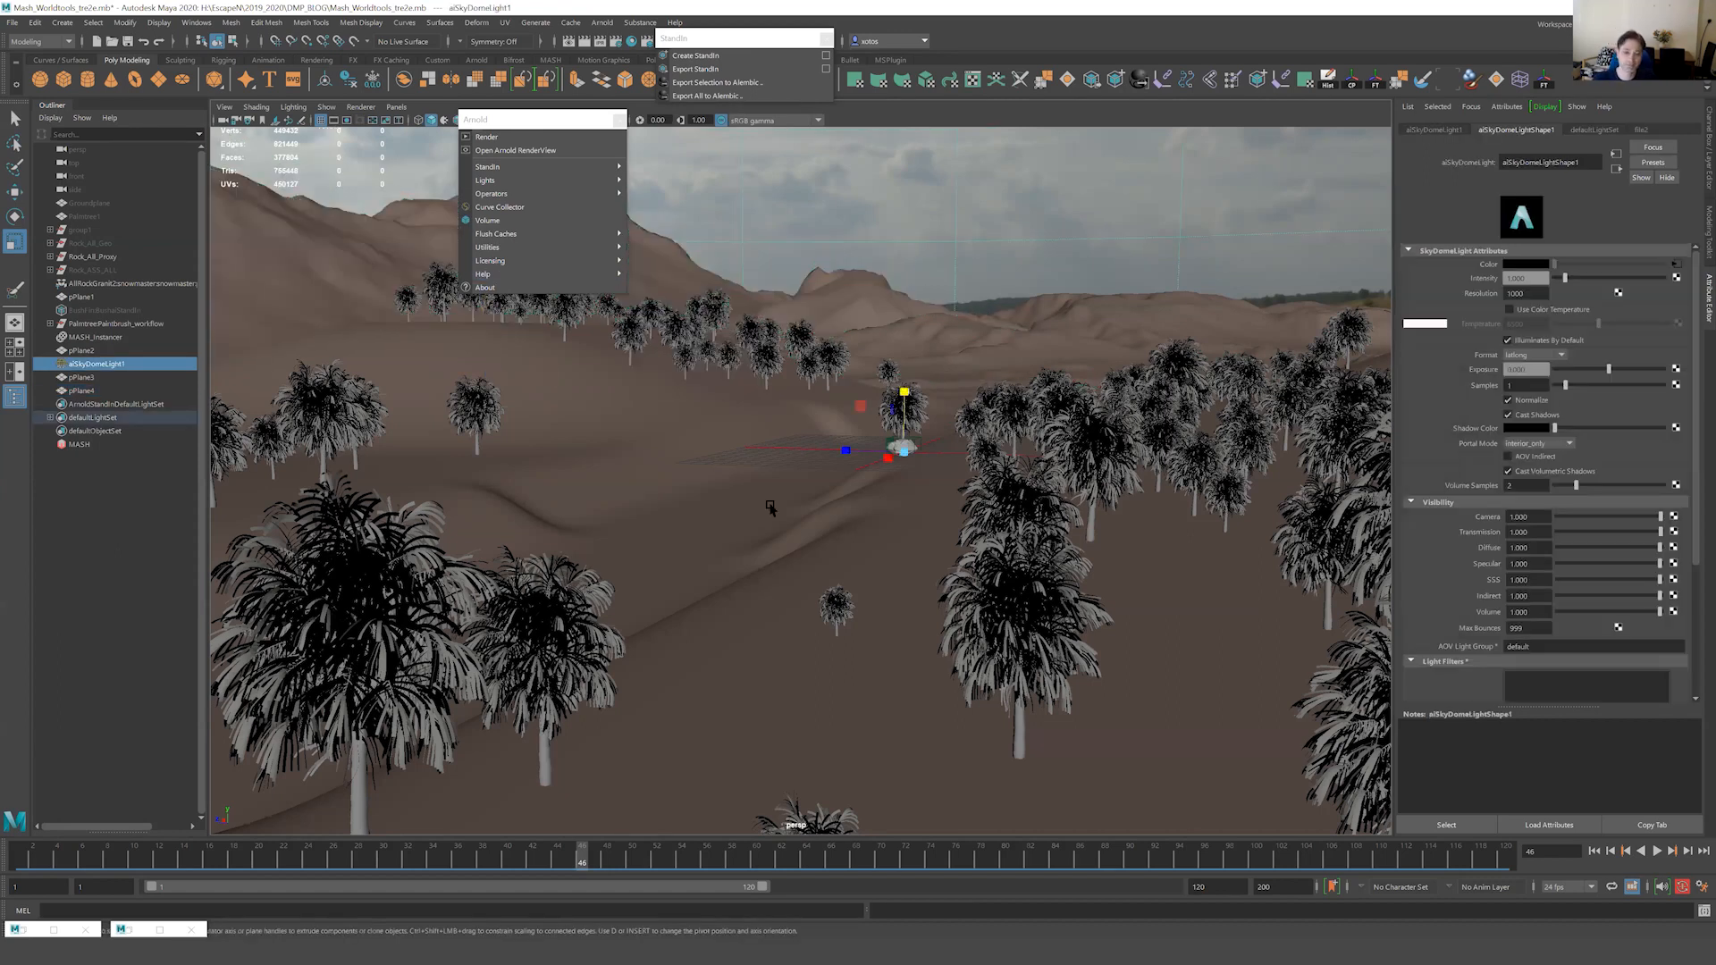
# Move the floating Arnold menu off the mountain view and lower the water plane slightly in the river valley.
pyautogui.click(834, 601)
pyautogui.moveTo(552, 123); pyautogui.dragTo(1255, 596)
pyautogui.press('w')
pyautogui.moveTo(1057, 334); pyautogui.dragTo(1057, 353)
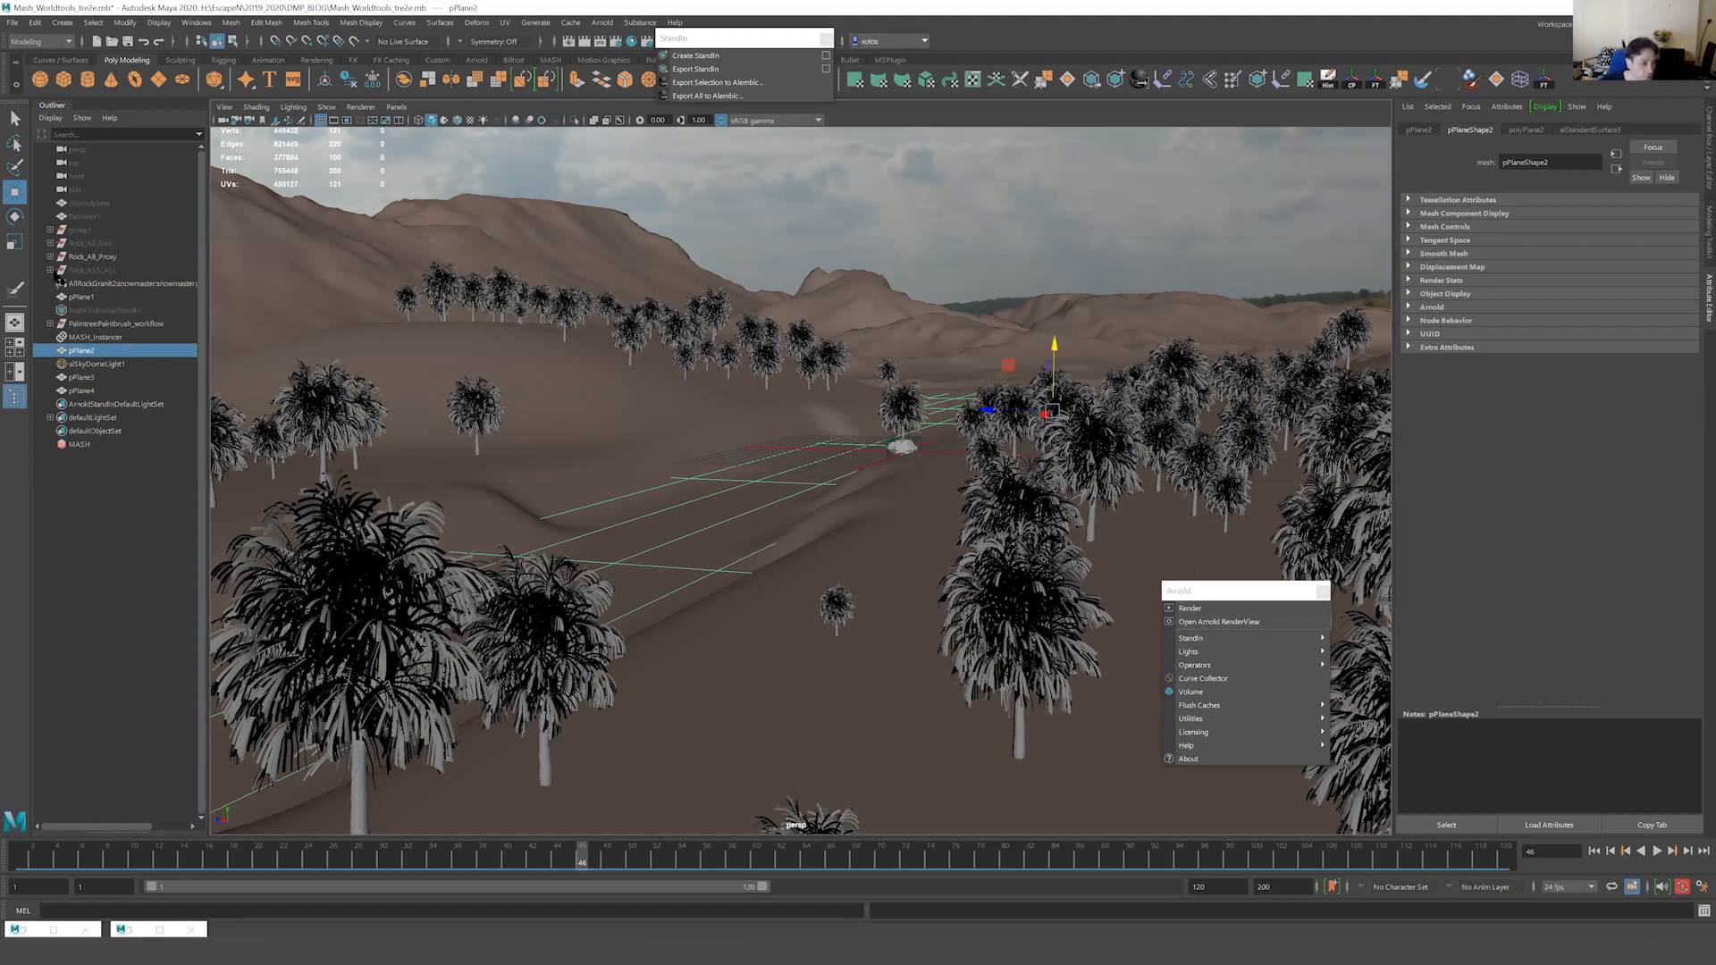
# Unhide the Rock_ASS_ALL group and select all the Arnold rock stand-ins inside it.
pyautogui.click(50, 269)
pyautogui.click(95, 270)
pyautogui.hotkey('shift', 'h')
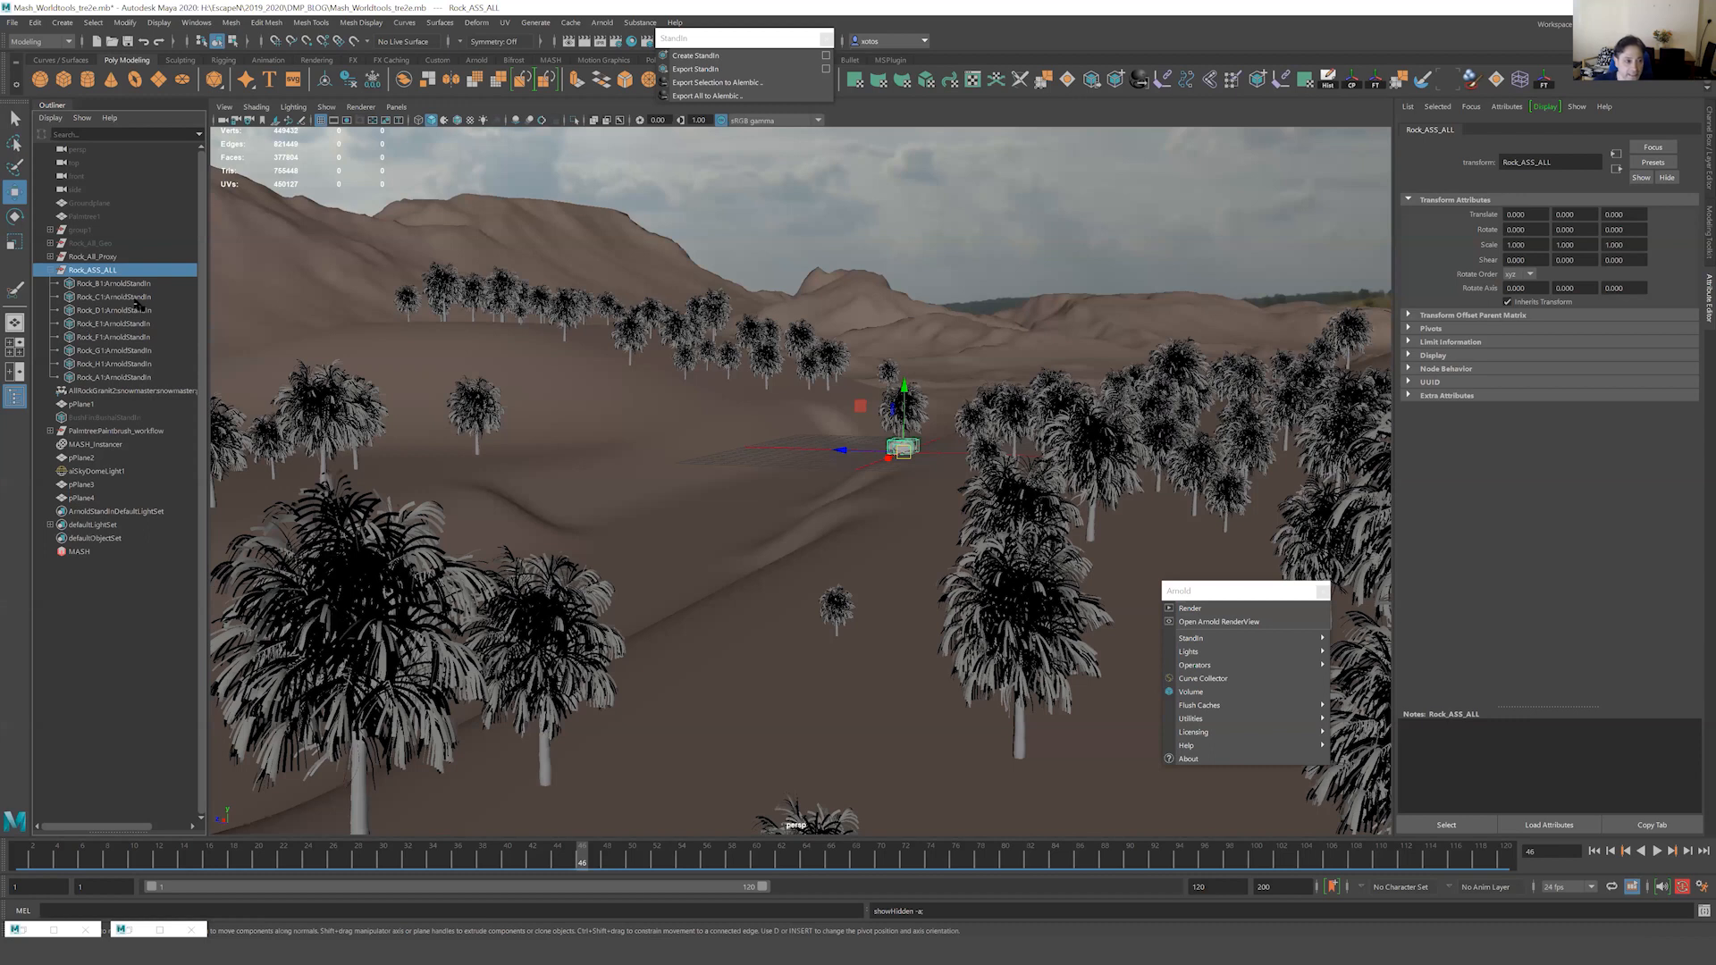
pyautogui.moveTo(134, 288); pyautogui.dragTo(150, 377)
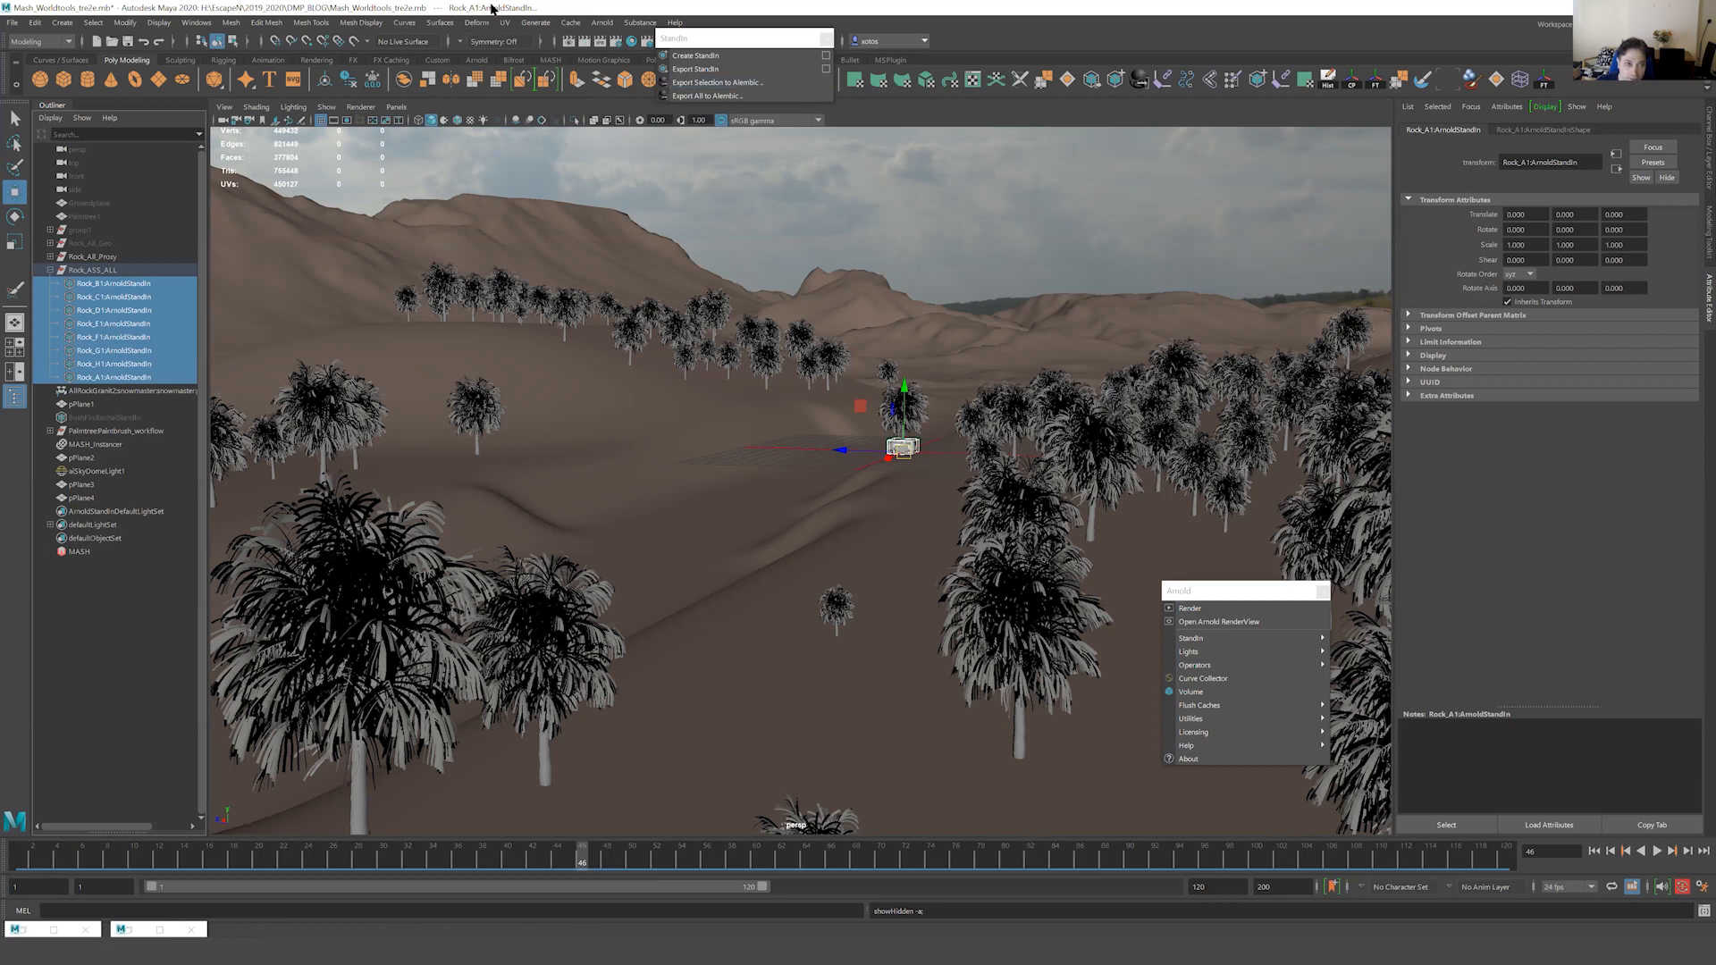
# Restore the Maya window from full screen, enlarge and reposition it on the desktop, and show the MASH tools.
pyautogui.doubleClick(491, 5)
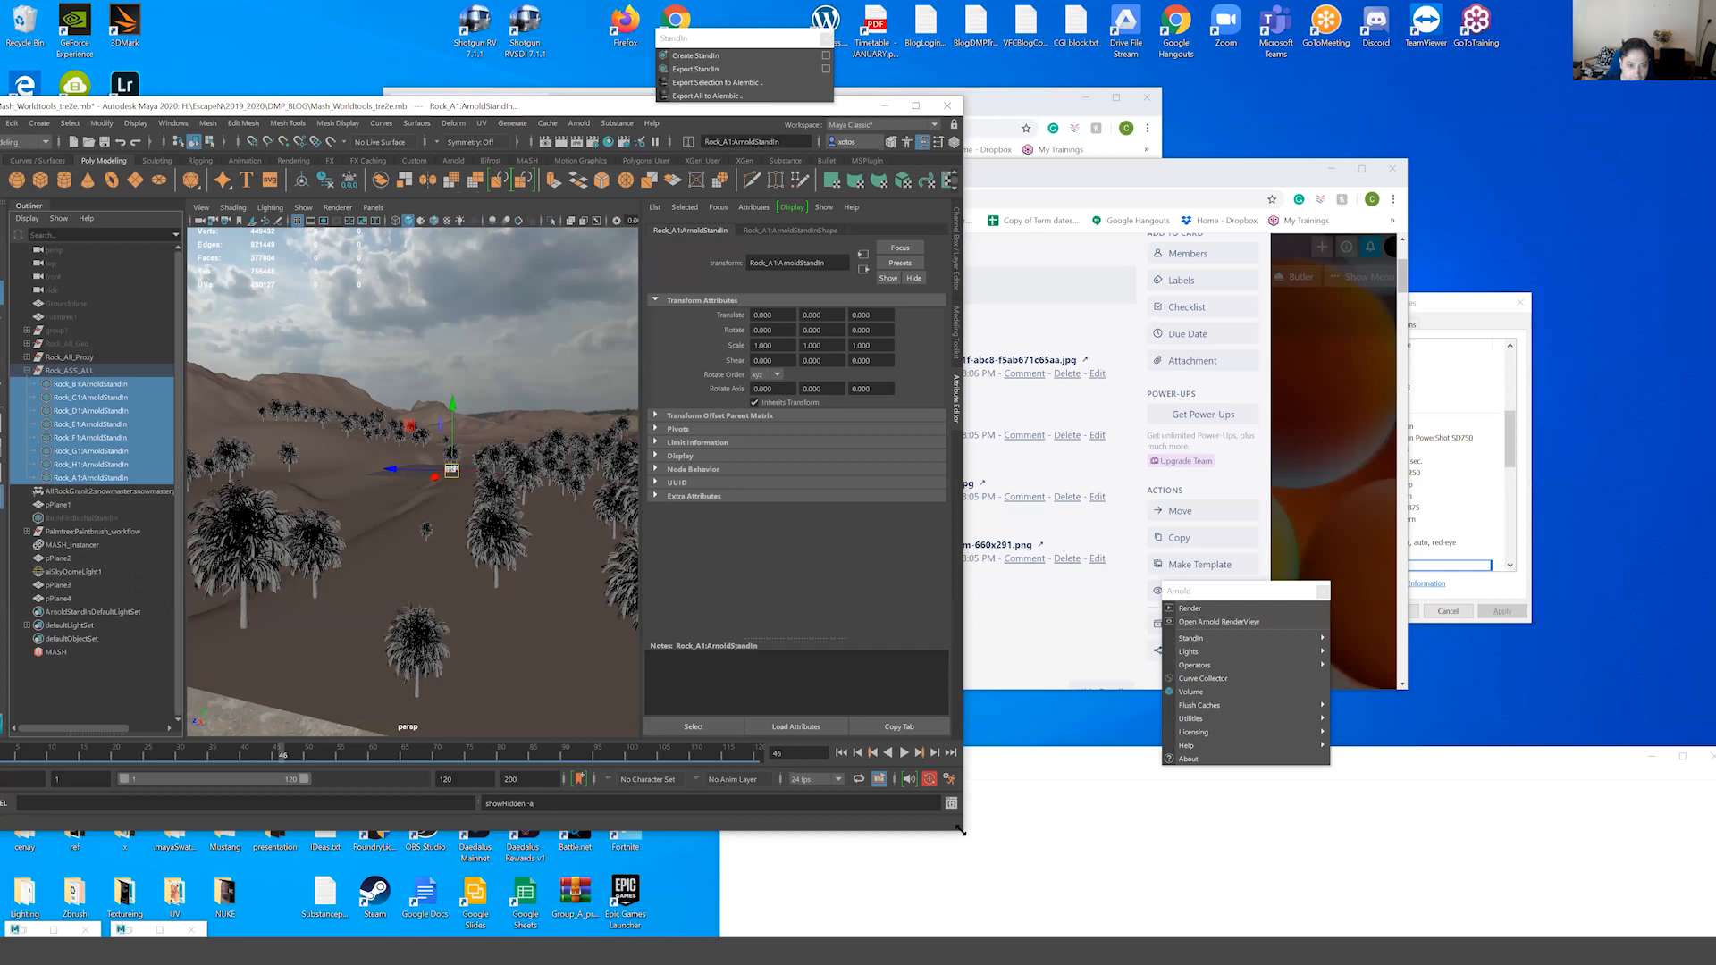
pyautogui.moveTo(960, 829); pyautogui.dragTo(1244, 925)
pyautogui.click(527, 161)
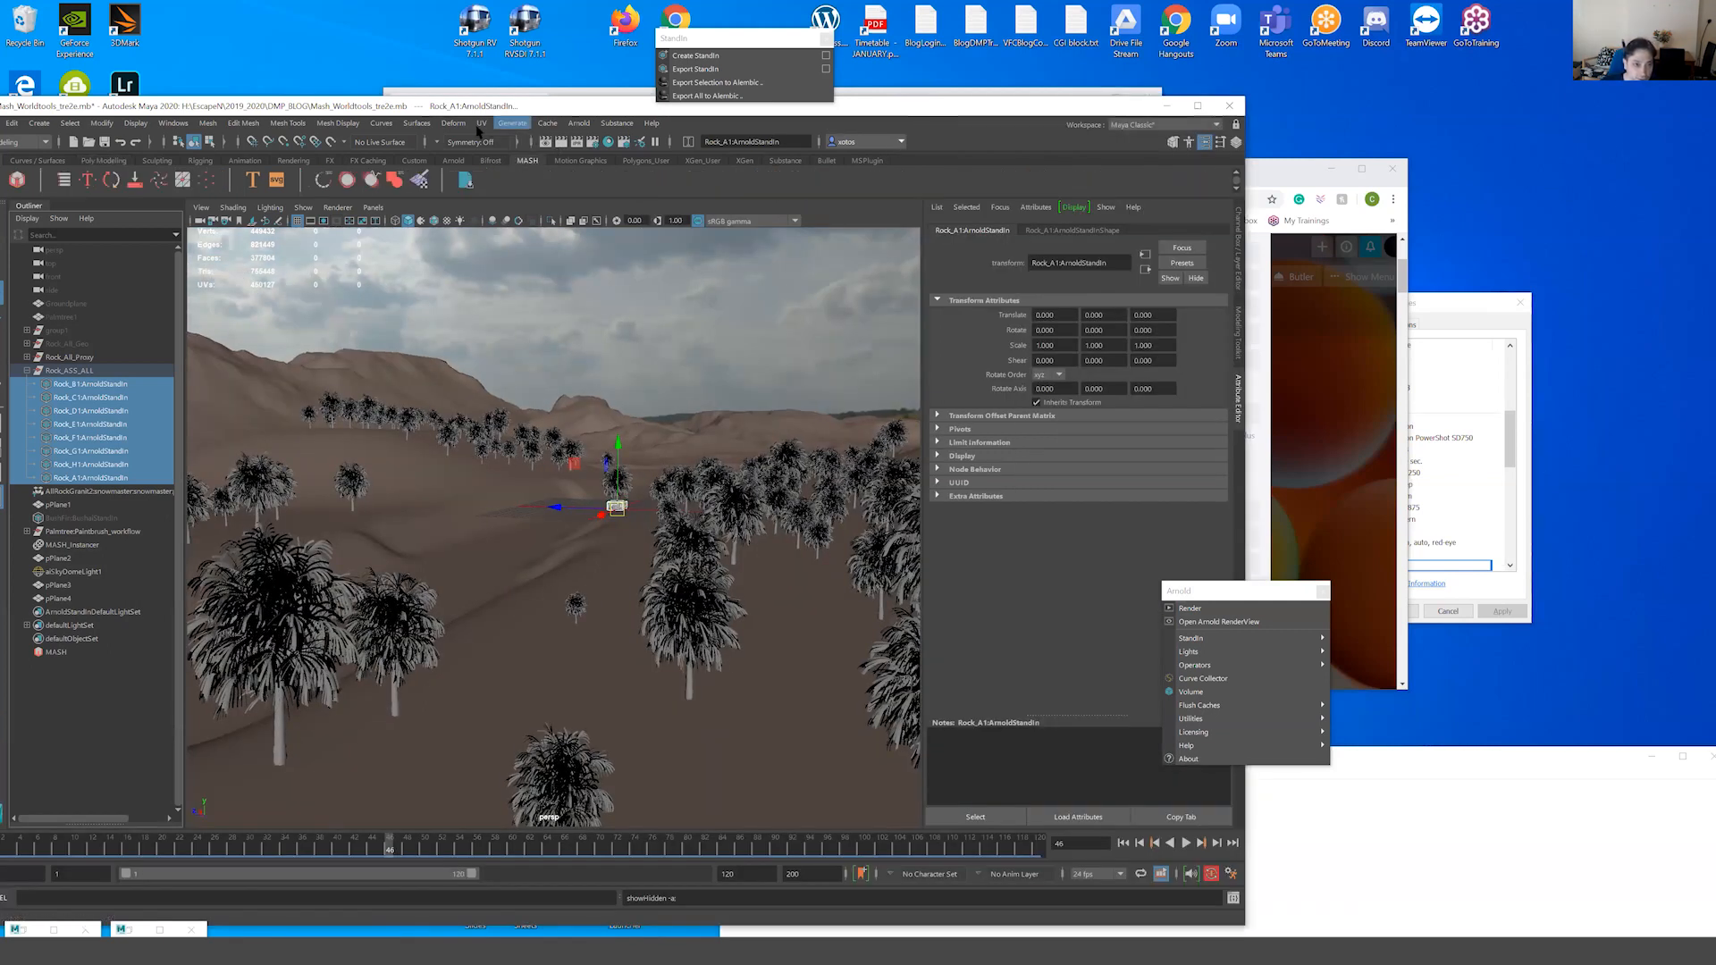
pyautogui.moveTo(498, 114); pyautogui.dragTo(579, 143)
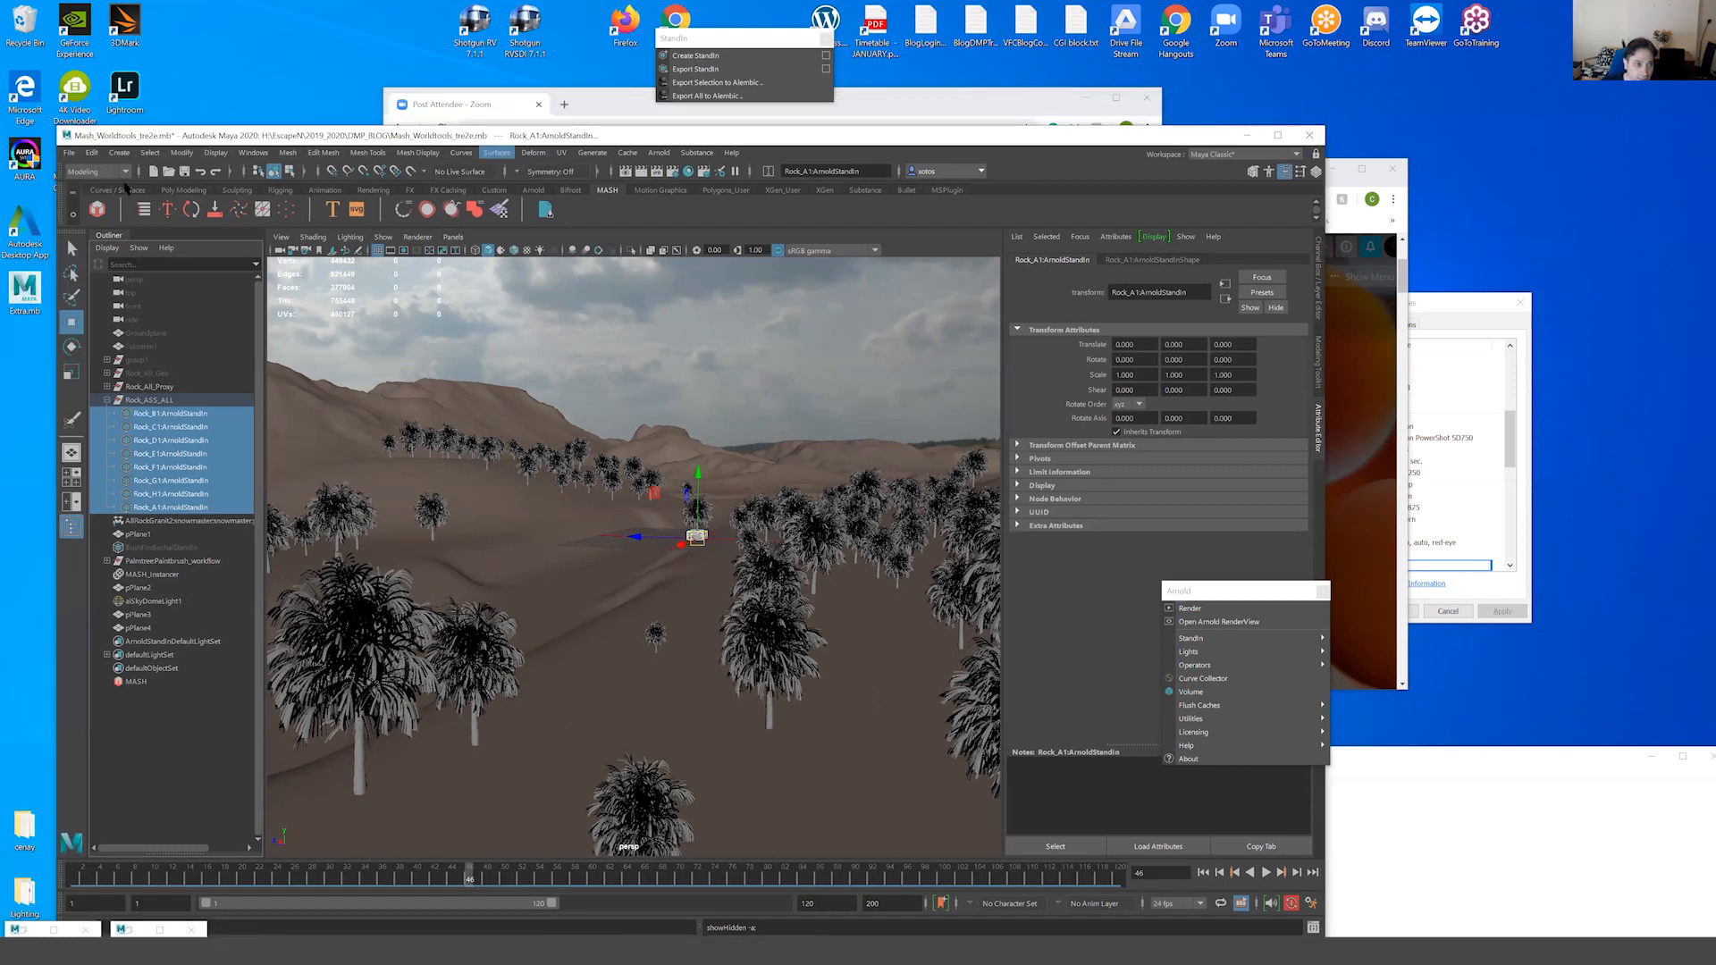
# Switch to the Animation menu set and create a new MASH network from the selected rock stand-ins in the MASH Editor.
pyautogui.click(112, 172)
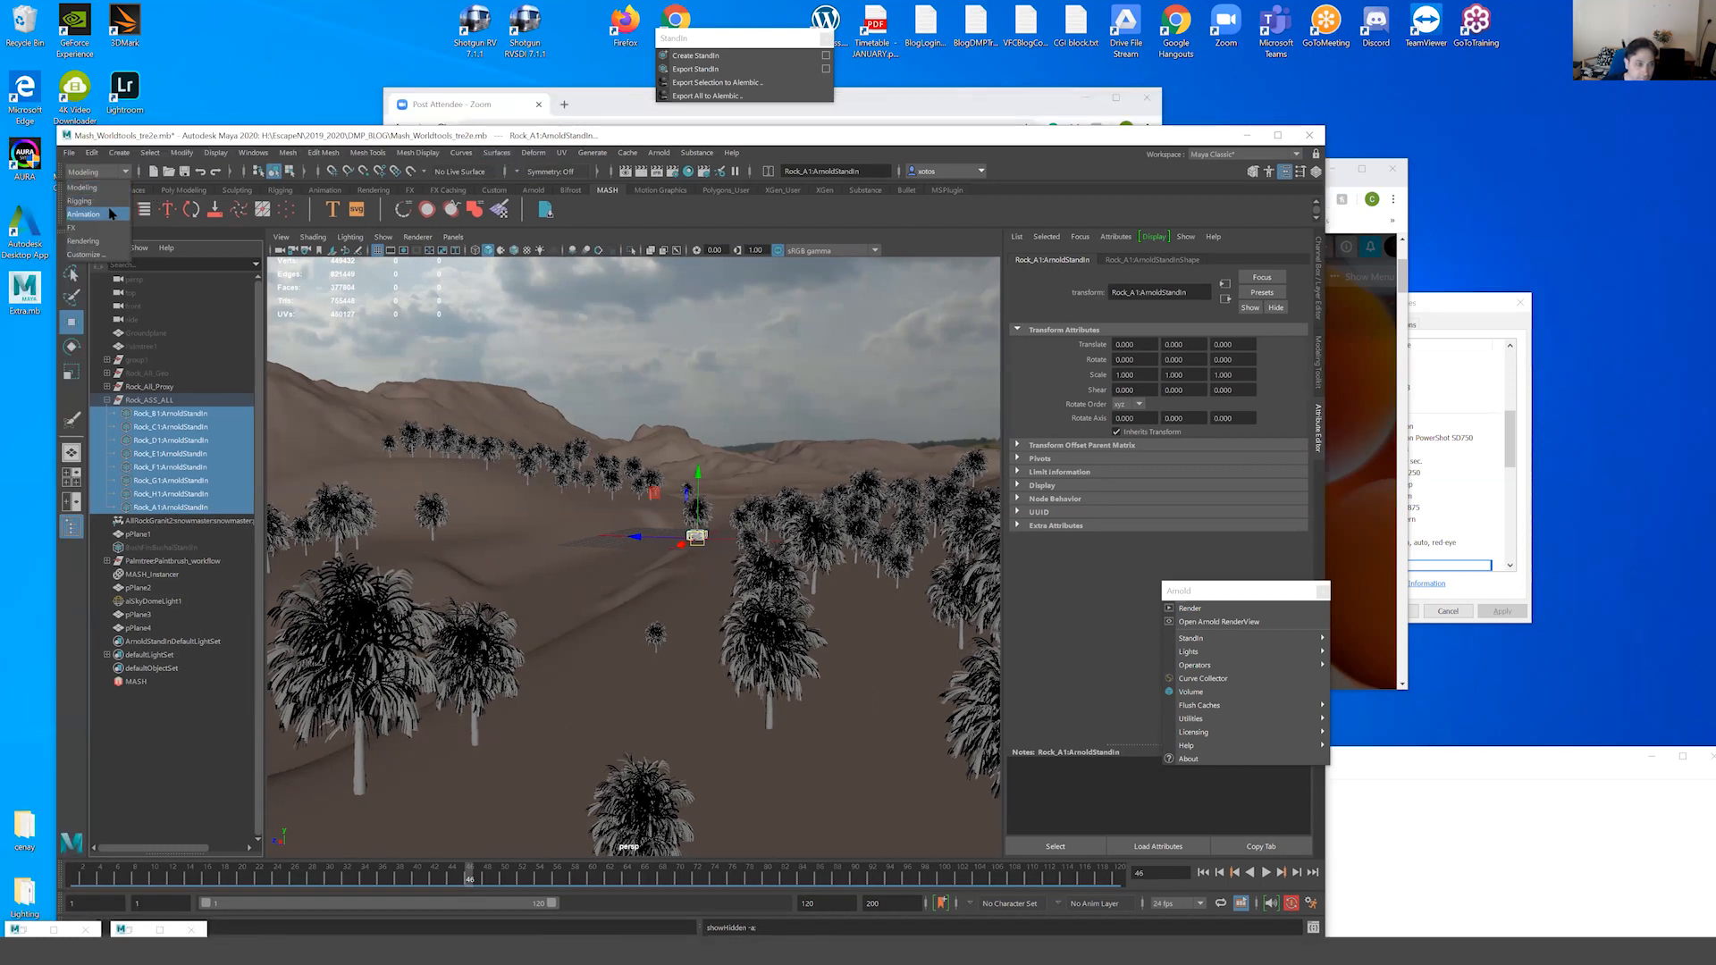
pyautogui.click(112, 212)
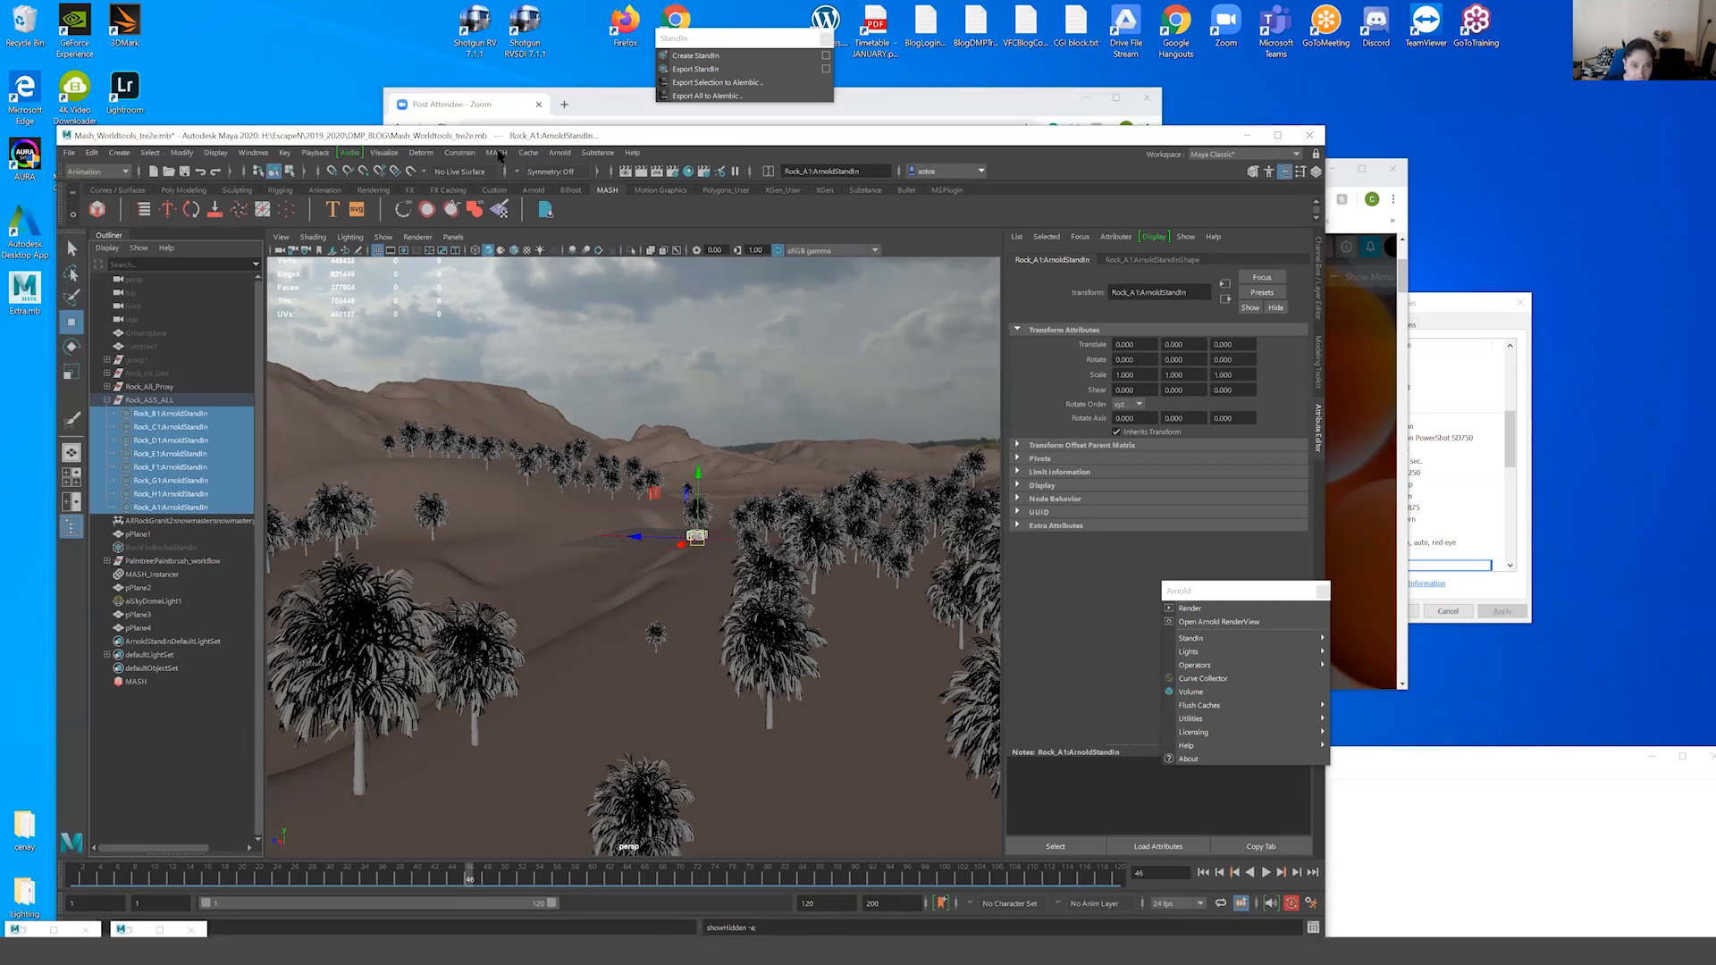
pyautogui.click(499, 155)
pyautogui.click(571, 184)
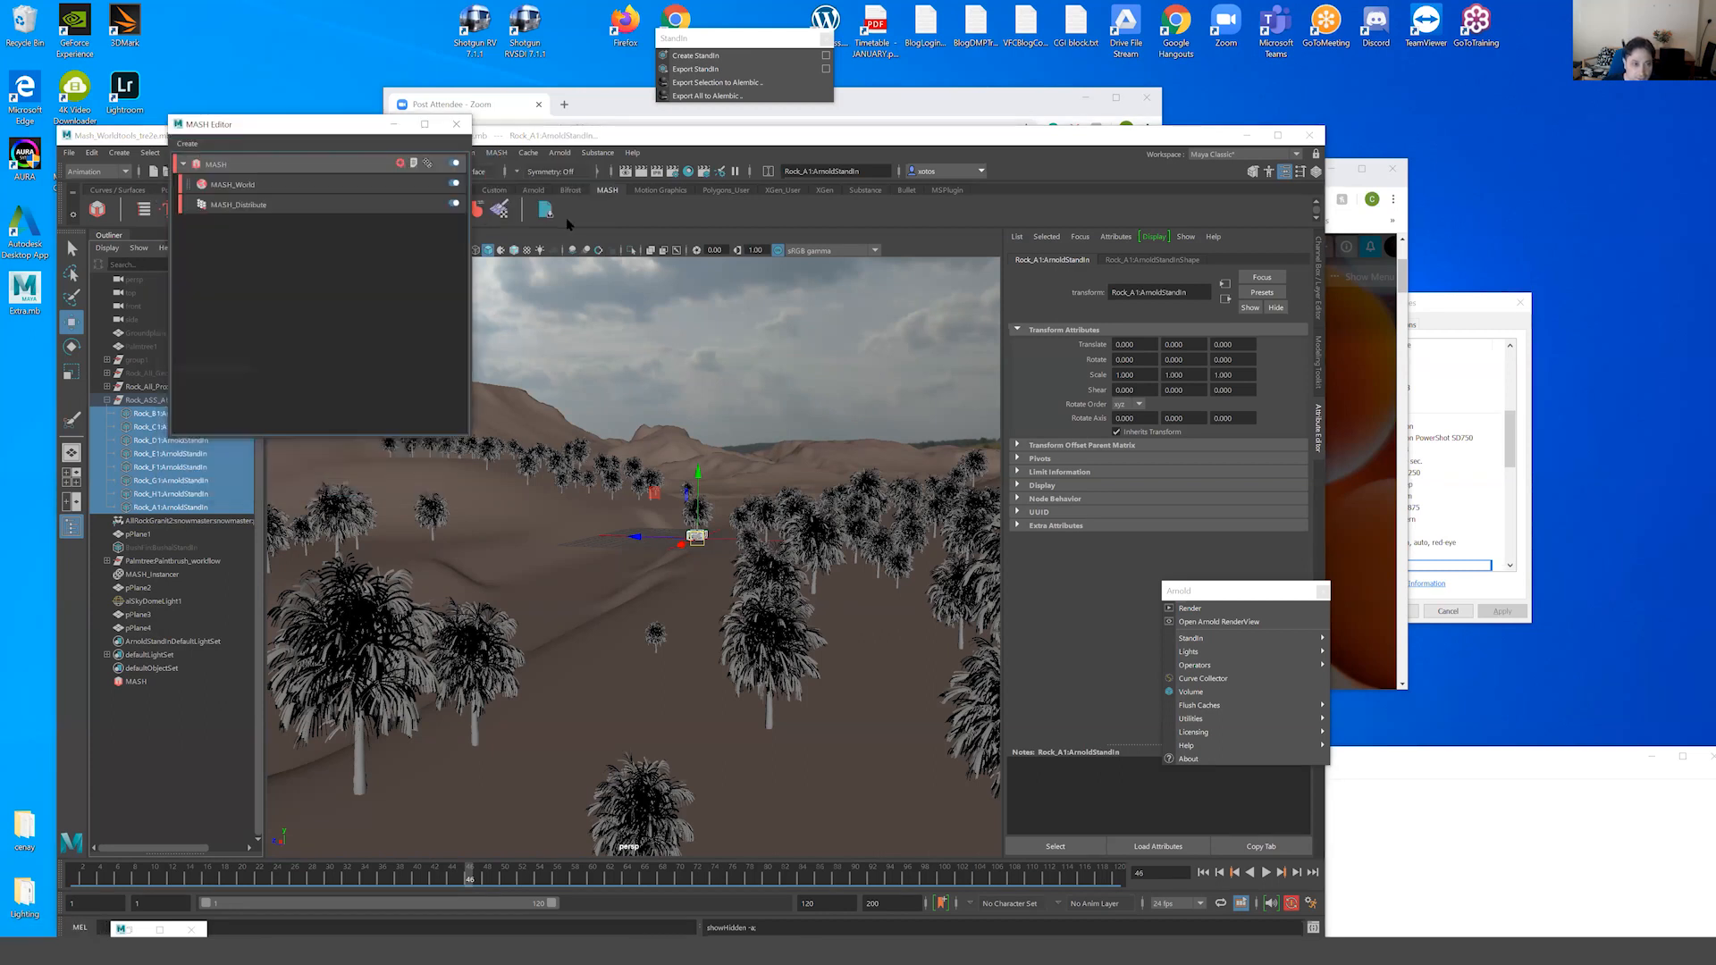
pyautogui.click(185, 144)
pyautogui.click(200, 157)
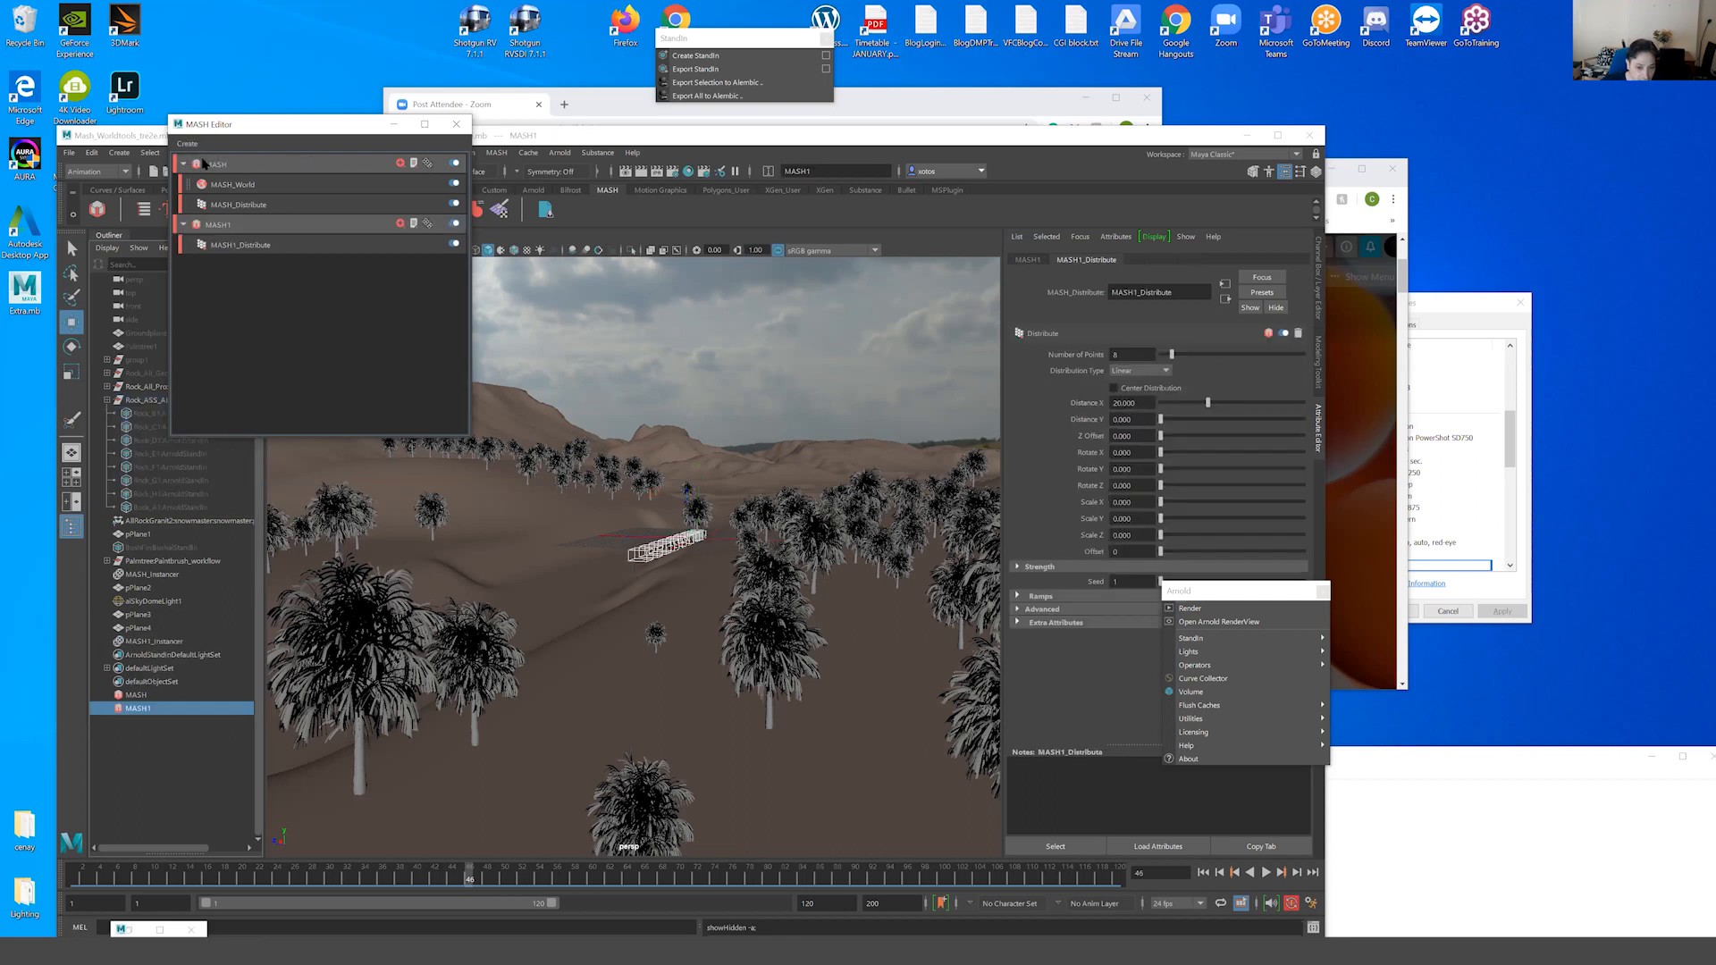
# Add an ID node to the rock MASH network and set its ID type to Random.
pyautogui.keyDown('alt'); pyautogui.moveTo(699, 558); pyautogui.dragTo(318, 551); pyautogui.keyUp('alt')
pyautogui.scroll(5, 816, 549)
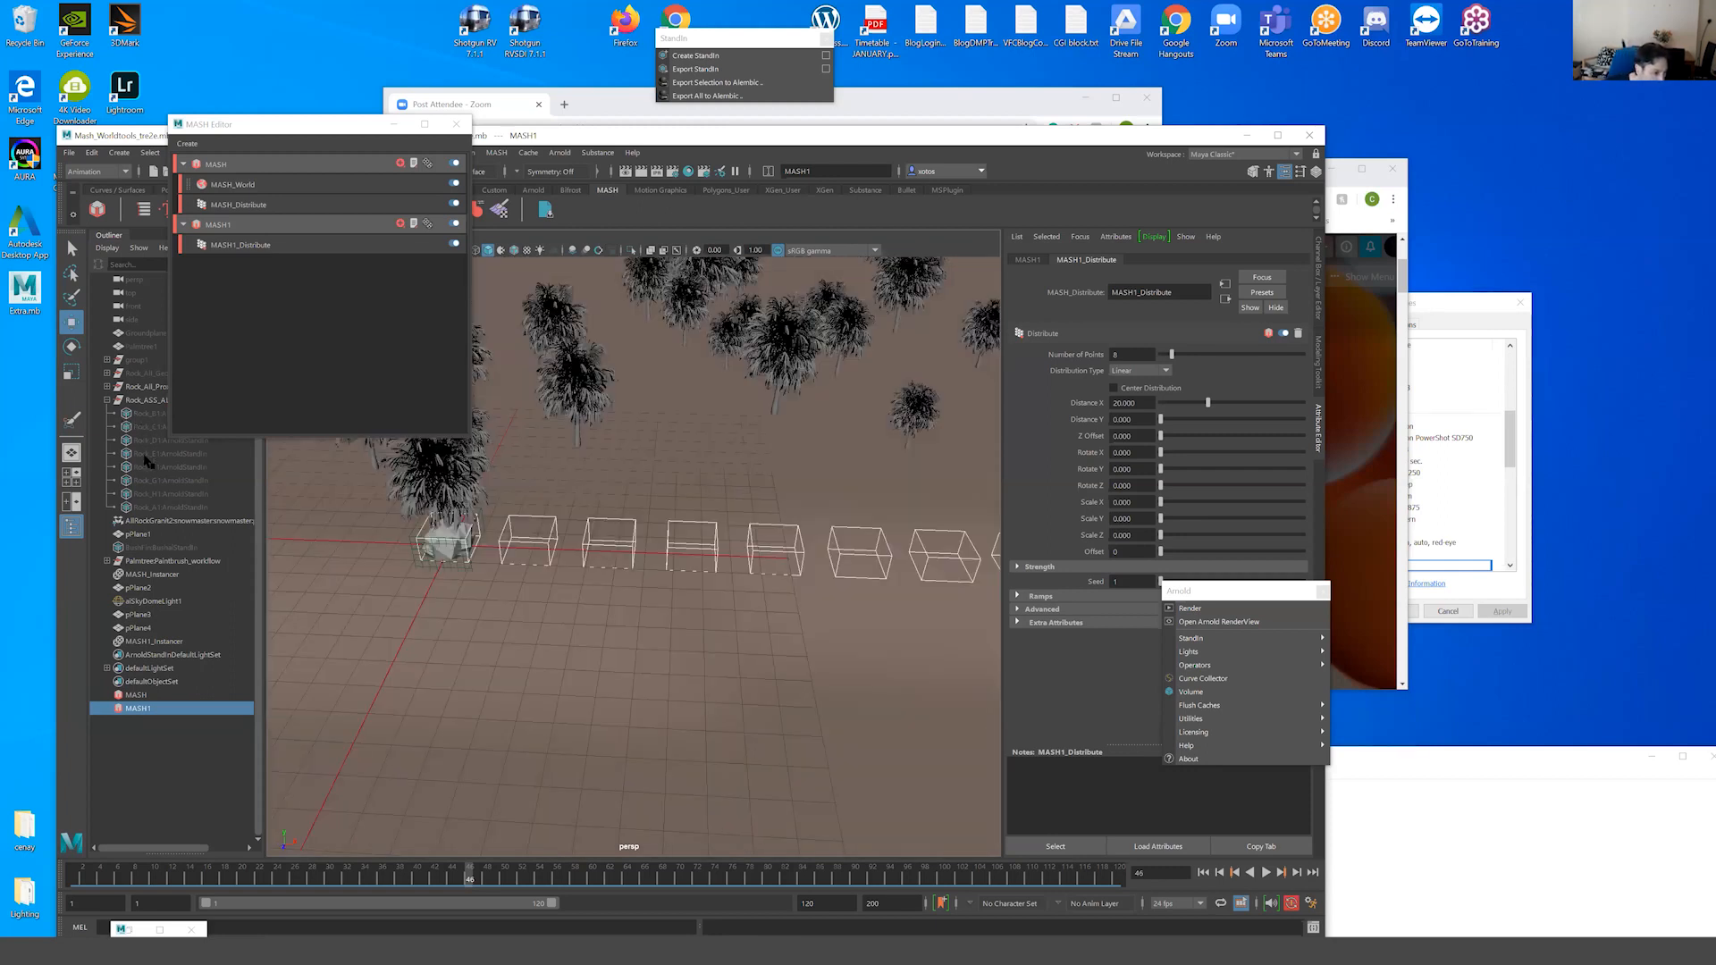
pyautogui.keyDown('alt'); pyautogui.moveTo(586, 579); pyautogui.dragTo(771, 568); pyautogui.keyUp('alt')
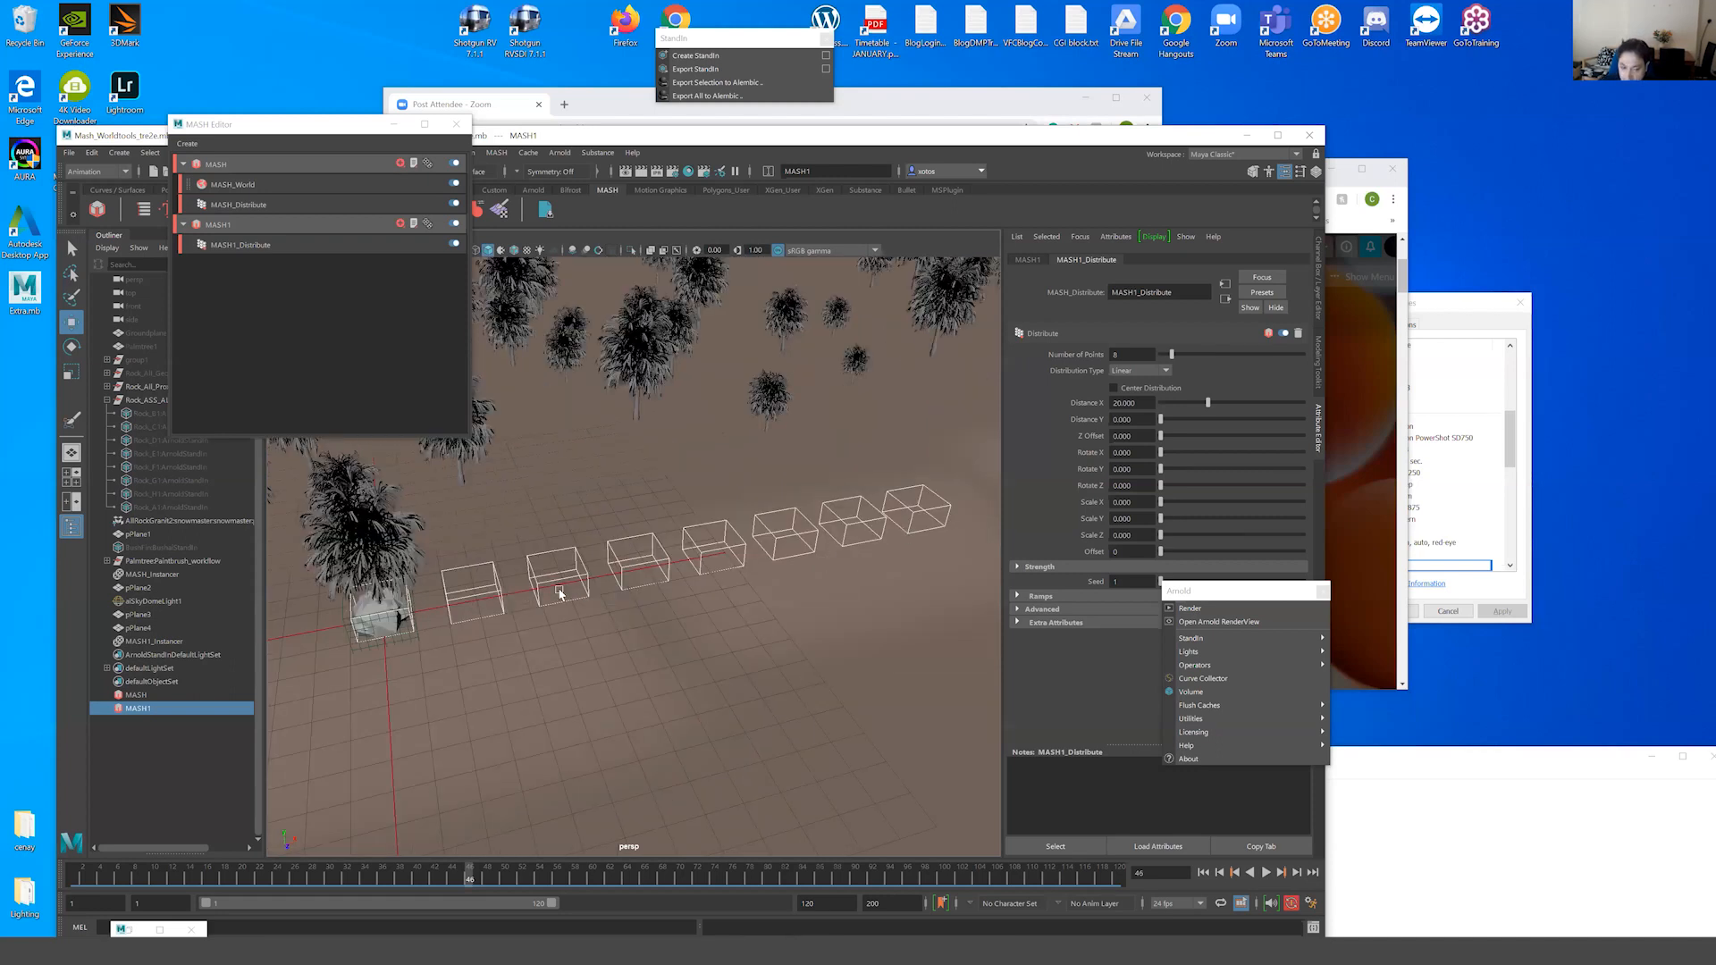
pyautogui.keyDown('alt'); pyautogui.moveTo(567, 586); pyautogui.dragTo(597, 585); pyautogui.keyUp('alt')
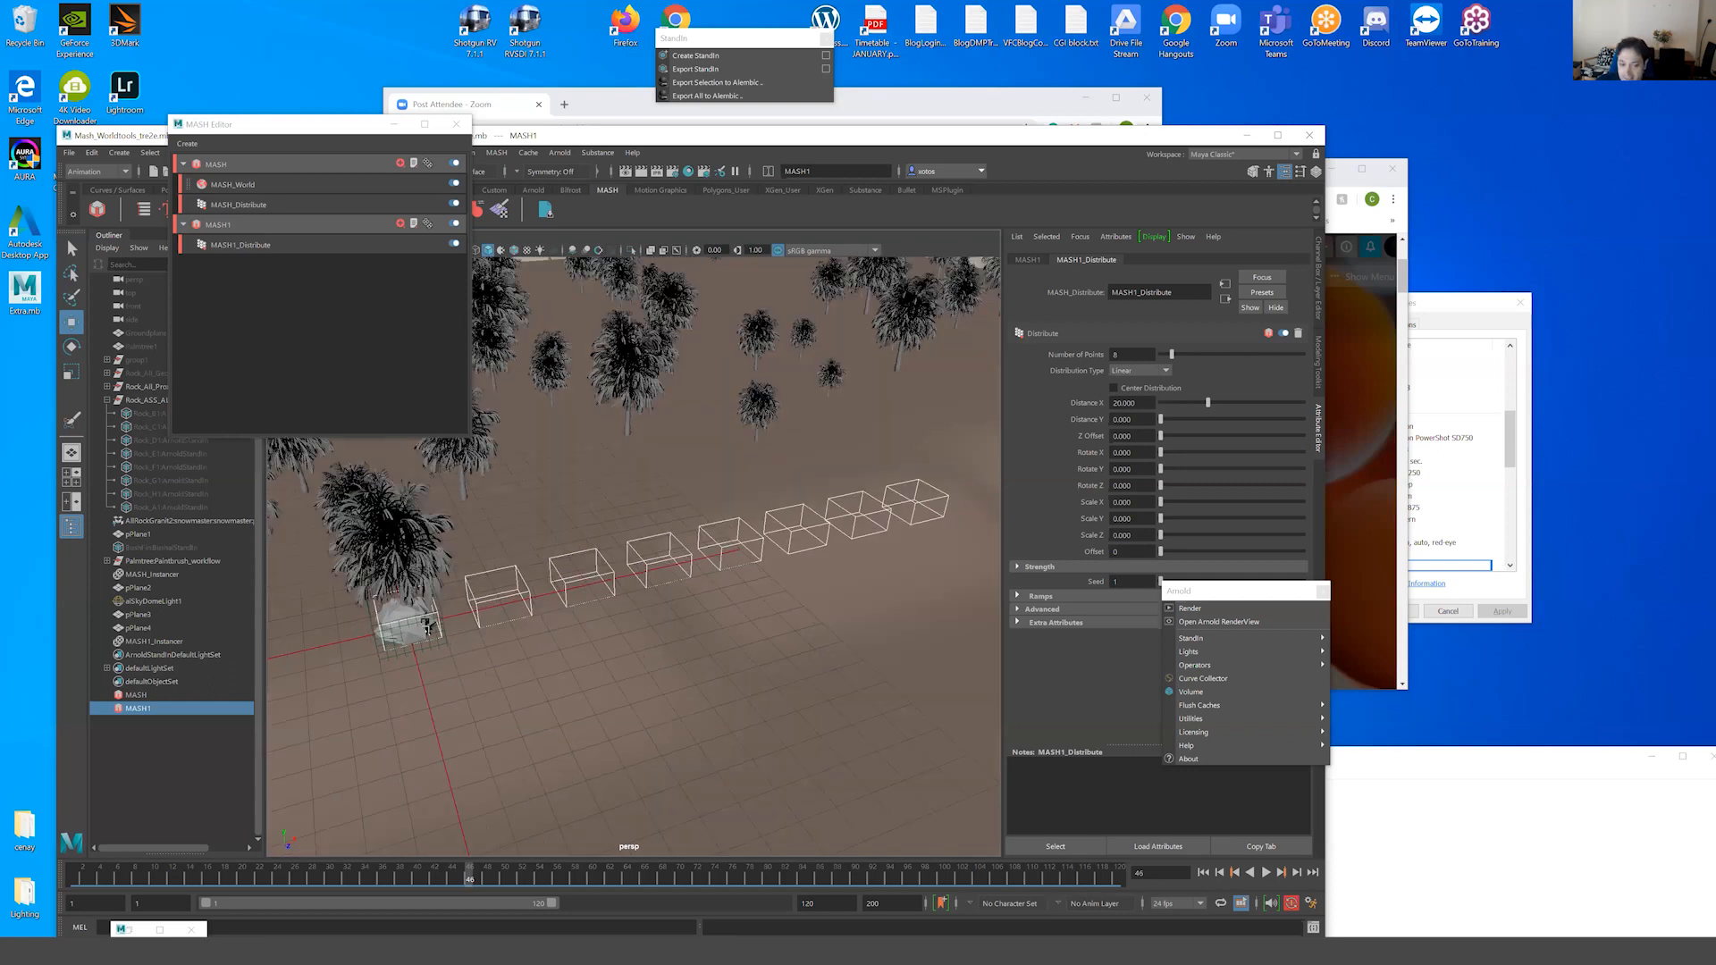
pyautogui.keyDown('alt'); pyautogui.moveTo(450, 618); pyautogui.dragTo(517, 566); pyautogui.keyUp('alt')
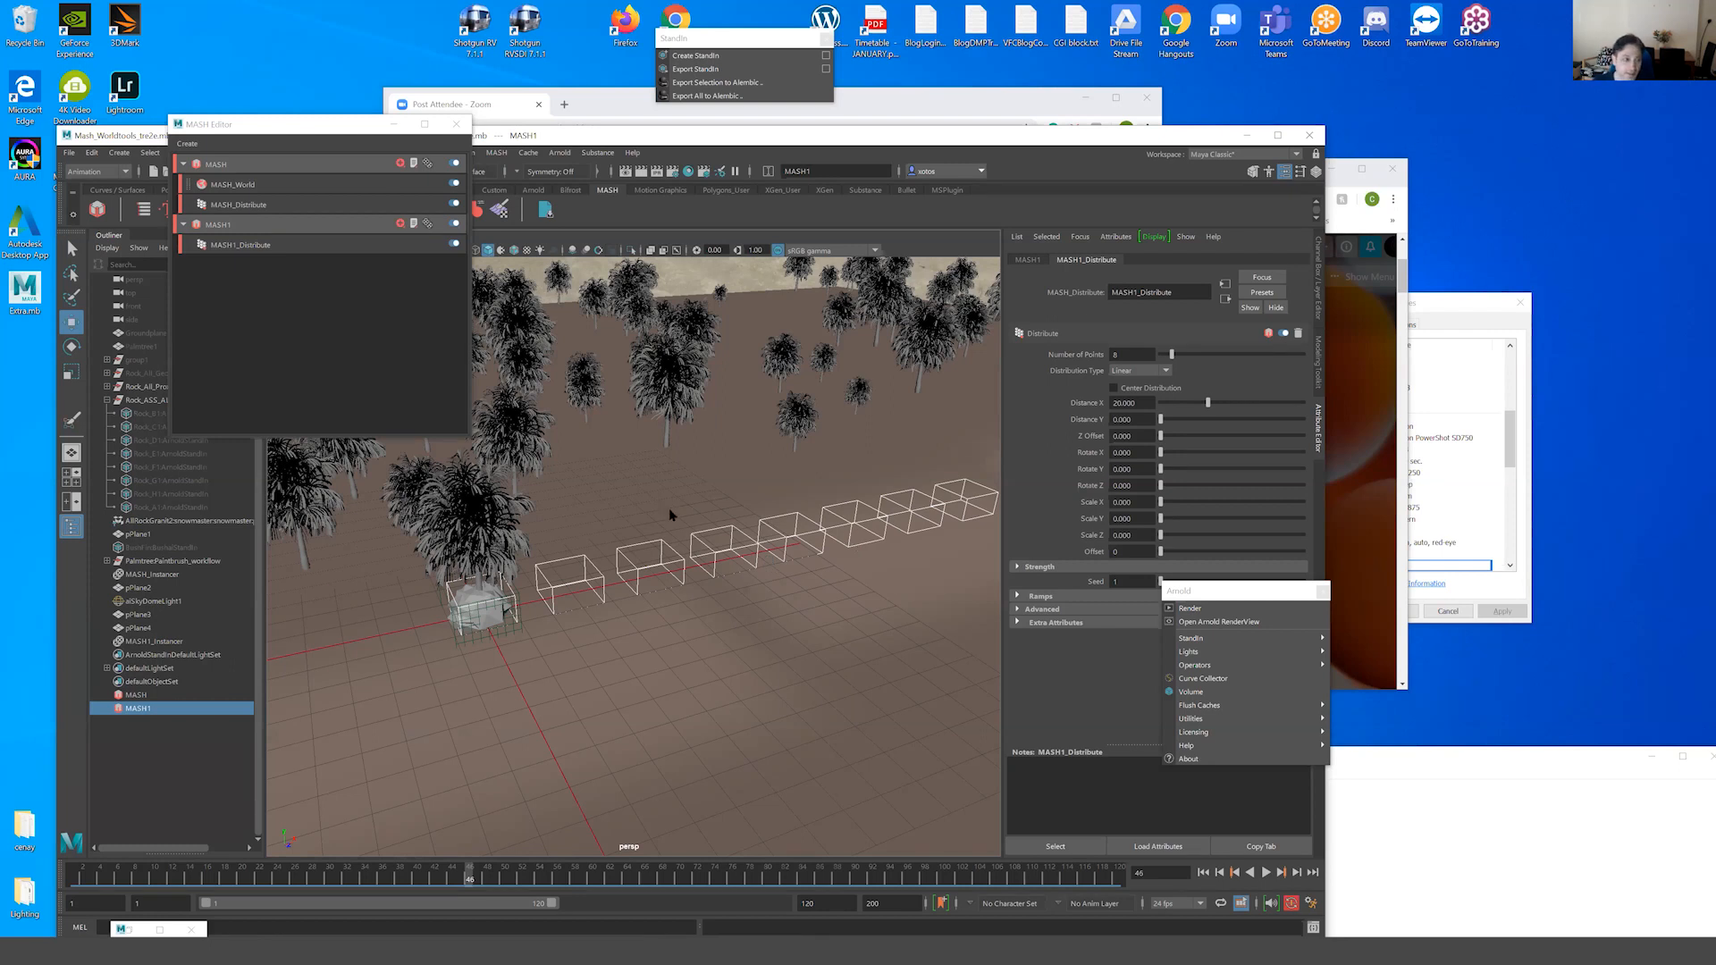
pyautogui.click(407, 225)
pyautogui.click(429, 339)
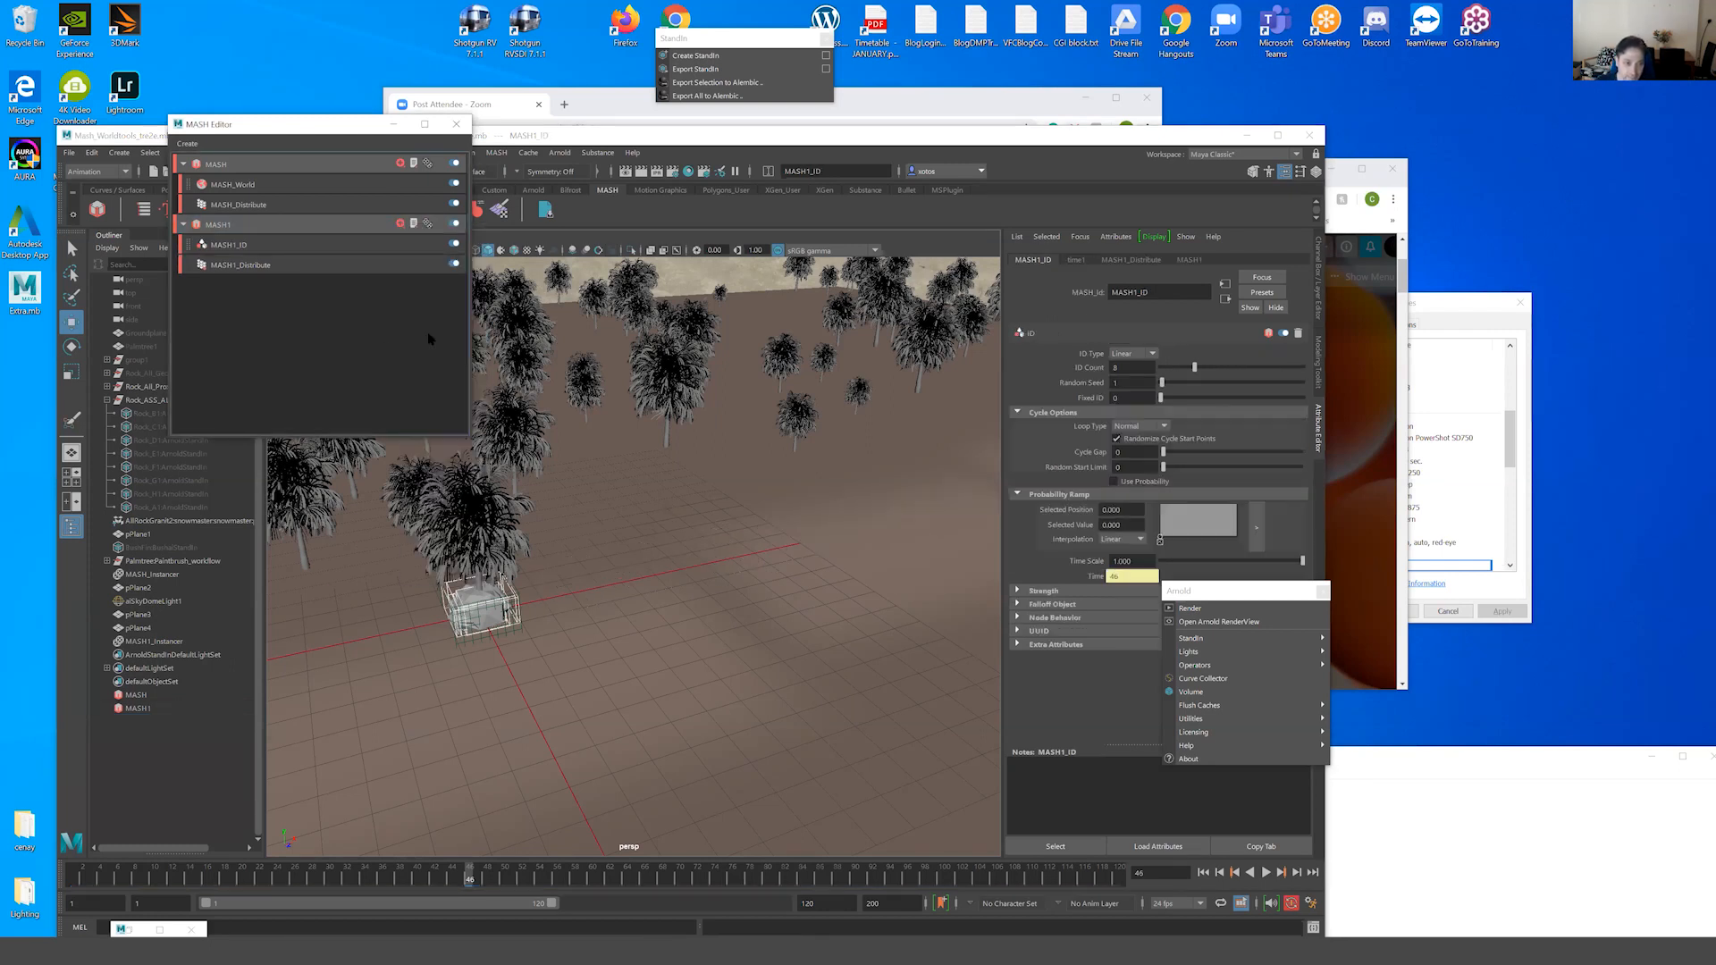
pyautogui.click(1142, 355)
pyautogui.click(1133, 375)
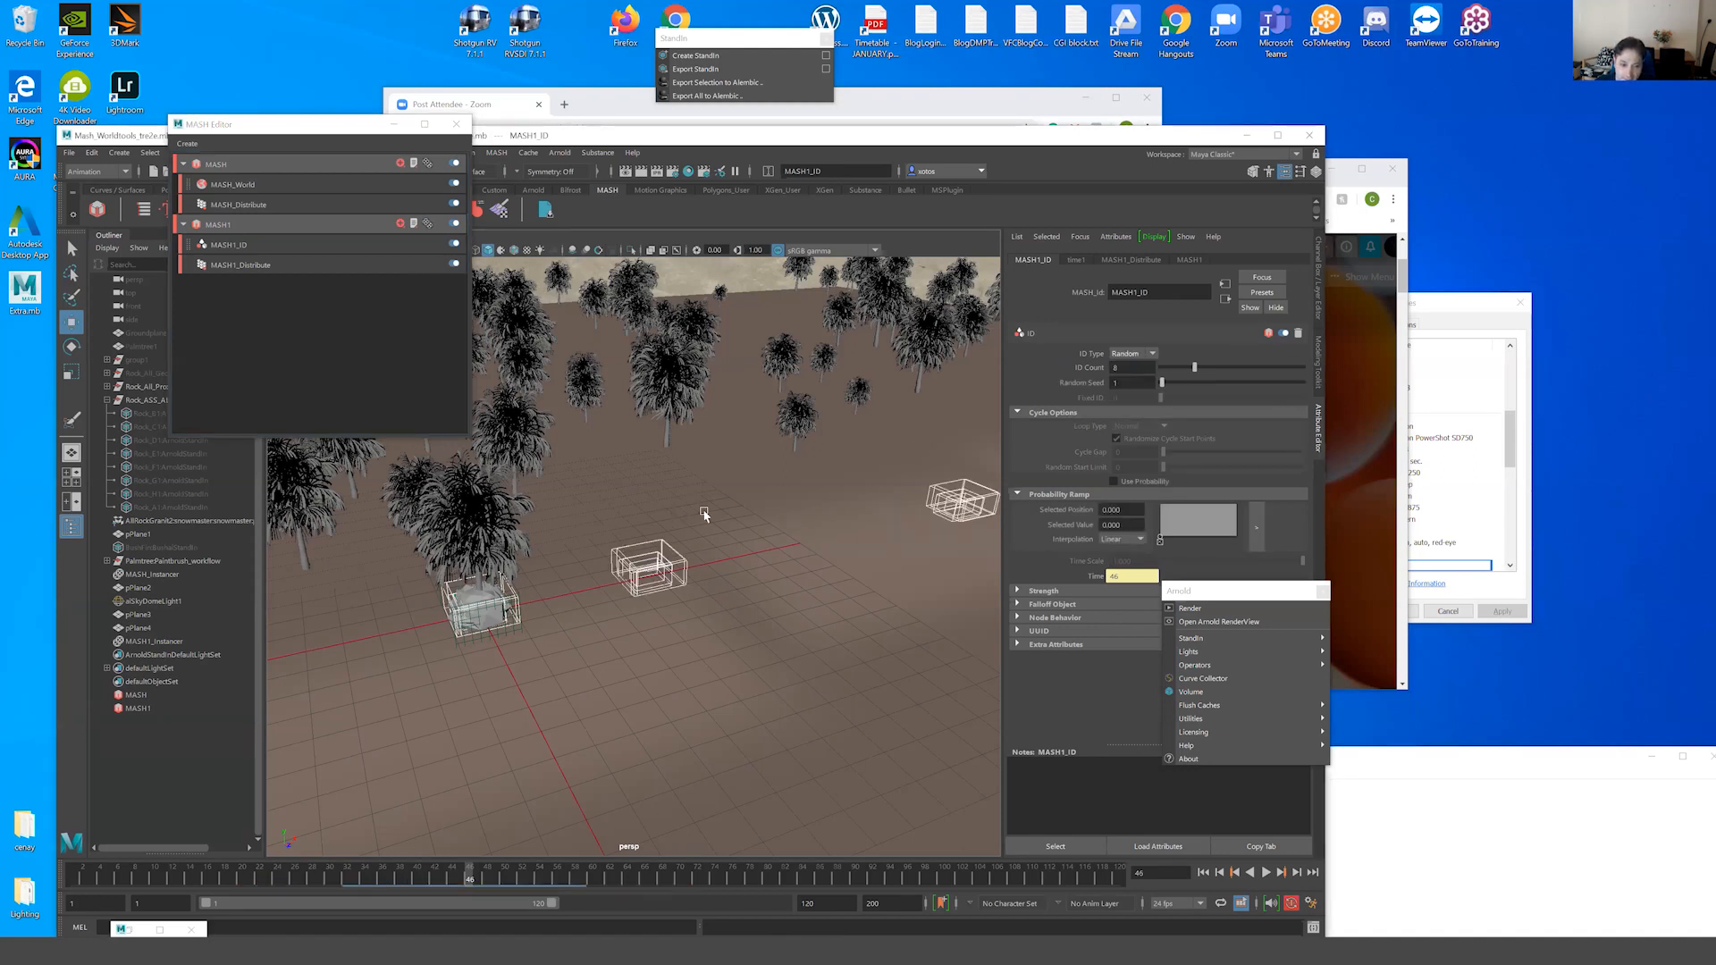
# Set the distribution type of the rock network's Distribute node to Mesh.
pyautogui.keyDown('alt'); pyautogui.moveTo(704, 512); pyautogui.dragTo(752, 507); pyautogui.keyUp('alt')
pyautogui.keyDown('alt'); pyautogui.moveTo(752, 508); pyautogui.dragTo(669, 517, button='middle'); pyautogui.keyUp('alt')
pyautogui.keyDown('alt'); pyautogui.moveTo(668, 516); pyautogui.dragTo(848, 398); pyautogui.keyUp('alt')
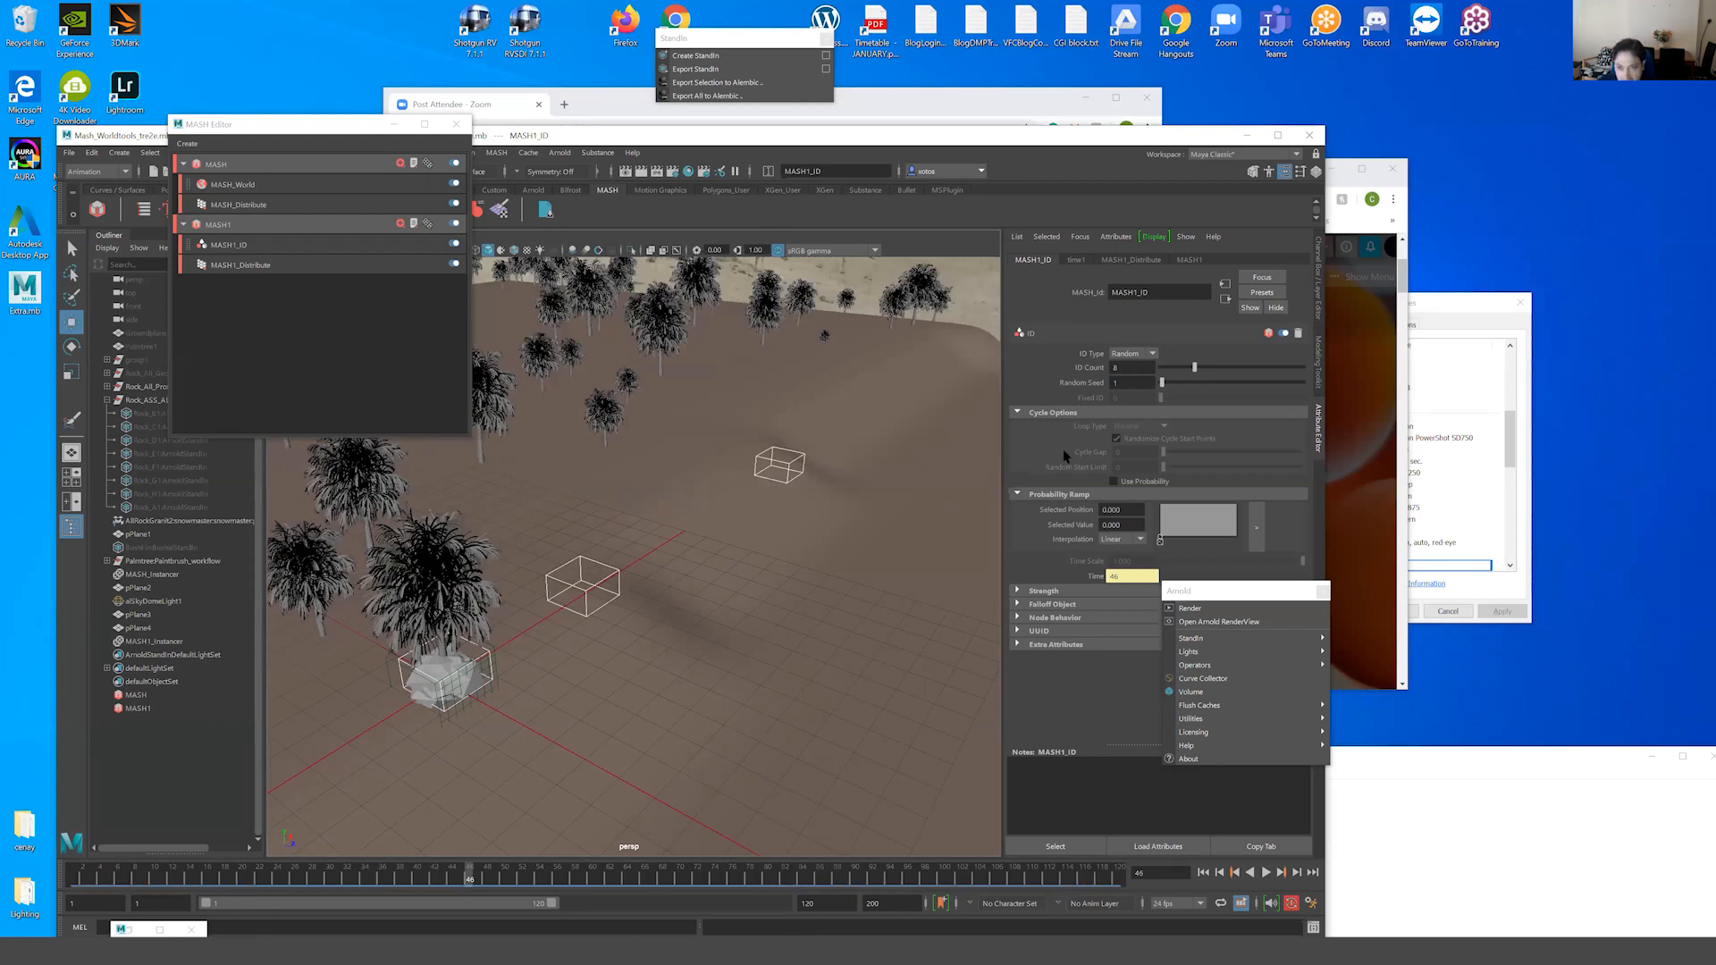
pyautogui.click(1153, 261)
pyautogui.click(1130, 371)
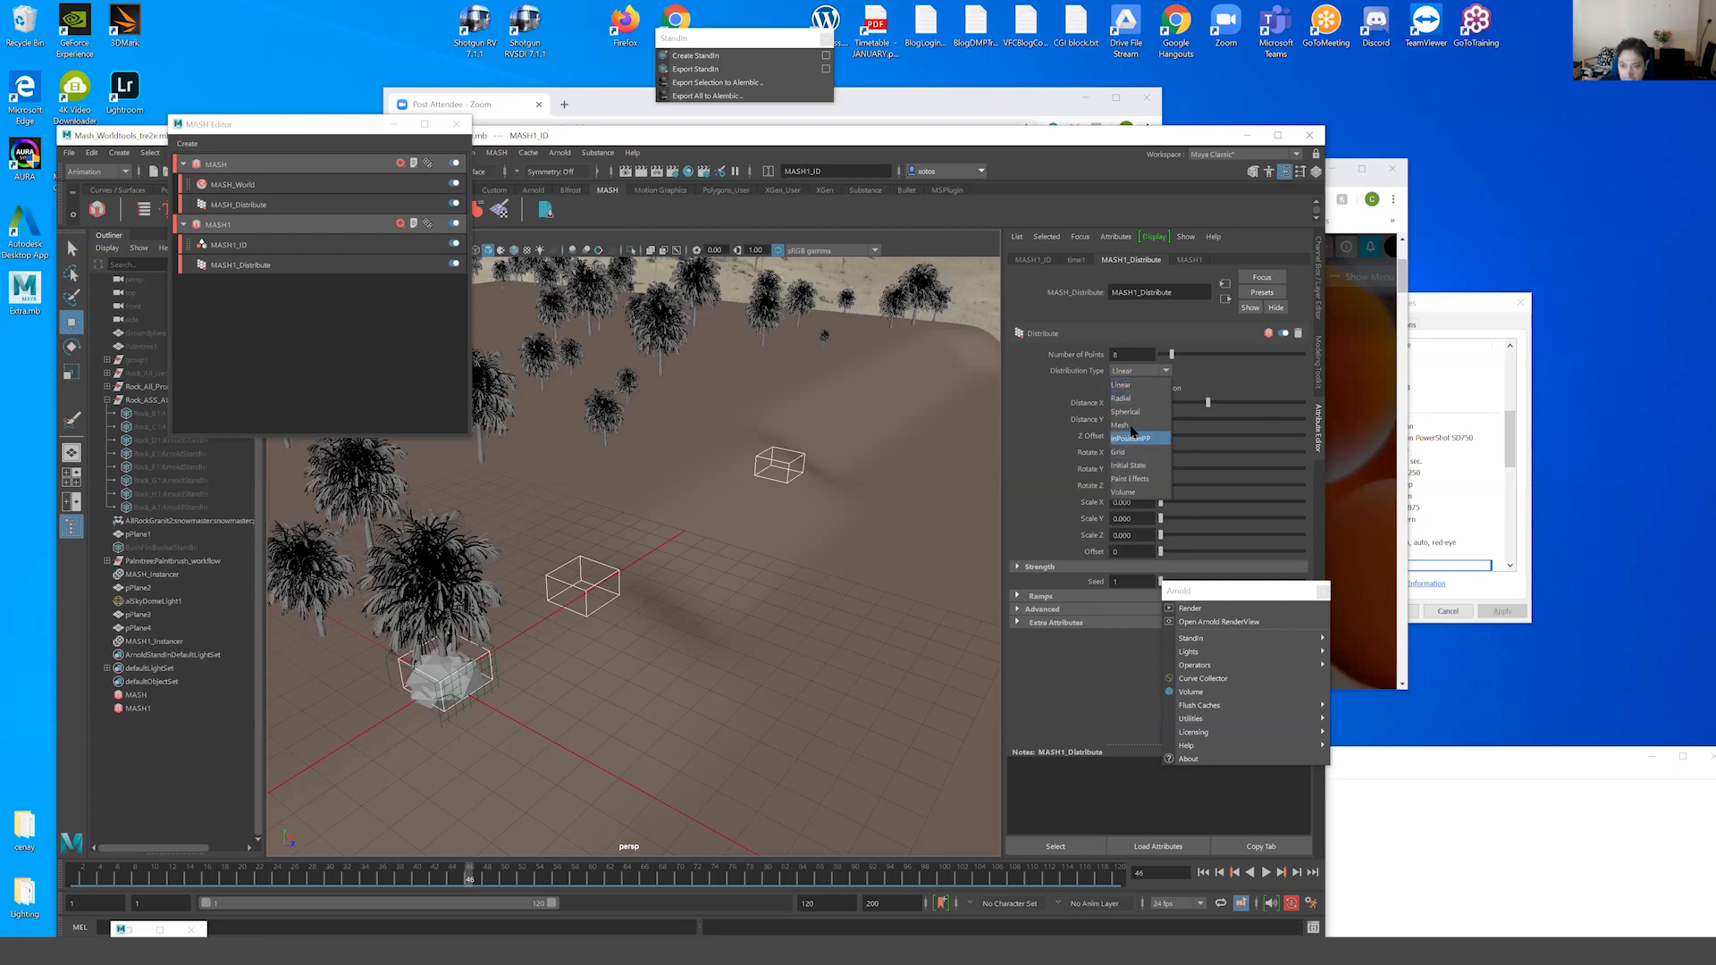
pyautogui.click(1123, 425)
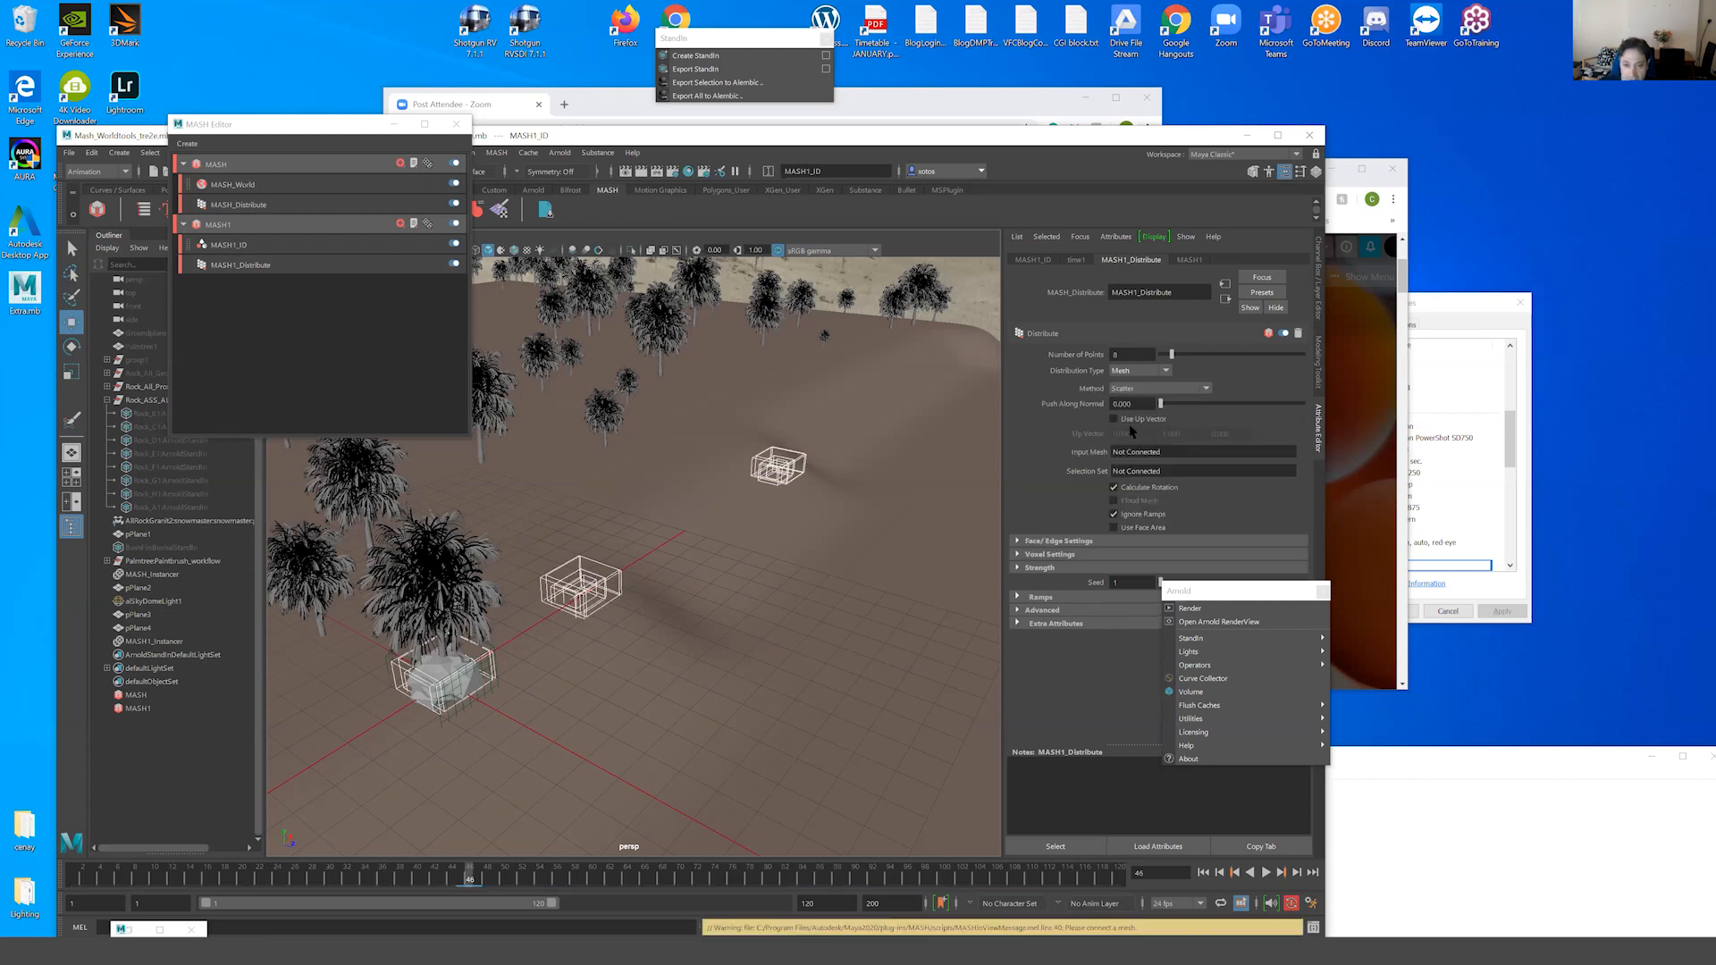
# Select the terrain plane pPlane1 and rename it GG.
pyautogui.click(684, 652)
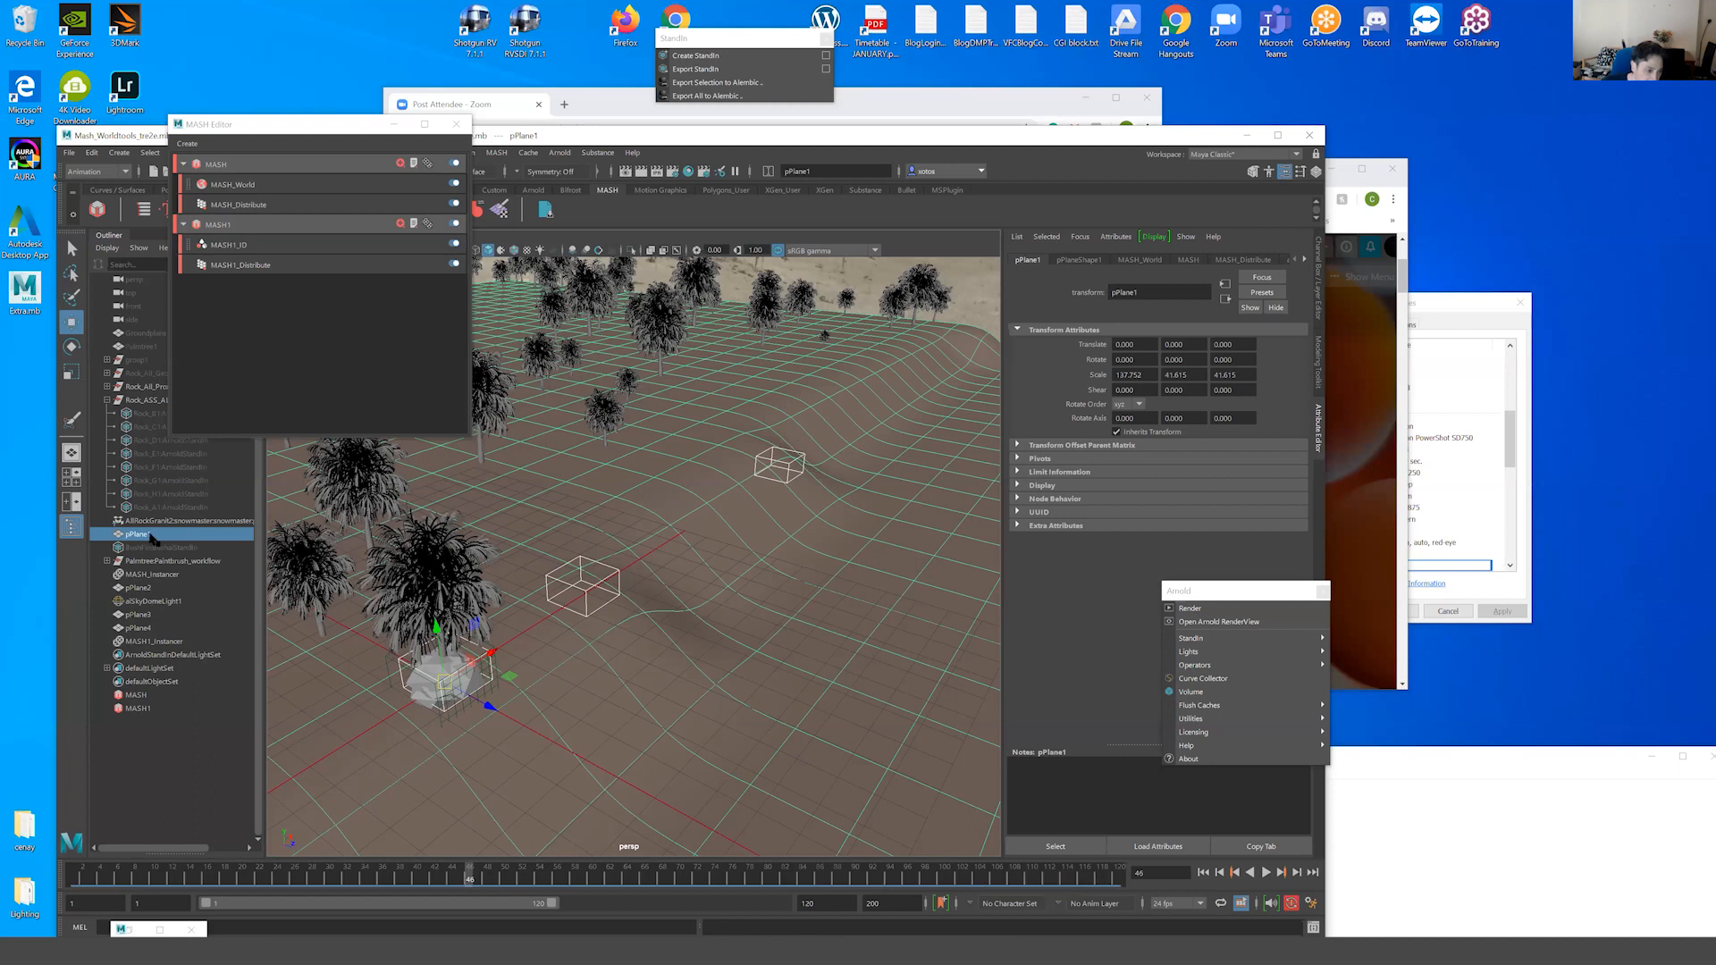
pyautogui.doubleClick(139, 533)
pyautogui.write('GG')
pyautogui.press('Return')
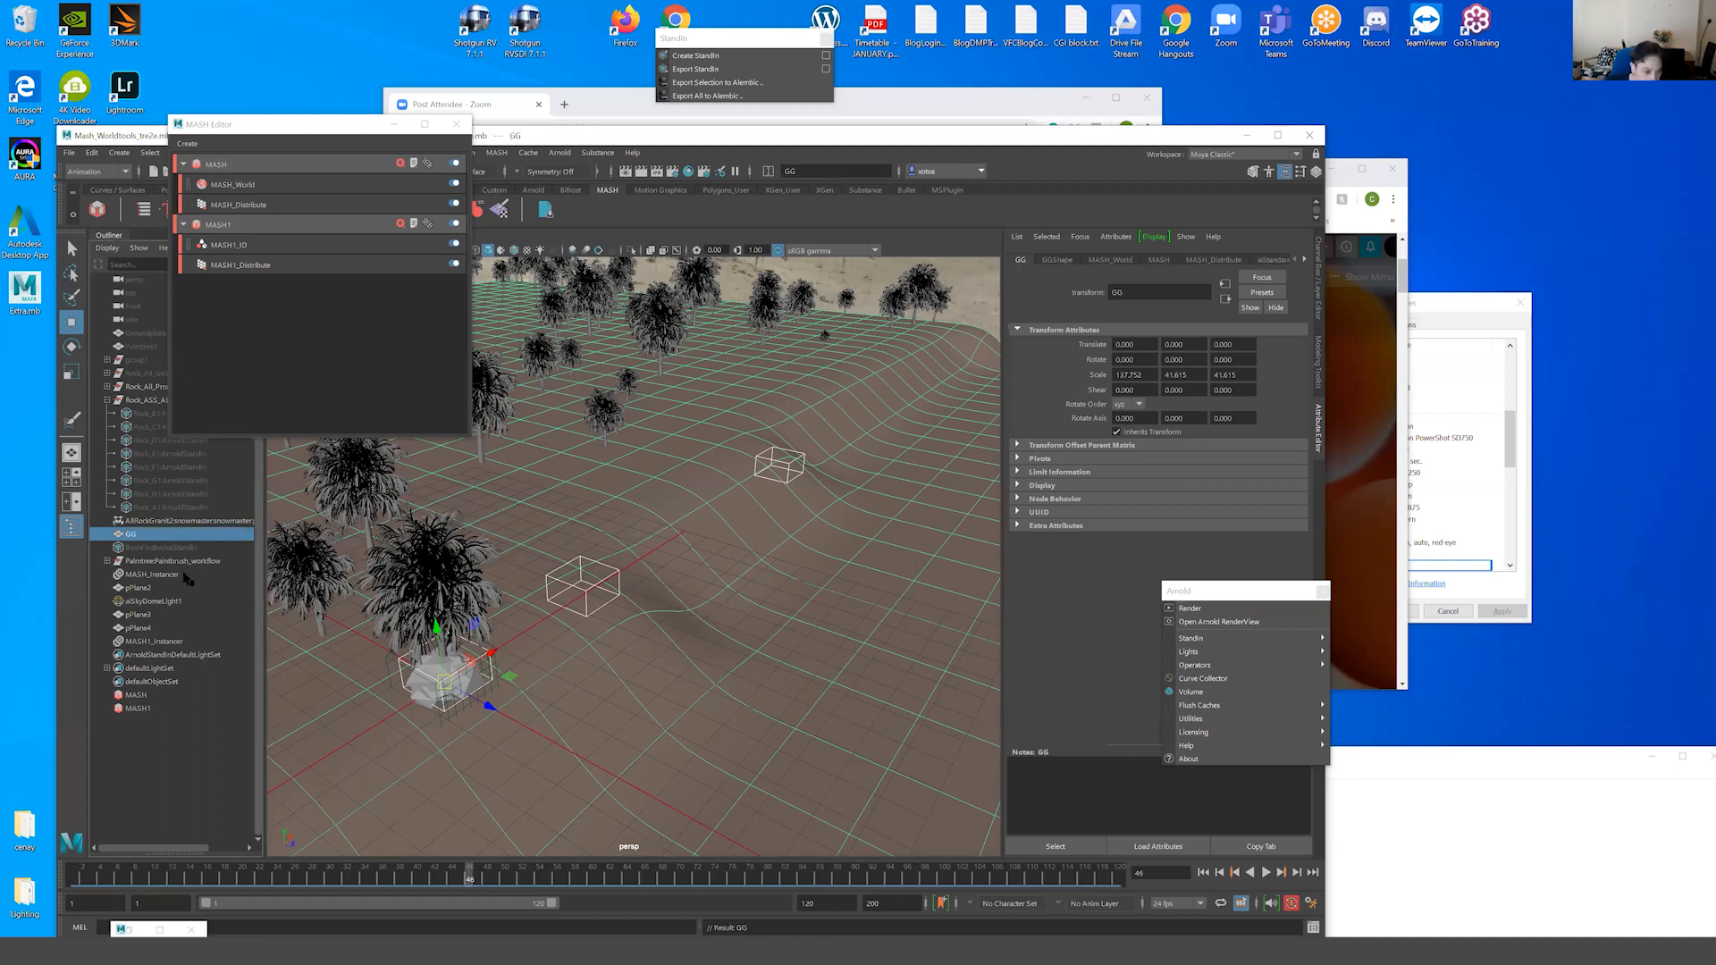
# Connect the GG terrain as the input mesh of MASH1's Distribute node and raise its number of points to 81.
pyautogui.click(140, 709)
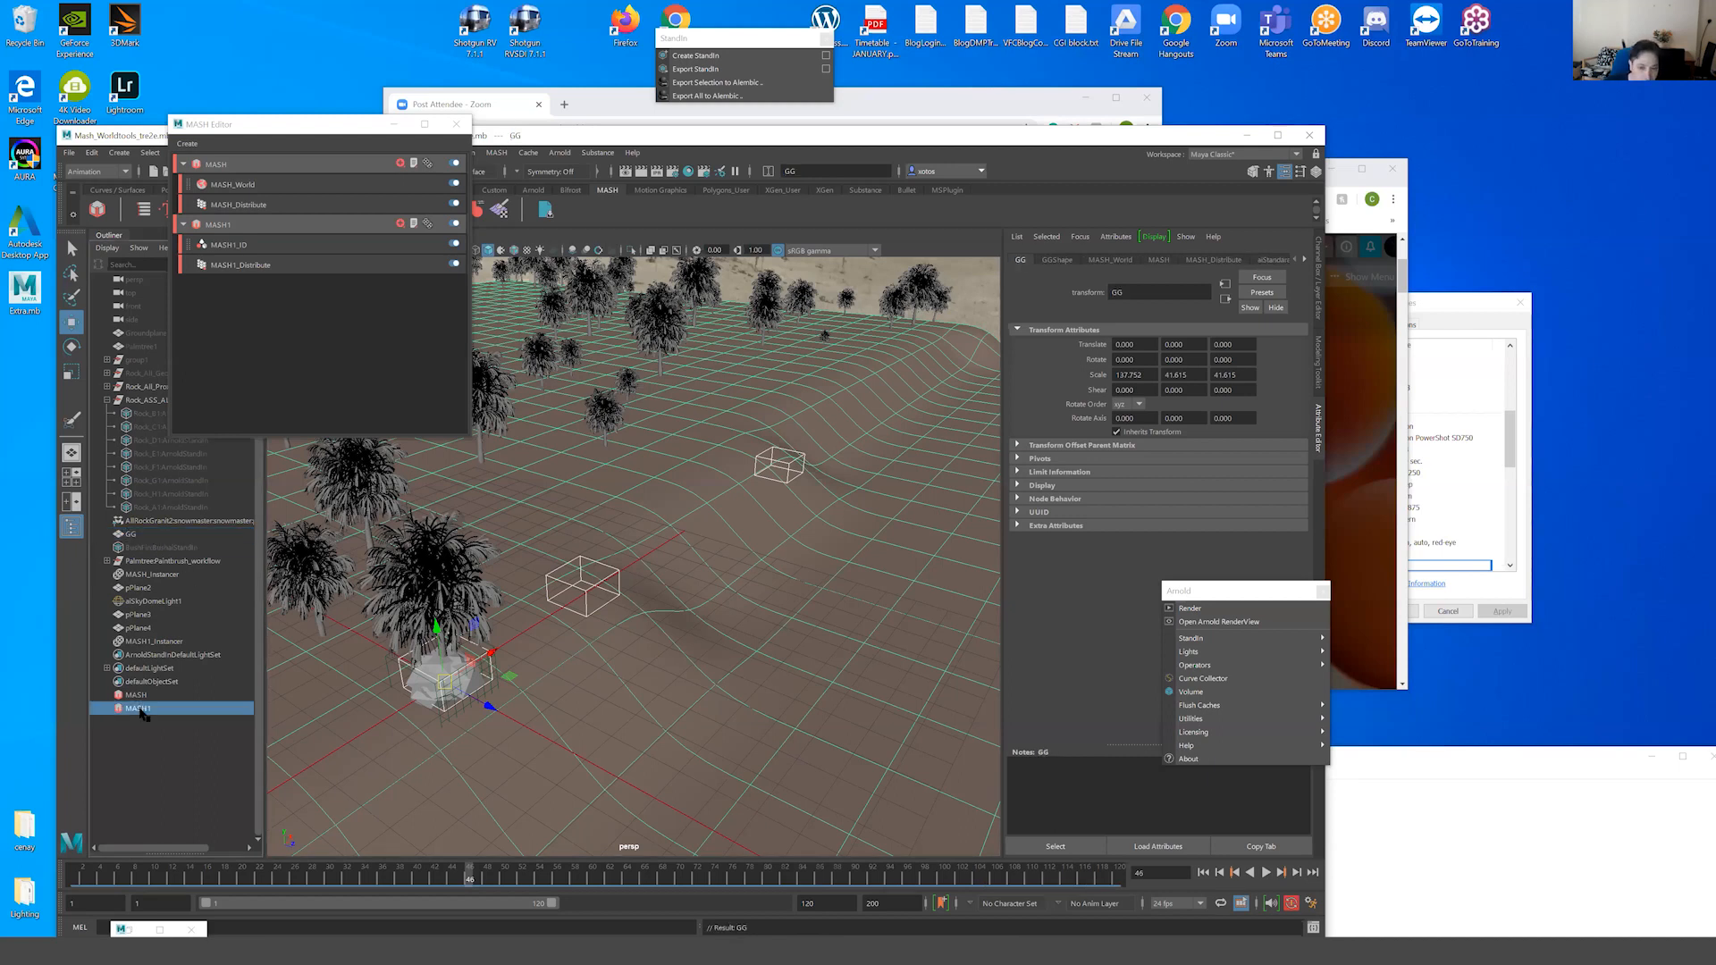
pyautogui.click(153, 641)
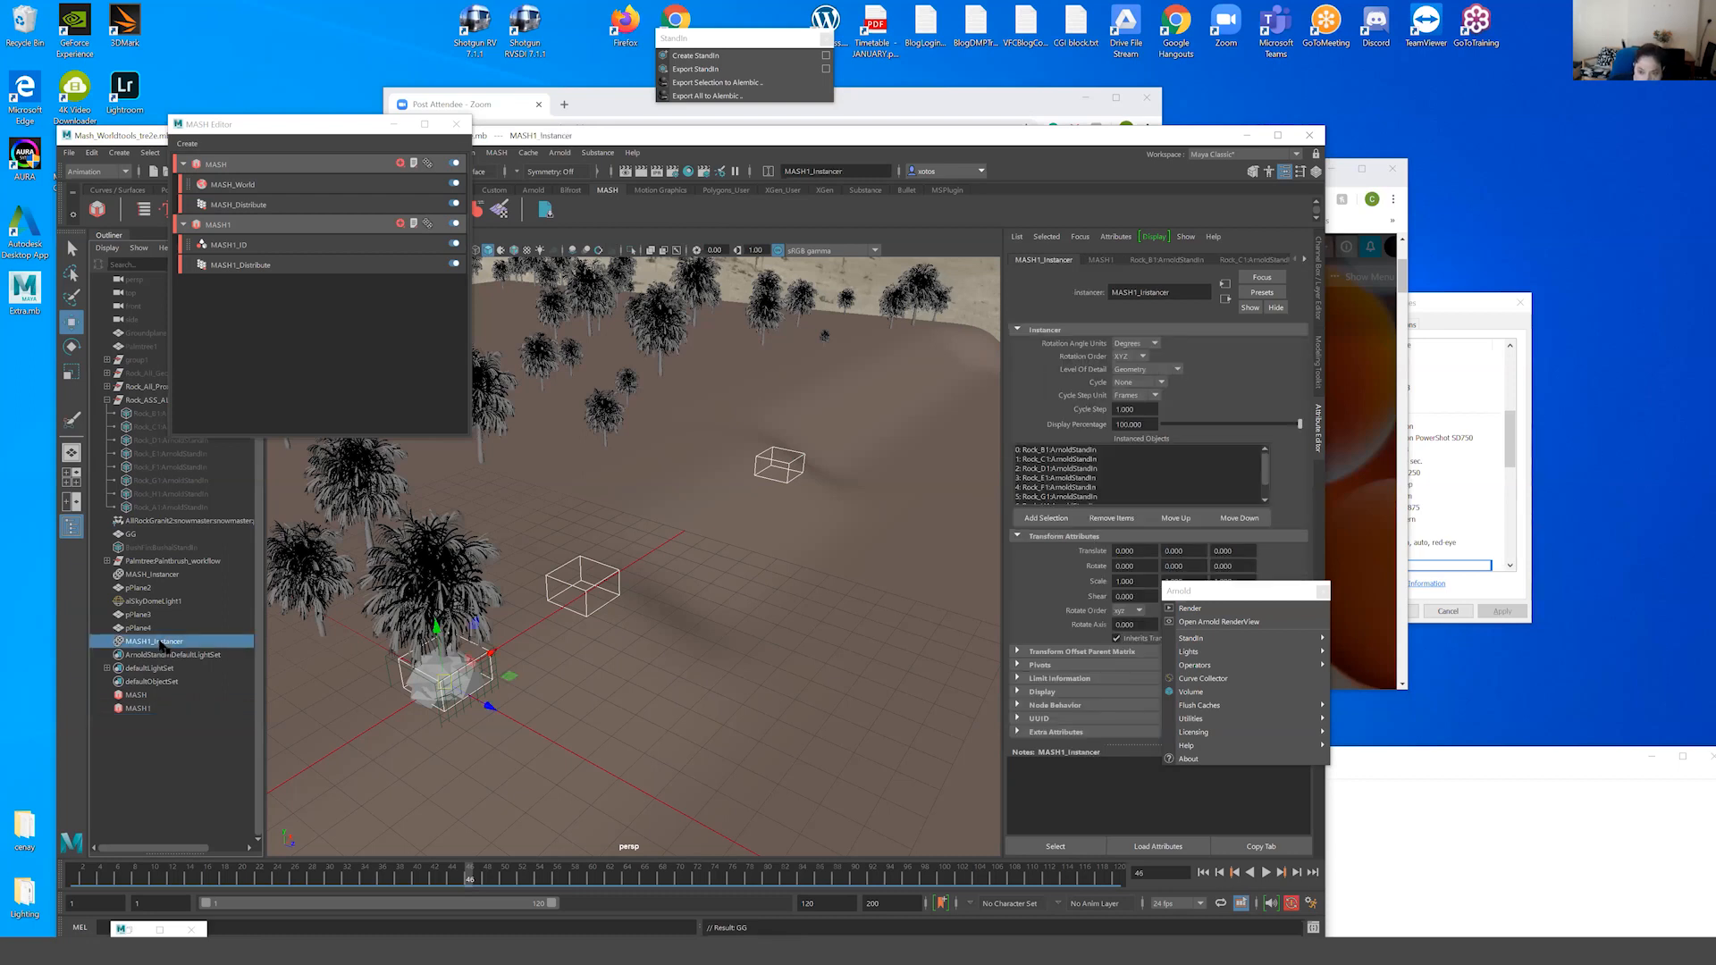
pyautogui.click(1305, 260)
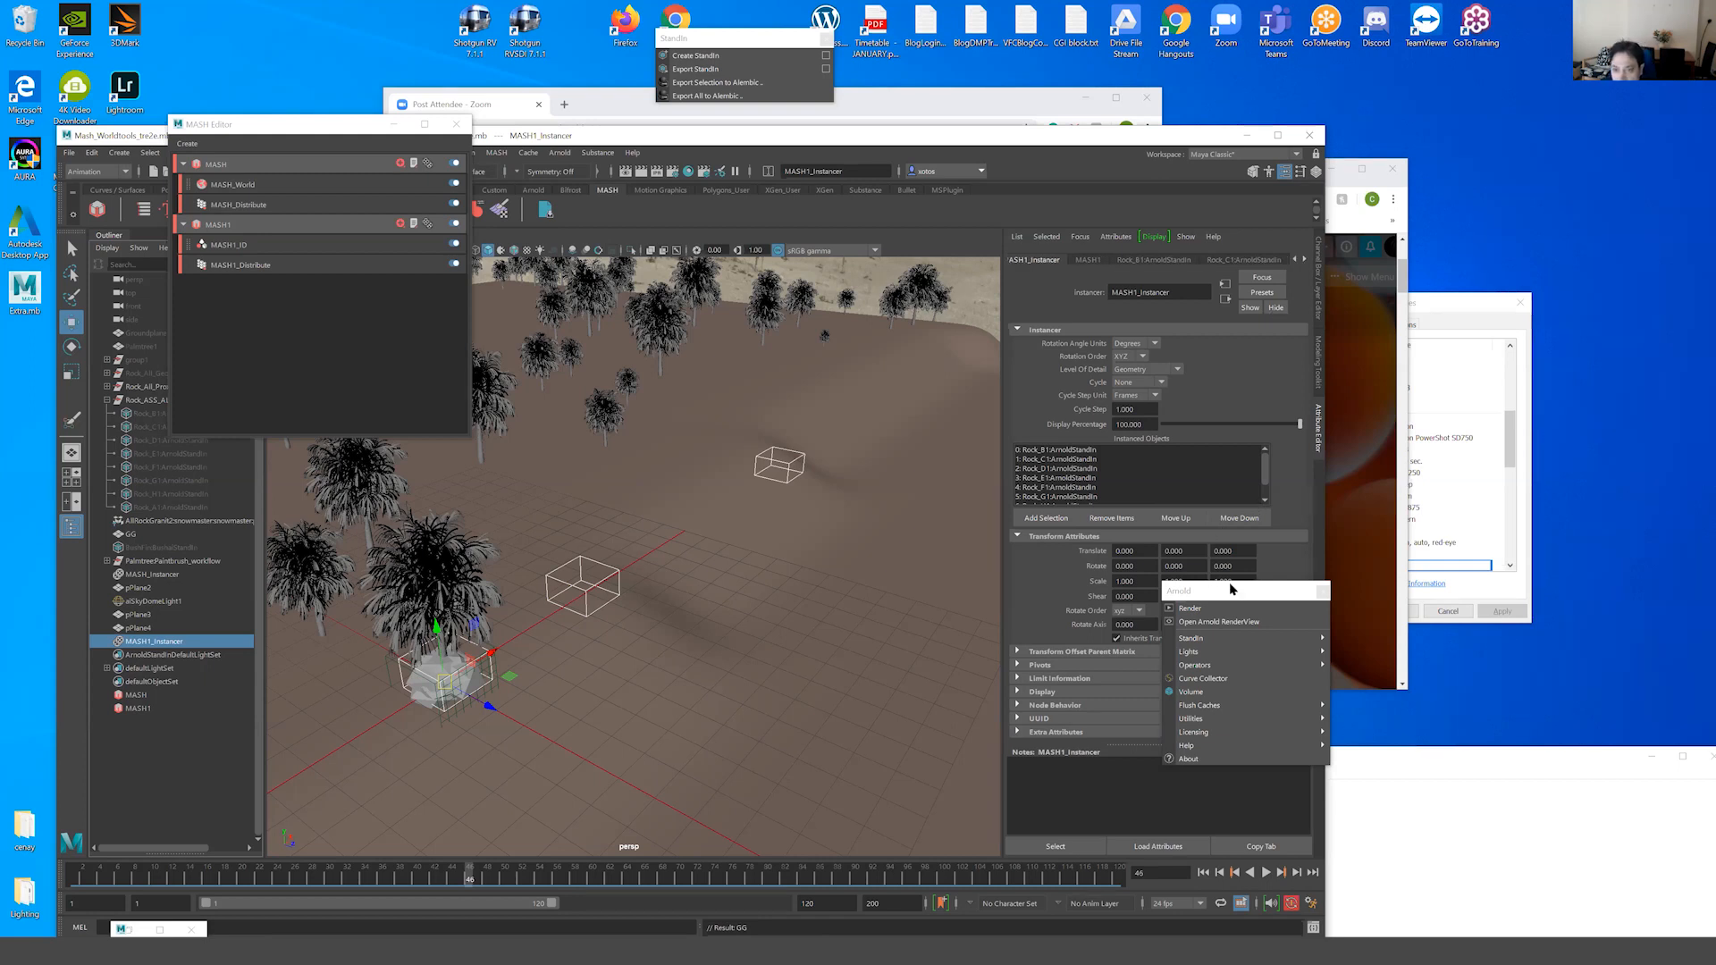
pyautogui.moveTo(1229, 589); pyautogui.dragTo(1468, 399)
pyautogui.click(1086, 260)
pyautogui.click(1052, 260)
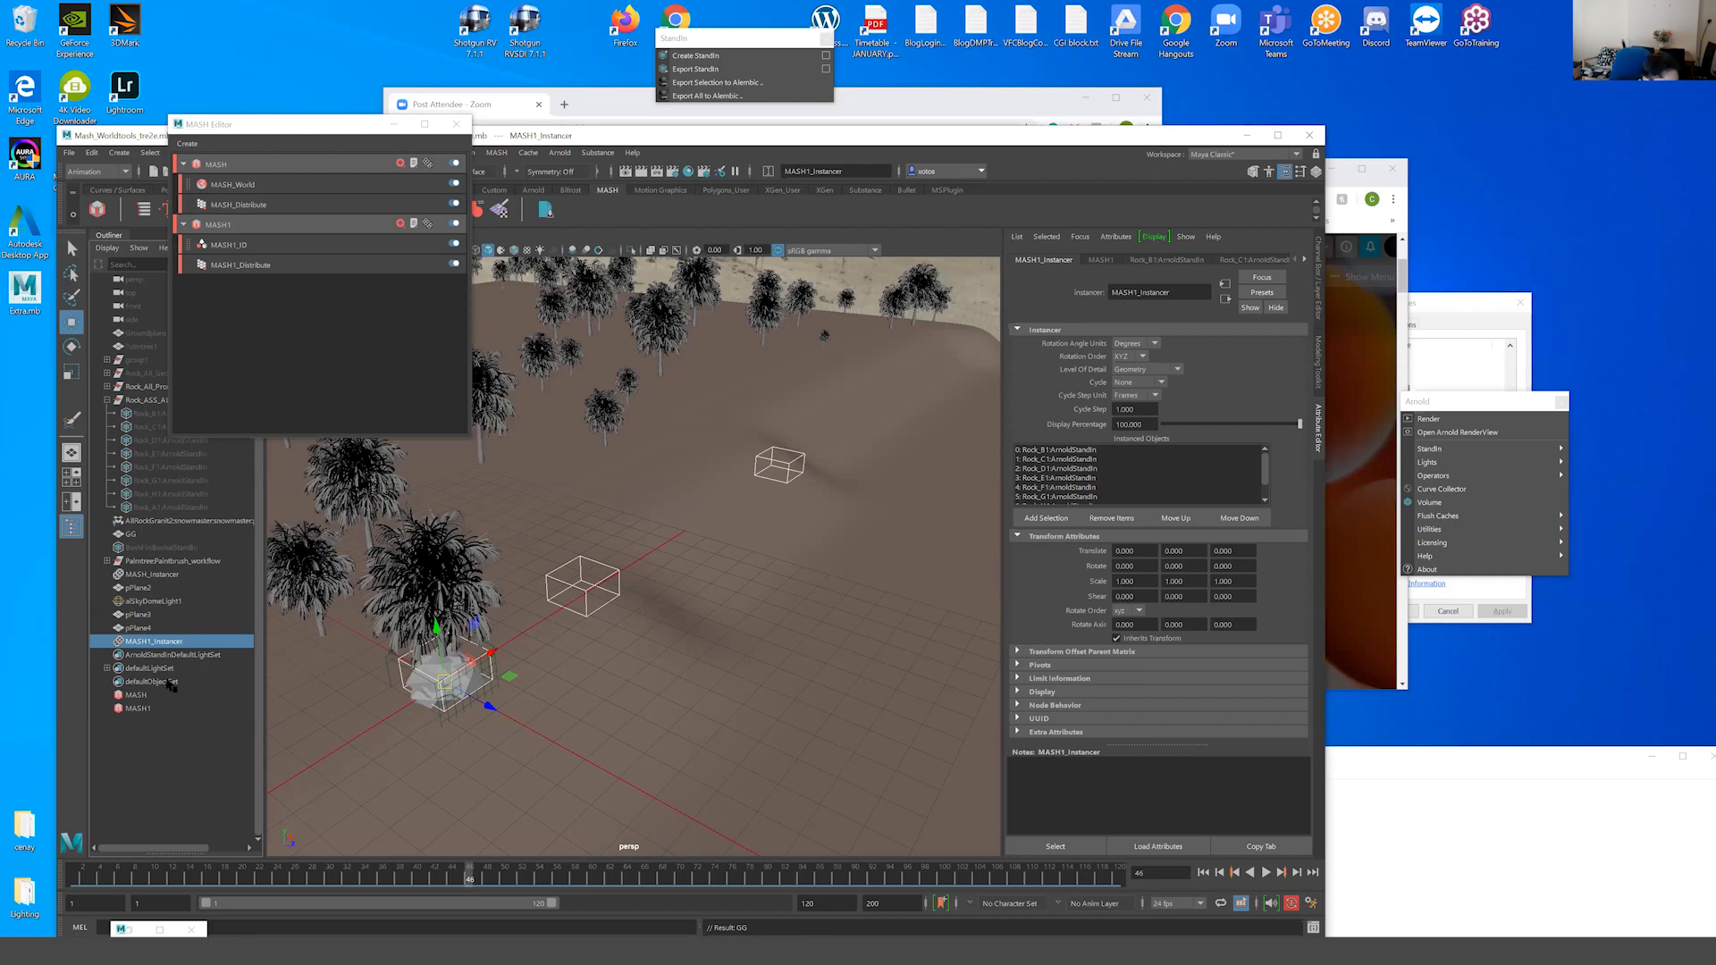
pyautogui.click(136, 708)
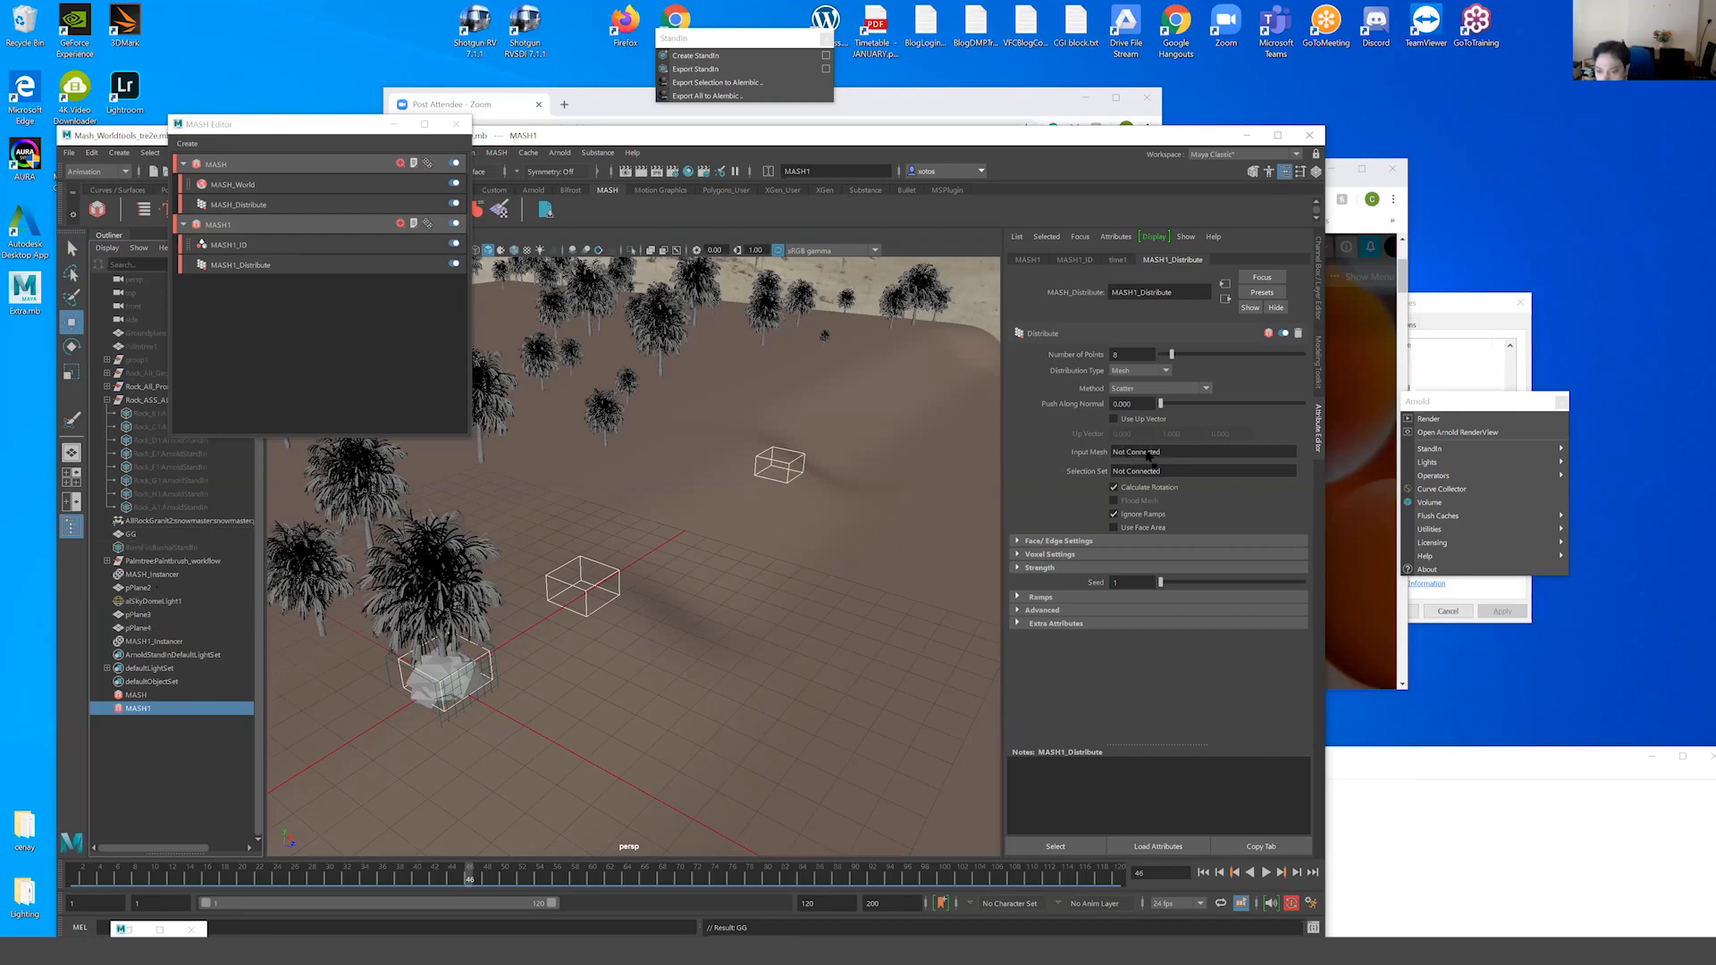
pyautogui.moveTo(1148, 456); pyautogui.dragTo(1148, 456, button='middle')
pyautogui.keyDown('alt'); pyautogui.moveTo(674, 490); pyautogui.dragTo(500, 505, button='right'); pyautogui.keyUp('alt')
pyautogui.moveTo(1172, 354); pyautogui.dragTo(1275, 361)
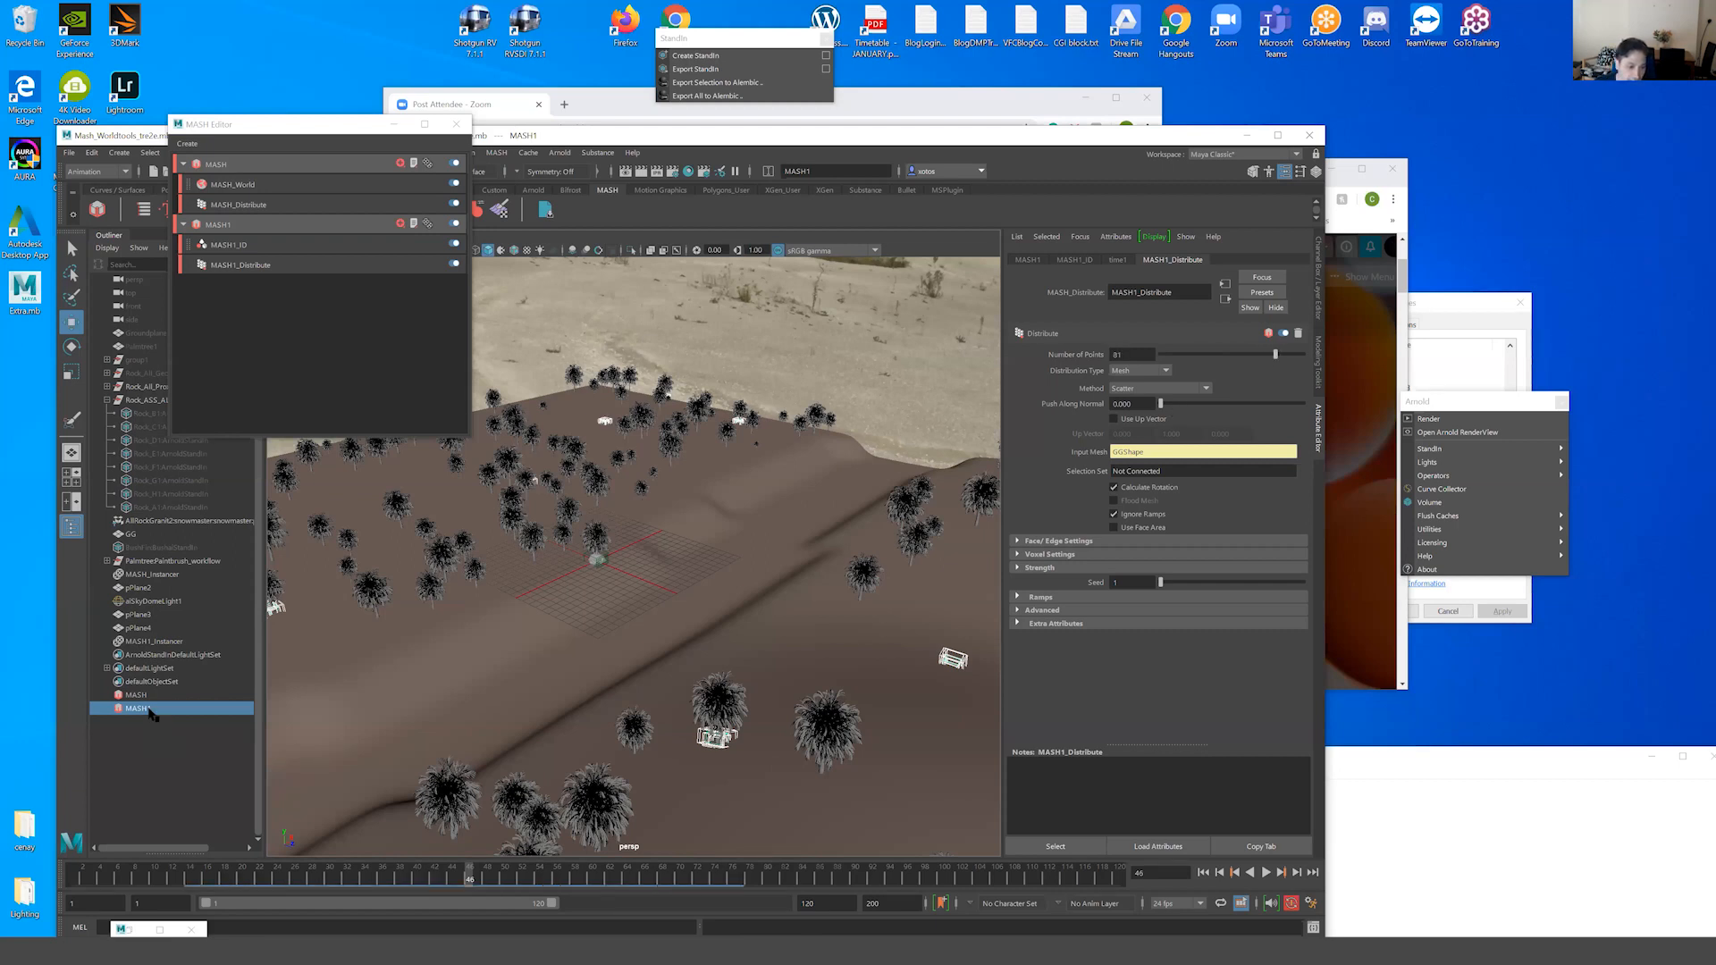
# Add a Random node to the rock network with Rotation Y about 147, Scale Y about 3.8 and Scale X about 1.
pyautogui.click(401, 224)
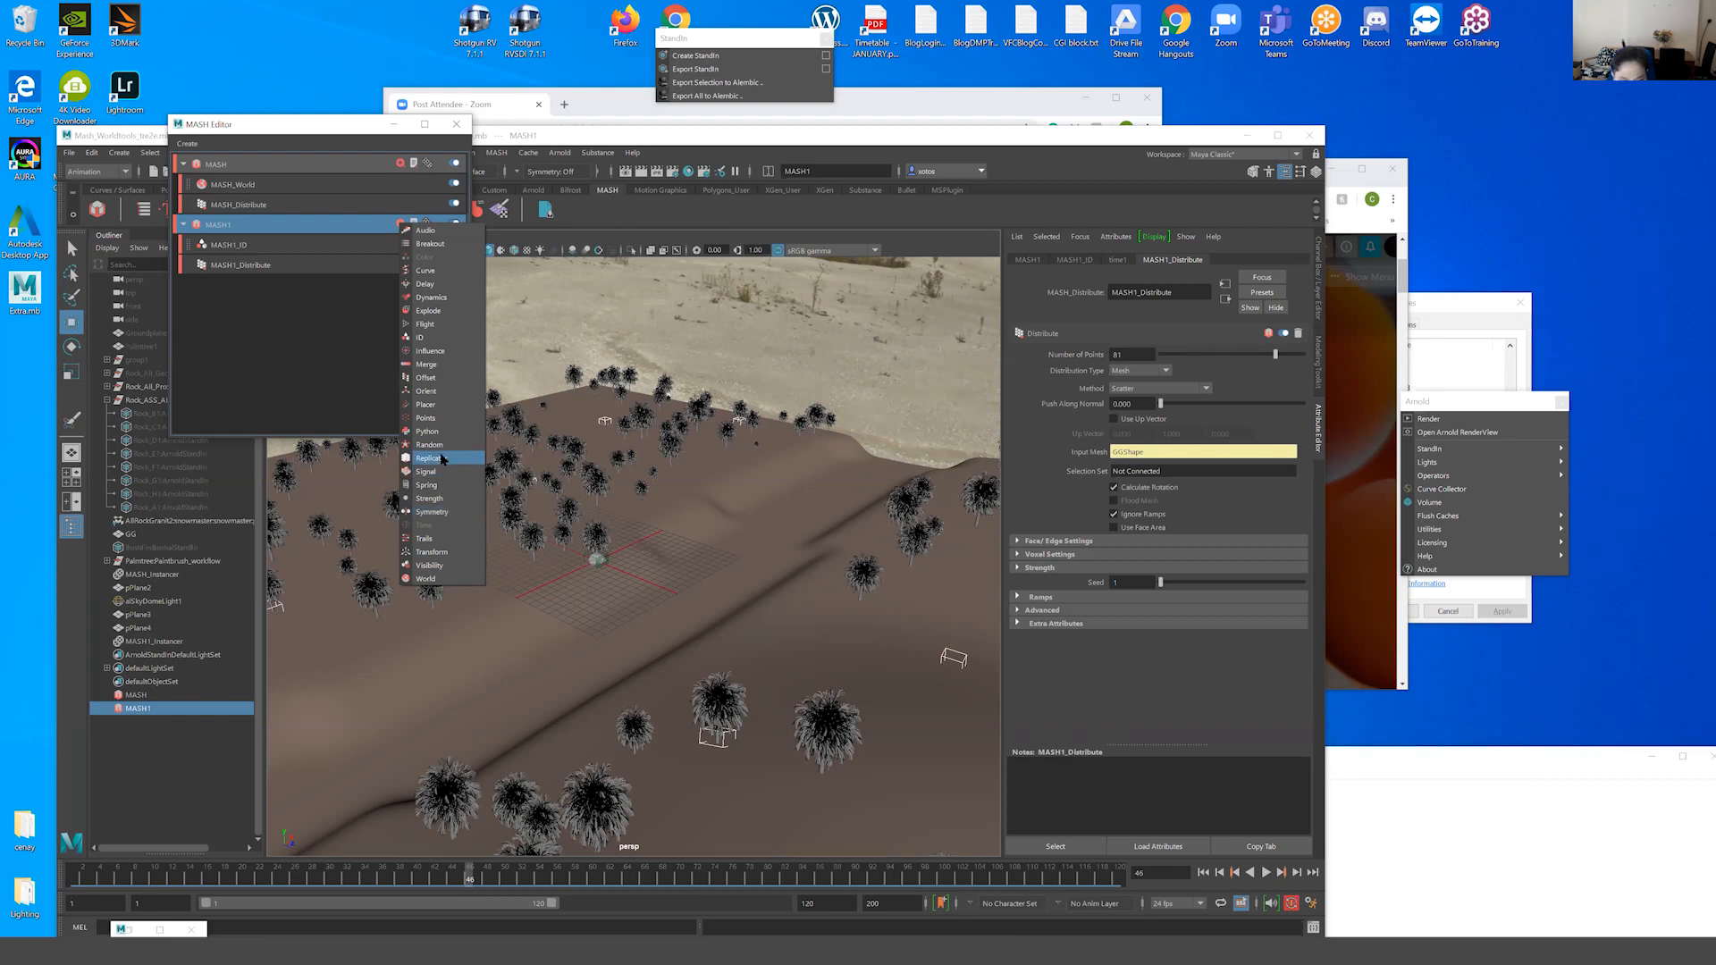
pyautogui.click(429, 445)
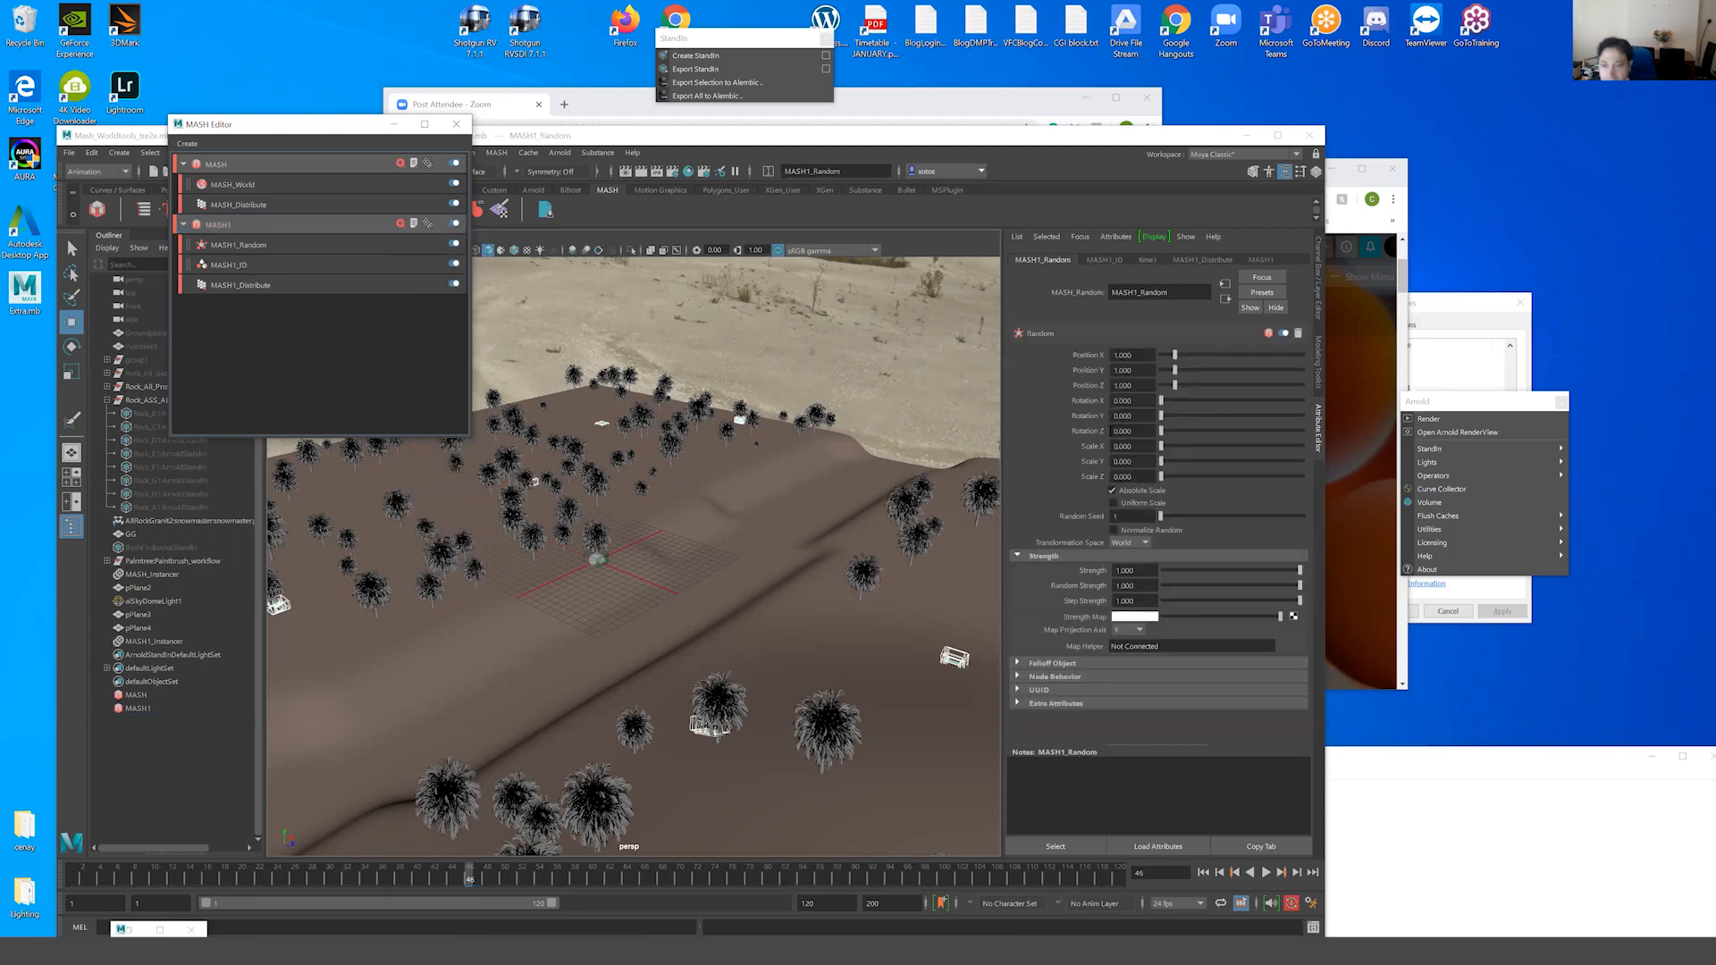
pyautogui.moveTo(1171, 417); pyautogui.dragTo(1276, 420)
pyautogui.moveTo(1162, 461)
pyautogui.mouseDown()
pyautogui.moveTo(1215, 462)
pyautogui.moveTo(1172, 446)
pyautogui.mouseUp()
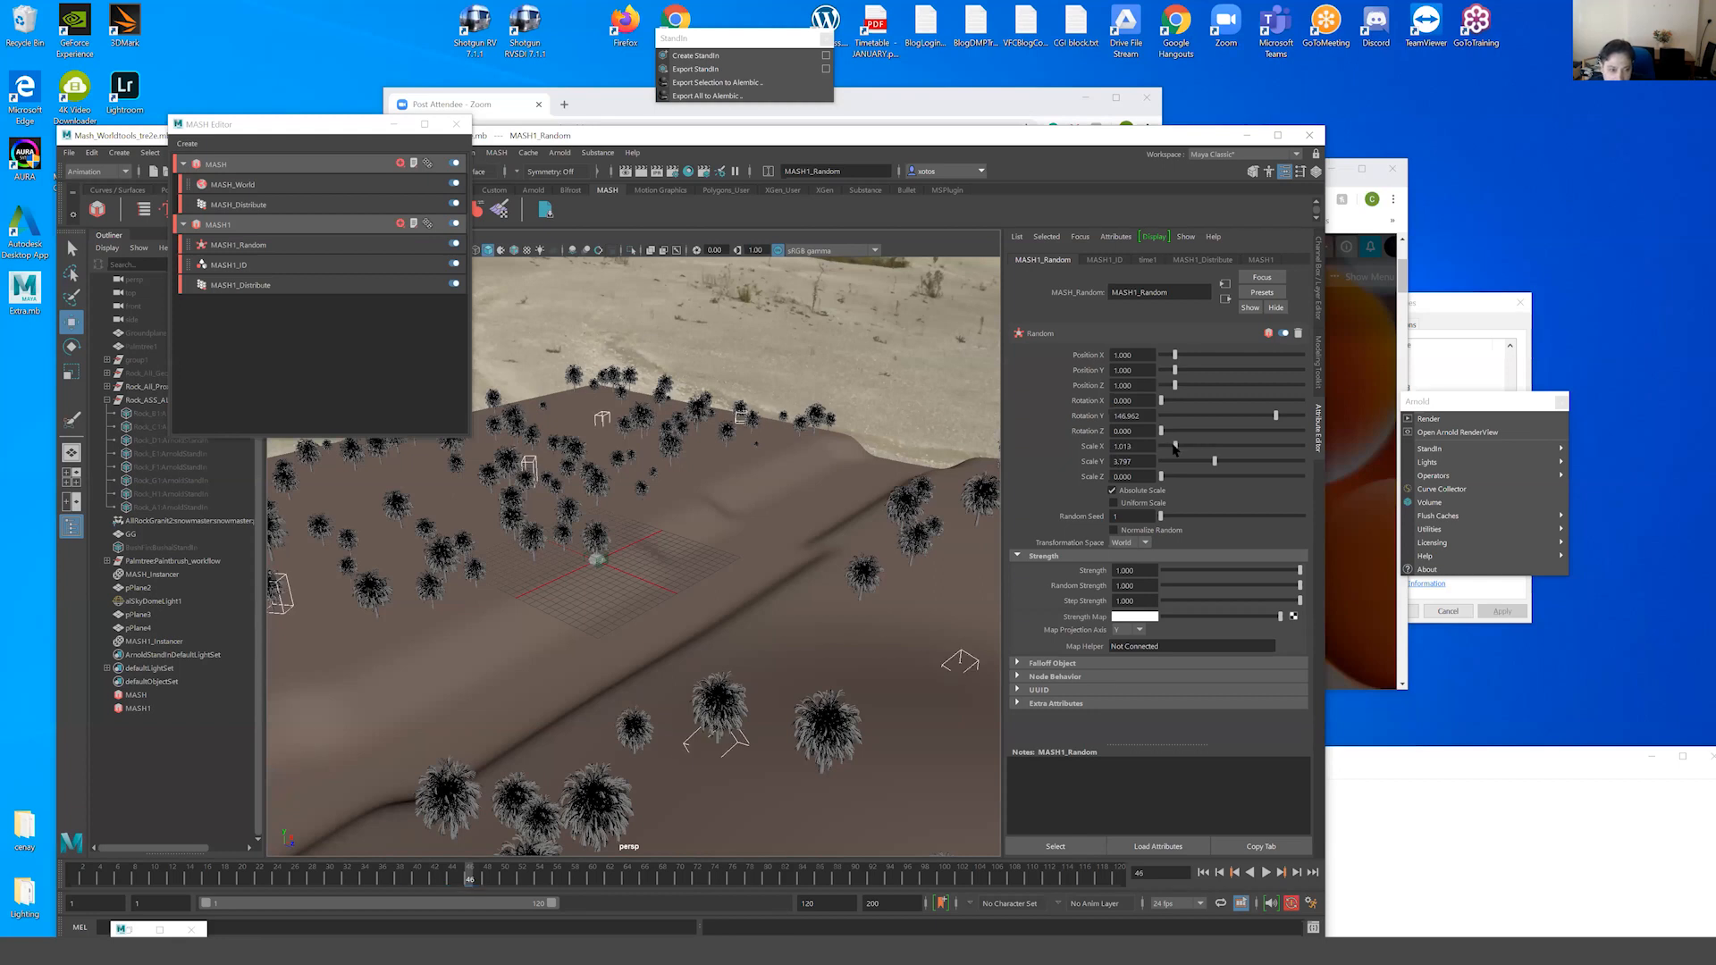
# Try the Vertex method in the rock network's Distribute node and return it to Scatter.
pyautogui.keyDown('alt'); pyautogui.moveTo(753, 543); pyautogui.dragTo(827, 479); pyautogui.keyUp('alt')
pyautogui.click(1203, 261)
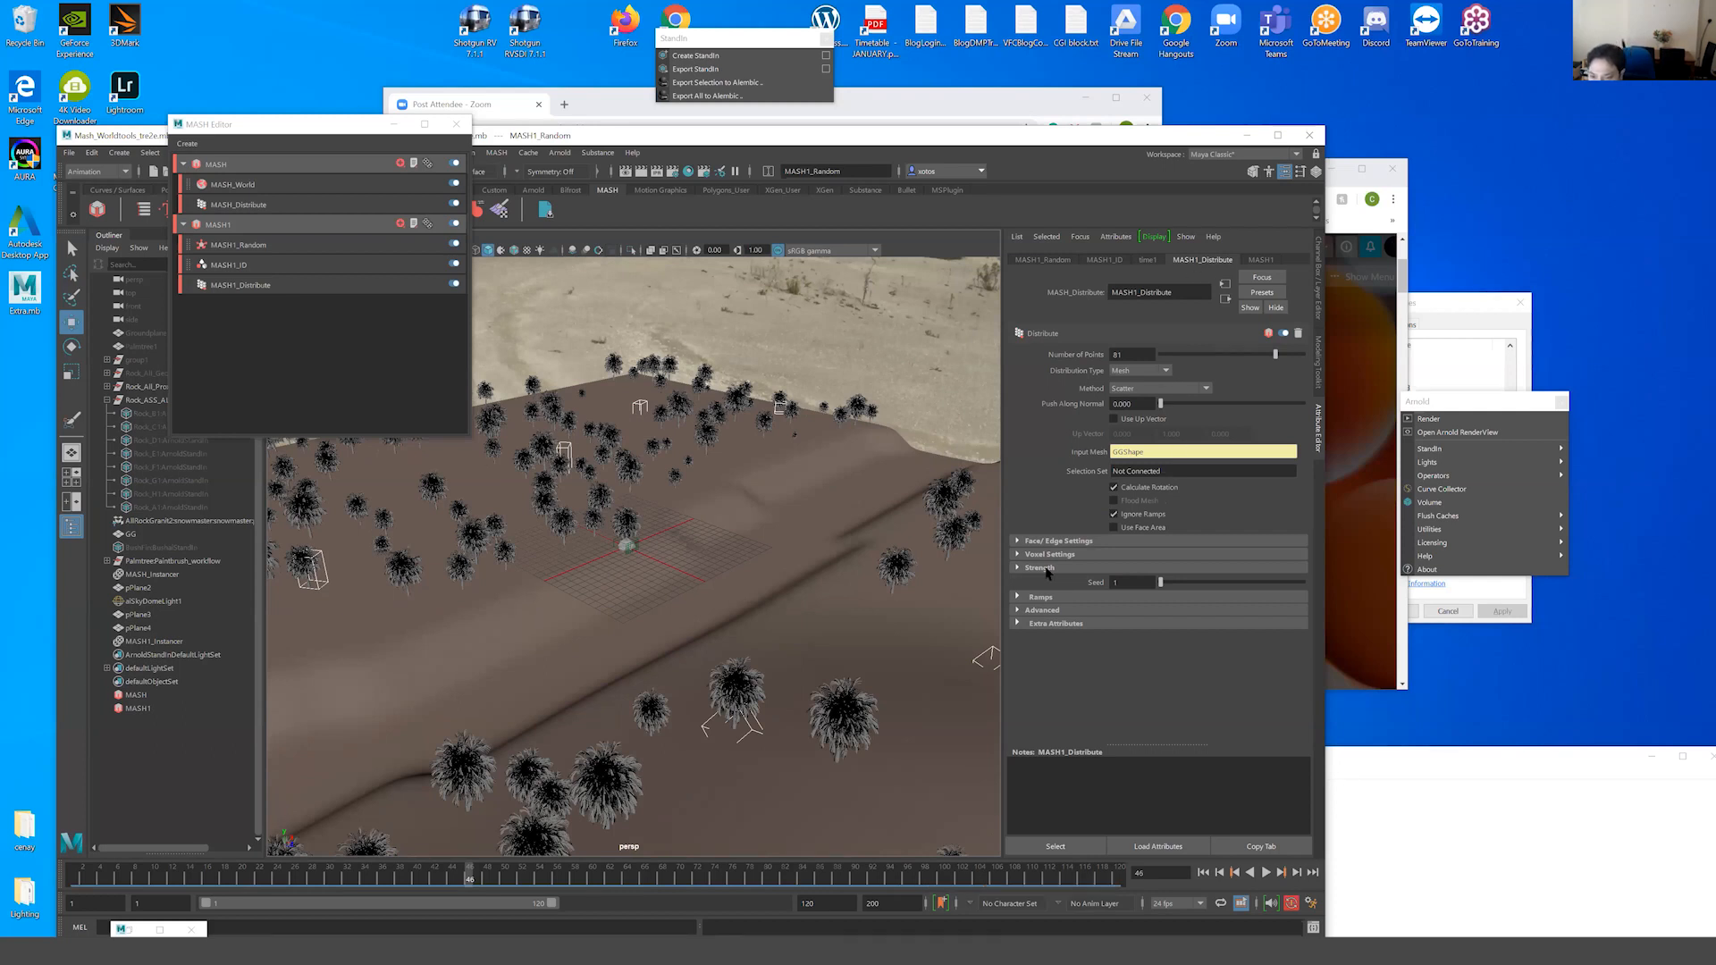
pyautogui.click(1149, 390)
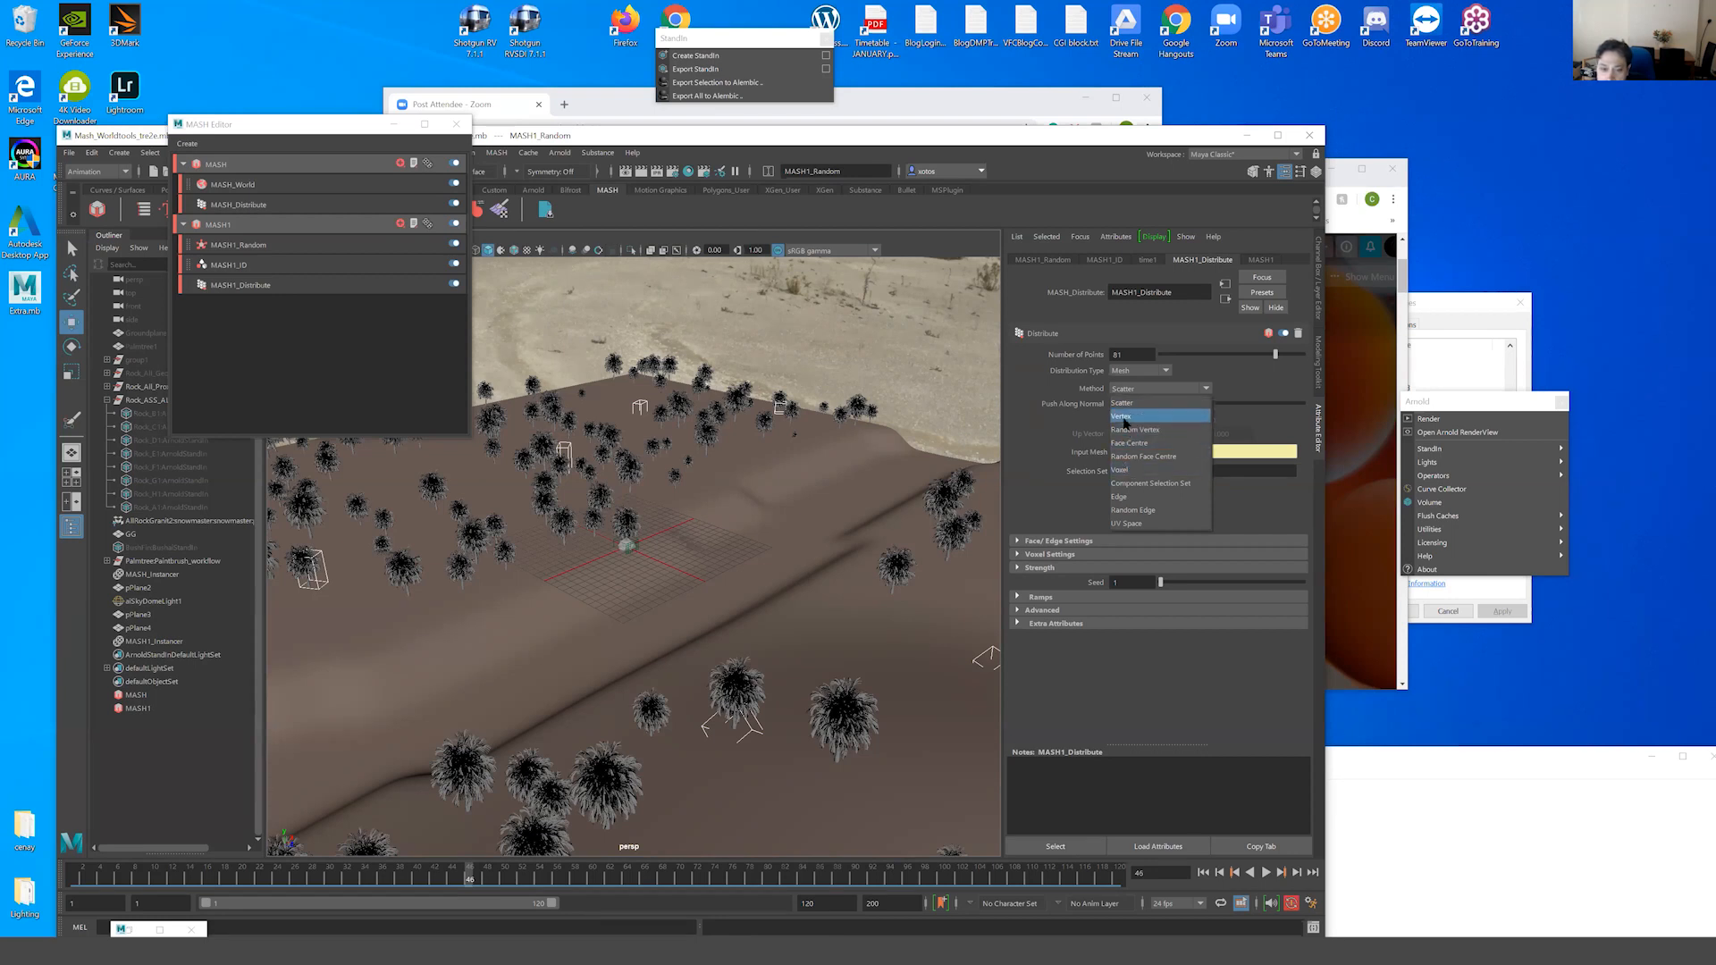
pyautogui.click(1125, 418)
pyautogui.click(1131, 390)
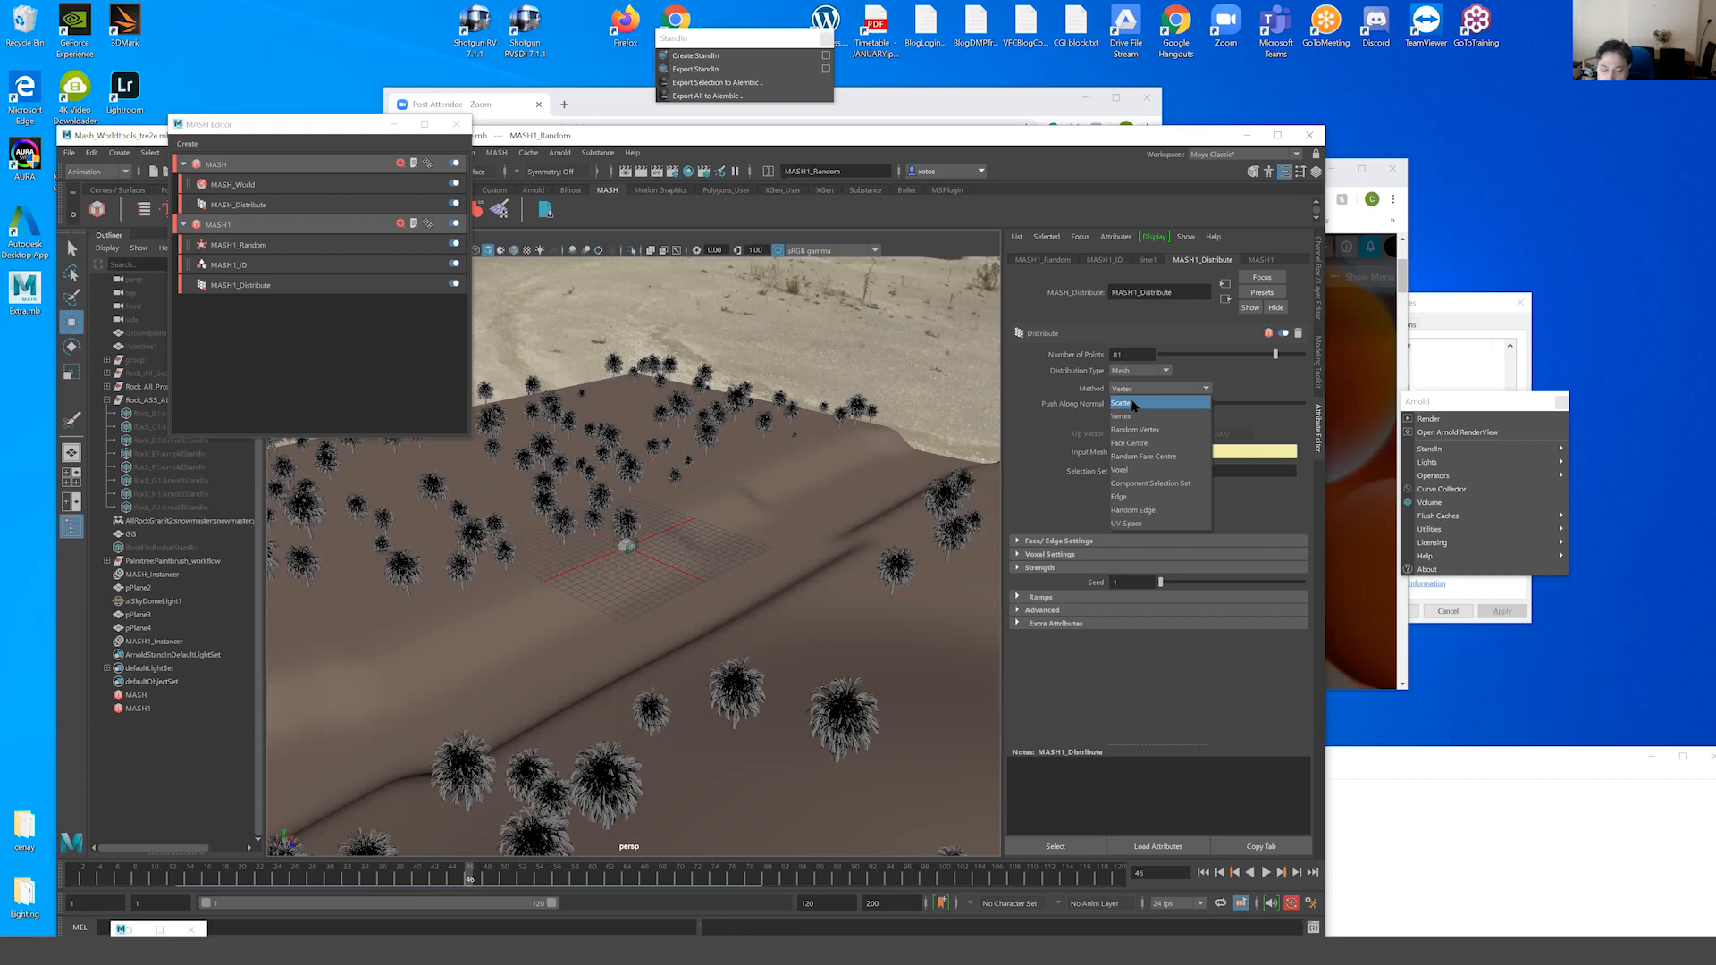
pyautogui.click(1131, 404)
# Select all the Arnold rock stand-ins inside the Rock_ASS_ALL group and unhide them.
pyautogui.keyDown('alt'); pyautogui.moveTo(831, 482); pyautogui.dragTo(376, 501); pyautogui.keyUp('alt')
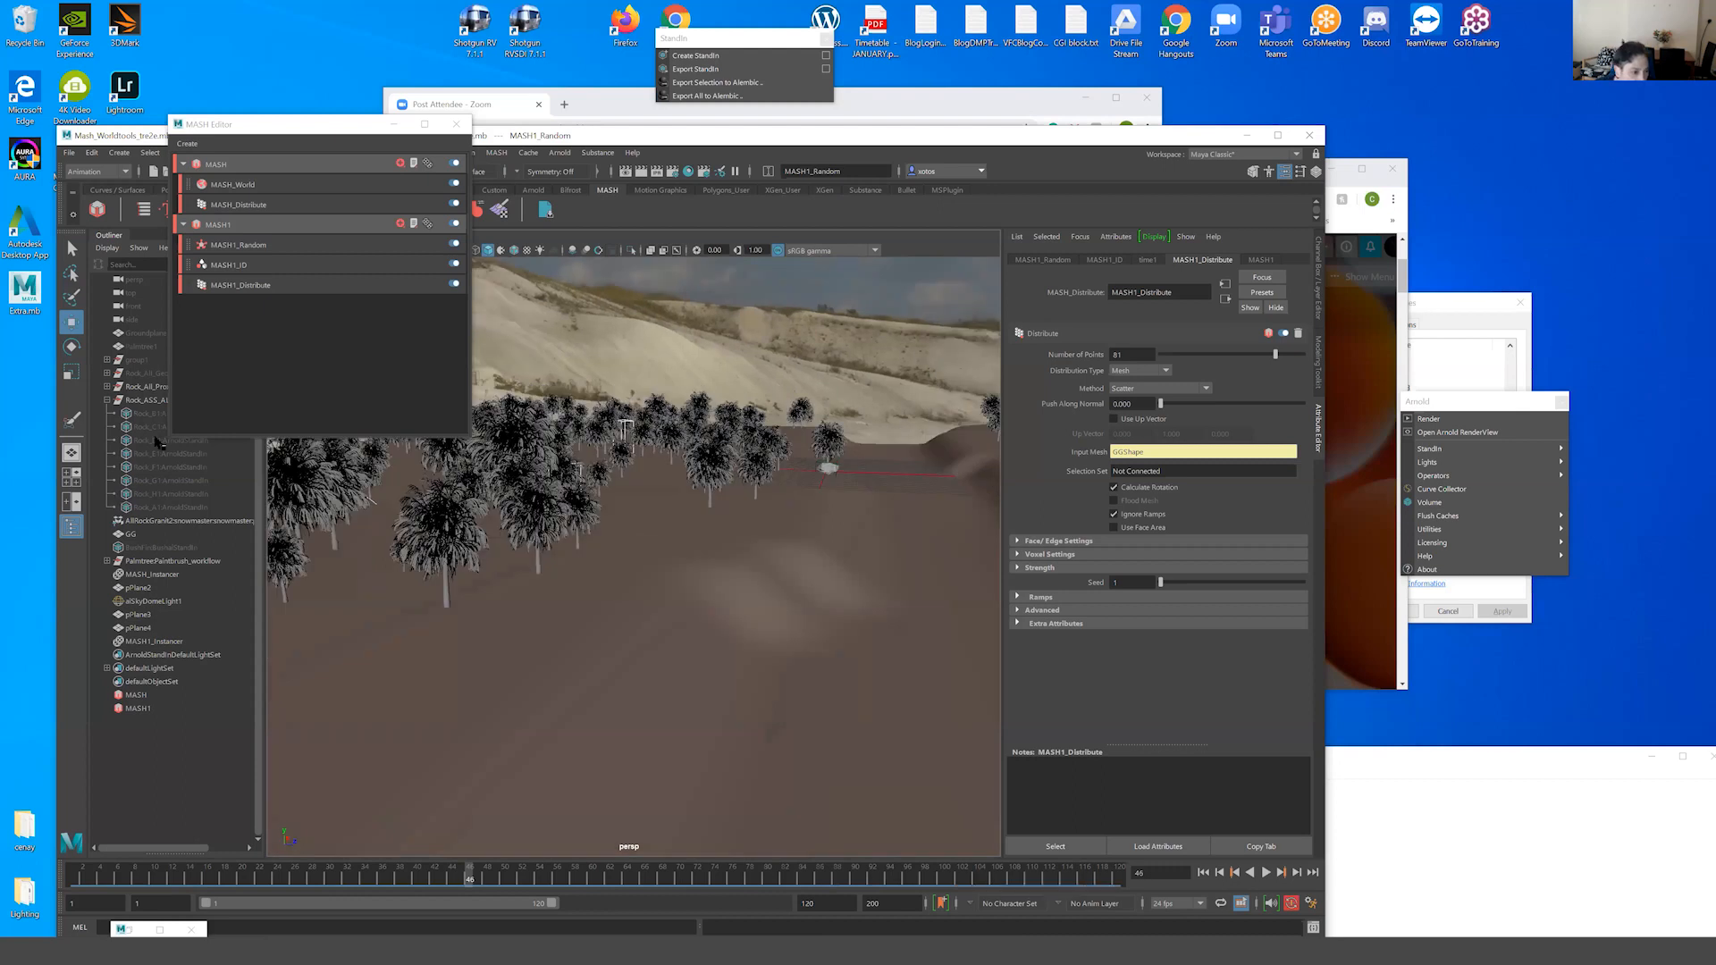
pyautogui.moveTo(147, 418); pyautogui.dragTo(158, 510)
pyautogui.hotkey('shift', 'h')
pyautogui.moveTo(636, 550)
pyautogui.keyDown('alt'); pyautogui.mouseDown()
pyautogui.moveTo(537, 547)
pyautogui.moveTo(698, 551)
pyautogui.moveTo(618, 556)
pyautogui.mouseUp(); pyautogui.keyUp('alt')
pyautogui.keyDown('alt'); pyautogui.moveTo(619, 556); pyautogui.dragTo(755, 537, button='right'); pyautogui.keyUp('alt')
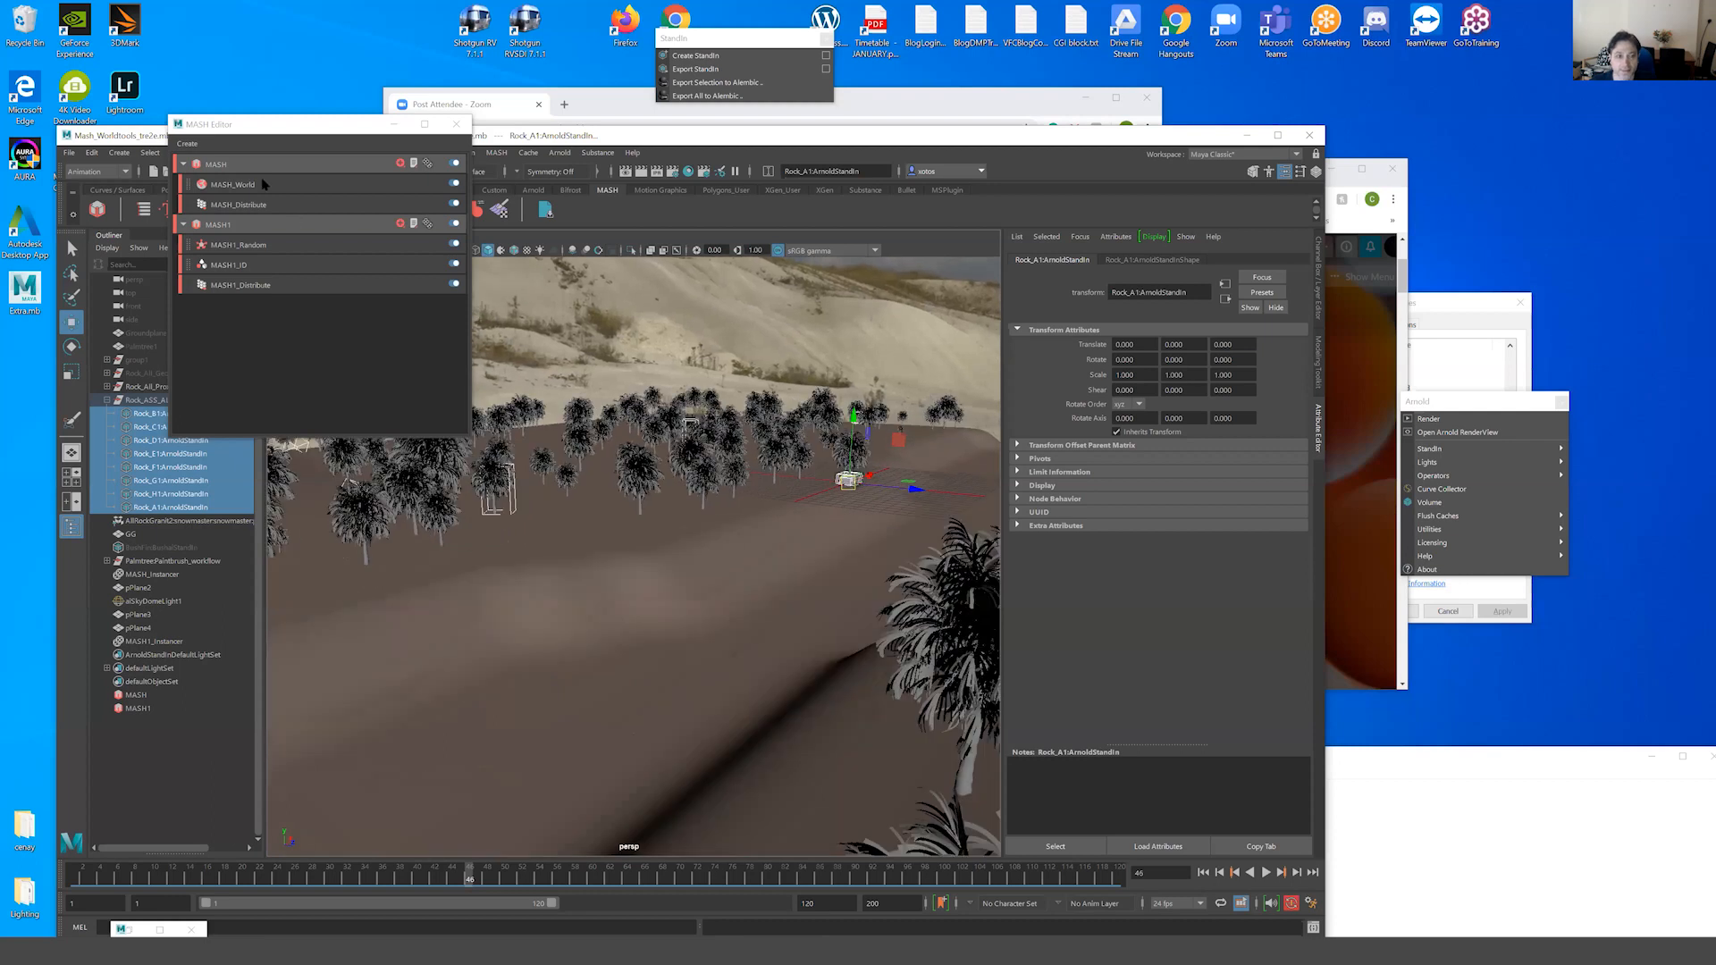
# Minimize the MASH Editor, maximize the Maya window and frame the river valley with the palms and mountains behind it.
pyautogui.click(392, 124)
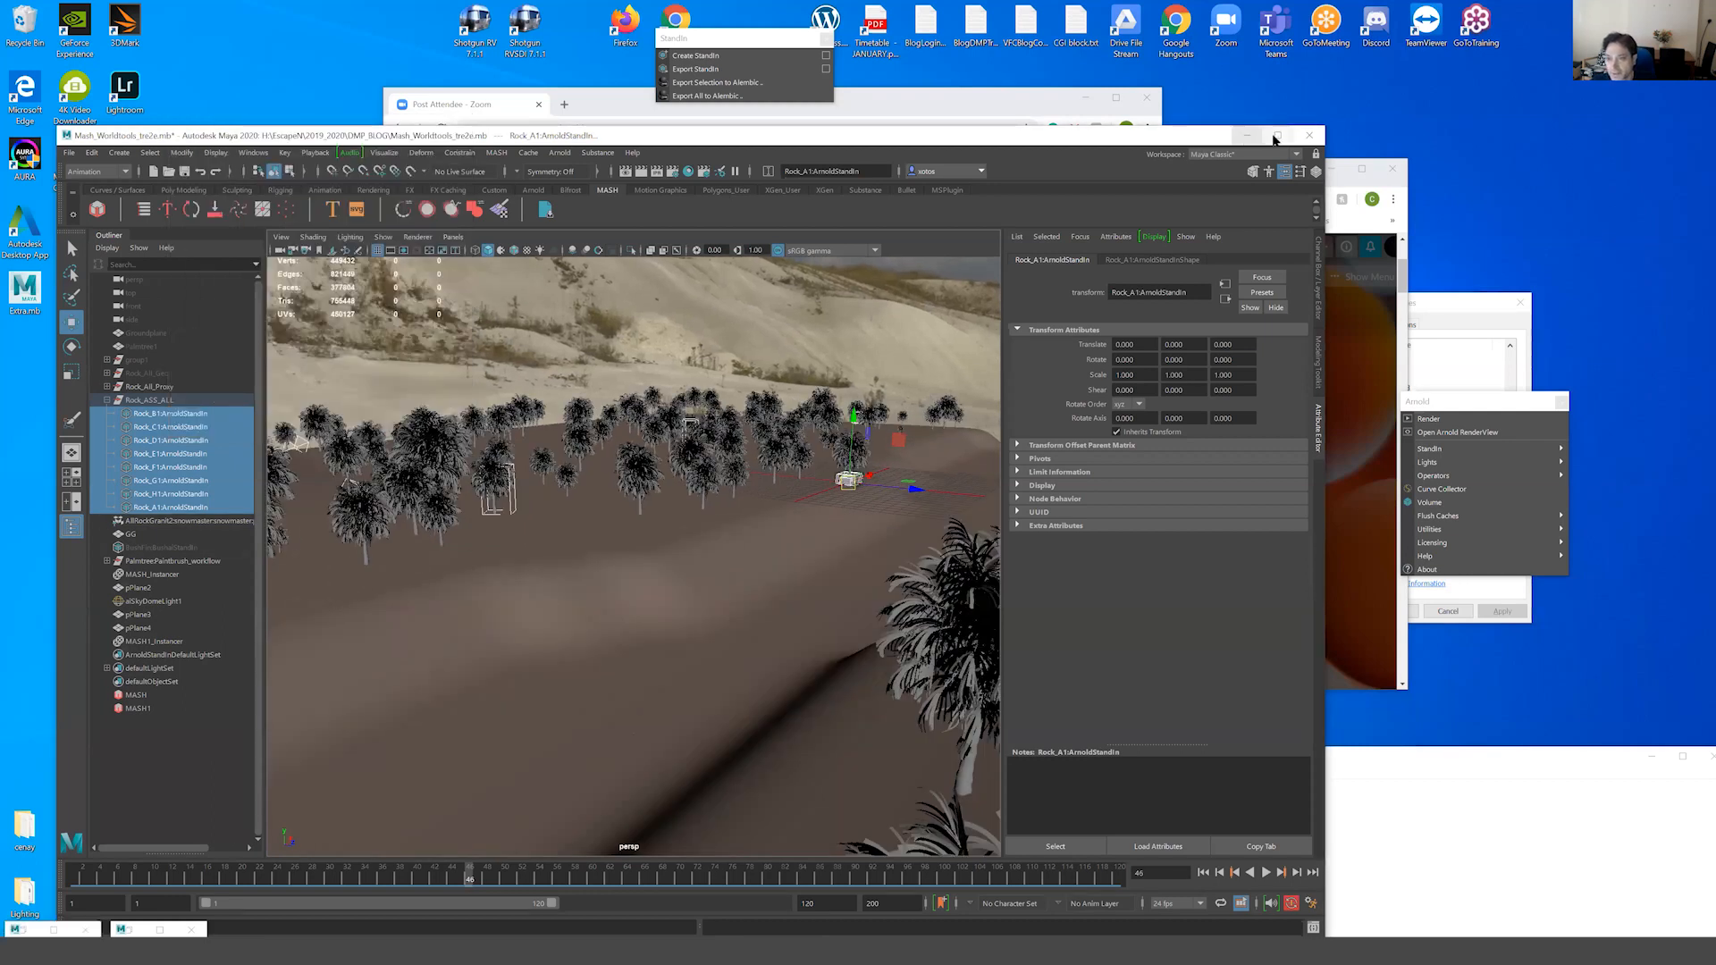
pyautogui.click(1278, 134)
pyautogui.keyDown('alt'); pyautogui.moveTo(927, 326); pyautogui.dragTo(789, 420); pyautogui.keyUp('alt')
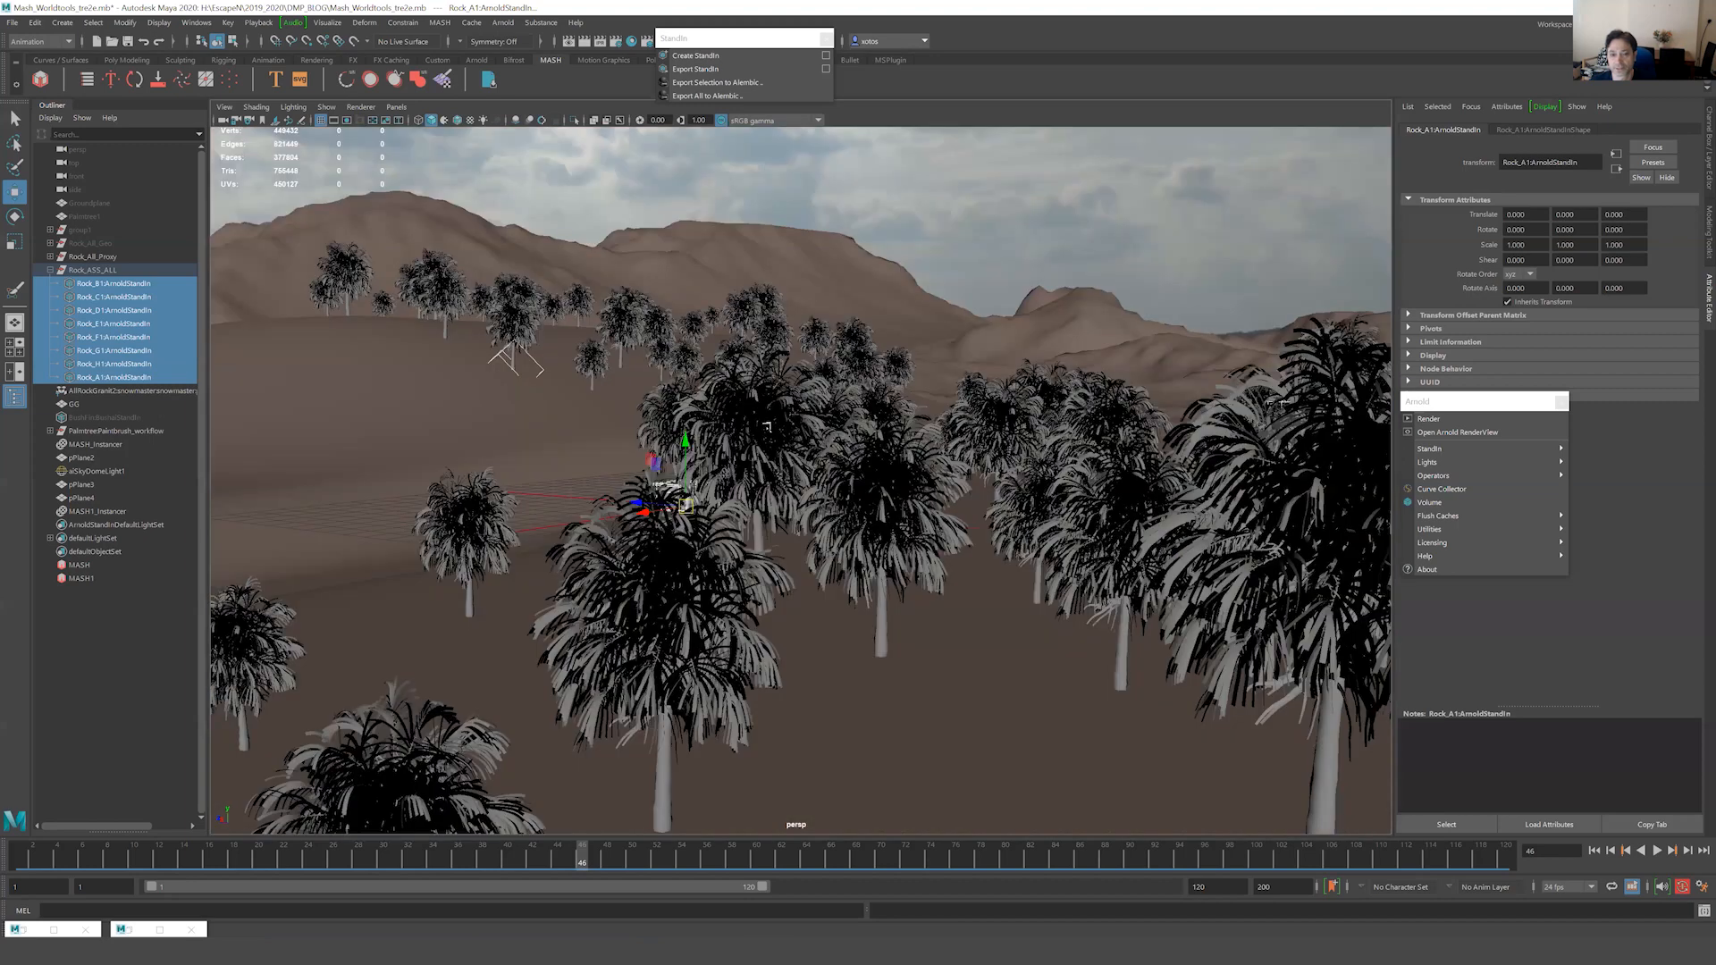
pyautogui.keyDown('alt'); pyautogui.moveTo(926, 403); pyautogui.dragTo(1017, 407); pyautogui.keyUp('alt')
pyautogui.scroll(-5, 1017, 408)
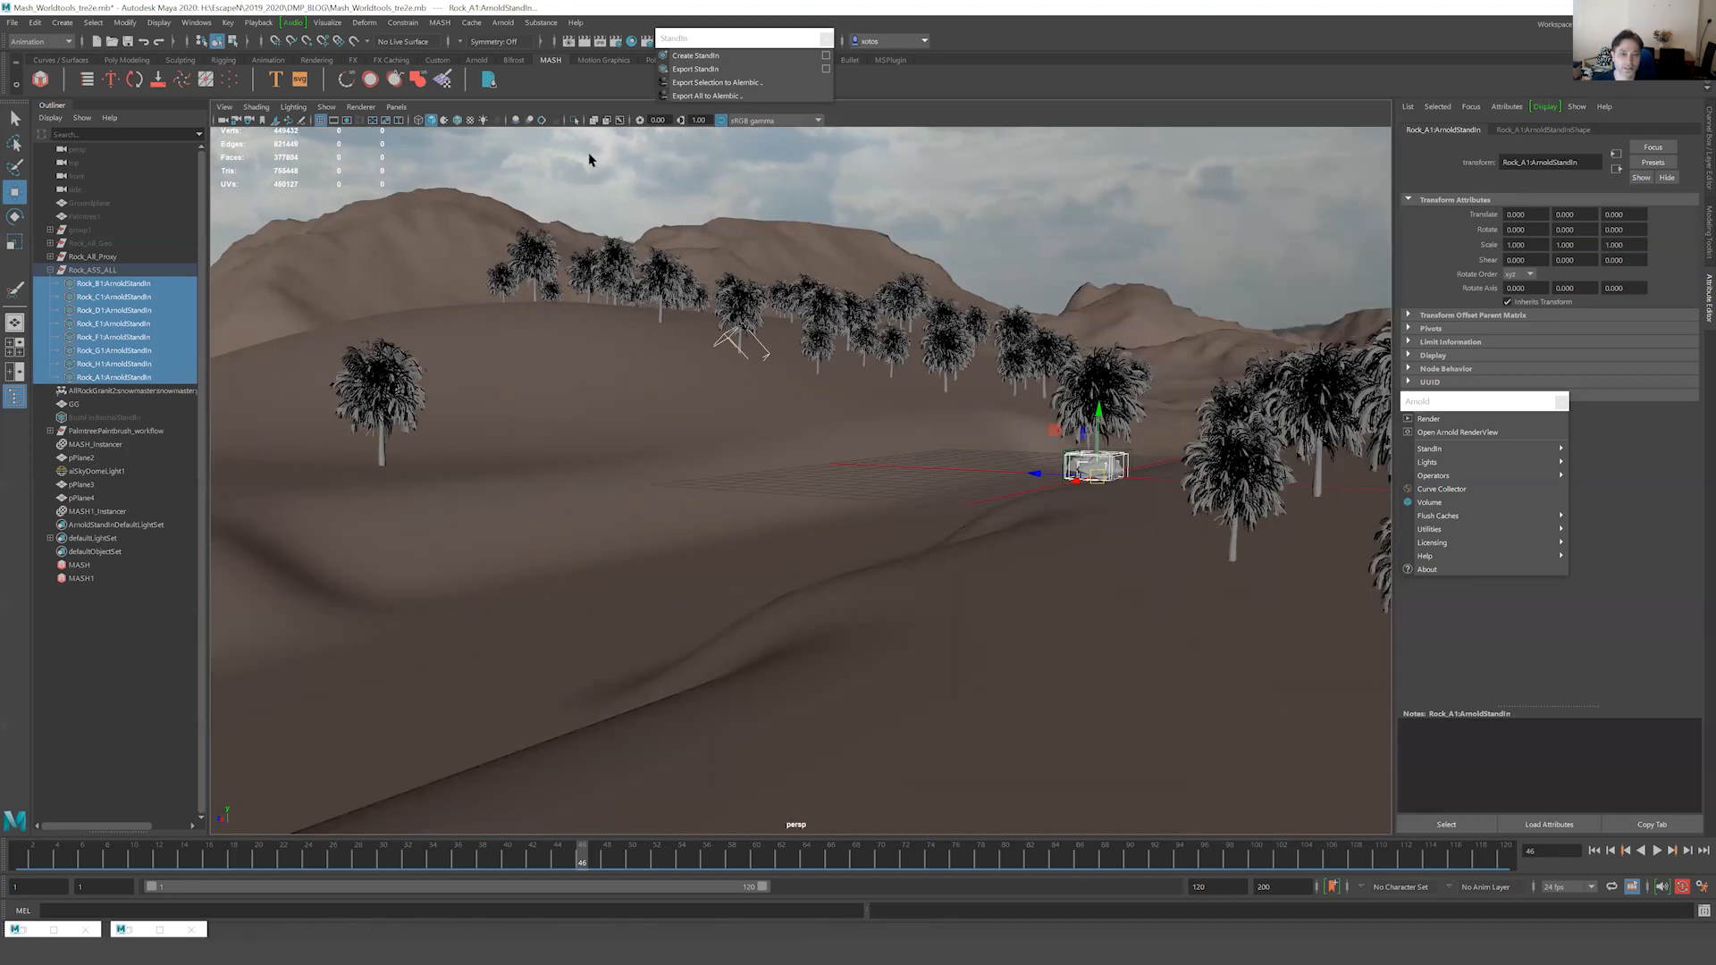
# Restore the Maya window, render the perspective view in the Arnold RenderView, and maximize the render window to inspect the rocks.
pyautogui.moveTo(588, 160); pyautogui.dragTo(580, 142)
pyautogui.click(534, 159)
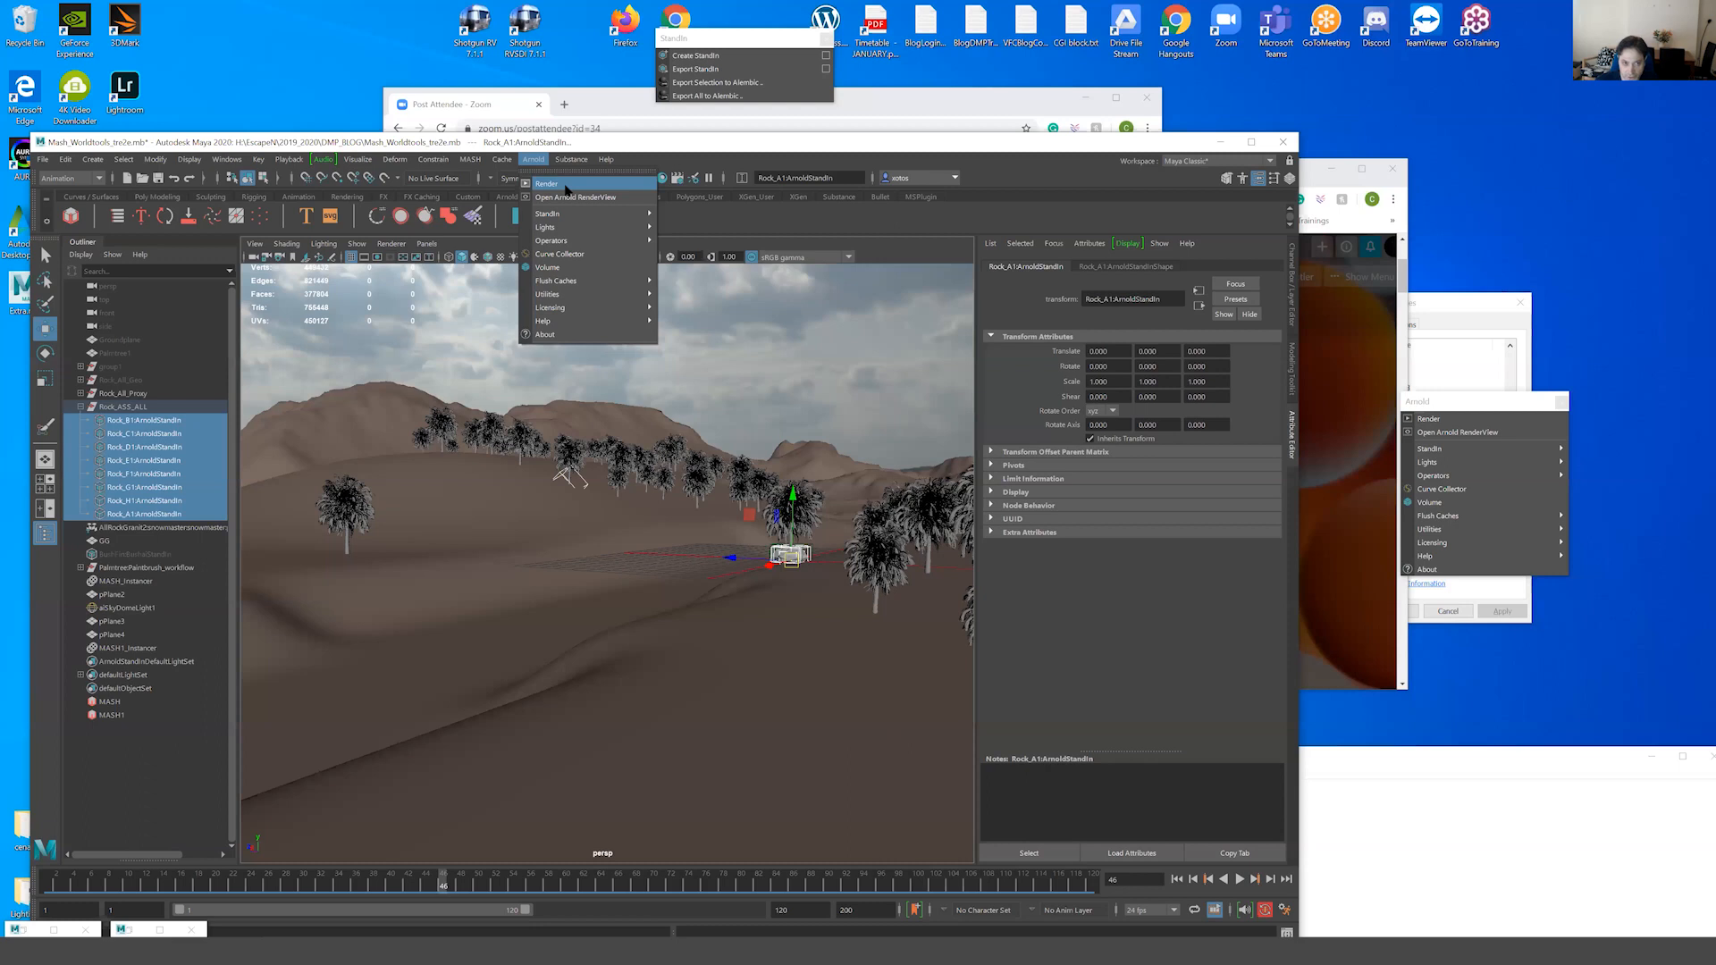
pyautogui.click(572, 196)
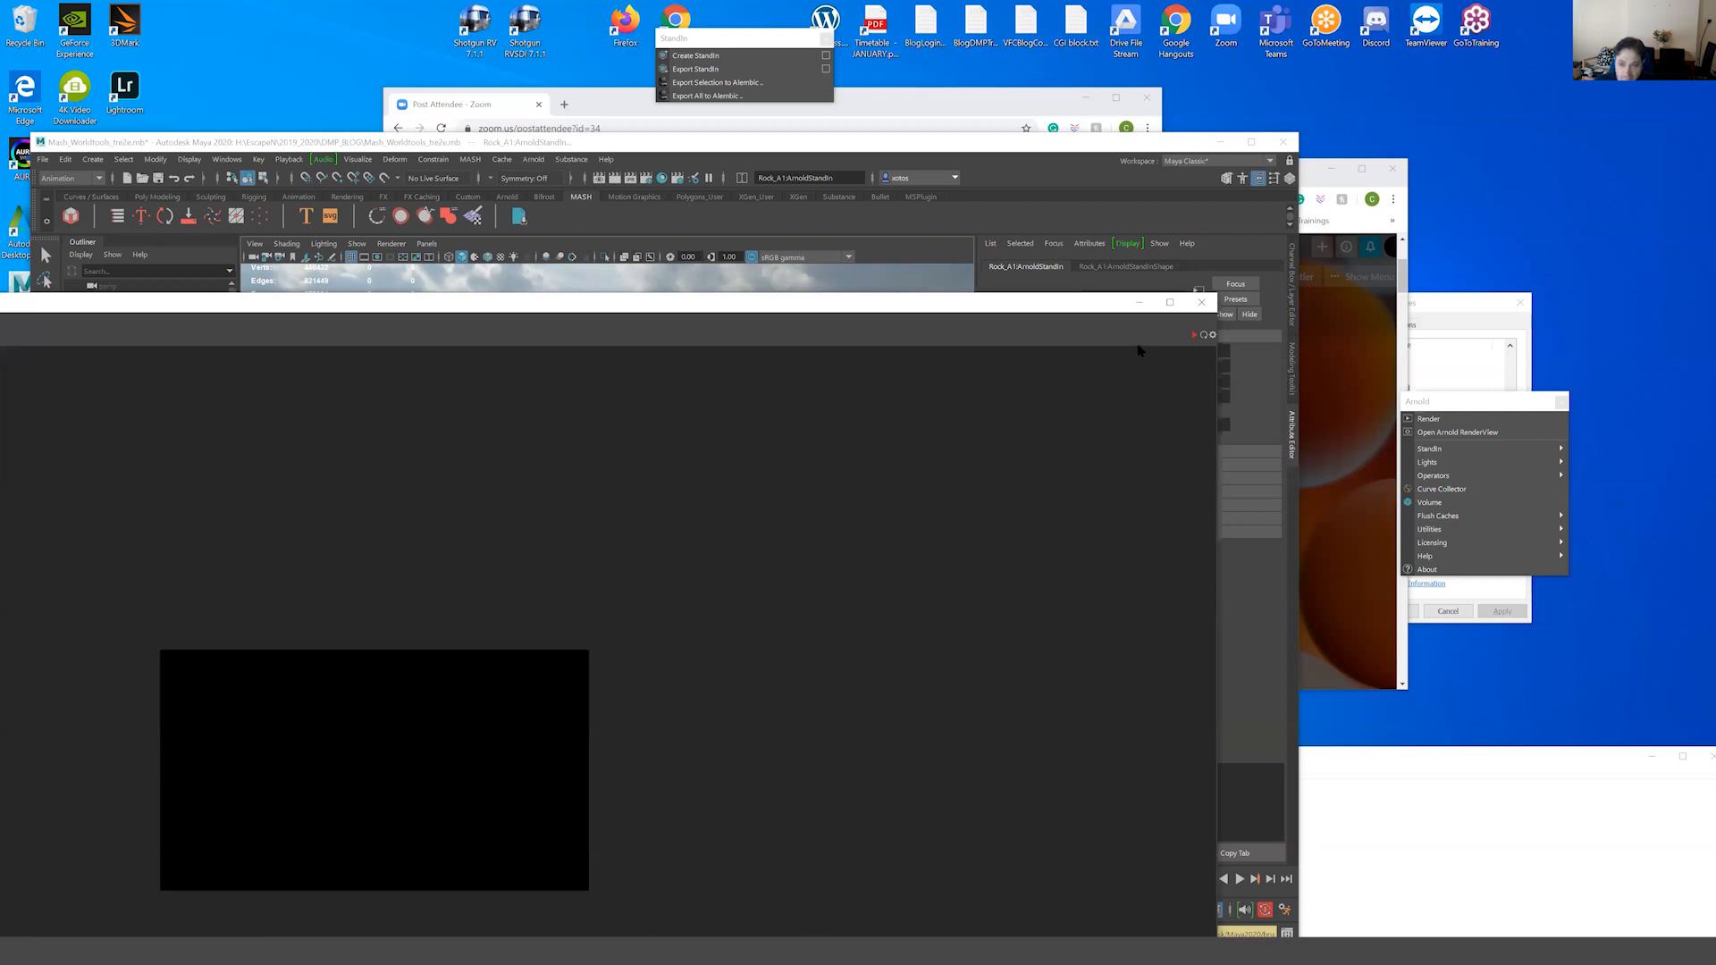
pyautogui.moveTo(1064, 303); pyautogui.dragTo(1249, 155)
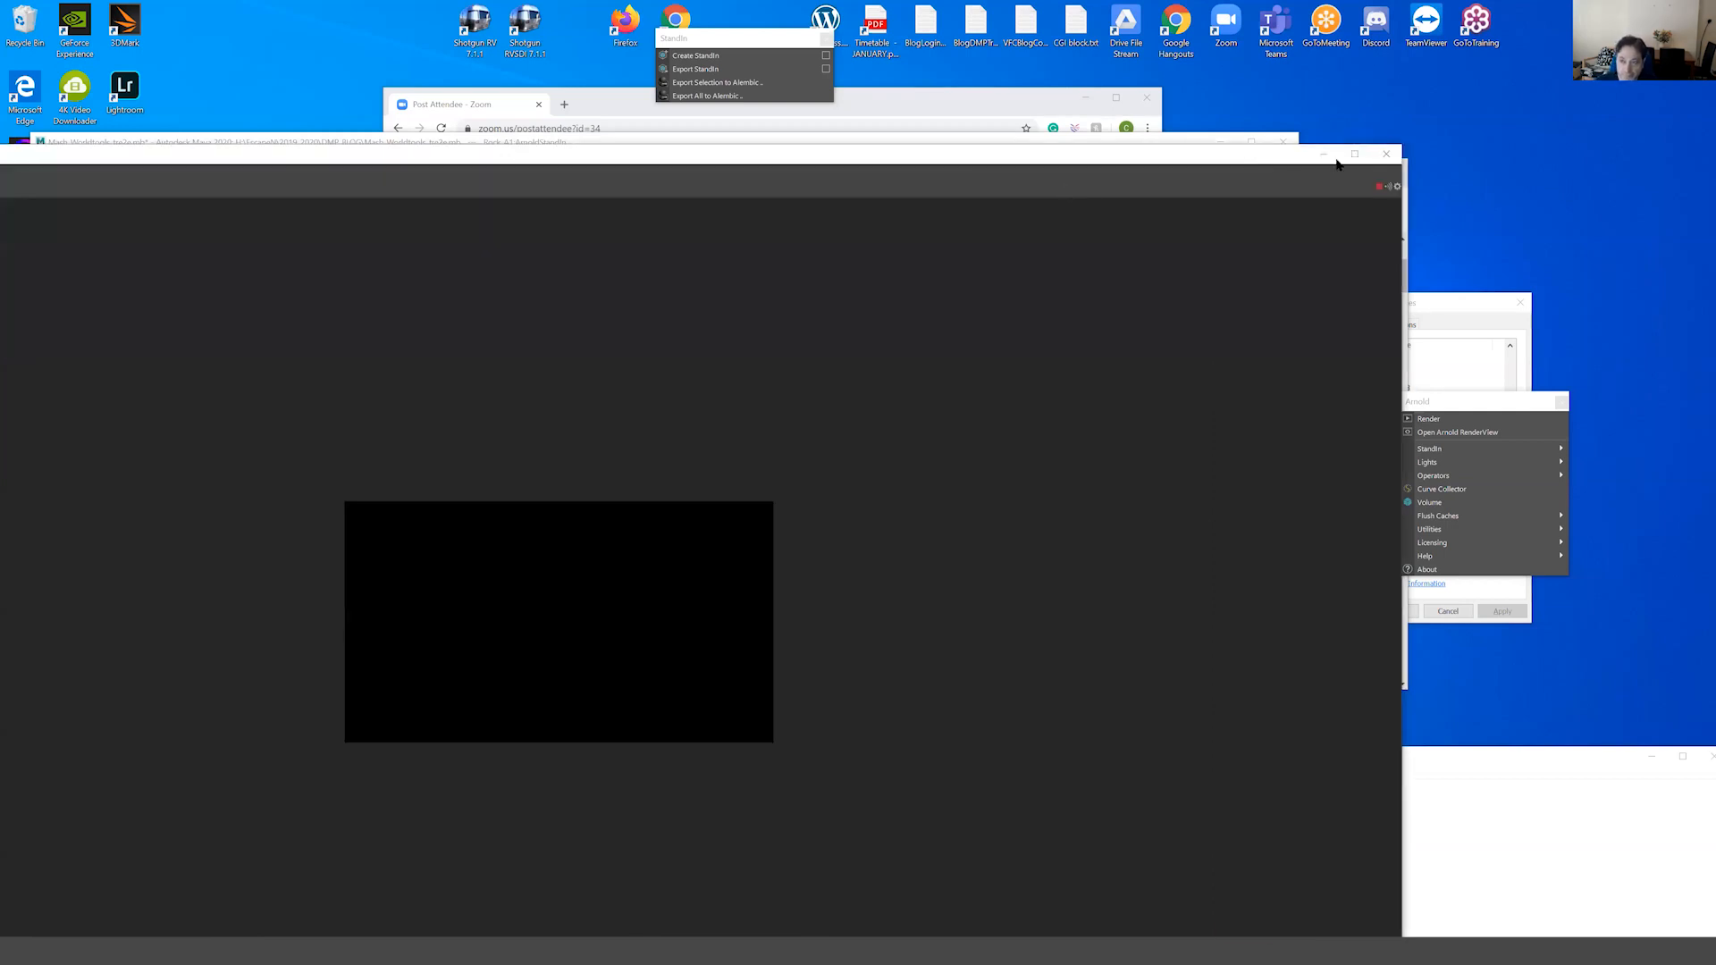
pyautogui.click(1355, 155)
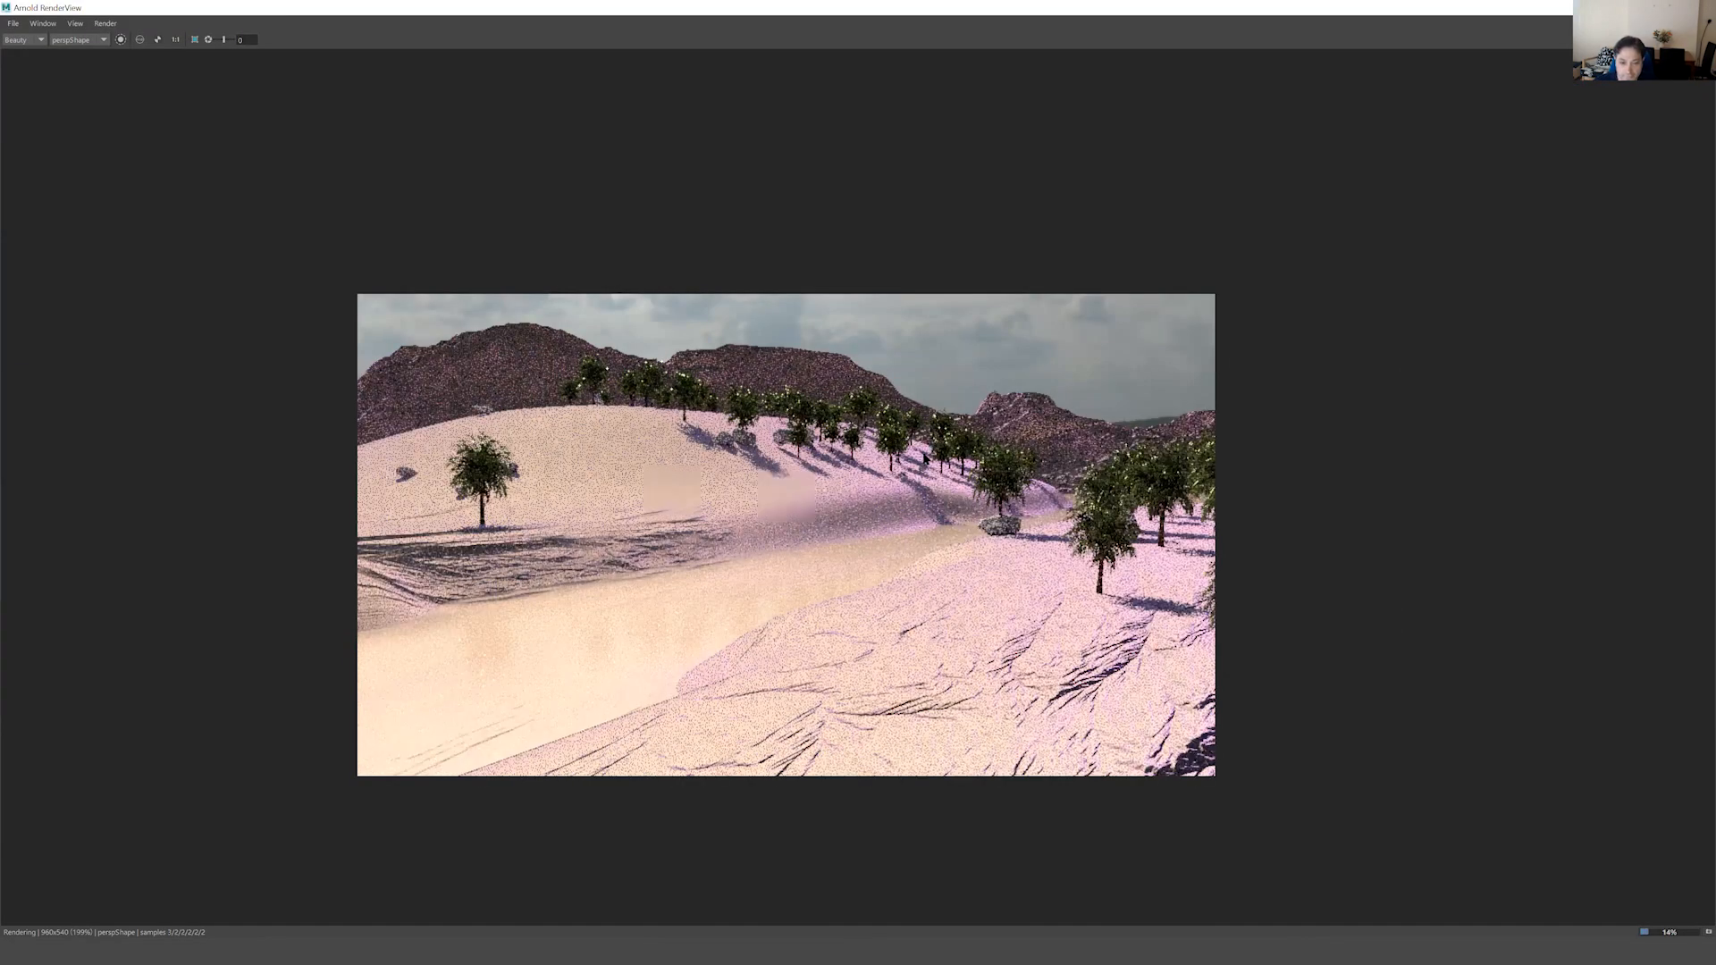
pyautogui.scroll(1, 930, 505)
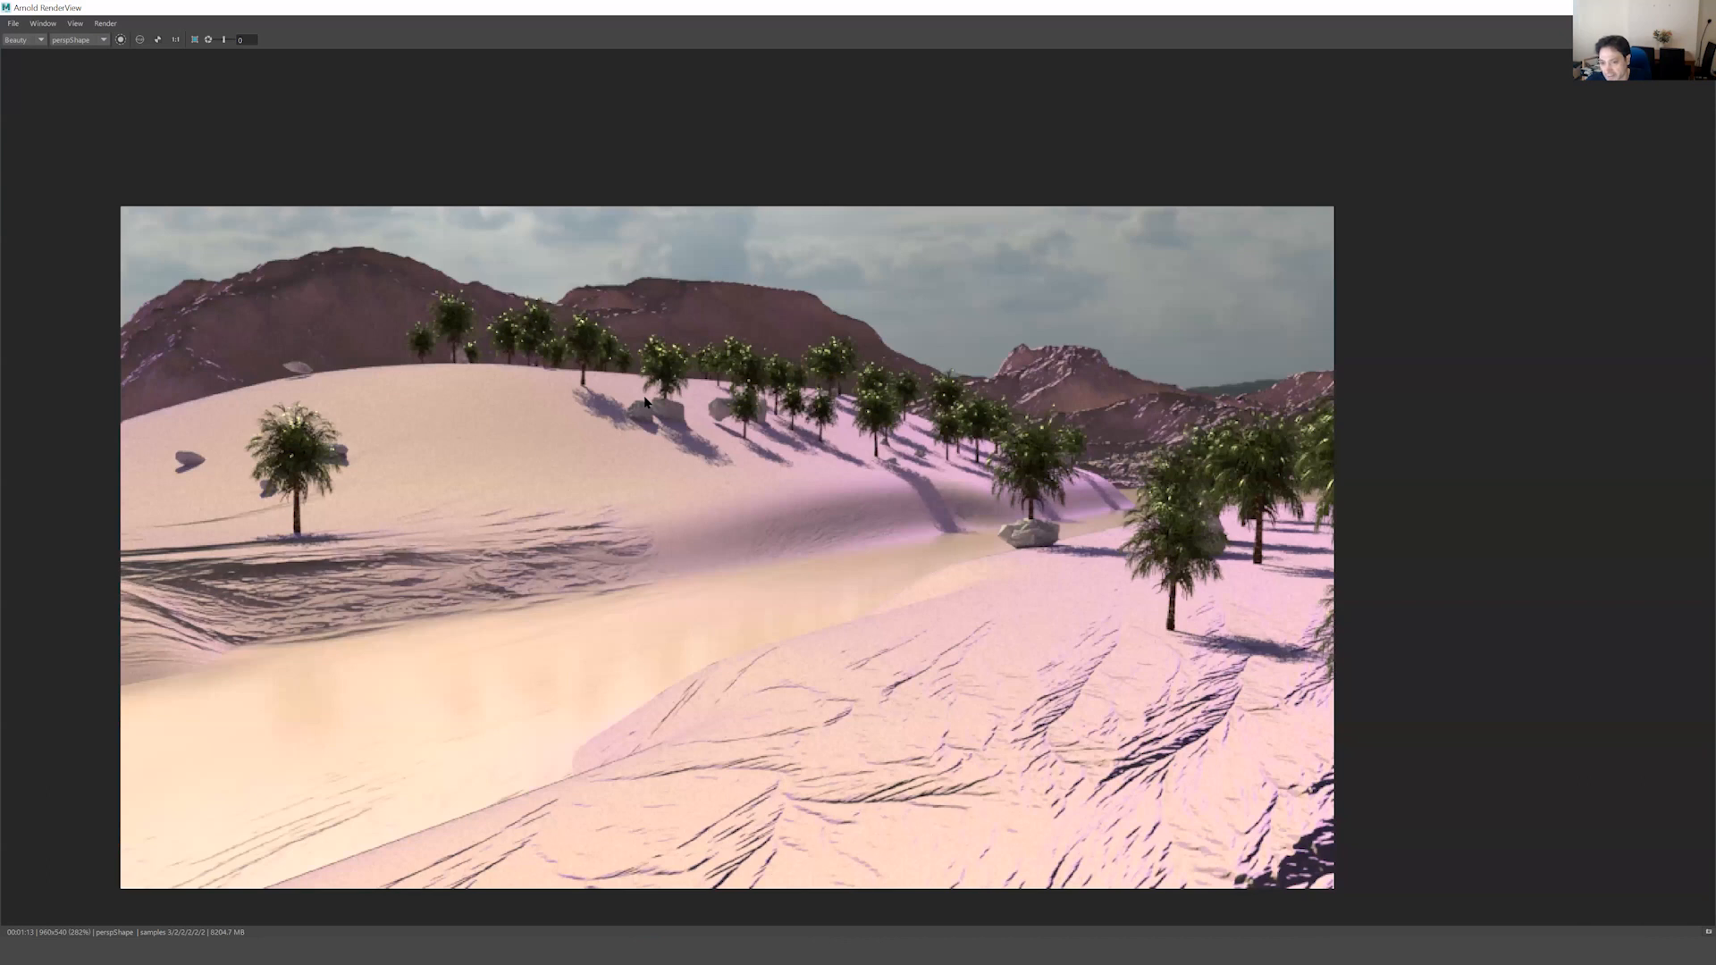
# Shrink and reposition the RenderView window, and open the Arnold sampling settings in the render settings.
pyautogui.doubleClick(501, 11)
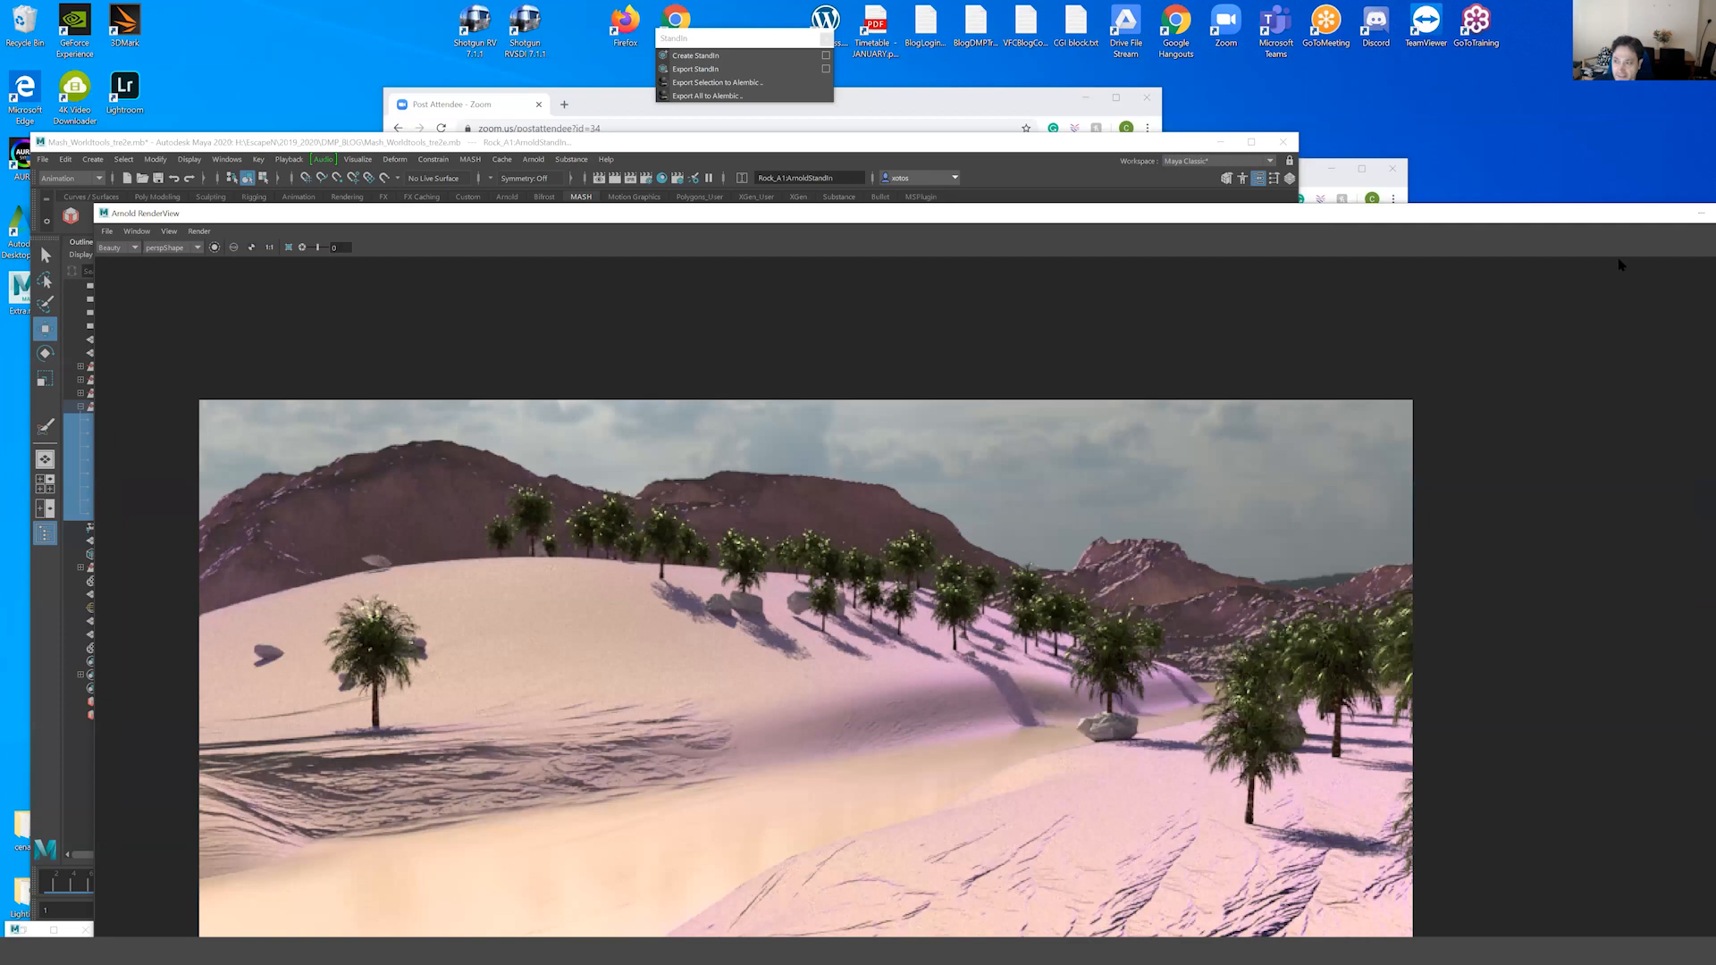
pyautogui.moveTo(1326, 221); pyautogui.dragTo(1155, 238)
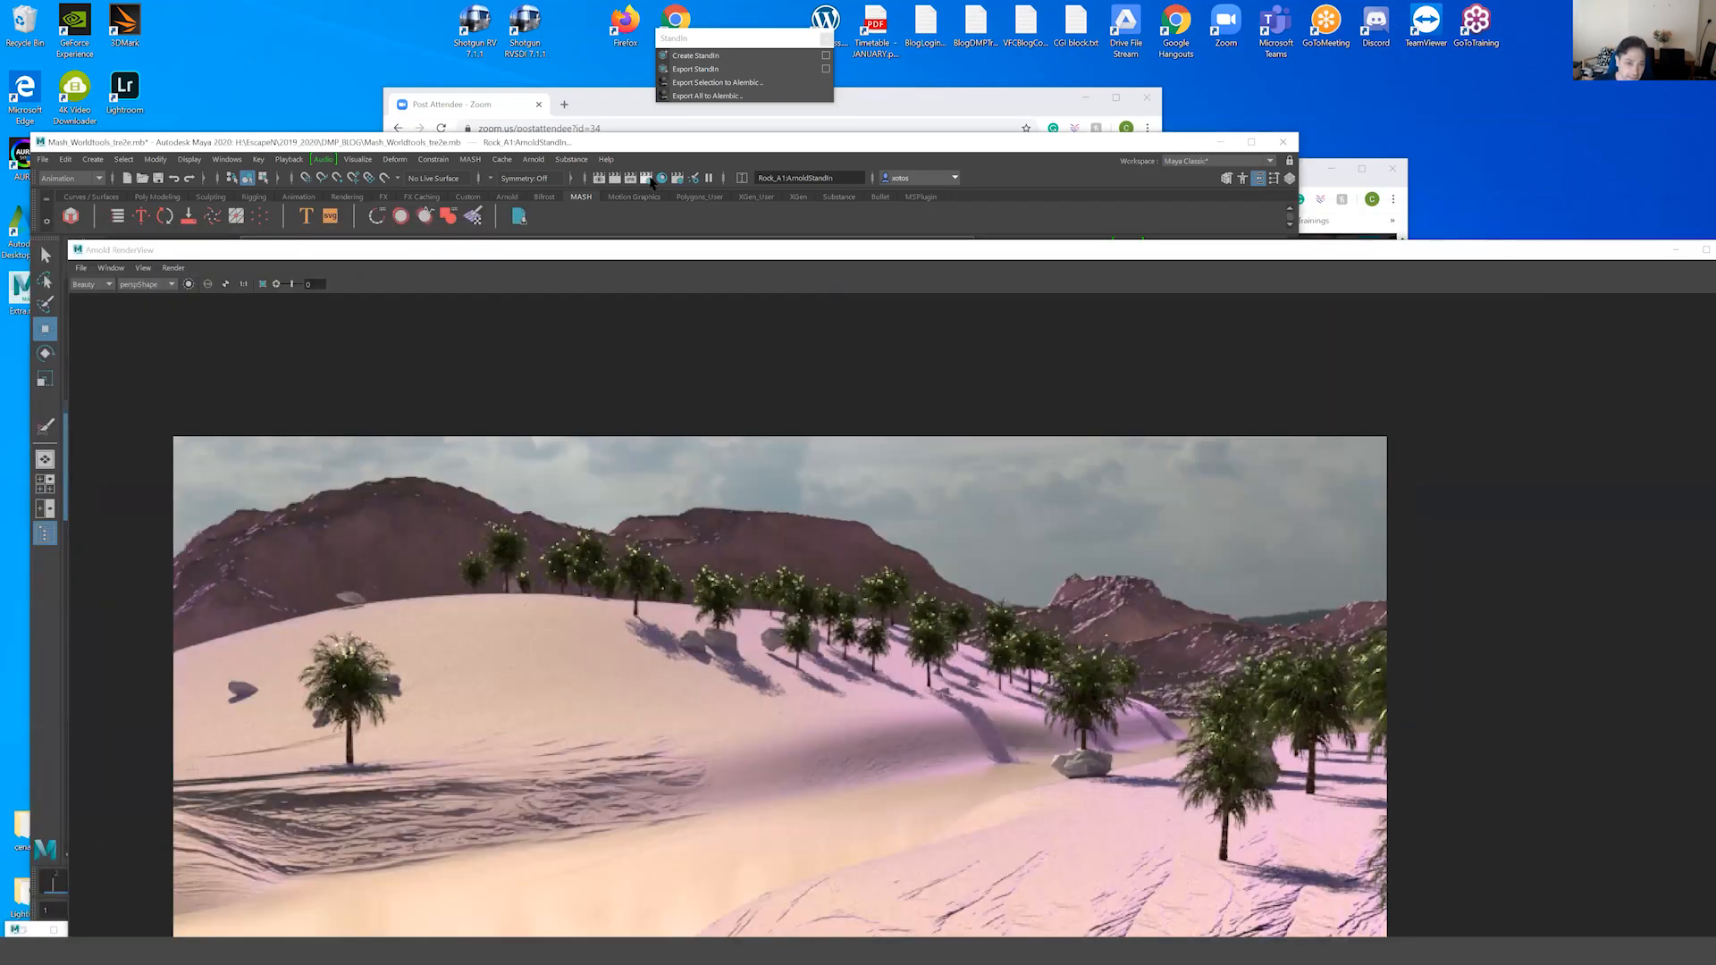
pyautogui.click(647, 180)
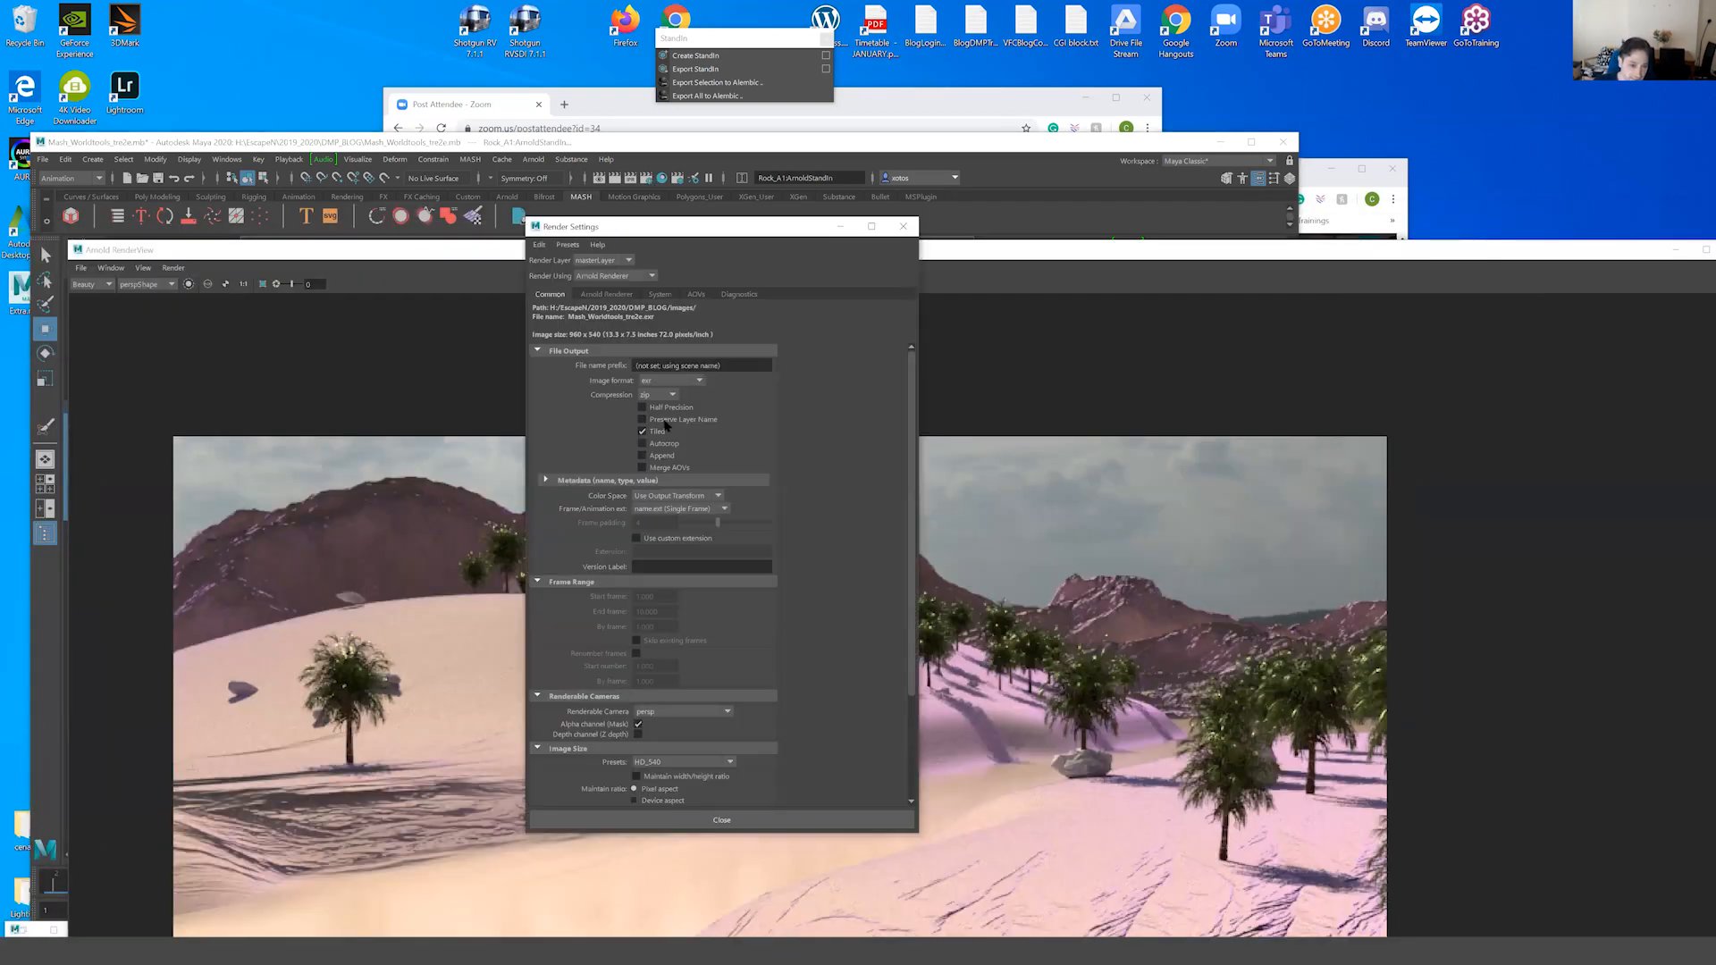
pyautogui.click(614, 295)
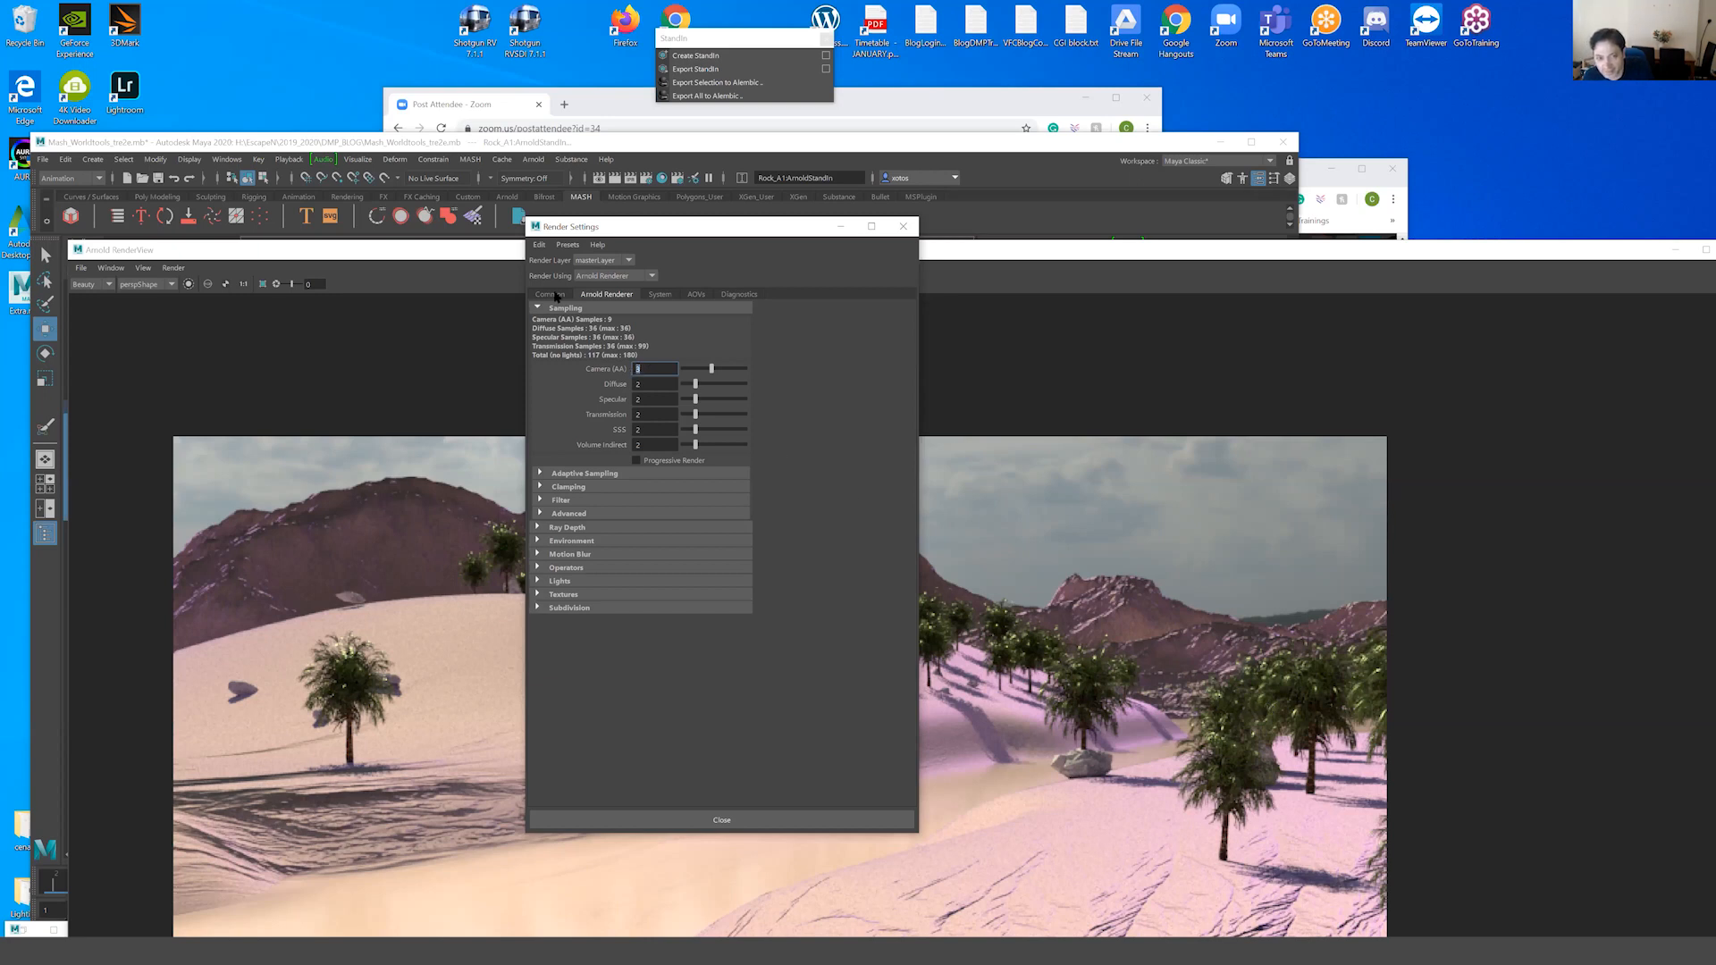
# Set the image size preset to HD_1080 in the common render settings.
pyautogui.click(550, 294)
pyautogui.scroll(-3, 630, 575)
pyautogui.scroll(-2, 630, 575)
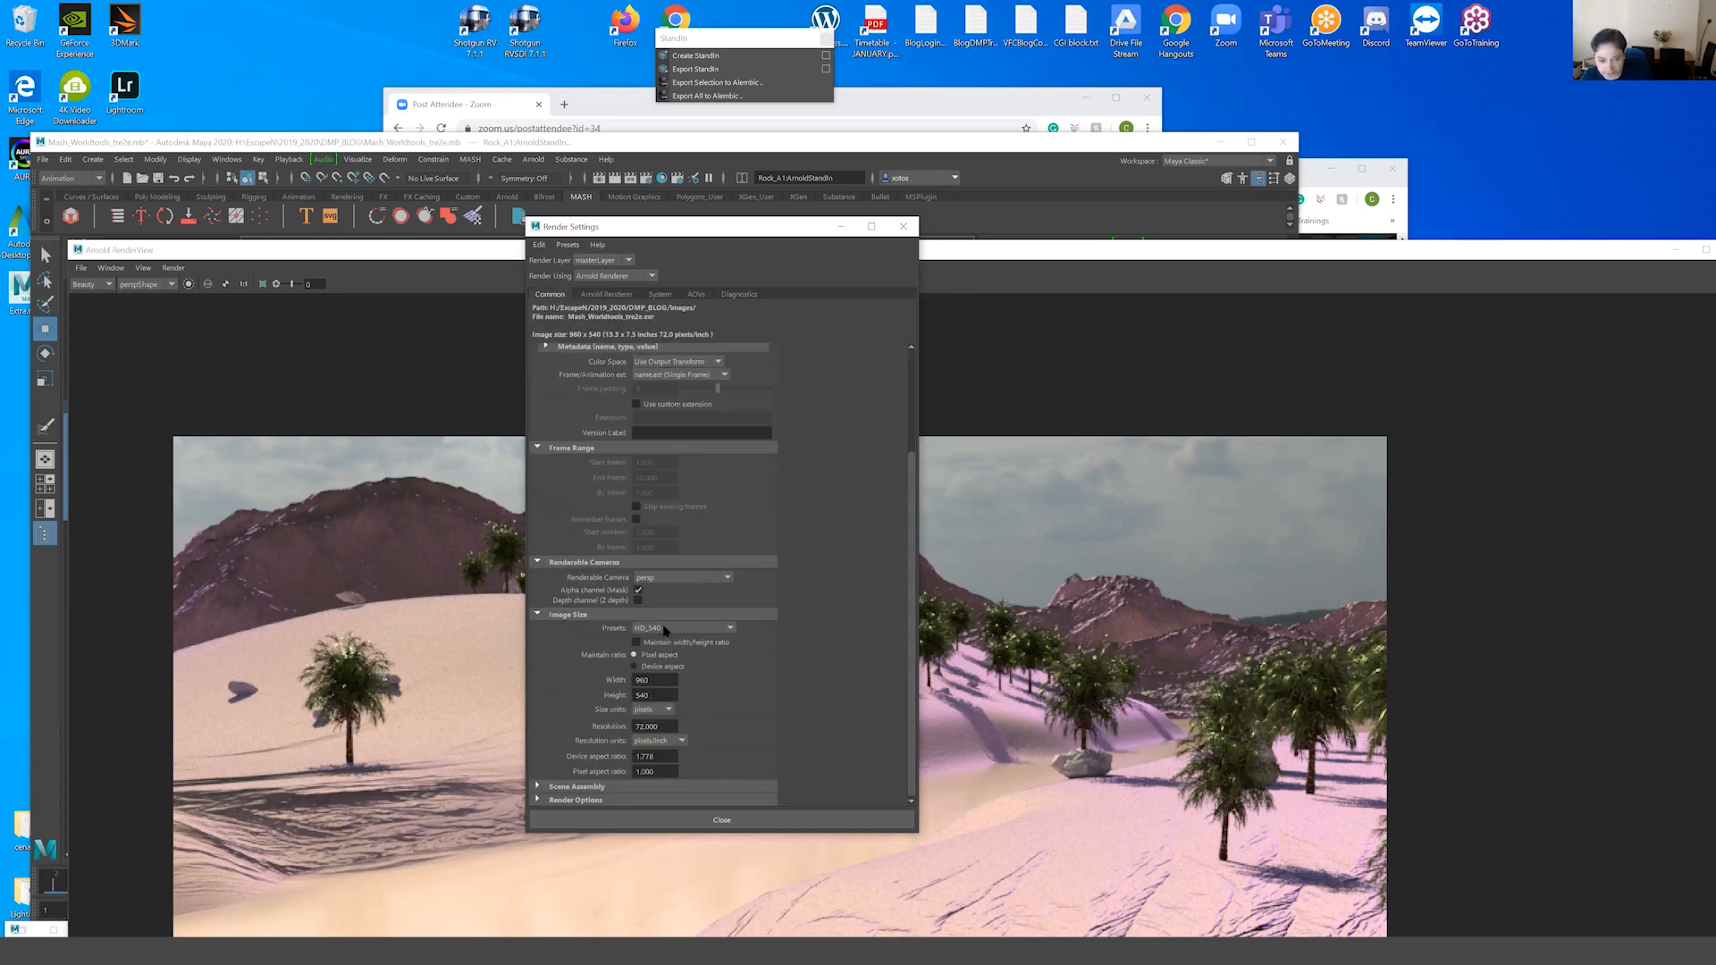
pyautogui.click(664, 630)
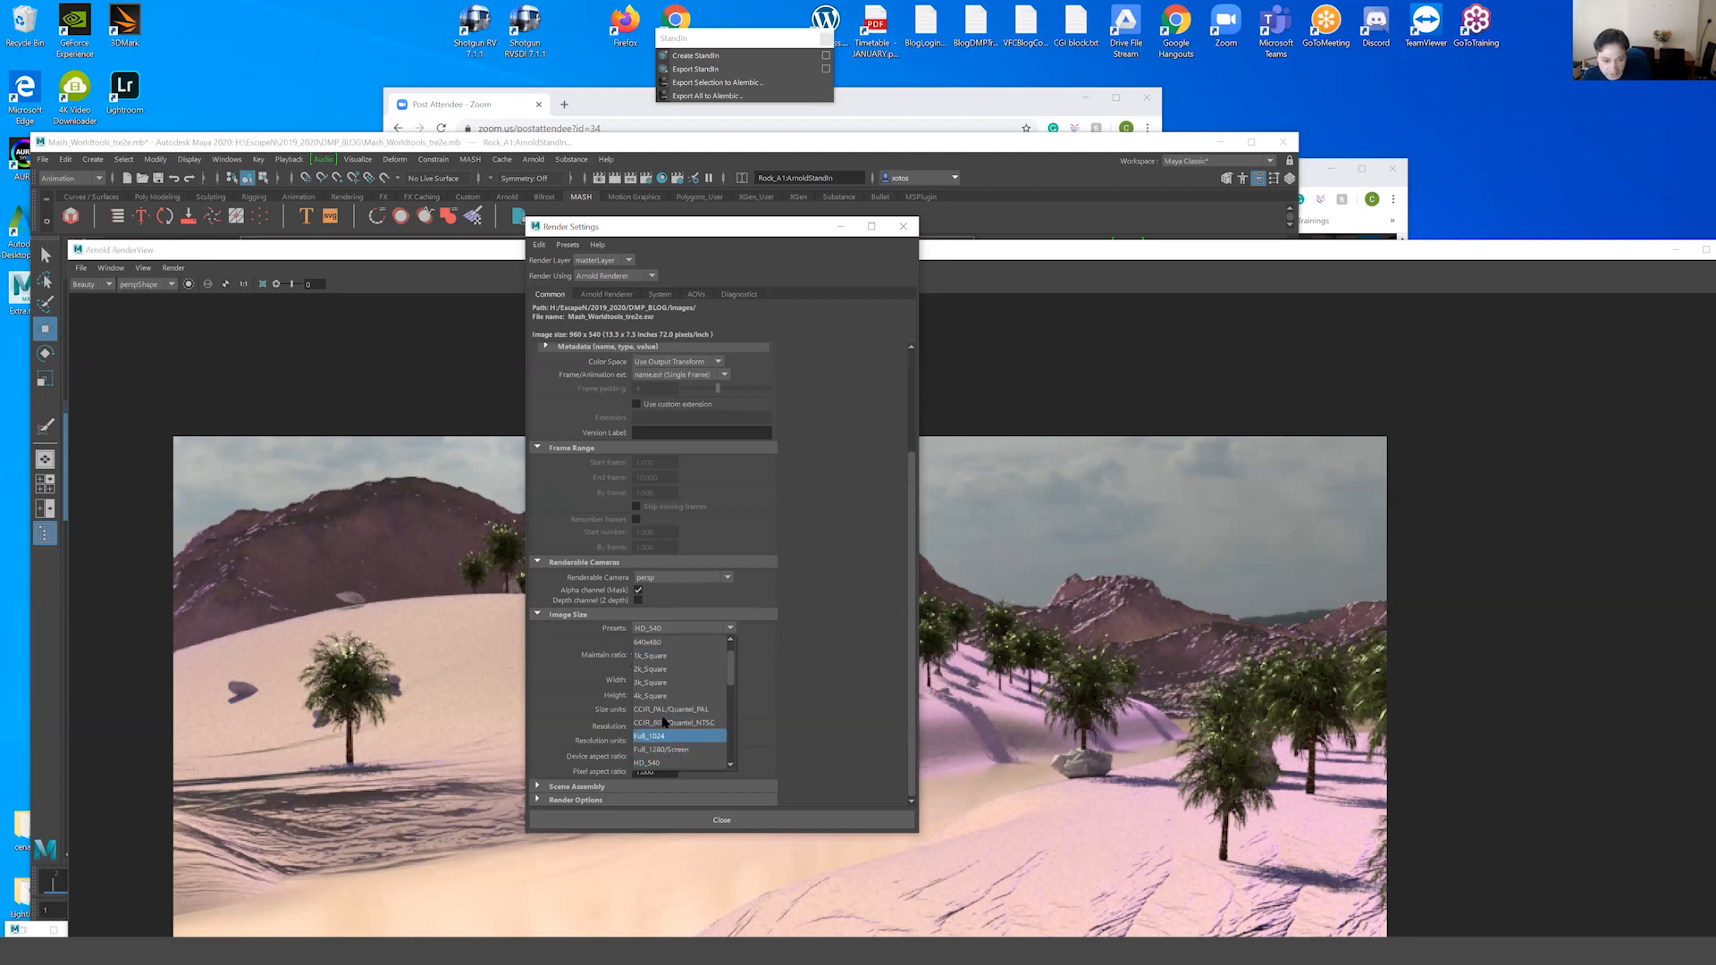
pyautogui.click(631, 638)
pyautogui.click(656, 628)
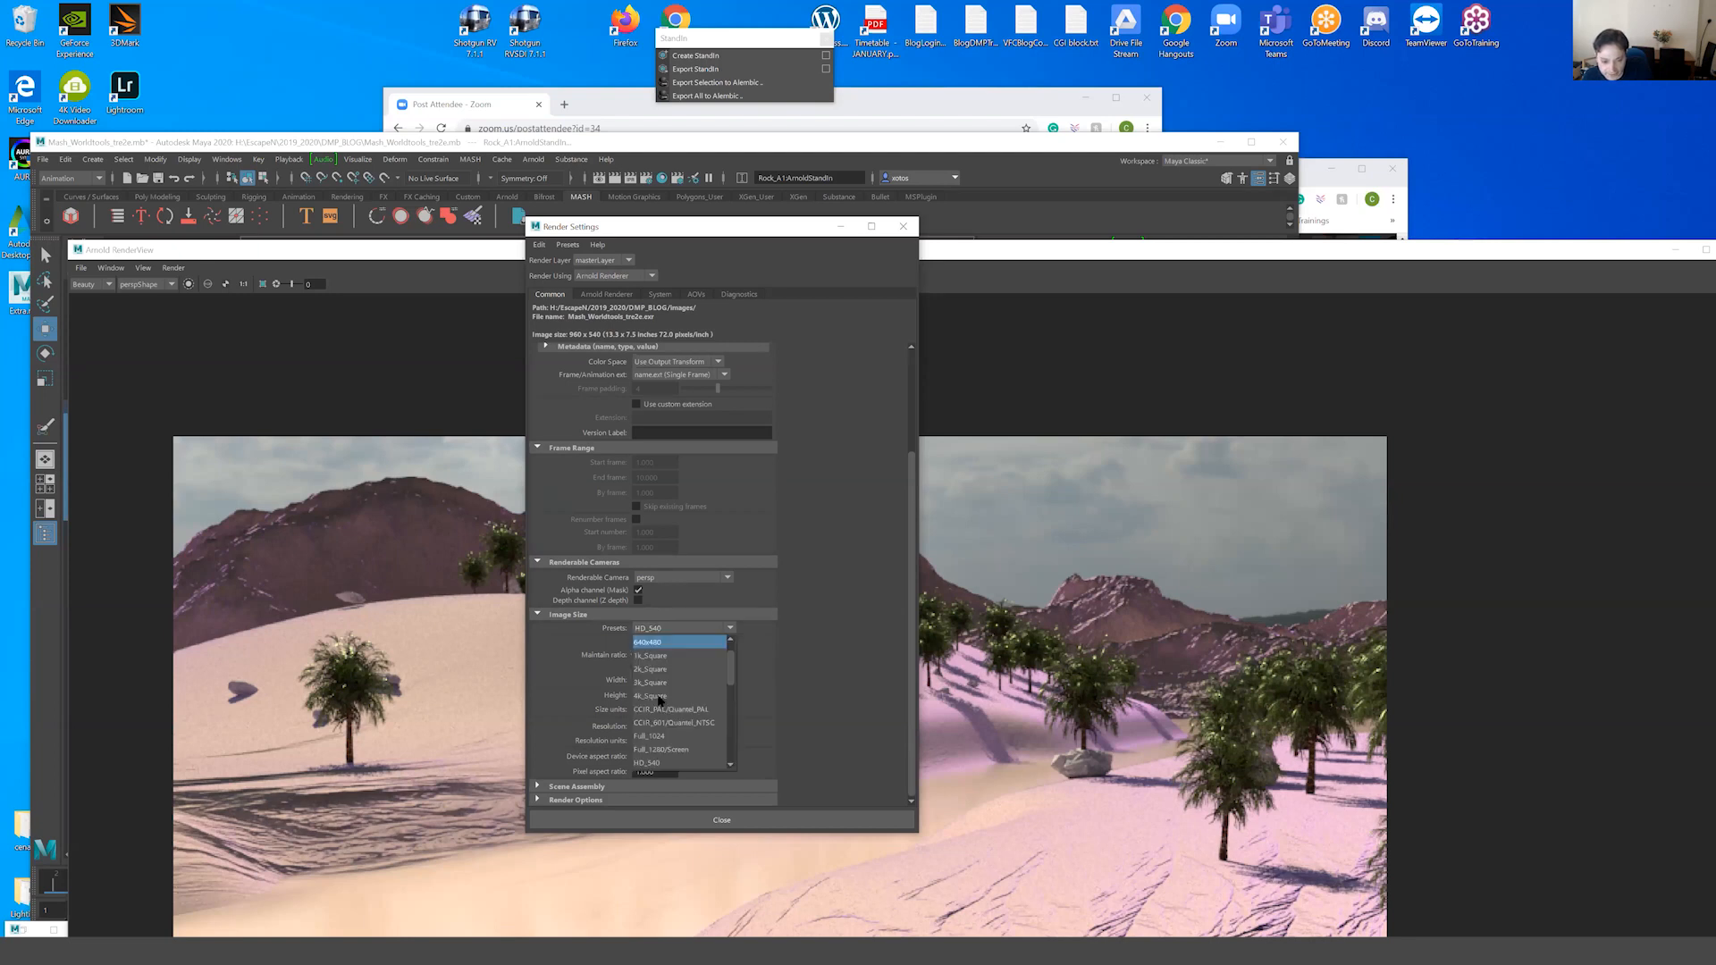
pyautogui.scroll(-3, 659, 688)
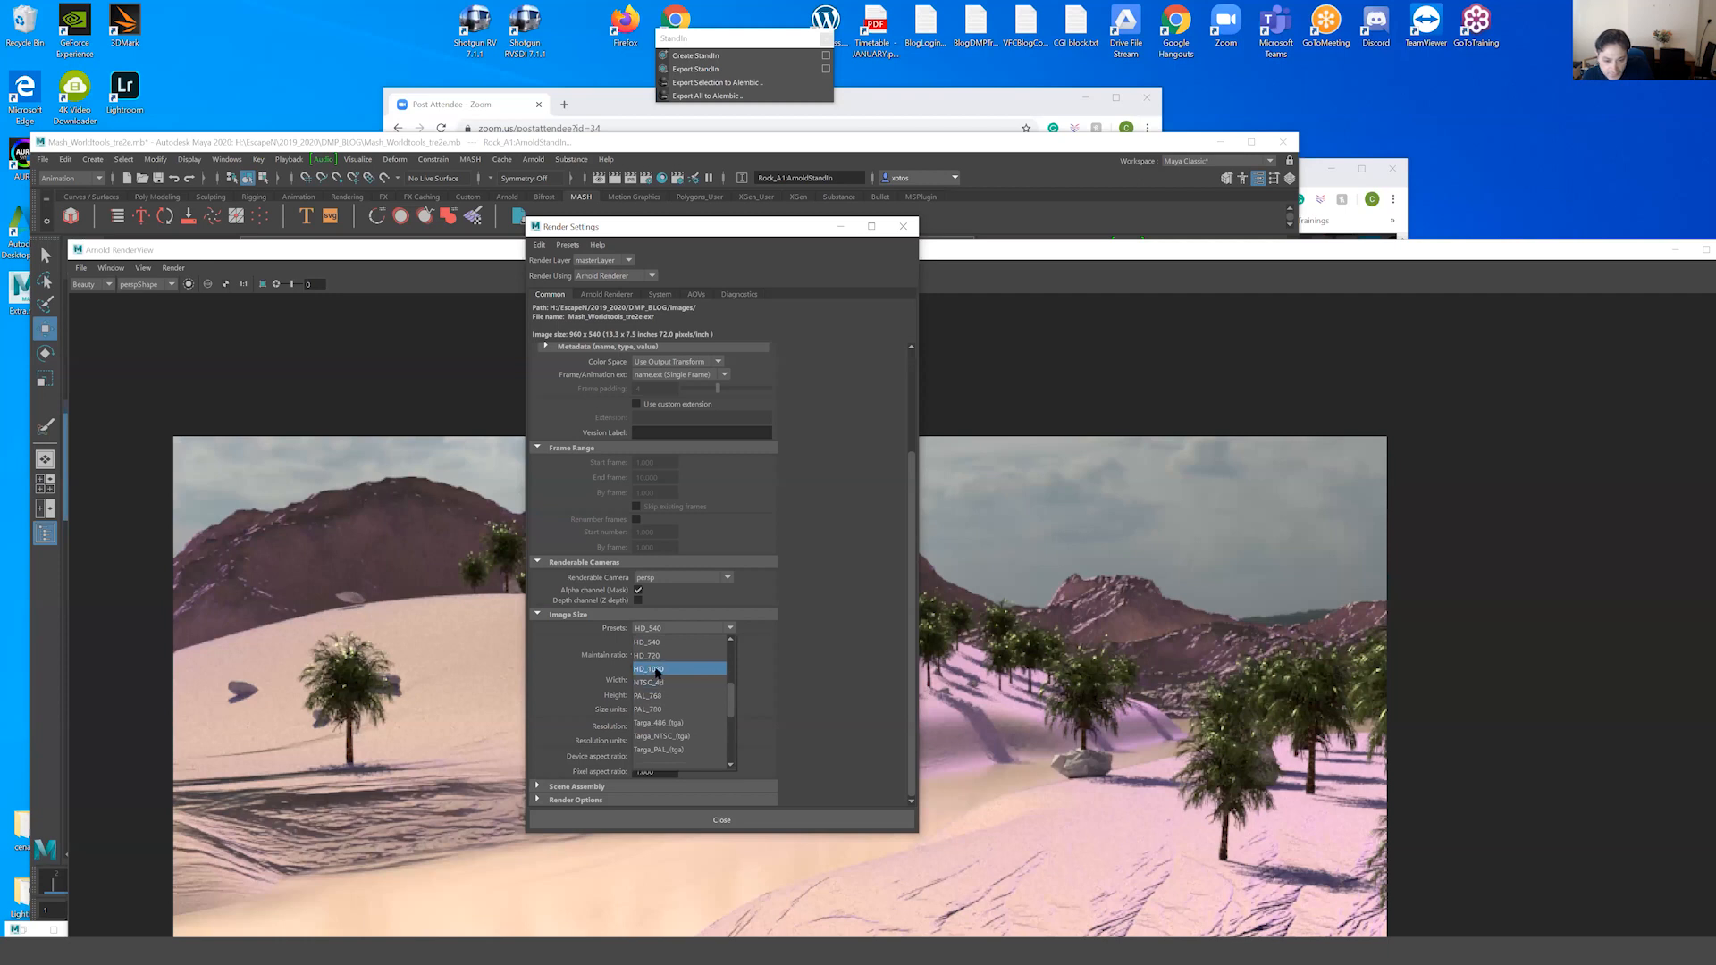
pyautogui.click(657, 670)
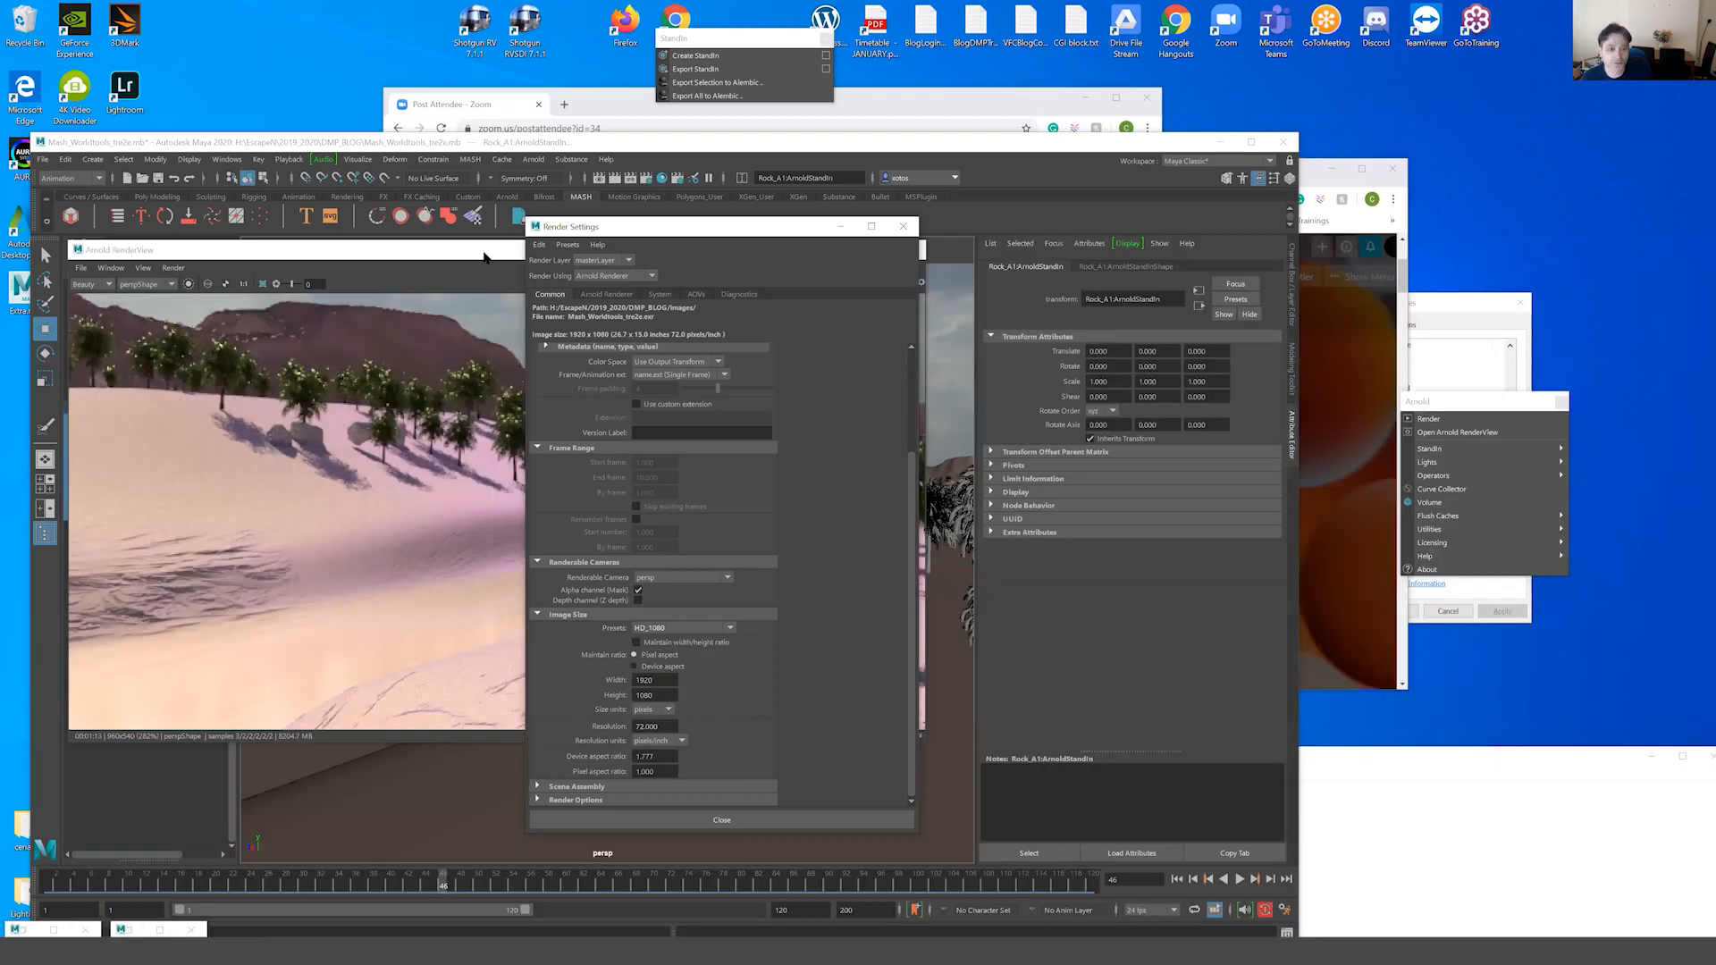
# Shrink the displayed render and move the RenderView and Render Settings windows aside to uncover the perspective viewport.
pyautogui.click(484, 256)
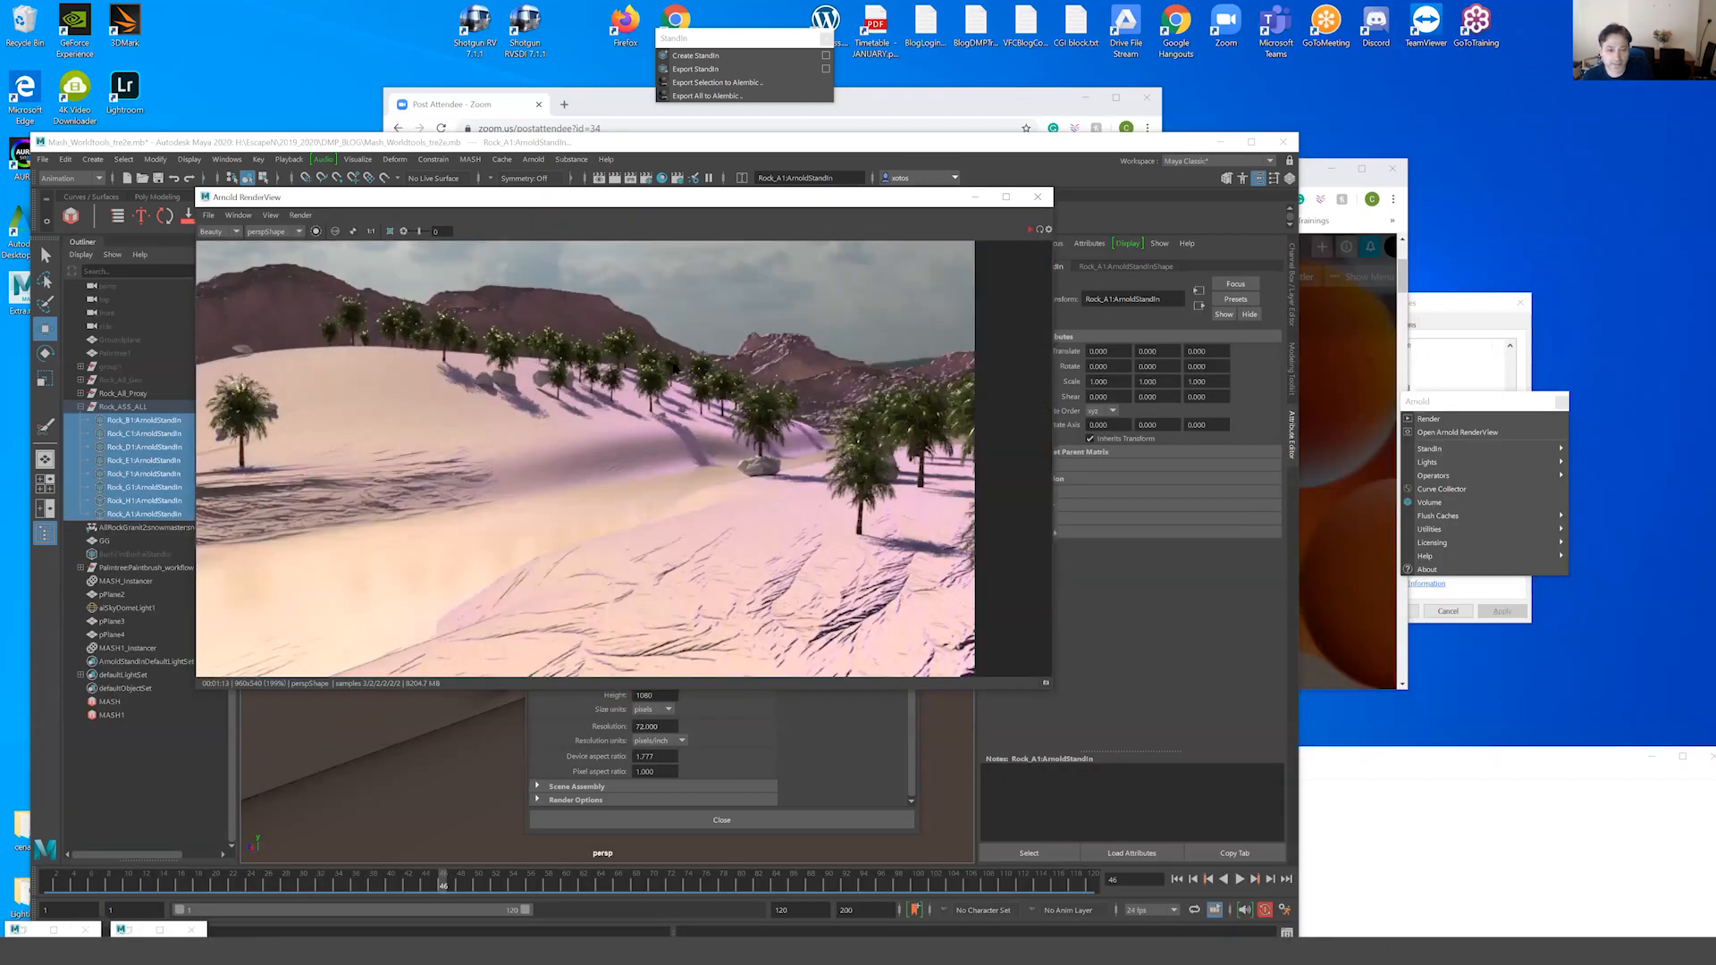
pyautogui.scroll(-2, 360, 290)
pyautogui.scroll(-2, 366, 302)
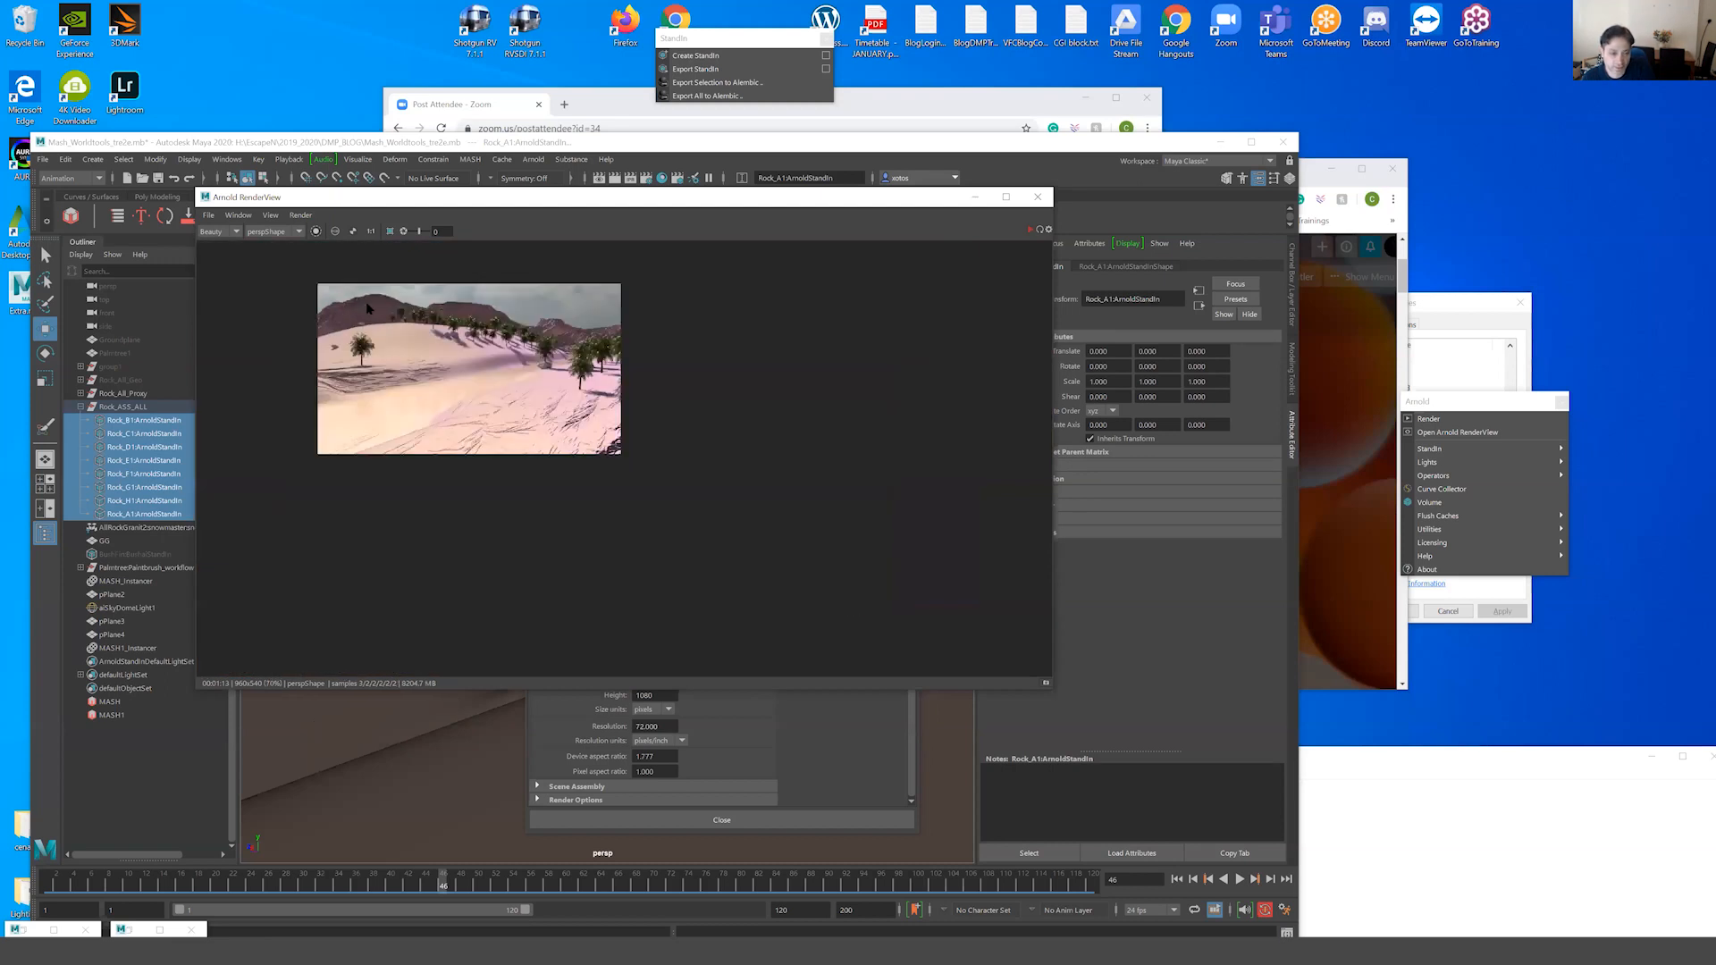
pyautogui.moveTo(486, 368); pyautogui.dragTo(605, 430, button='middle')
pyautogui.moveTo(588, 198); pyautogui.dragTo(1098, 510)
pyautogui.moveTo(742, 226); pyautogui.dragTo(470, 538)
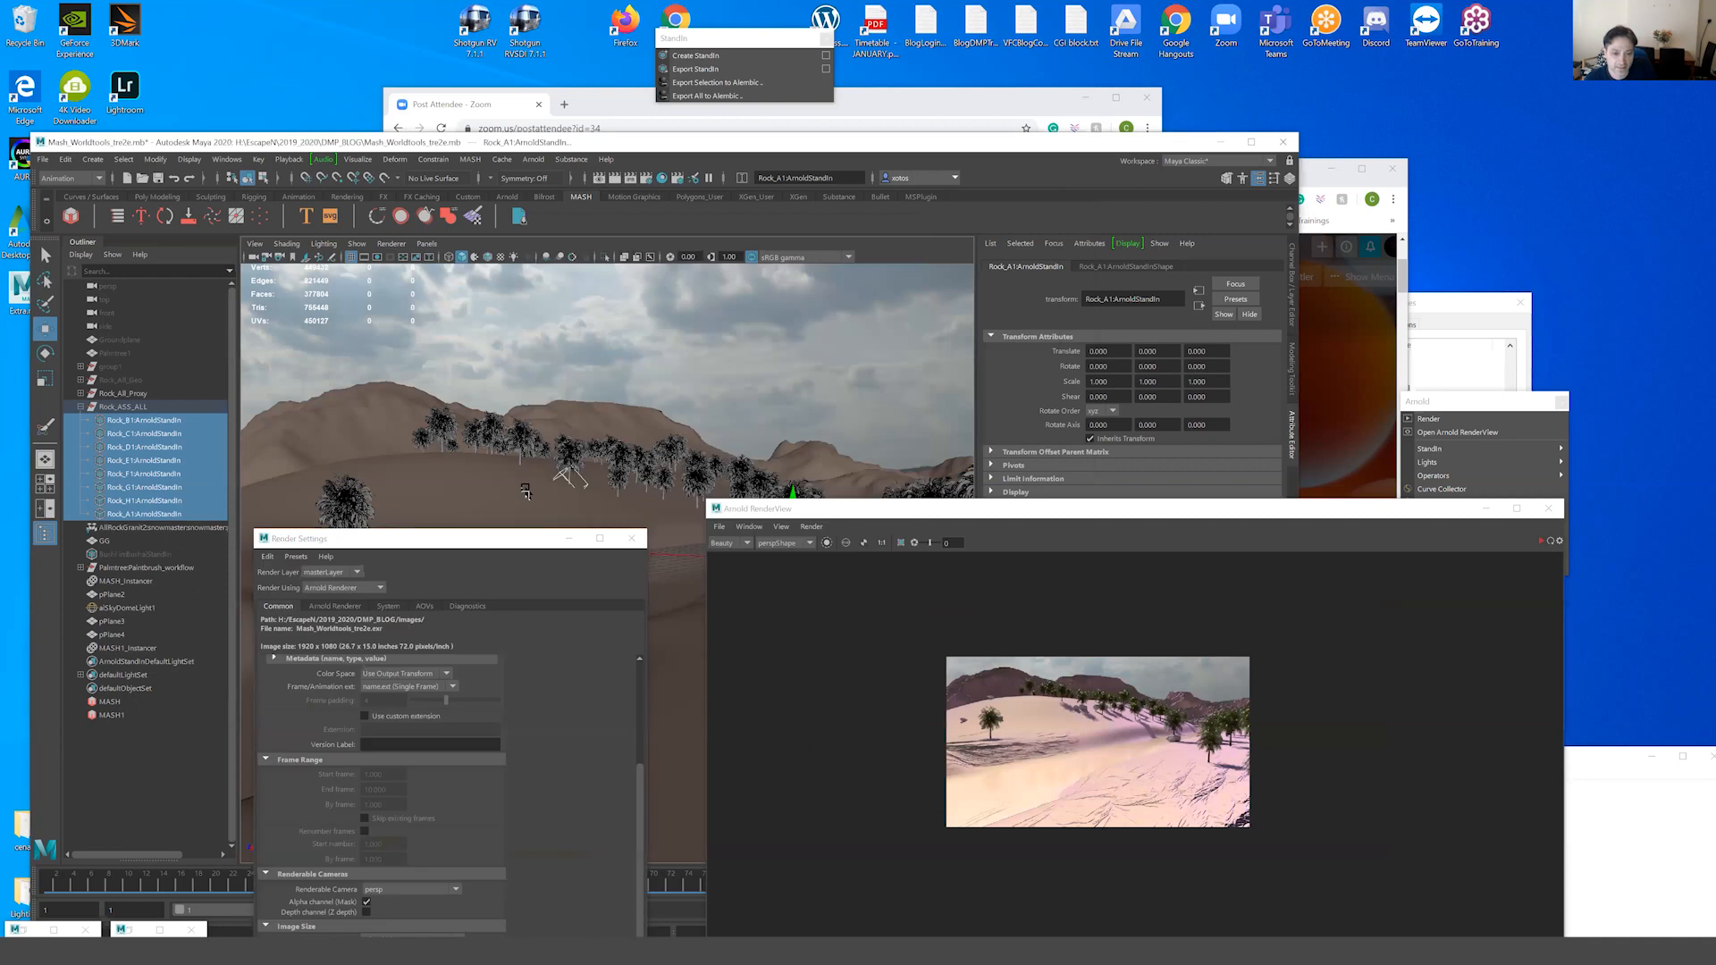
# Select the GG ground mesh and display its sand aiStandardSurface material attributes, keeping the RenderView window clear of them.
pyautogui.click(523, 492)
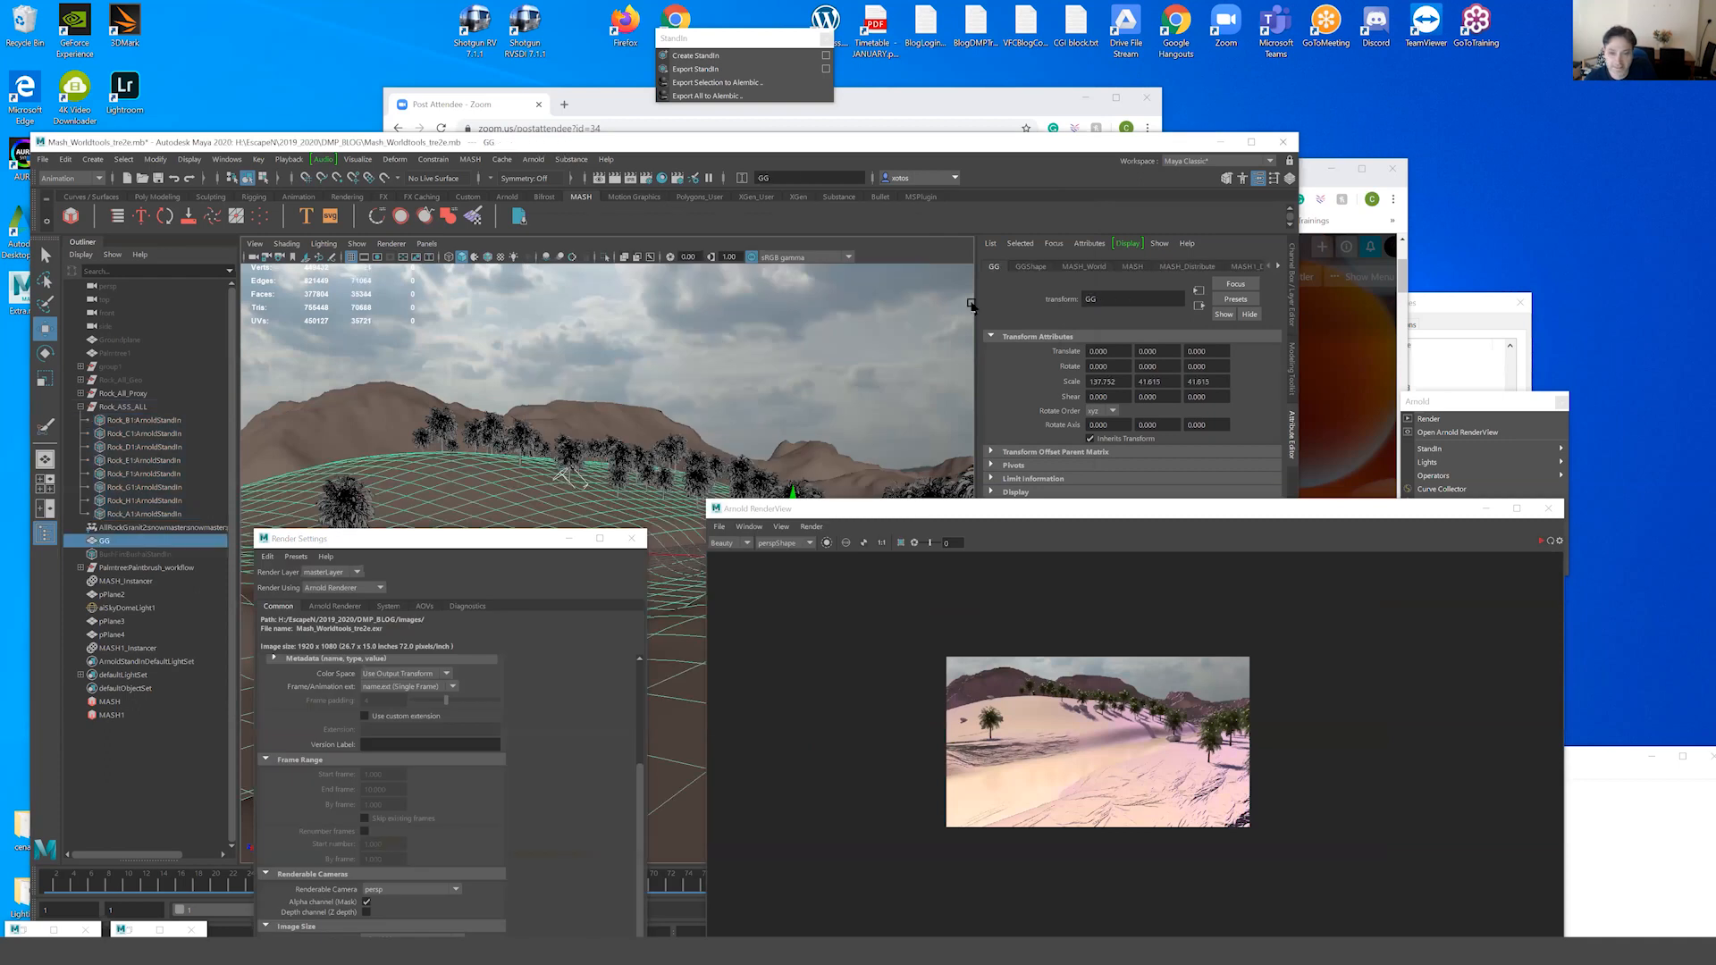
pyautogui.click(1276, 267)
pyautogui.click(1276, 267)
pyautogui.click(1276, 267)
pyautogui.click(1276, 267)
pyautogui.click(1241, 268)
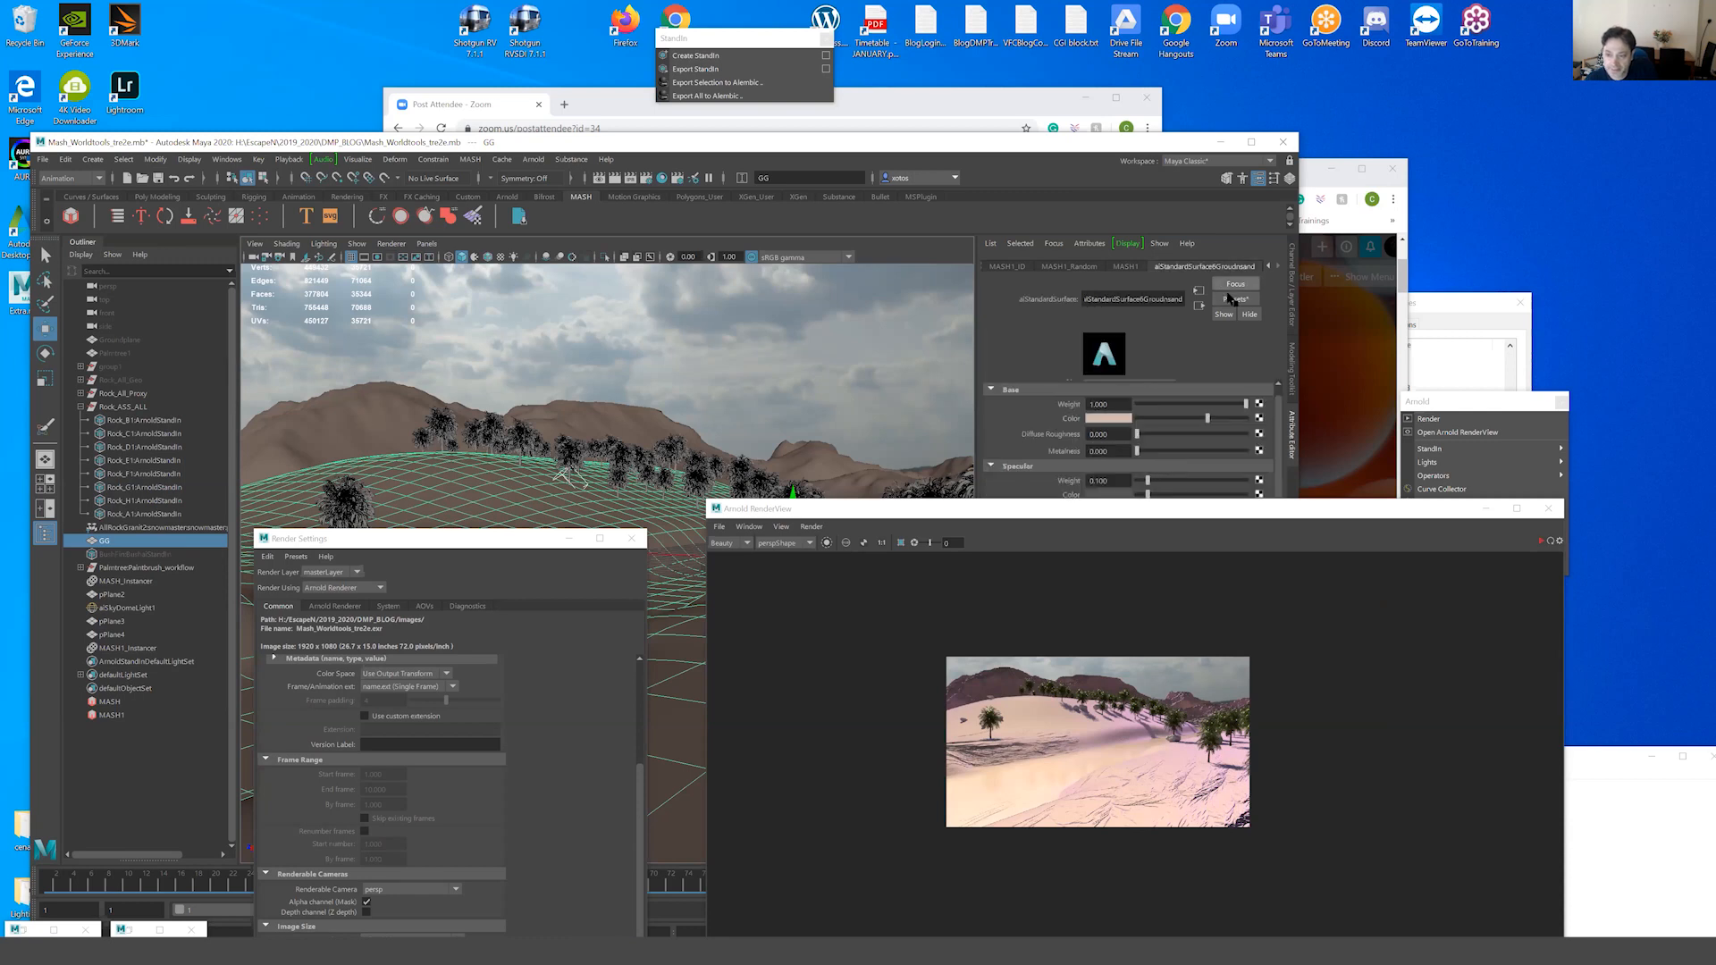
pyautogui.moveTo(1189, 507); pyautogui.dragTo(538, 294)
# Replace the sand material's purple sheen color with the brown swatch from the color history and lower the sheen weight.
pyautogui.click(1008, 700)
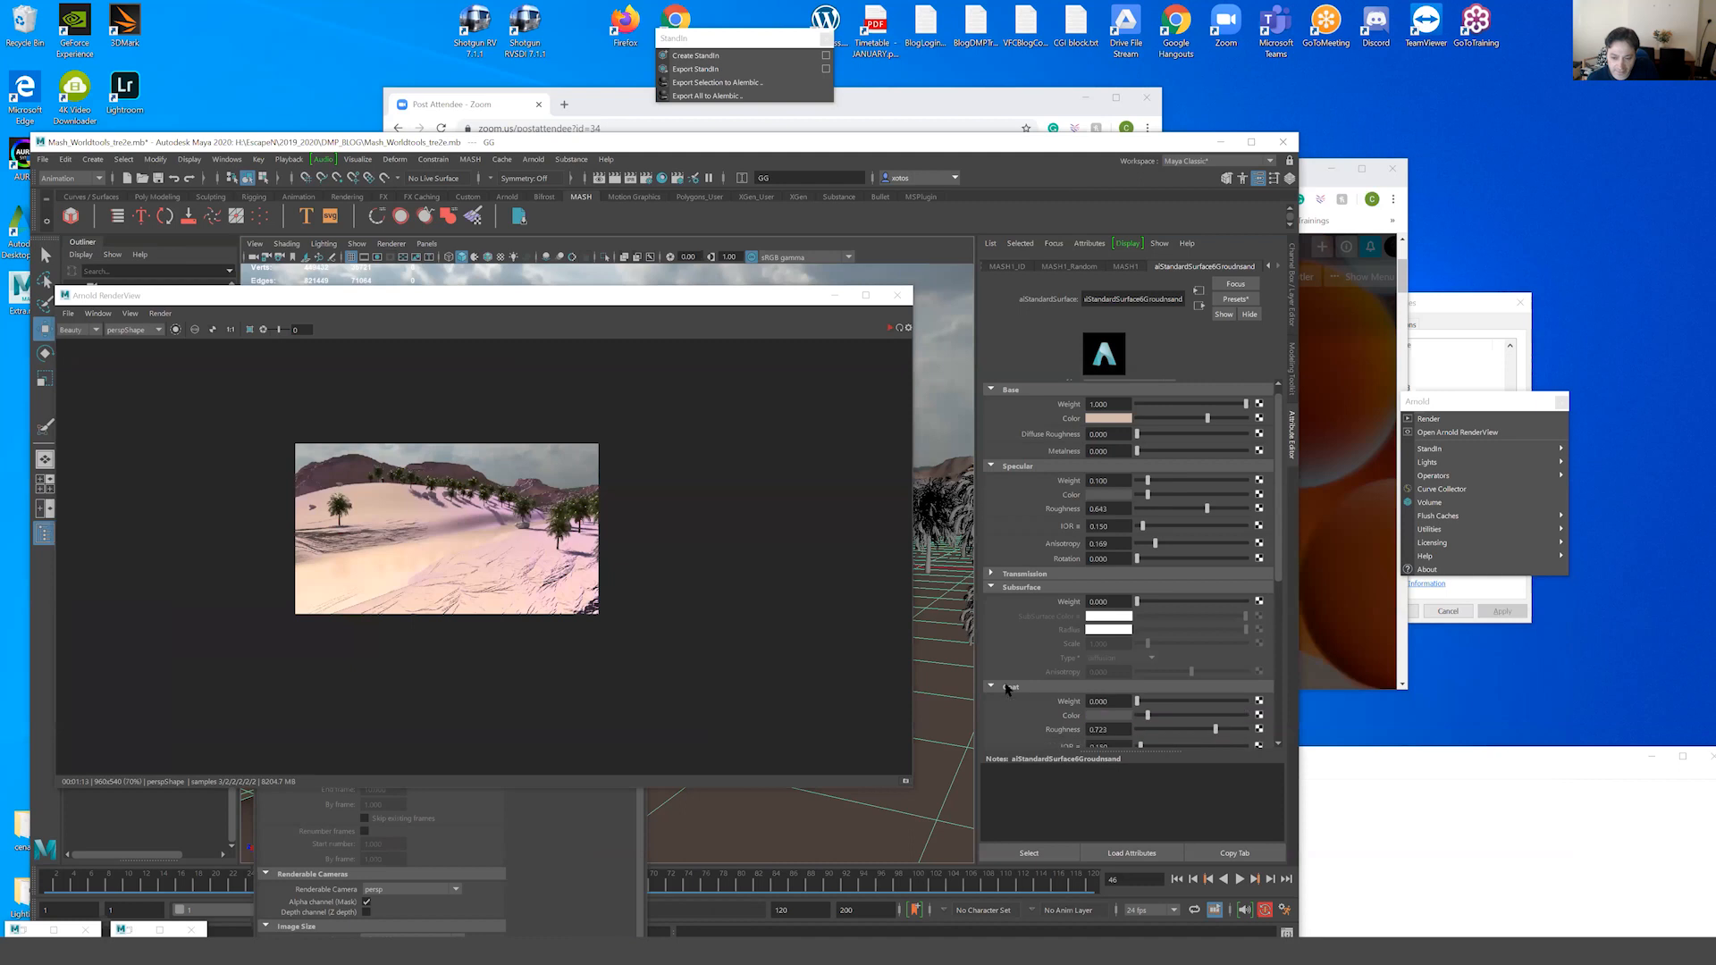
pyautogui.click(1015, 686)
pyautogui.scroll(-2, 1019, 686)
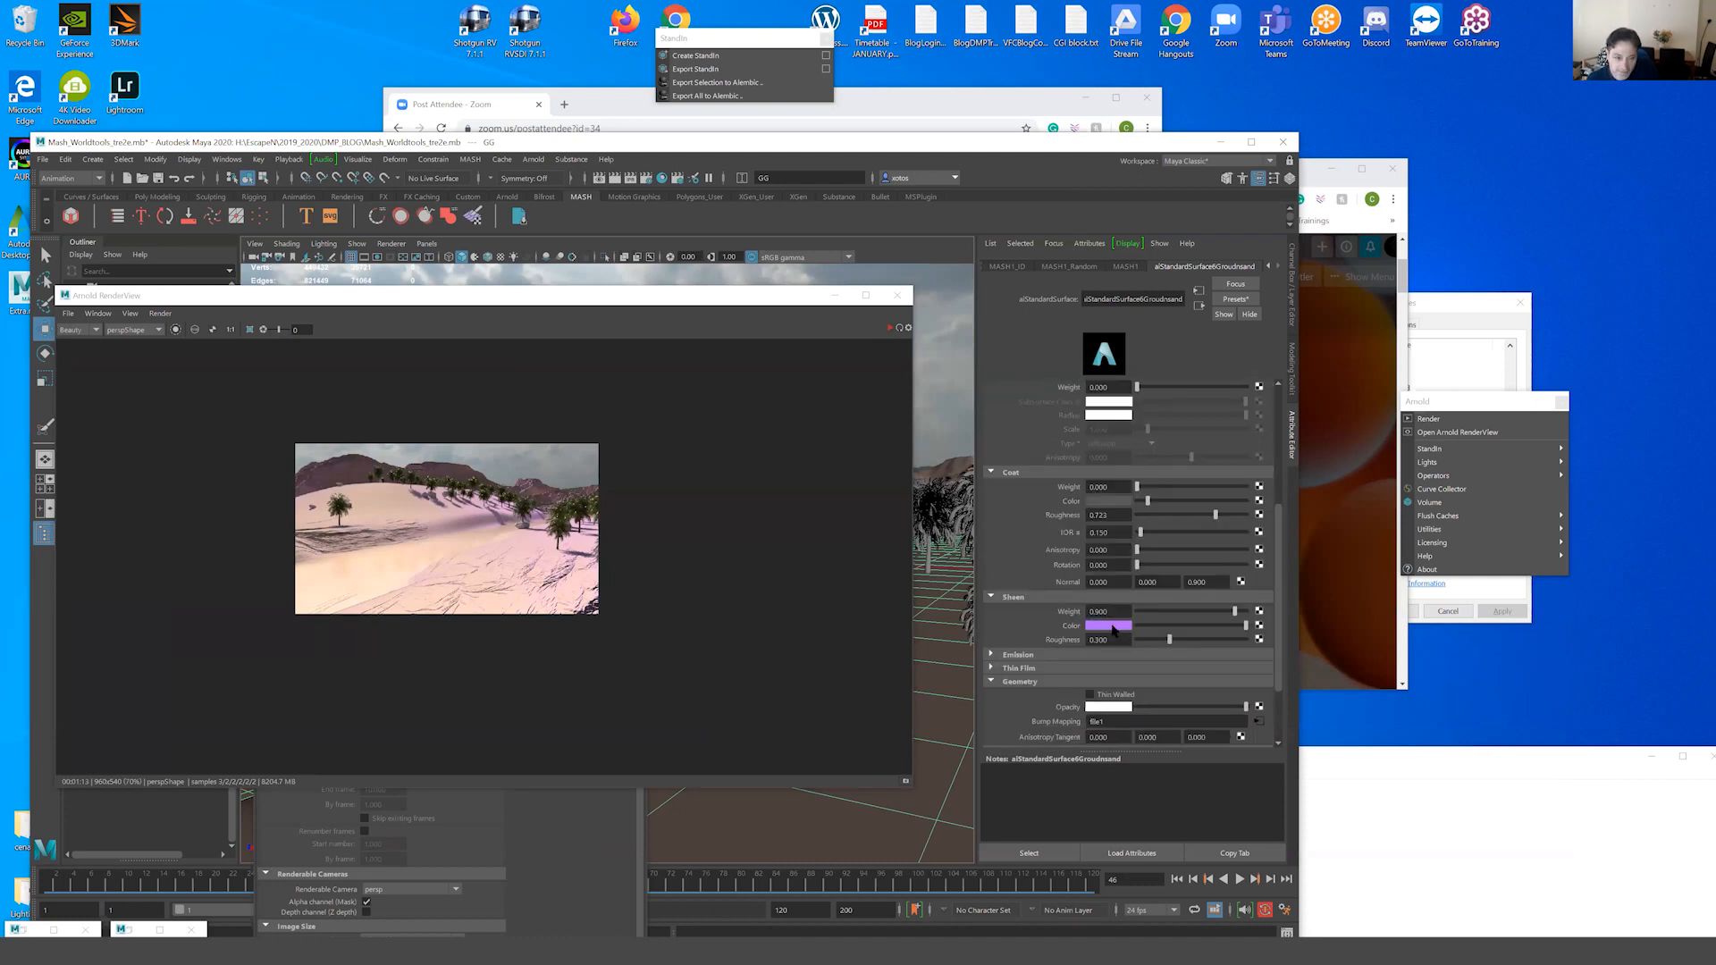
pyautogui.click(1110, 626)
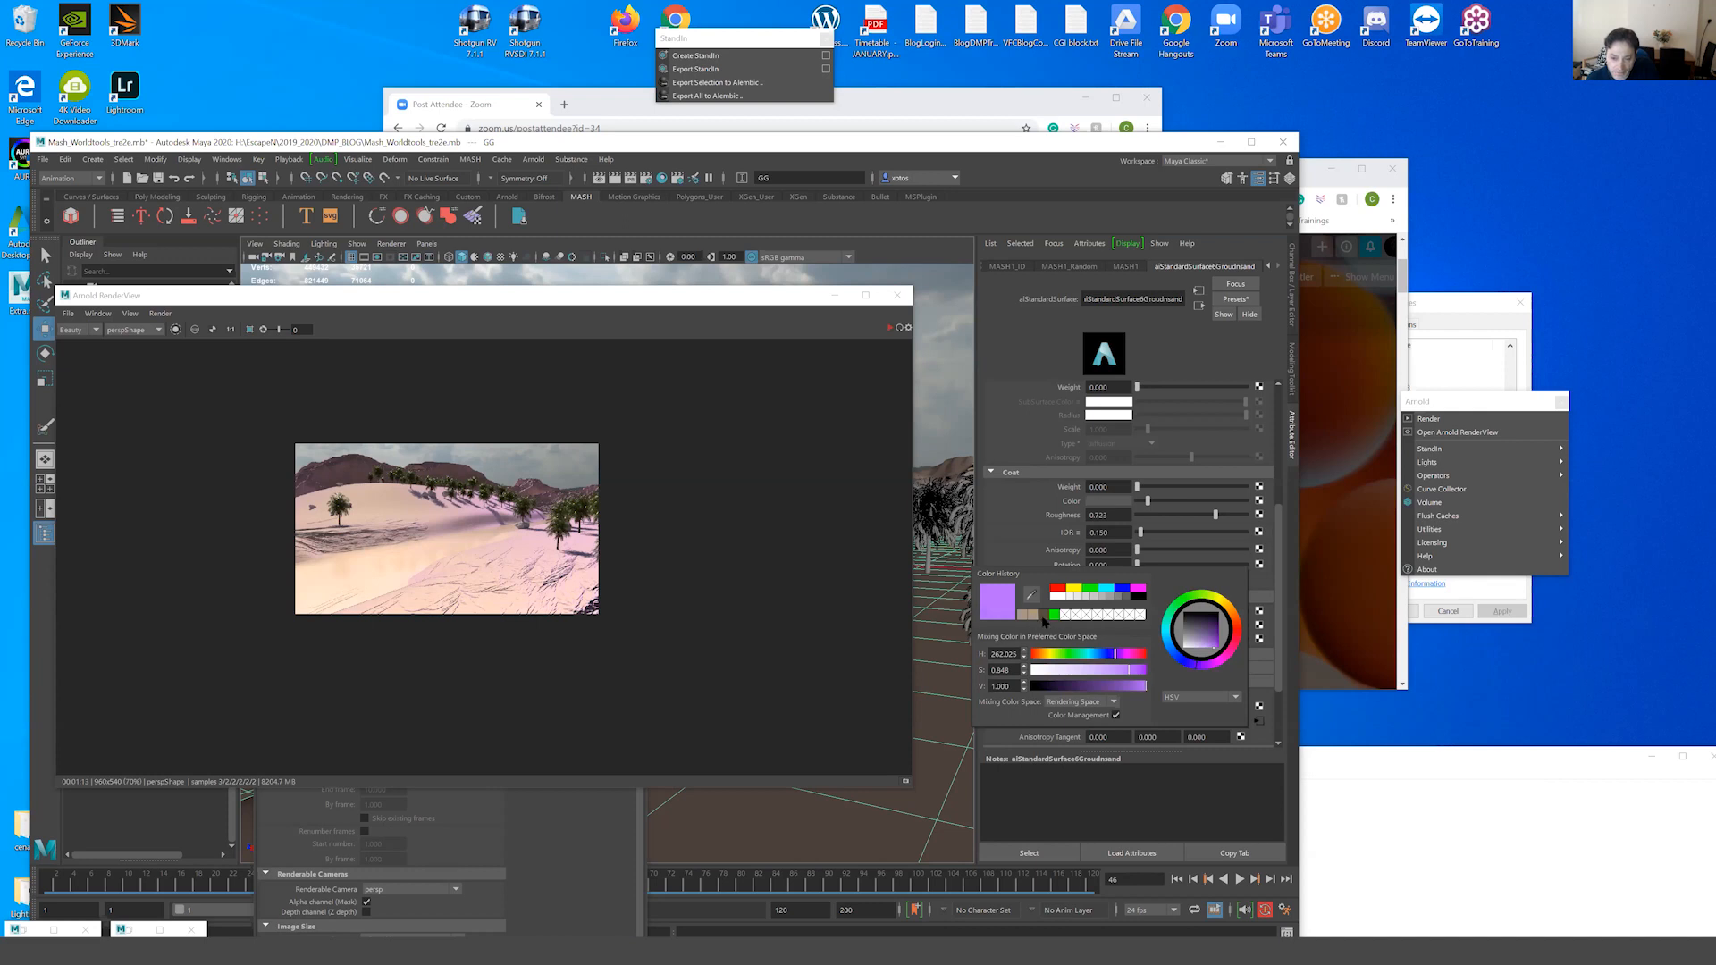
pyautogui.click(1033, 614)
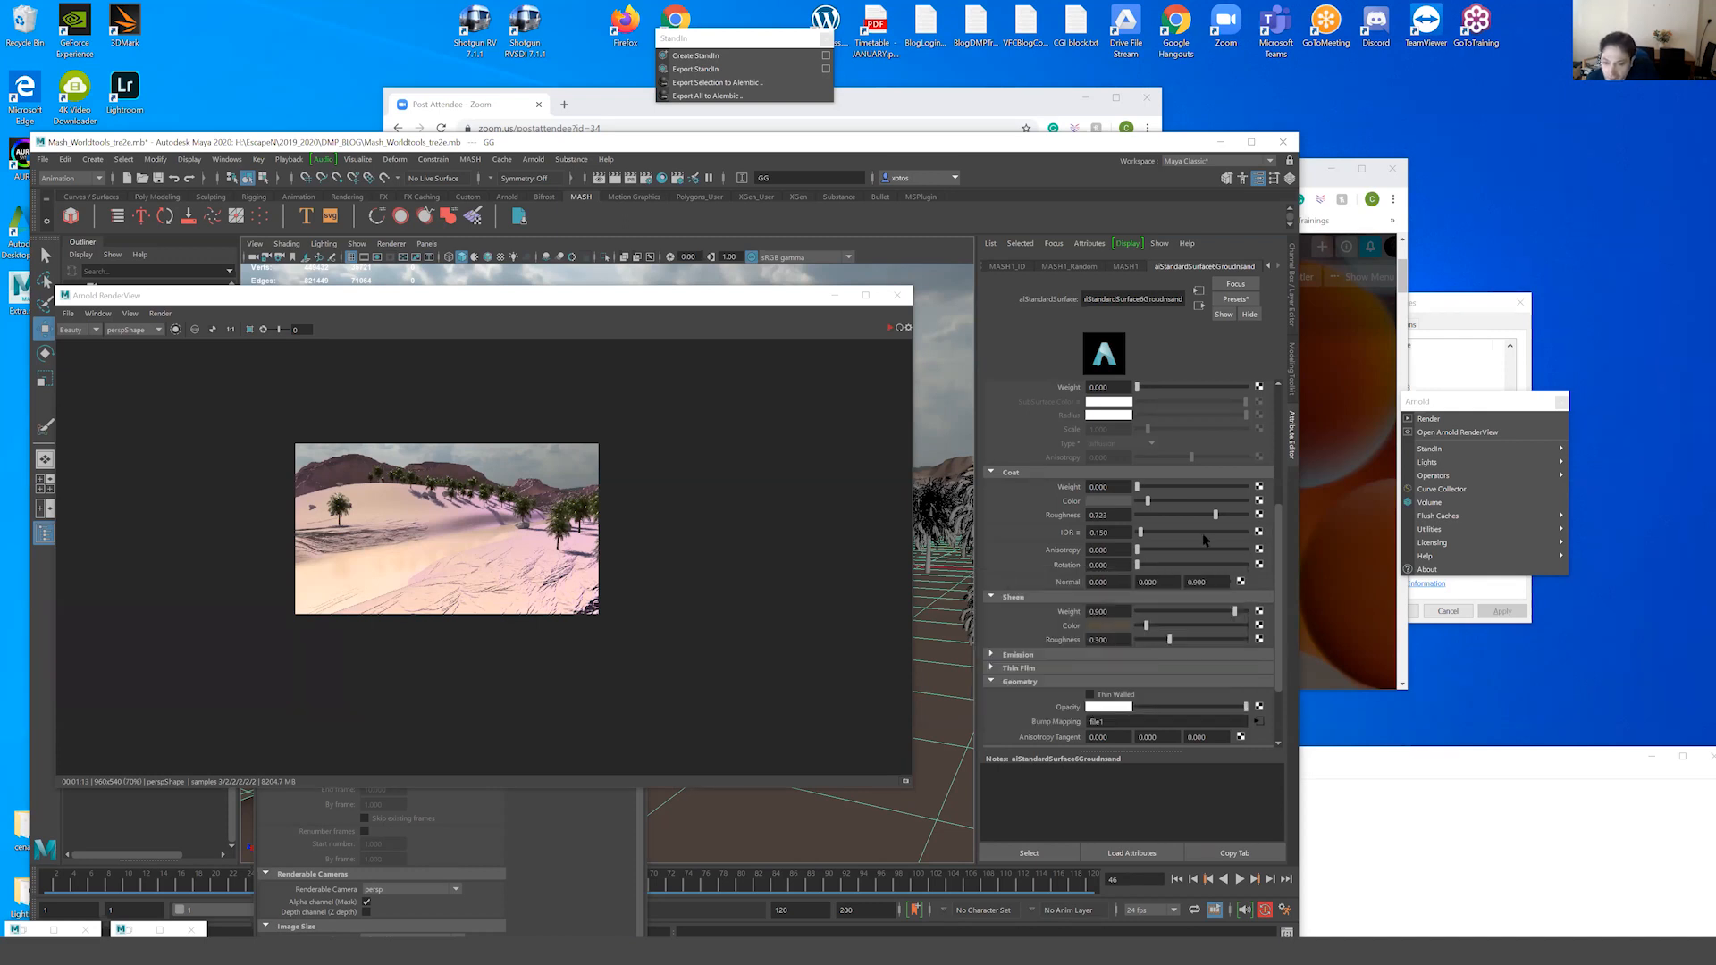
pyautogui.moveTo(1203, 614); pyautogui.dragTo(1179, 614)
# Set the sand material's specular roughness to 0.750 and raise its specular IOR.
pyautogui.scroll(3, 1051, 550)
pyautogui.scroll(3, 1052, 550)
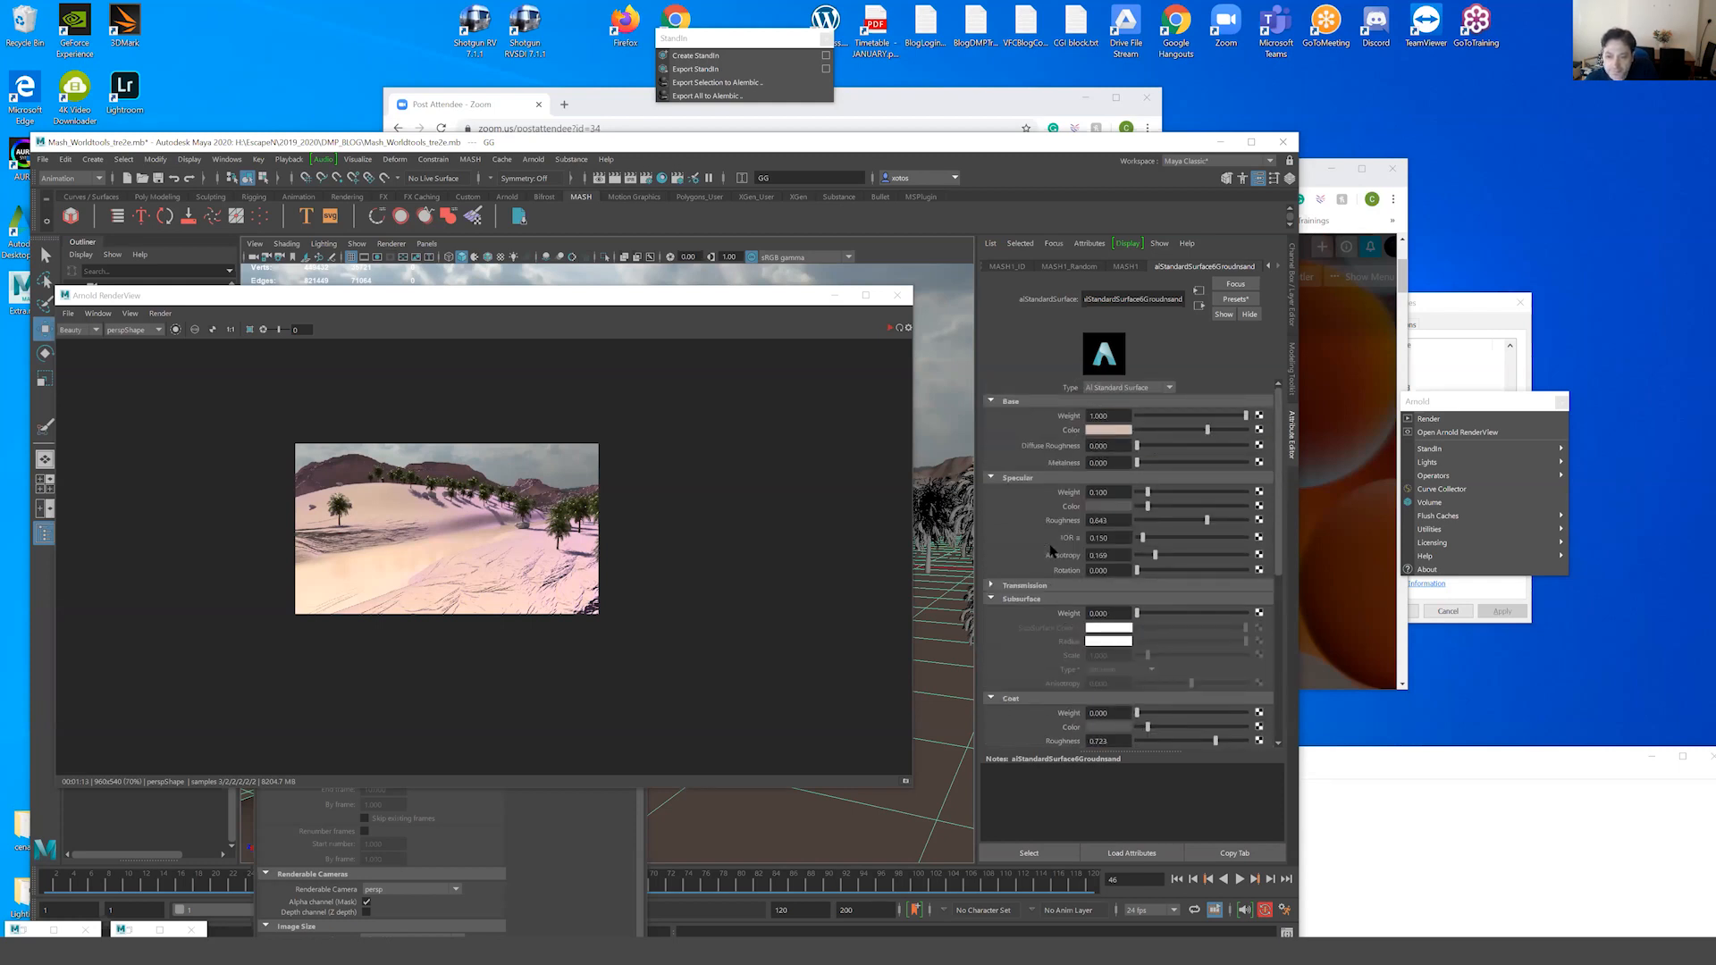
pyautogui.moveTo(1211, 522); pyautogui.dragTo(1219, 523)
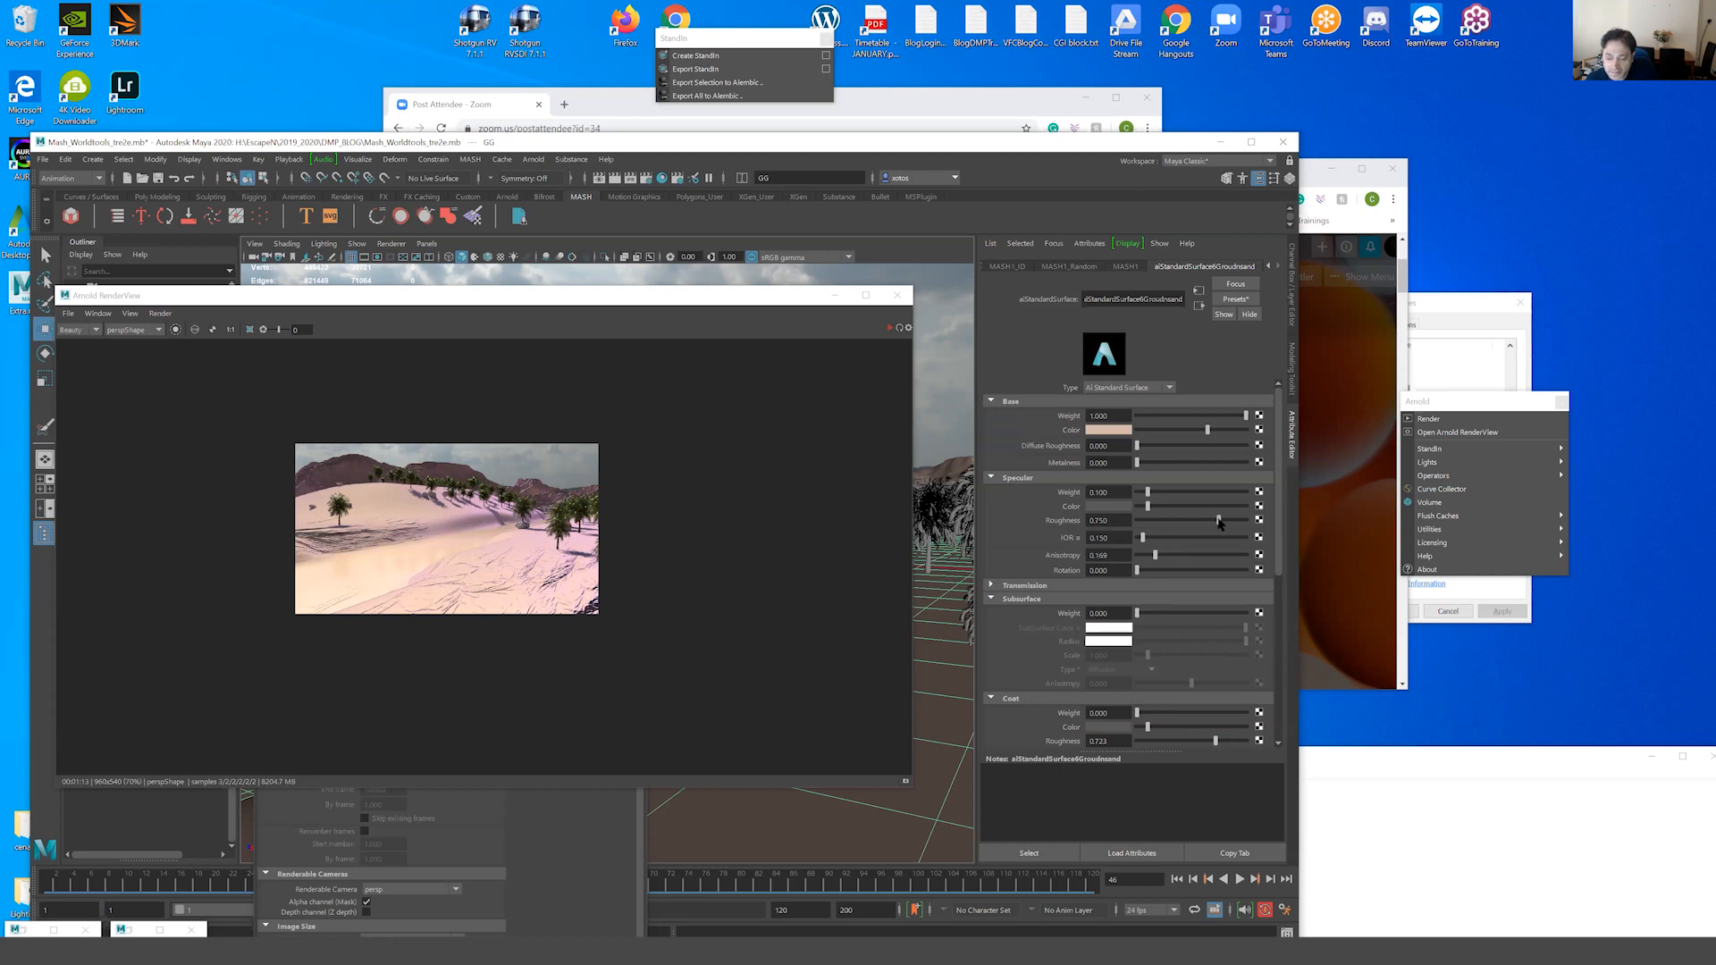
pyautogui.click(1148, 539)
pyautogui.moveTo(1148, 539); pyautogui.dragTo(1166, 539)
pyautogui.doubleClick(1095, 538)
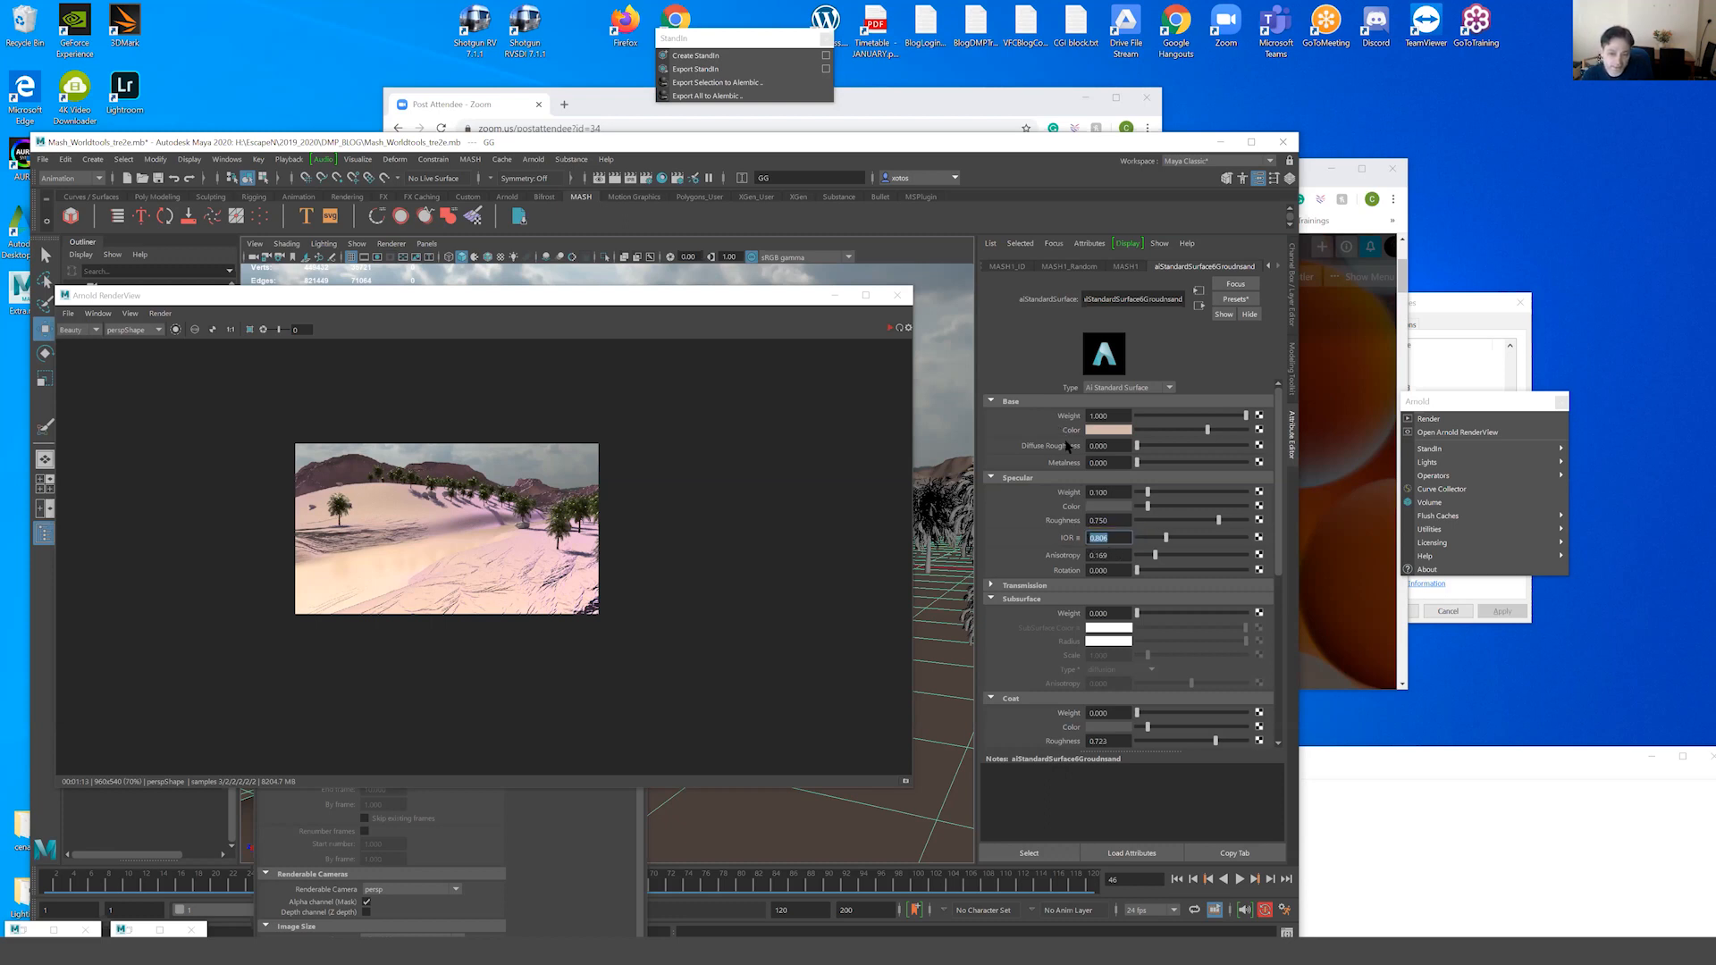
pyautogui.click(1119, 537)
pyautogui.moveTo(1119, 537); pyautogui.dragTo(1086, 538)
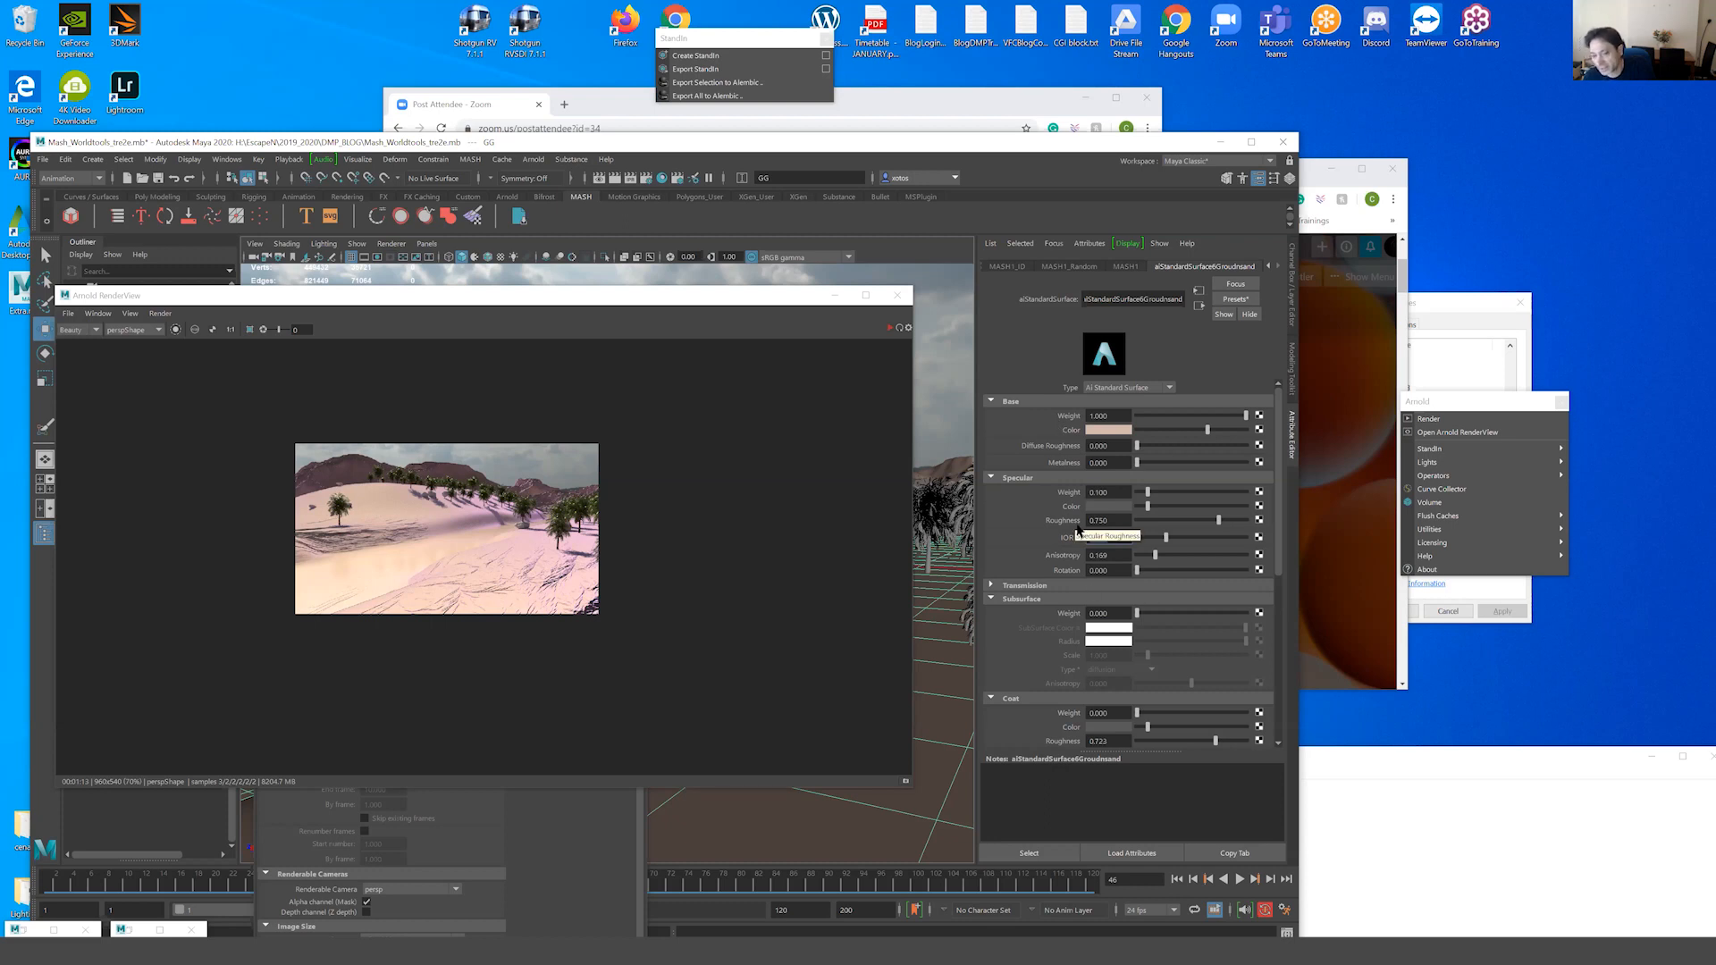
pyautogui.scroll(2, 479, 530)
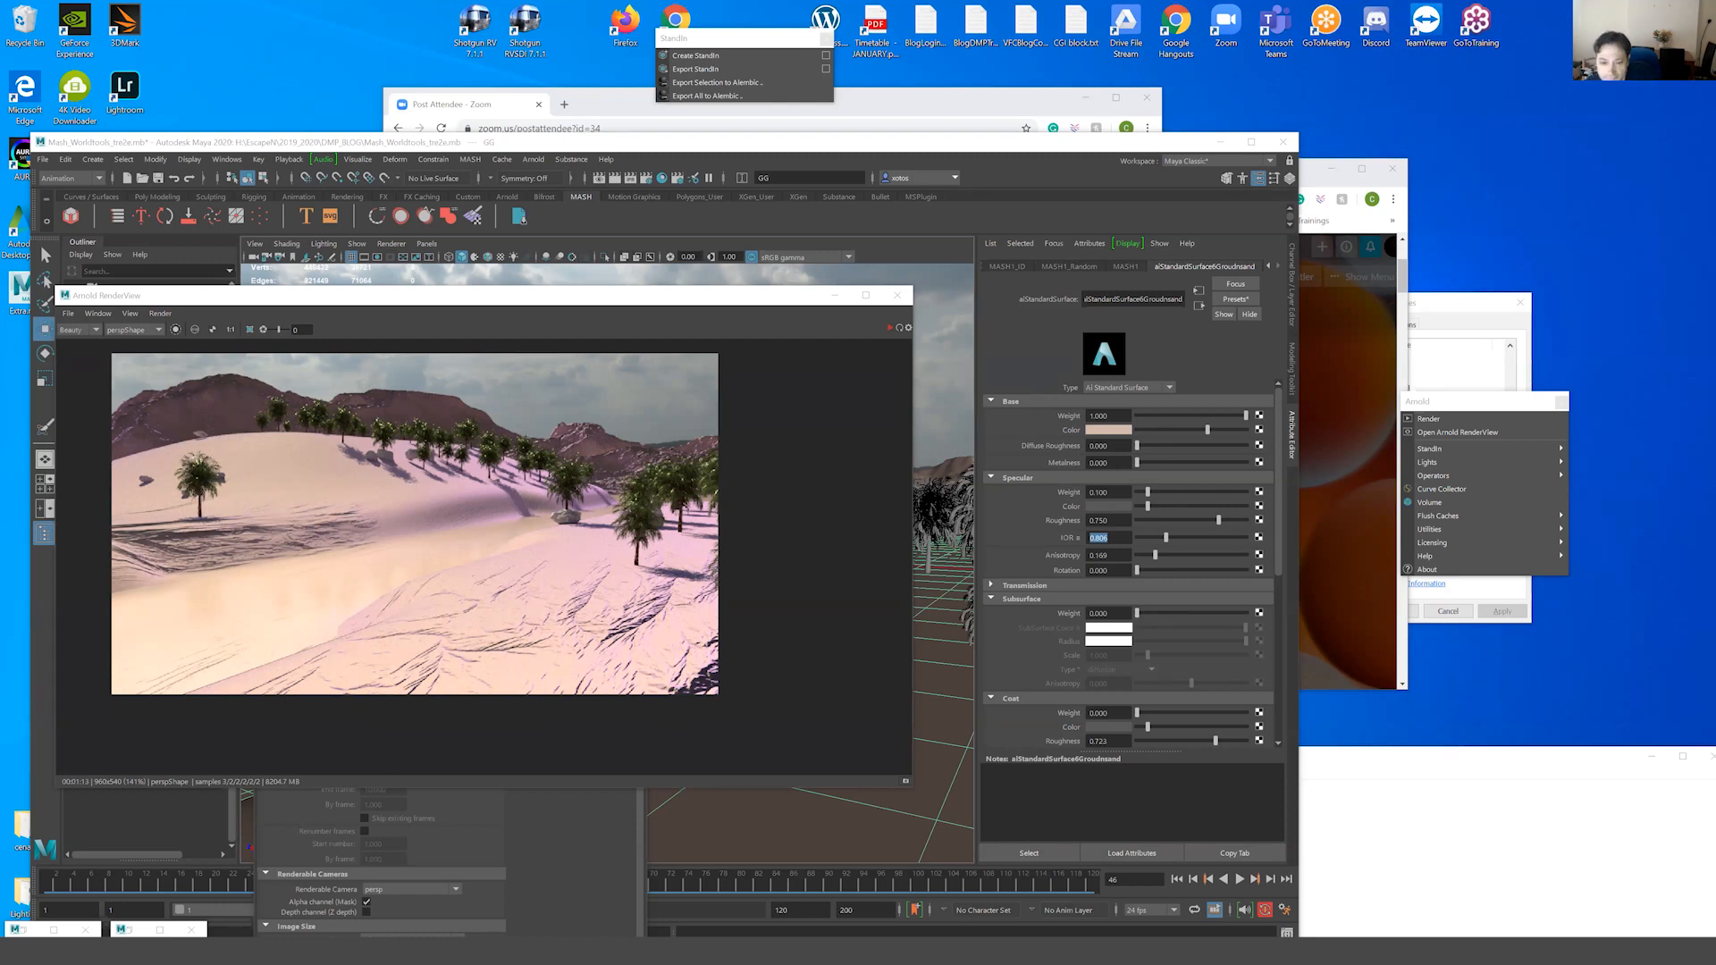
# Switch to the Chrome window with the Google image results for sand and open the Sea Sand picture.
pyautogui.hotkey('alt', 'Tab')
pyautogui.scroll(-2, 1152, 469)
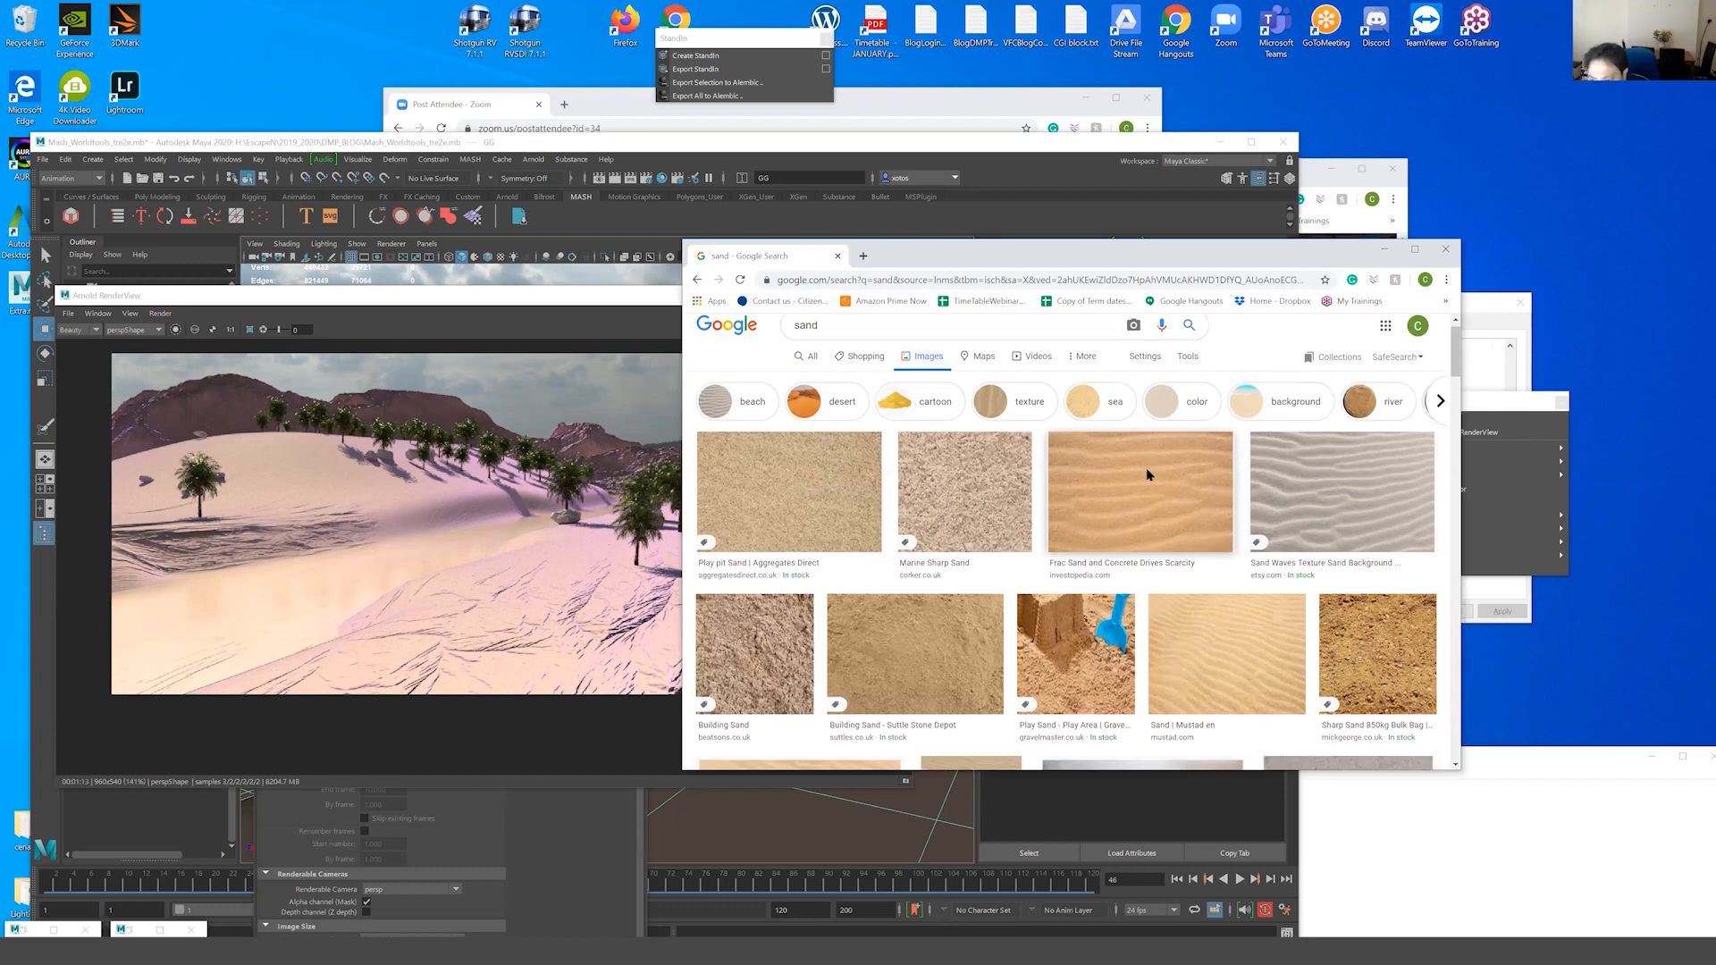
pyautogui.scroll(-5, 1148, 473)
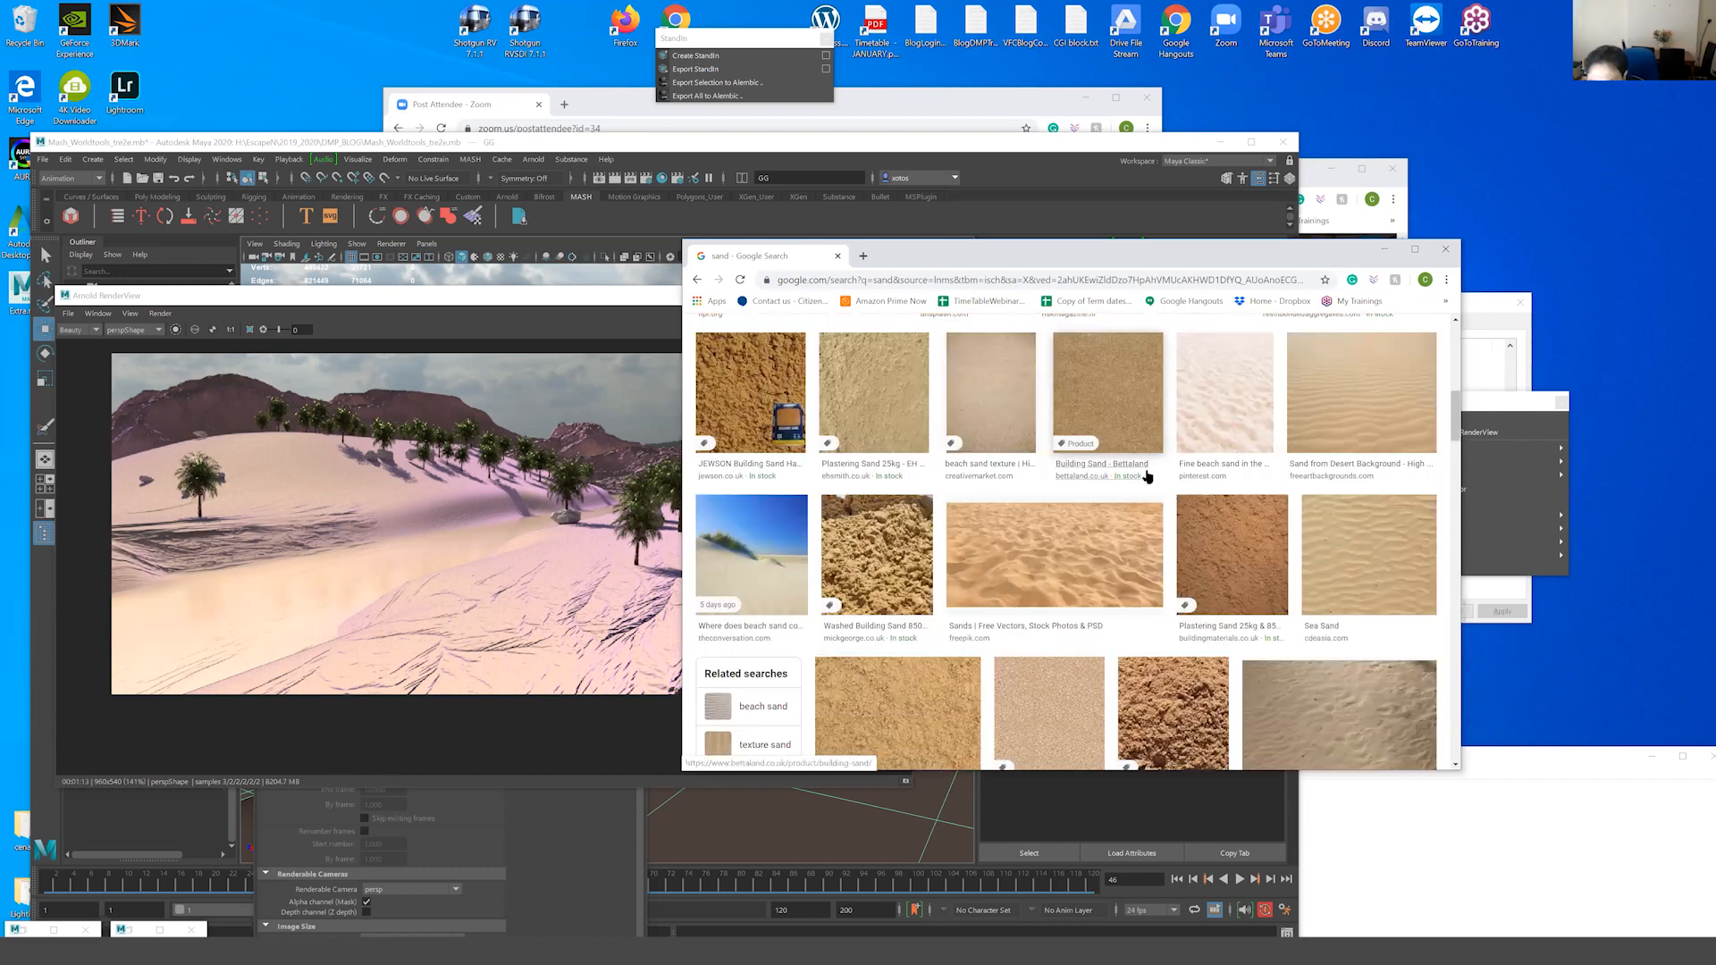
pyautogui.scroll(-1, 1148, 476)
pyautogui.scroll(1, 1149, 476)
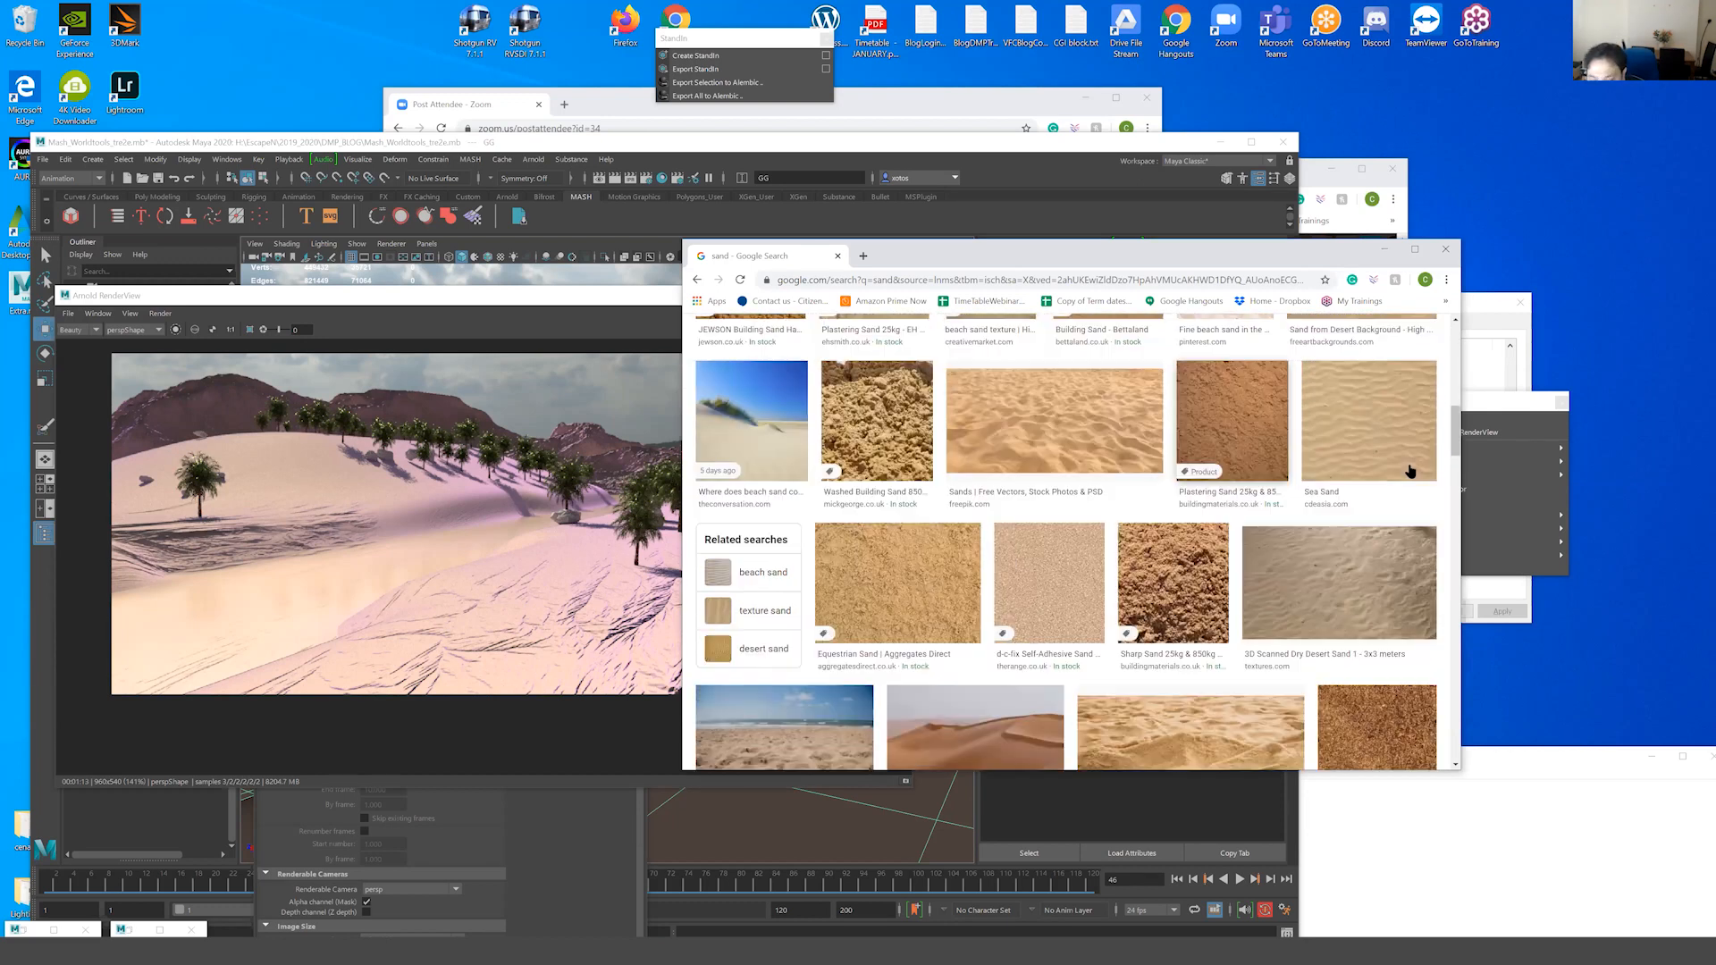
pyautogui.click(1335, 420)
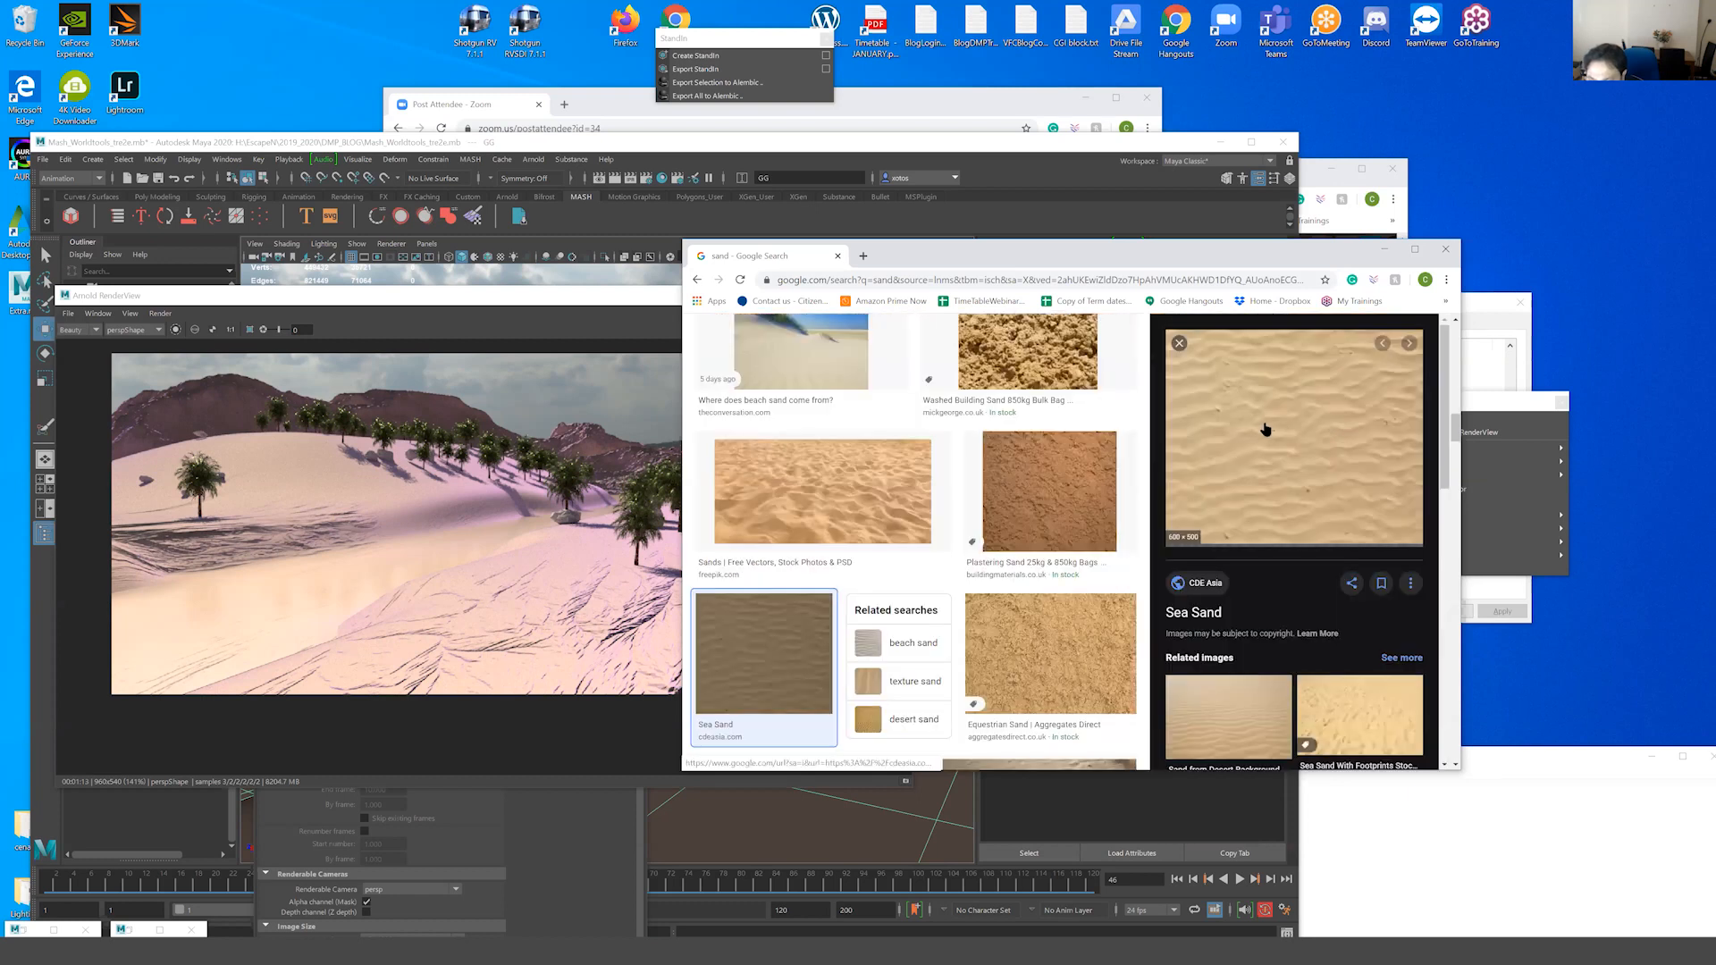
# Save the Sea Sand picture as a JPEG in the DMP_BLOG folder.
pyautogui.rightClick(1266, 428)
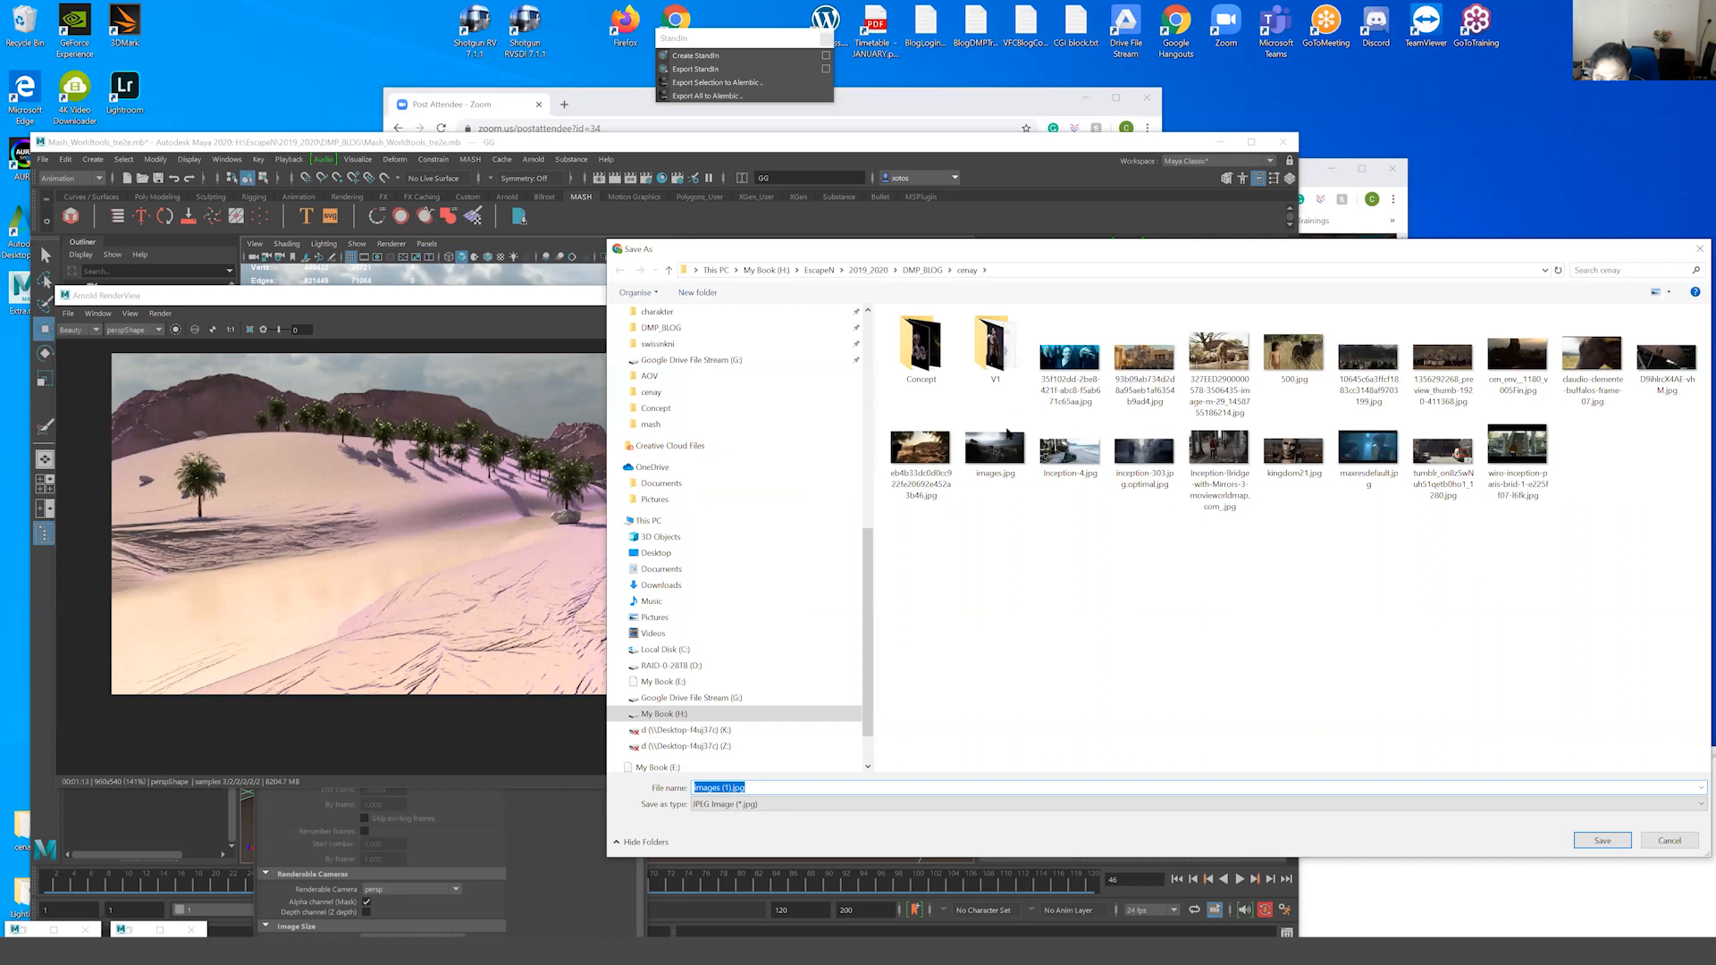
pyautogui.click(923, 270)
pyautogui.click(1599, 840)
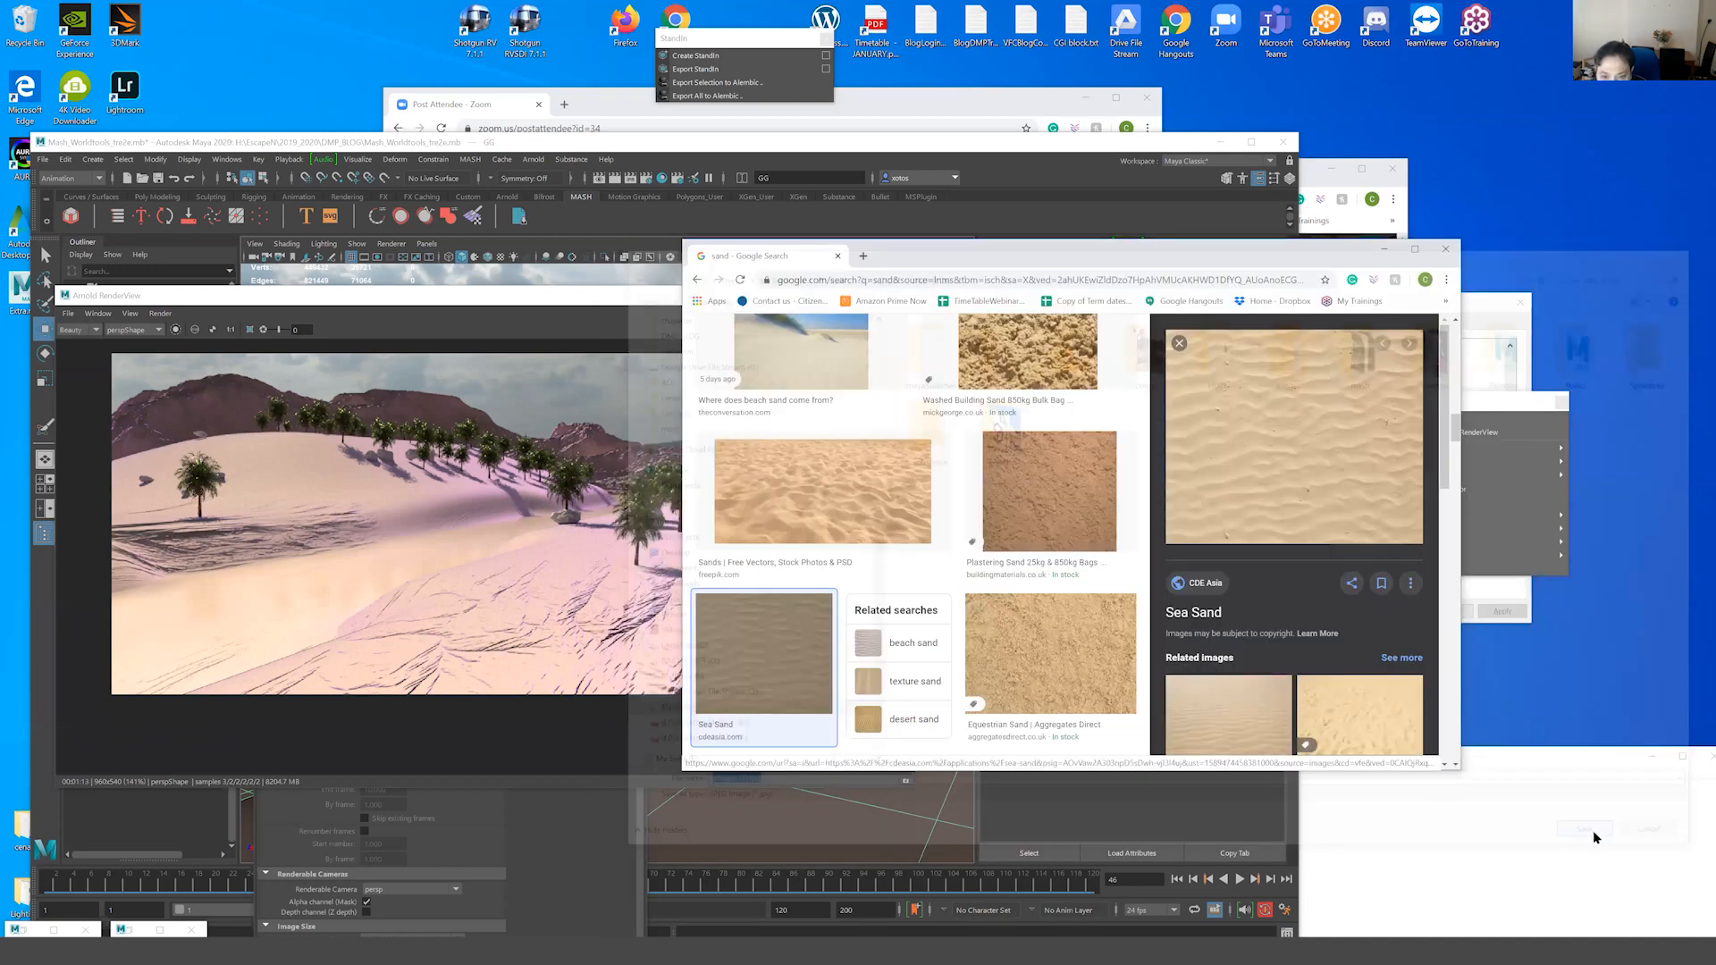
# Switch back to Maya and connect a new File texture to the sand material's base color.
pyautogui.click(1077, 156)
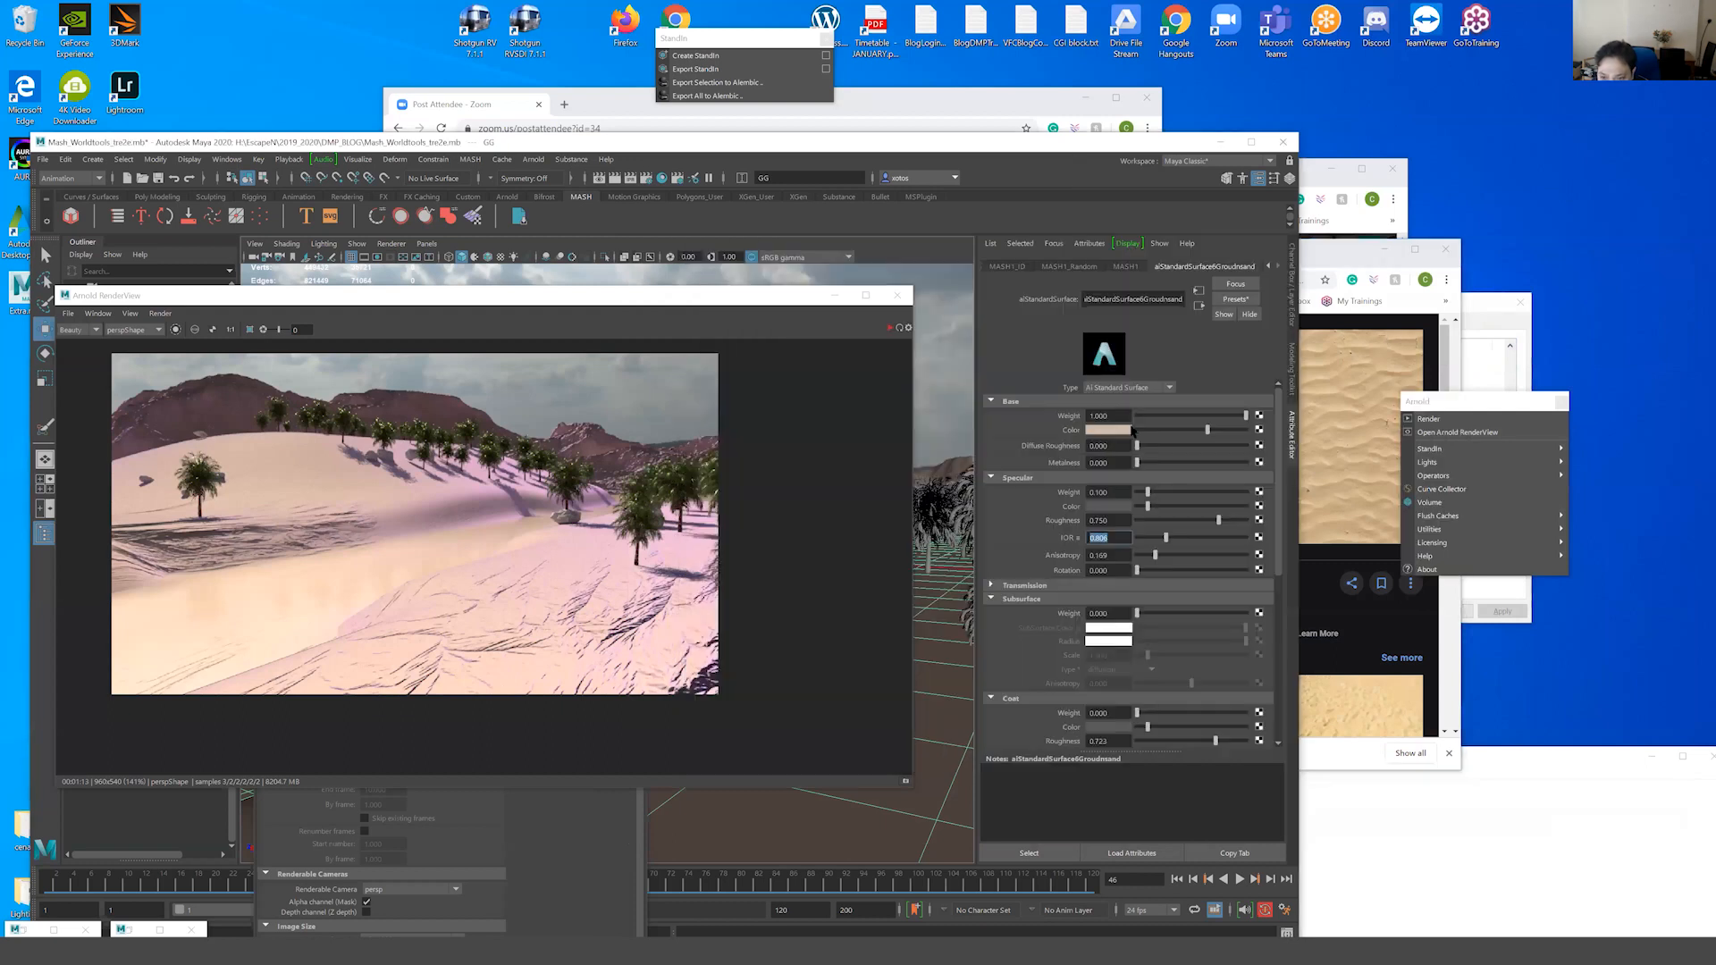
pyautogui.click(1259, 429)
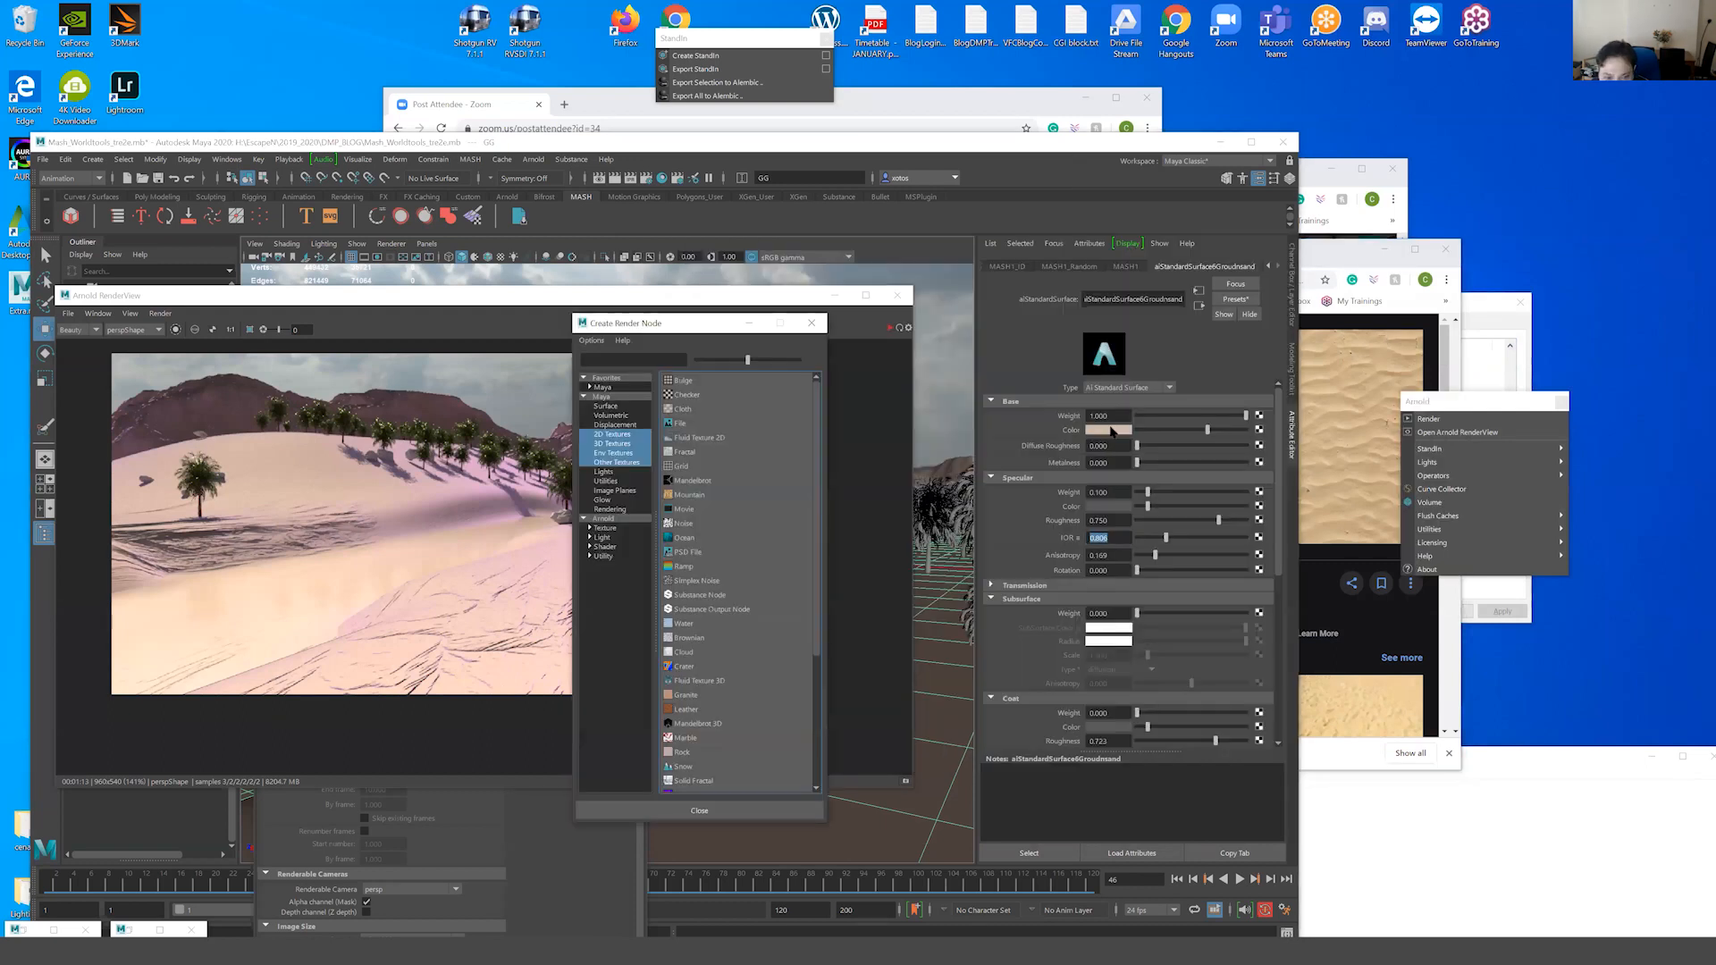
pyautogui.click(677, 421)
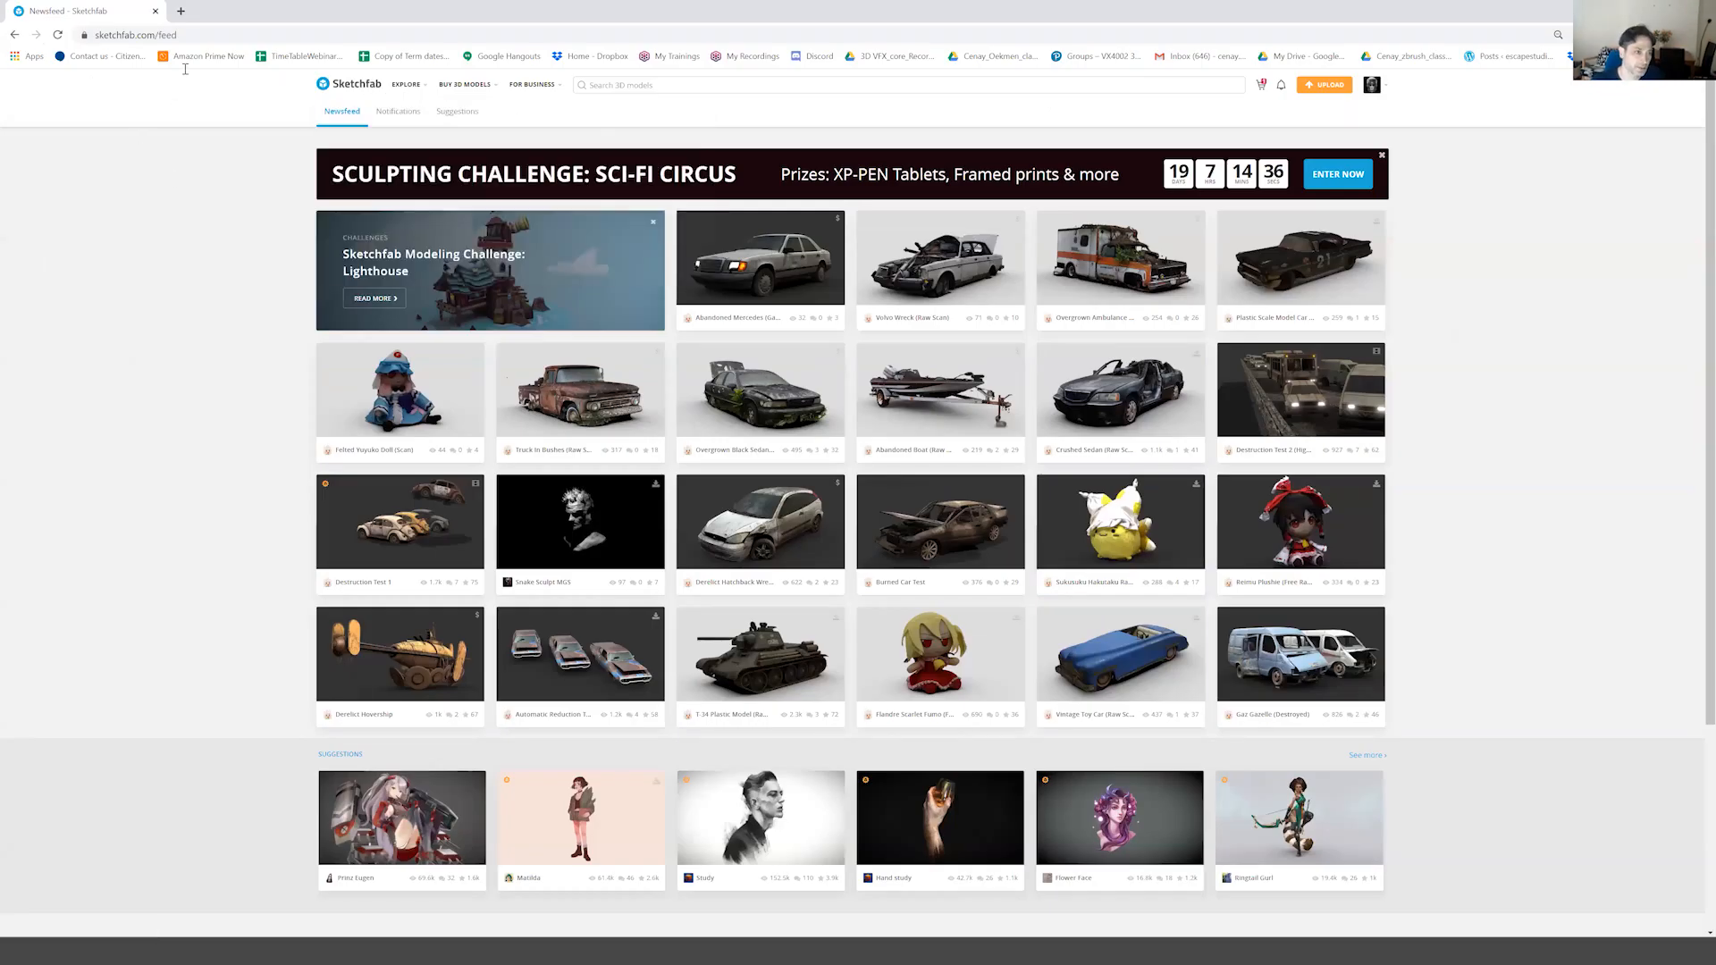
# Search Sketchfab for downloadable models matching "tree" and browse the results.
pyautogui.click(184, 33)
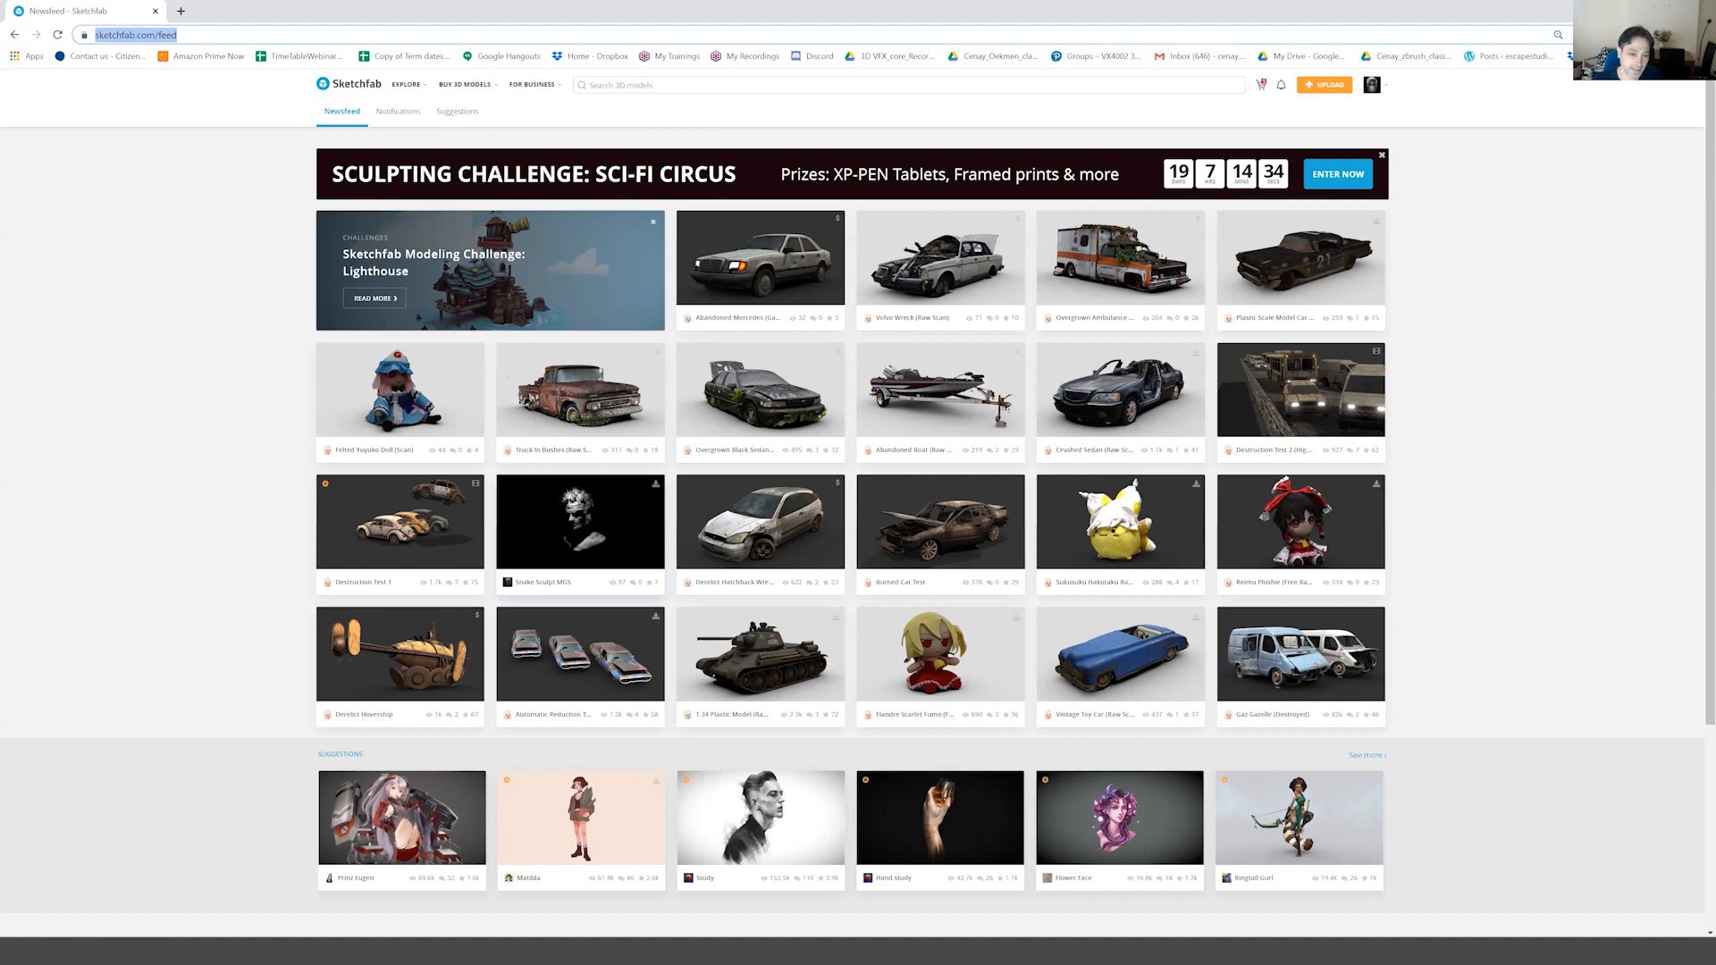
pyautogui.click(629, 87)
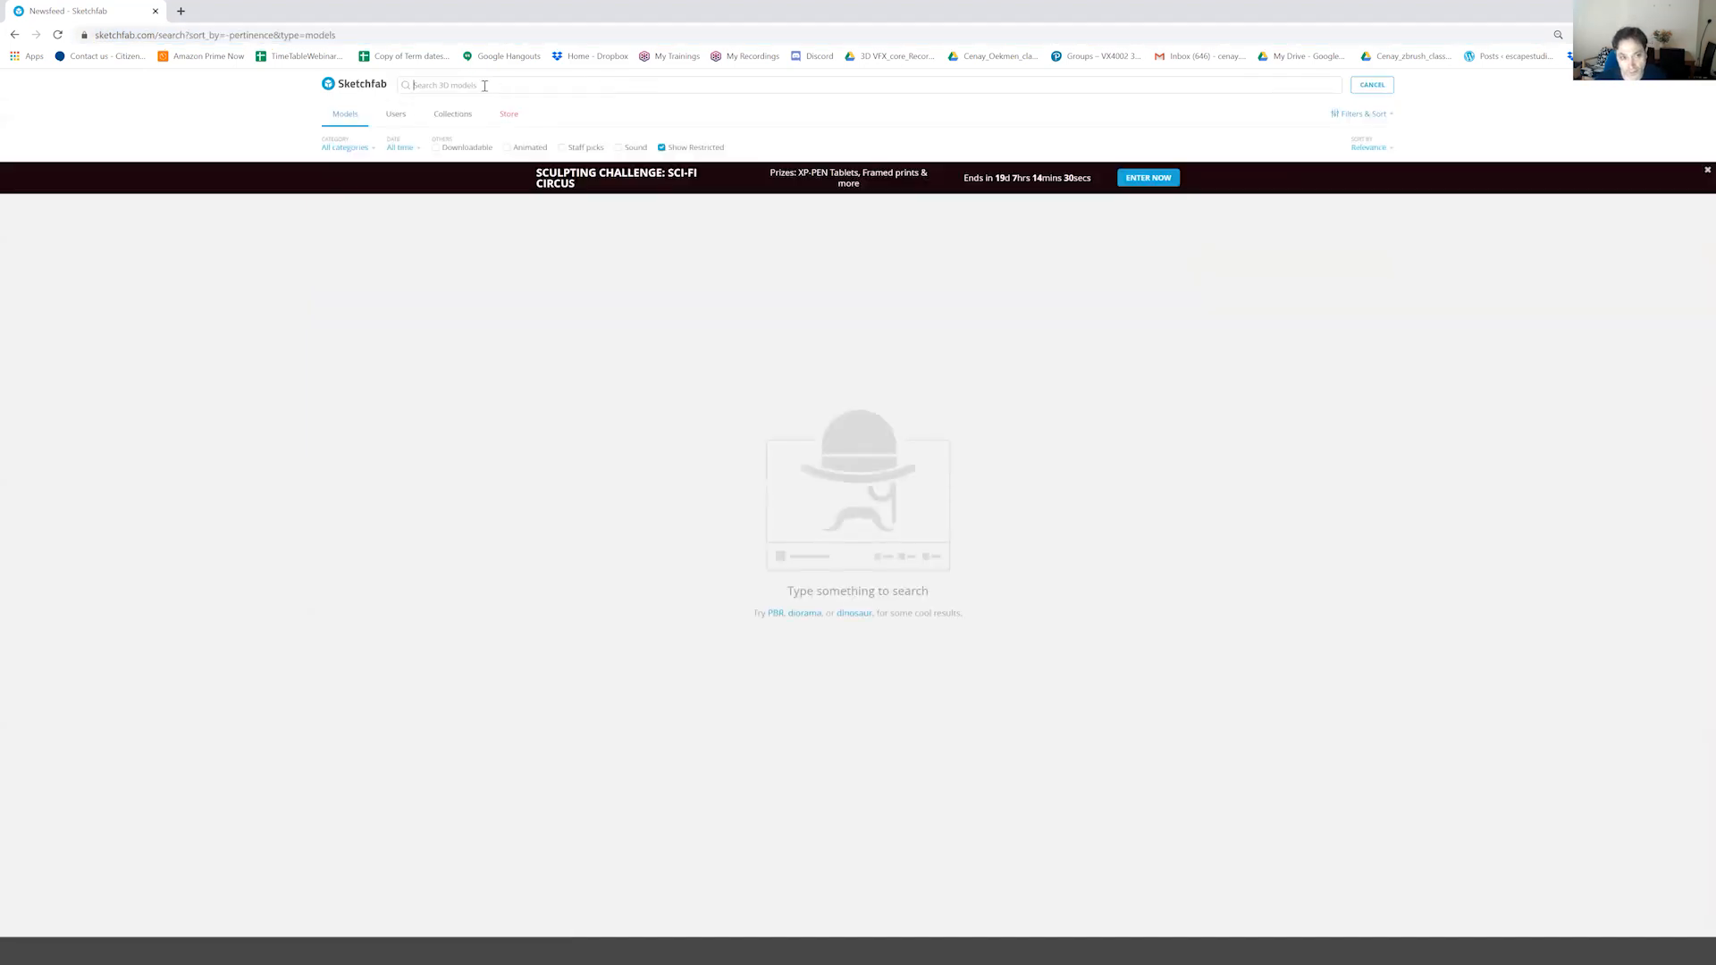
pyautogui.click(435, 147)
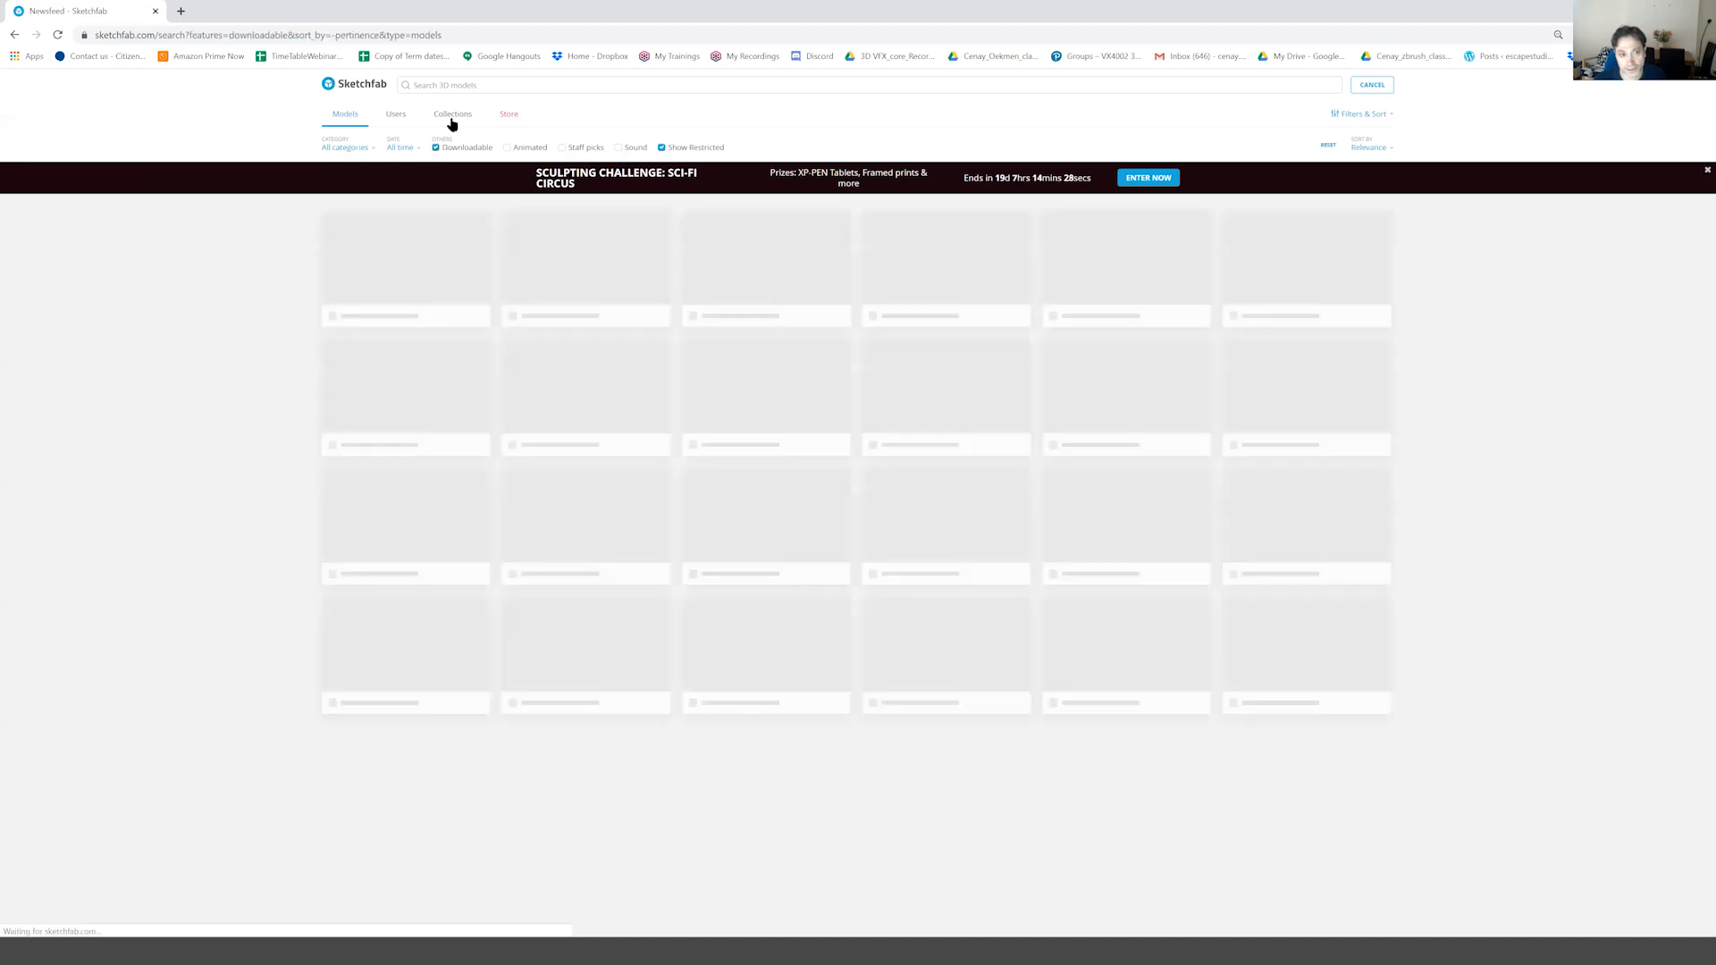
pyautogui.click(440, 85)
pyautogui.write('tr')
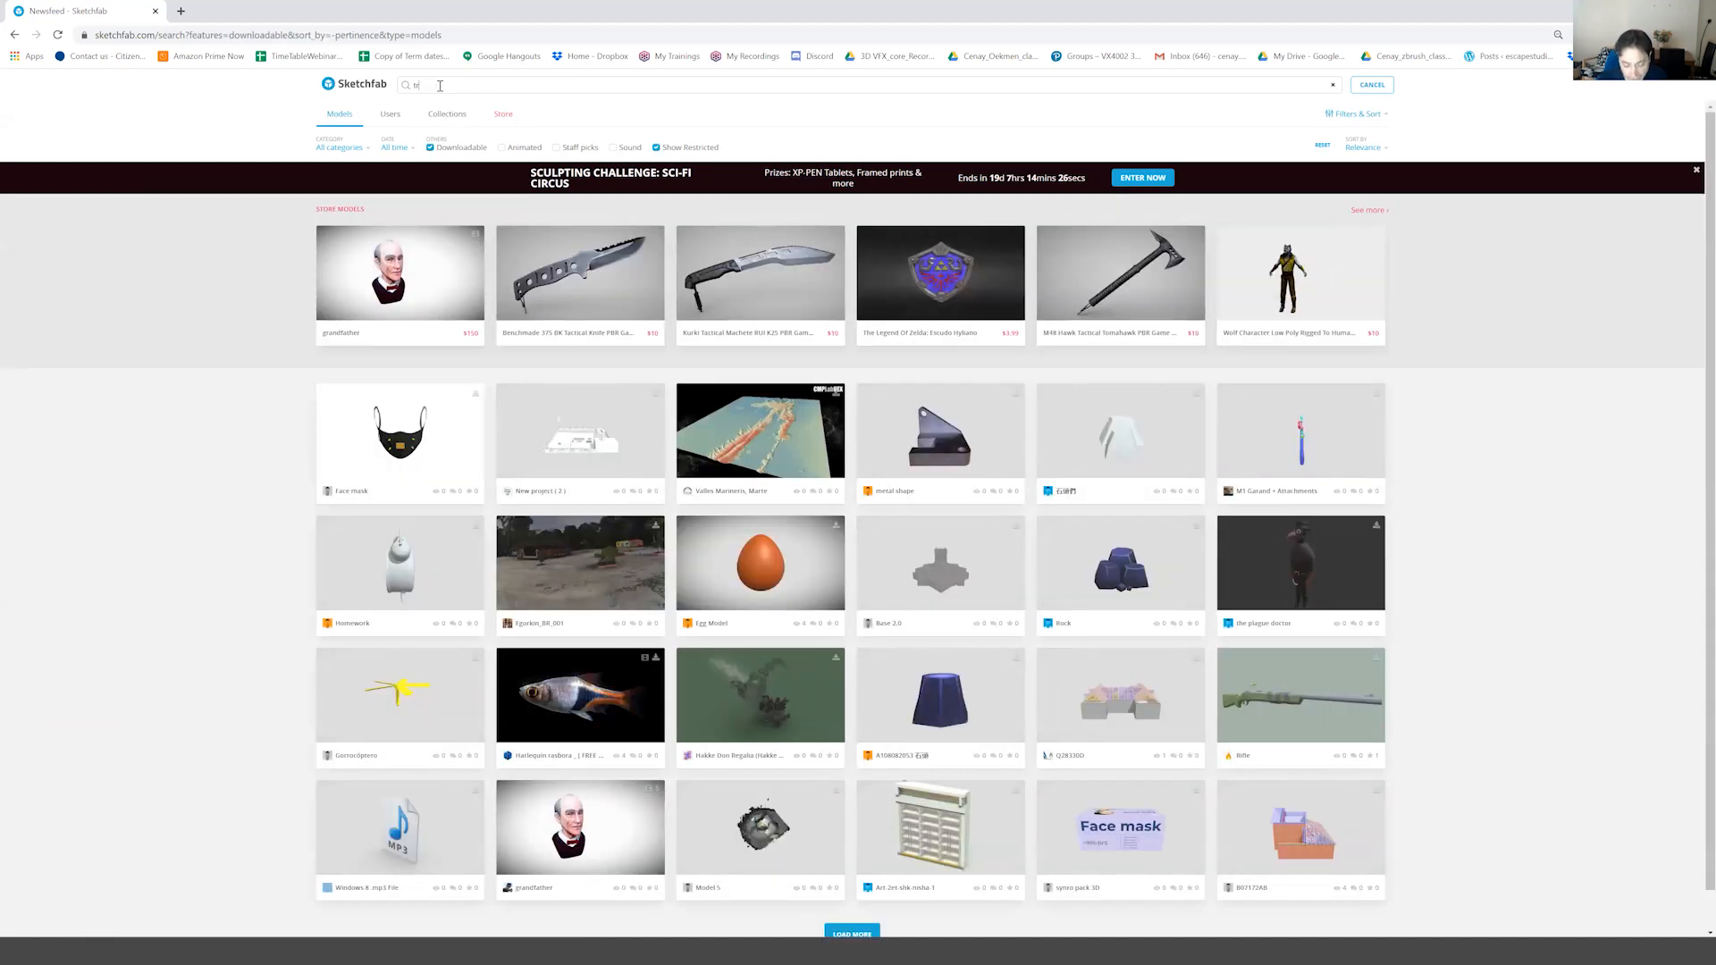
pyautogui.write('ee')
pyautogui.press('Return')
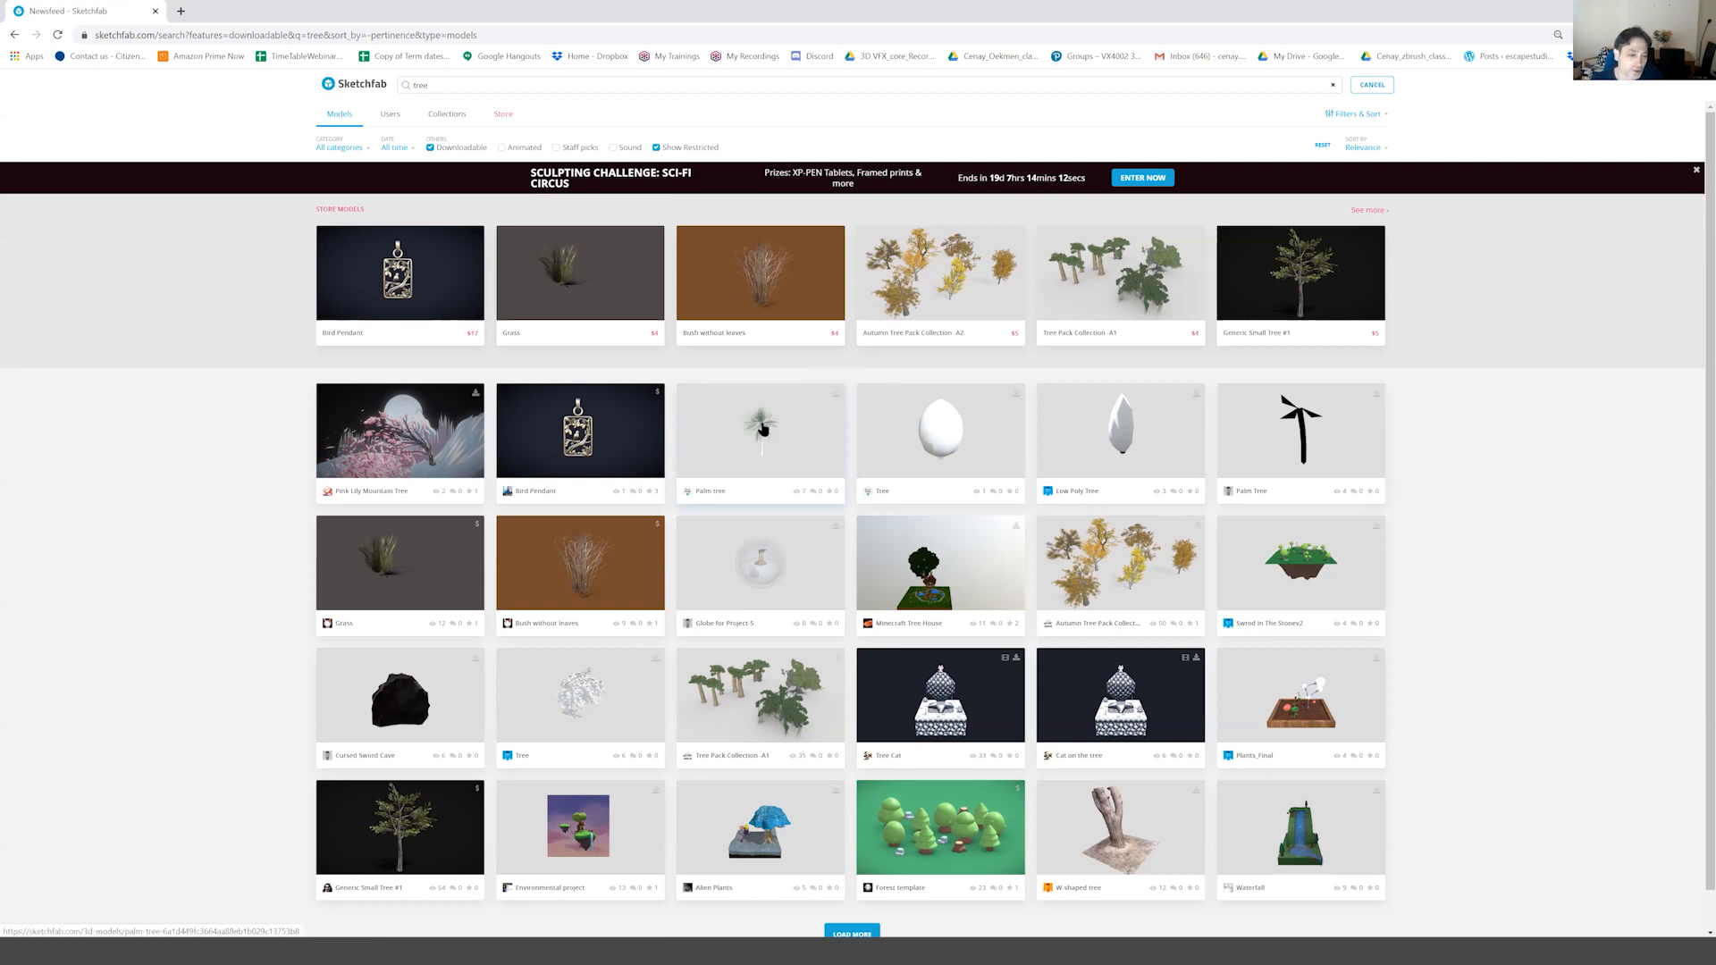
pyautogui.scroll(-2, 762, 424)
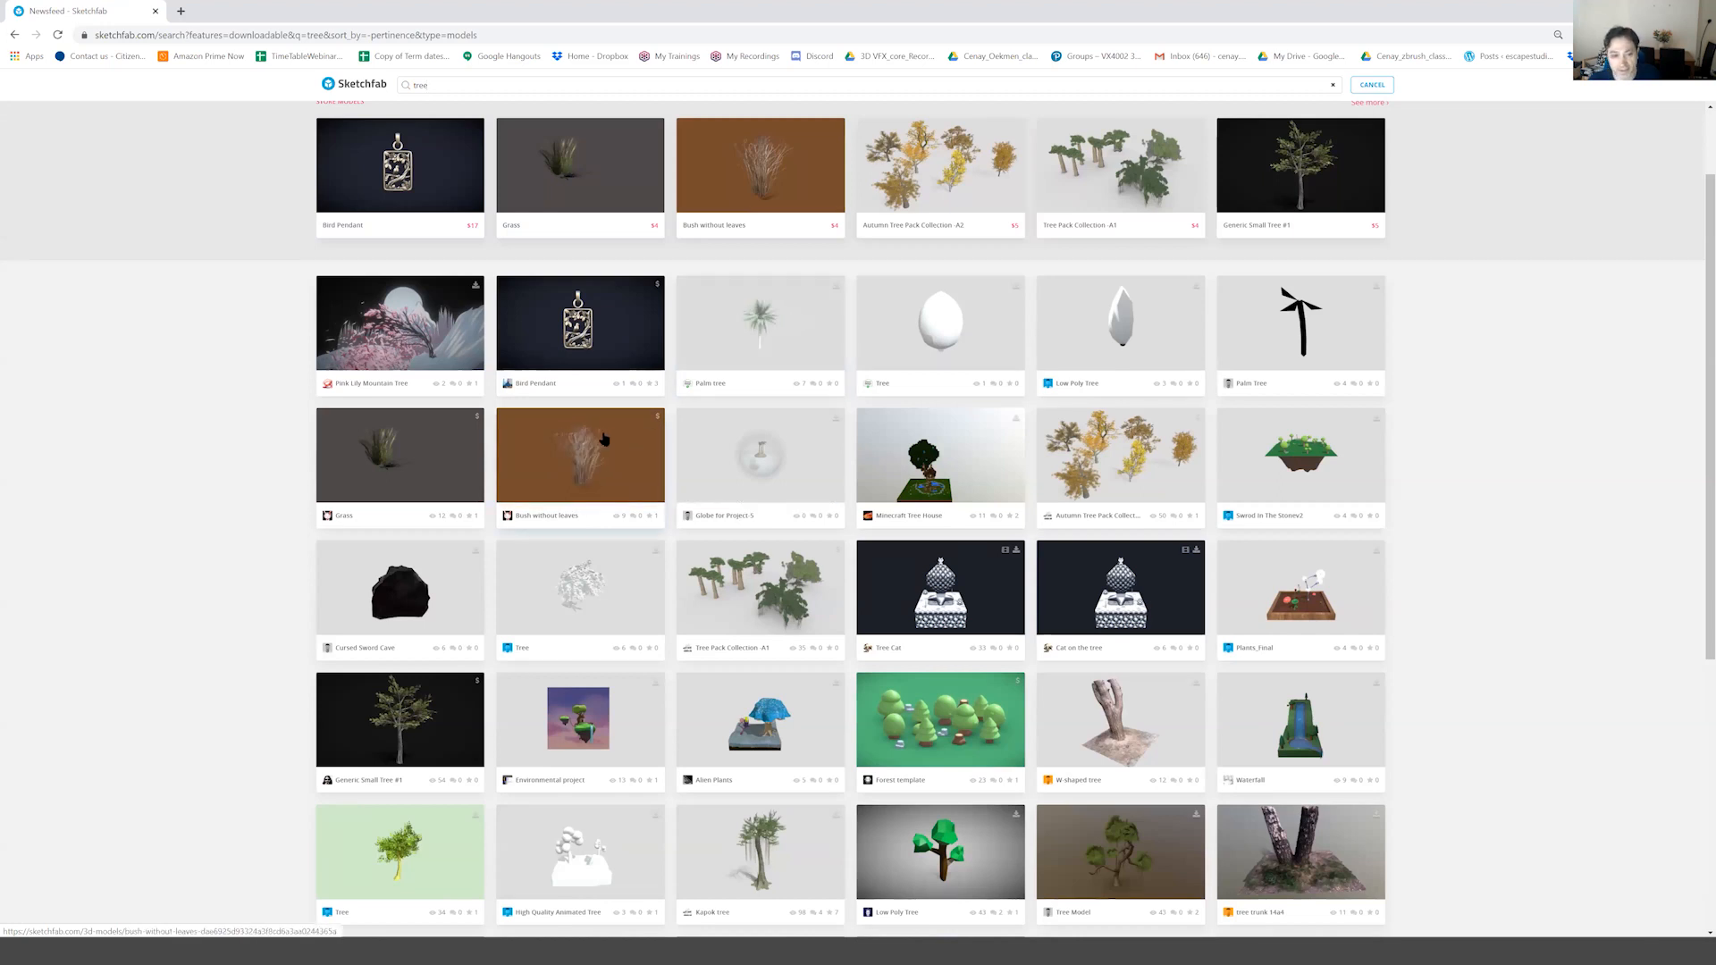
pyautogui.scroll(-3, 514, 553)
pyautogui.scroll(-4, 511, 552)
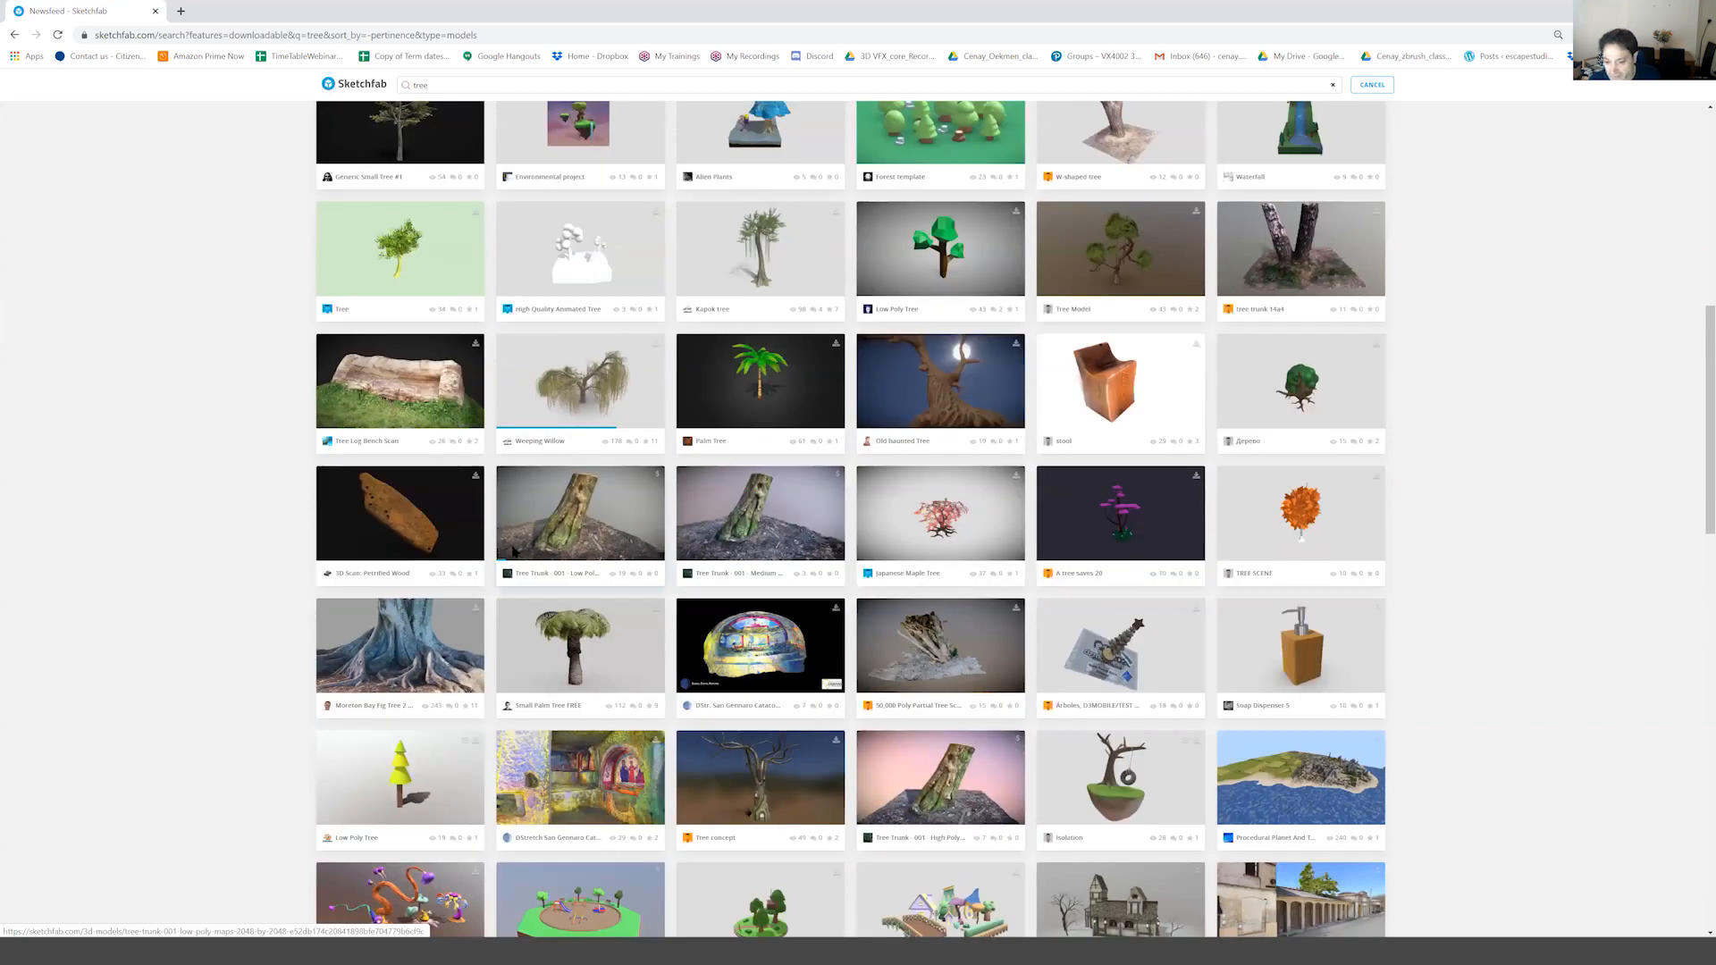
# Open the Moreton Bay Fig Tree 2 - low poly version model and check its available download formats.
pyautogui.scroll(-2, 507, 551)
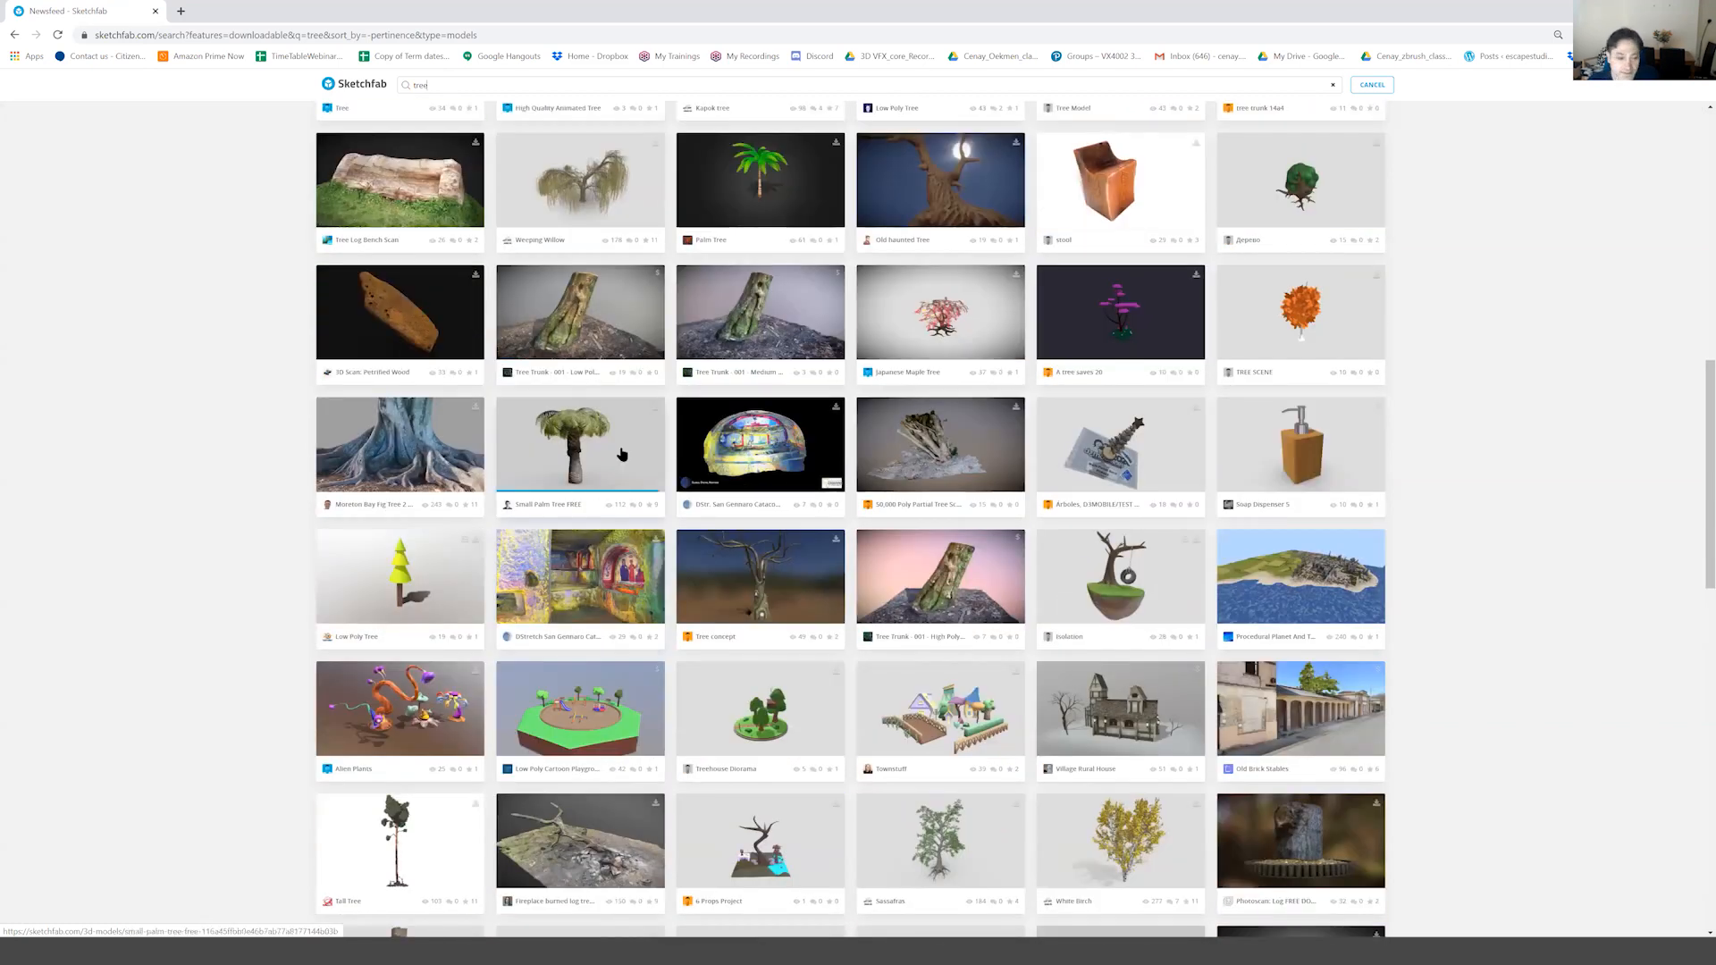
pyautogui.click(423, 440)
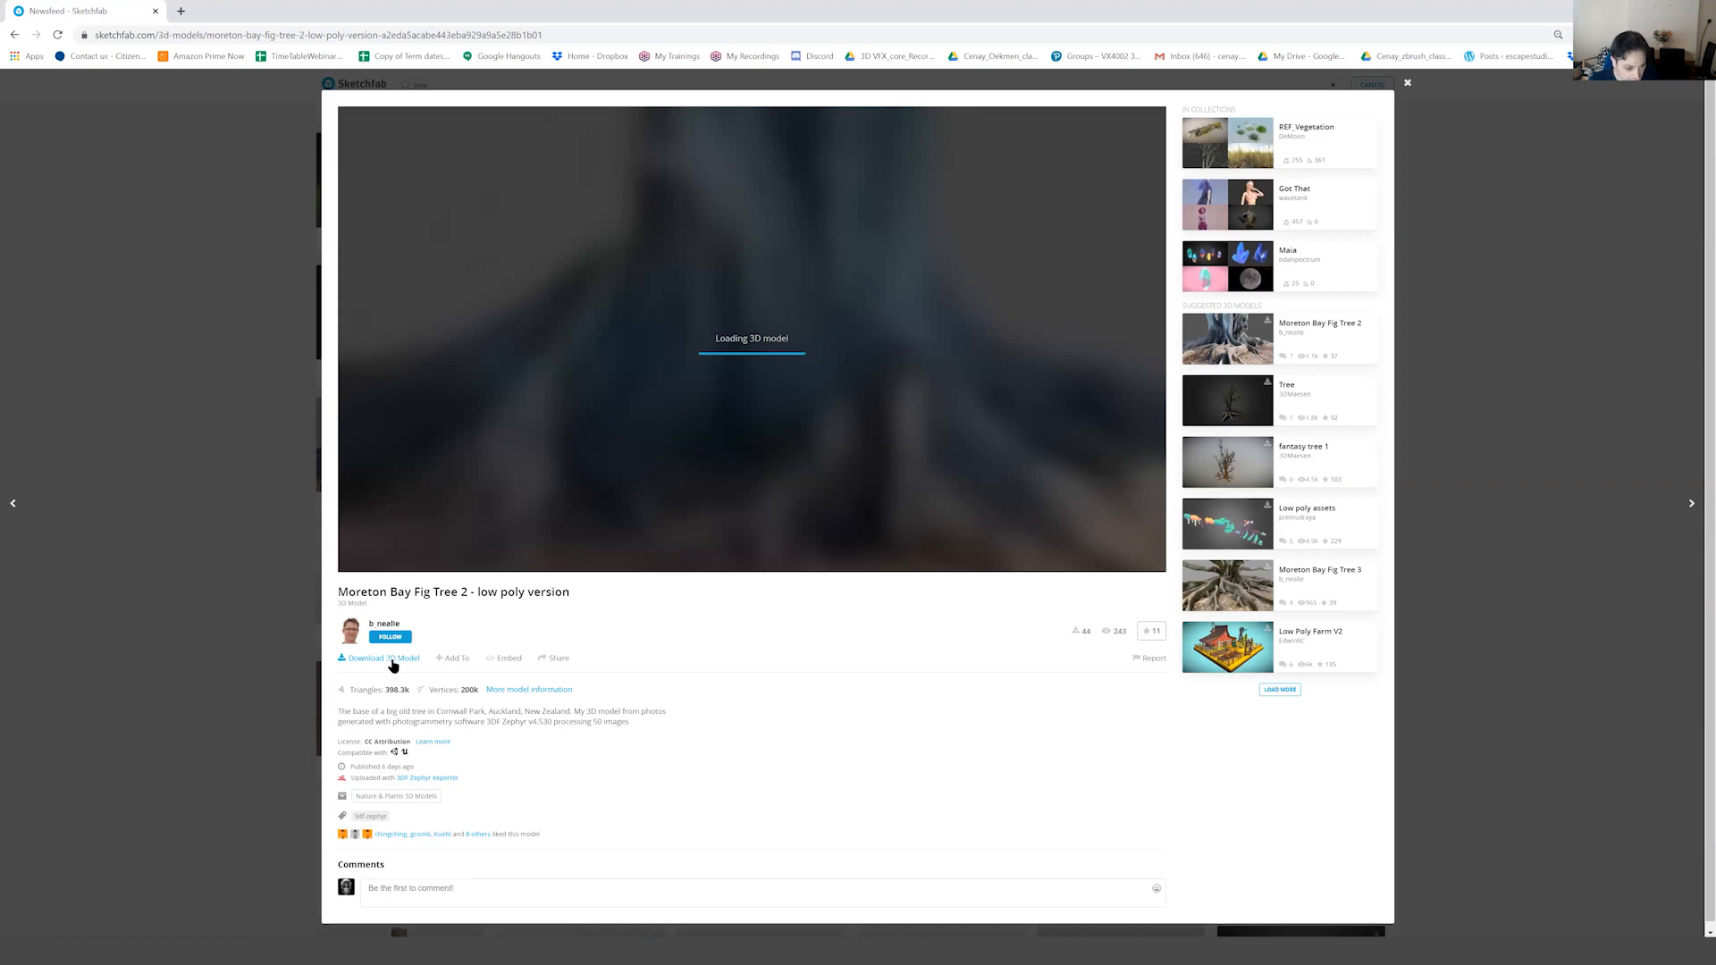
pyautogui.click(391, 657)
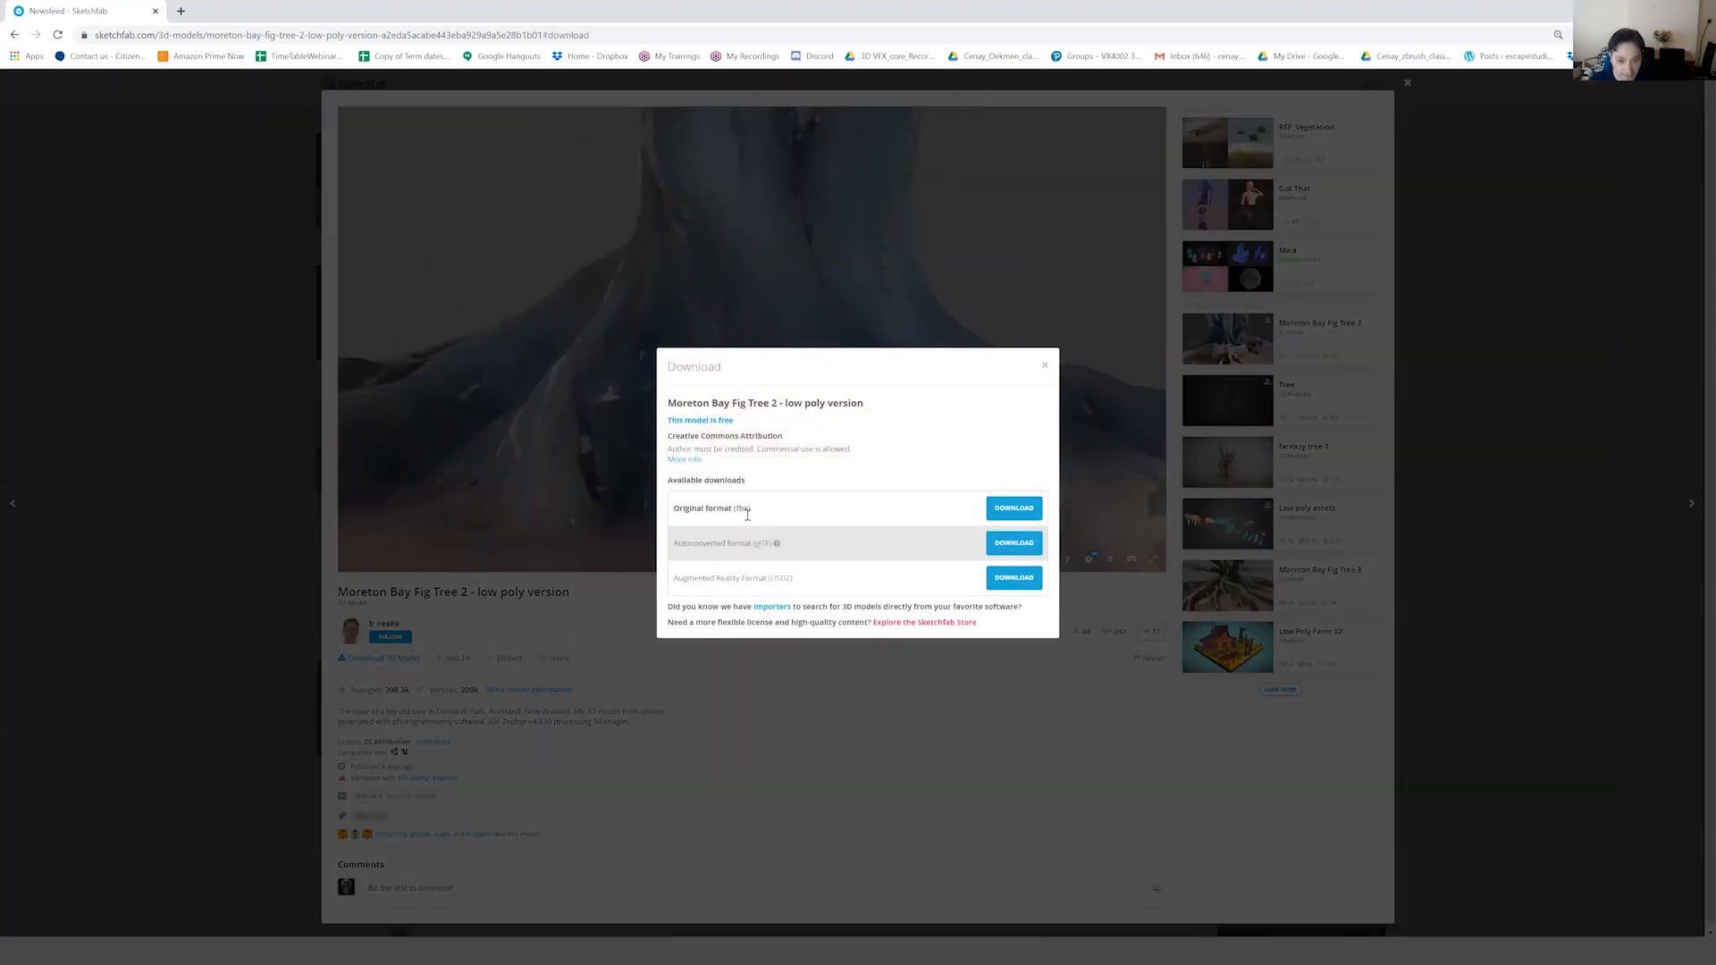
pyautogui.doubleClick(741, 508)
pyautogui.click(1044, 366)
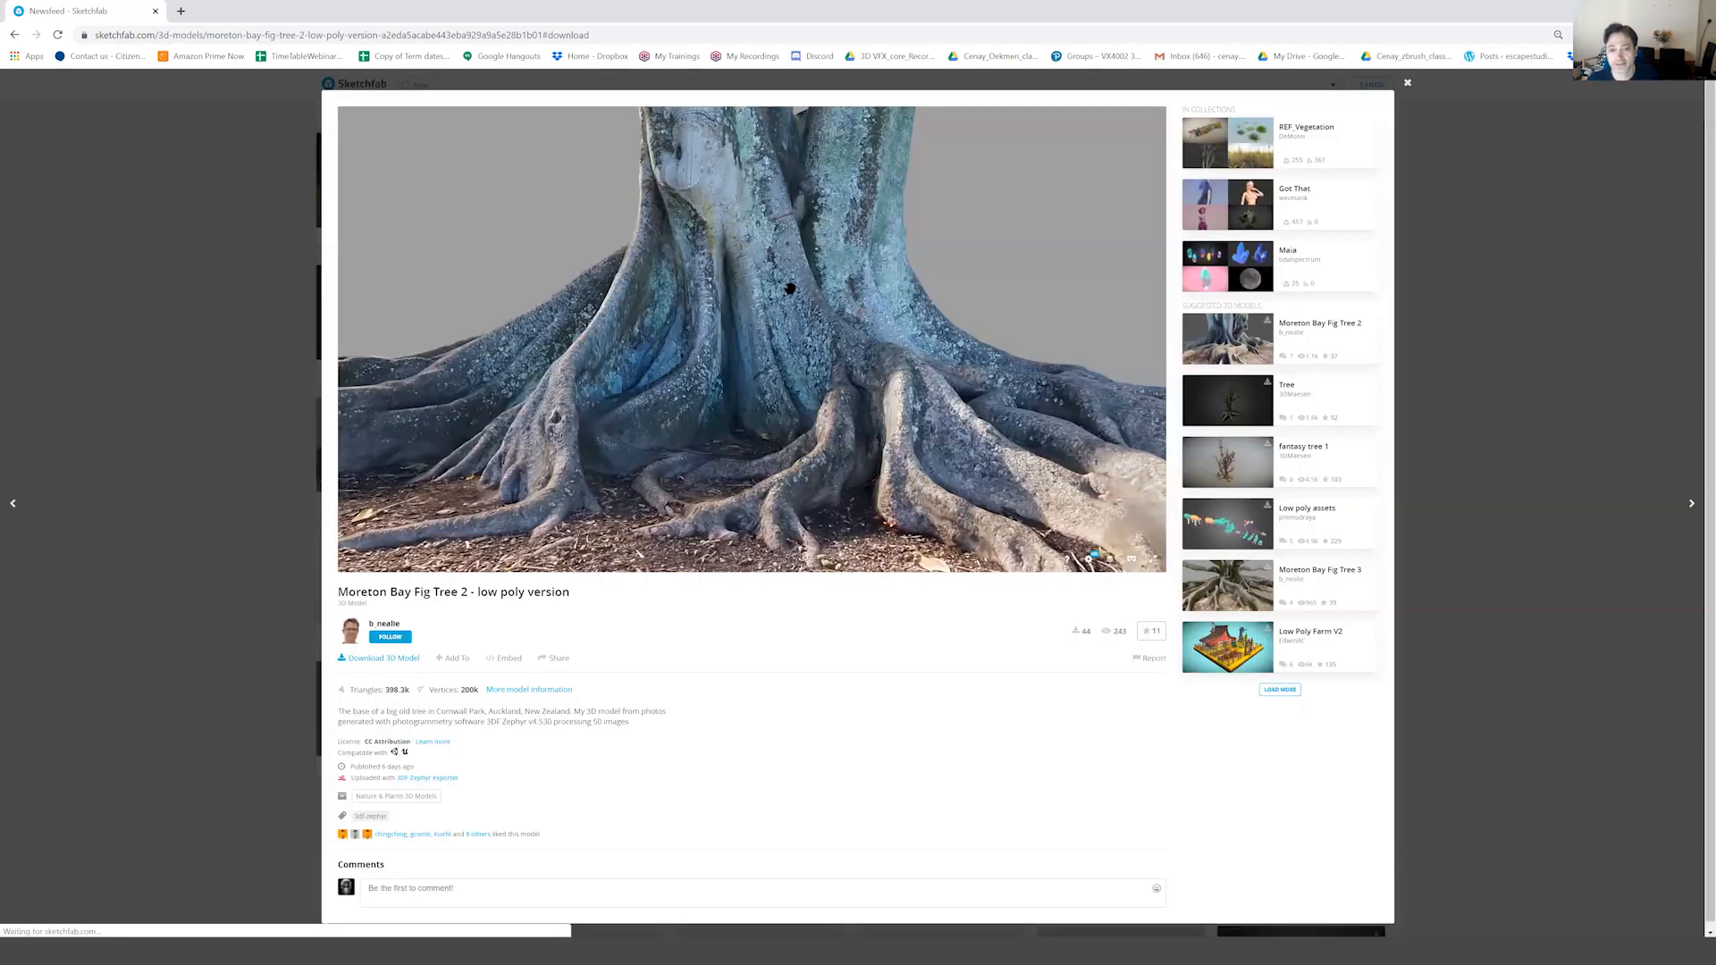
# Examine the fig tree scan from several sides and distances, and view the related Moreton Bay Fig Tree 3 model.
pyautogui.moveTo(789, 316); pyautogui.dragTo(968, 337)
pyautogui.scroll(5, 919, 327)
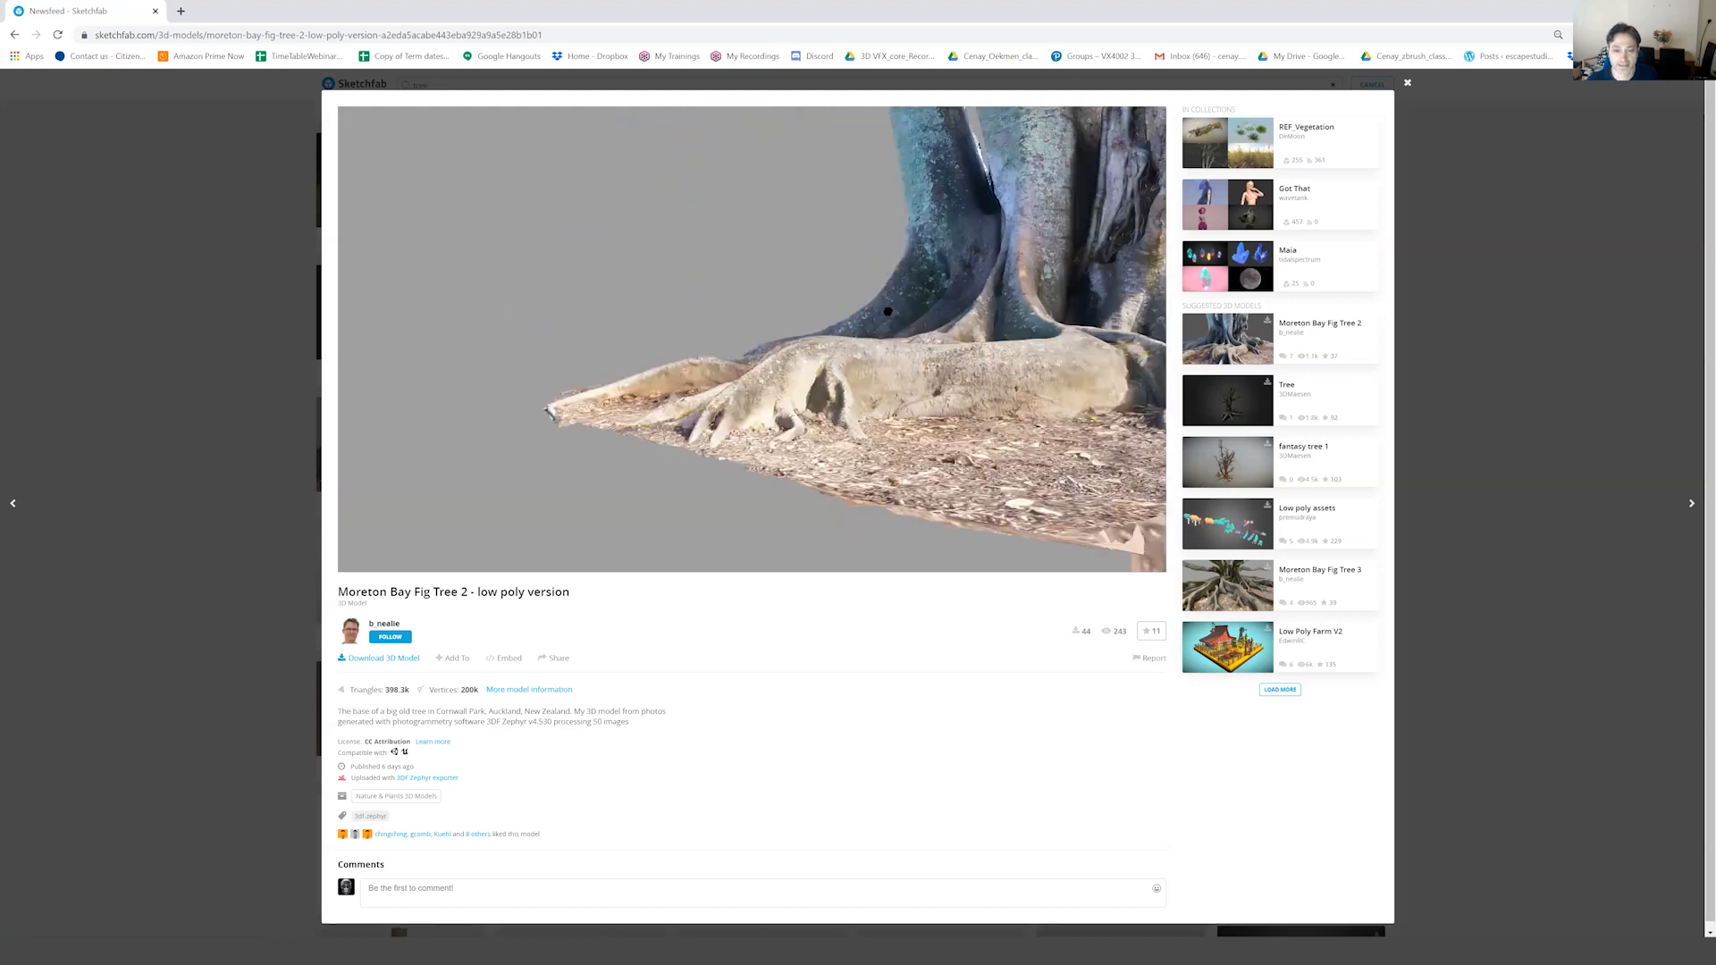
pyautogui.scroll(-5, 805, 356)
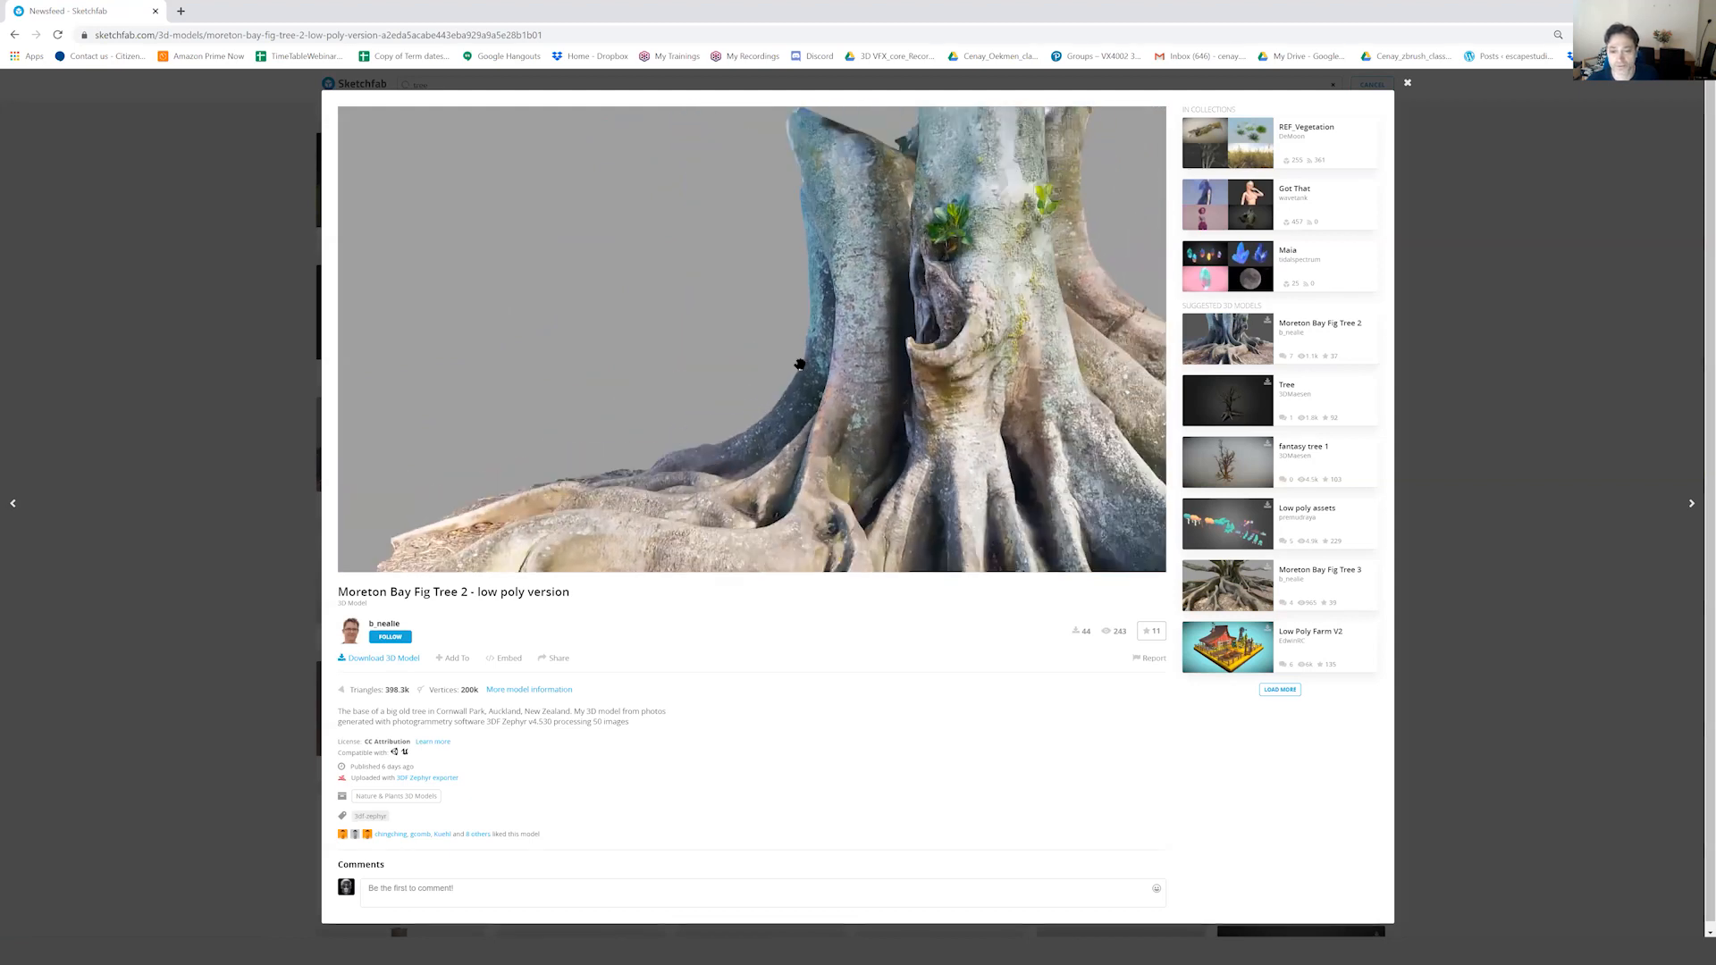
pyautogui.scroll(-5, 796, 364)
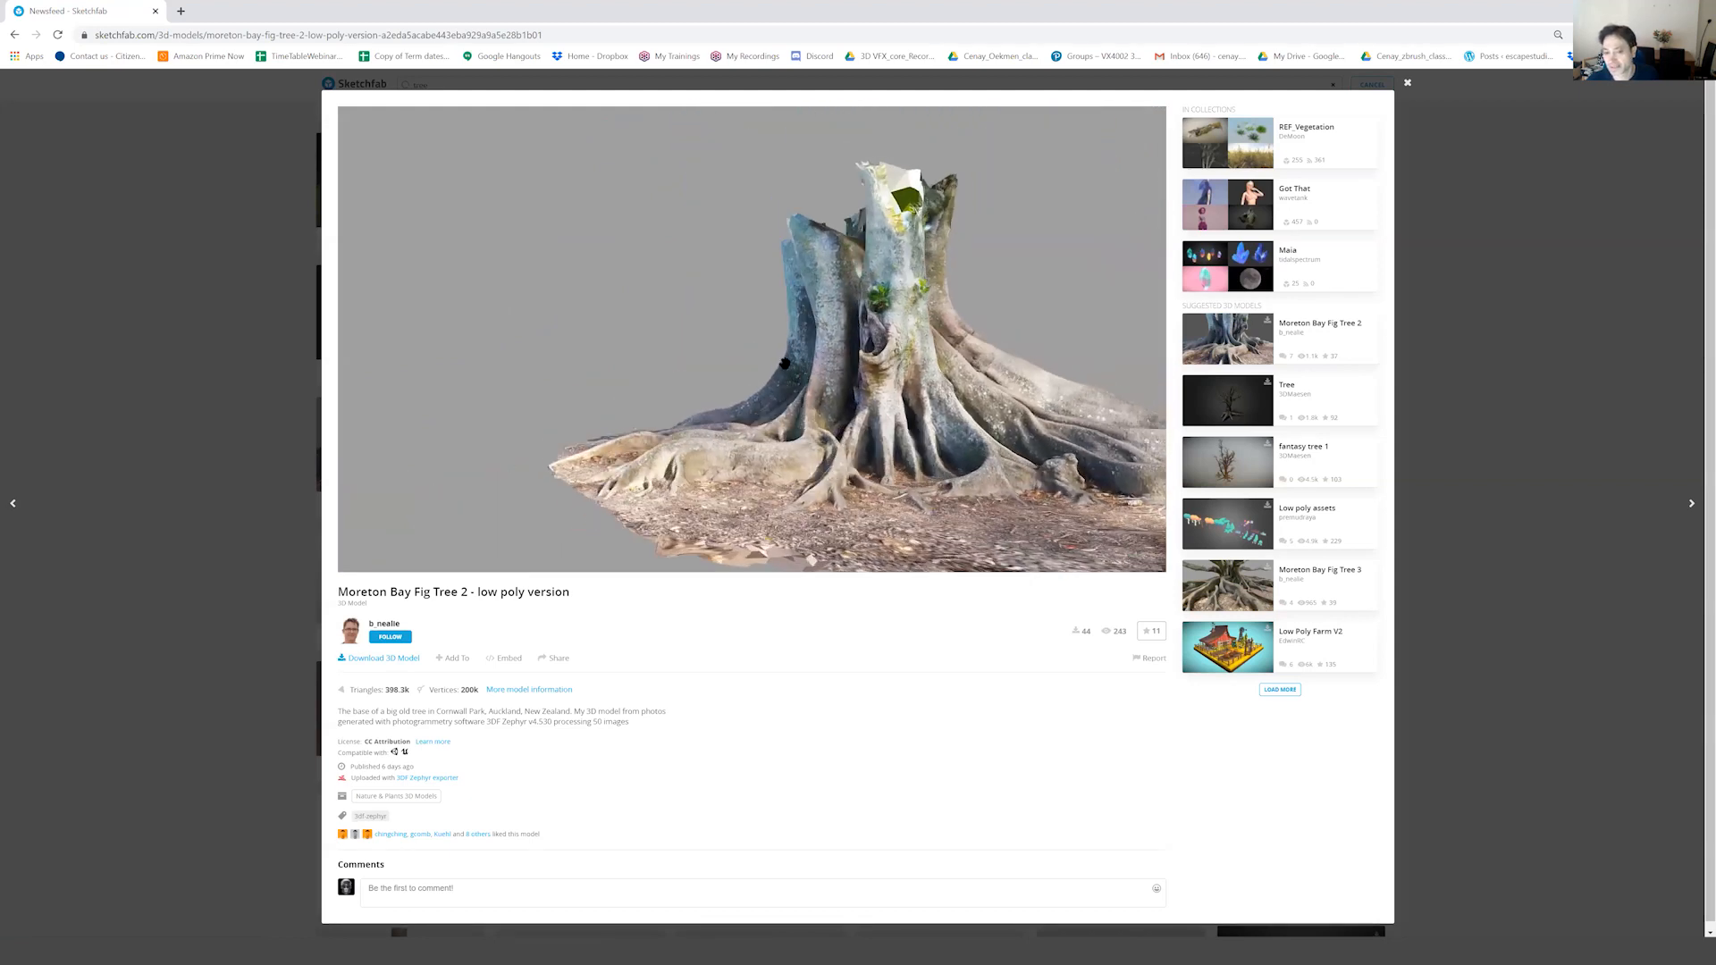
pyautogui.scroll(4, 772, 359)
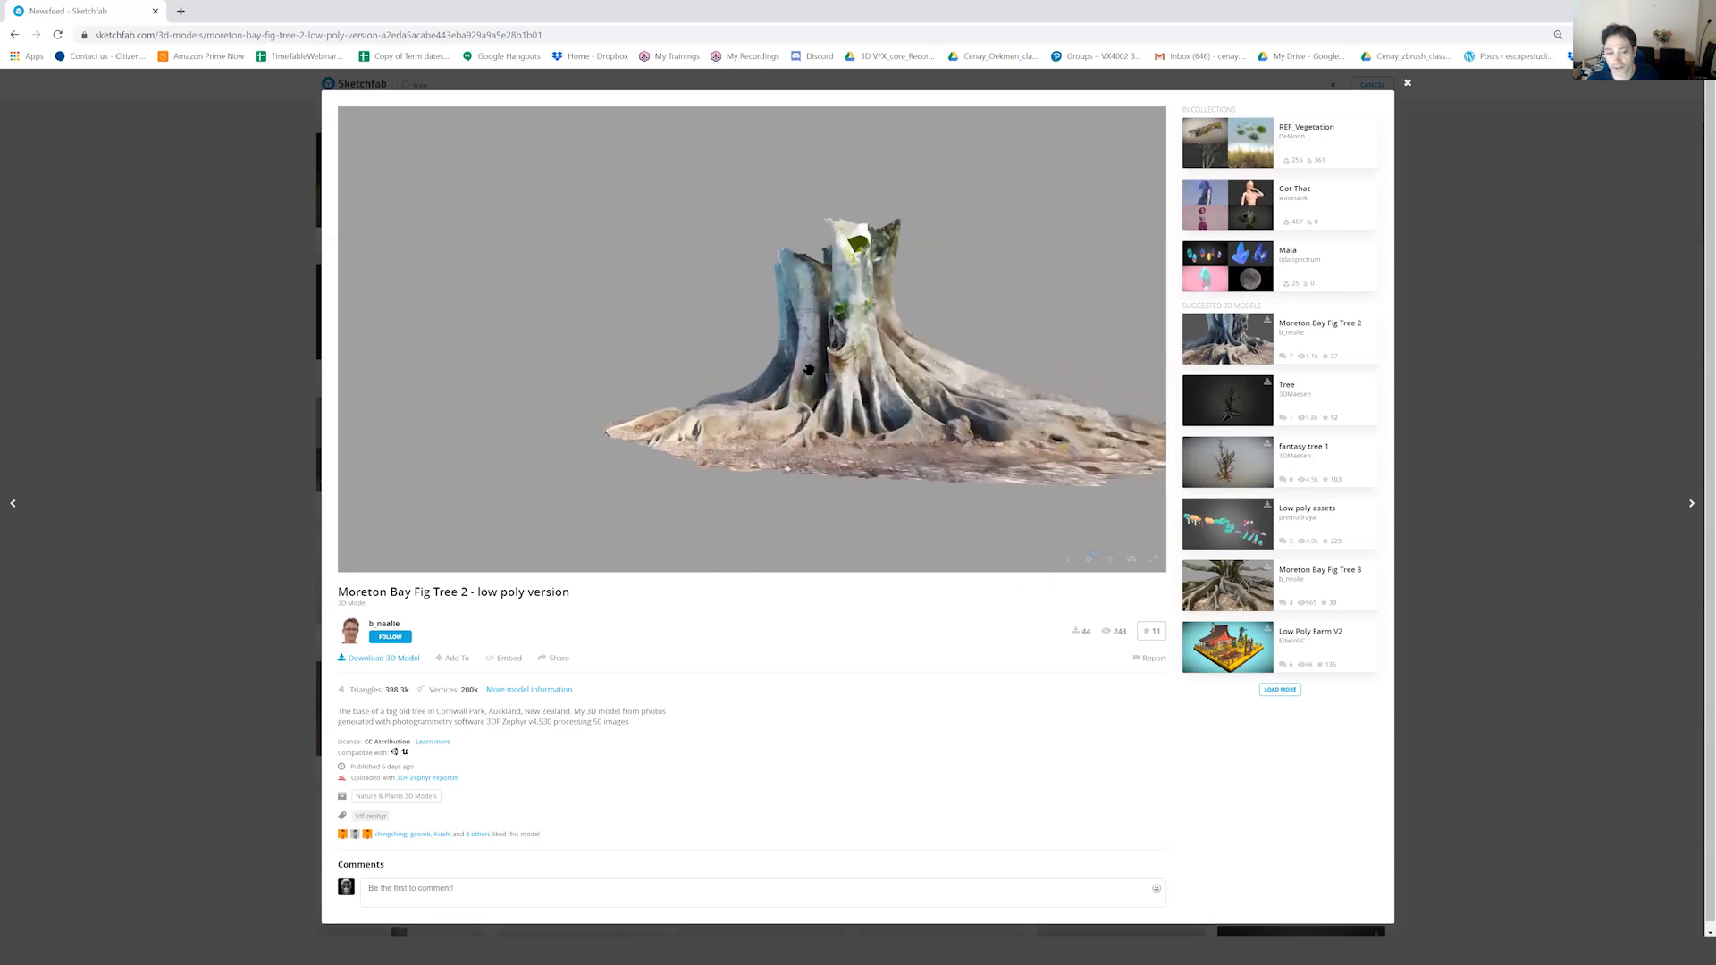
pyautogui.scroll(3, 809, 360)
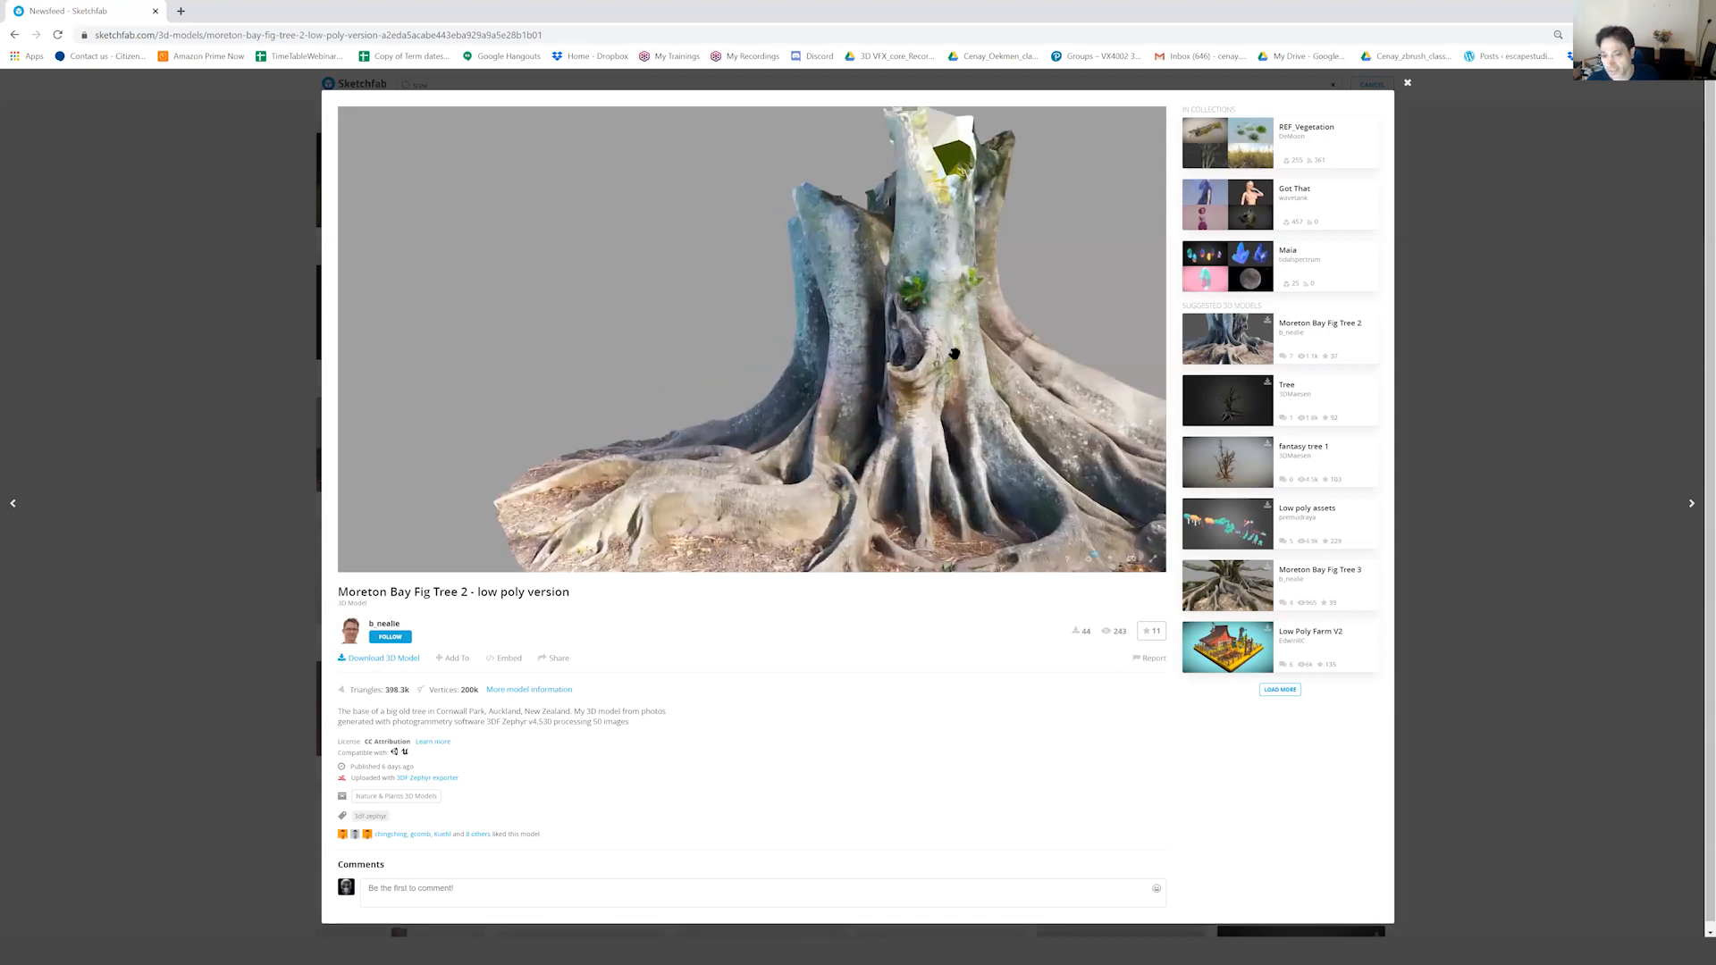
pyautogui.moveTo(874, 356); pyautogui.dragTo(912, 342)
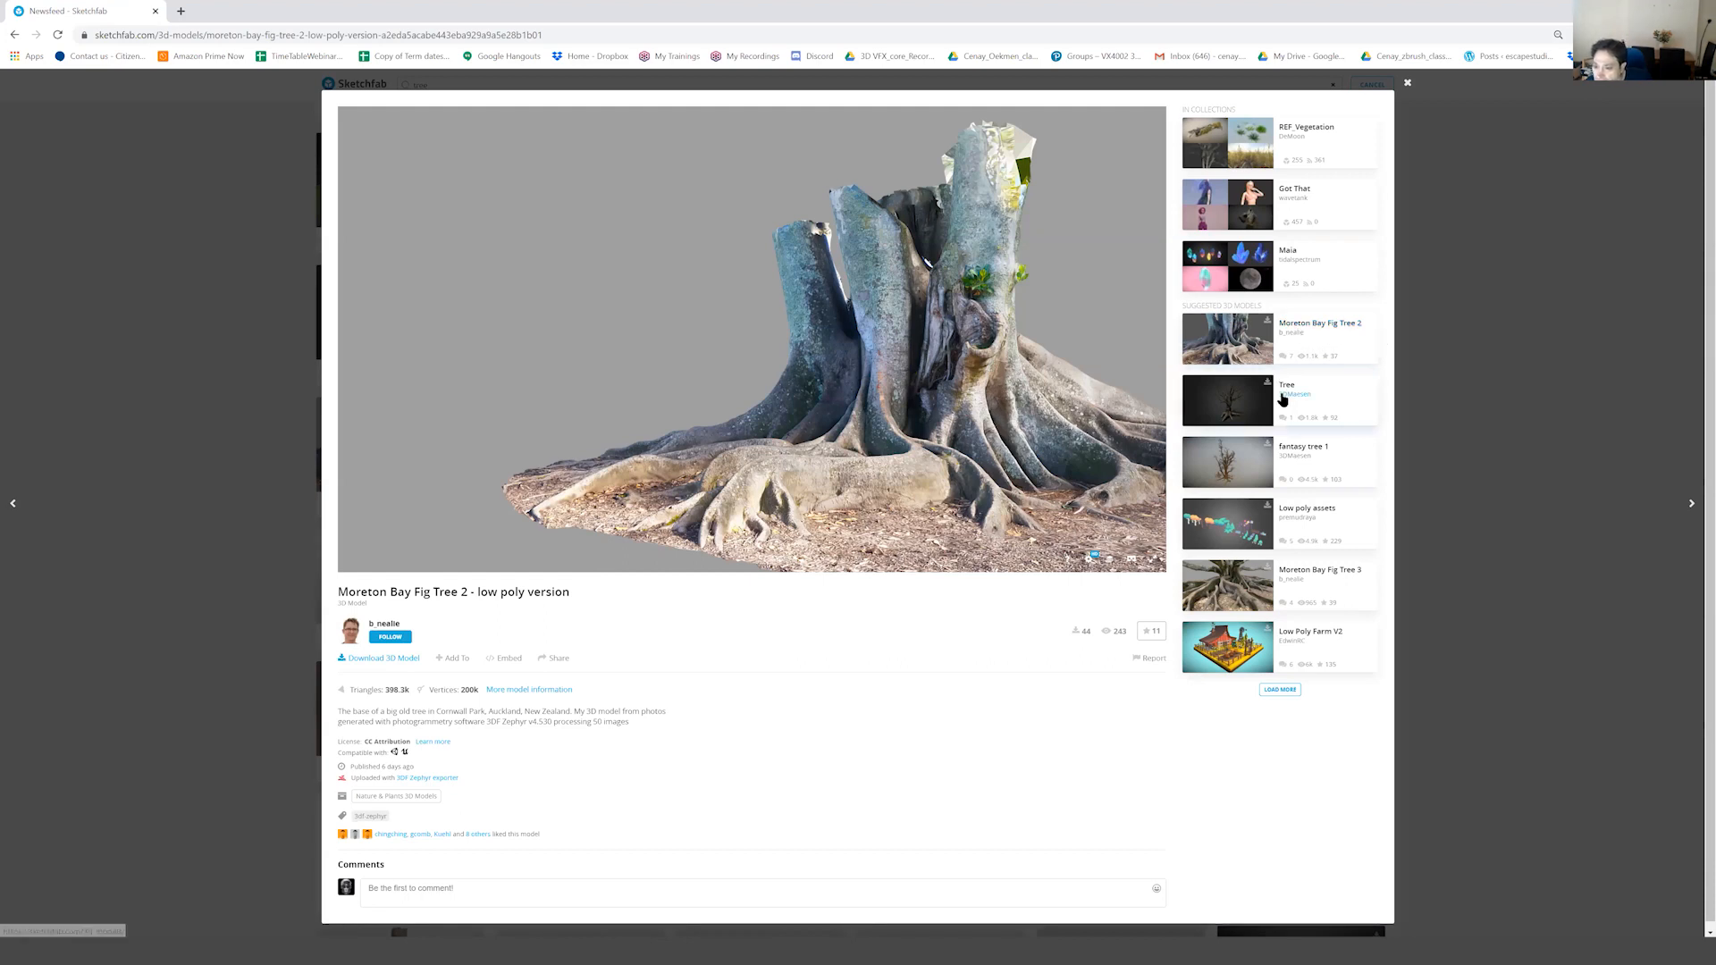
pyautogui.click(1296, 570)
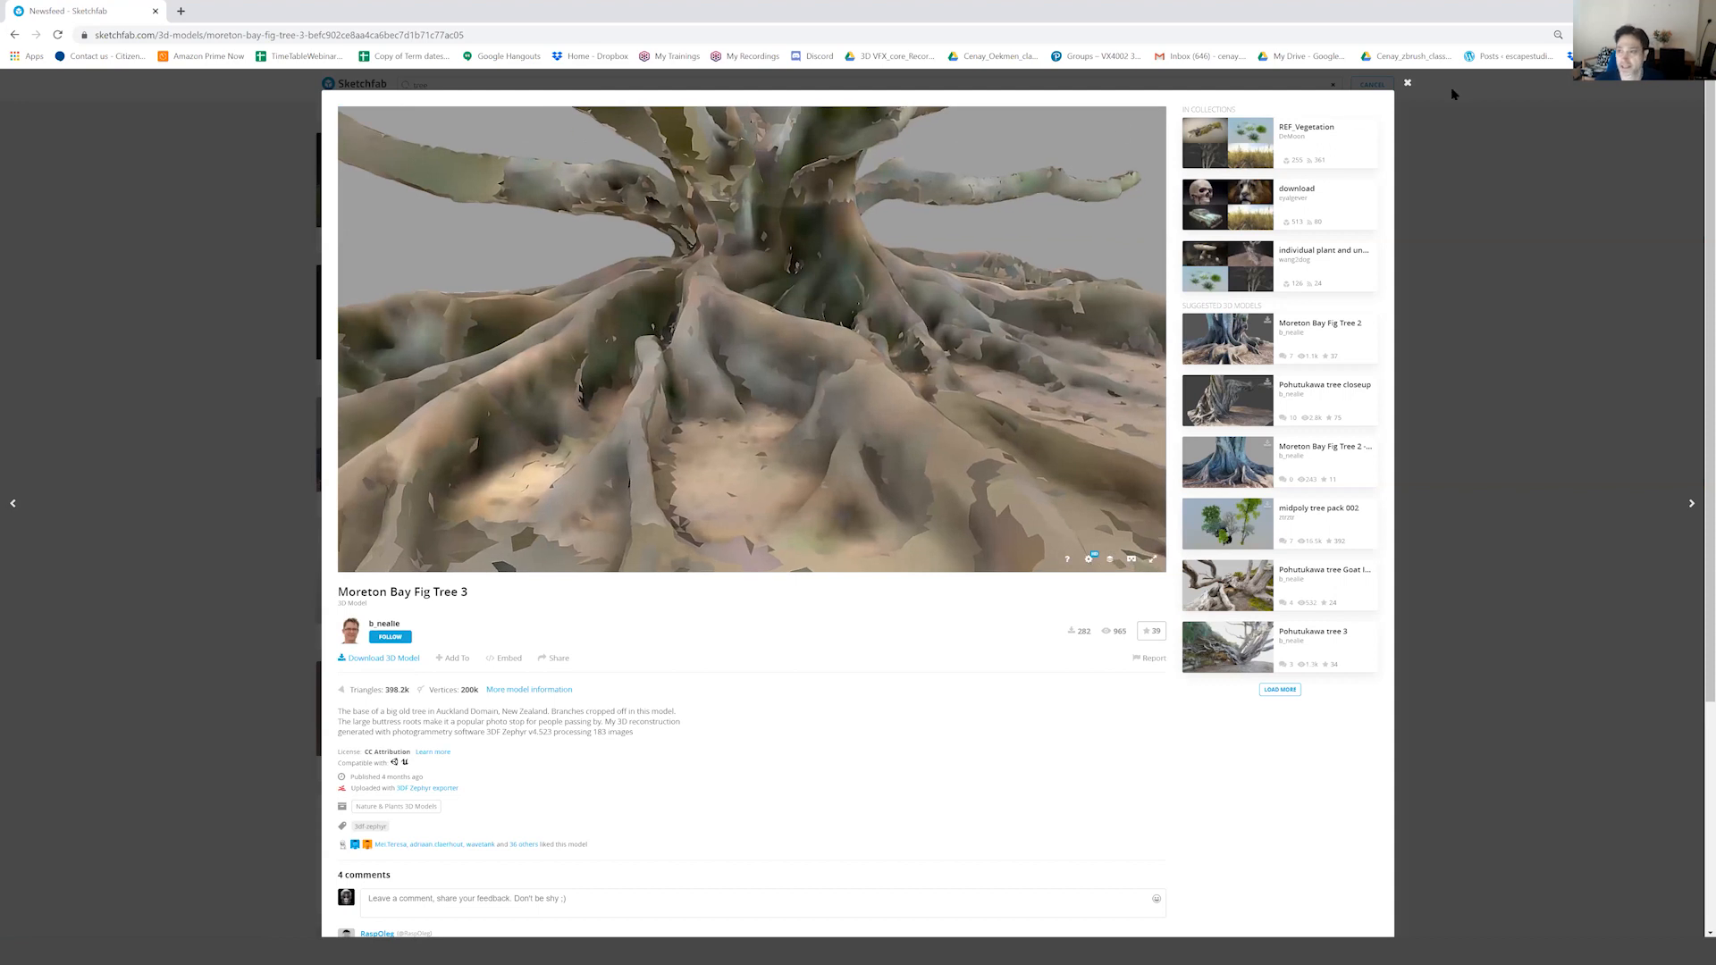
pyautogui.click(1407, 83)
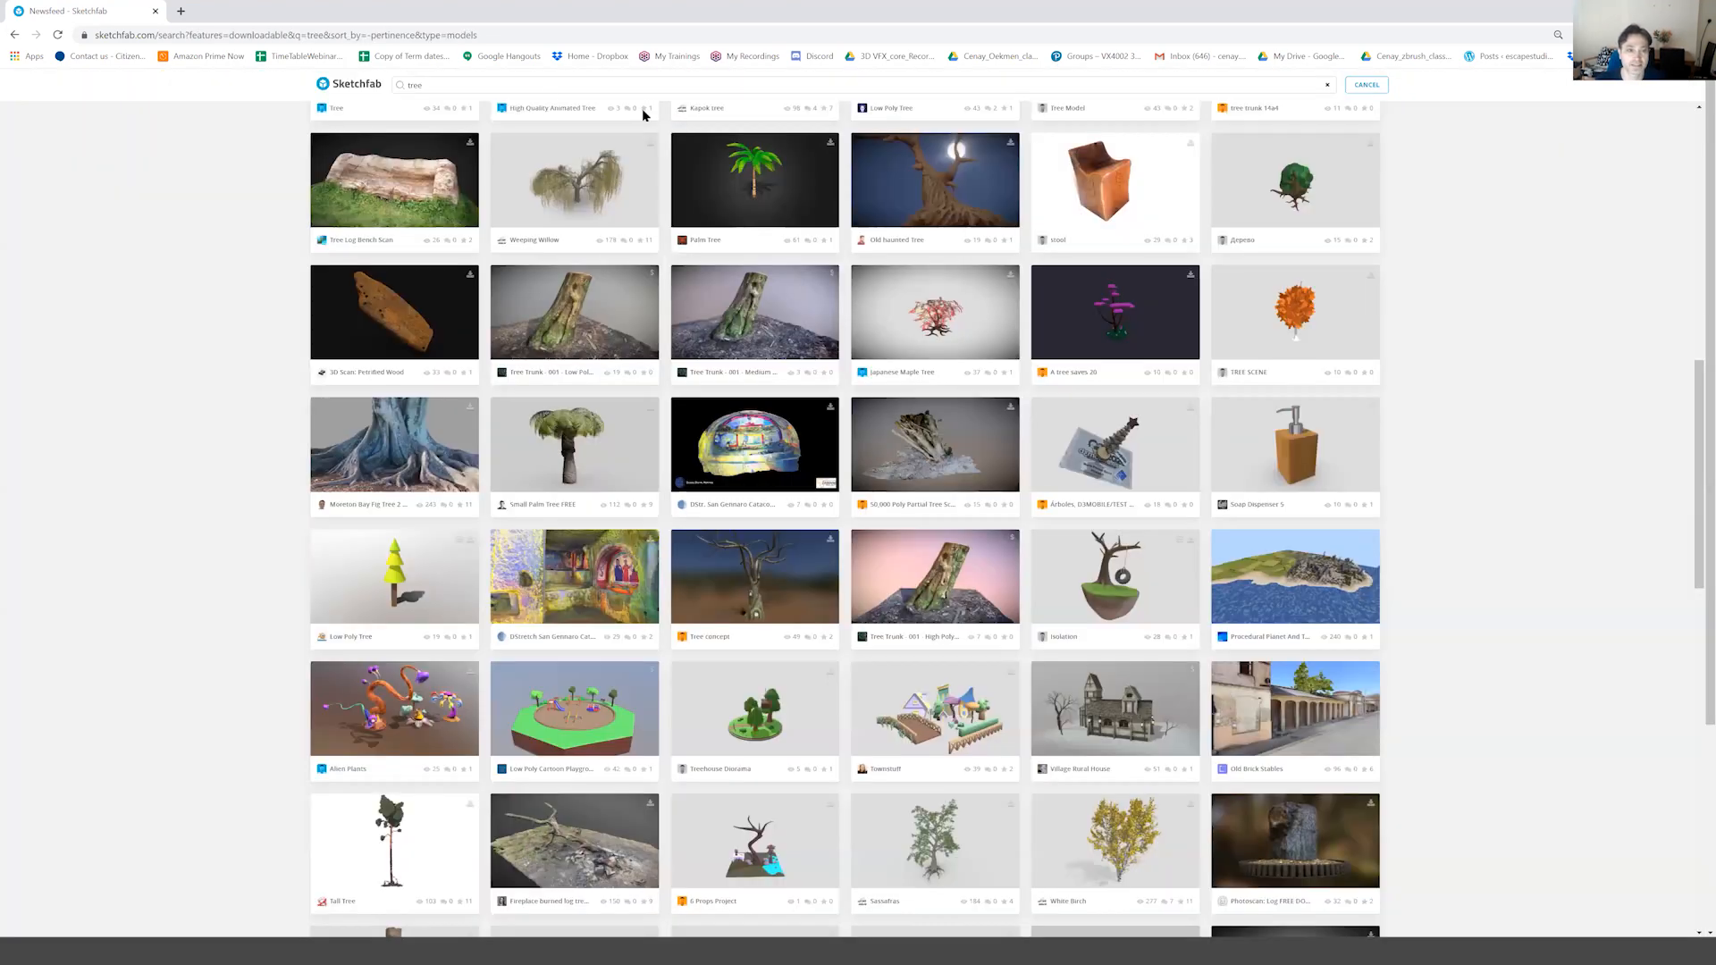
# Search Sketchfab for downloadable models matching "car" and load more results to browse.
pyautogui.click(398, 82)
pyautogui.write('car')
pyautogui.press('Return')
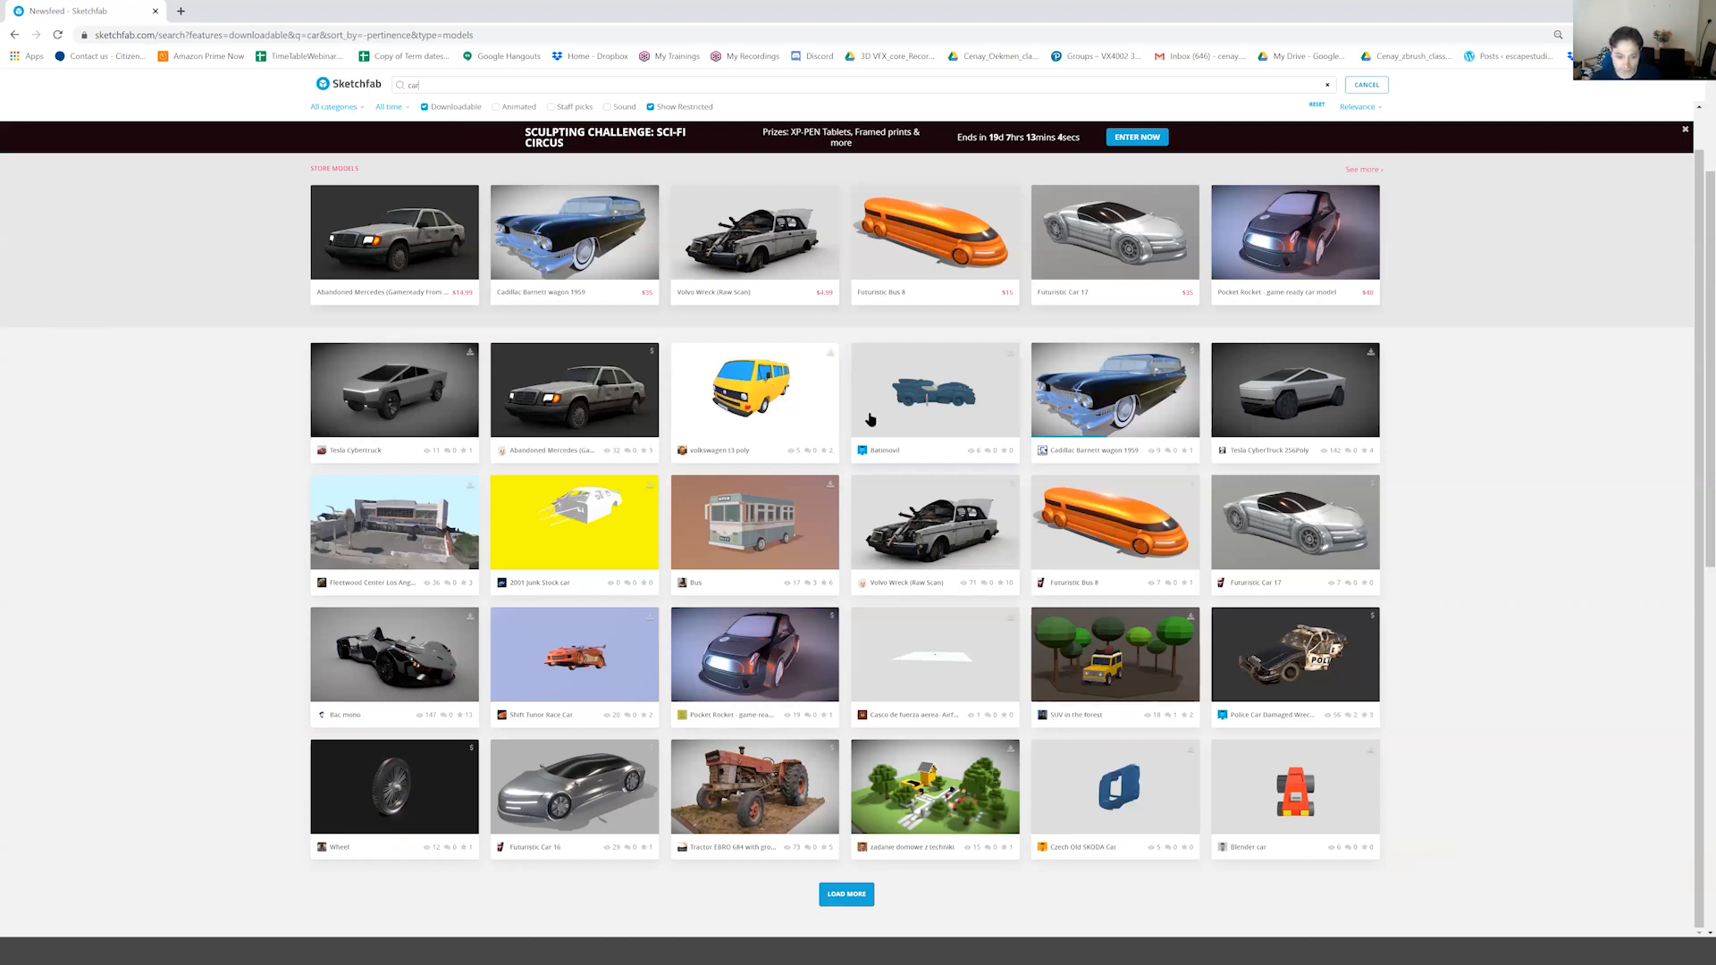
pyautogui.click(846, 894)
pyautogui.scroll(-15, 873, 632)
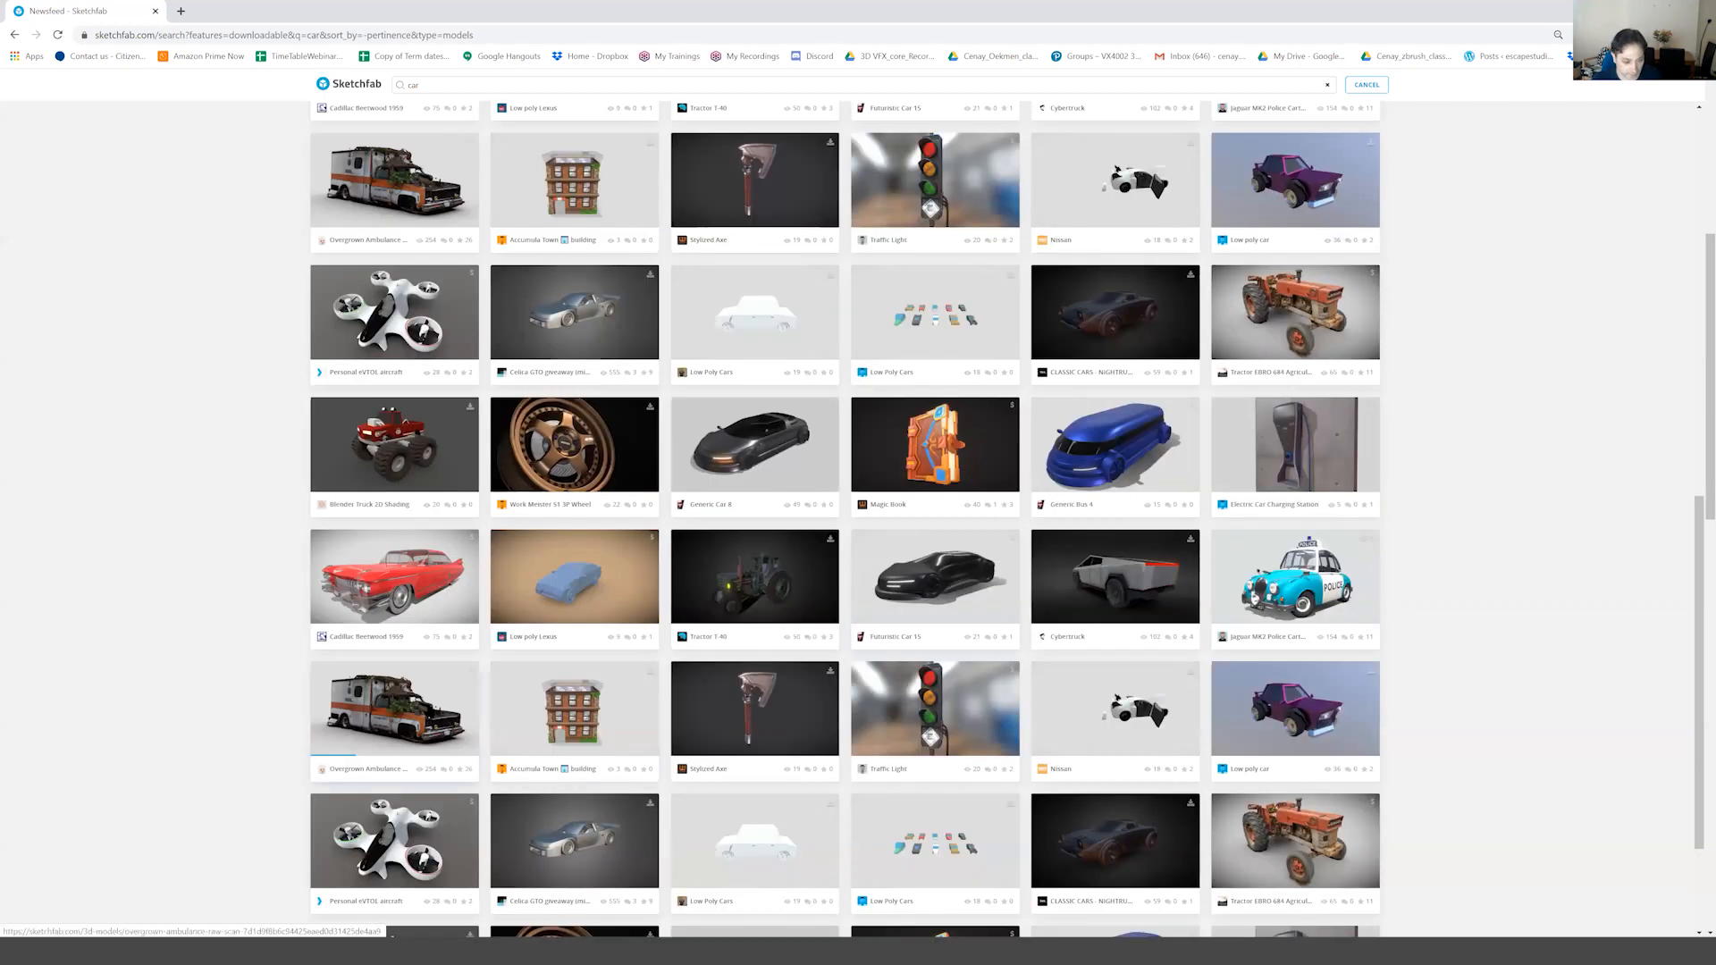
# Open the Overgrown Ambulance (Raw Scan) model, check its price, and examine the scan from its front, side and rear.
pyautogui.click(417, 697)
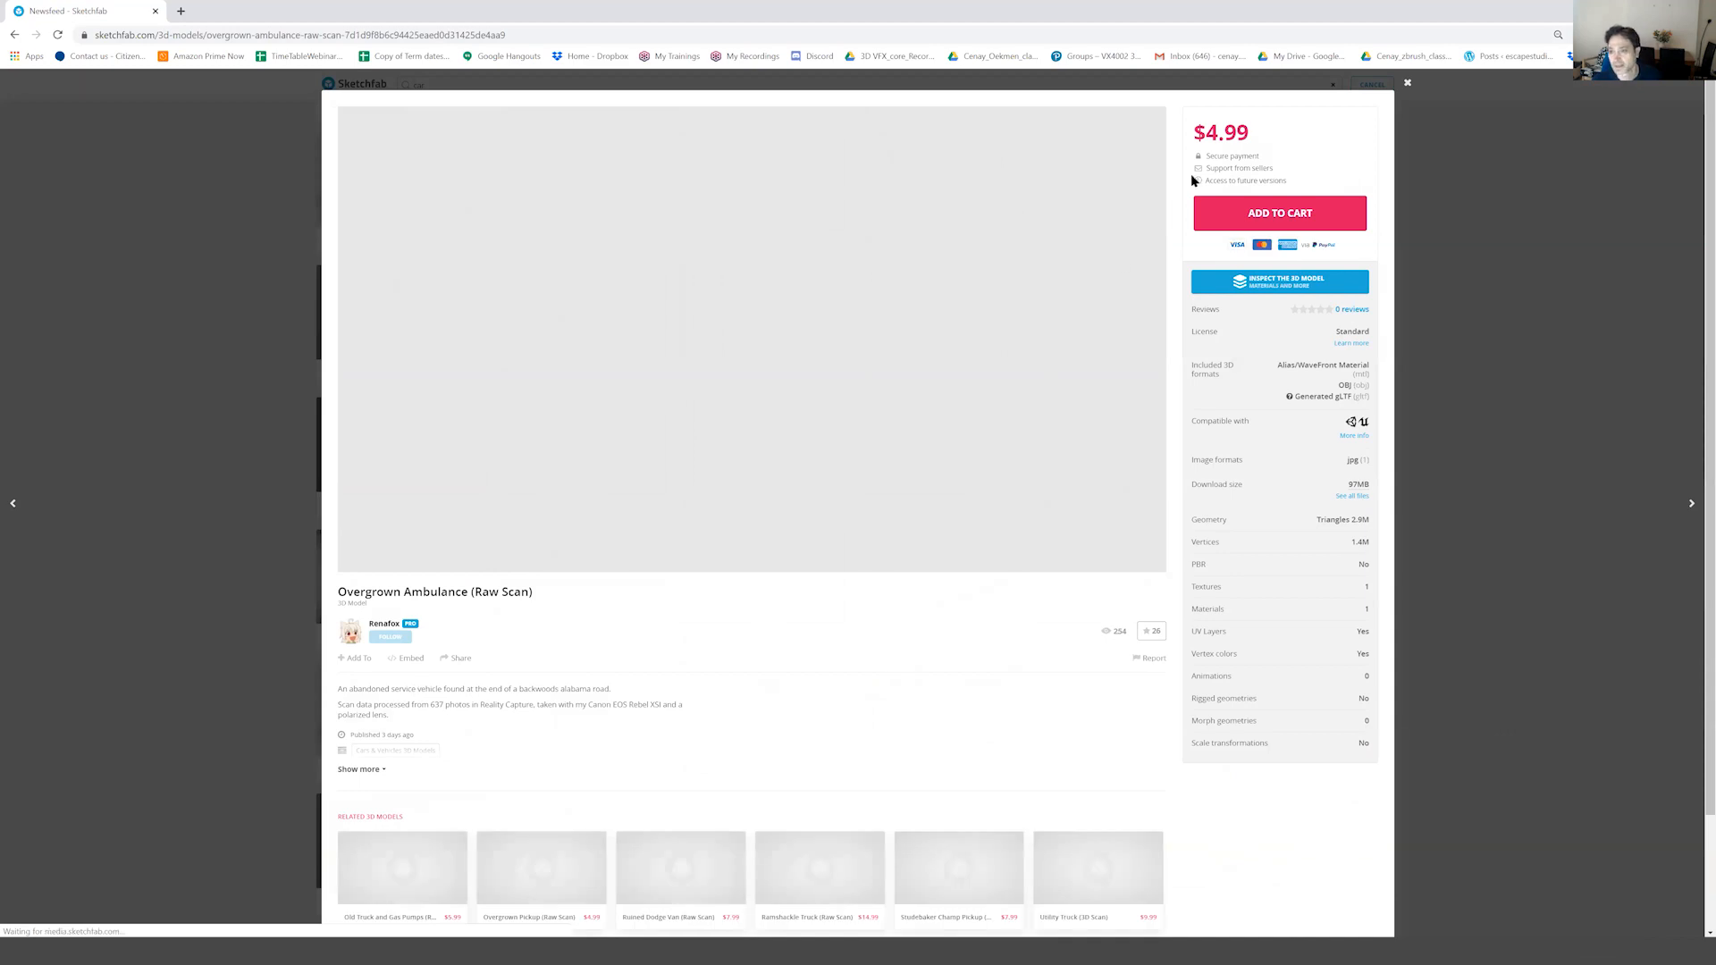
pyautogui.moveTo(1206, 133); pyautogui.dragTo(1256, 132)
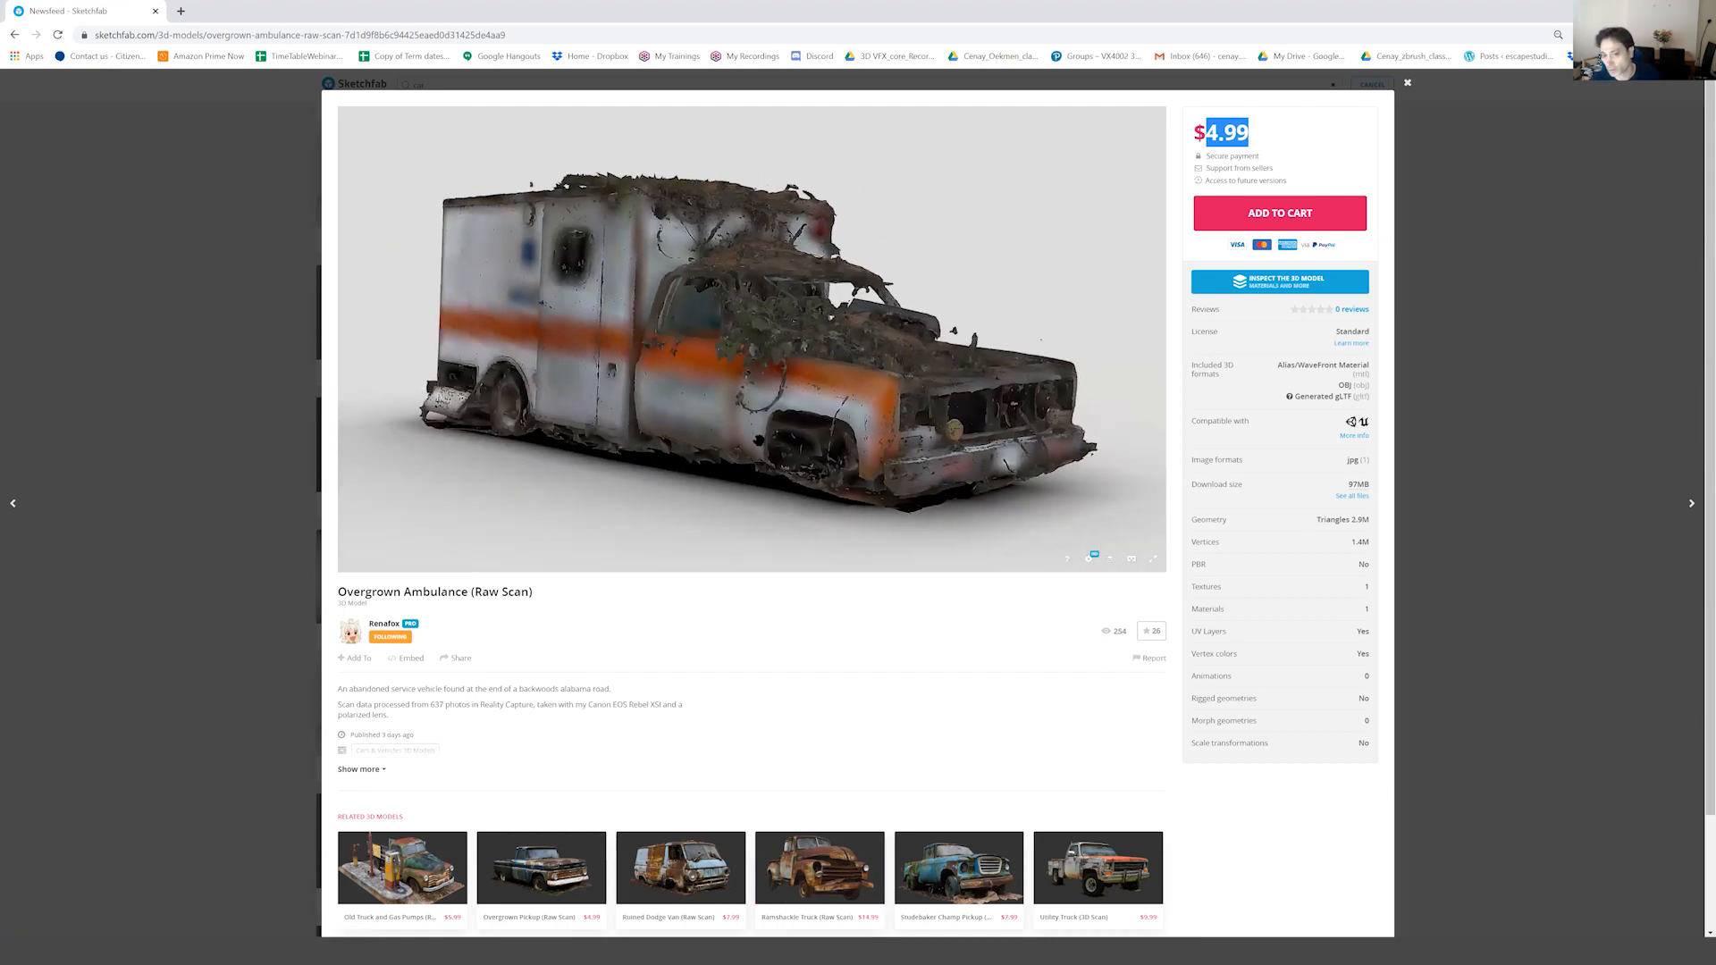
pyautogui.moveTo(757, 444); pyautogui.dragTo(671, 447)
pyautogui.moveTo(671, 446); pyautogui.dragTo(787, 424, button='right')
pyautogui.scroll(5, 751, 339)
pyautogui.moveTo(786, 393); pyautogui.dragTo(572, 394)
pyautogui.scroll(-6, 751, 339)
pyautogui.moveTo(849, 406); pyautogui.dragTo(802, 407)
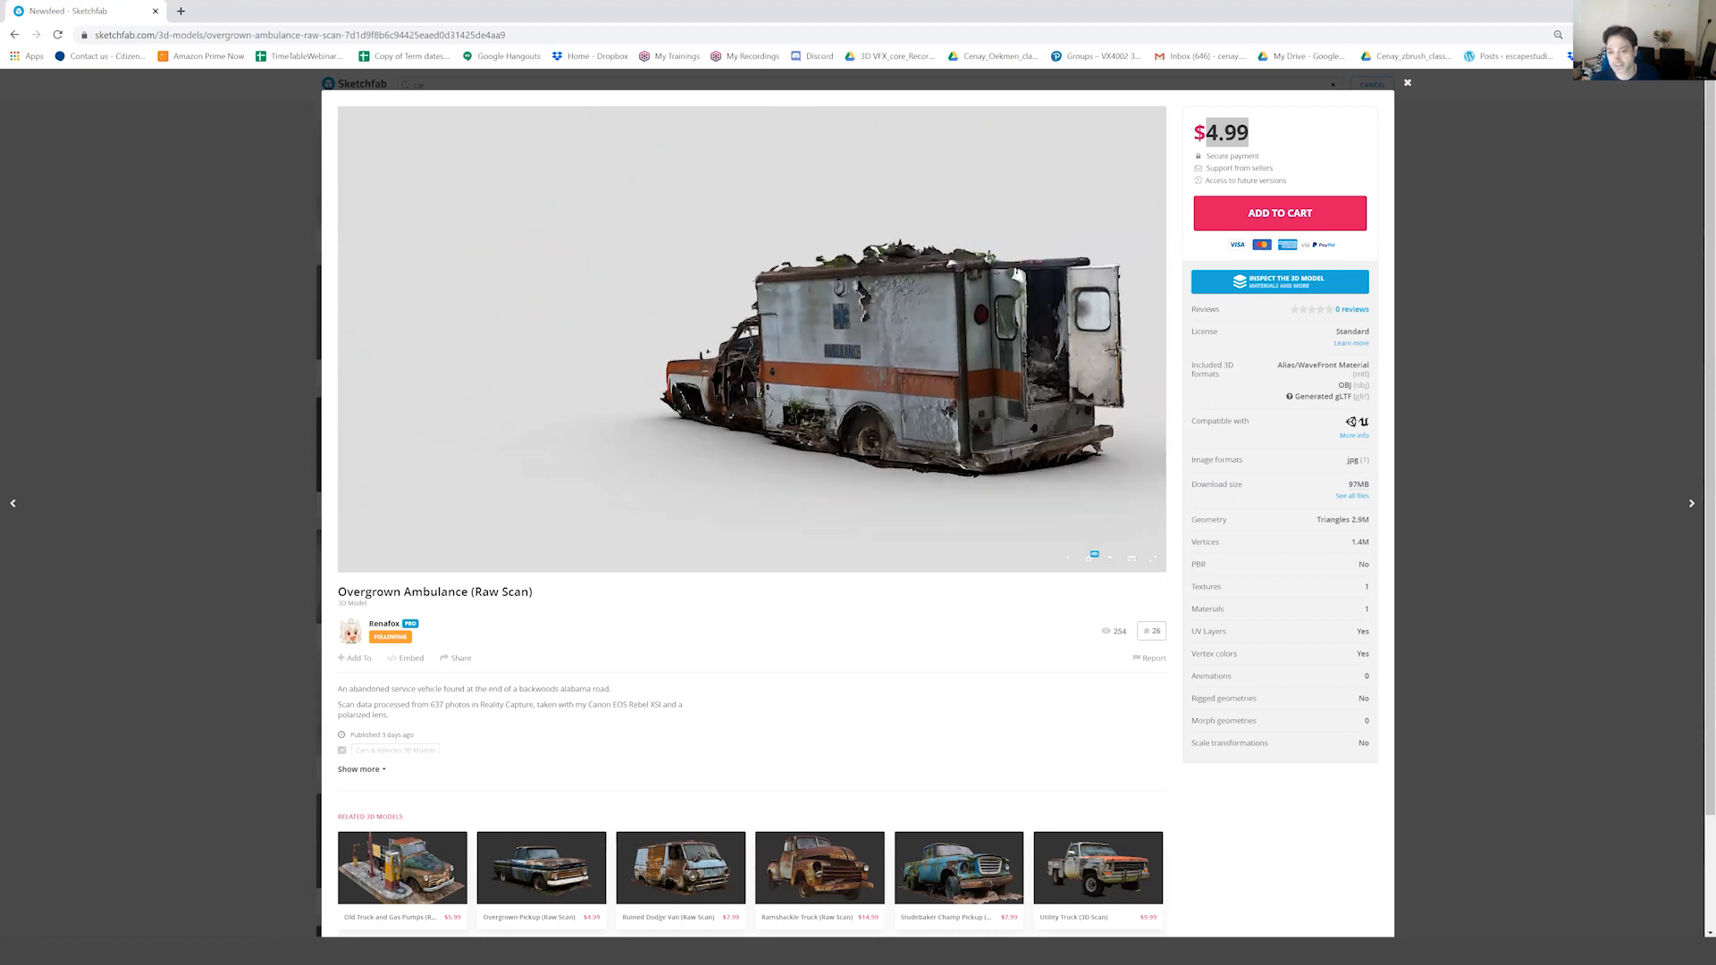
pyautogui.scroll(3, 803, 407)
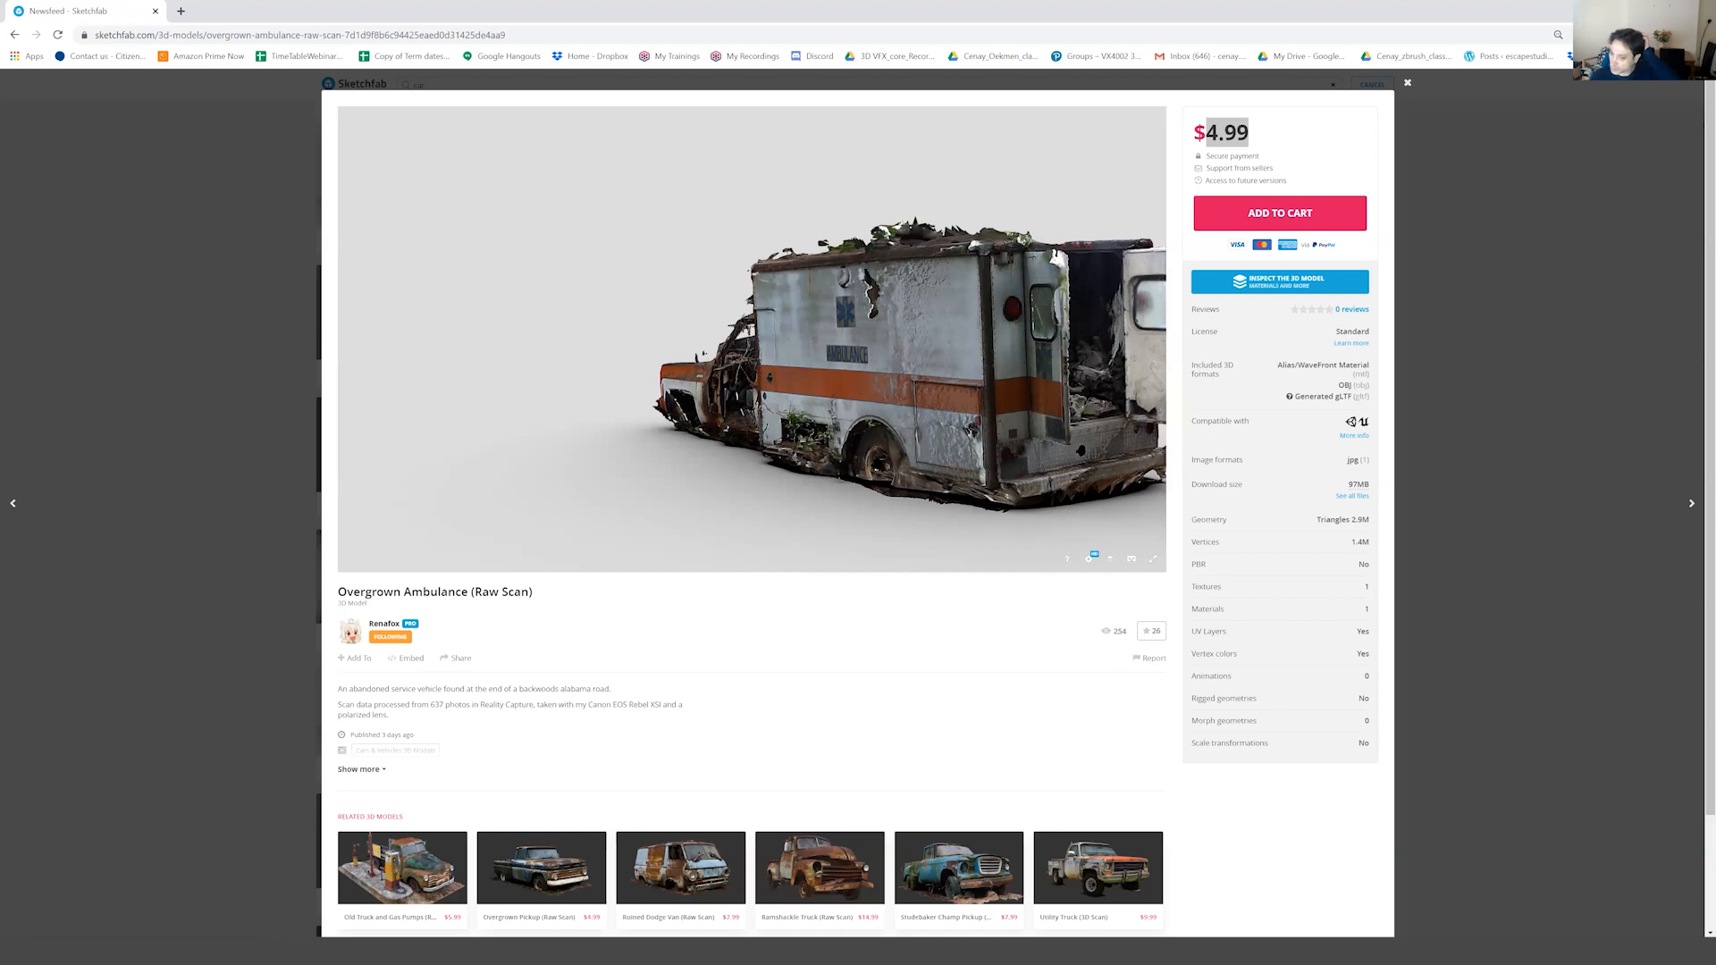
pyautogui.moveTo(900, 437)
pyautogui.mouseDown()
pyautogui.moveTo(786, 445)
pyautogui.moveTo(901, 434)
pyautogui.mouseUp()
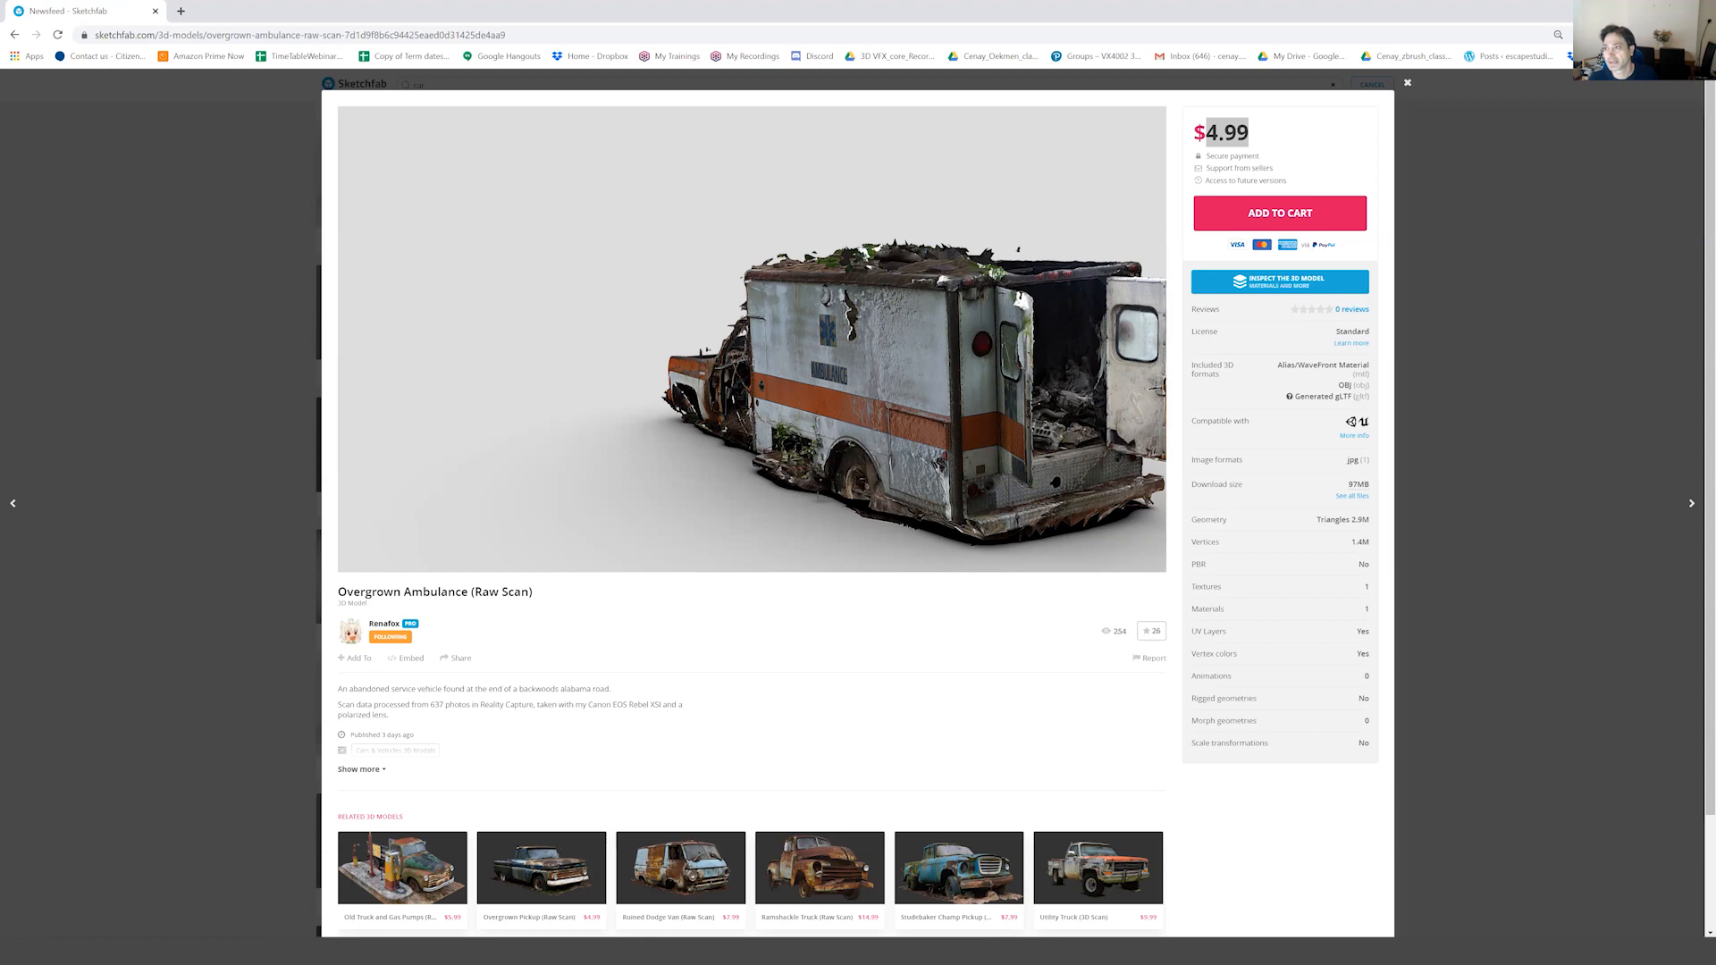
# Move the Sketchfab browser window off the Maya scene and inspect the running maya processes in Task Manager.
pyautogui.moveTo(1592, 11); pyautogui.dragTo(1451, 214)
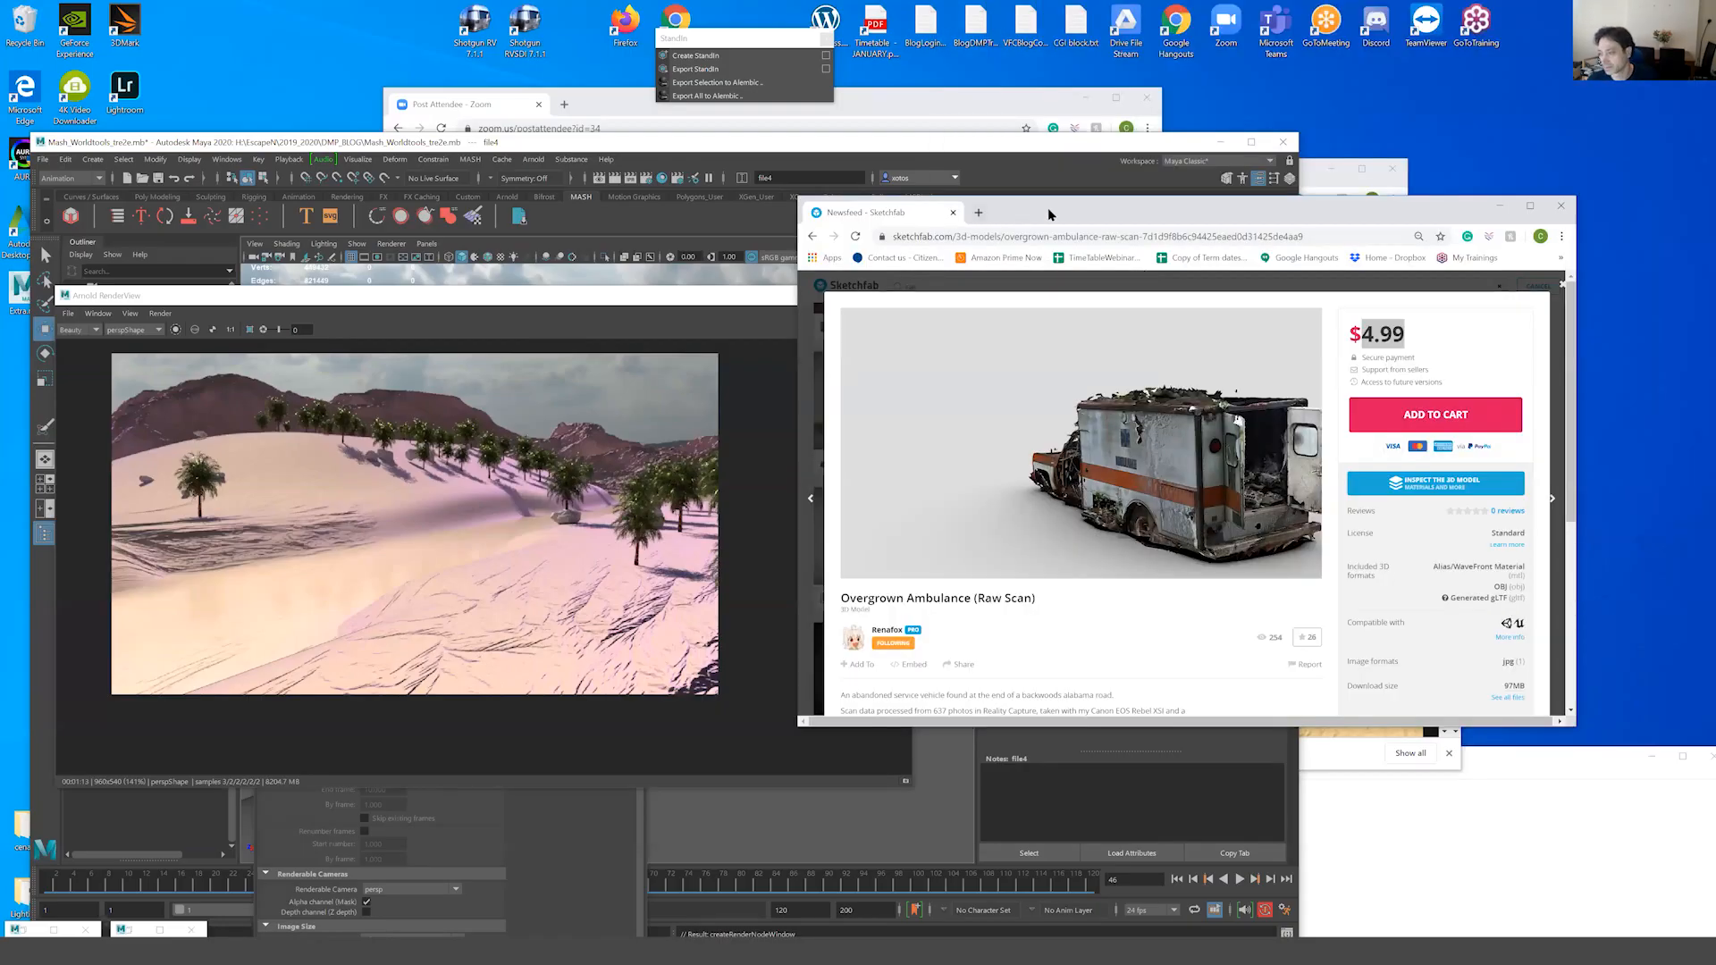
pyautogui.moveTo(1048, 209); pyautogui.dragTo(1715, 209)
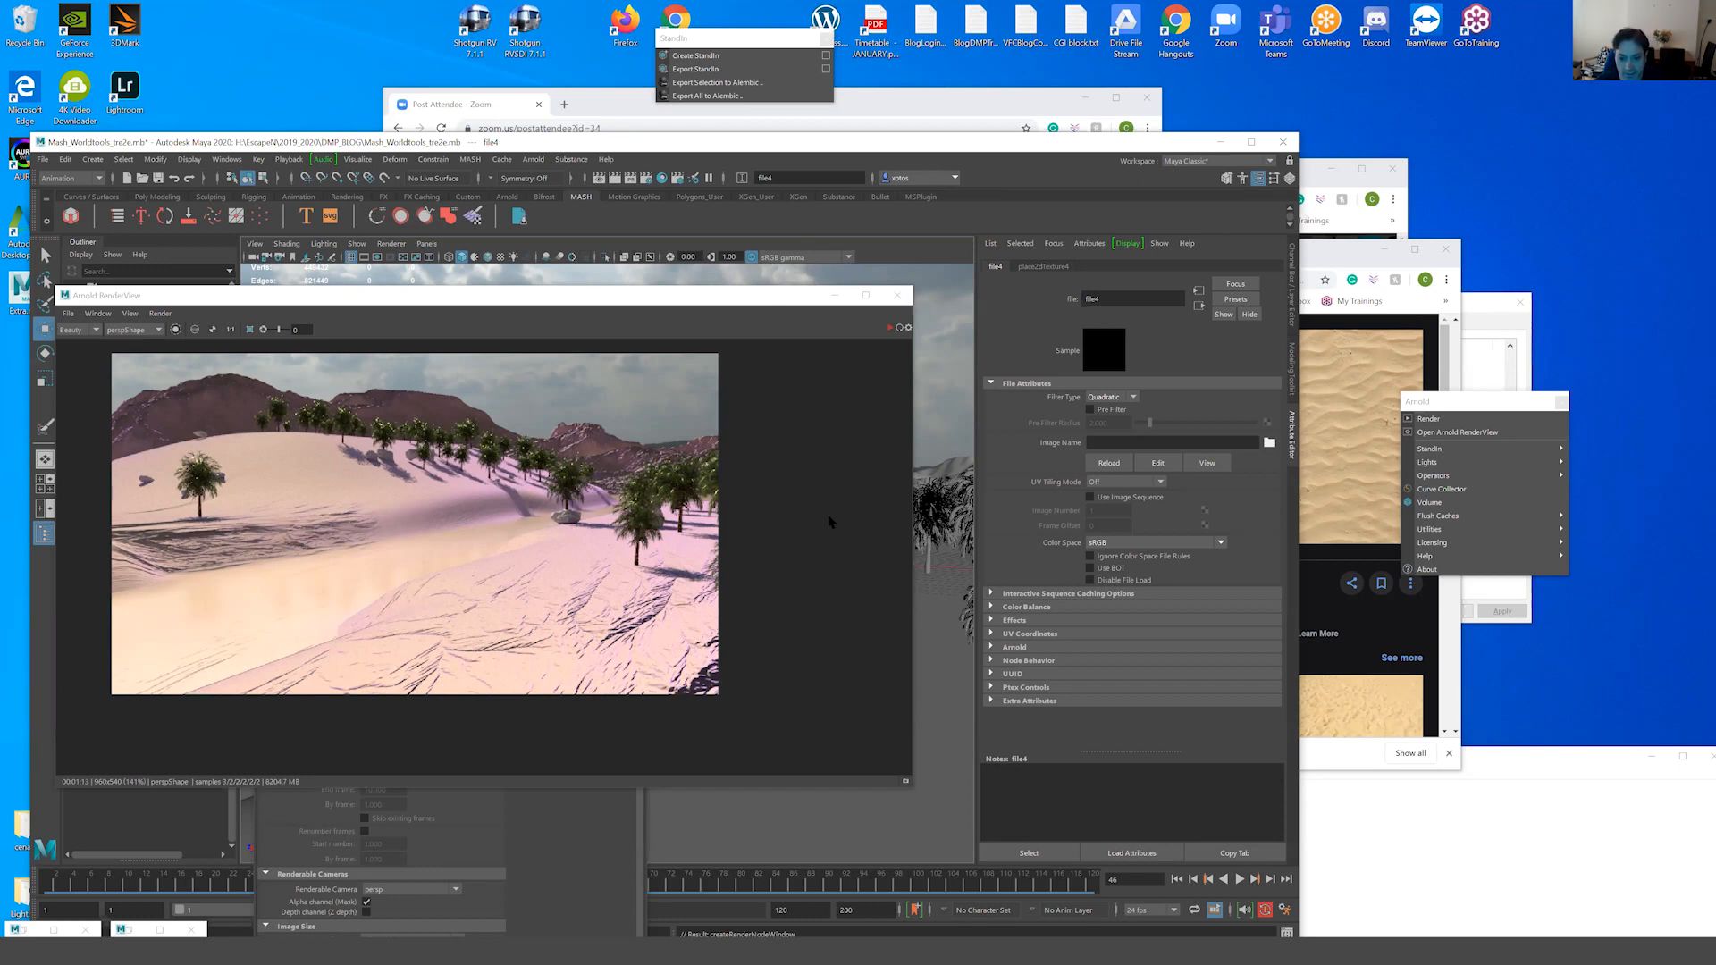
pyautogui.hotkey('ctrl', 'shift', 'Escape')
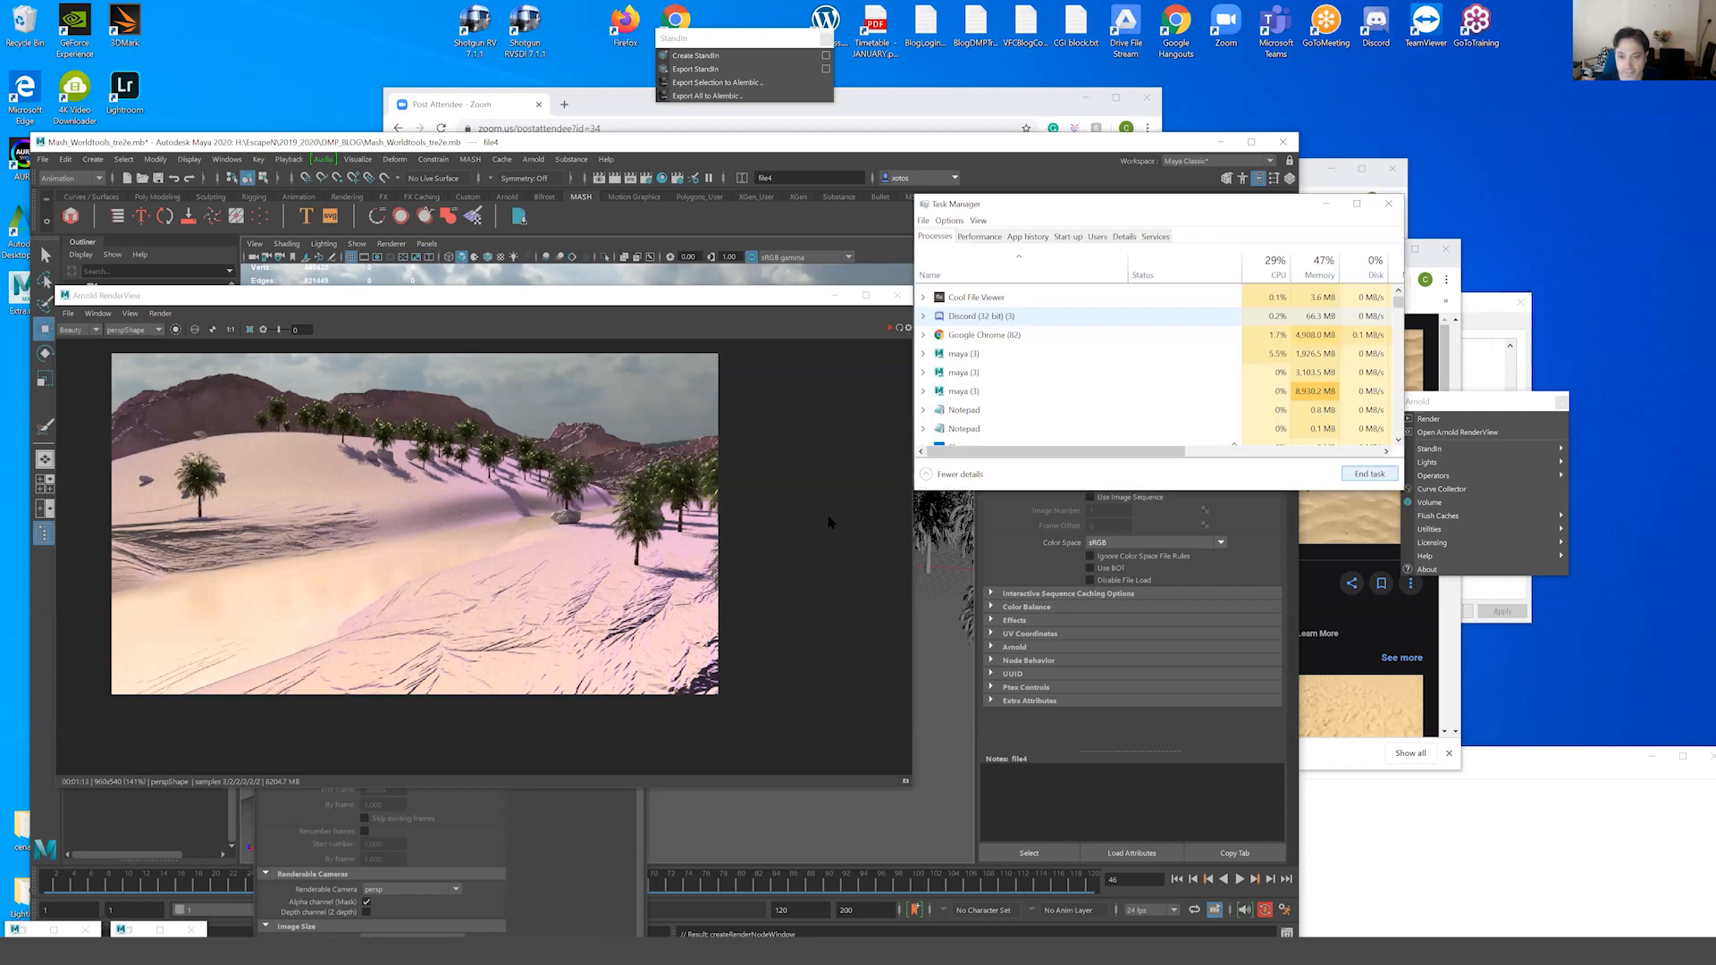
pyautogui.click(963, 355)
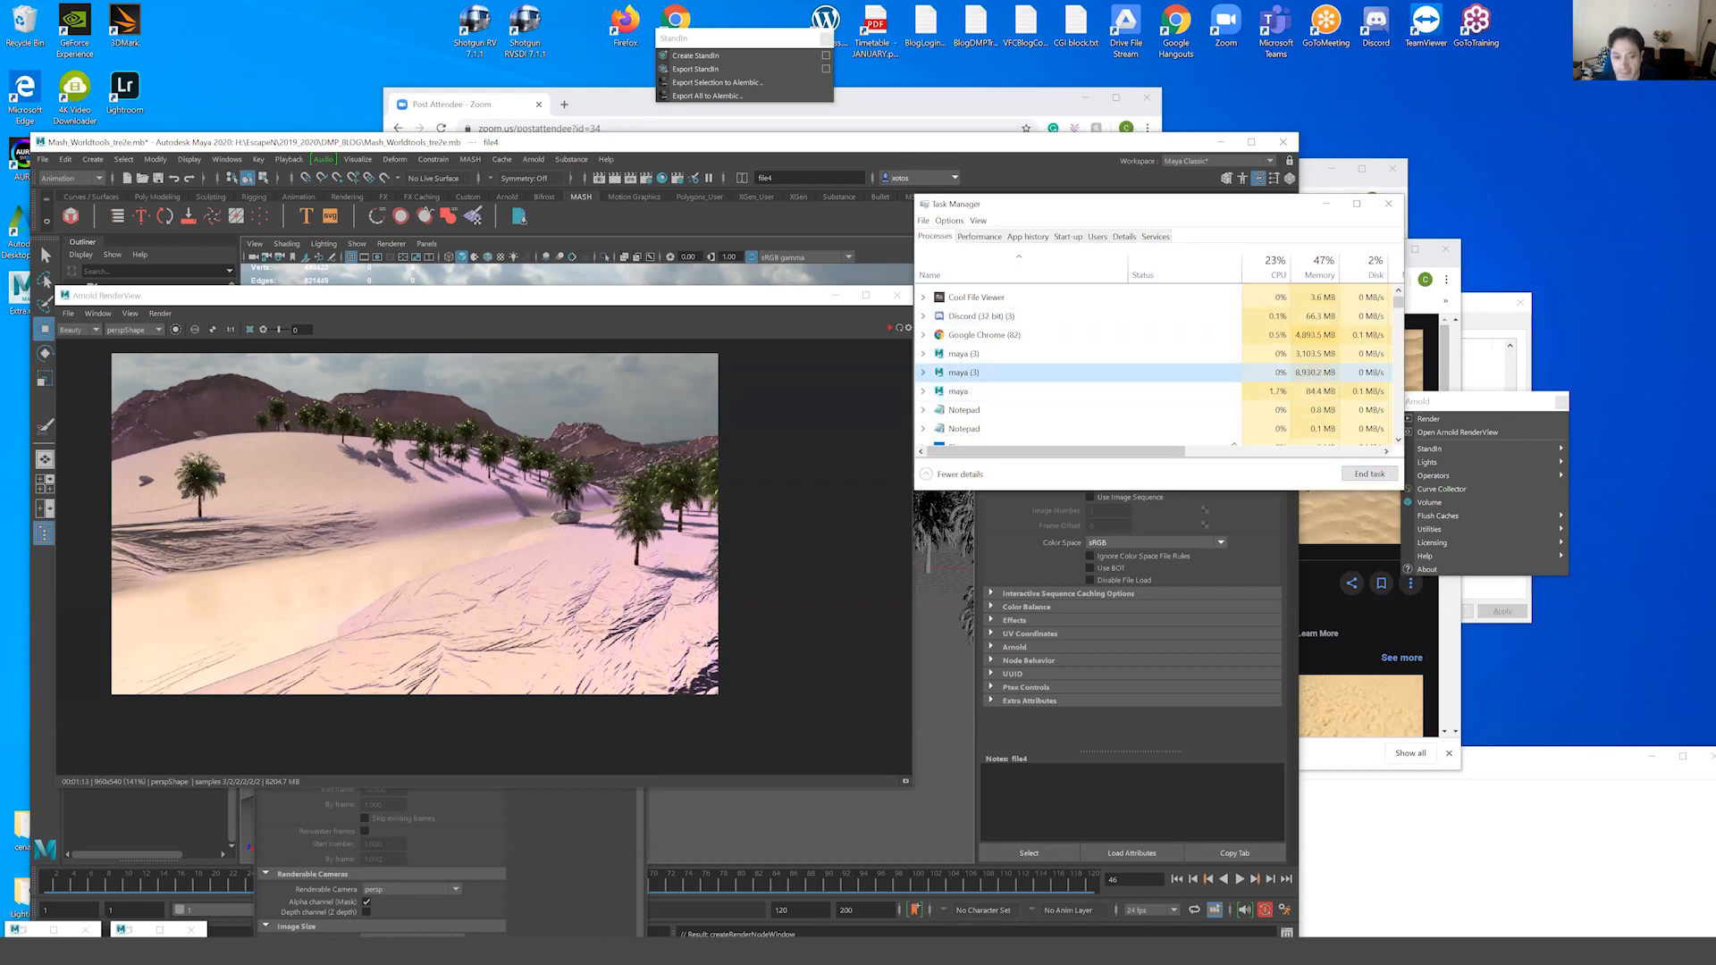
pyautogui.click(958, 354)
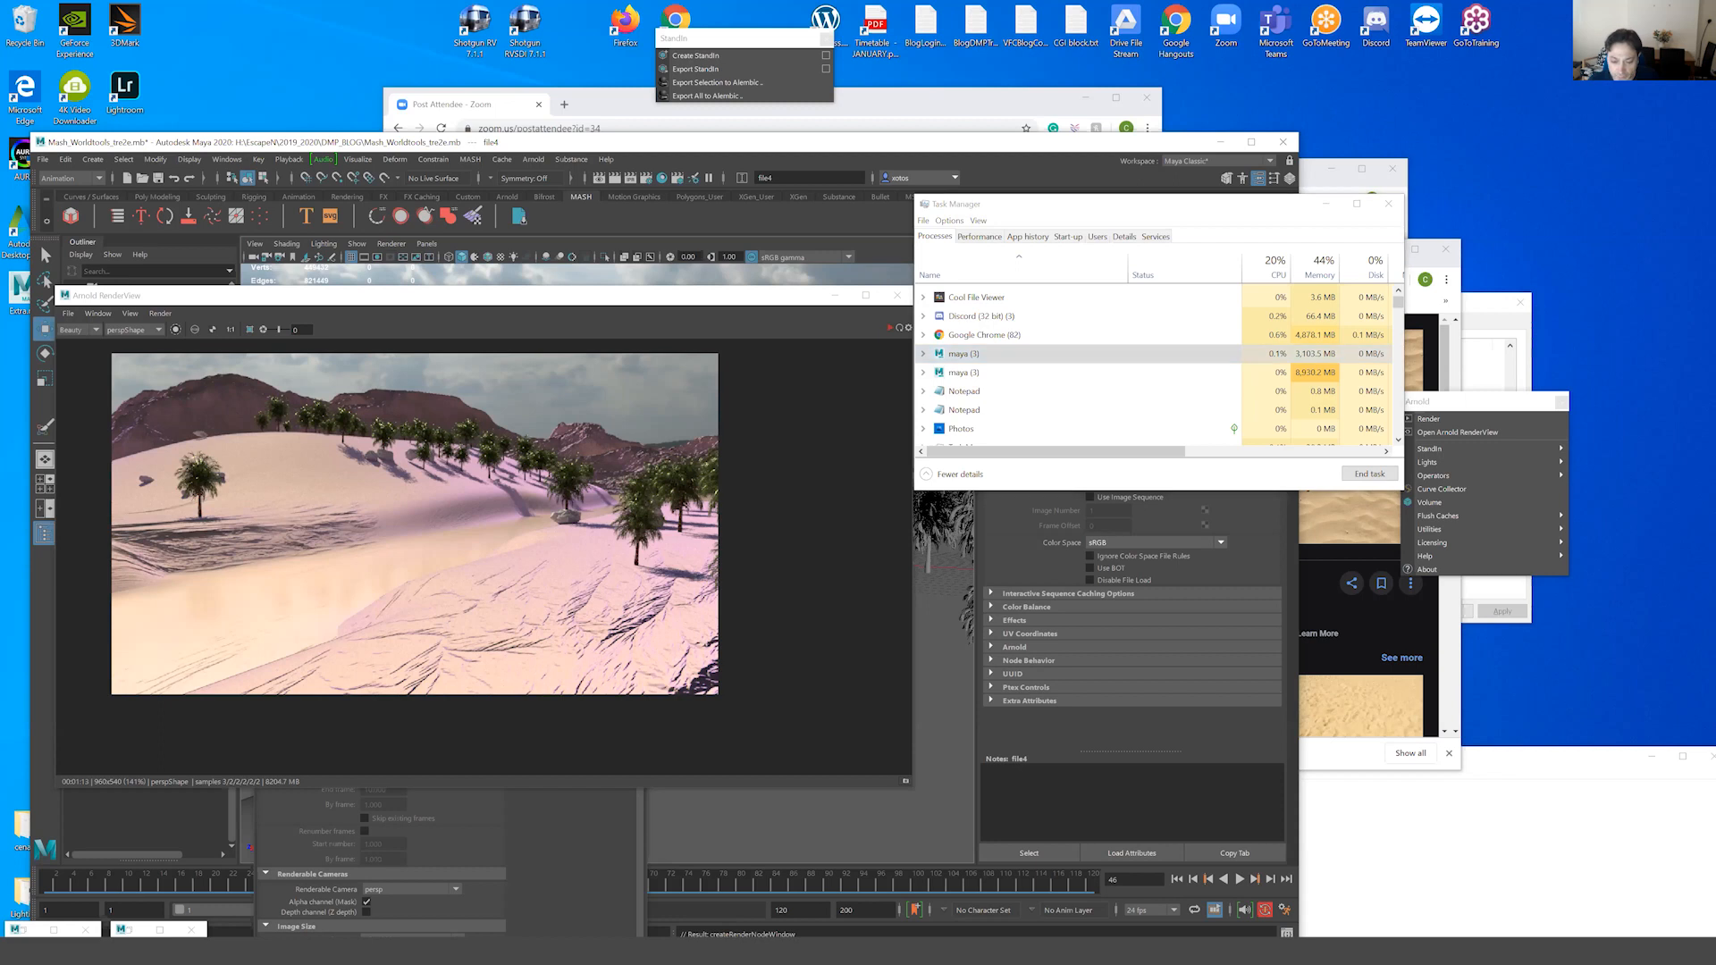
# Bring up the Palmtree_Paintbrush Maya window, and end the remaining maya process in Task Manager.
pyautogui.moveTo(758, 852)
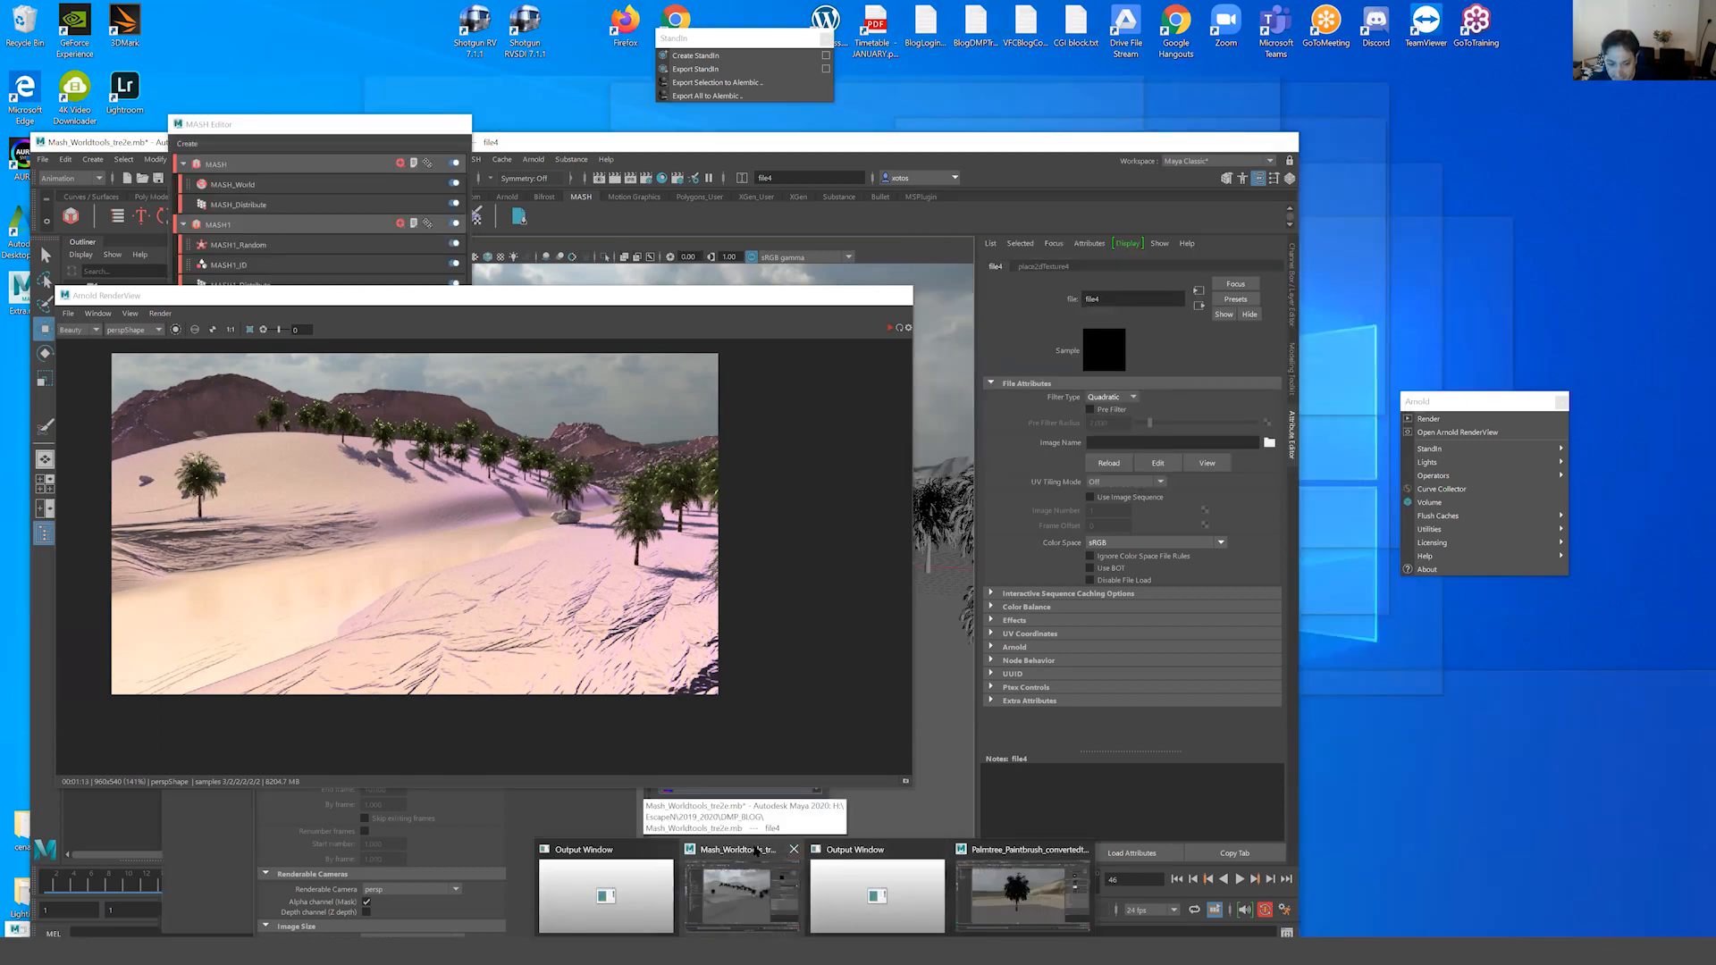
pyautogui.click(1021, 893)
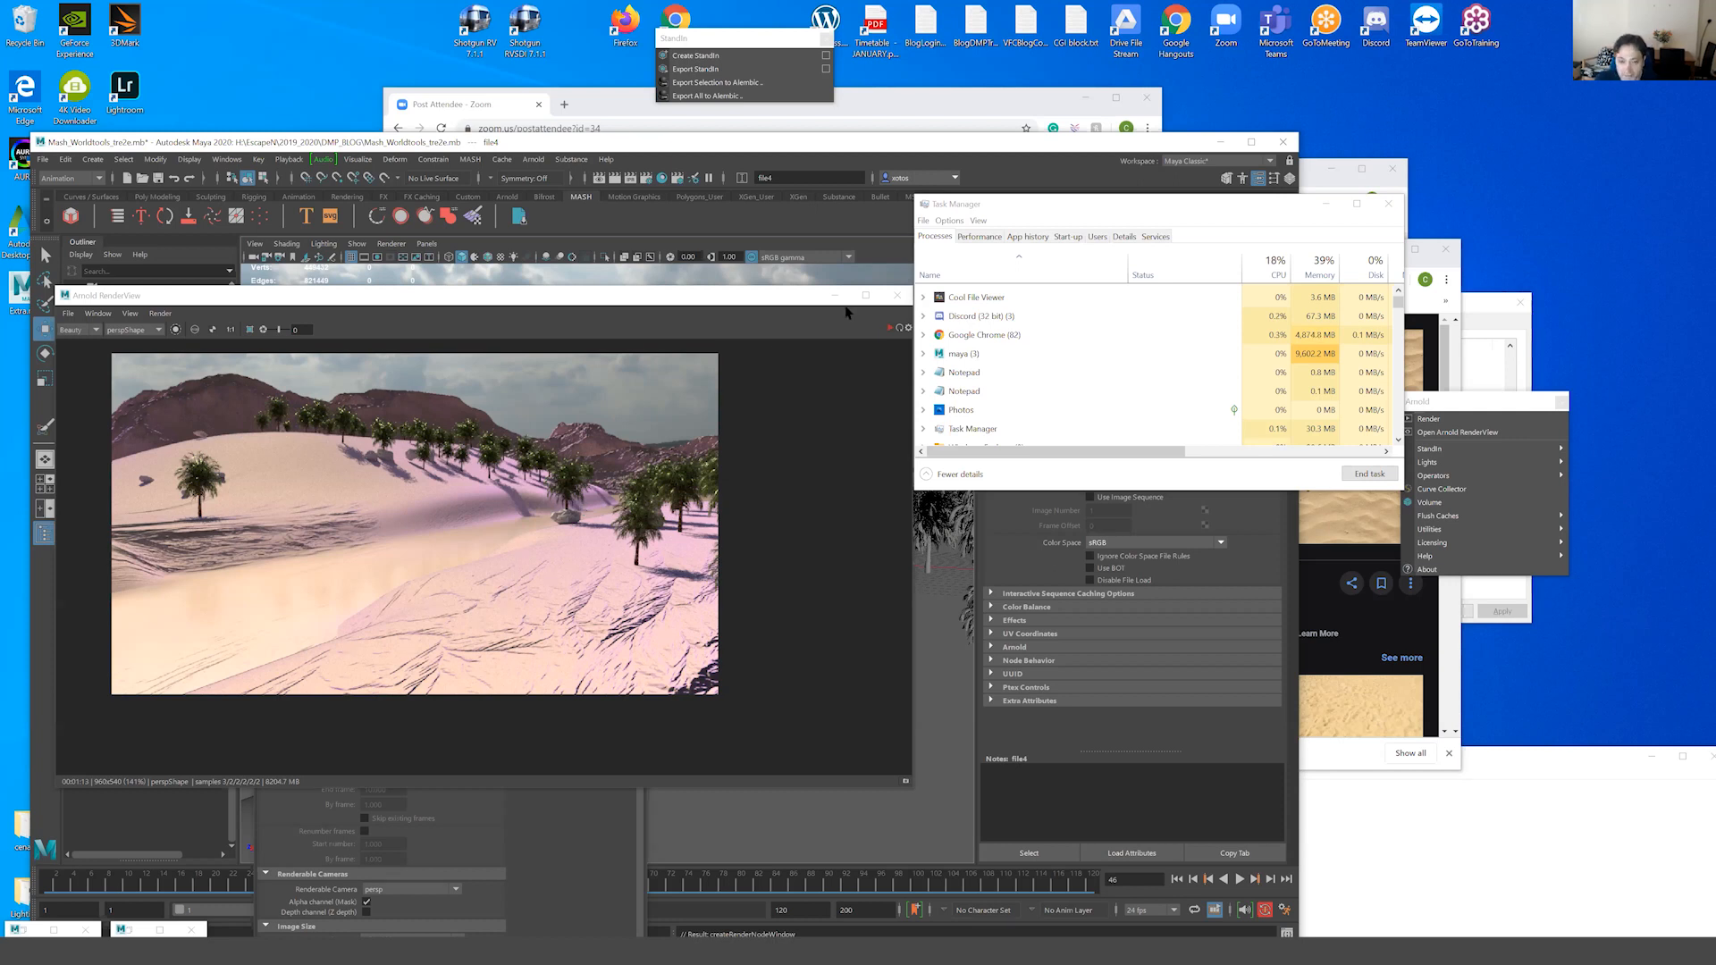
pyautogui.moveTo(815, 952)
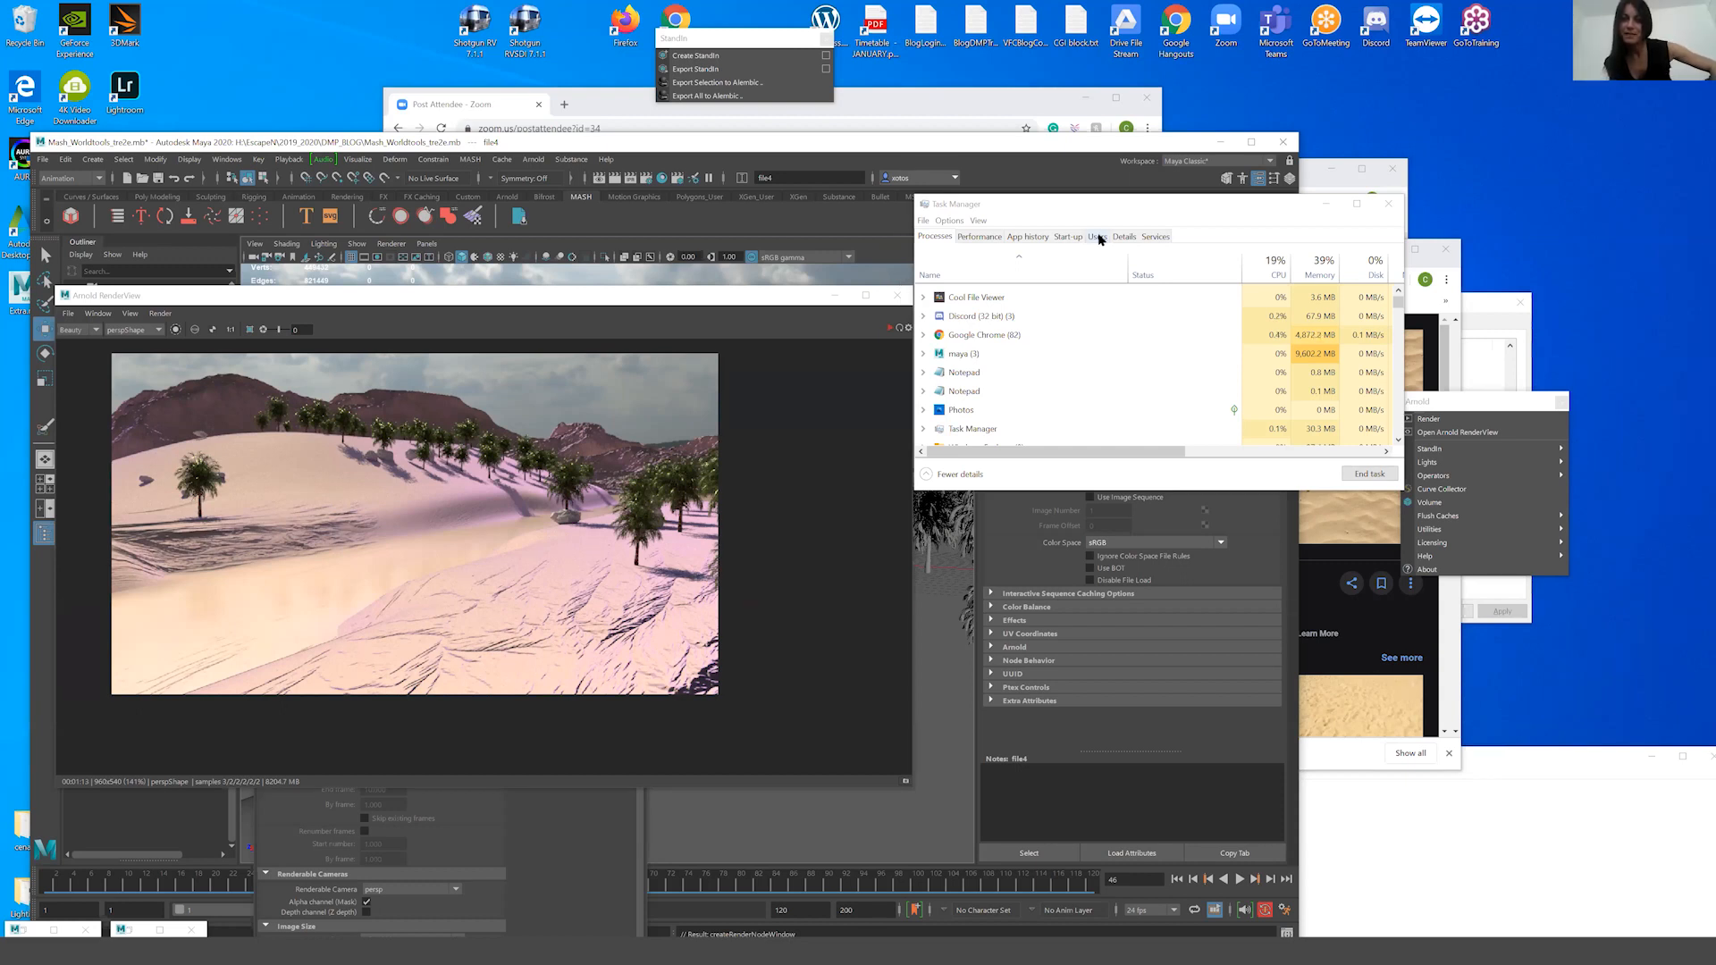
pyautogui.click(963, 353)
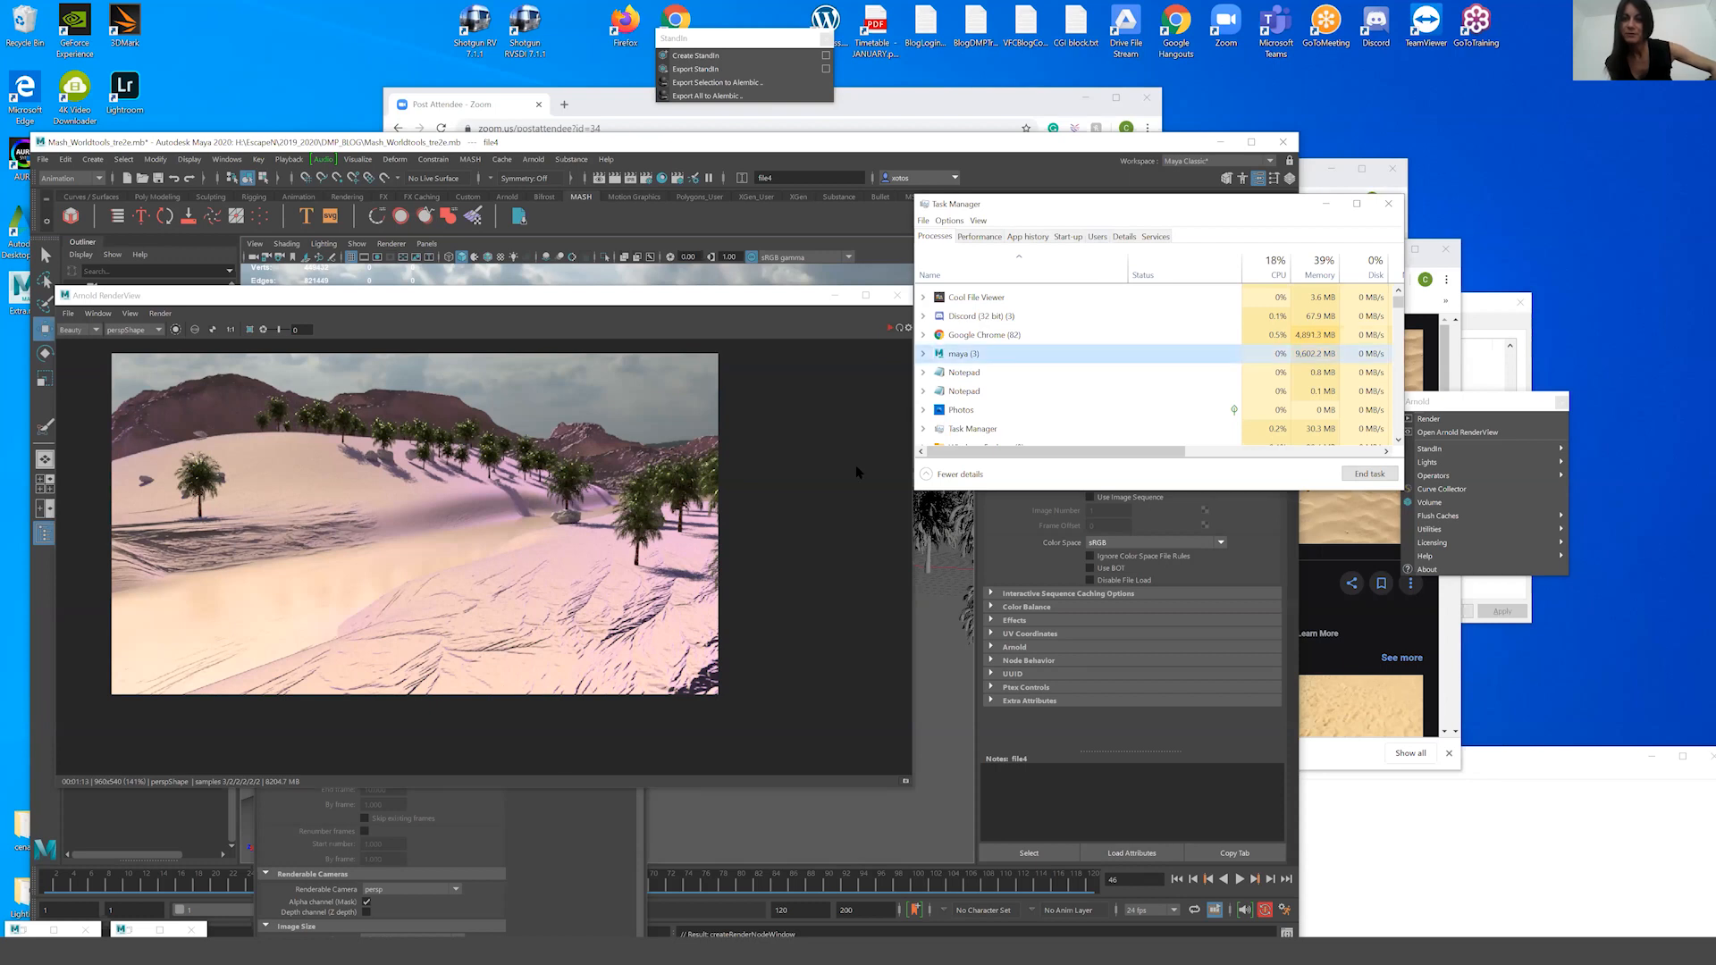
pyautogui.click(1364, 474)
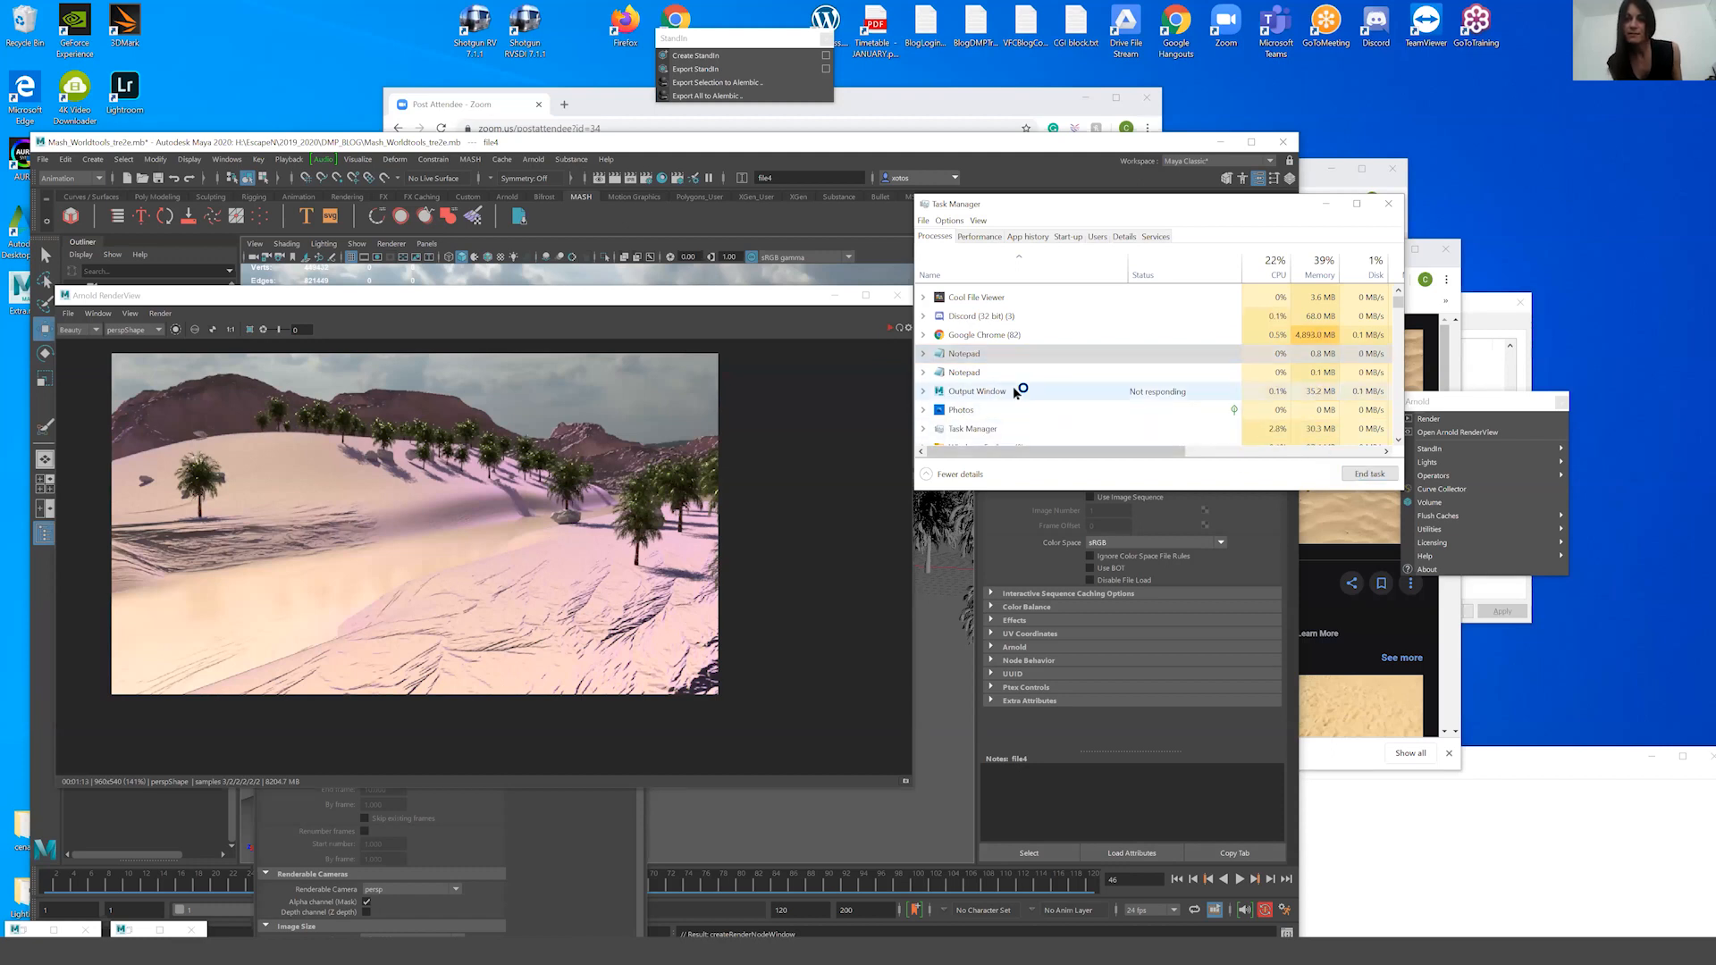
pyautogui.click(1015, 390)
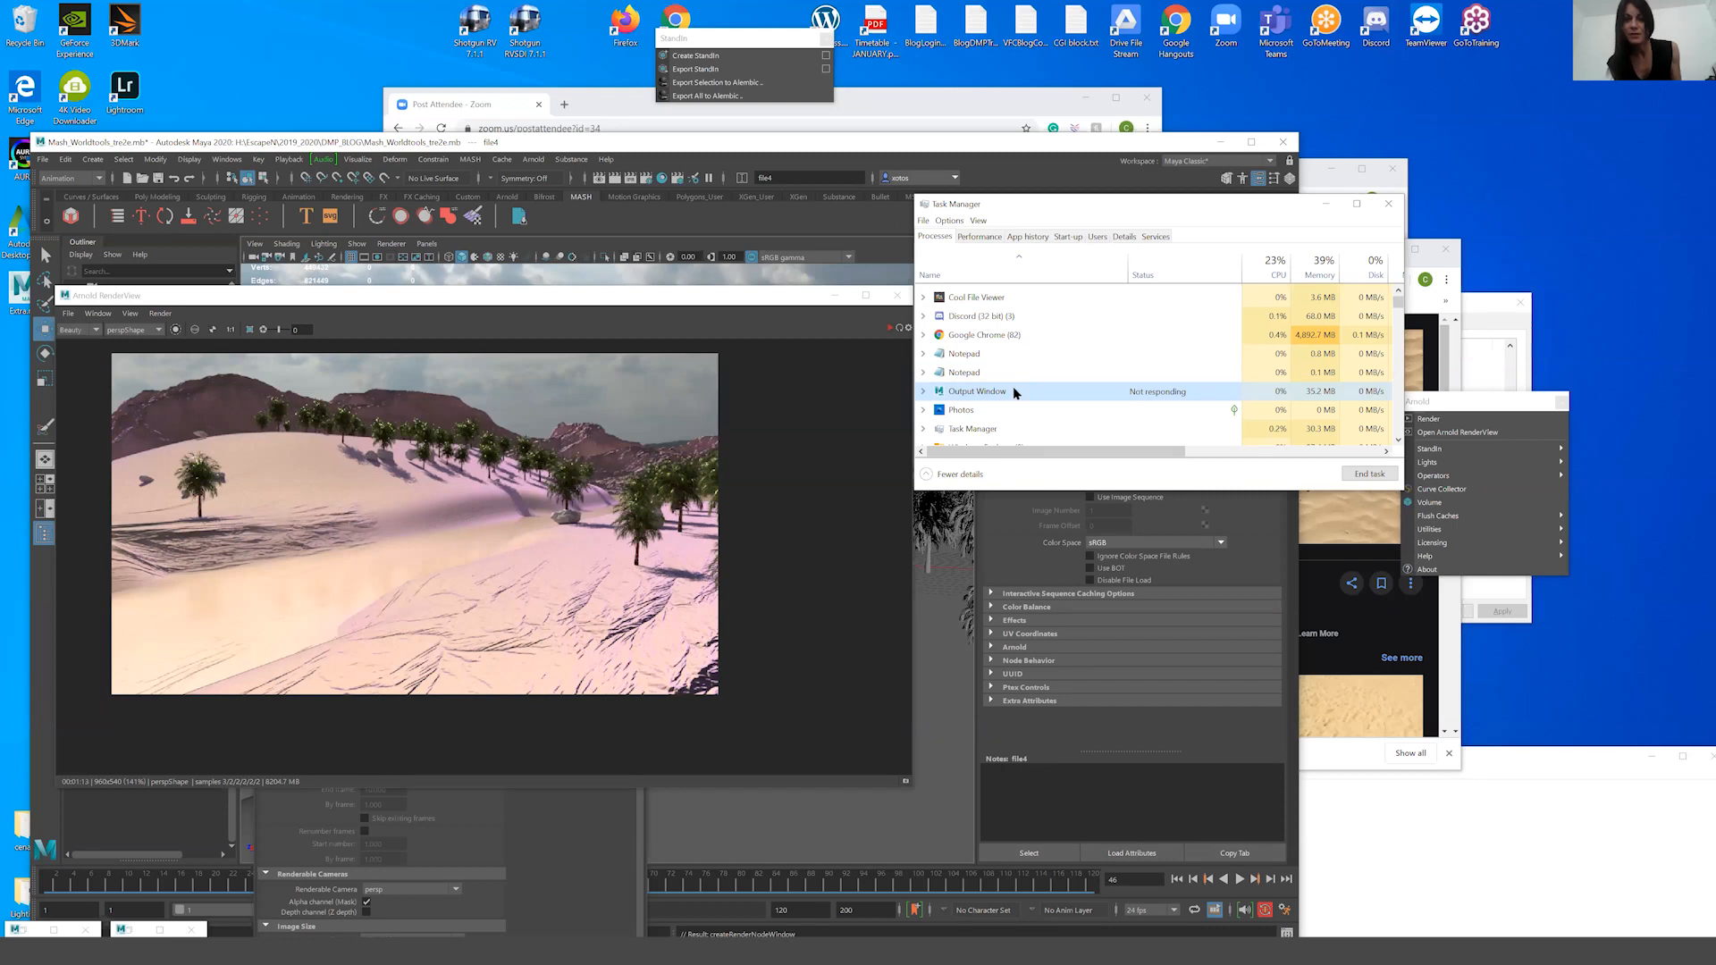
pyautogui.scroll(-3, 1013, 388)
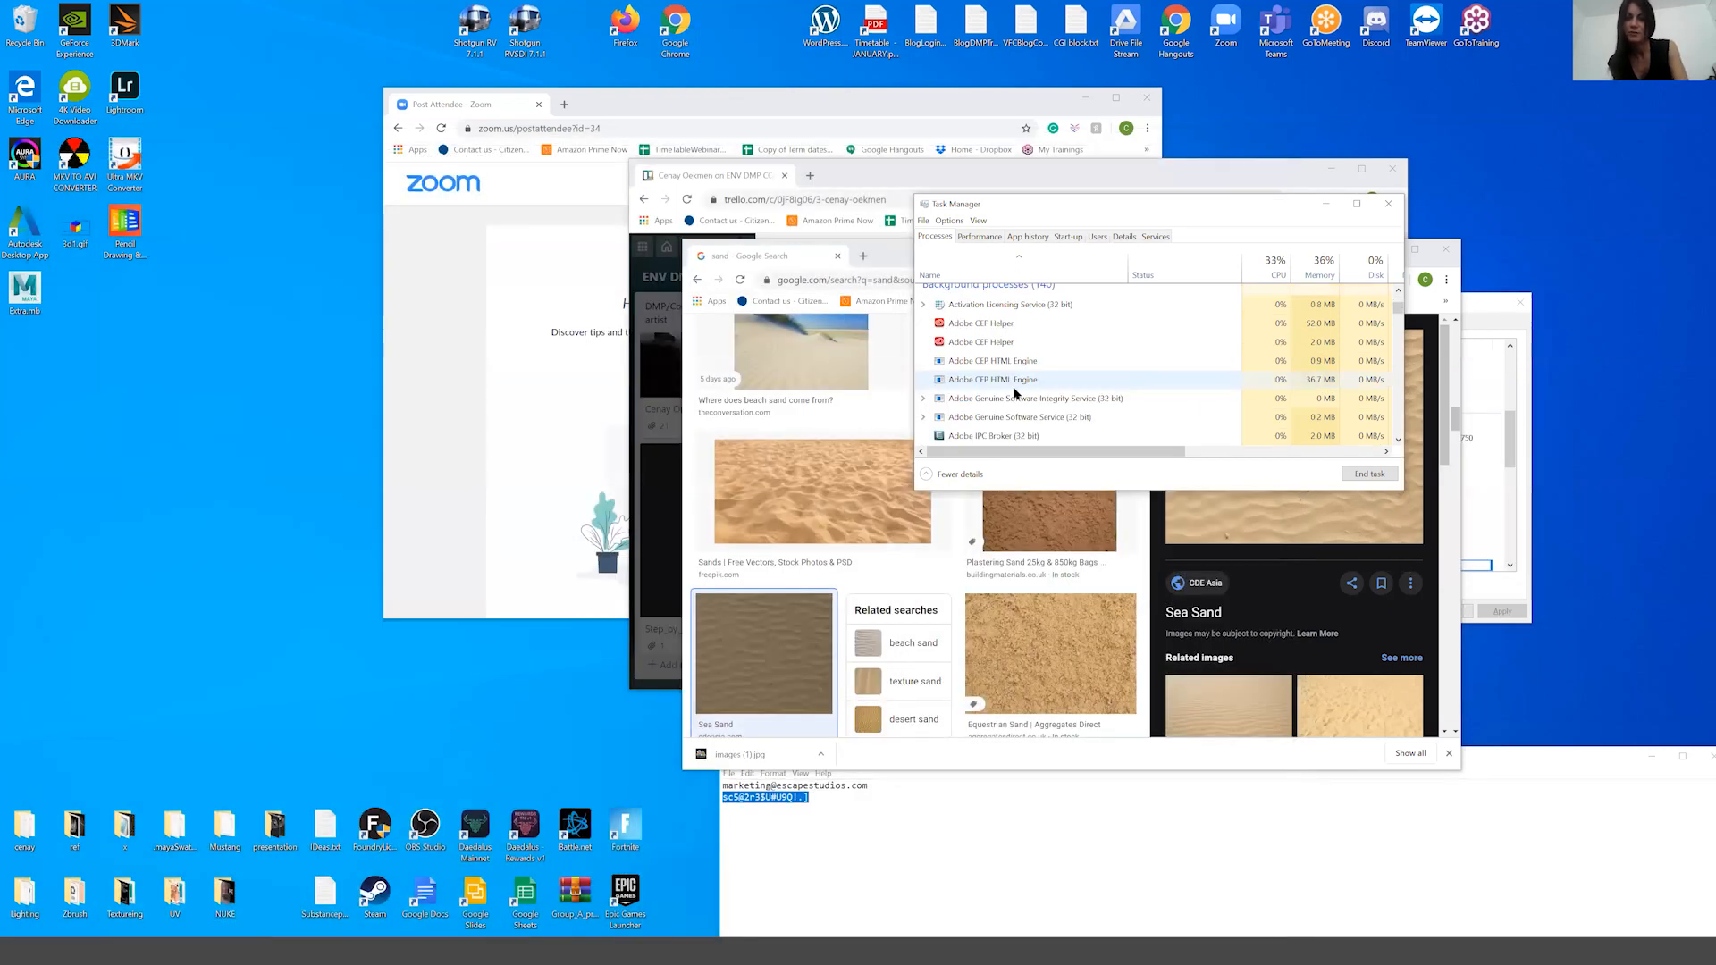
# Open the Extra.mb scene from the desktop in Maya and dismiss the What's New Highlight Settings dialog.
pyautogui.click(7, 296)
pyautogui.doubleClick(7, 296)
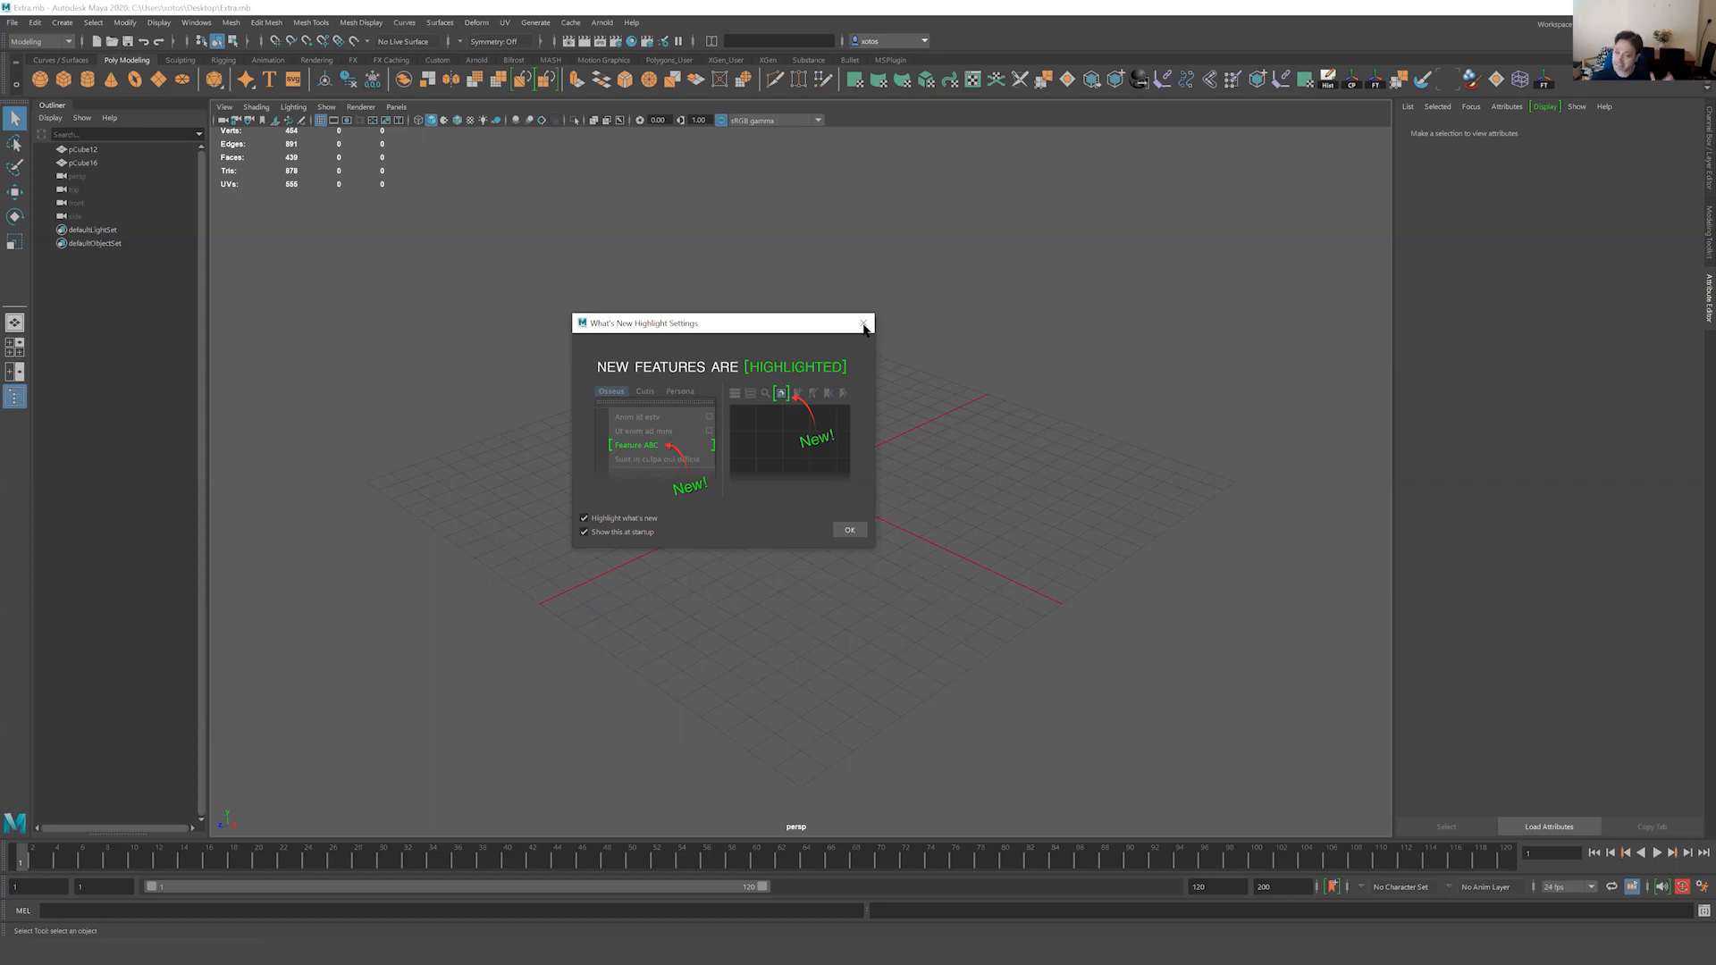
pyautogui.click(864, 325)
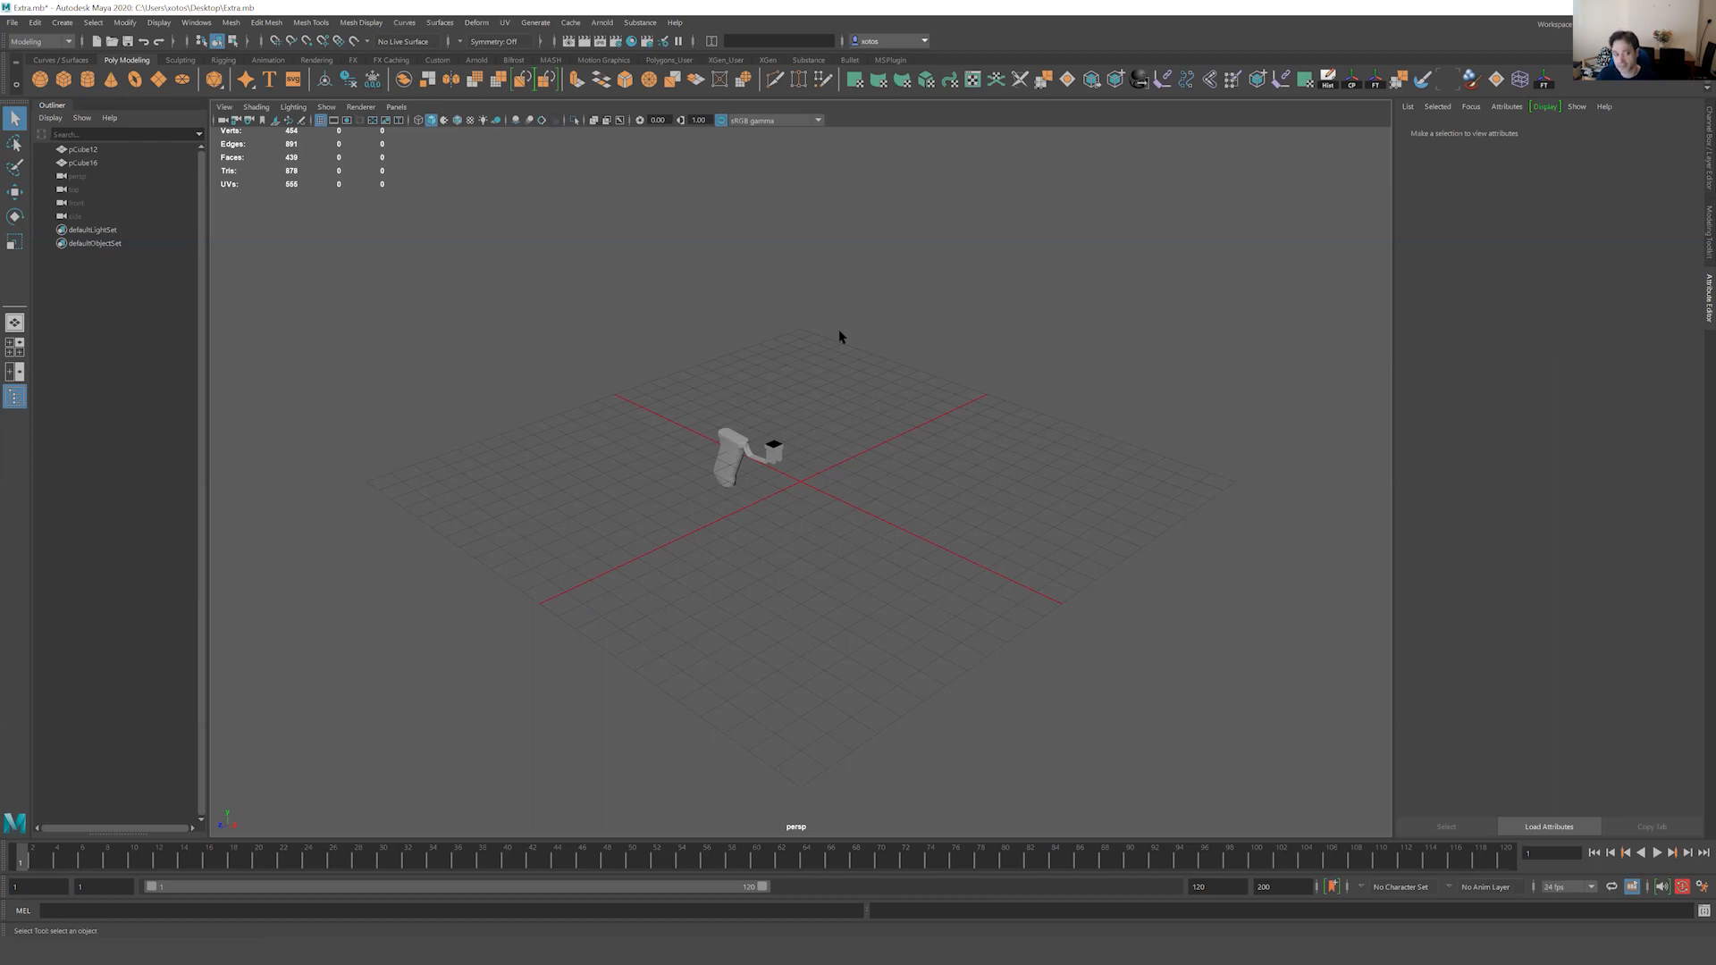
pyautogui.moveTo(674, 413); pyautogui.dragTo(790, 458)
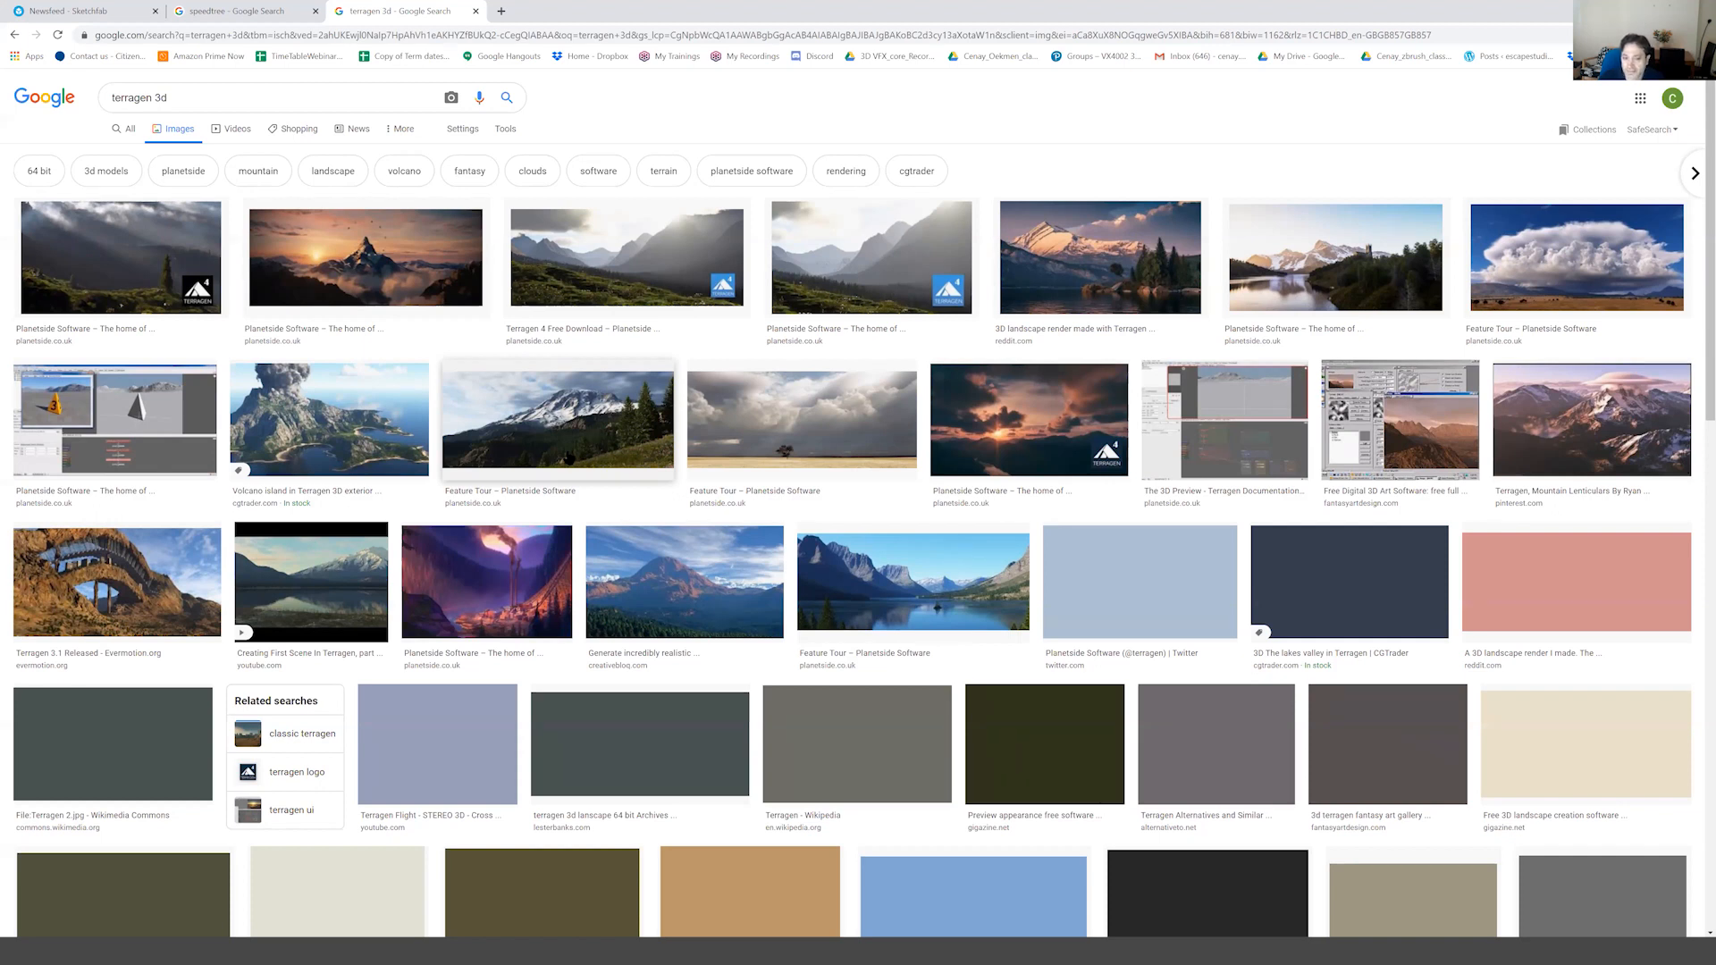
# In Chrome, enlarge the mountain lake picture titled Feature Tour – Planetside Software from the "terragen 3d" image results.
pyautogui.click(944, 589)
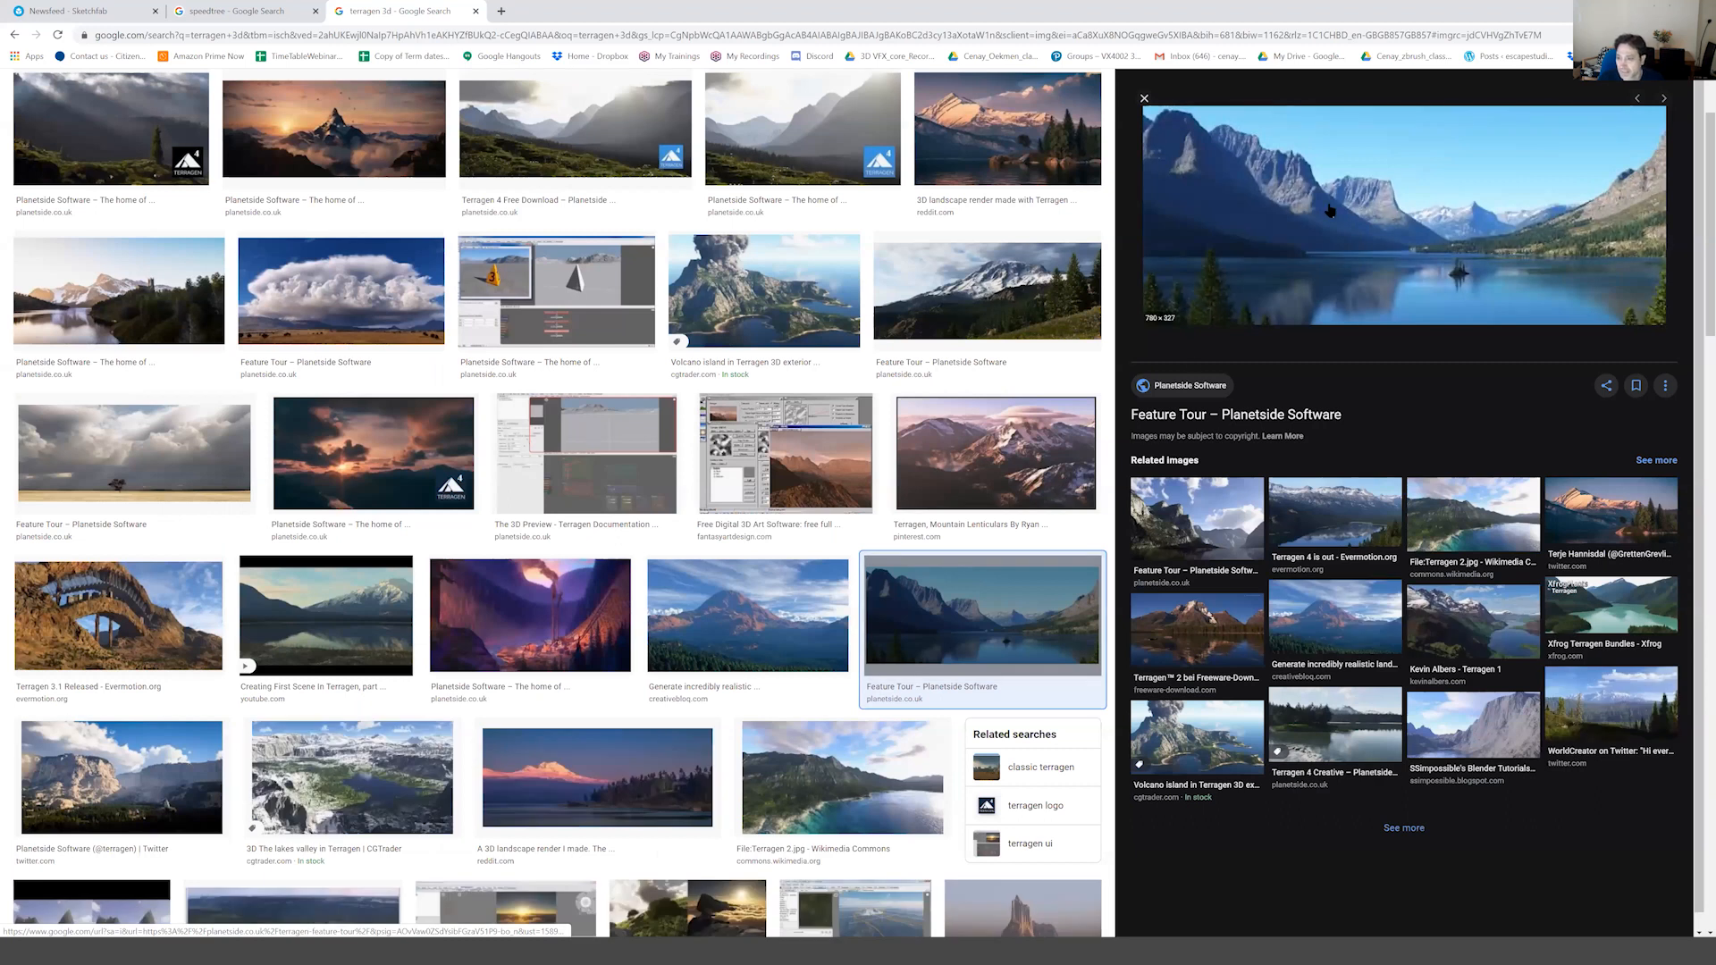
# Preview several mountain landscapes from the "terragen 3d" image results and open the Reddit Gaea and Terragen 4 render at full size.
pyautogui.click(334, 129)
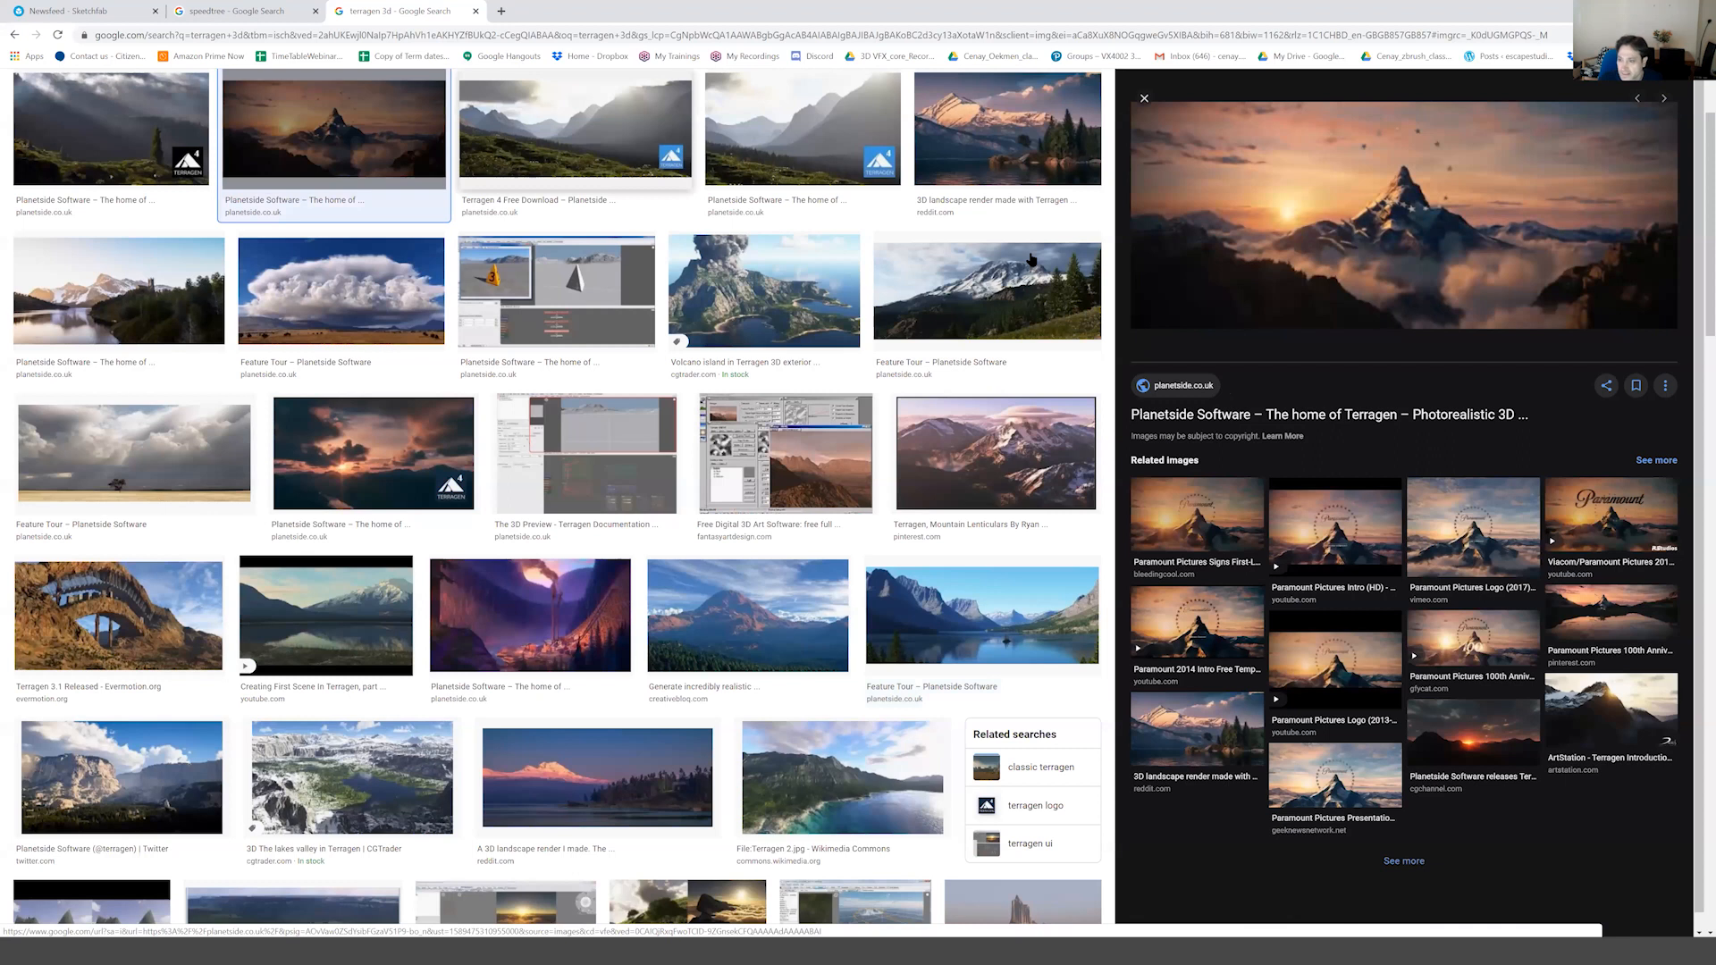
pyautogui.click(1023, 308)
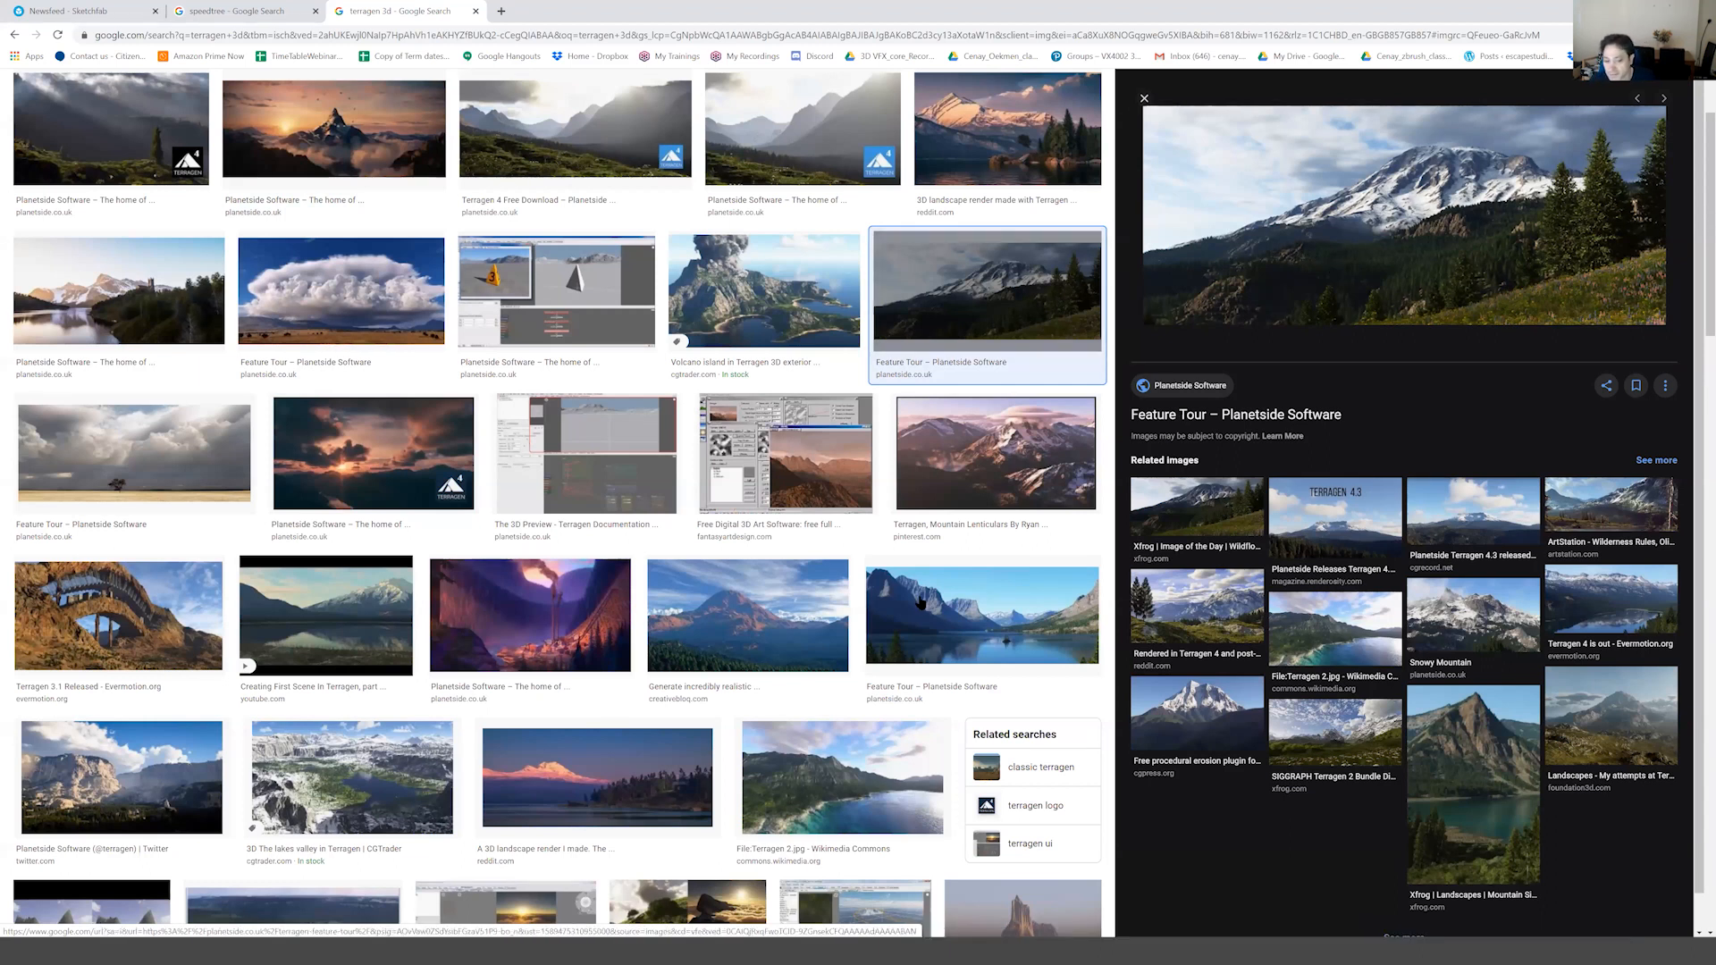
pyautogui.click(698, 749)
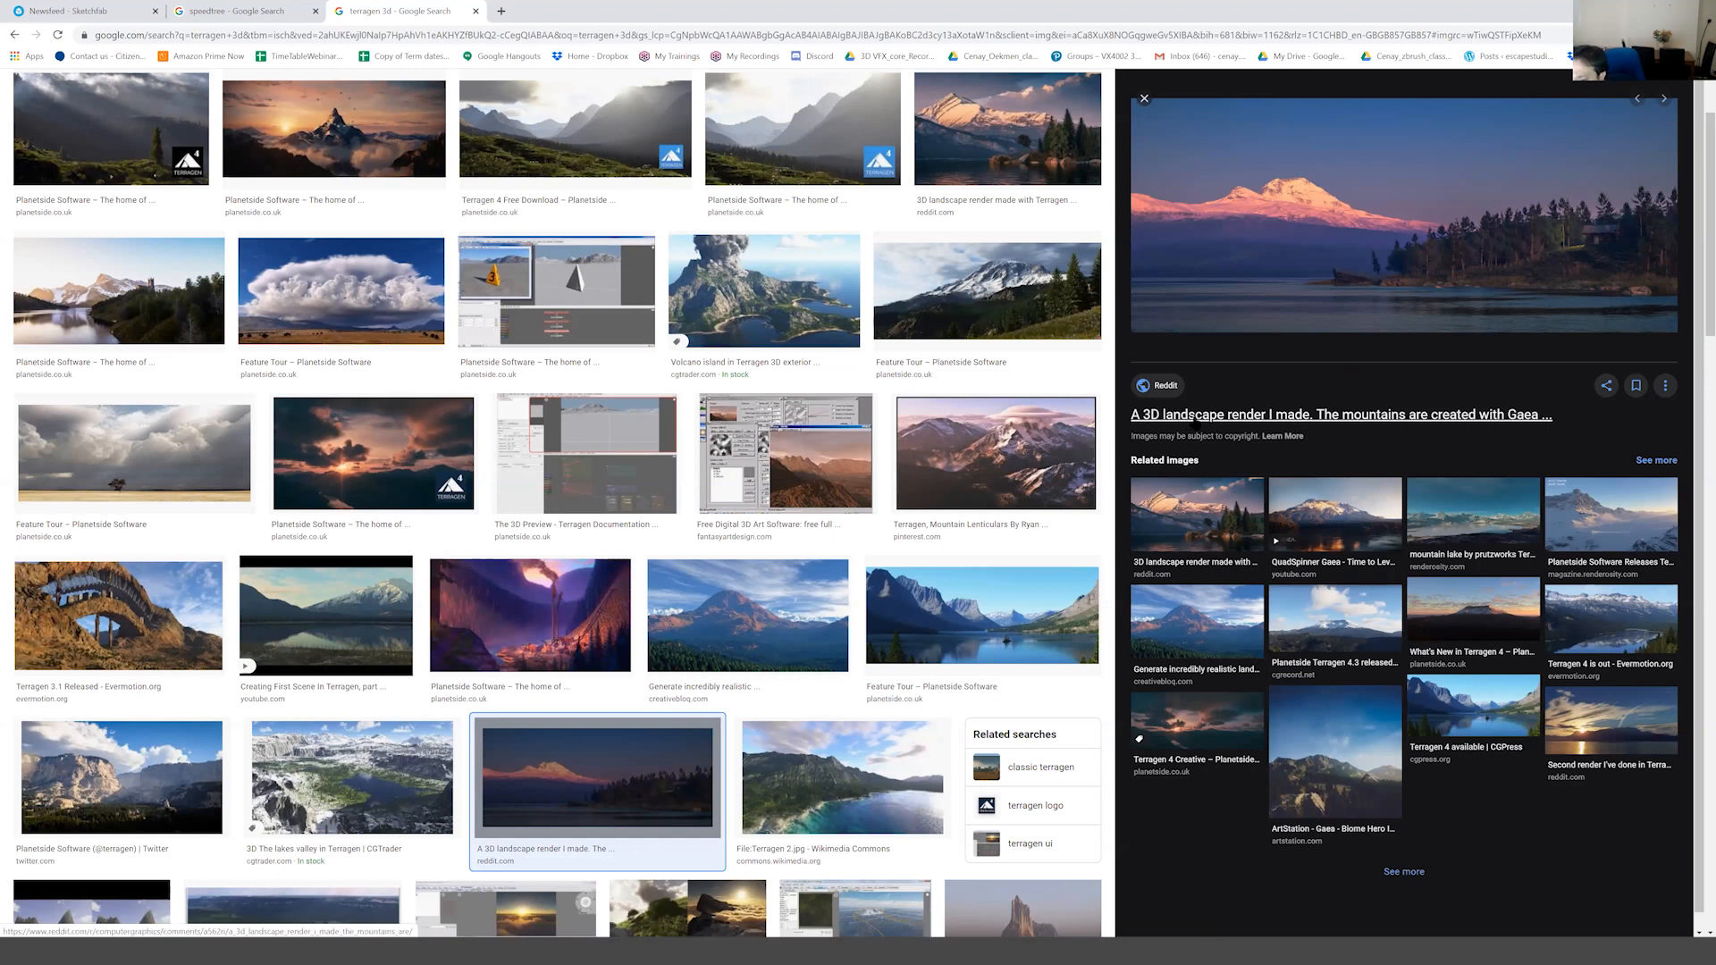
pyautogui.click(1448, 254)
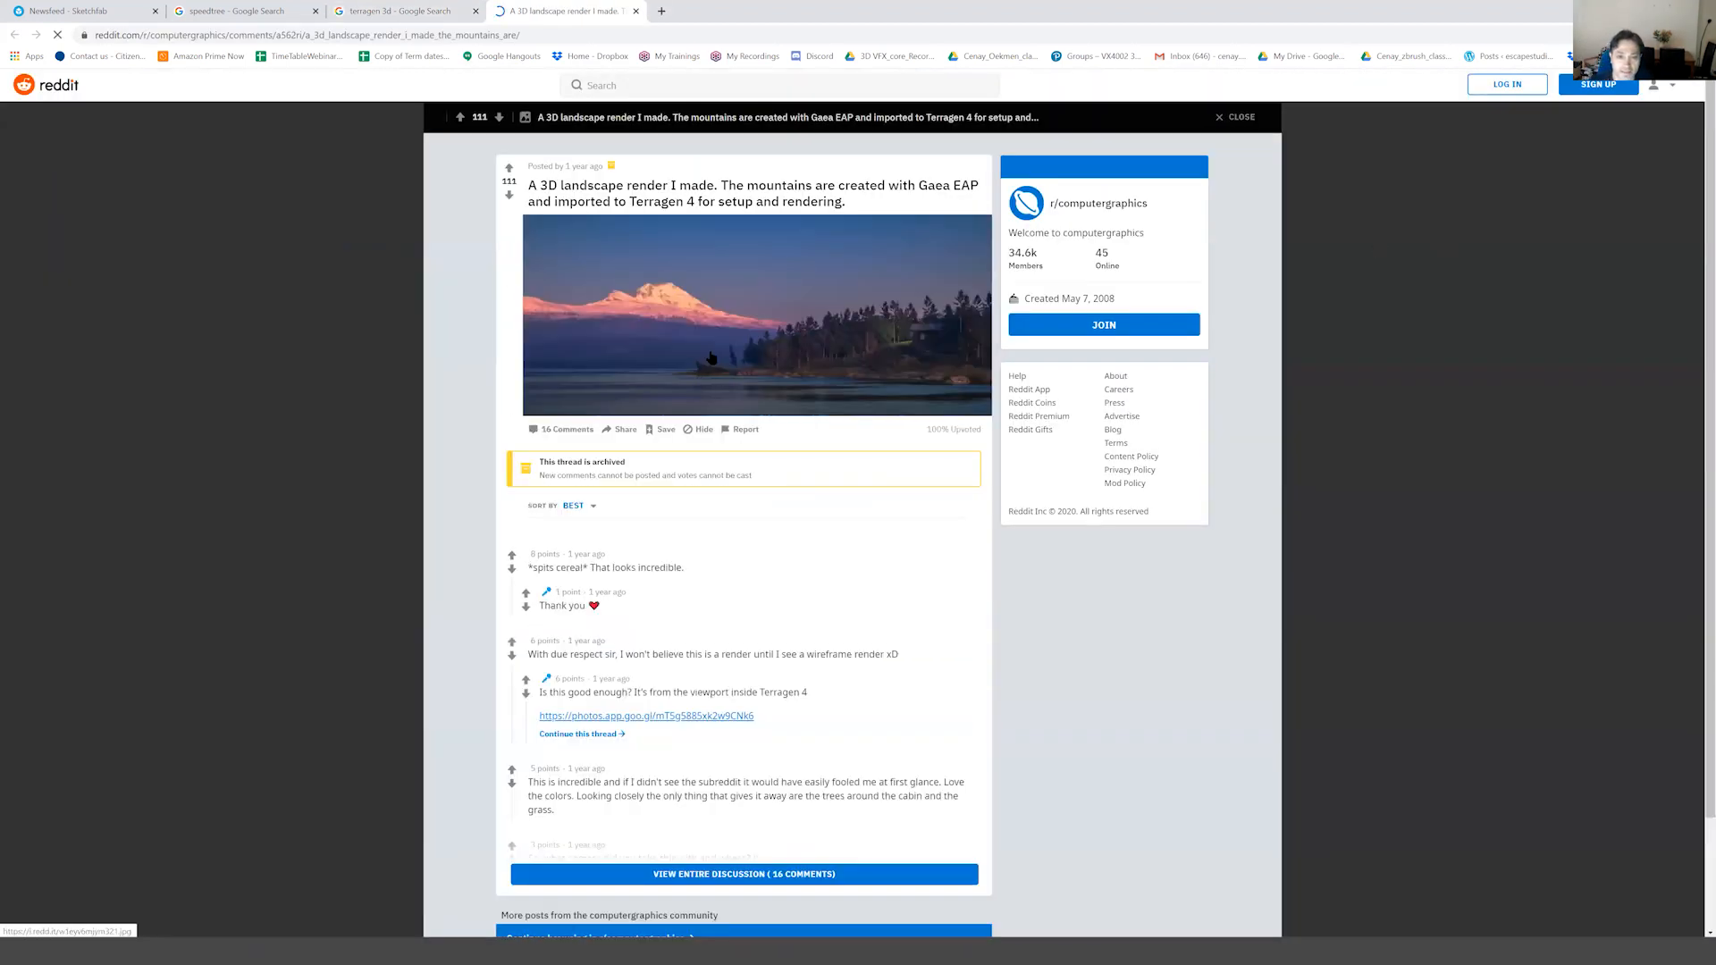
pyautogui.click(713, 349)
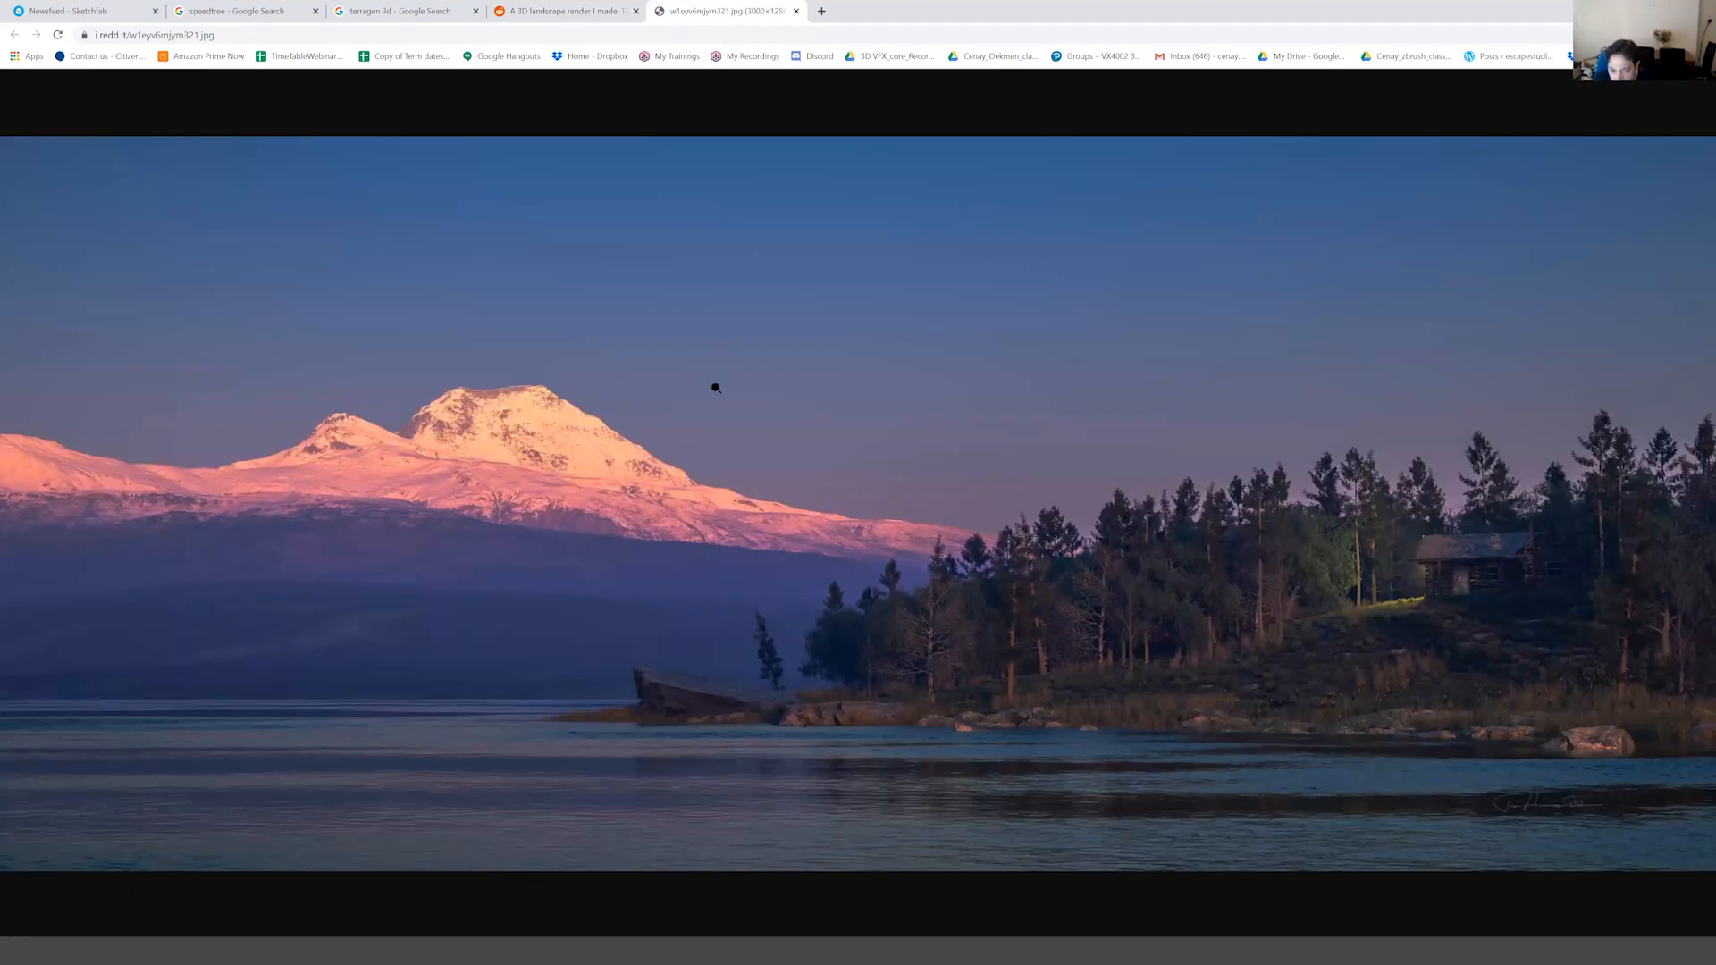
# Examine the full-size snowy mountain lake render closely, from the lit peak to the shoreline trees and cabin.
pyautogui.click(538, 437)
pyautogui.click(537, 437)
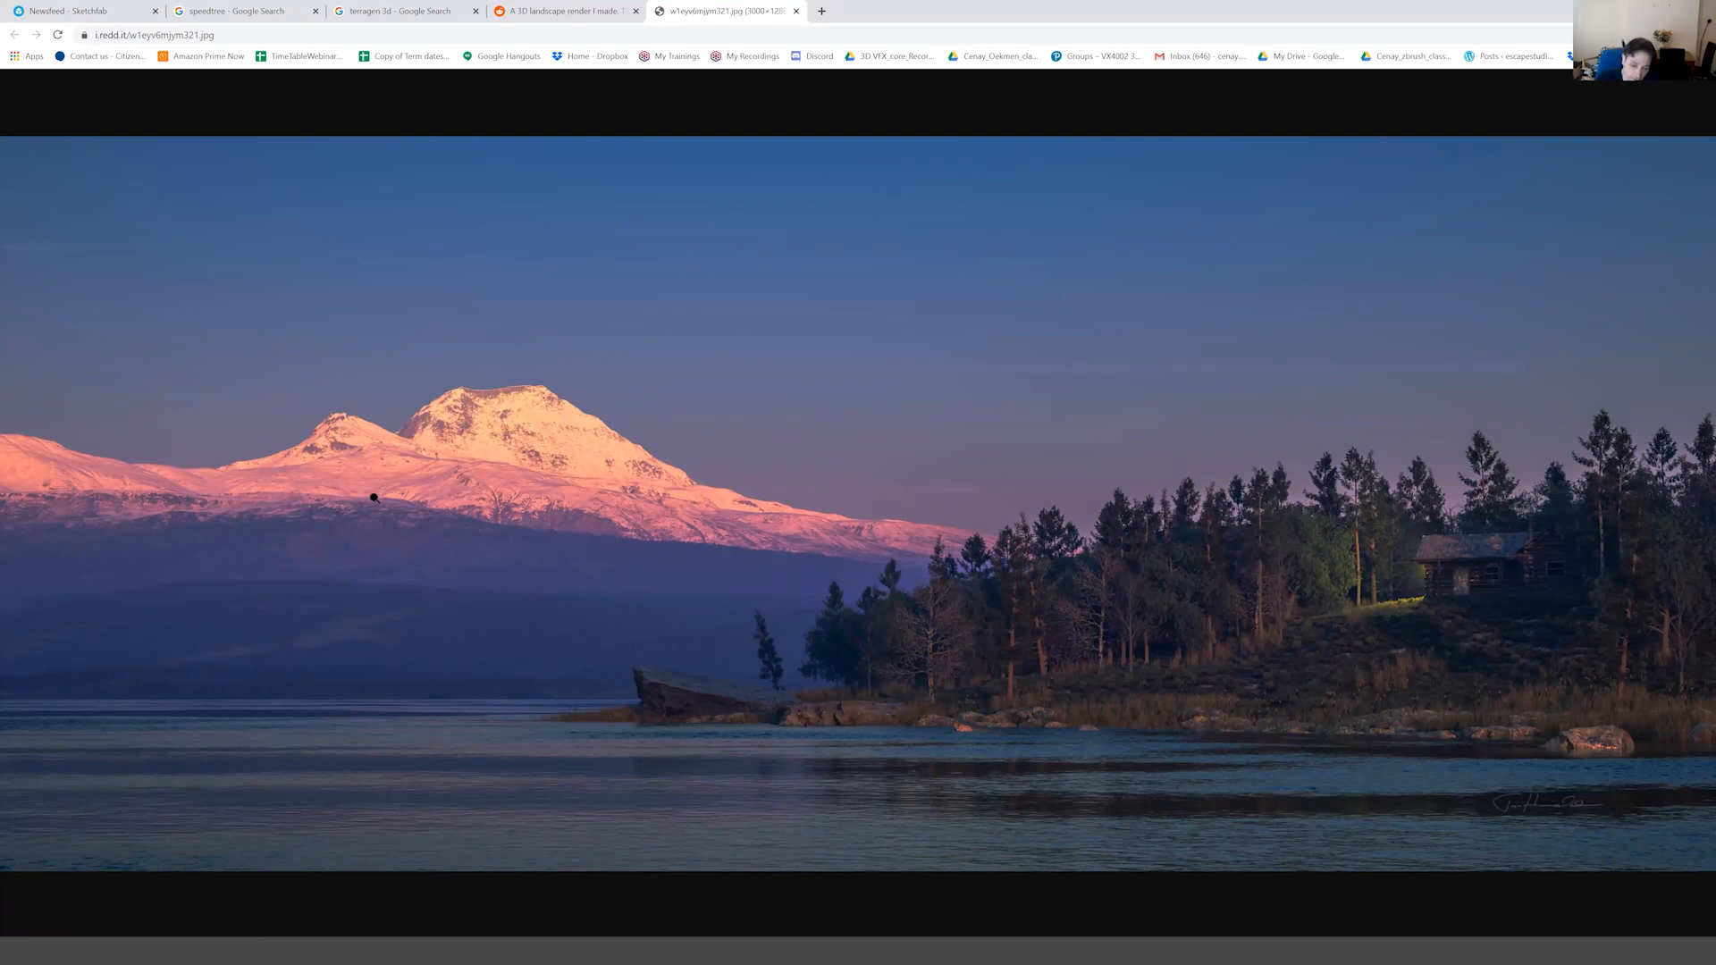
pyautogui.click(448, 428)
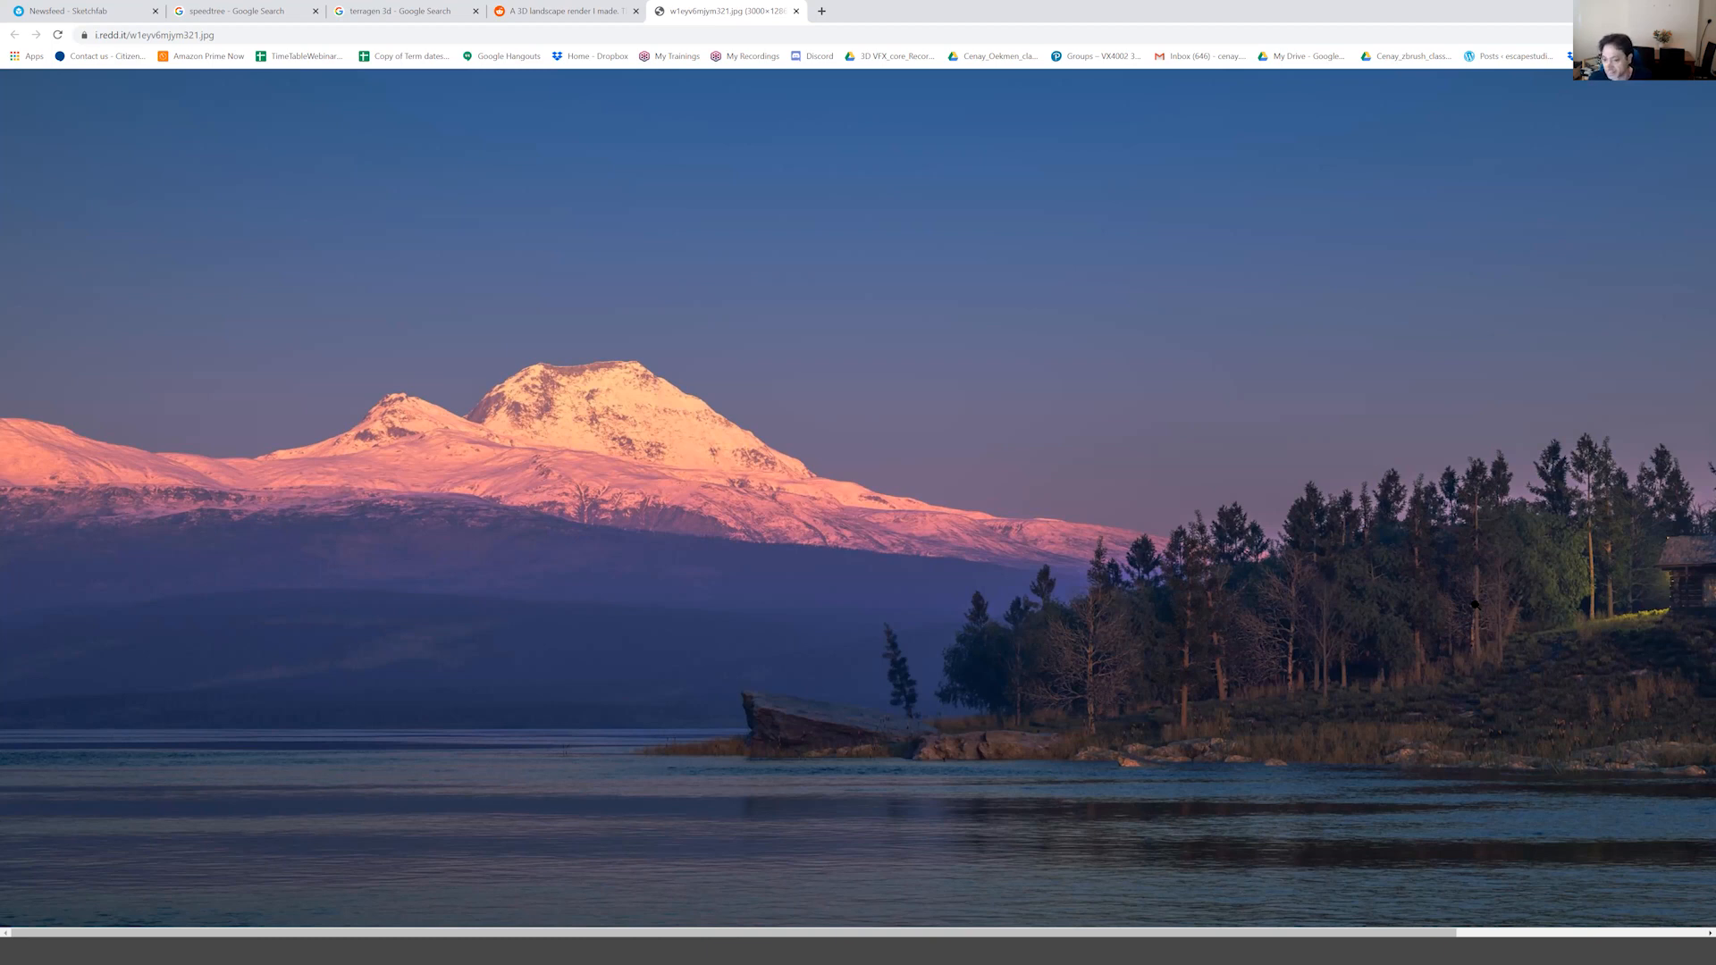
pyautogui.click(1454, 609)
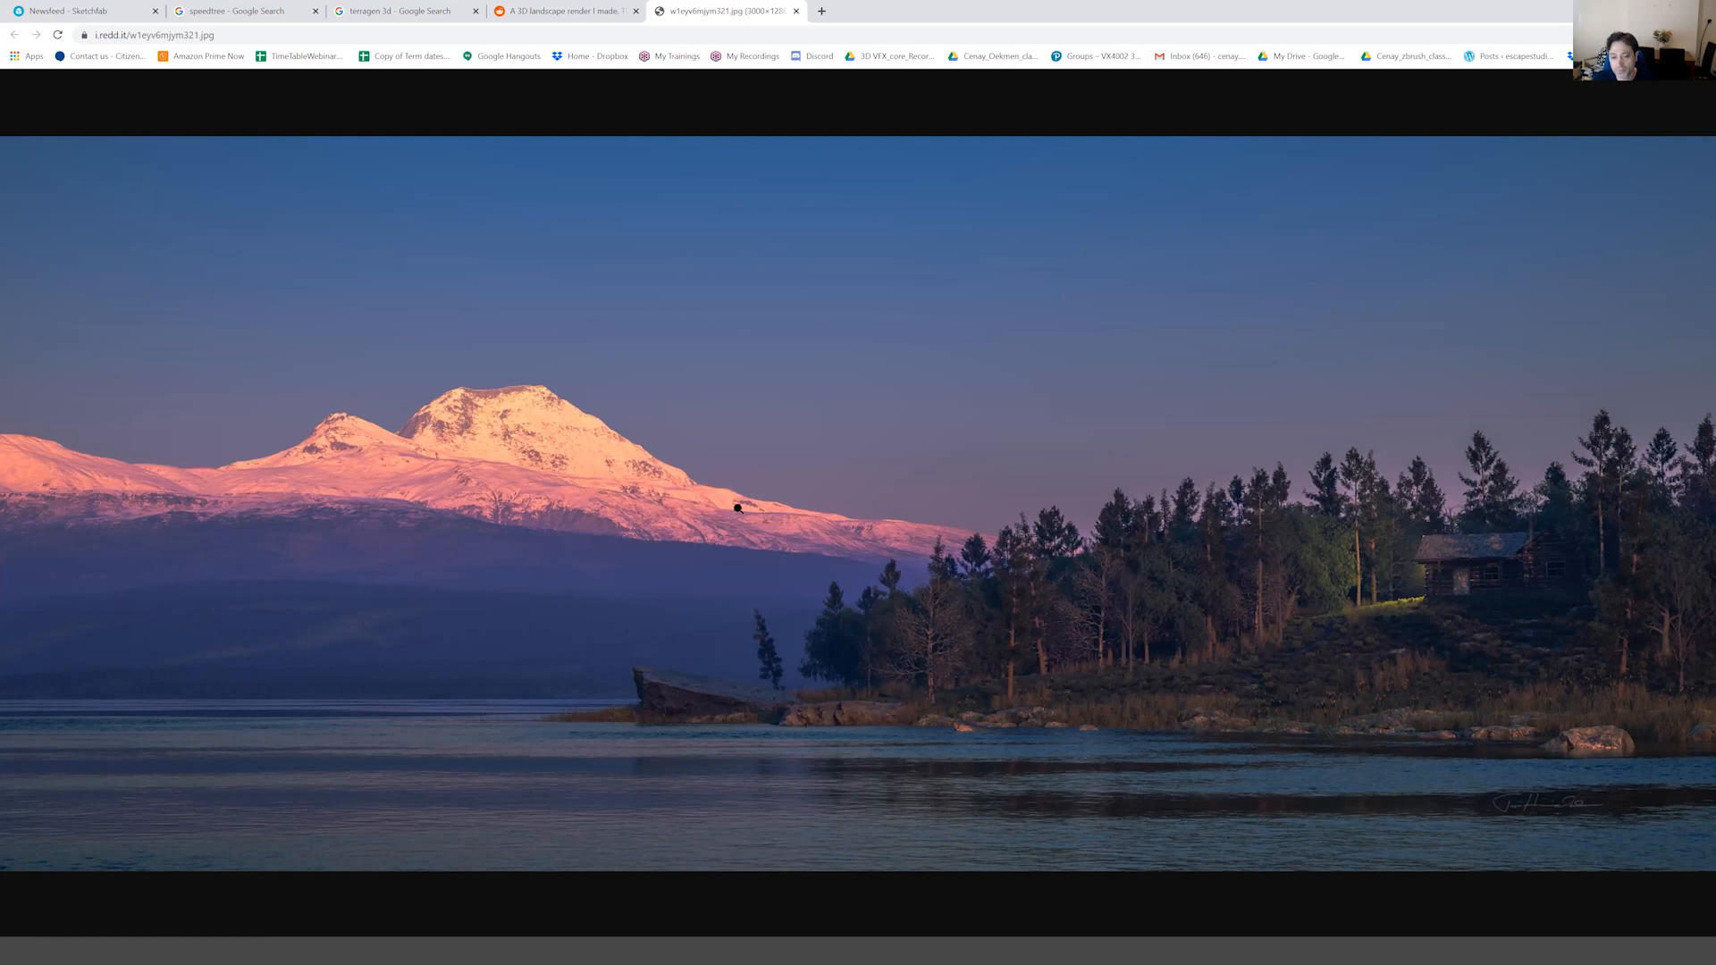
pyautogui.click(606, 470)
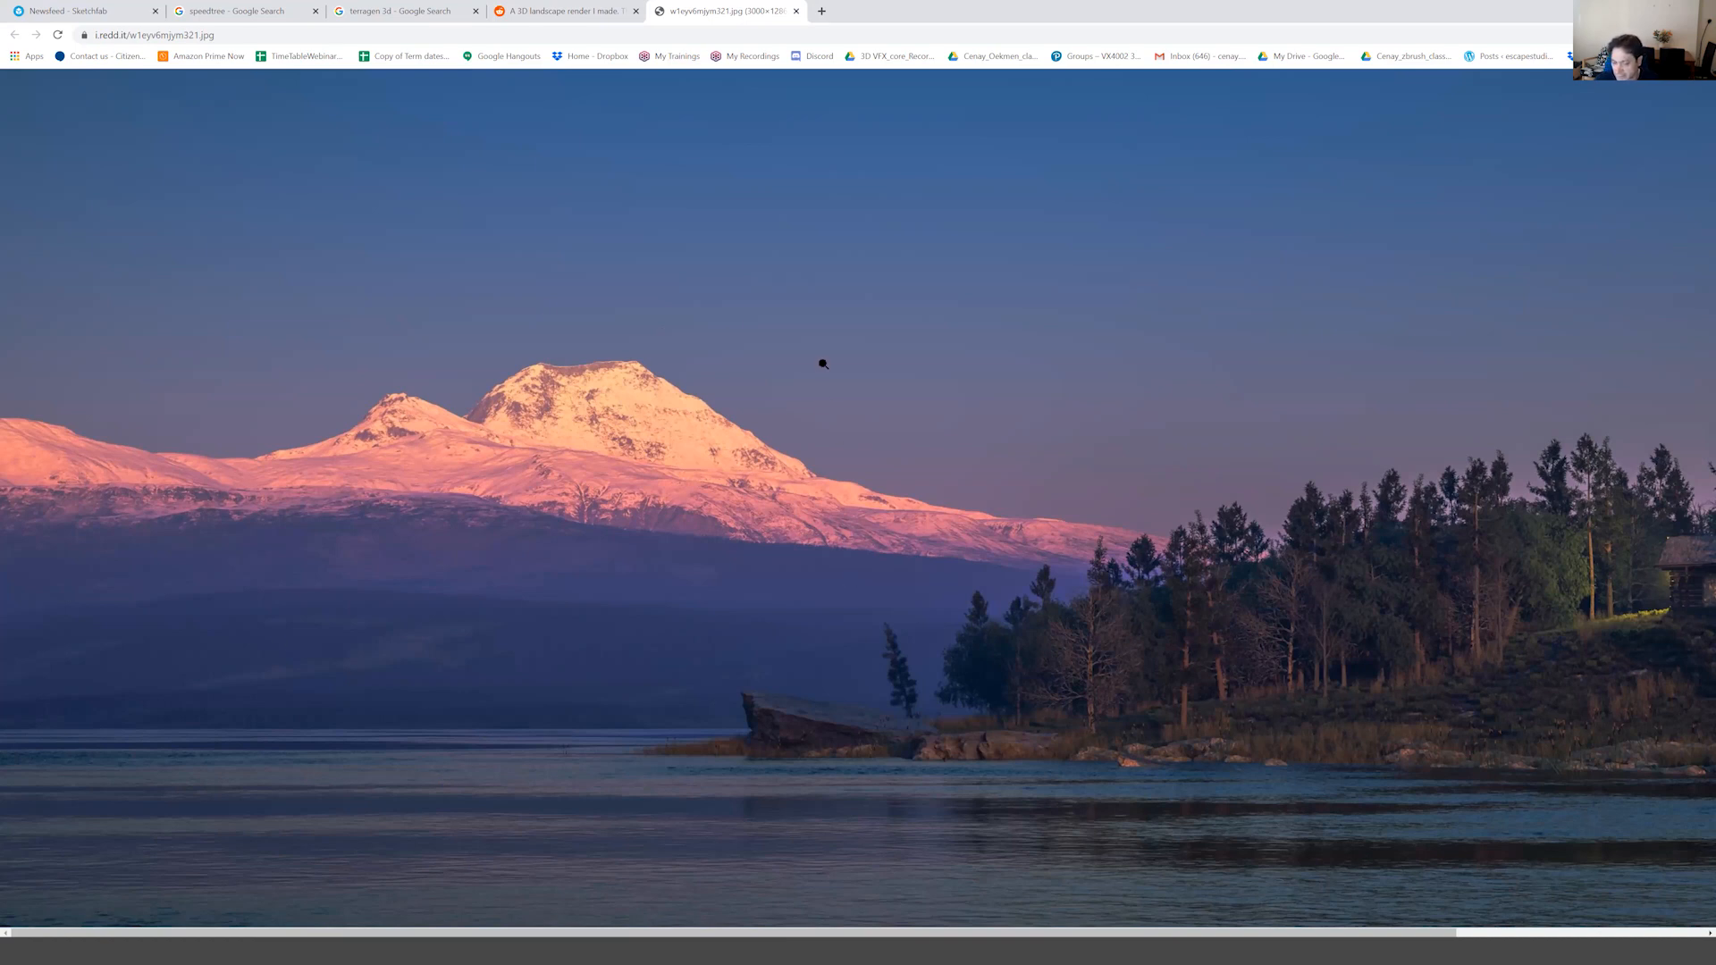
pyautogui.click(768, 421)
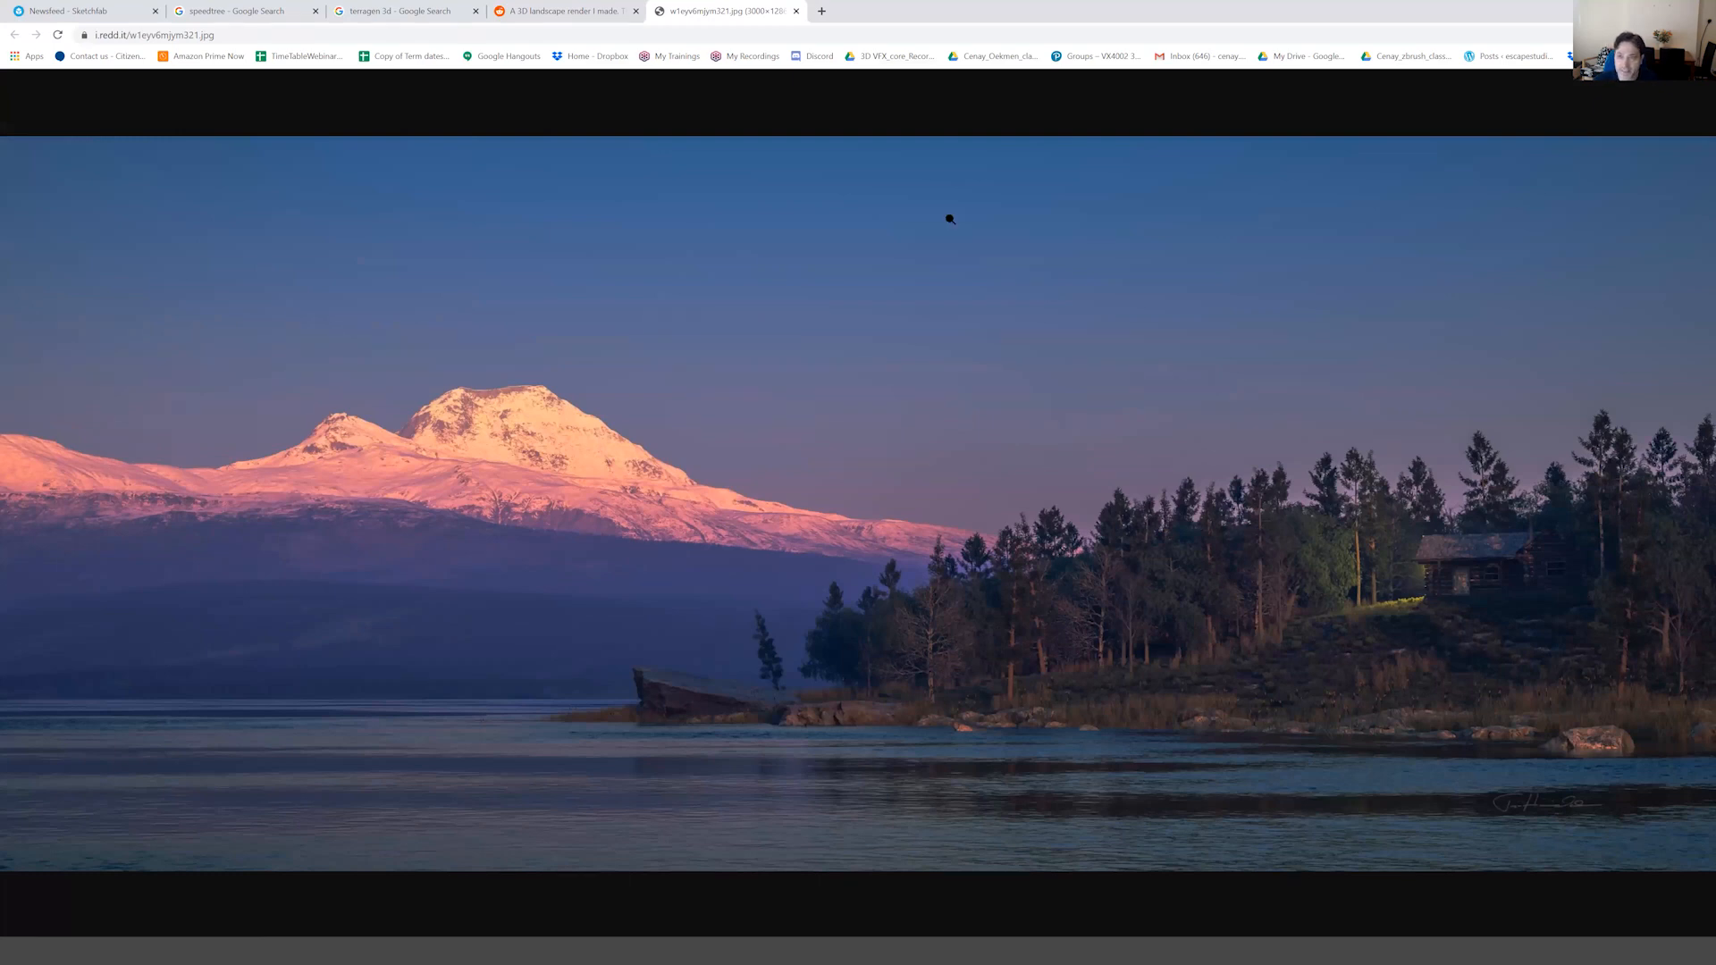
# Restore the browser to a smaller window over the Maya scene, reposition it and make it wider.
pyautogui.press('super+Down')
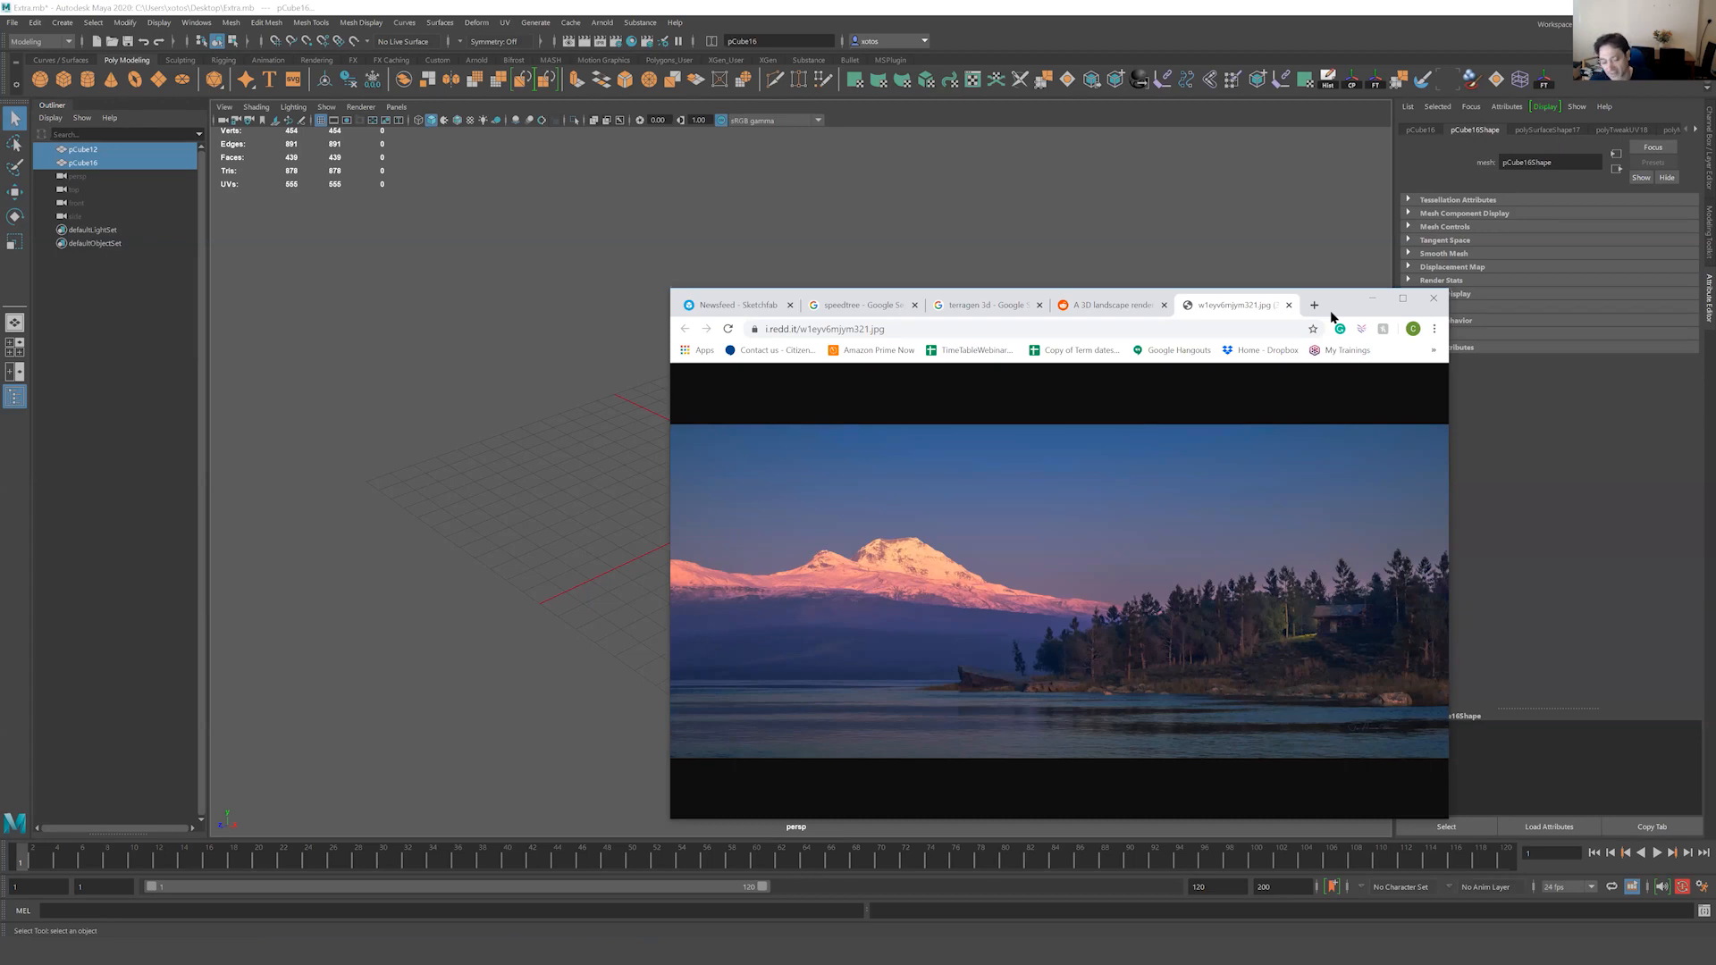
pyautogui.moveTo(1329, 309); pyautogui.dragTo(1376, 287)
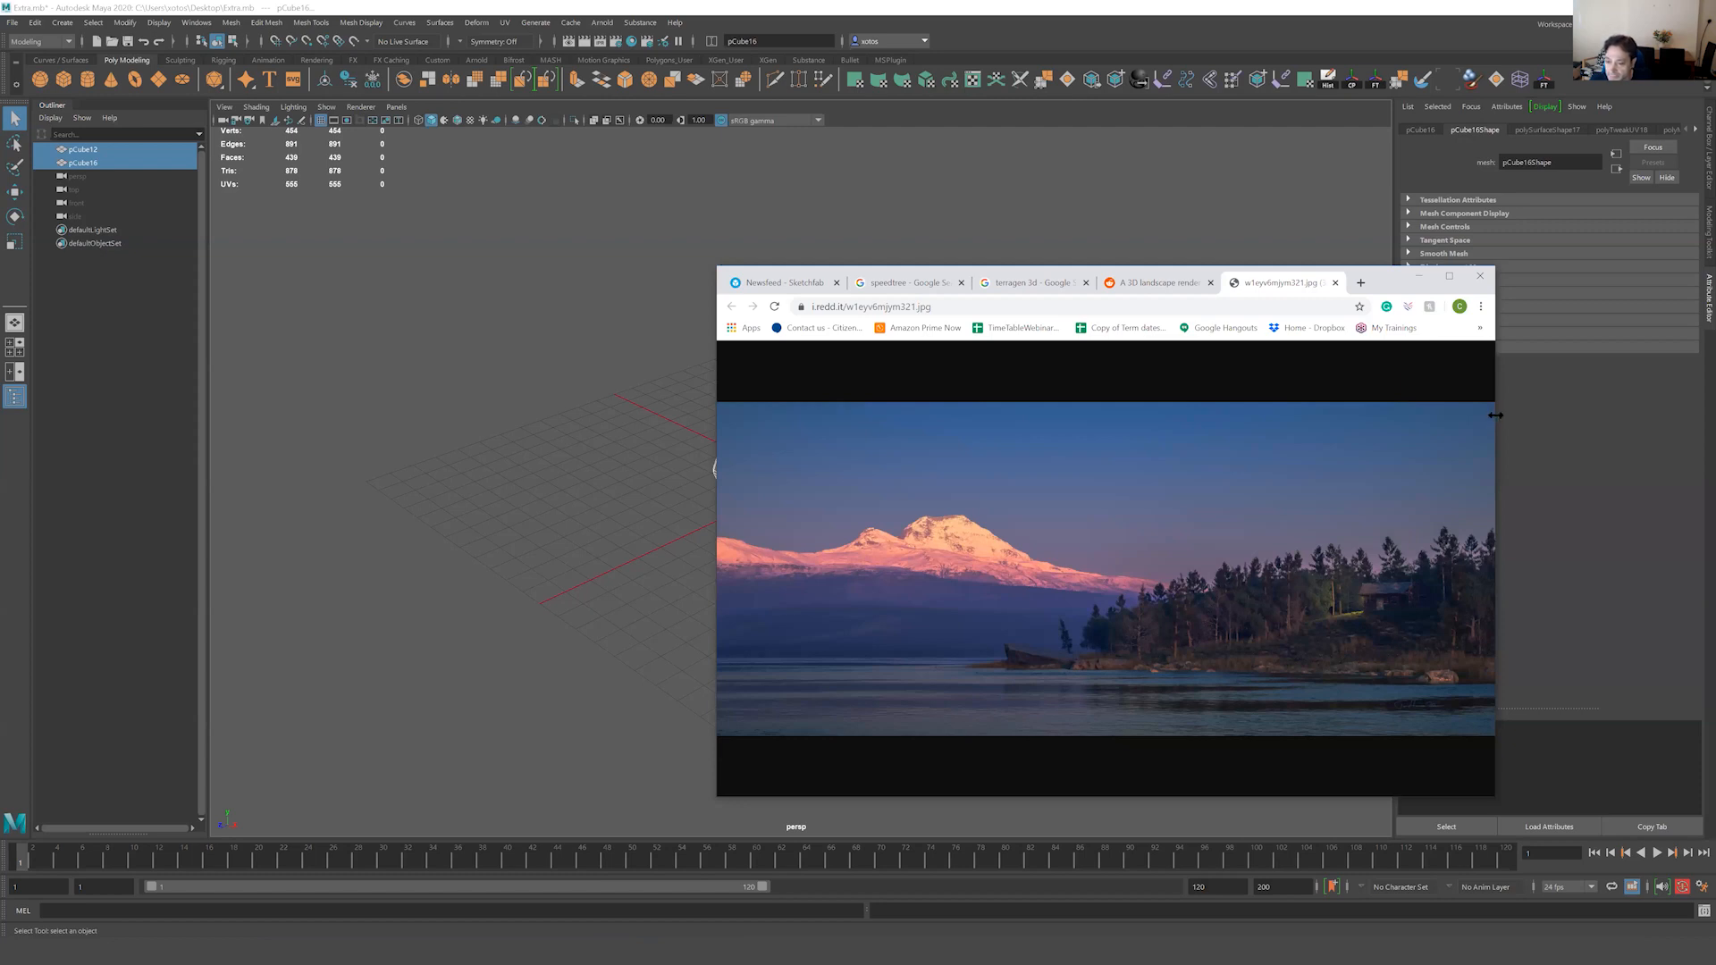
pyautogui.moveTo(1495, 414); pyautogui.dragTo(1581, 414)
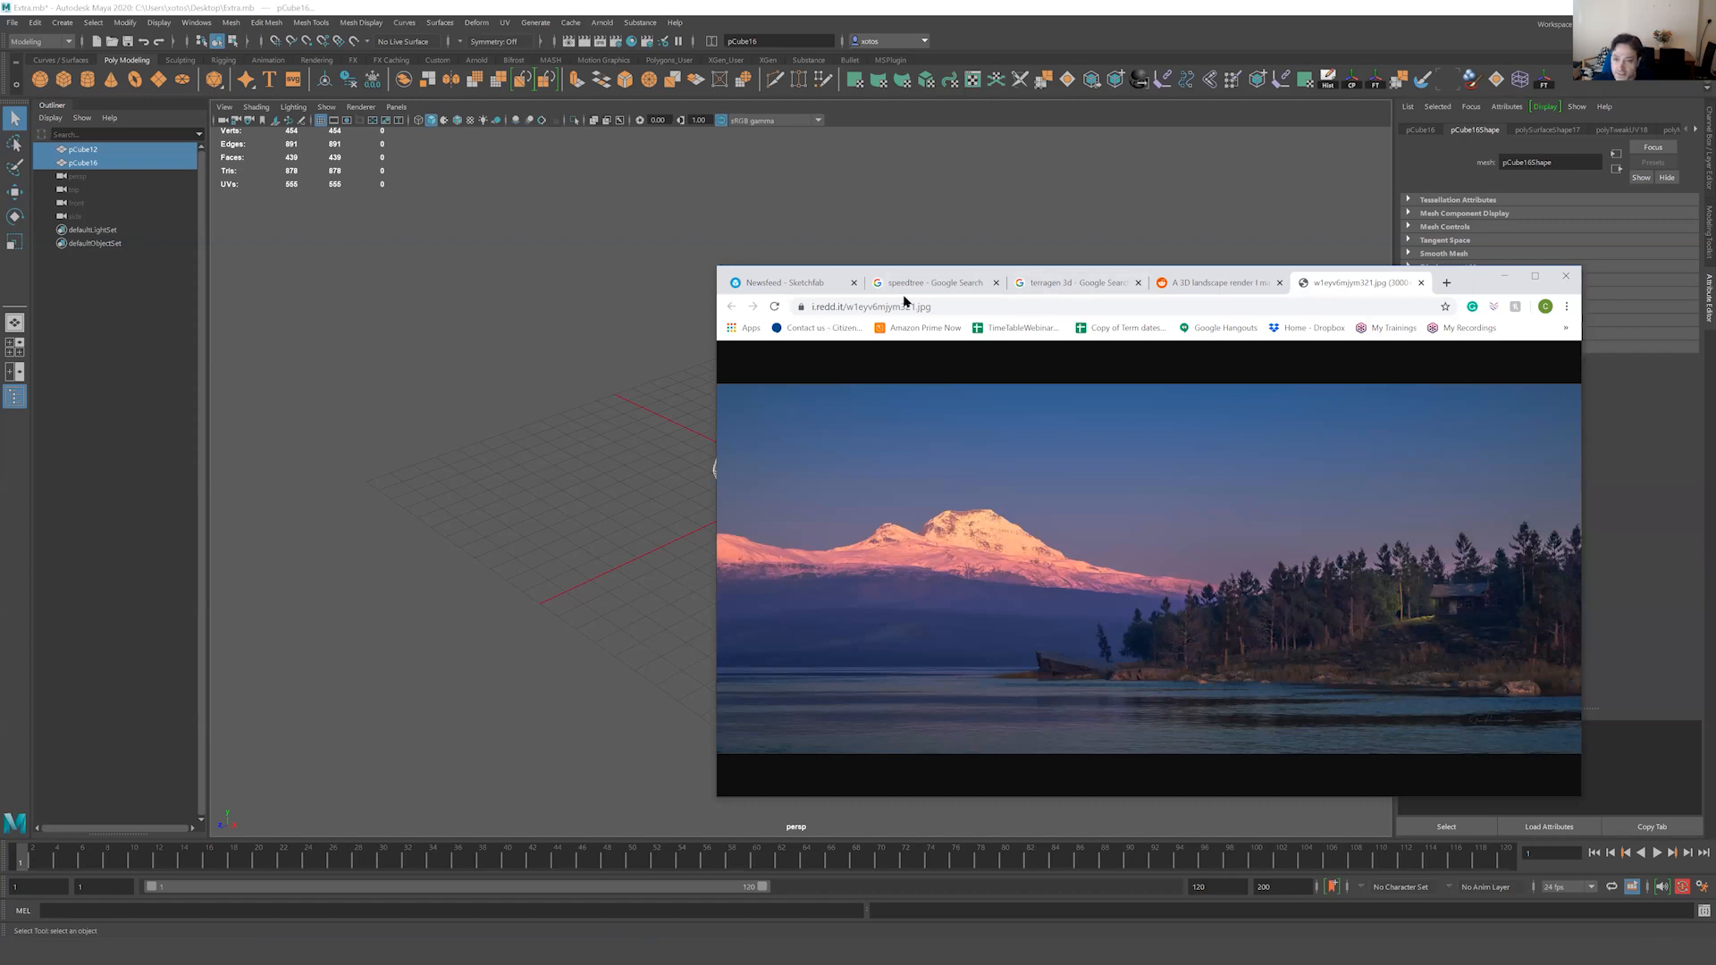
# Return to the "terragen 3d" image results and open the Planetside Feature Tour page from the snowy mountain with pine trees picture.
pyautogui.click(1058, 285)
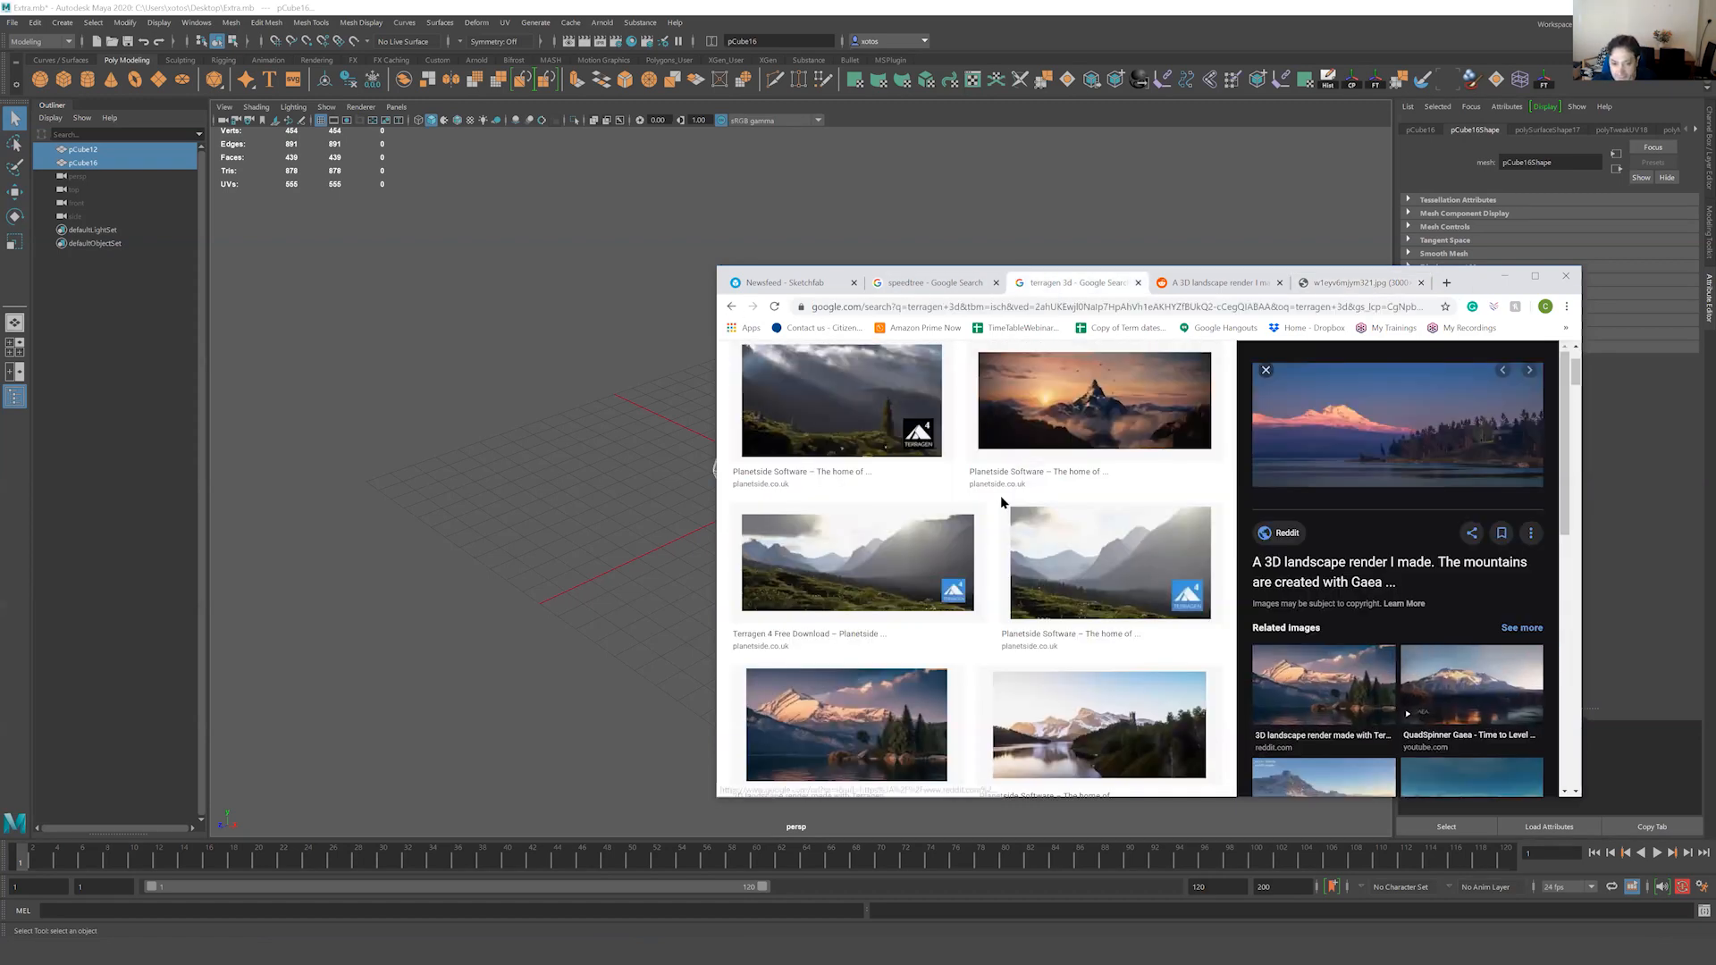
pyautogui.scroll(-4, 999, 504)
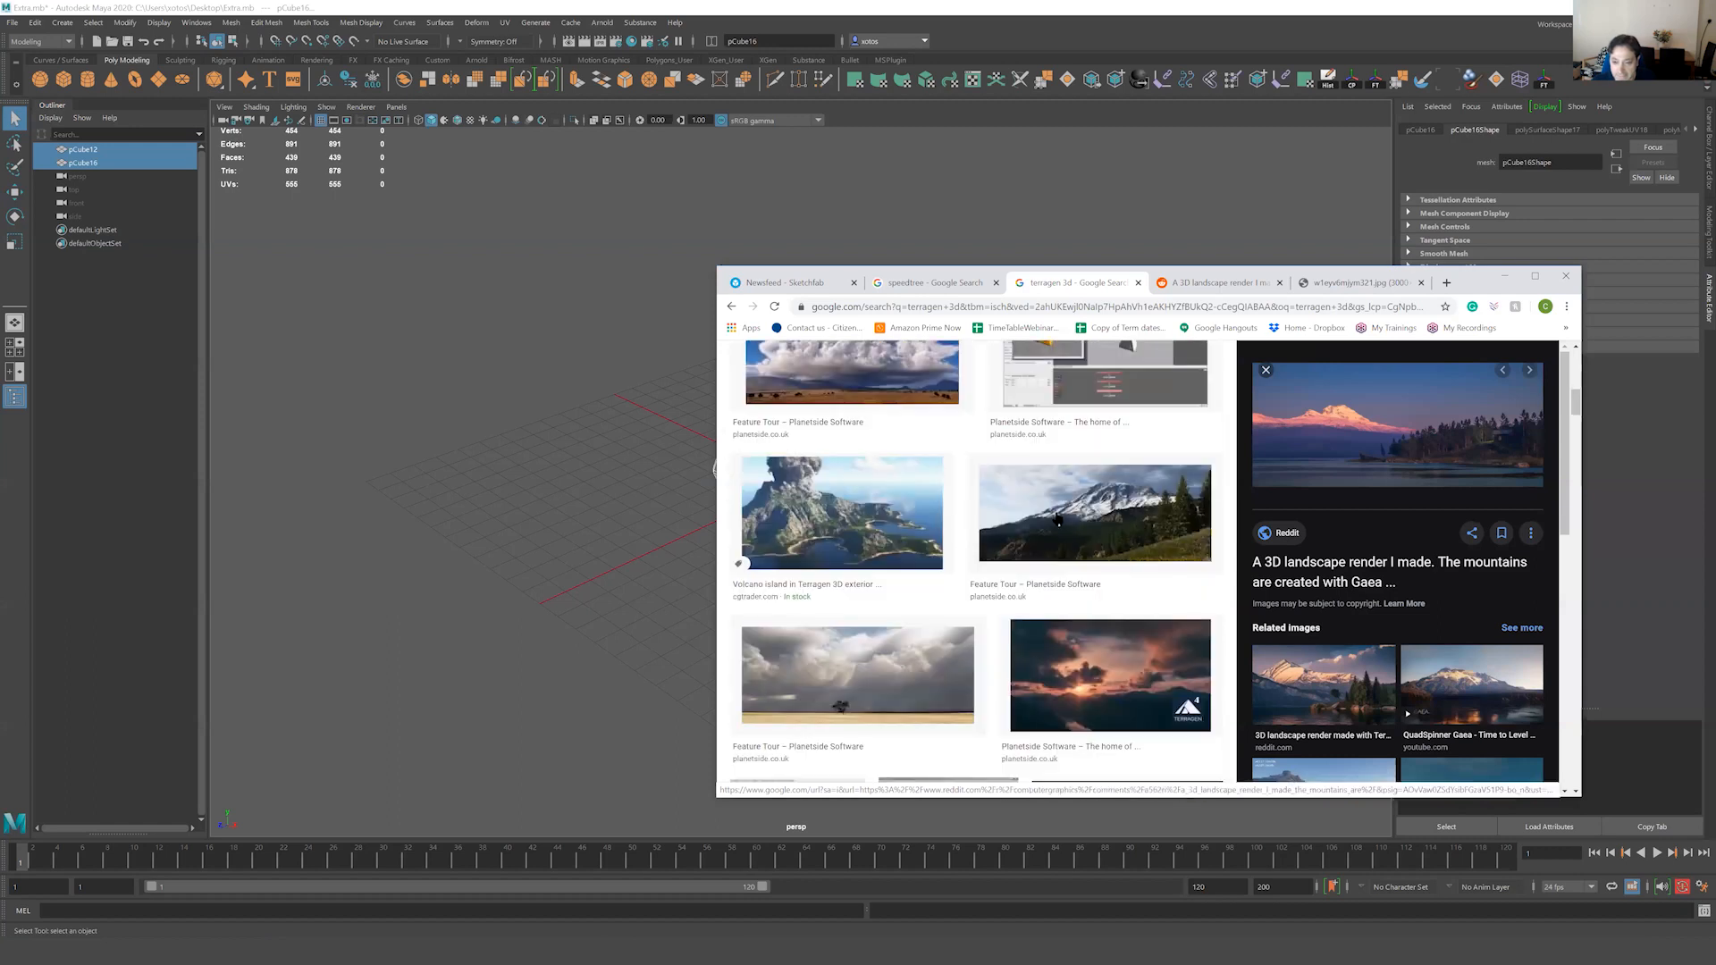
pyautogui.click(1061, 517)
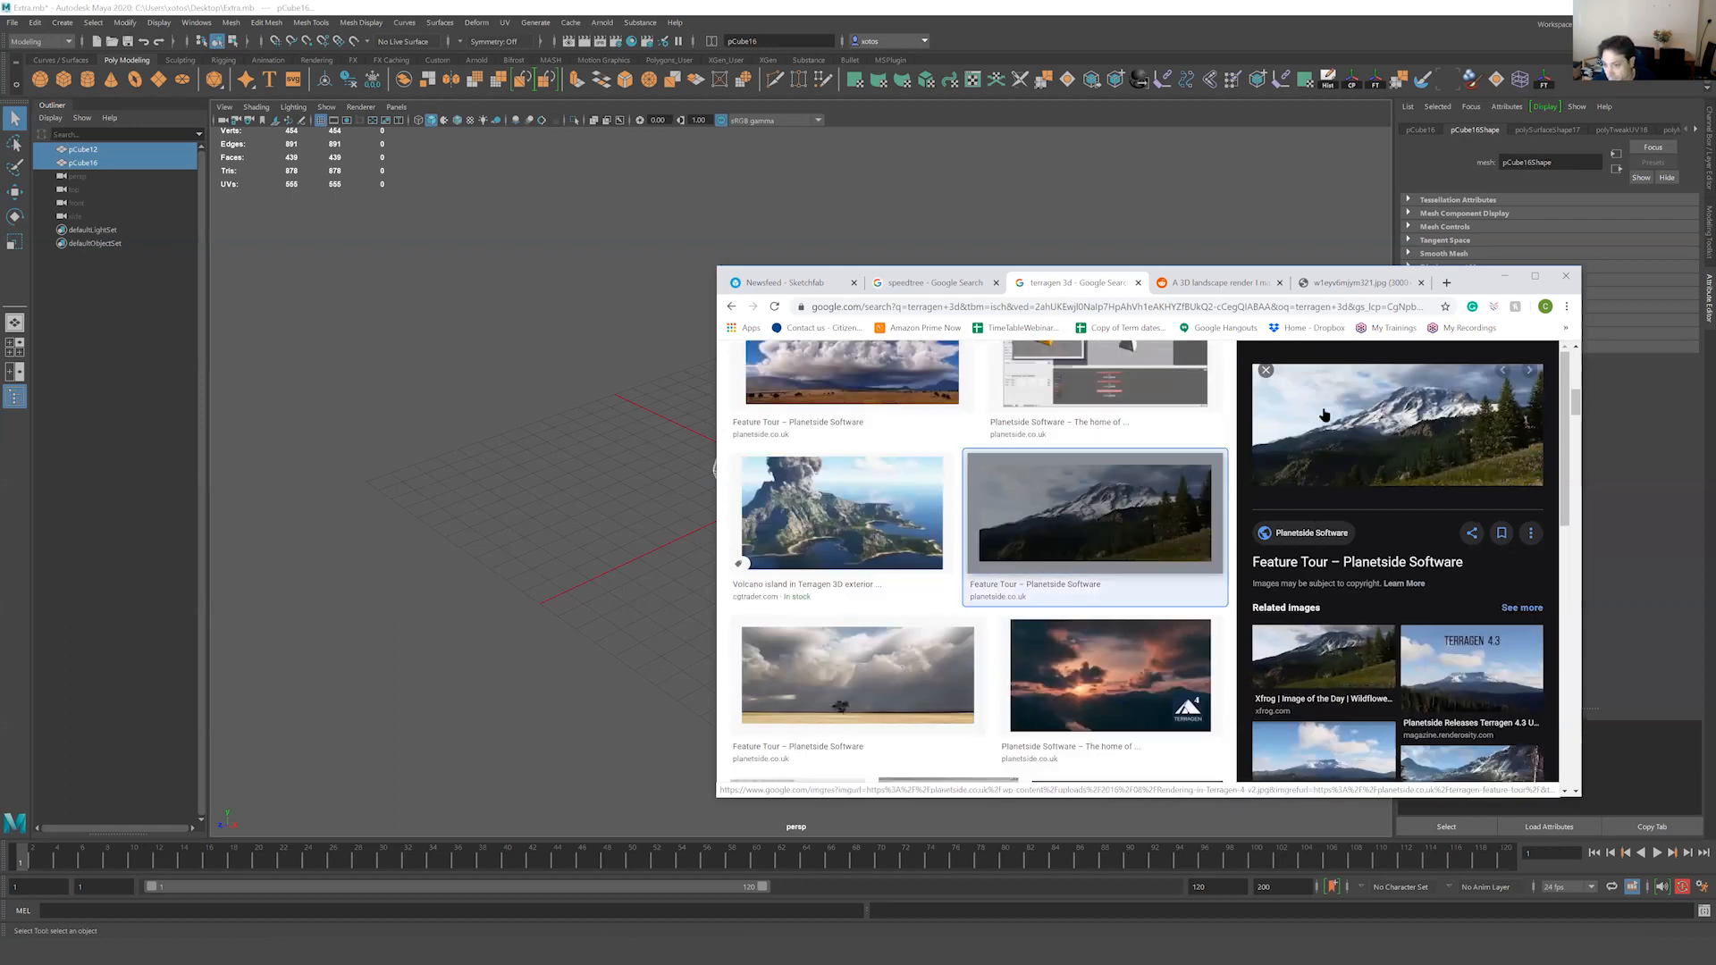
pyautogui.click(1410, 420)
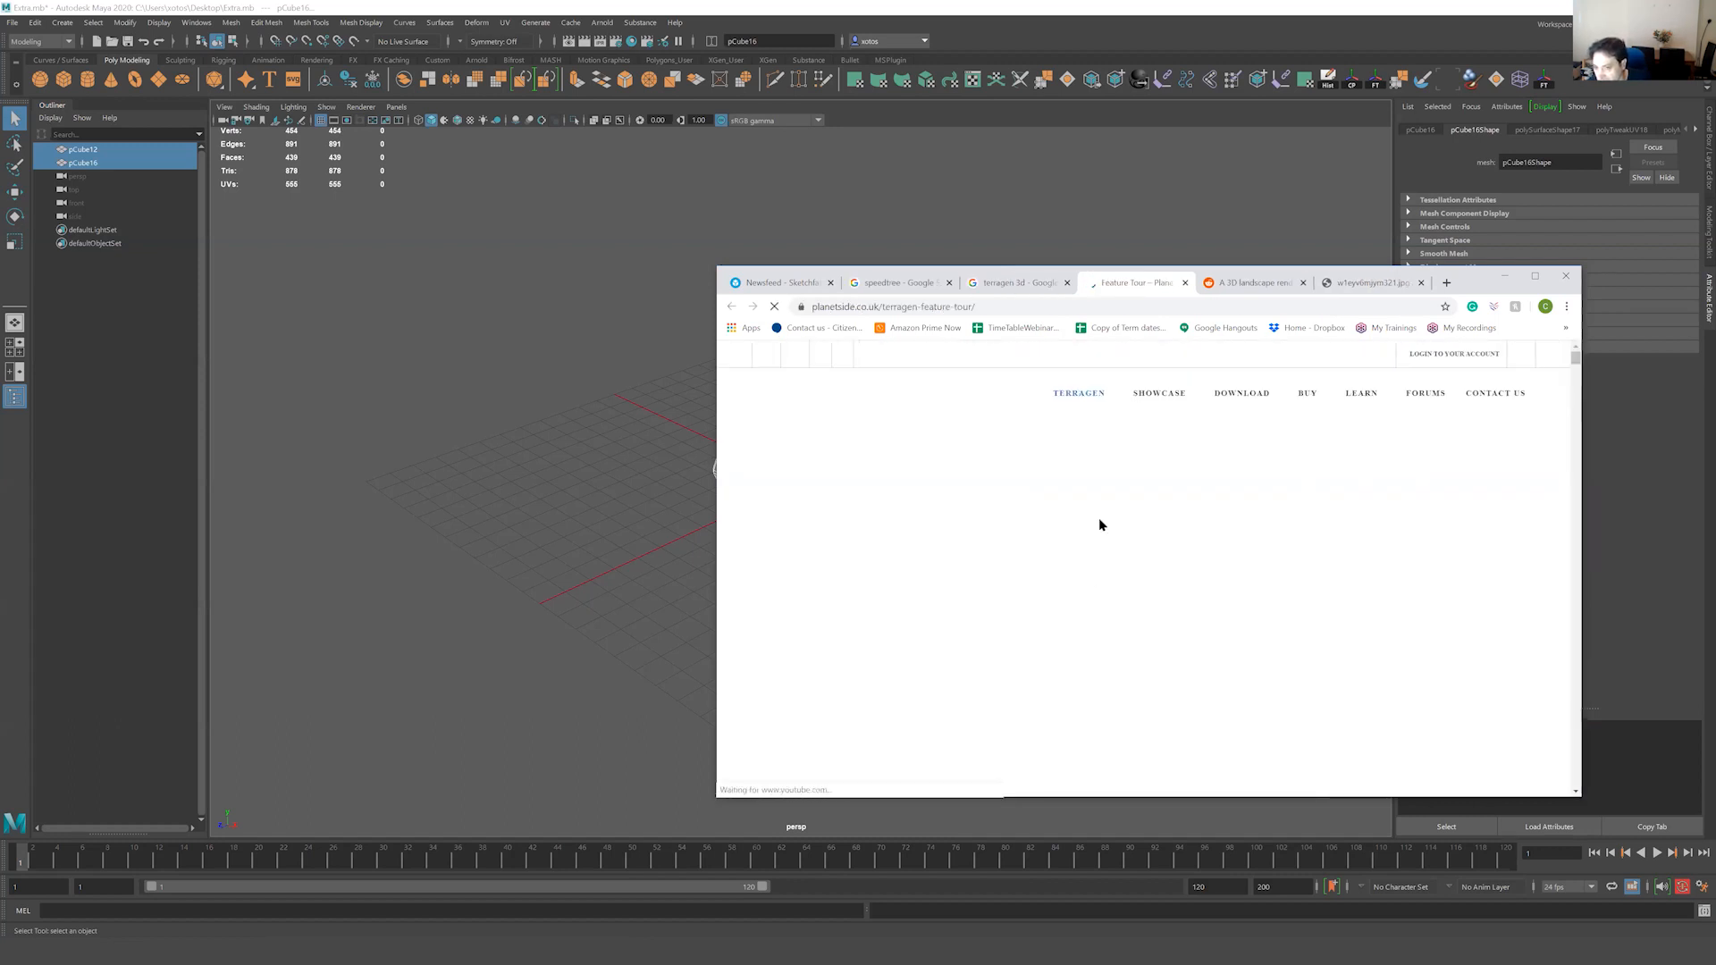
# Review the Terragen Feature Tour page, briefly playing its cloud turntable 002 video, and minimize the browser to return to Maya.
pyautogui.scroll(-5, 1097, 517)
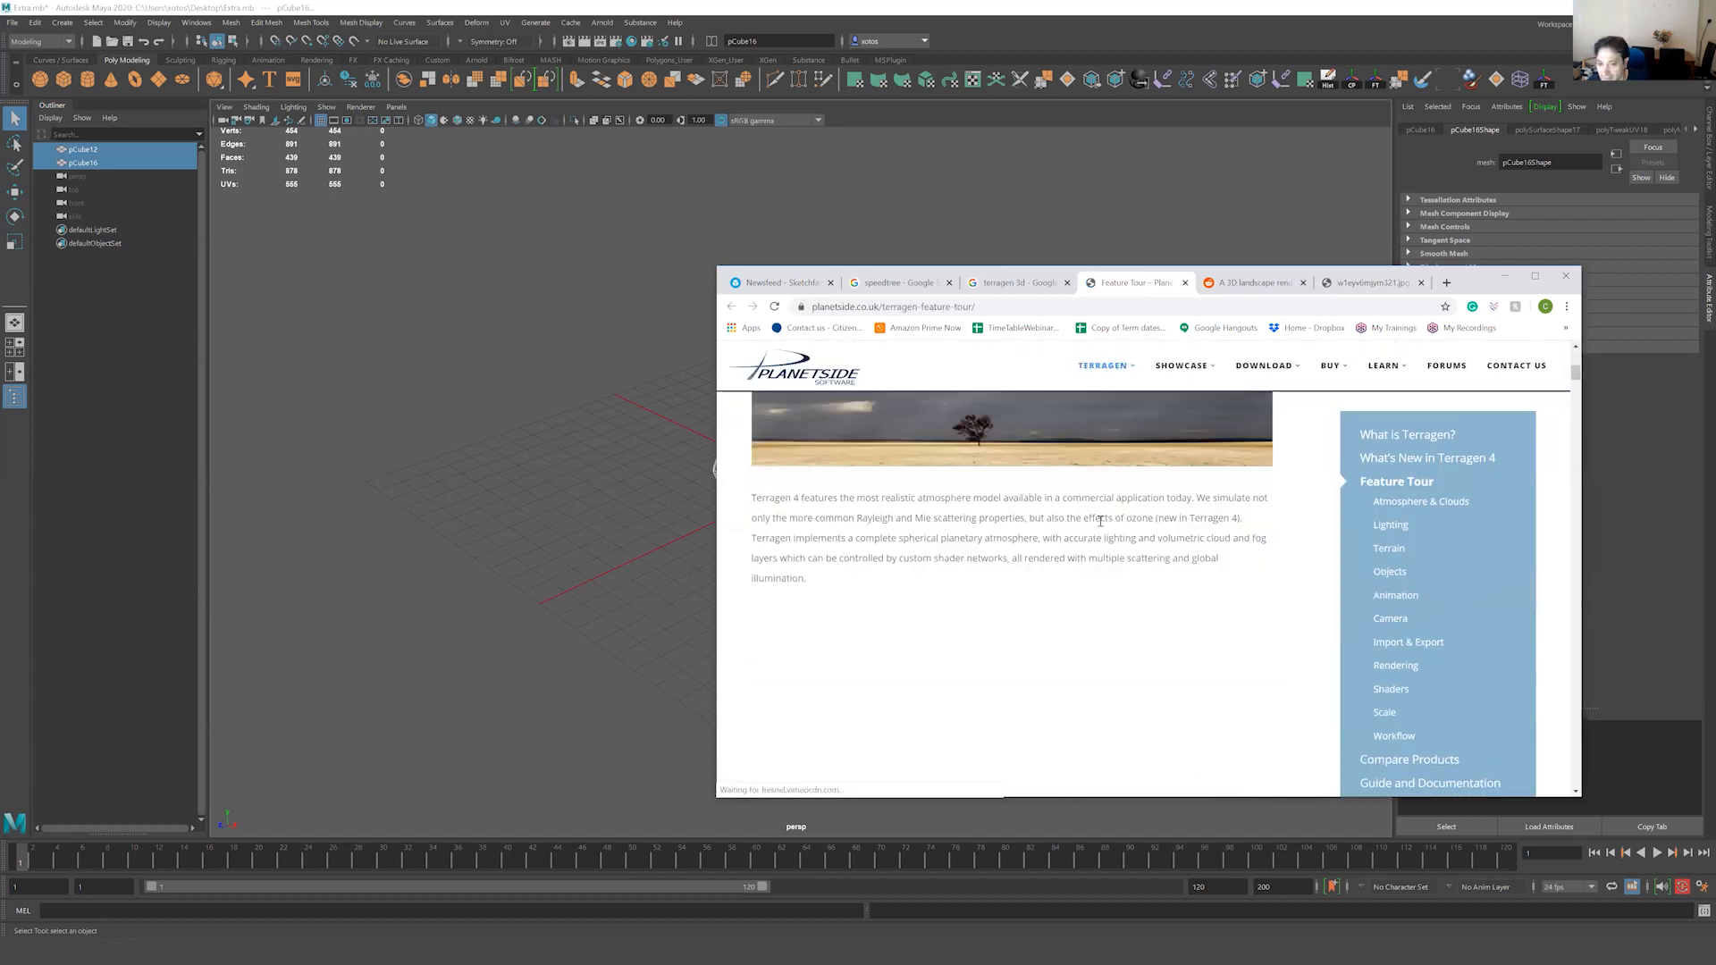
pyautogui.scroll(-5, 1049, 647)
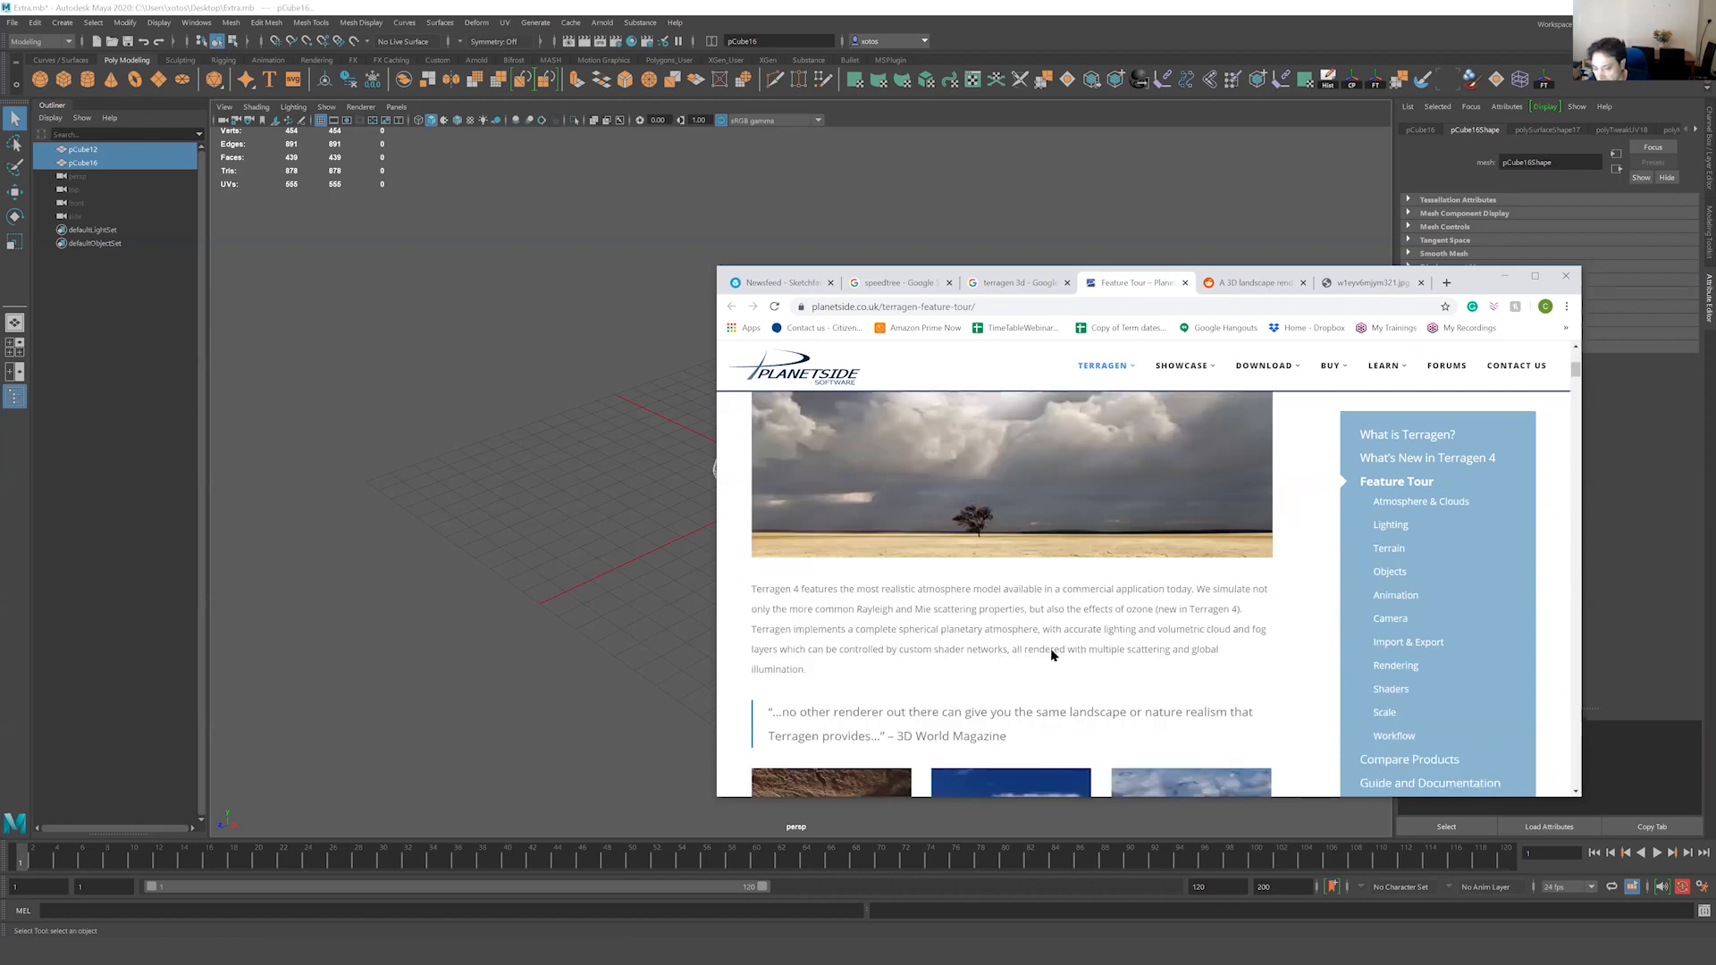
pyautogui.scroll(-3, 1051, 655)
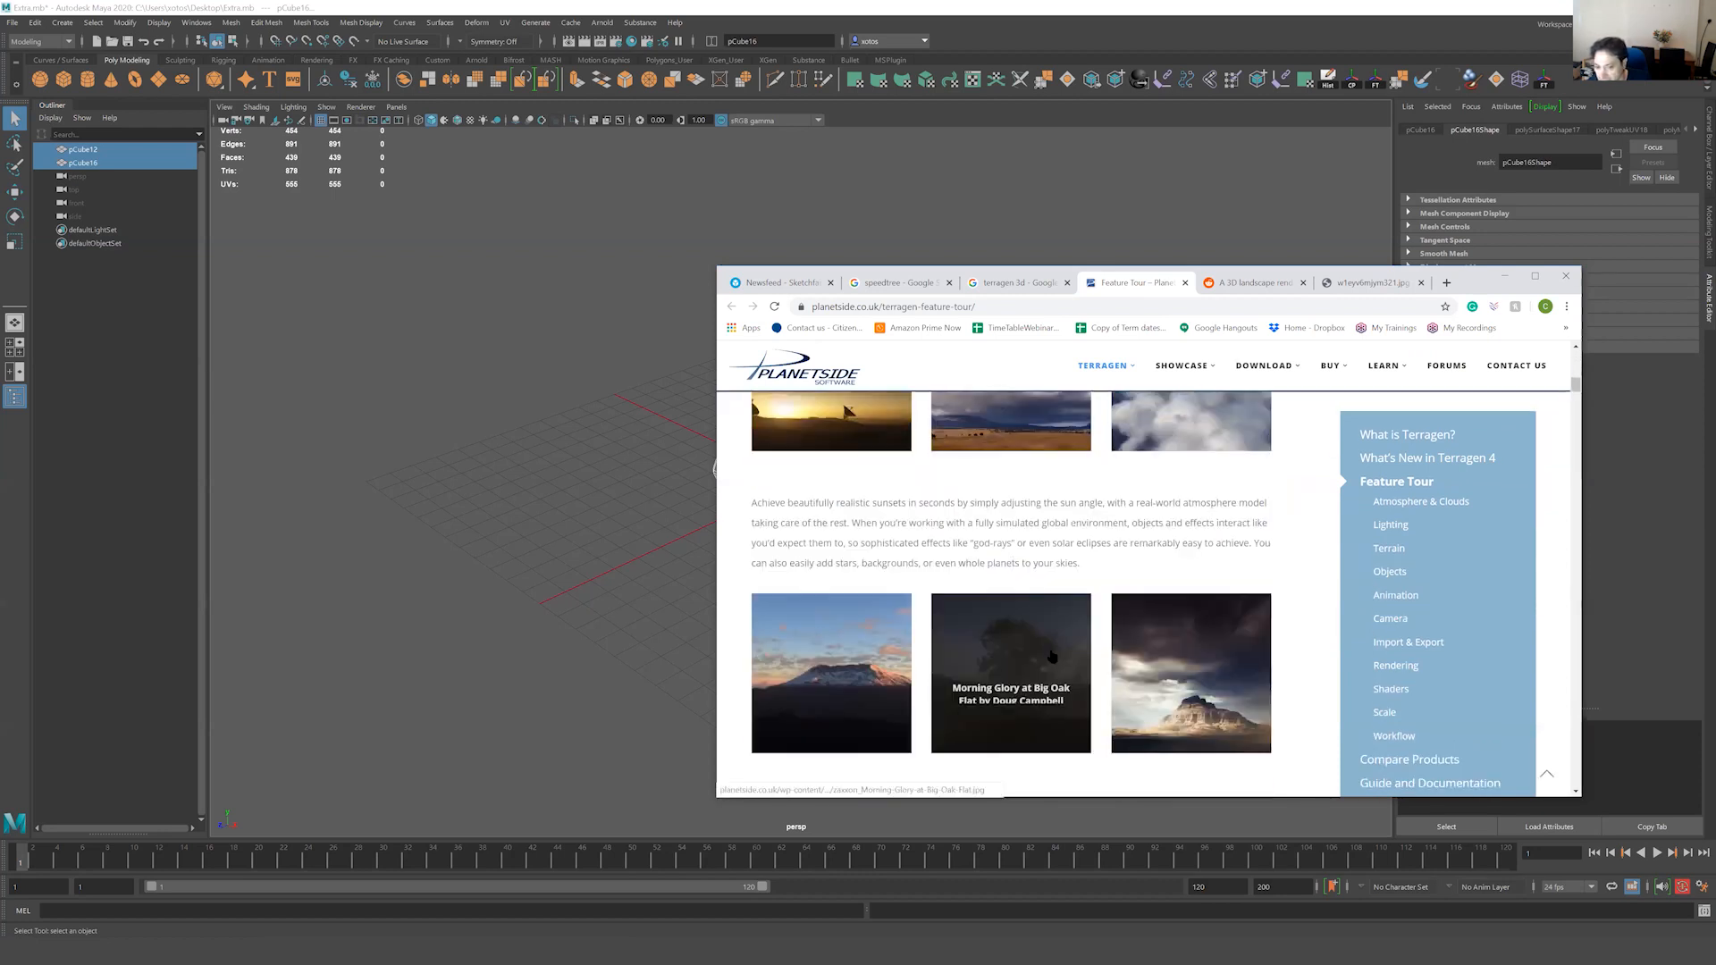
pyautogui.scroll(-4, 1052, 655)
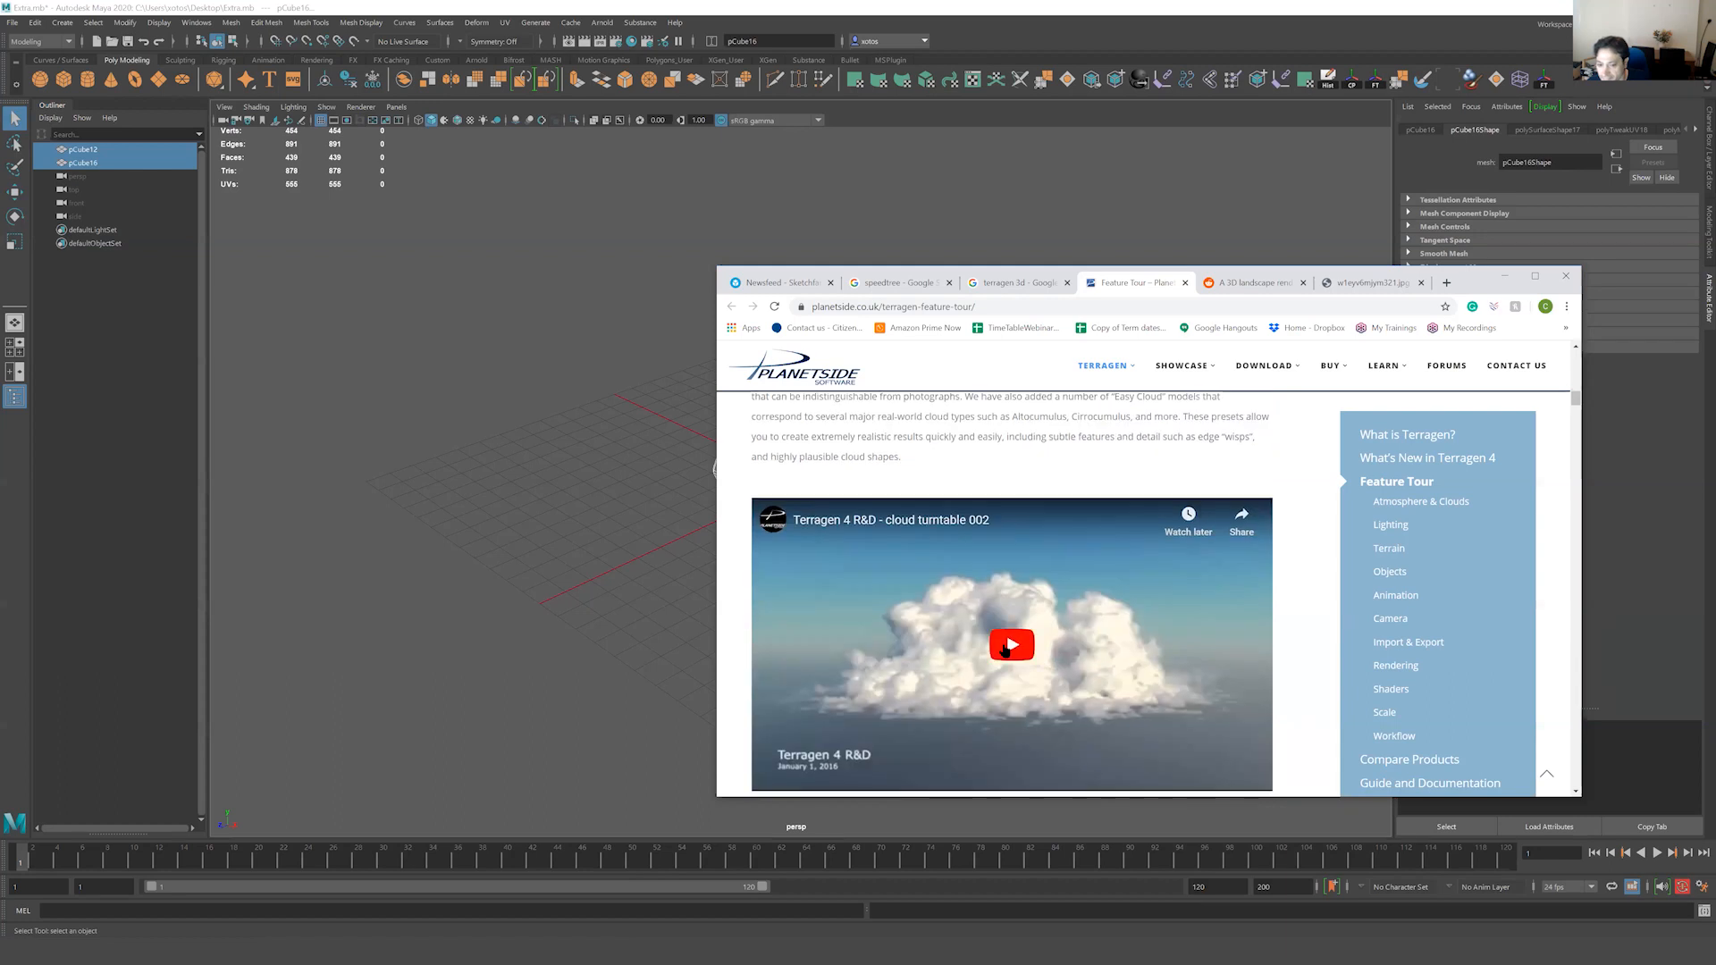
pyautogui.click(1056, 655)
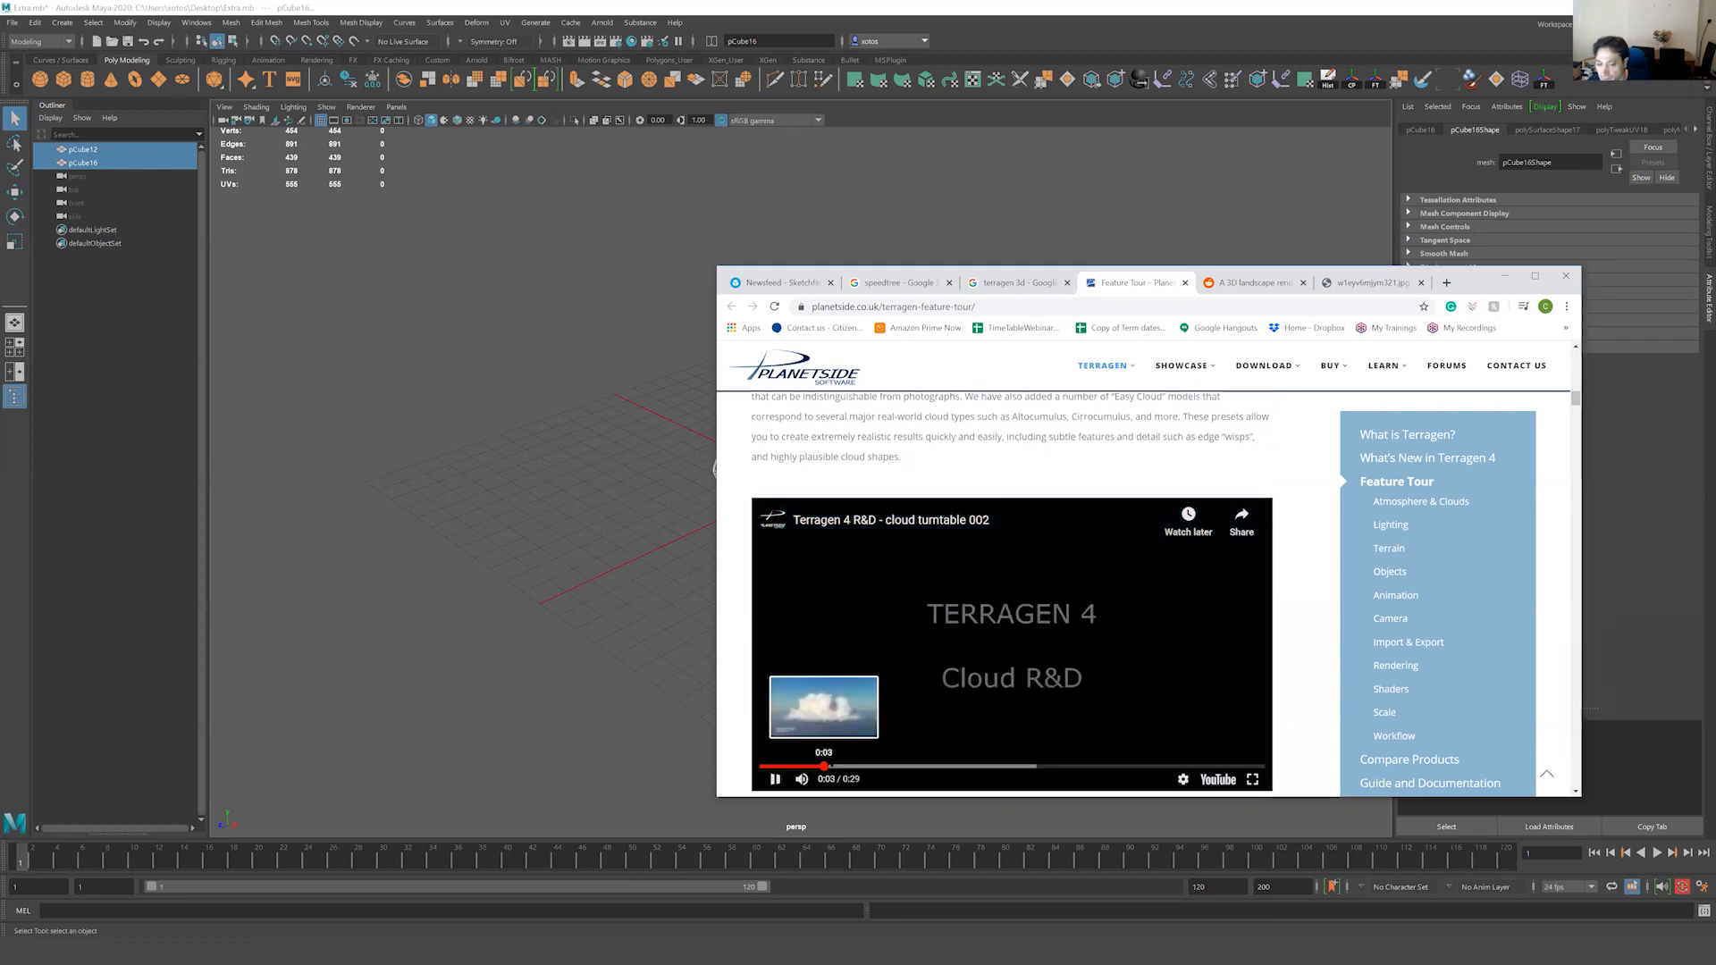
pyautogui.click(775, 778)
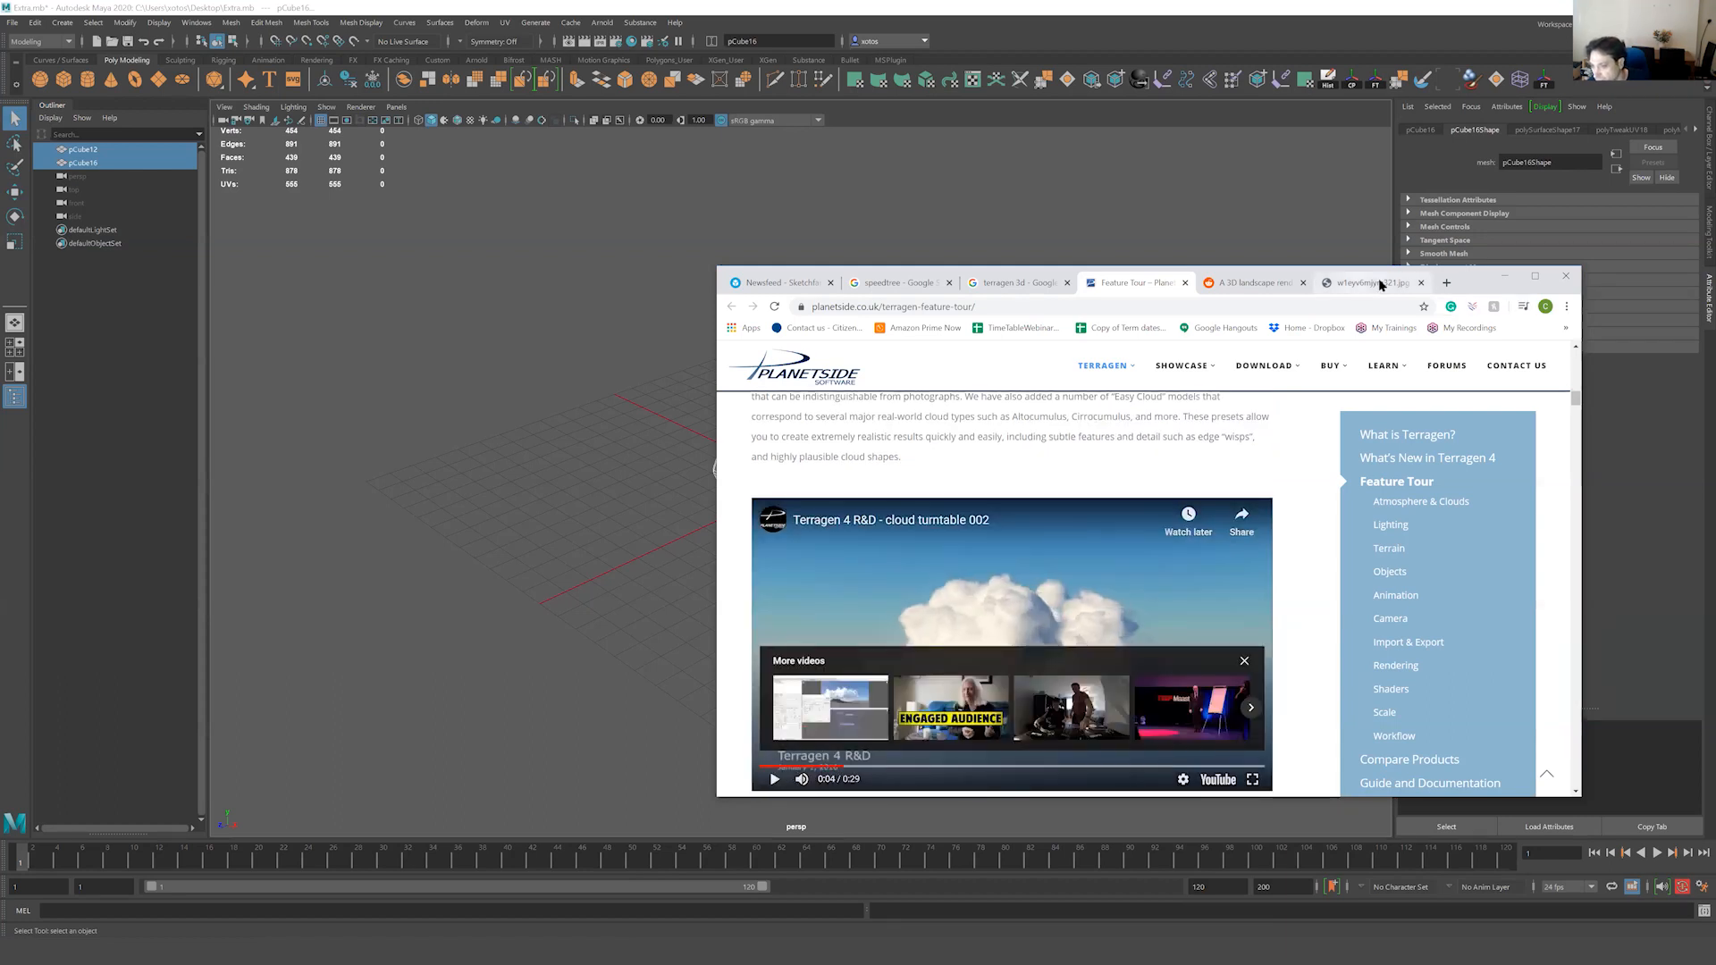
pyautogui.click(1509, 275)
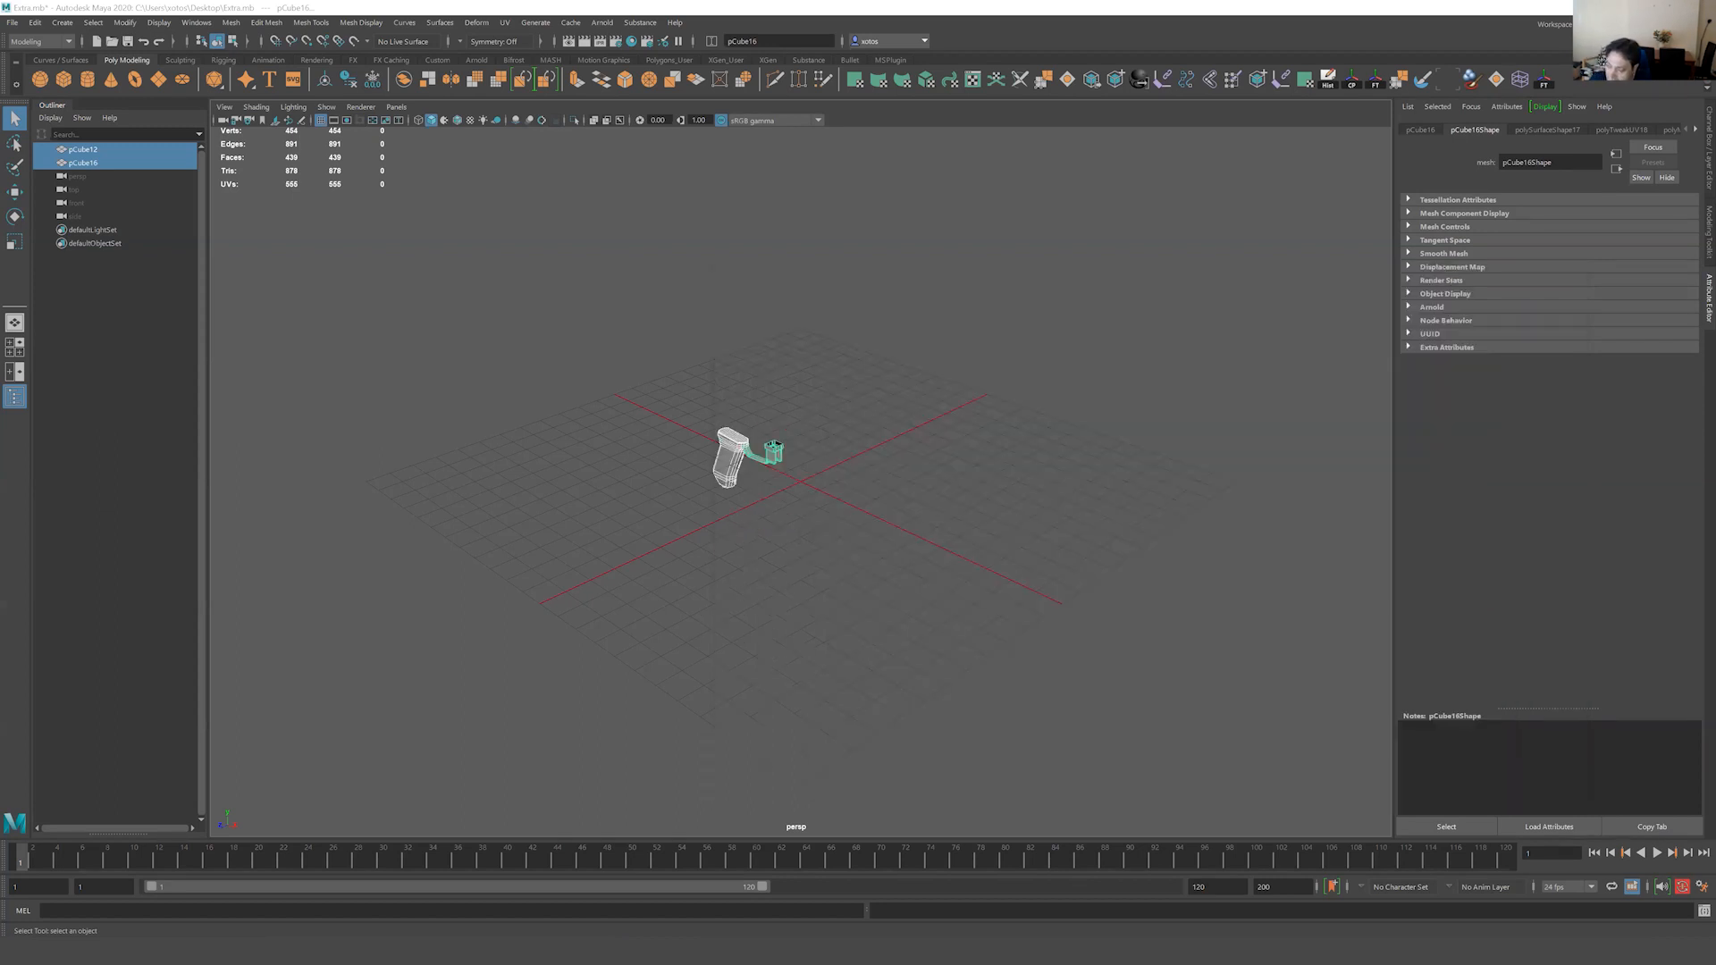
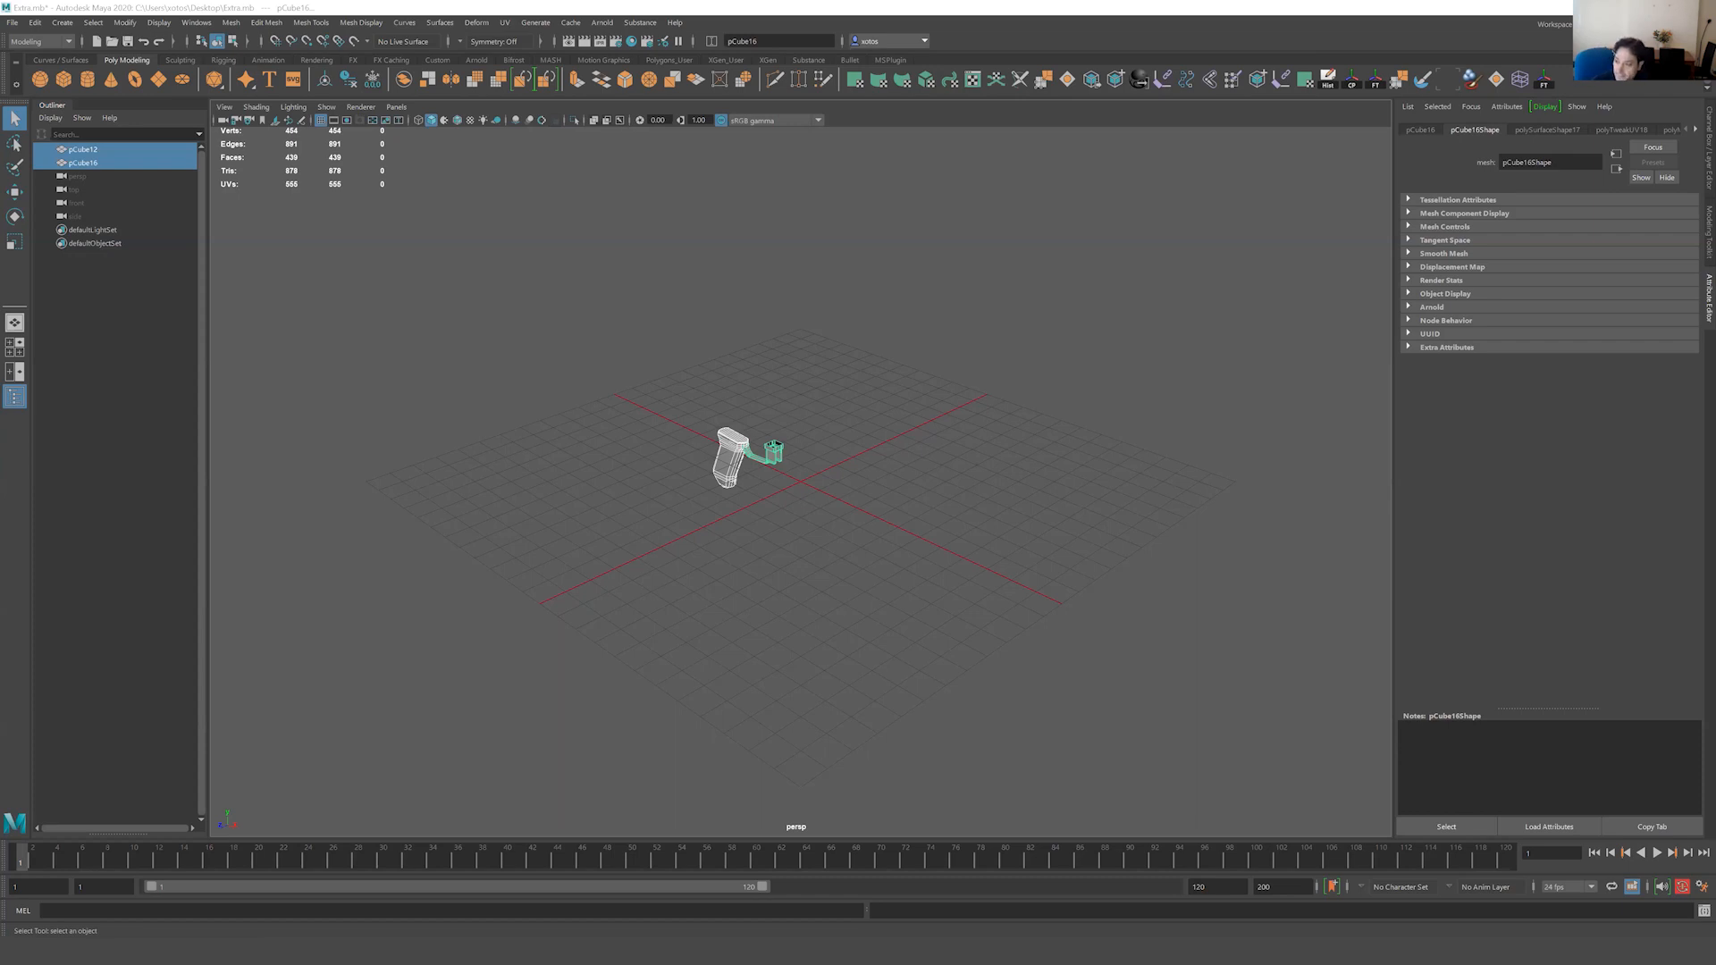
# Switch to the Sketchfab browser window, open the Truck In Bushes (Raw Scan) model and inspect it from several sides.
pyautogui.hotkey('alt', 'Tab')
pyautogui.hotkey('alt', 'Tab')
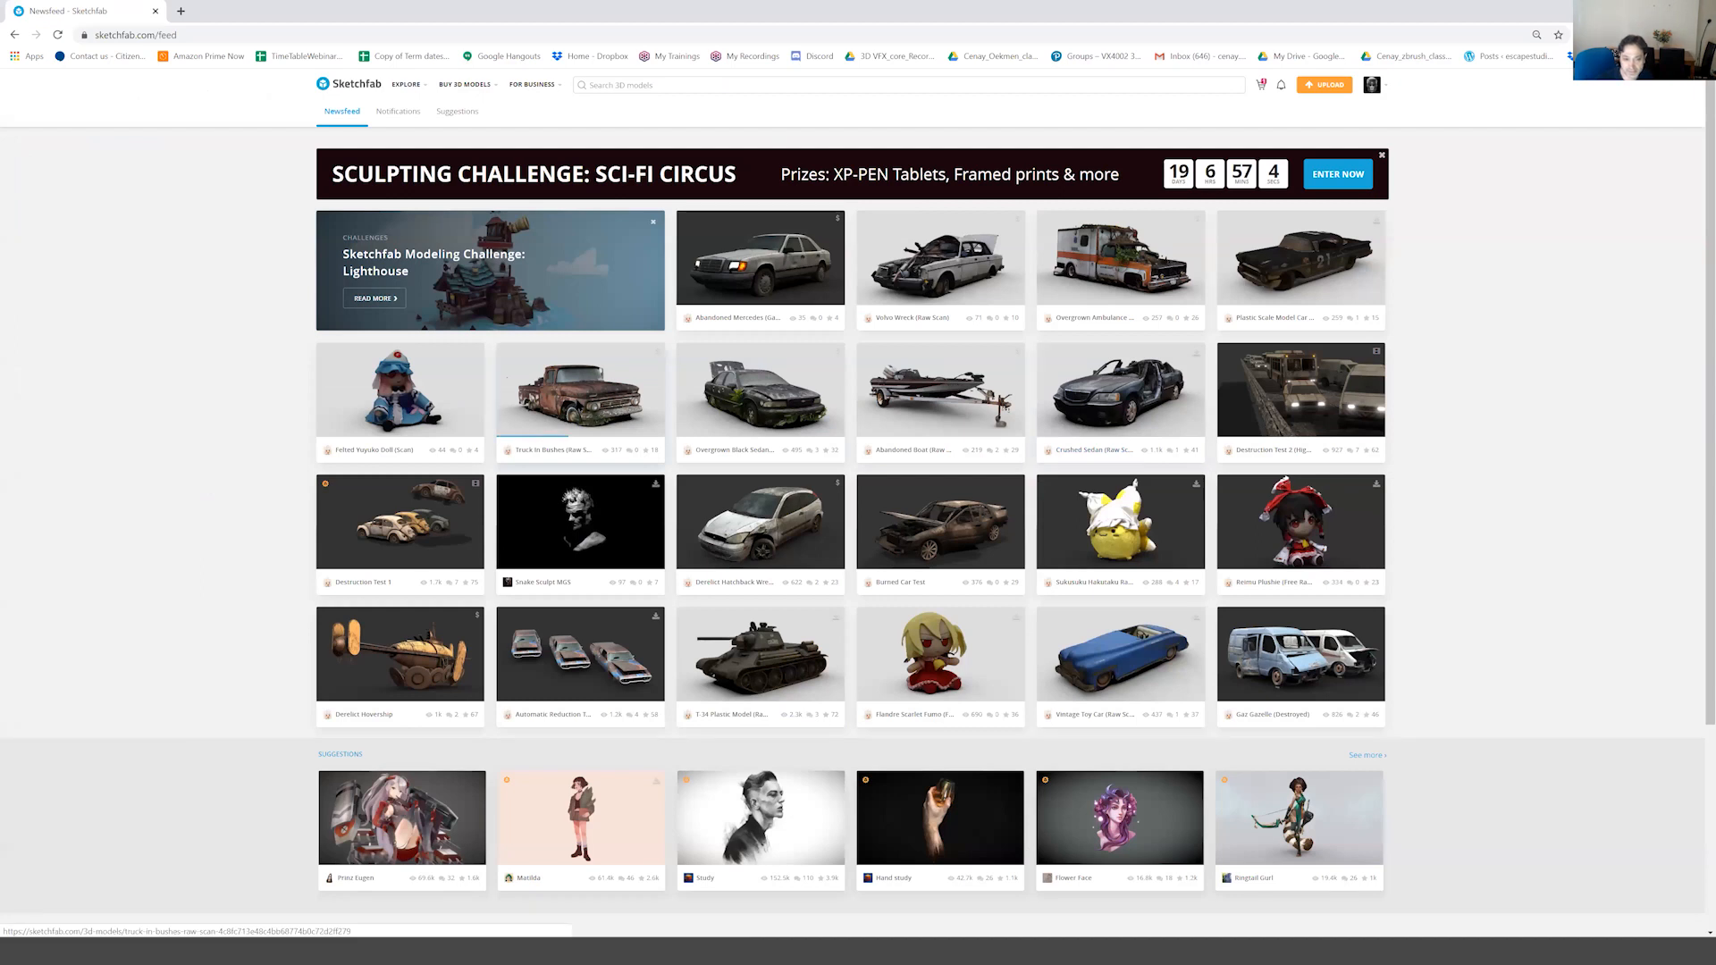
pyautogui.click(575, 398)
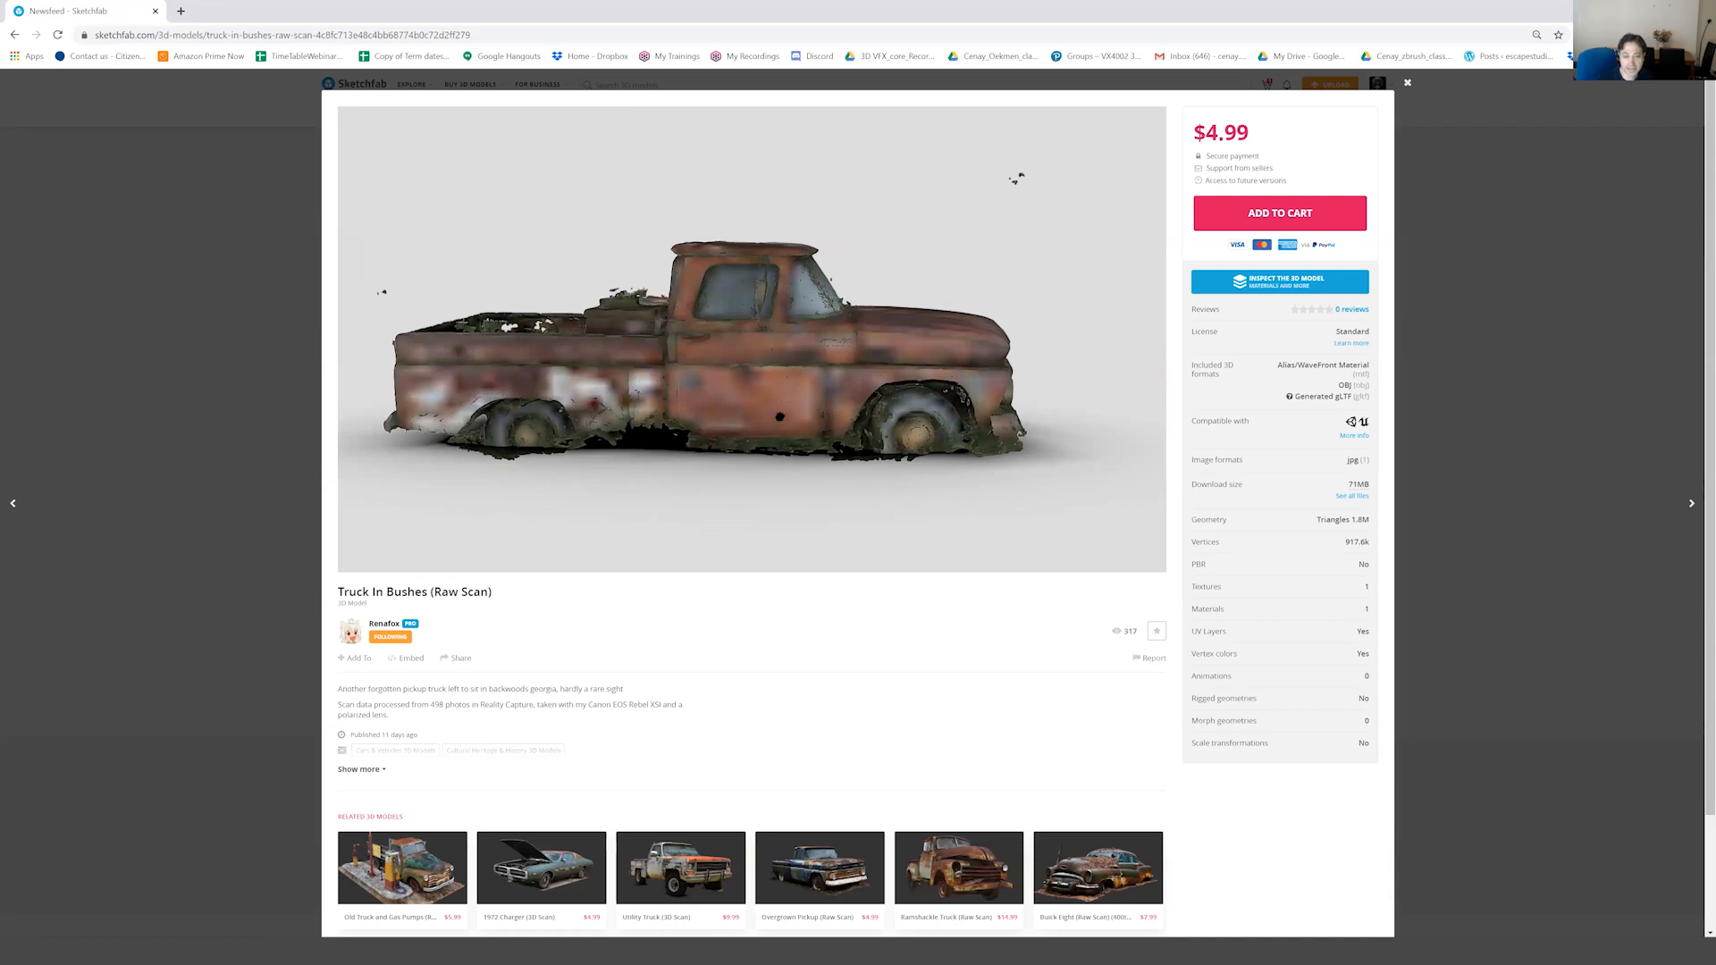
pyautogui.moveTo(986, 180); pyautogui.dragTo(786, 122)
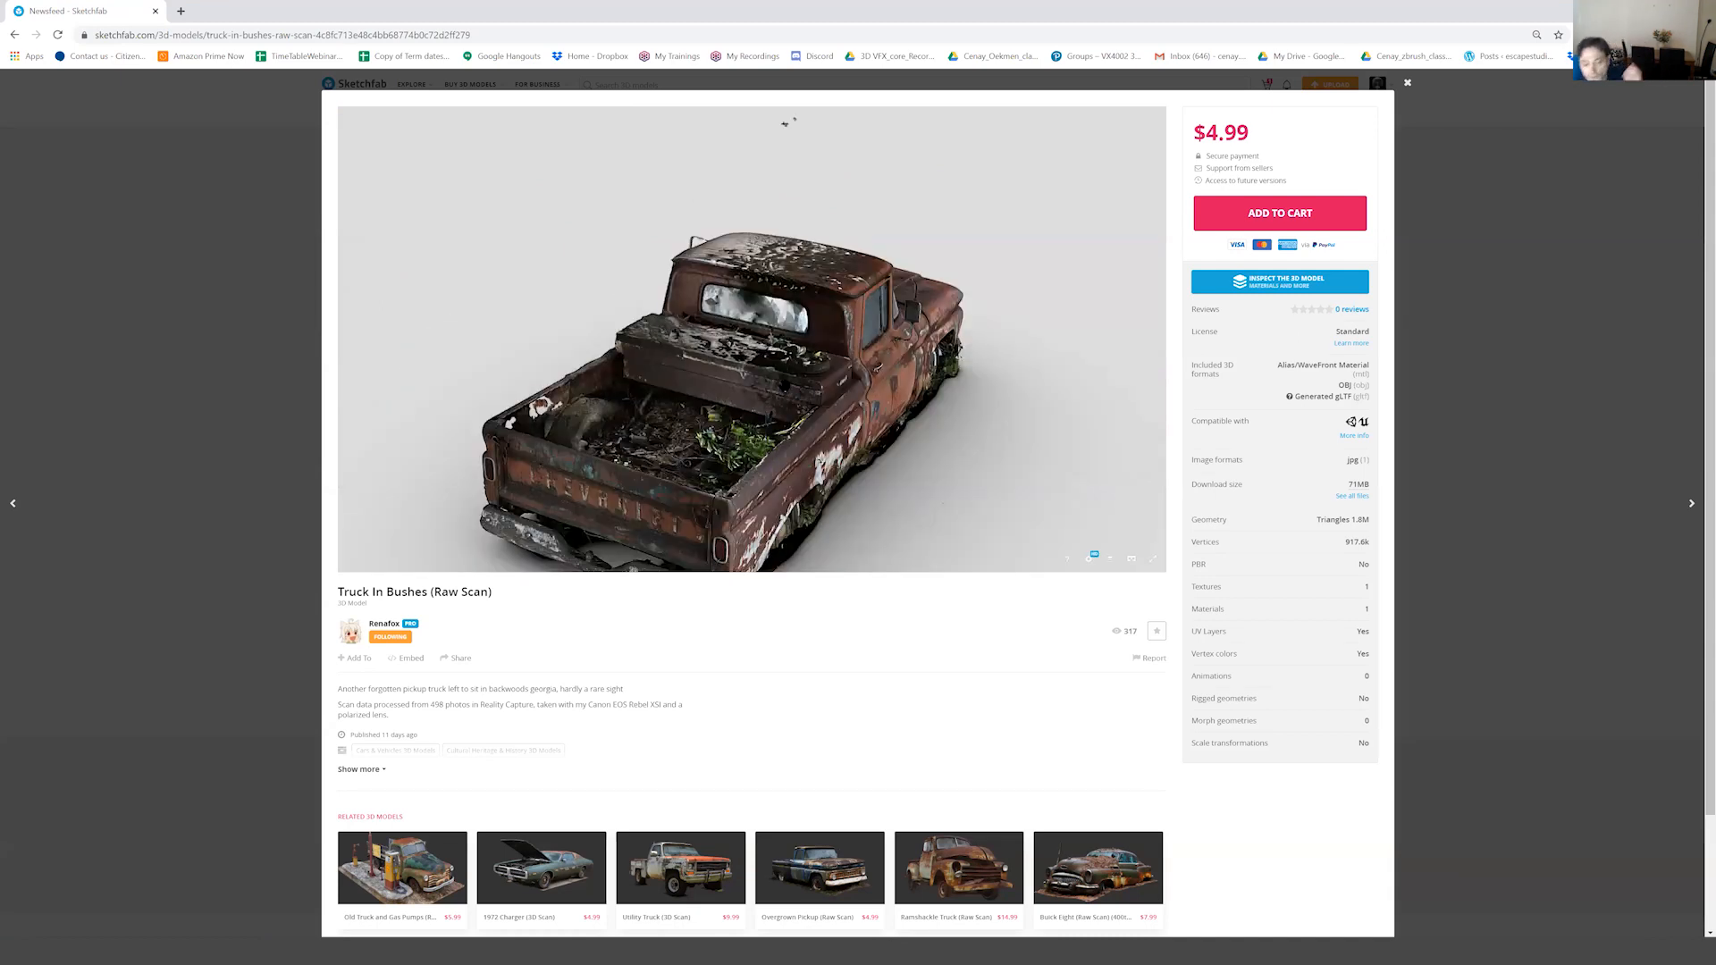
pyautogui.moveTo(785, 123); pyautogui.dragTo(1042, 162)
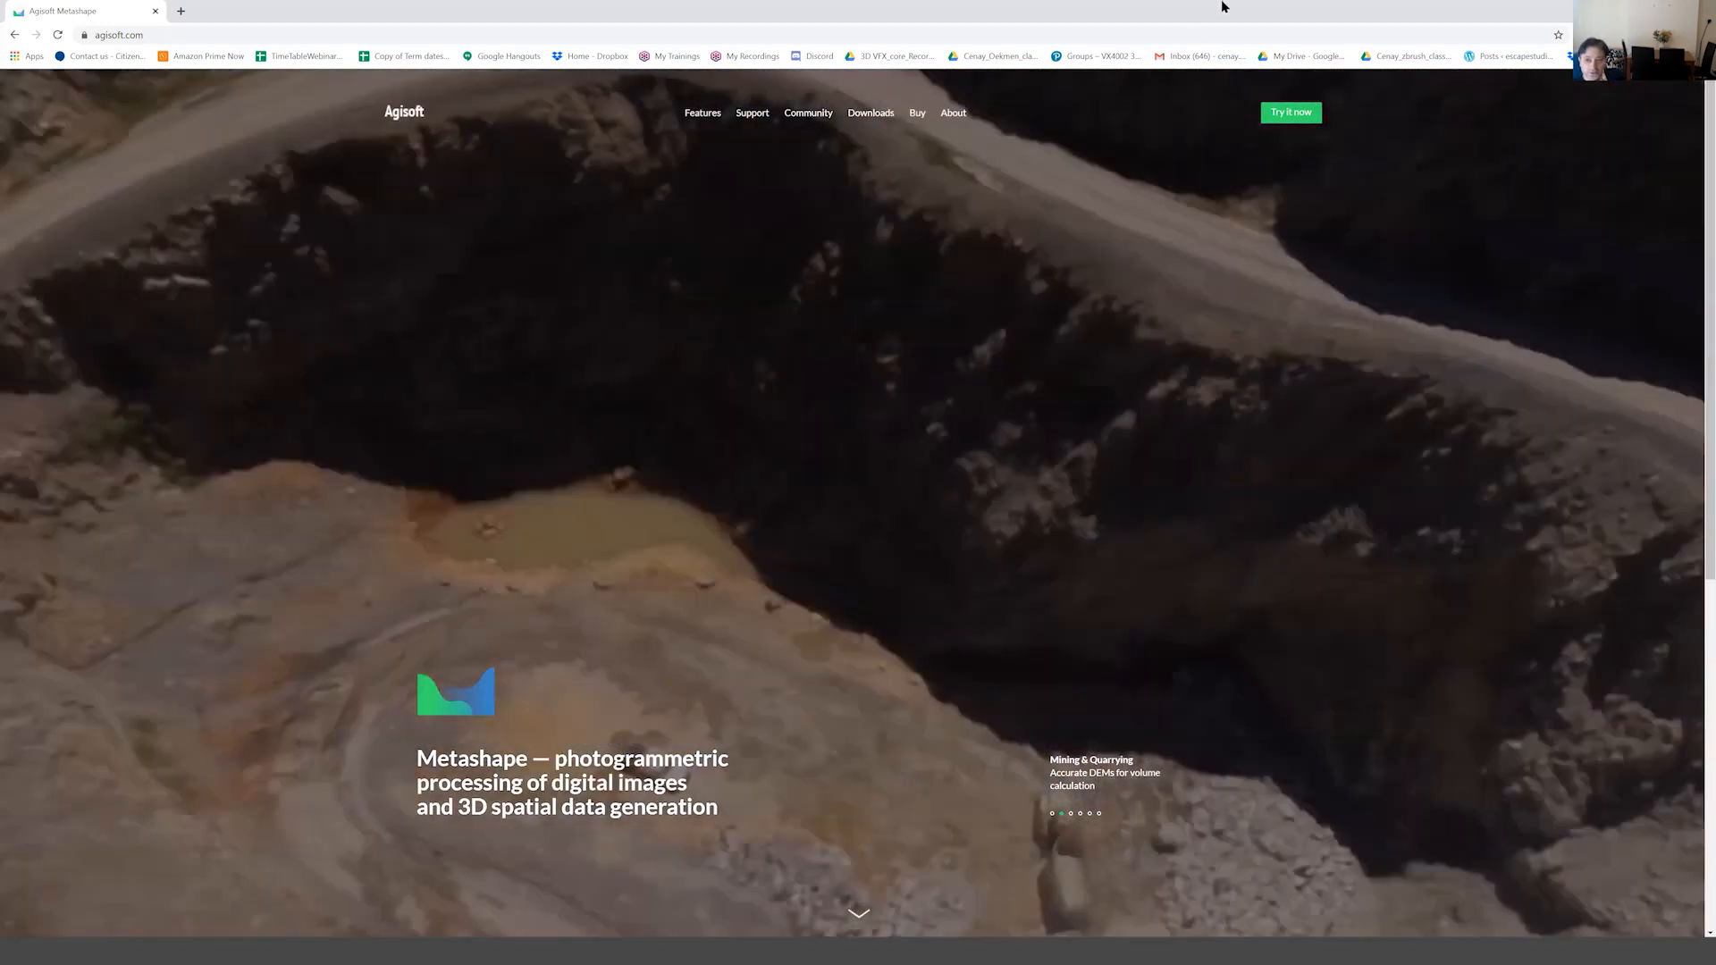
# Open the Downloads page of the Agisoft Metashape site in a reduced window, and minimize it to view the truck scan's front.
pyautogui.press('super+Down')
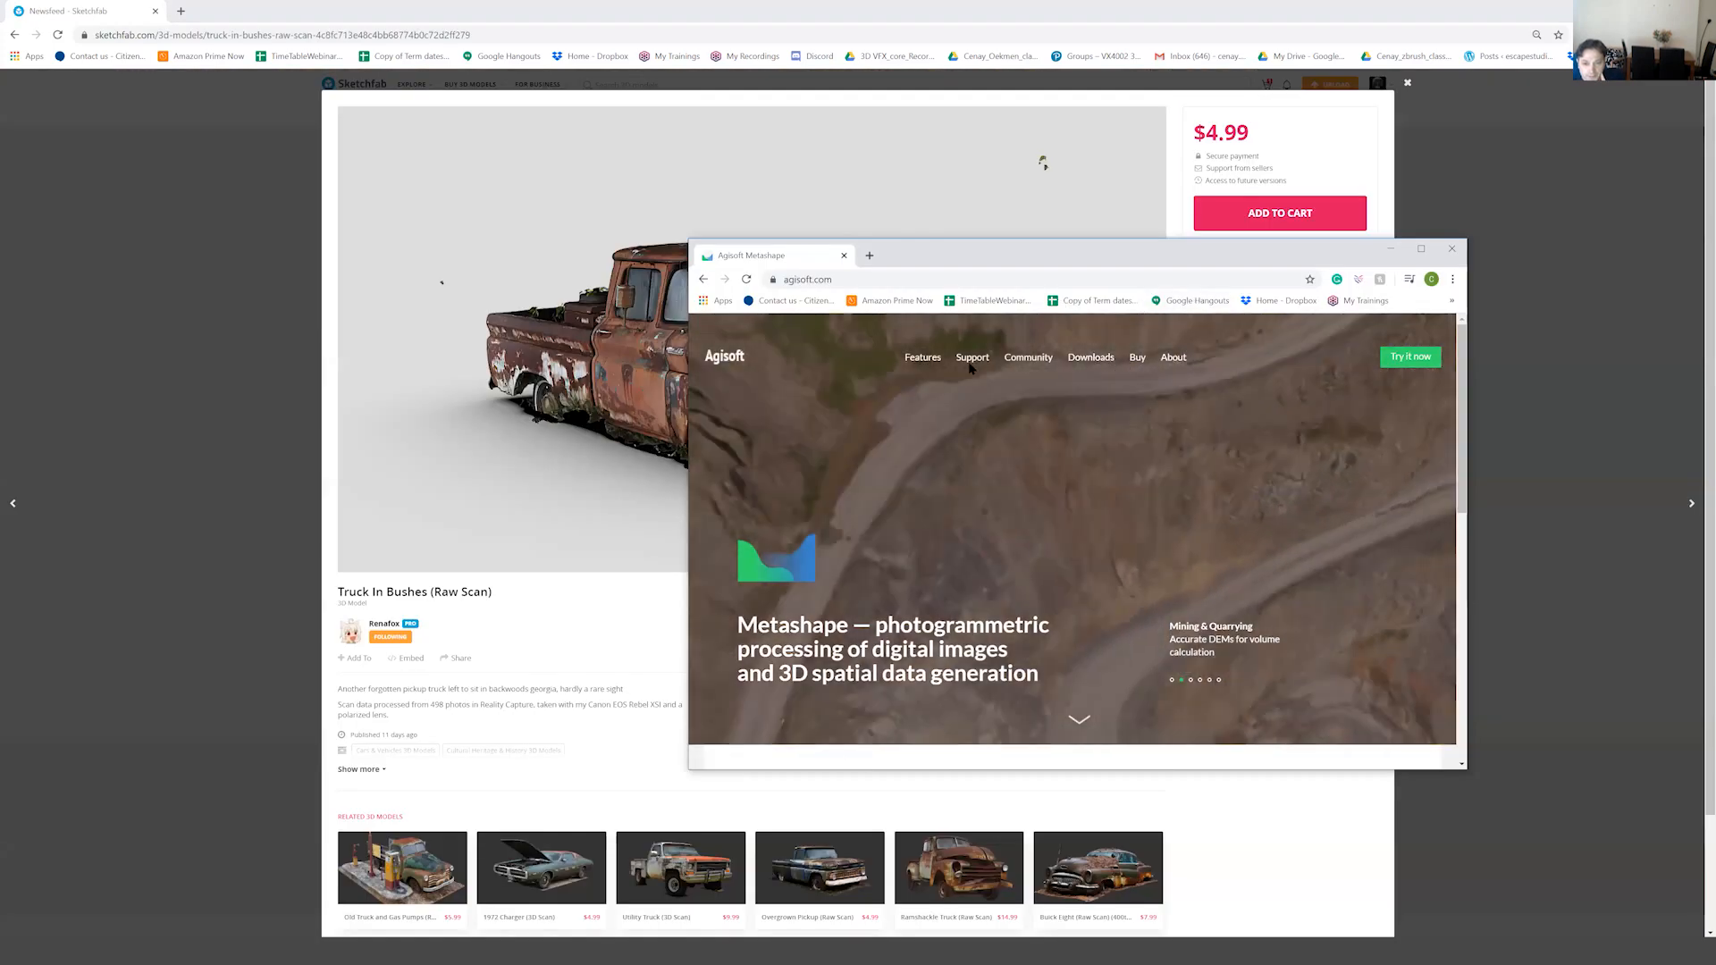
pyautogui.click(1027, 358)
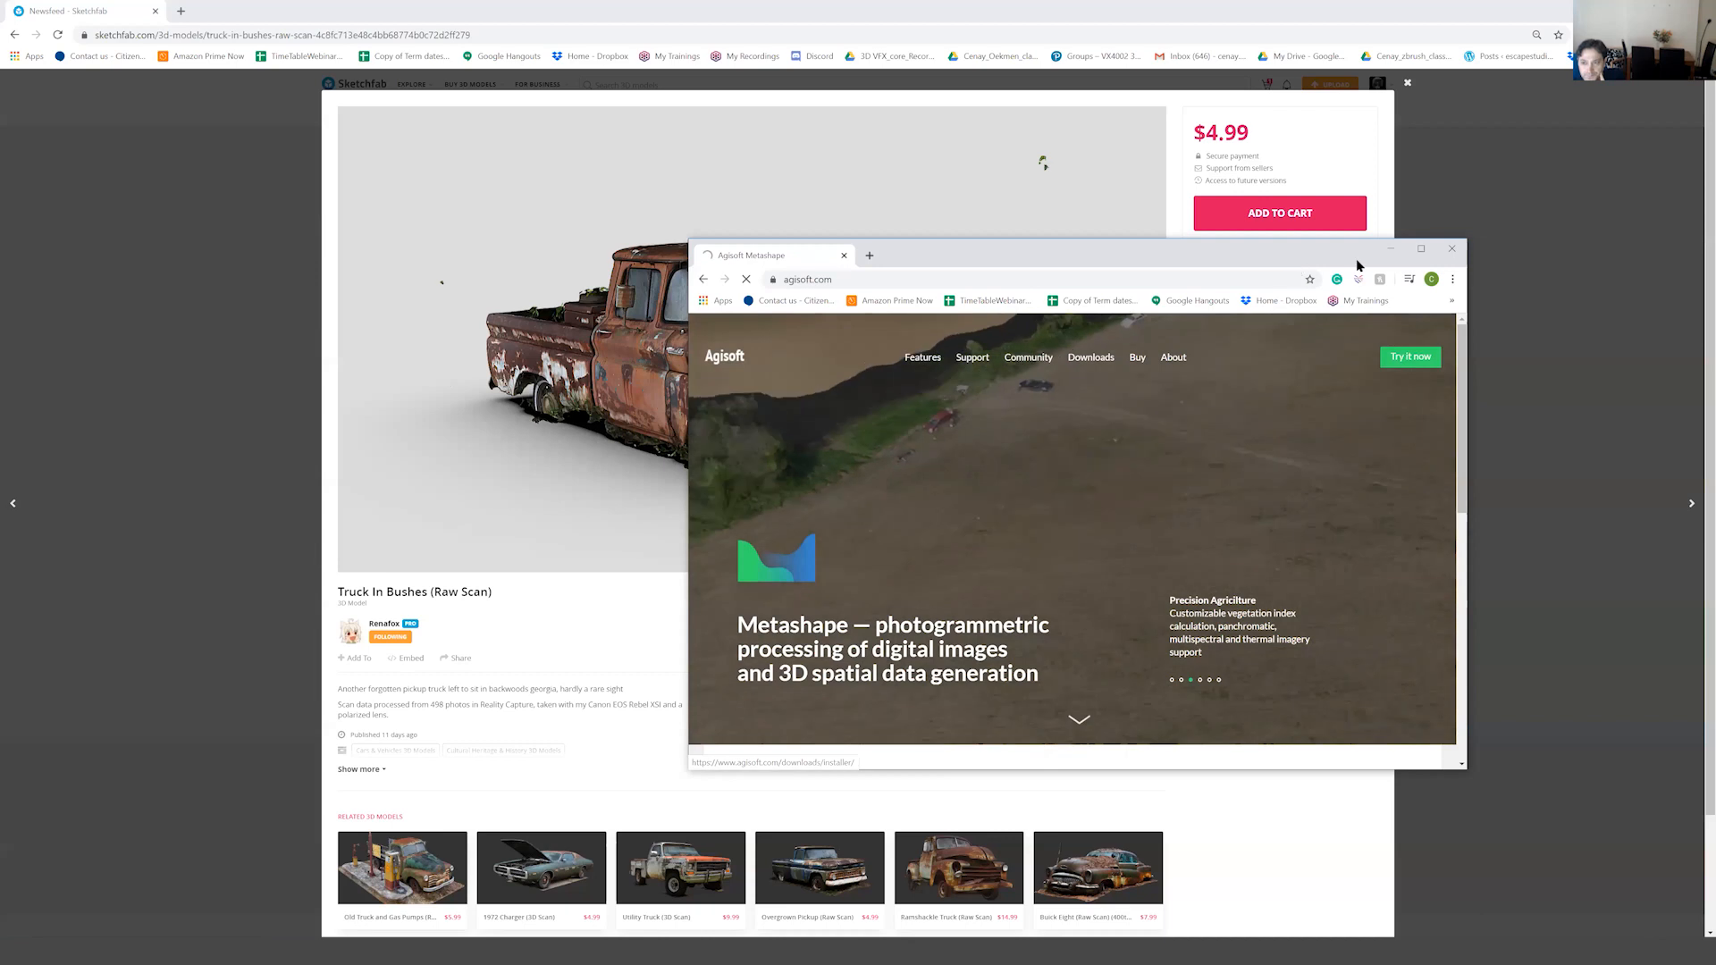
pyautogui.click(1391, 248)
pyautogui.moveTo(1043, 163)
pyautogui.mouseDown()
pyautogui.moveTo(441, 176)
pyautogui.moveTo(813, 183)
pyautogui.mouseUp()
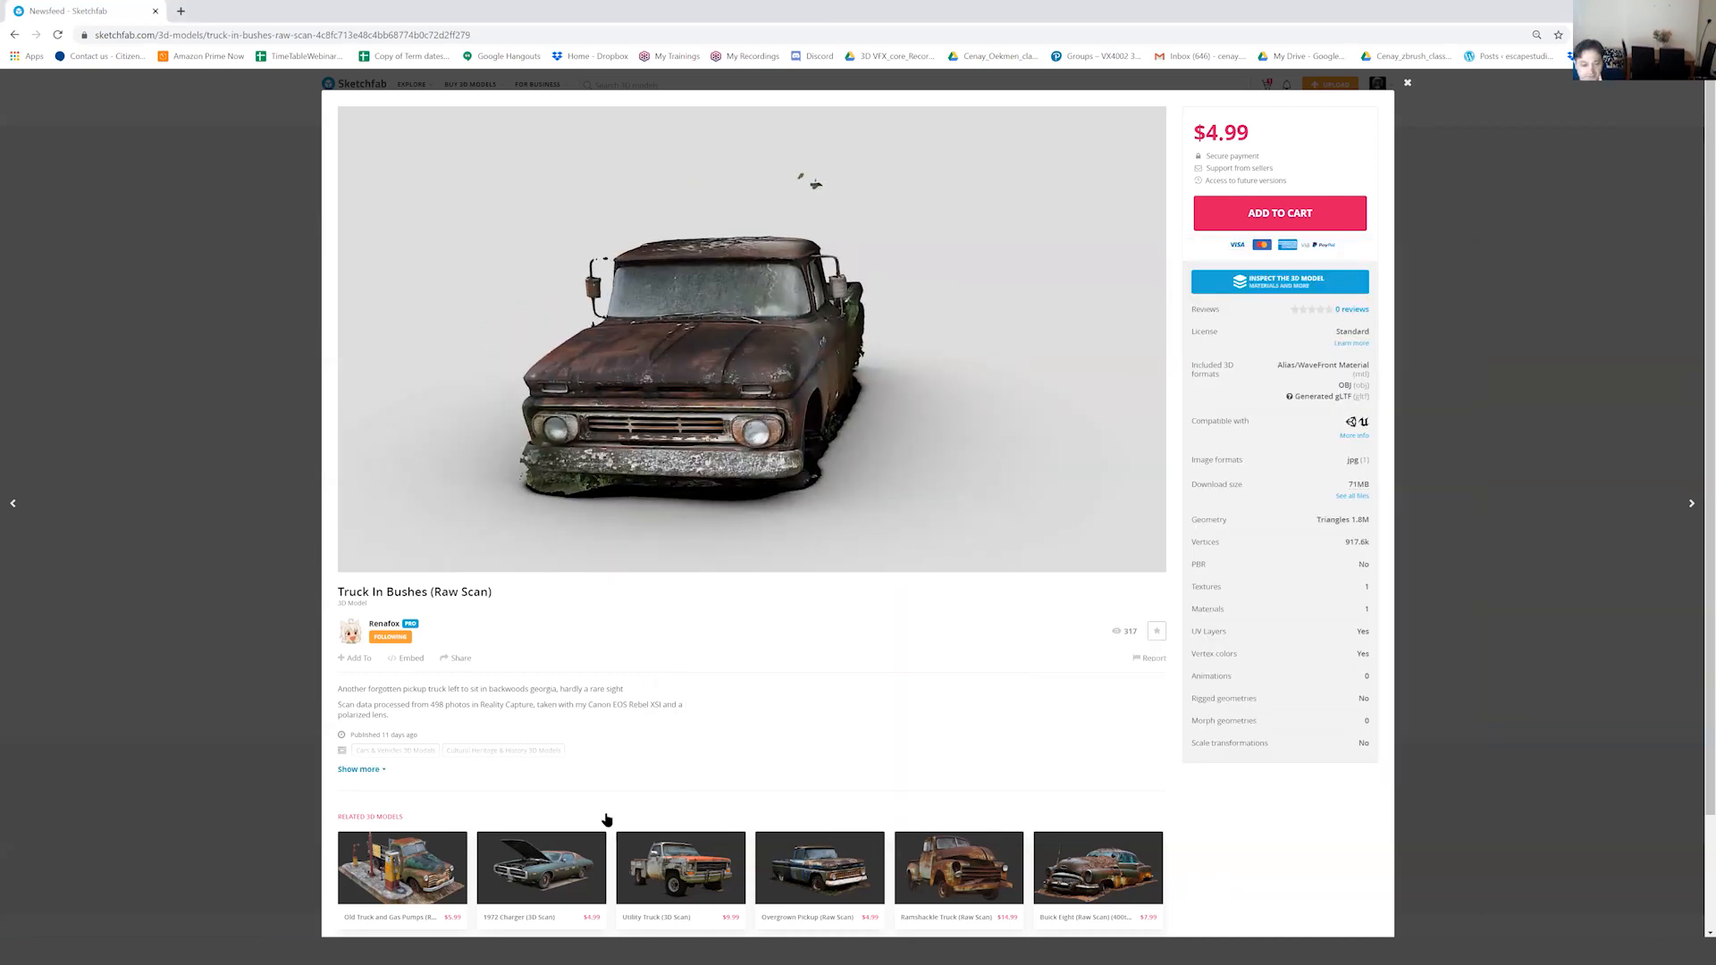
# Open the related 1972 Charger (3D Scan) model, inspect it up close and from around, and close its page.
pyautogui.click(588, 916)
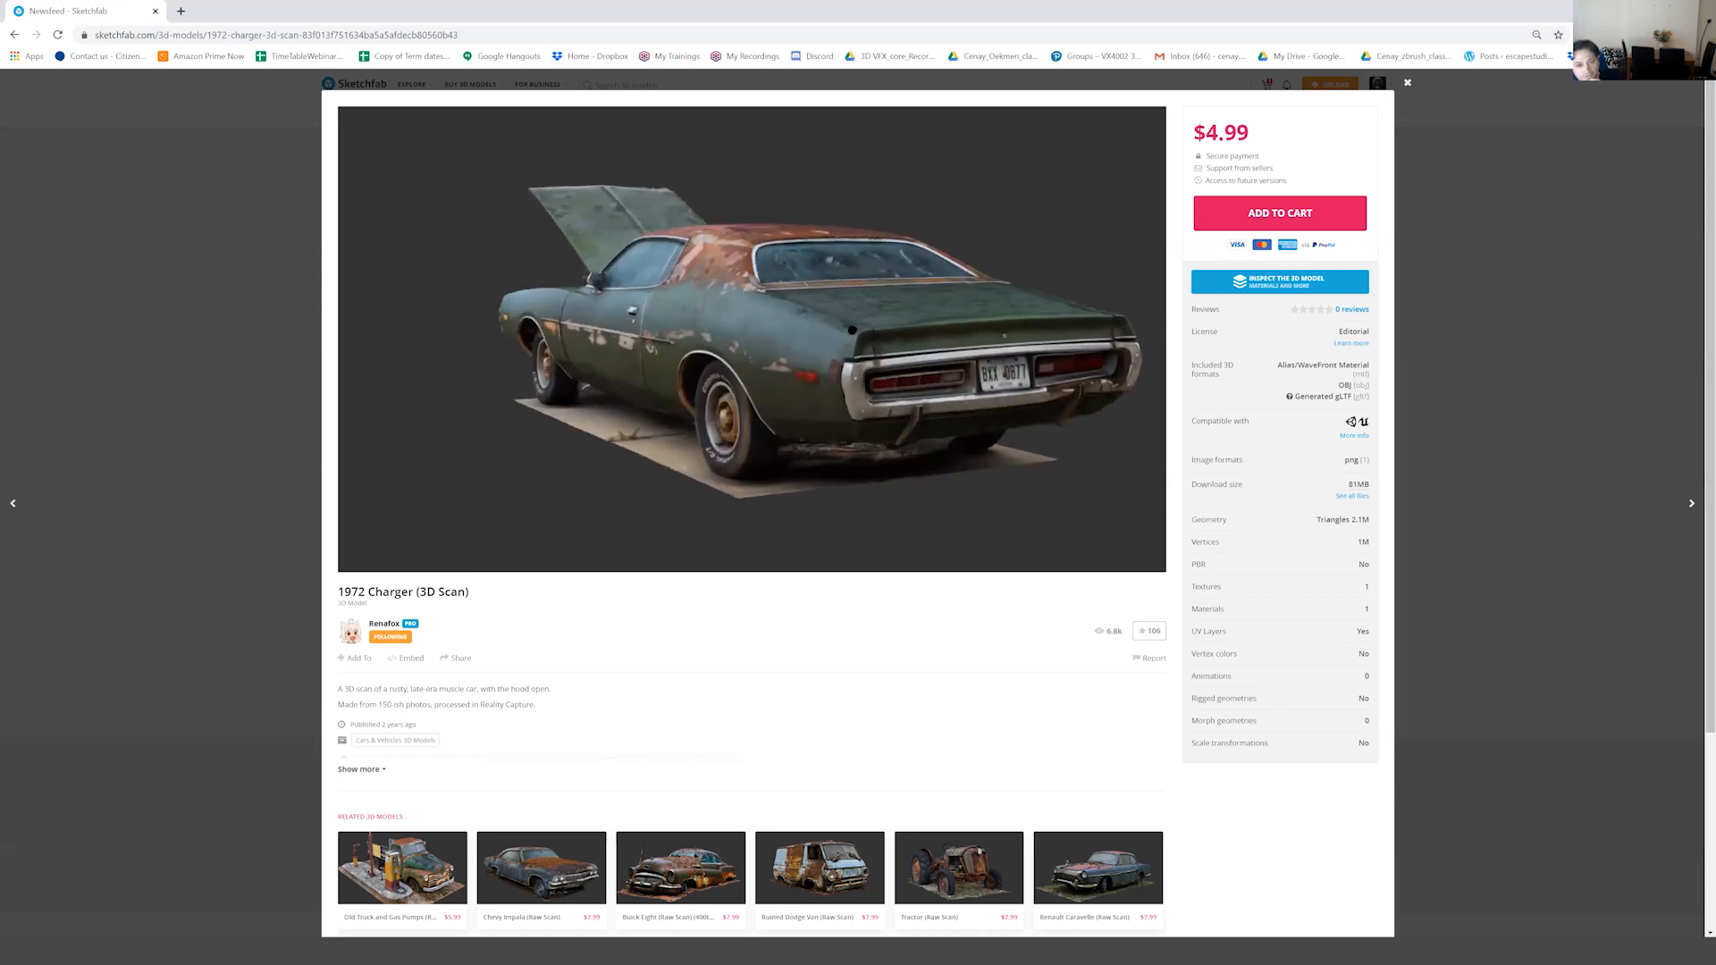
pyautogui.scroll(10, 846, 331)
pyautogui.scroll(-5, 835, 337)
pyautogui.moveTo(835, 337); pyautogui.dragTo(953, 346)
pyautogui.scroll(-3, 953, 346)
pyautogui.moveTo(809, 348); pyautogui.dragTo(875, 357)
pyautogui.scroll(-4, 924, 348)
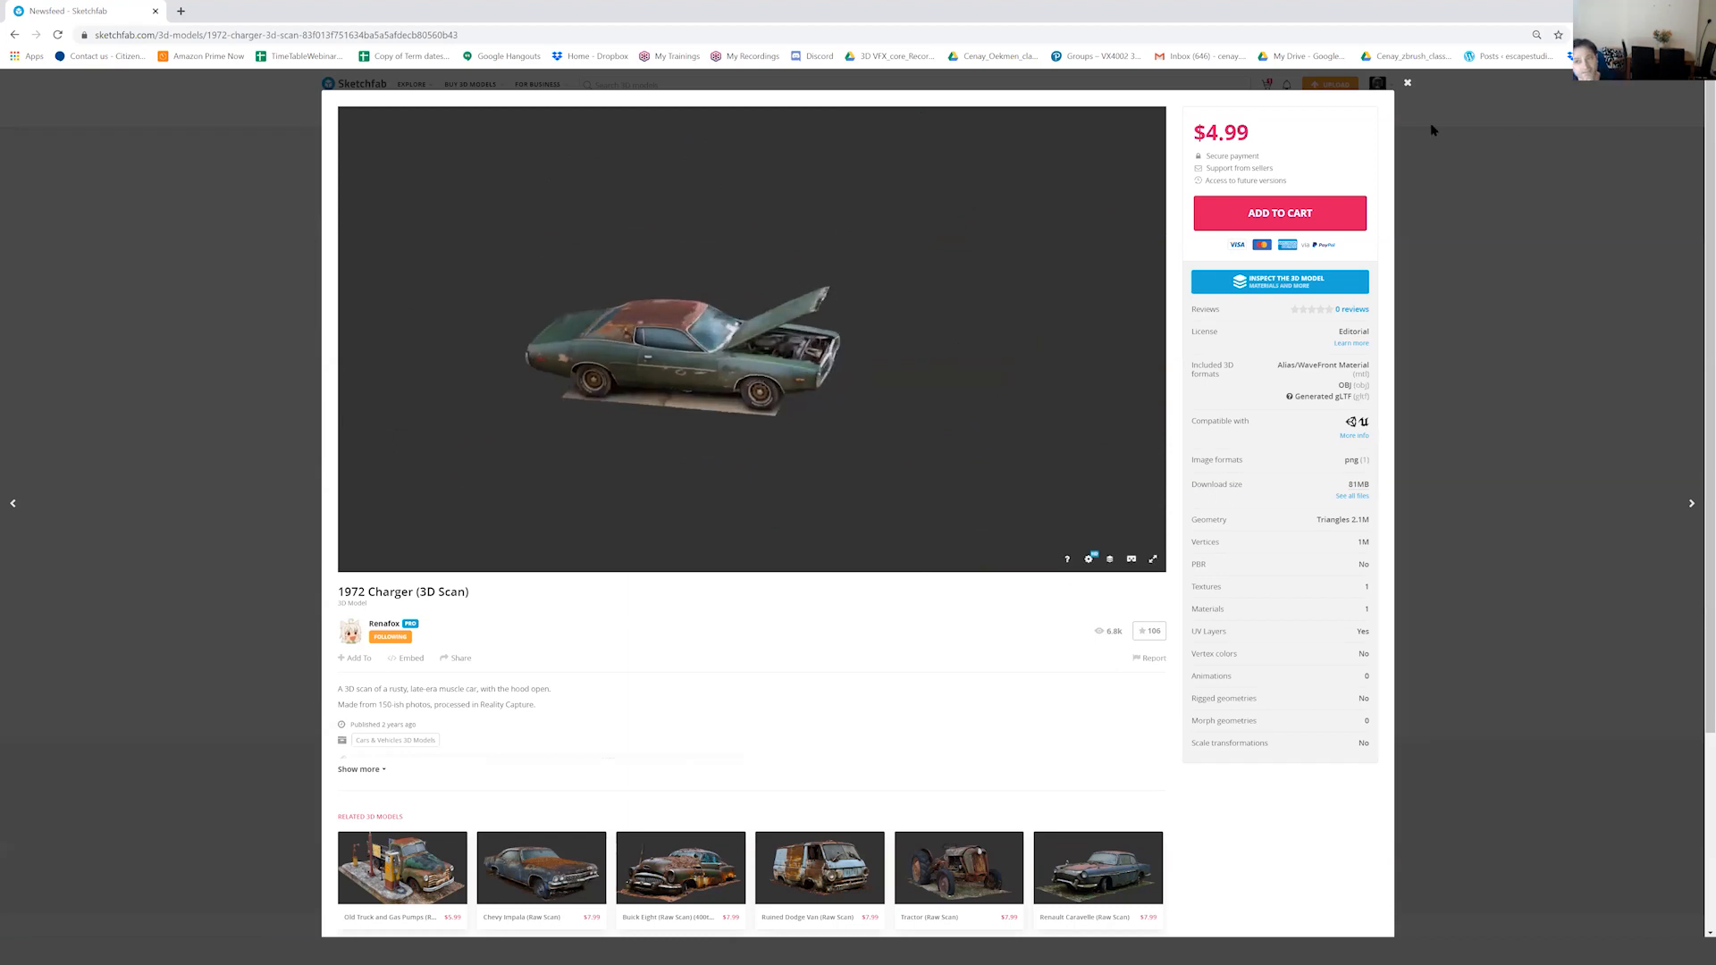
pyautogui.click(1406, 84)
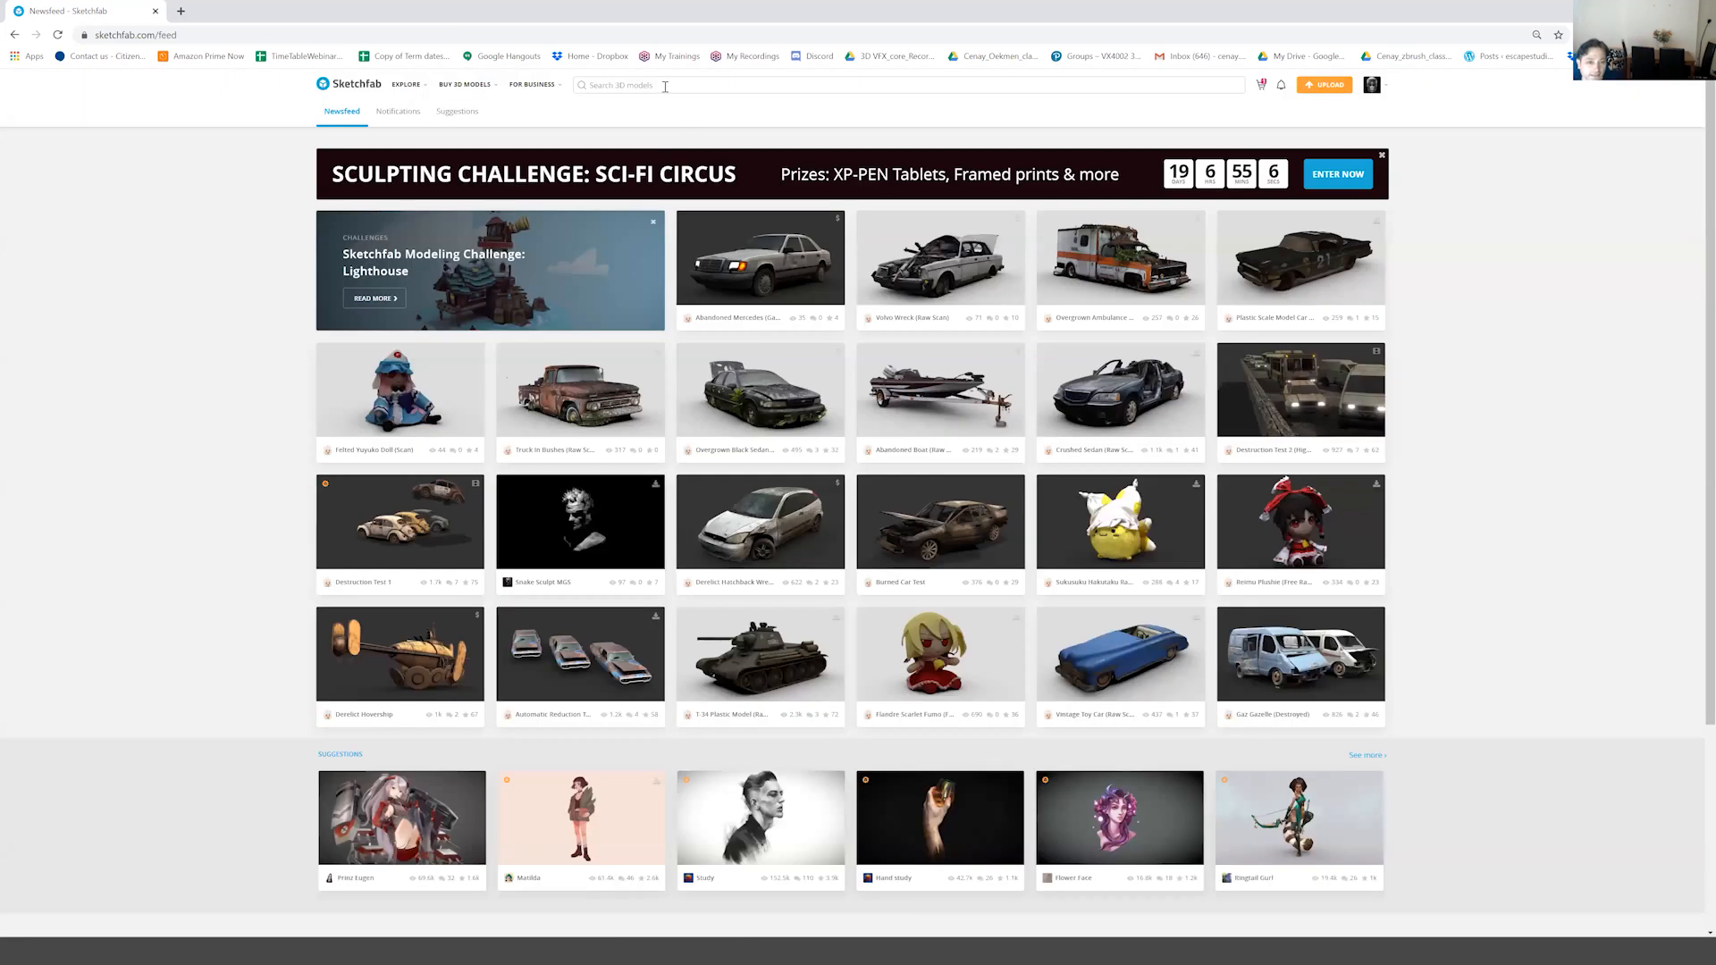
# Search Sketchfab for "landscape" models and browse the results down to The Stanley Plaza scan.
pyautogui.click(664, 85)
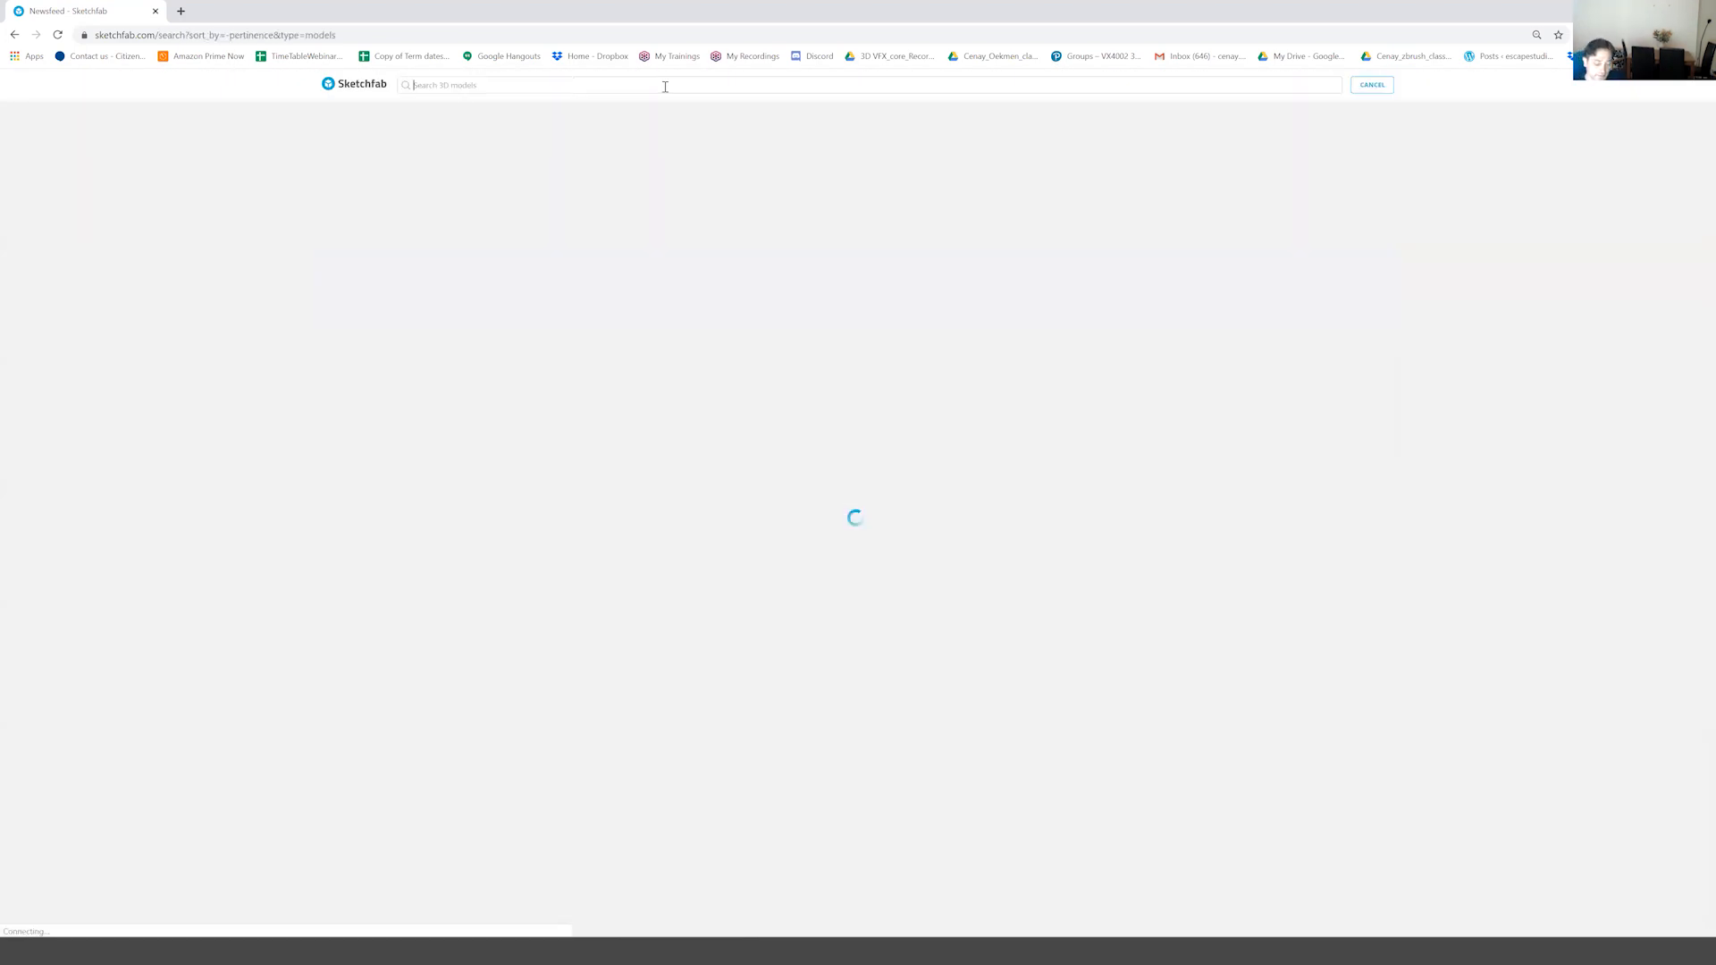
pyautogui.write('bandscape')
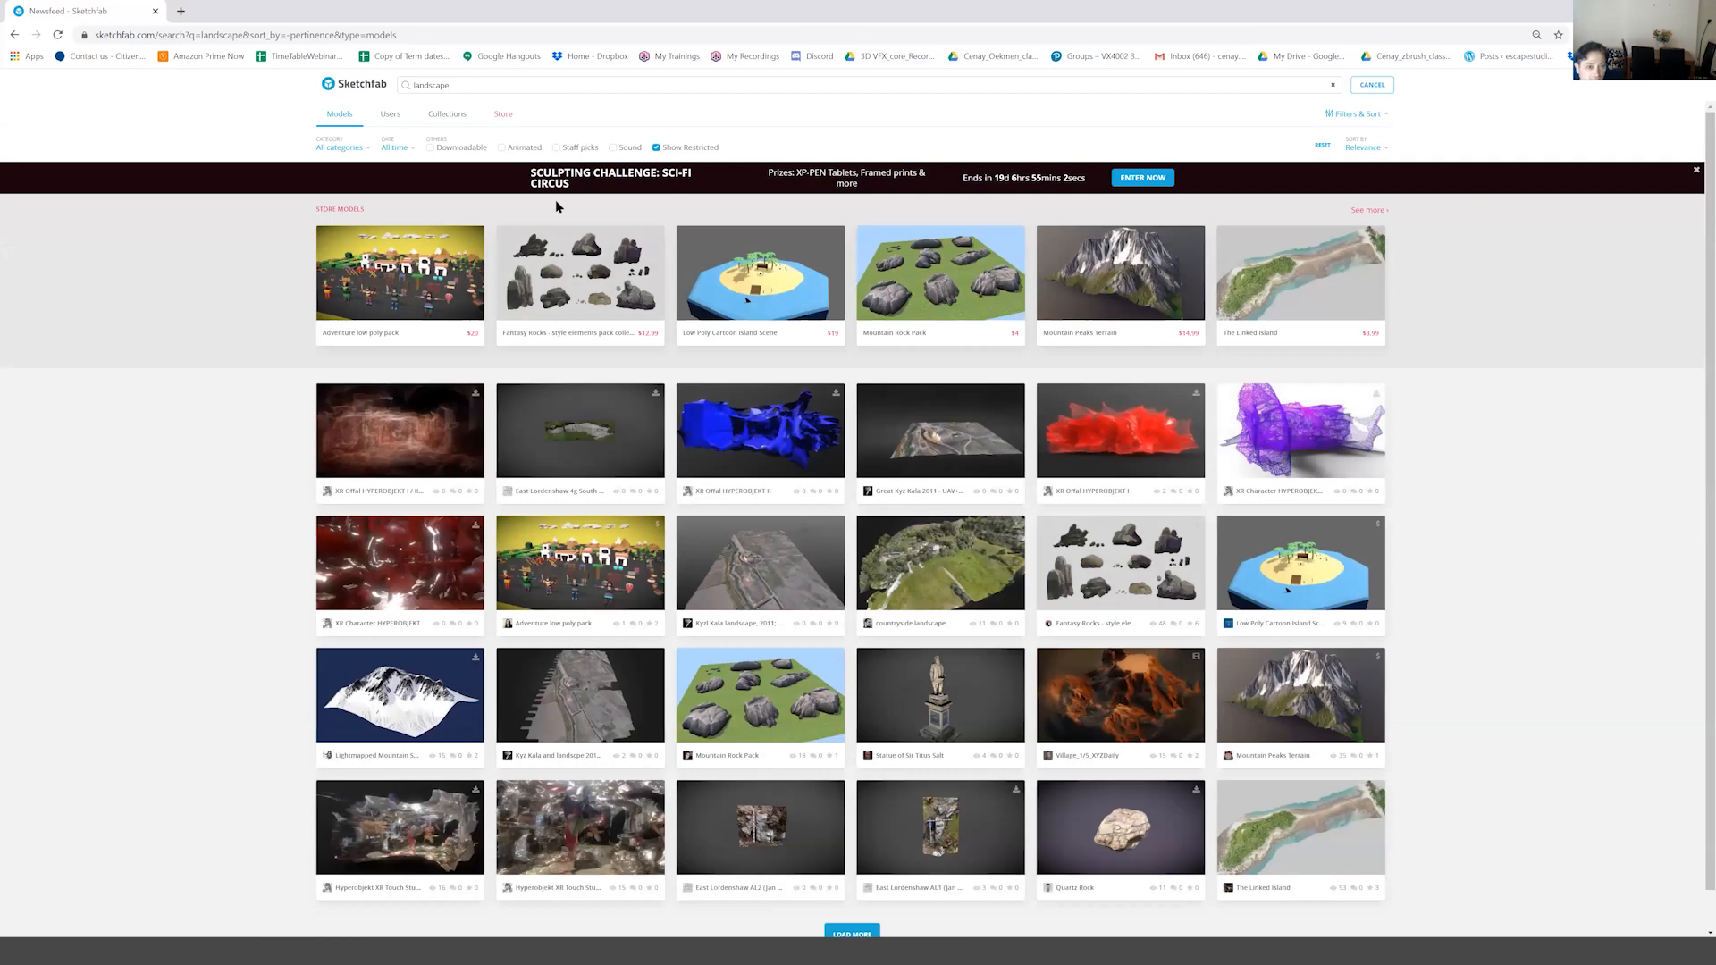
pyautogui.scroll(-1, 675, 329)
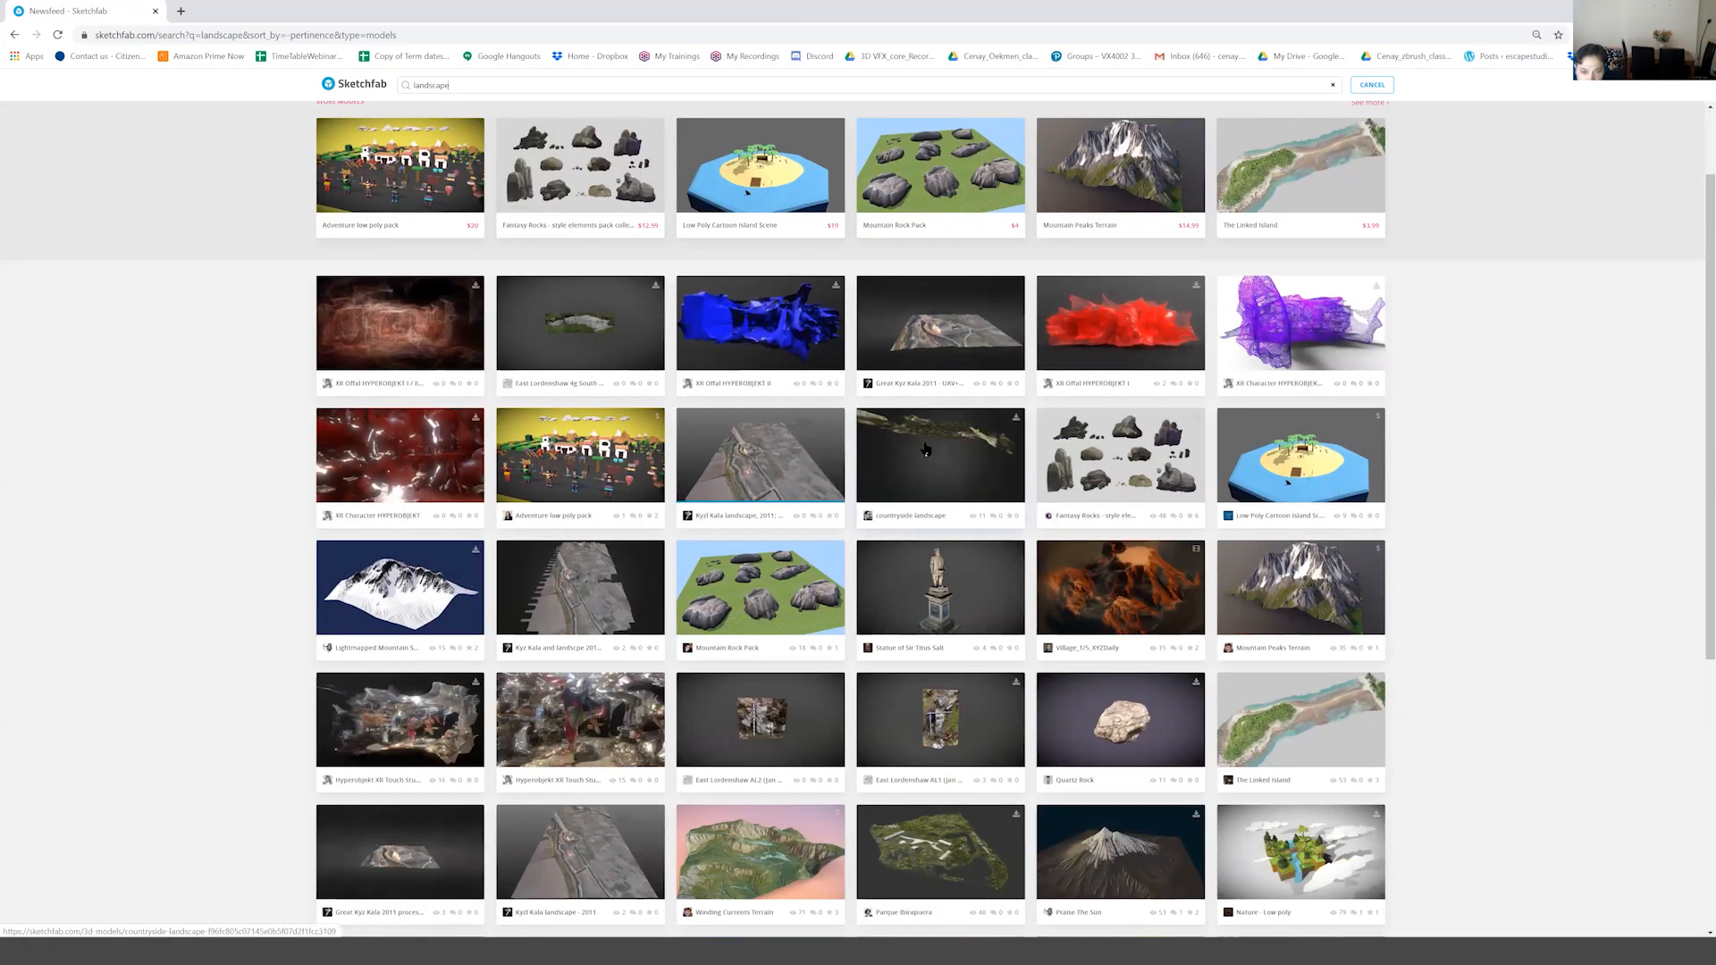
pyautogui.scroll(-5, 706, 519)
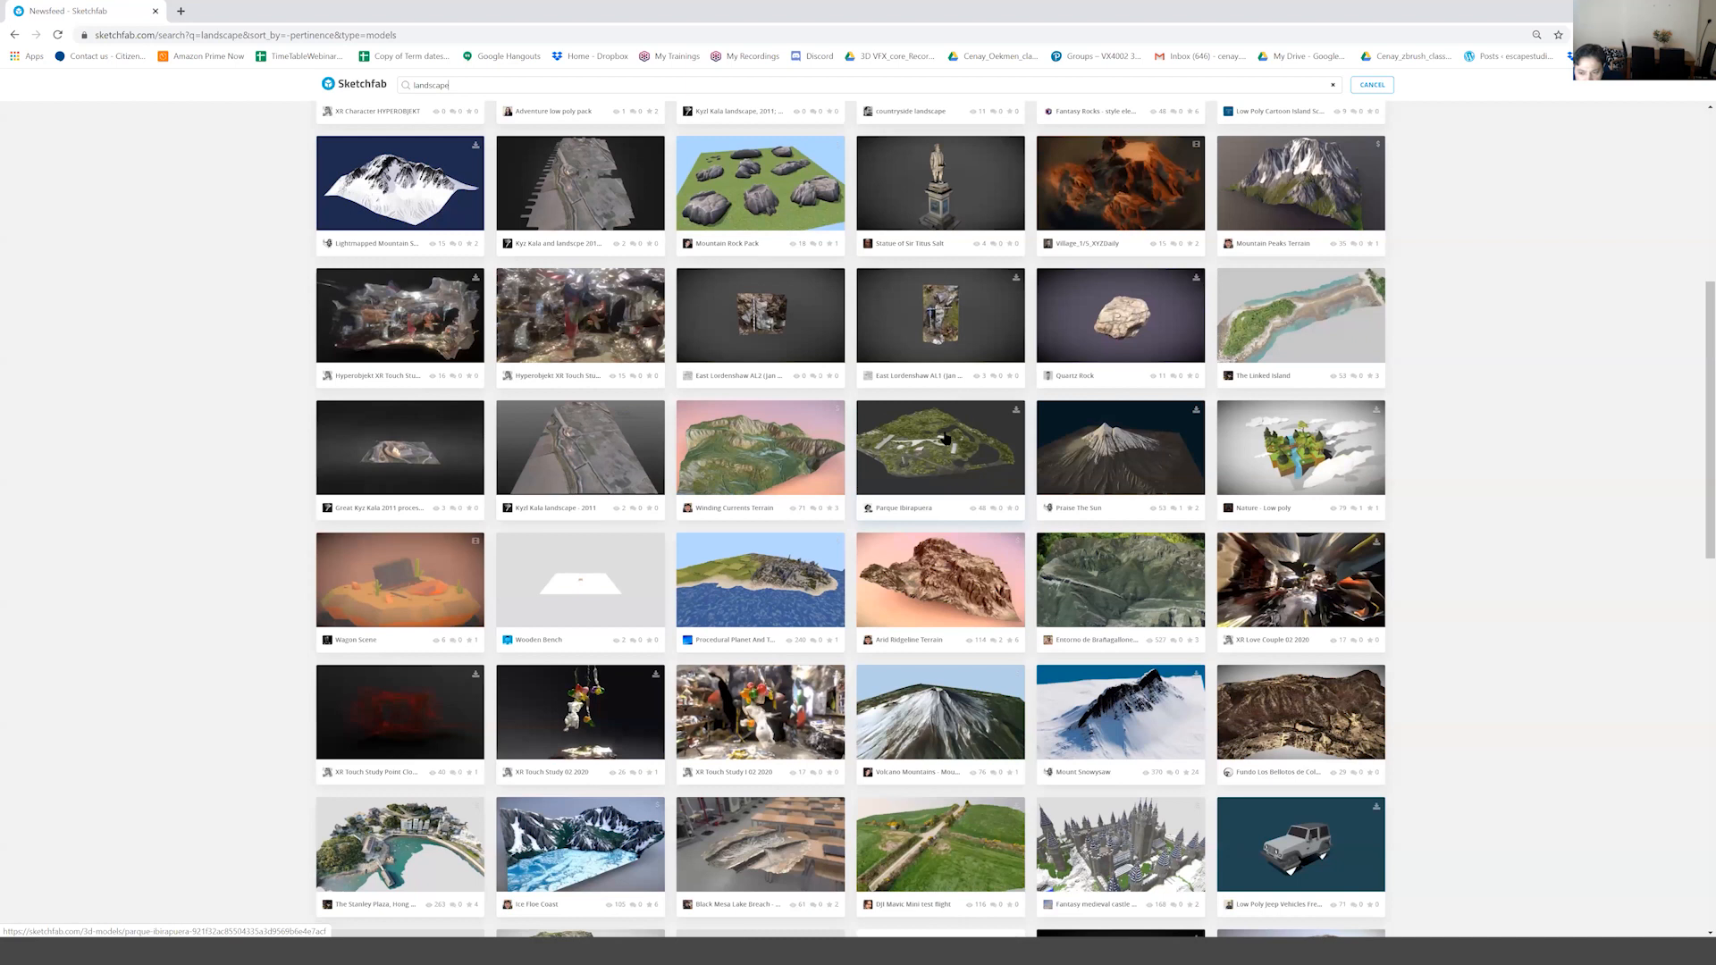
pyautogui.scroll(-2, 946, 438)
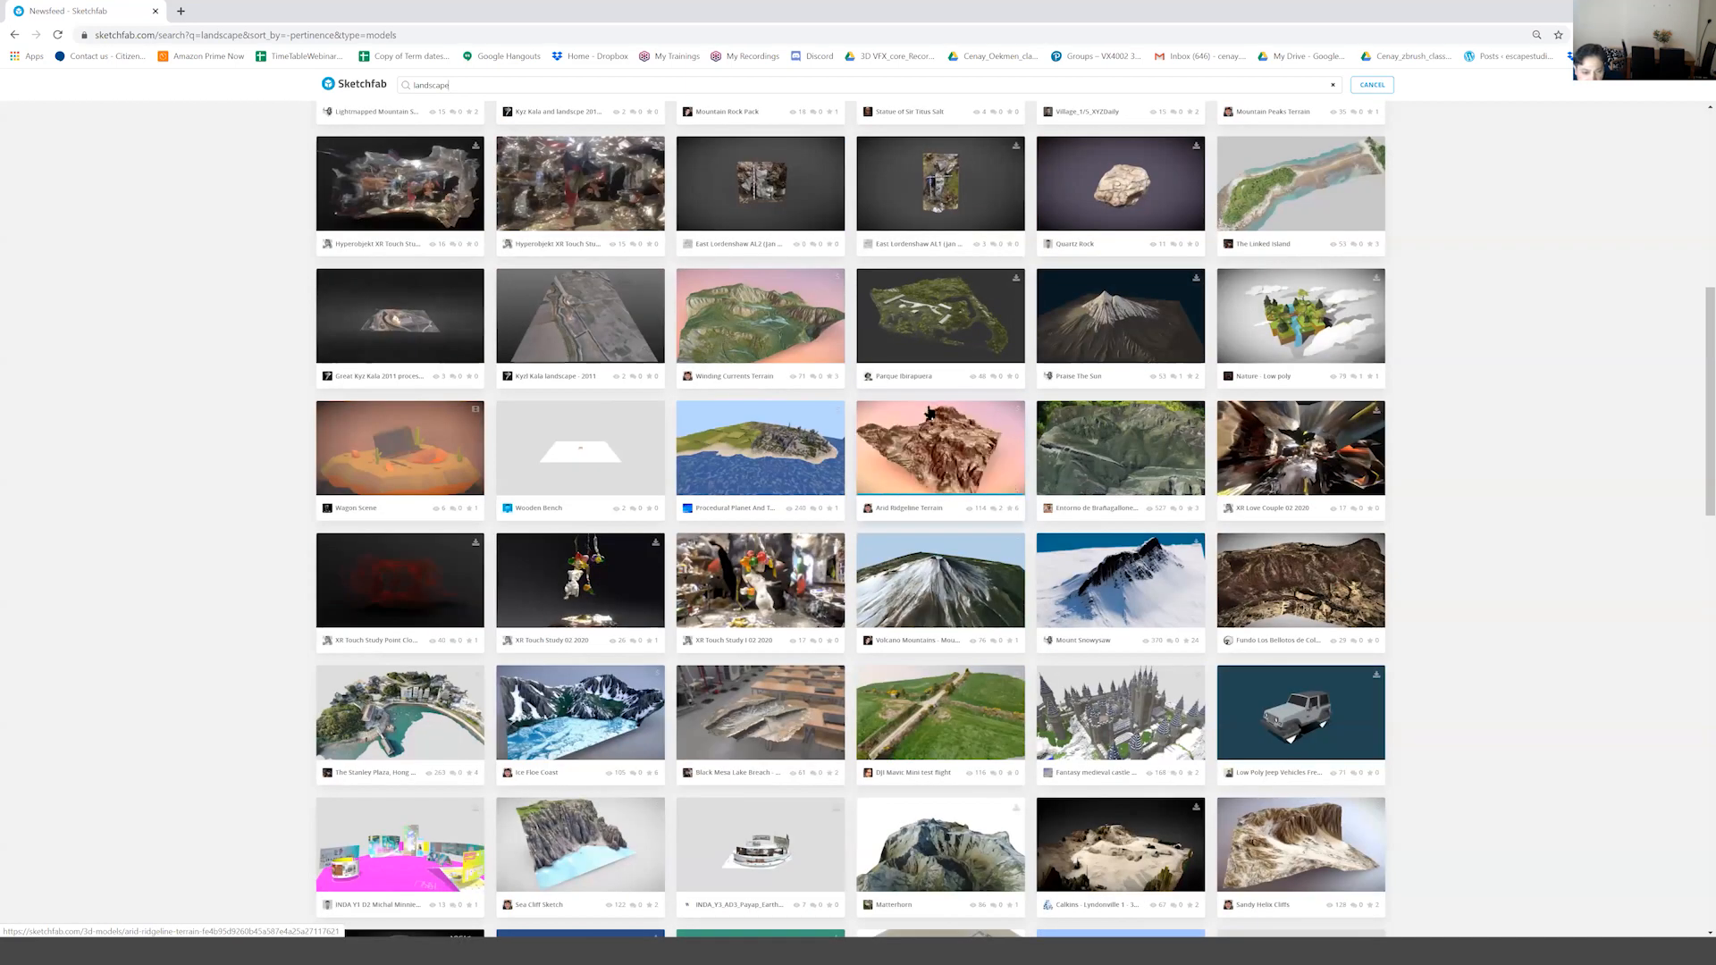
# Open The Stanley Plaza, Hong Kong model and inspect its bay, plaza and buildings from above at different distances.
pyautogui.click(399, 731)
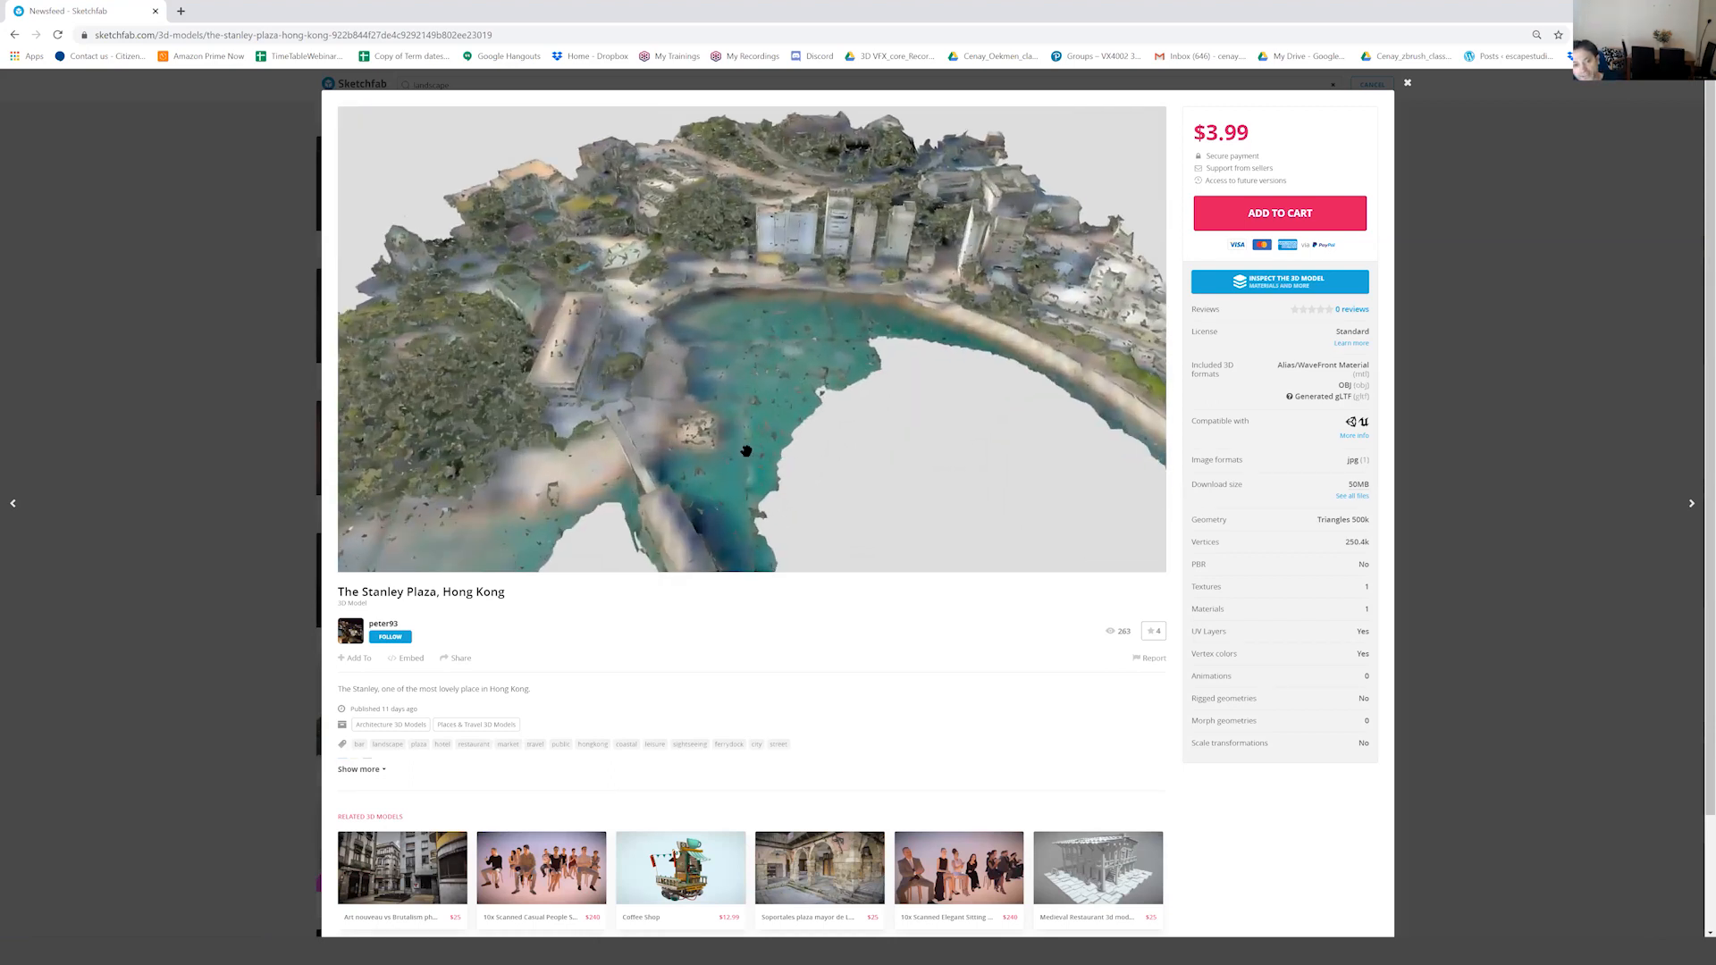
pyautogui.scroll(5, 746, 451)
pyautogui.moveTo(732, 444); pyautogui.dragTo(770, 414)
pyautogui.scroll(-3, 735, 384)
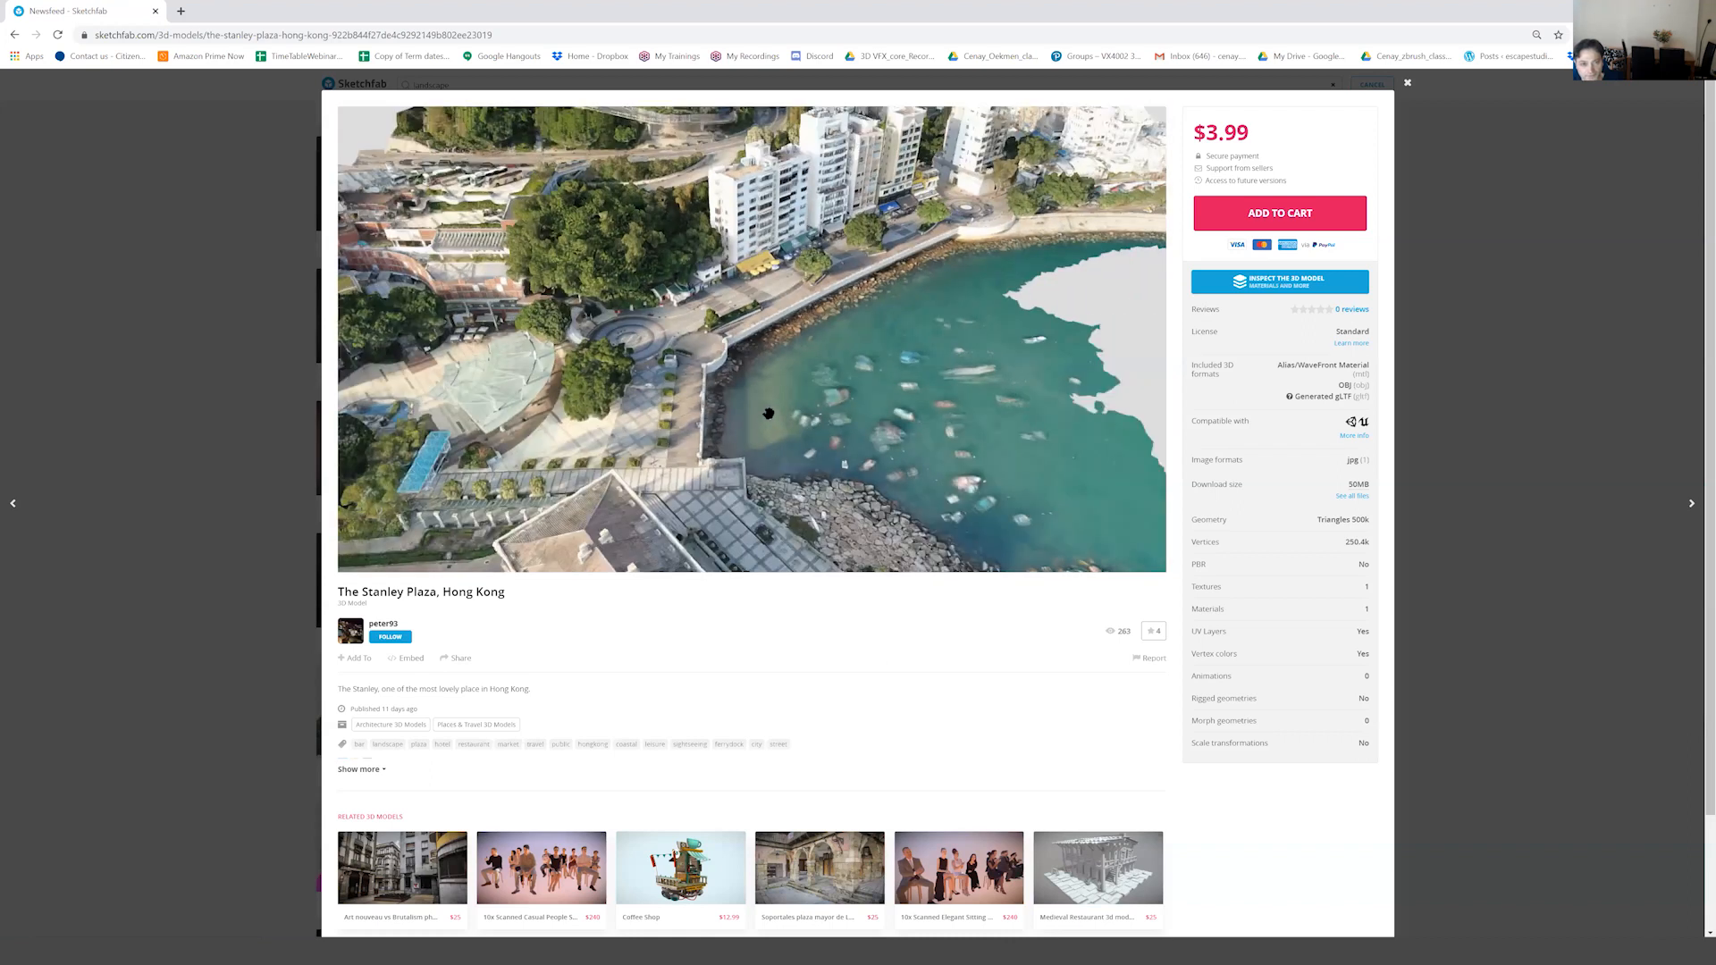
pyautogui.scroll(-5, 768, 414)
pyautogui.scroll(7, 770, 412)
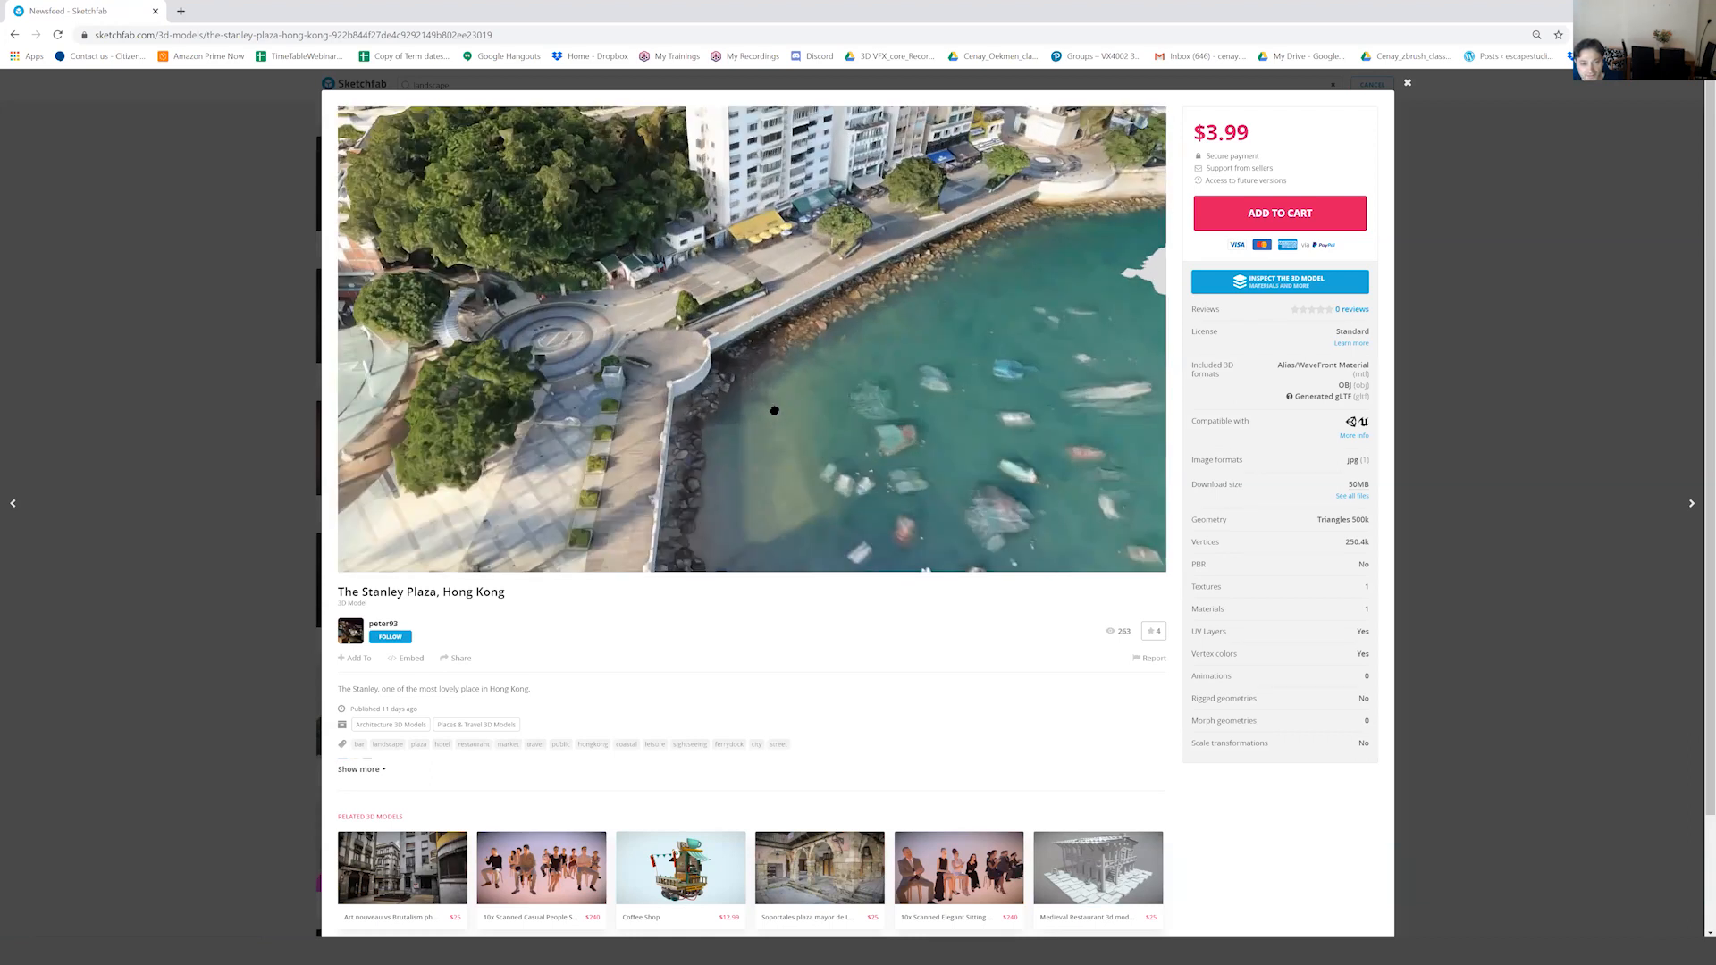
pyautogui.scroll(2, 776, 415)
pyautogui.scroll(-4, 785, 416)
# Inspect the Stanley Plaza scan's waterfront promenade and sea wall up close, from near ground level and from over the water.
pyautogui.moveTo(784, 416)
pyautogui.mouseDown()
pyautogui.moveTo(751, 430)
pyautogui.moveTo(767, 385)
pyautogui.moveTo(780, 393)
pyautogui.moveTo(675, 384)
pyautogui.moveTo(810, 385)
pyautogui.moveTo(725, 397)
pyautogui.moveTo(789, 367)
pyautogui.moveTo(759, 387)
pyautogui.moveTo(684, 534)
pyautogui.mouseUp()
pyautogui.scroll(5, 777, 396)
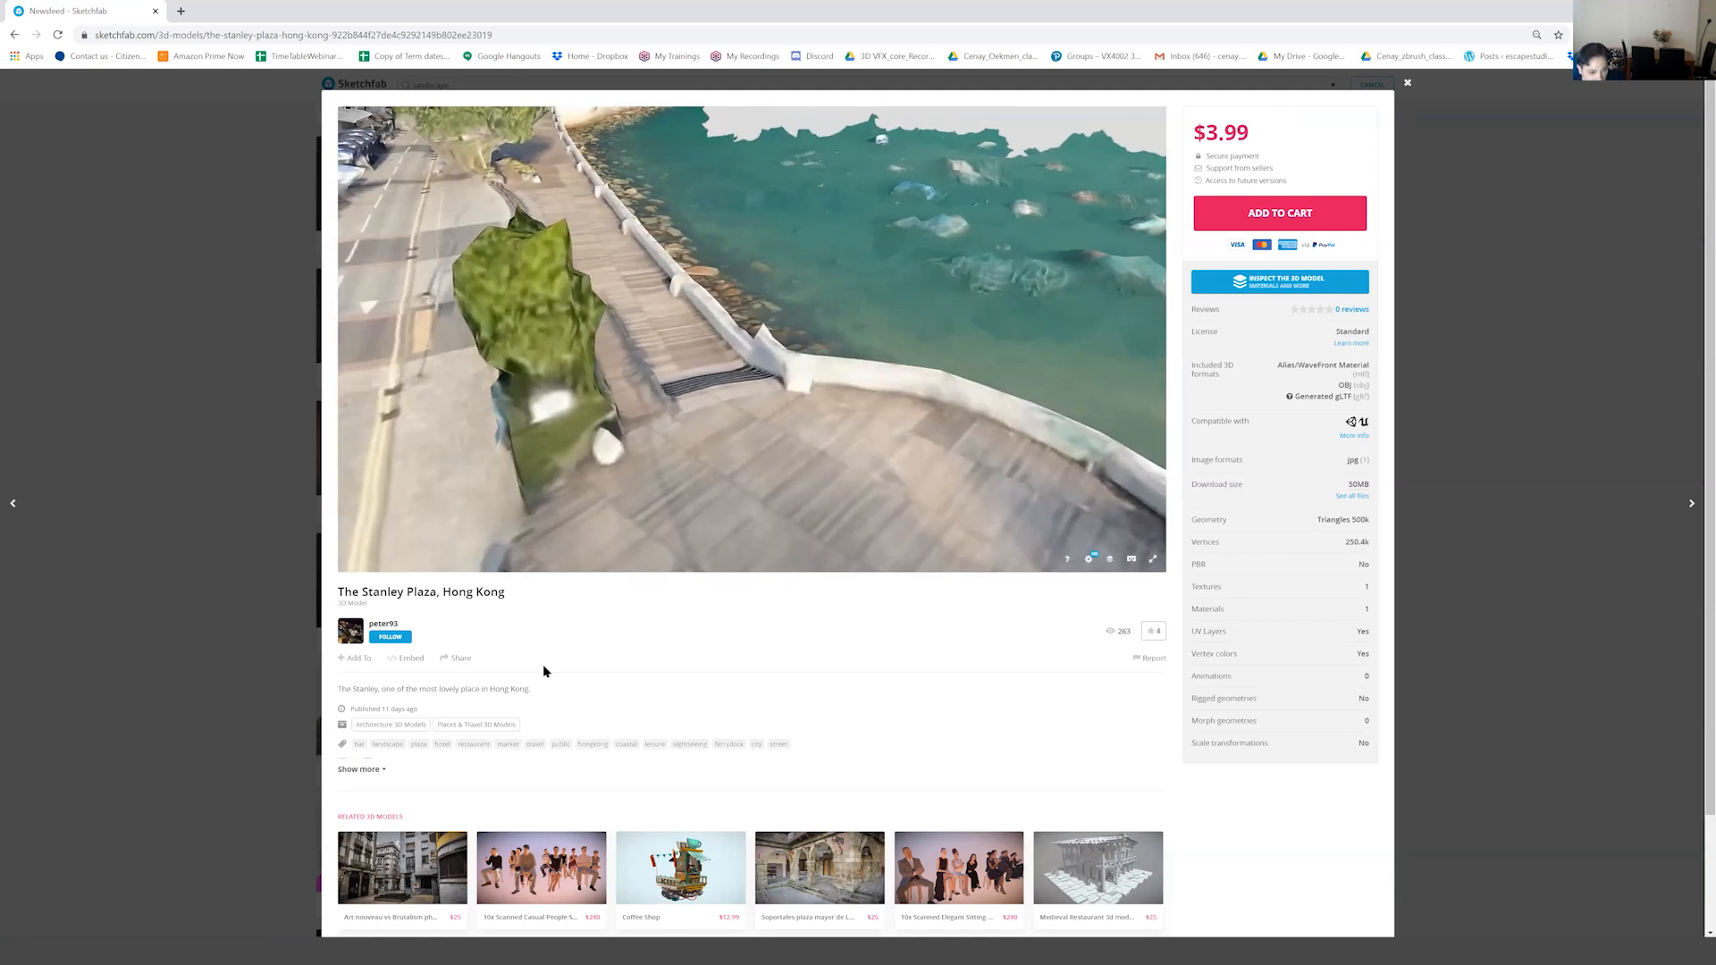
pyautogui.moveTo(762, 438); pyautogui.dragTo(725, 427)
pyautogui.scroll(3, 716, 423)
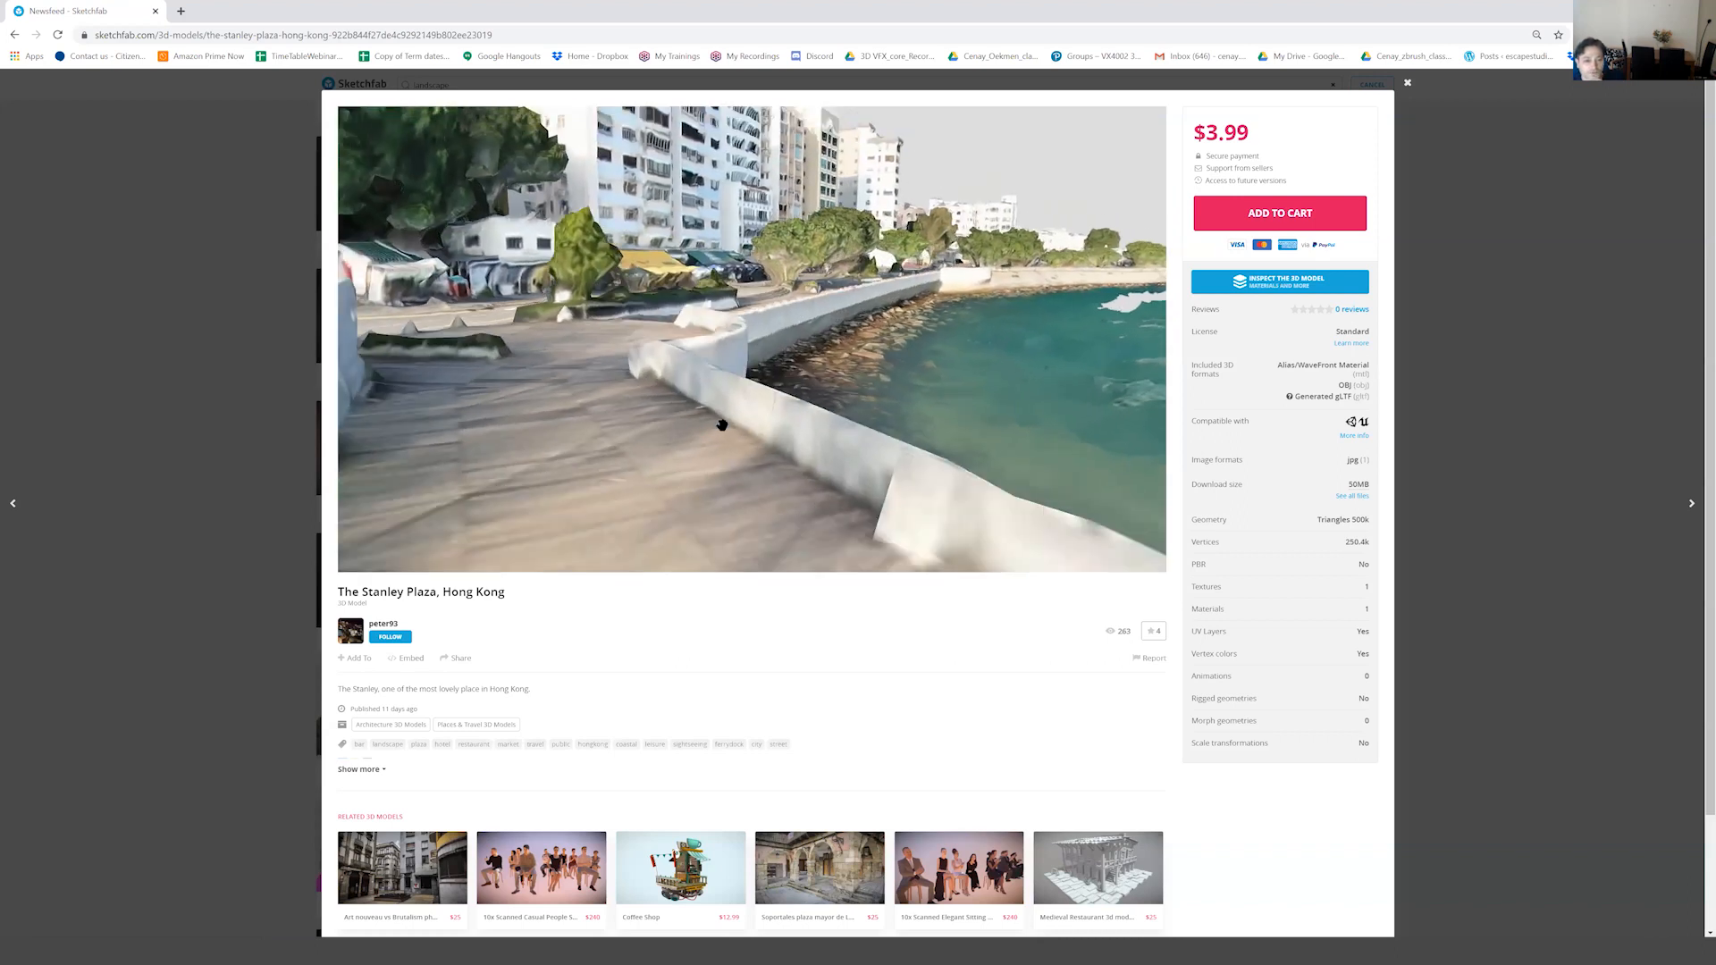
pyautogui.scroll(-5, 731, 429)
pyautogui.scroll(5, 758, 432)
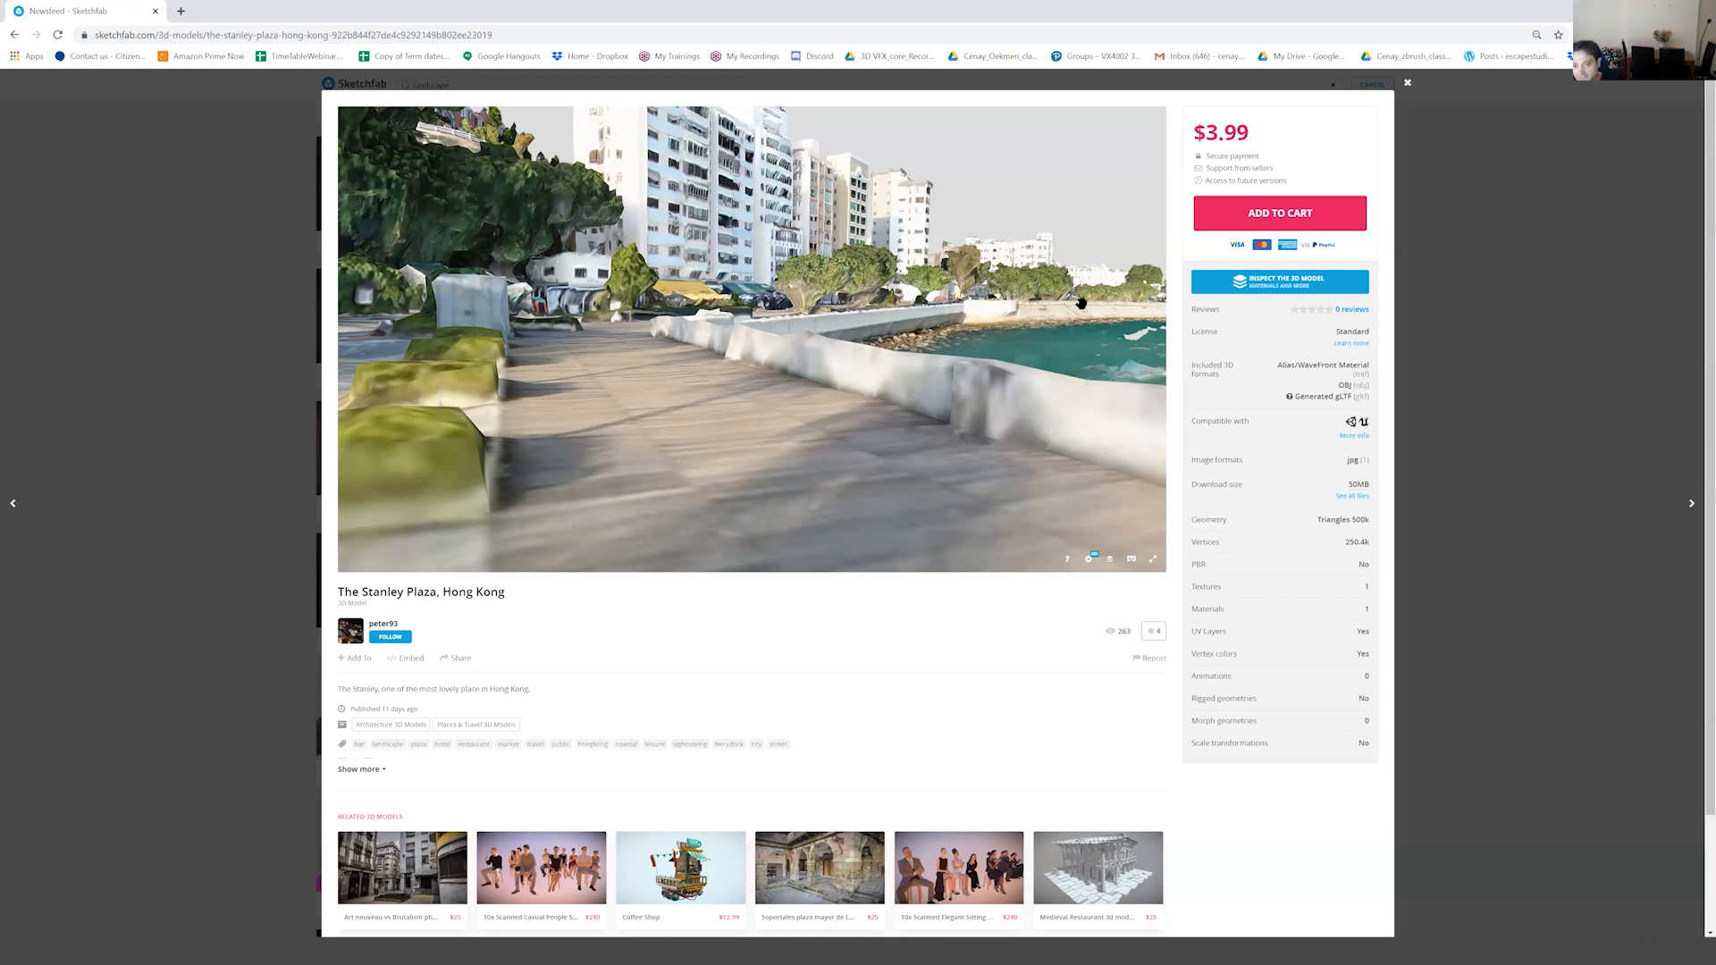
pyautogui.moveTo(869, 312); pyautogui.dragTo(931, 511)
pyautogui.scroll(-3, 867, 327)
# Open the related 10x Scanned Casual People Sitting Vol01 Gobo model, inspect the figures up close, and close its page.
pyautogui.scroll(-2, 858, 688)
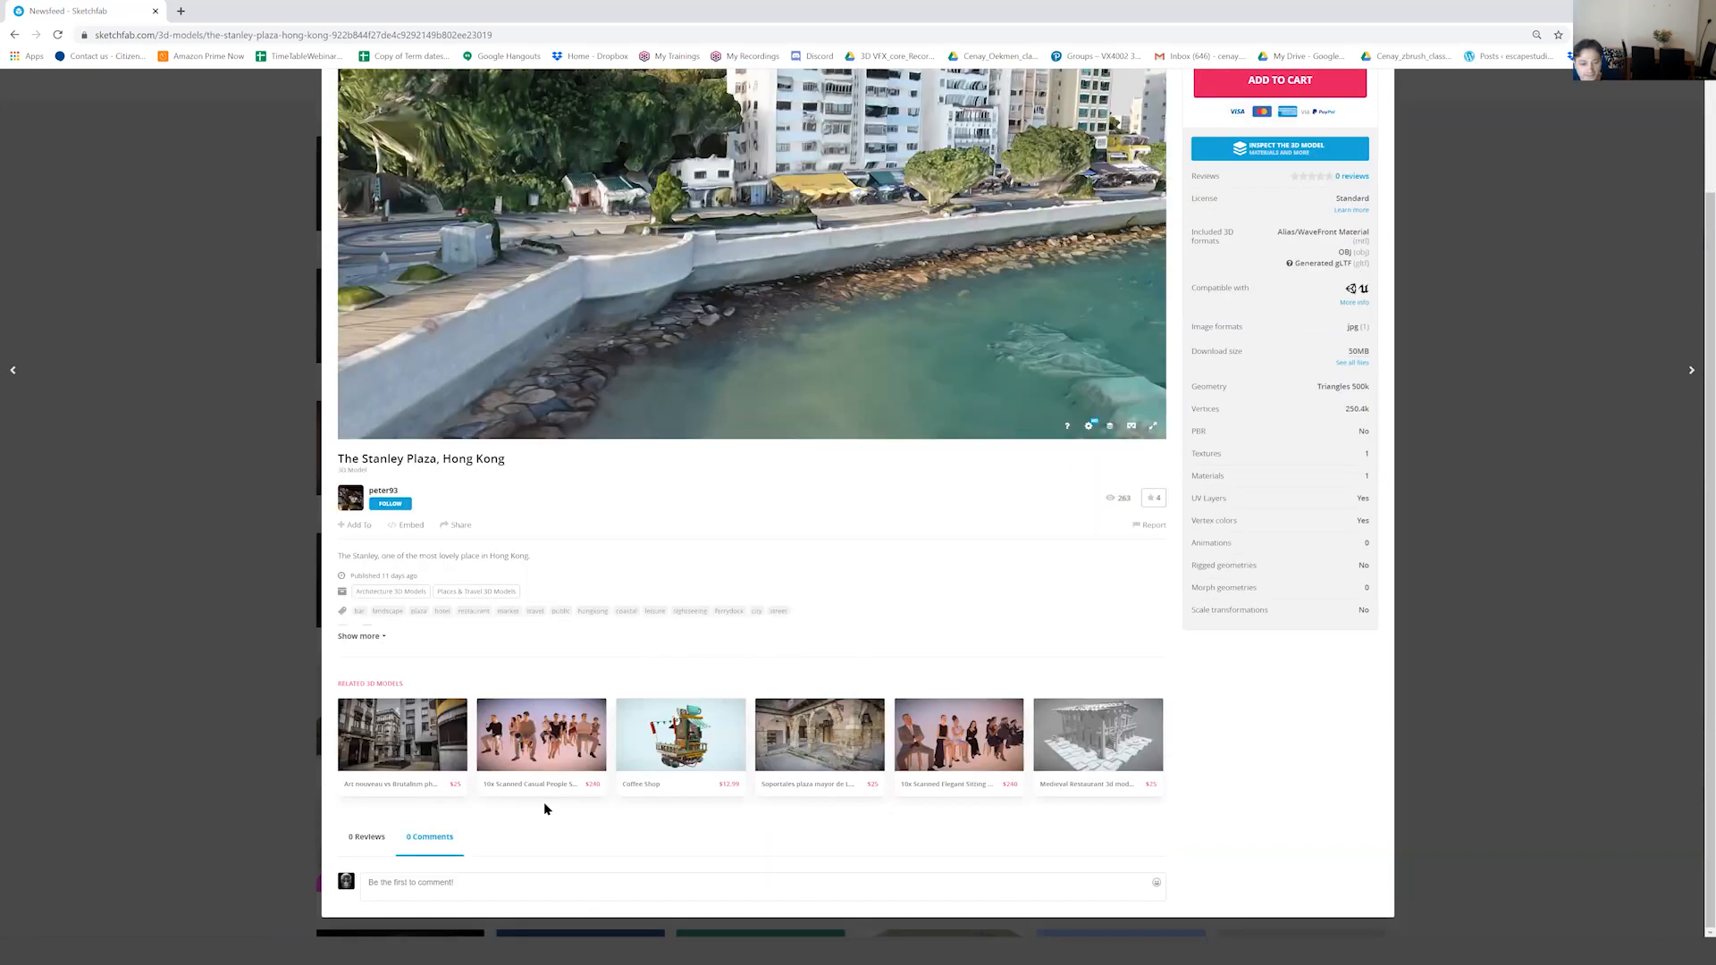
pyautogui.click(554, 724)
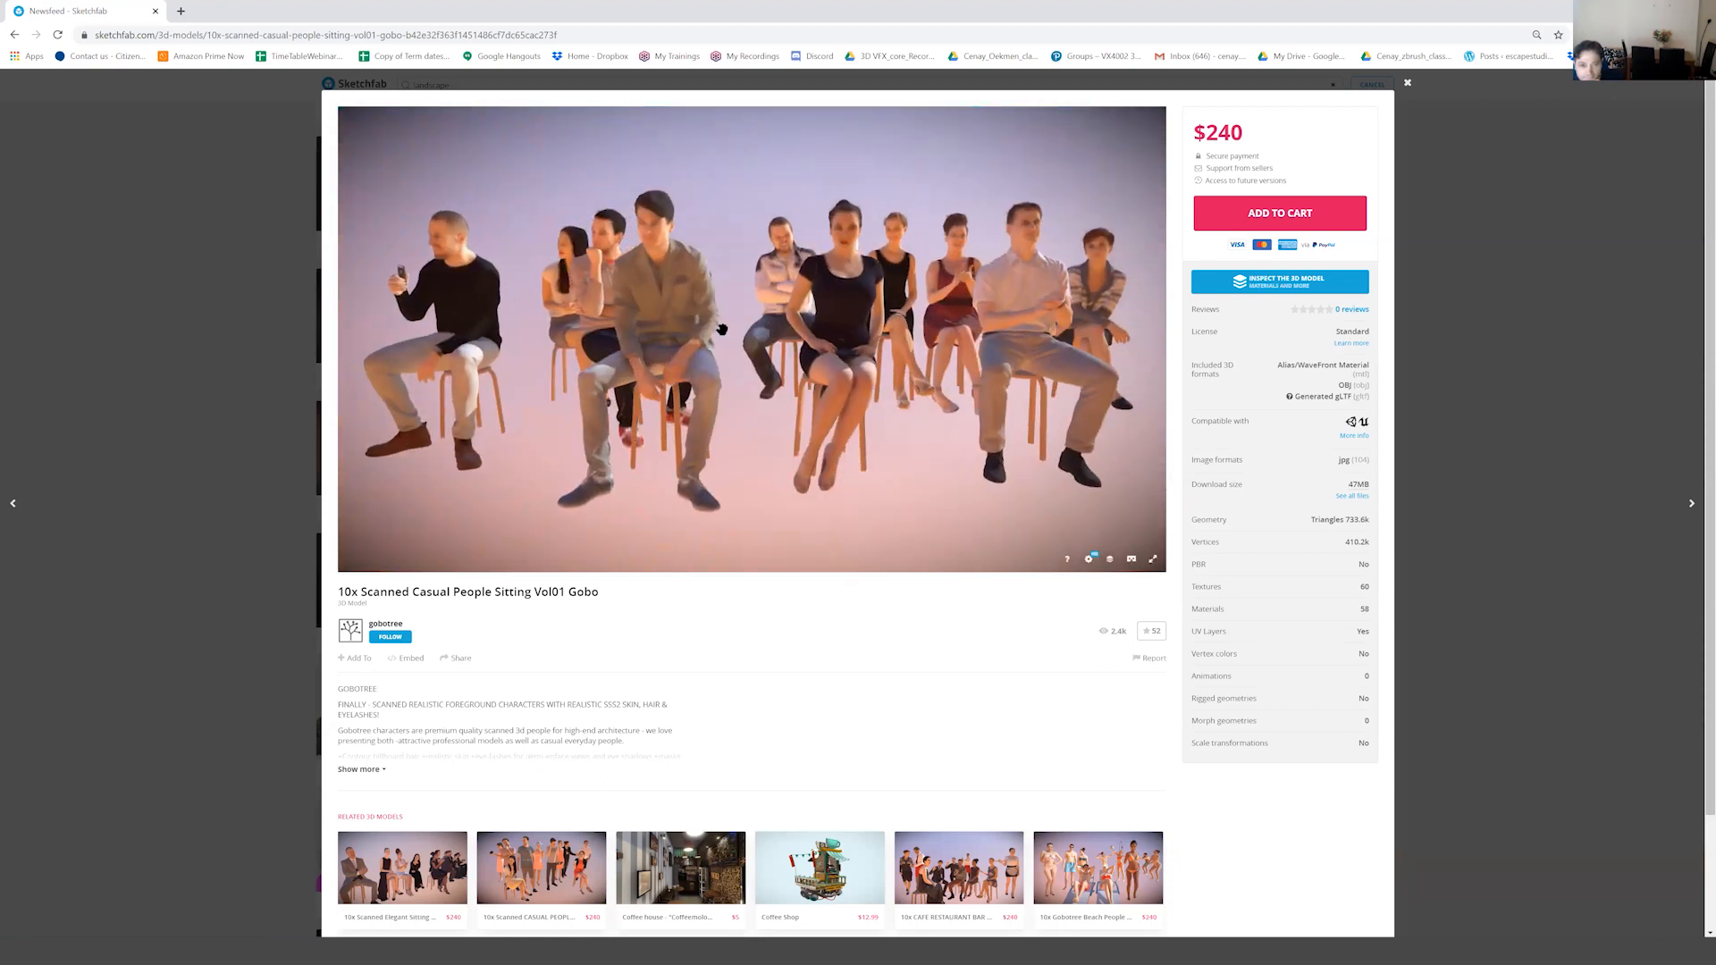
pyautogui.moveTo(730, 328)
pyautogui.mouseDown()
pyautogui.moveTo(786, 349)
pyautogui.moveTo(746, 415)
pyautogui.moveTo(761, 394)
pyautogui.moveTo(698, 354)
pyautogui.moveTo(804, 362)
pyautogui.moveTo(757, 380)
pyautogui.moveTo(802, 393)
pyautogui.mouseUp()
pyautogui.scroll(5, 777, 348)
pyautogui.scroll(-3, 804, 394)
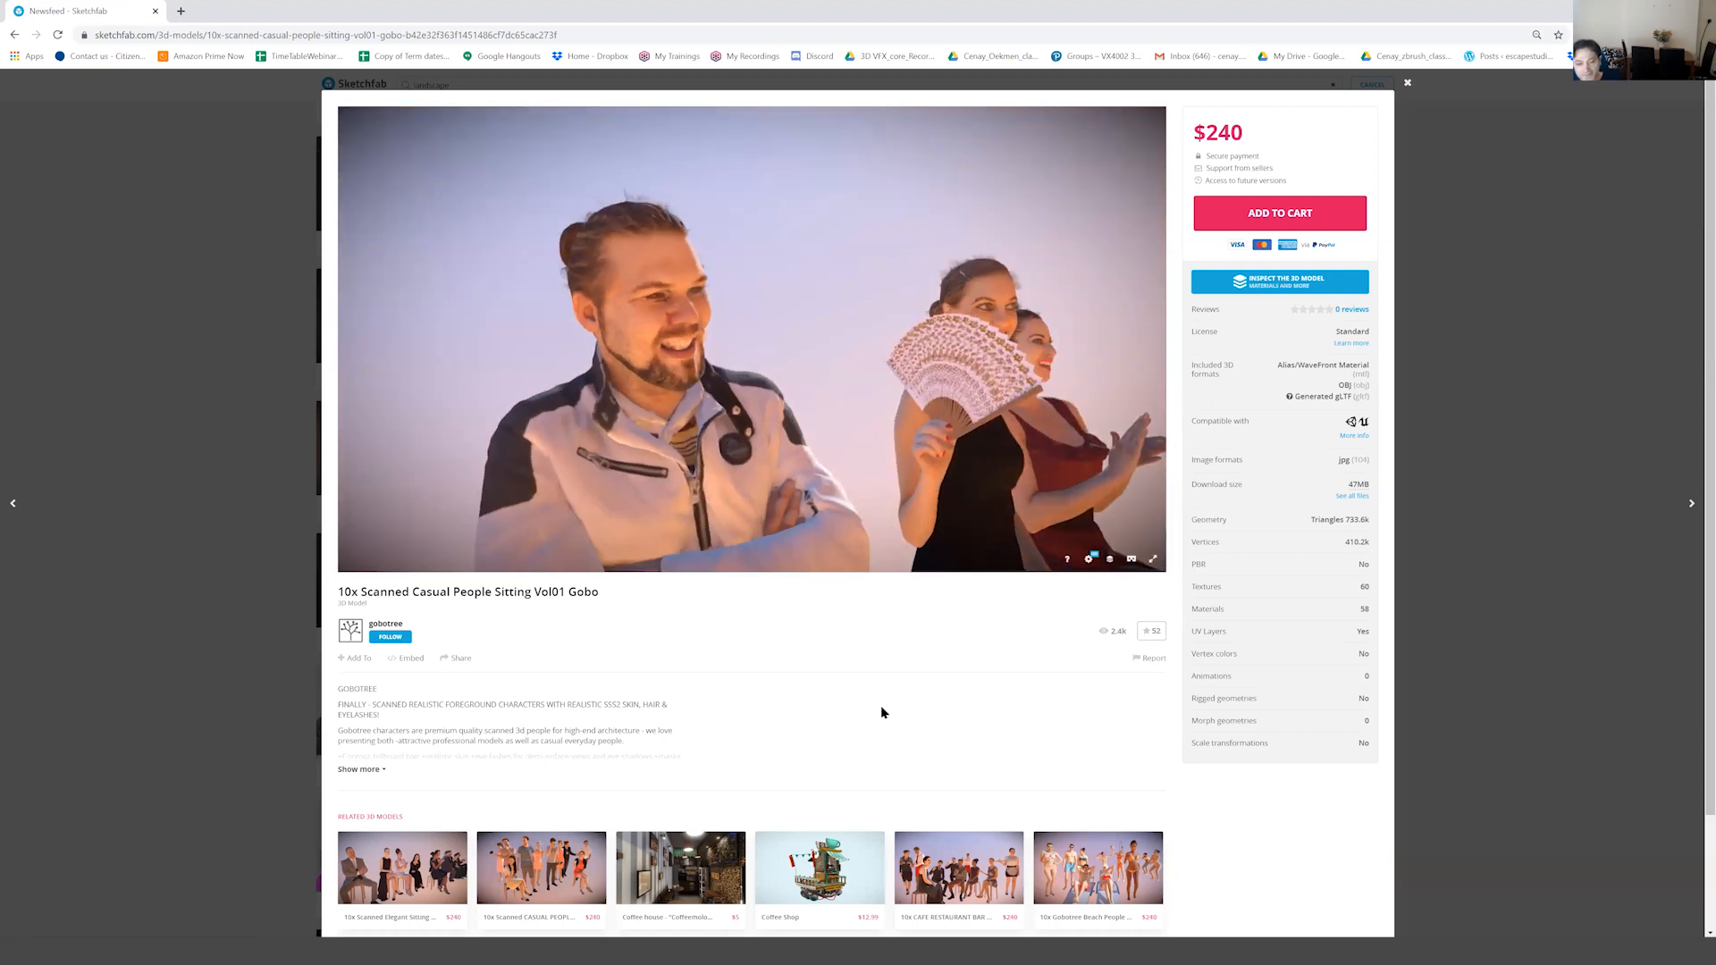
pyautogui.scroll(-2, 881, 713)
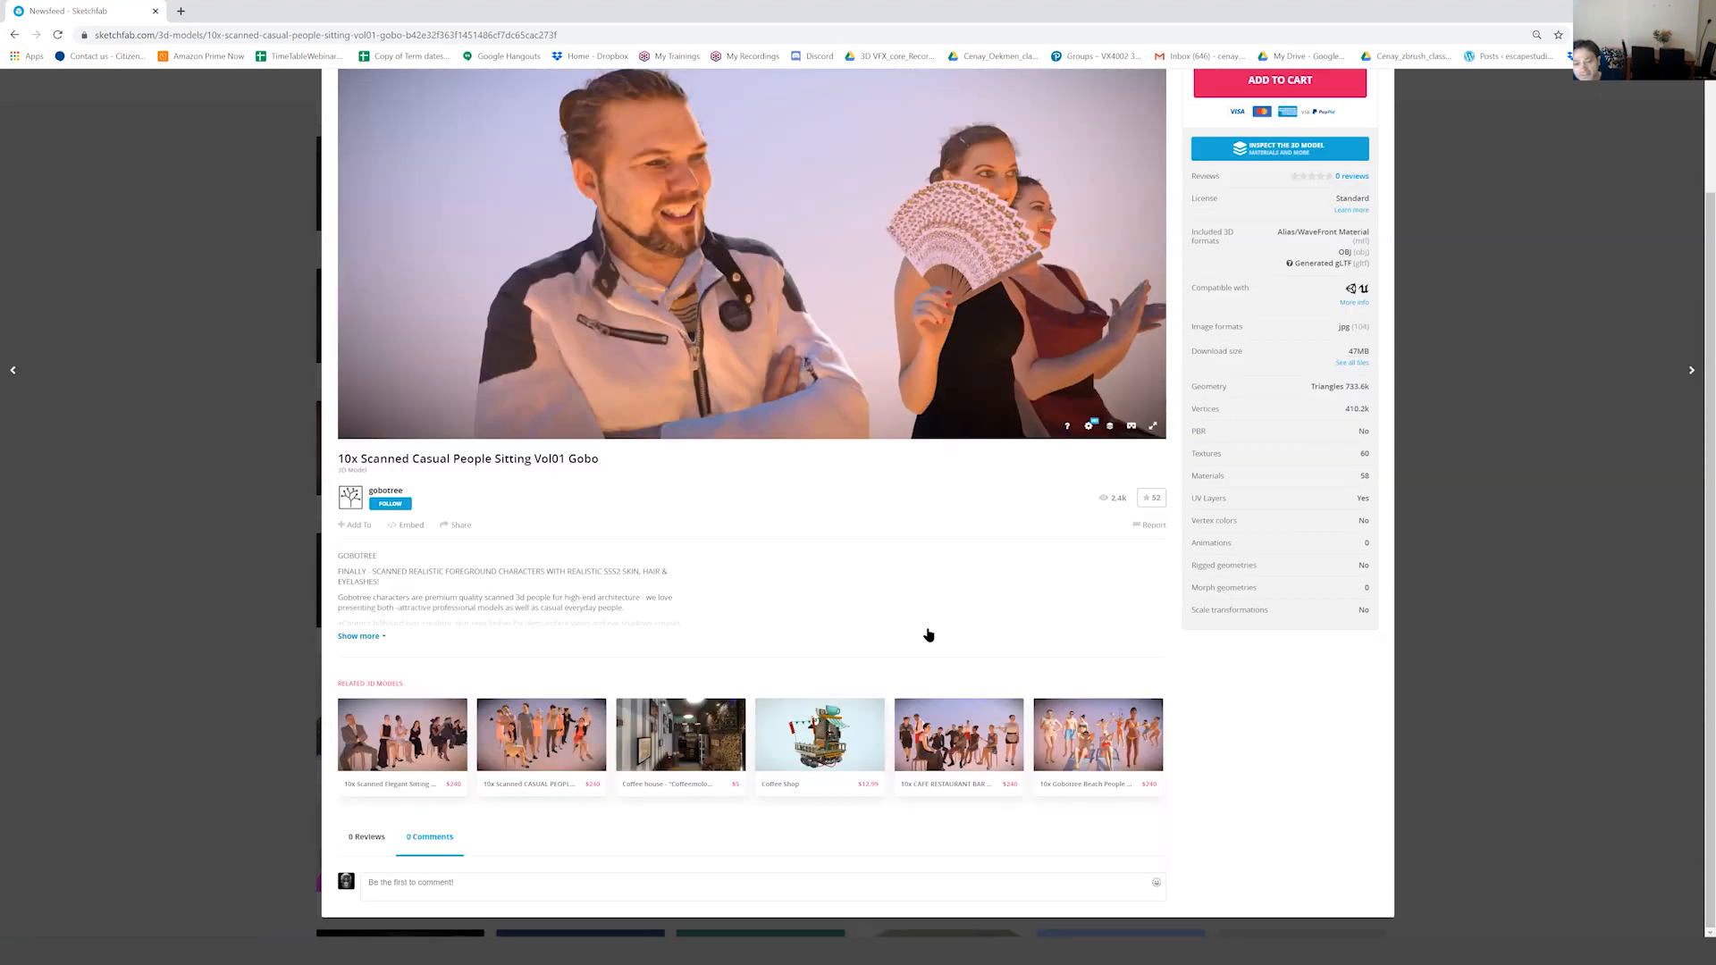
pyautogui.scroll(5, 777, 491)
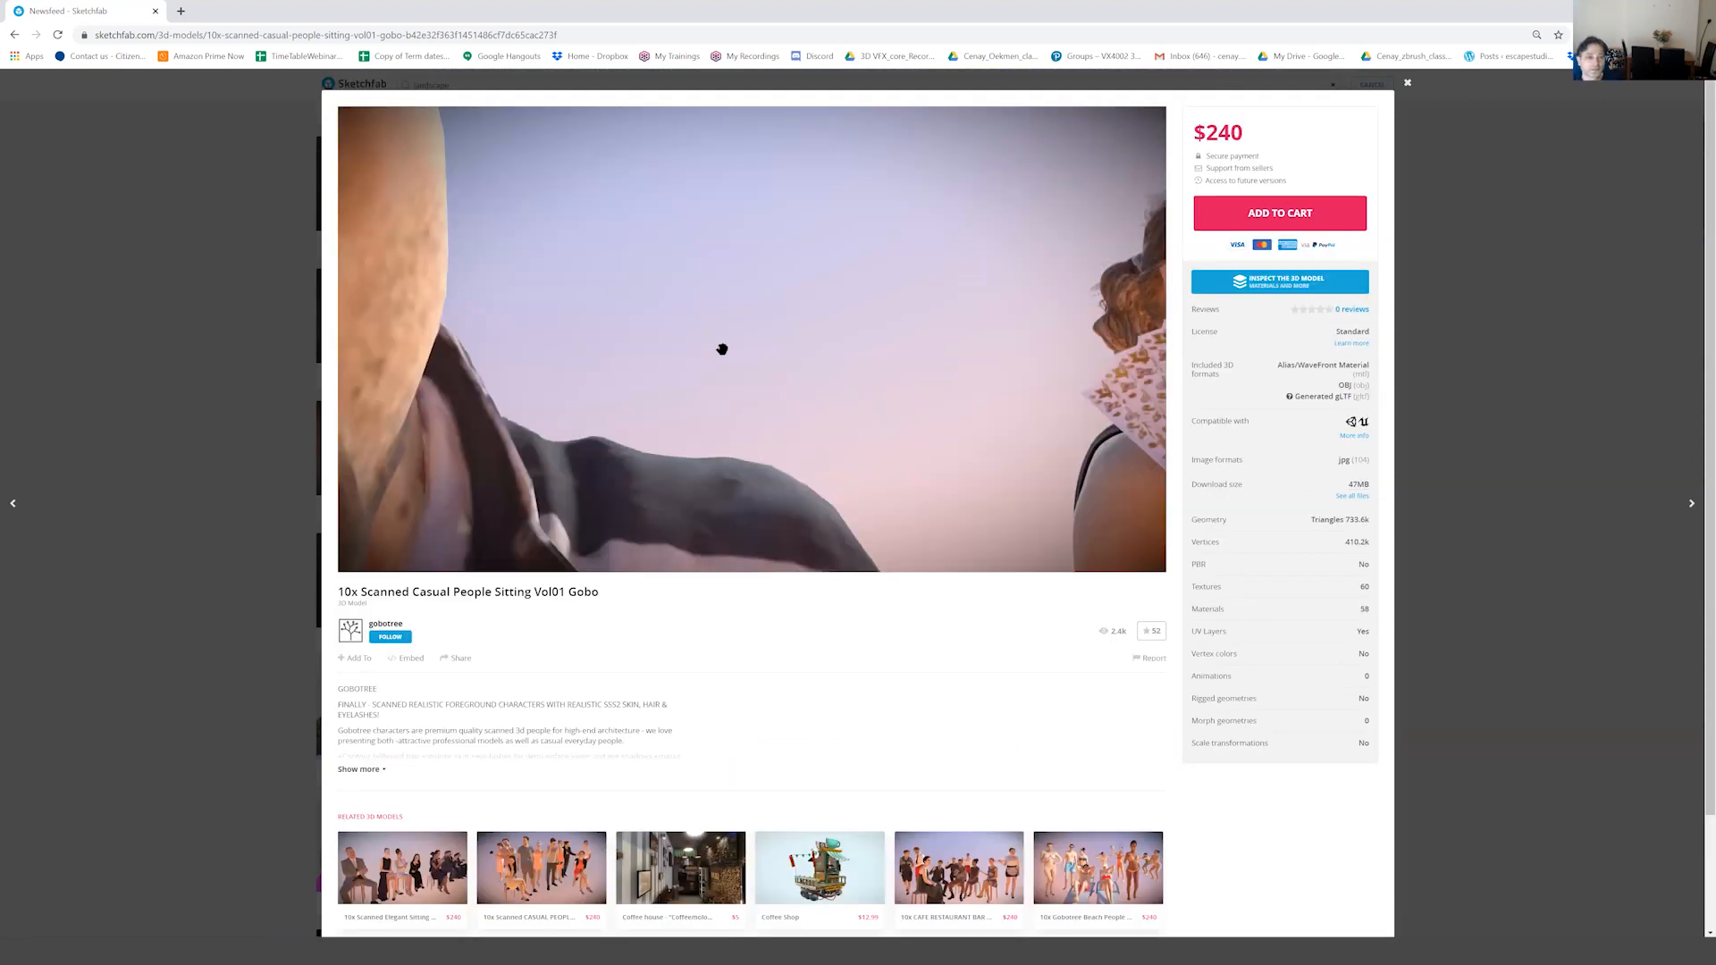
pyautogui.click(1408, 84)
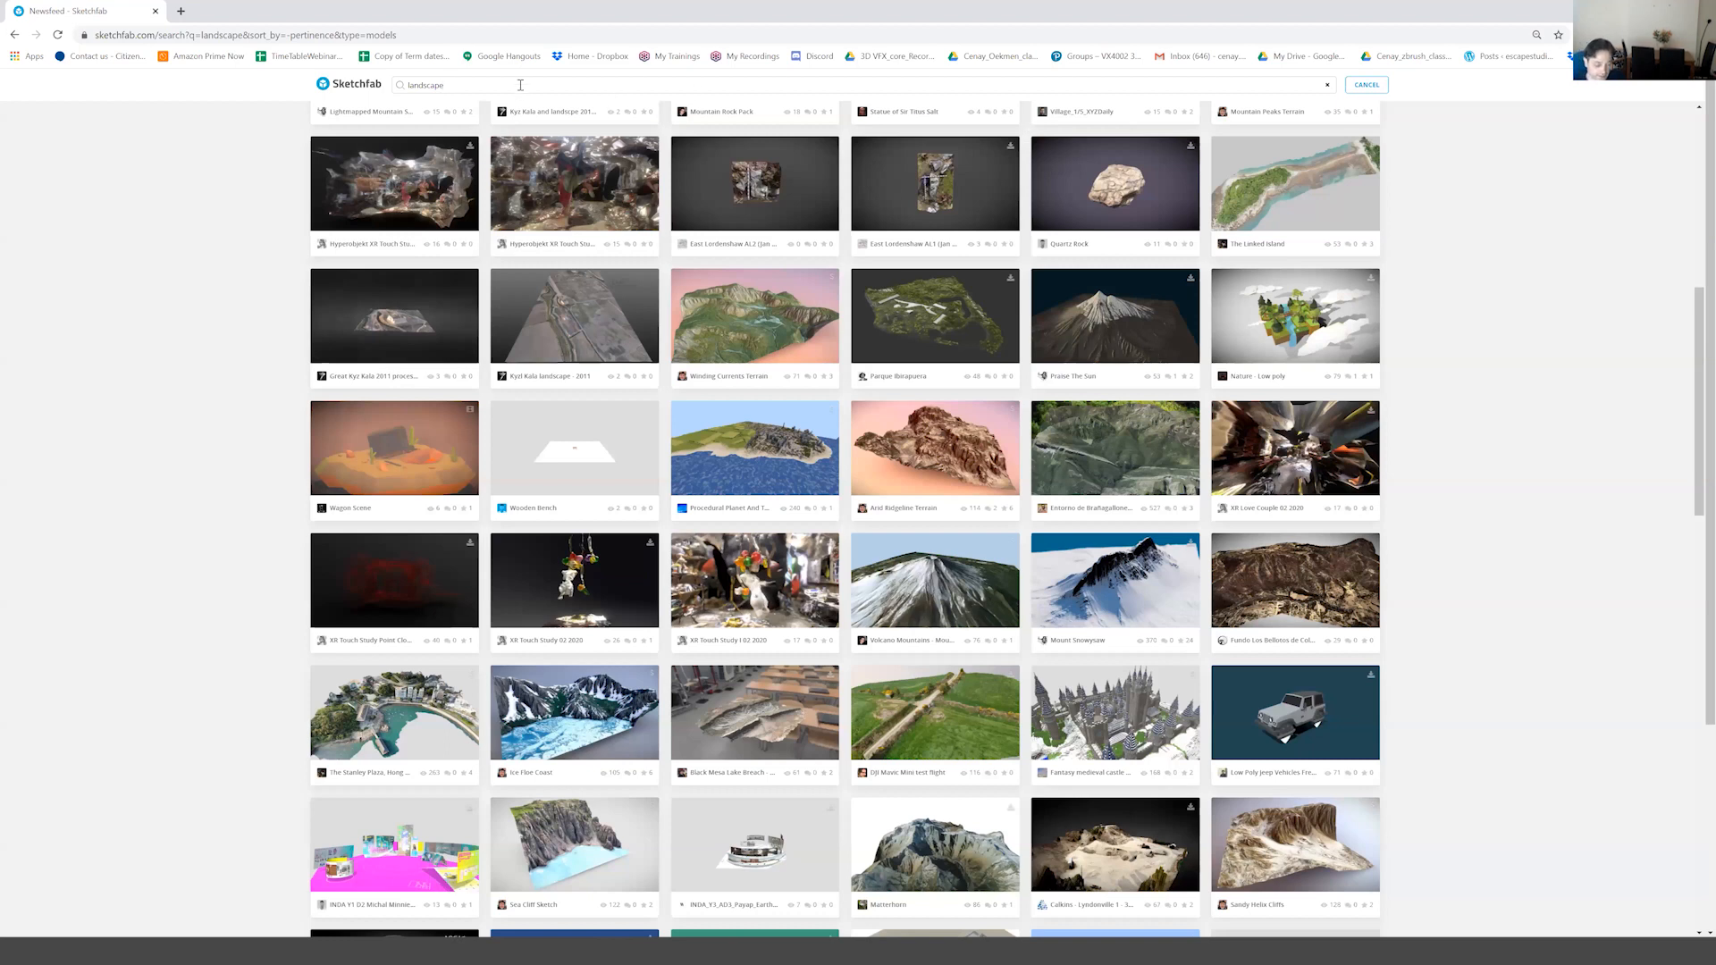
# Replace the Sketchfab search term with "castle".
pyautogui.write('stl')
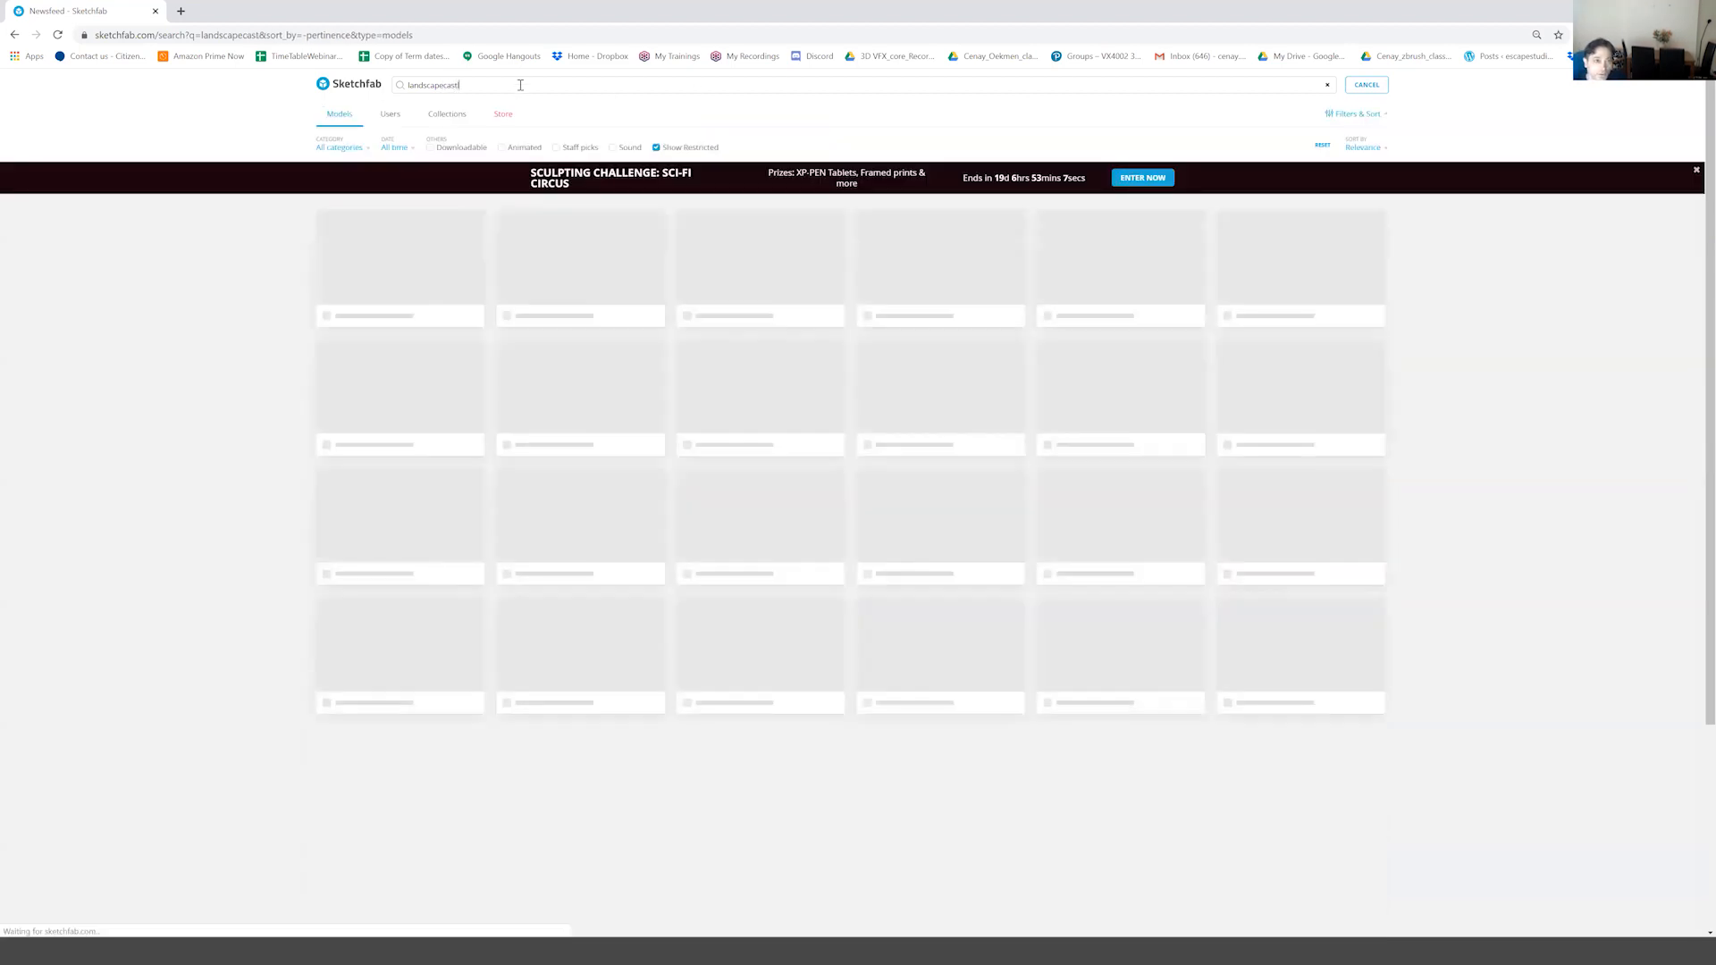
pyautogui.write('ca')
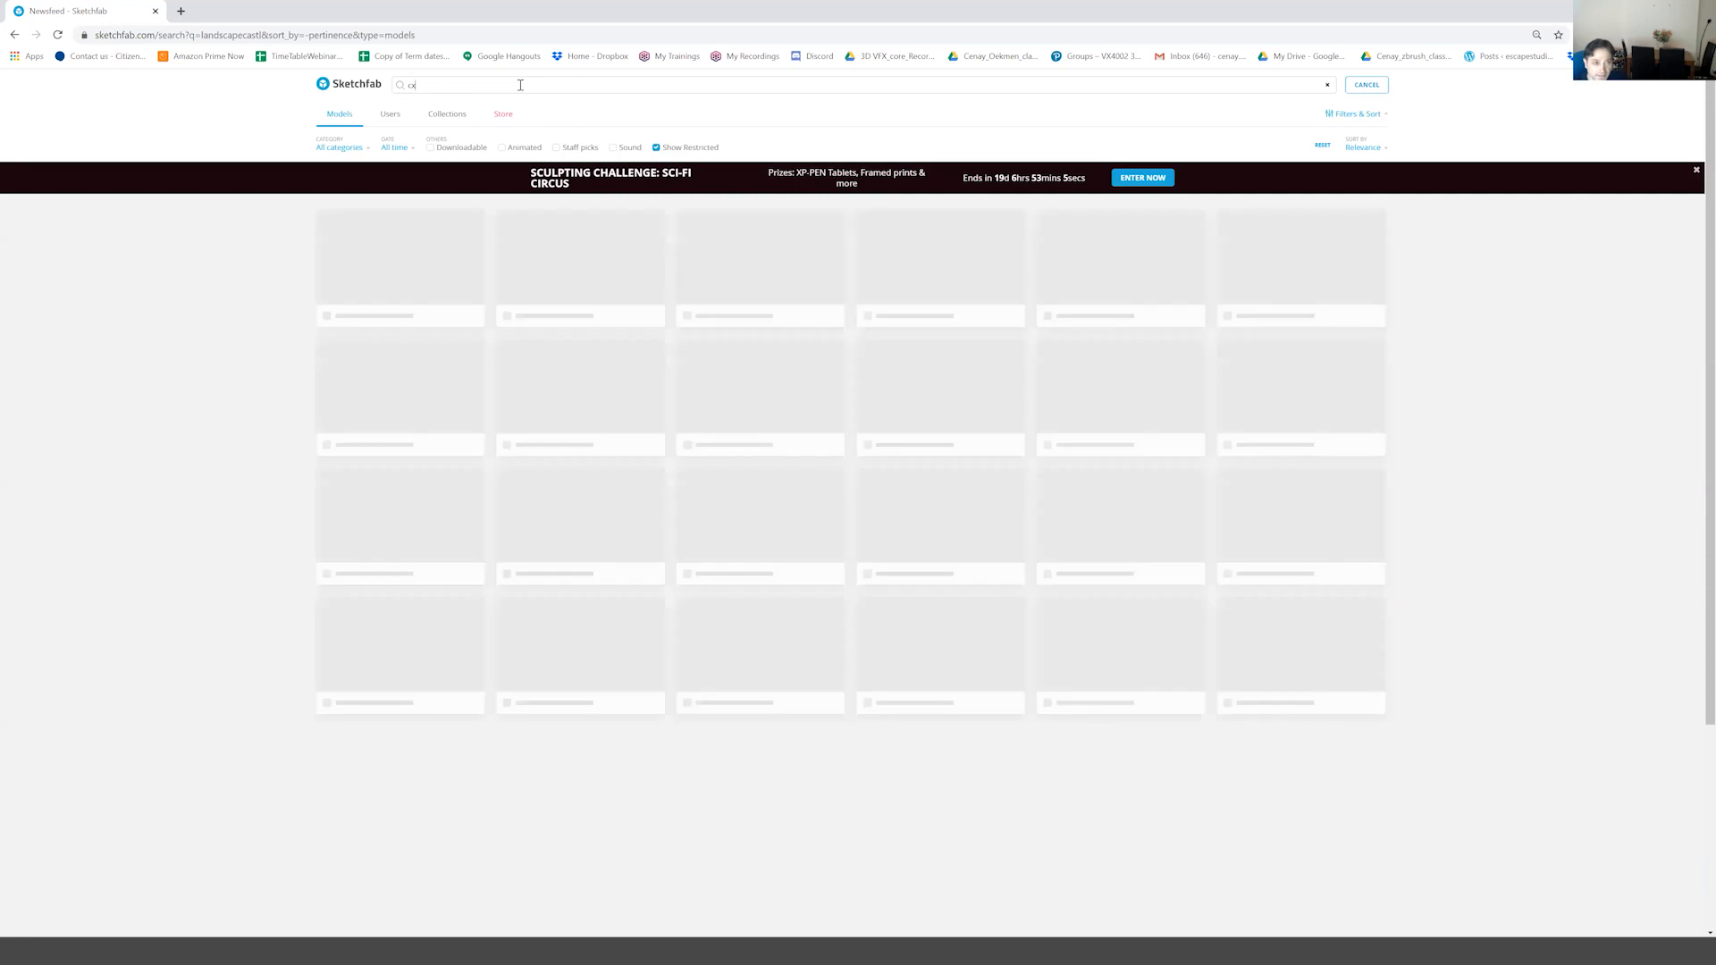
pyautogui.write('stle')
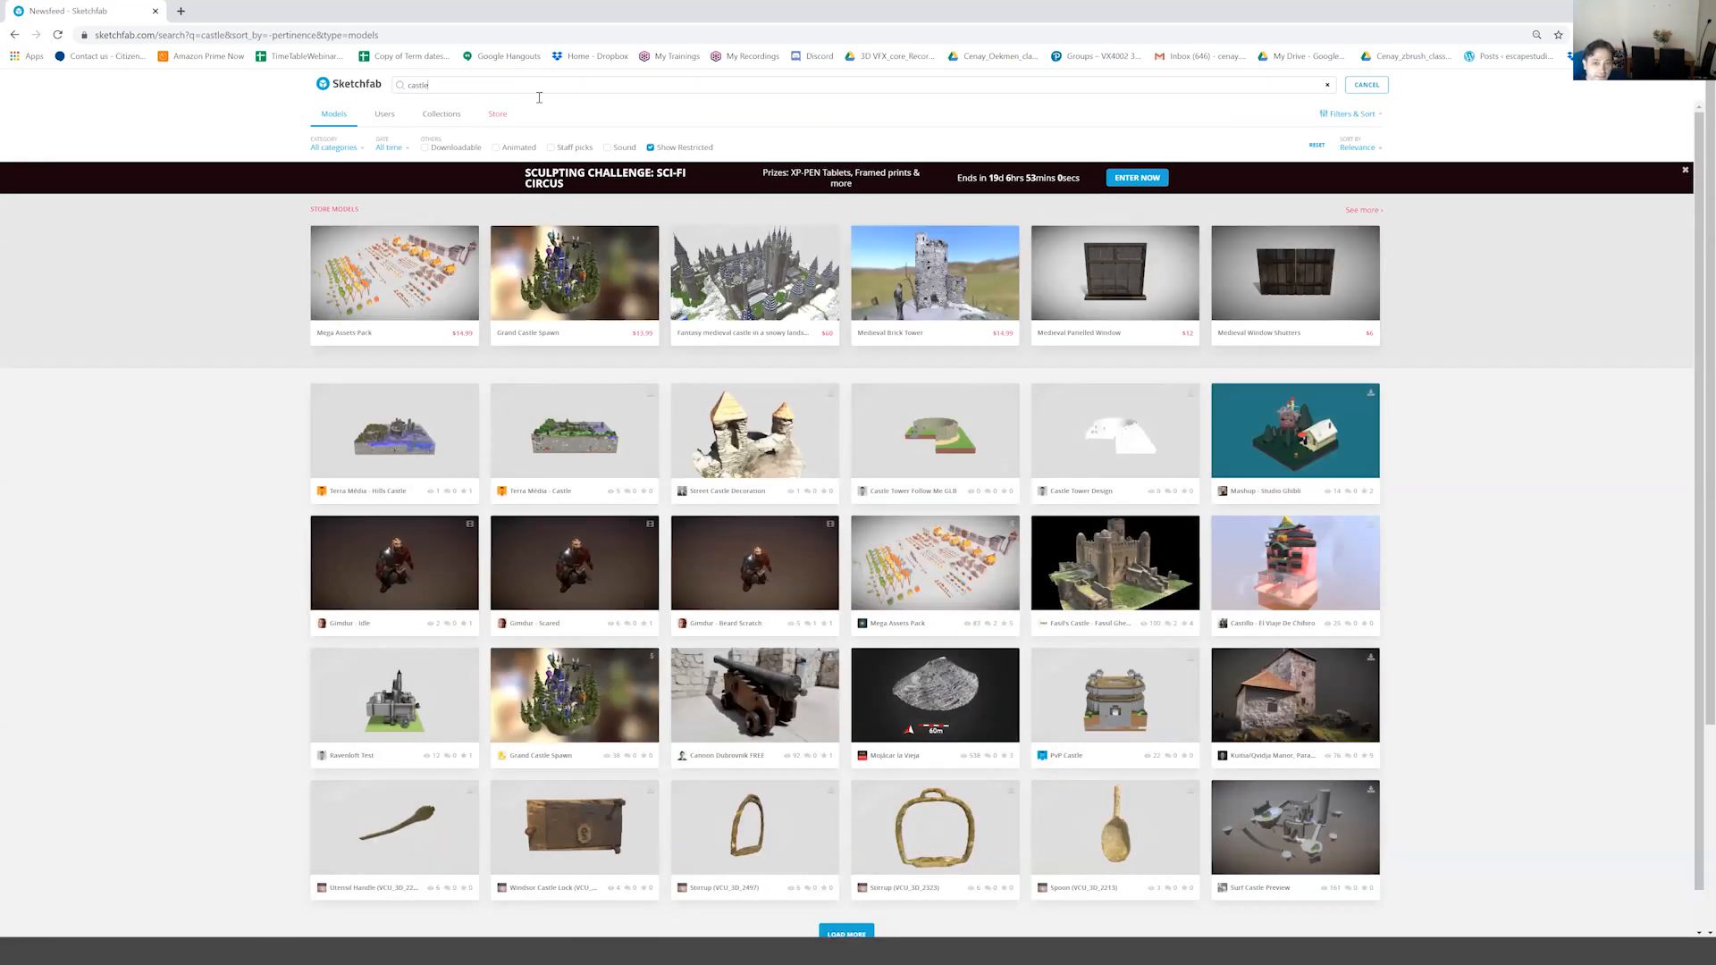
# Open the Medieval Brick Tower model and inspect the tower and its hill from several angles and distances.
pyautogui.click(967, 282)
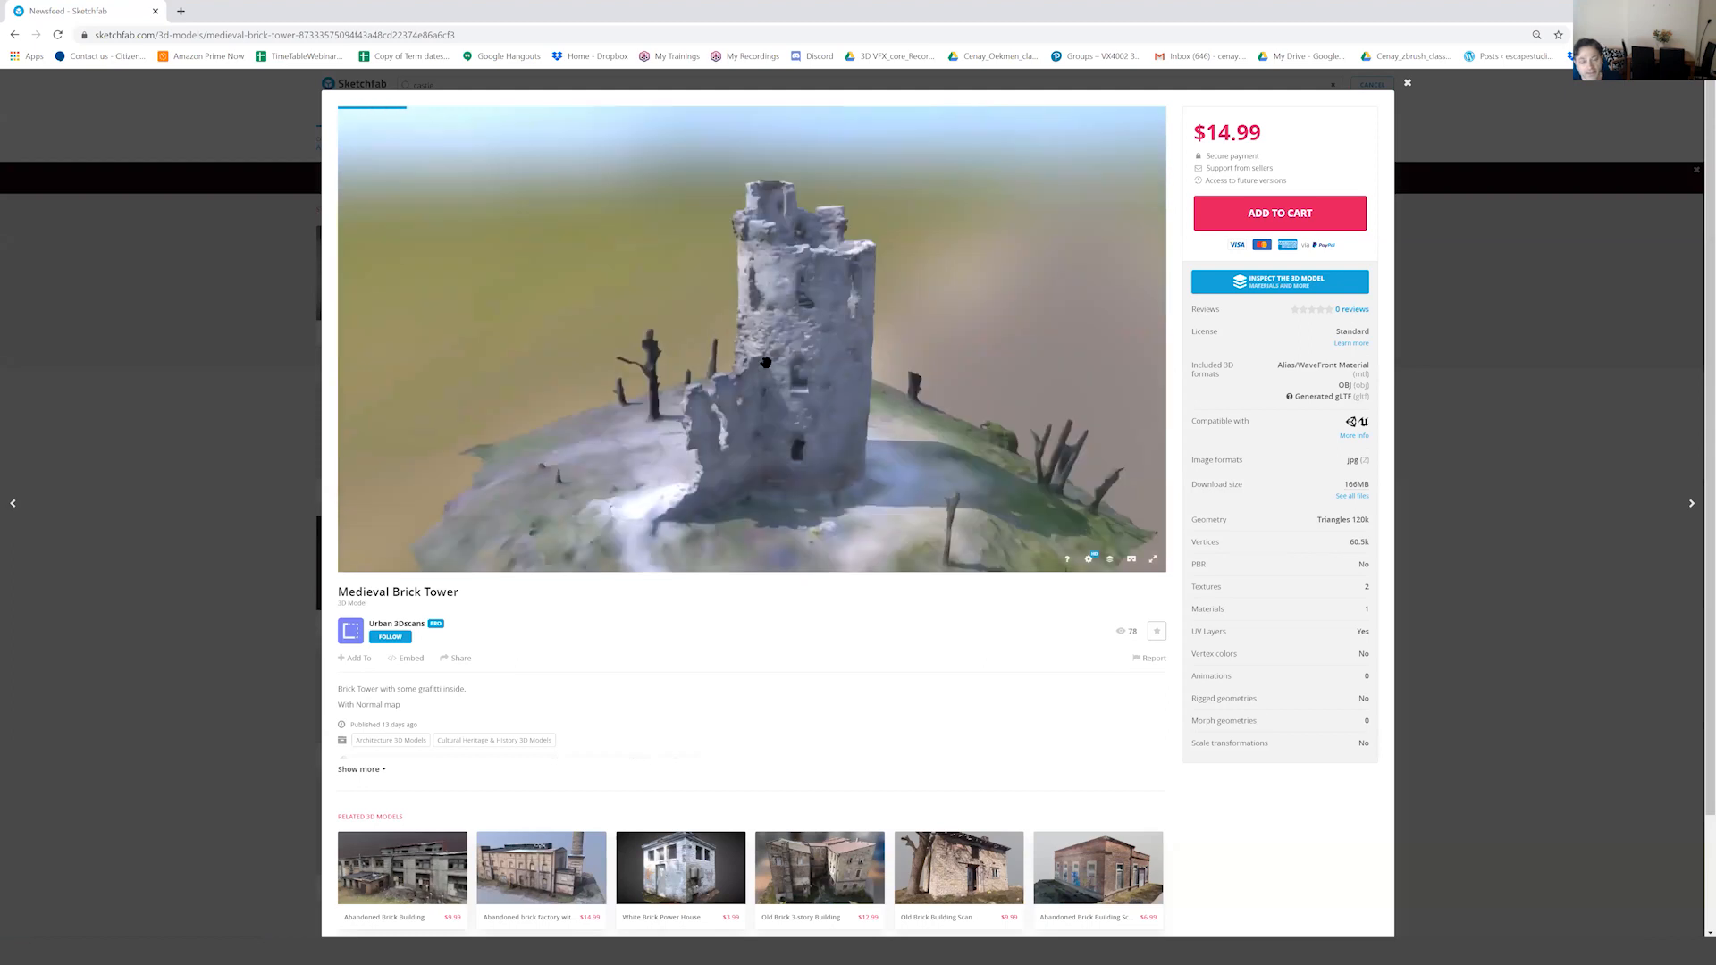
pyautogui.scroll(-3, 772, 364)
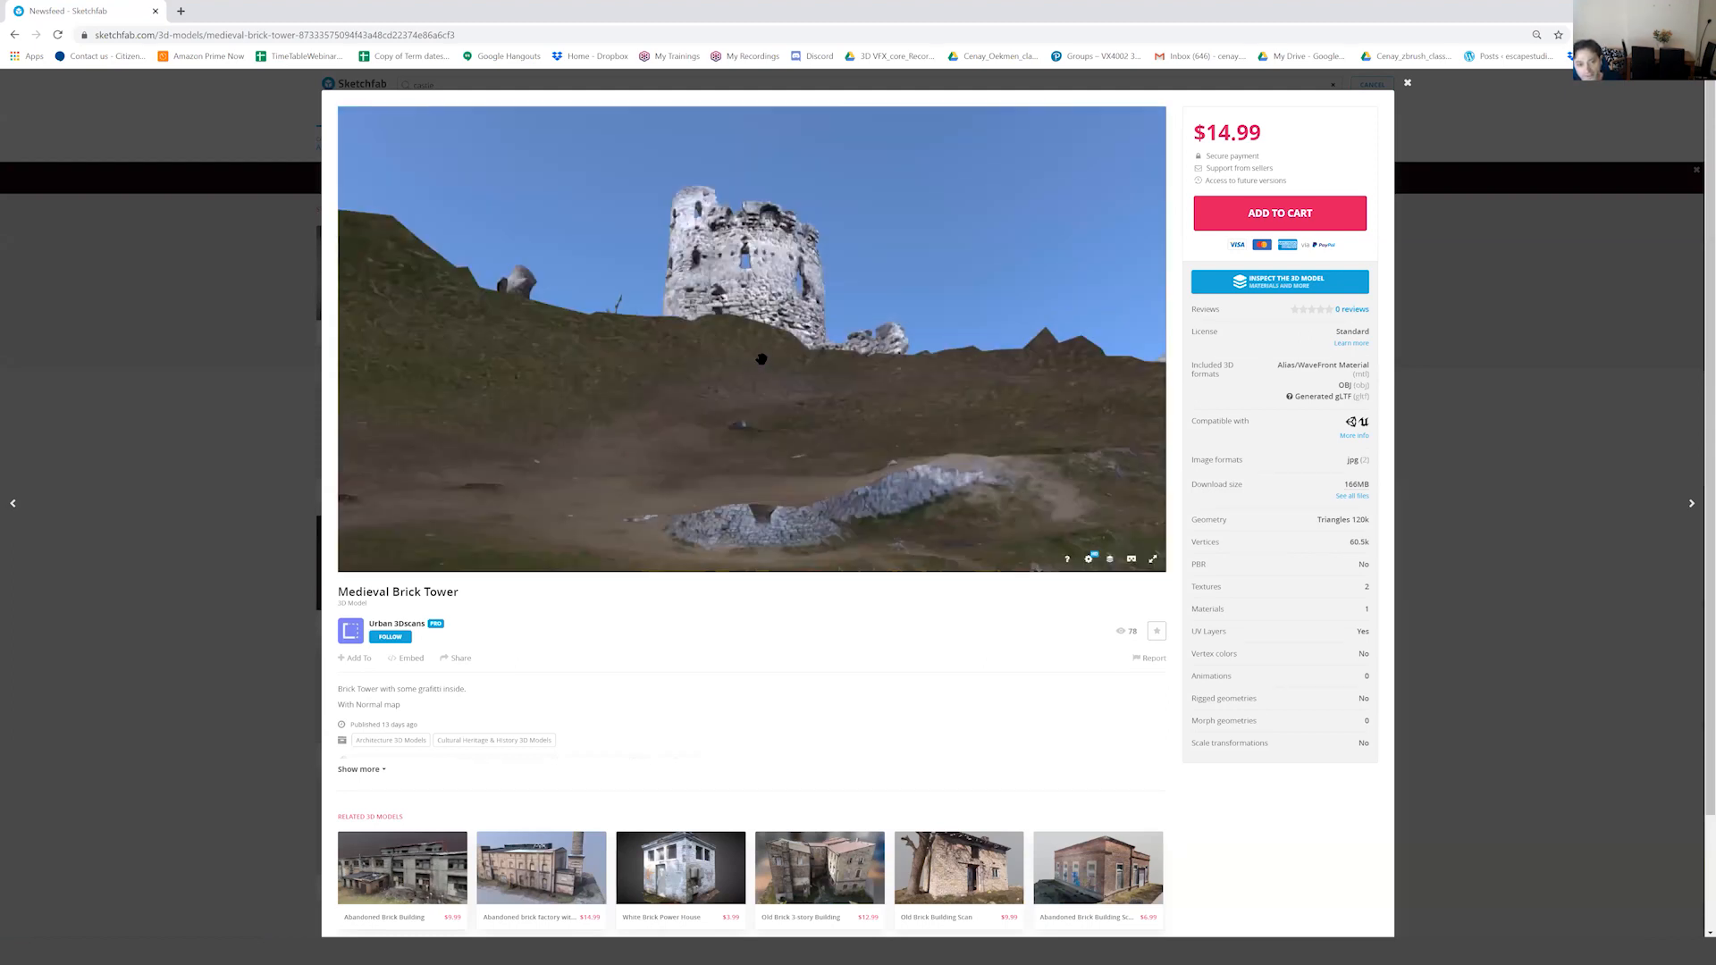
pyautogui.scroll(3, 752, 372)
pyautogui.moveTo(706, 380); pyautogui.dragTo(819, 322)
pyautogui.scroll(-5, 833, 421)
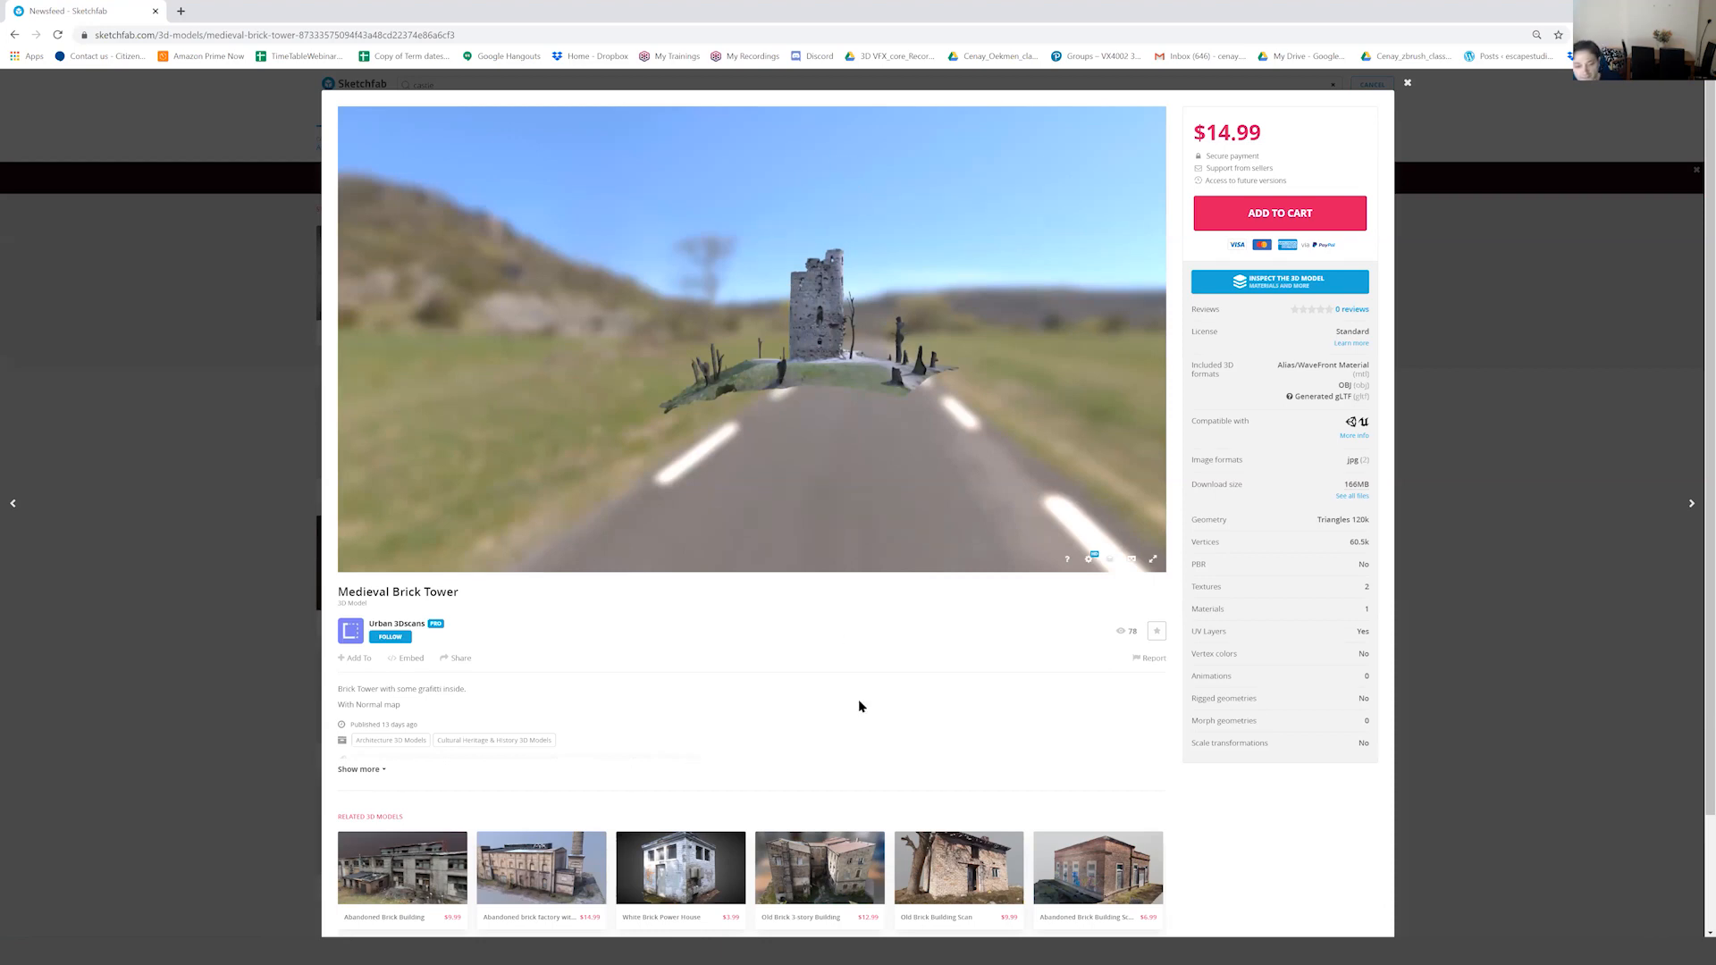
# Open the related Old Brick 3-story Building model and inspect its courtyard, brick facades and windows from several angles.
pyautogui.scroll(-1, 892, 632)
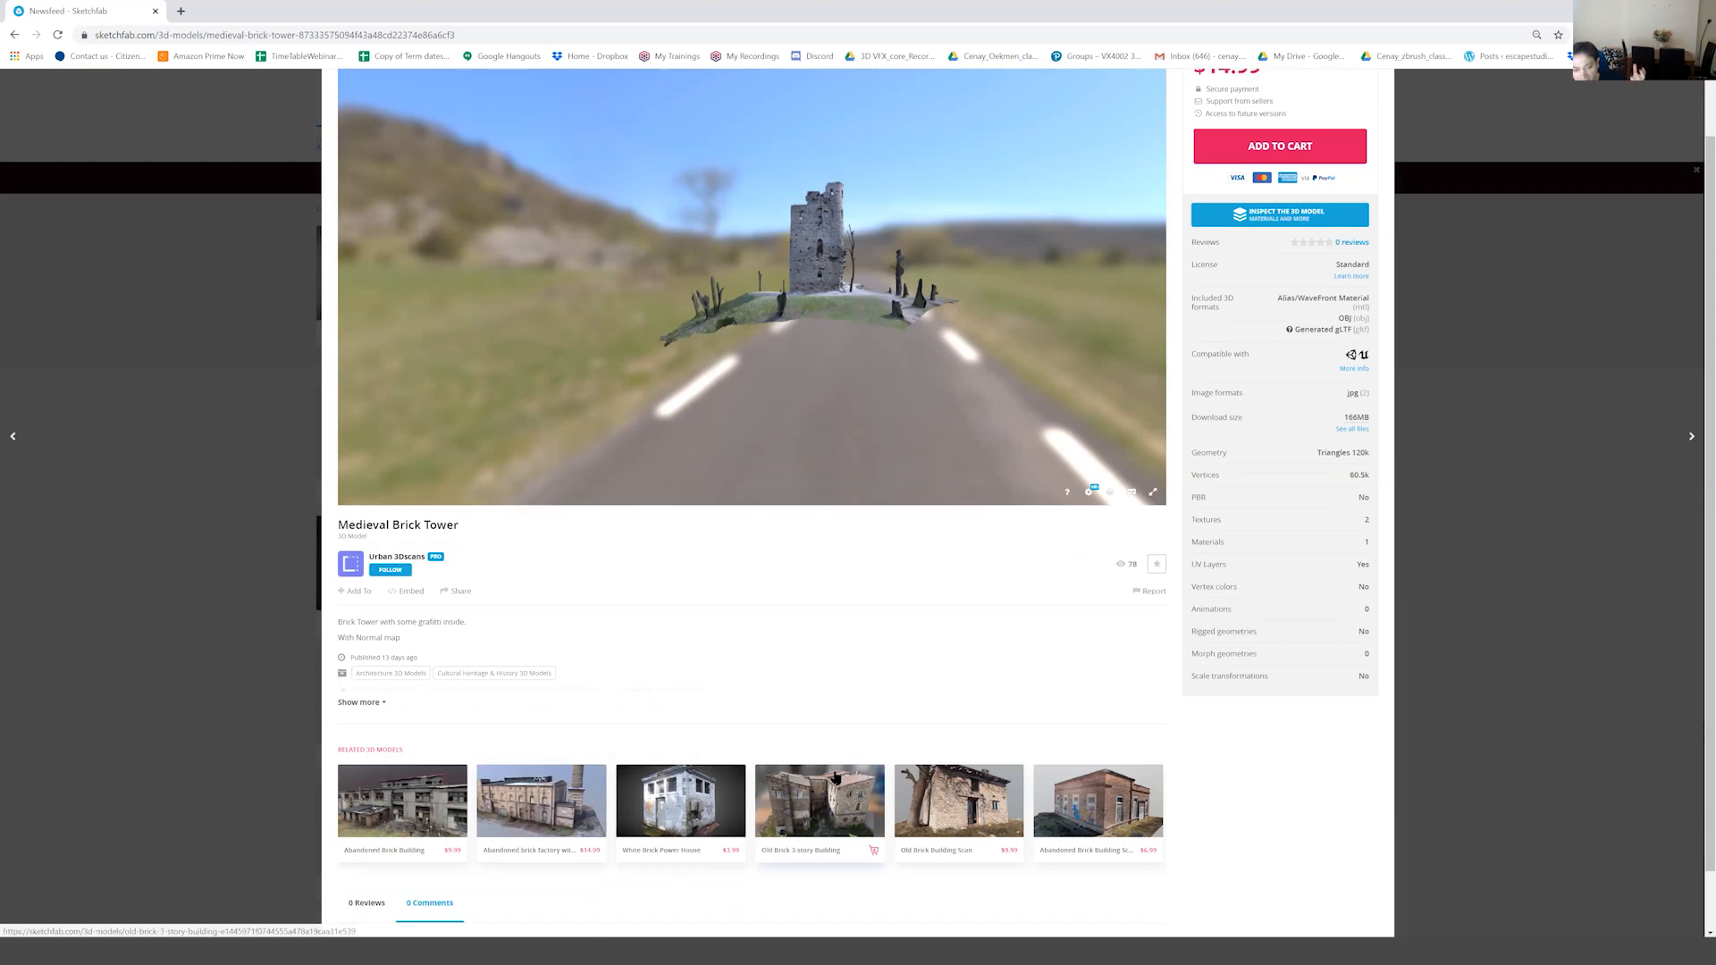
pyautogui.click(834, 776)
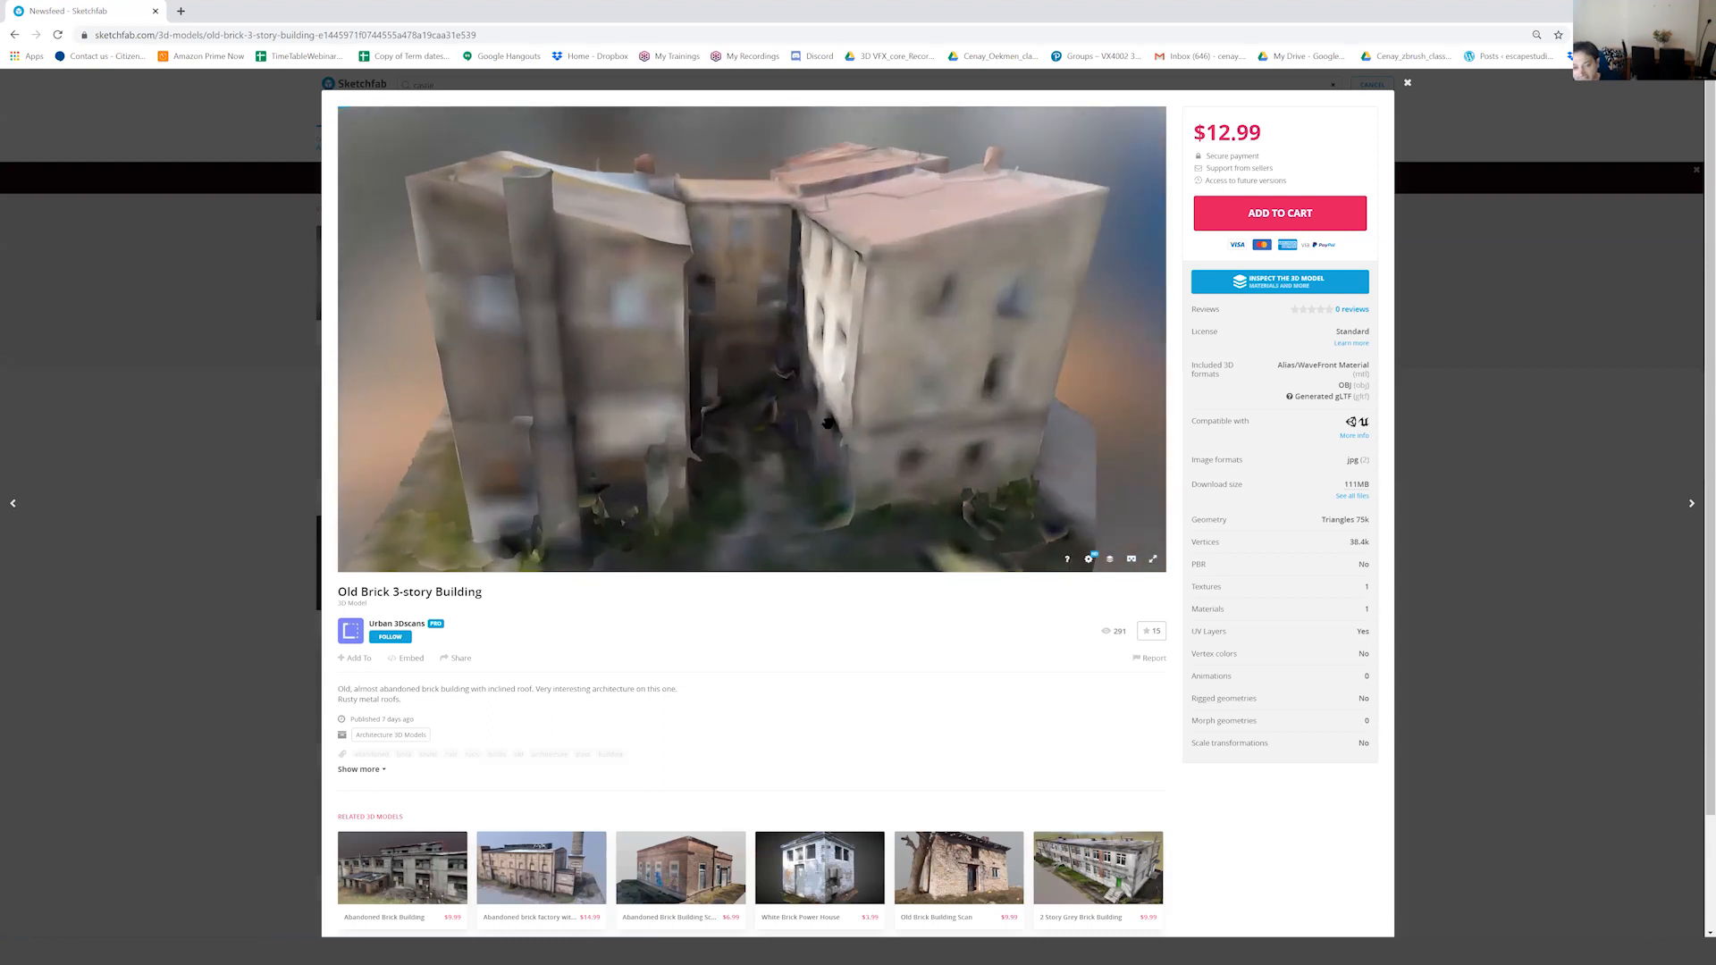
pyautogui.moveTo(833, 422); pyautogui.dragTo(791, 383)
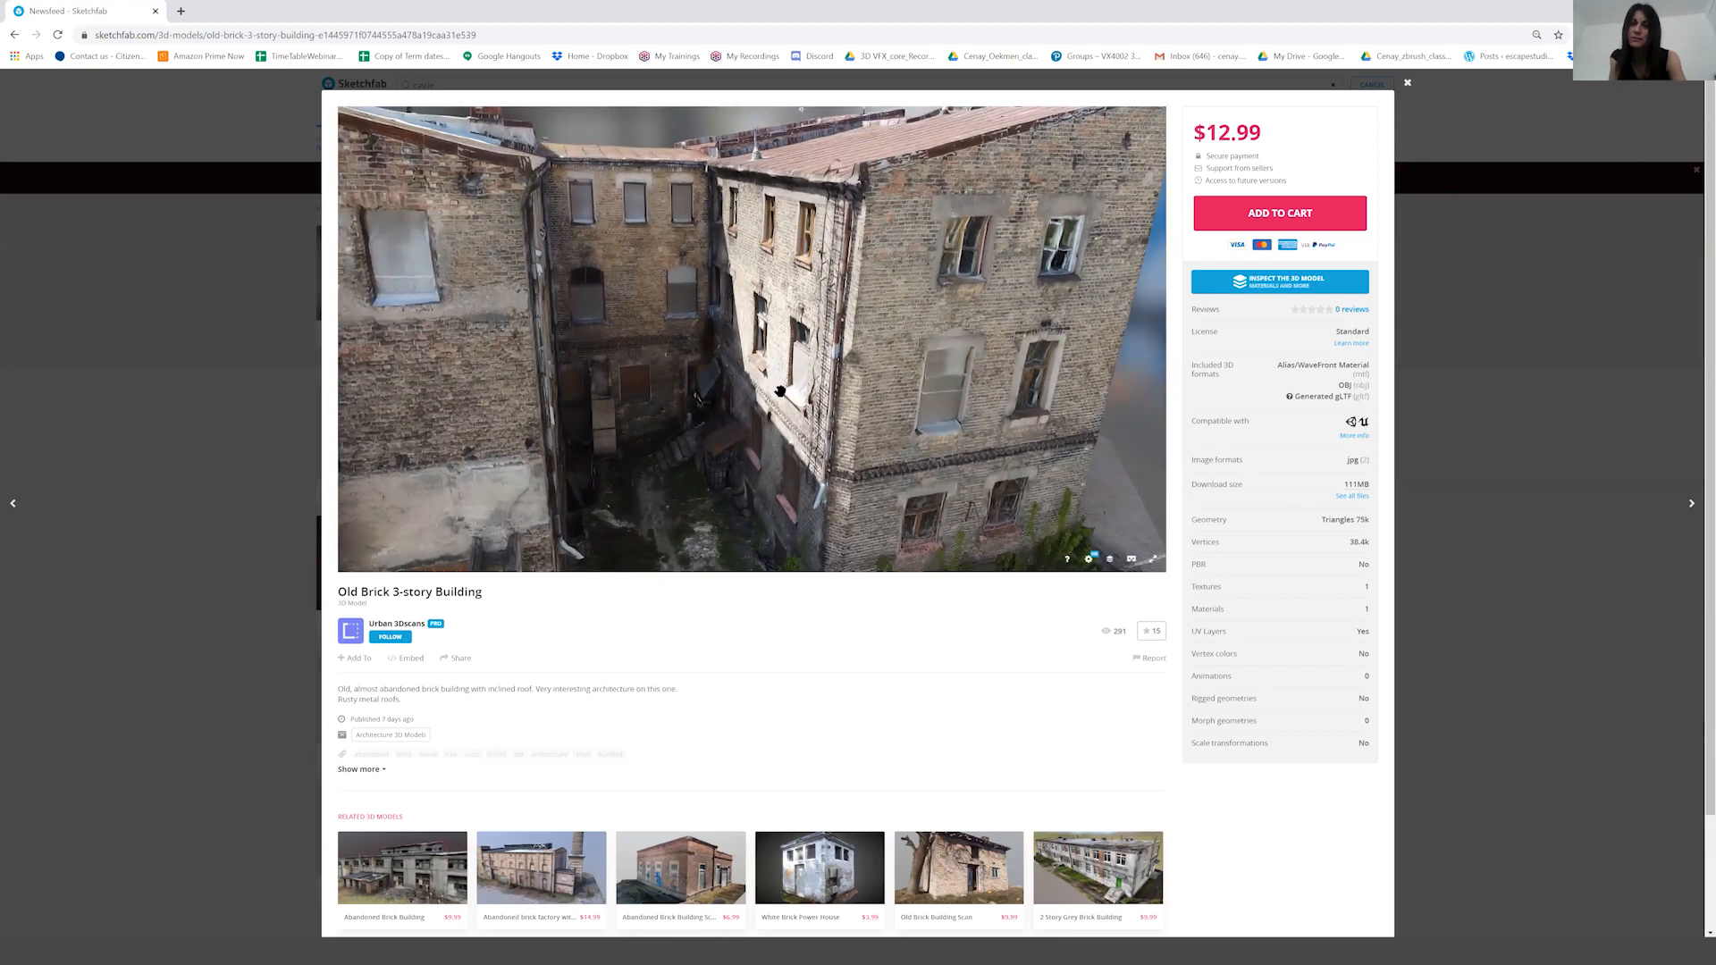
pyautogui.moveTo(779, 391)
pyautogui.mouseDown()
pyautogui.moveTo(822, 384)
pyautogui.moveTo(761, 406)
pyautogui.moveTo(789, 413)
pyautogui.mouseUp()
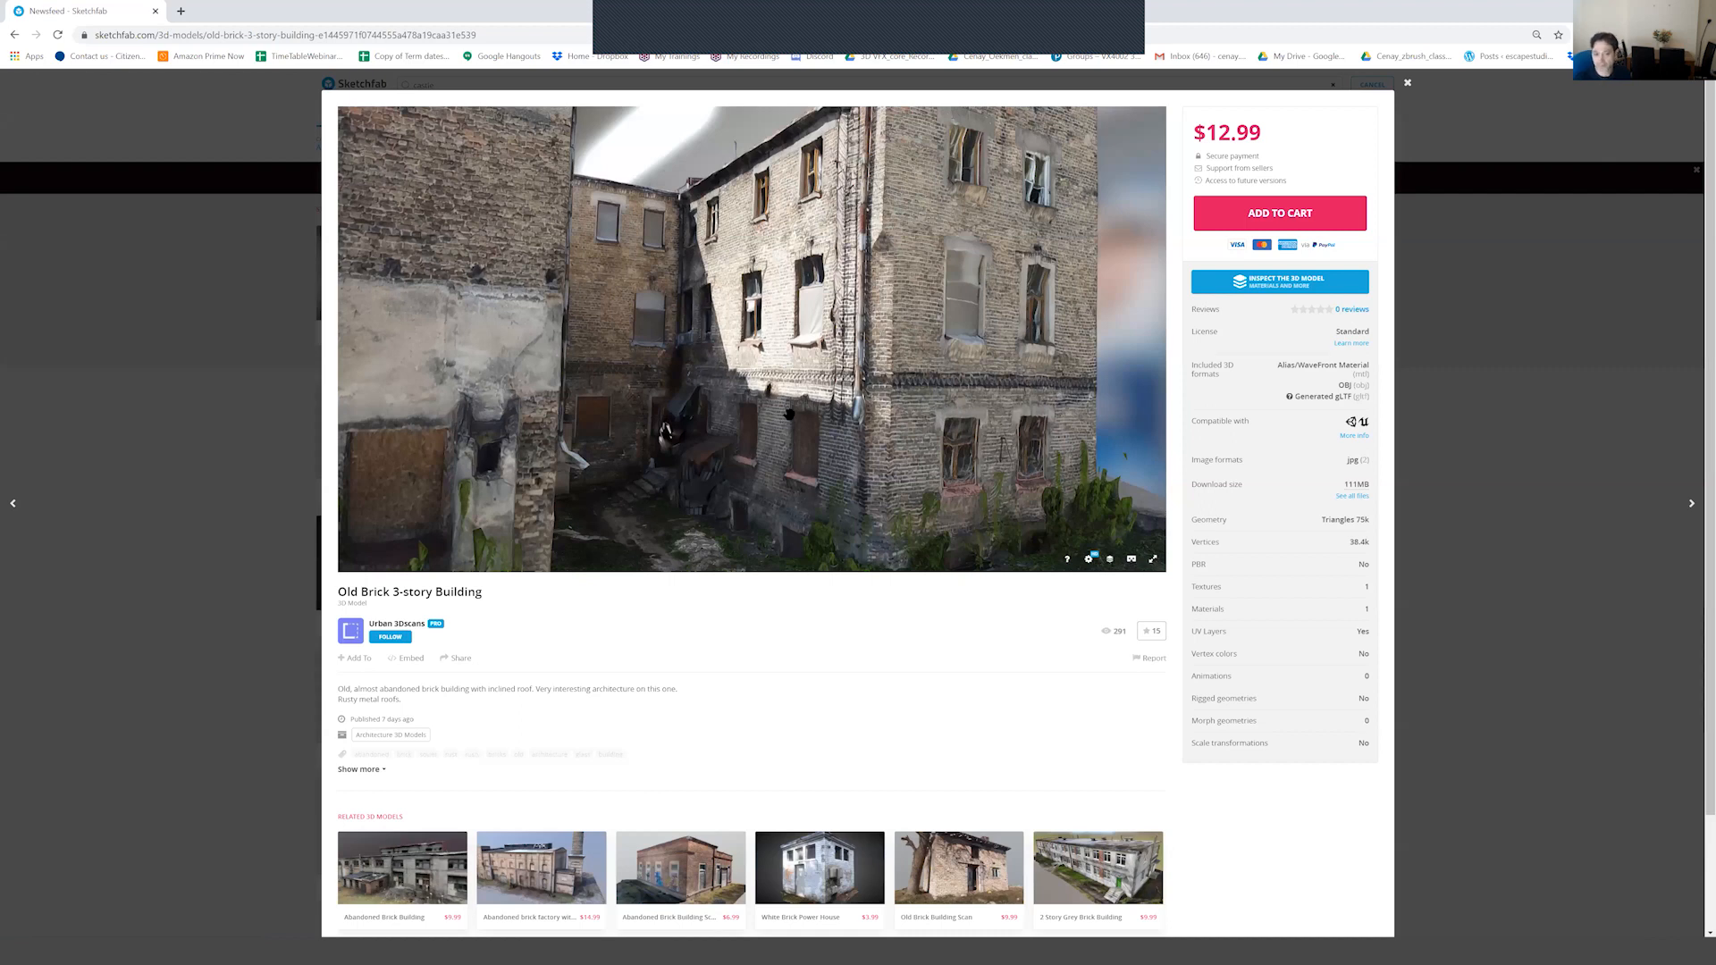
pyautogui.moveTo(813, 398); pyautogui.dragTo(715, 447)
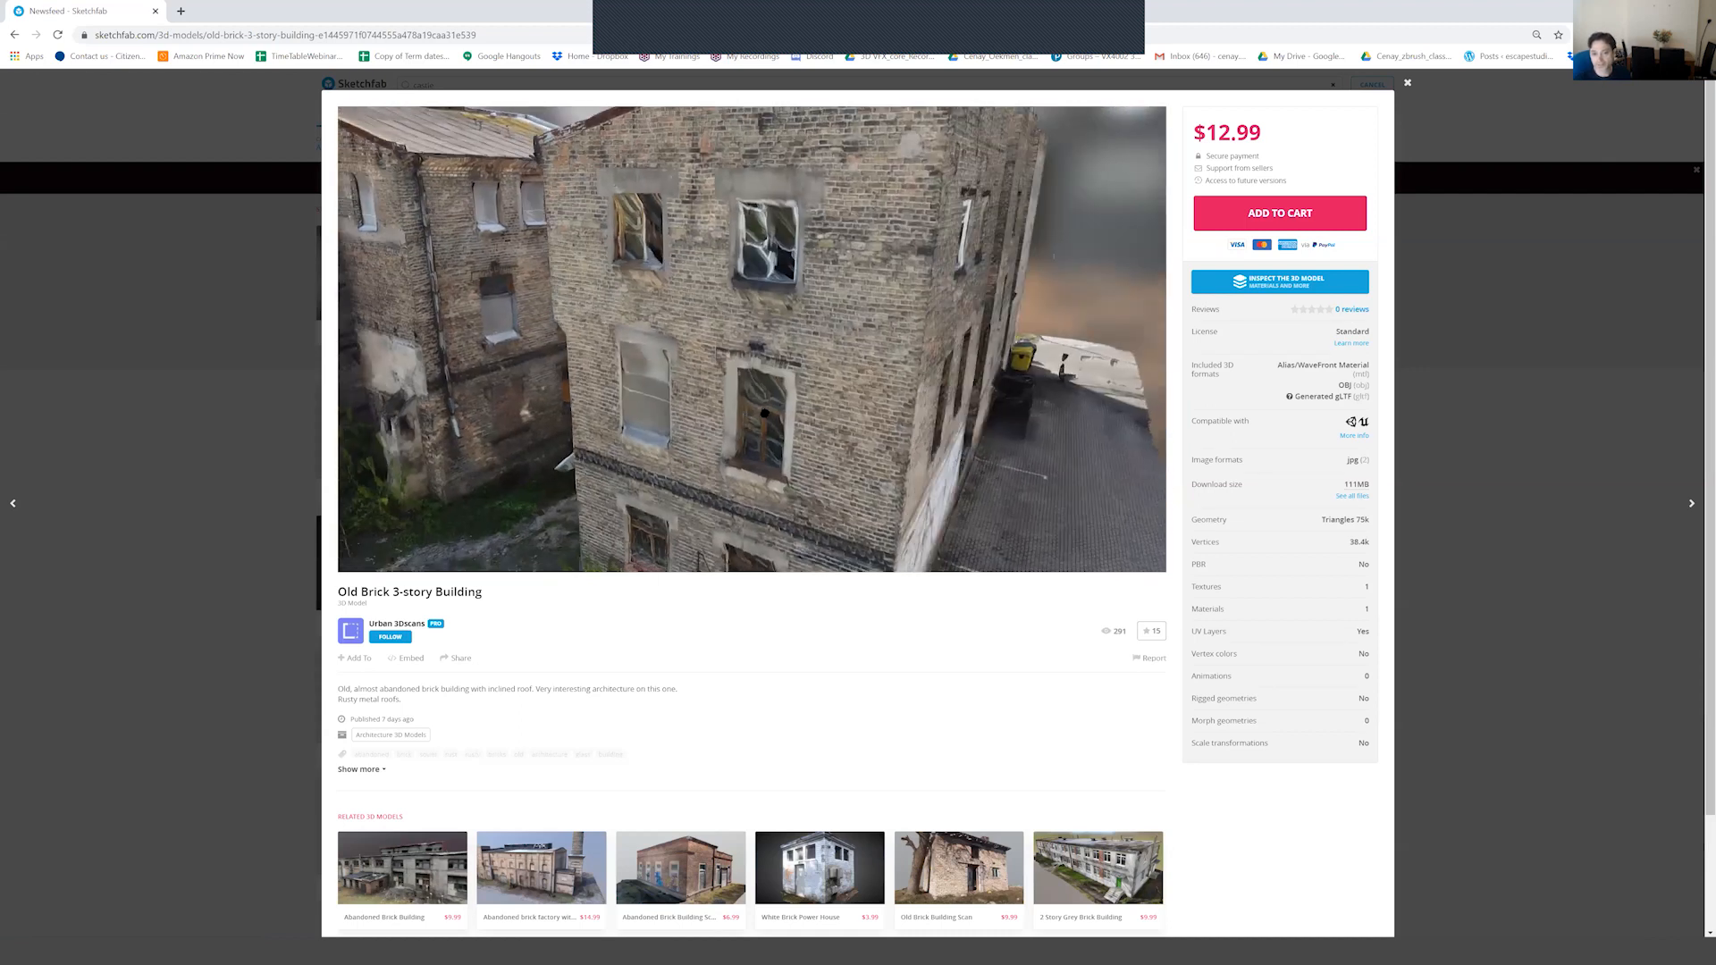
pyautogui.moveTo(849, 425)
pyautogui.mouseDown()
pyautogui.moveTo(838, 382)
pyautogui.moveTo(854, 342)
pyautogui.mouseUp()
pyautogui.scroll(5, 858, 384)
pyautogui.scroll(-5, 858, 385)
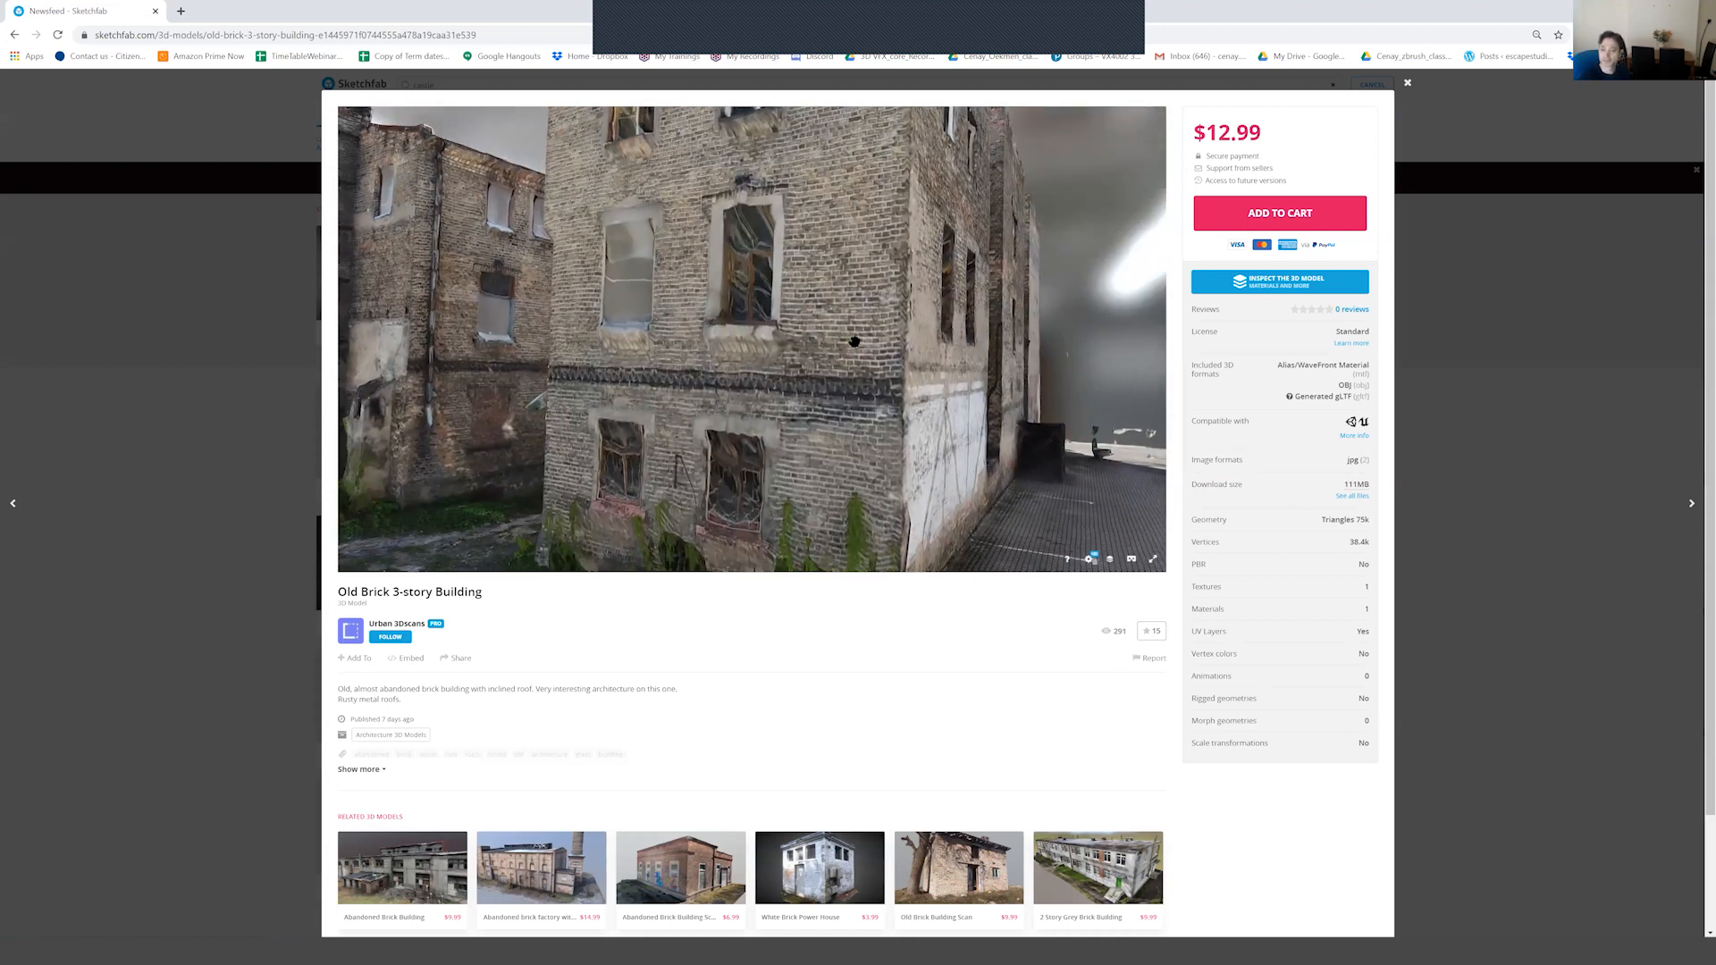